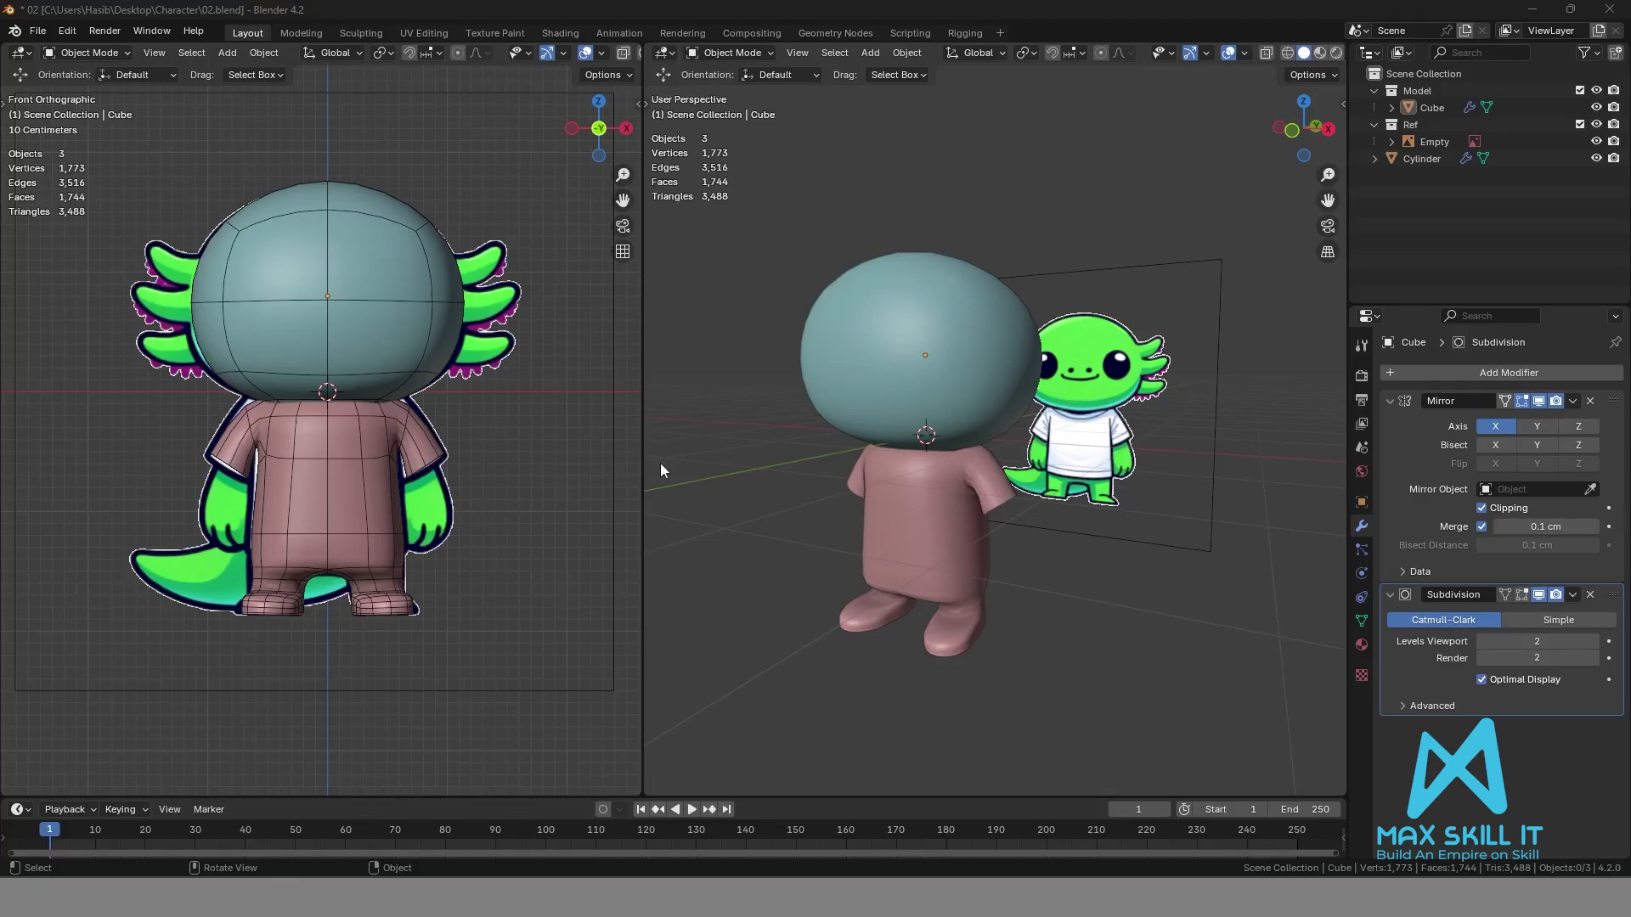
key(super)
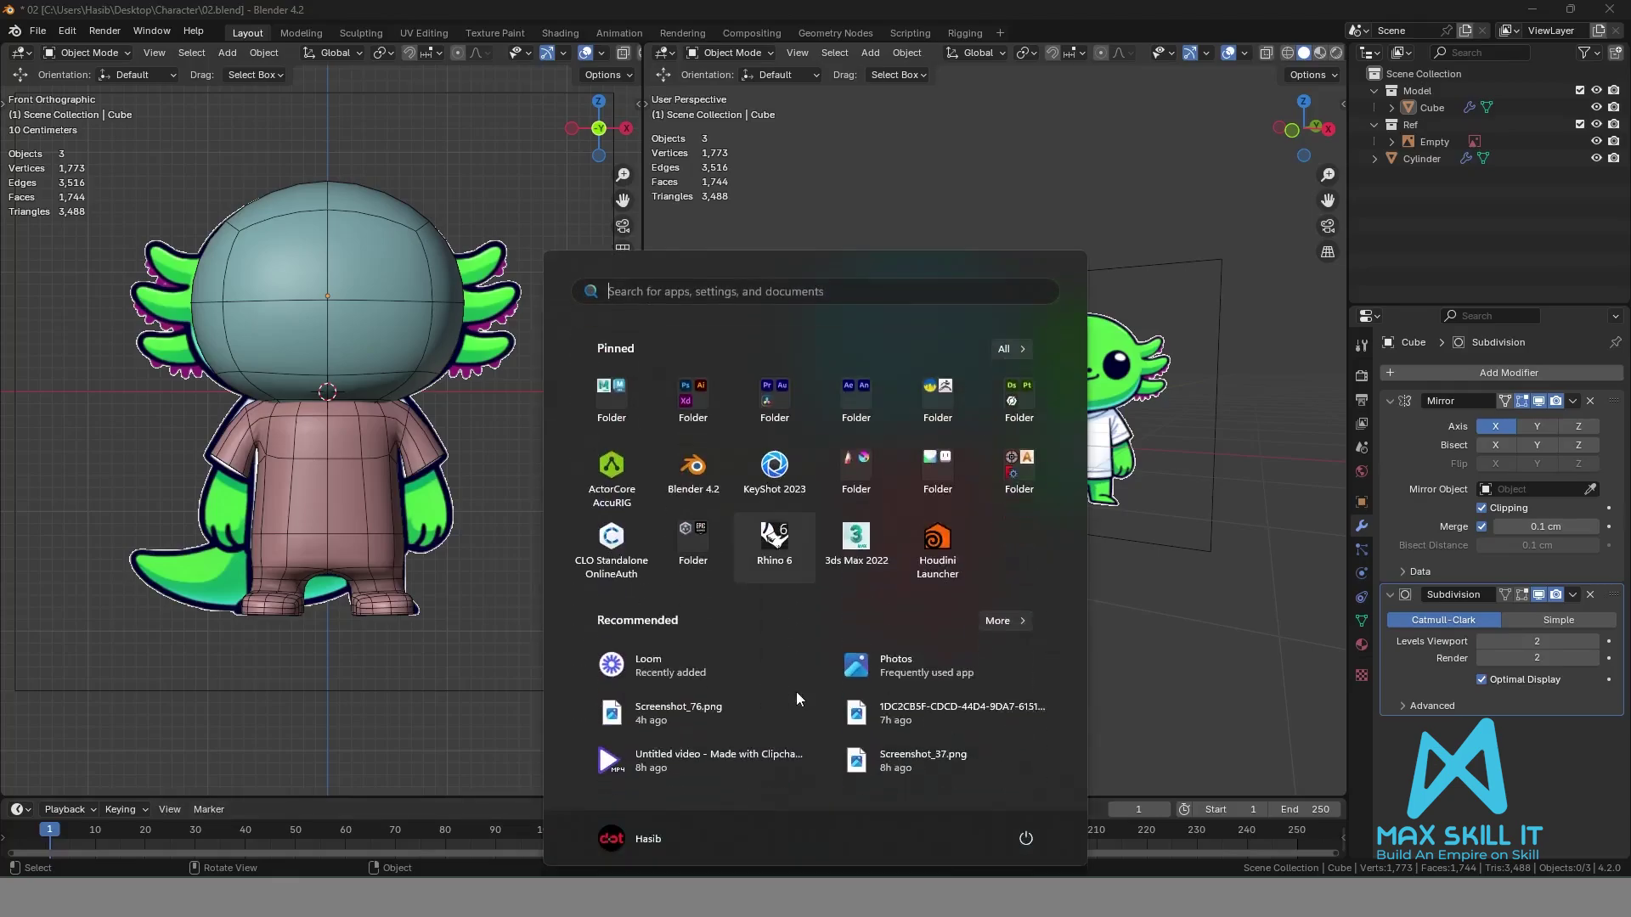
text(c)
key(Return)
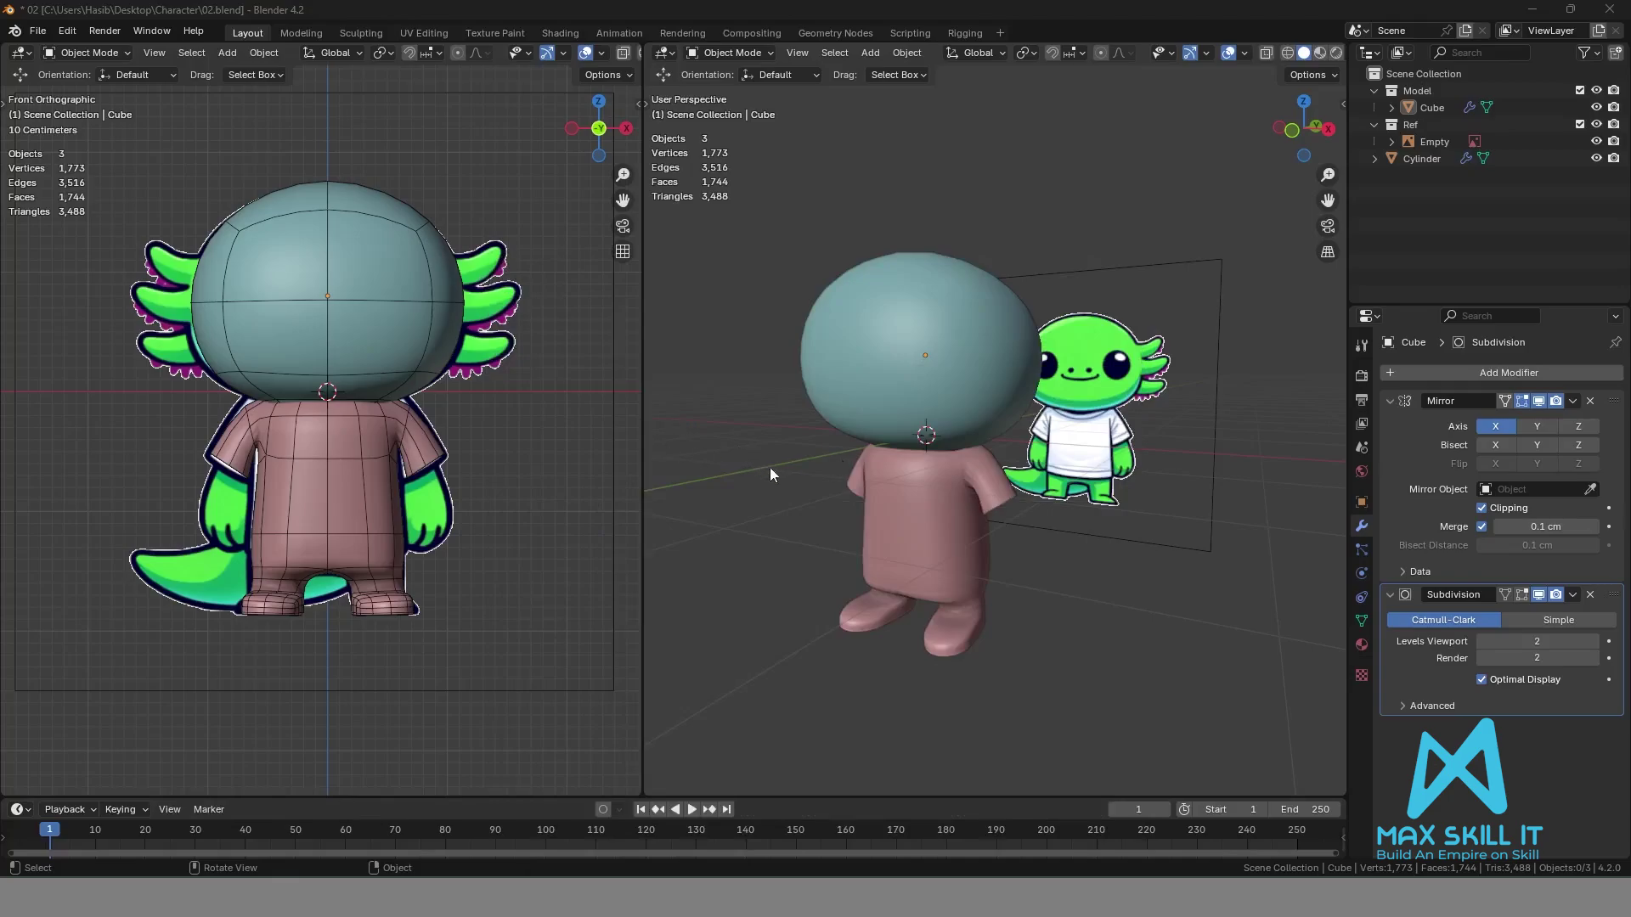
Turn on X-ray in the front orthographic view to see the reference image's gills through the model.
mouse_move(771, 469)
middle_down()
mouse_move(848, 467)
mouse_move(718, 477)
mouse_move(776, 485)
middle_up()
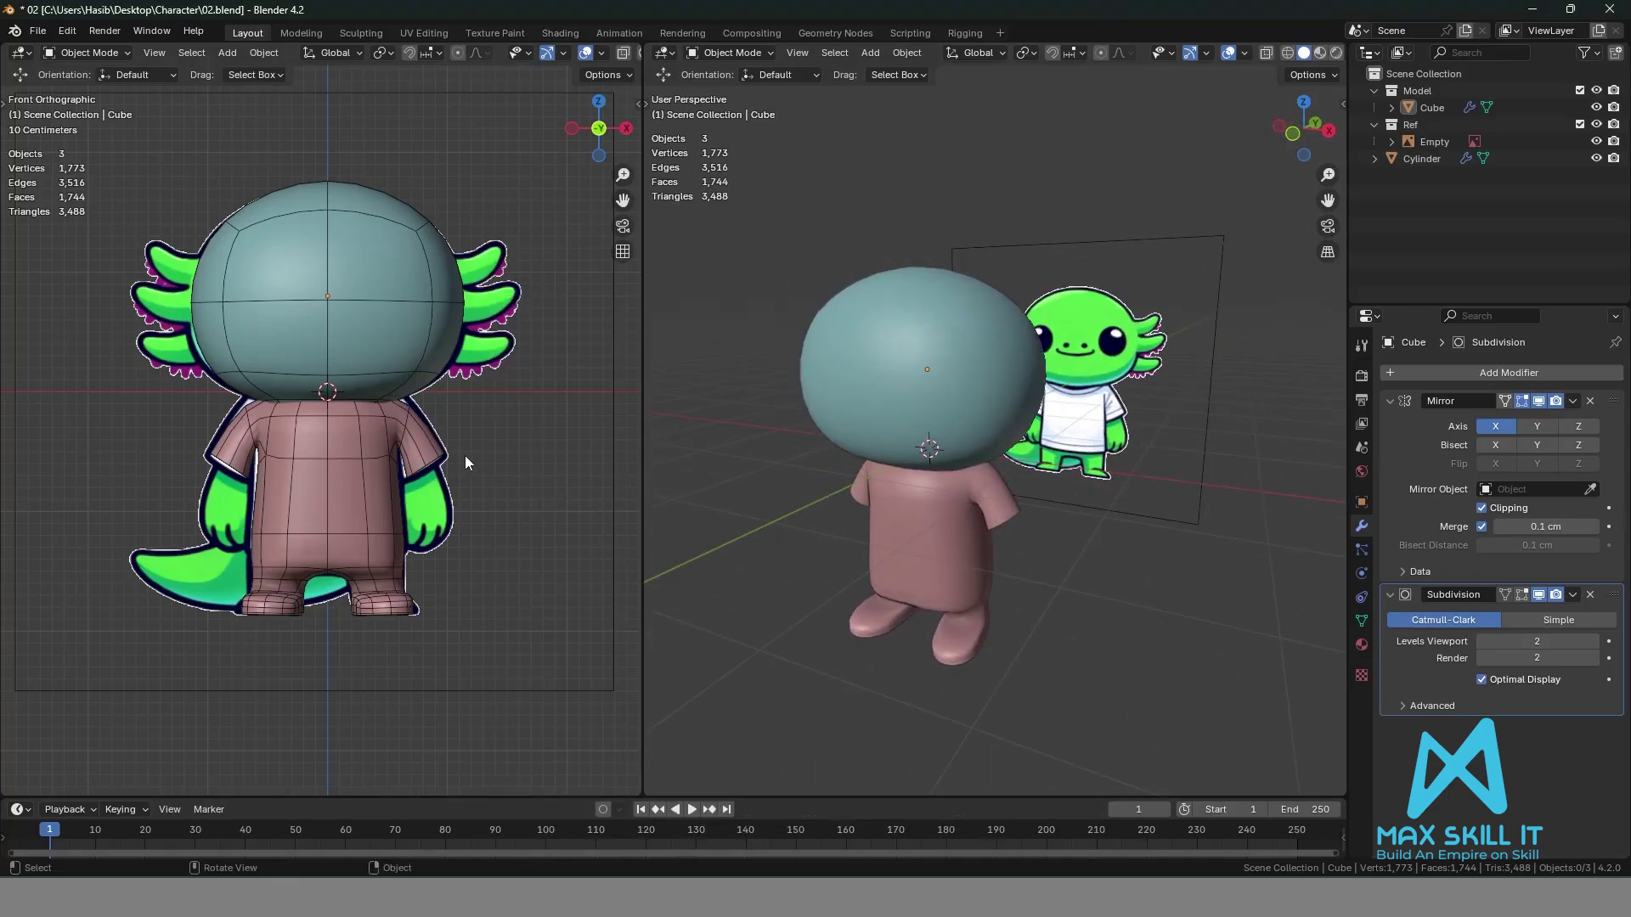
click(624, 54)
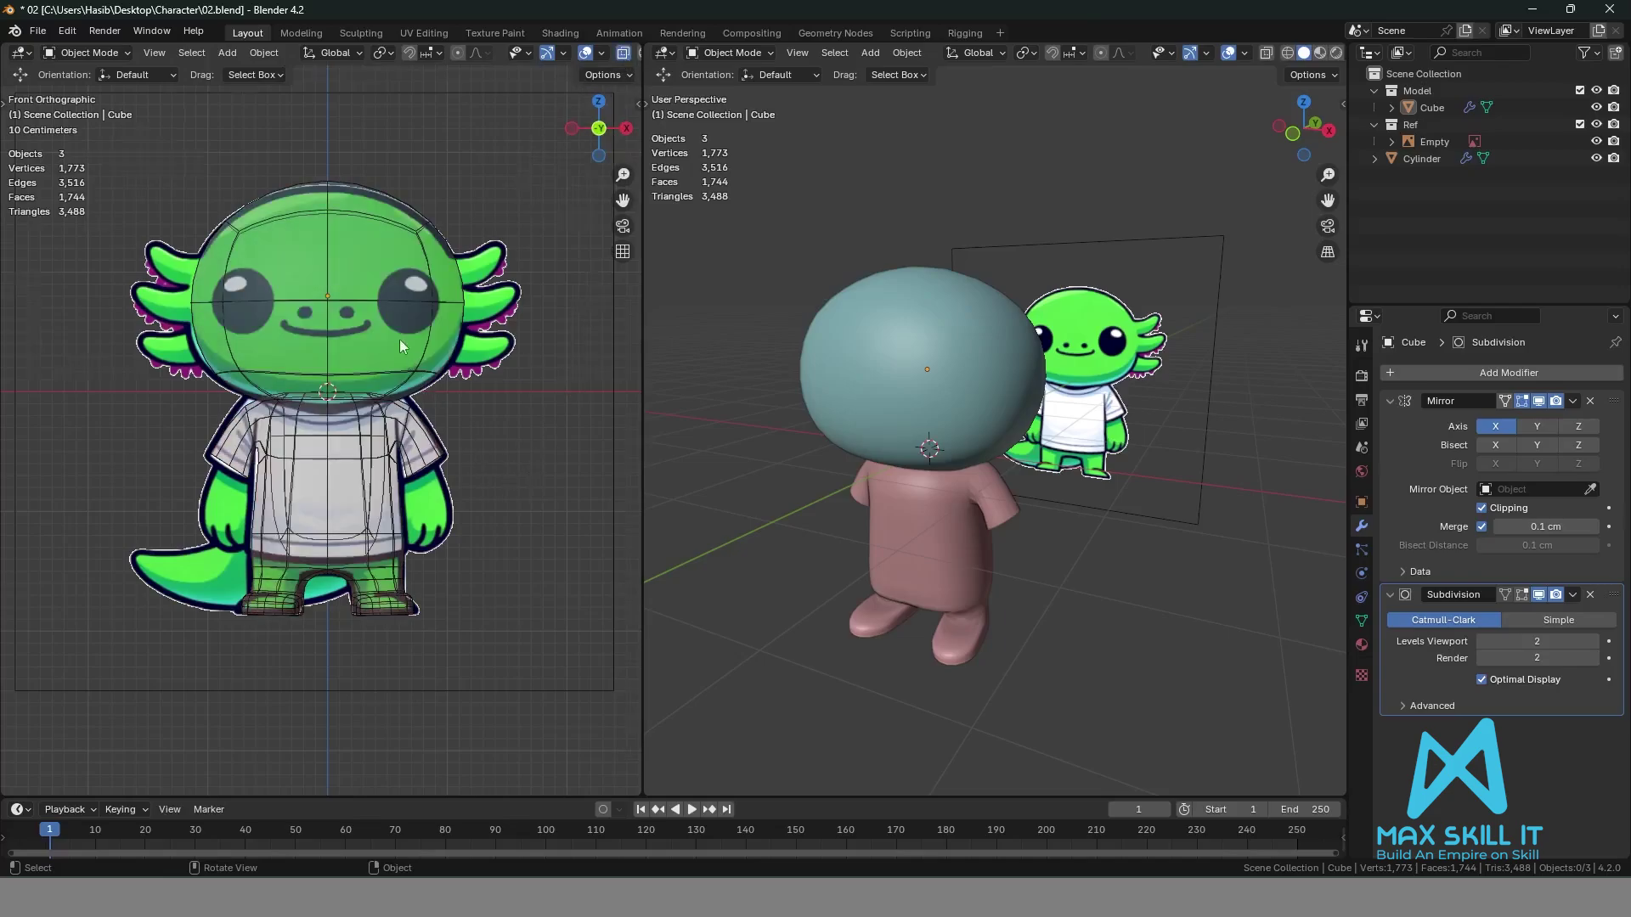
scroll(400, 343, up, 2)
shift+middle_drag(521, 465, 486, 615)
scroll(496, 459, up, 2)
scroll(484, 390, down, 1)
scroll(488, 323, up, 2)
shift+middle_drag(488, 323, 401, 379)
scroll(389, 396, up, 1)
scroll(438, 363, up, 1)
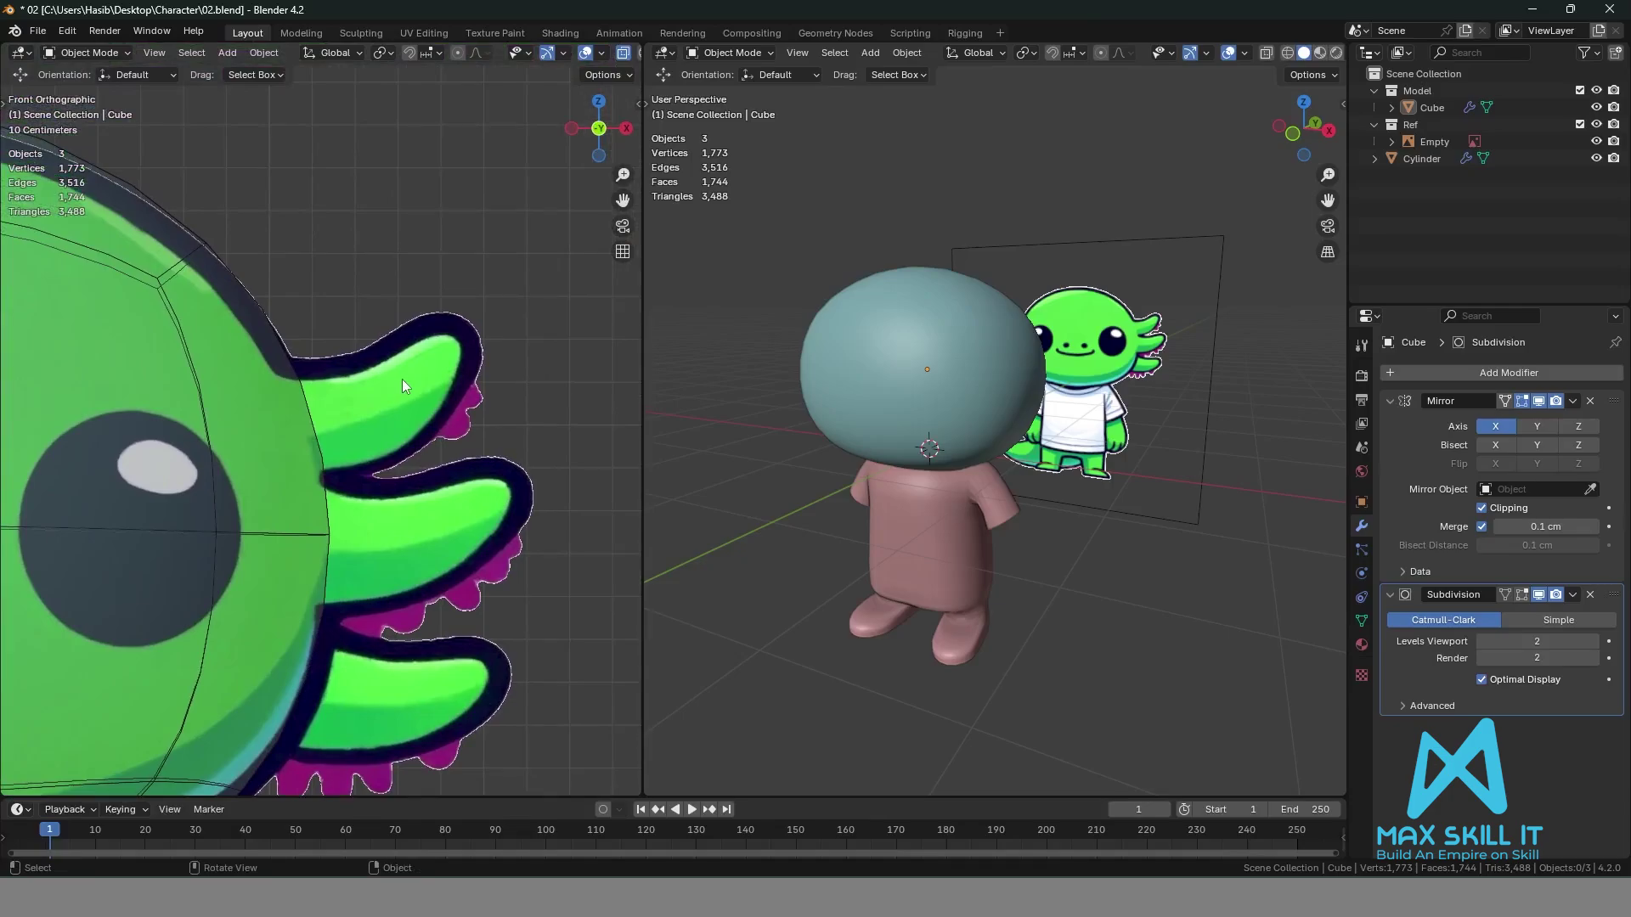
Add a cylinder mesh with 12 vertices.
key(shift+a)
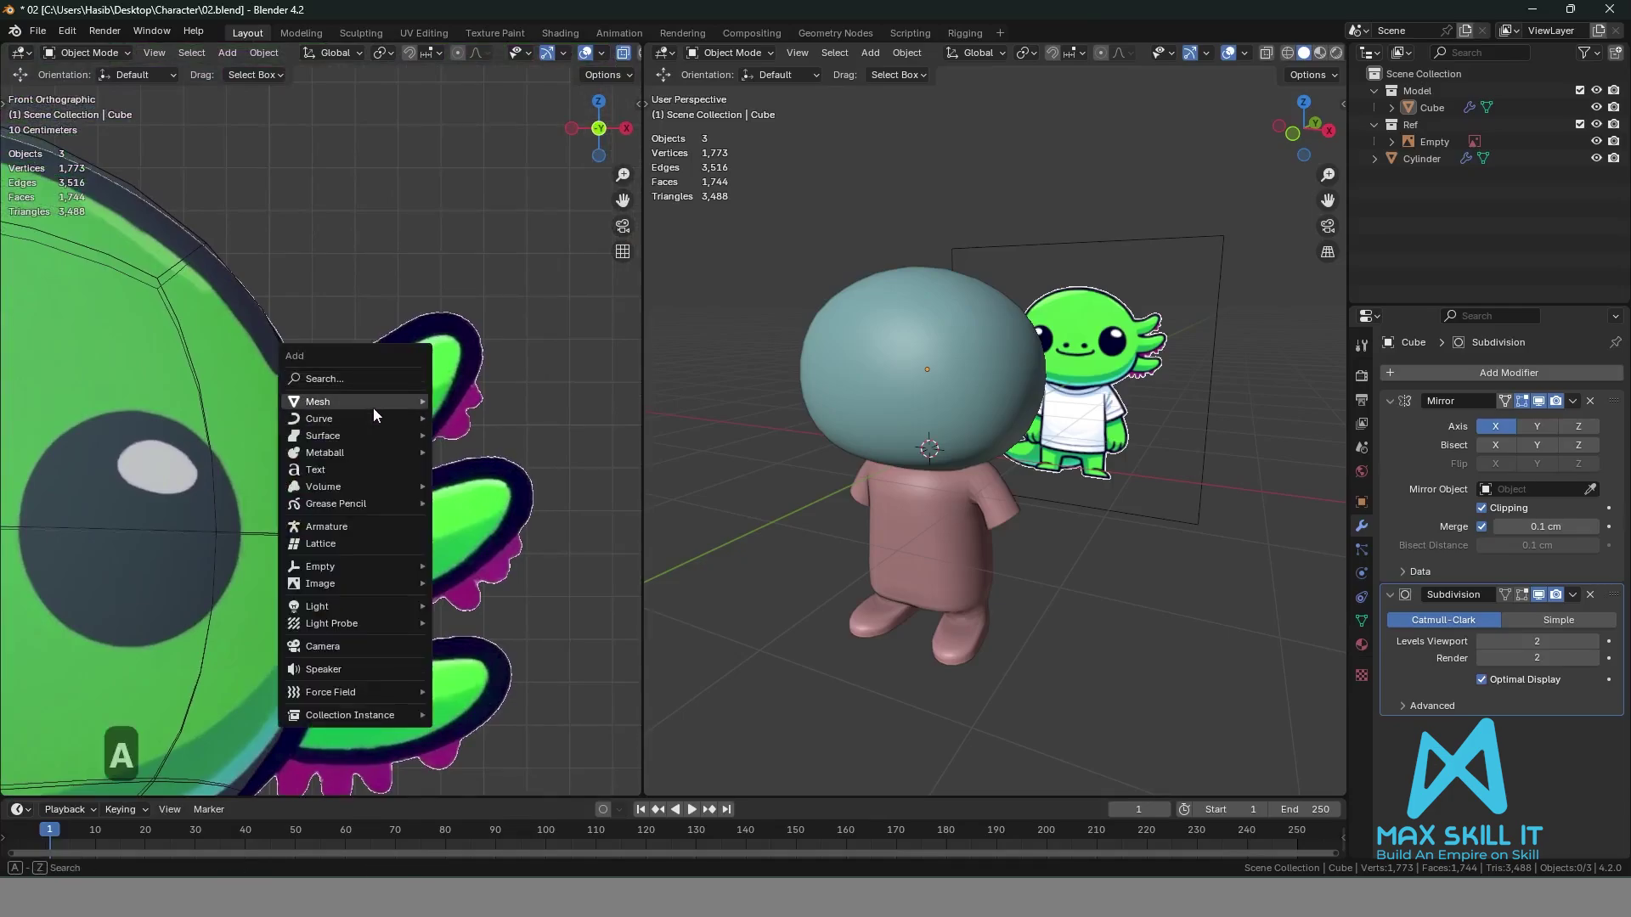
mouse_move(374, 407)
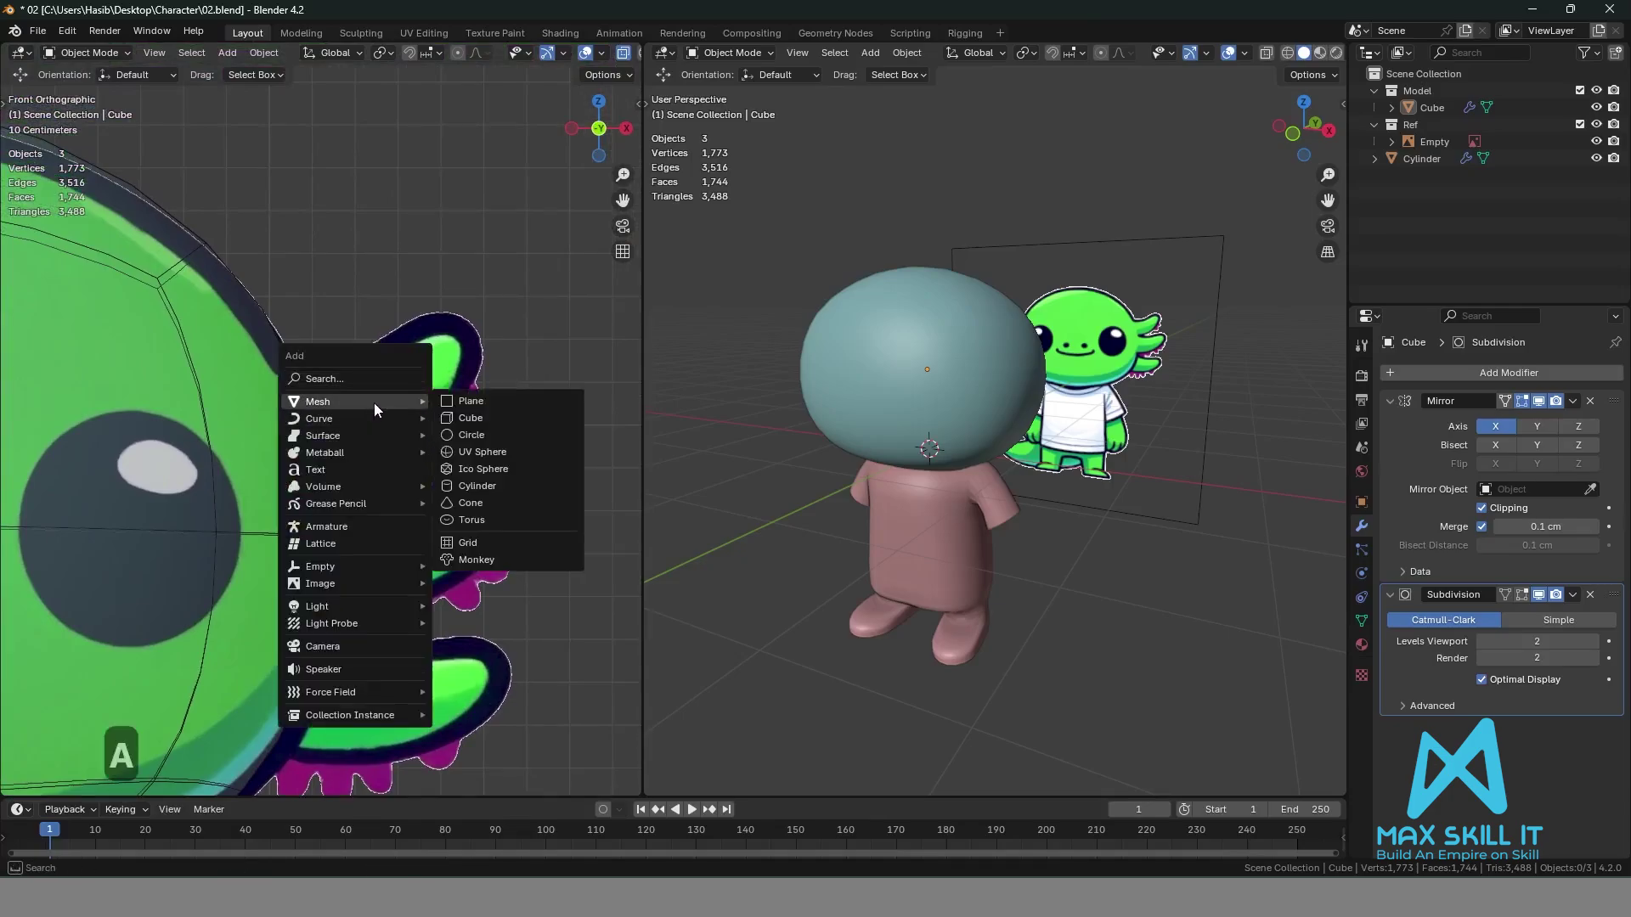
click(488, 484)
scroll(496, 471, down, 4)
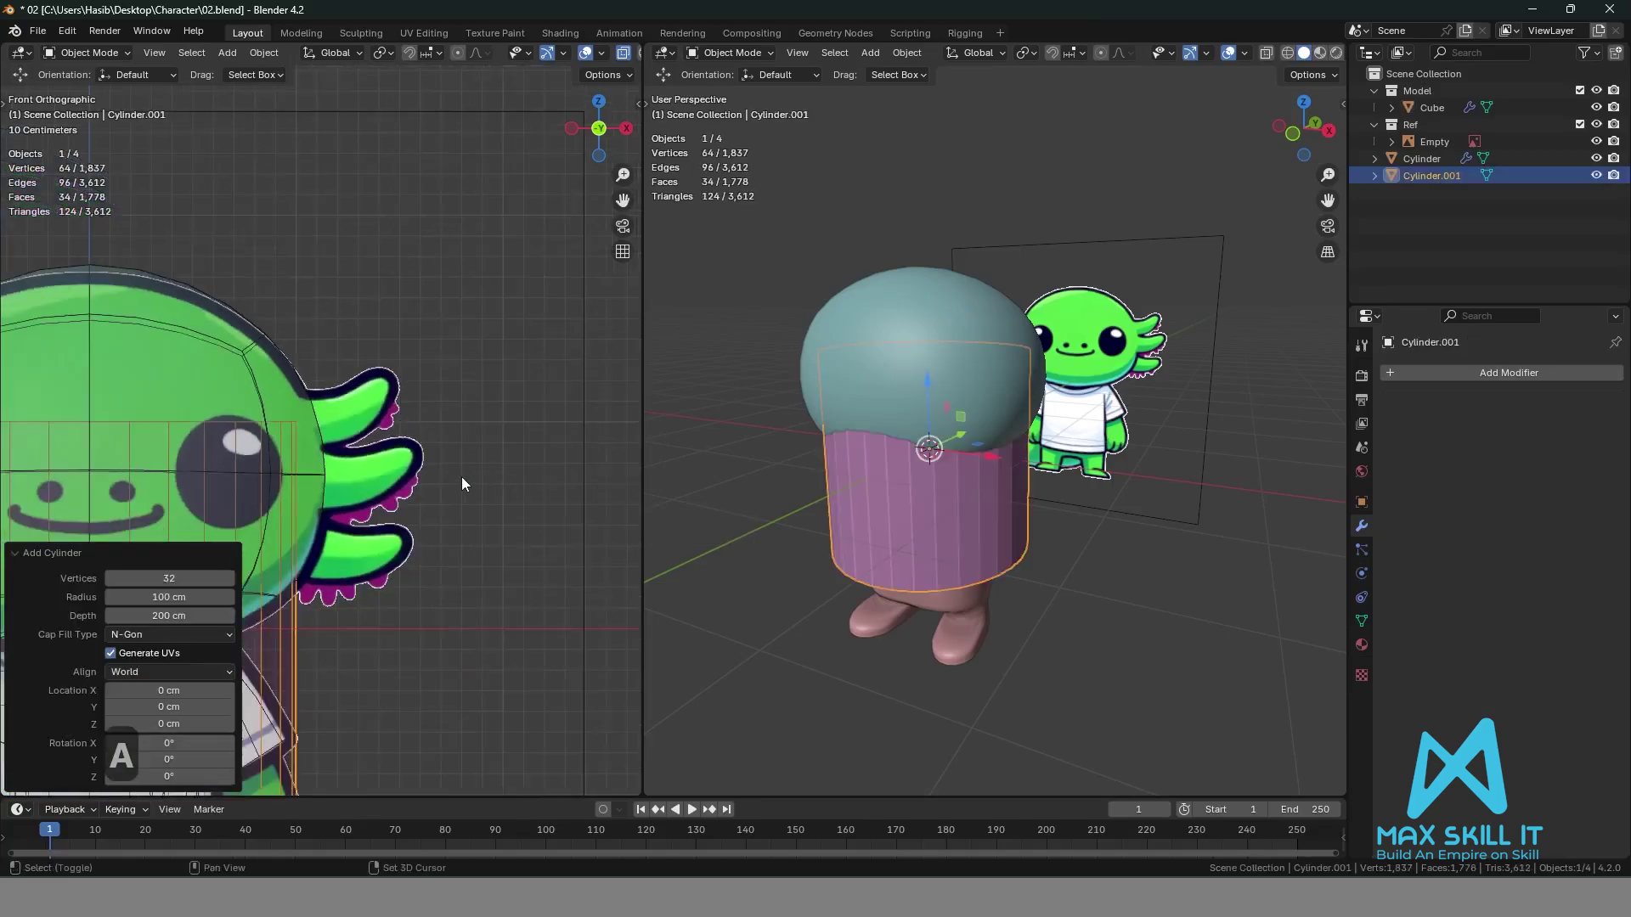
scroll(585, 329, down, 5)
shift+middle_drag(505, 451, 594, 414)
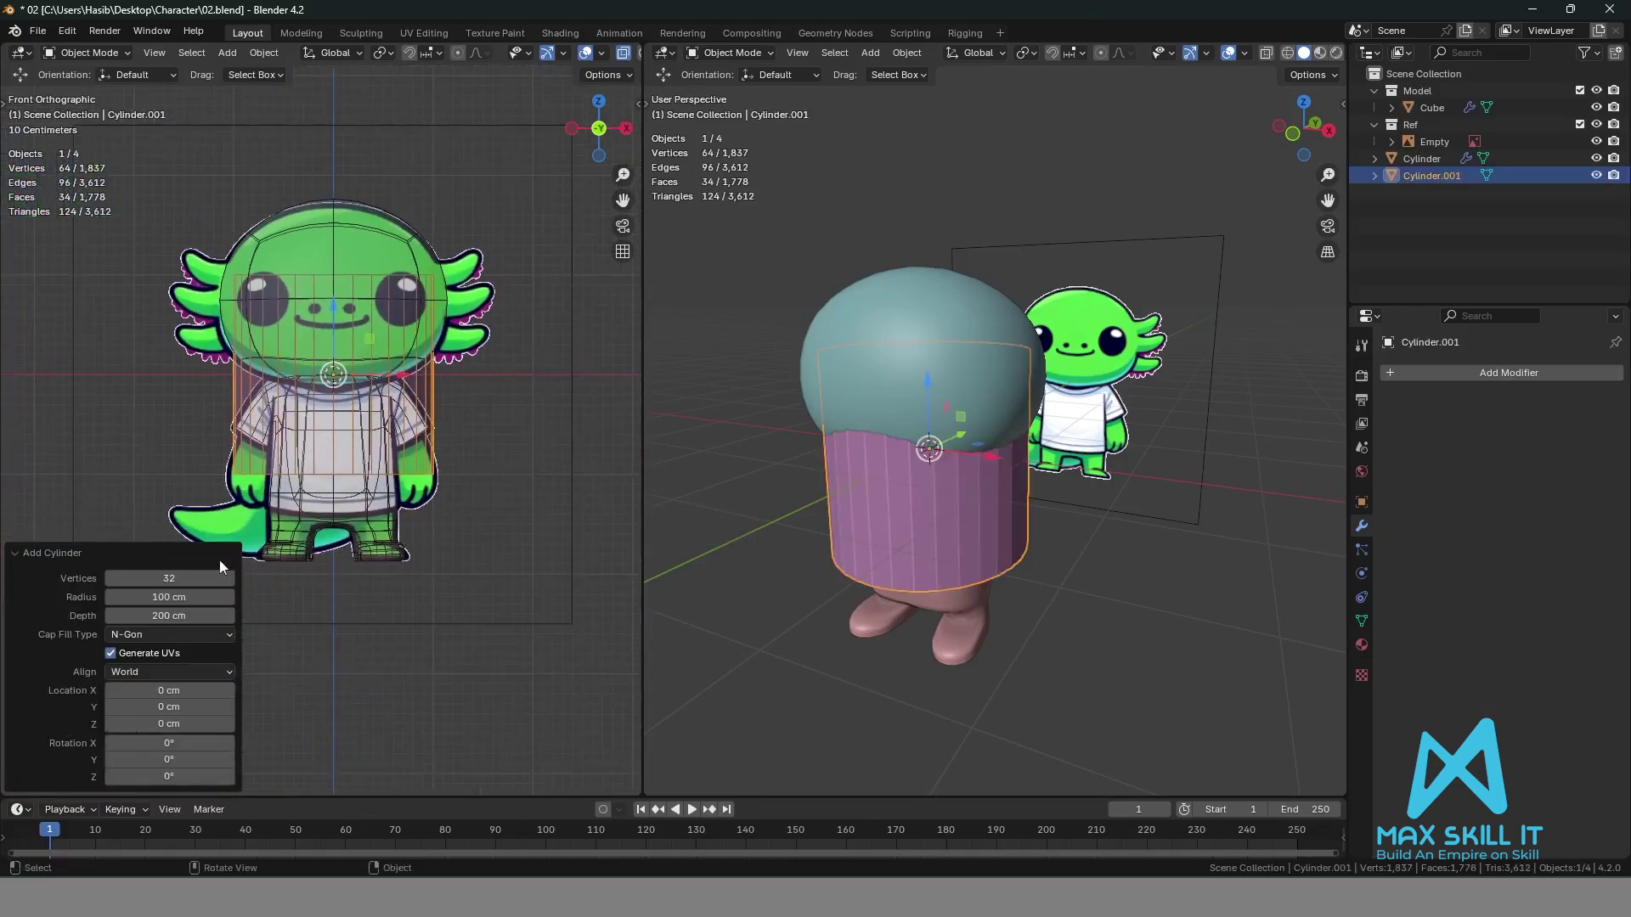
click(181, 576)
text(12)
key(Return)
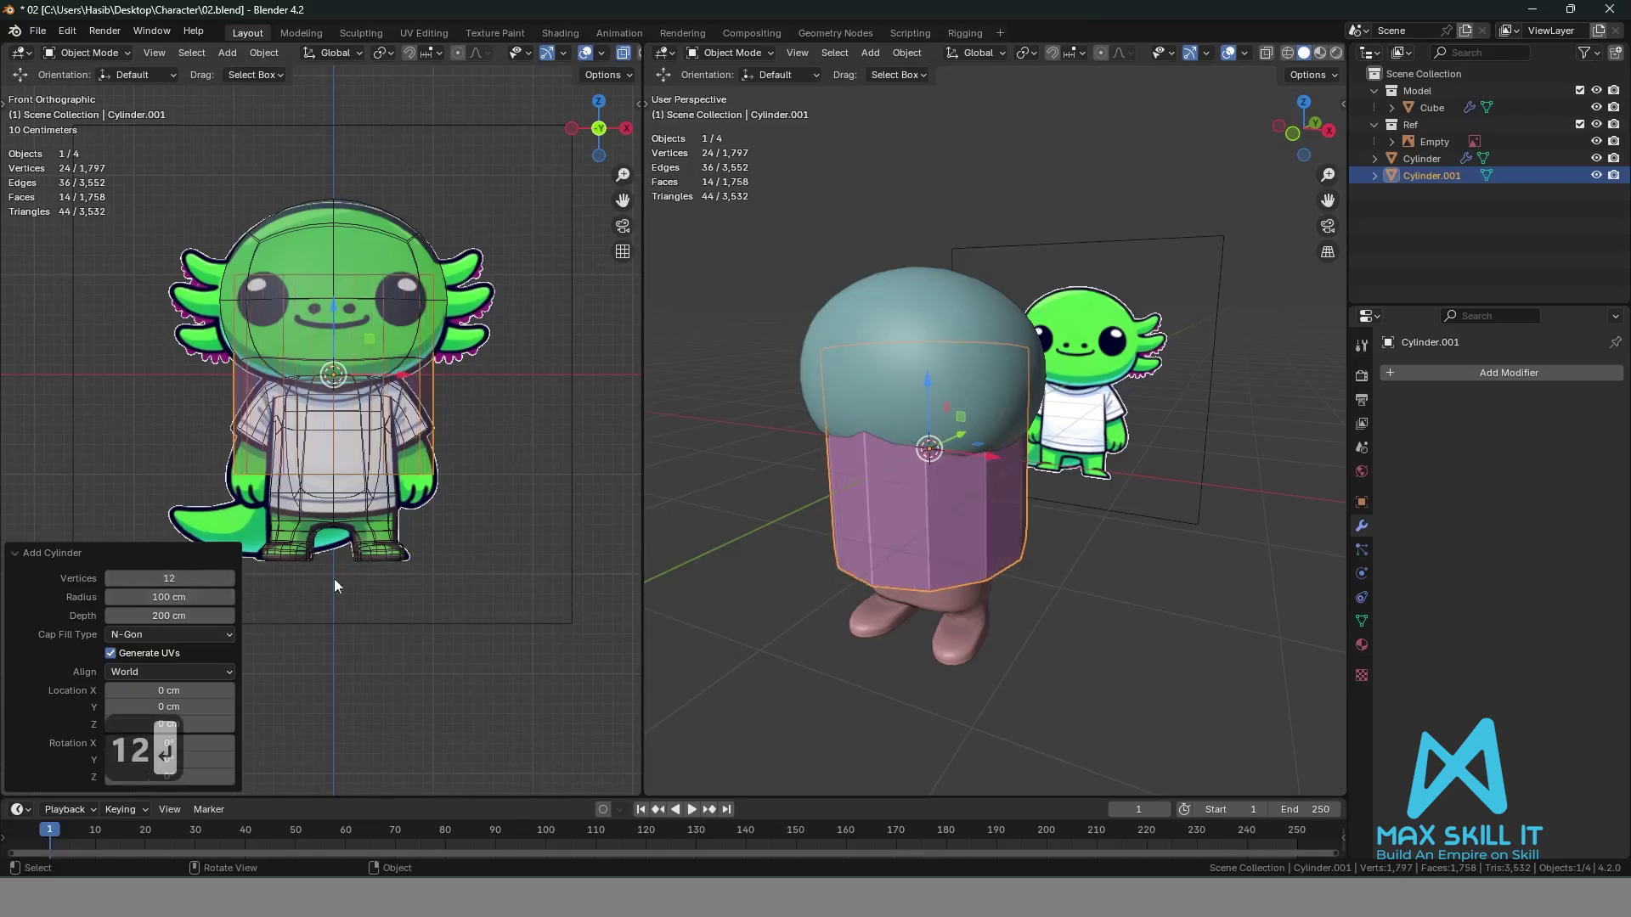
Rotate the new cylinder 90° about the global Y axis.
shift+middle_drag(491, 441, 487, 506)
scroll(501, 472, up, 1)
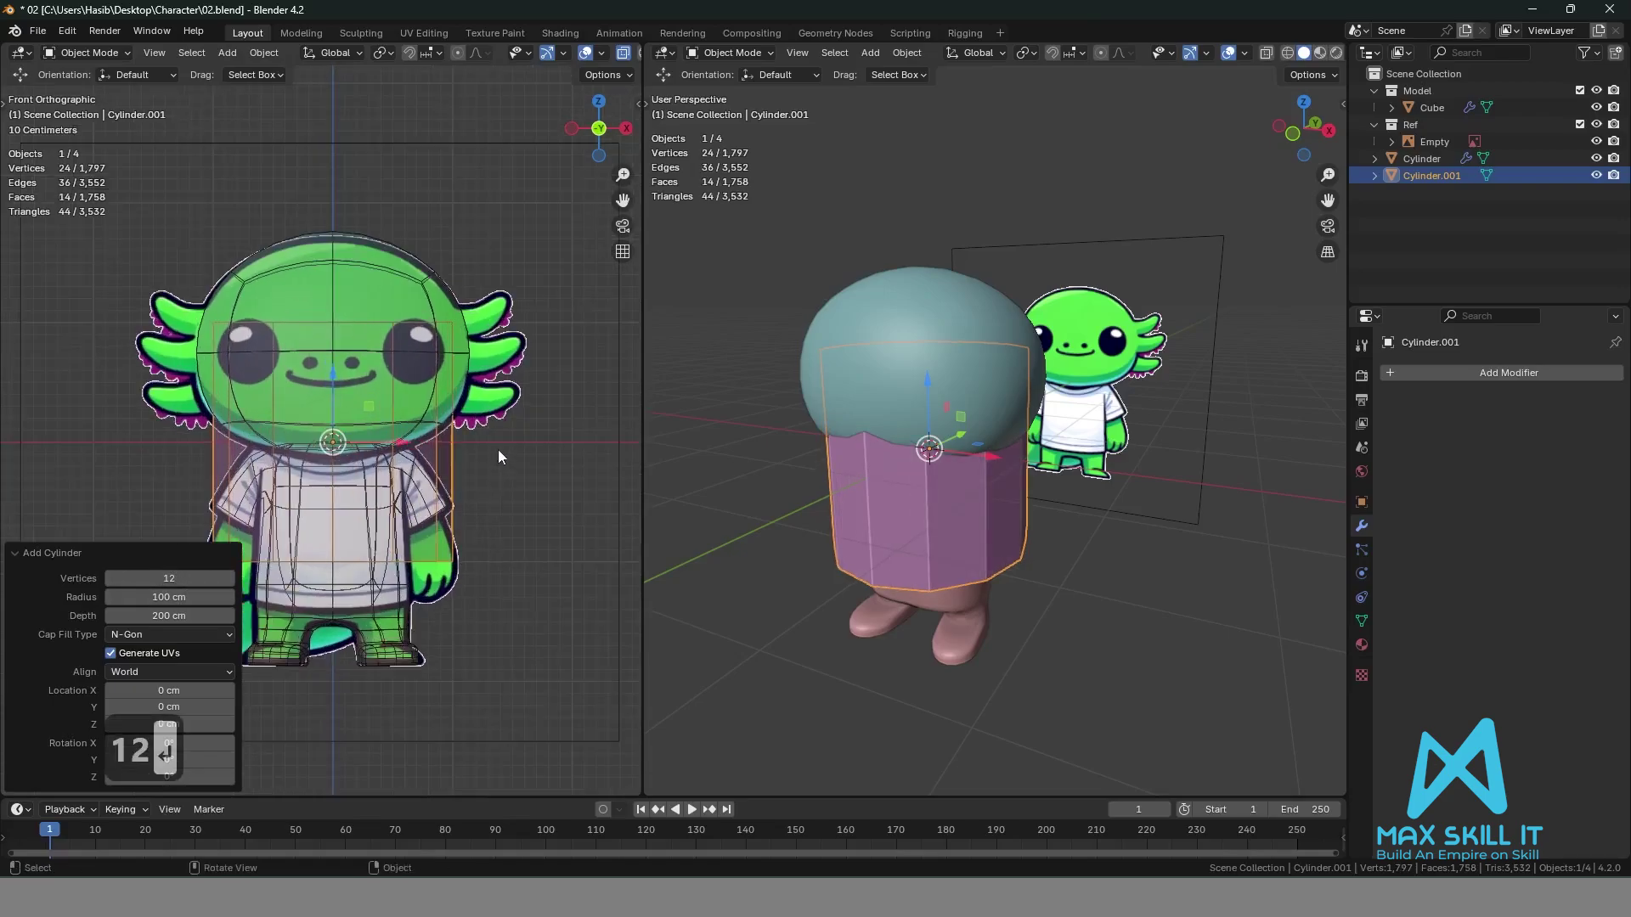
key(r)
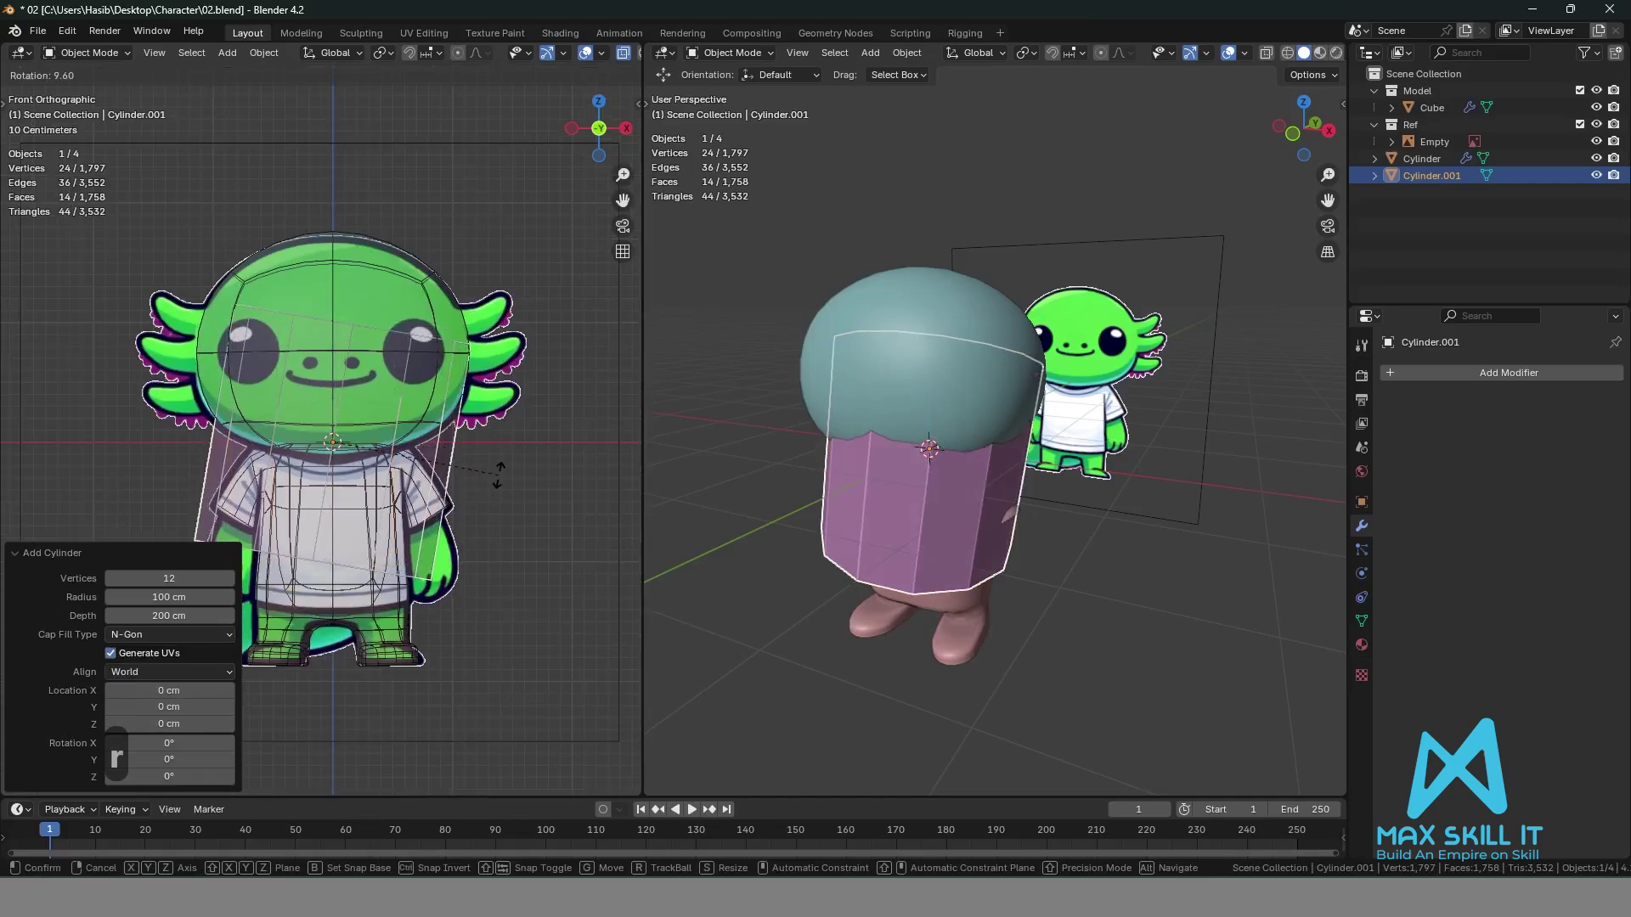
key(x)
key(y)
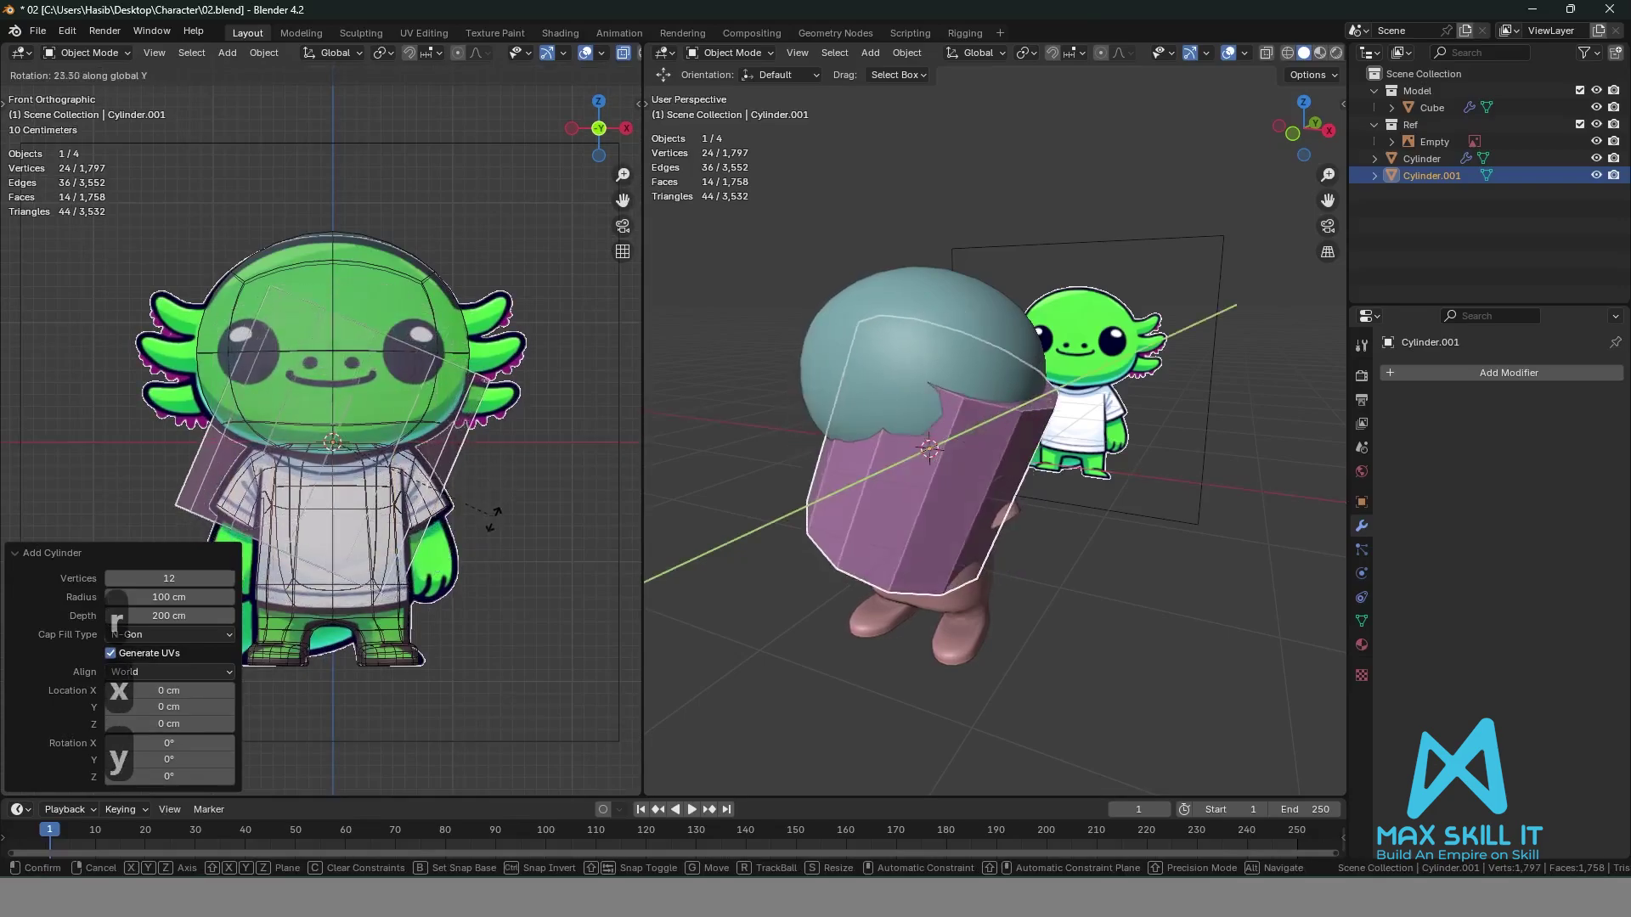
key(0)
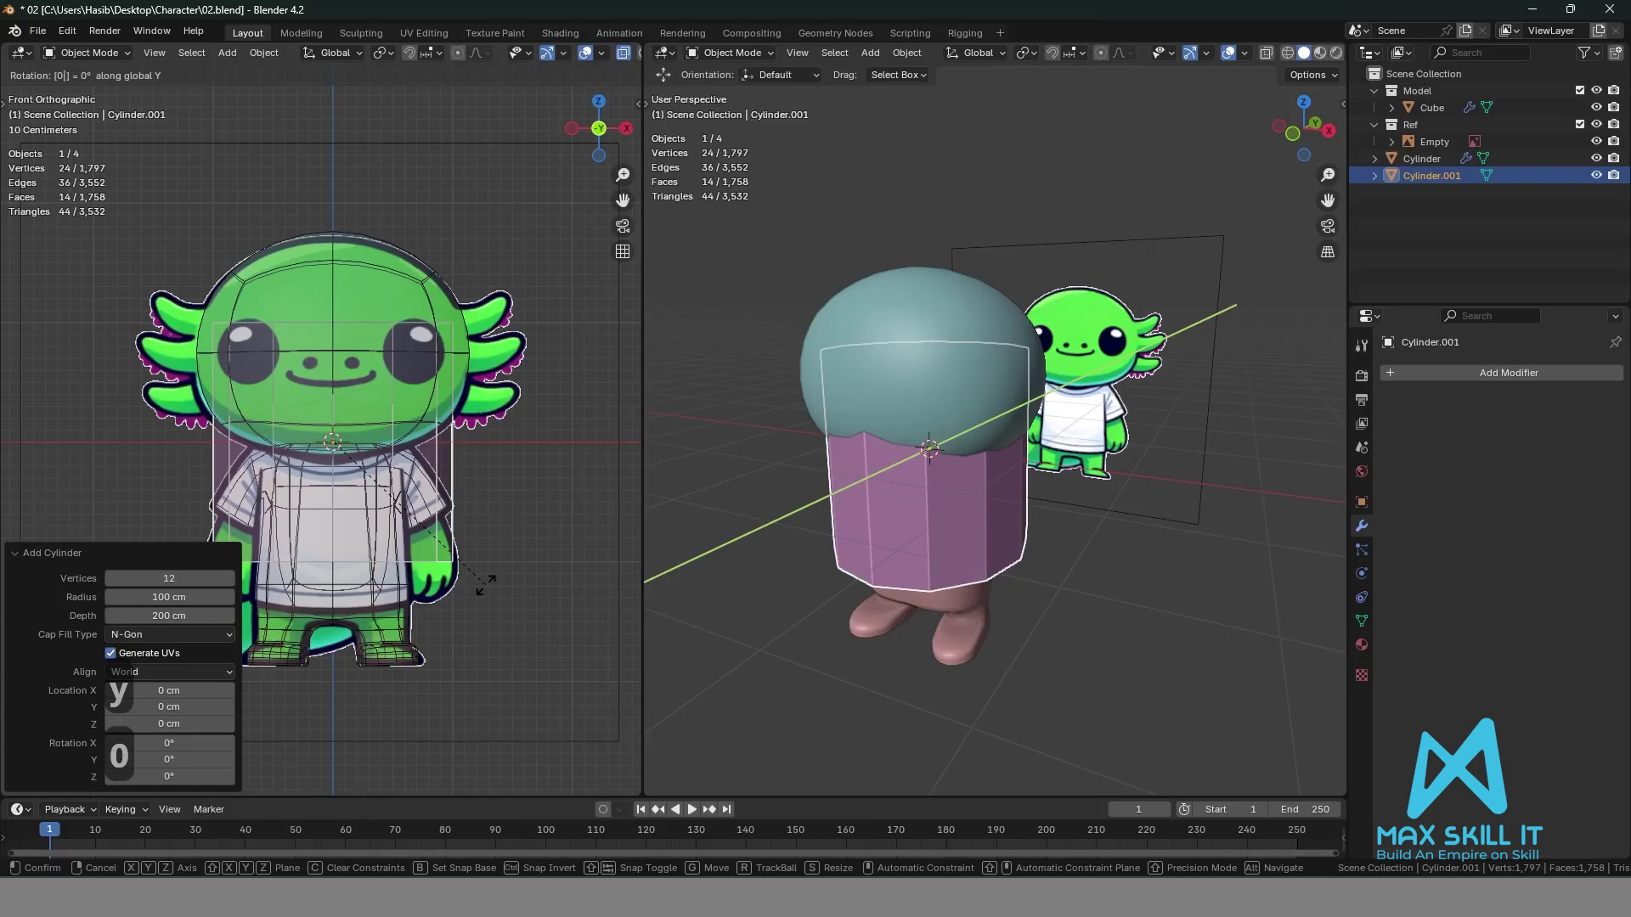
key(9)
key(BackSpace)
key(BackSpace)
key(BackSpace)
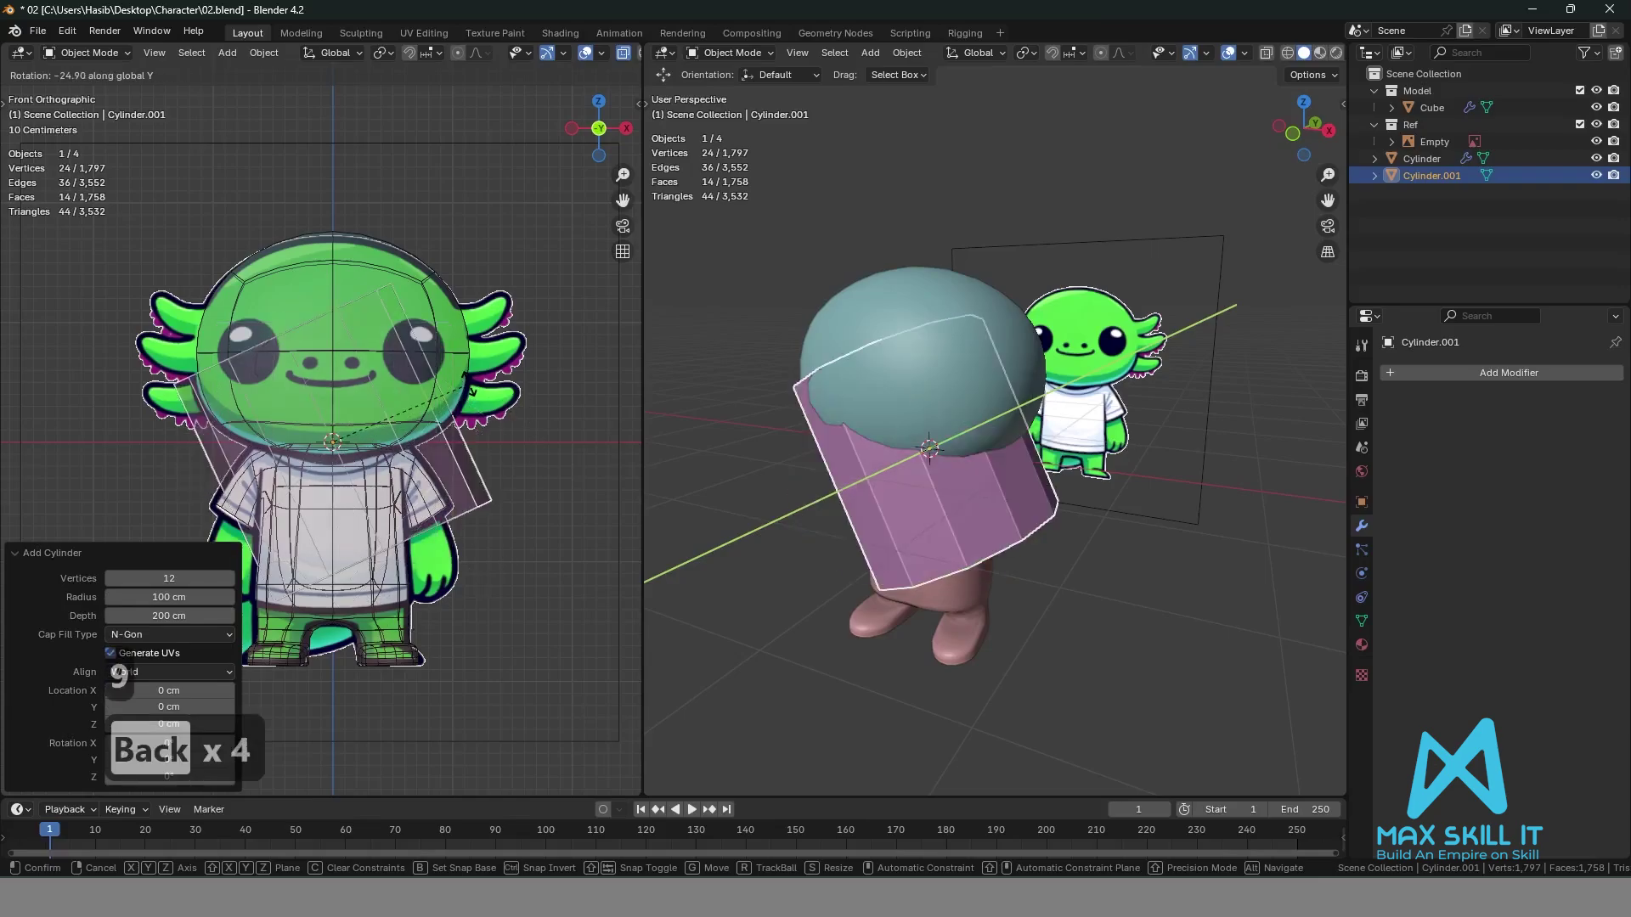
text(90)
key(Return)
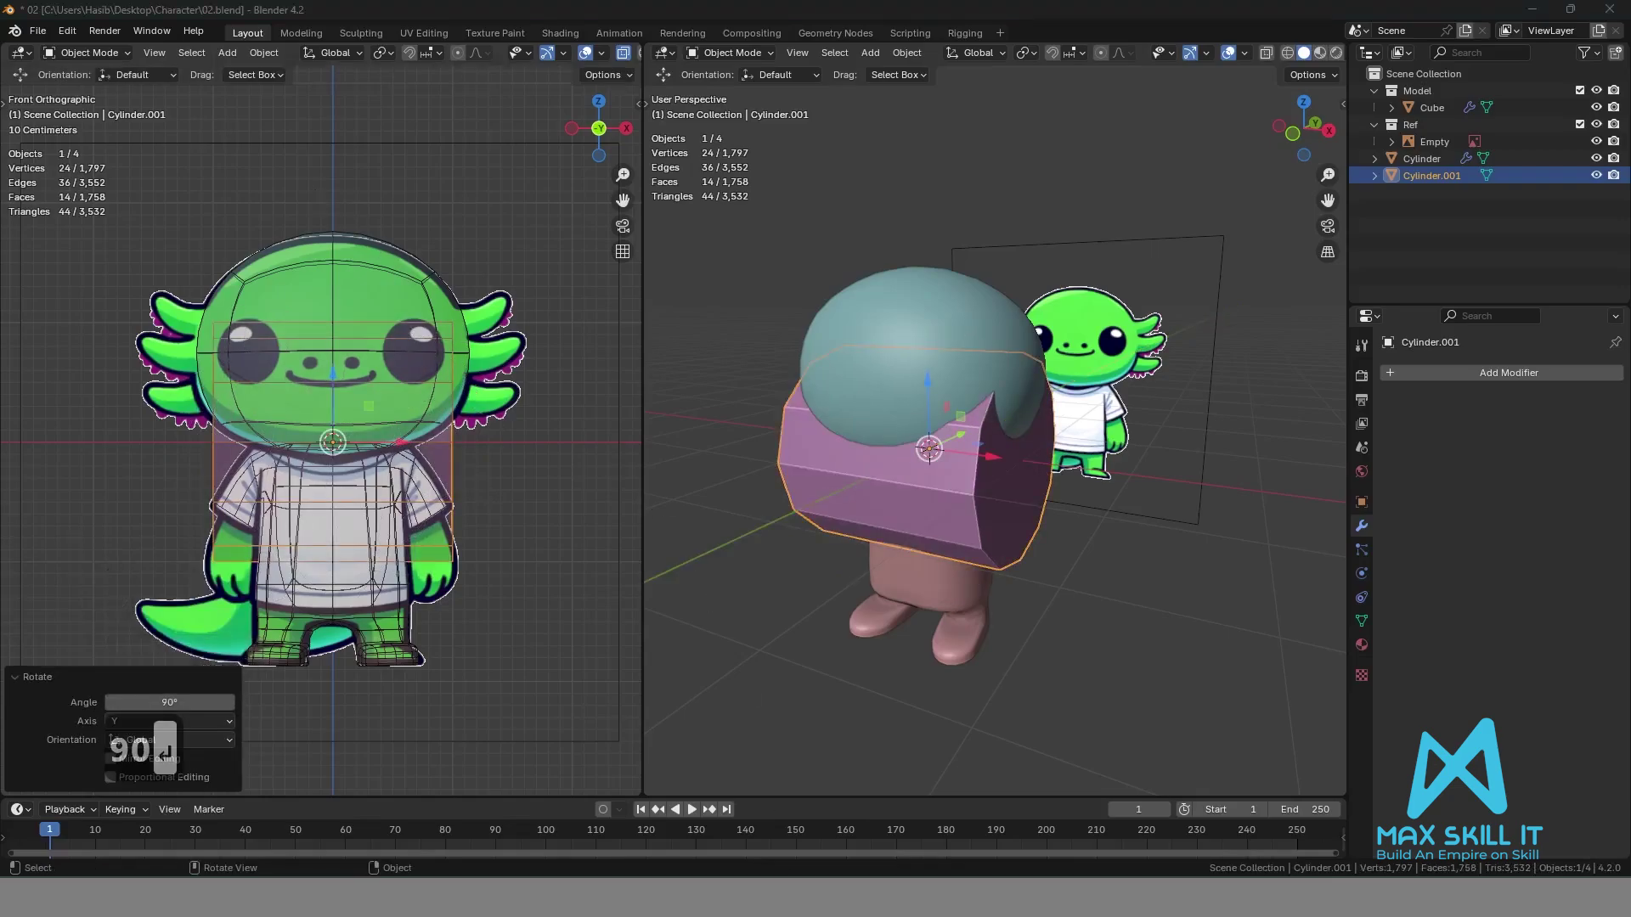
Scale the cylinder down to about 0.36 and move it over the reference's upper gill on the head's positive X side.
scroll(340, 467, up, 1)
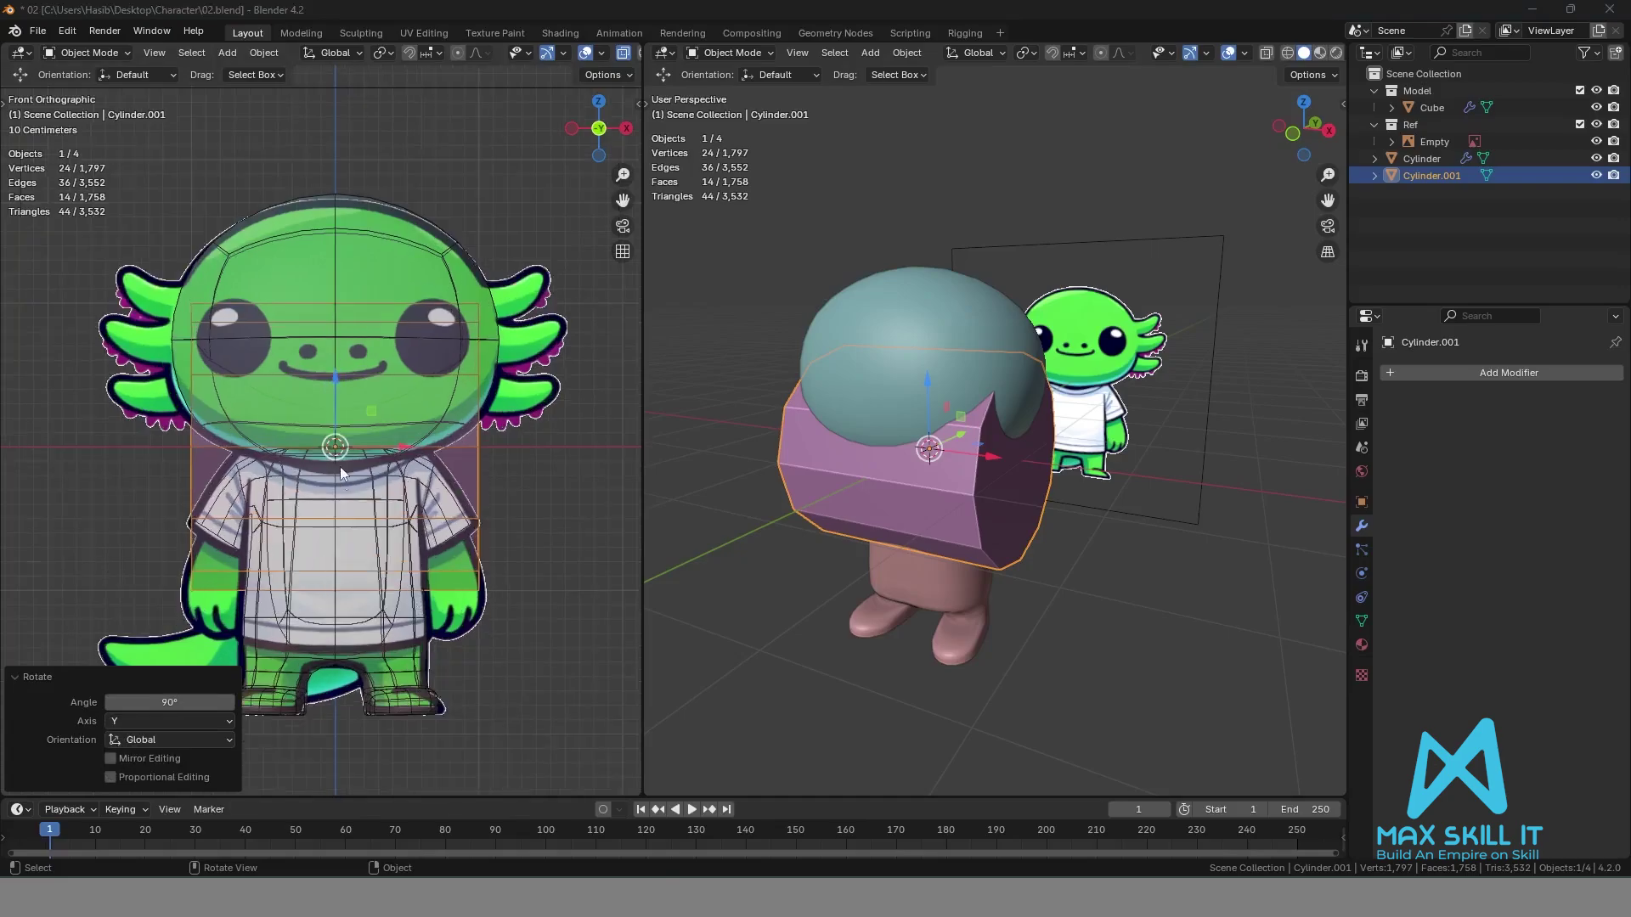
key(s)
key(s)
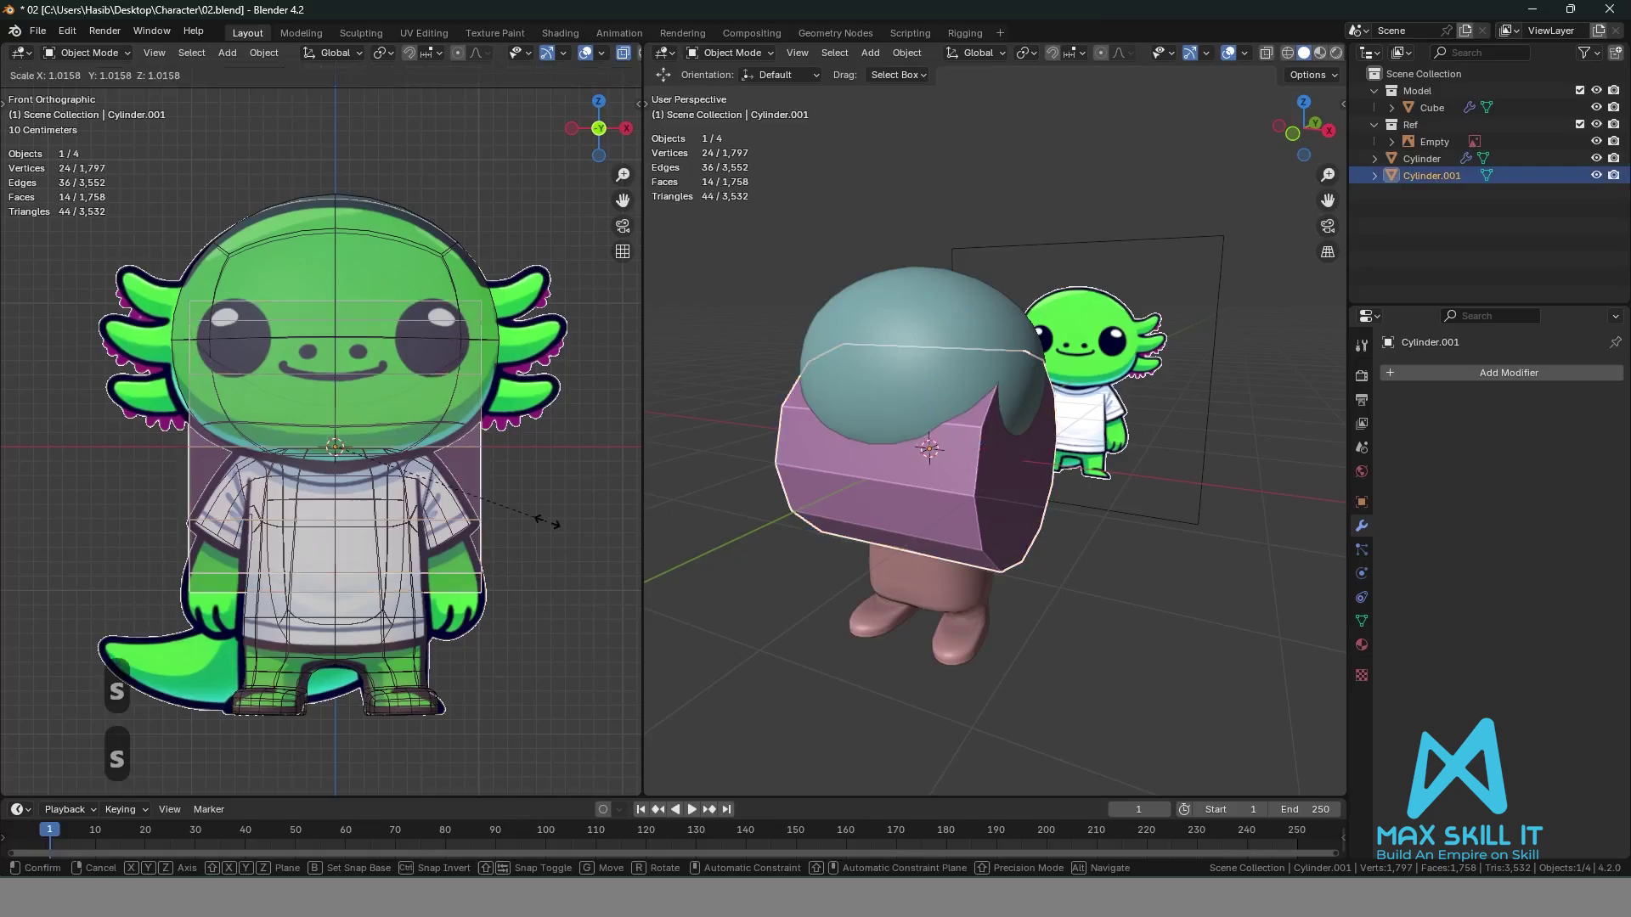
click(417, 445)
key(g)
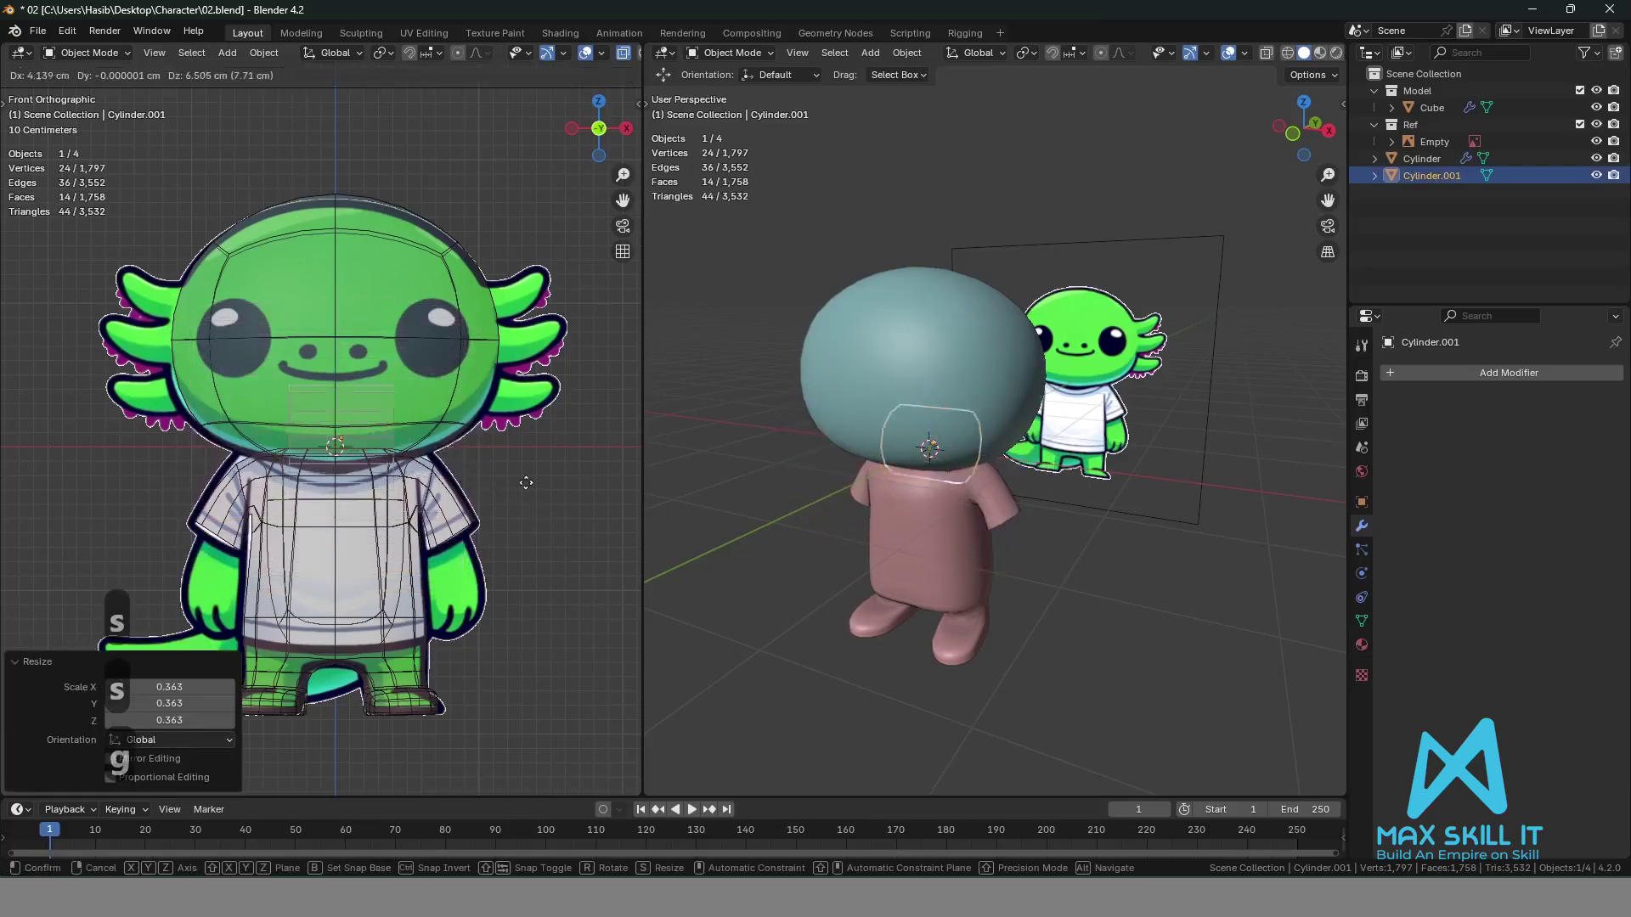
click(153, 378)
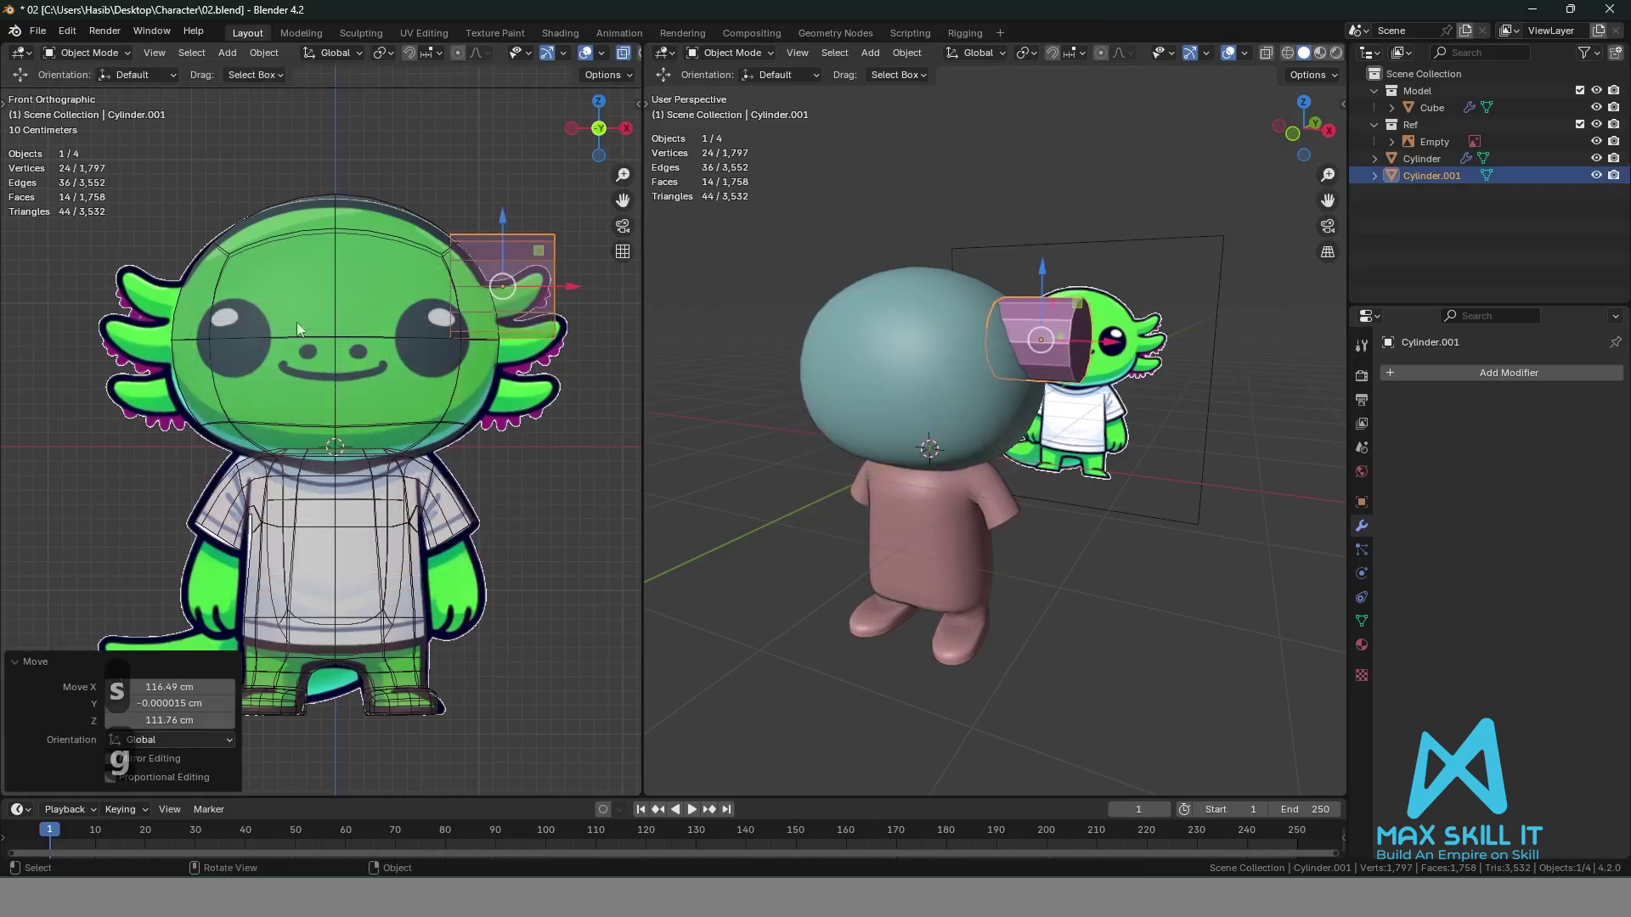
Tilt the cylinder by about -21° in the front view along the upper gill and scale it to about 0.55.
scroll(503, 327, up, 3)
shift+middle_drag(552, 362, 290, 519)
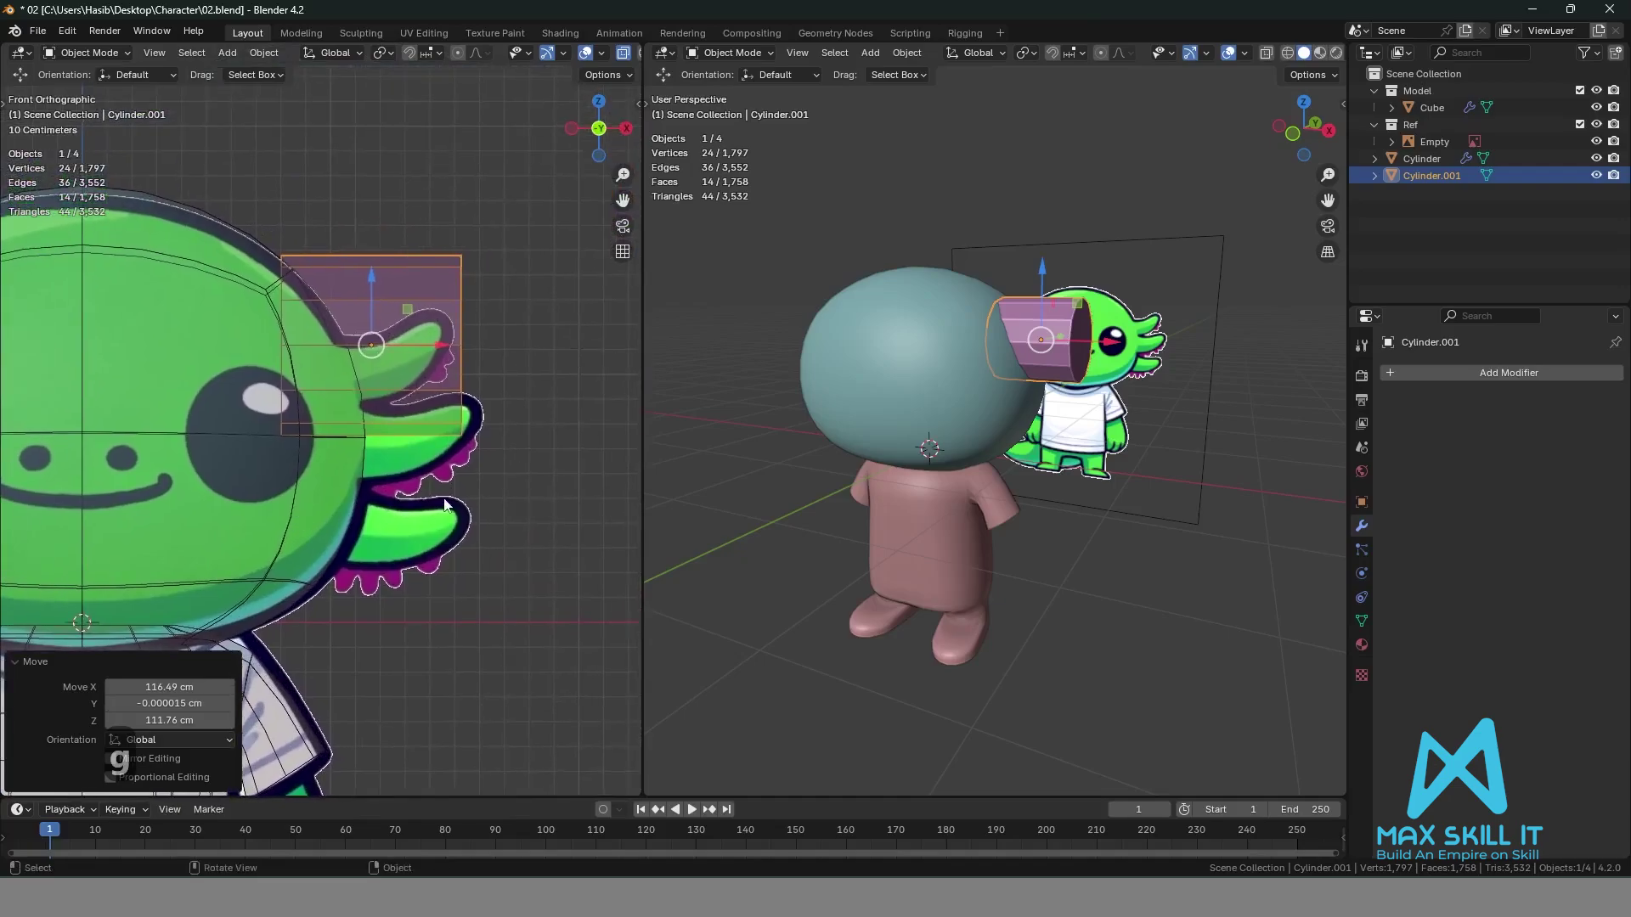
scroll(444, 505, up, 1)
key(r)
click(474, 426)
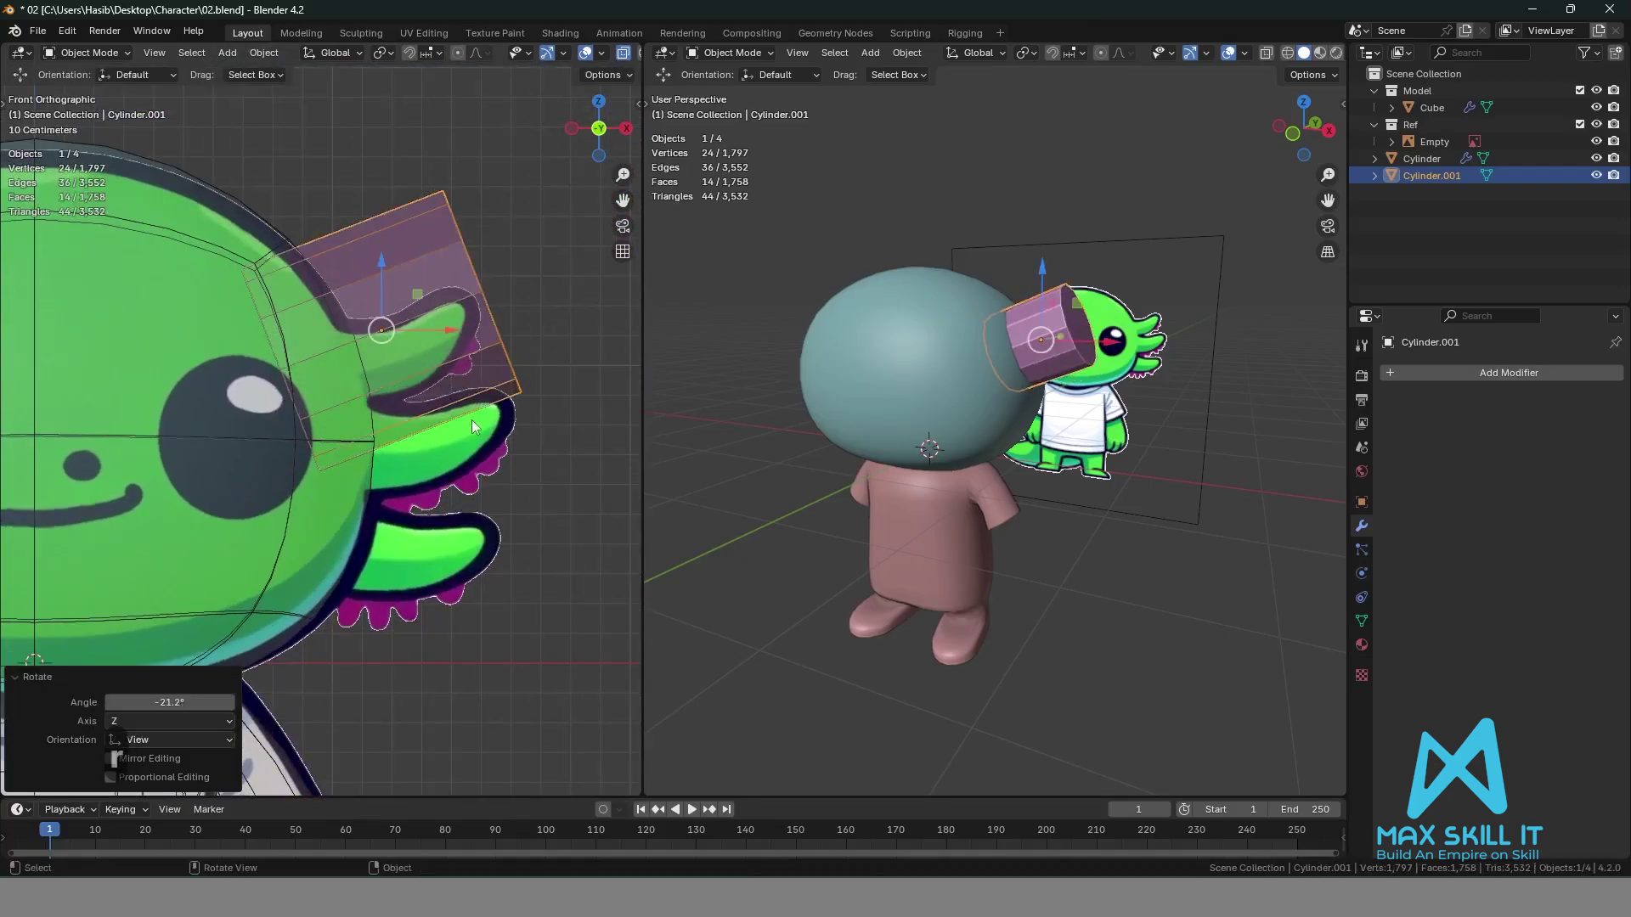
key(s)
click(420, 436)
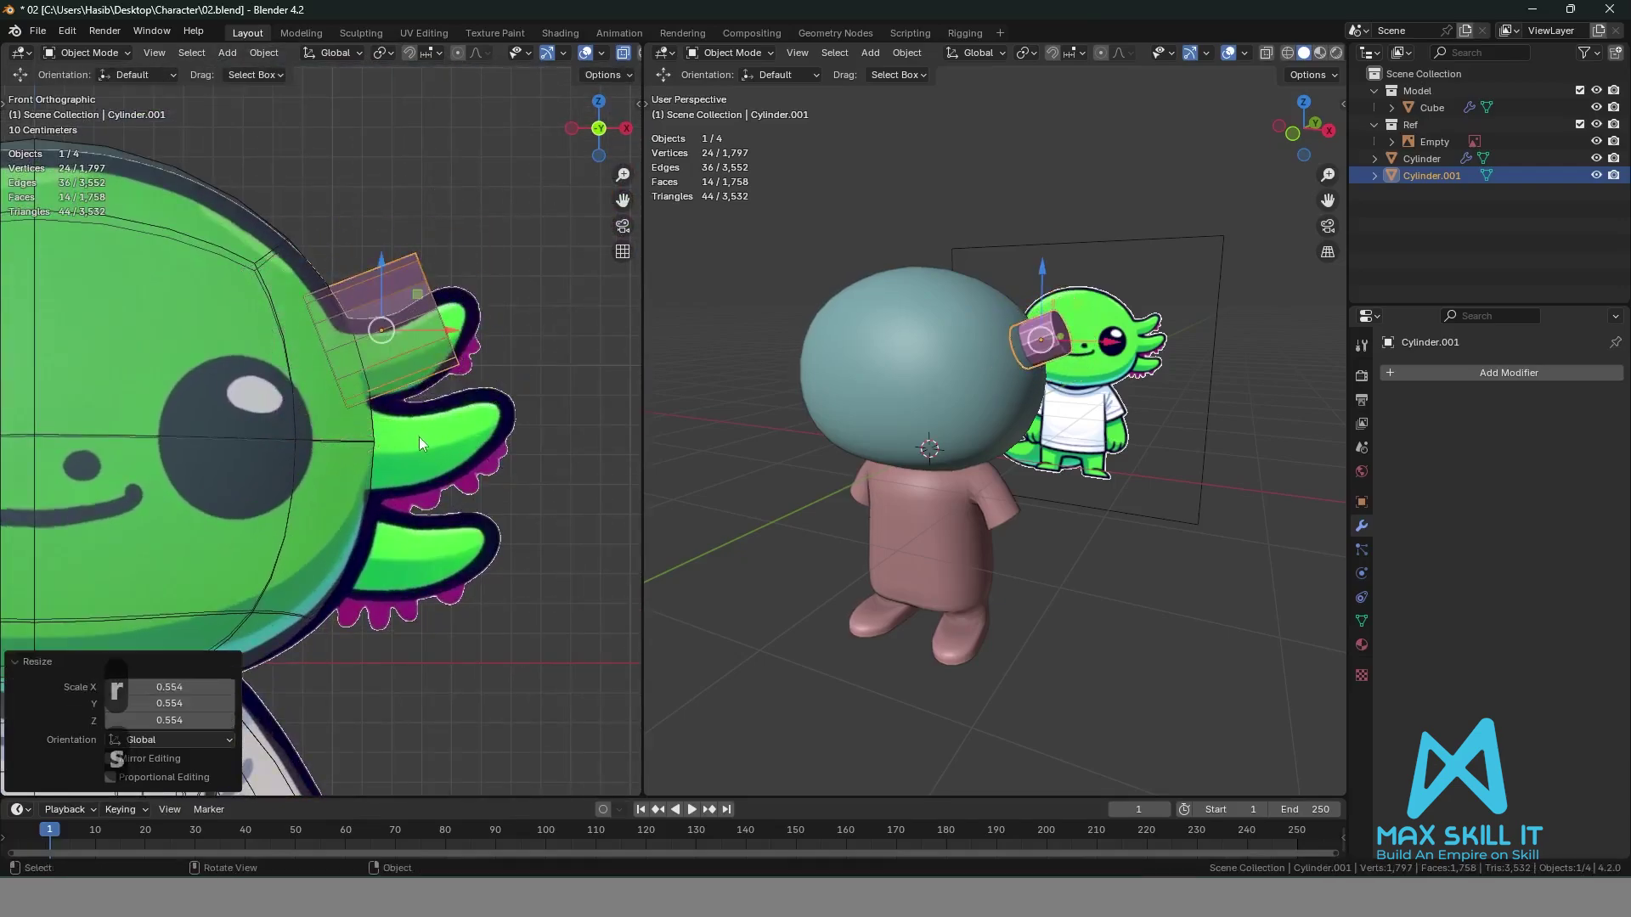
Position the cylinder at the base of the upper gill and scale it to about 0.68 to match the gill's thickness.
scroll(394, 389, up, 4)
shift+middle_drag(441, 264, 348, 471)
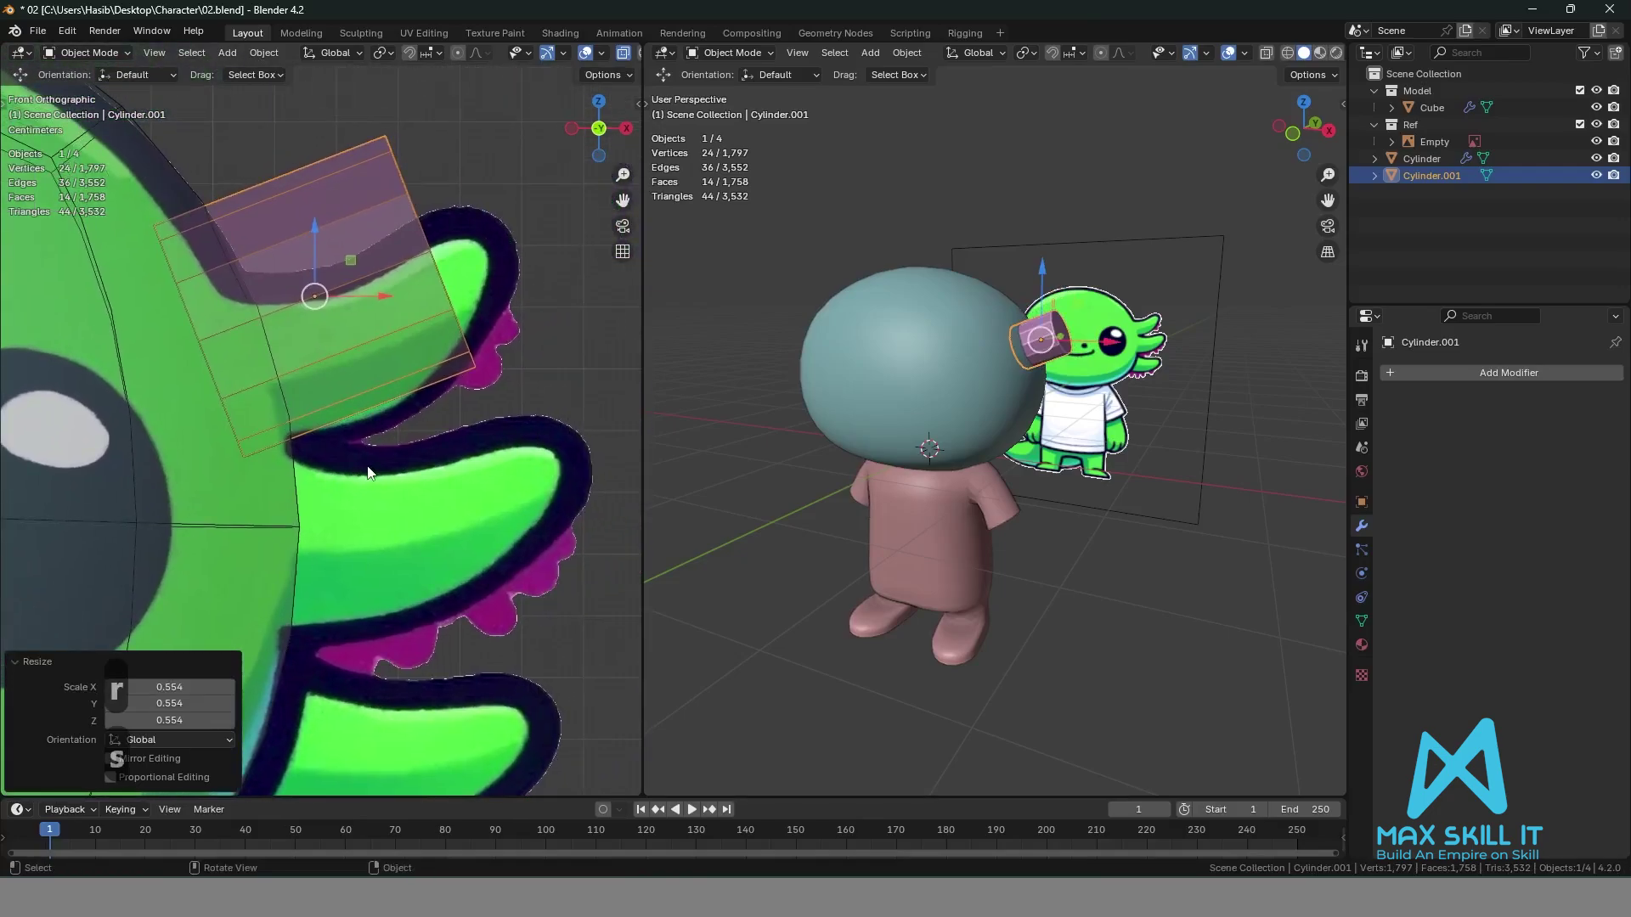
key(g)
click(389, 507)
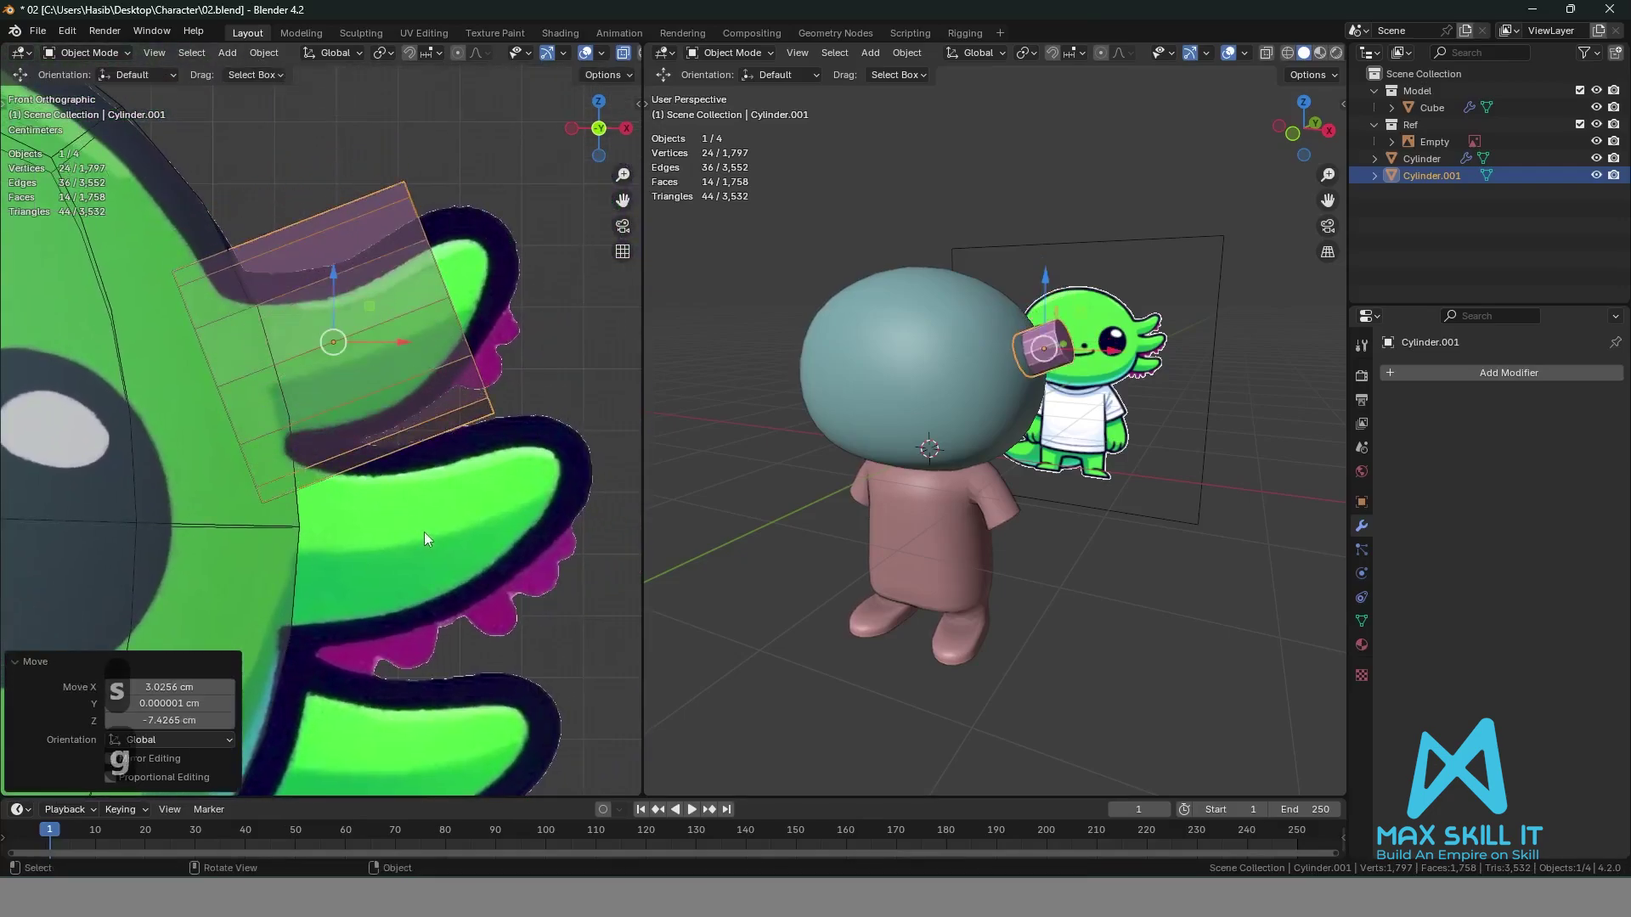
key(s)
click(362, 454)
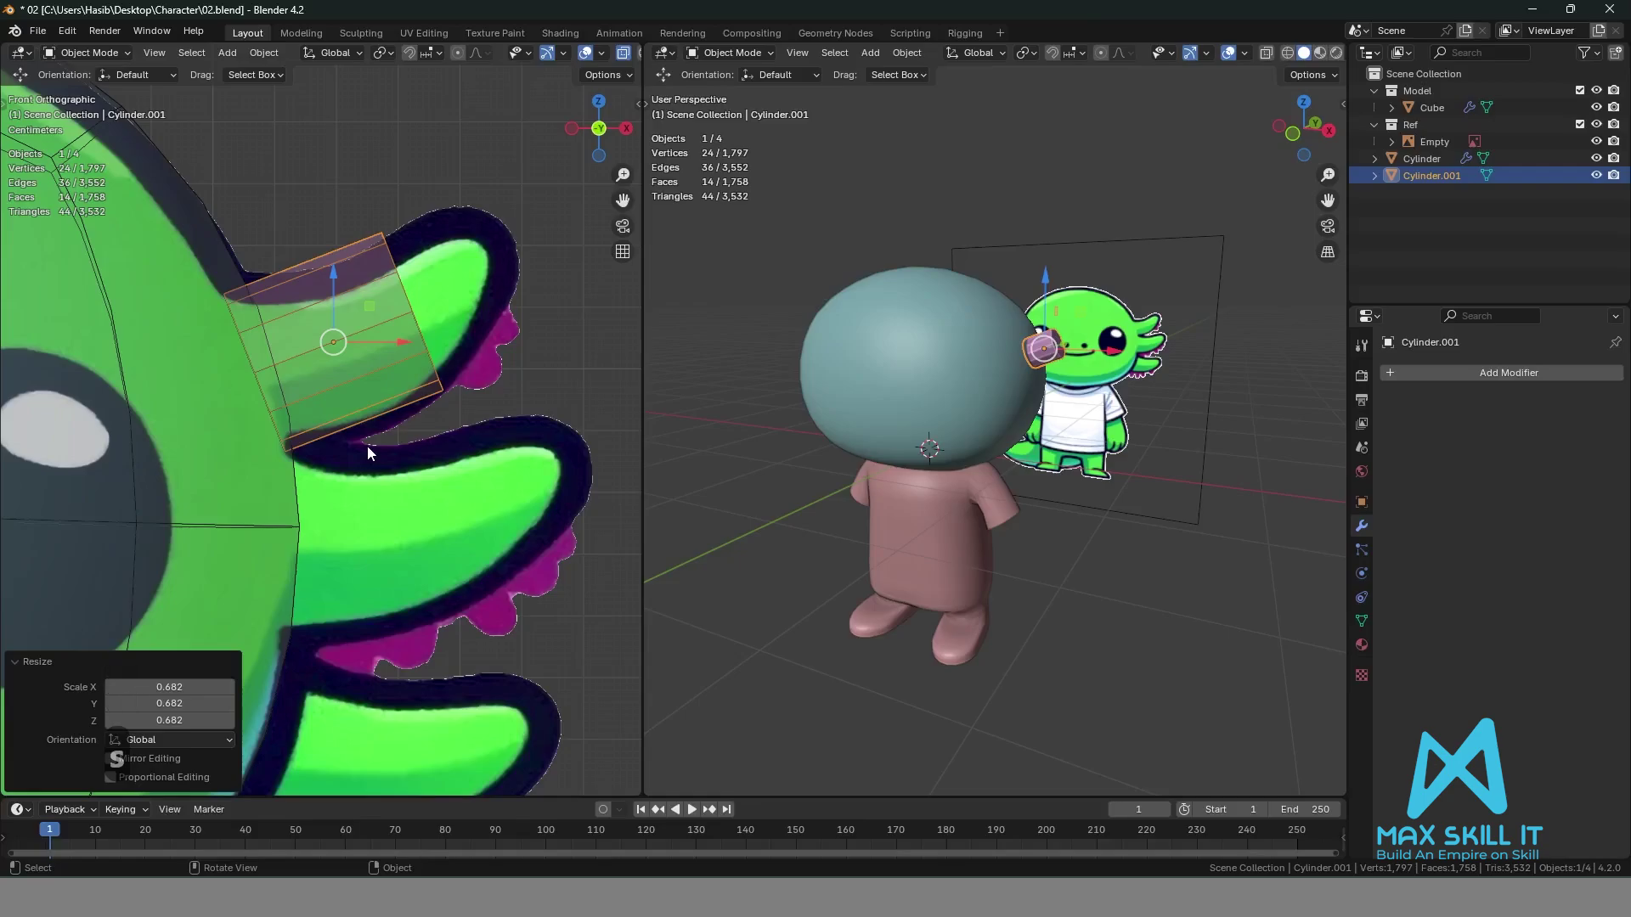
key(g)
click(370, 453)
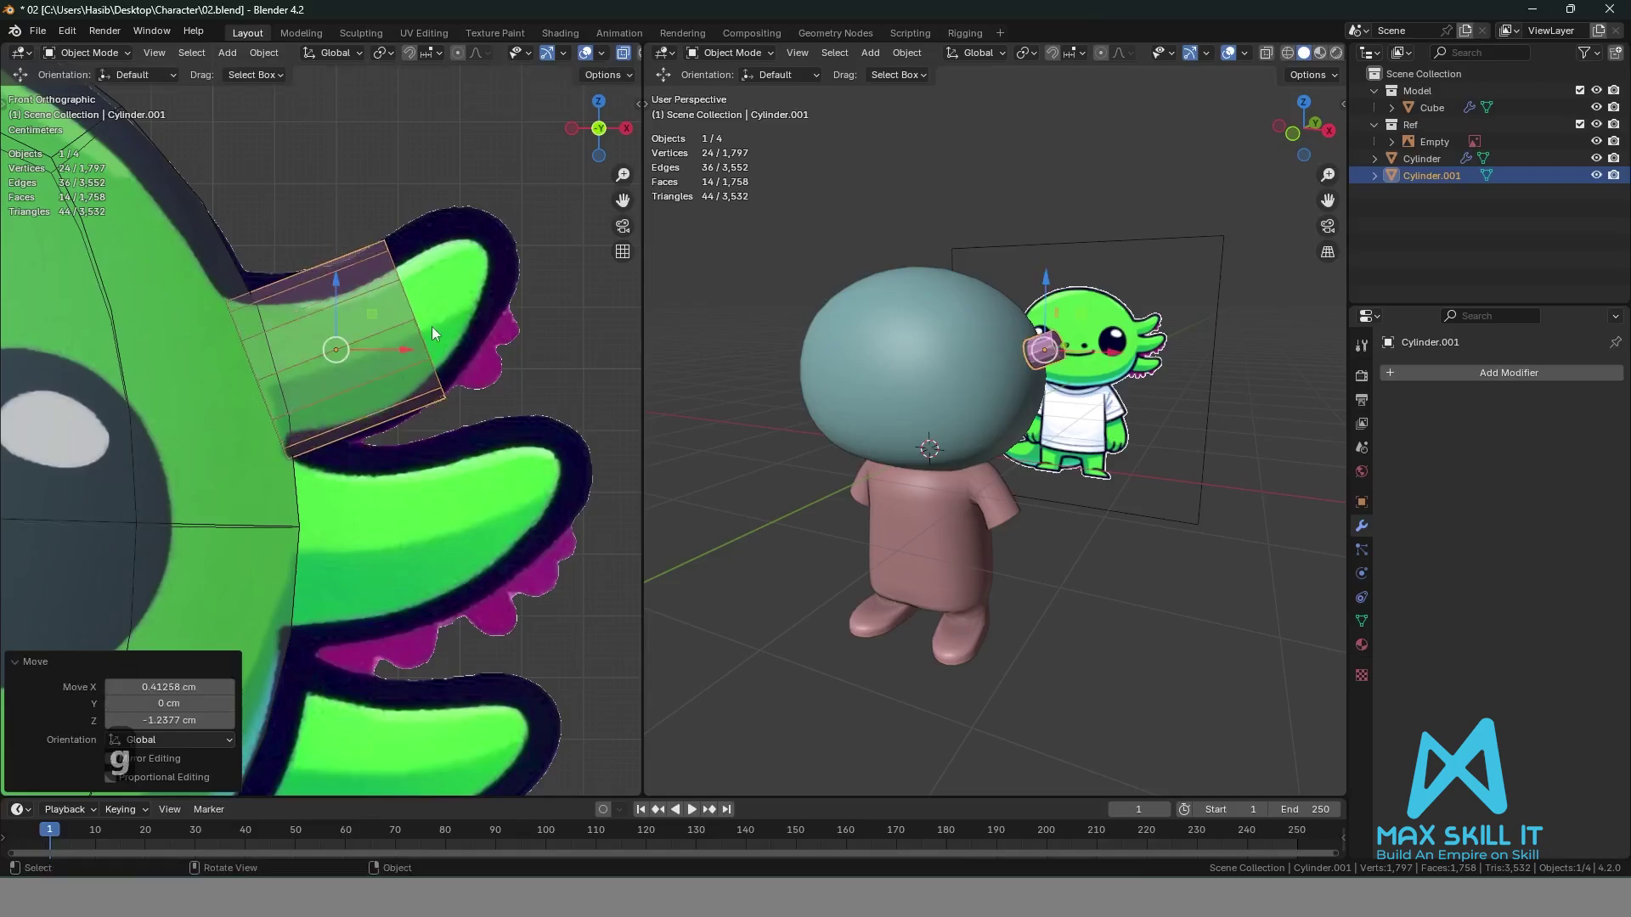
In Edit Mode, move the cylinder's outer end vertices to the upper gill's tip and rotate them about -36°.
key(Tab)
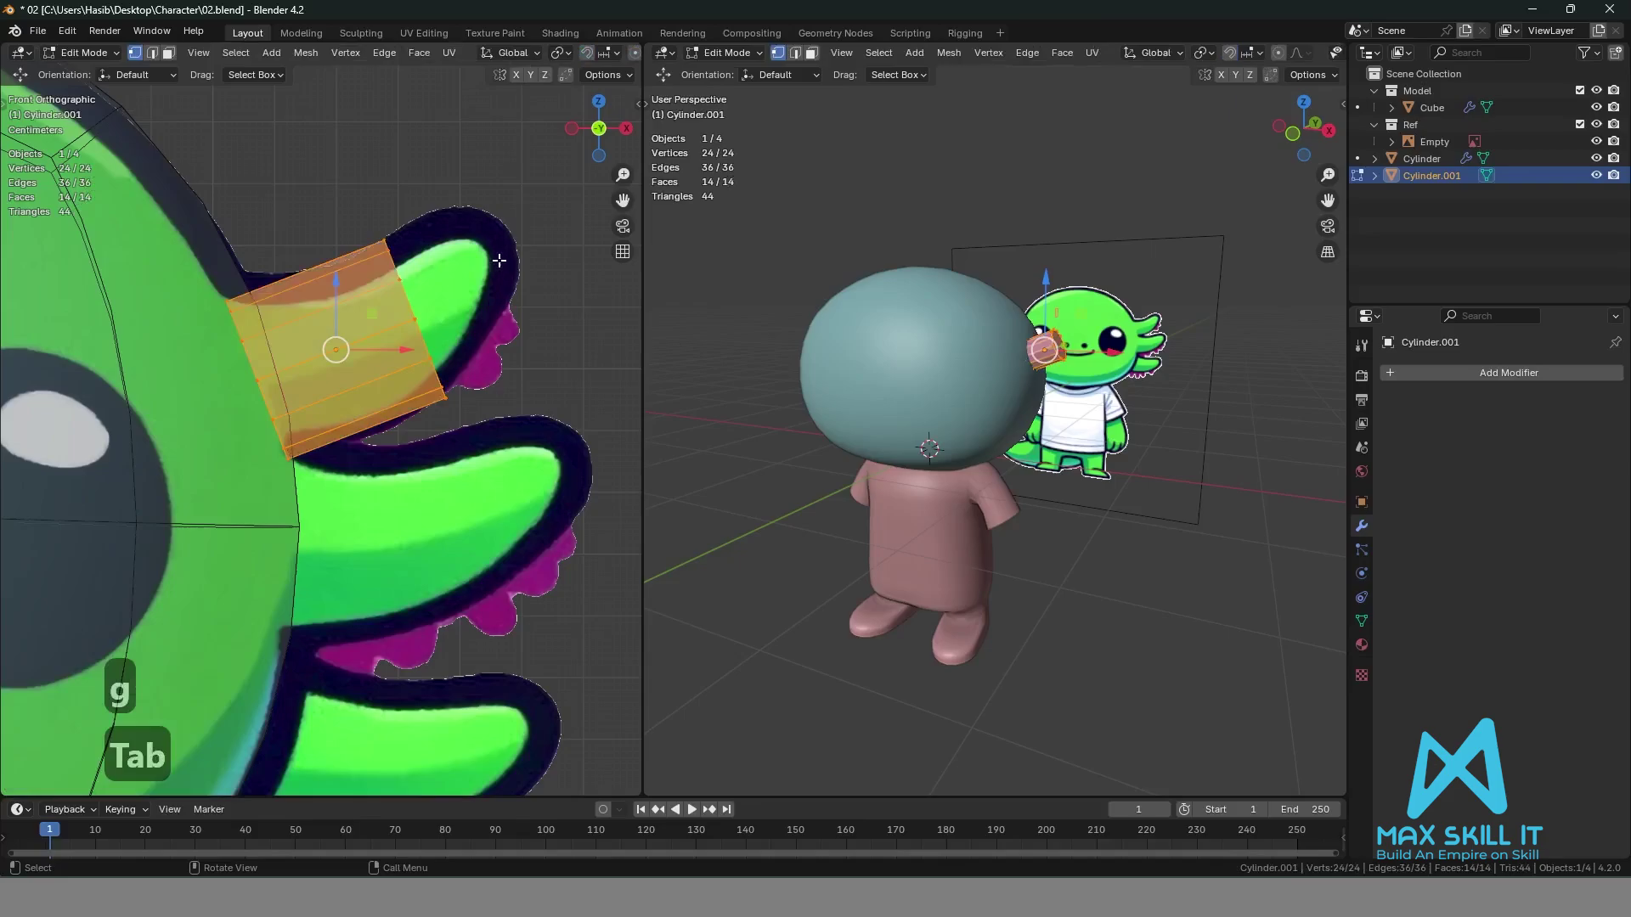
drag(358, 193, 542, 466)
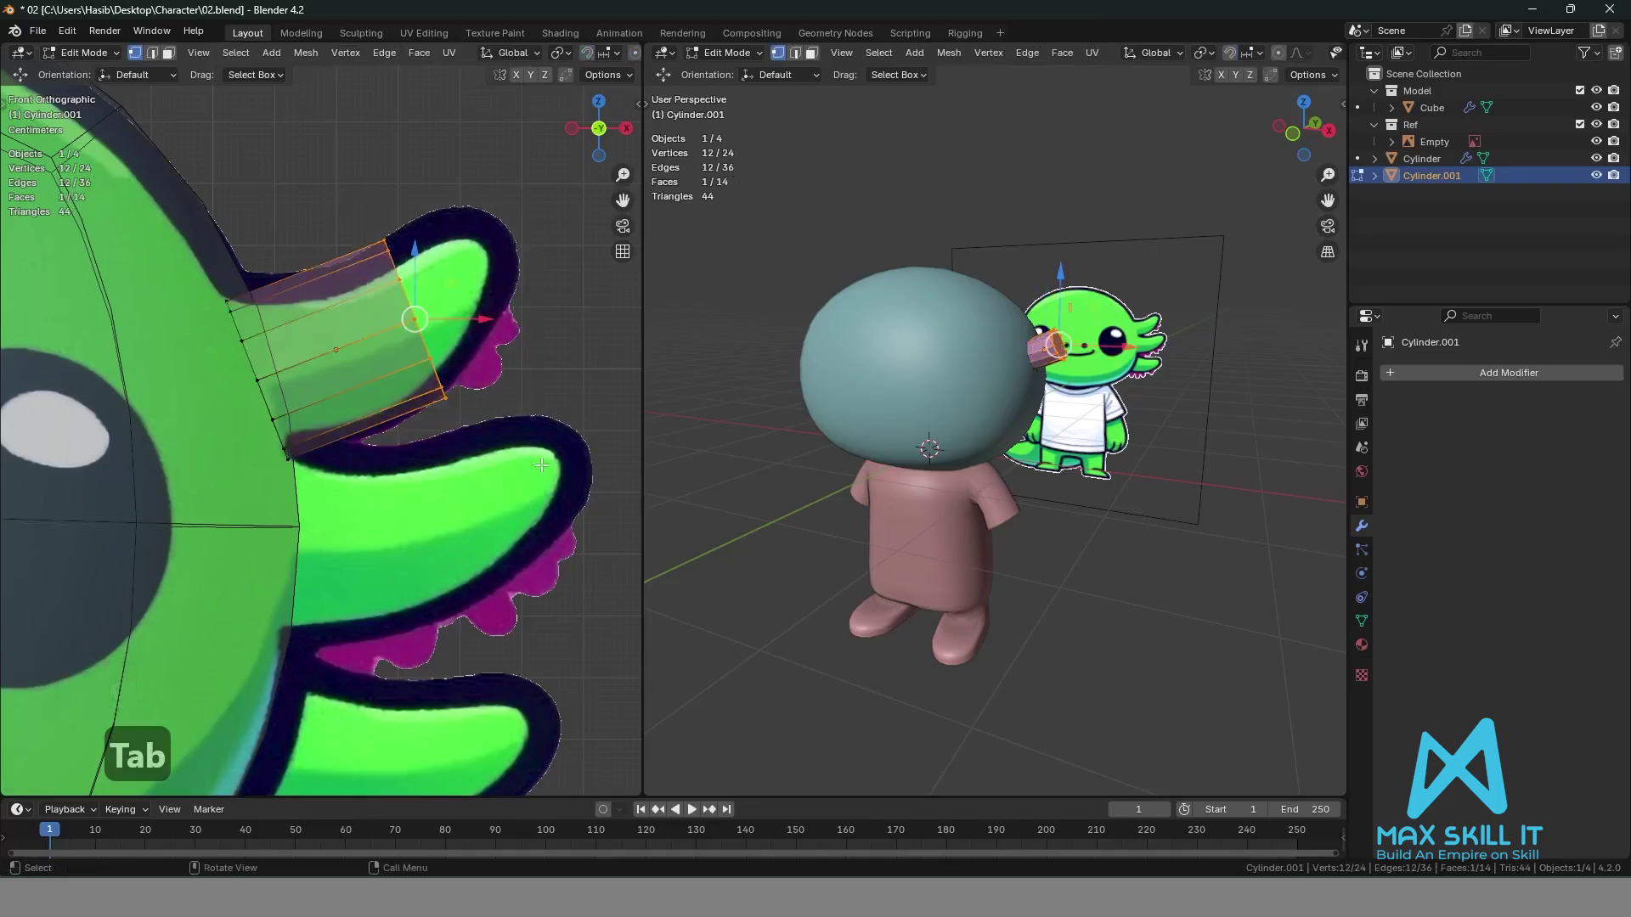
key(g)
click(615, 388)
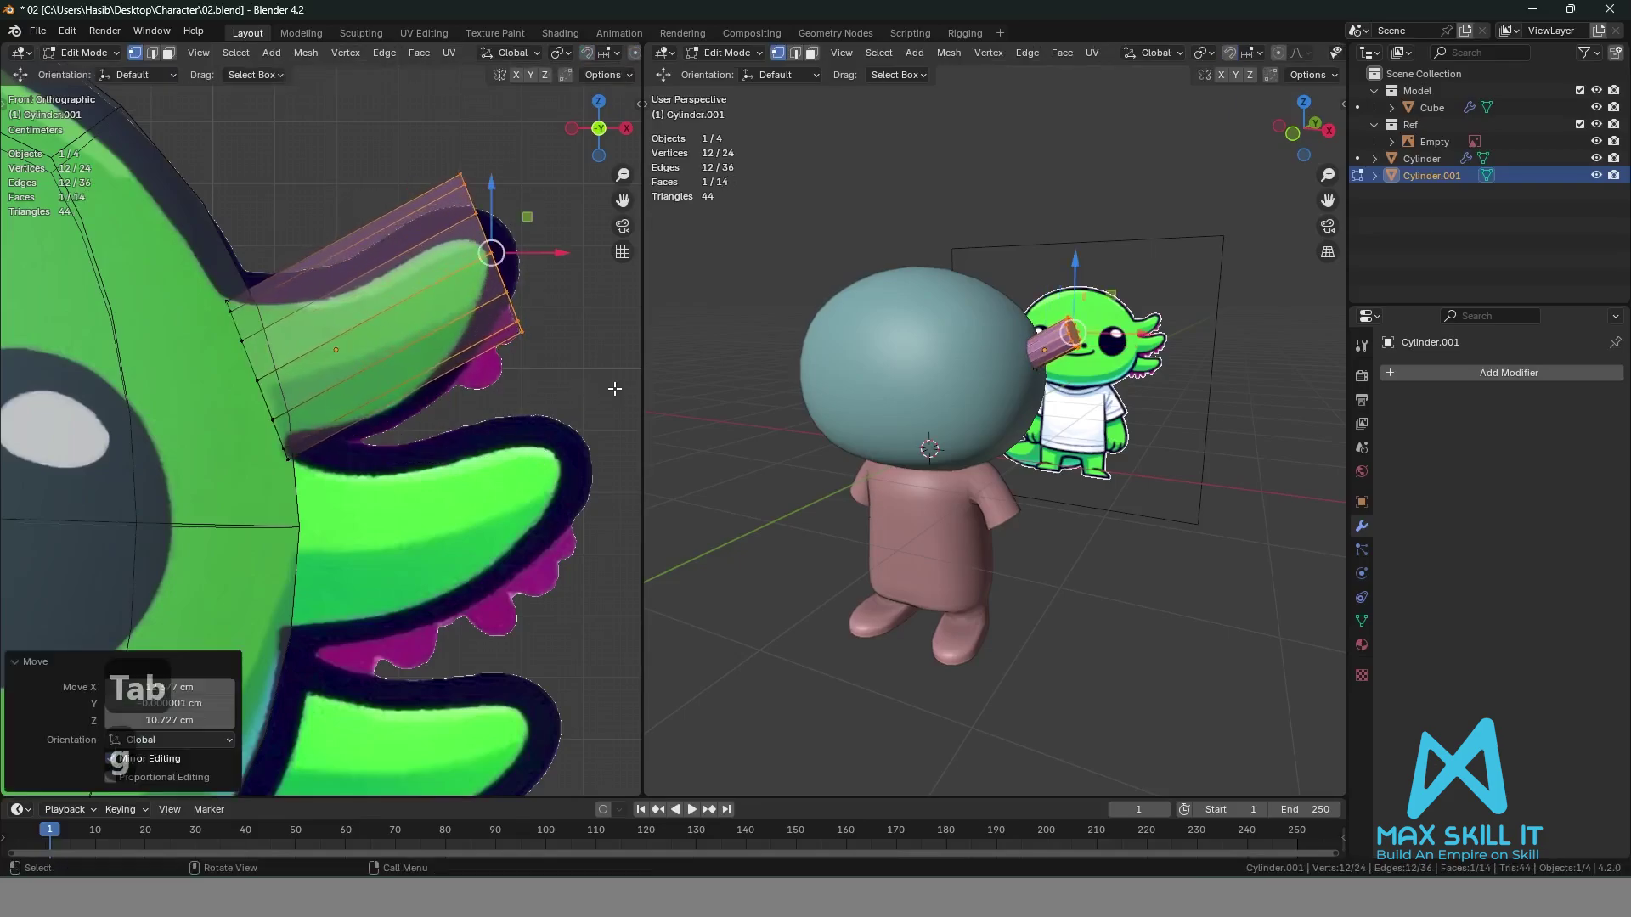
key(r)
click(595, 326)
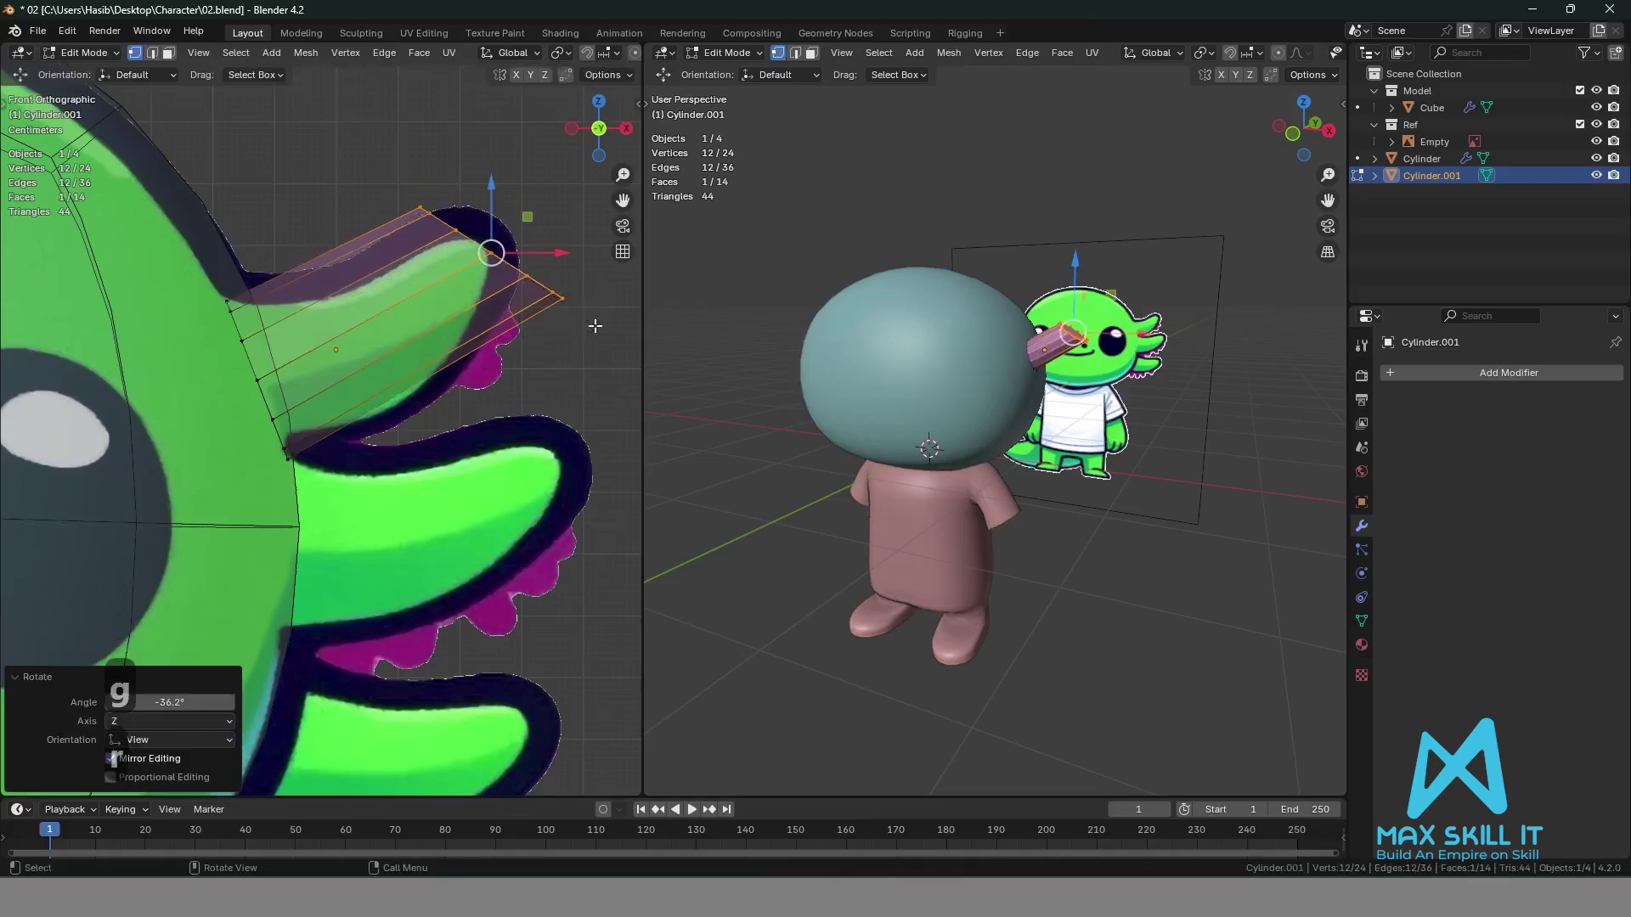
key(g)
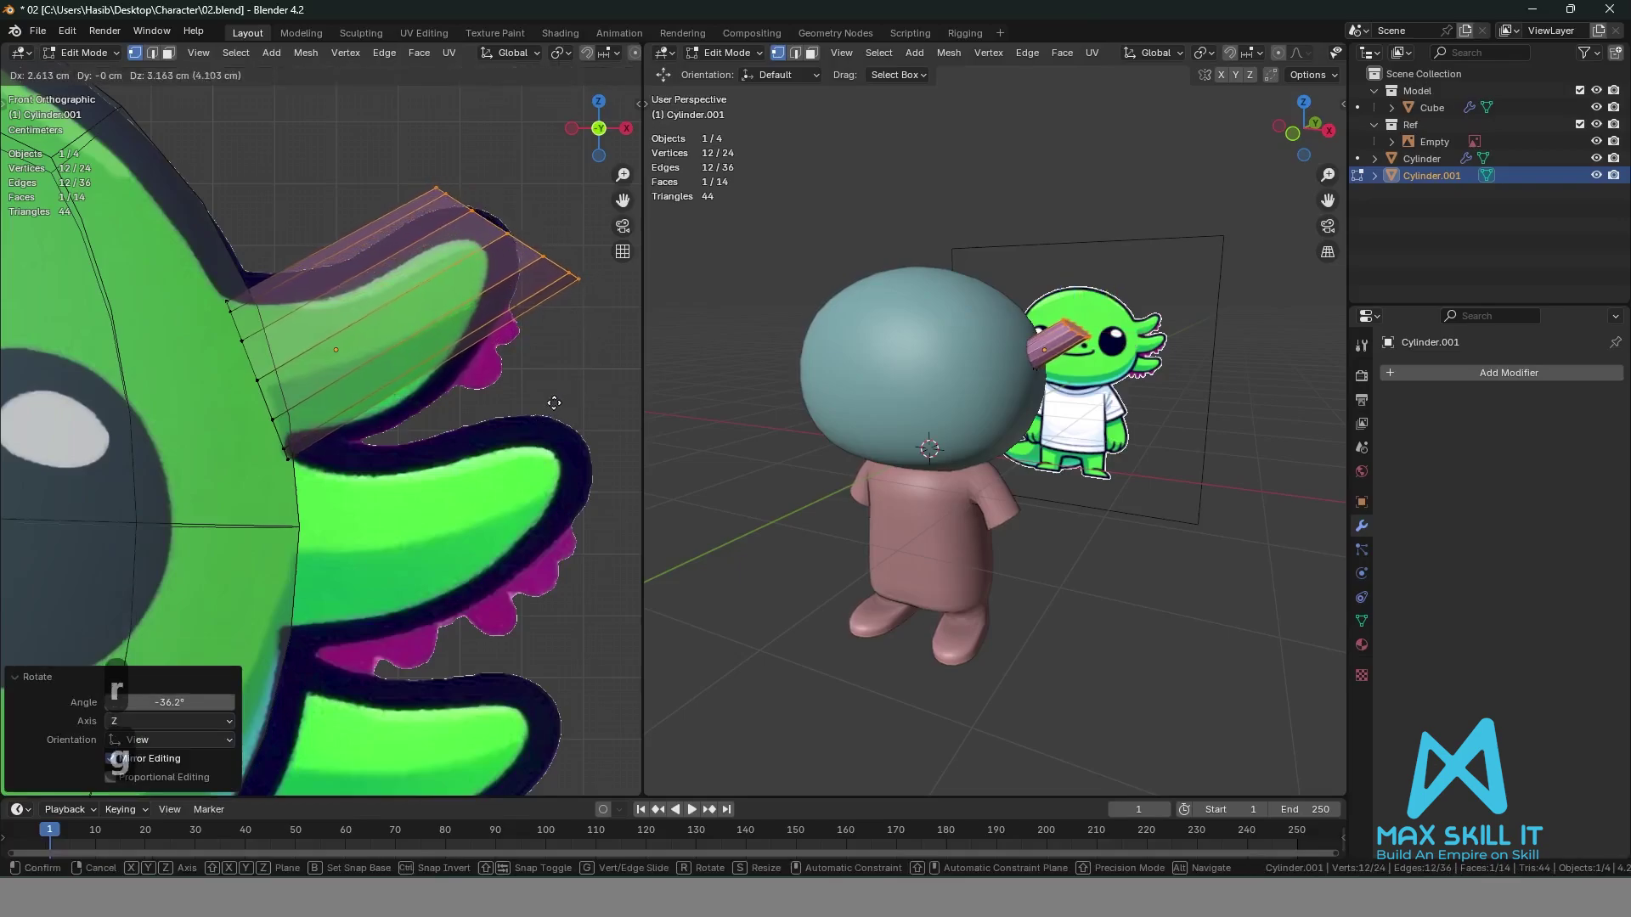
click(553, 393)
click(540, 370)
Rotate the cylinder's head-side end vertices about 11.7° and move them about -2.3 cm in X and 0.5 cm in Z into the head.
scroll(530, 375, down, 1)
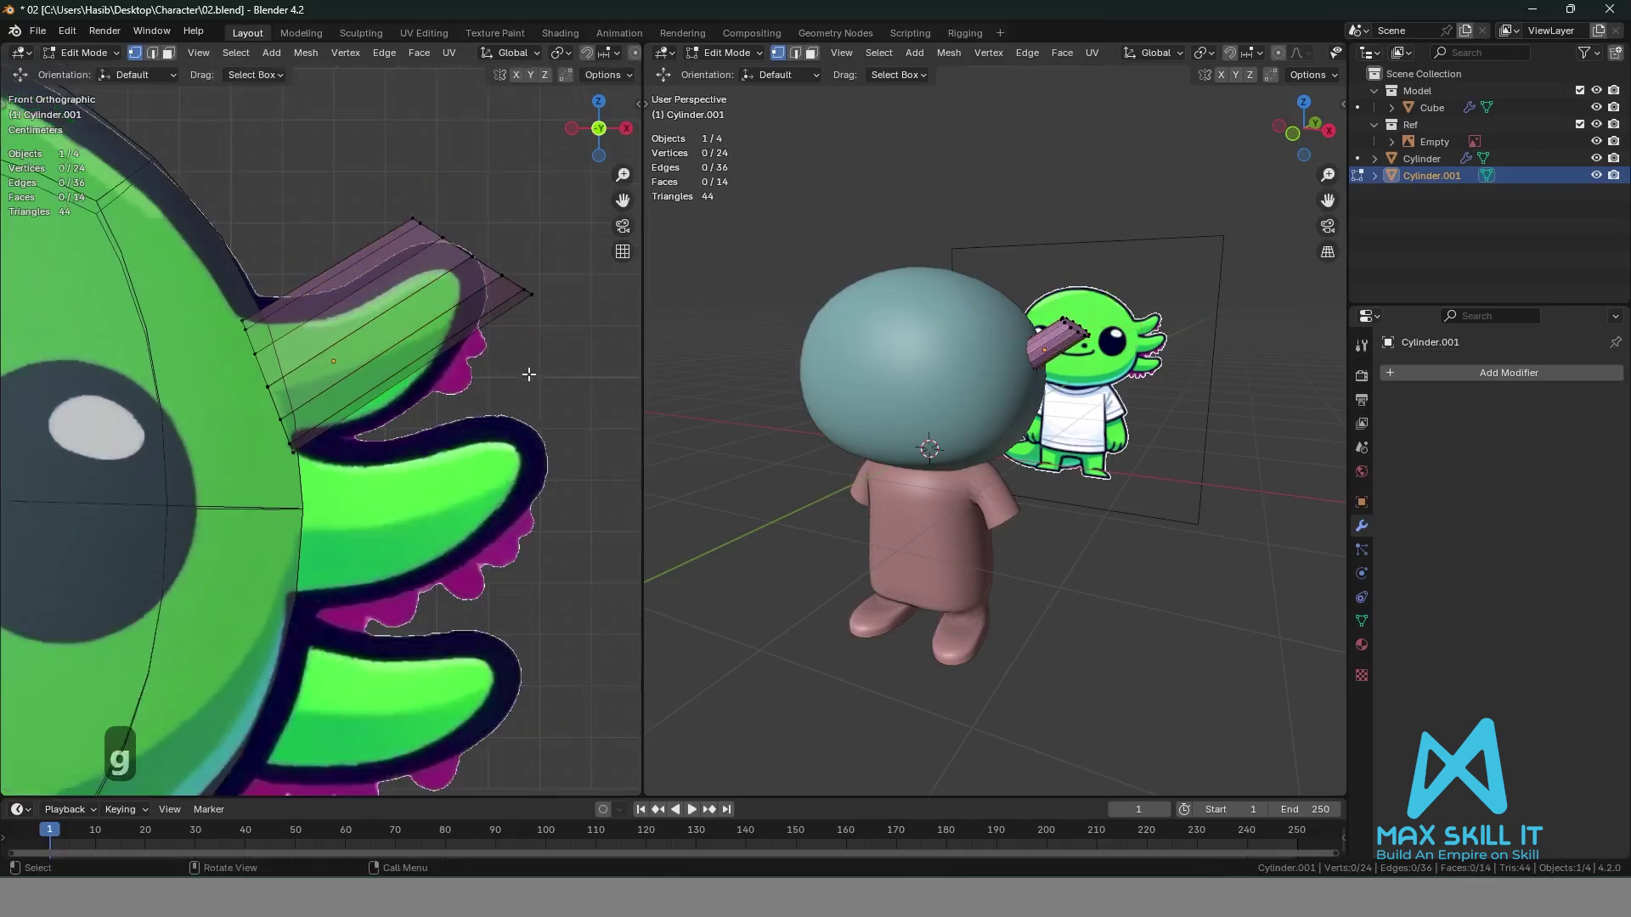
shift+middle_drag(487, 386, 514, 346)
drag(187, 247, 355, 474)
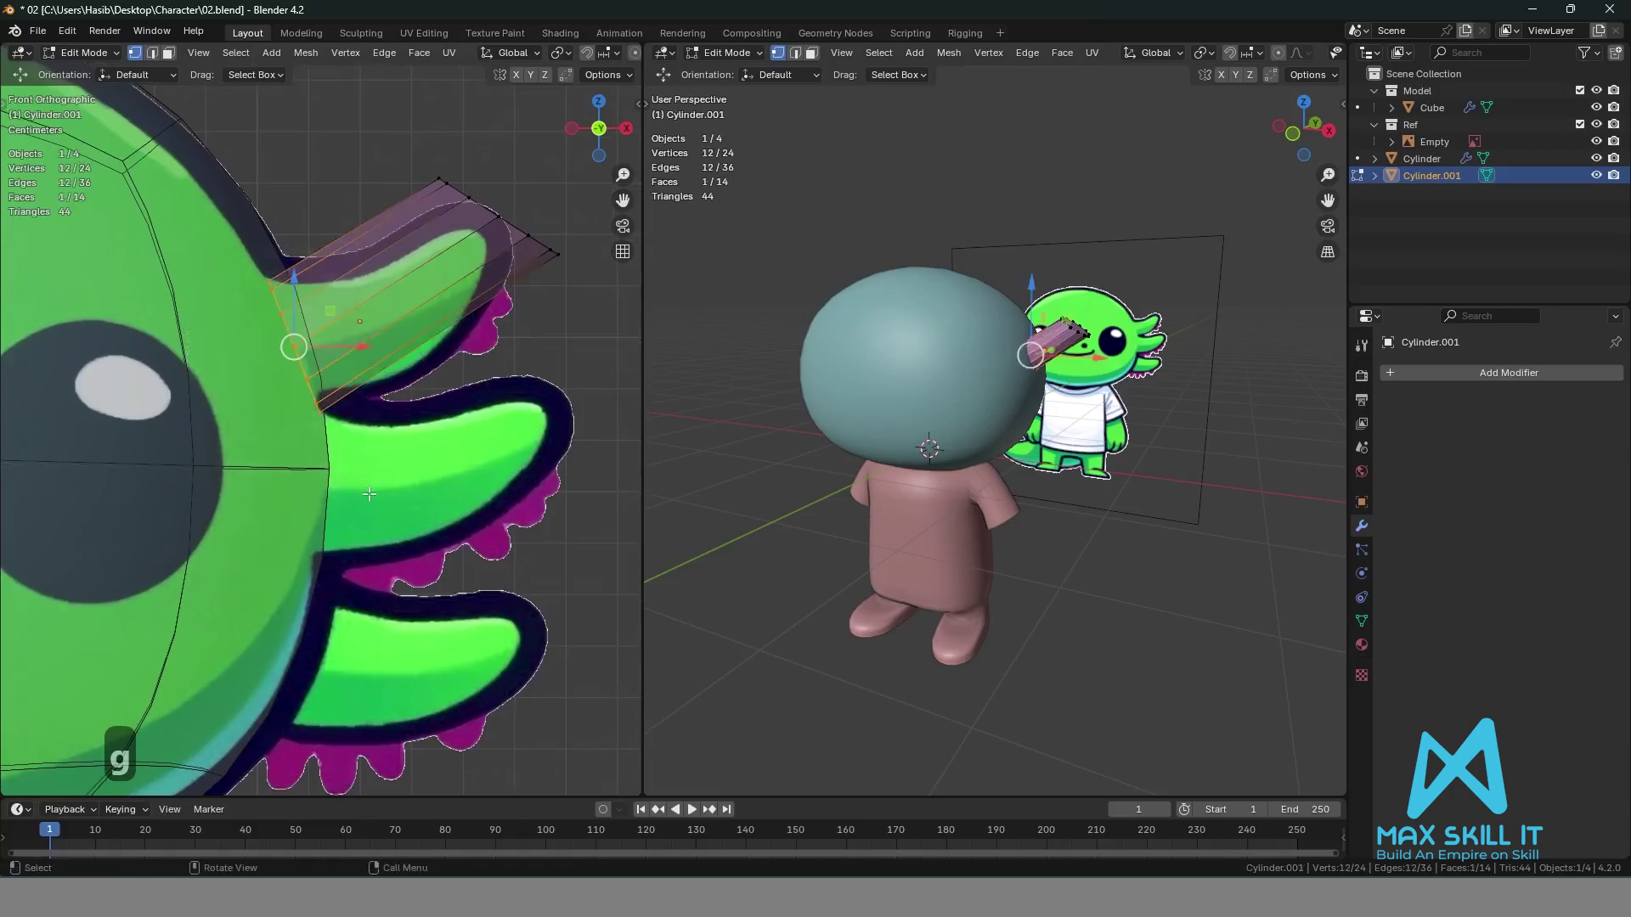
key(r)
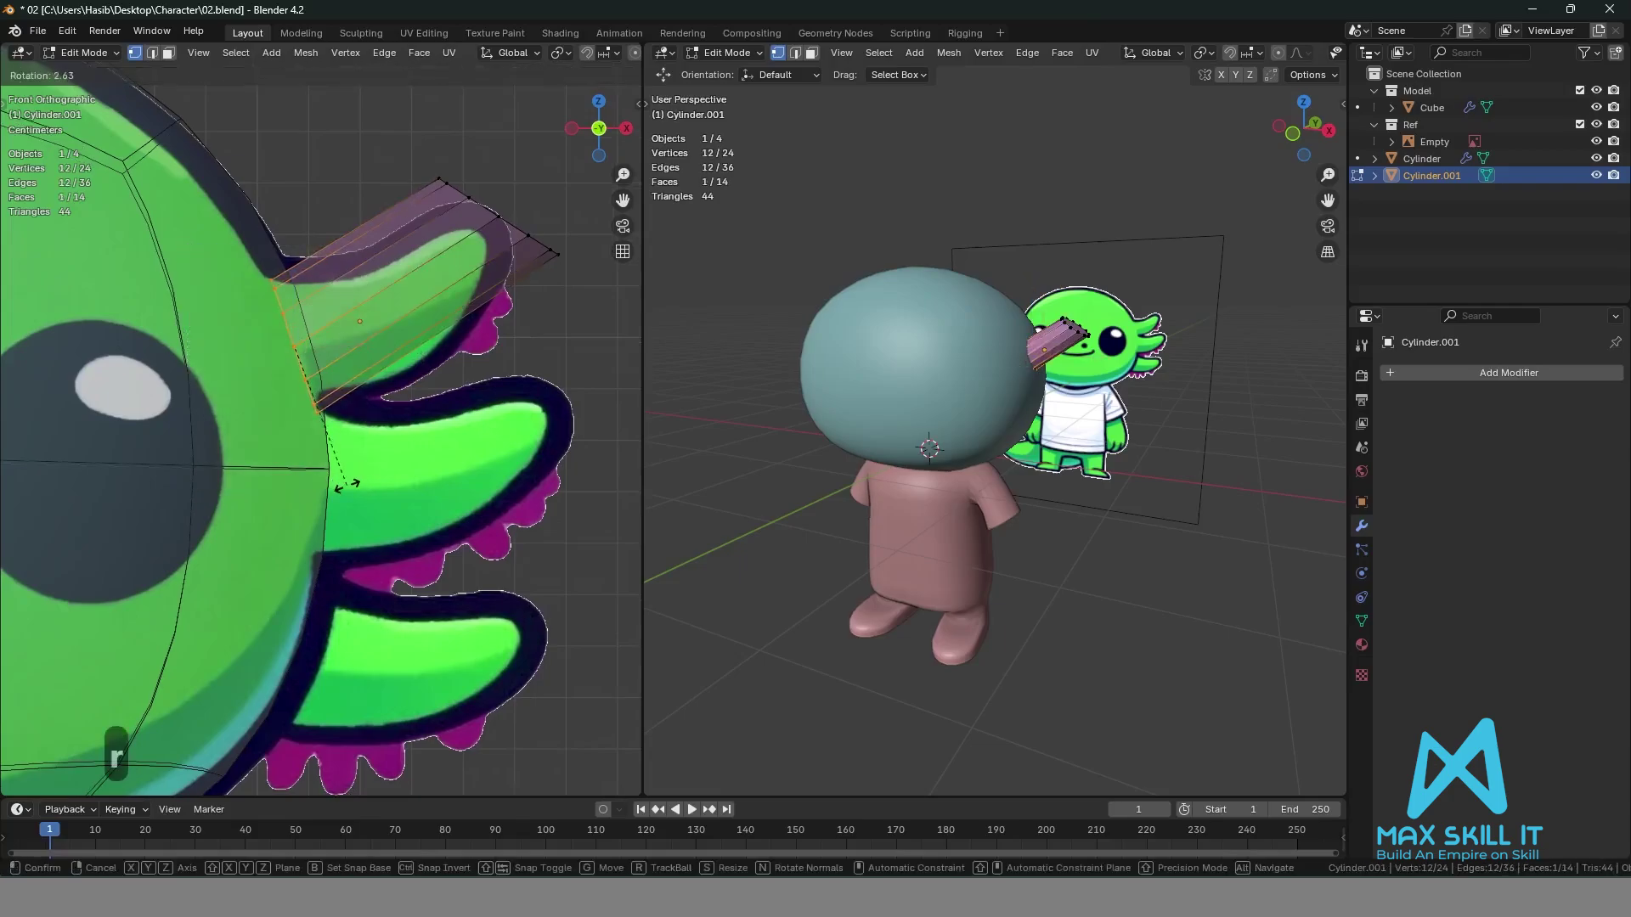
key(r)
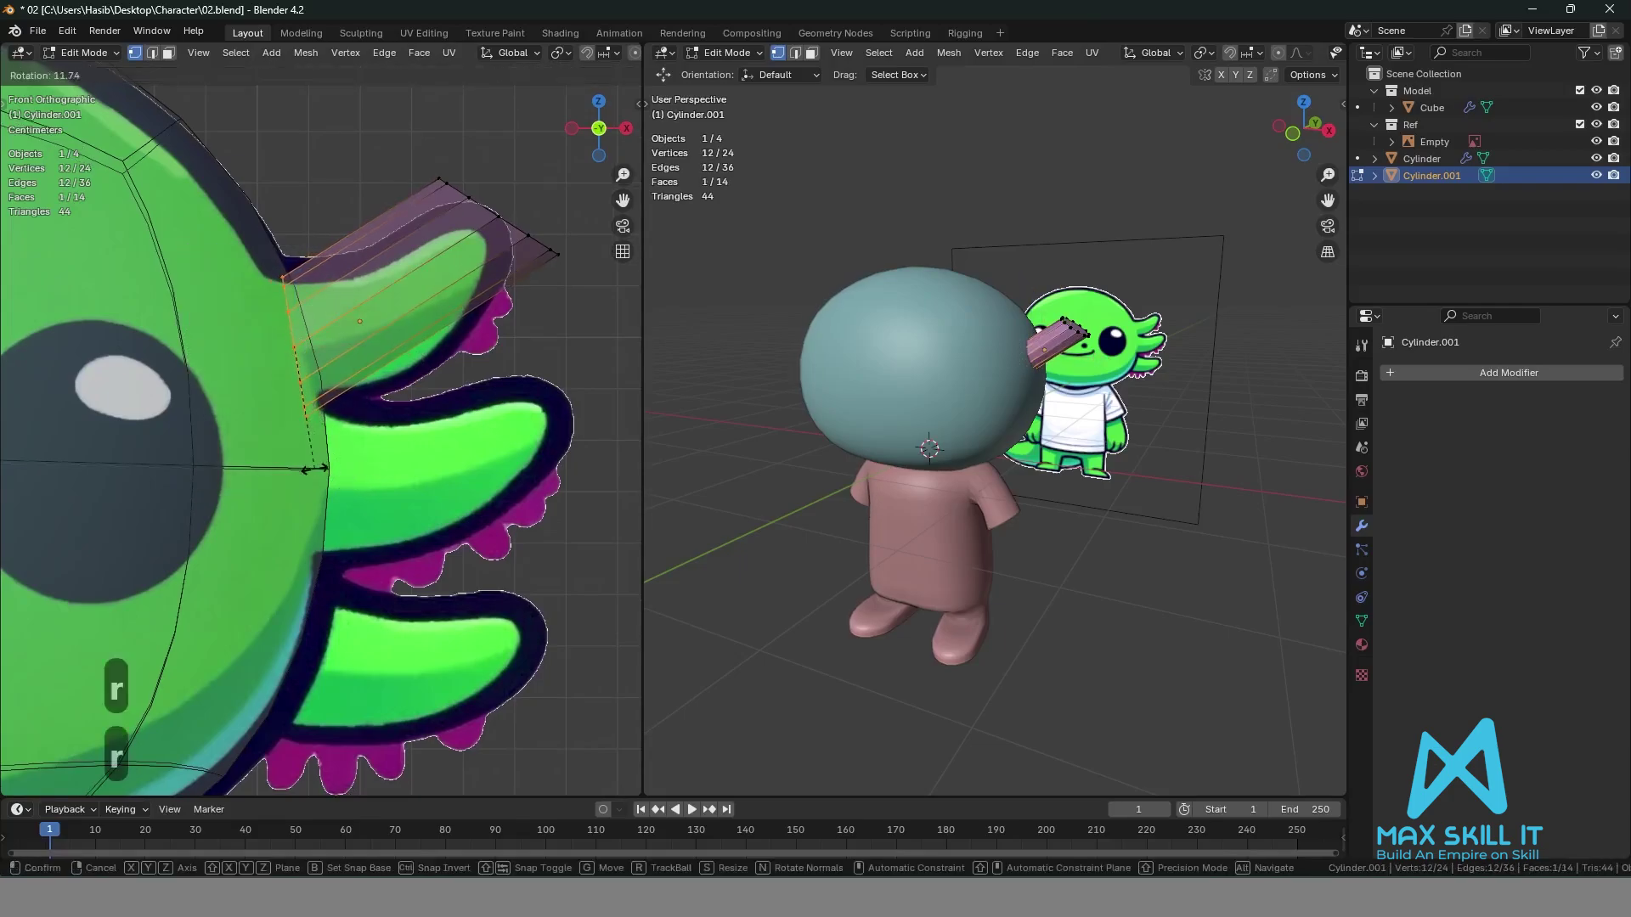
click(314, 468)
key(g)
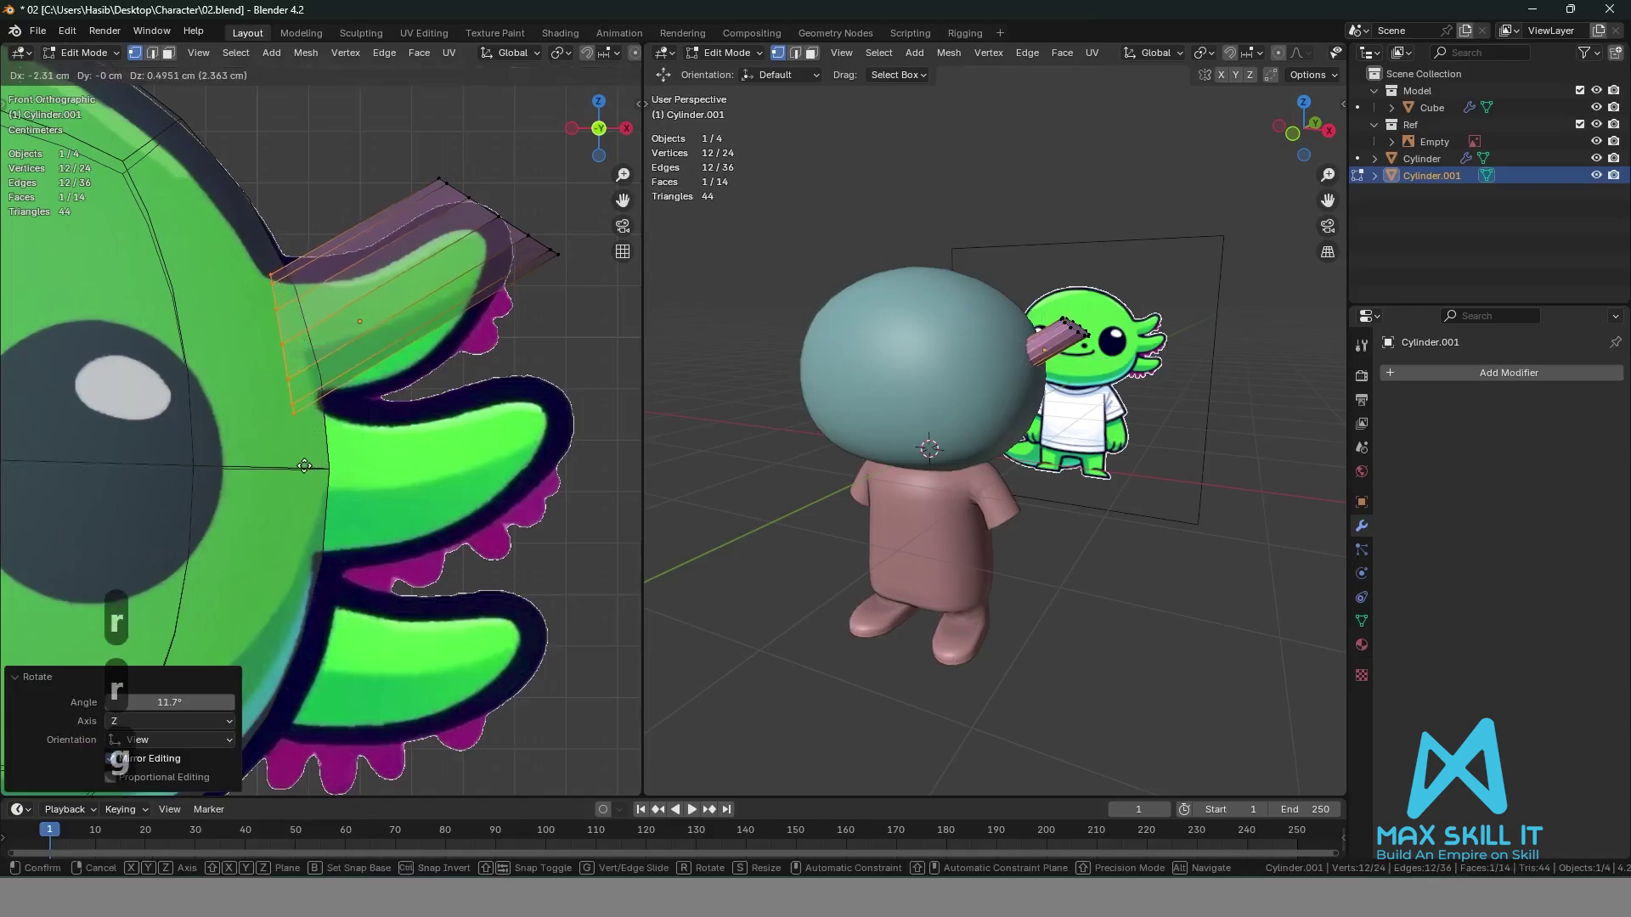
click(304, 466)
click(518, 349)
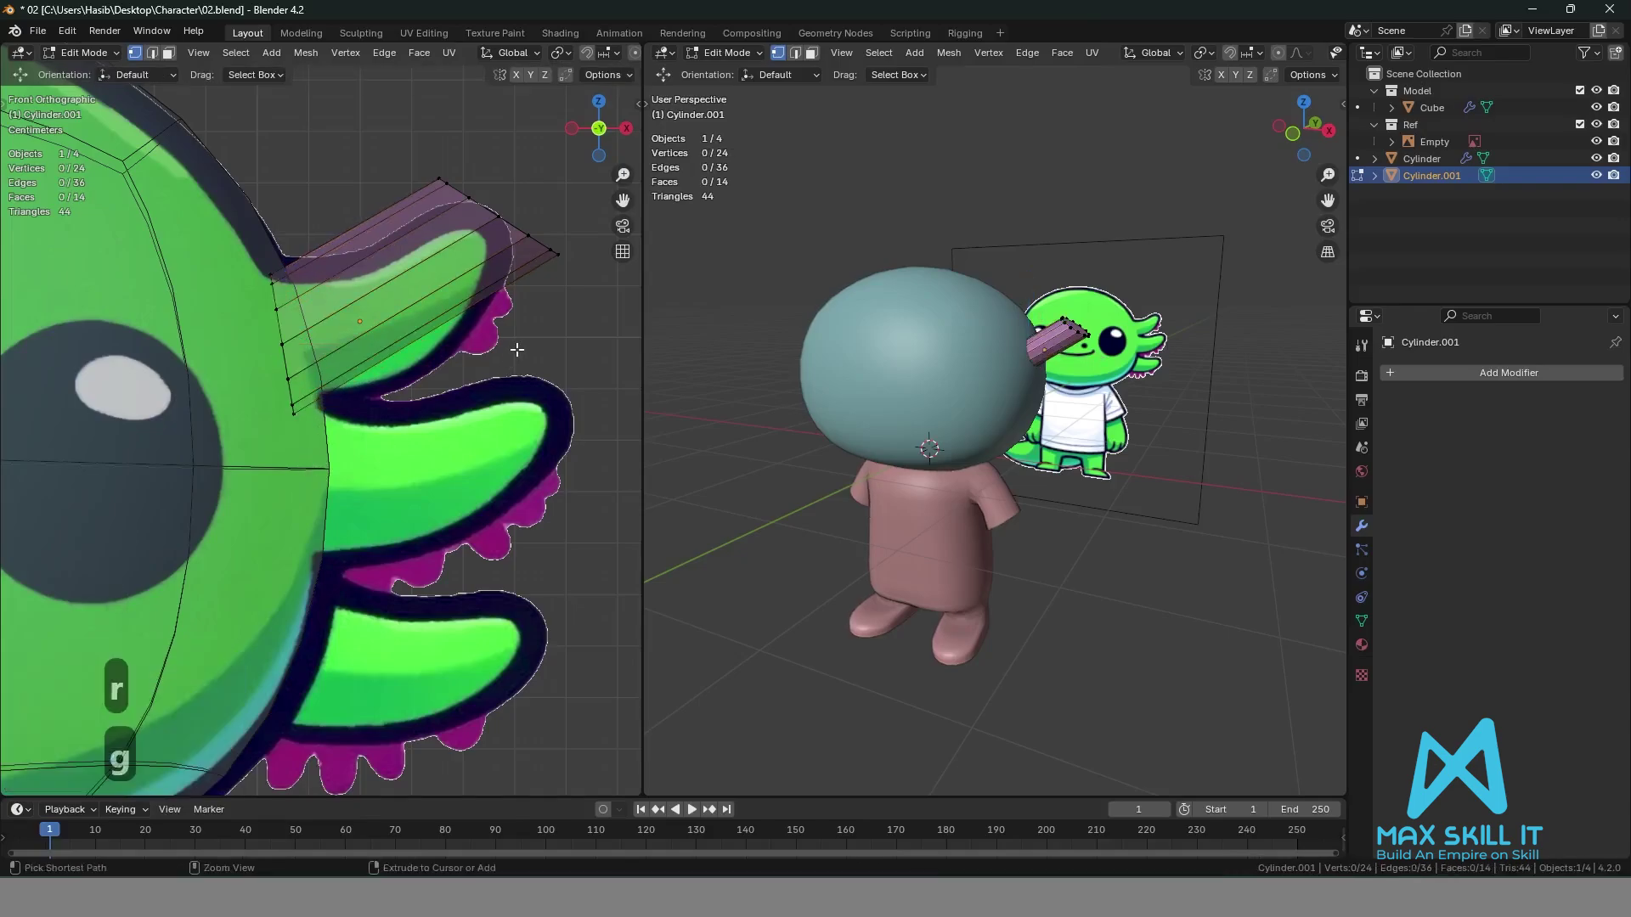
key(ctrl+r)
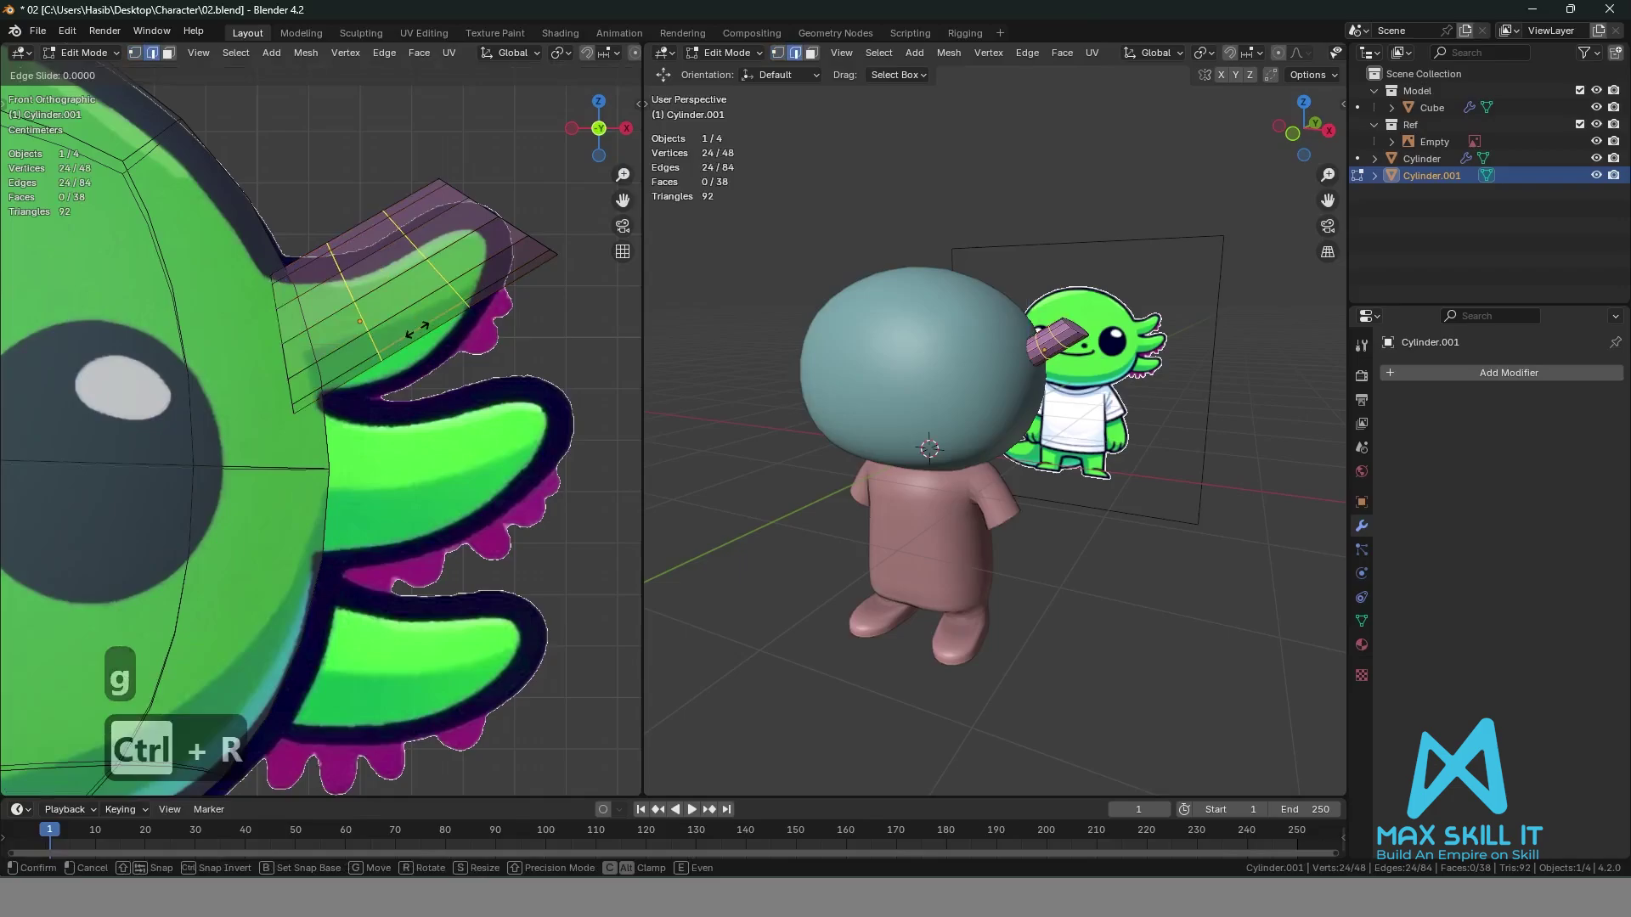
click(417, 330)
right_click(418, 330)
key(ctrl+z)
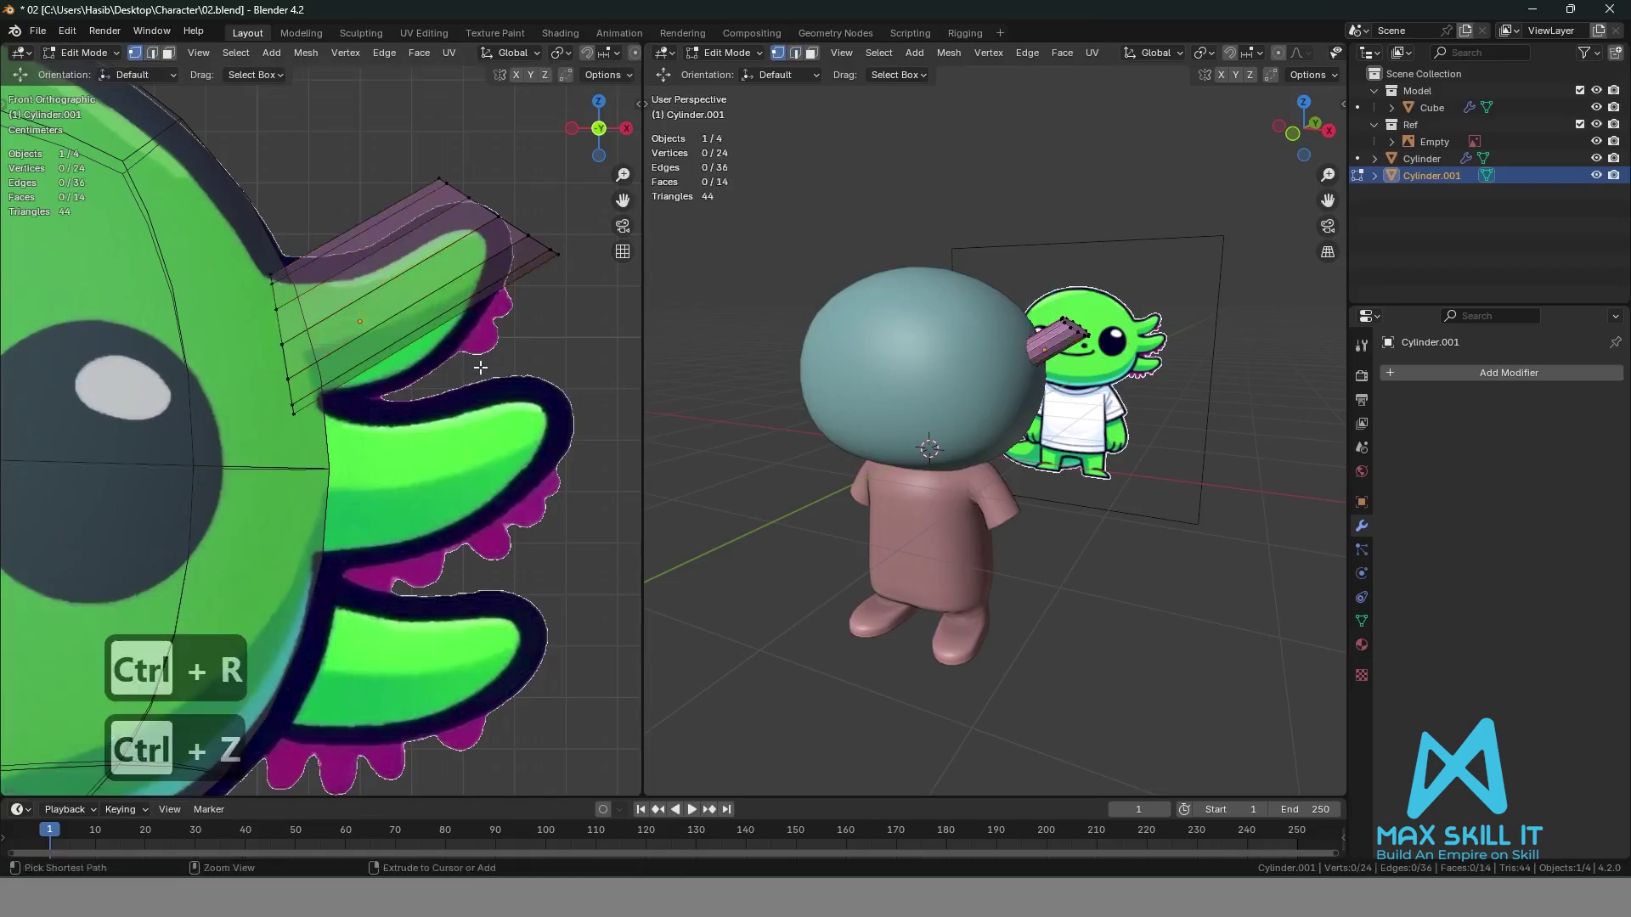
Add three evenly spaced loop cuts across the gill cylinder and move them about 1.65 cm in X and -2.97 cm in Z.
key(ctrl+r)
scroll(408, 328, up, 1)
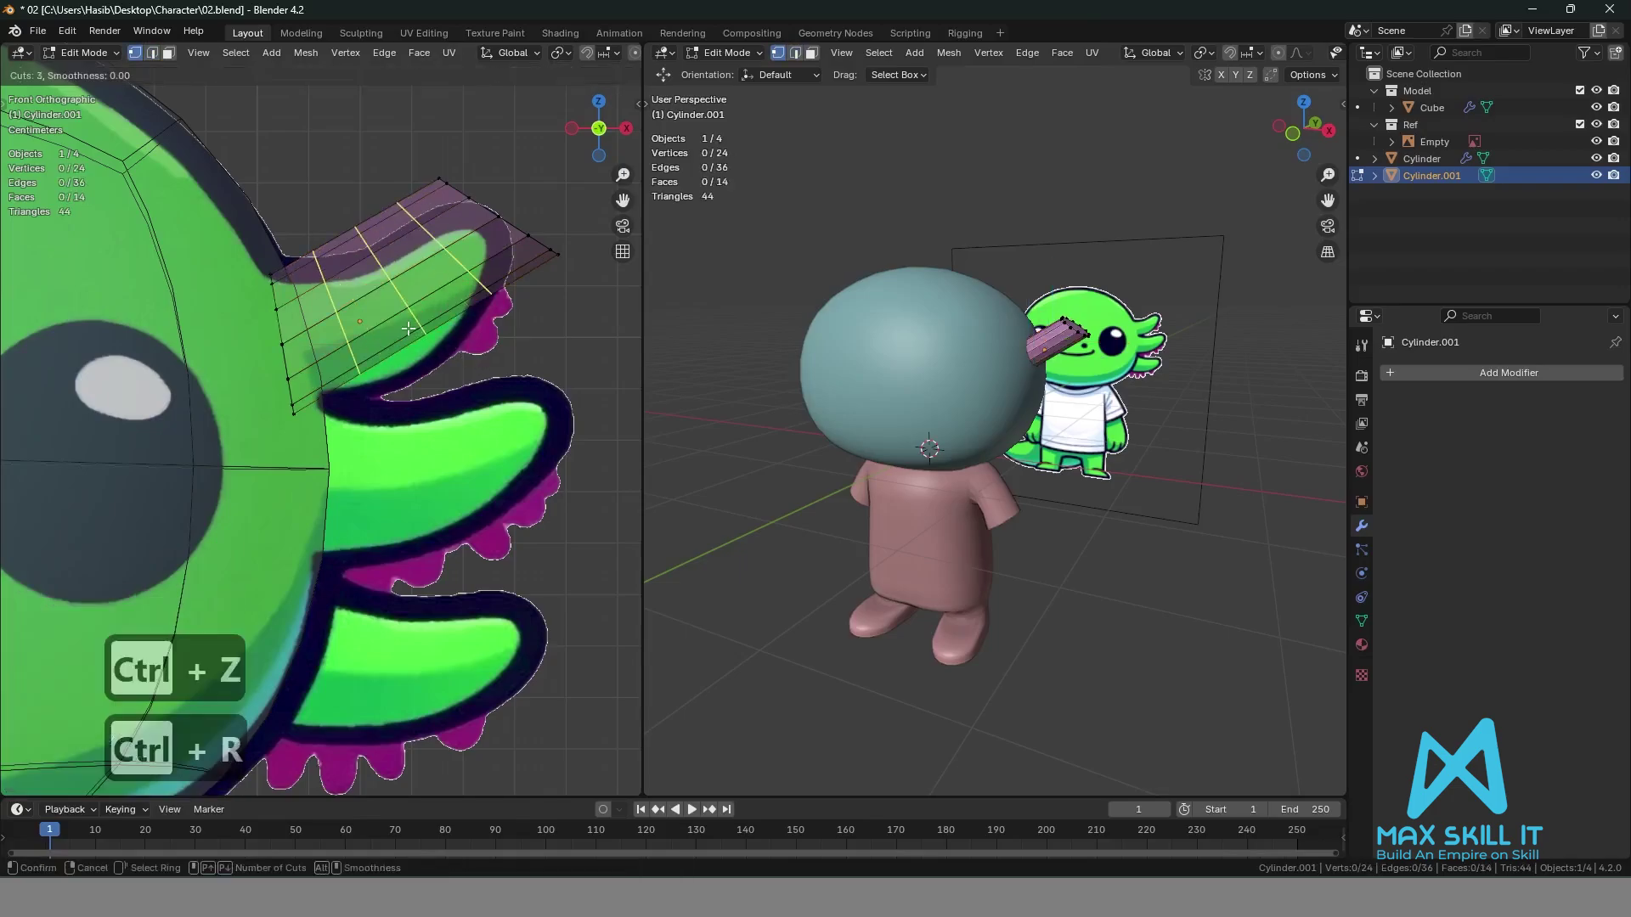
click(407, 328)
right_click(407, 328)
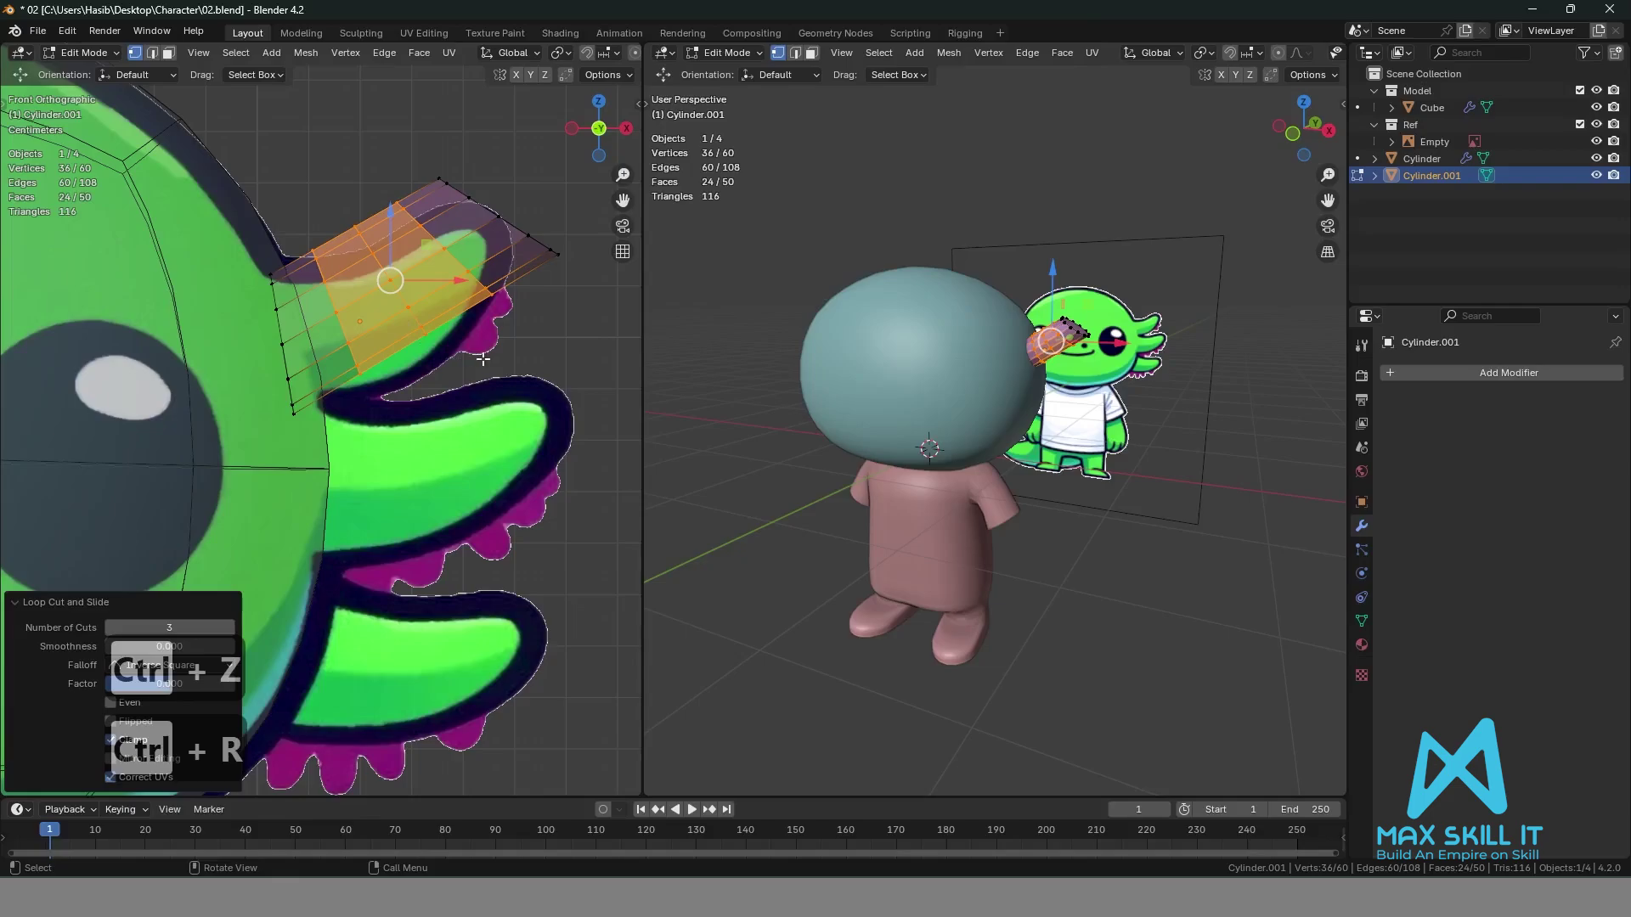
key(g)
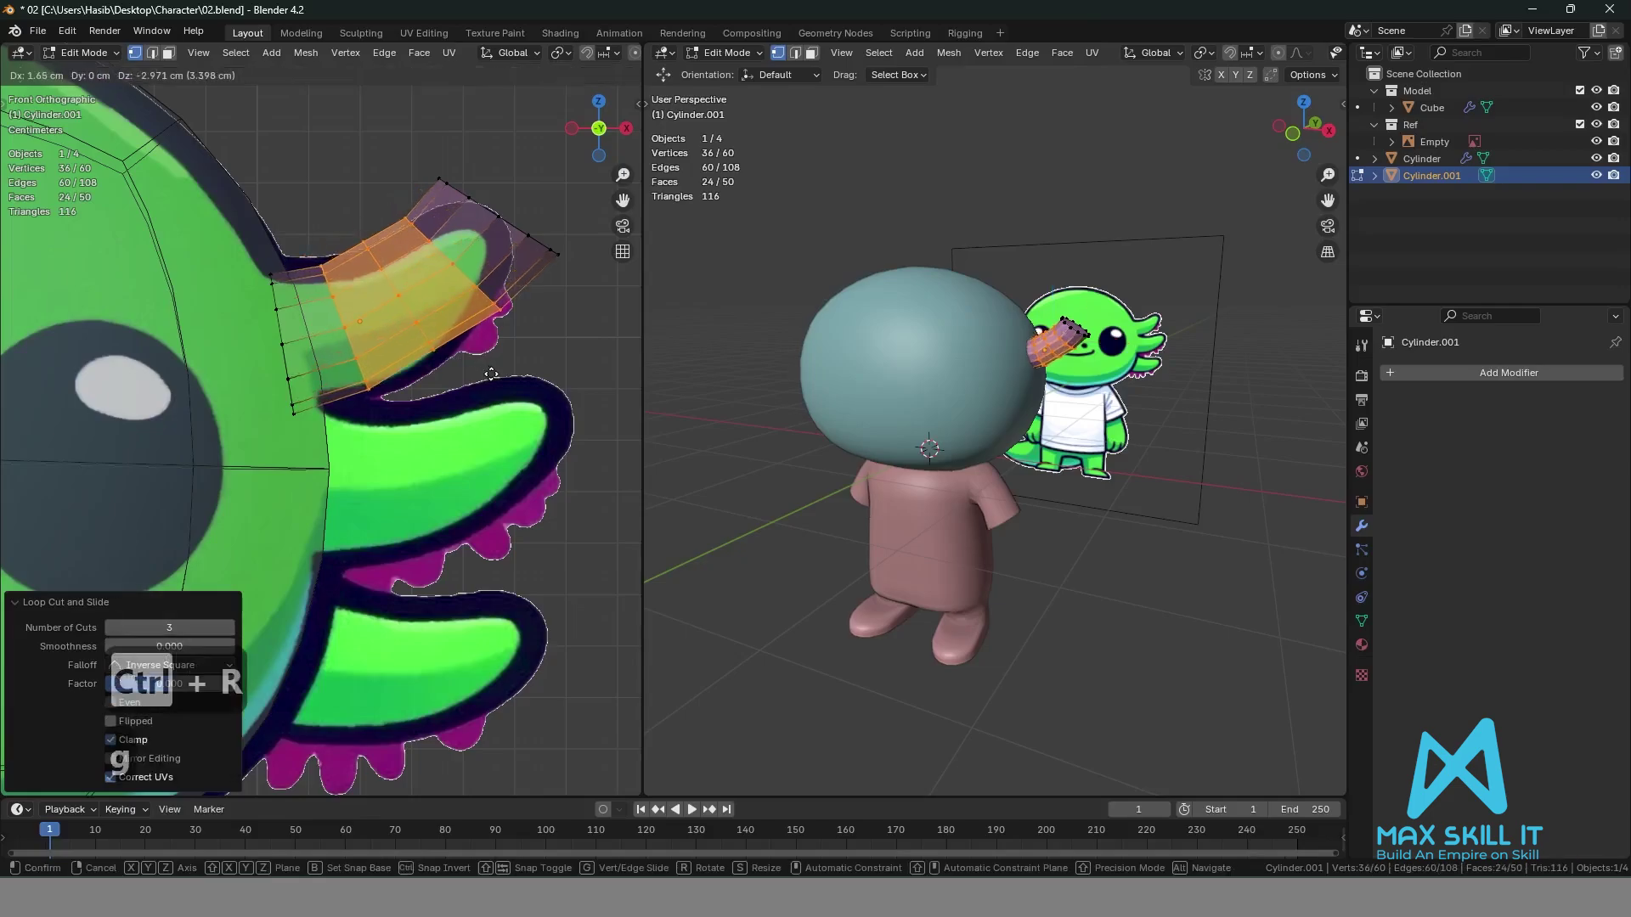
click(491, 373)
scroll(409, 388, up, 2)
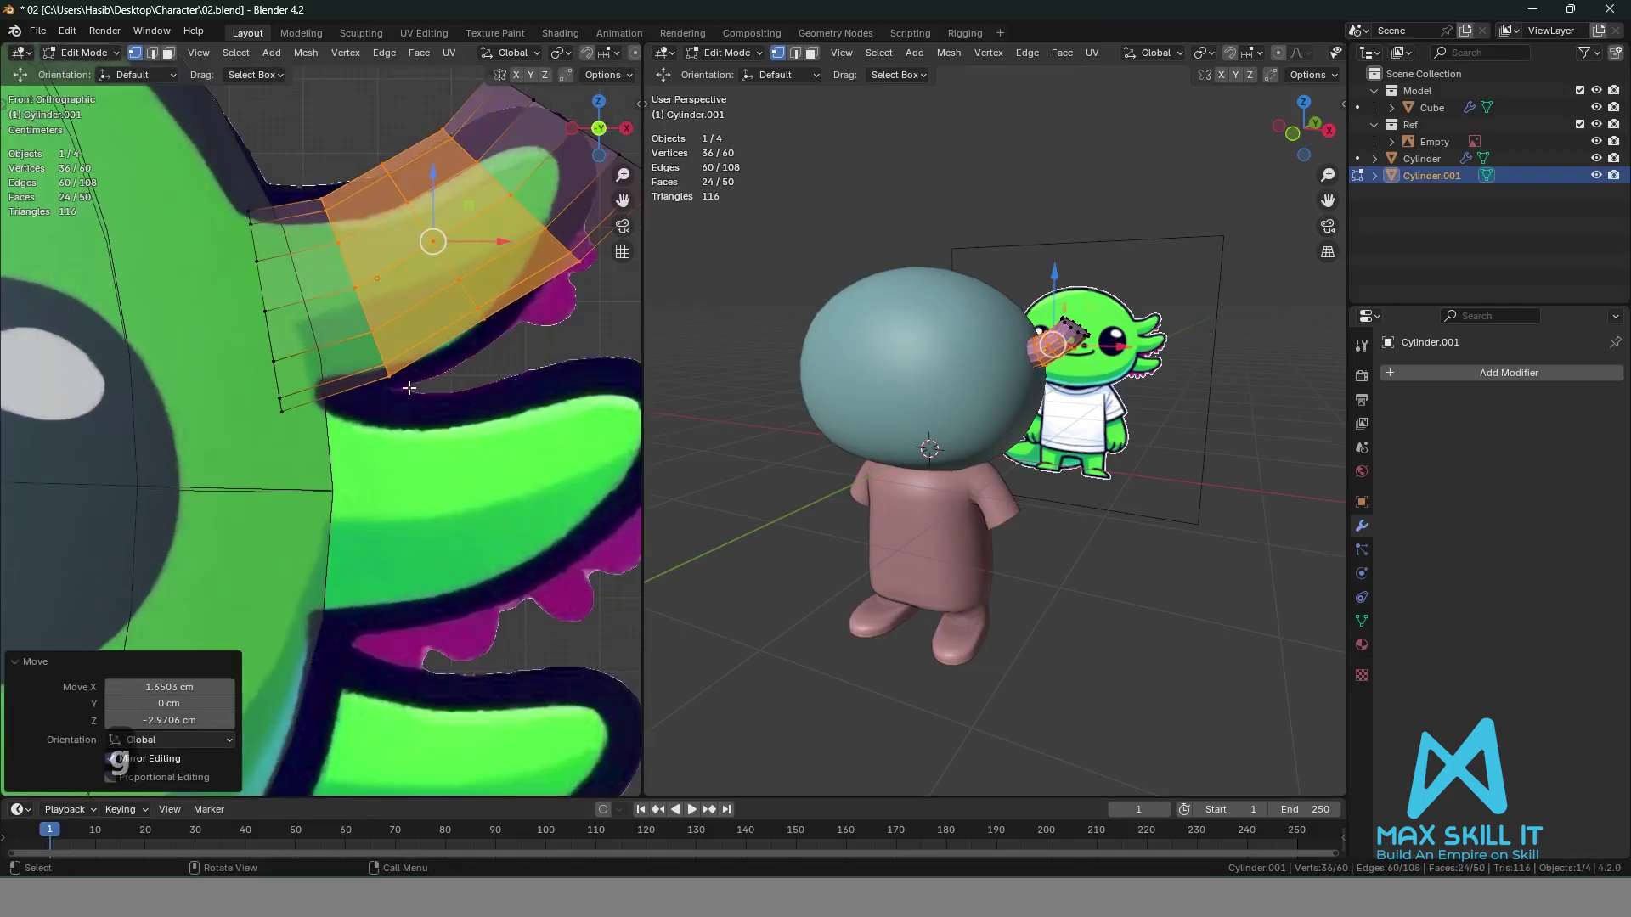
click(488, 371)
Scale the edge loop nearest the head to about 1.144 to match the reference gill's thickness.
key(2)
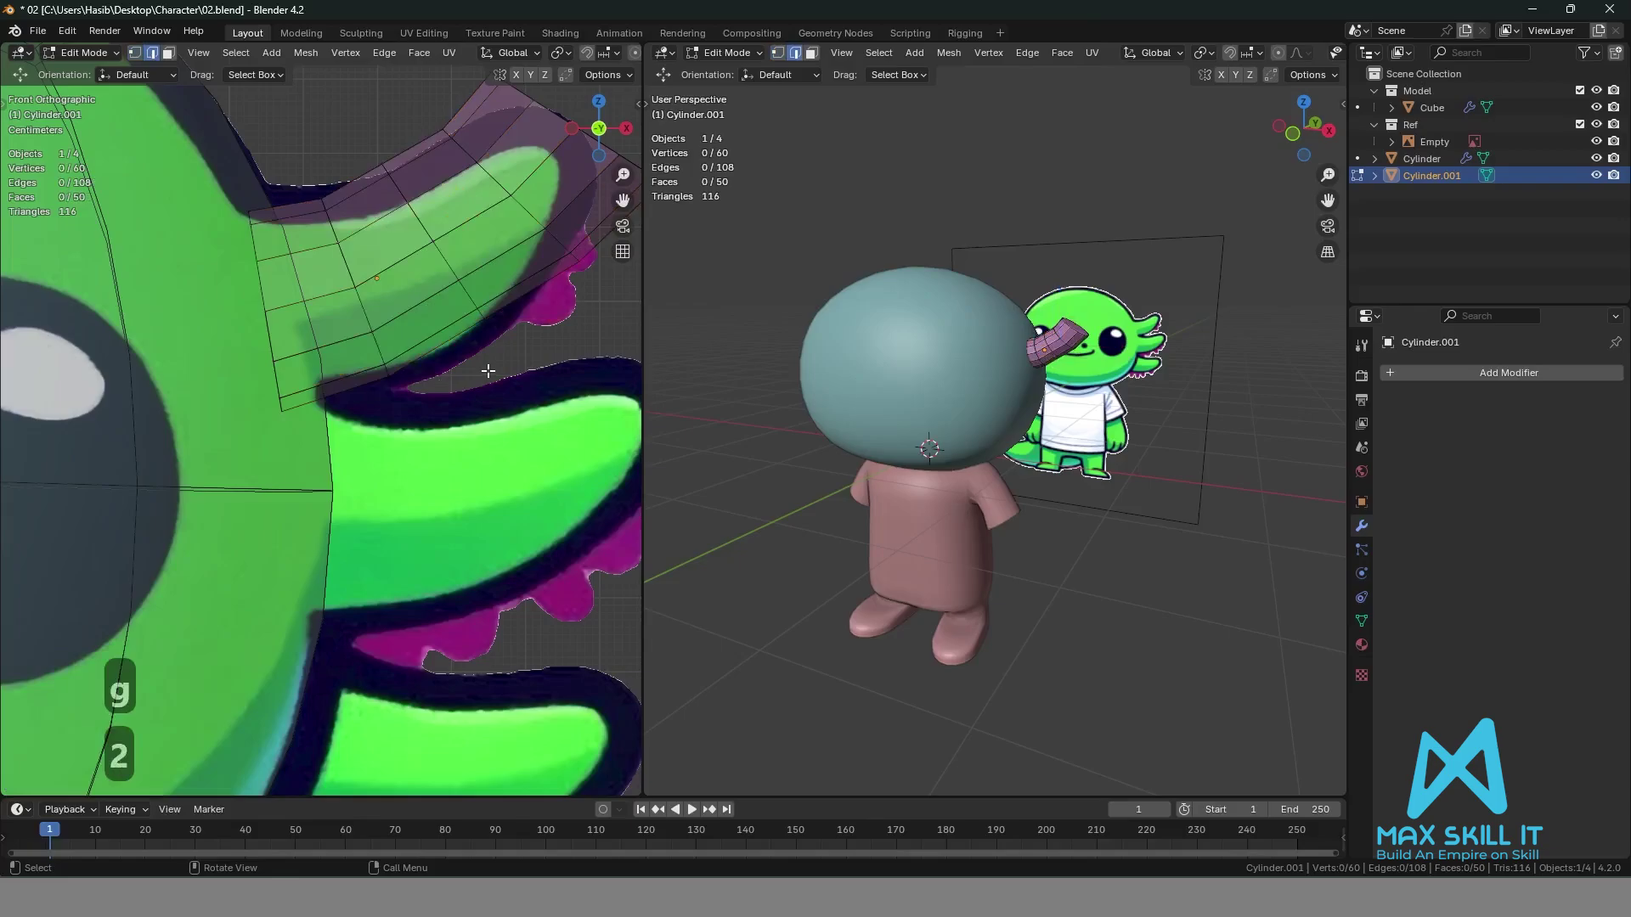
alt+click(367, 317)
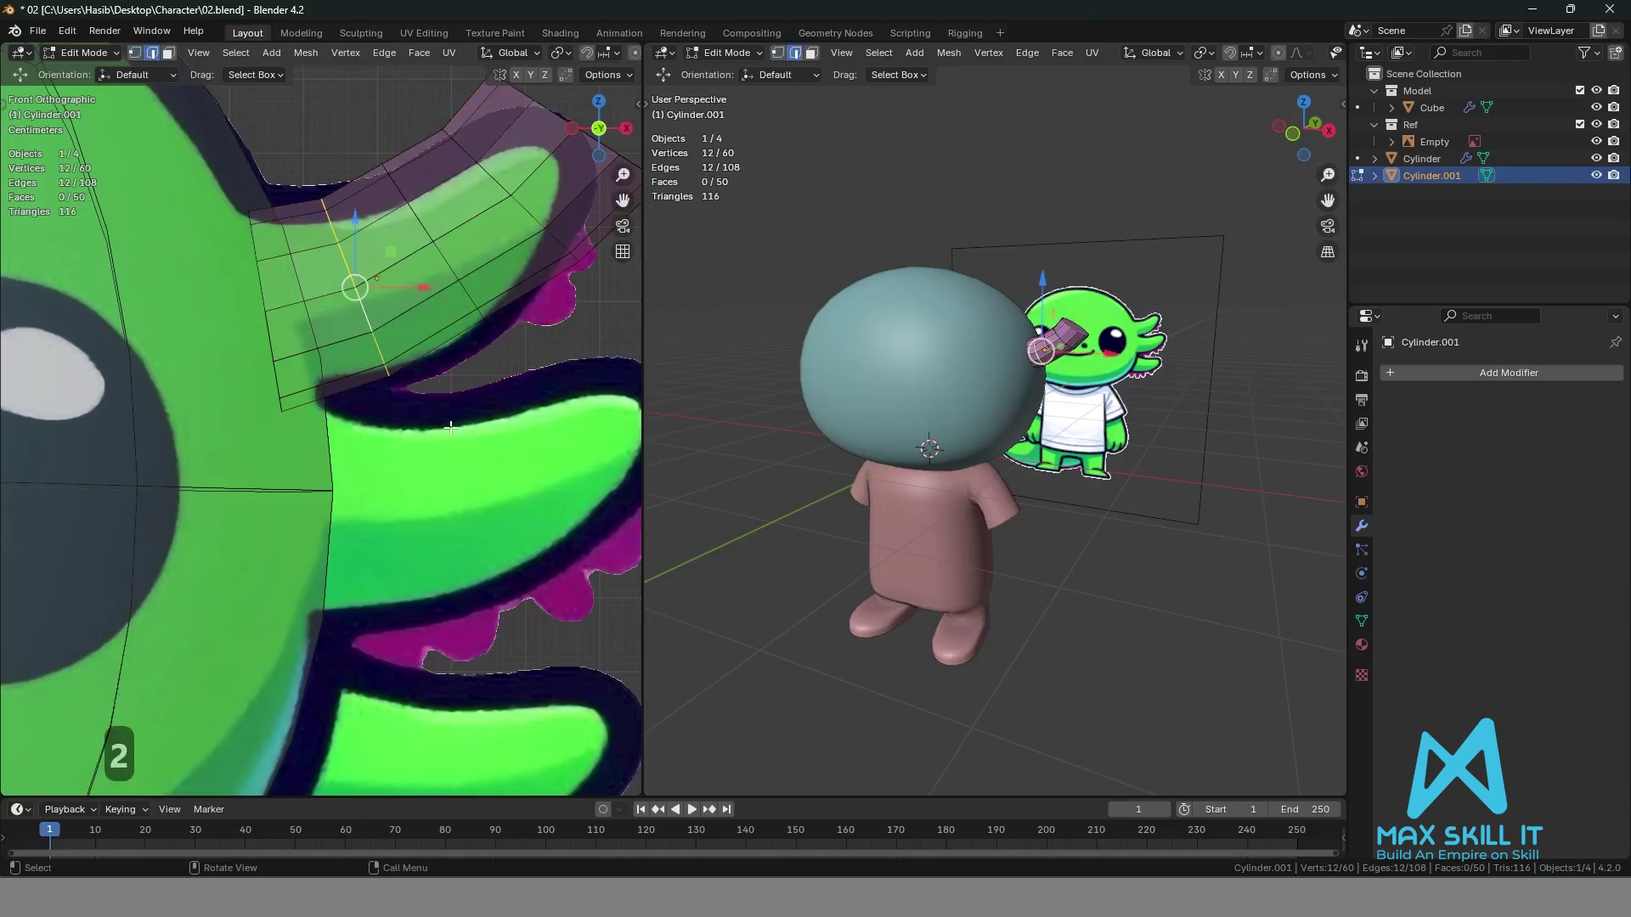
key(g)
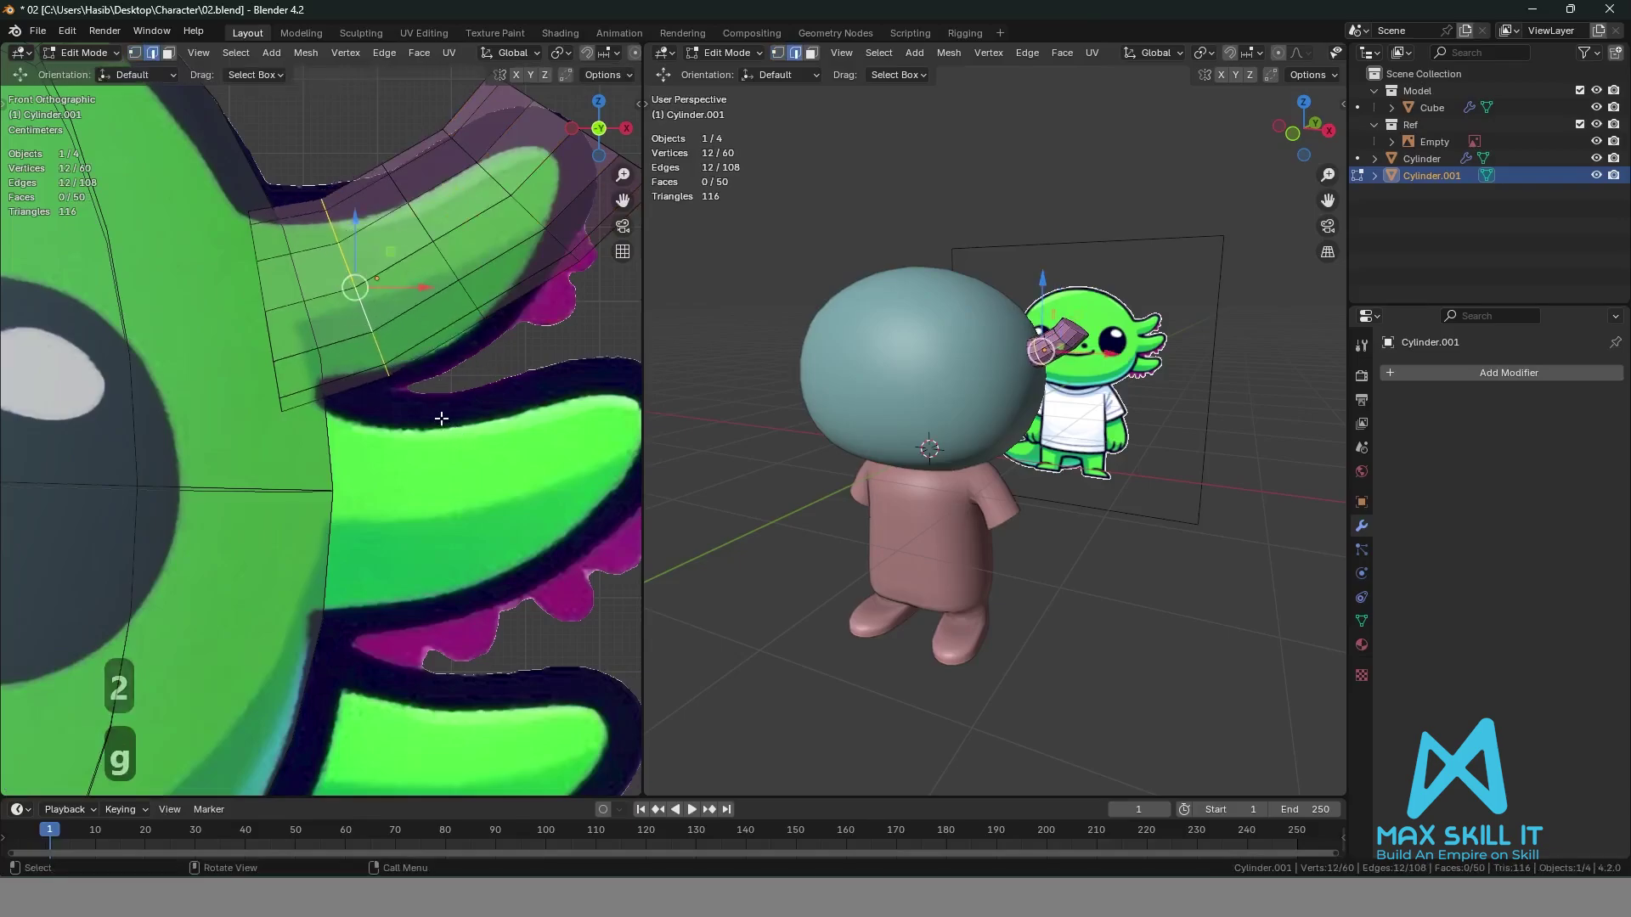
key(s)
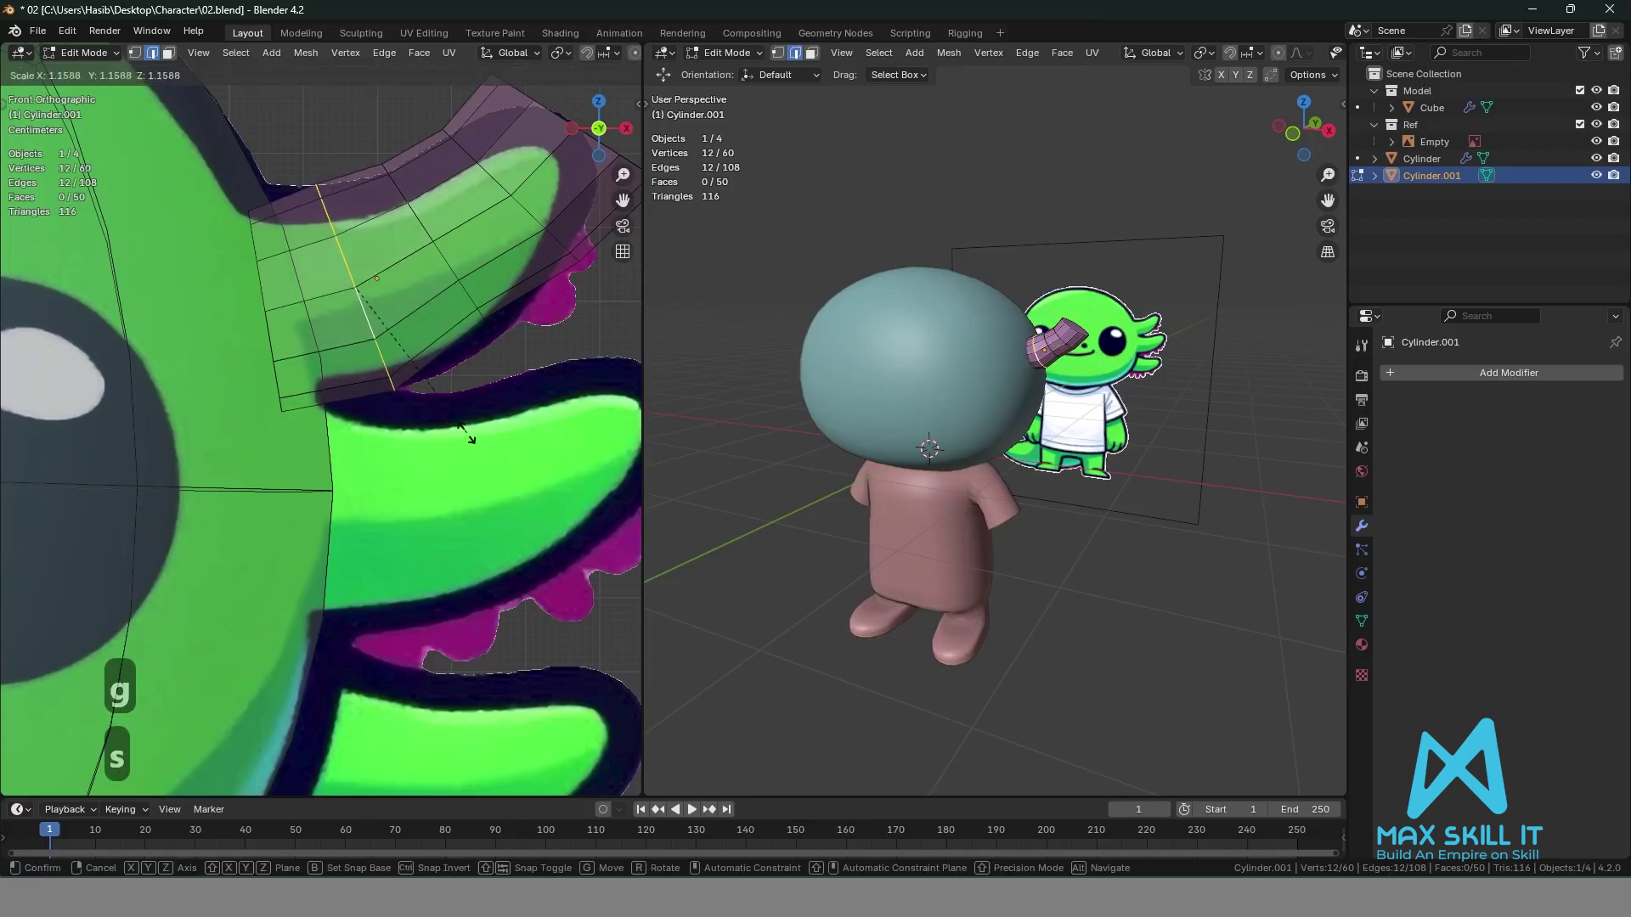
click(466, 433)
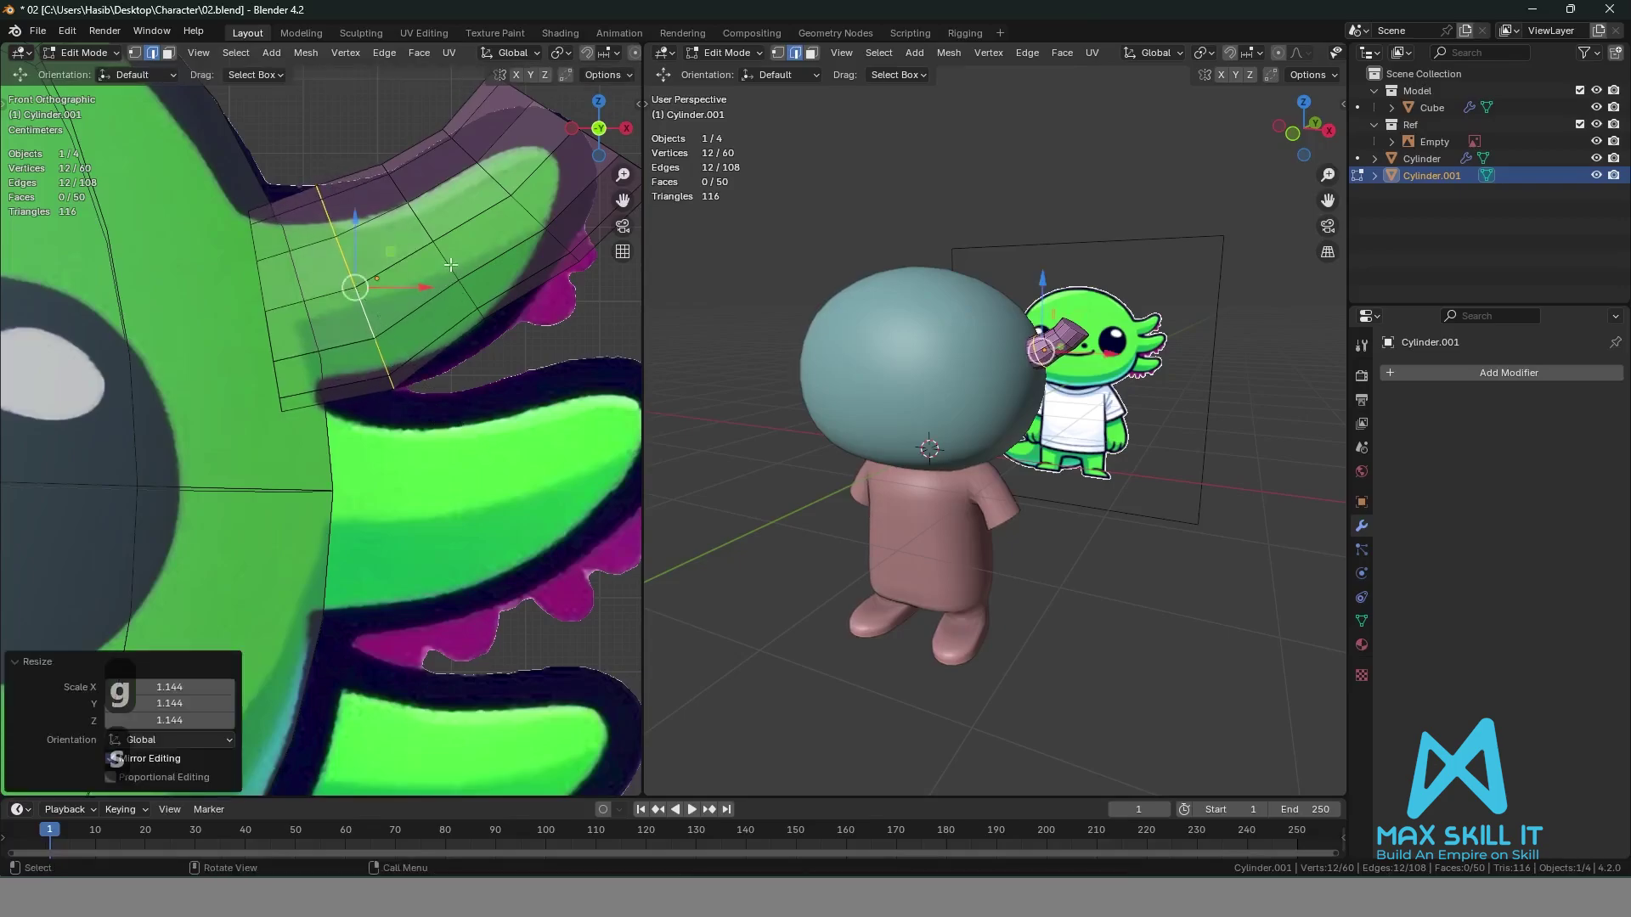
Scale the cylinder's middle edge loop to about 1.115 and move it about 0.92 cm in X and -1.95 cm in Z.
click(477, 317)
key(alt+a)
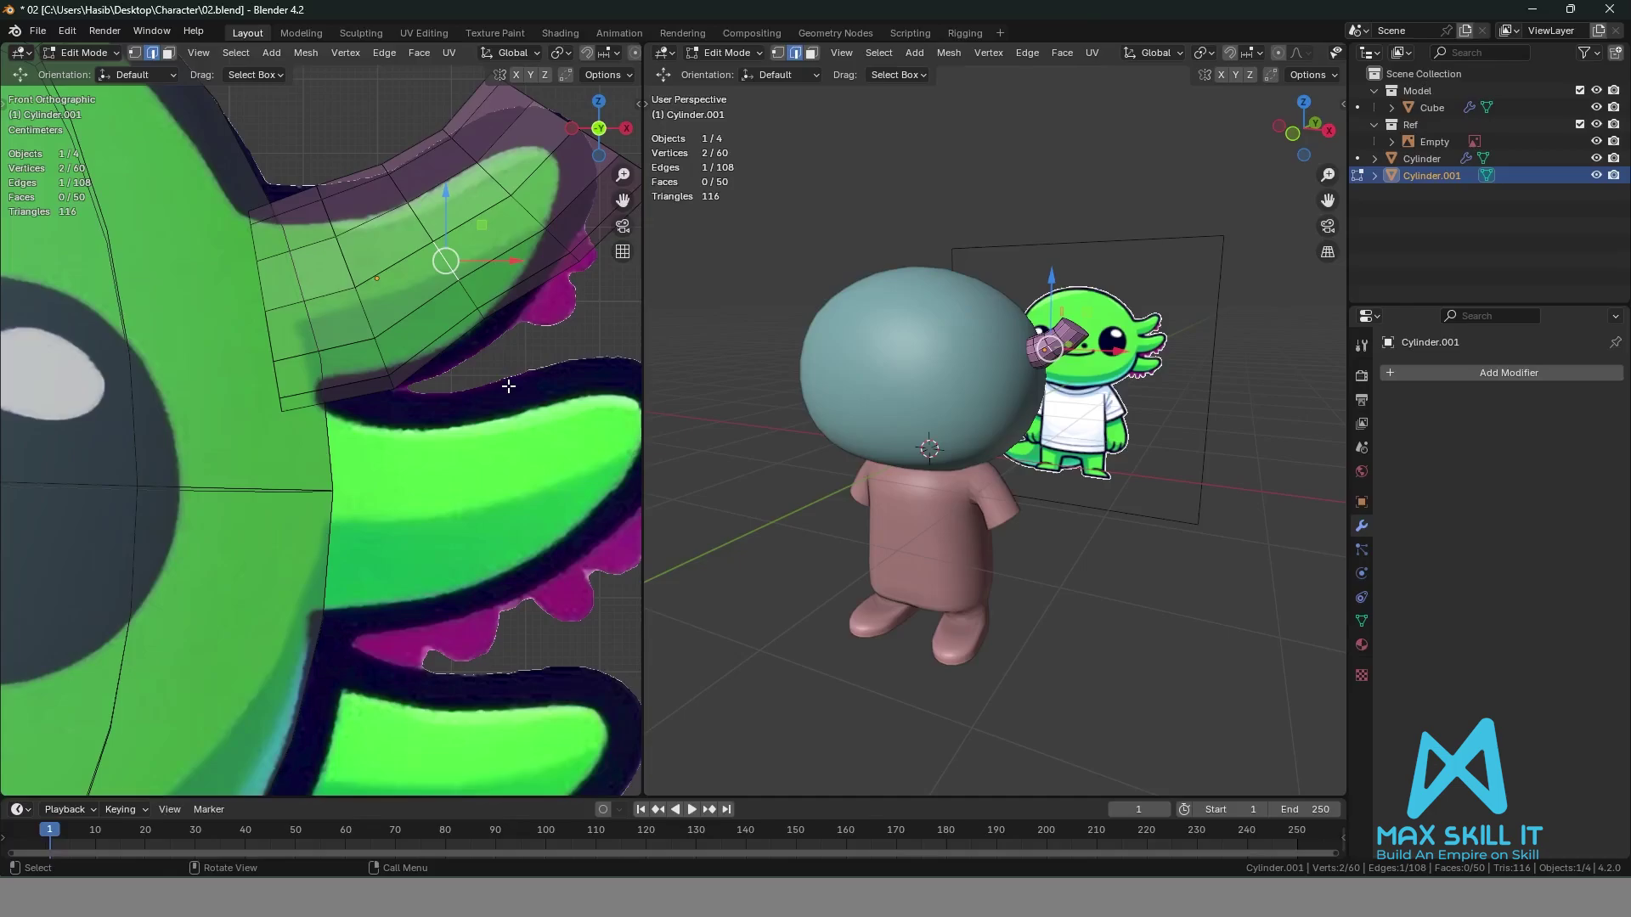
alt+click(447, 254)
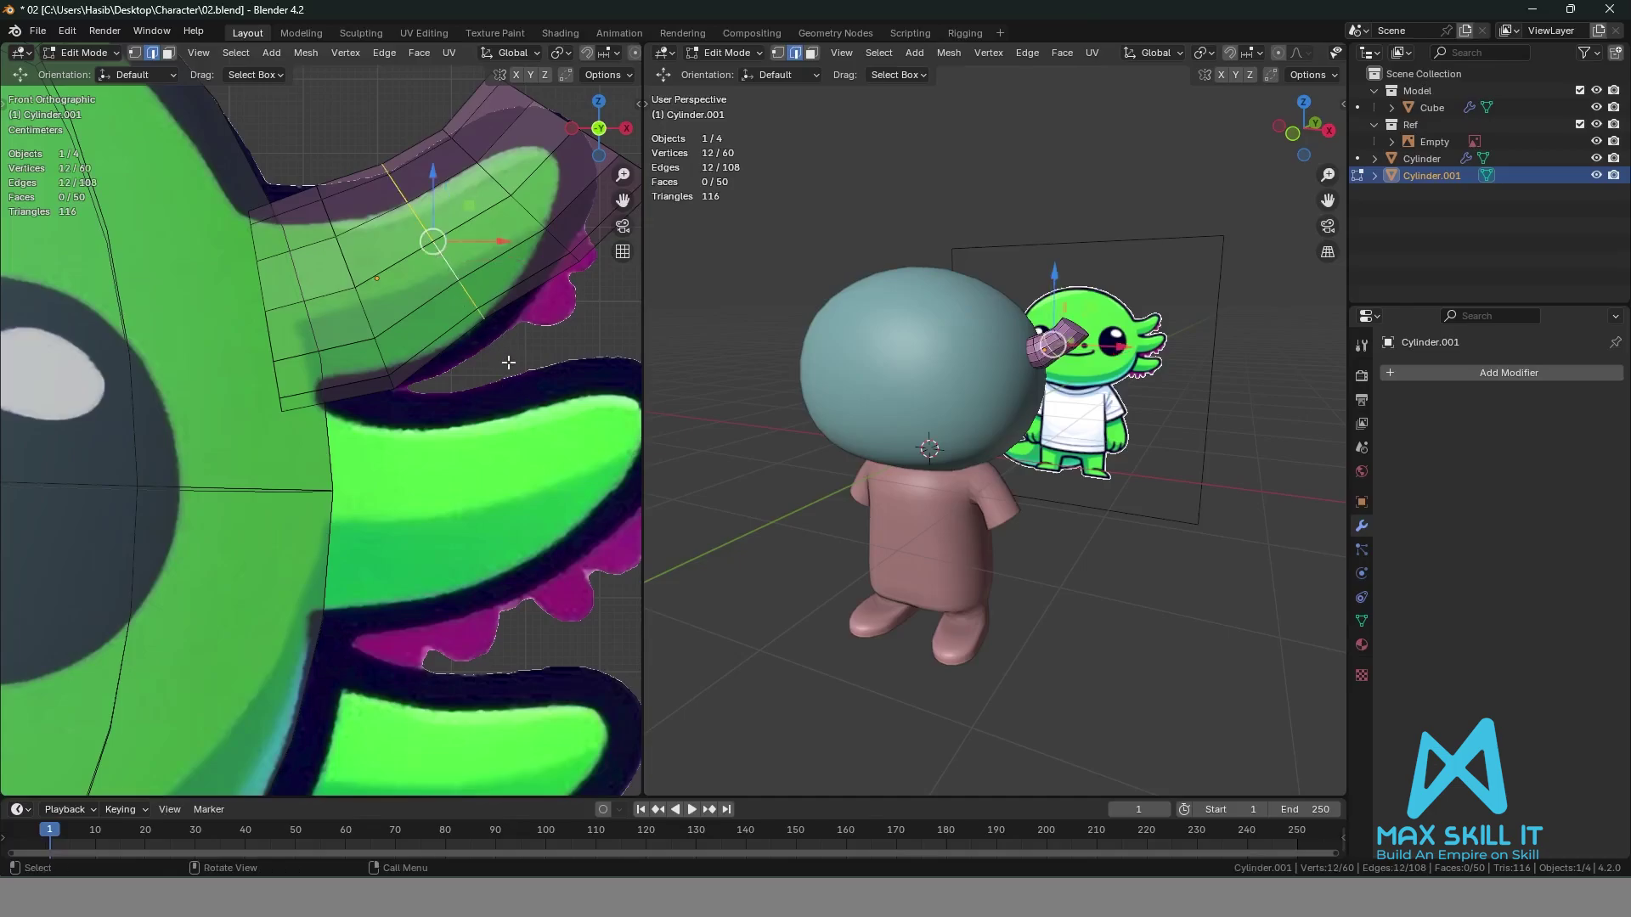
shift+middle_drag(450, 315, 449, 412)
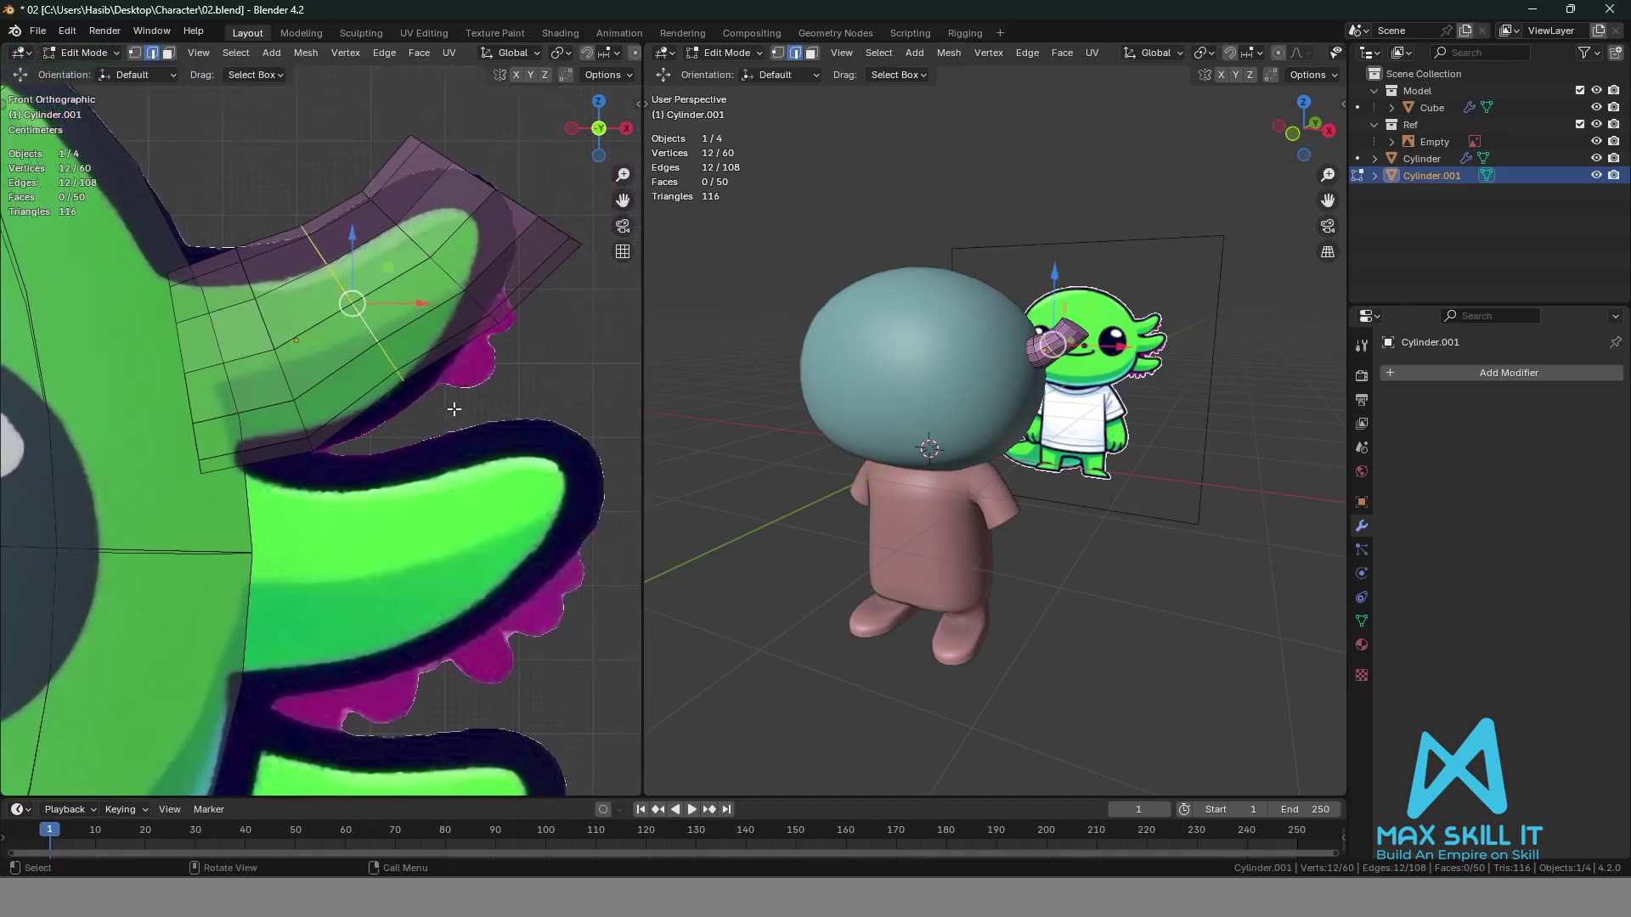
key(s)
click(466, 416)
key(g)
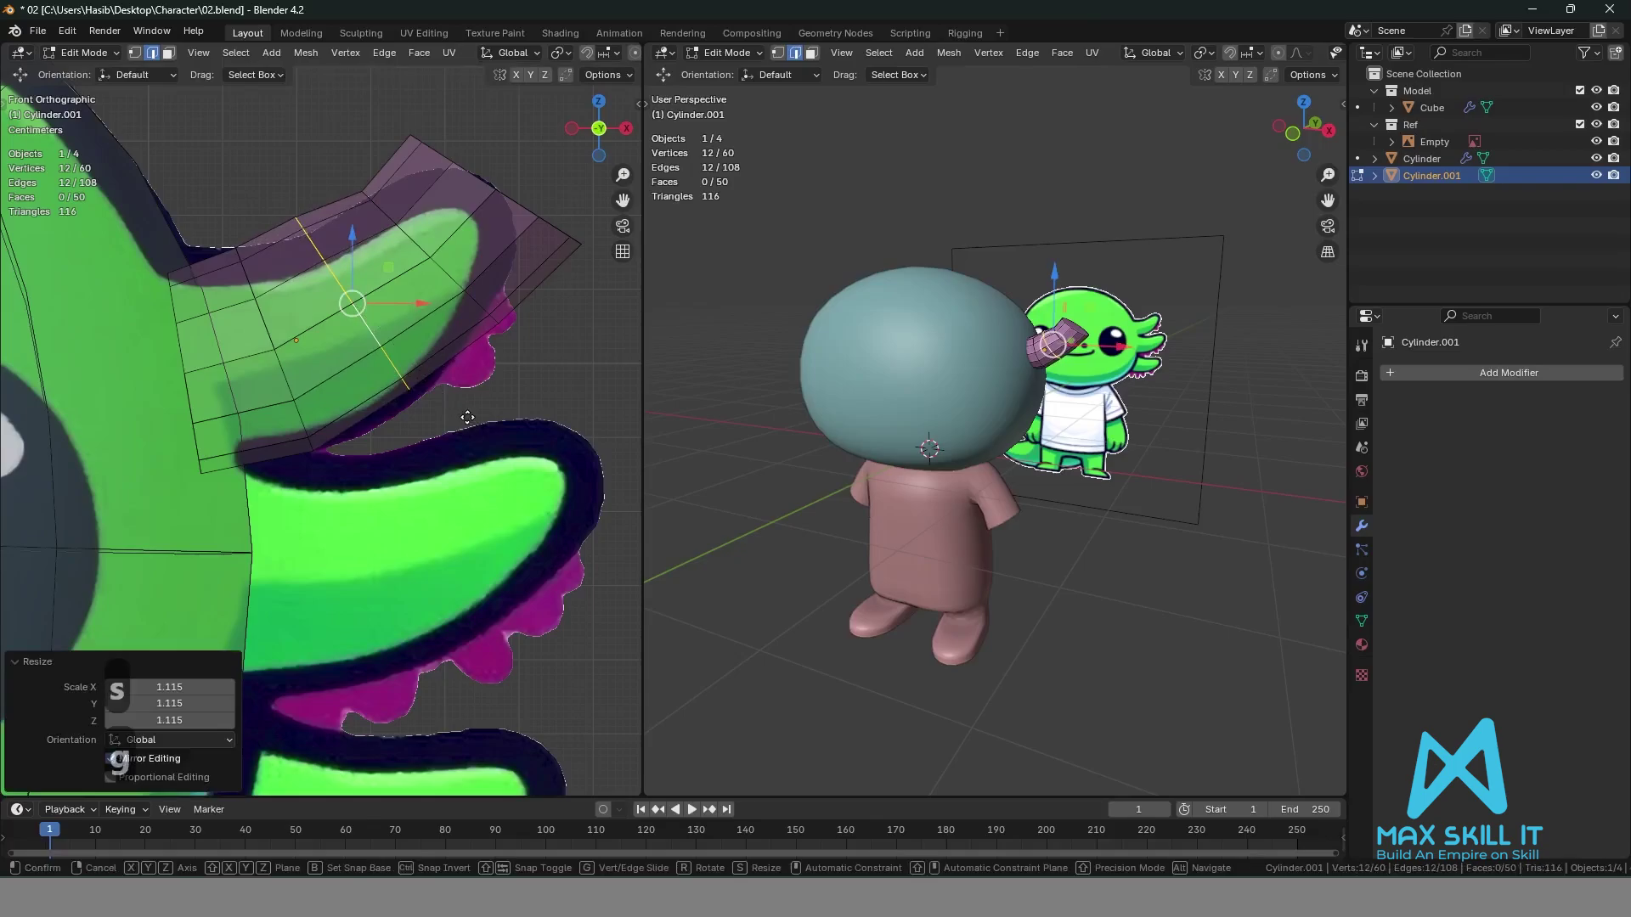
click(474, 411)
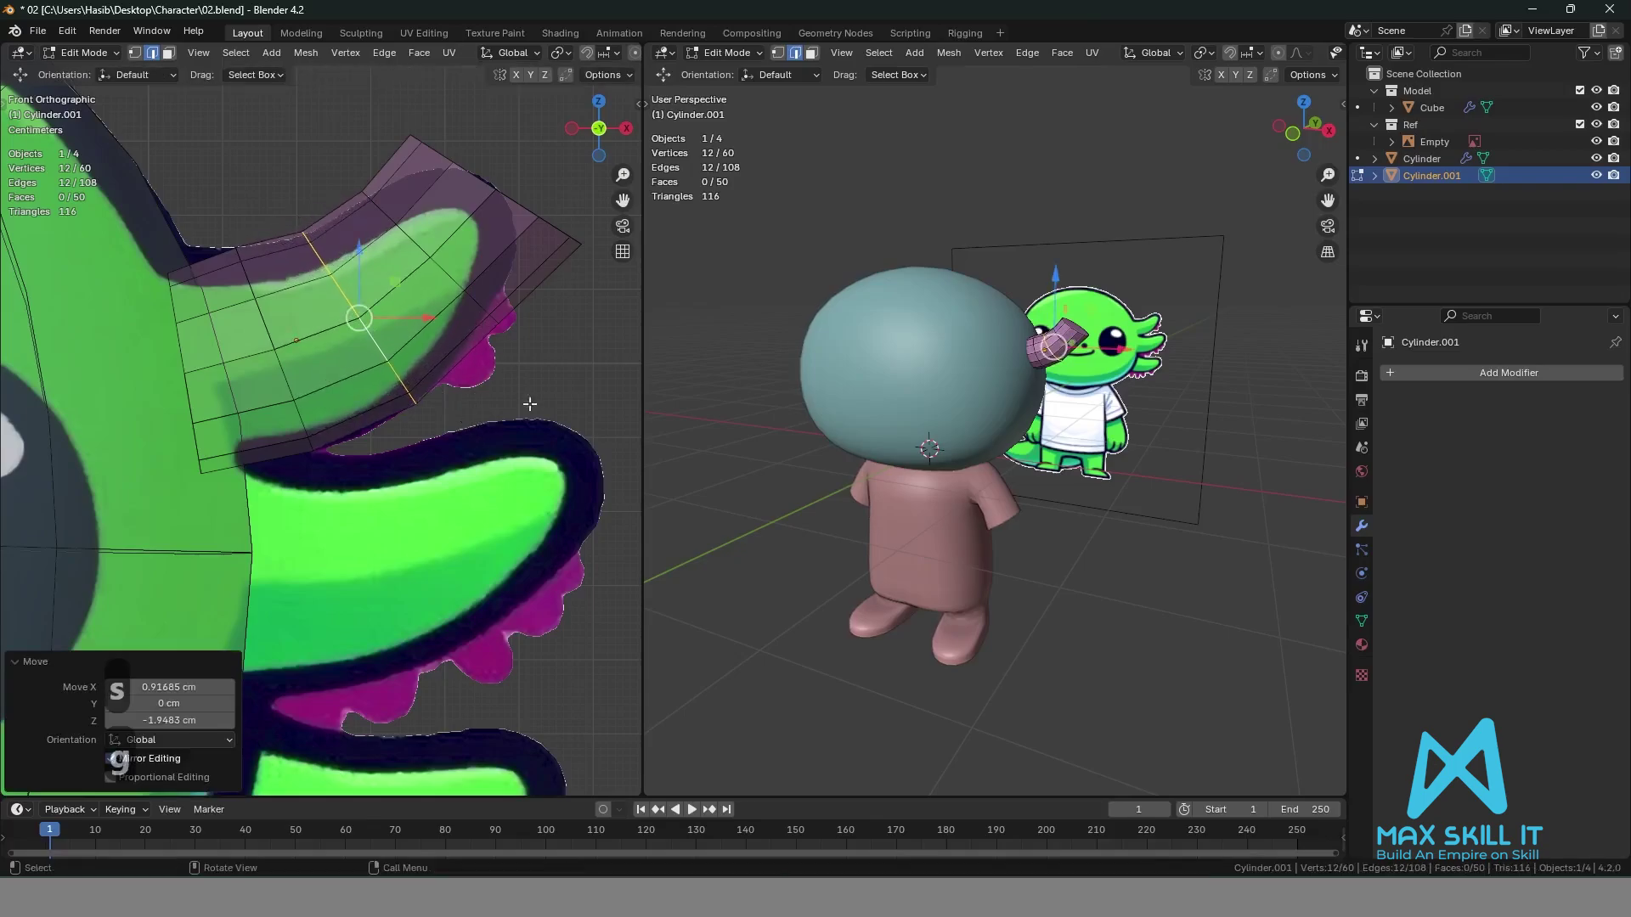
Scale the inner edge loop nearest the gill's tip to about 0.869 to fit the reference outline.
key(g)
click(501, 353)
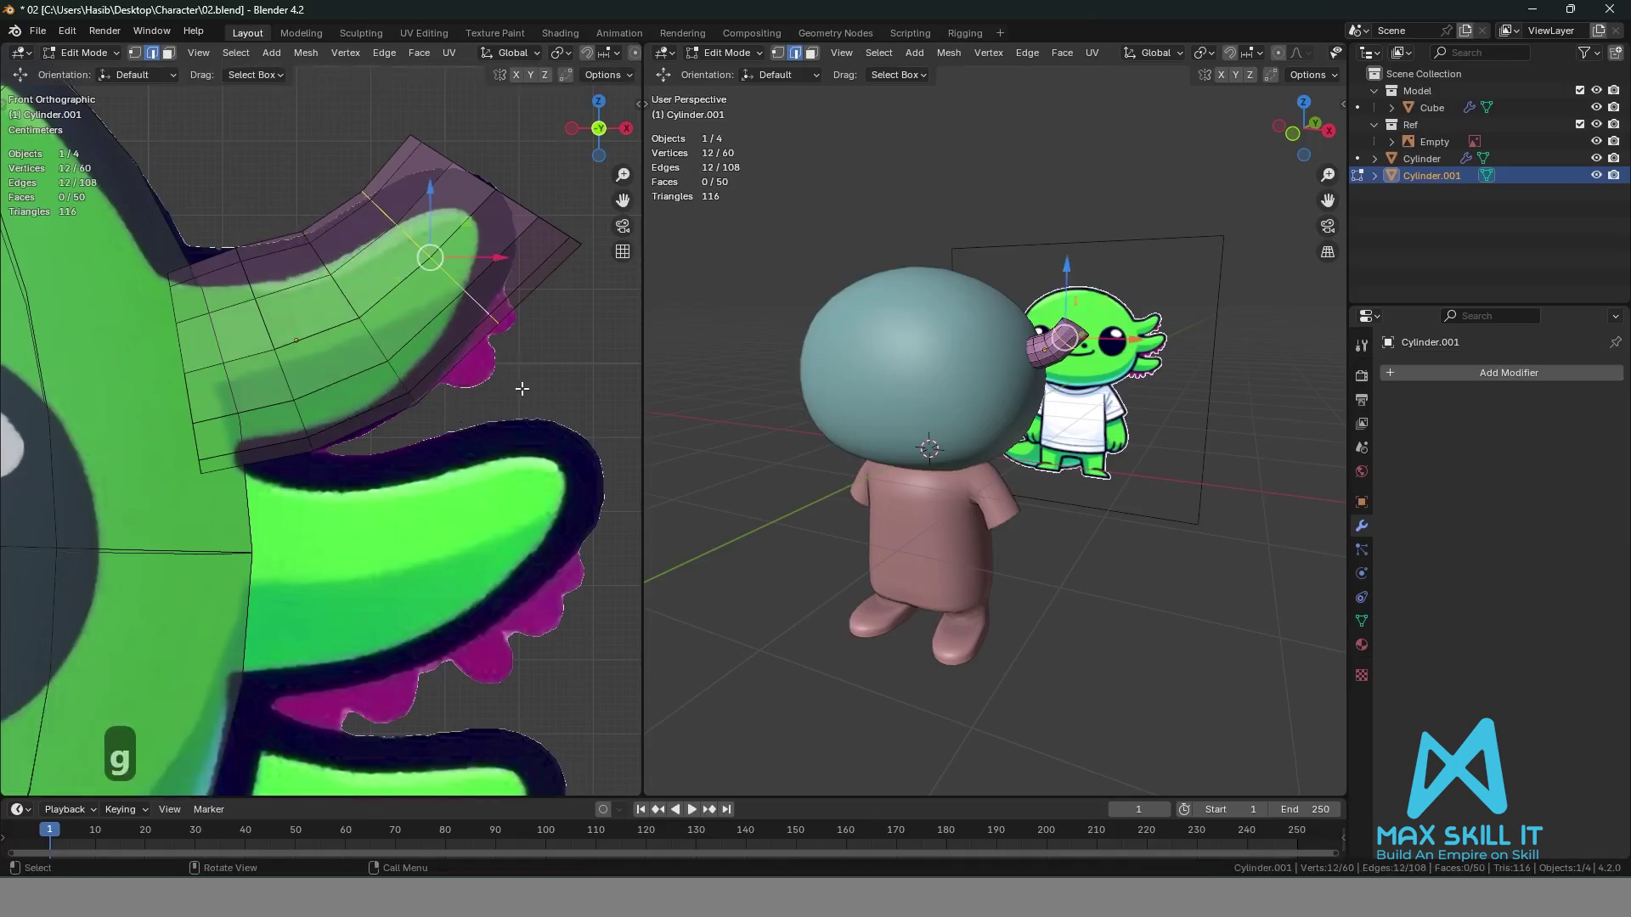
key(s)
click(514, 368)
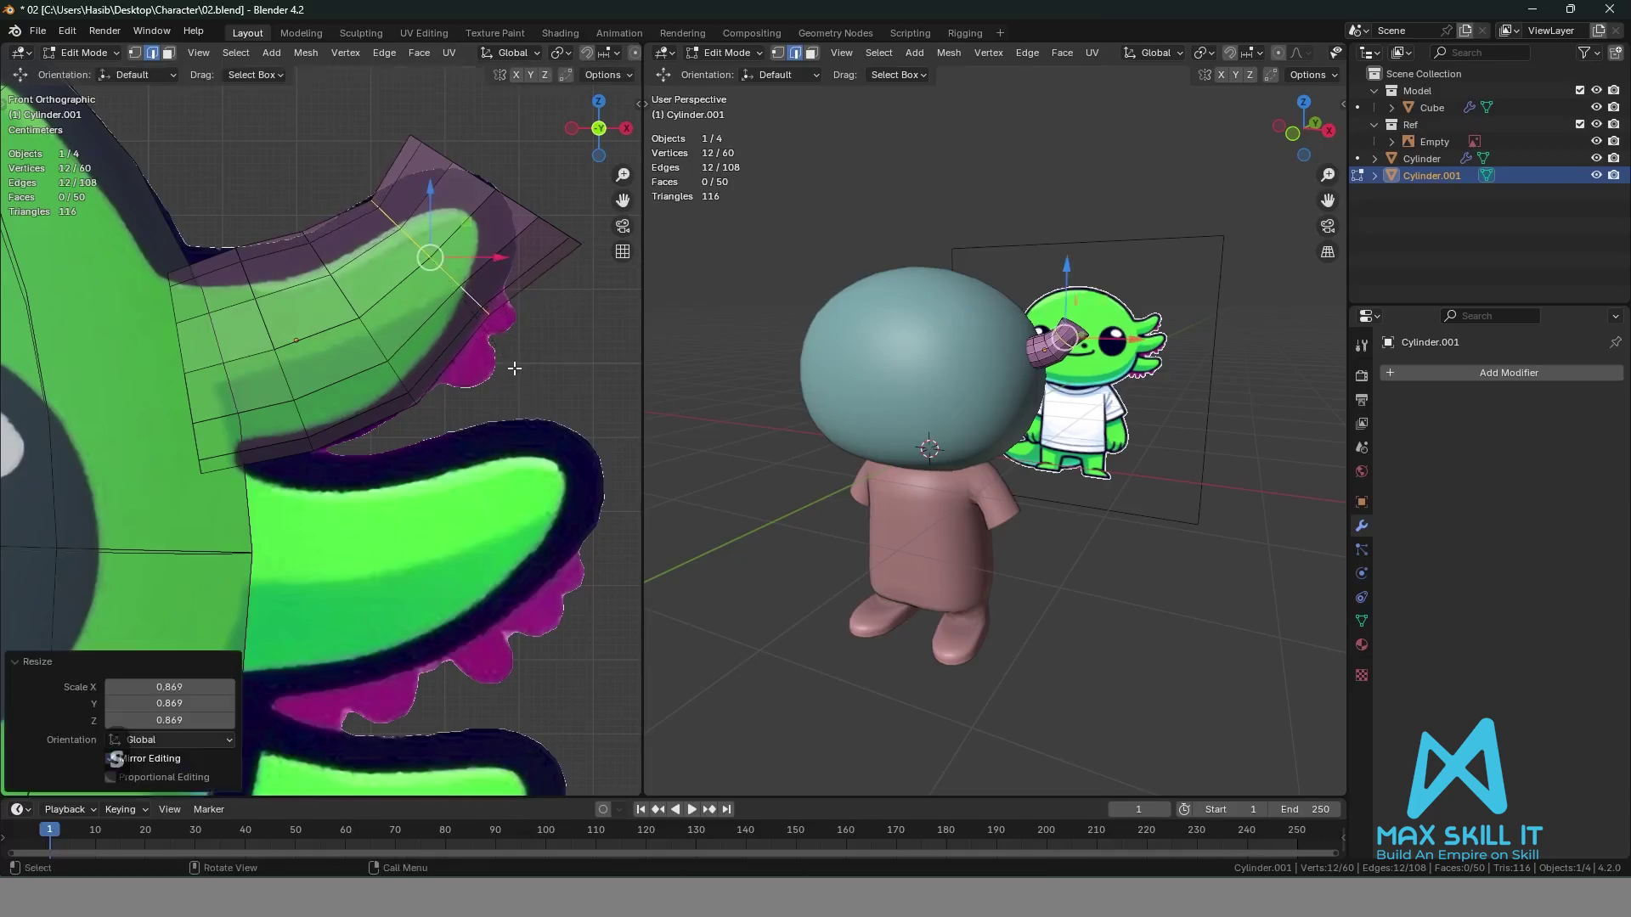
click(526, 385)
Select all vertices of the cylinder's outer end with Select Lasso, and restore the Select Box and Move tools.
shift+middle_drag(546, 365, 455, 454)
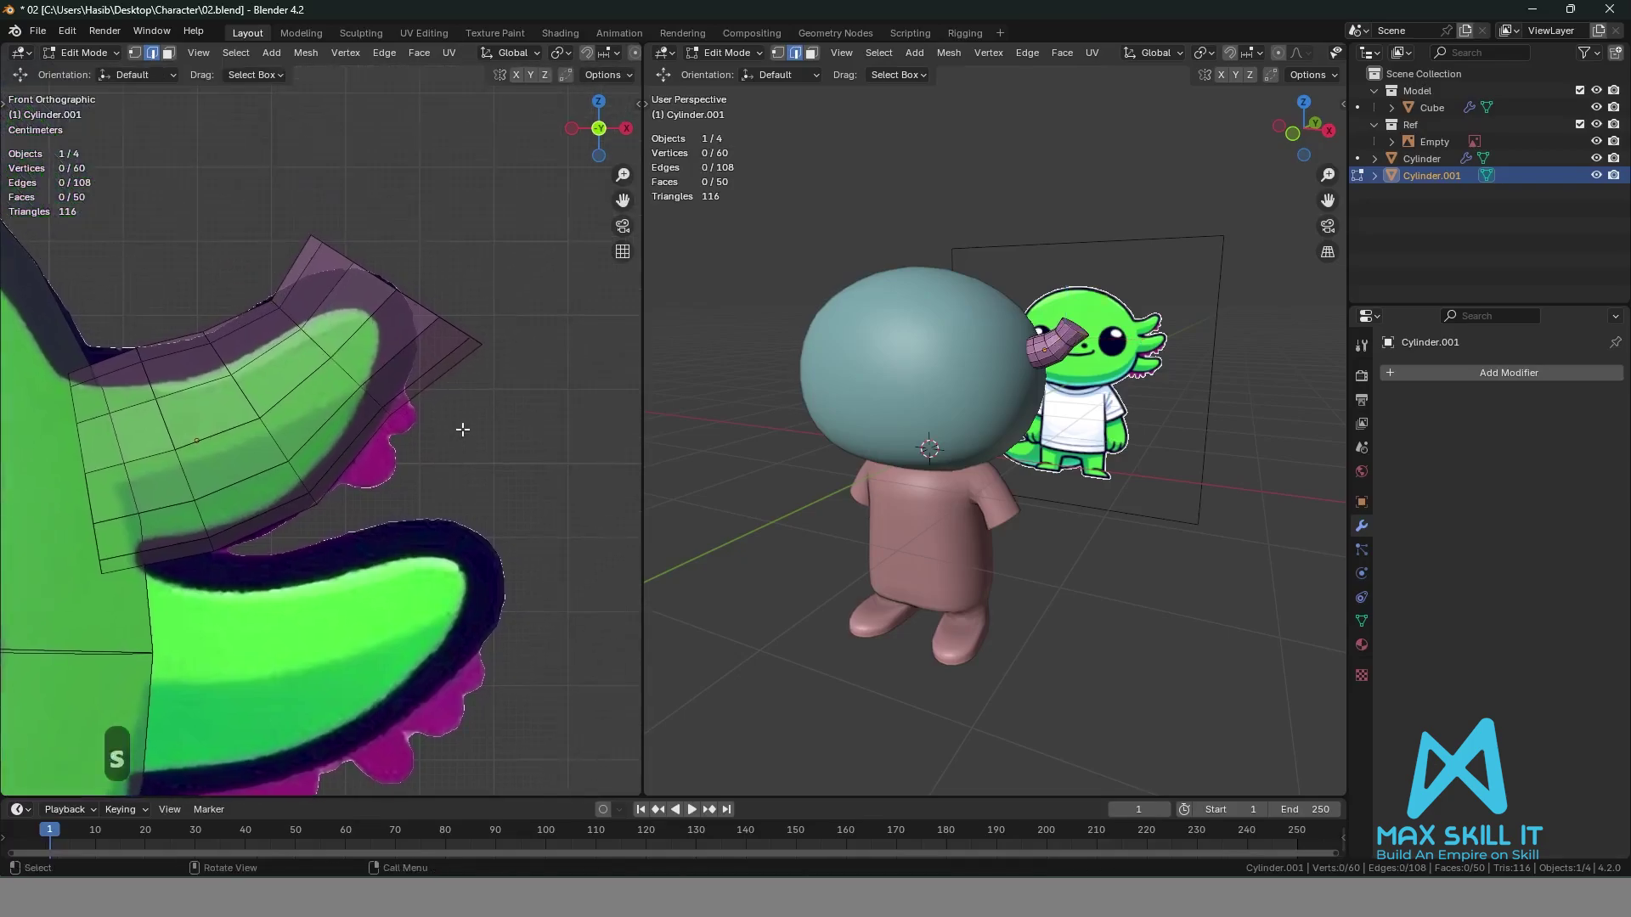
key(1)
drag(510, 357, 344, 203)
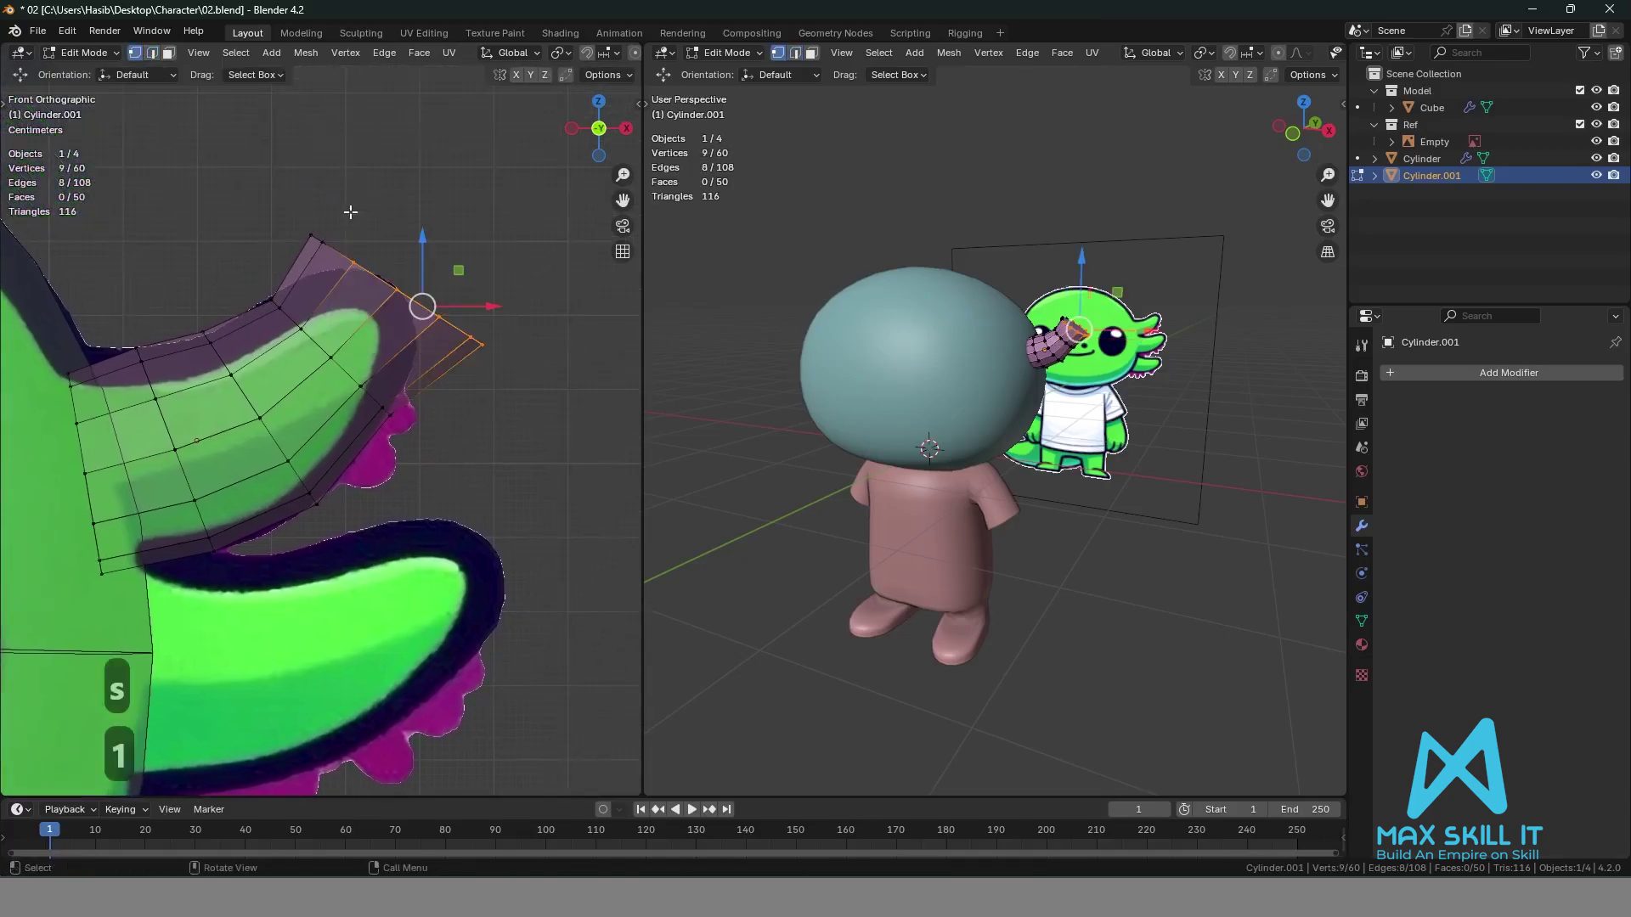
click(363, 190)
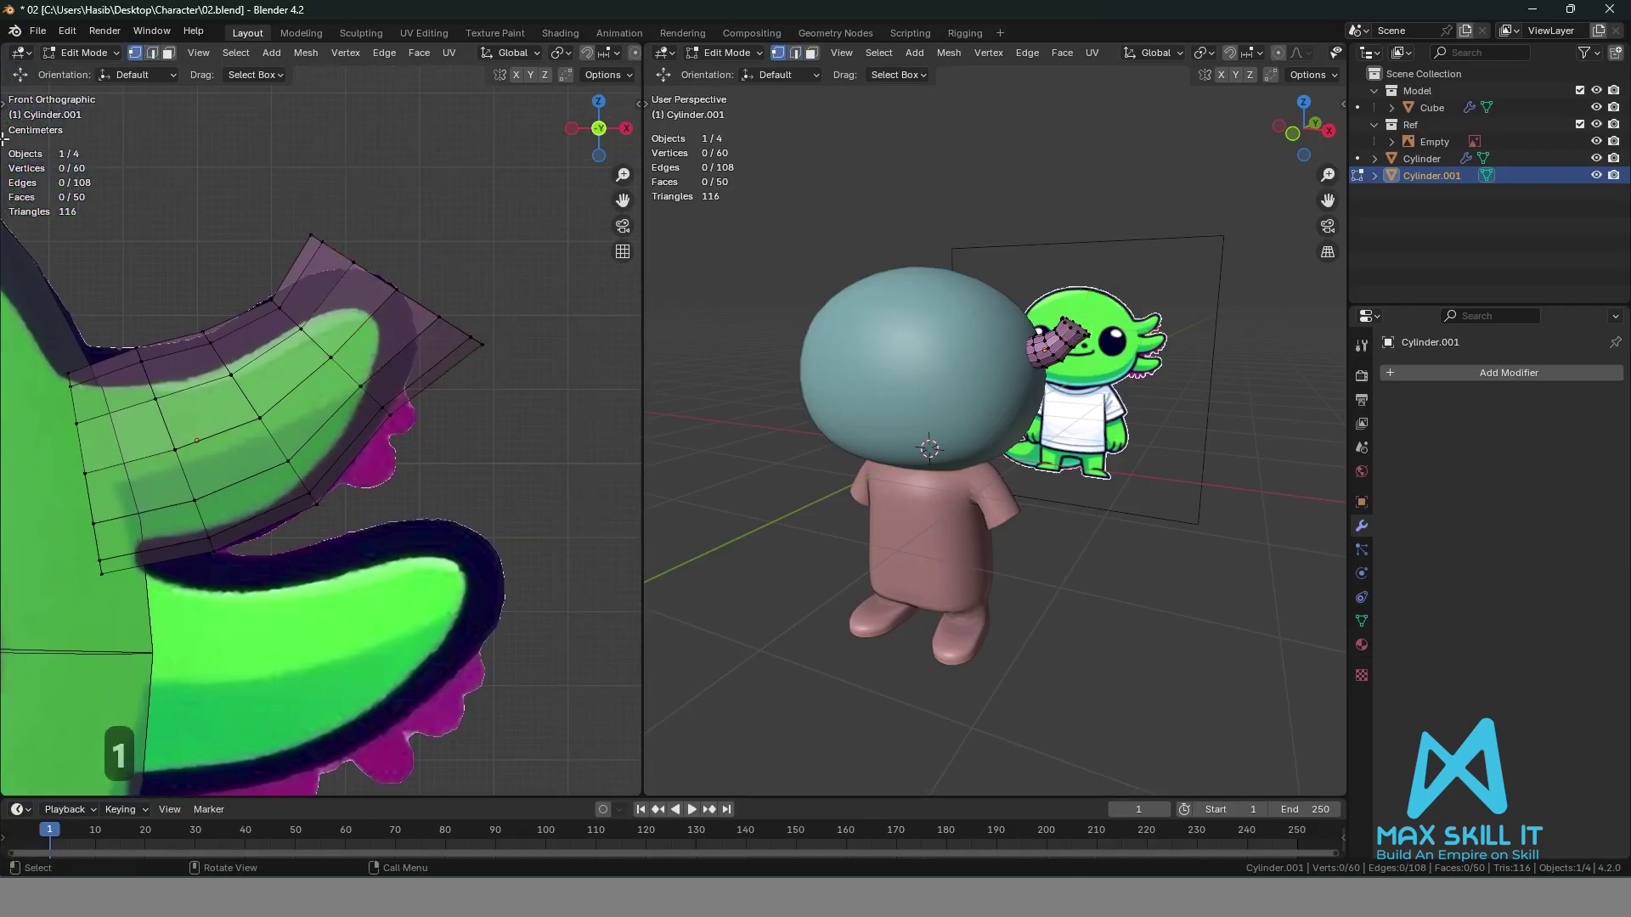
key(t)
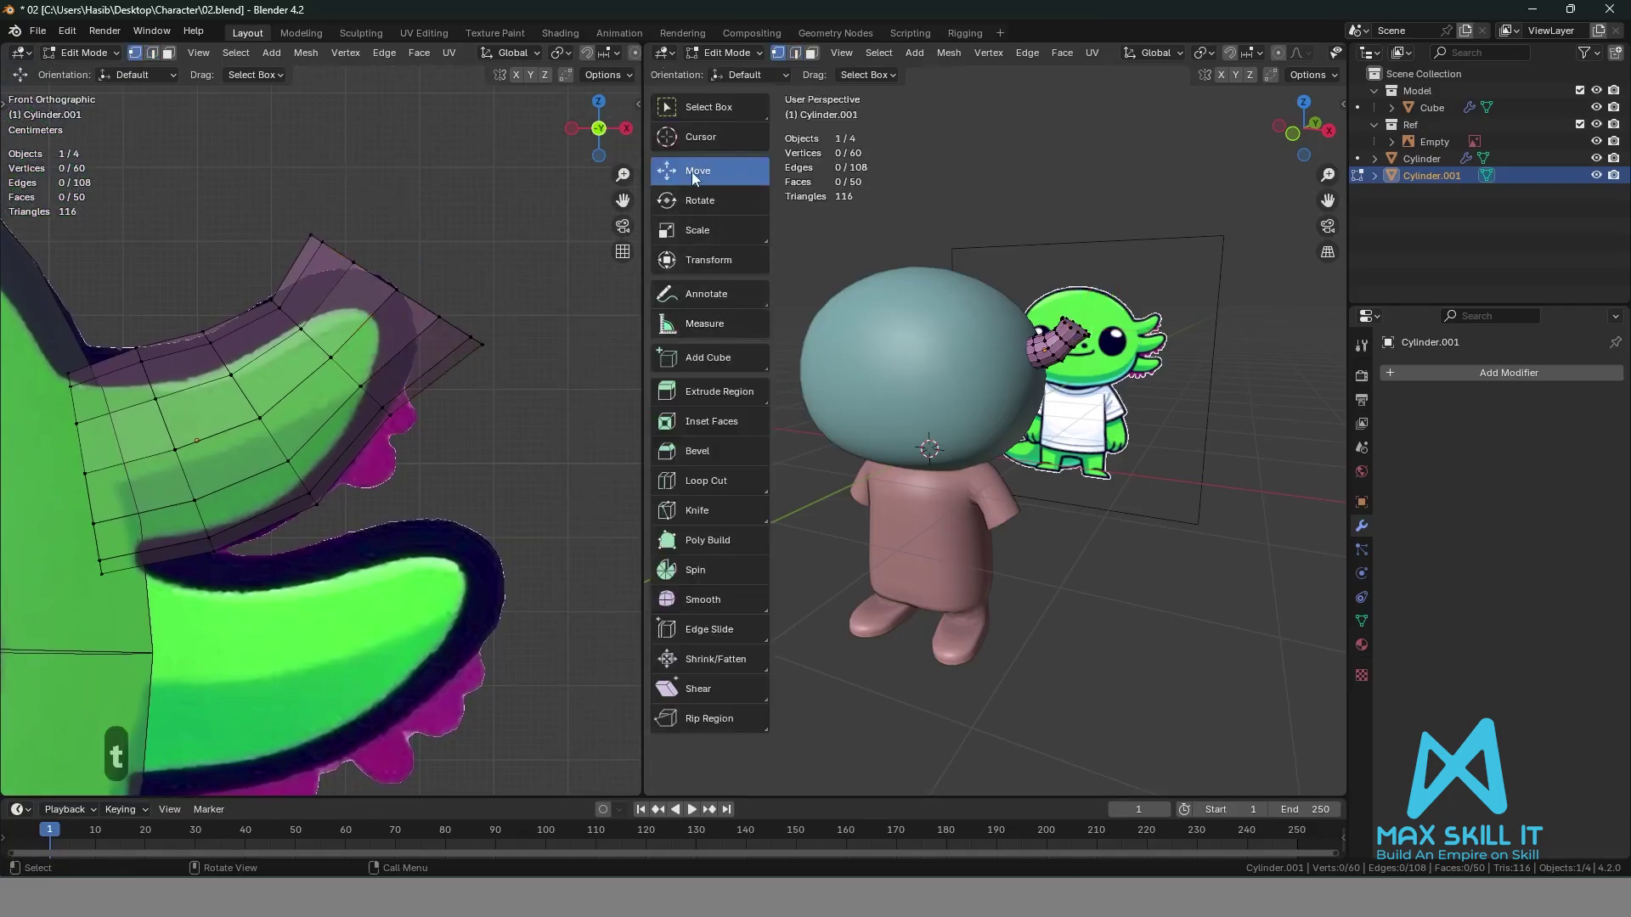
click(701, 114)
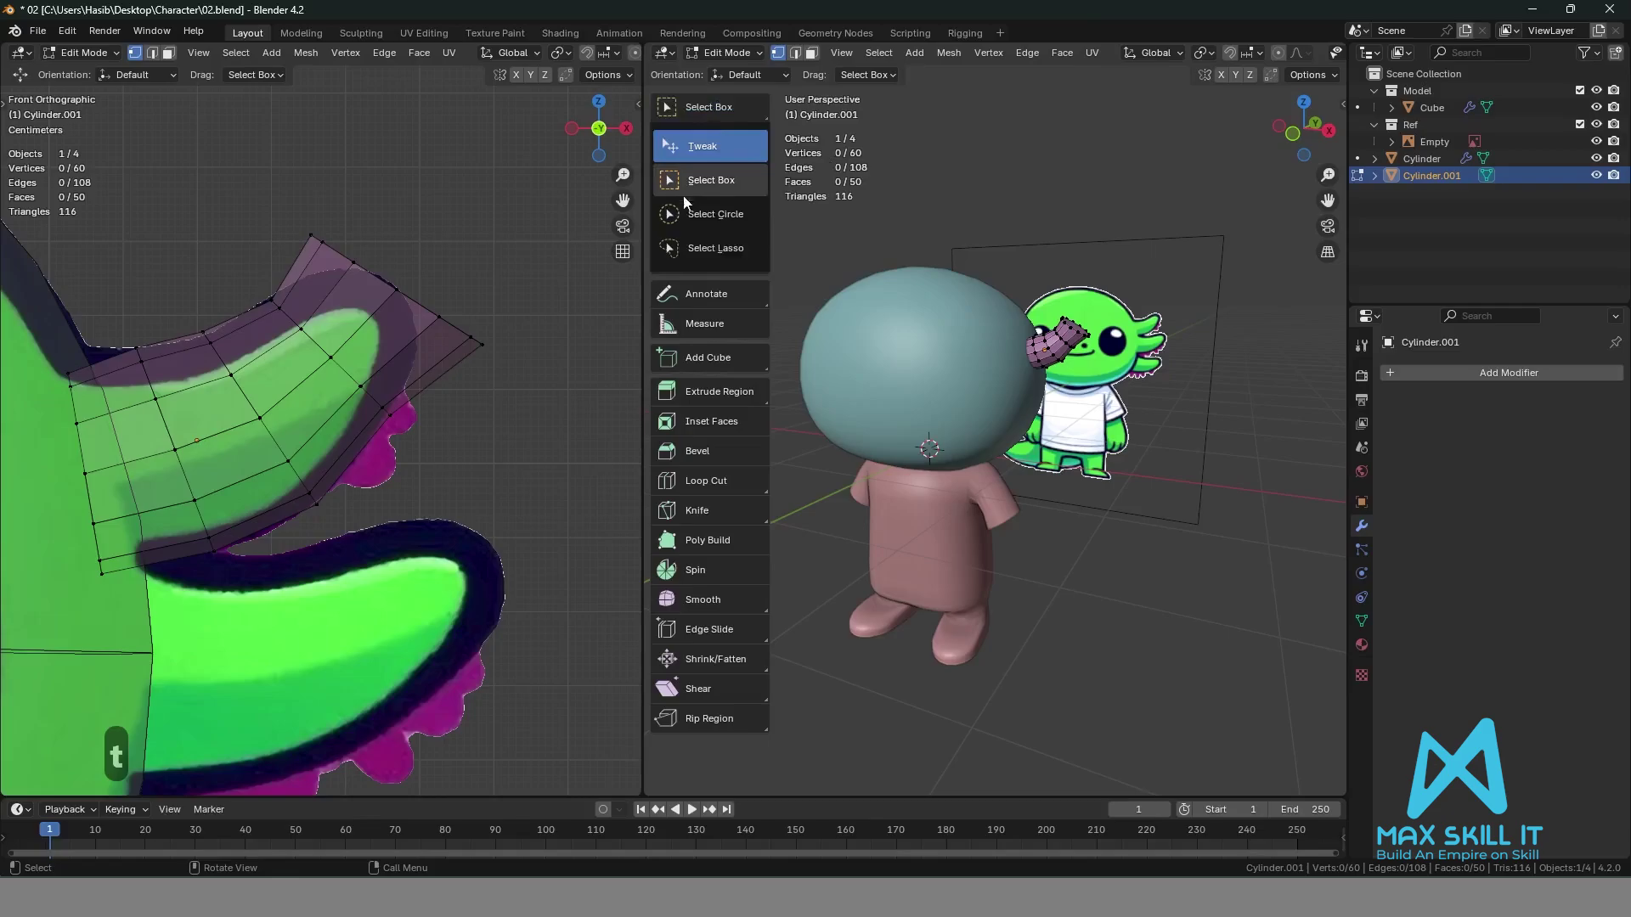
click(714, 247)
mouse_move(348, 182)
mouse_down()
mouse_move(335, 296)
mouse_move(518, 366)
mouse_move(328, 184)
mouse_up()
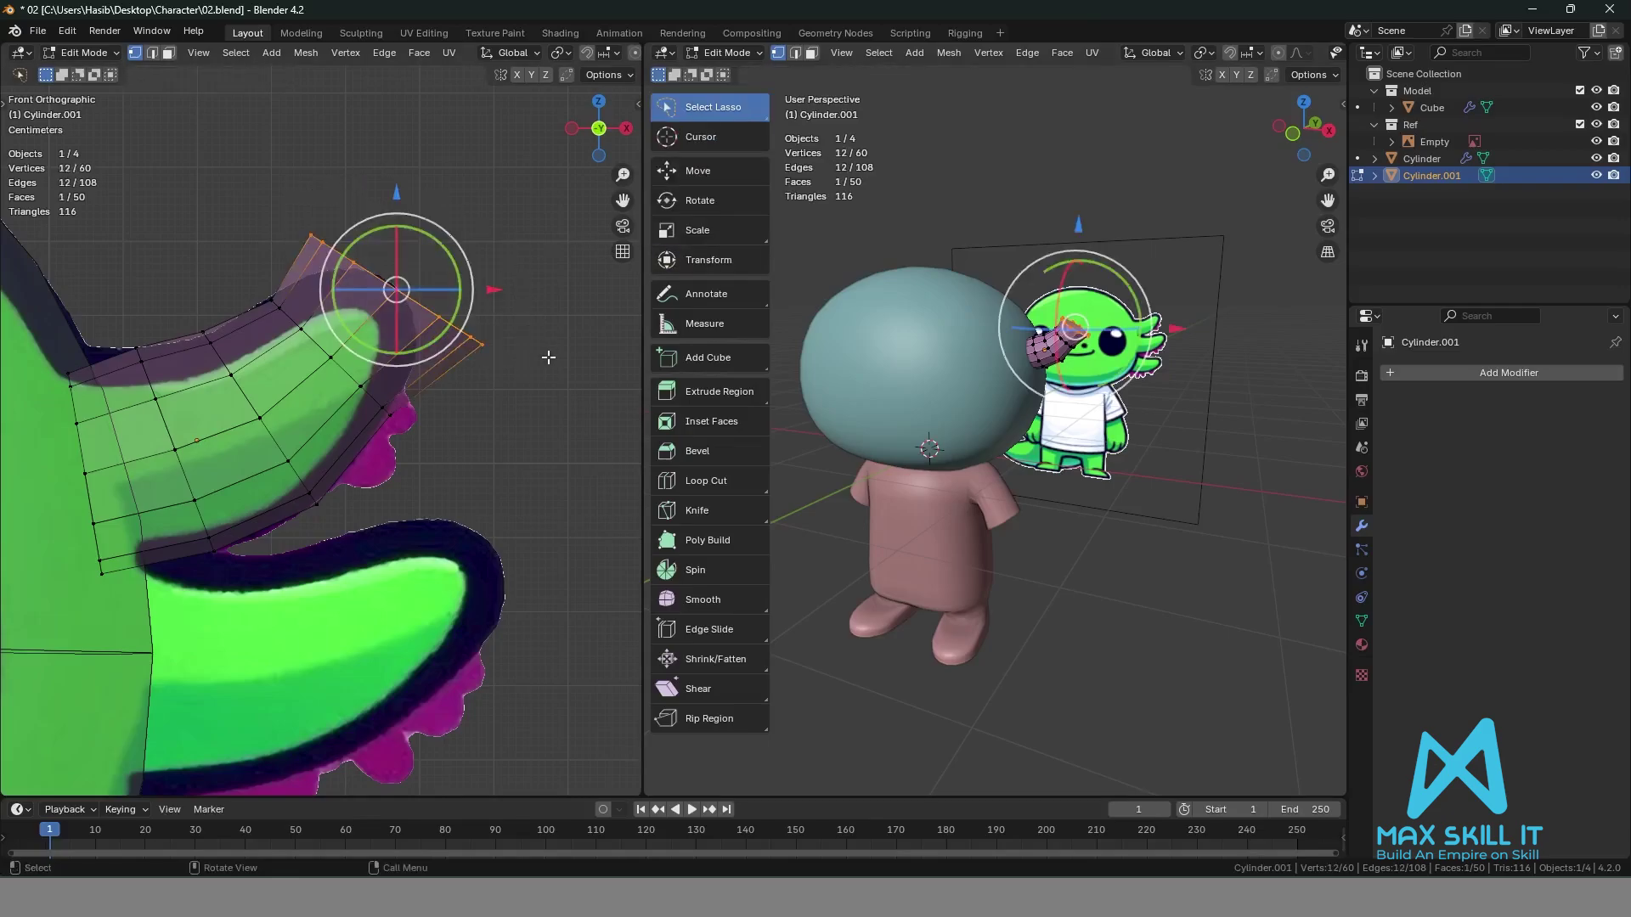
click(701, 114)
click(707, 155)
click(700, 170)
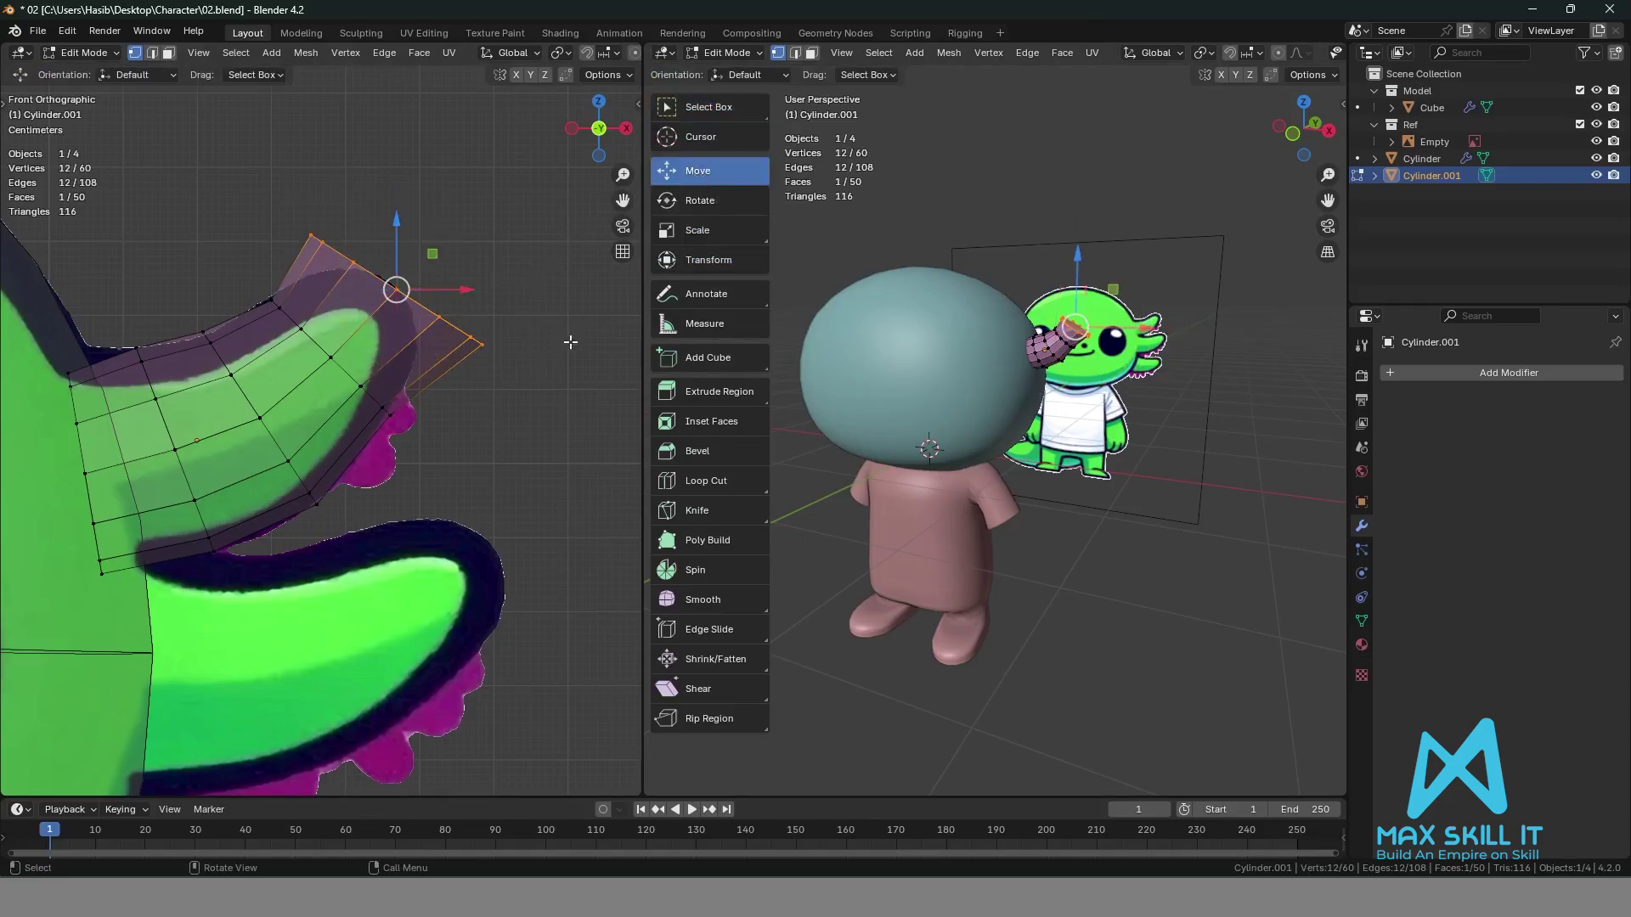
Scale the cylinder's outer end vertices to about 0.537 and move them about -2.41 cm along X to fit the gill's tip.
key(s)
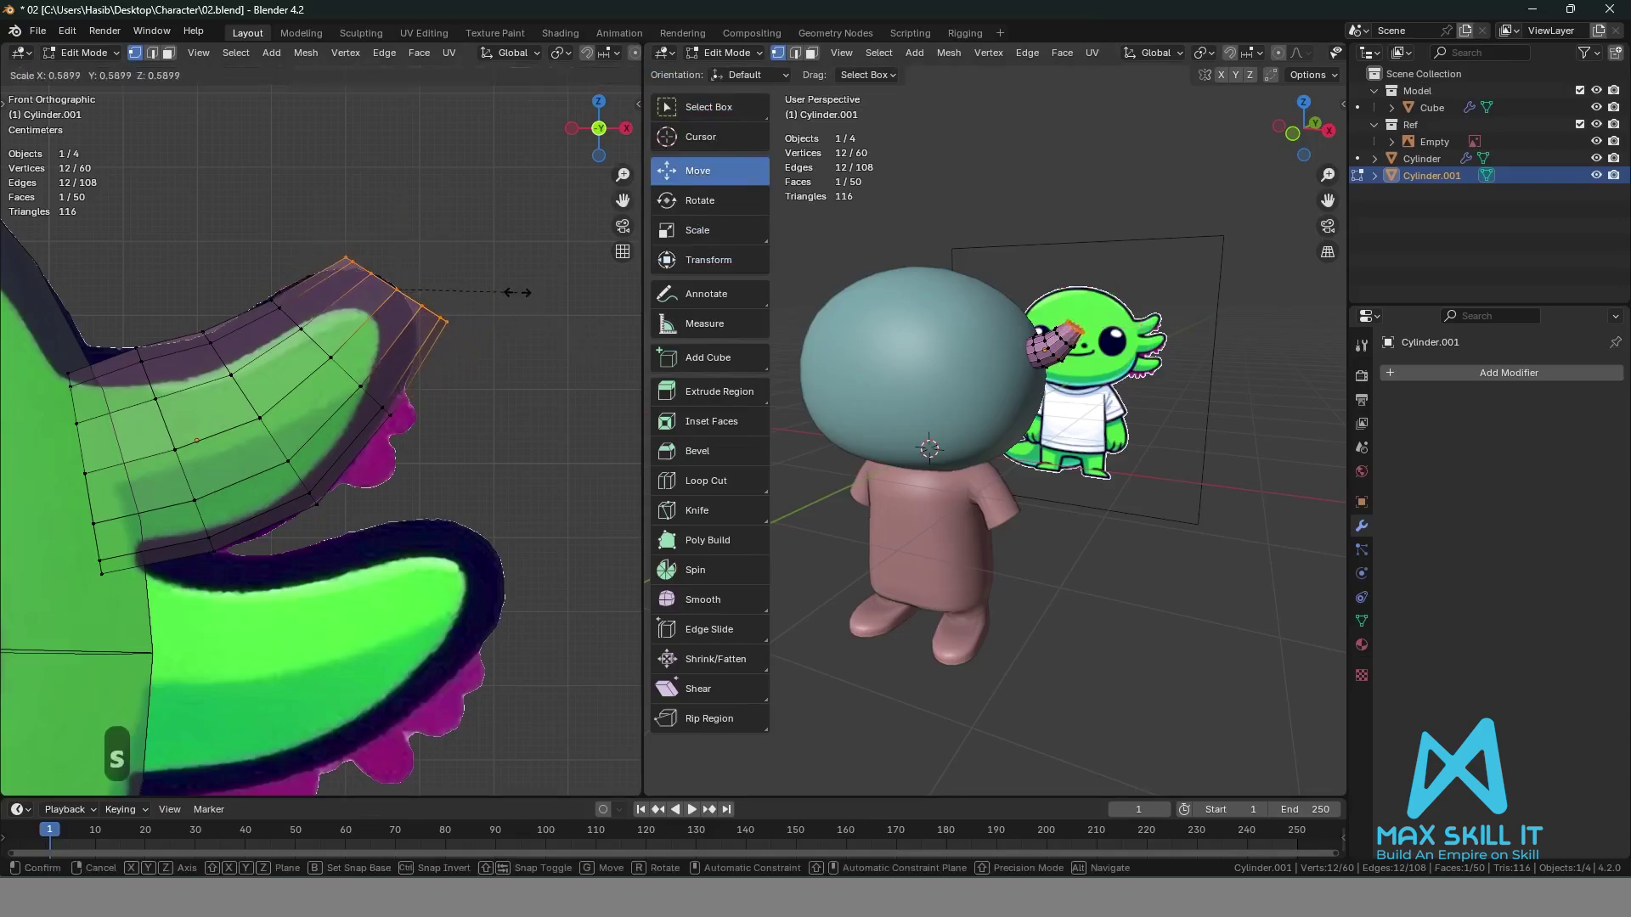
click(507, 281)
key(g)
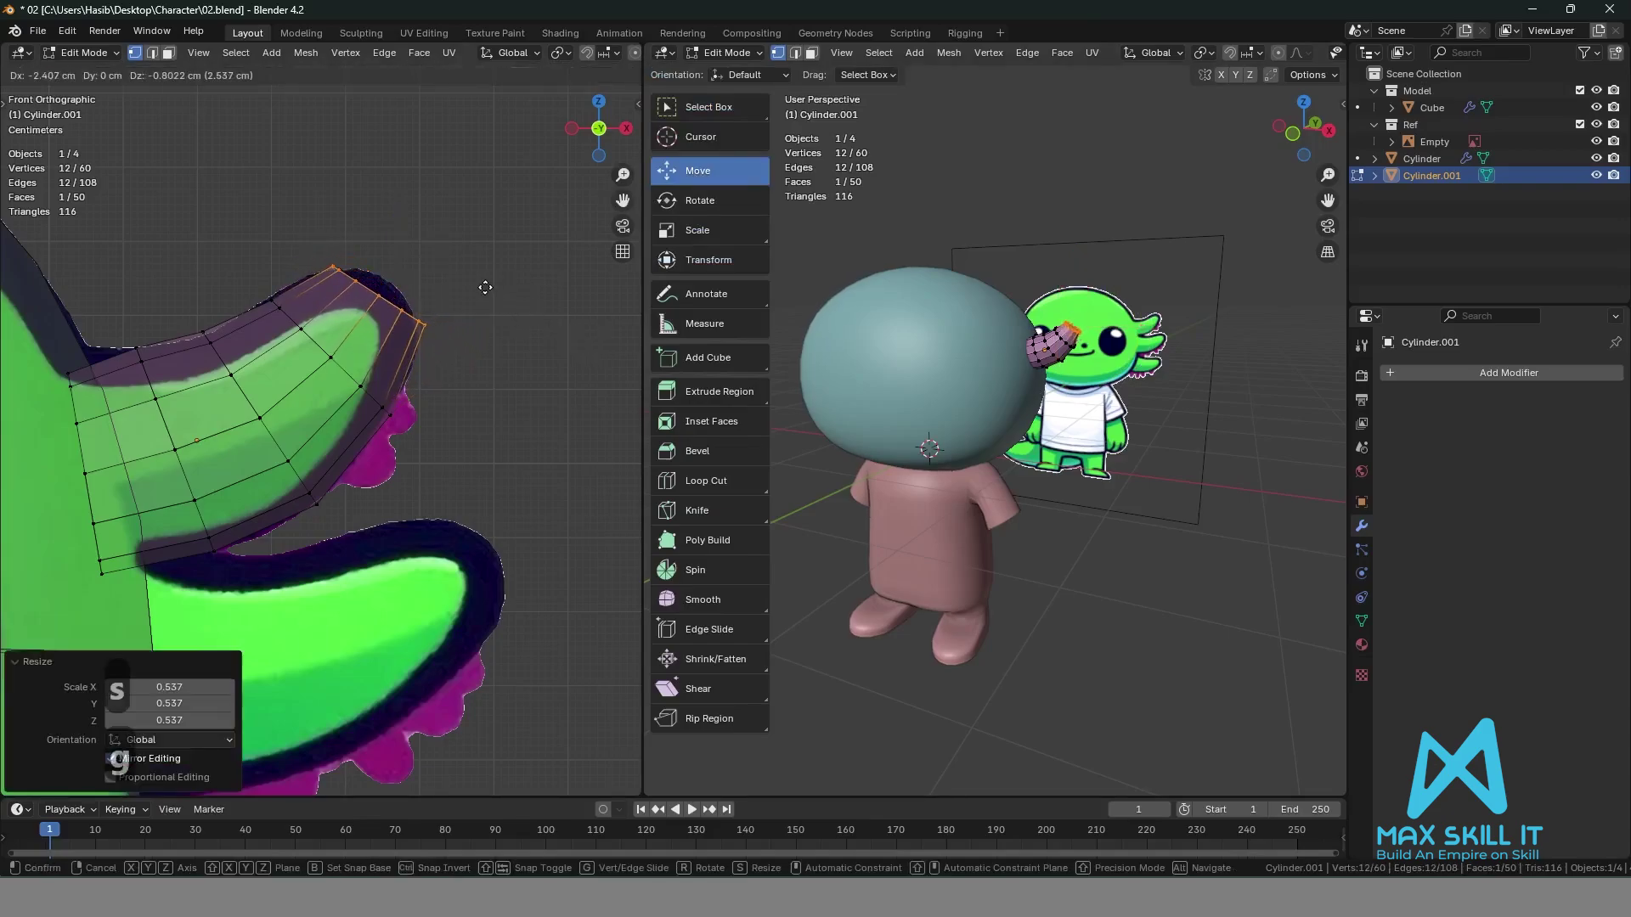
key(x)
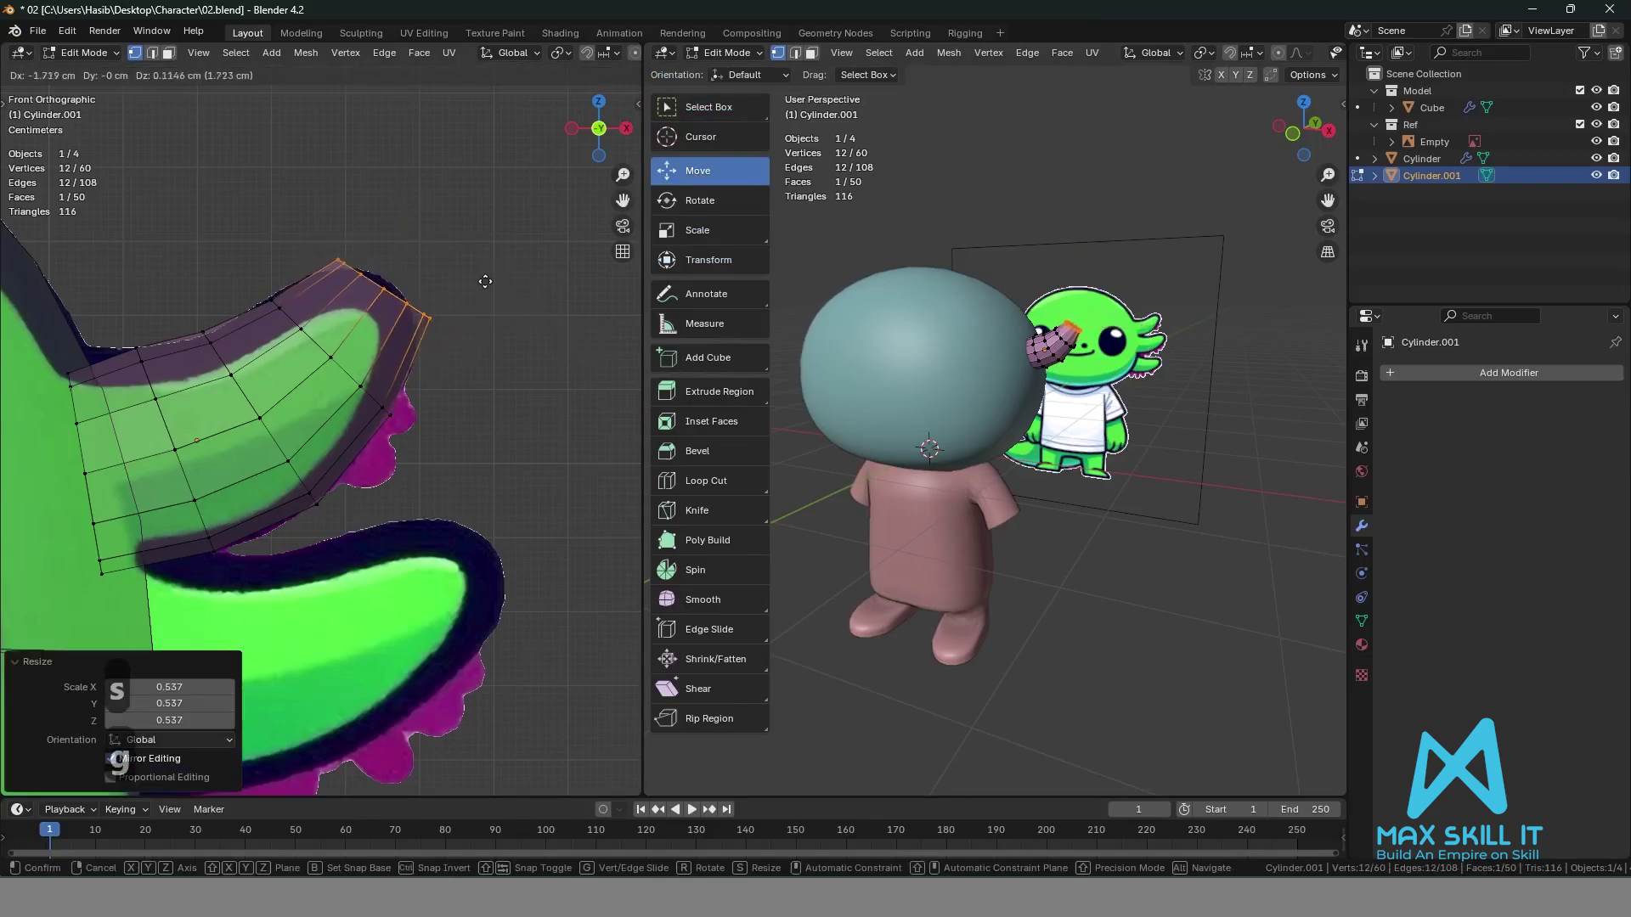
click(497, 298)
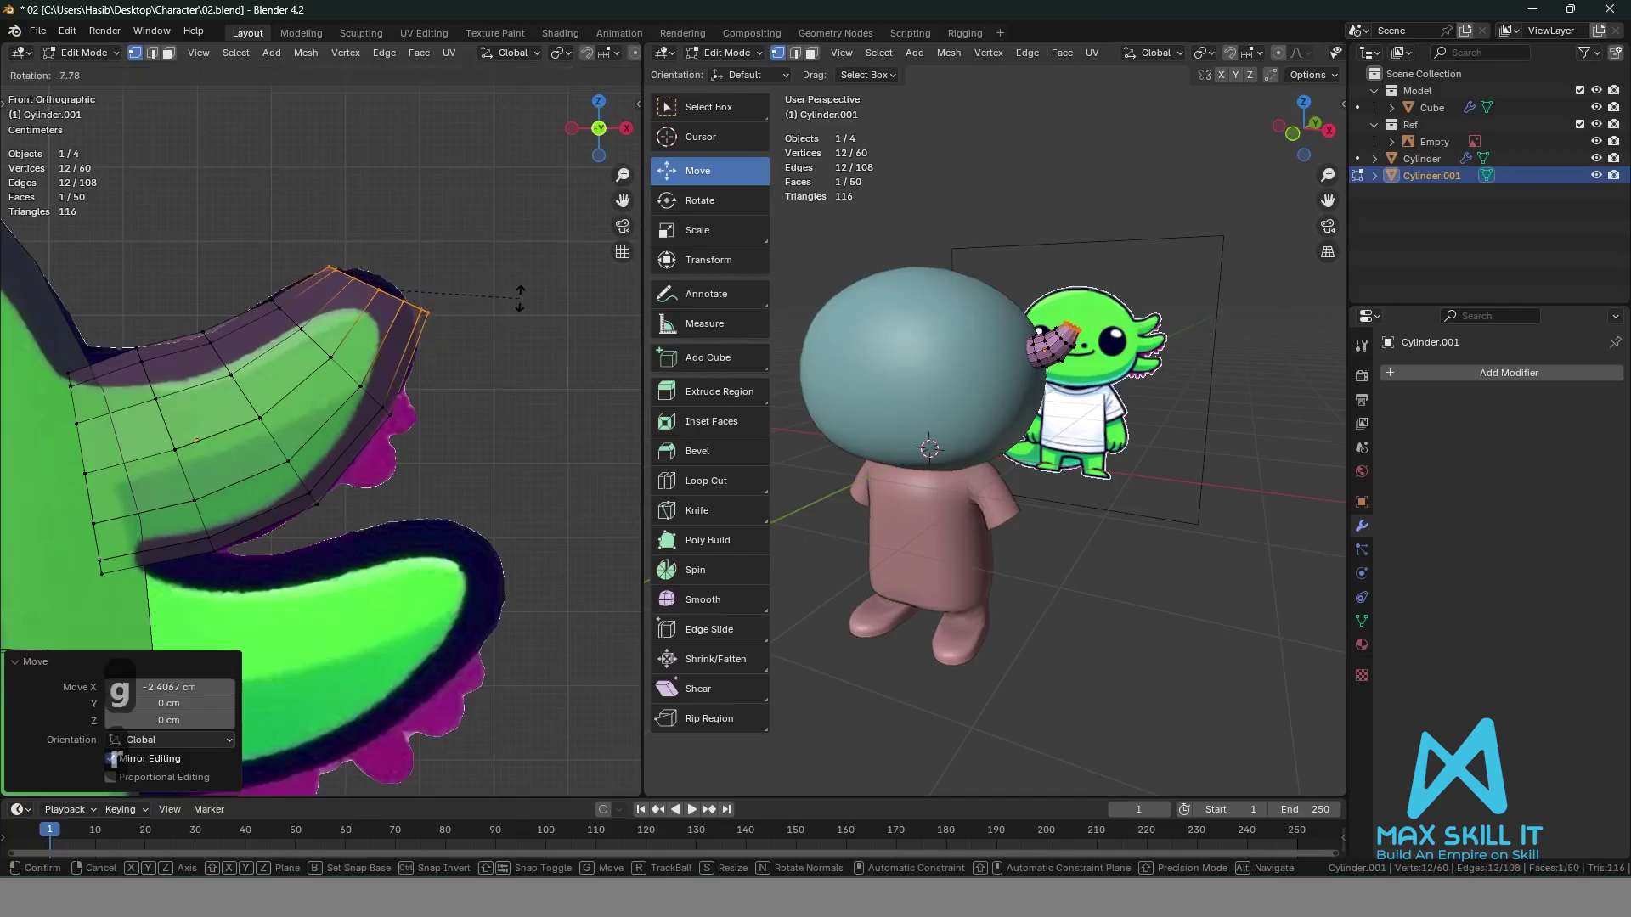
Rotate the cylinder's outer end vertices about -7.8° to follow the angle of the reference gill's tip.
click(478, 422)
shift+middle_drag(478, 422, 542, 334)
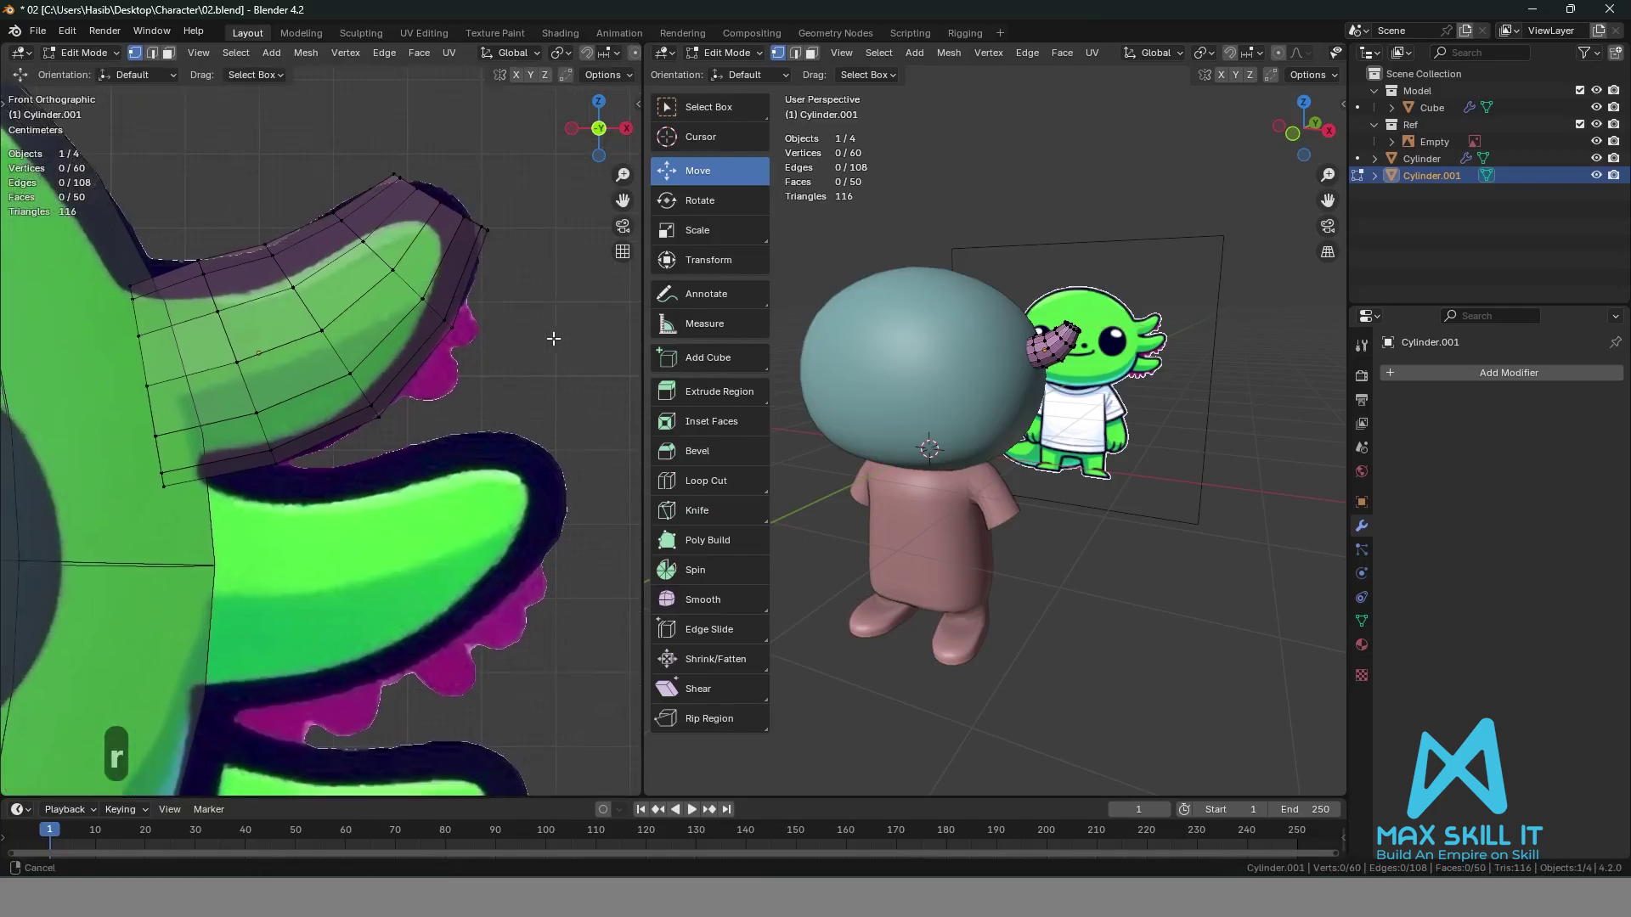
Scale the cylinder's base end vertices to about 1.242 and move them about -1.26 cm in X and 1.6 cm in Z.
drag(69, 255, 195, 552)
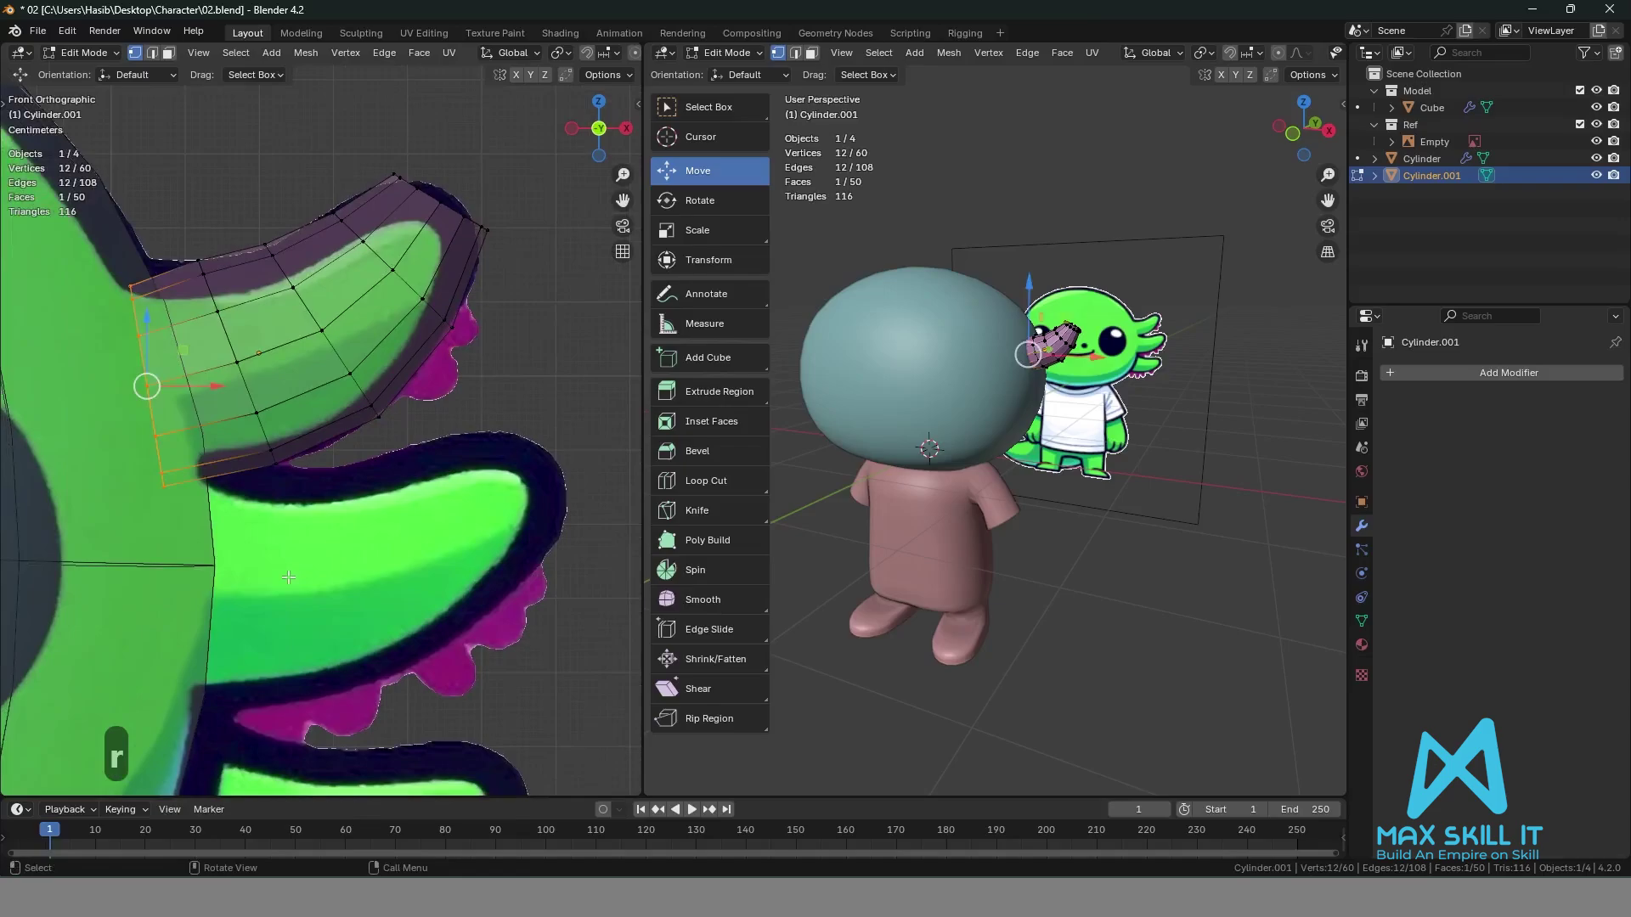
key(s)
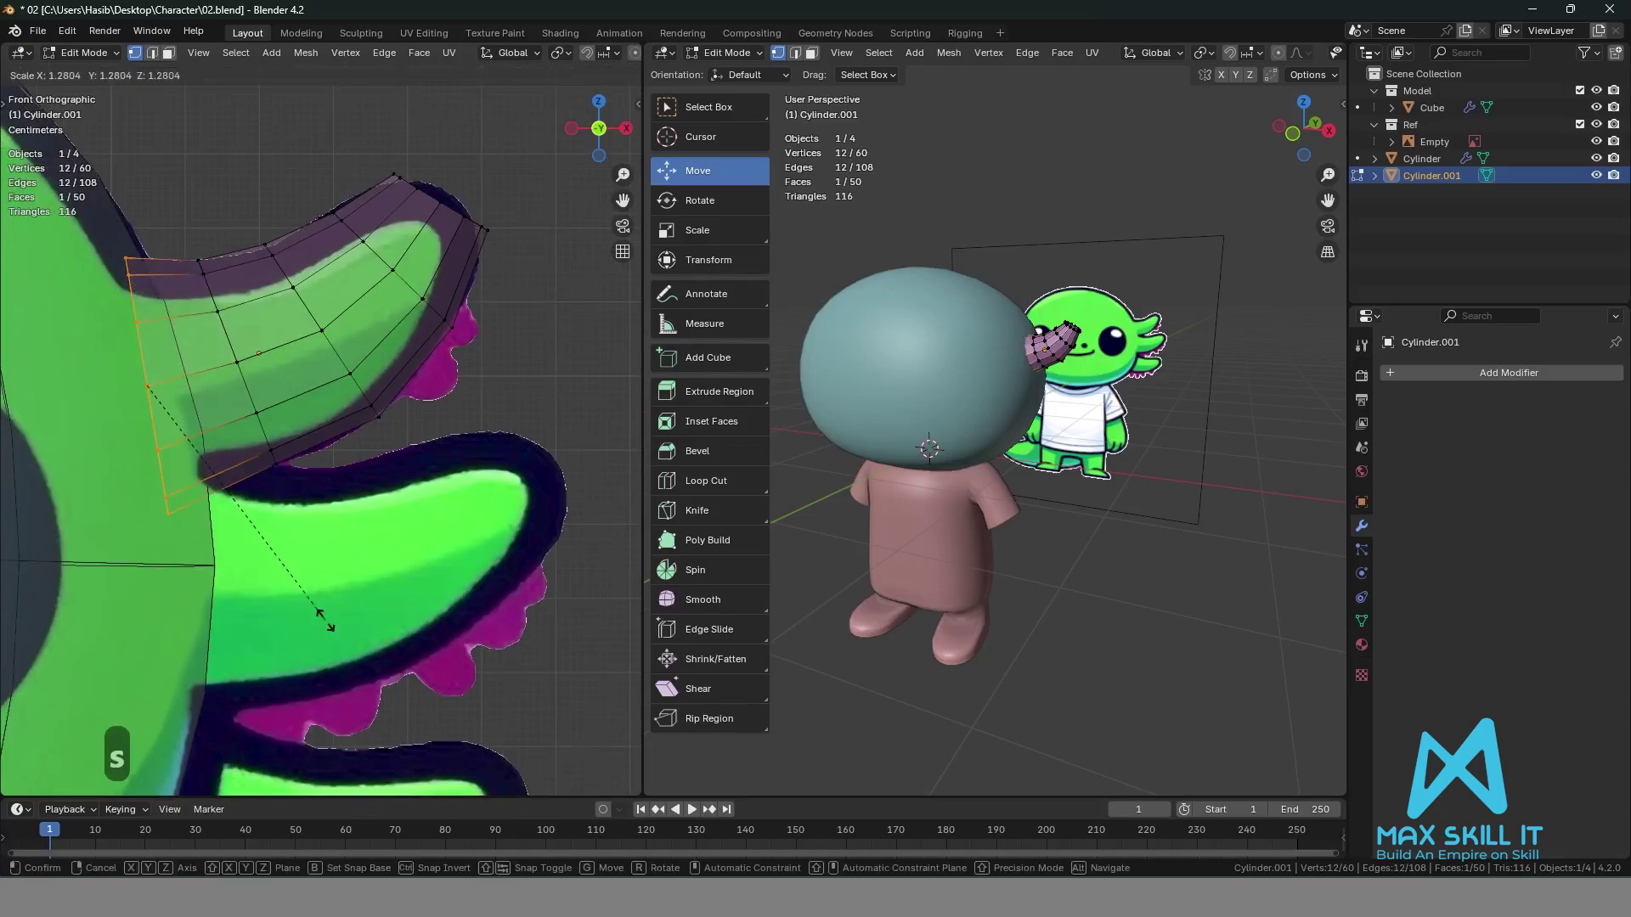
click(316, 618)
key(g)
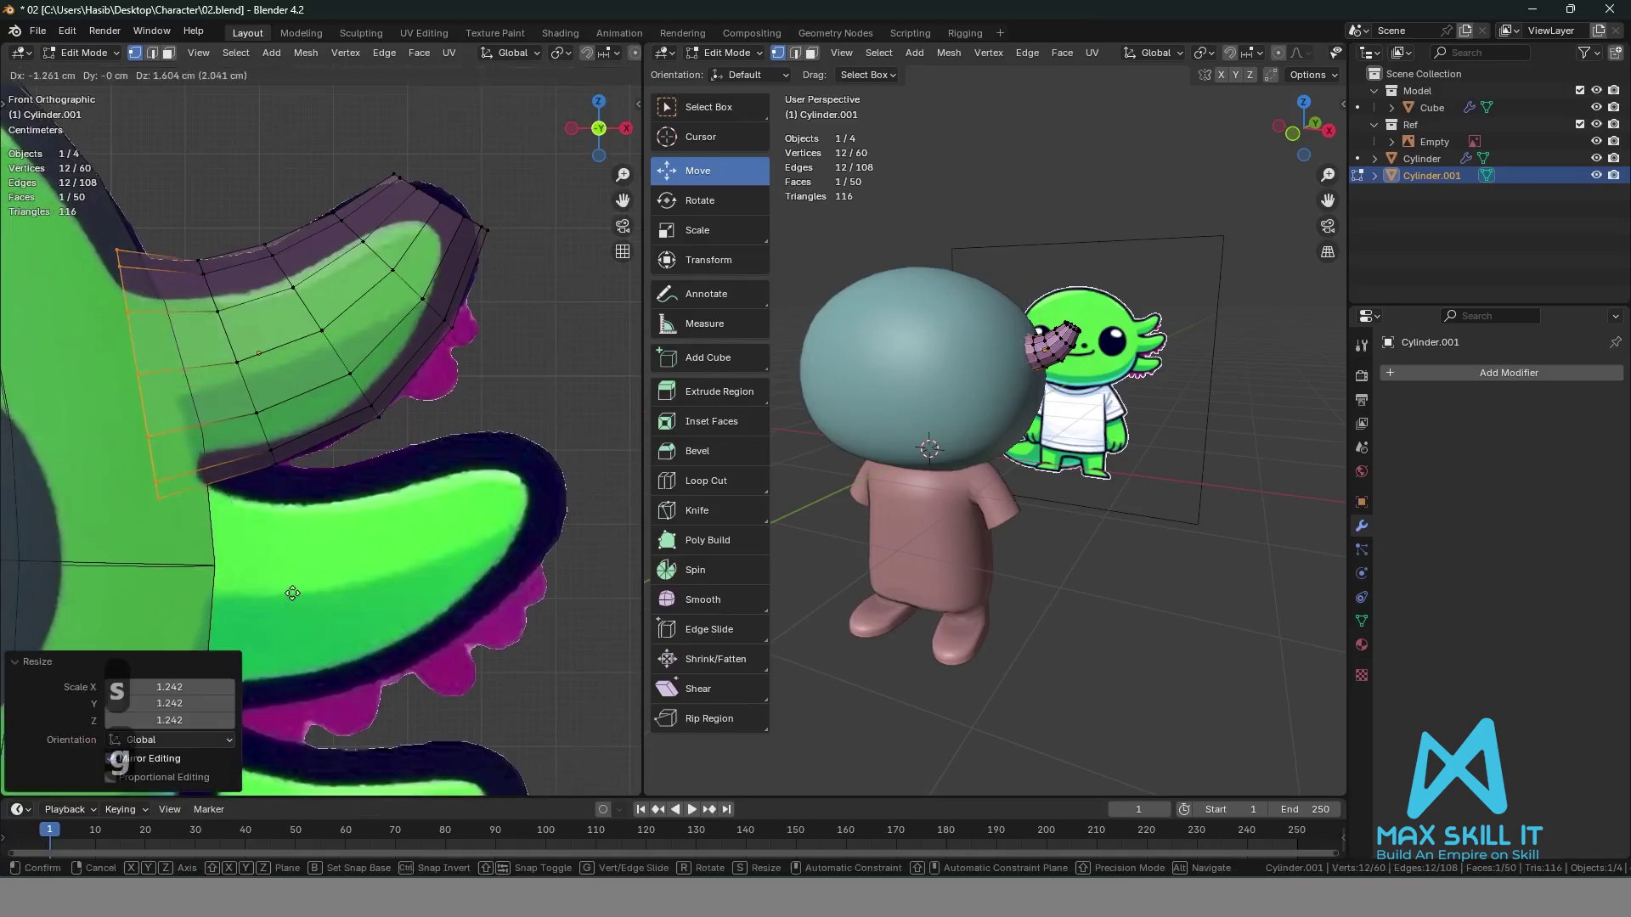
click(293, 594)
click(499, 343)
Reselect the cylinder's outer end vertices and move them slightly up and outward past the reference gill's tip.
scroll(505, 374, down, 3)
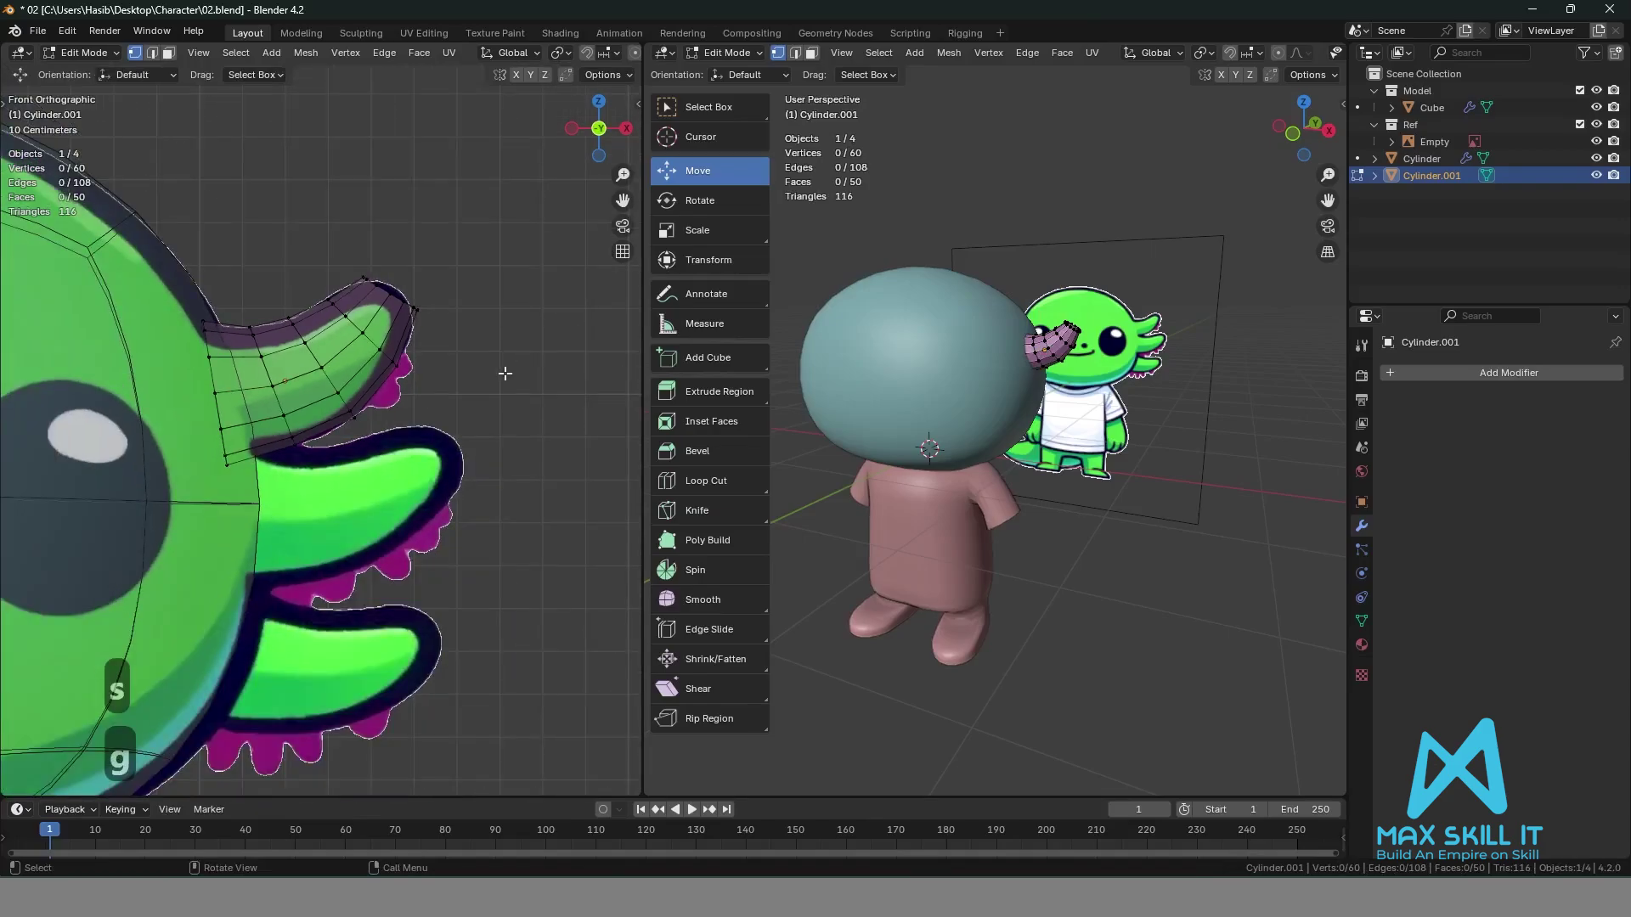
shift+middle_drag(505, 374, 546, 437)
scroll(510, 433, up, 4)
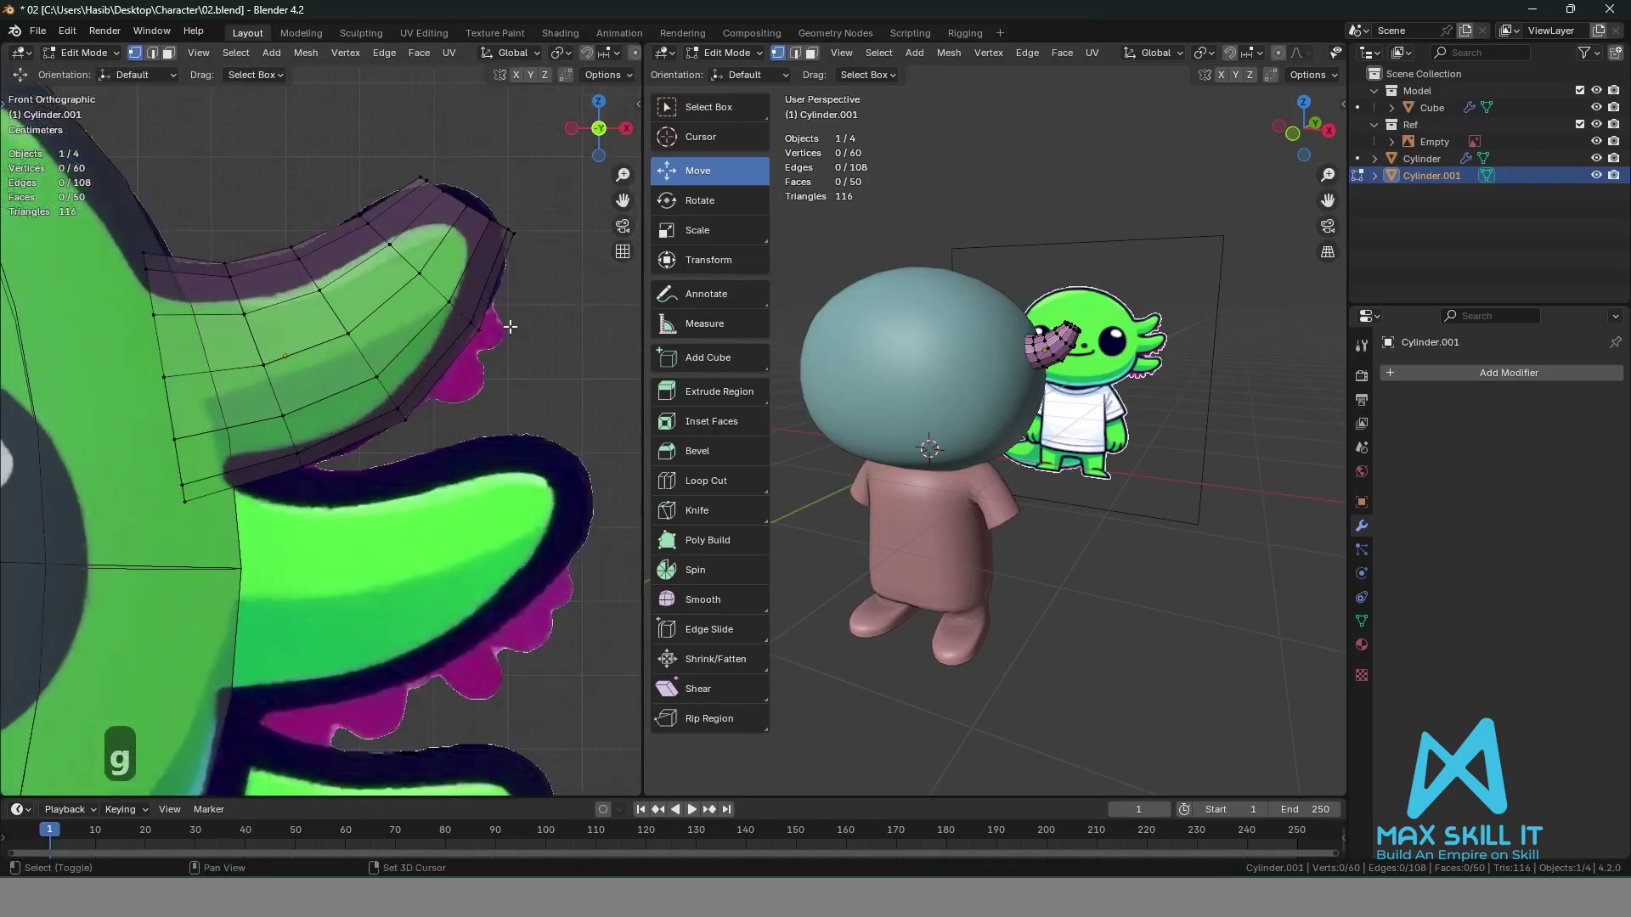
drag(327, 267, 518, 385)
key(g)
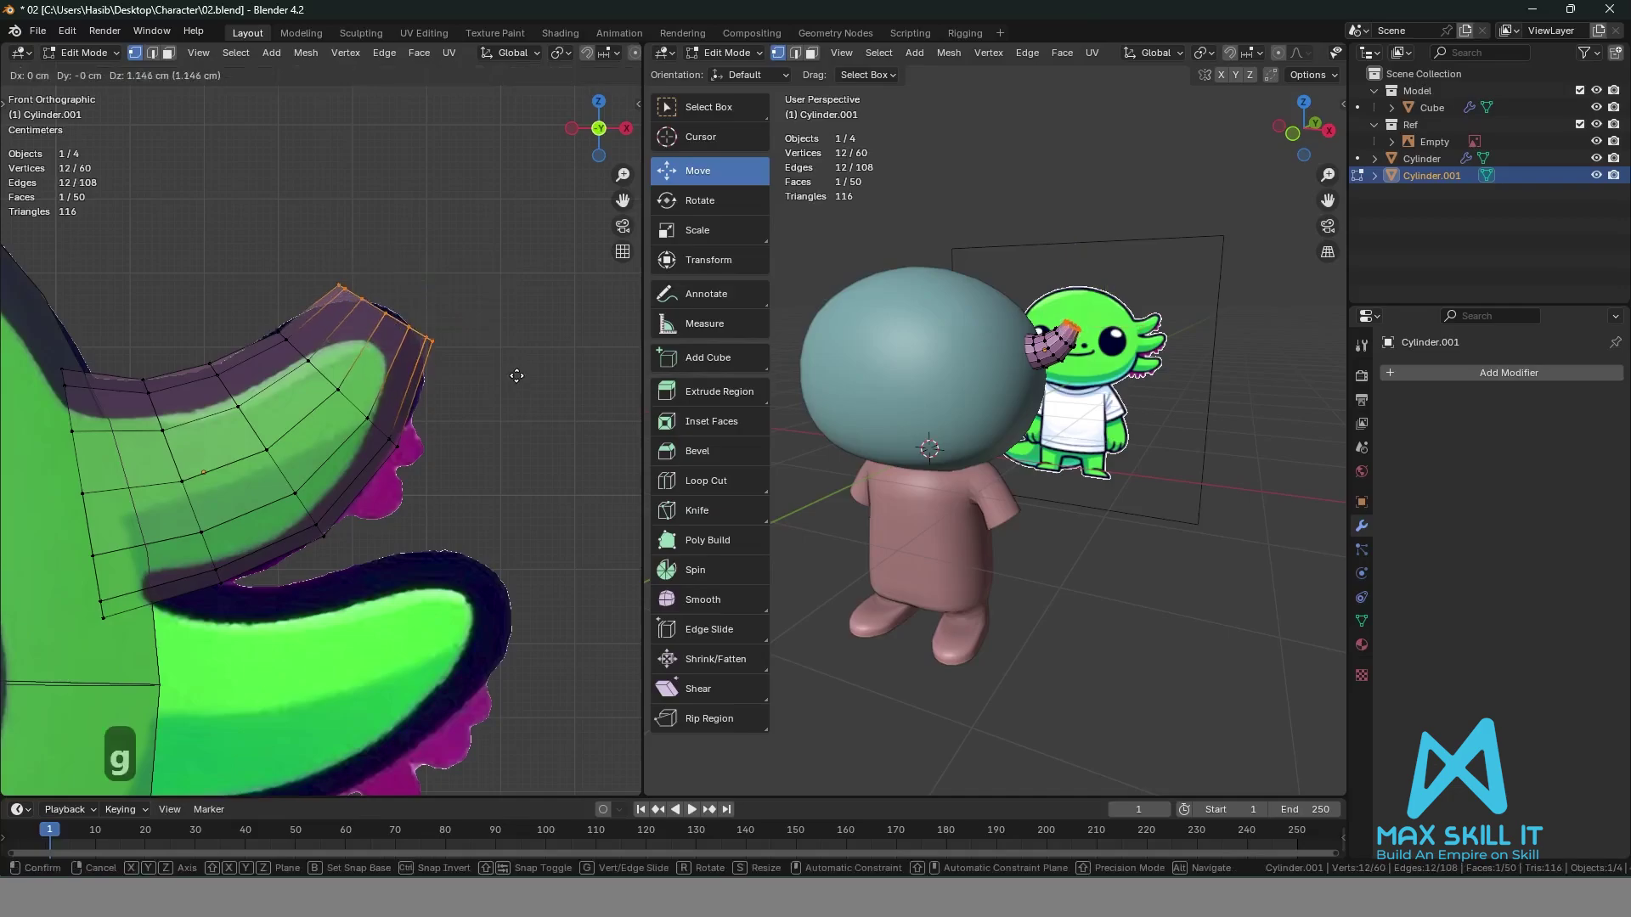
click(525, 398)
click(521, 416)
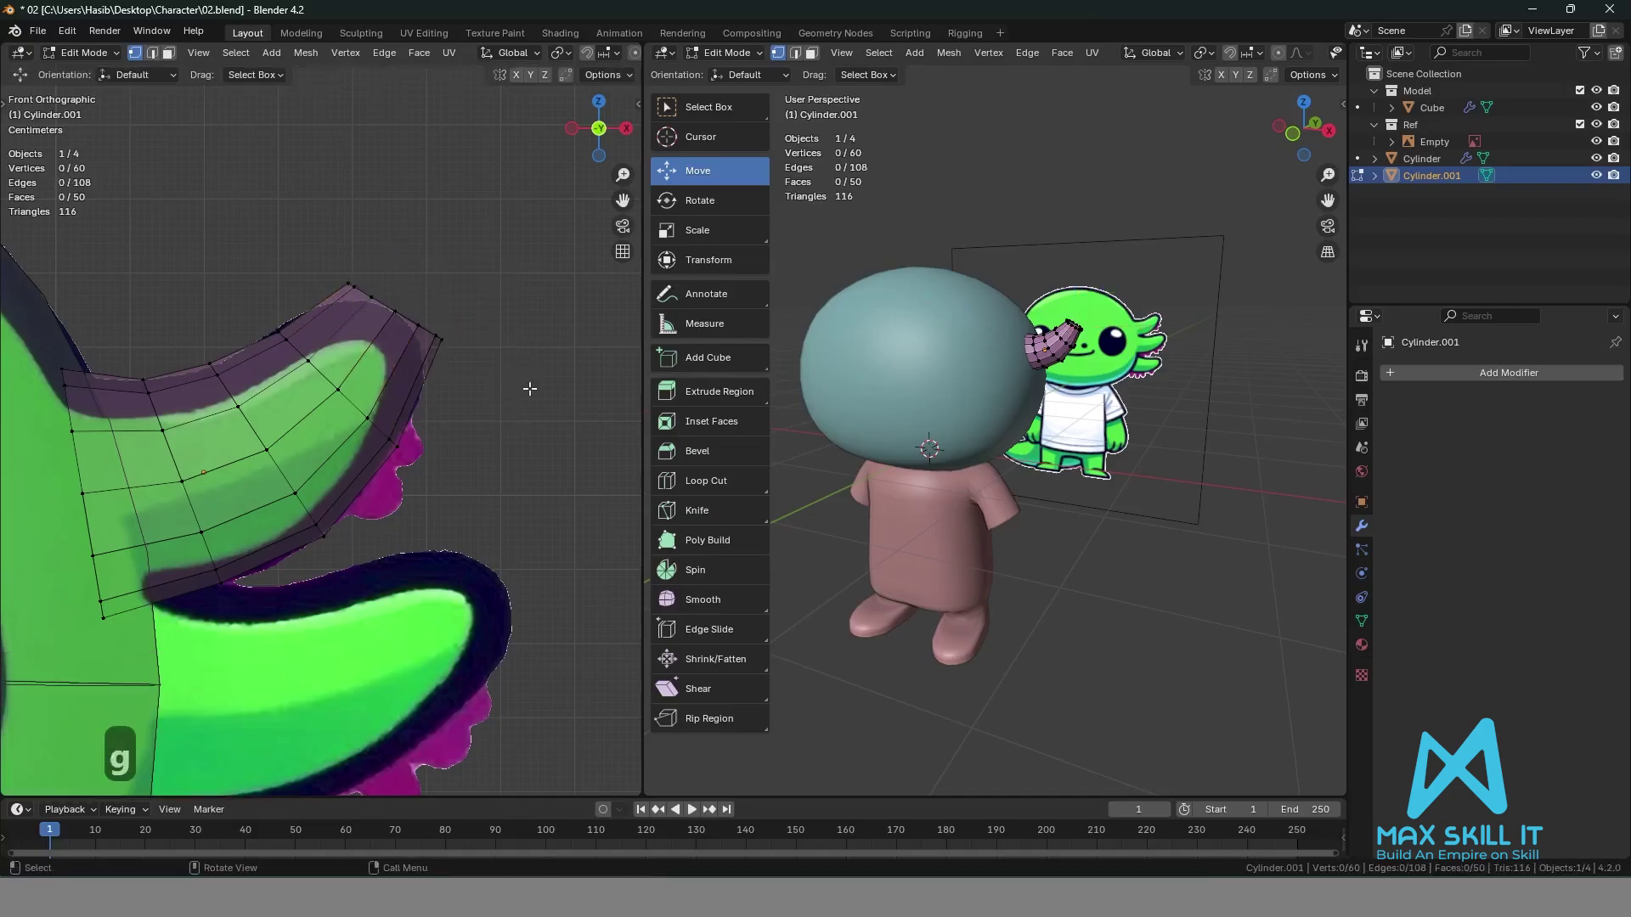
Bevel the edge loop around the gill's flat tip with 3 segments and an offset of about 50 cm.
scroll(891, 374, up, 3)
middle_drag(1100, 370, 951, 399)
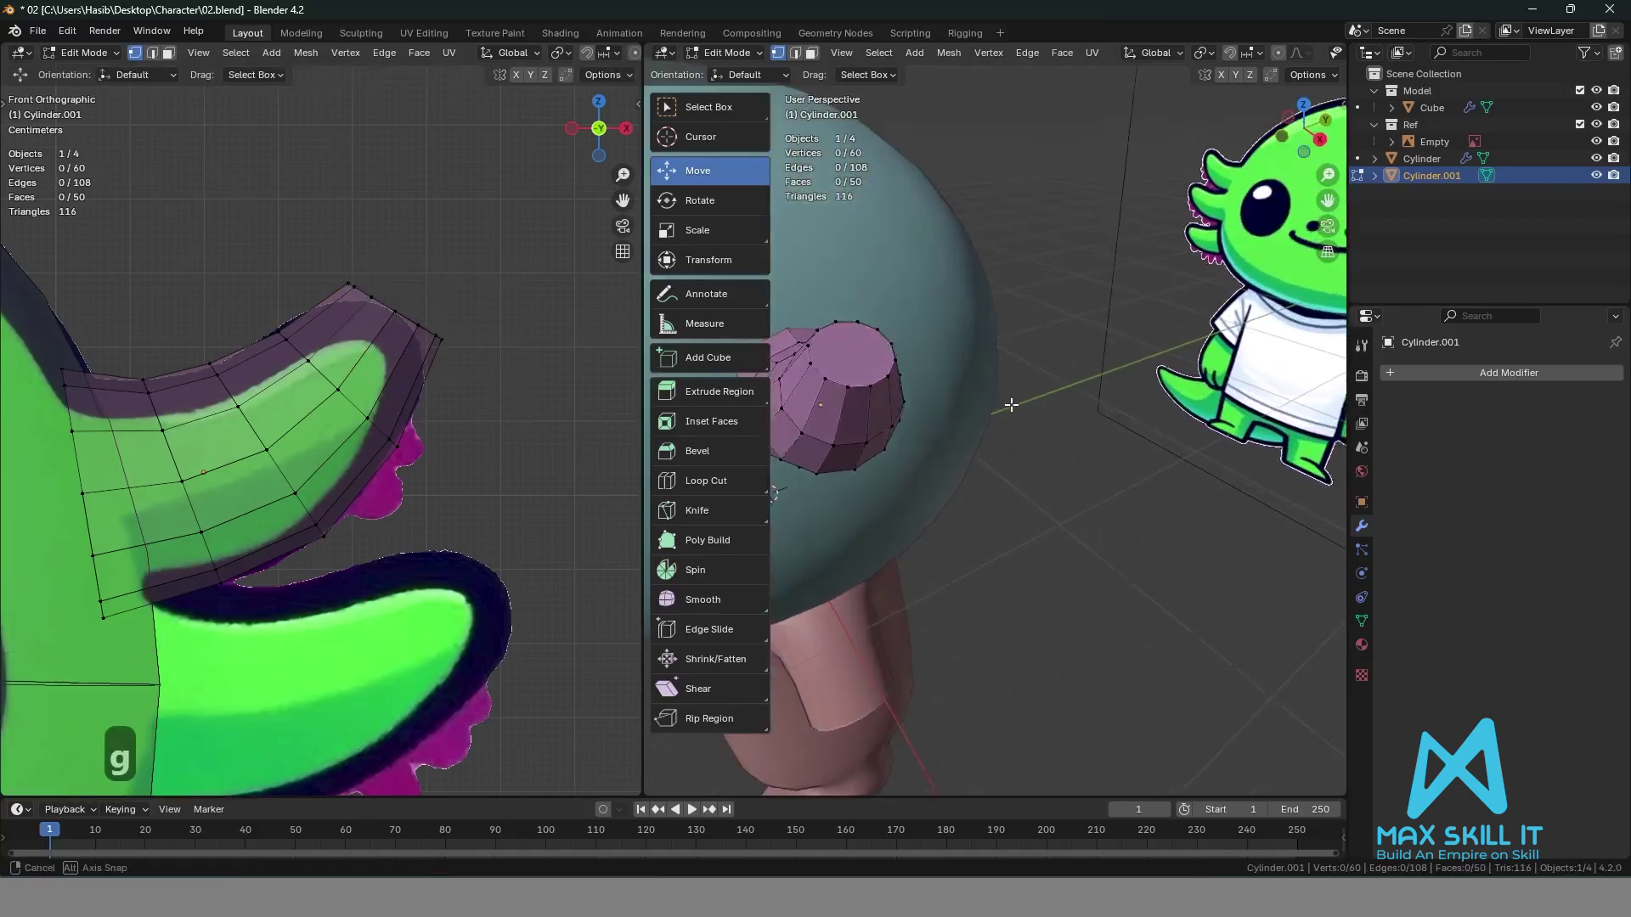
scroll(977, 408, up, 3)
key(2)
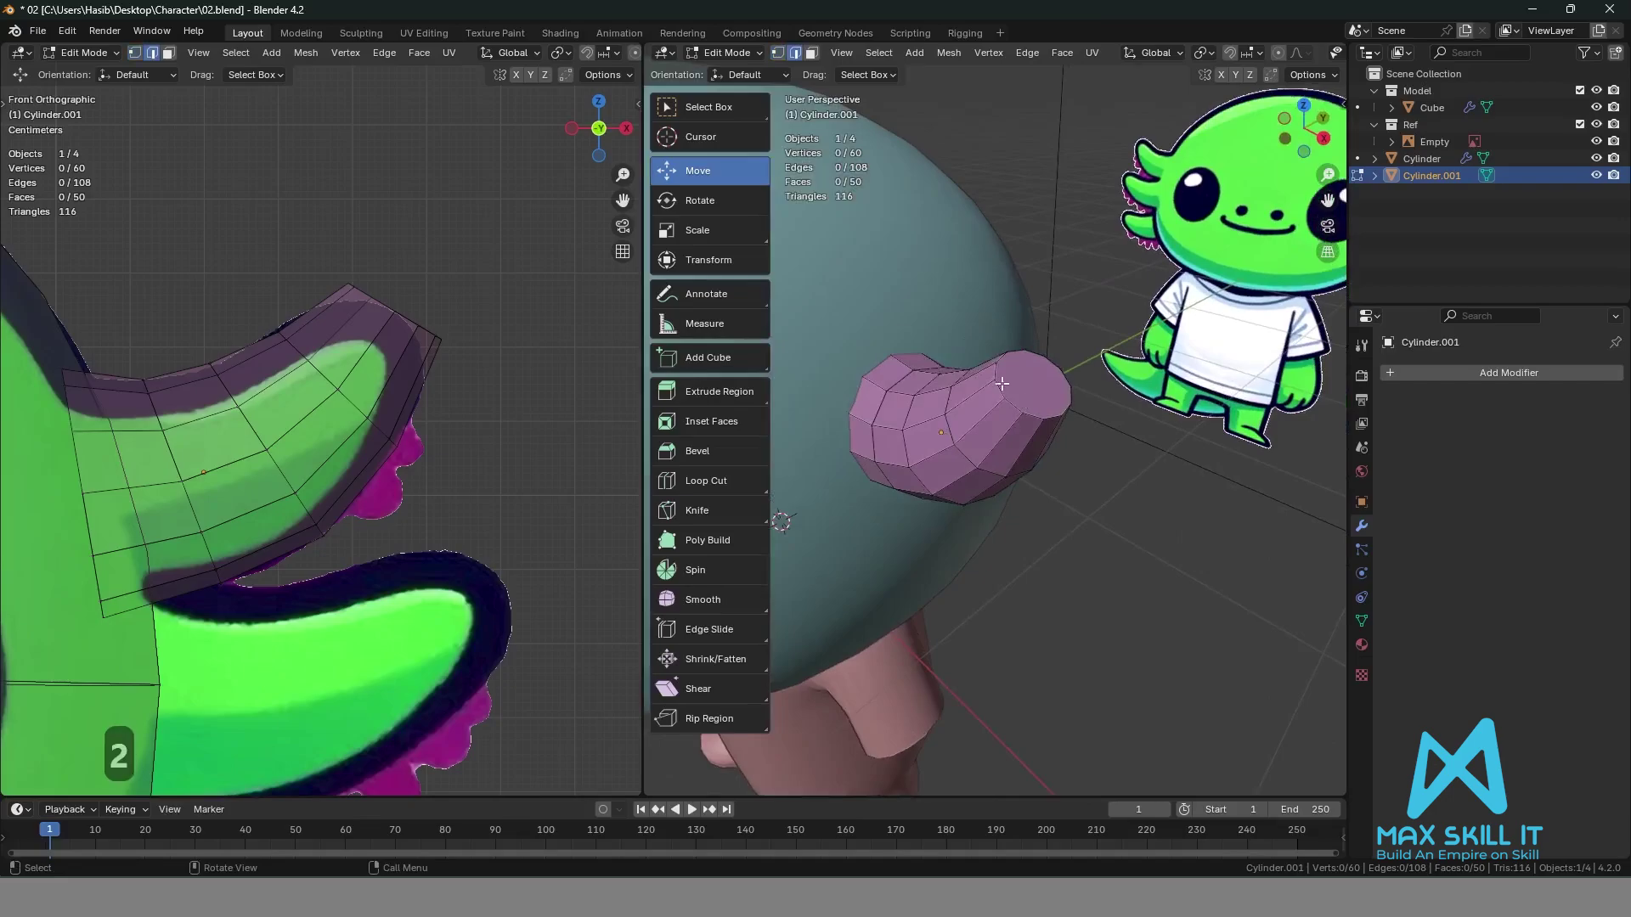
alt+click(1035, 414)
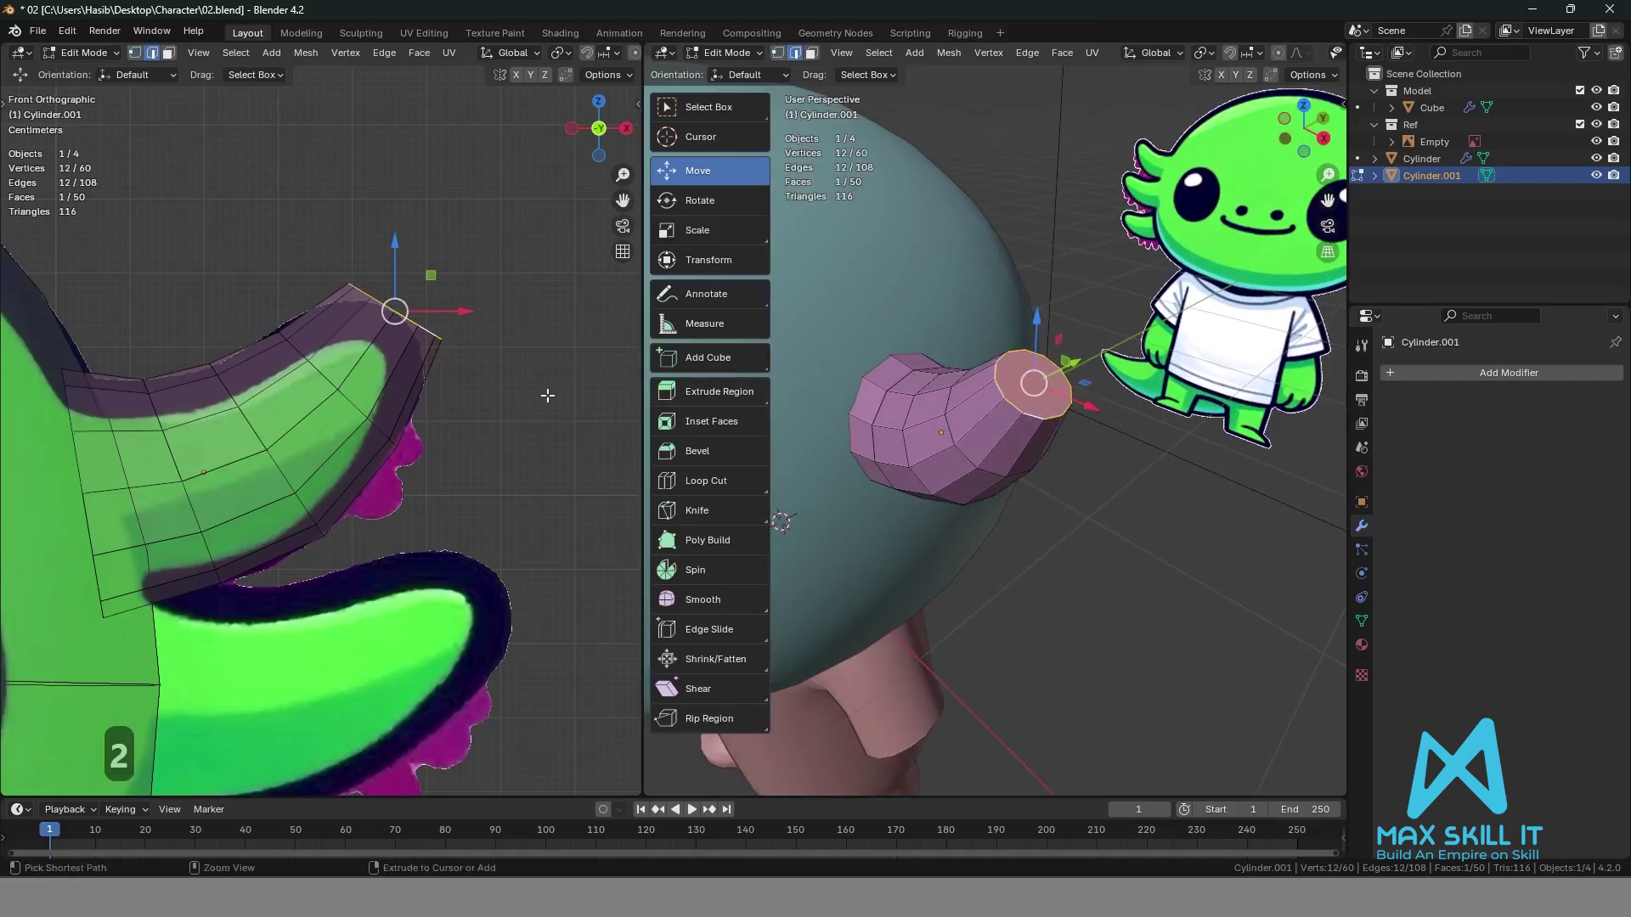
key(ctrl+b)
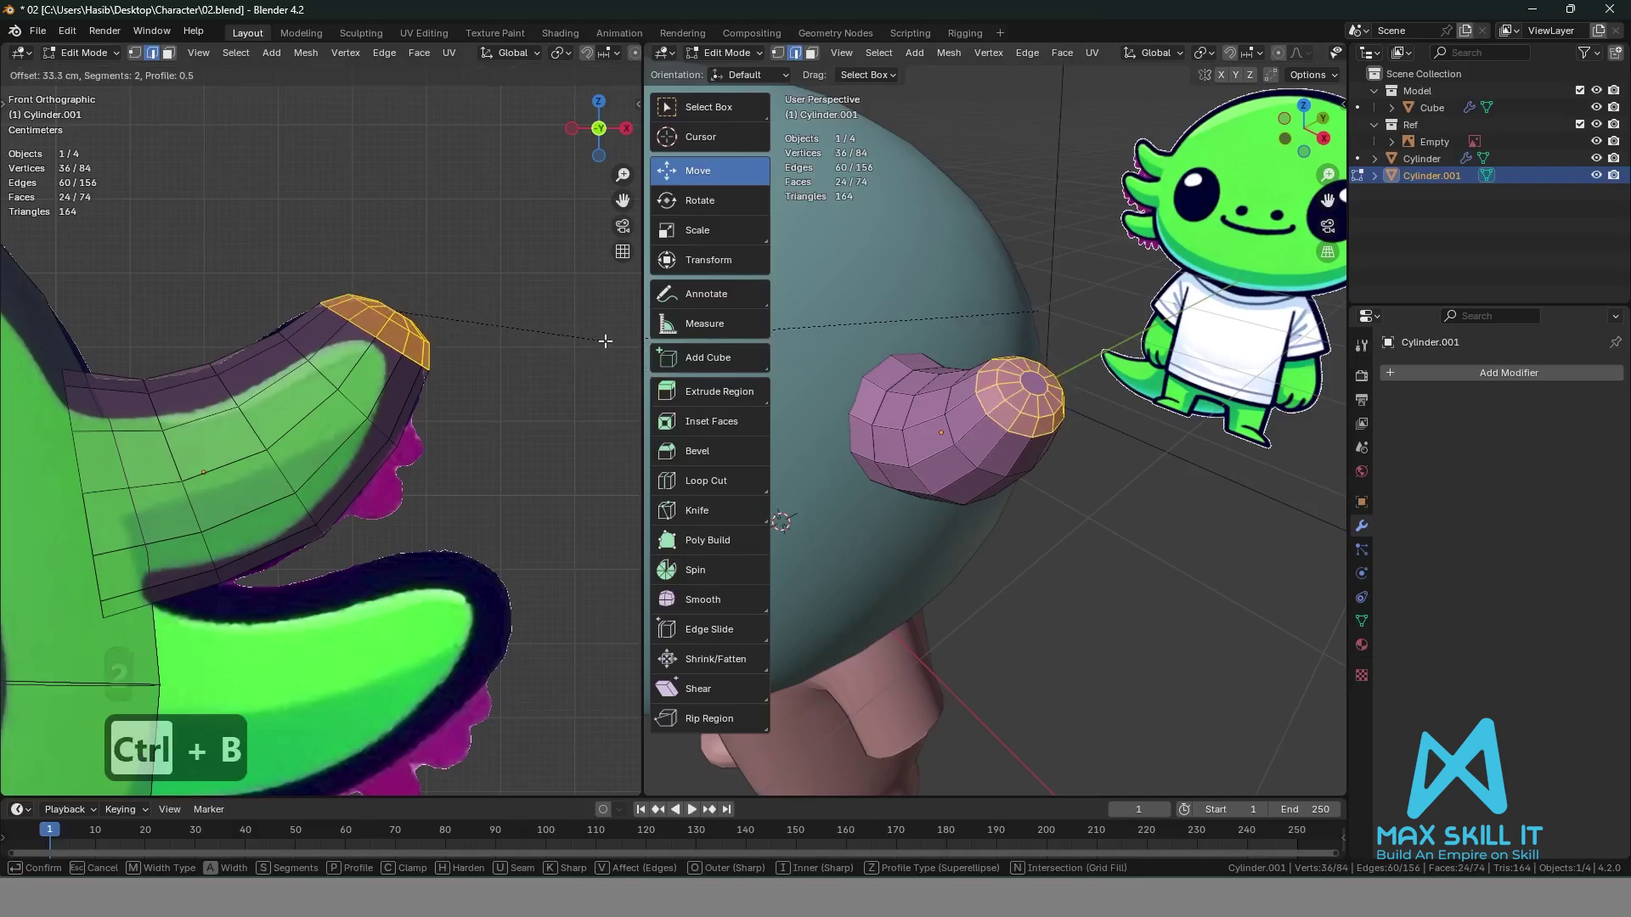
scroll(618, 316, up, 1)
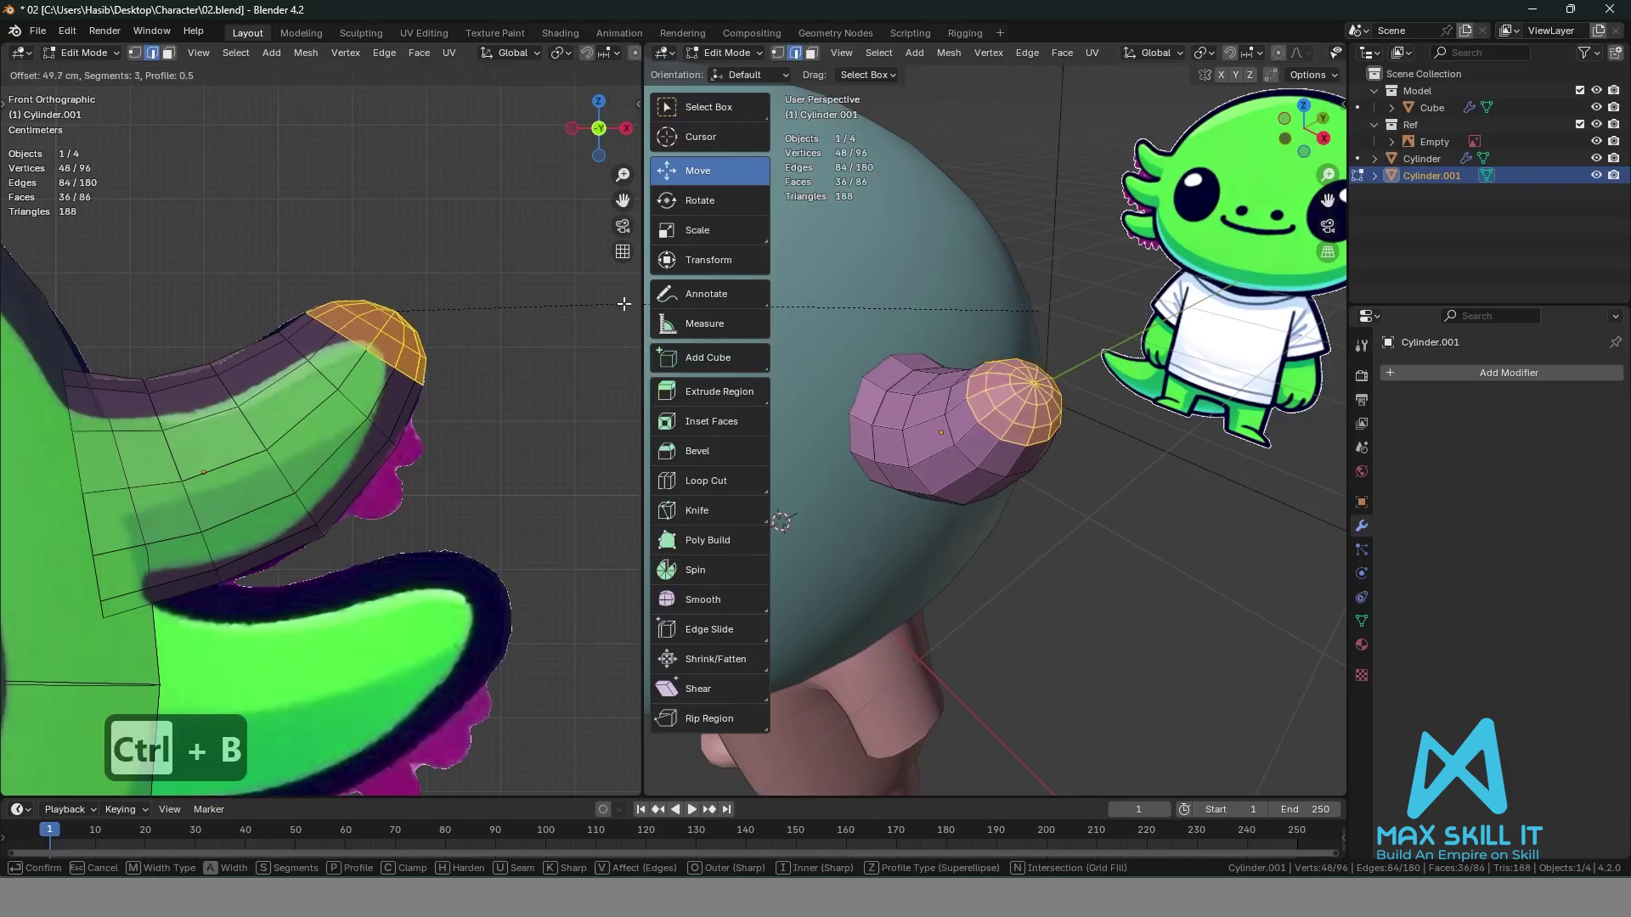
click(606, 331)
click(532, 423)
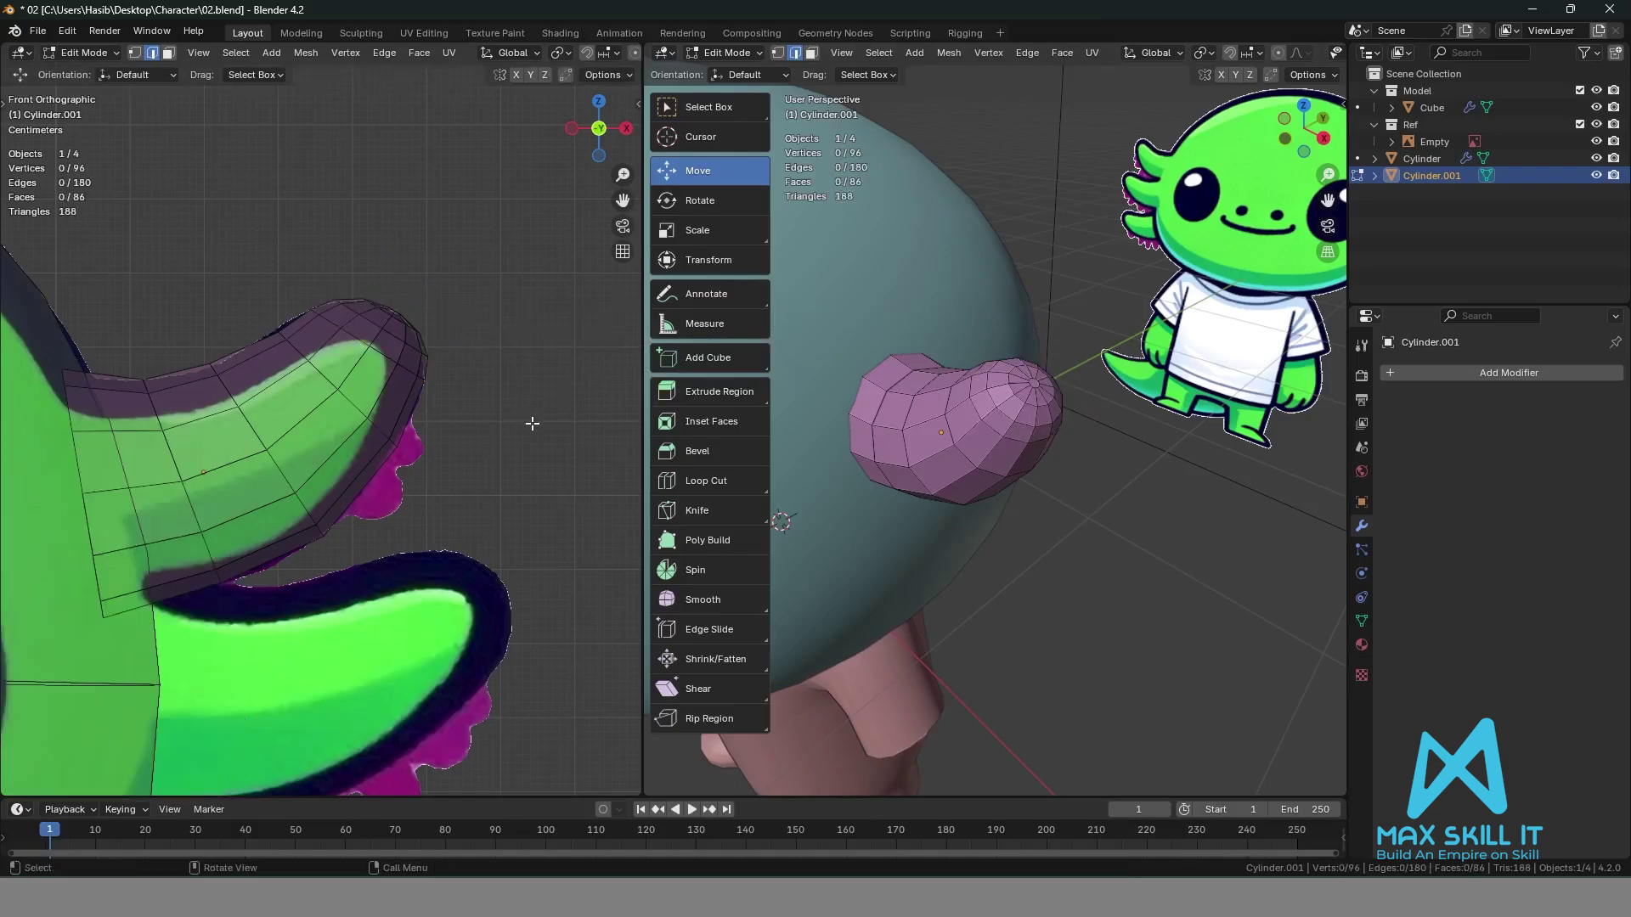
Return to Object Mode and duplicate the gill, placing the copy about 27.8 cm lower over the reference's middle gill.
scroll(527, 442, down, 4)
key(Tab)
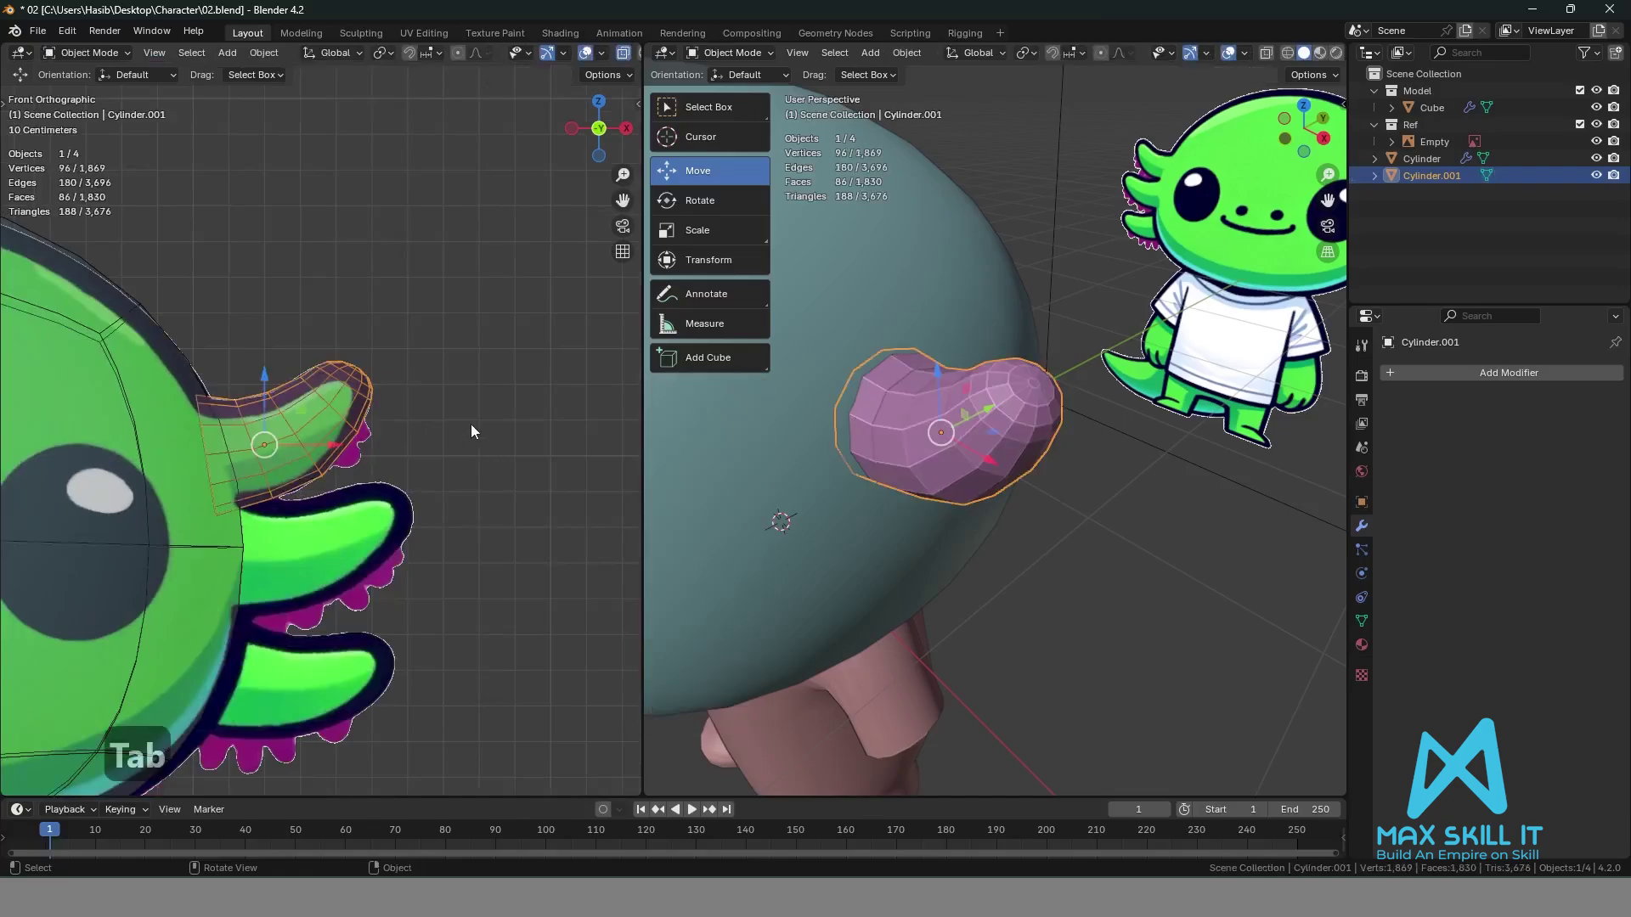
shift+middle_drag(507, 456, 519, 371)
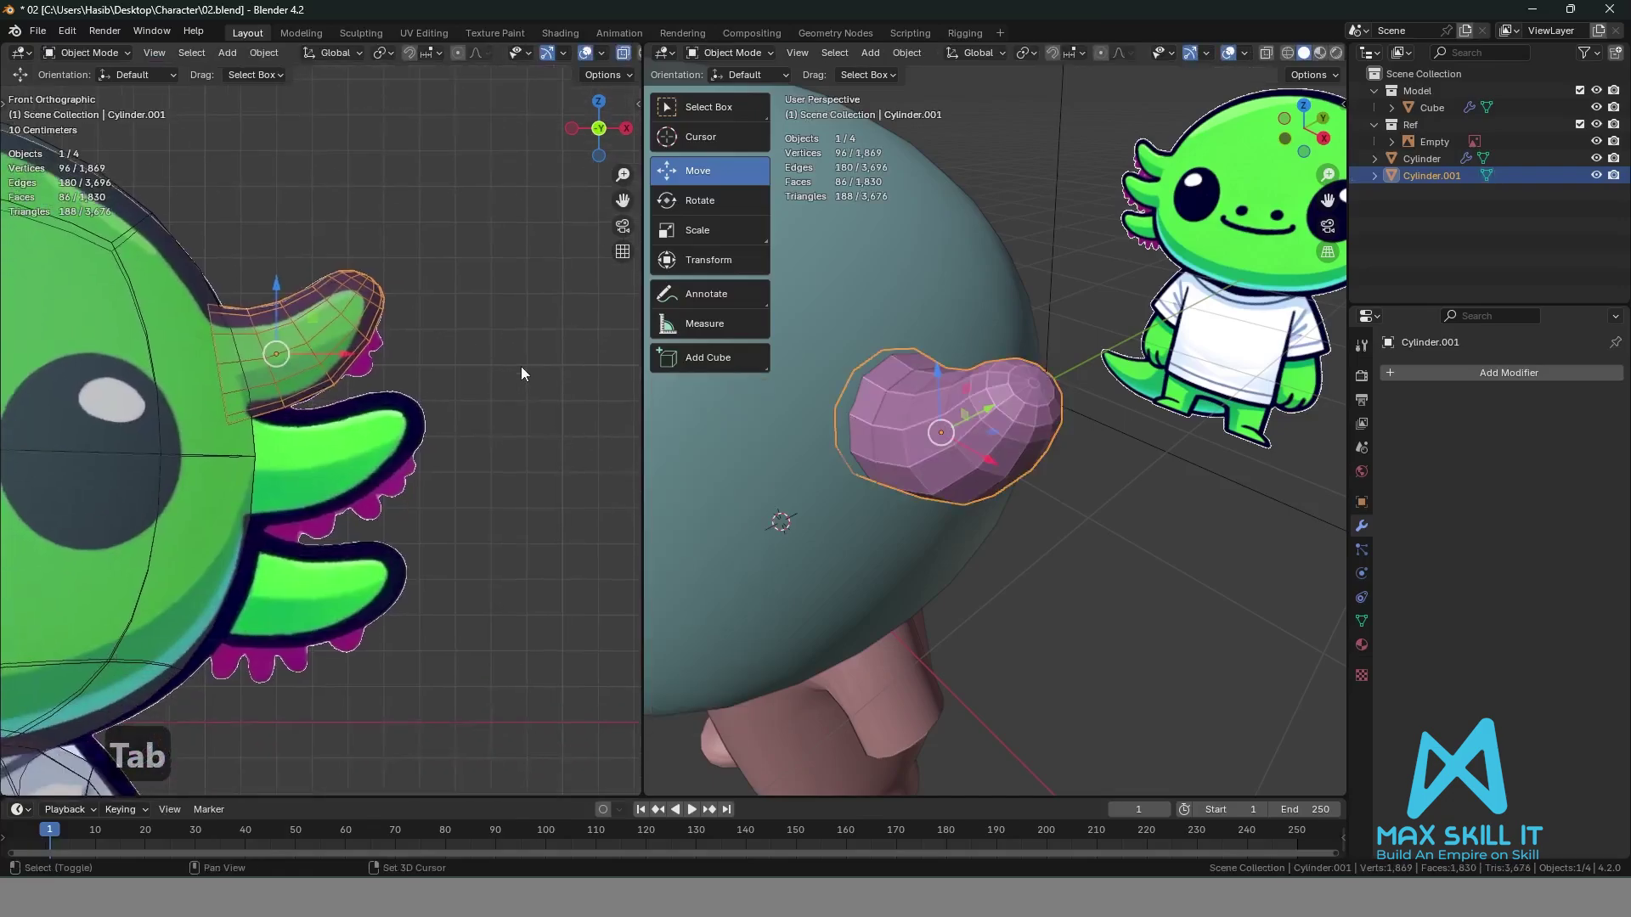
key(shift+d)
click(532, 466)
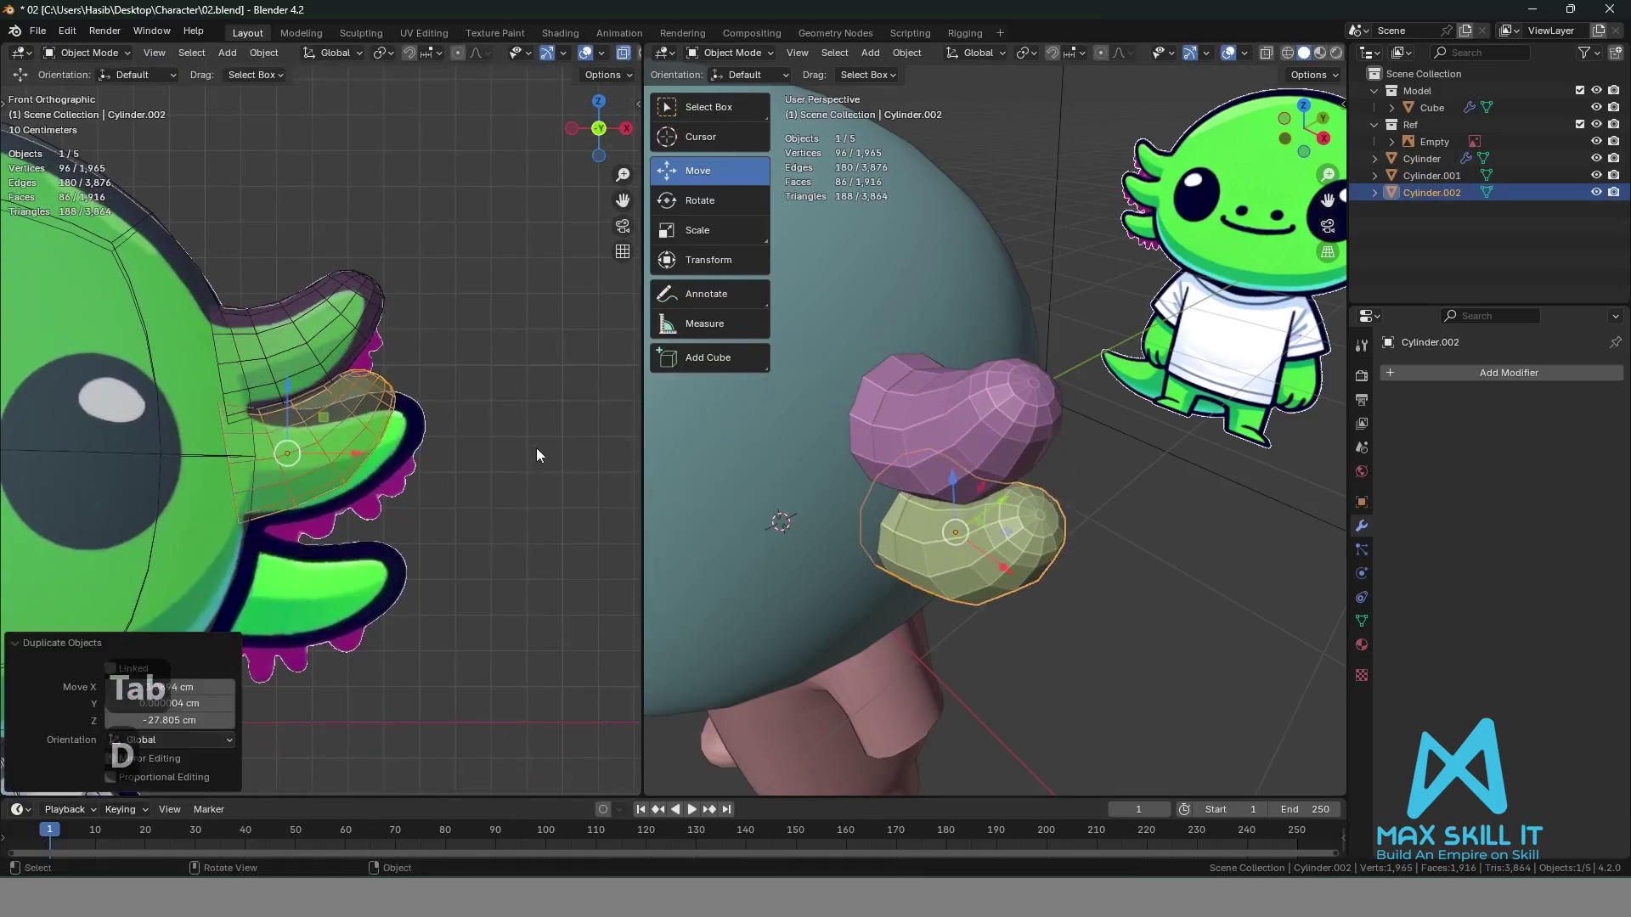
Rotate the duplicated gill 13.6° in the front view and move it about 6.18 cm in X and -0.95 cm in Z.
key(r)
click(555, 497)
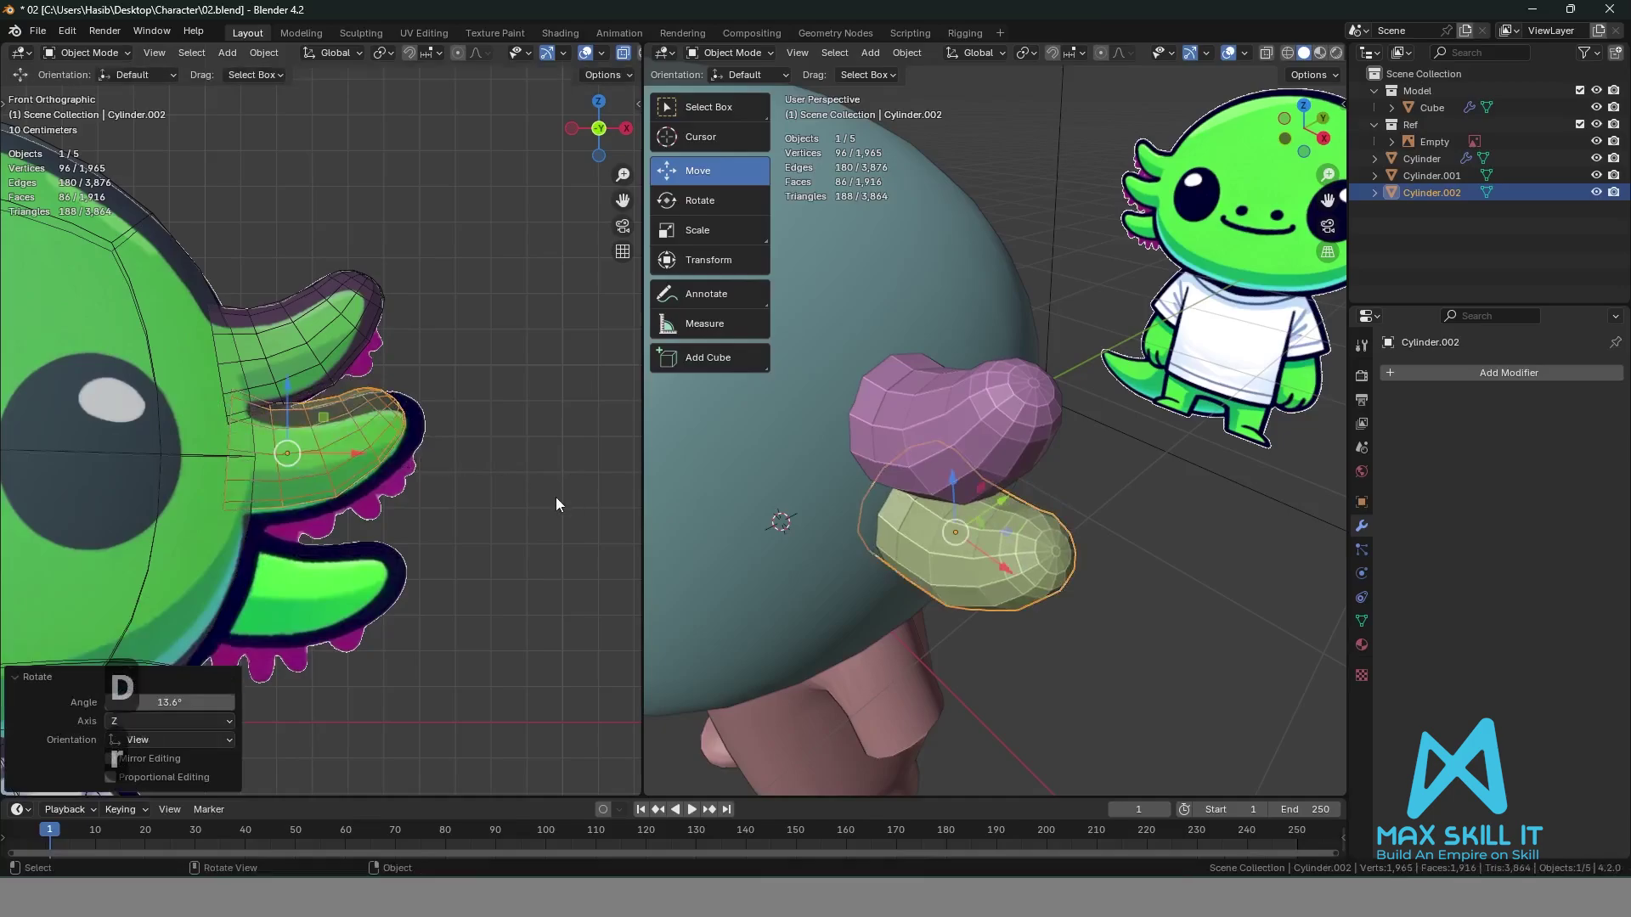
key(g)
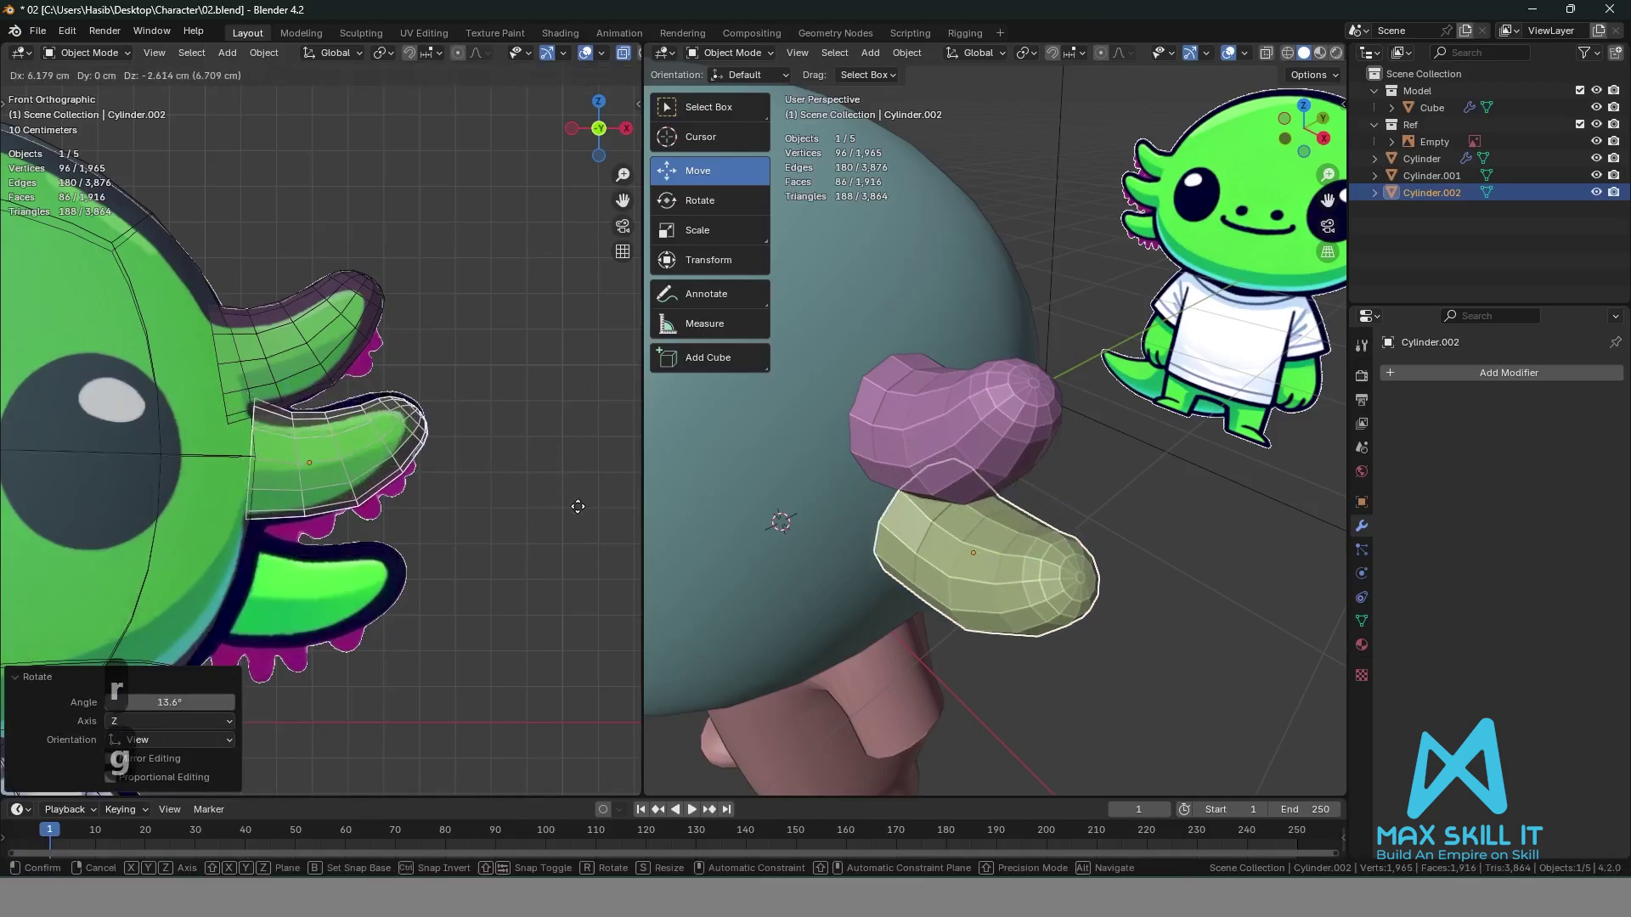
click(531, 515)
scroll(532, 514, up, 2)
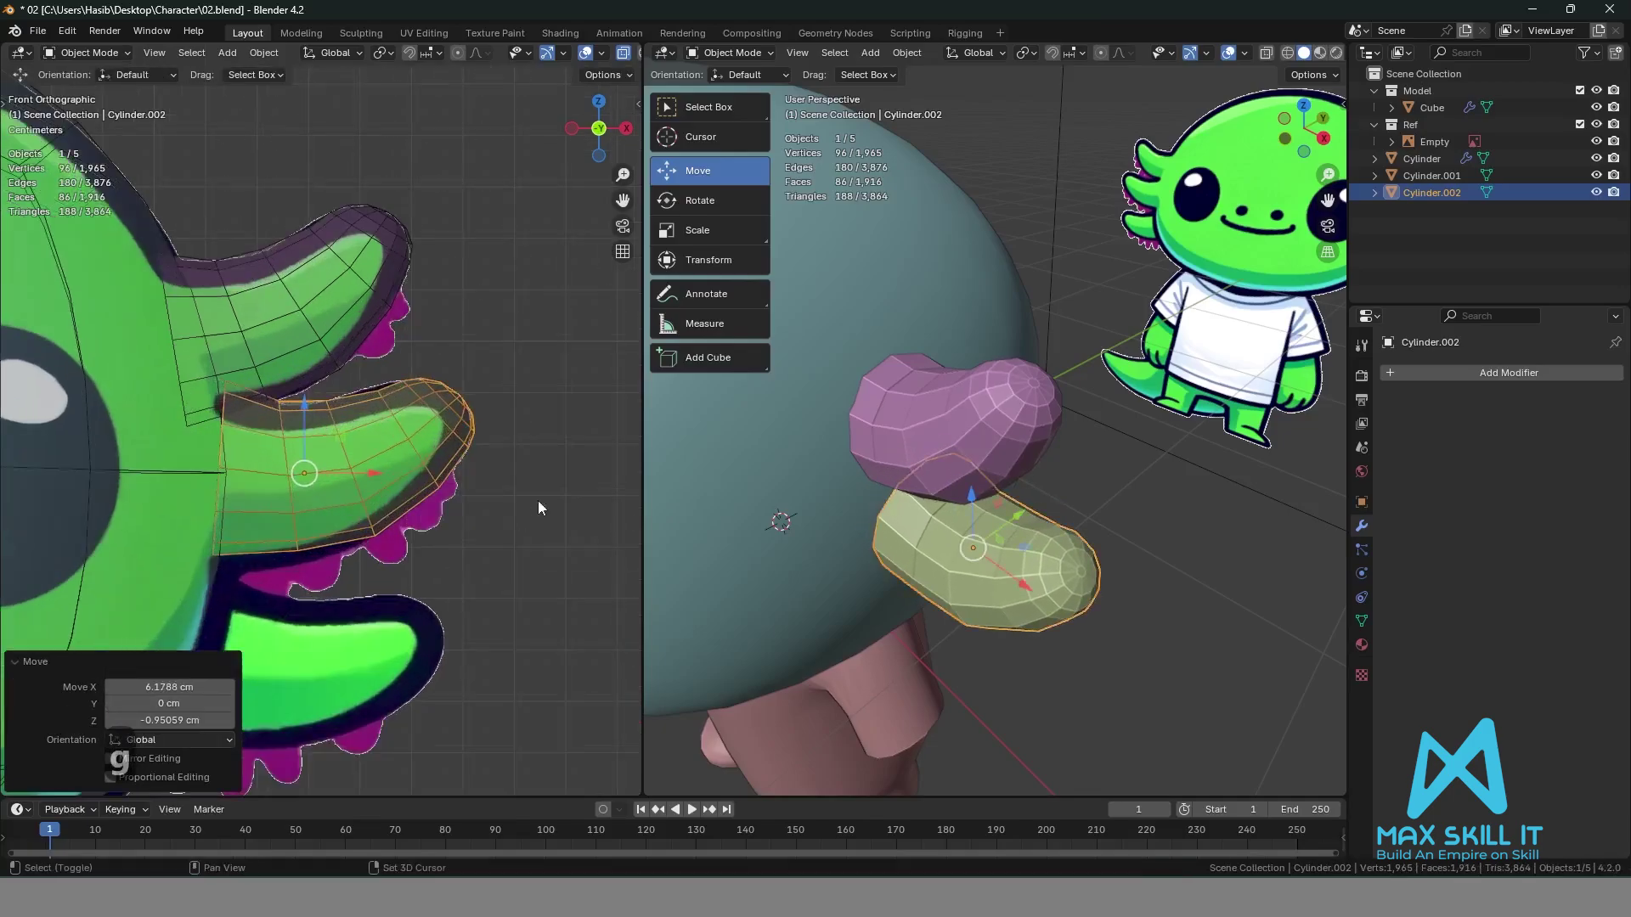
Select all vertices of the duplicated gill's base end in Edit Mode.
shift+middle_drag(538, 508, 592, 474)
key(Tab)
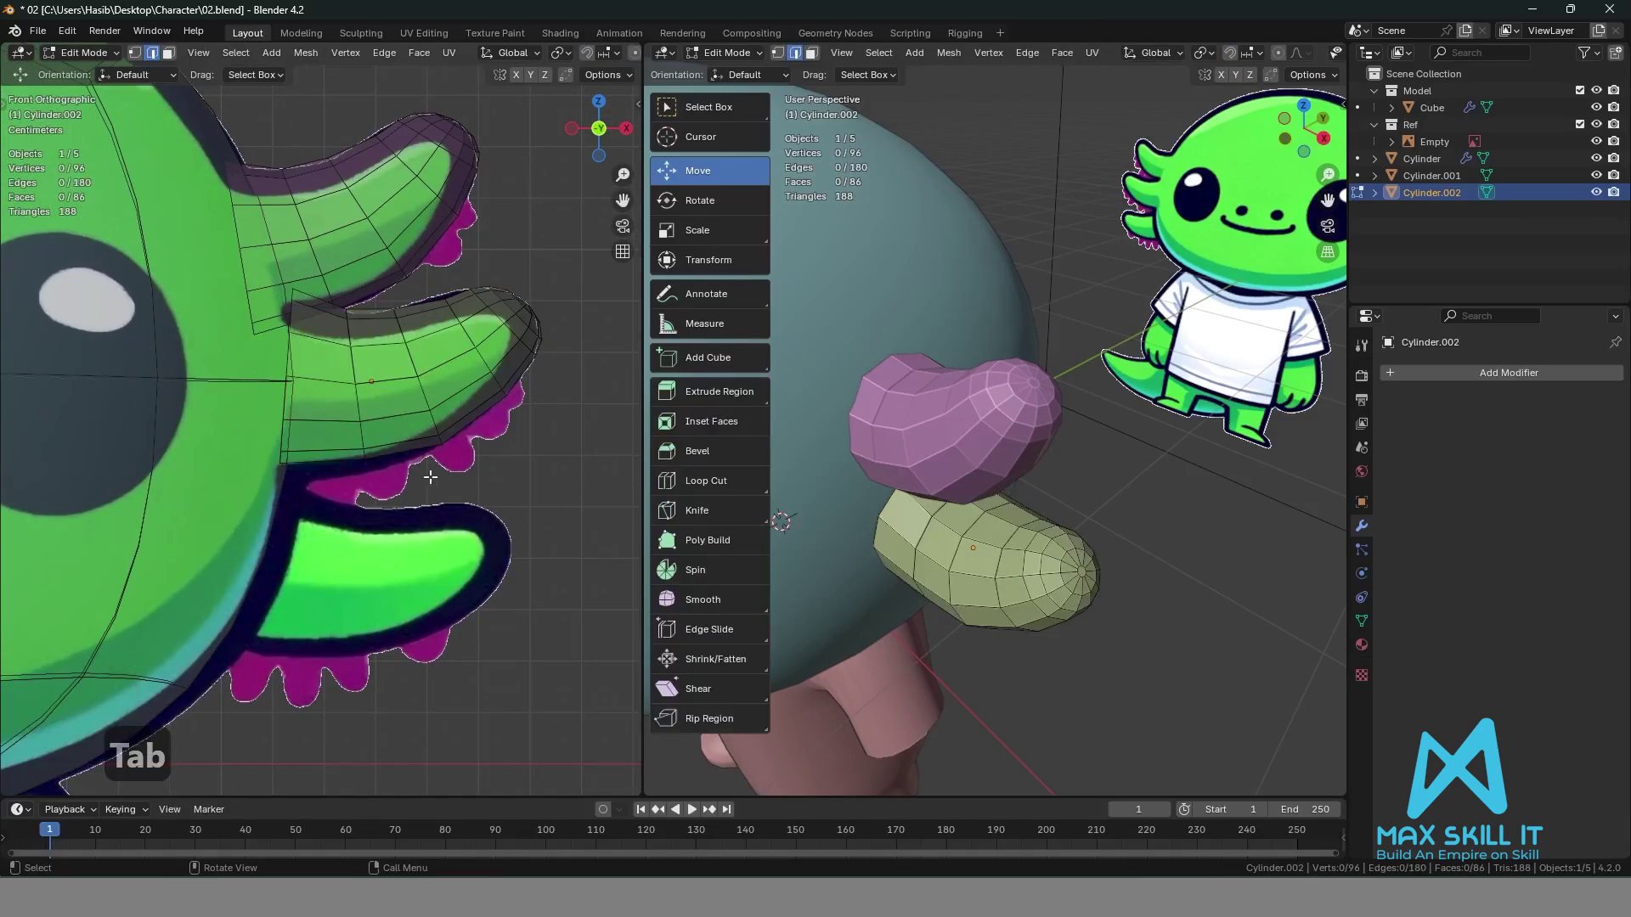
key(1)
drag(259, 289, 315, 565)
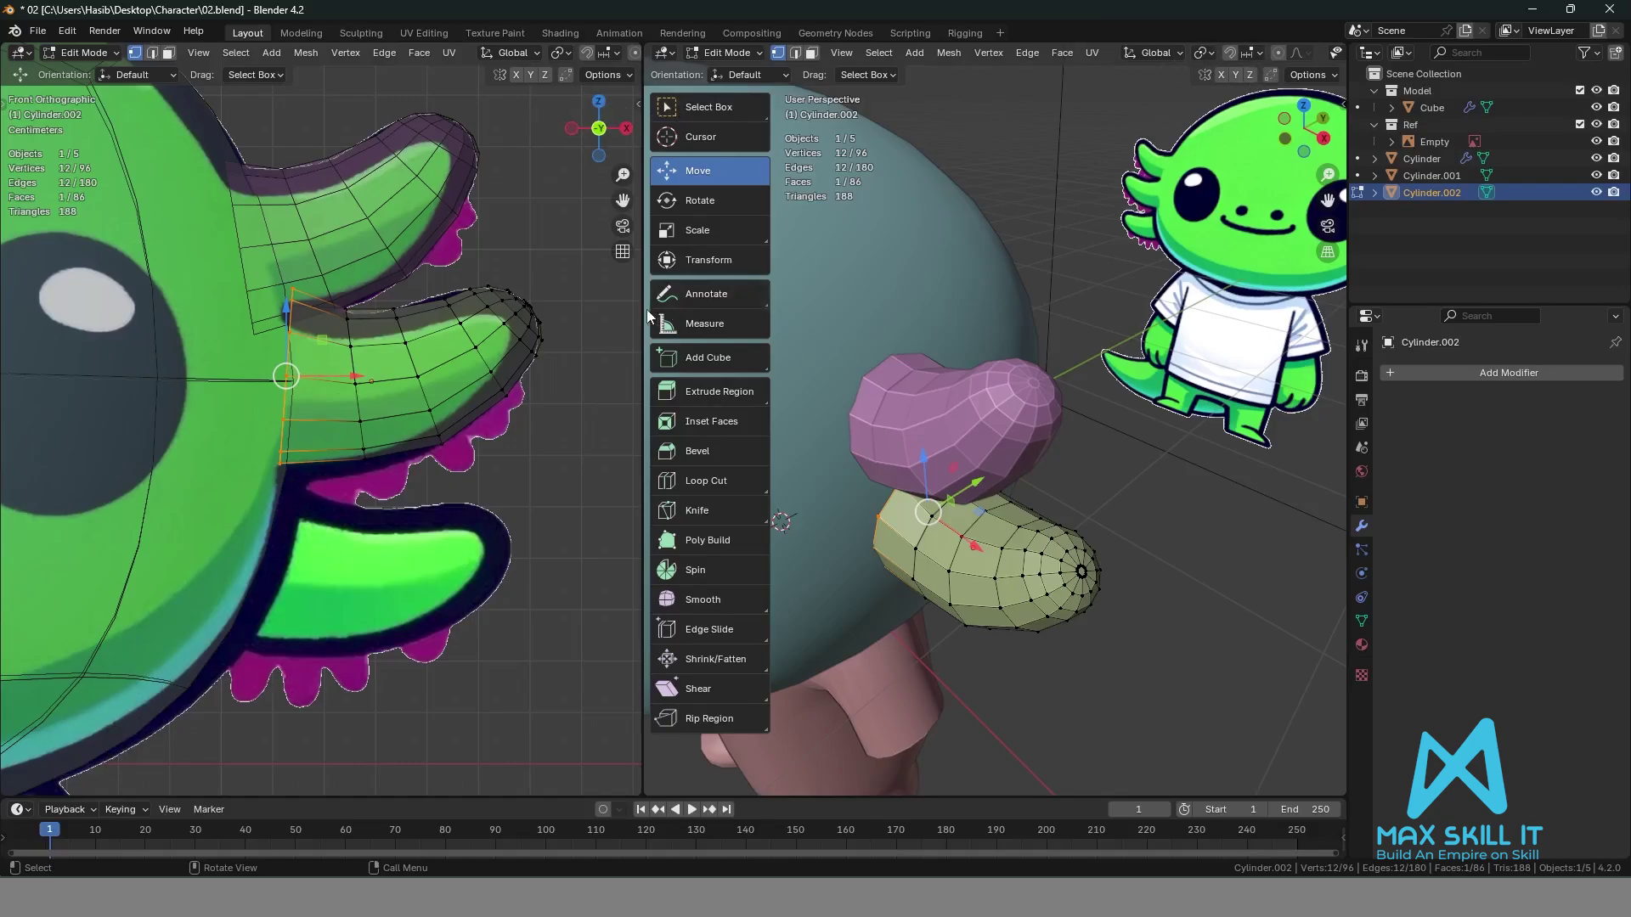
Make room in the perspective viewport by hiding its toolbar and widening it, and enable proportional editing with Smooth falloff.
key(t)
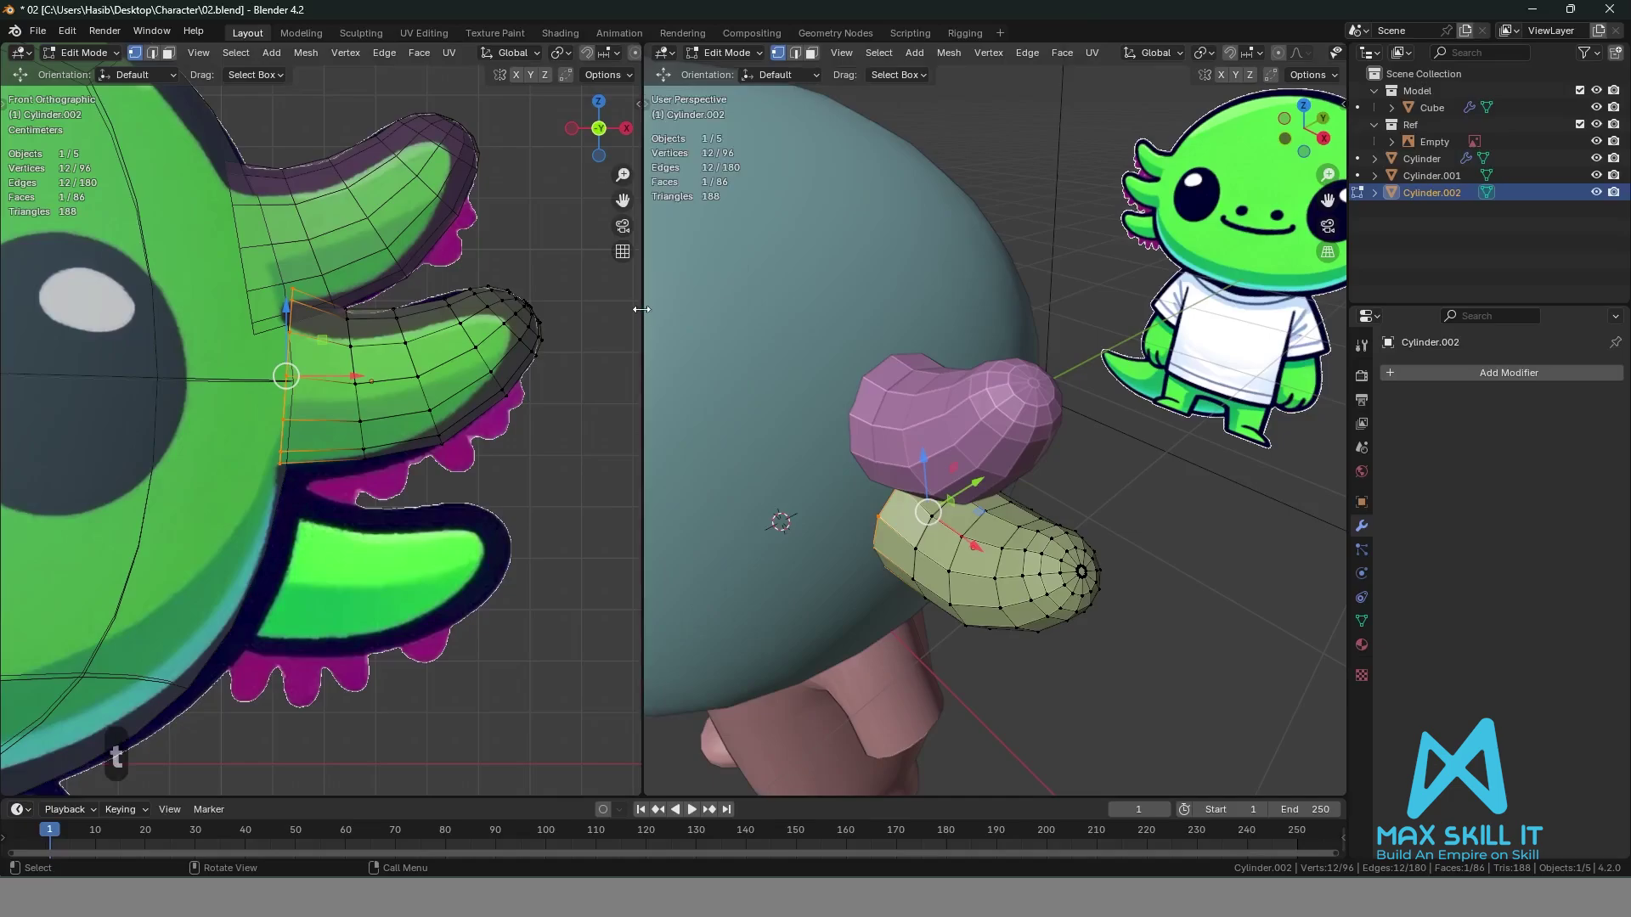
drag(641, 309, 539, 310)
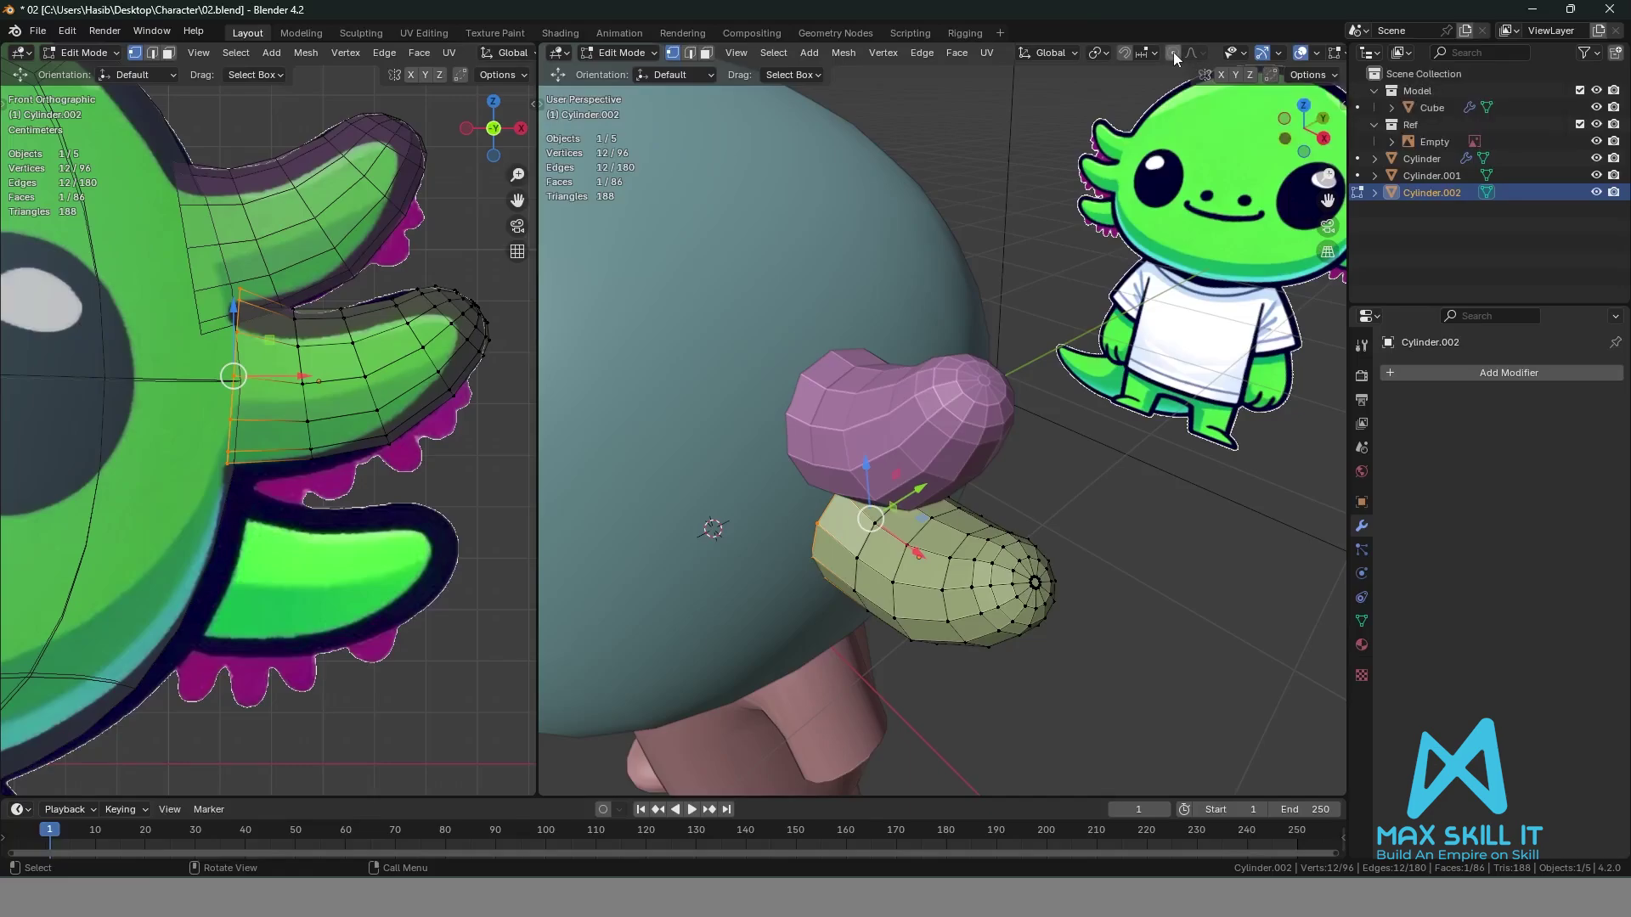
click(1200, 52)
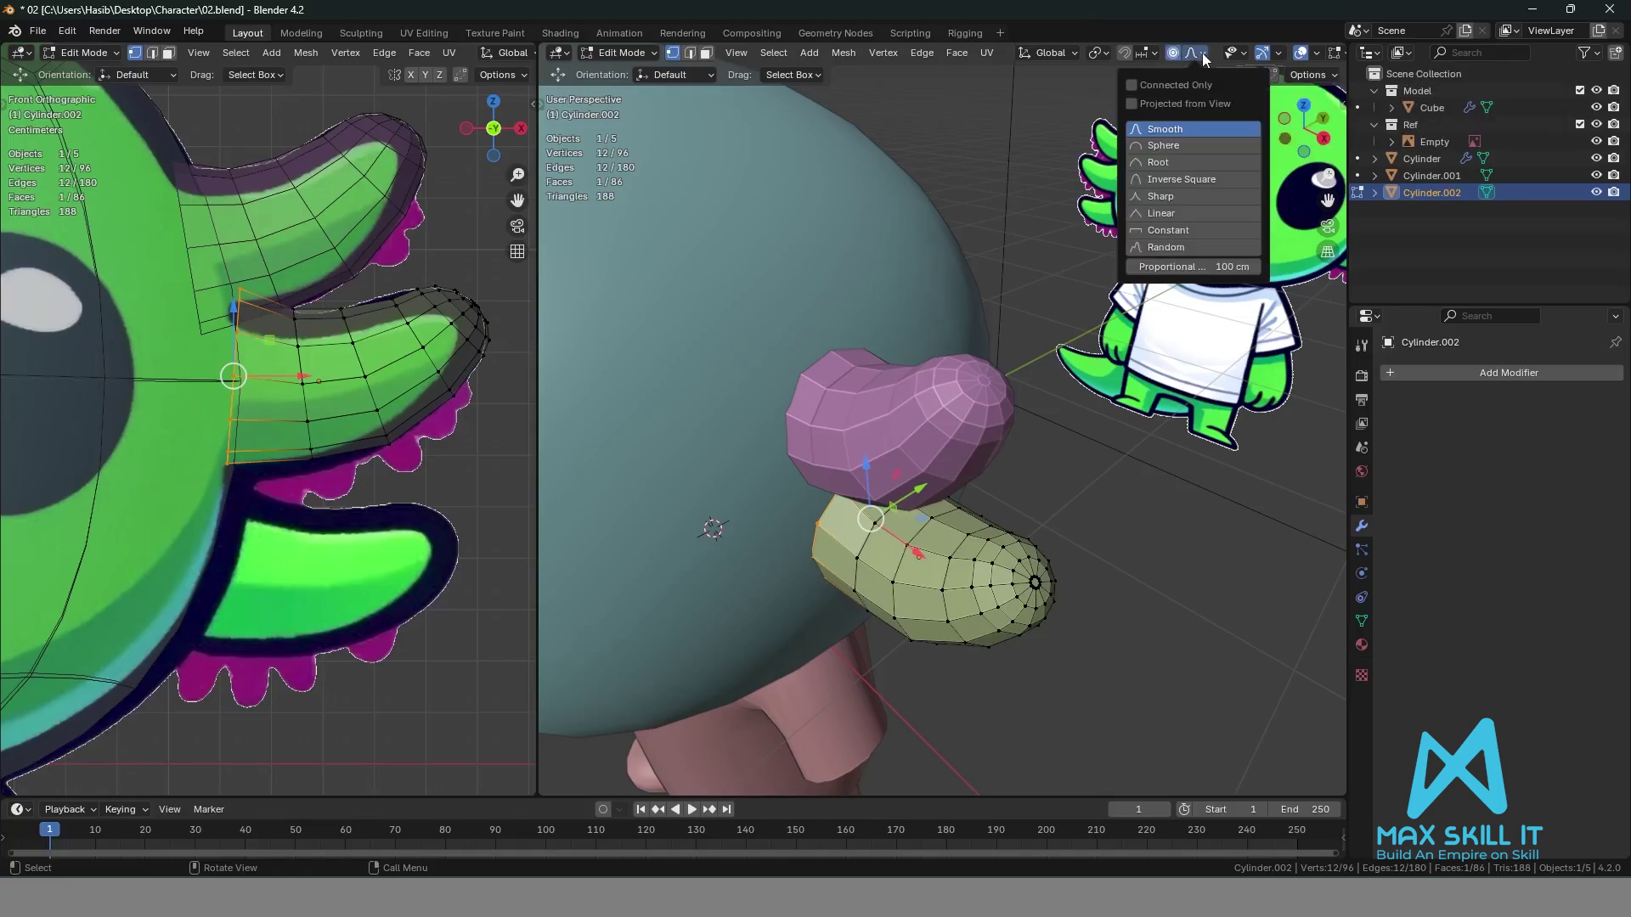
click(1170, 129)
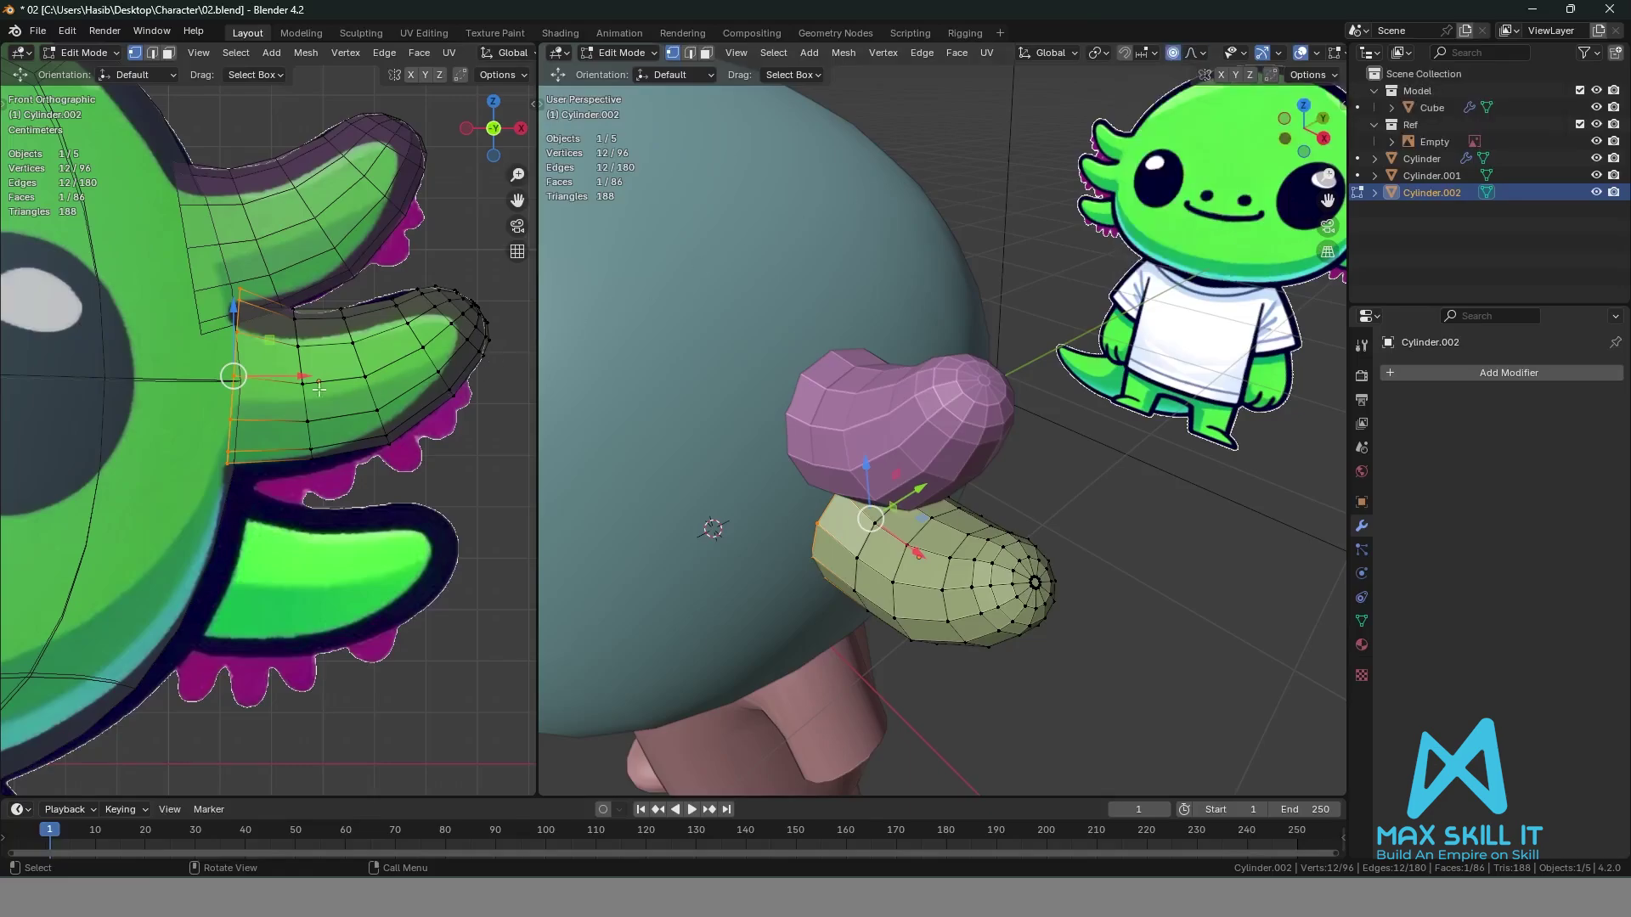
Move the middle gill's base vertices about 0.17 cm in X and -1.65 cm in Z with a proportional size of about 0.29.
key(g)
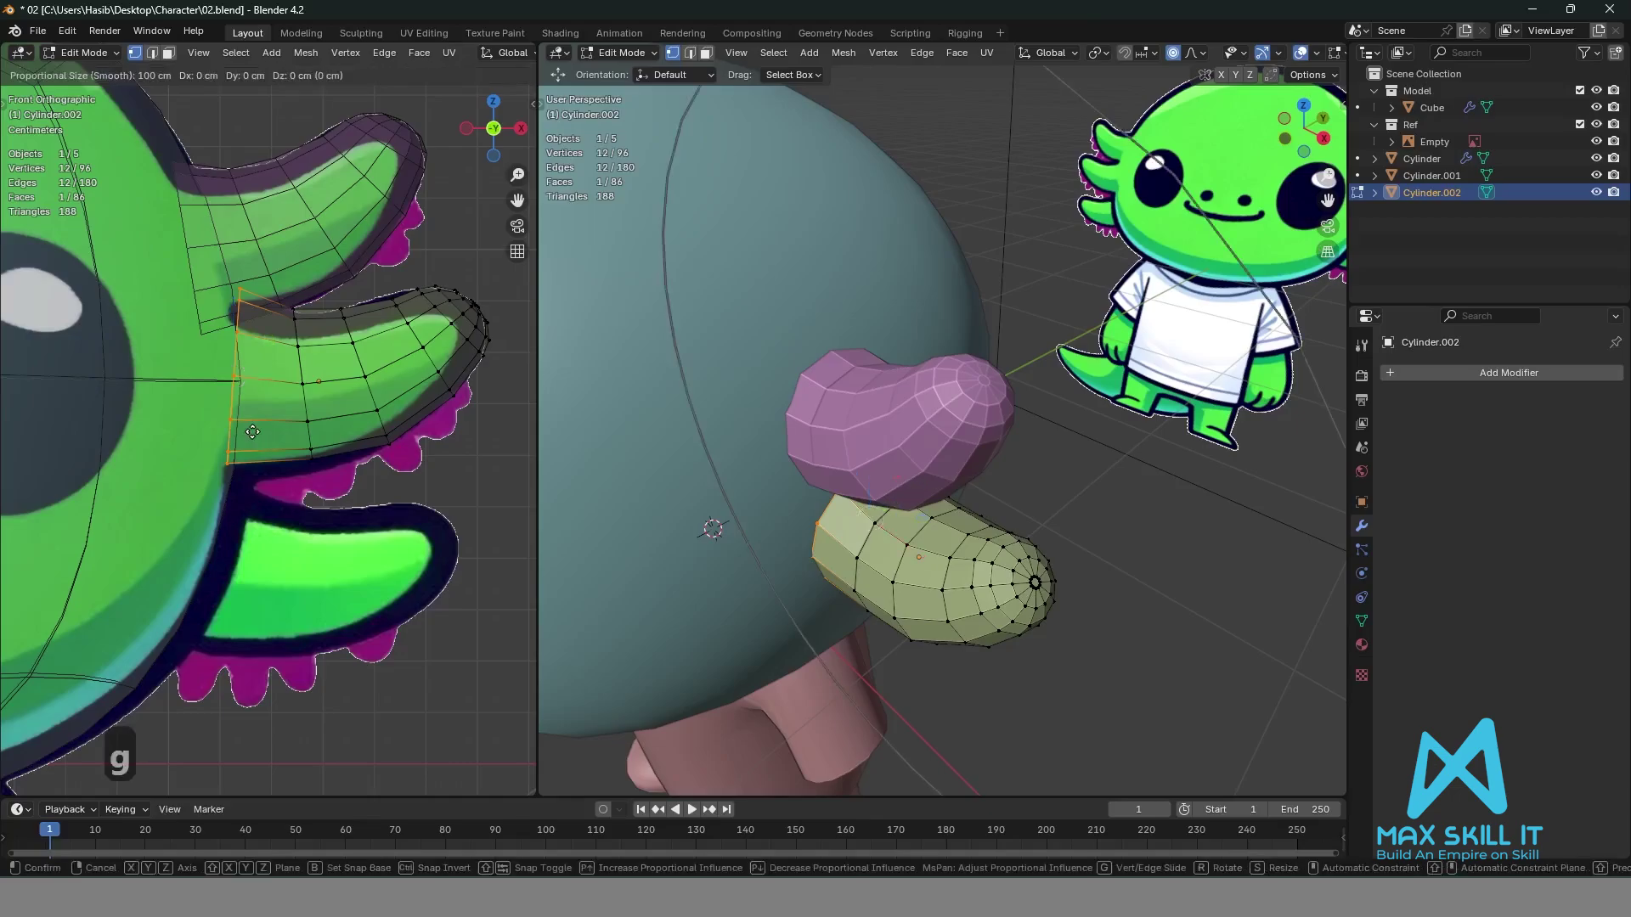
scroll(245, 447, down, 3)
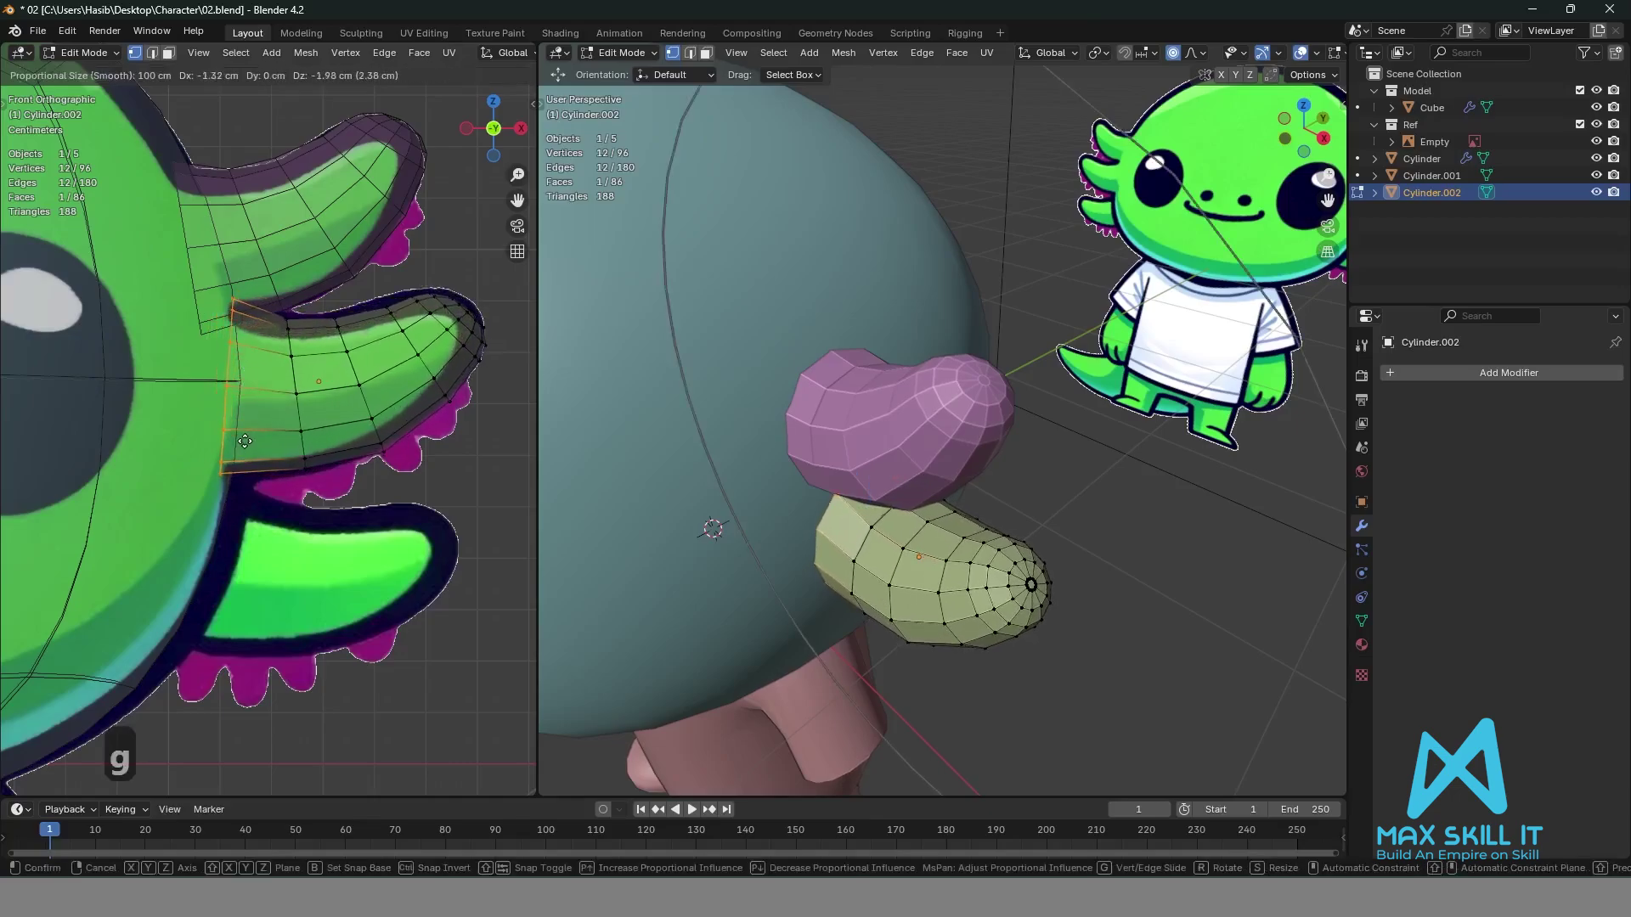
scroll(247, 436, up, 13)
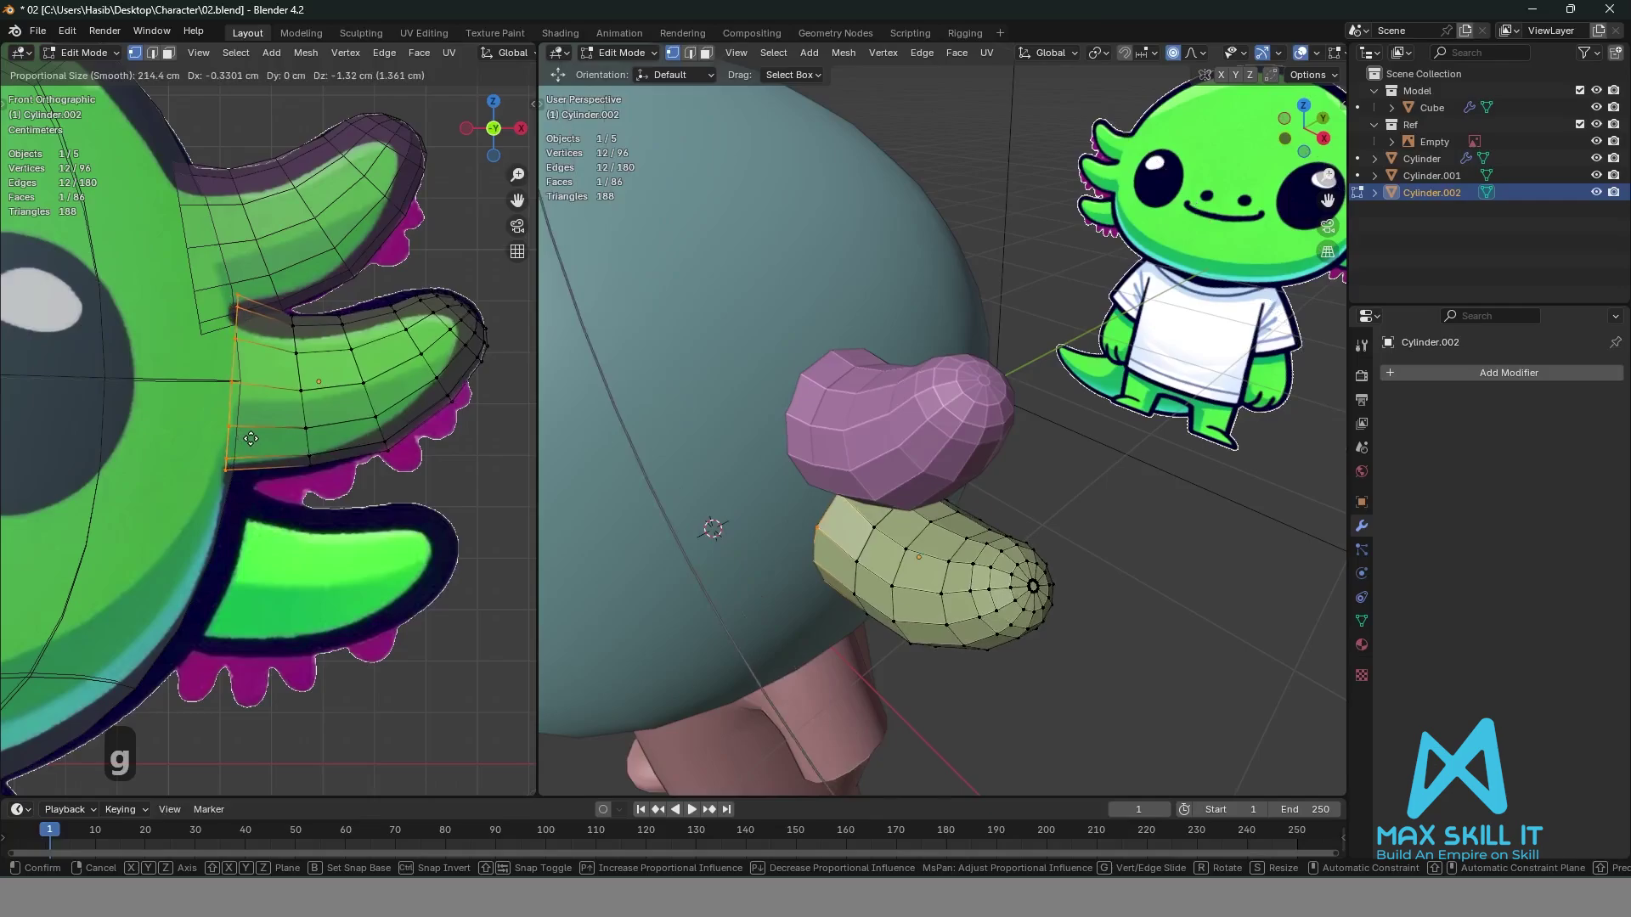
scroll(253, 440, up, 6)
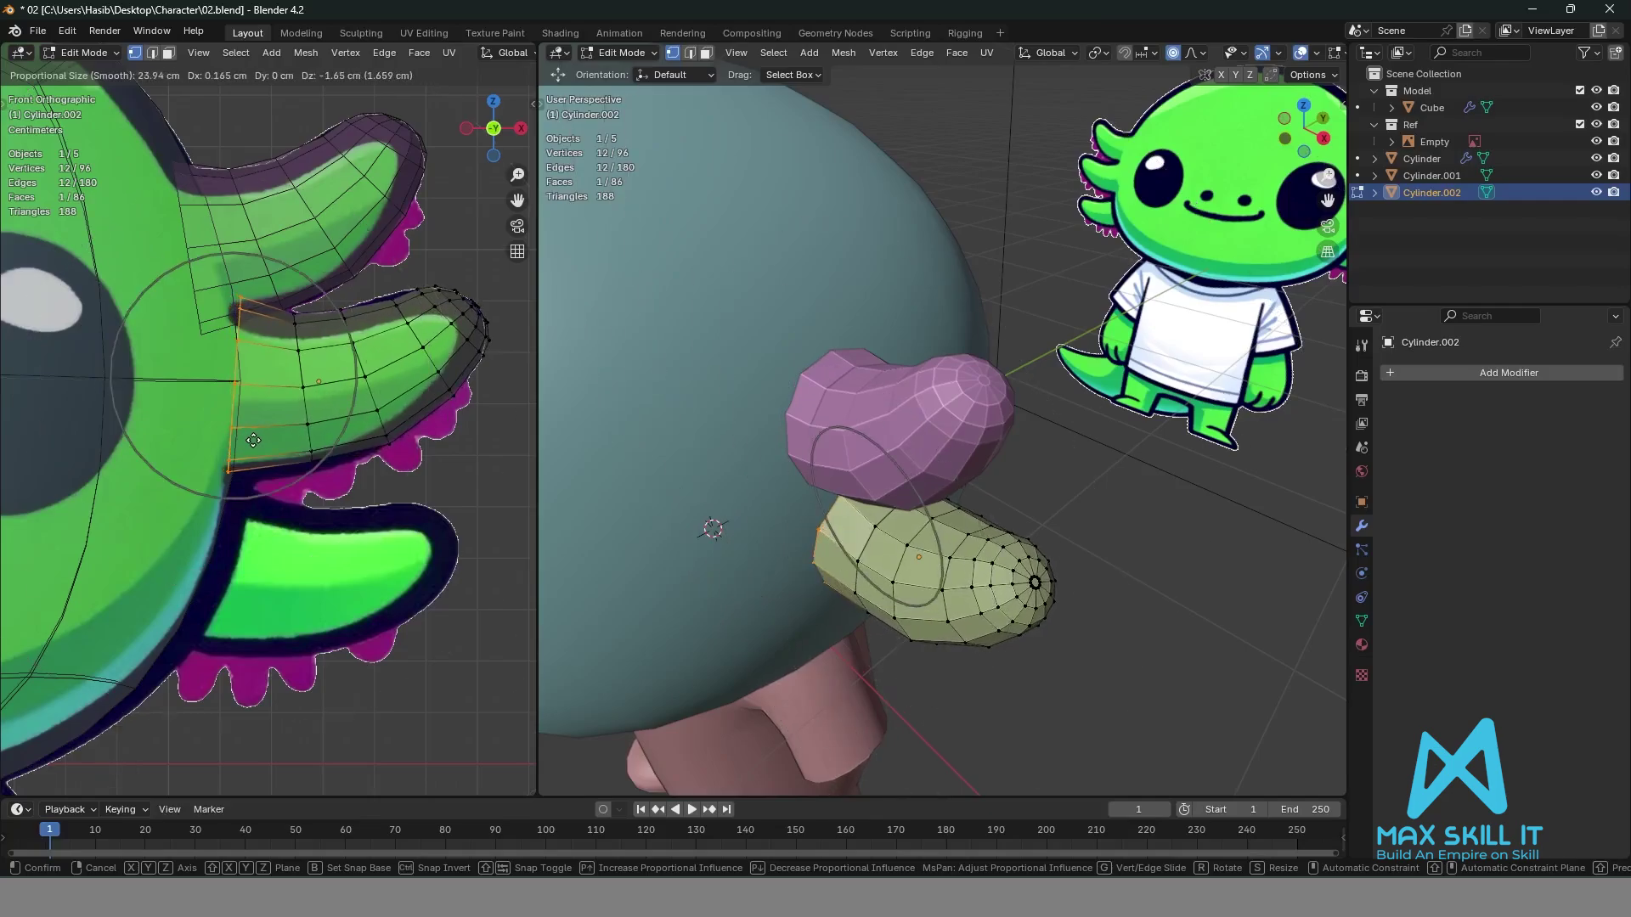
scroll(253, 439, down, 3)
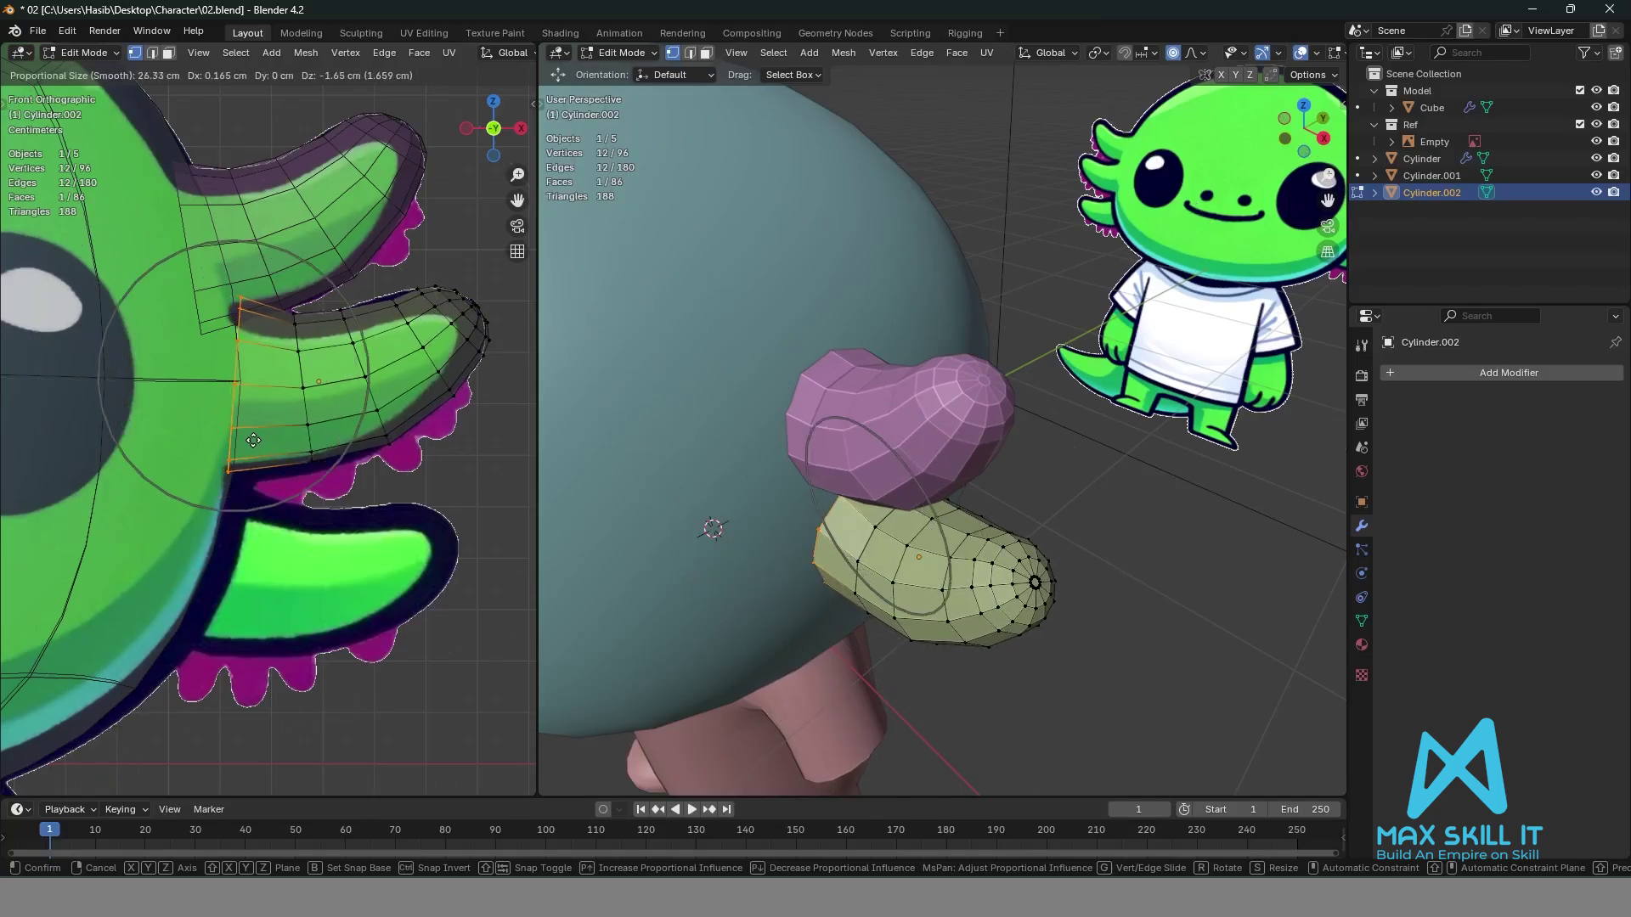
click(253, 440)
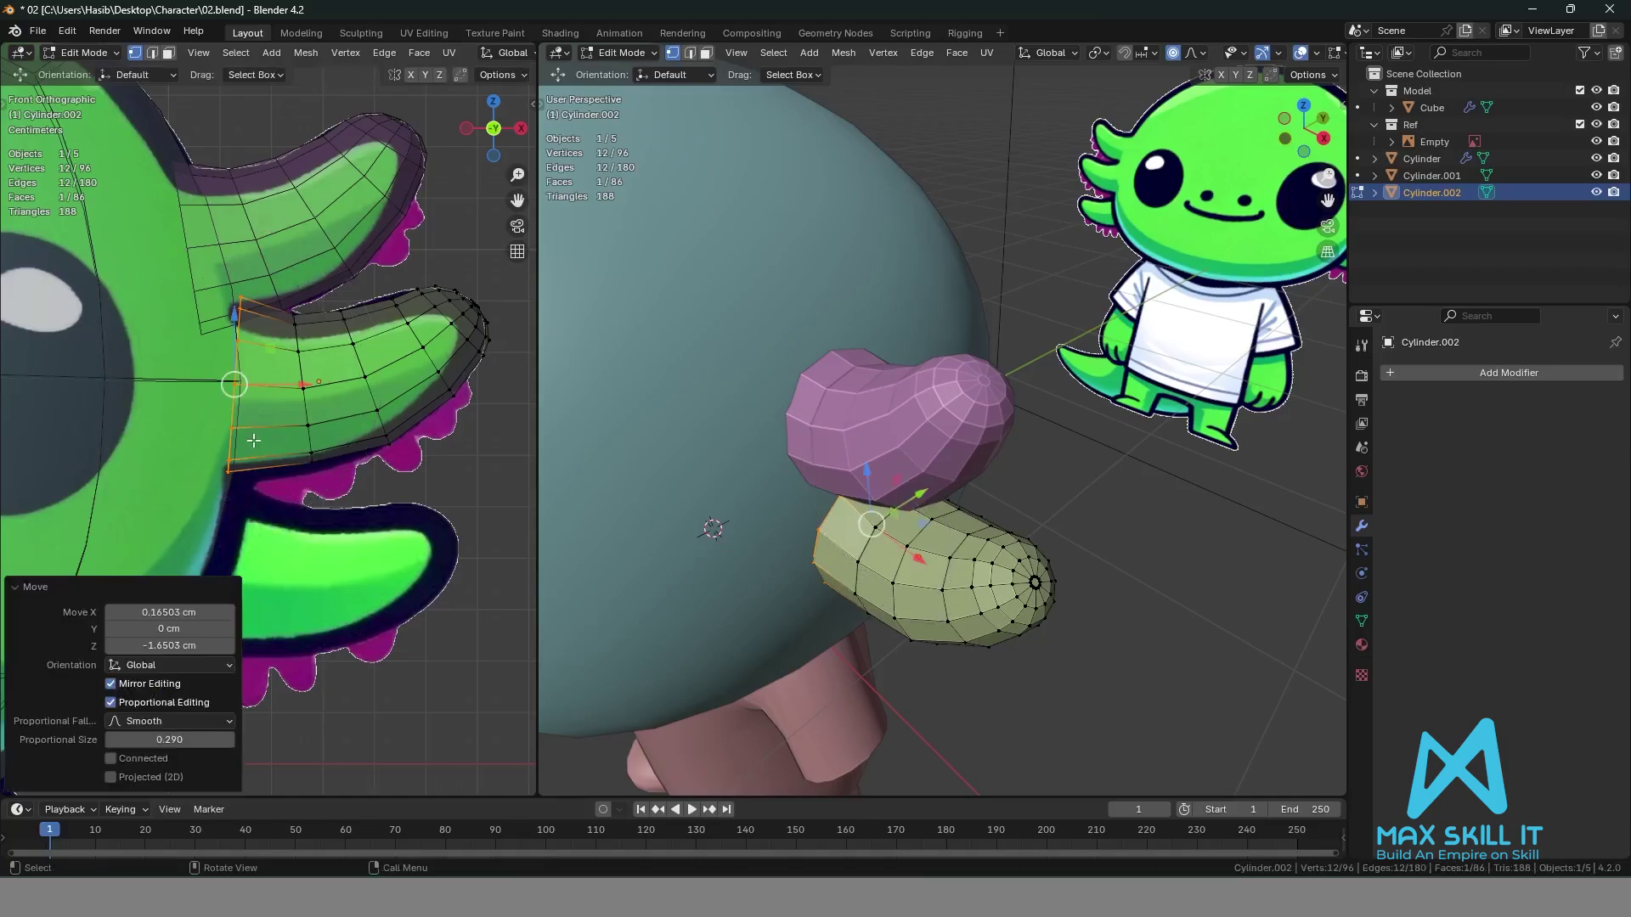
Move the middle gill's base vertices about -3.63 cm in X and -1.16 cm in Z, and scale them by about 1.22 with proportional size about 0.32.
key(g)
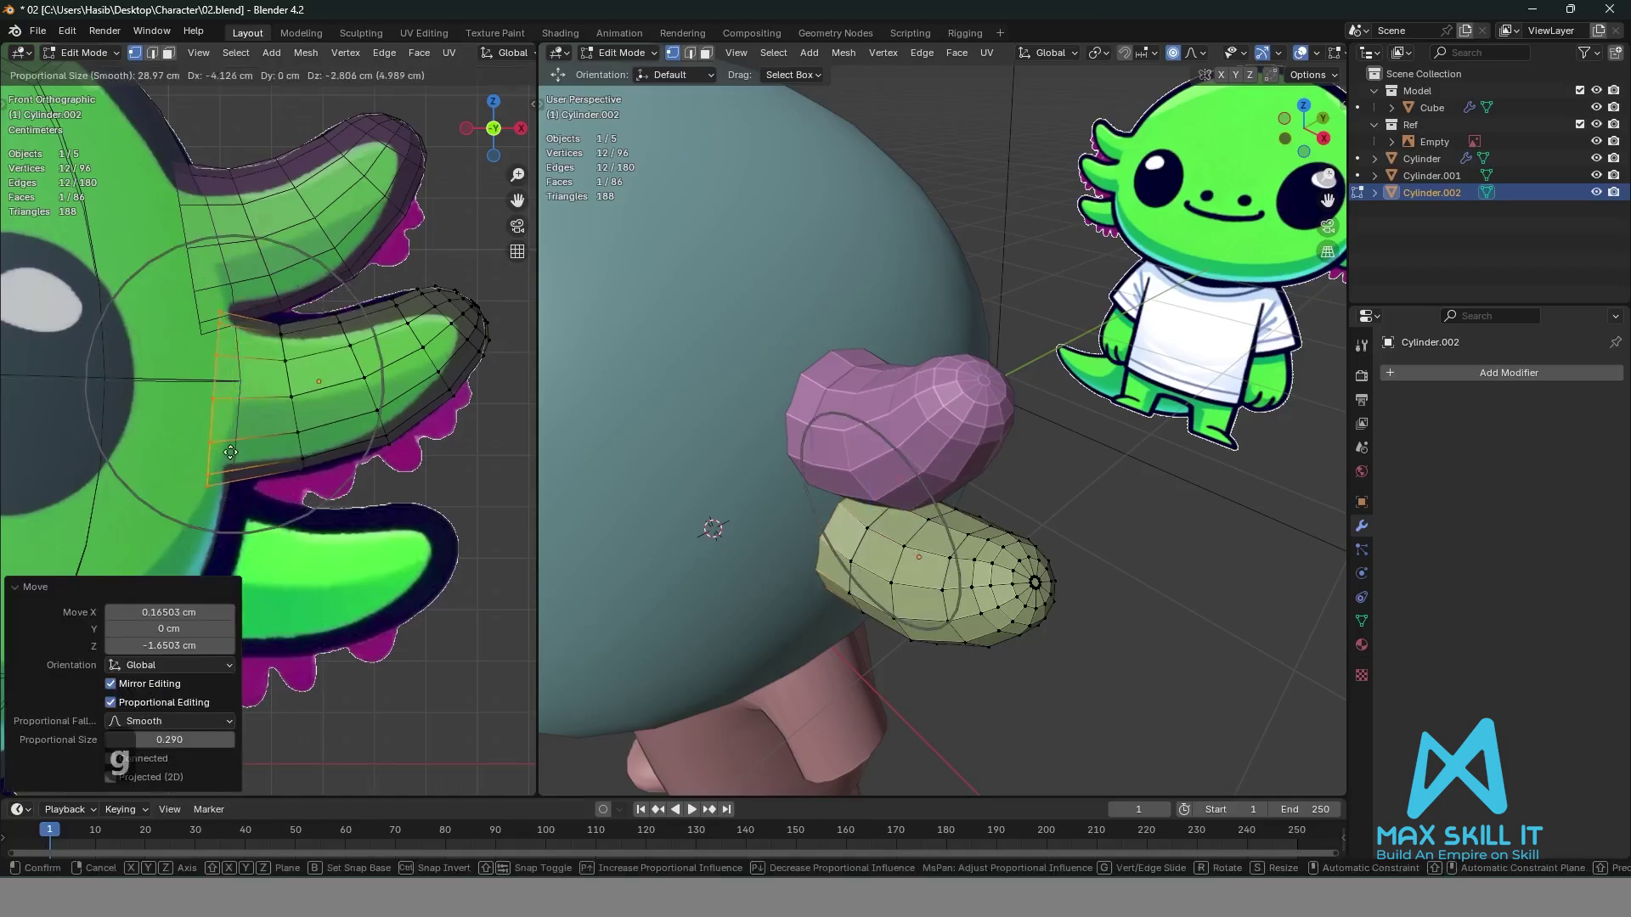
click(235, 447)
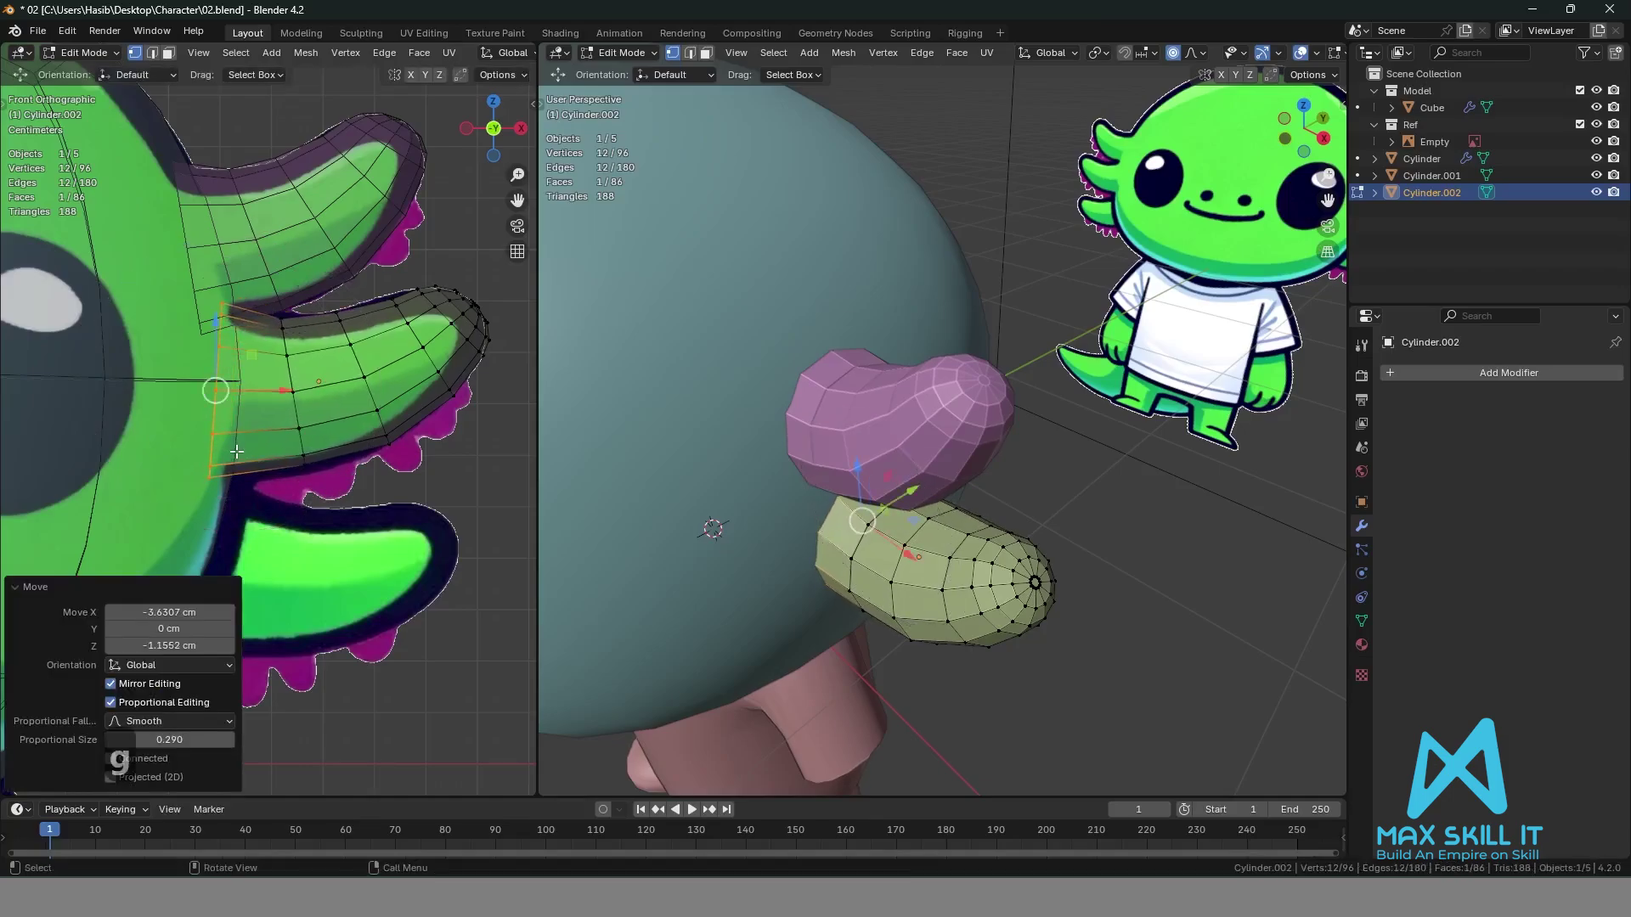
key(s)
scroll(236, 452, down, 3)
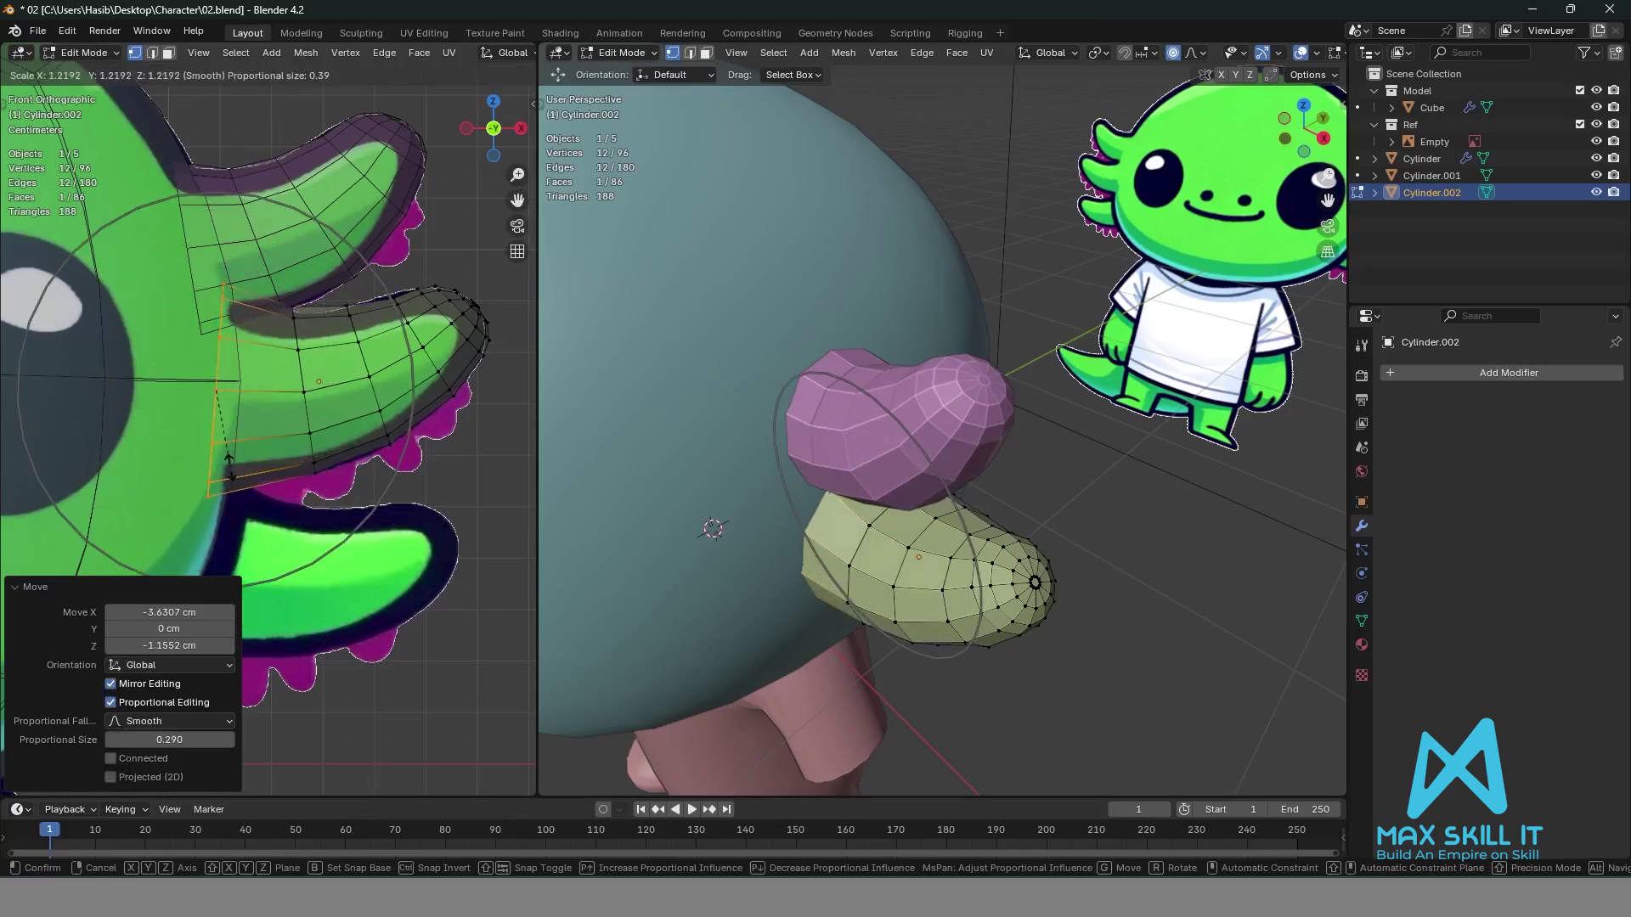
click(230, 467)
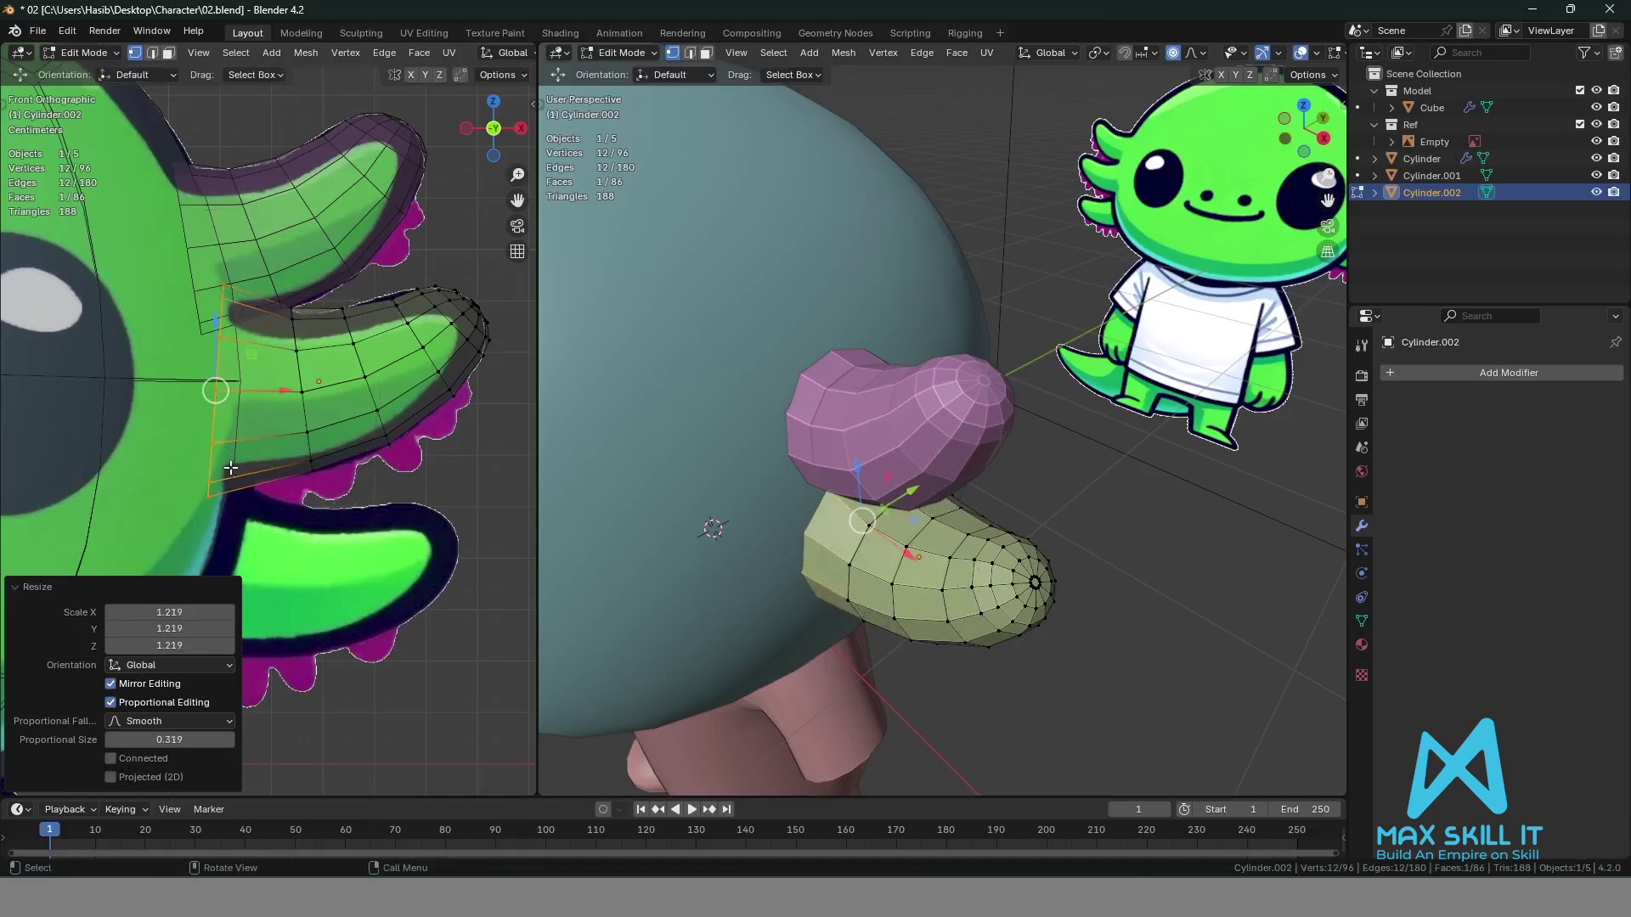
click(454, 480)
shift+middle_drag(453, 483, 359, 530)
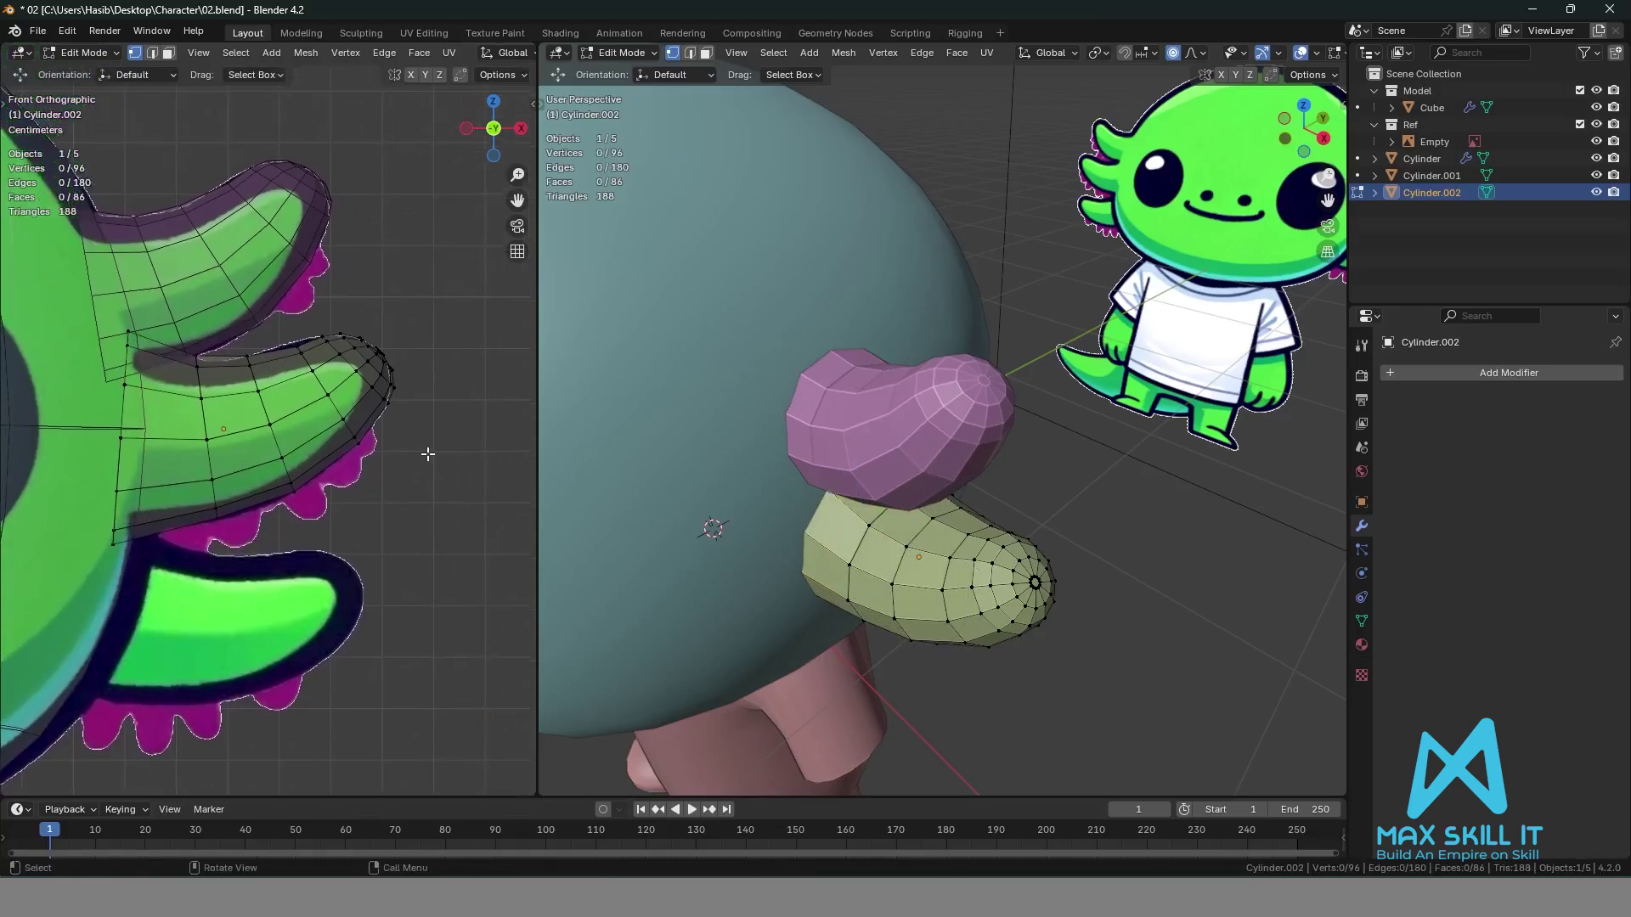
key(b)
drag(425, 450, 287, 290)
scroll(288, 290, up, 2)
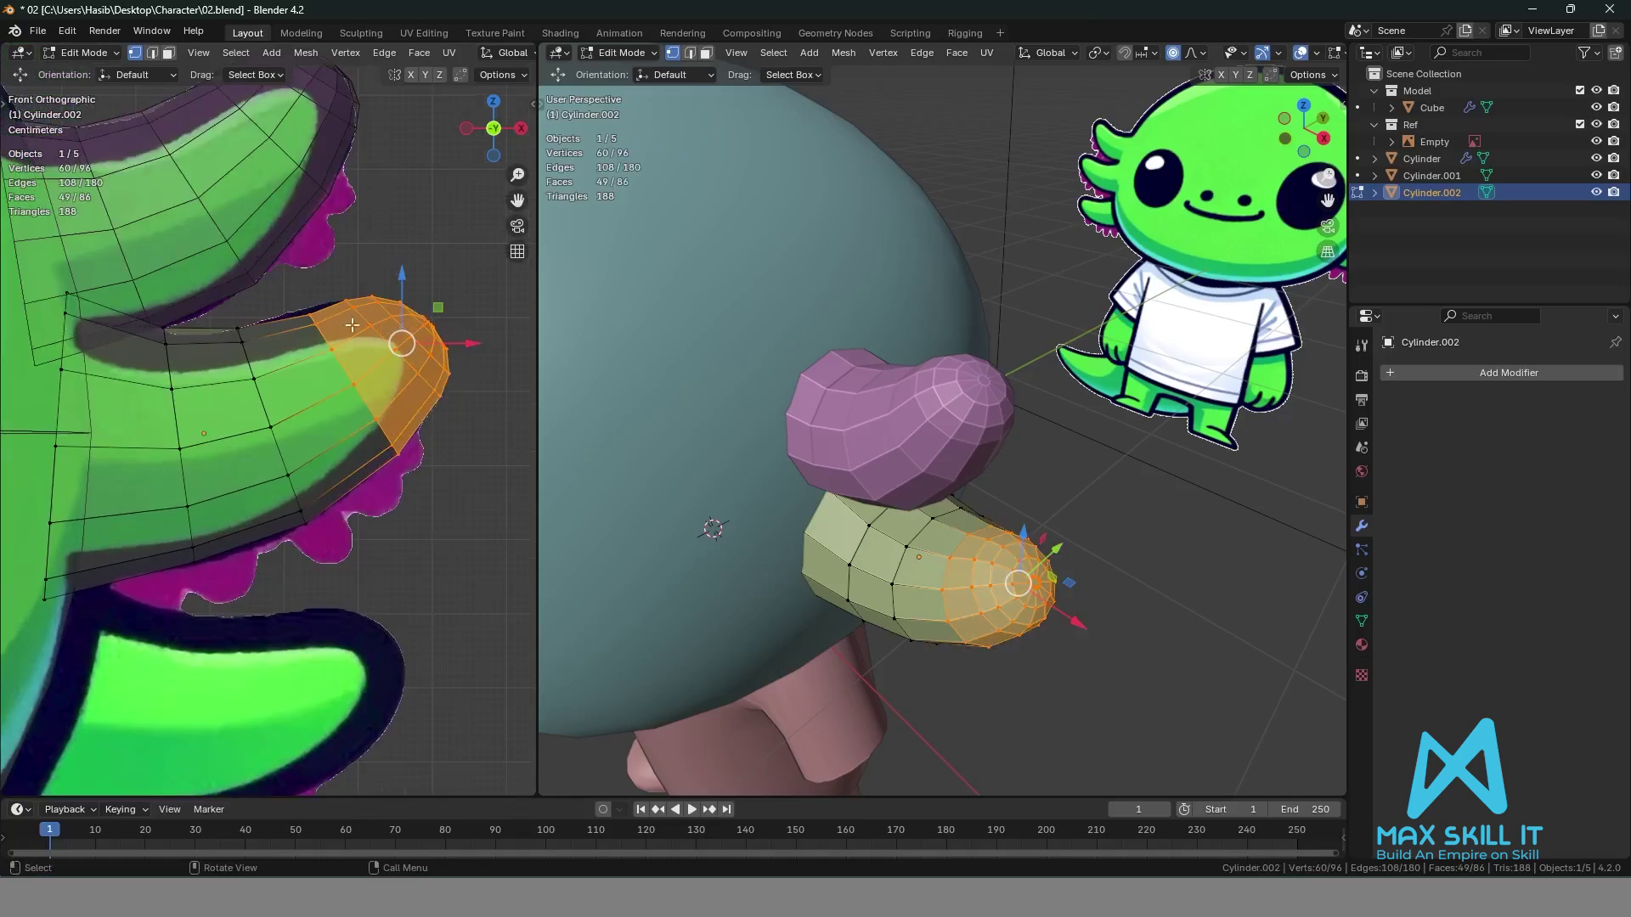
shift+middle_drag(439, 452, 355, 503)
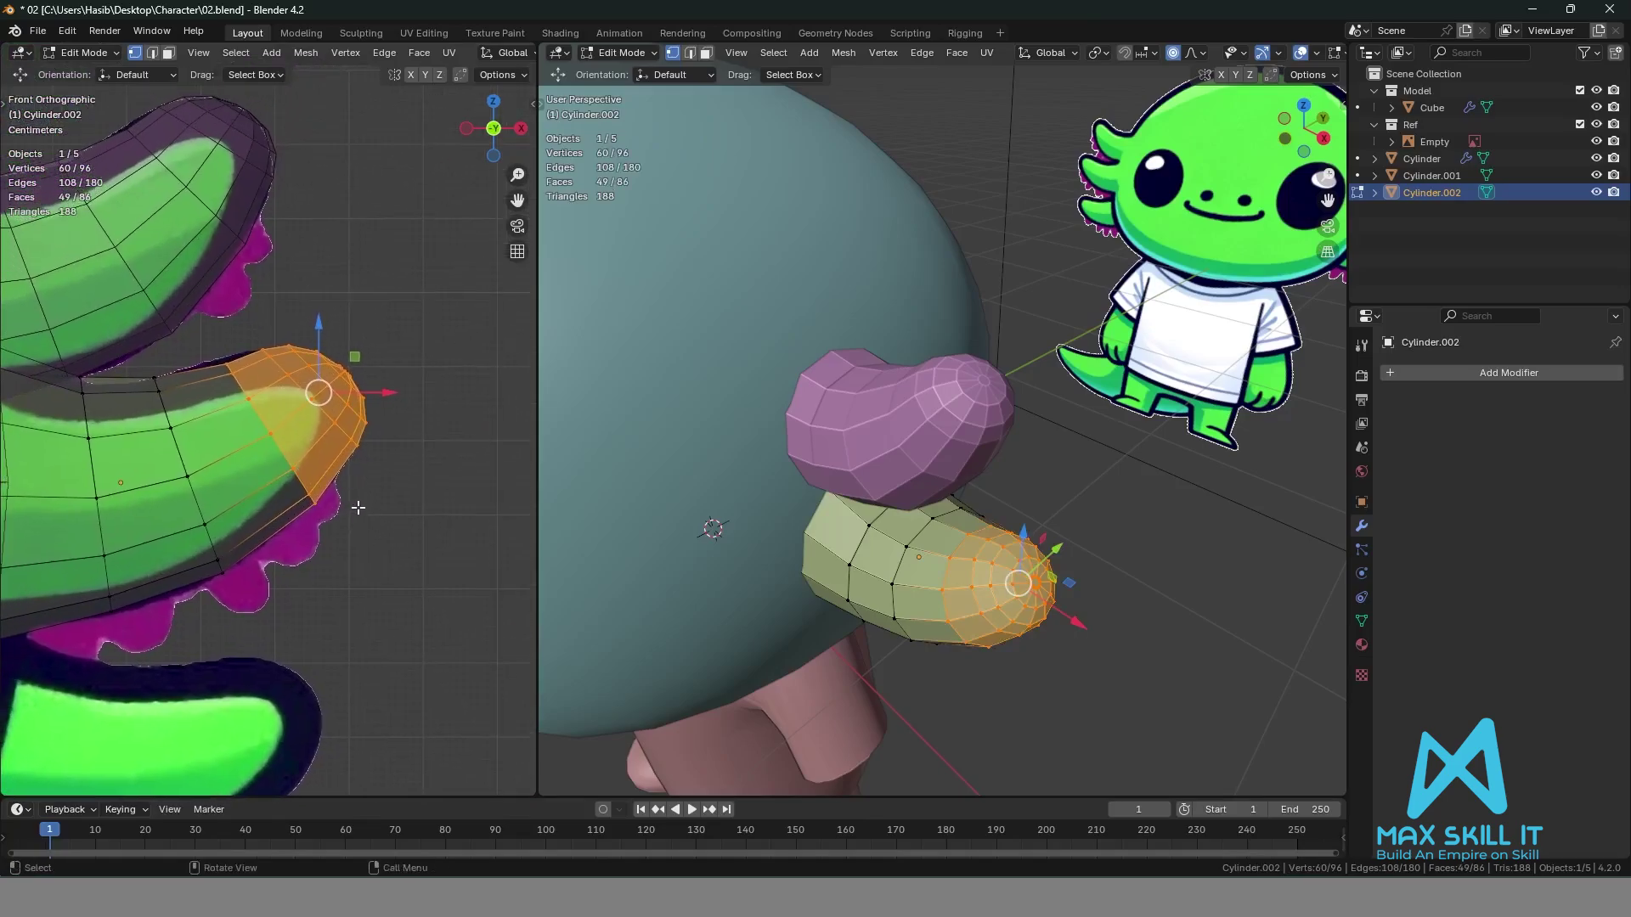
click(382, 544)
With proportional editing off, move the edge loop where the middle gill's tip begins about -1.49 cm in X and -0.11 cm in Z, and scale it by about 1.09.
key(2)
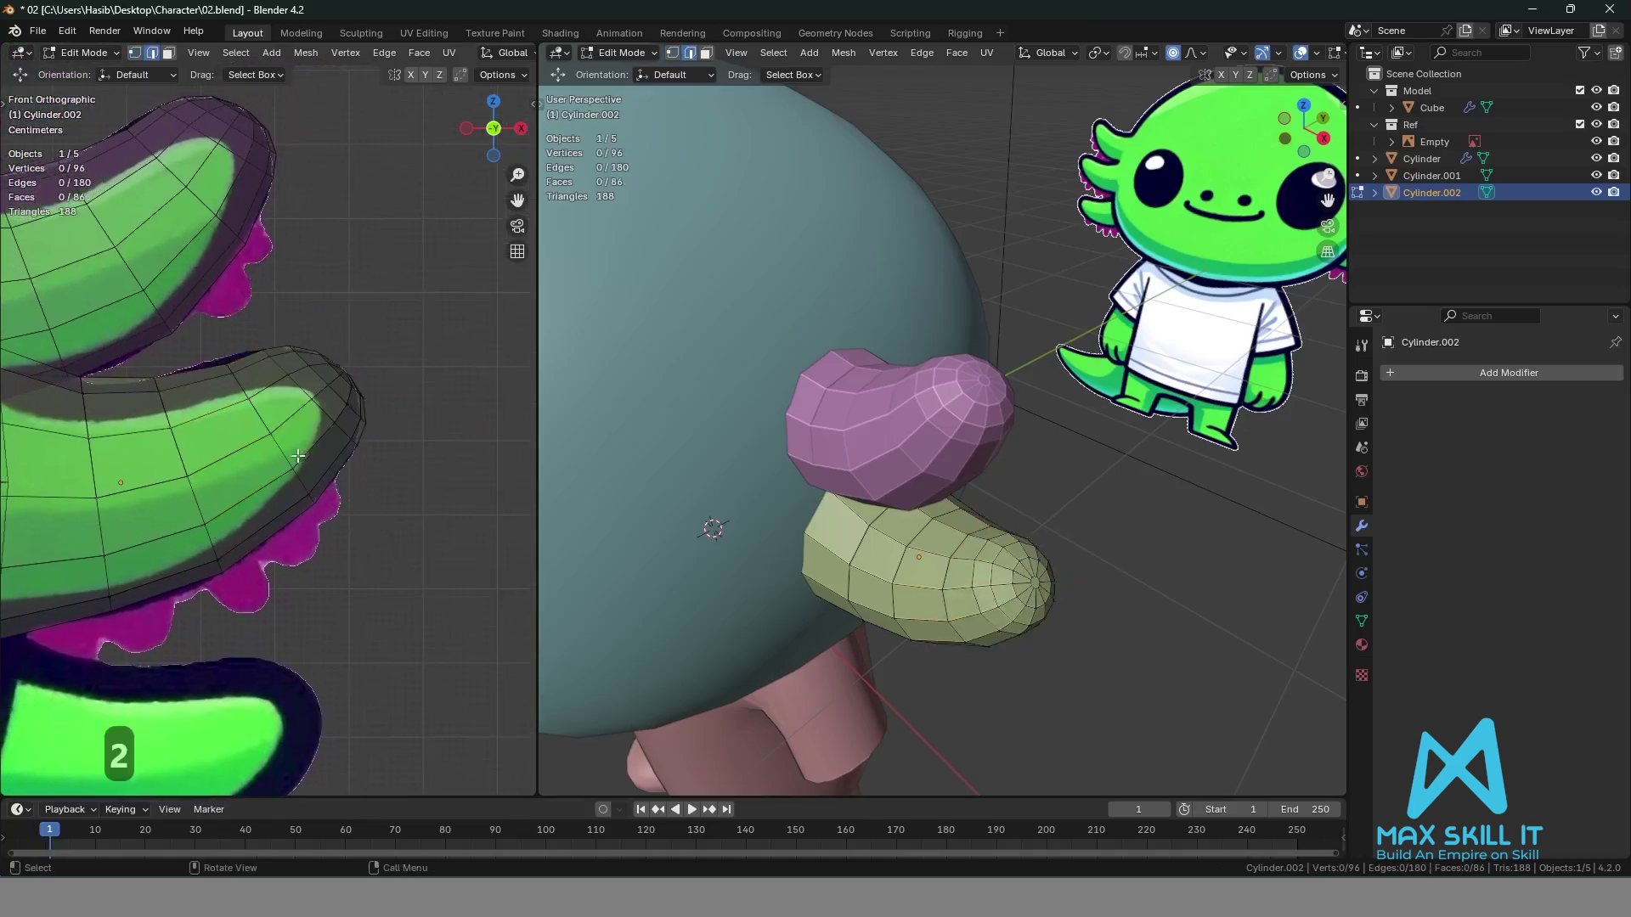
alt+click(289, 454)
click(1173, 52)
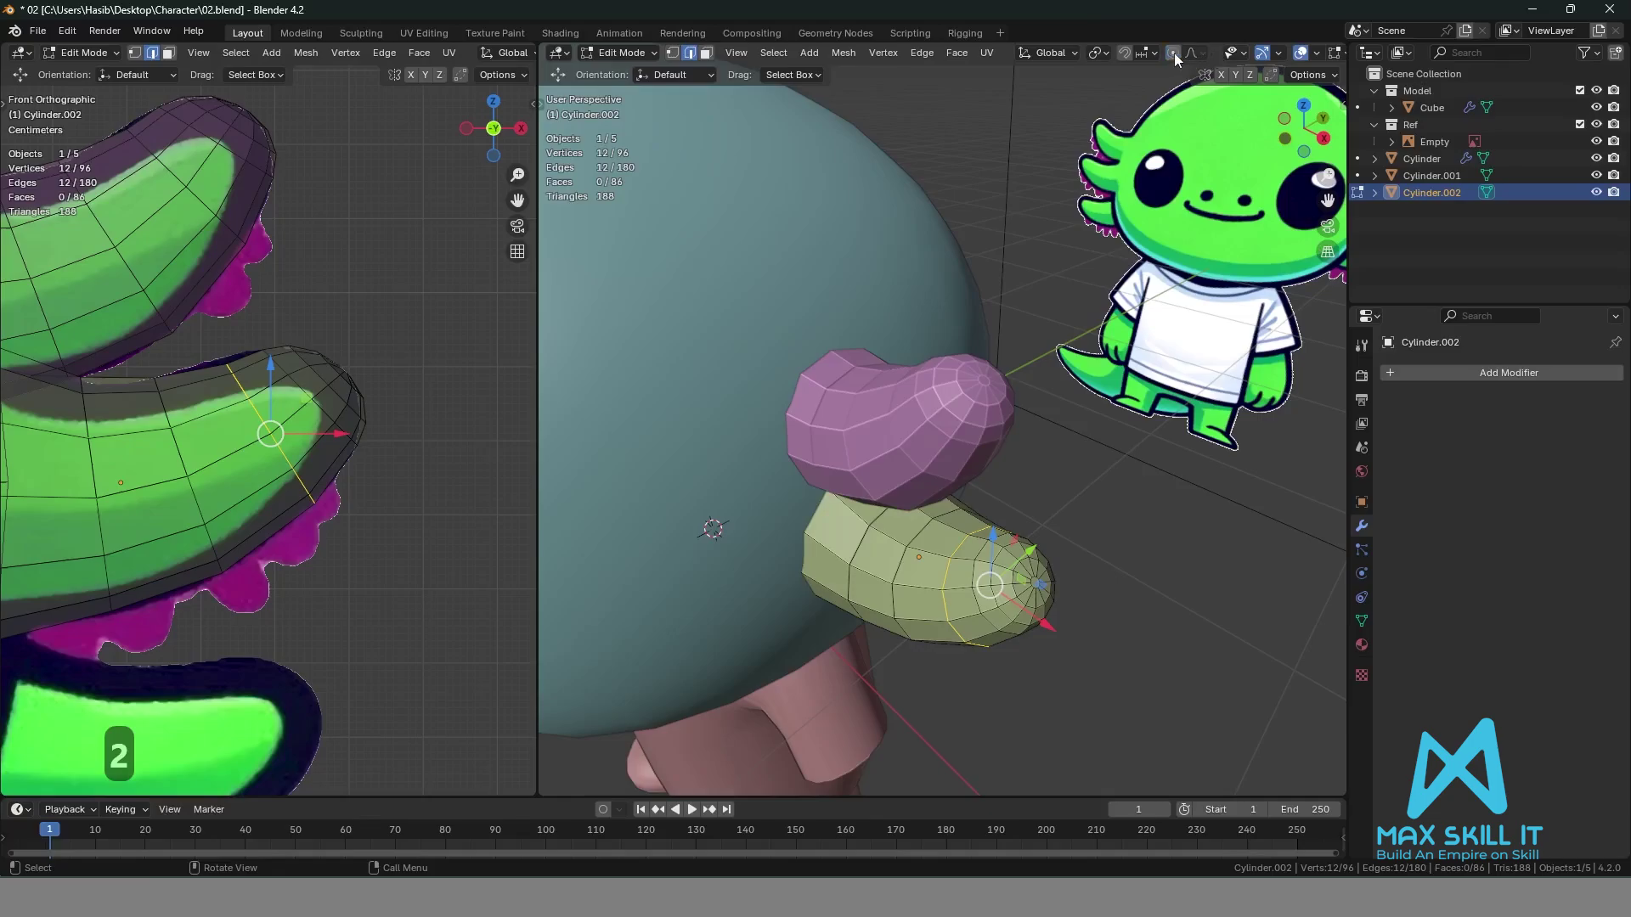
key(g)
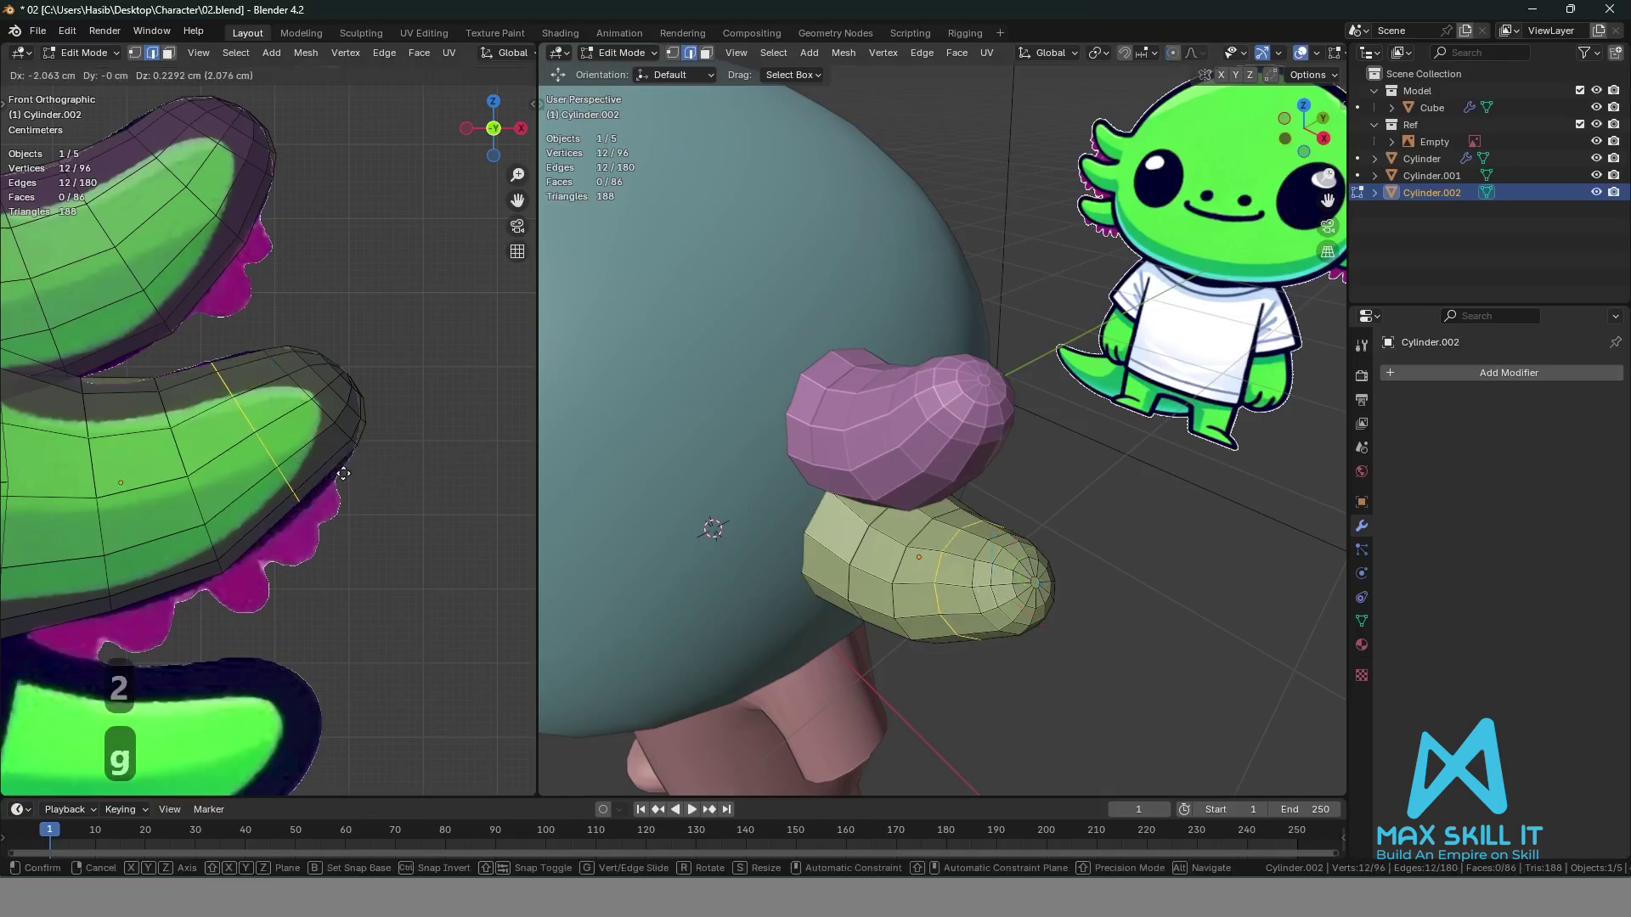
click(348, 476)
key(s)
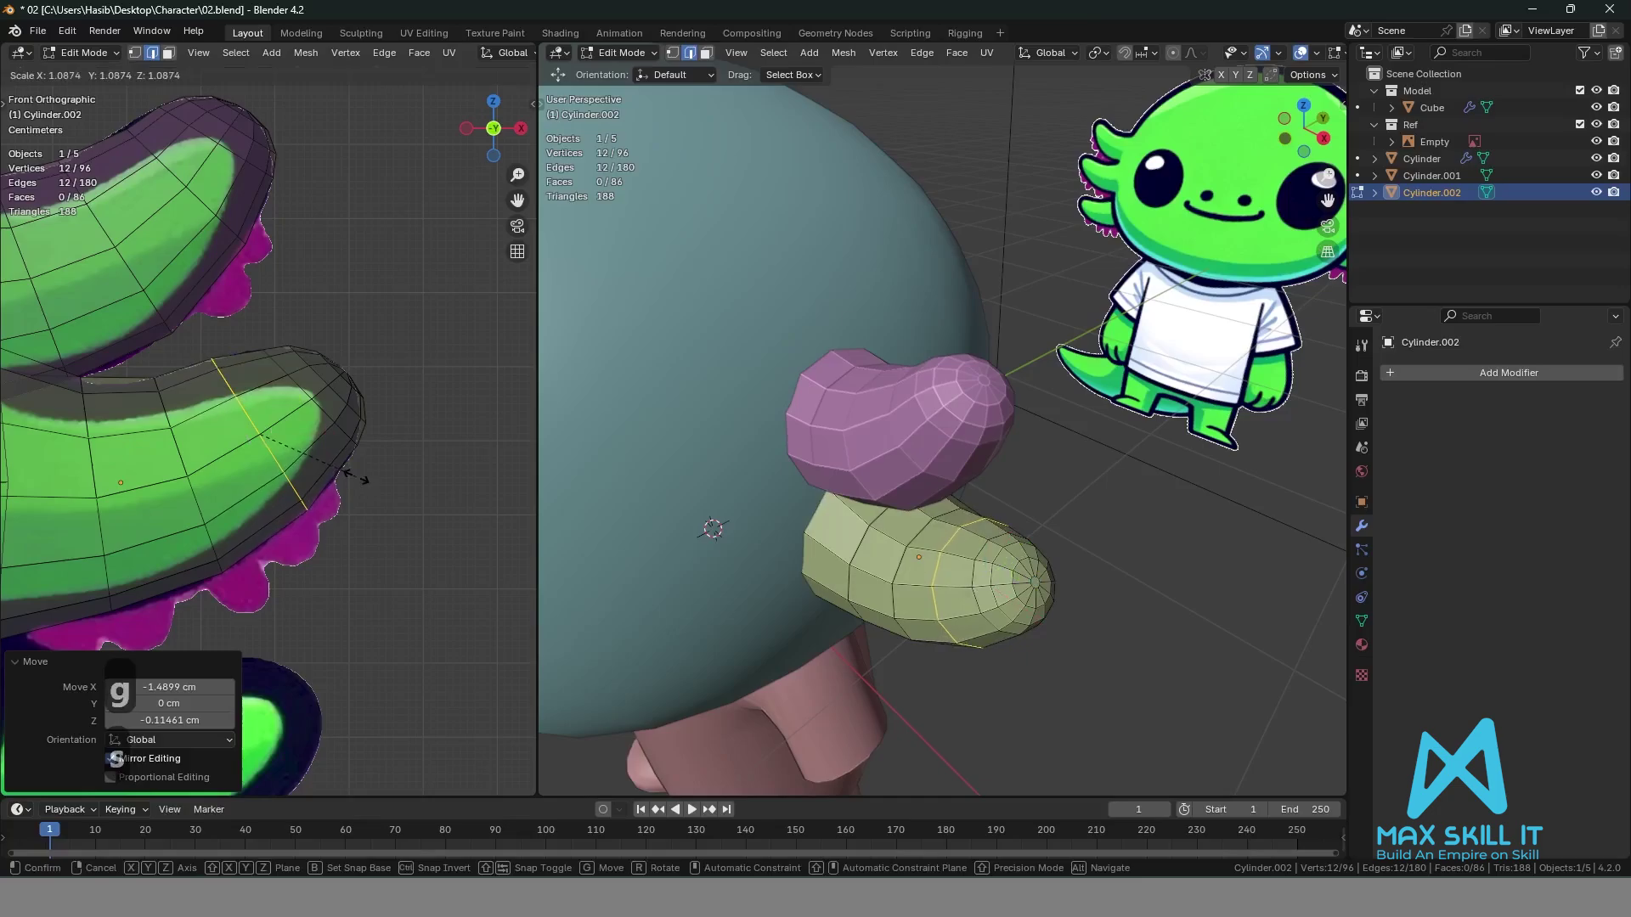
click(366, 480)
Rotate the next edge loop toward the middle gill's tip by 3.95° in the front view and slide it along the surface by about -0.27.
click(326, 409)
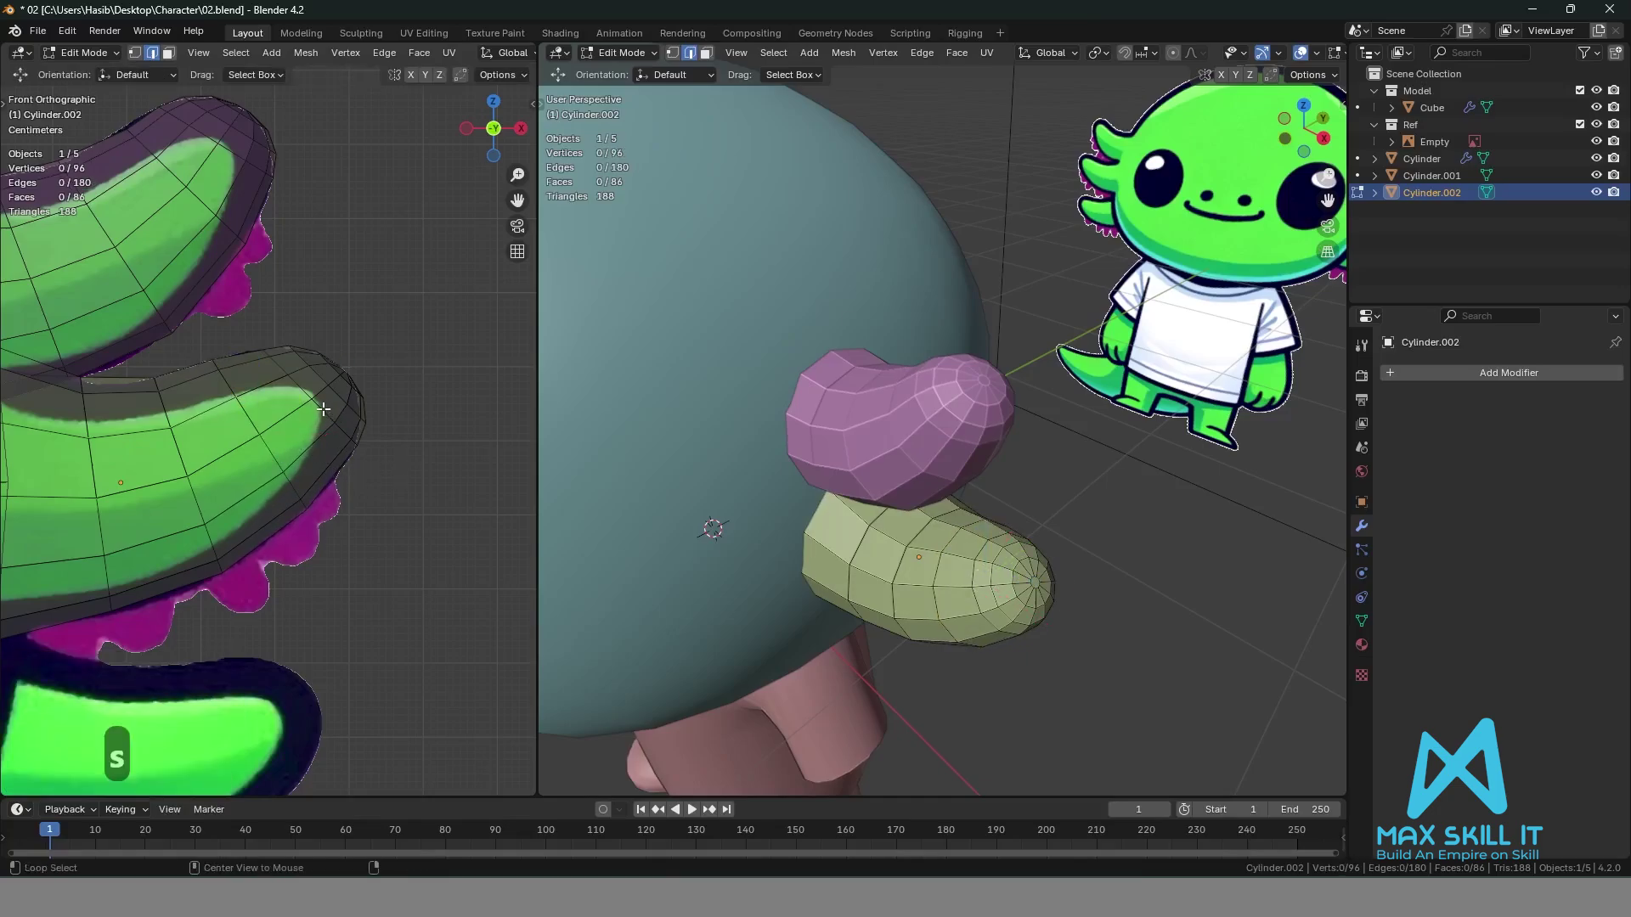
alt+click(323, 410)
key(r)
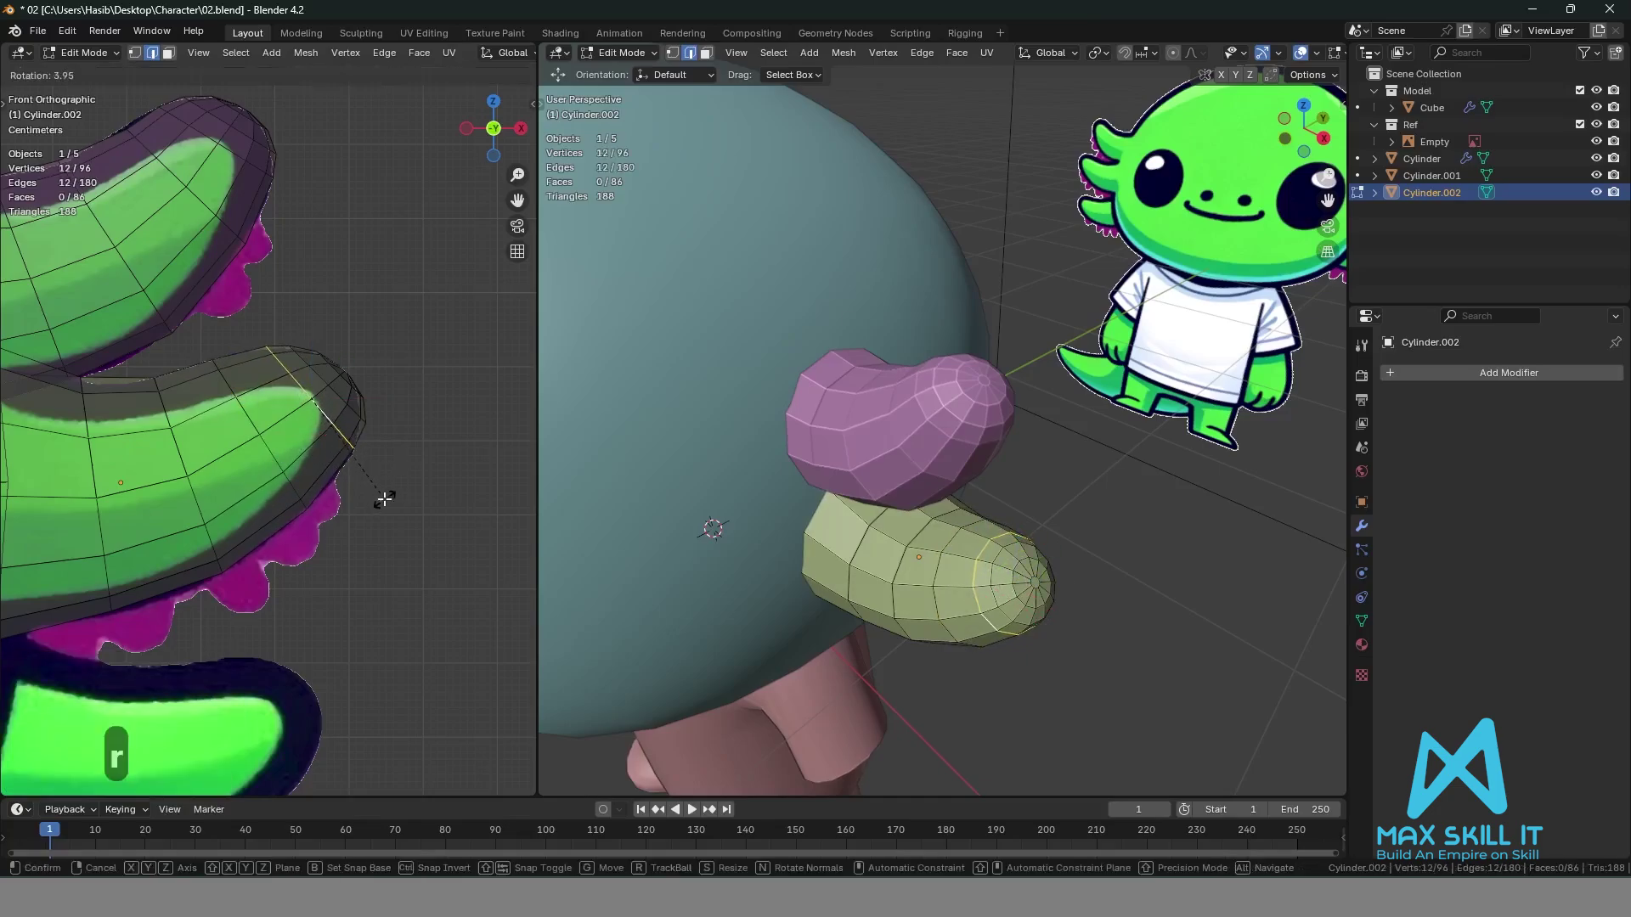
click(384, 499)
key(g)
key(g)
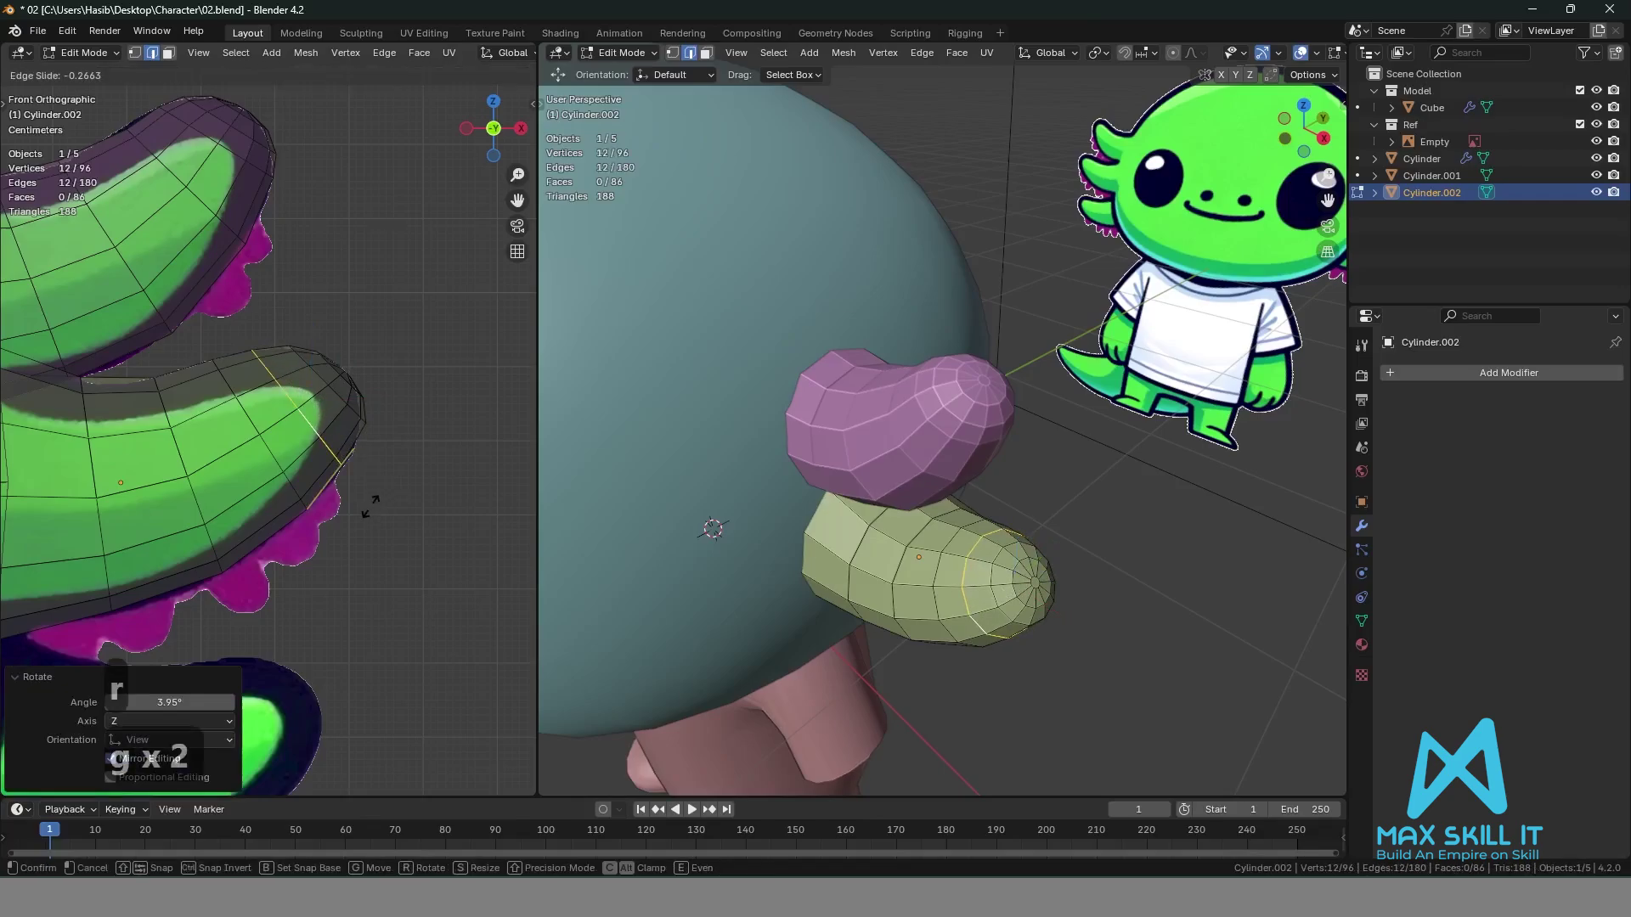
click(371, 507)
scroll(377, 522, down, 3)
click(366, 530)
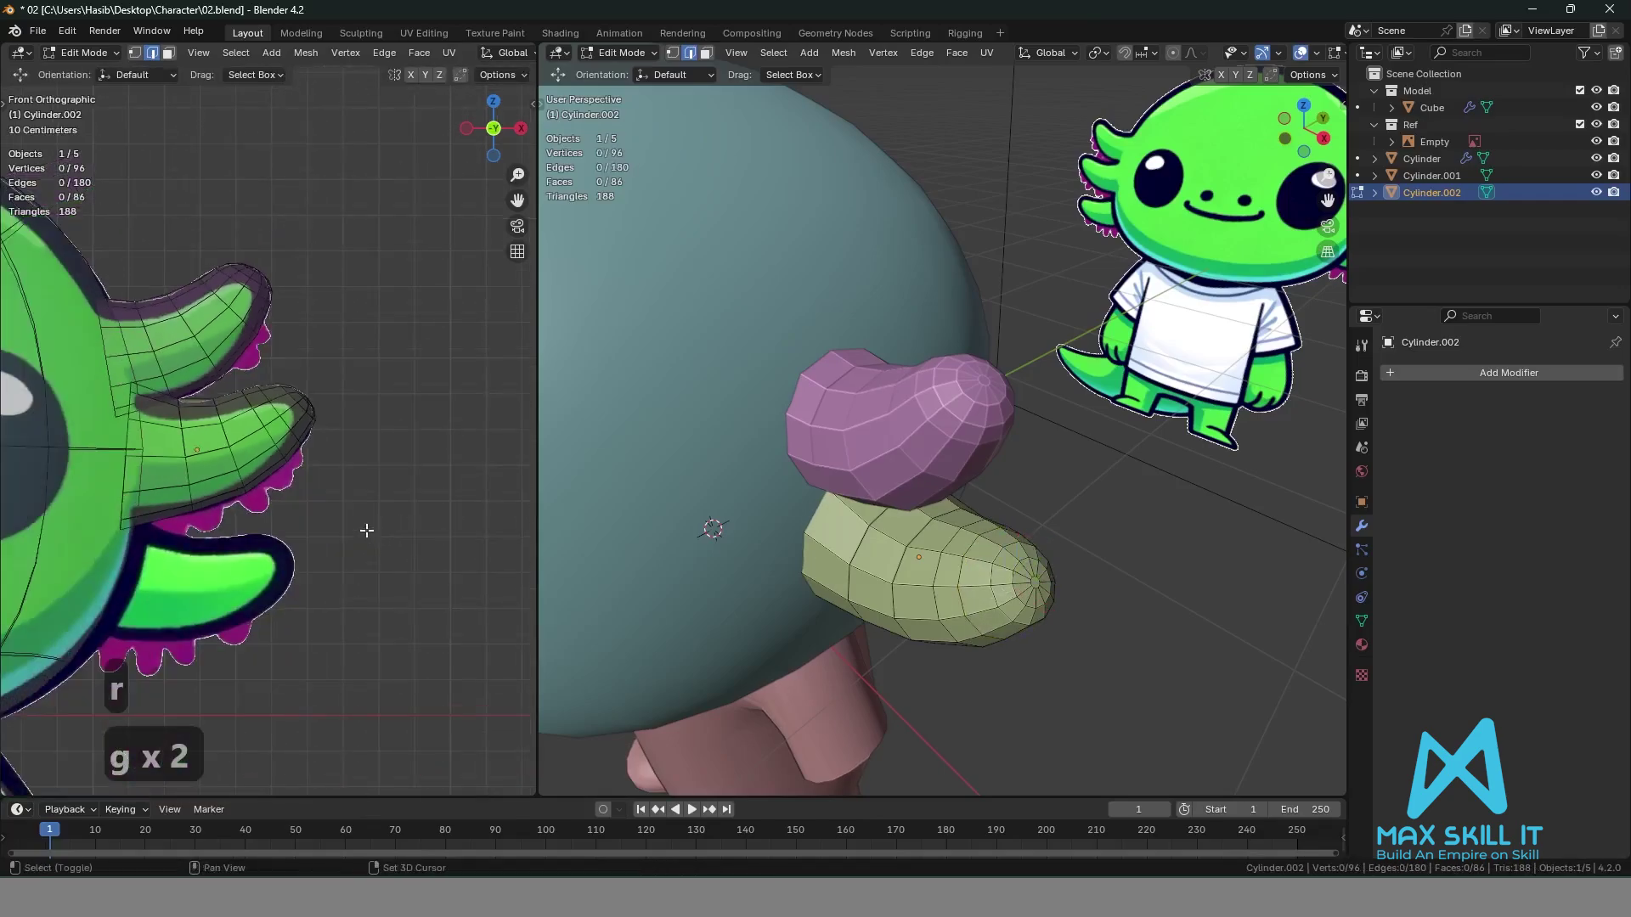
Move the middle gill's base-end vertices about -4.28 cm in X and -3.33 cm in Z into the head, and return to Object Mode.
shift+middle_drag(366, 530, 418, 451)
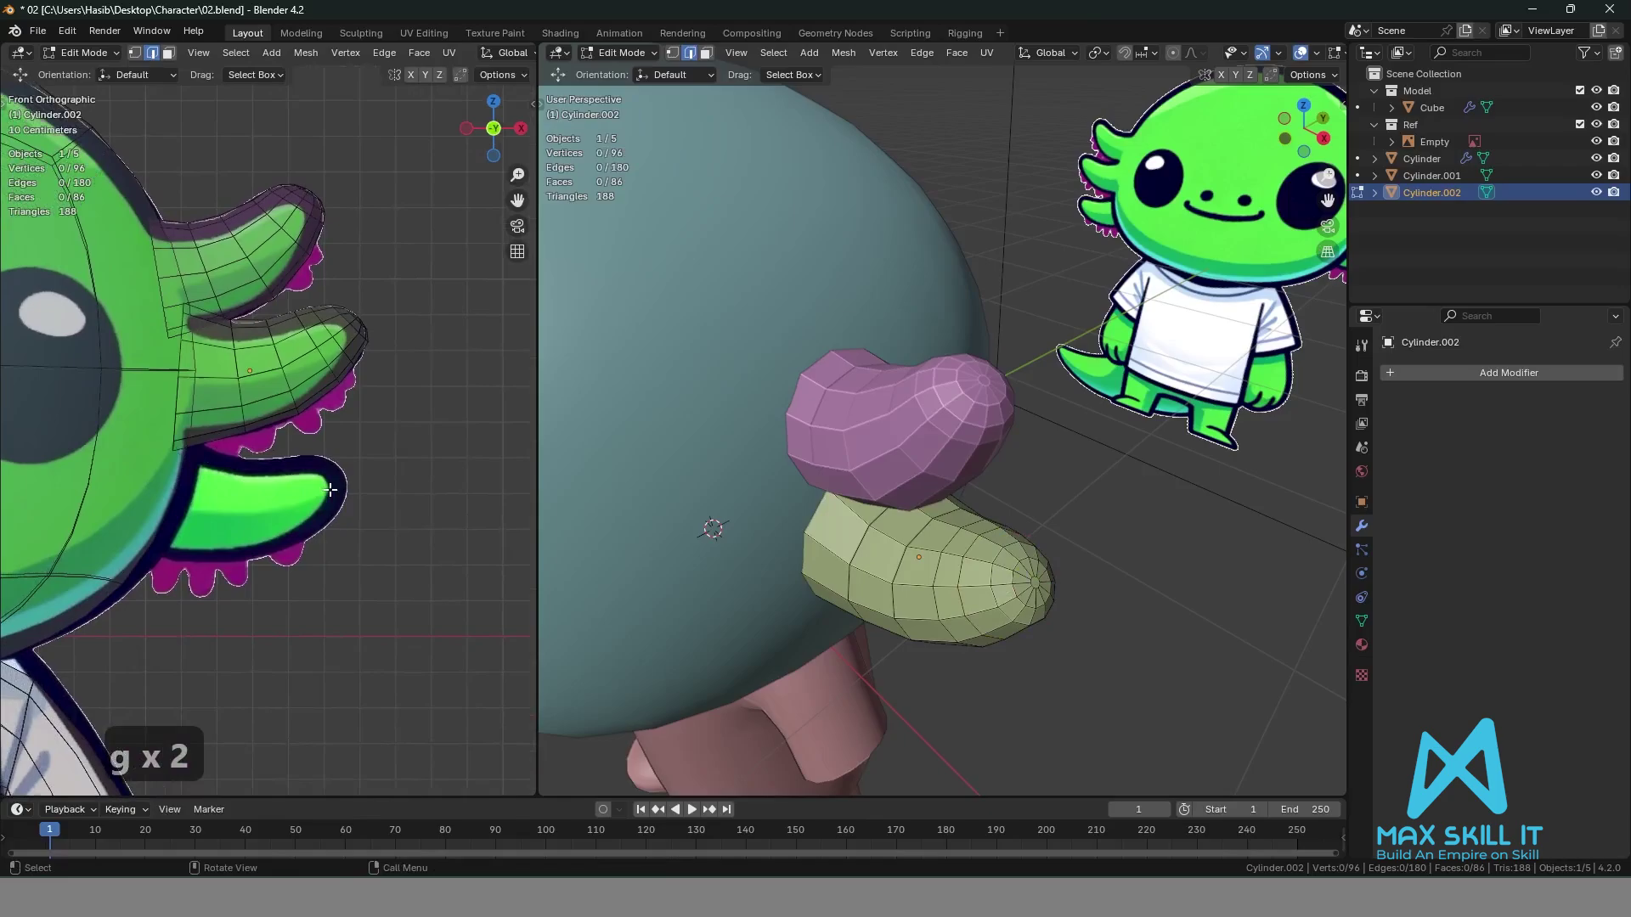
key(1)
drag(120, 276, 209, 529)
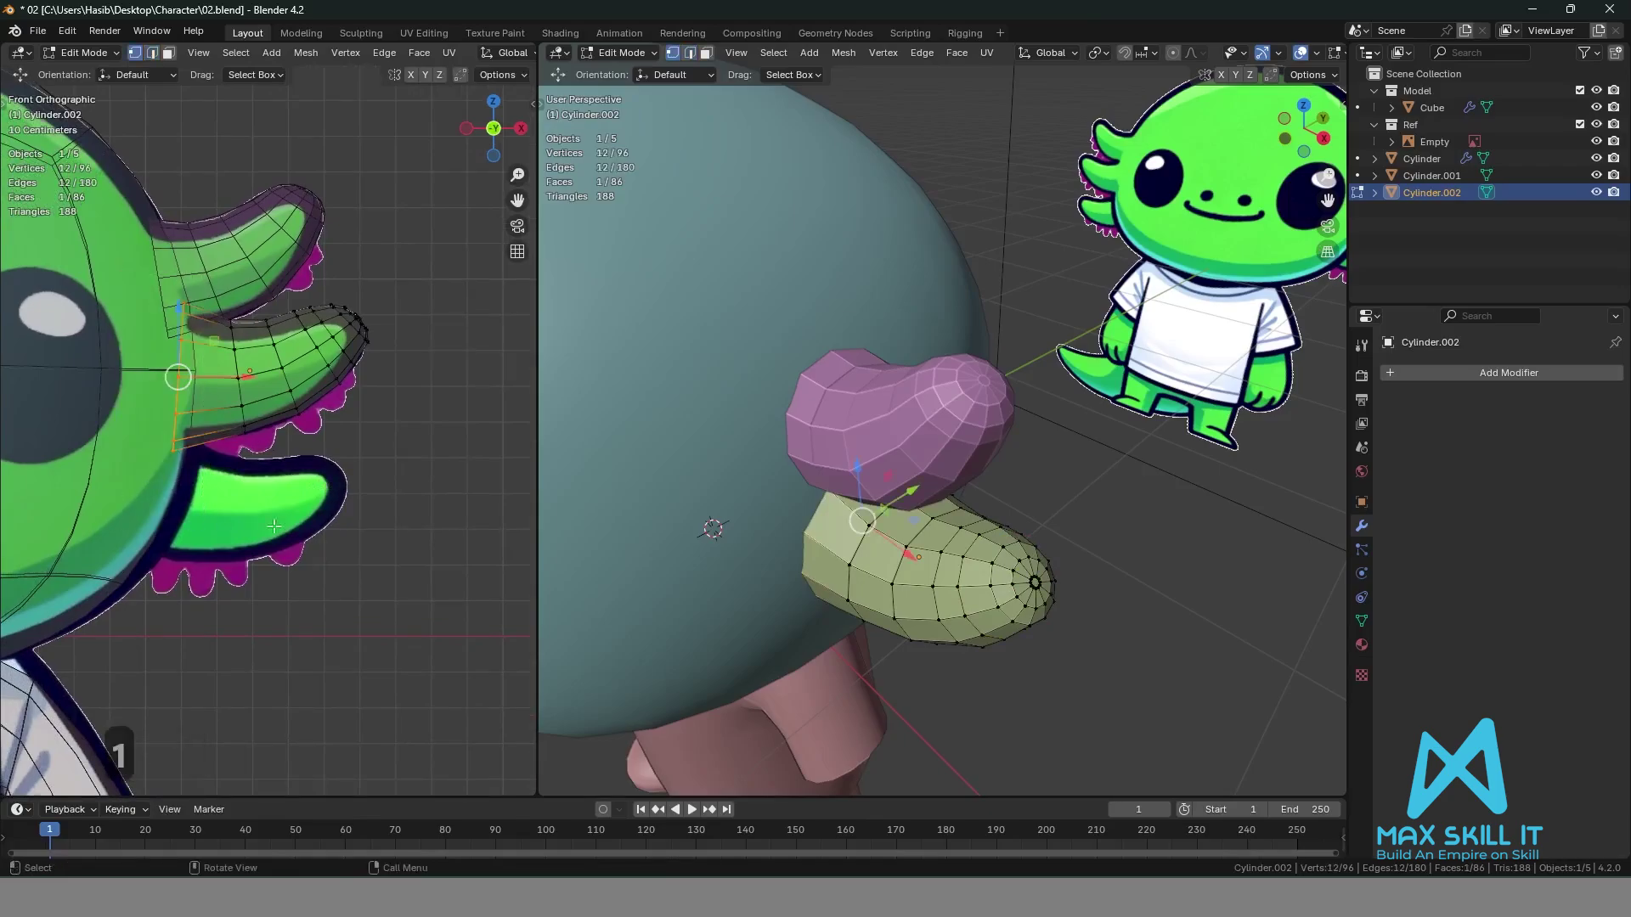
key(g)
click(330, 503)
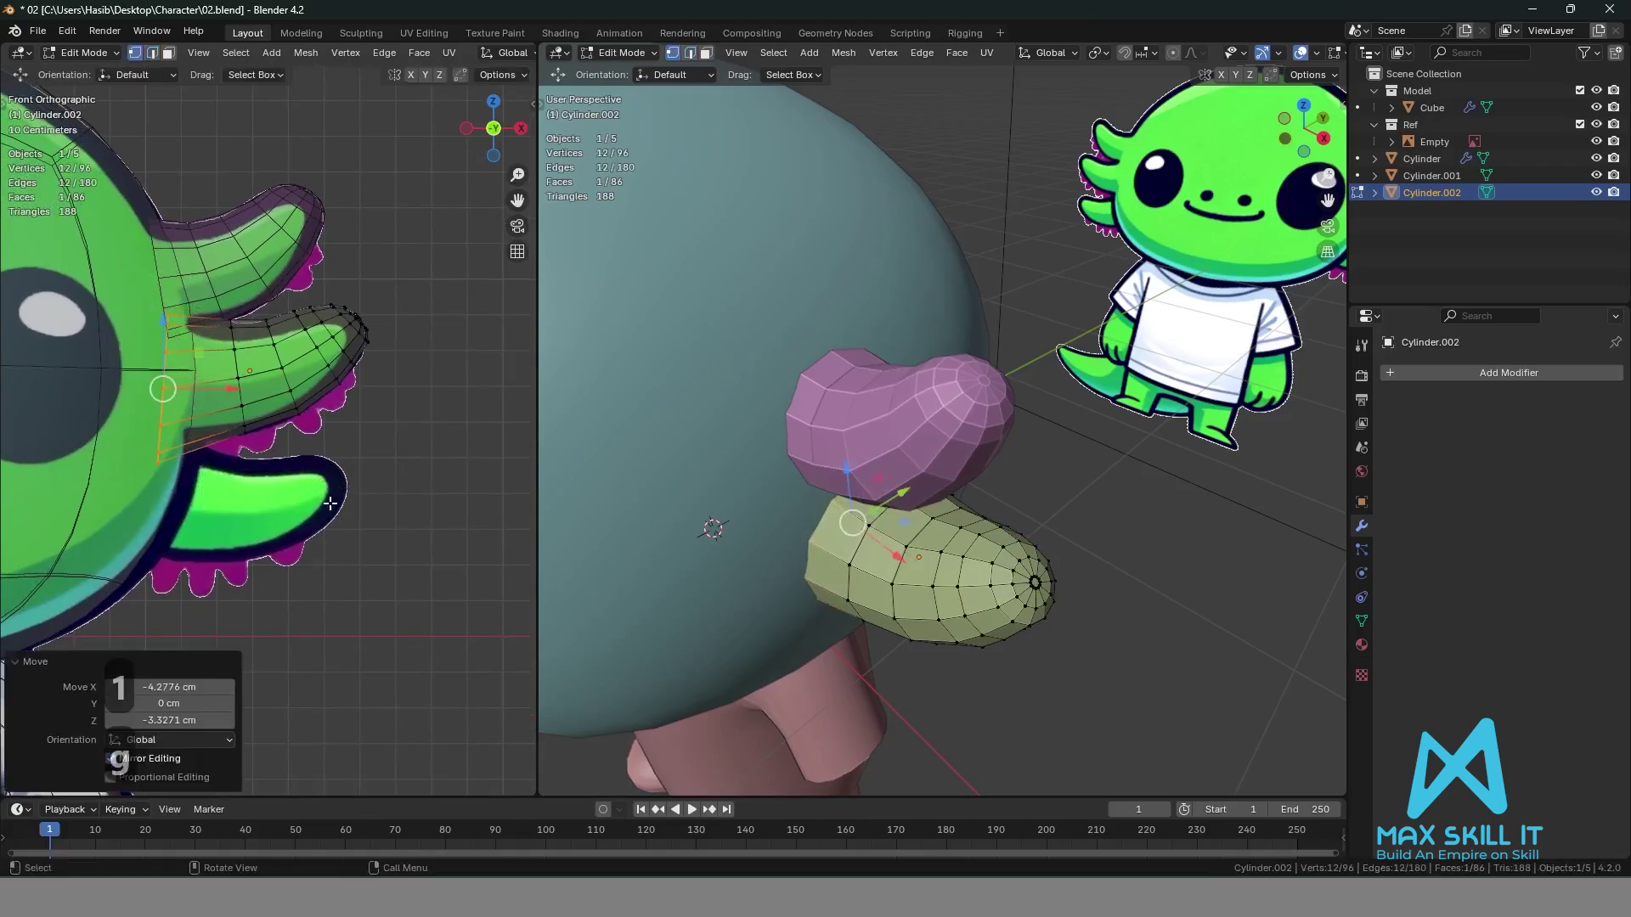
scroll(966, 520, down, 5)
mouse_move(994, 557)
middle_down()
mouse_move(1011, 501)
mouse_move(939, 536)
mouse_move(1004, 545)
mouse_move(977, 552)
middle_up()
key(Tab)
click(977, 552)
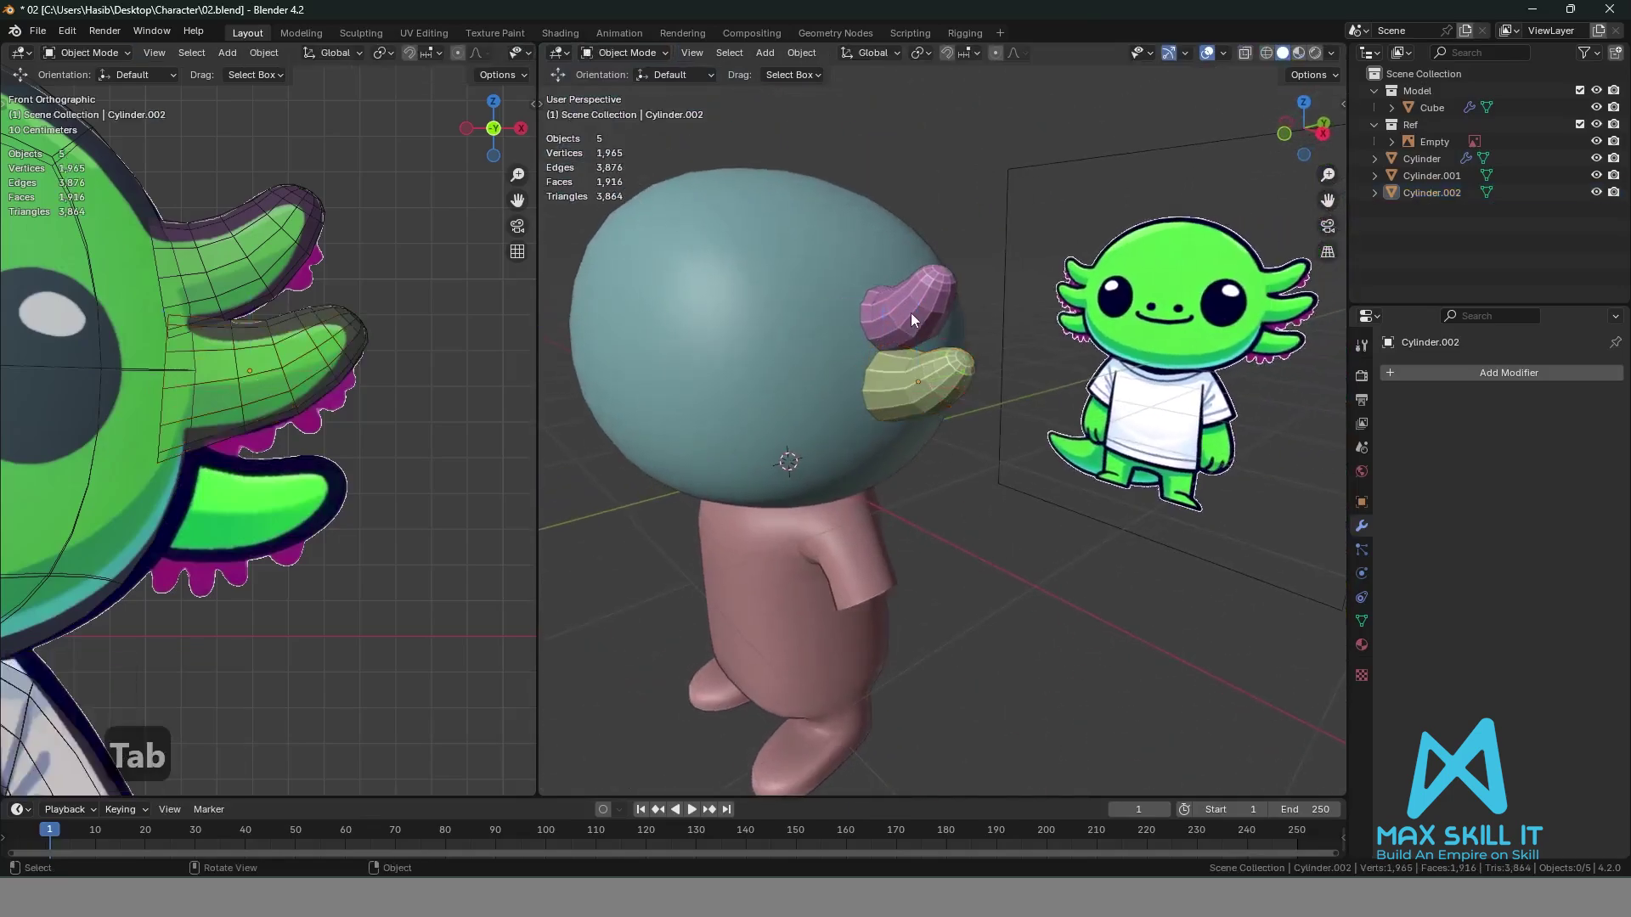
Add a Subdivision Surface modifier to the upper gill and shade it smooth.
click(911, 312)
click(1517, 371)
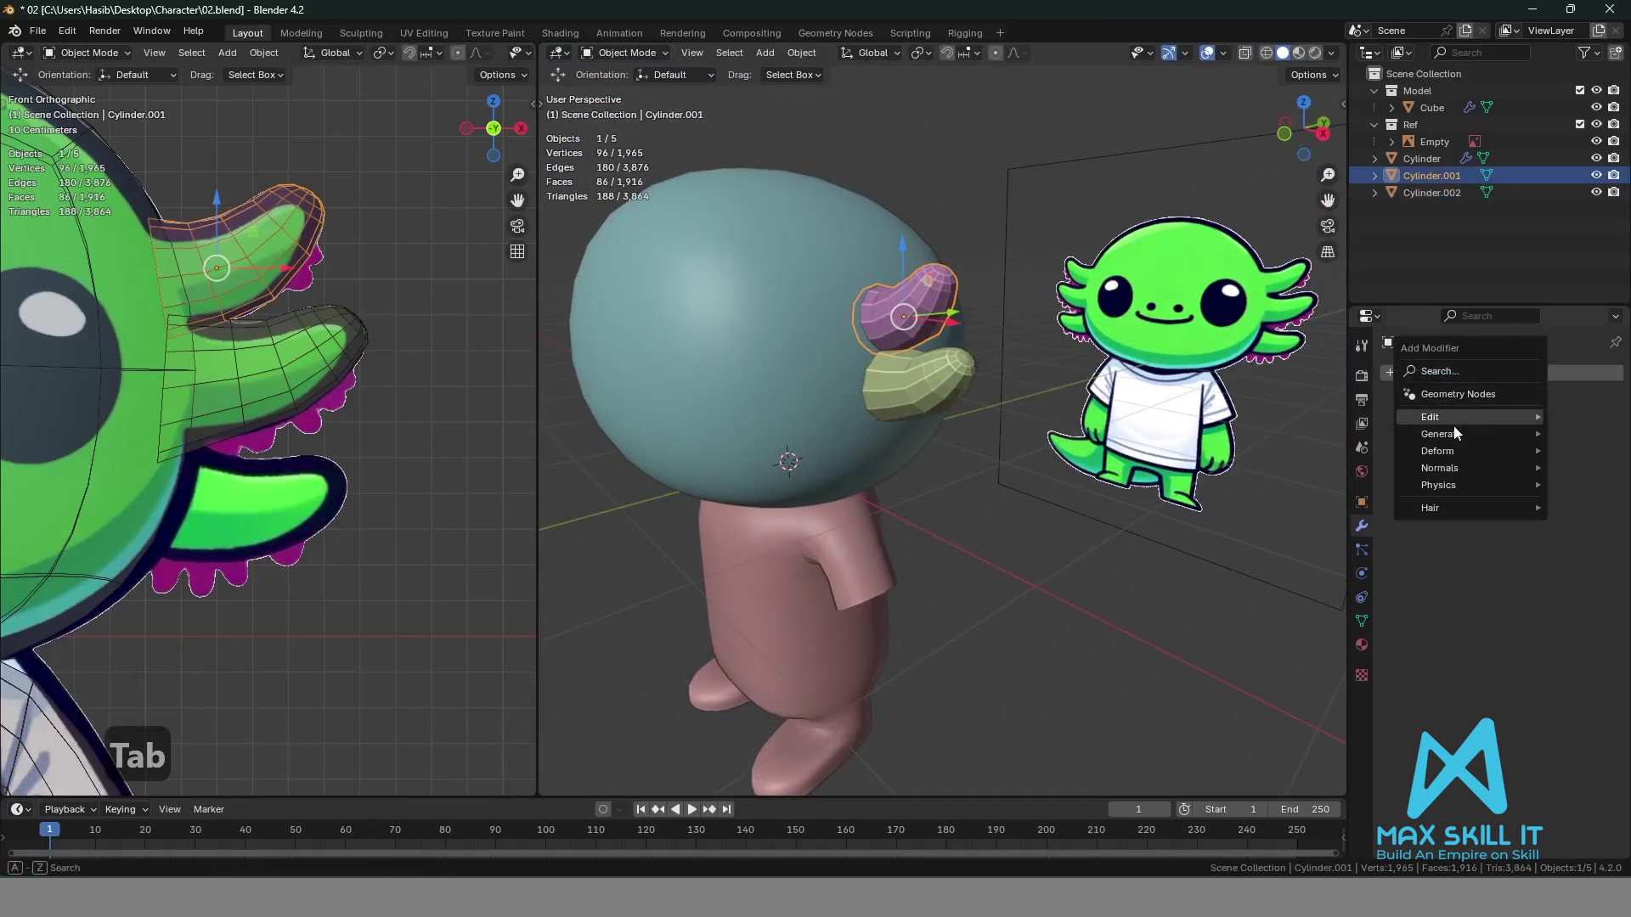
mouse_move(1450, 431)
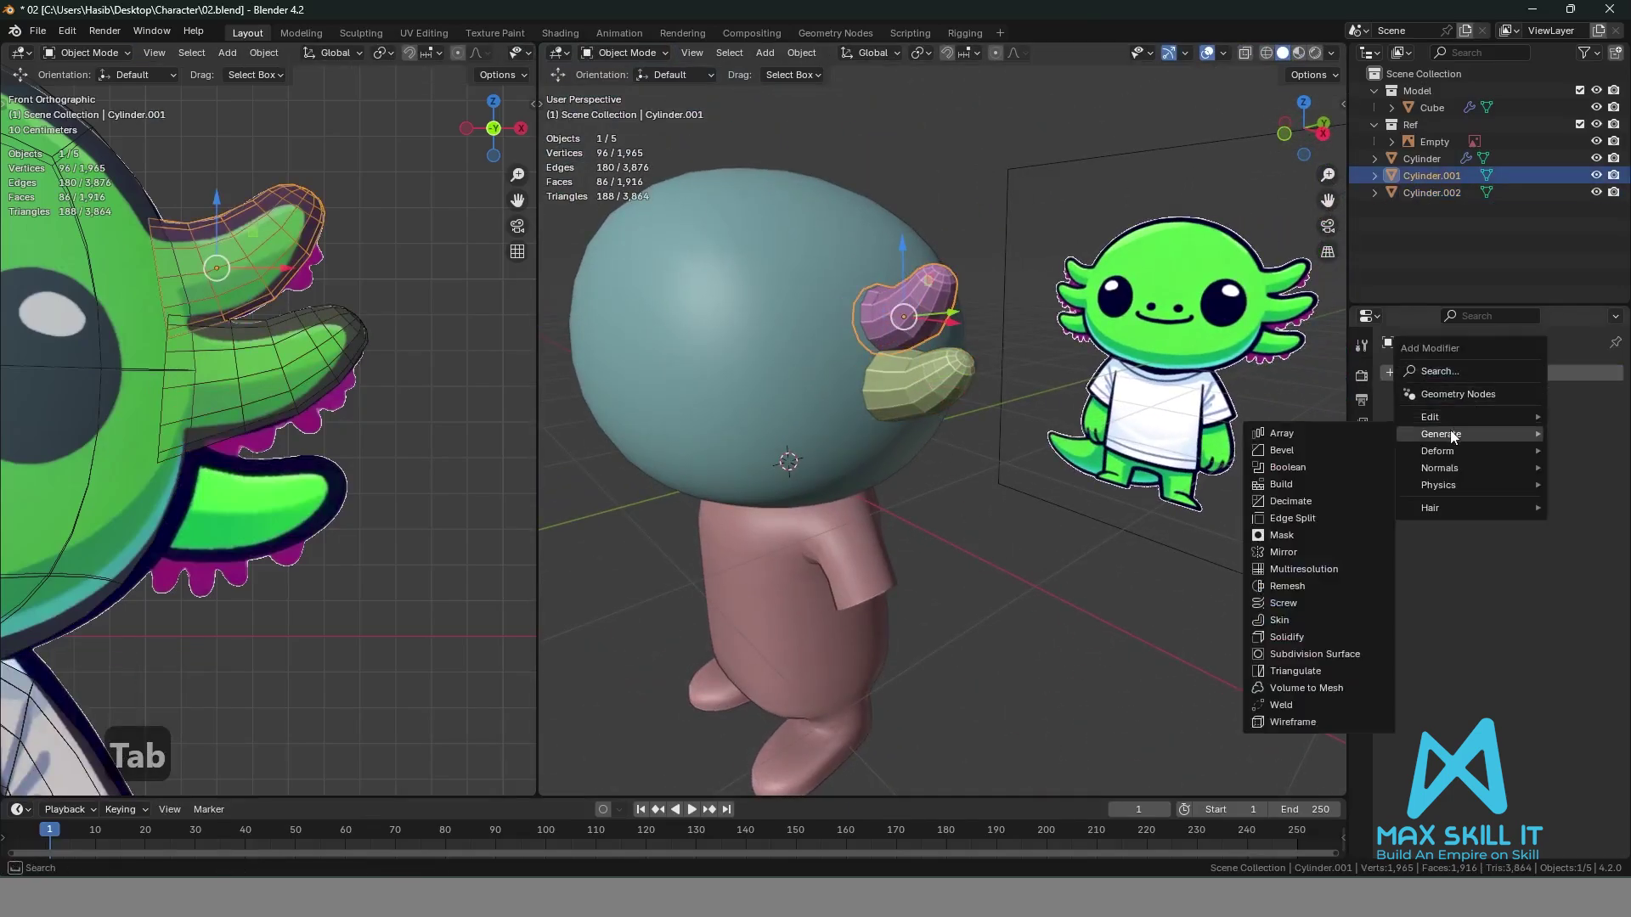
click(1315, 655)
click(1036, 575)
click(924, 294)
right_click(925, 297)
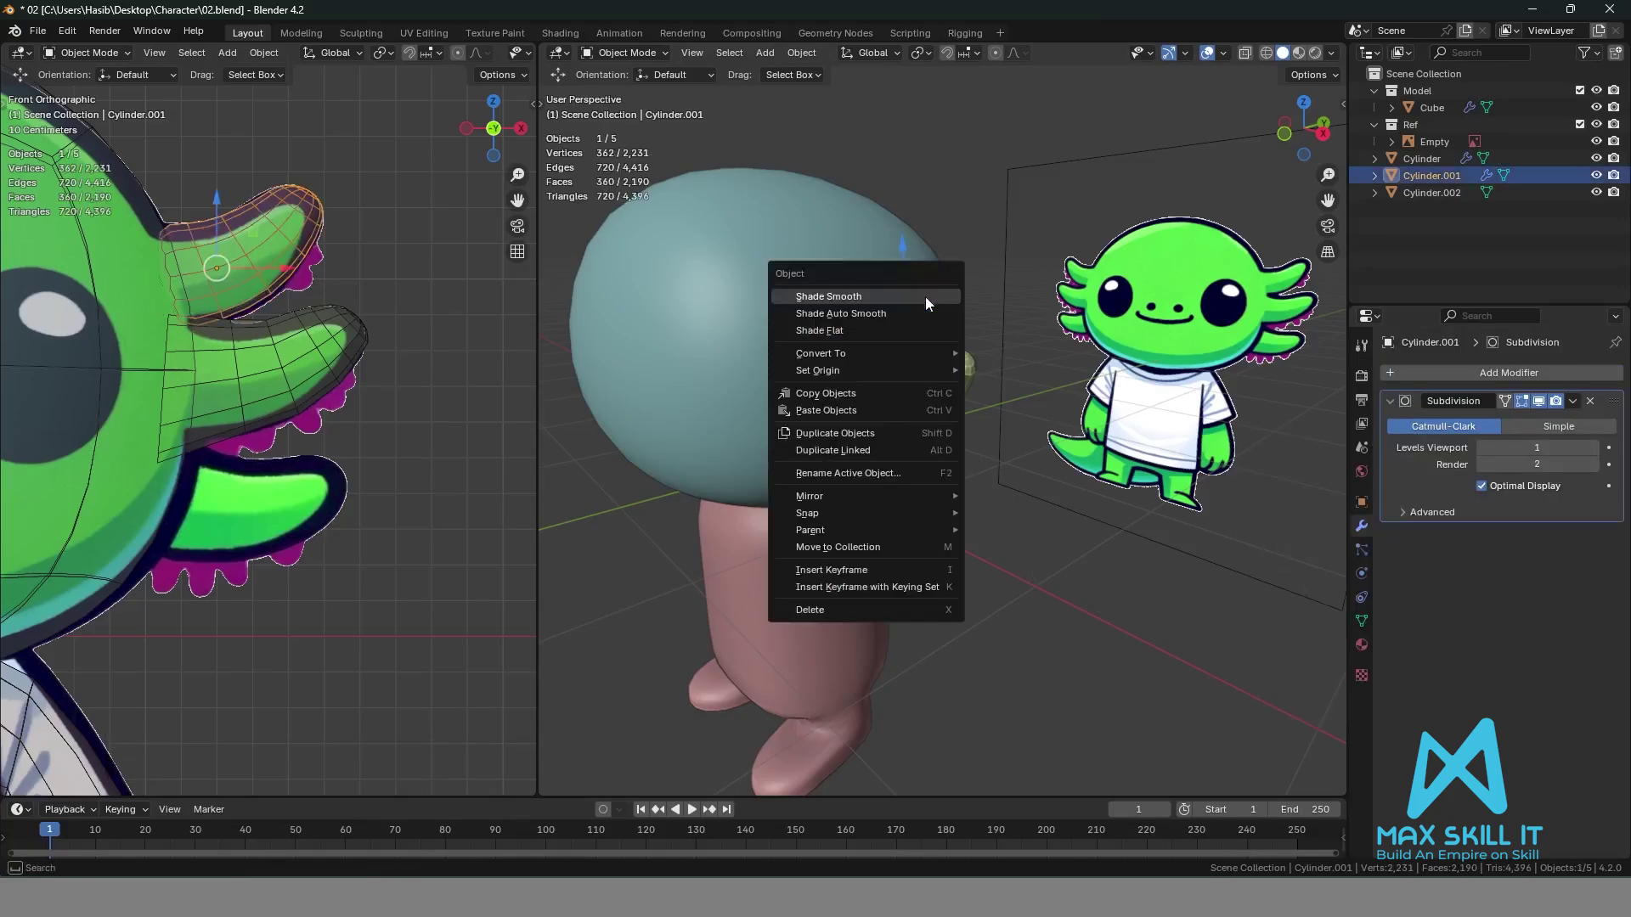
click(836, 295)
Add a Subdivision Surface modifier to the middle gill and shade it smooth.
click(968, 384)
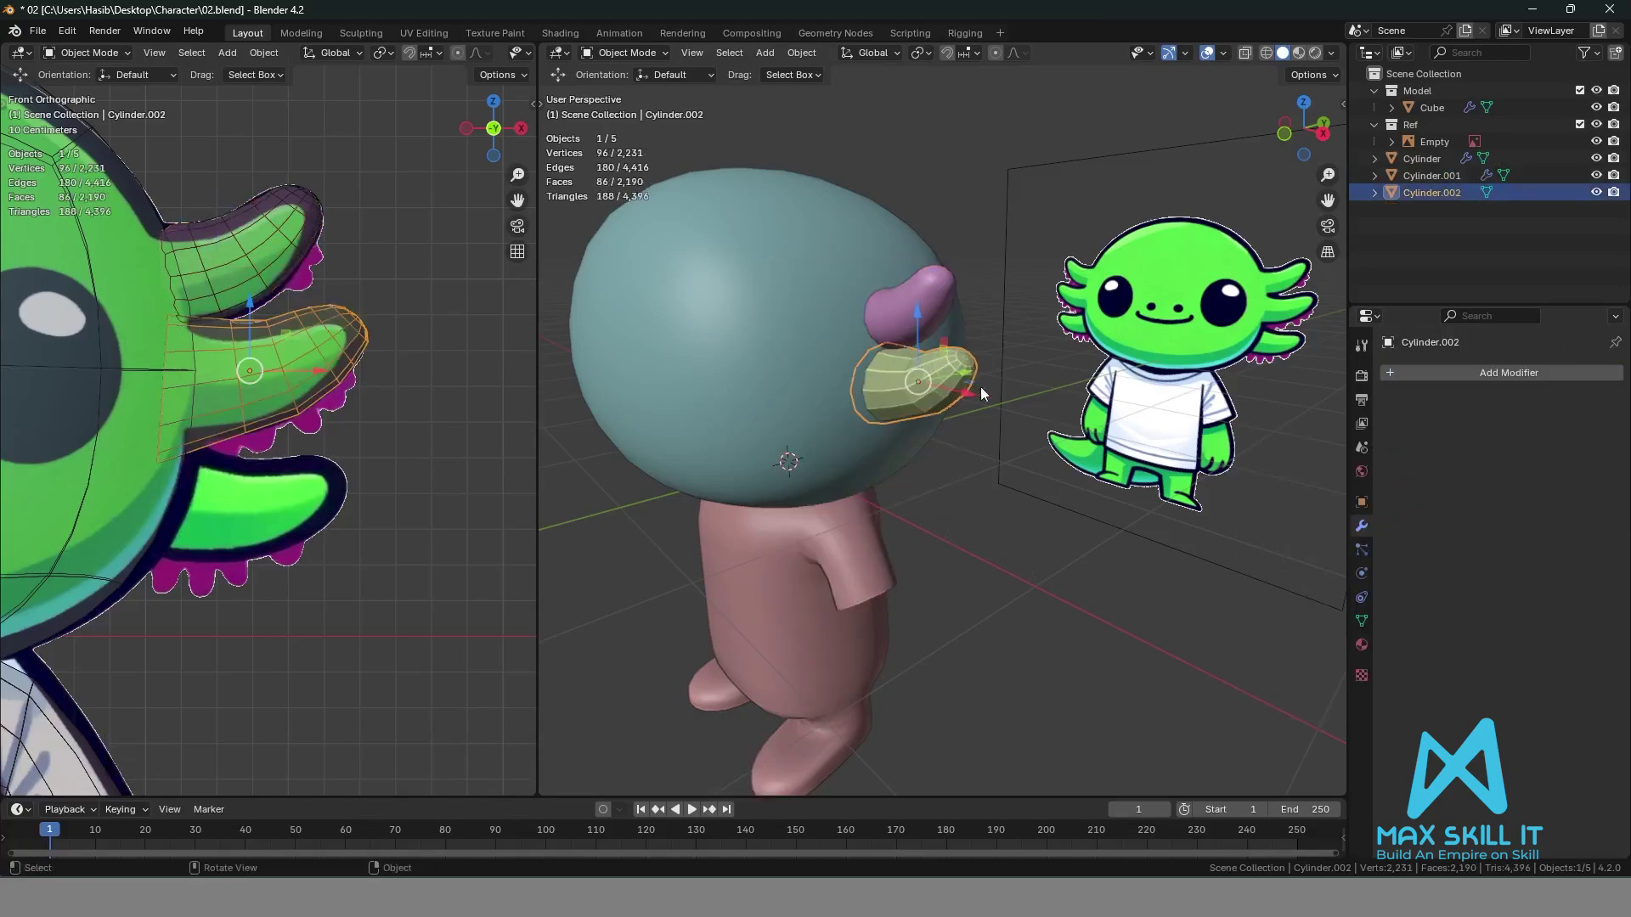
click(1490, 374)
mouse_move(1431, 372)
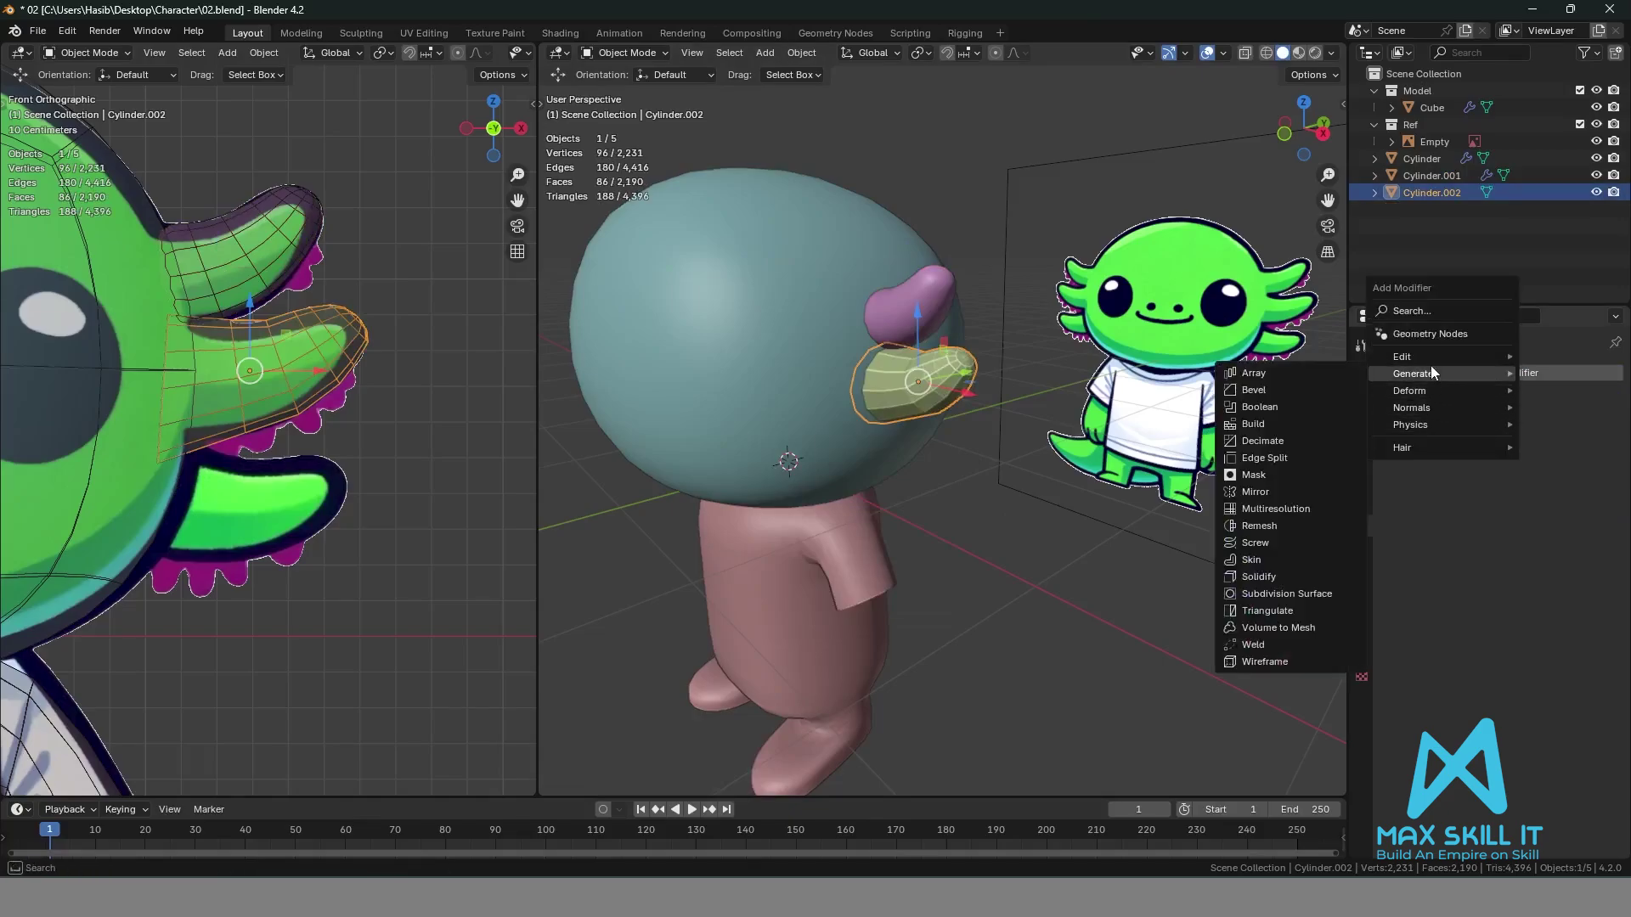
click(1290, 594)
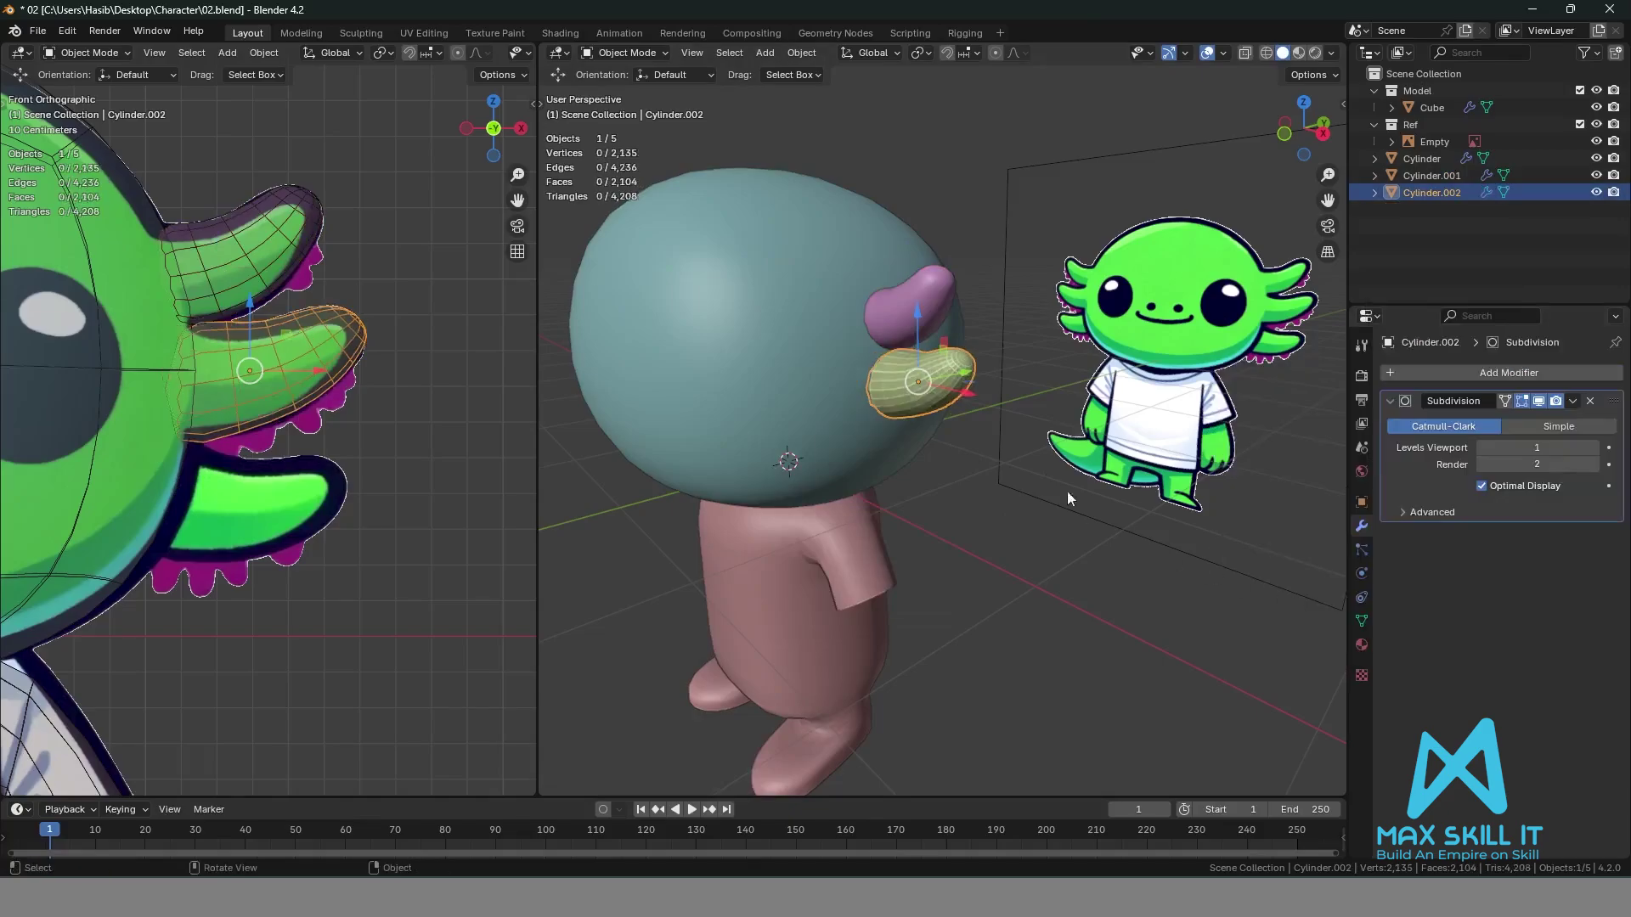
right_click(888, 397)
click(834, 394)
click(995, 521)
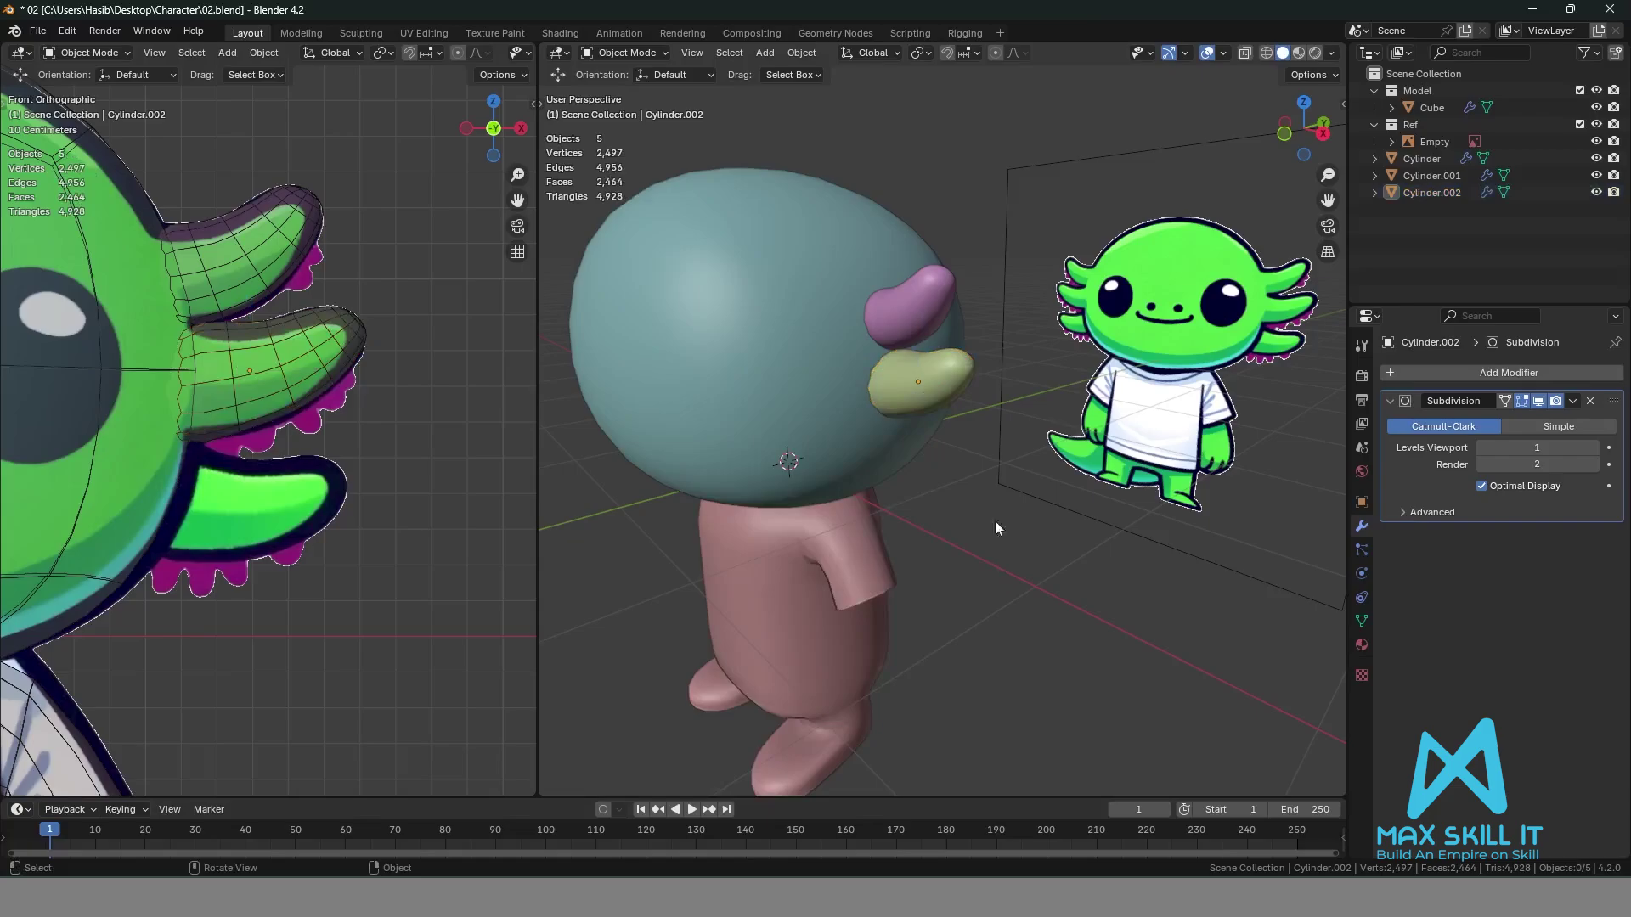
Duplicate the middle gill in the front view and move the copy about -4.85 cm in X and -41.64 cm in Z onto the reference's lower gill.
middle_drag(996, 522, 1085, 352)
click(1057, 344)
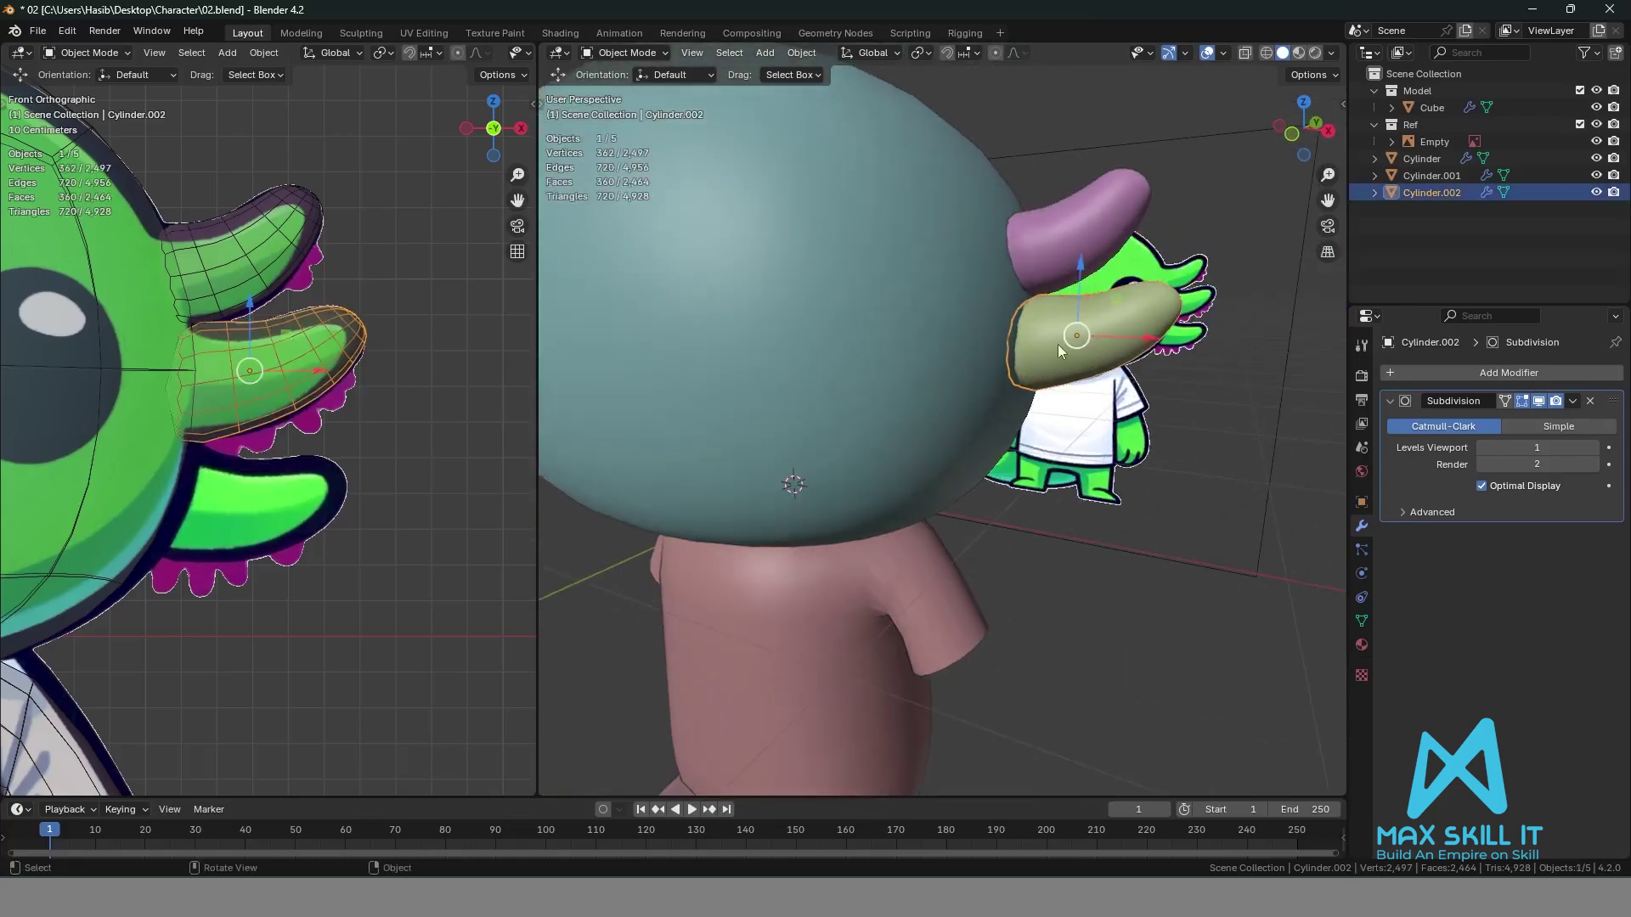
scroll(391, 450, down, 1)
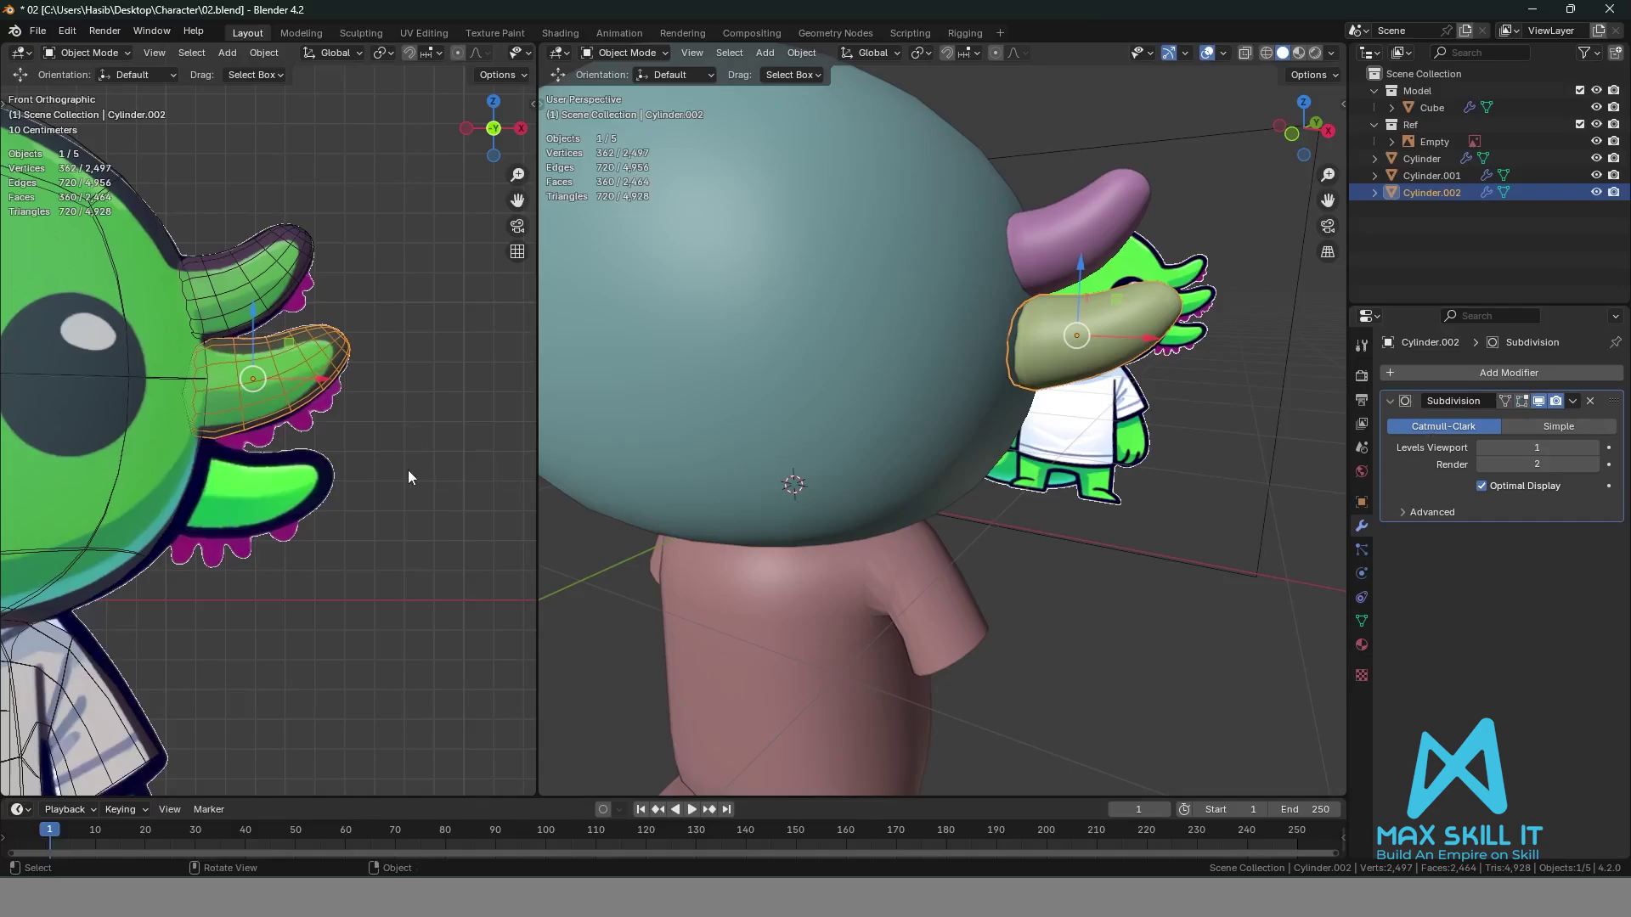
key(shift+d)
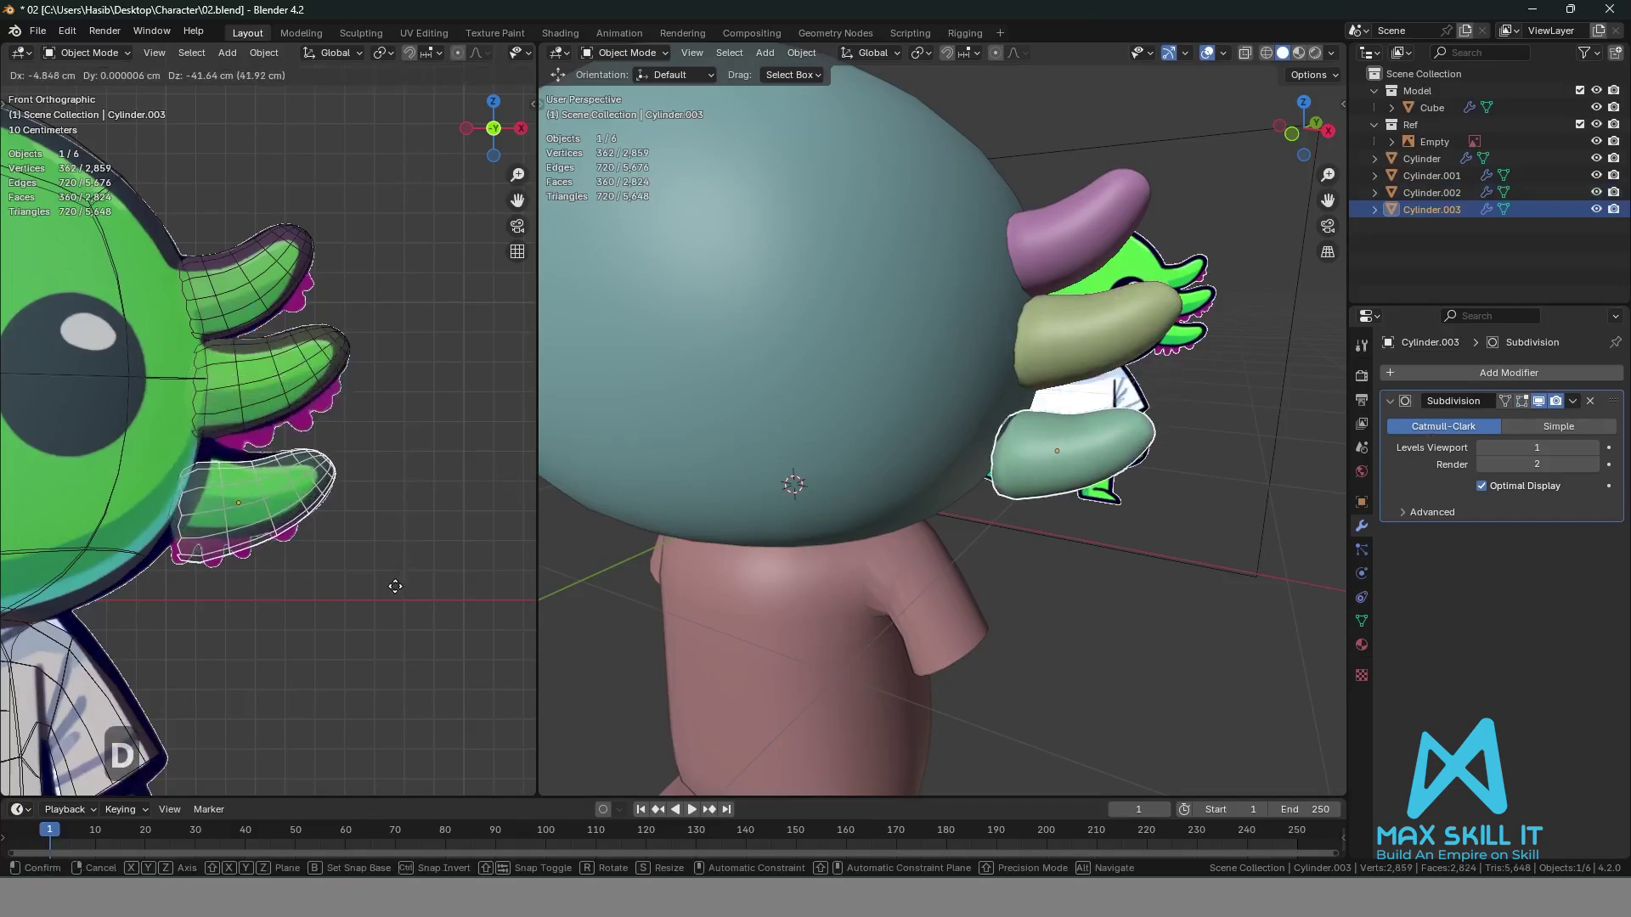
click(395, 586)
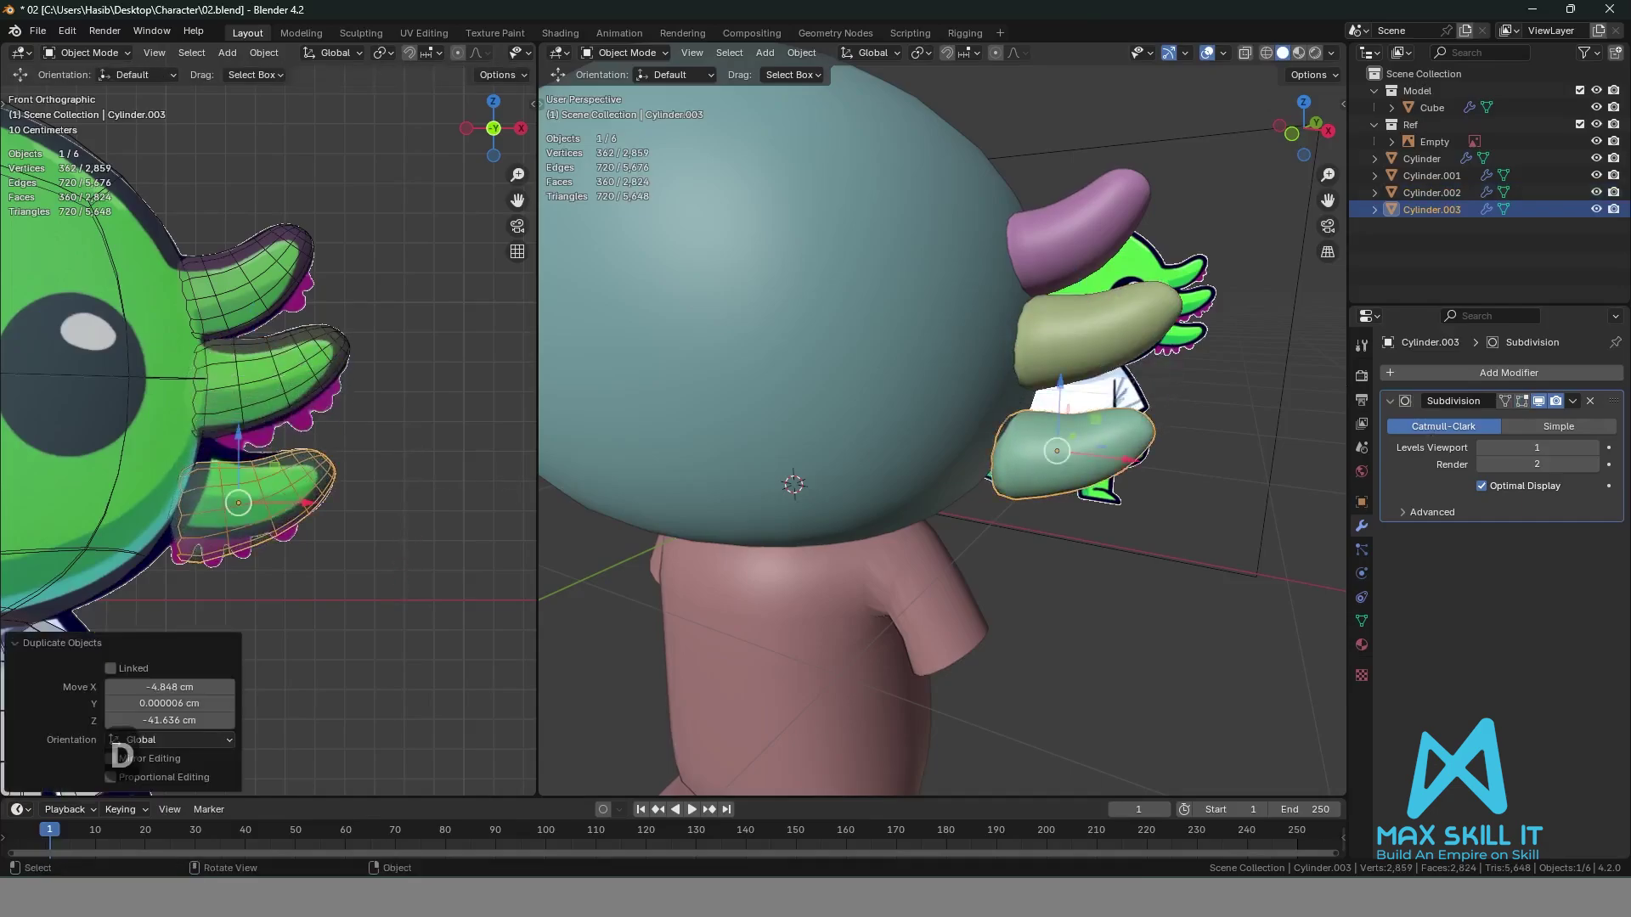
Rotate the lower gill 10.4°, shift it slightly upward over the reference, and rotate it another 2.58° in the front view.
key(r)
click(408, 554)
key(g)
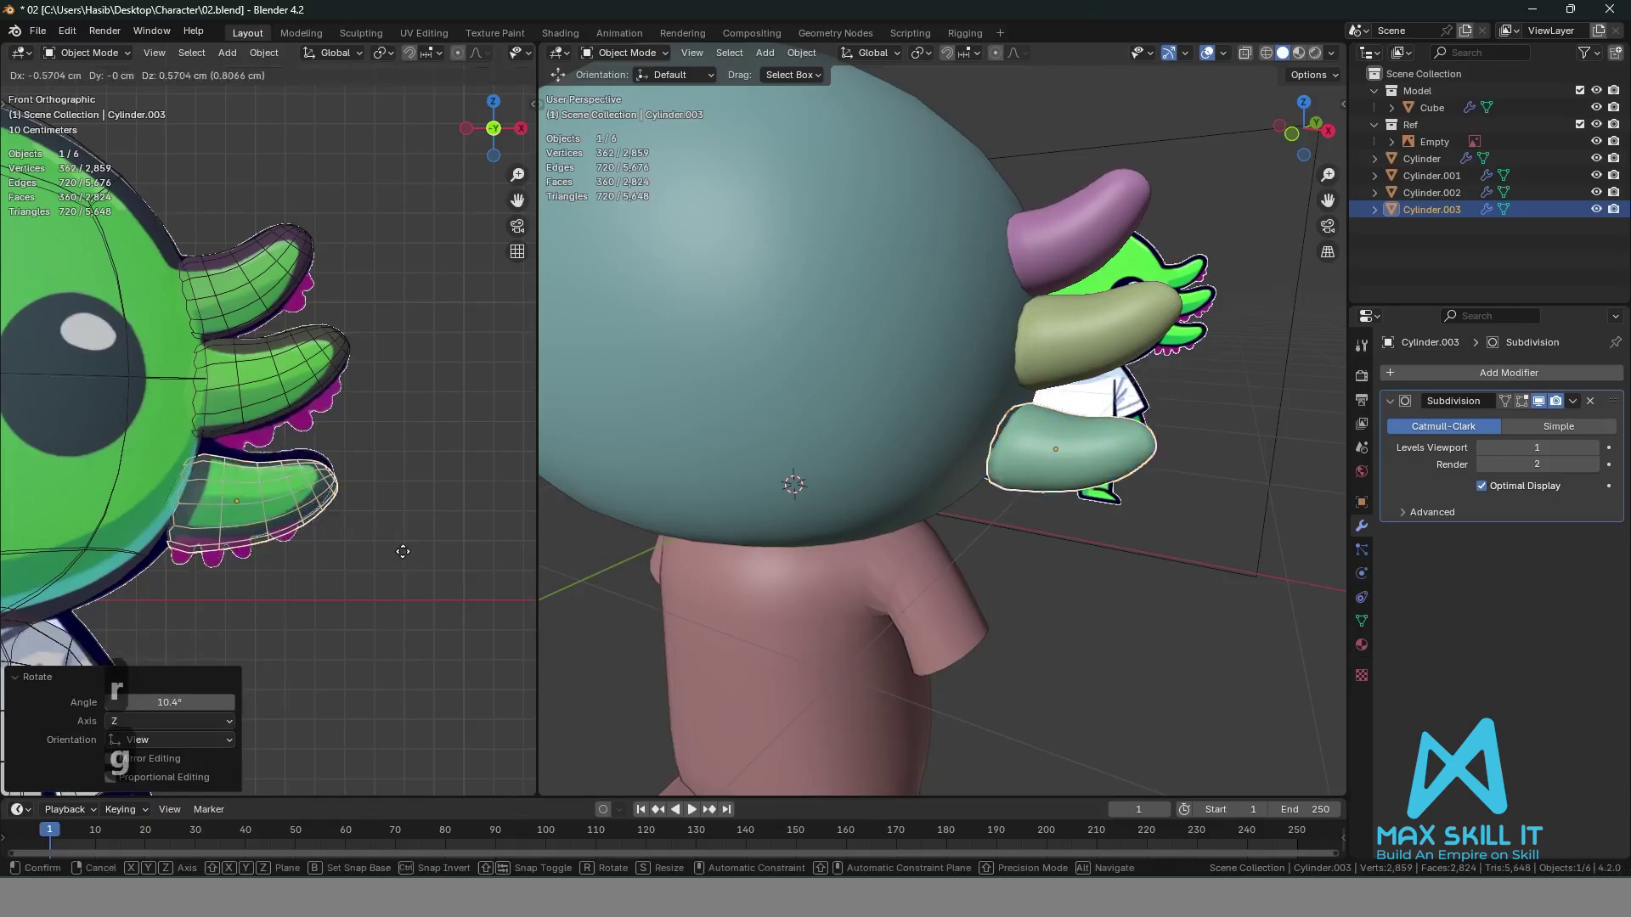
click(415, 511)
key(r)
click(417, 517)
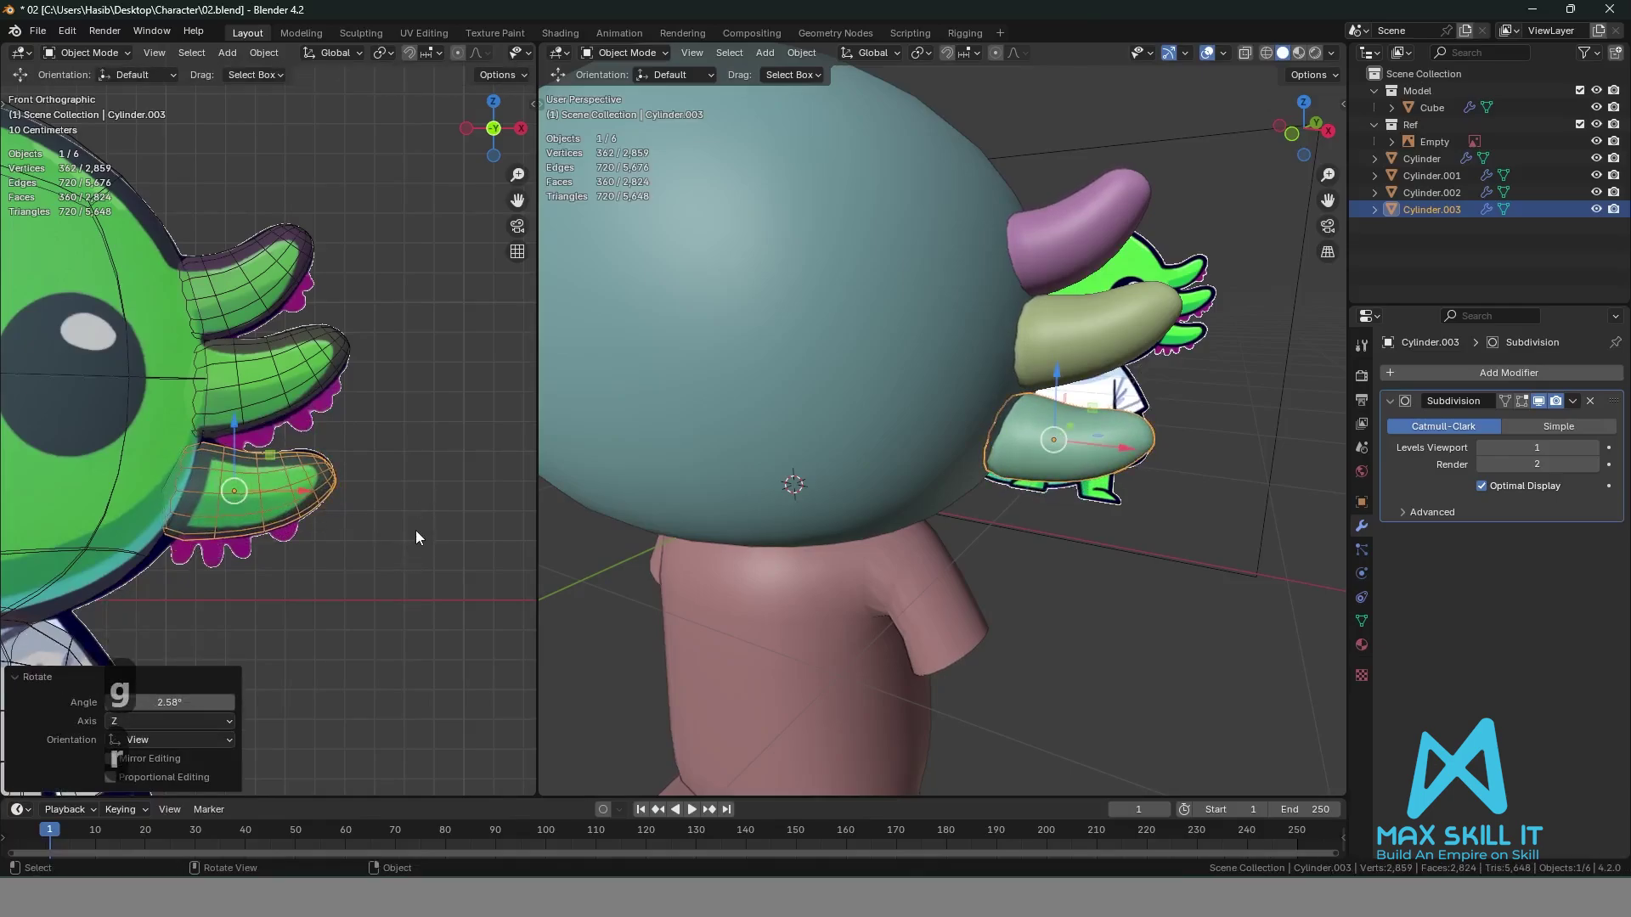
Select the lower, middle and upper gills together and isolate them in local view in the perspective viewport.
key(Tab)
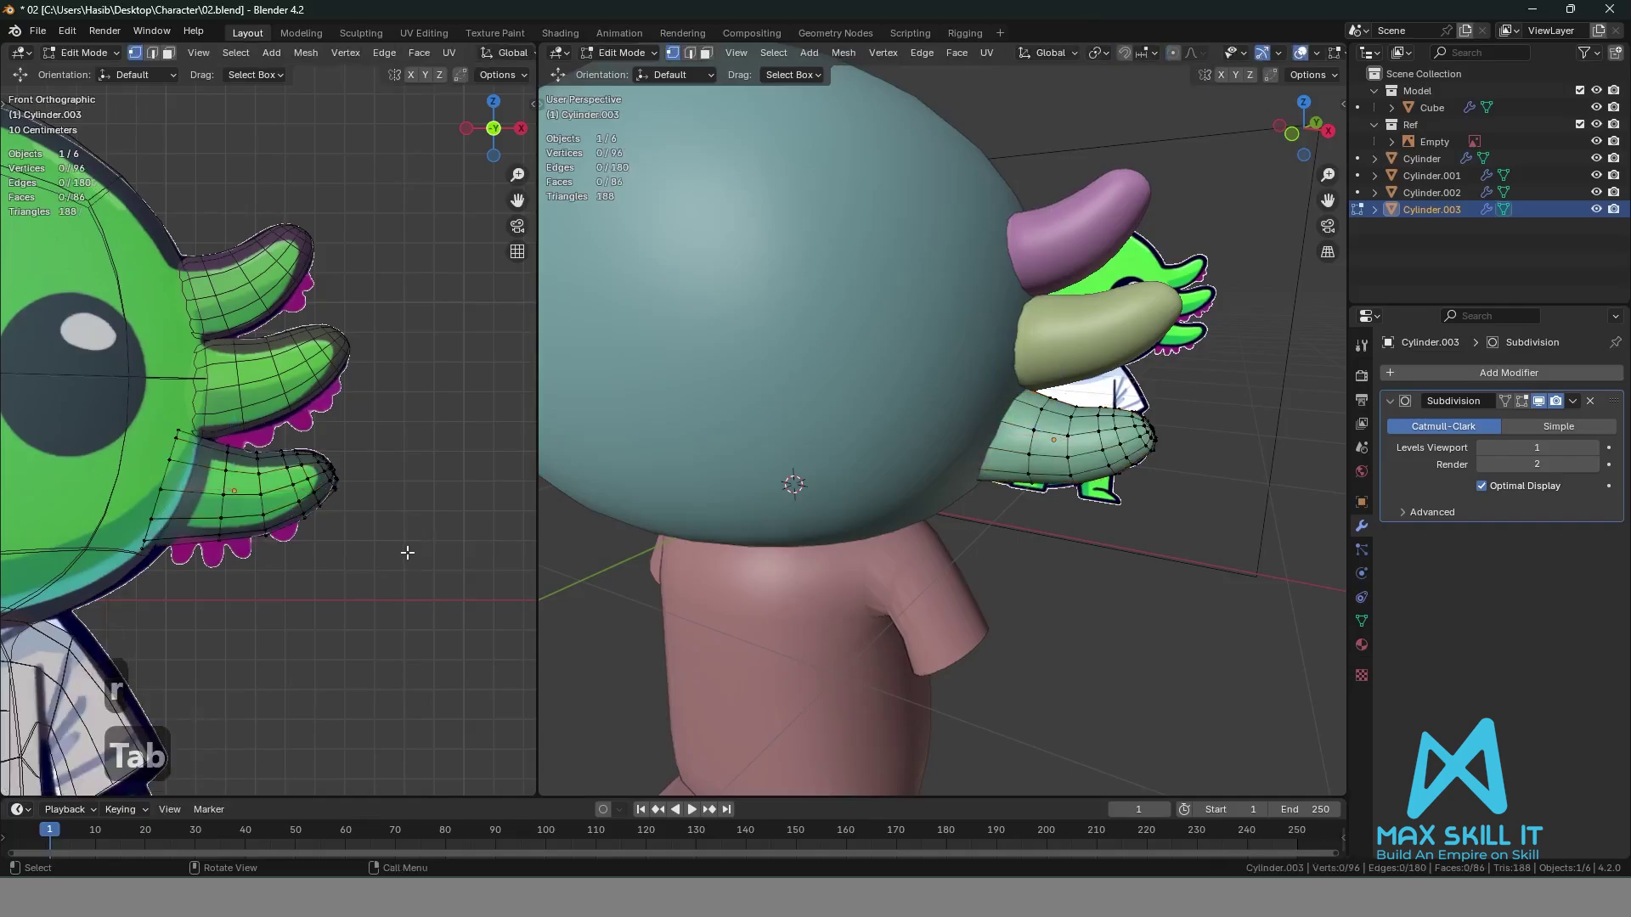
key(Tab)
click(1046, 596)
middle_drag(1045, 595, 1110, 588)
click(1123, 386)
shift+click(1113, 314)
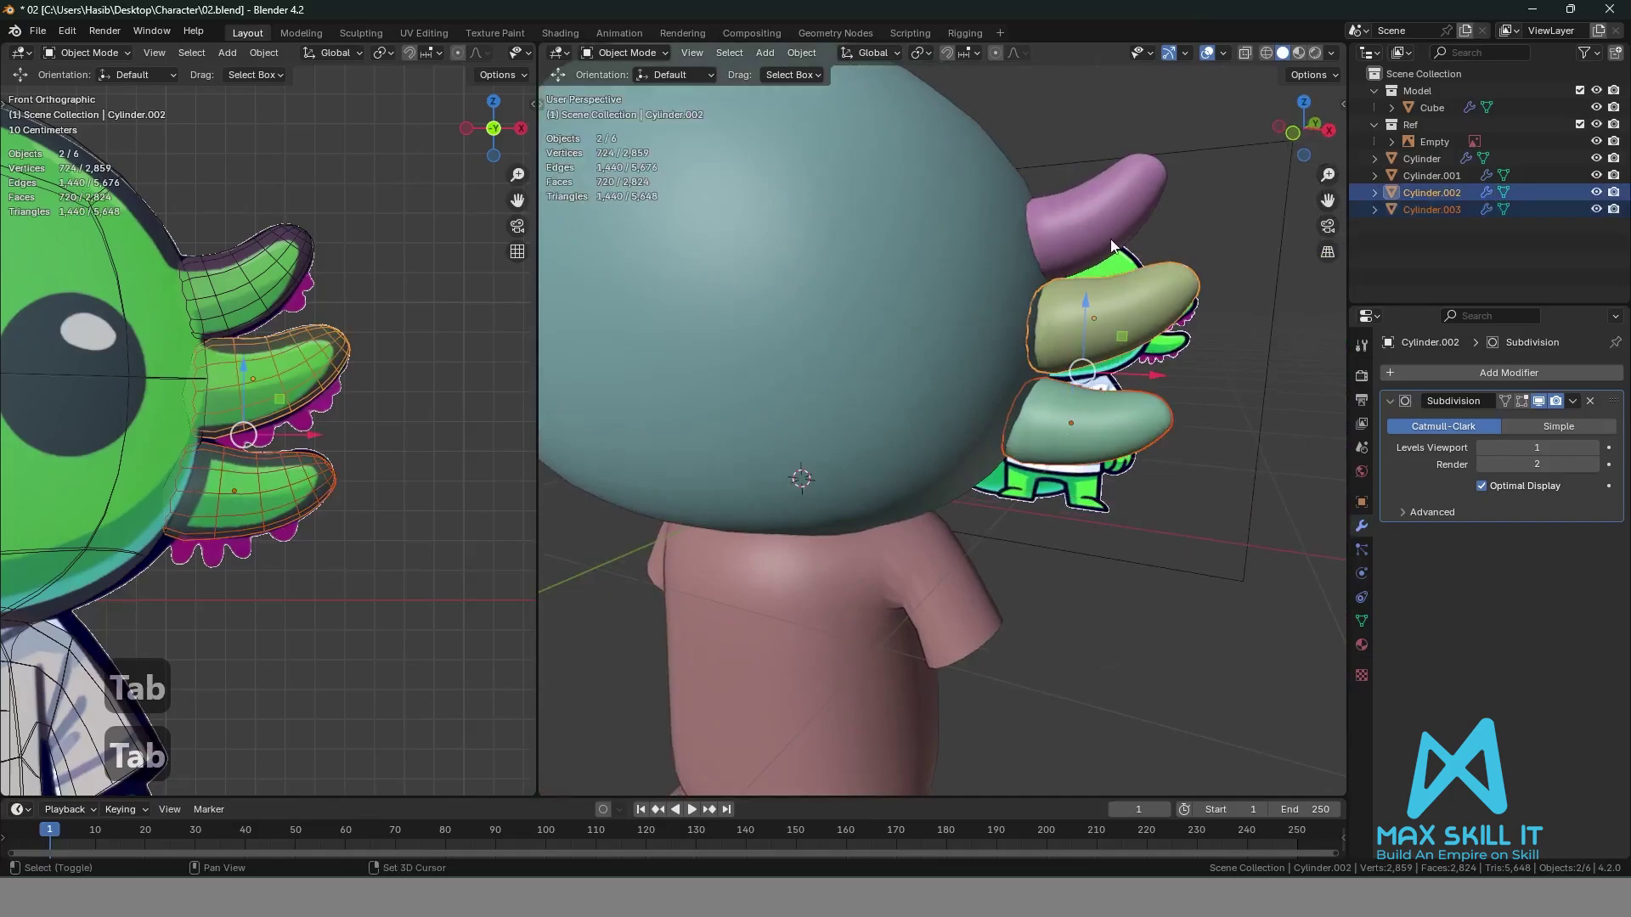
shift+click(1108, 223)
key(slash)
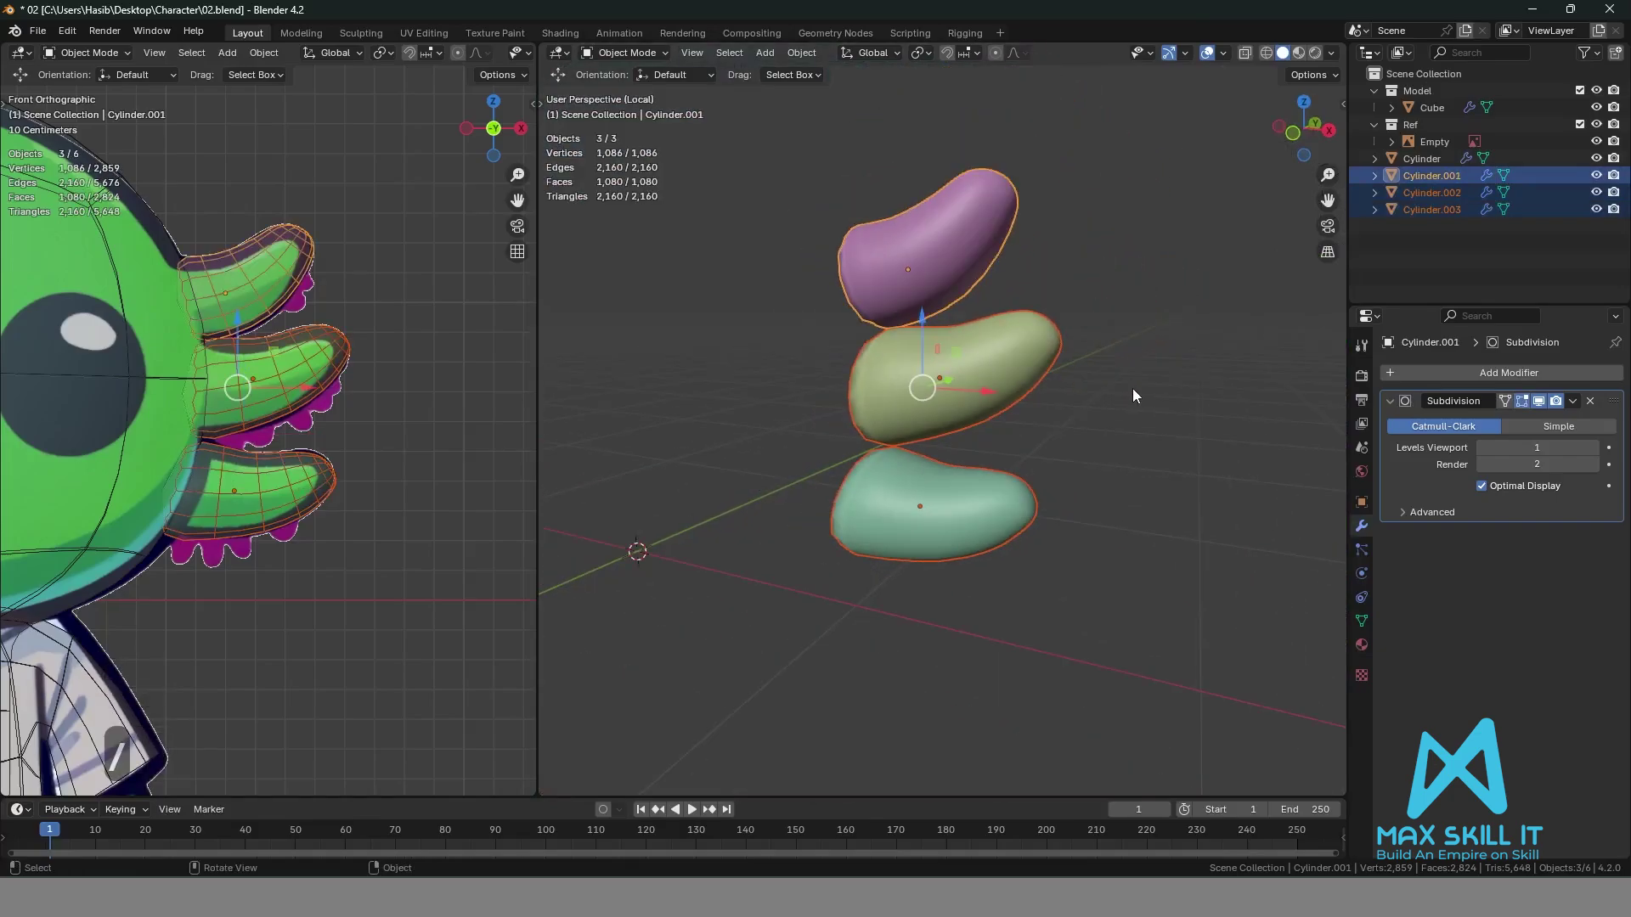
Bevel the base edge loops of all three gills with 3 segments and a 23.3 cm width.
key(Tab)
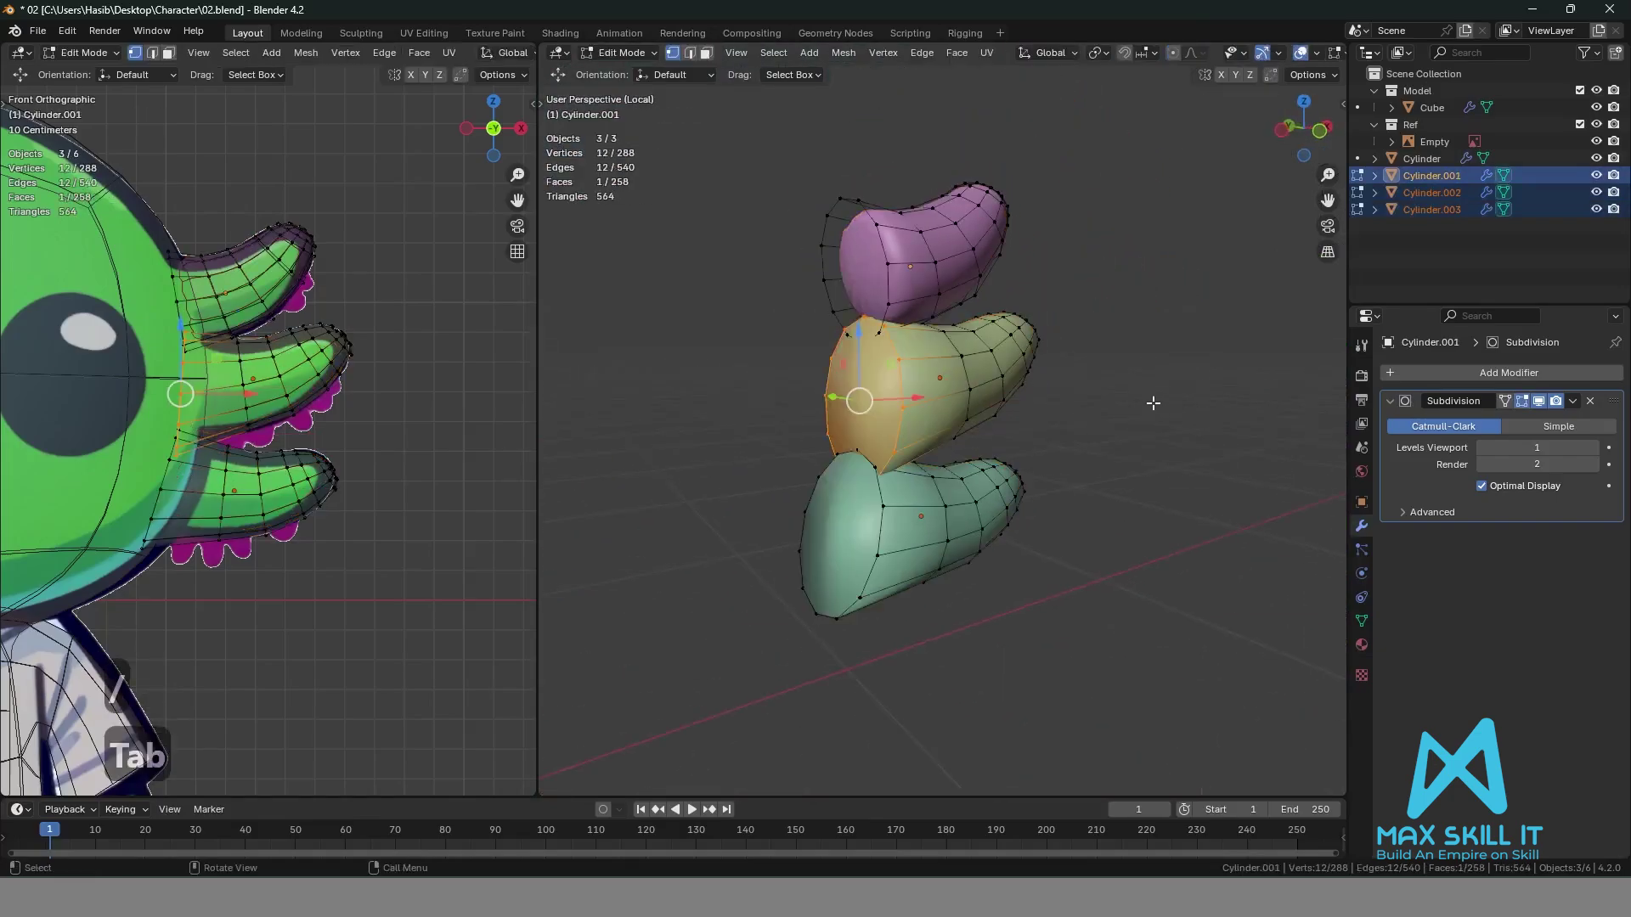
middle_drag(1151, 410, 1014, 326)
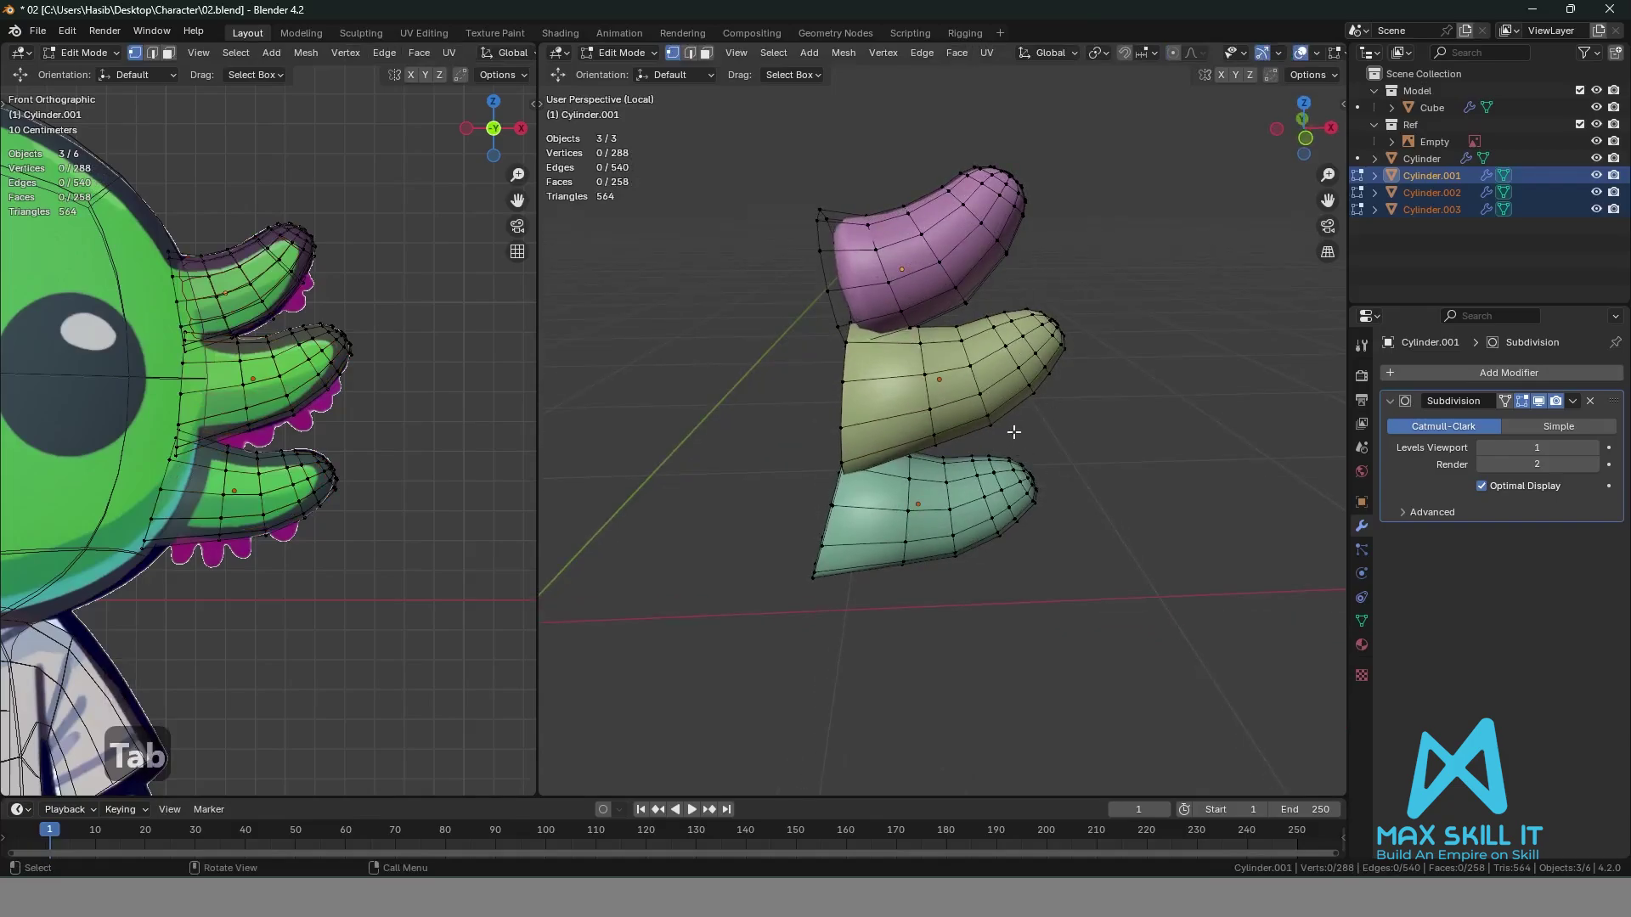
key(2)
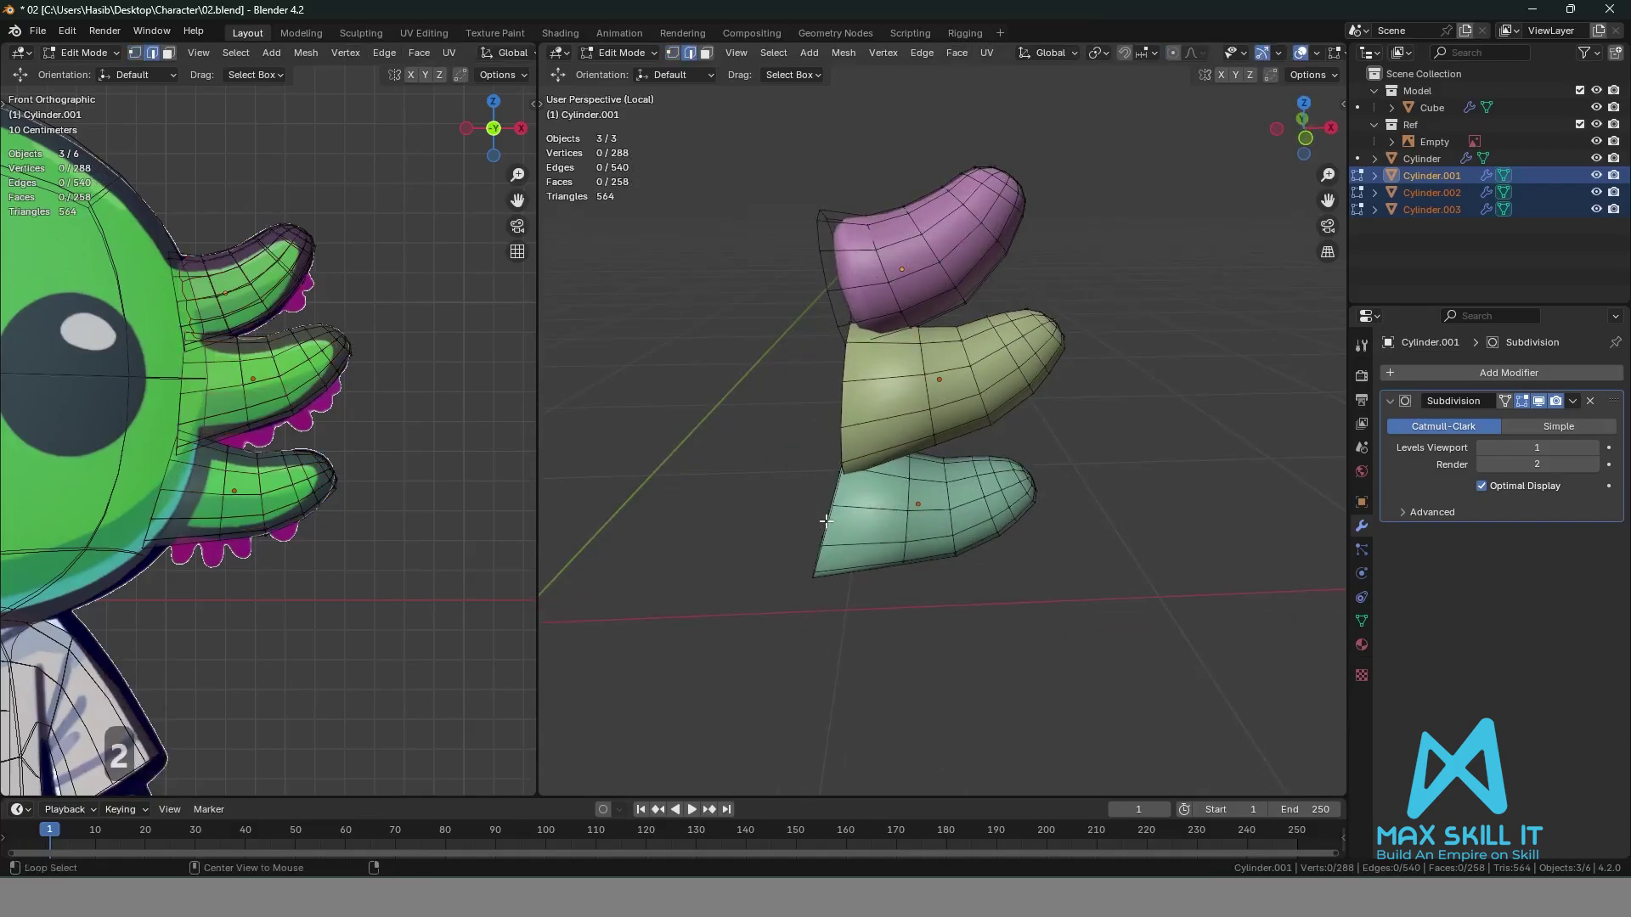
alt+click(827, 522)
alt+shift+click(838, 335)
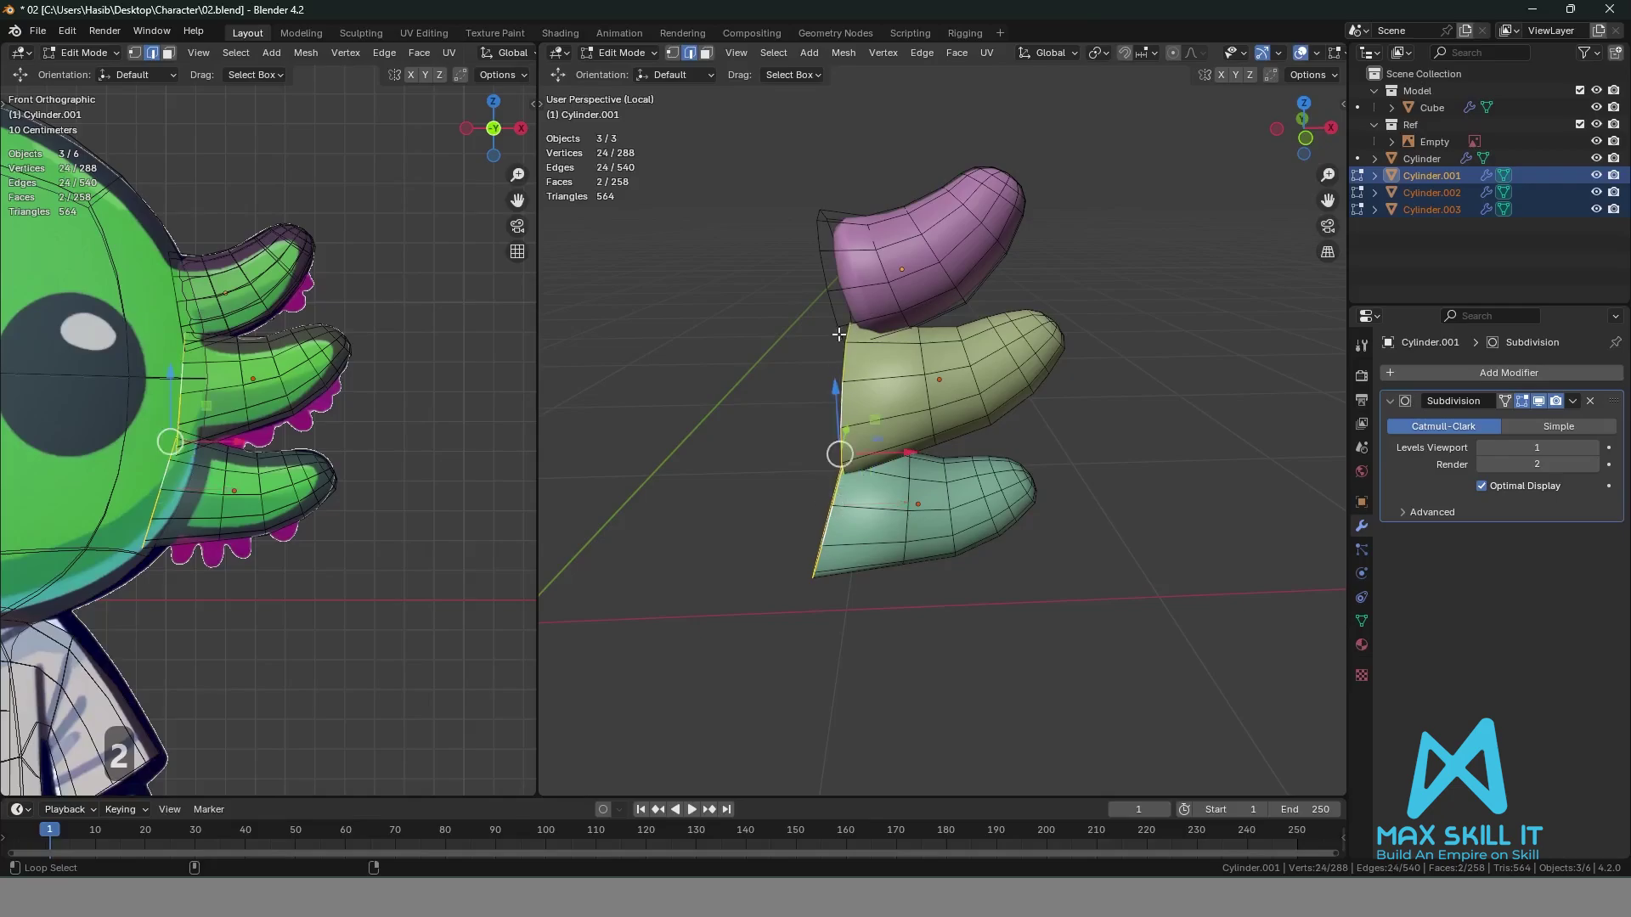
alt+shift+click(822, 282)
middle_drag(1048, 283, 1139, 255)
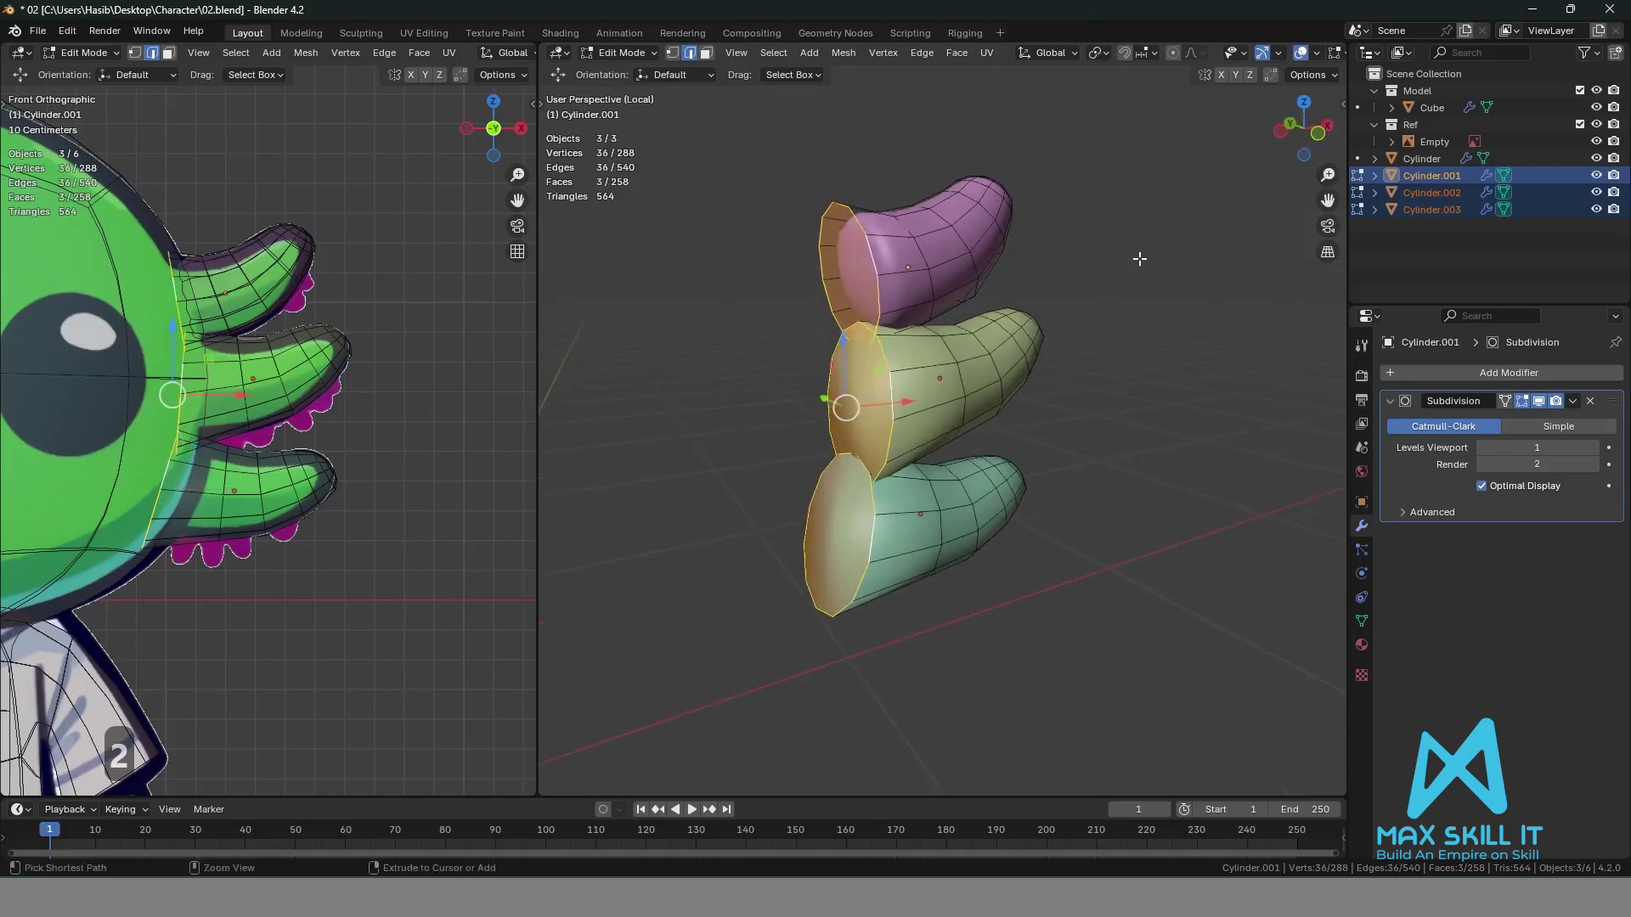
key(ctrl+b)
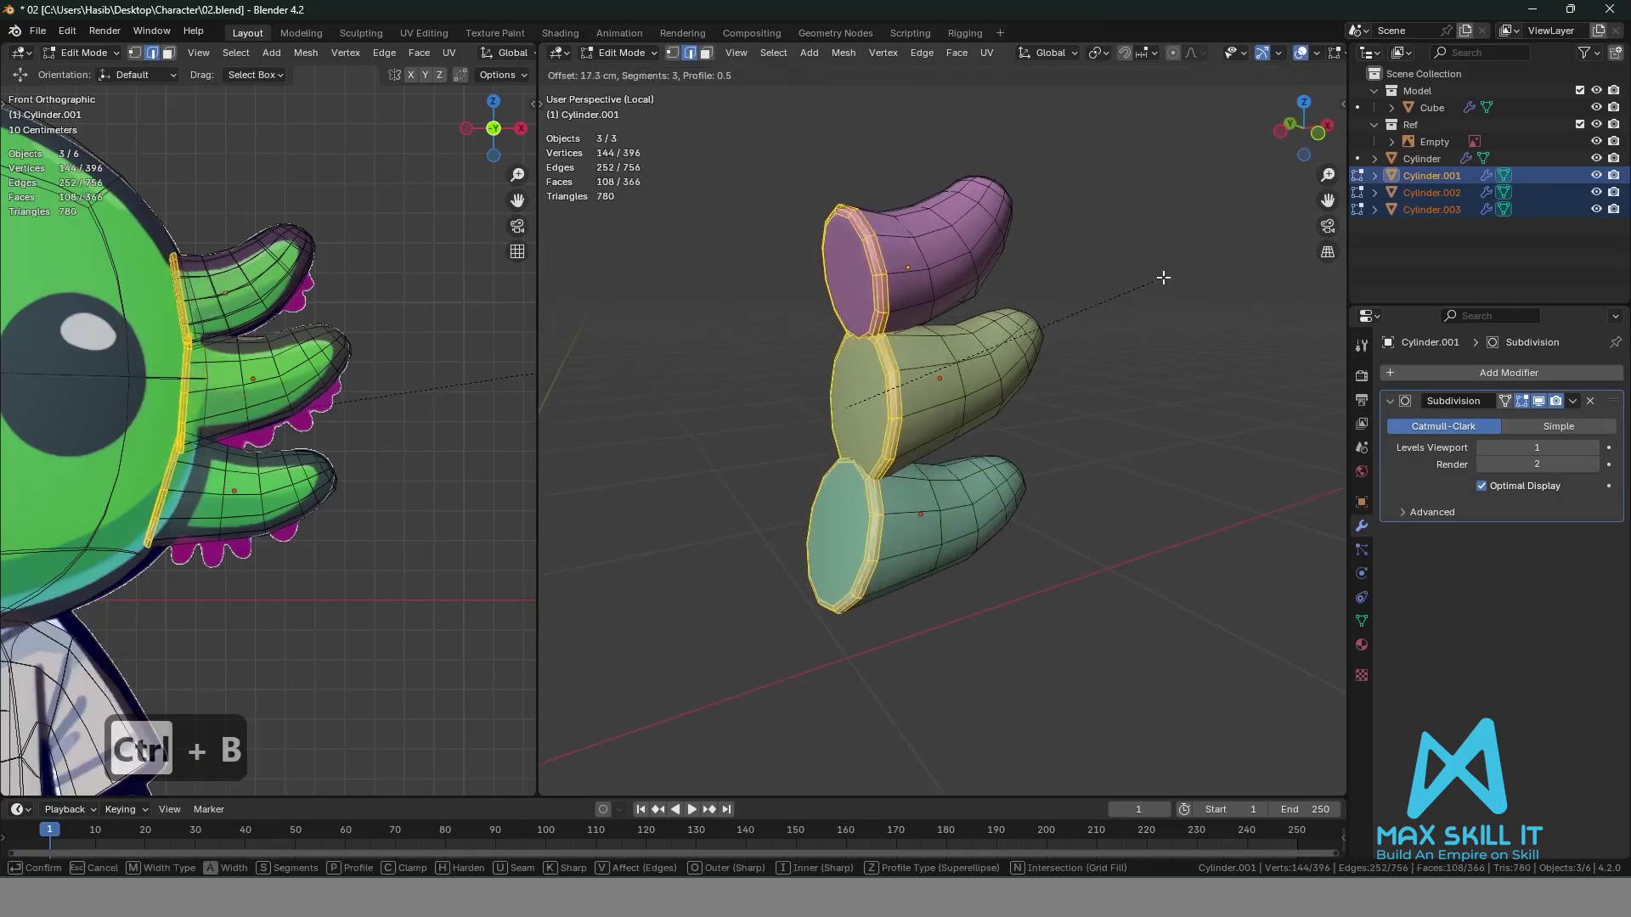
click(1167, 279)
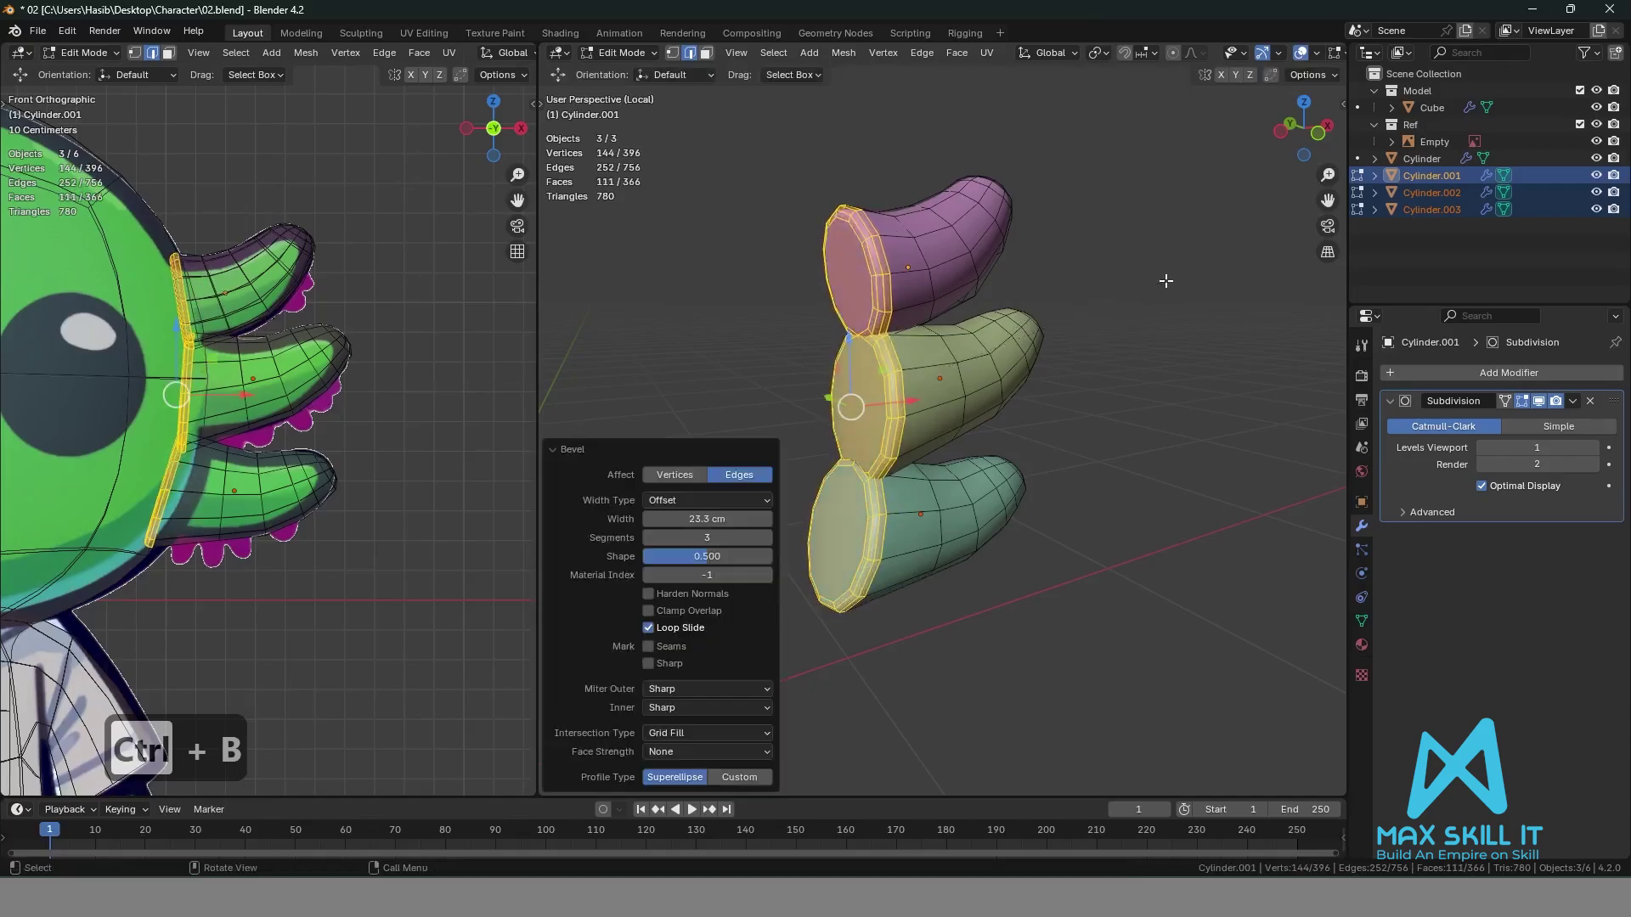
click(1166, 280)
key(Tab)
click(980, 257)
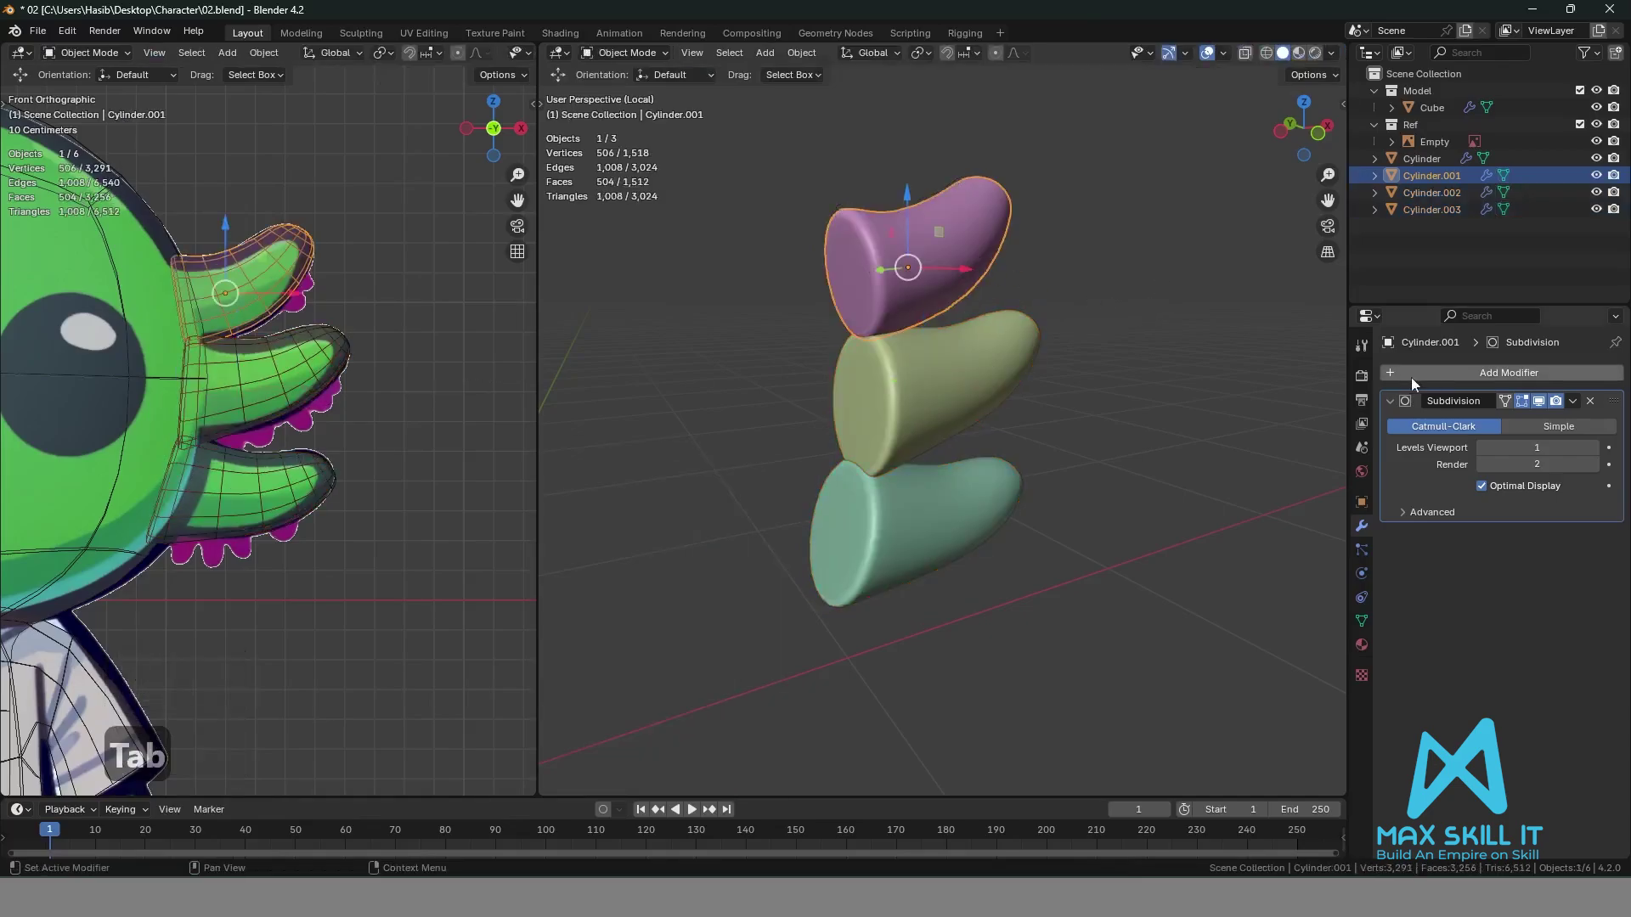
click(941, 525)
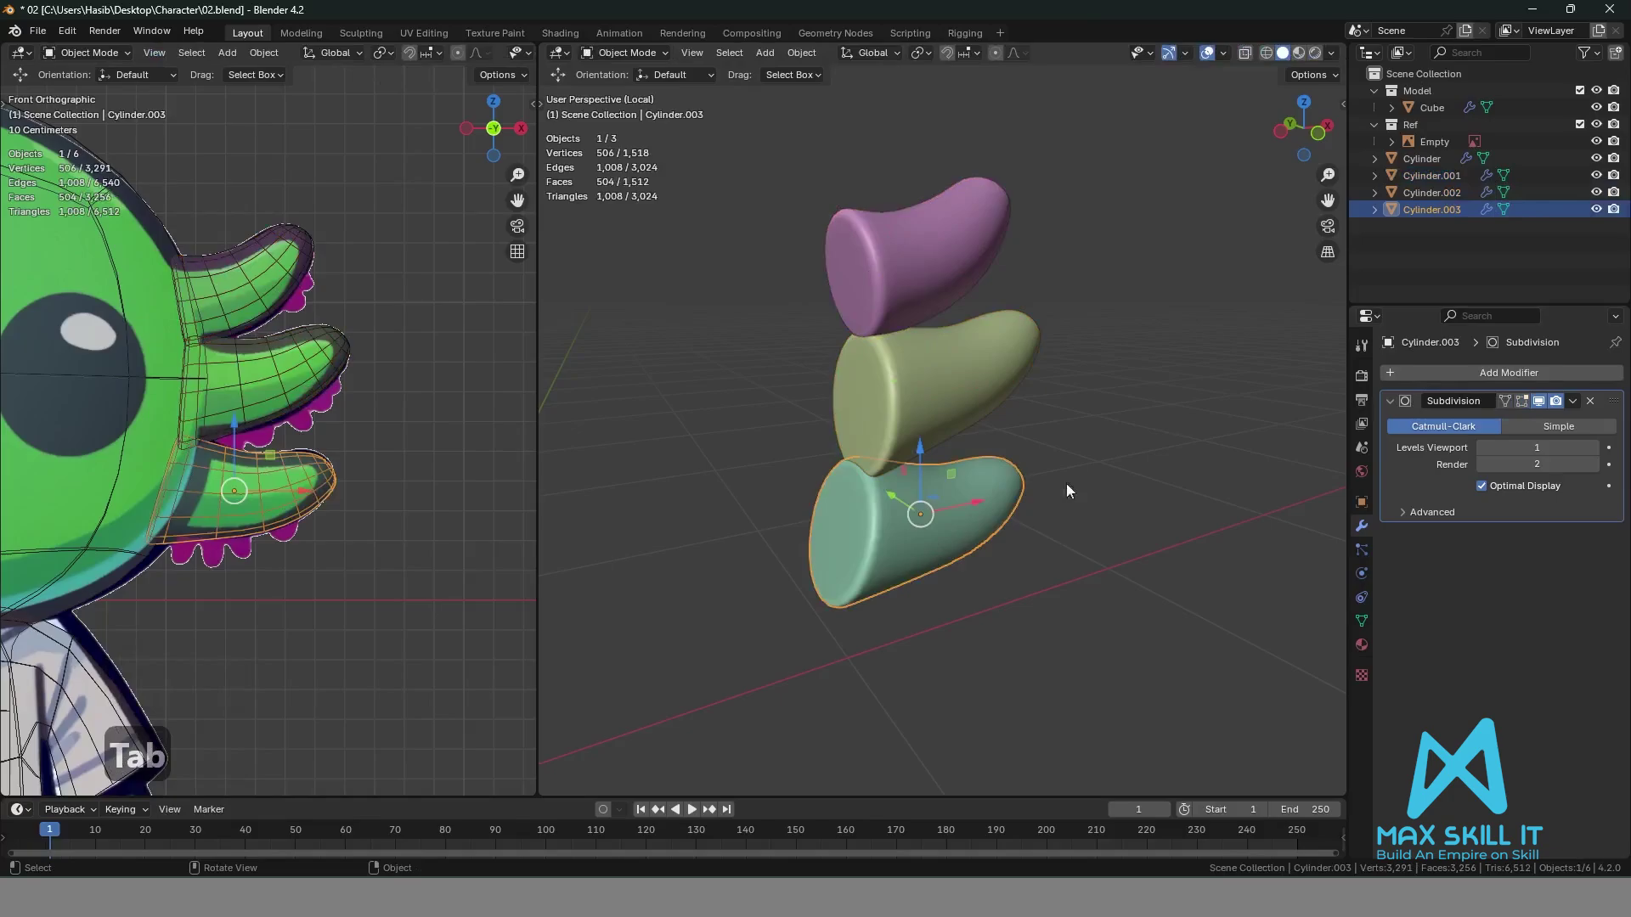
click(947, 382)
click(962, 282)
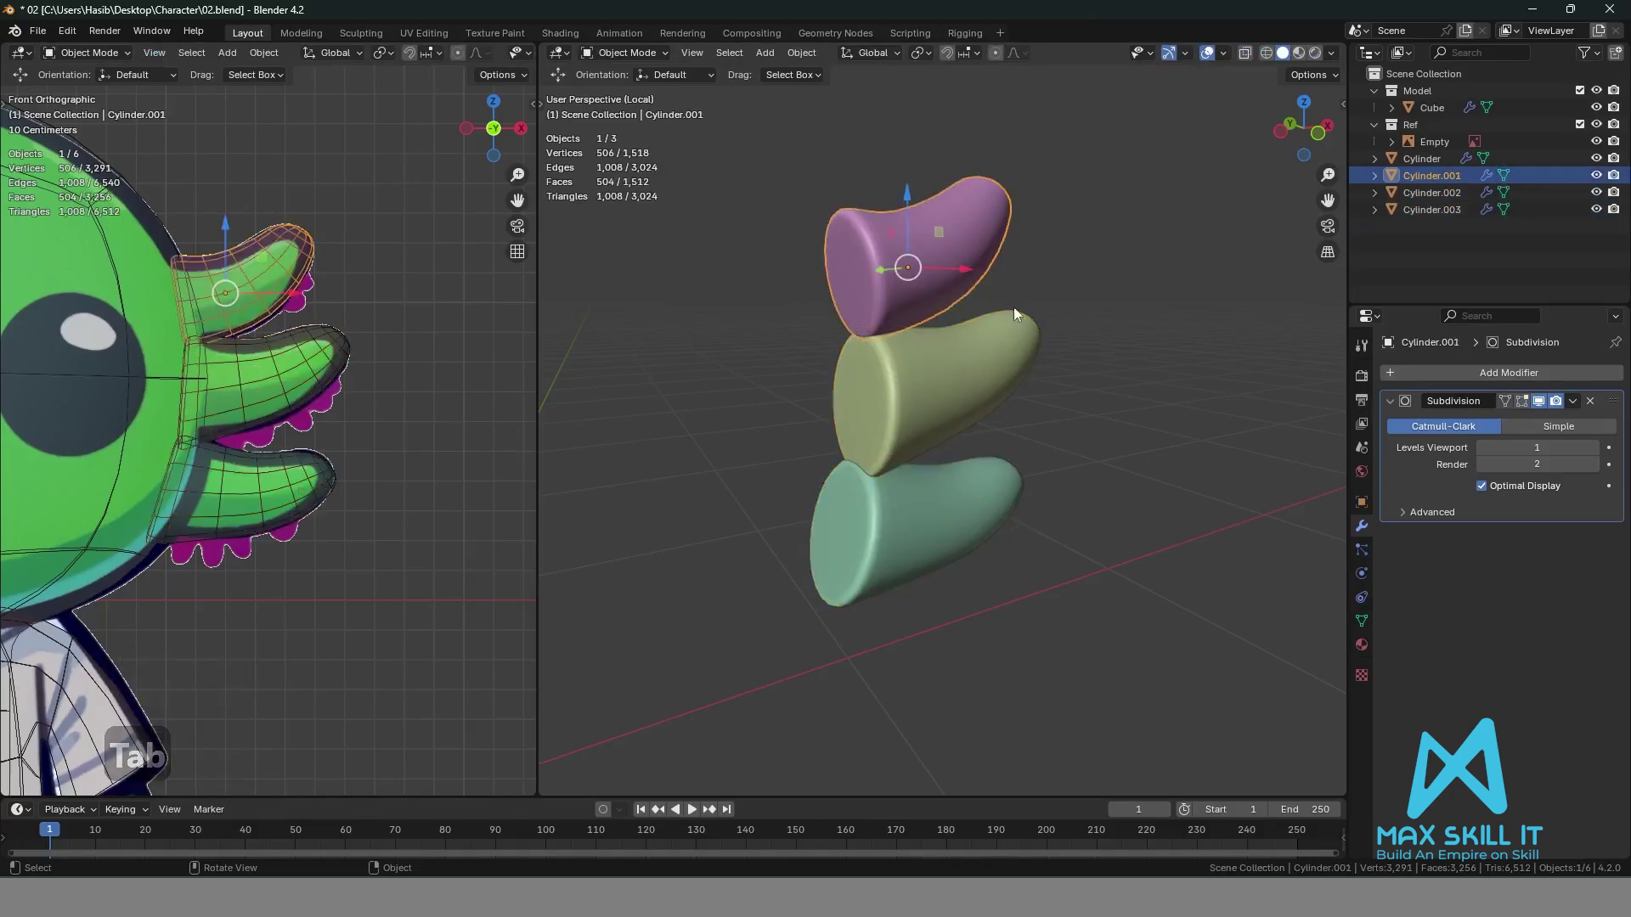
click(1138, 340)
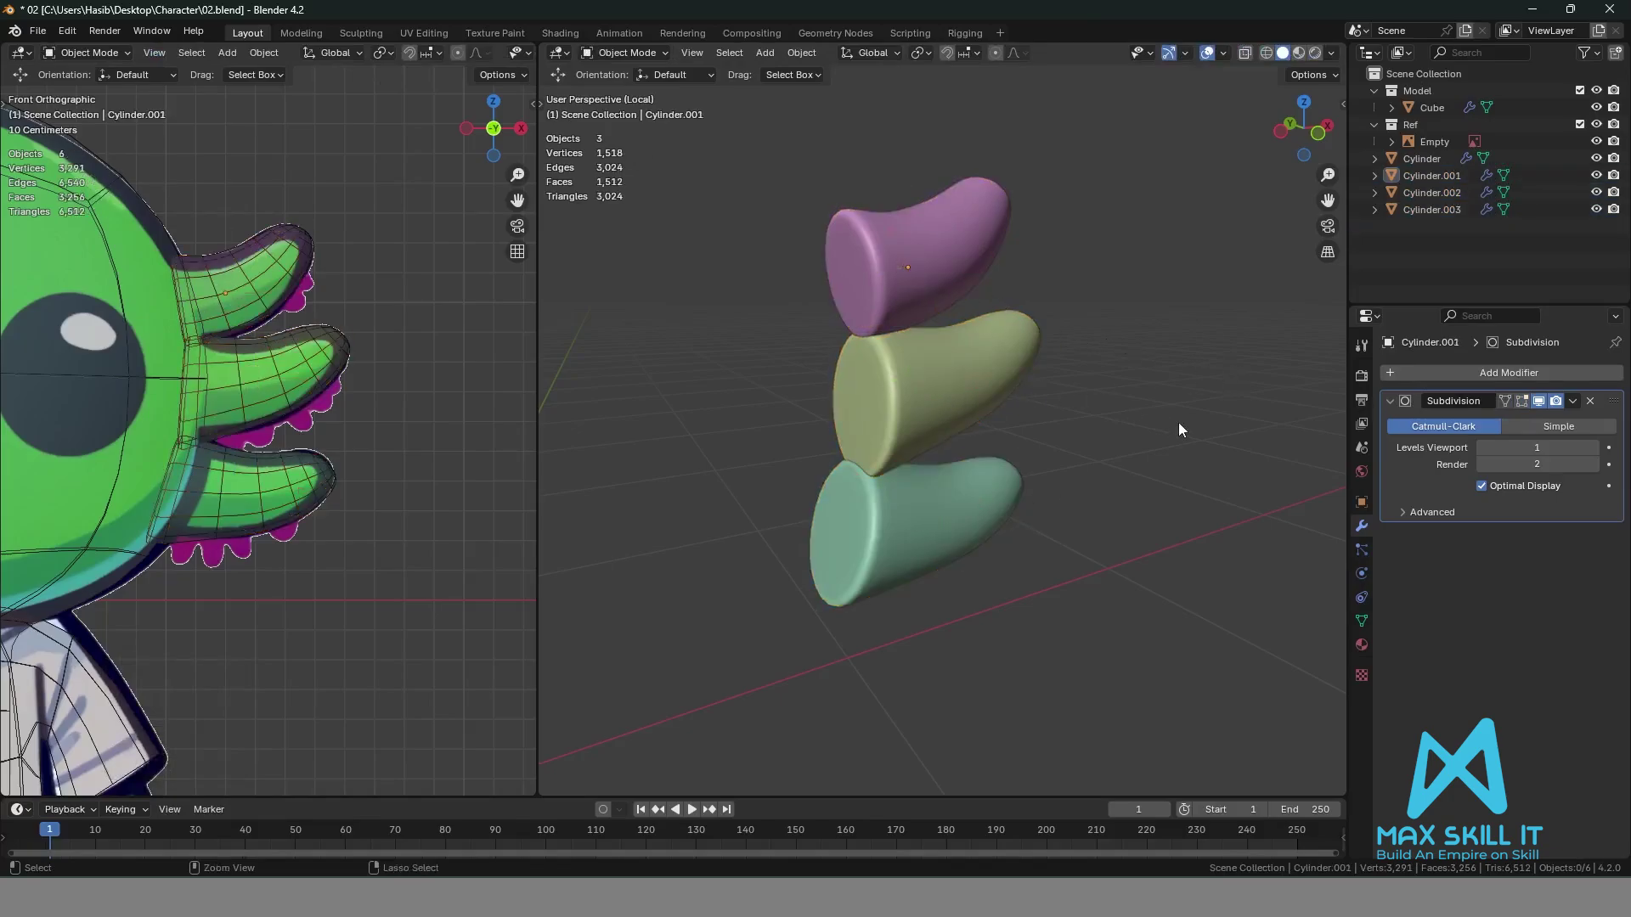
Join the three gills into a single object and save the file.
key(ctrl+s)
middle_drag(1154, 423, 973, 423)
drag(1043, 499, 868, 269)
key(ctrl+j)
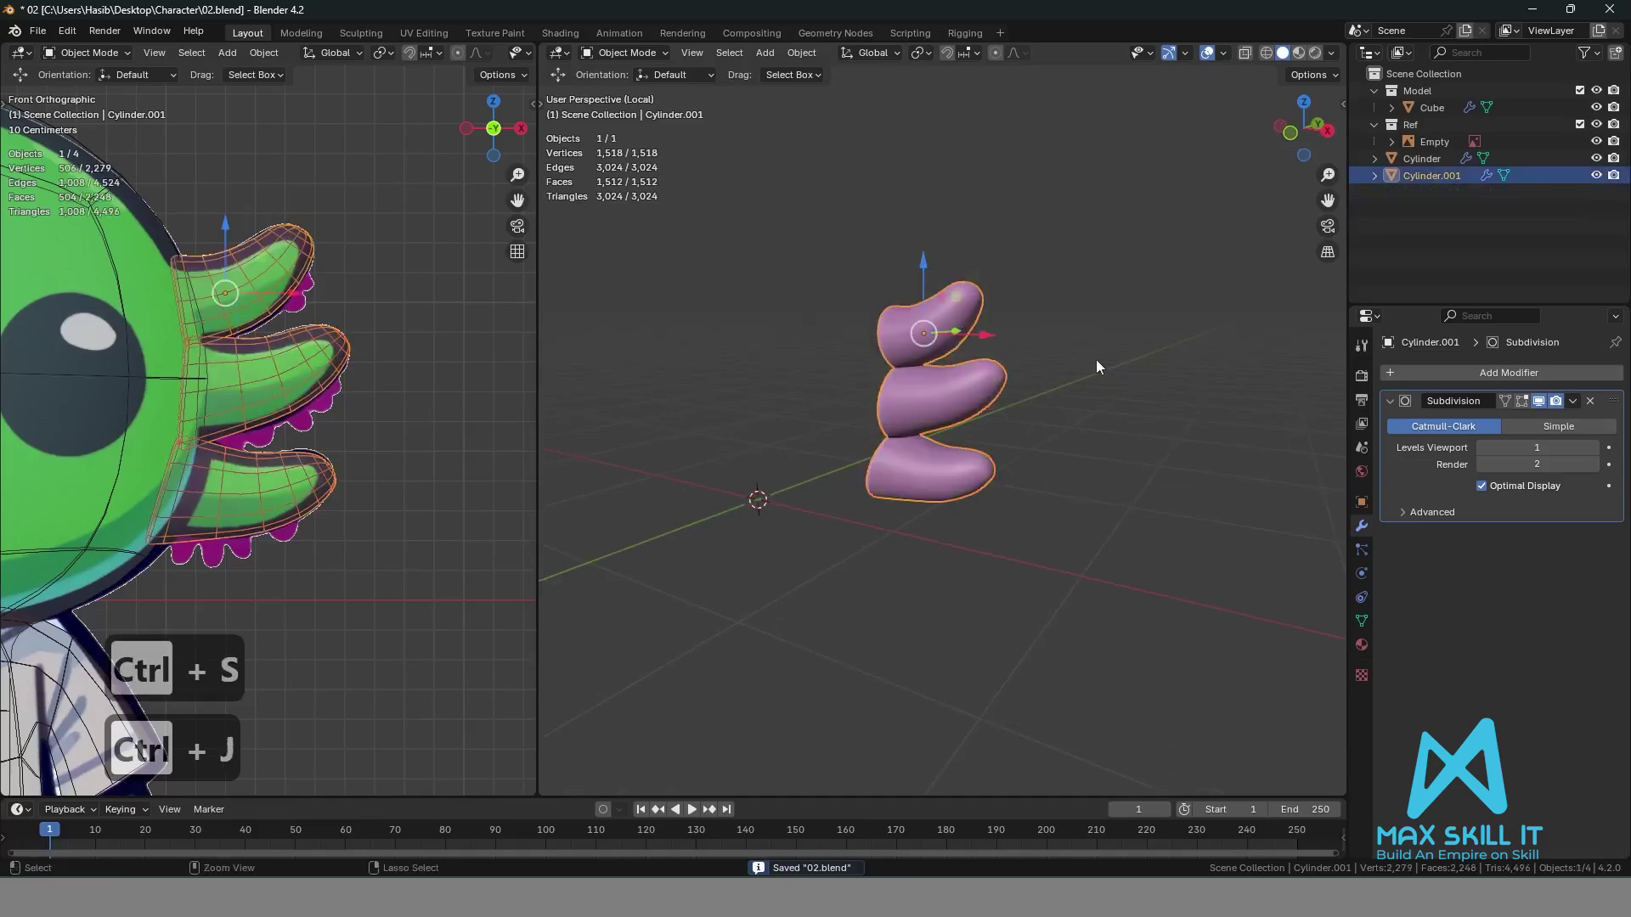
click(1020, 406)
middle_drag(1020, 406, 1097, 394)
click(941, 405)
key(ctrl+s)
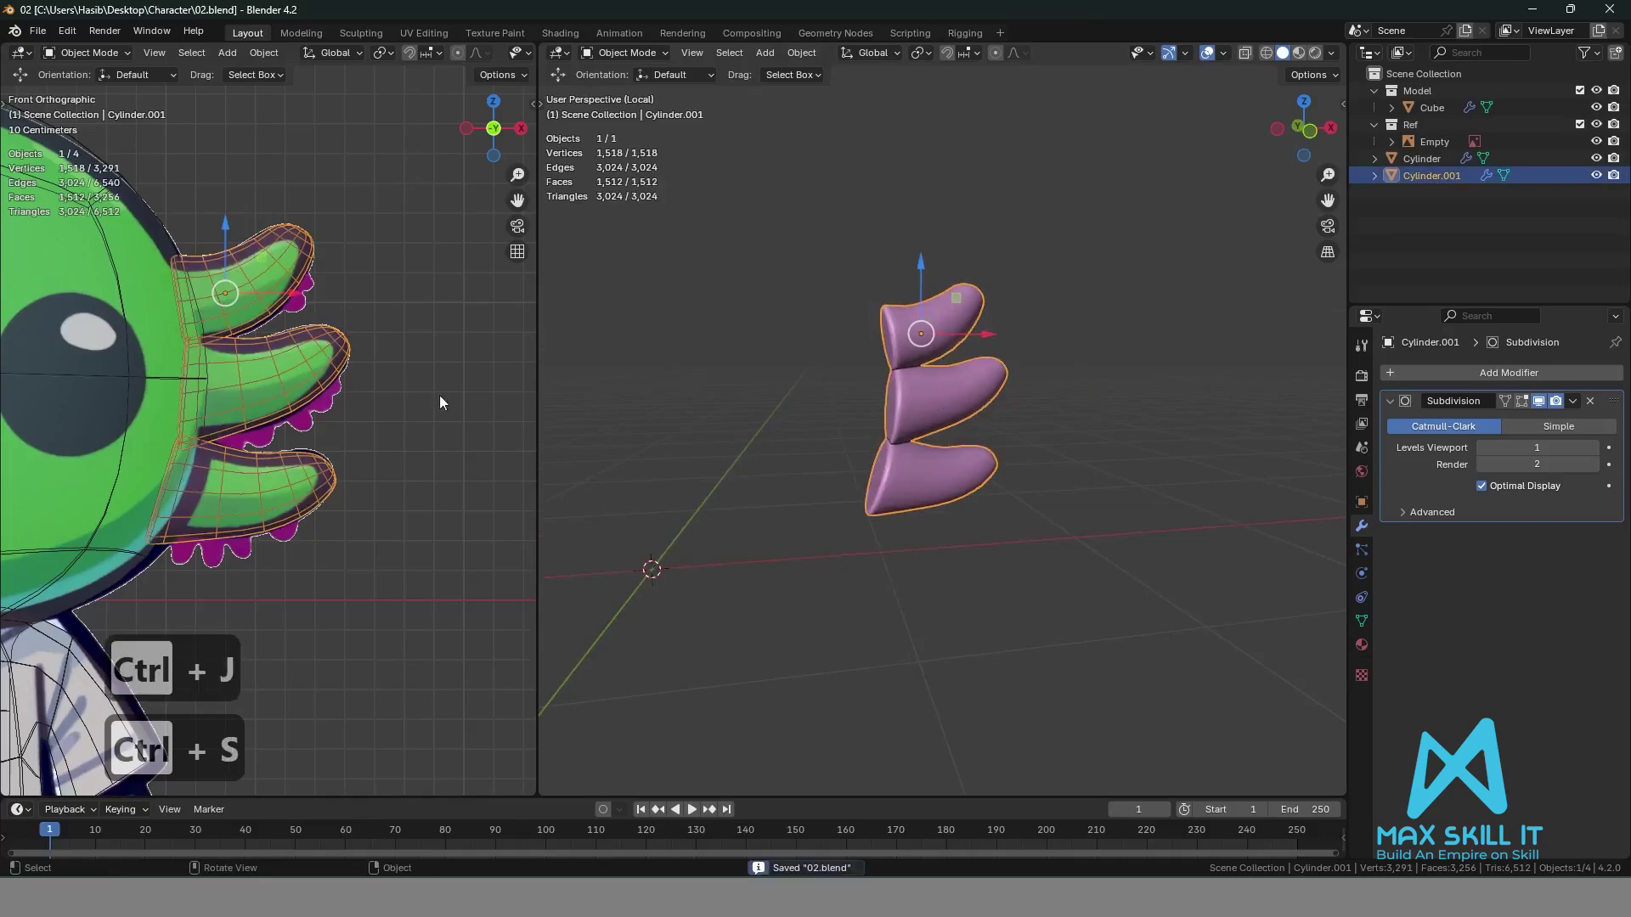
Try snapping the joined gills to the 3D cursor and undo the move.
scroll(440, 395, down, 5)
shift+middle_drag(299, 492, 461, 455)
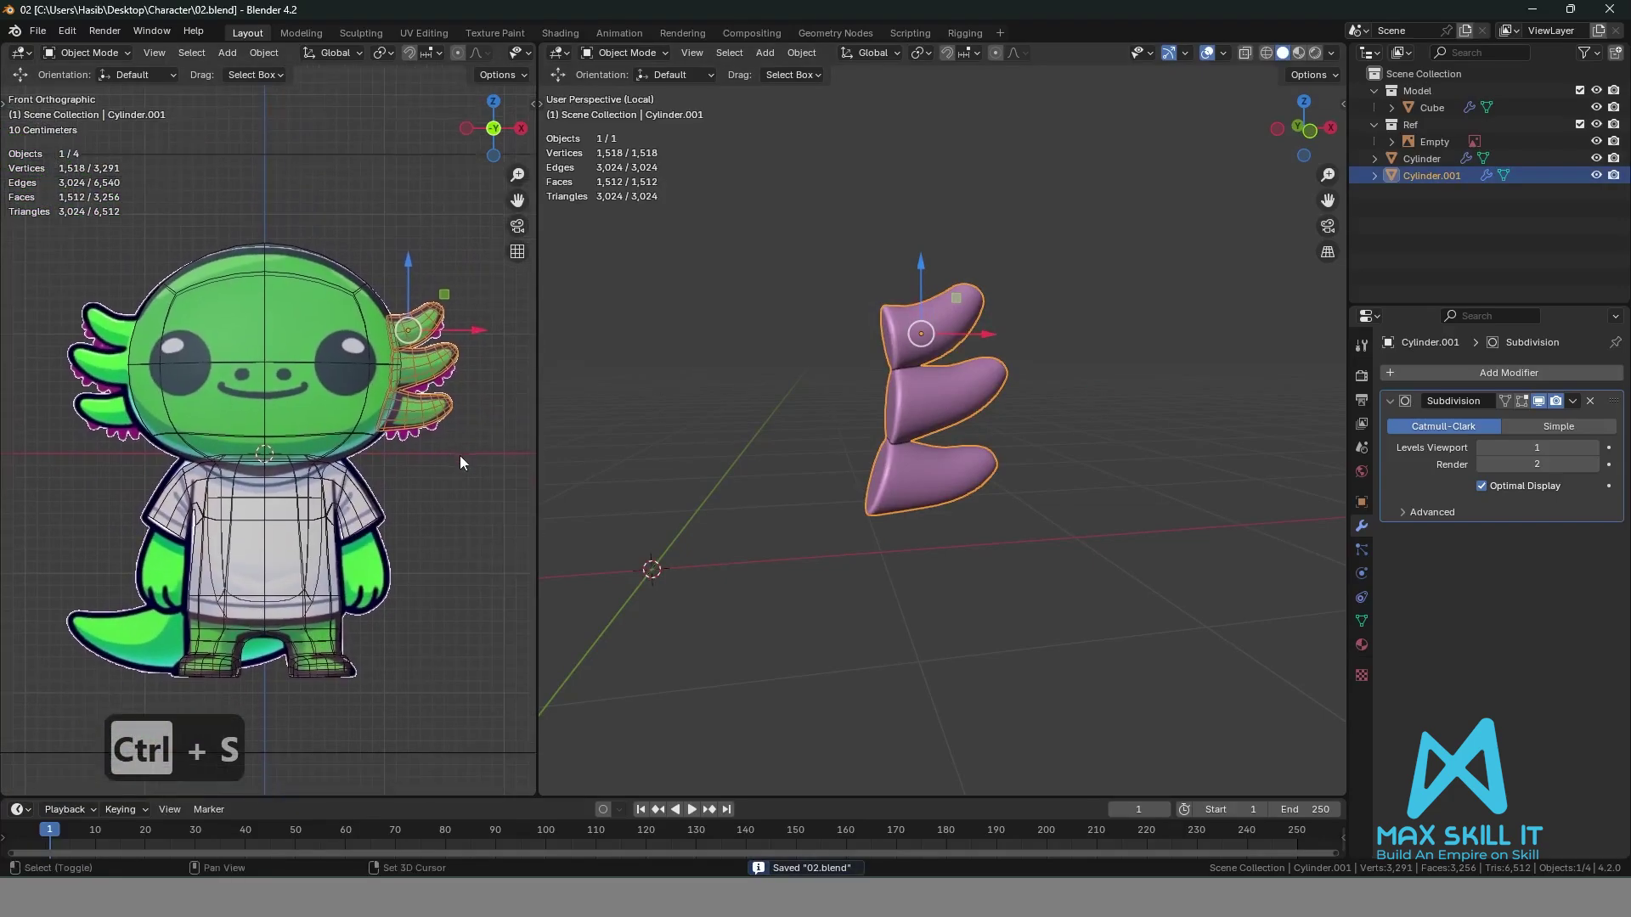
key(shift+s)
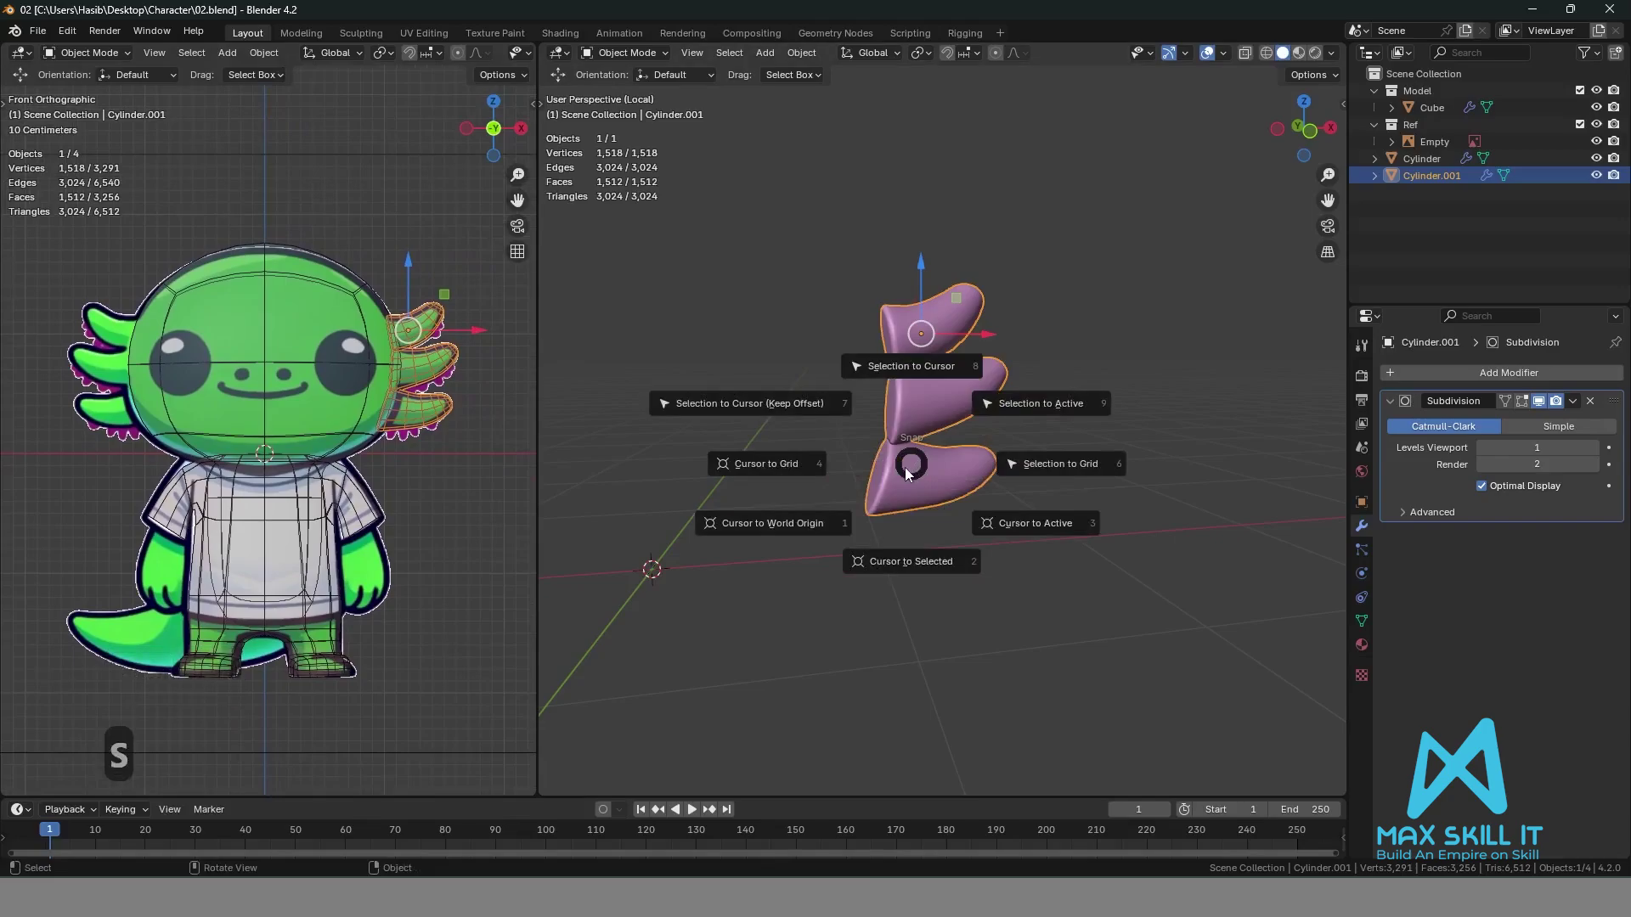
click(892, 387)
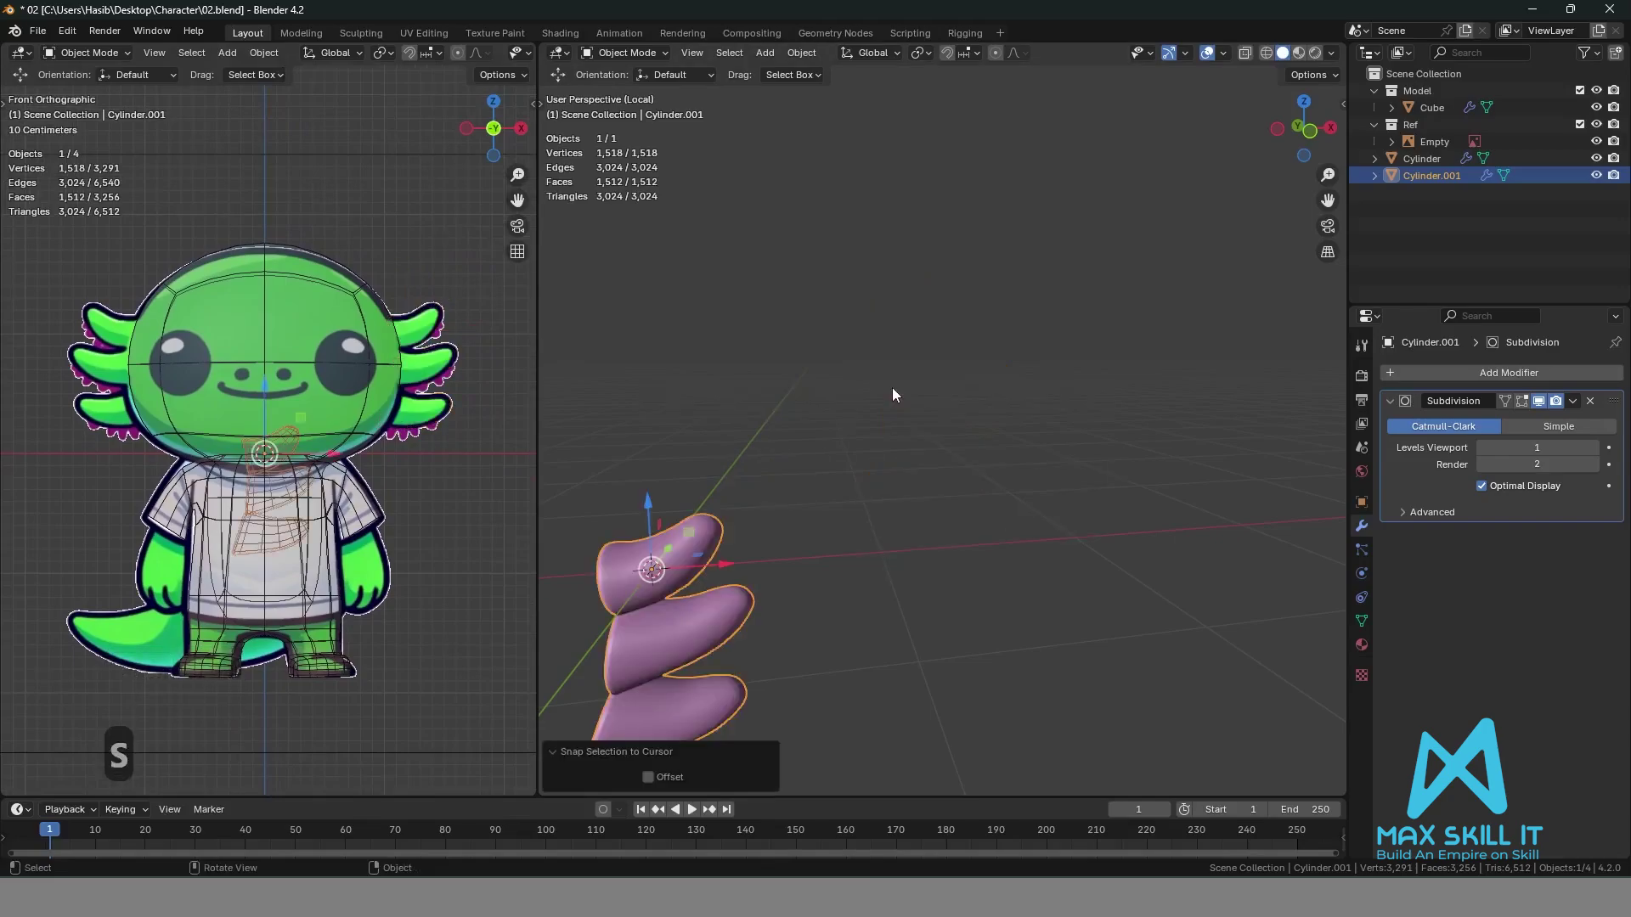
key(ctrl+z)
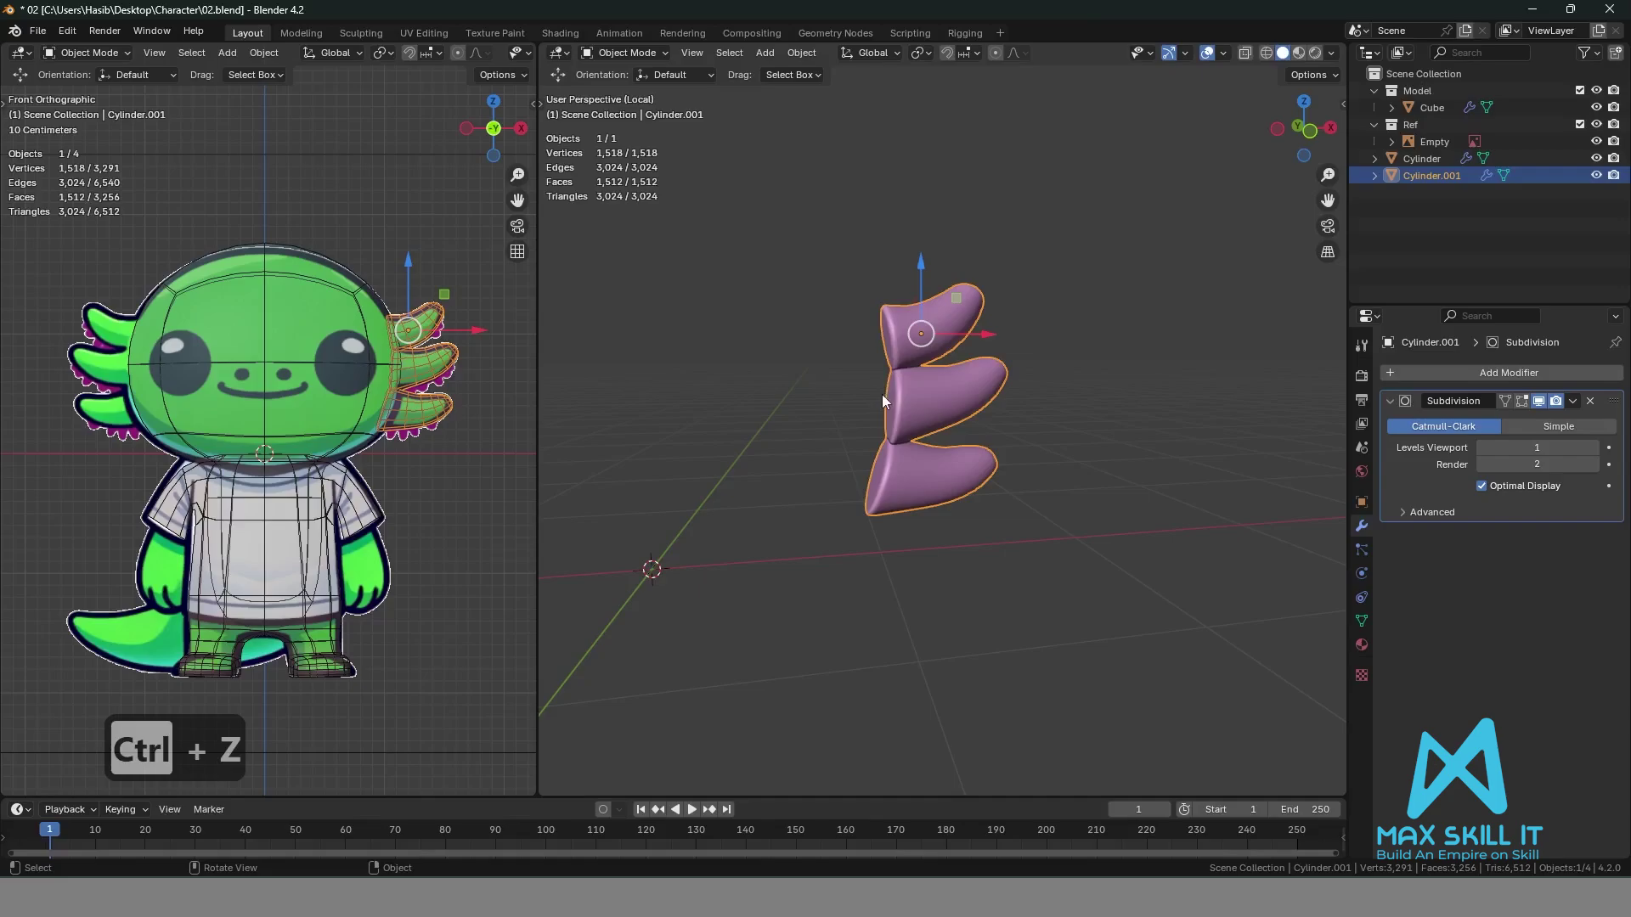
Set the joined gills' origin to the 3D cursor at the world centre.
right_click(845, 392)
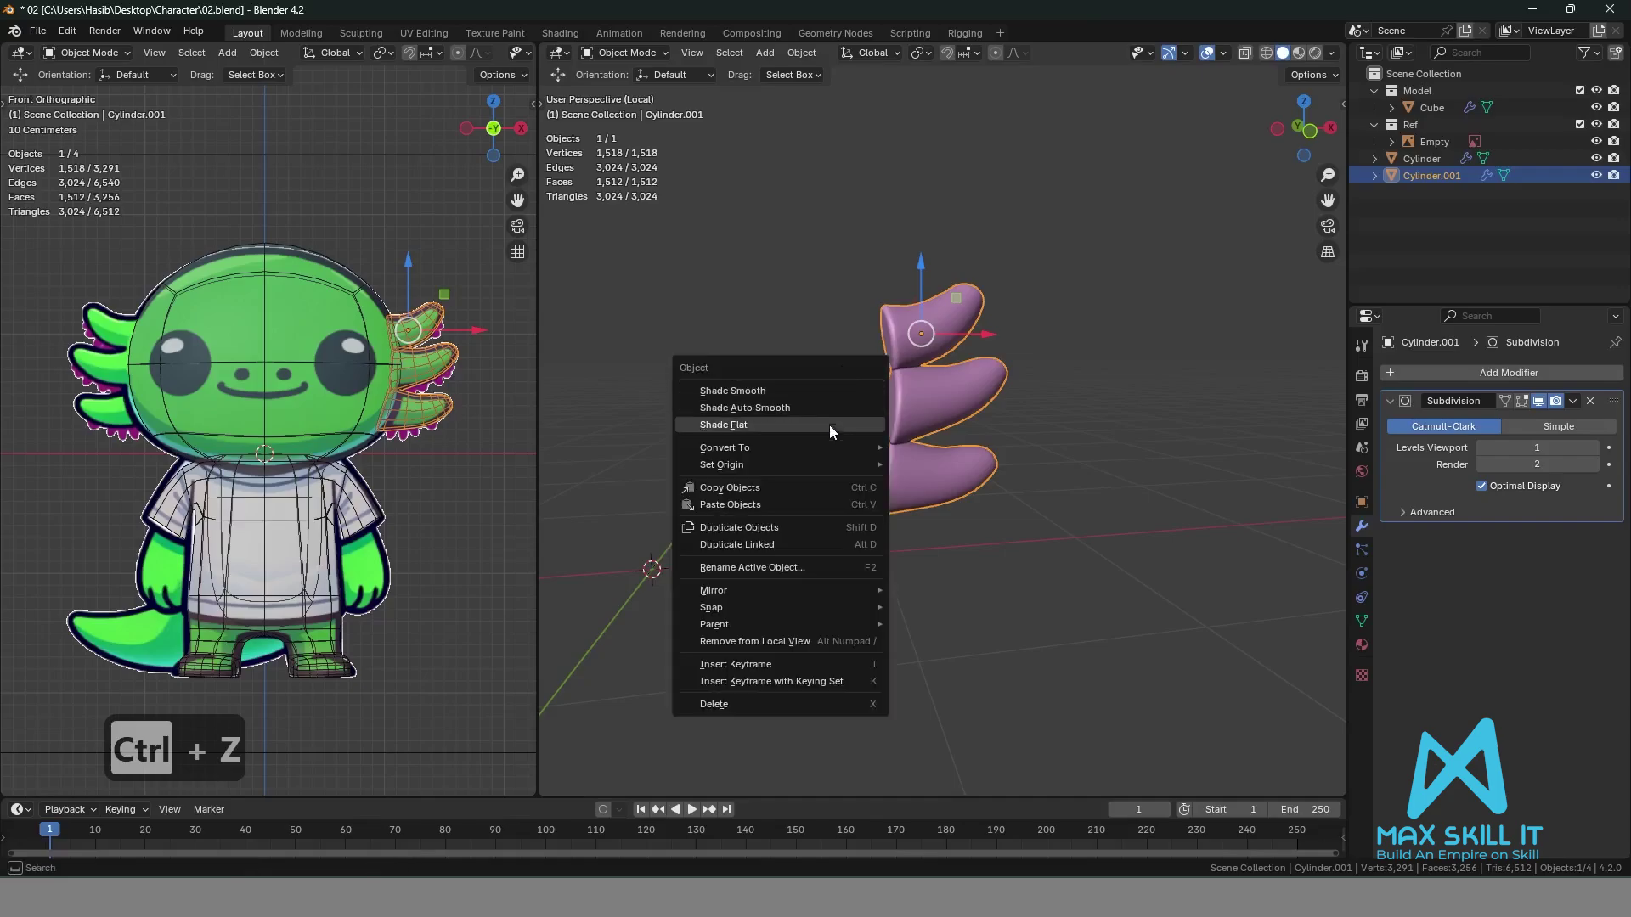
mouse_move(815, 467)
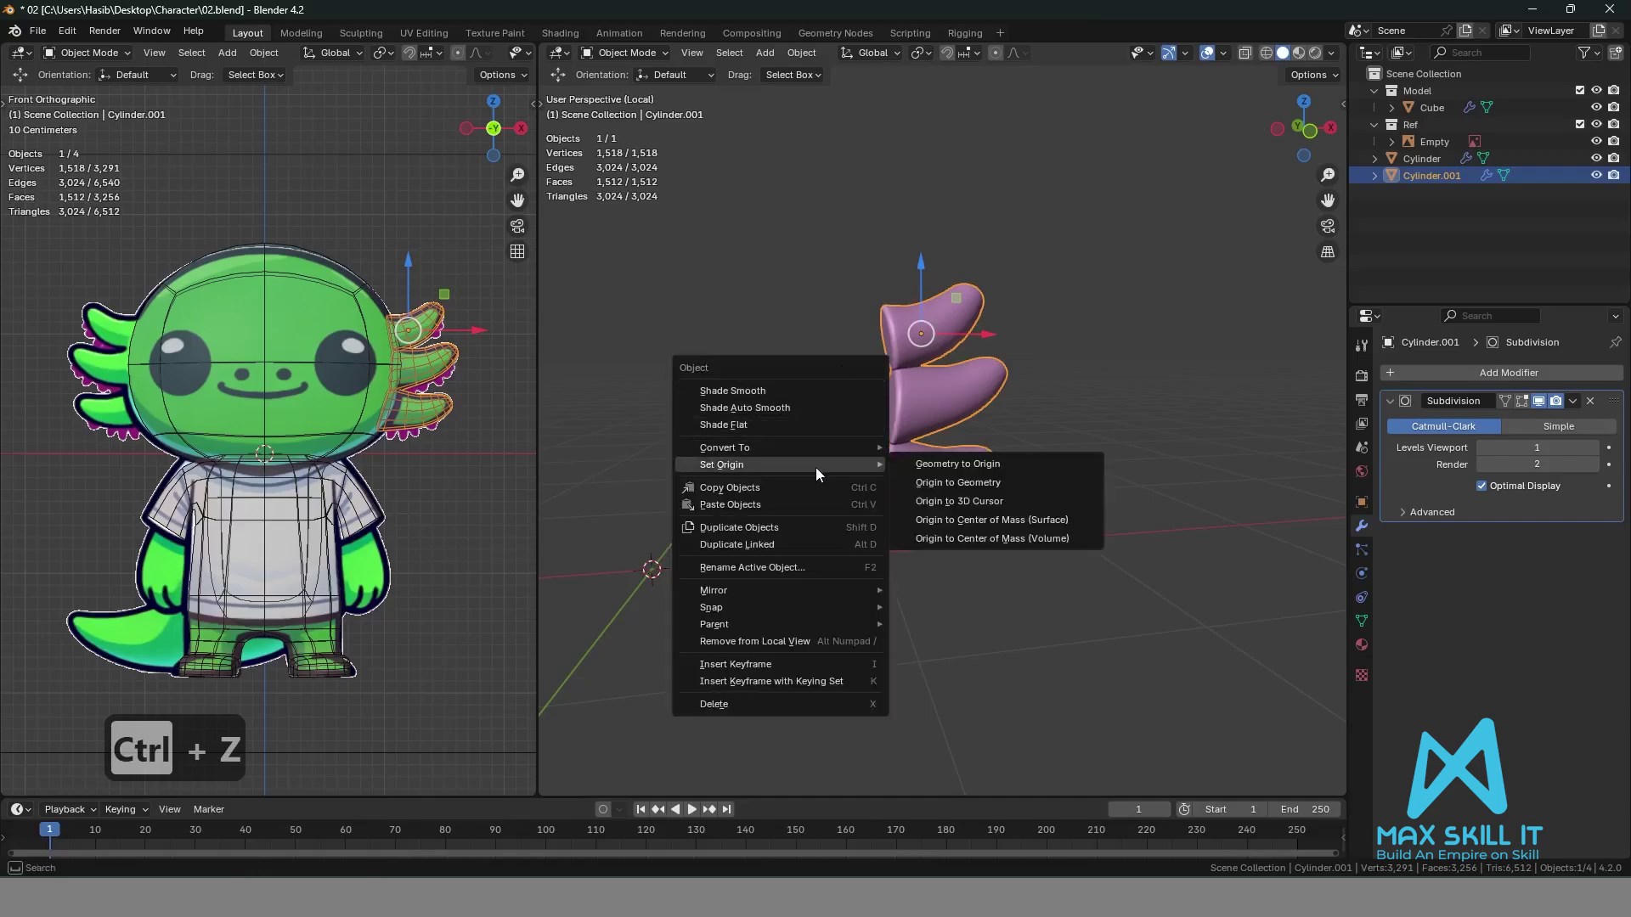
click(996, 503)
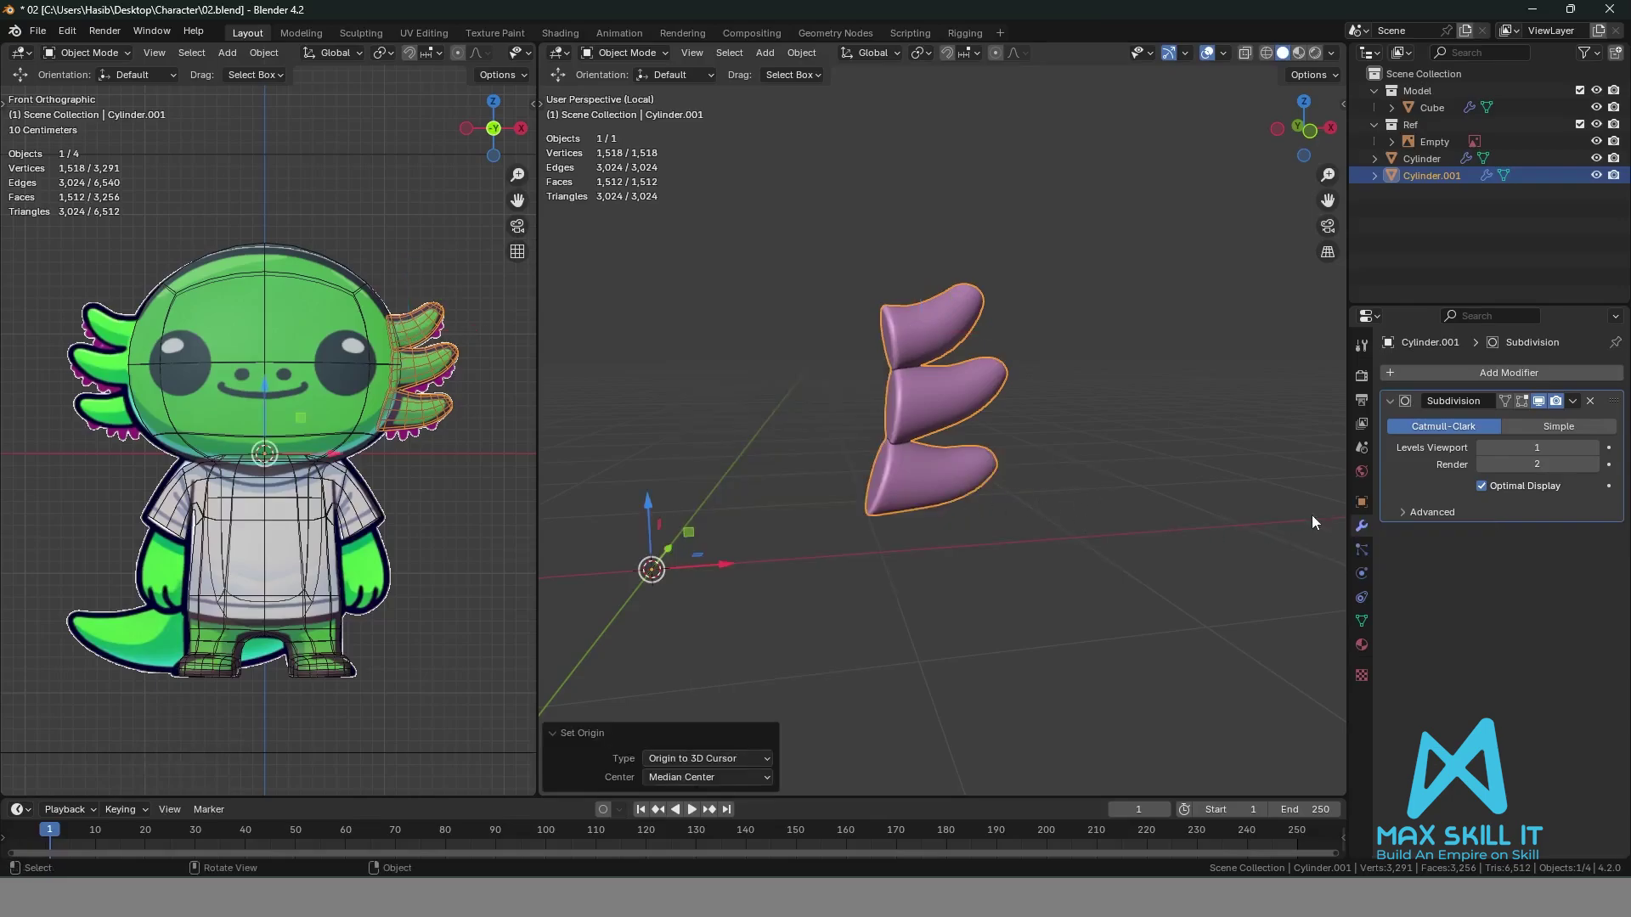
Add a Mirror modifier to the joined gills and switch its axis from X to Y.
click(1533, 374)
mouse_move(1533, 376)
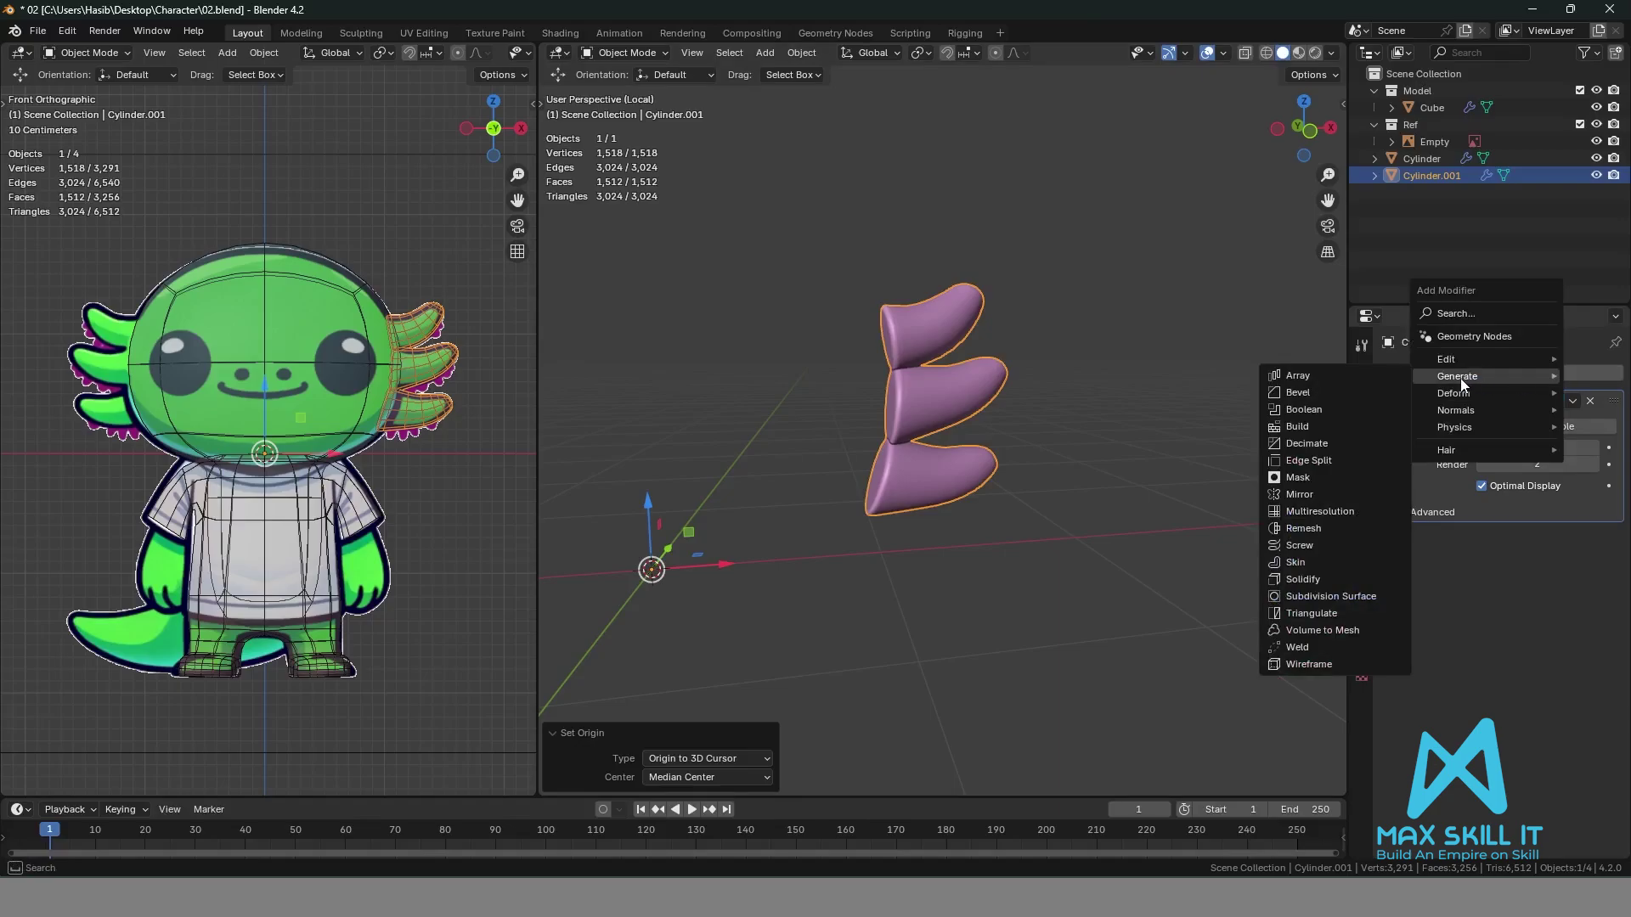
click(1315, 495)
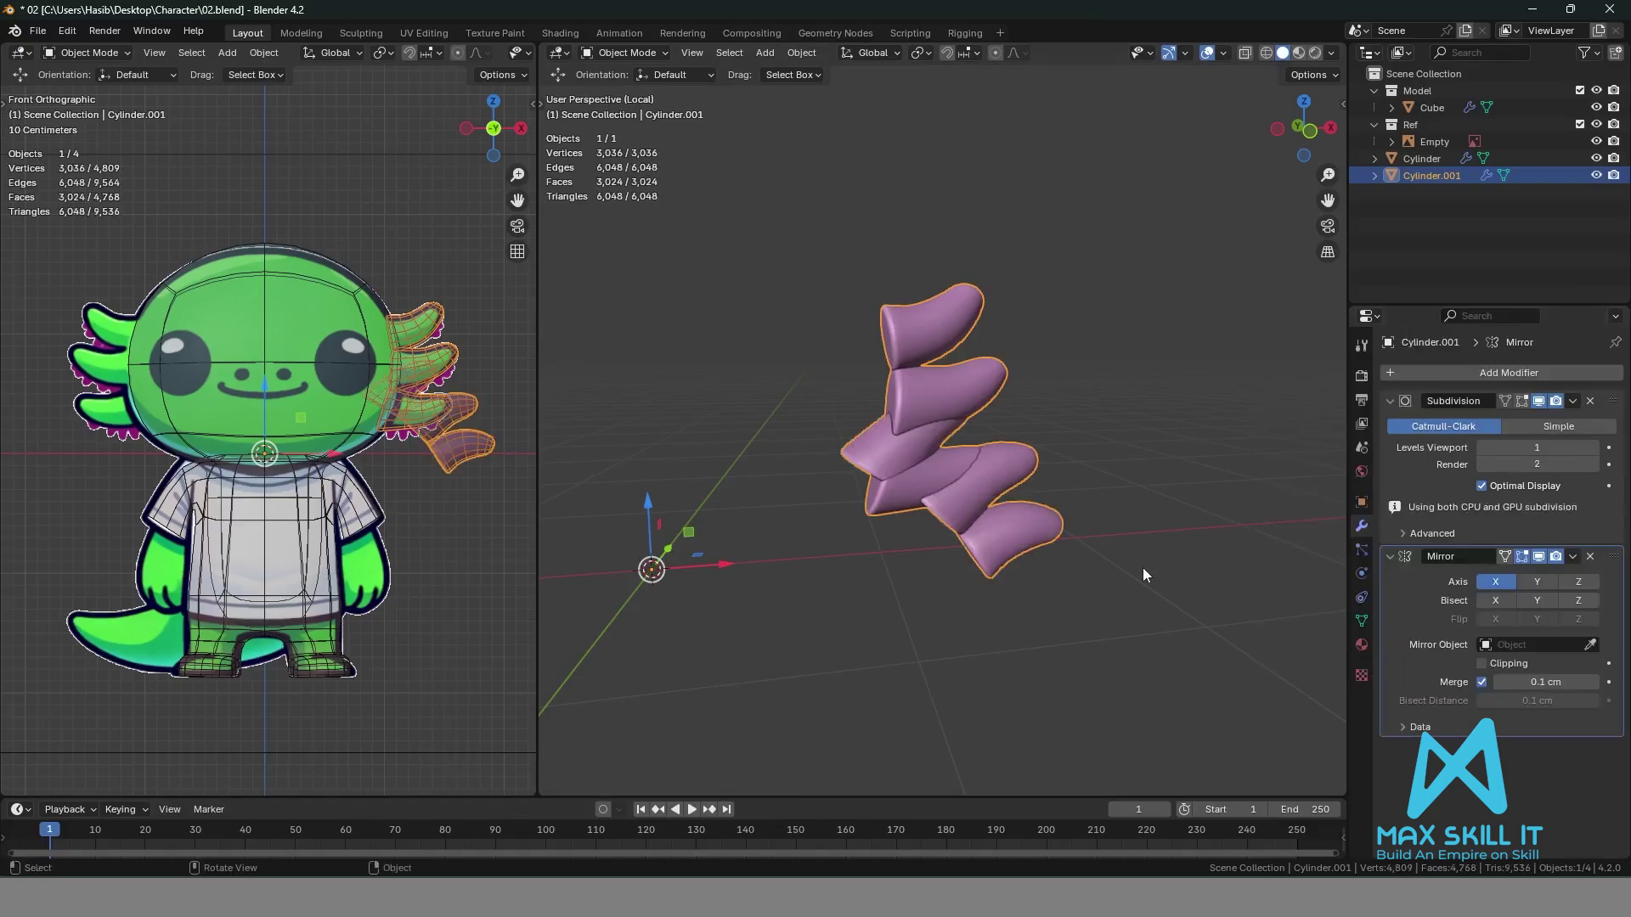
click(1519, 581)
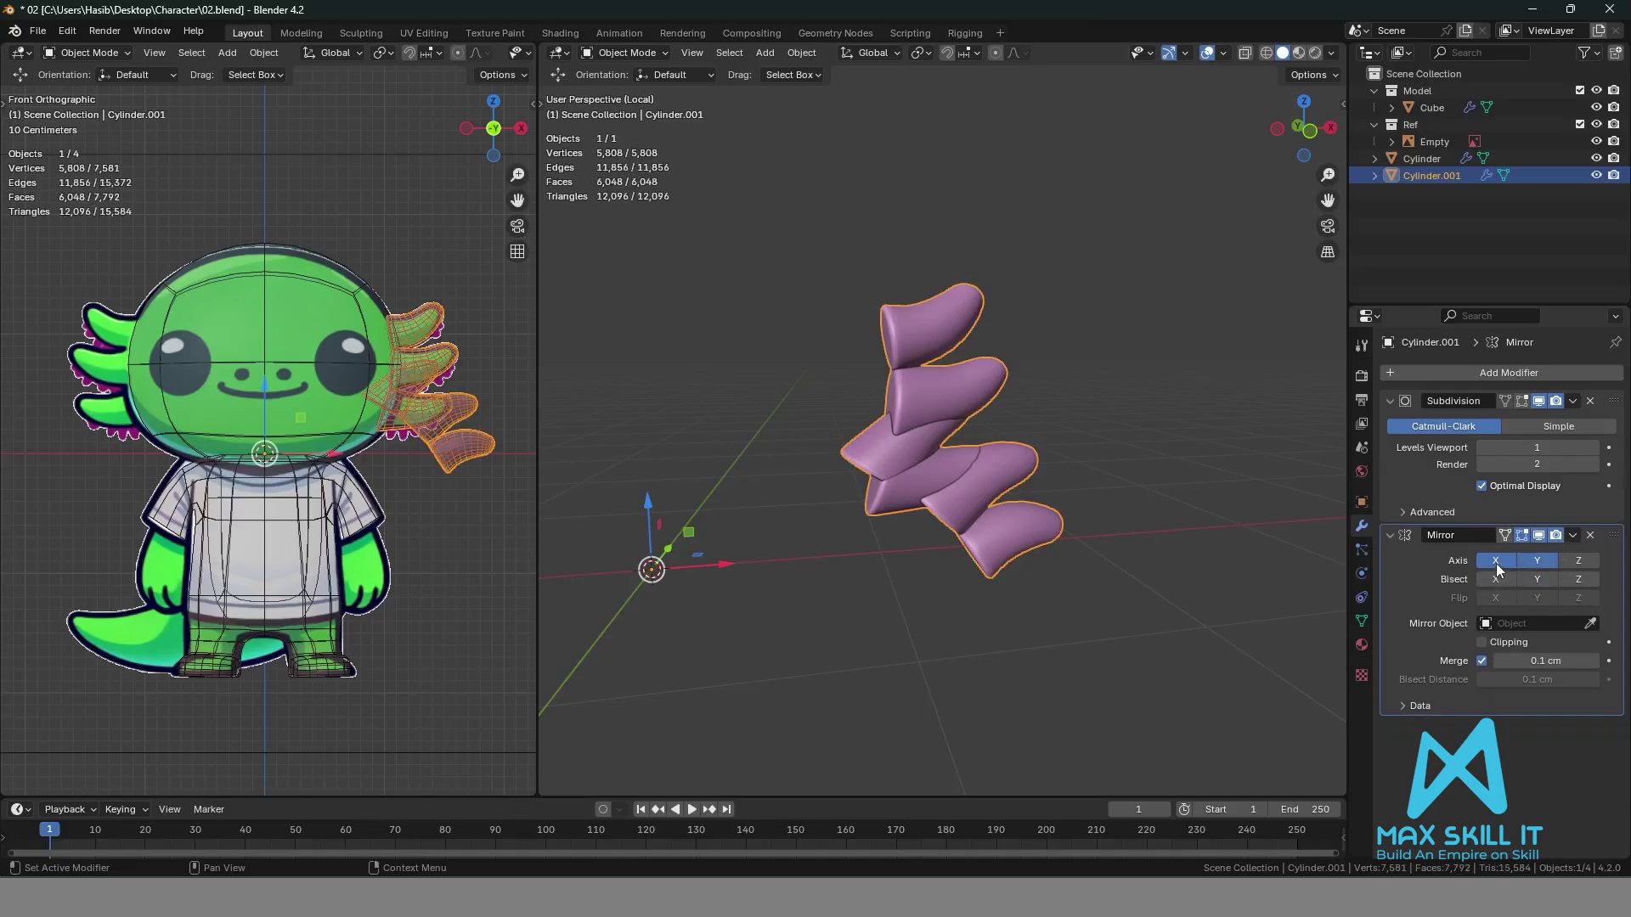
click(1496, 564)
scroll(1097, 552, down, 3)
scroll(1092, 550, up, 1)
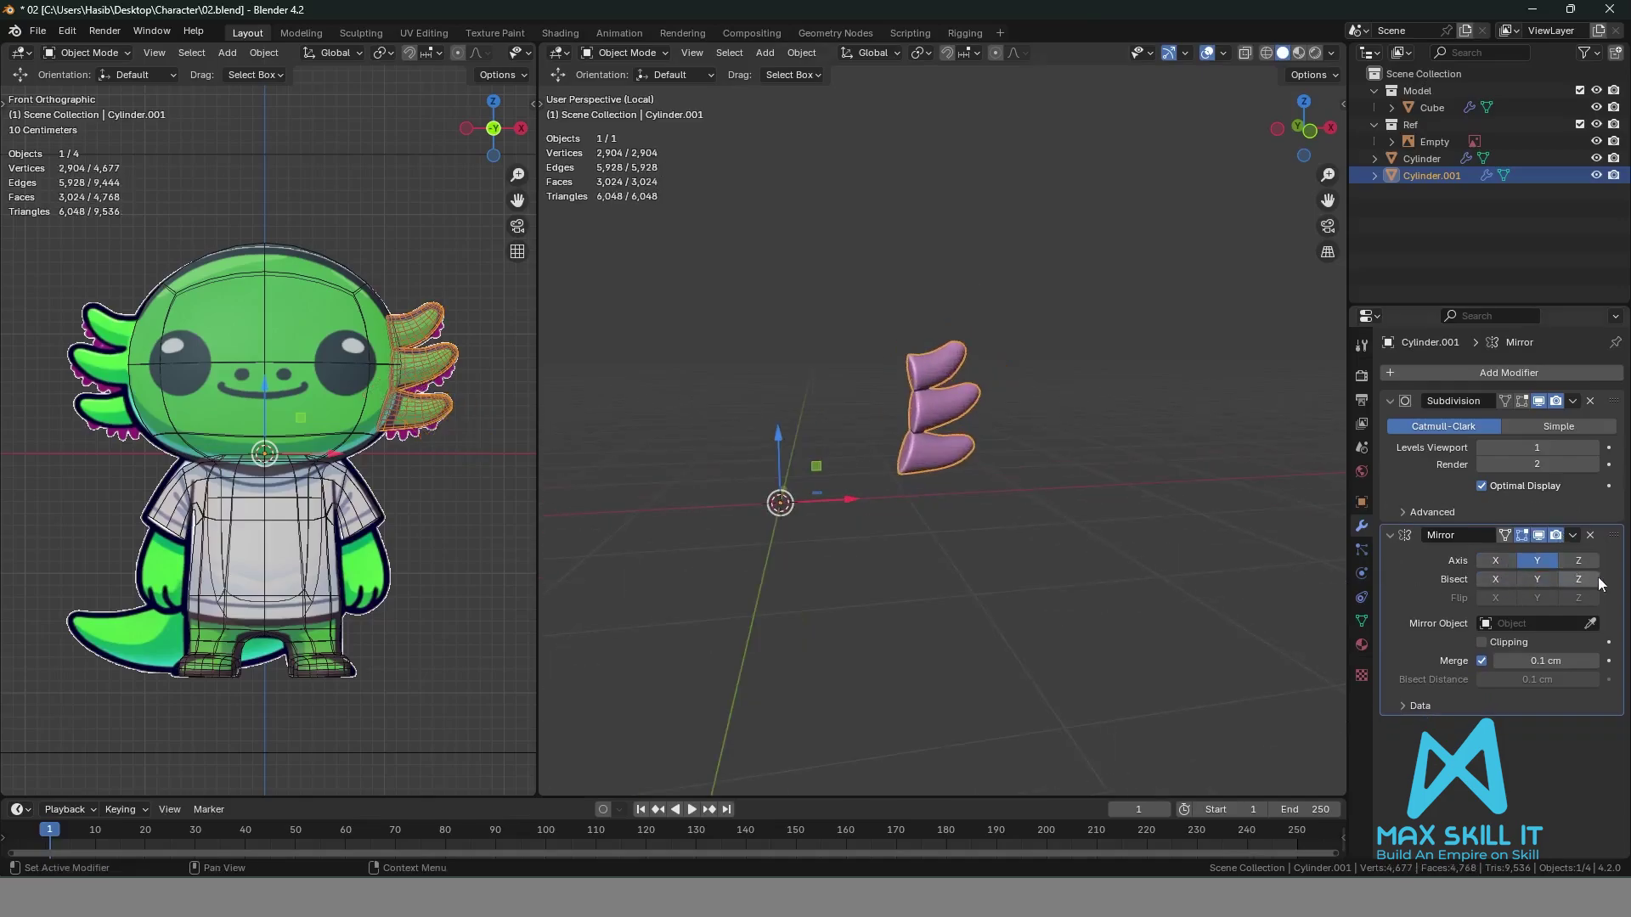
Try the Mirror modifier's Y and Z axes in different combinations, leaving only Z enabled.
click(1575, 562)
scroll(1166, 523, down, 3)
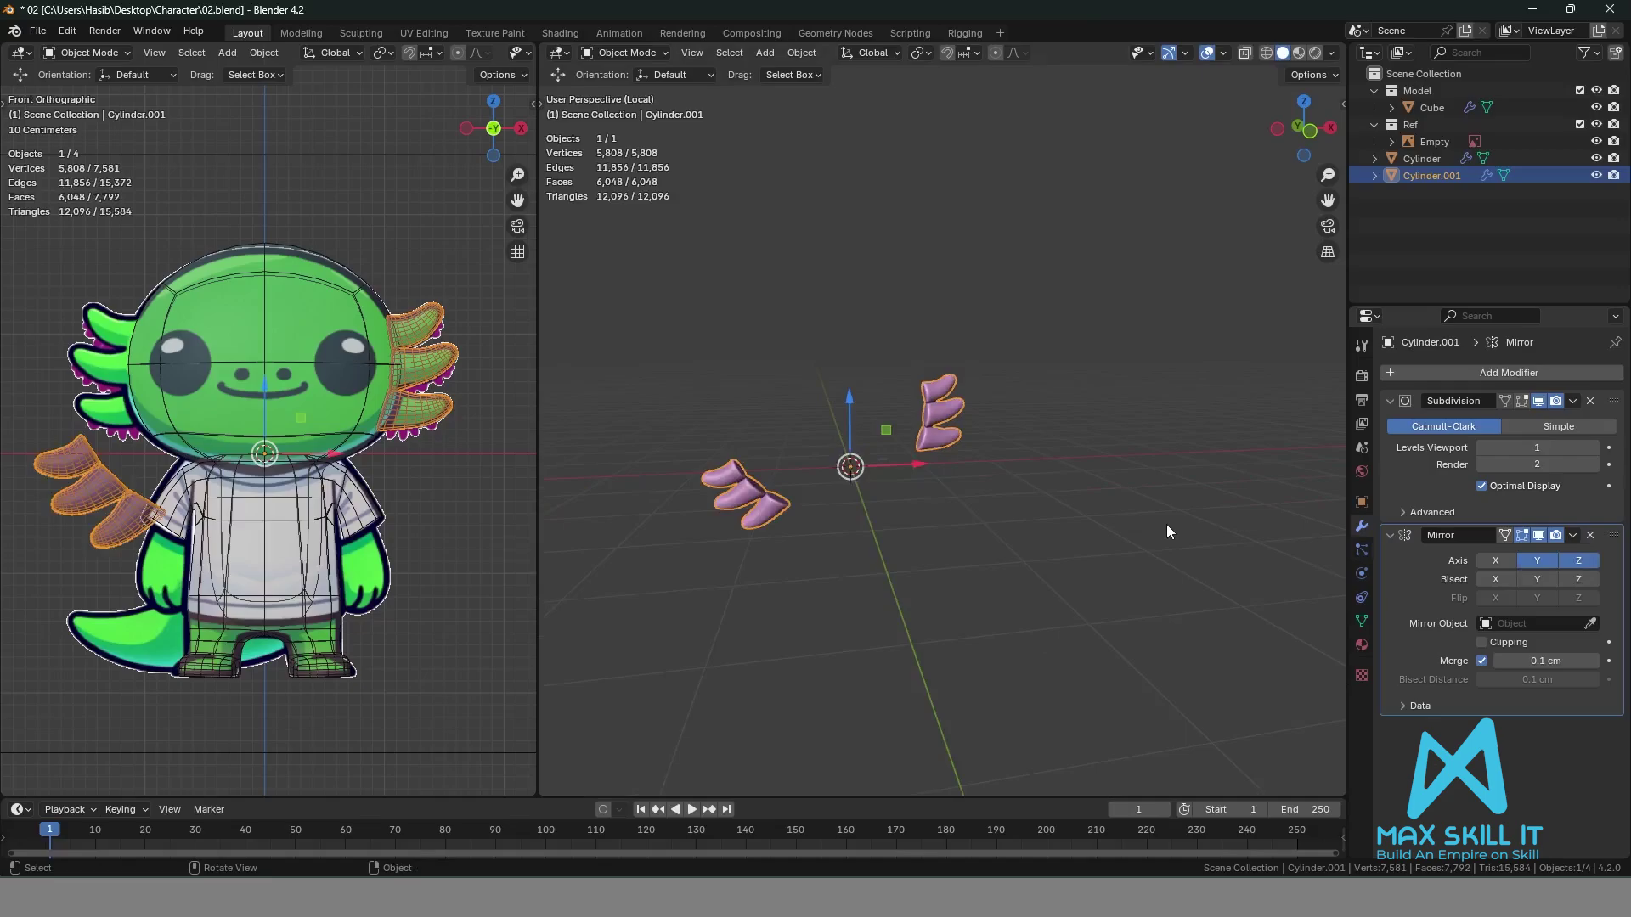
click(1537, 560)
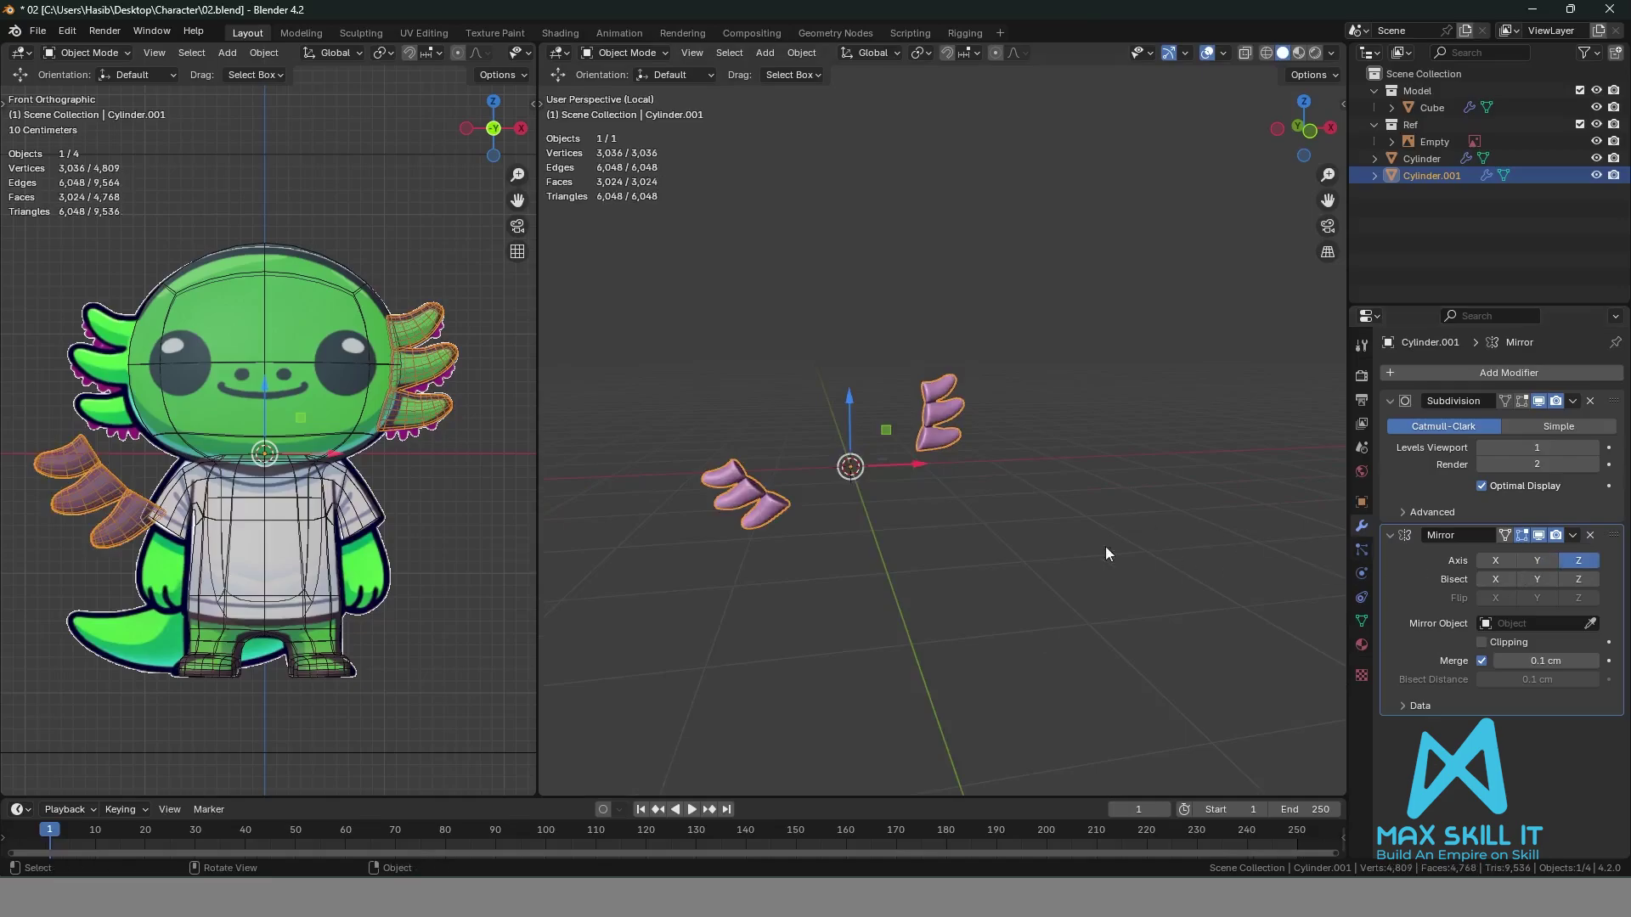
mouse_move(1105, 547)
middle_down()
mouse_move(1204, 561)
mouse_move(1221, 519)
mouse_move(1079, 532)
middle_up()
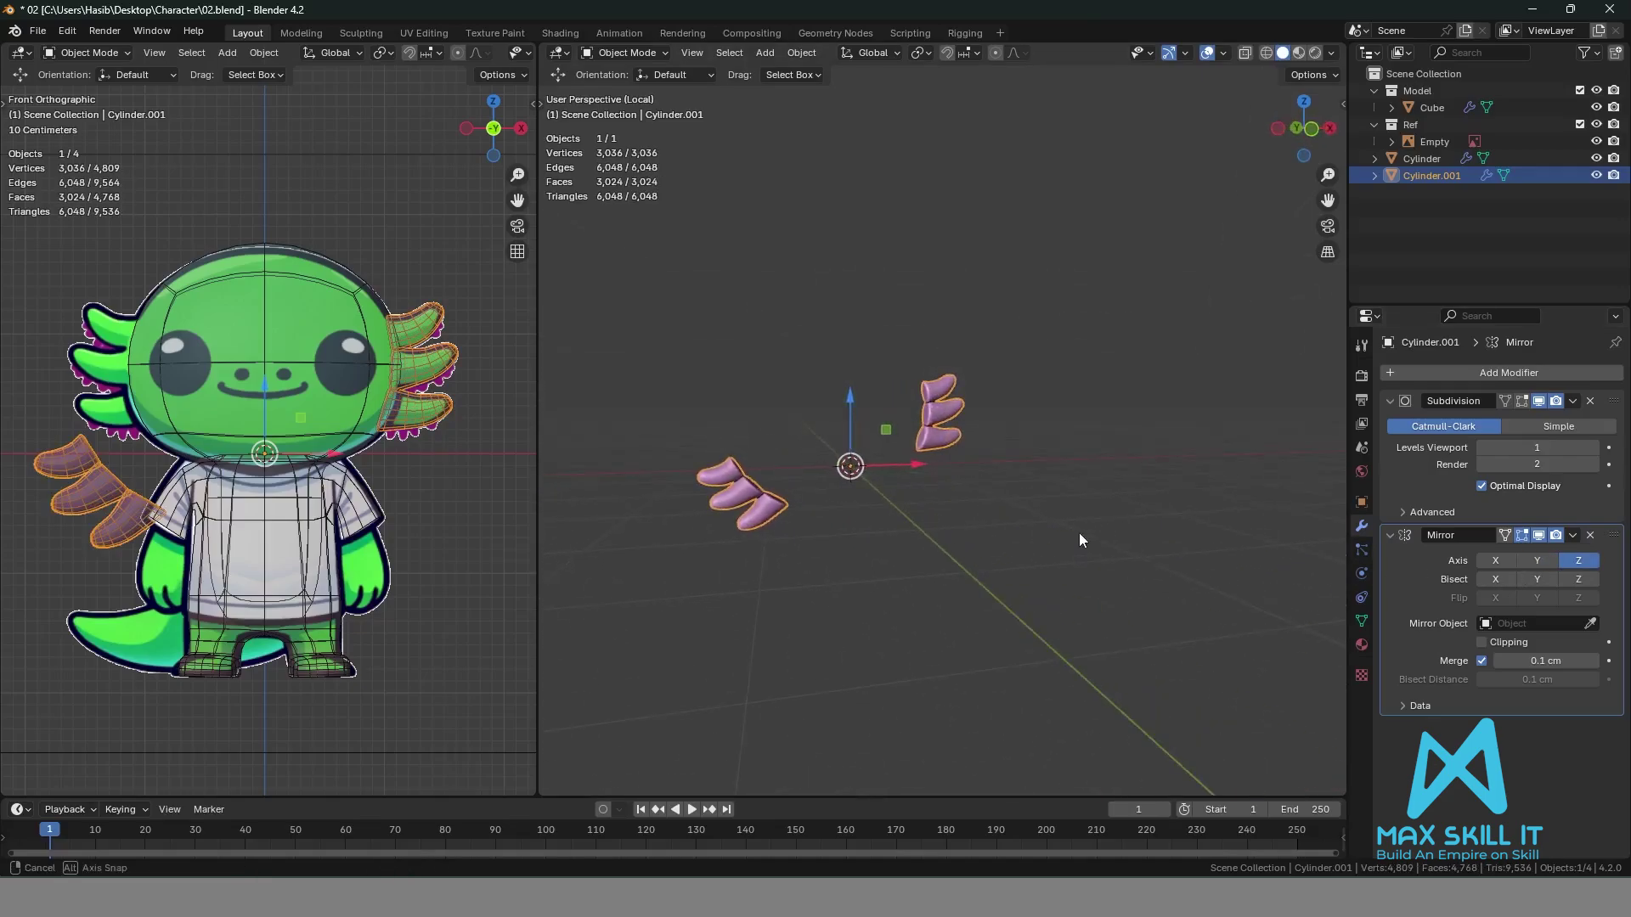
click(1537, 562)
click(1576, 566)
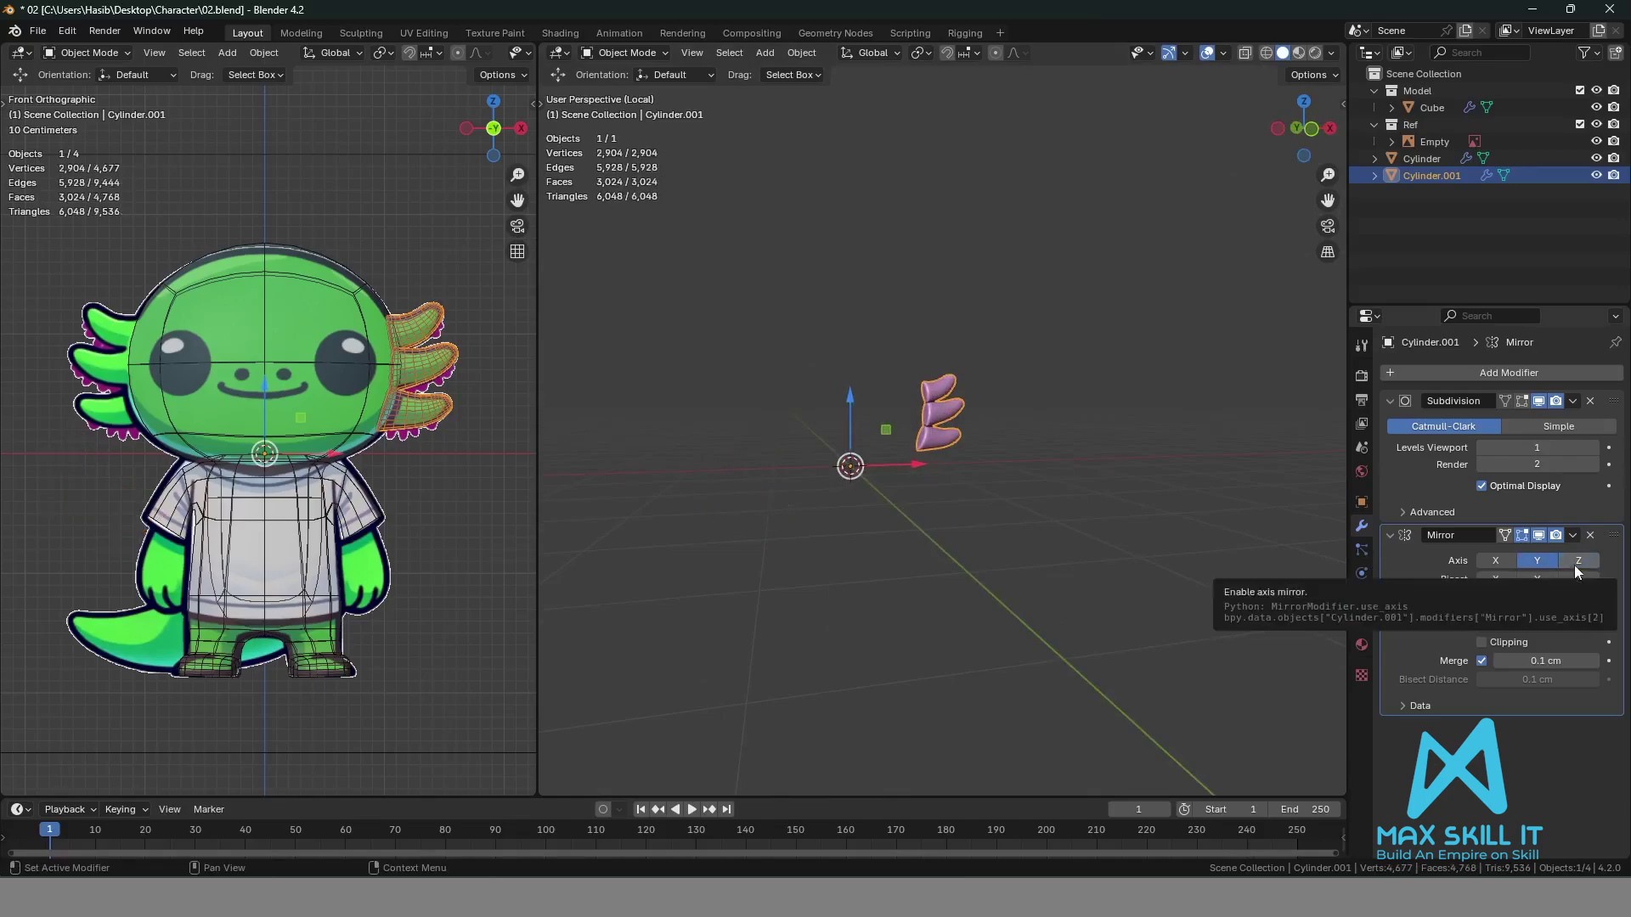
click(1573, 564)
click(1537, 563)
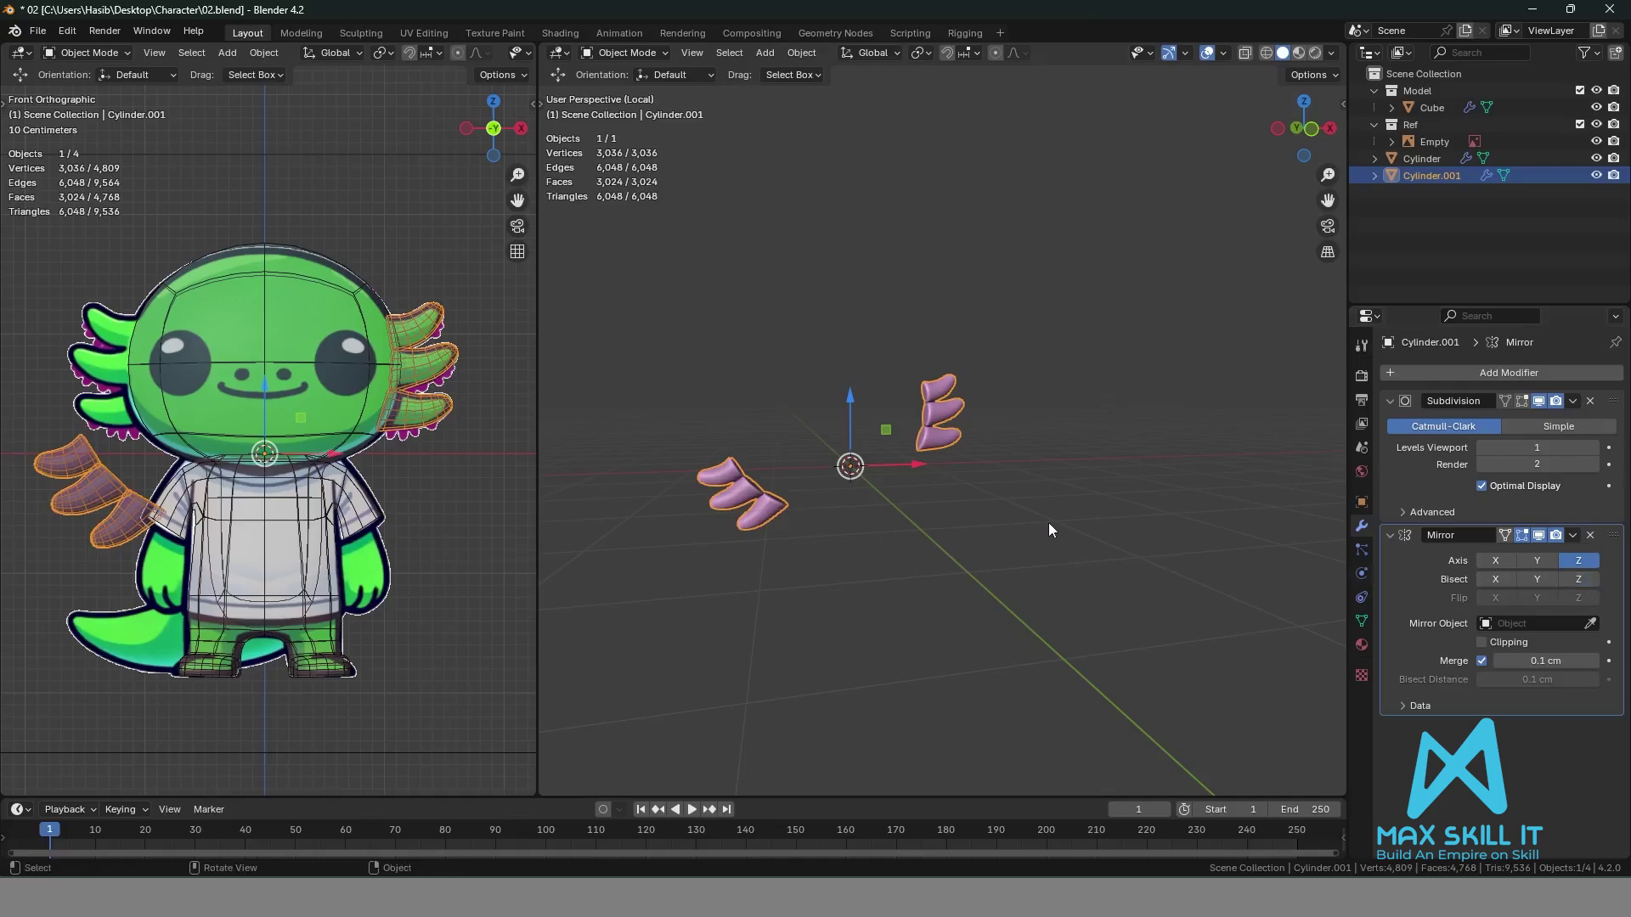
Remove the Mirror modifier, show the object's transform values, and apply all transforms to the joined gills.
key(n)
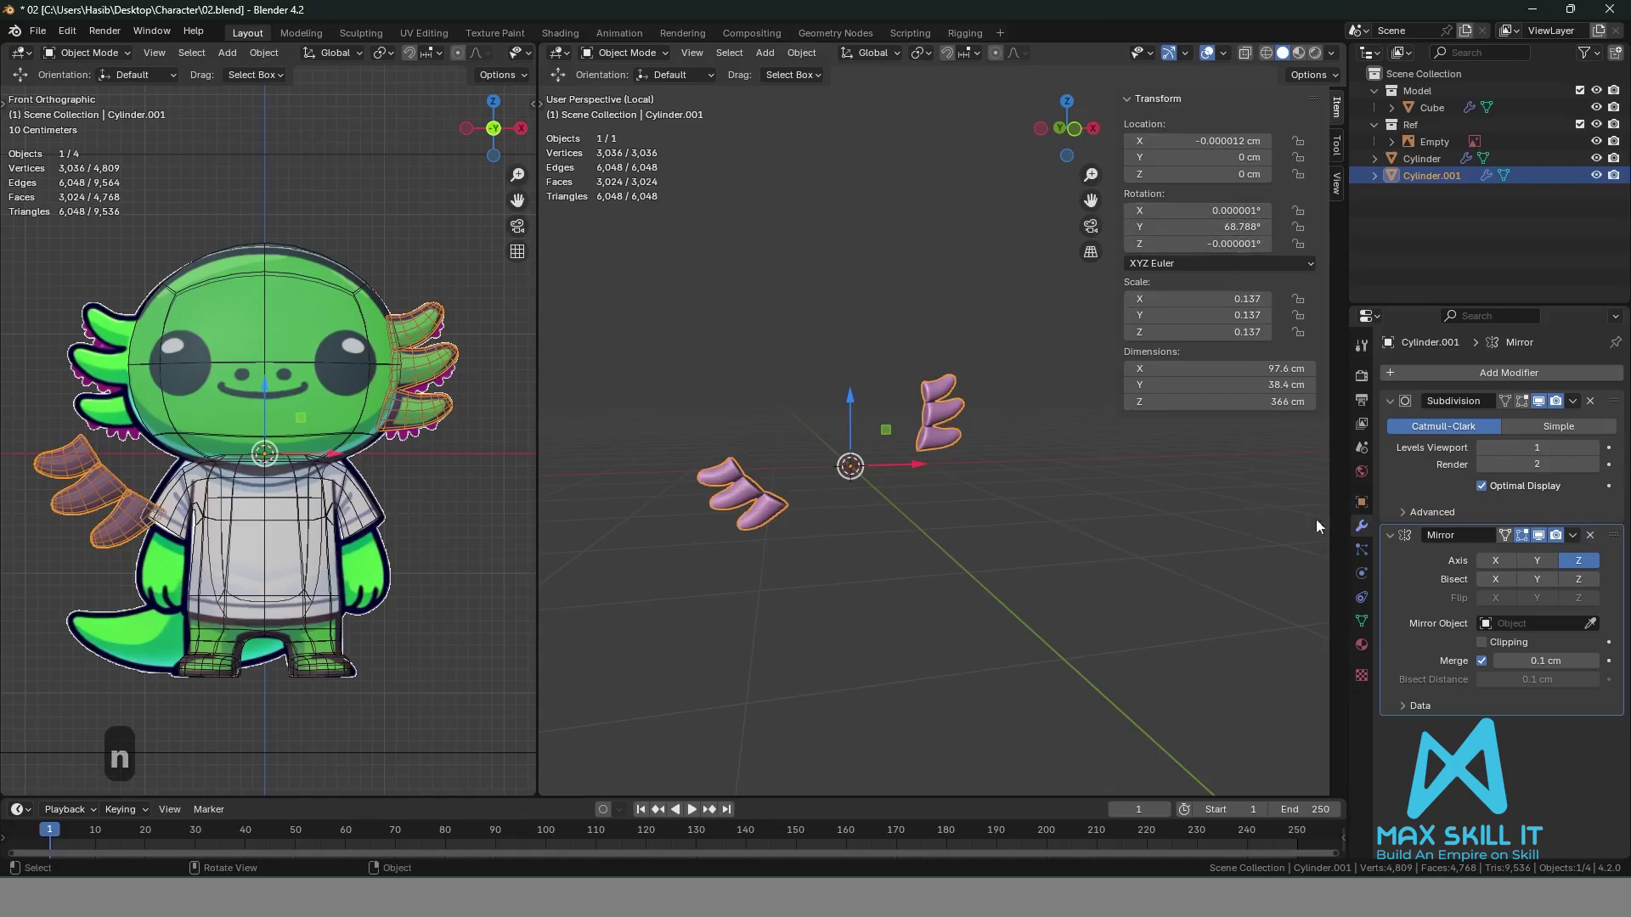
click(1590, 535)
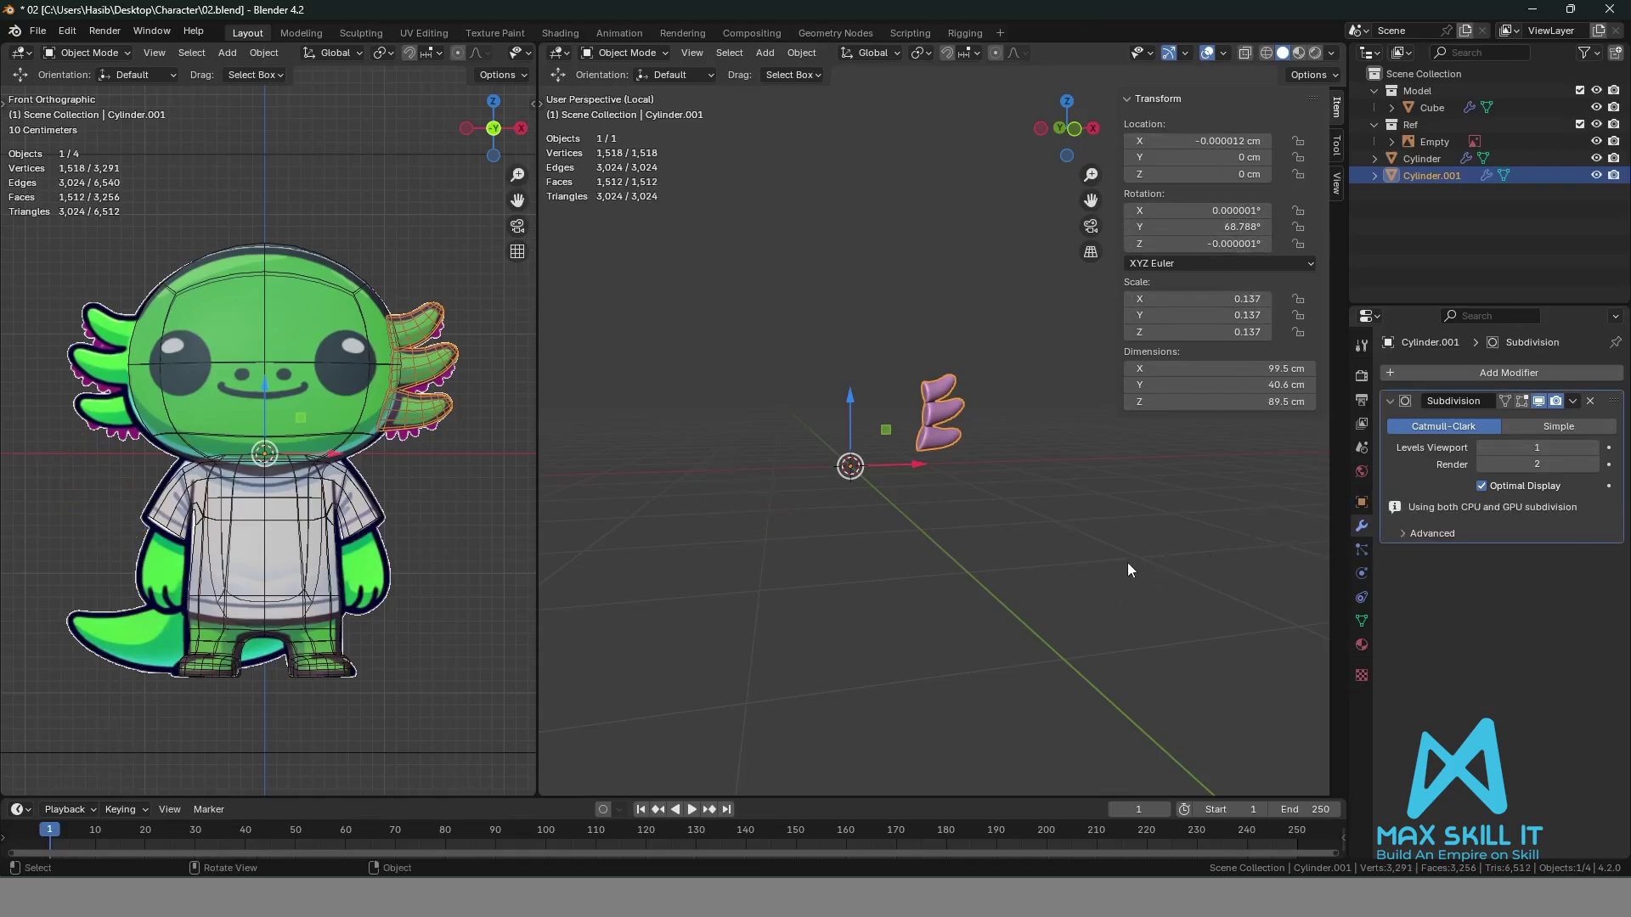
key(shift)
key(ctrl+a)
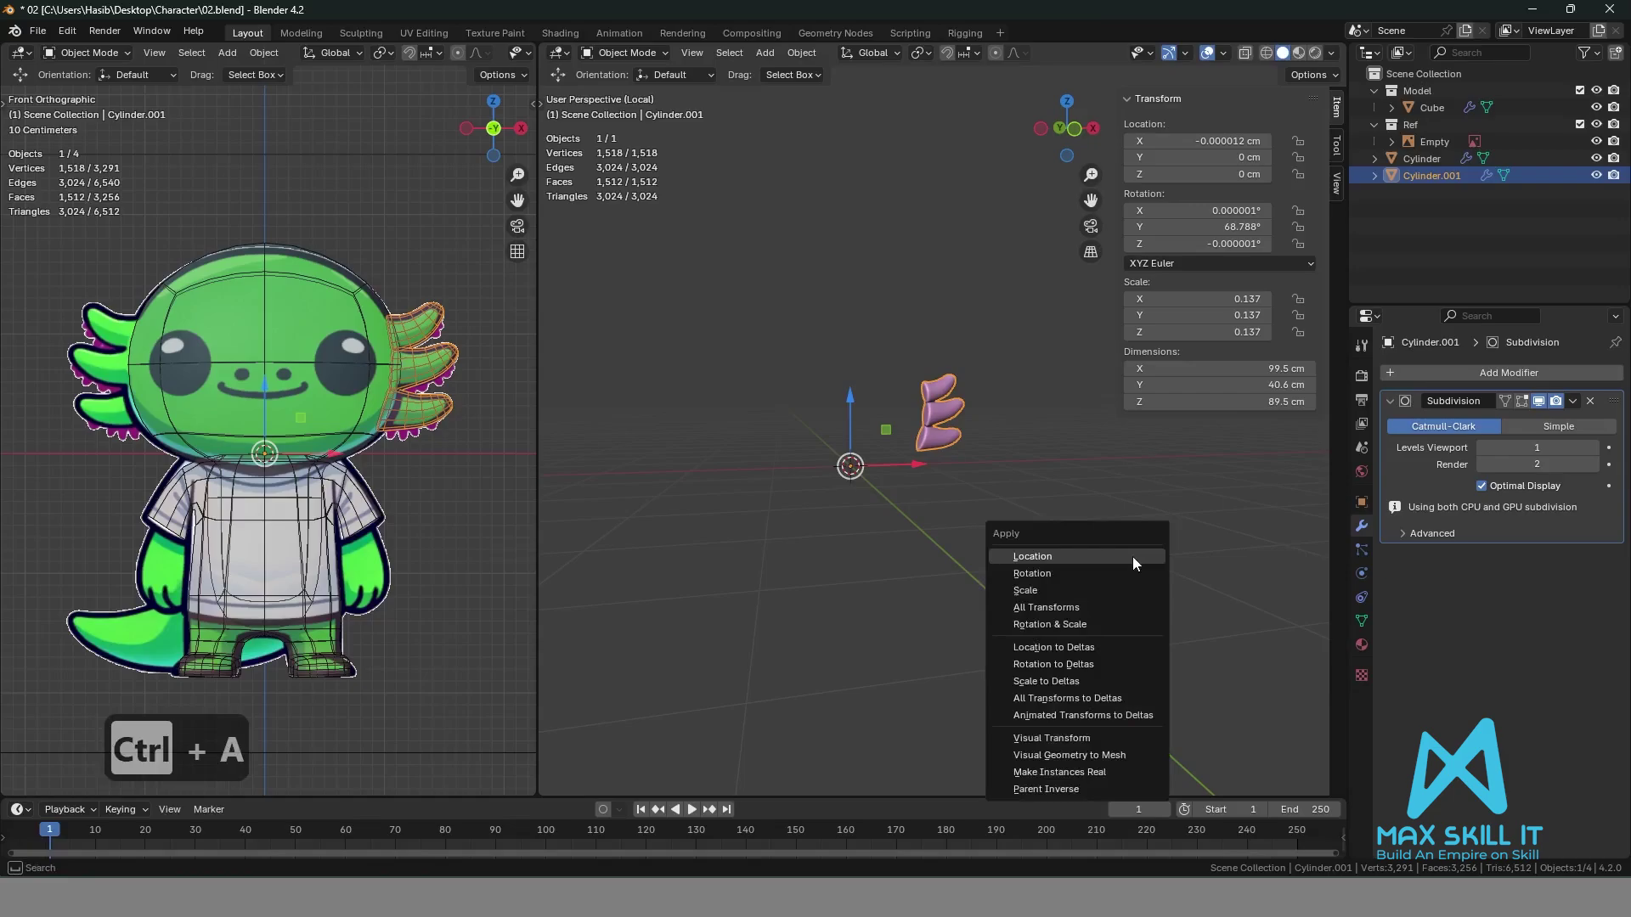
click(1047, 608)
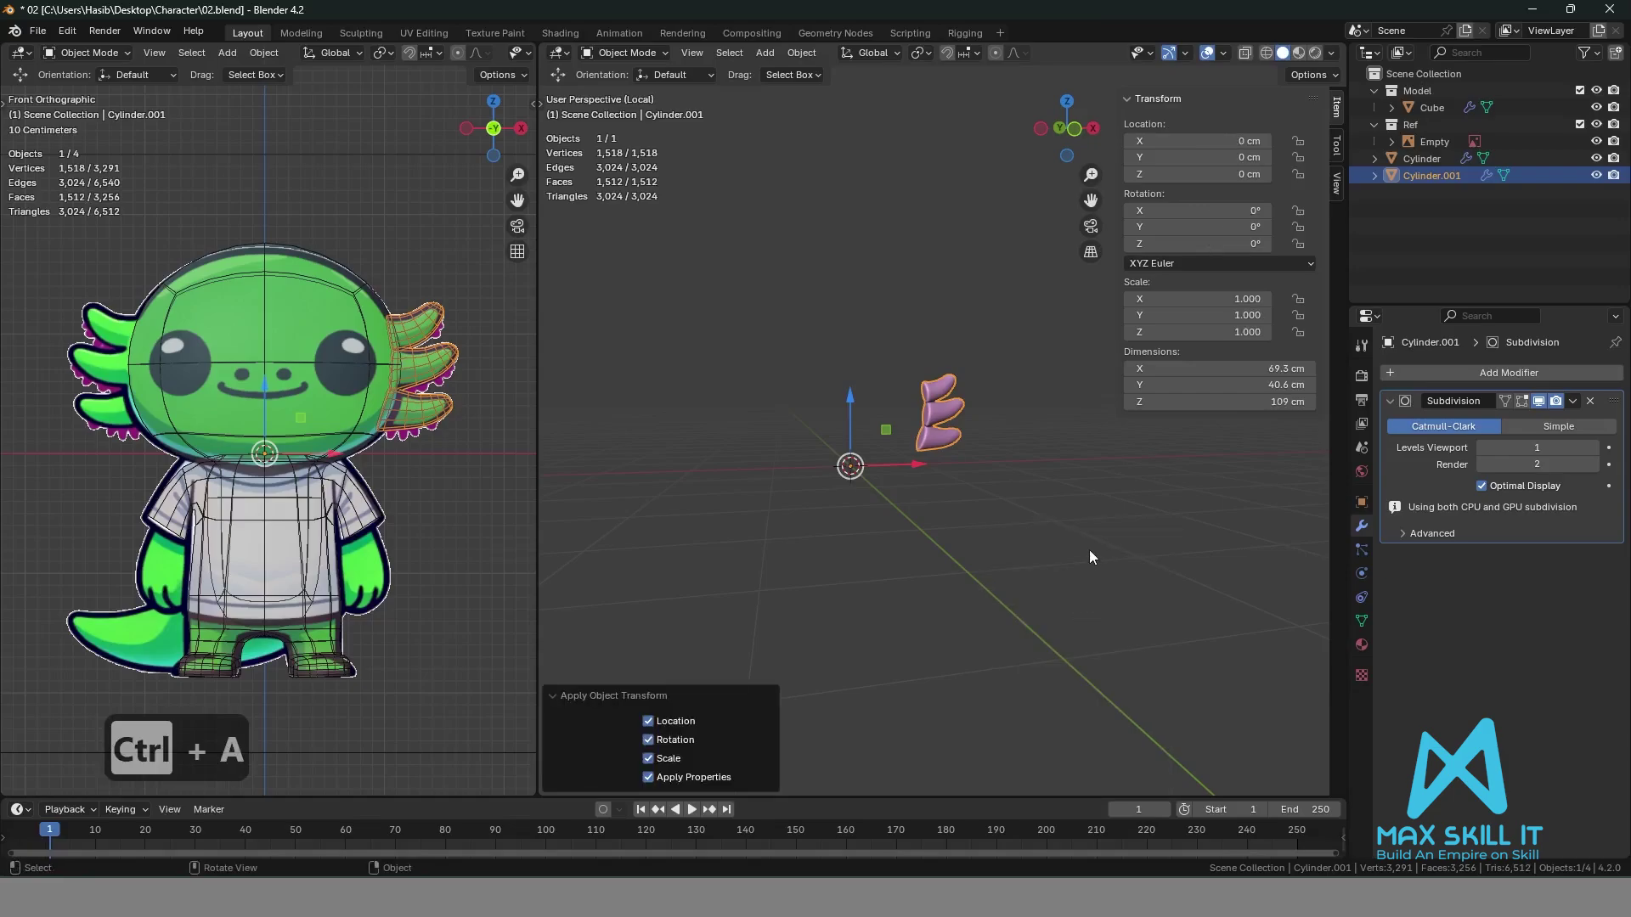
Add a new Mirror modifier across the X axis to copy the gills to the head's other side.
click(1508, 373)
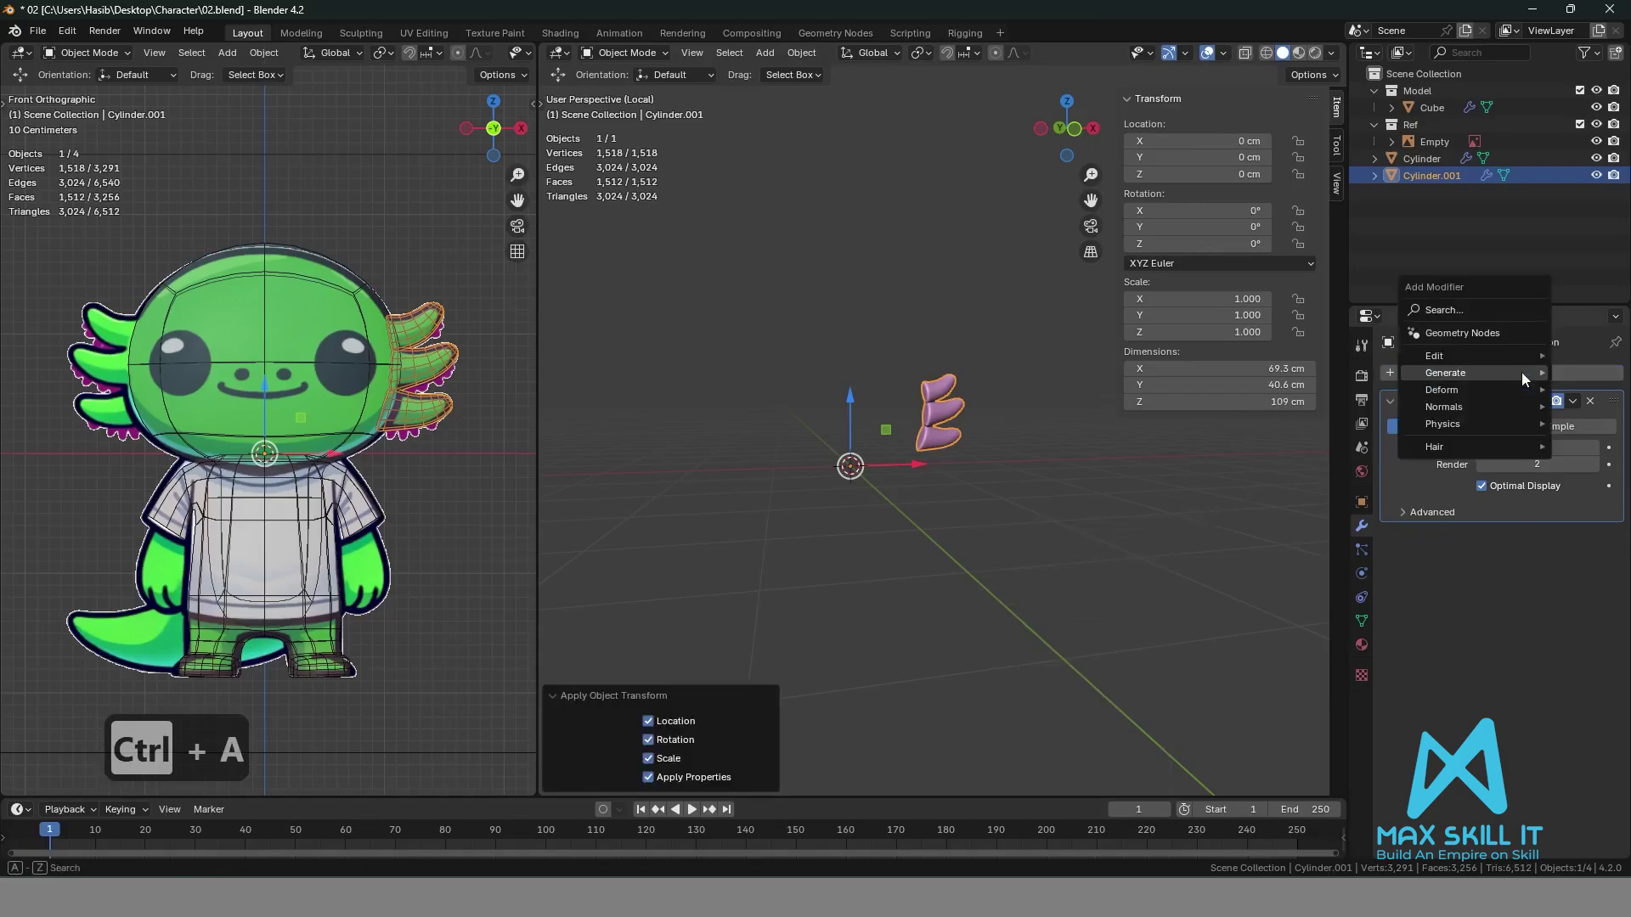
mouse_move(1521, 372)
click(1306, 490)
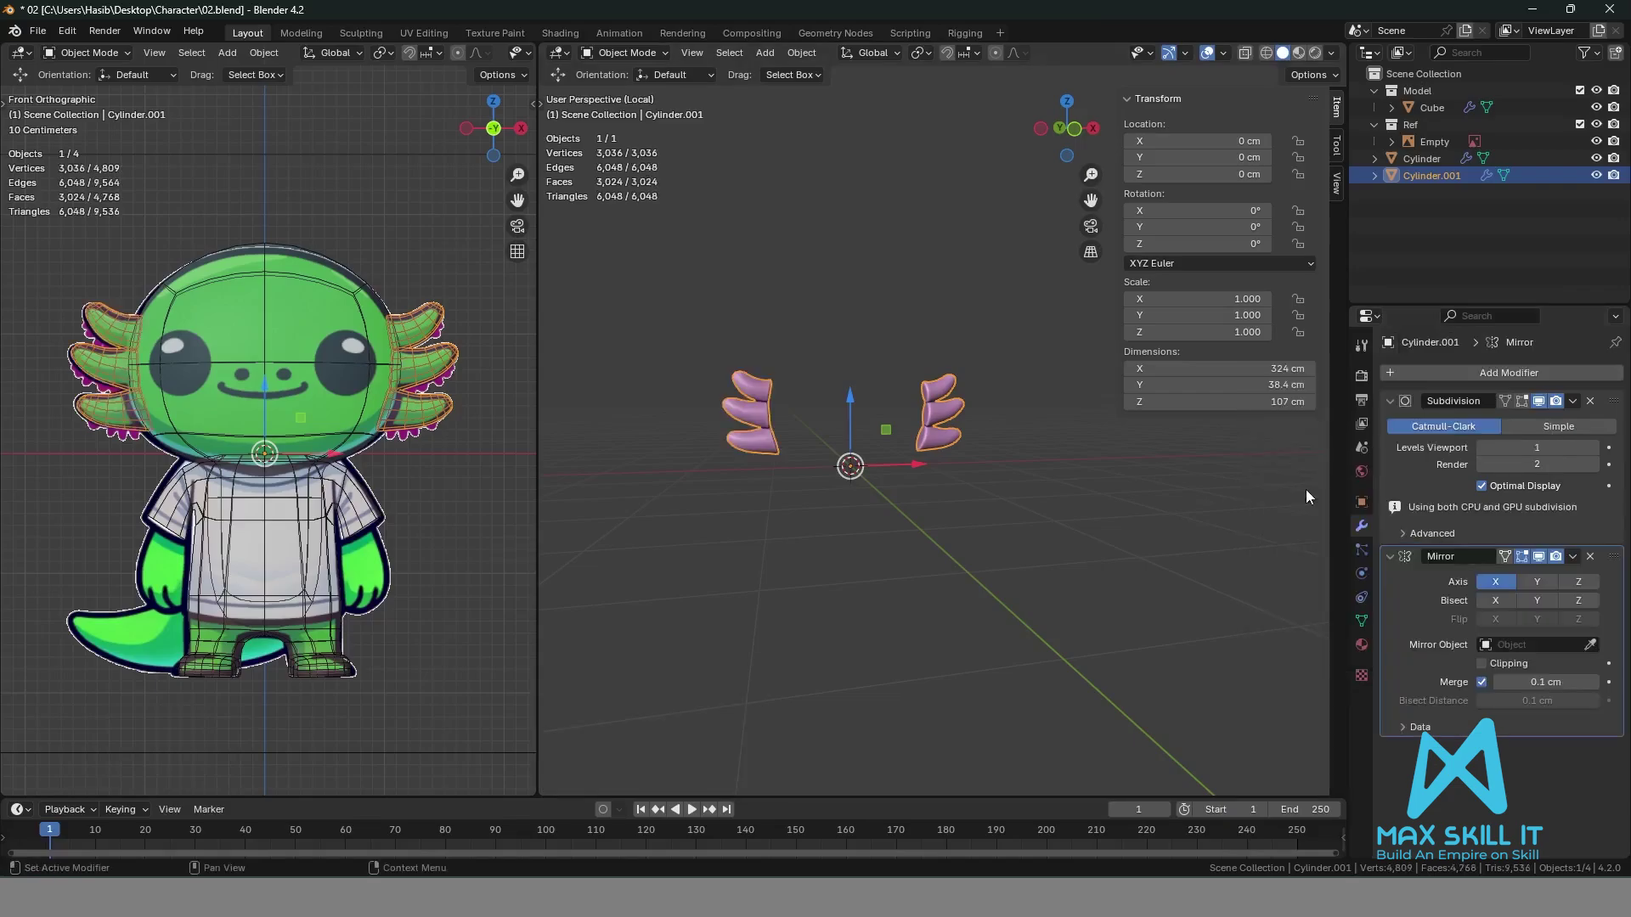
Check the mirrored gills from another angle, deselect them, and save the file.
middle_drag(1168, 518, 995, 487)
click(1157, 562)
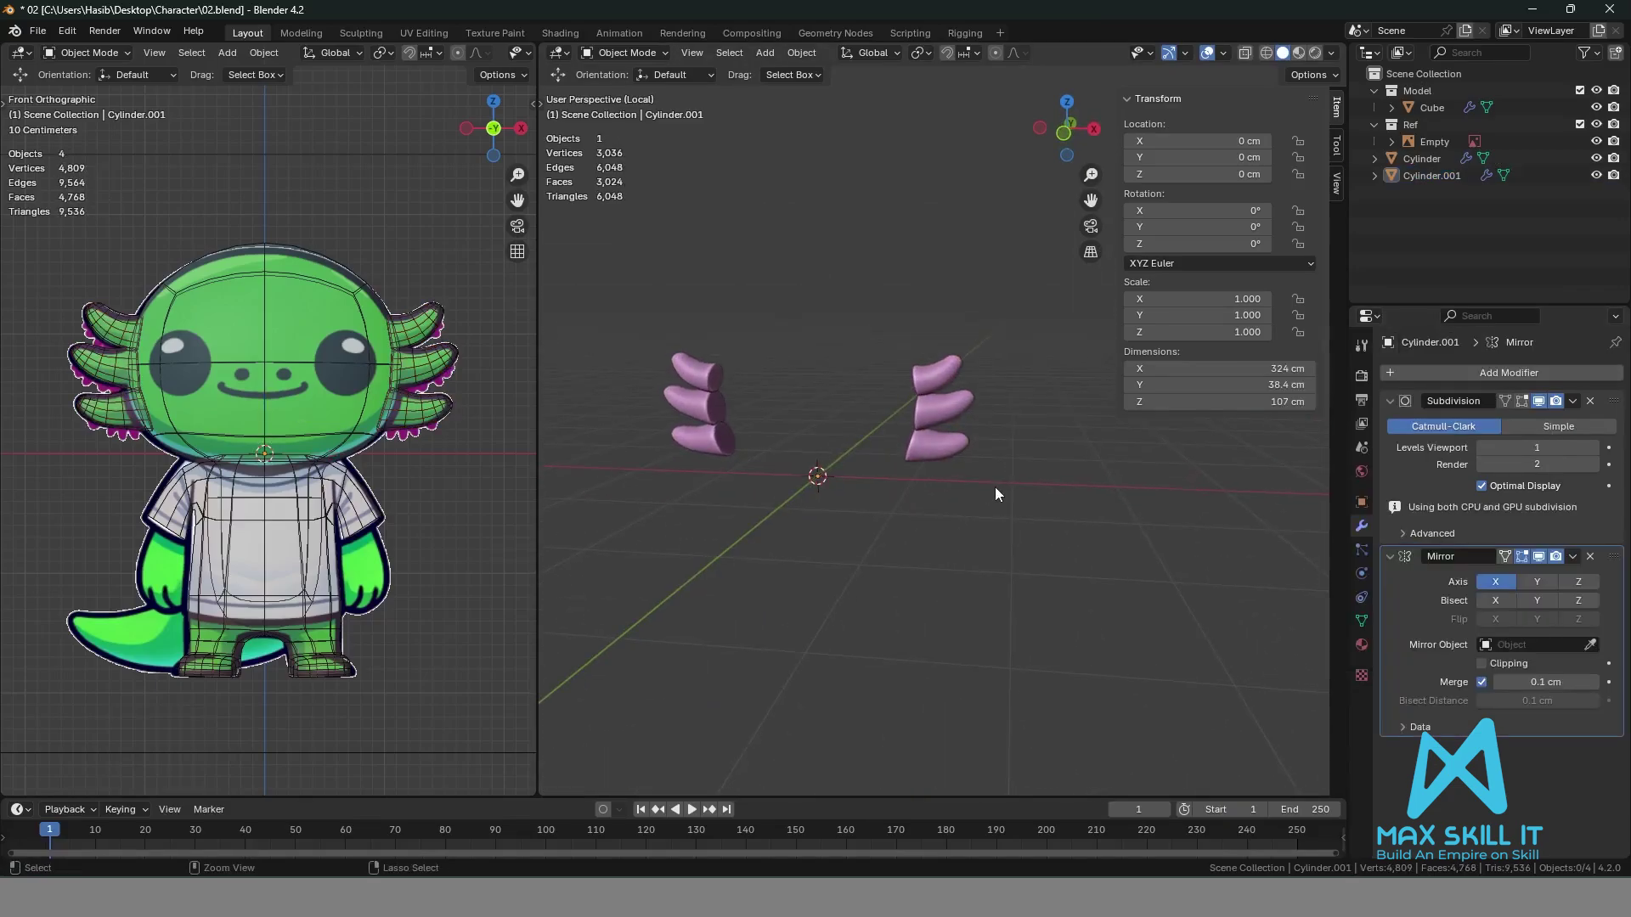
key(ctrl+s)
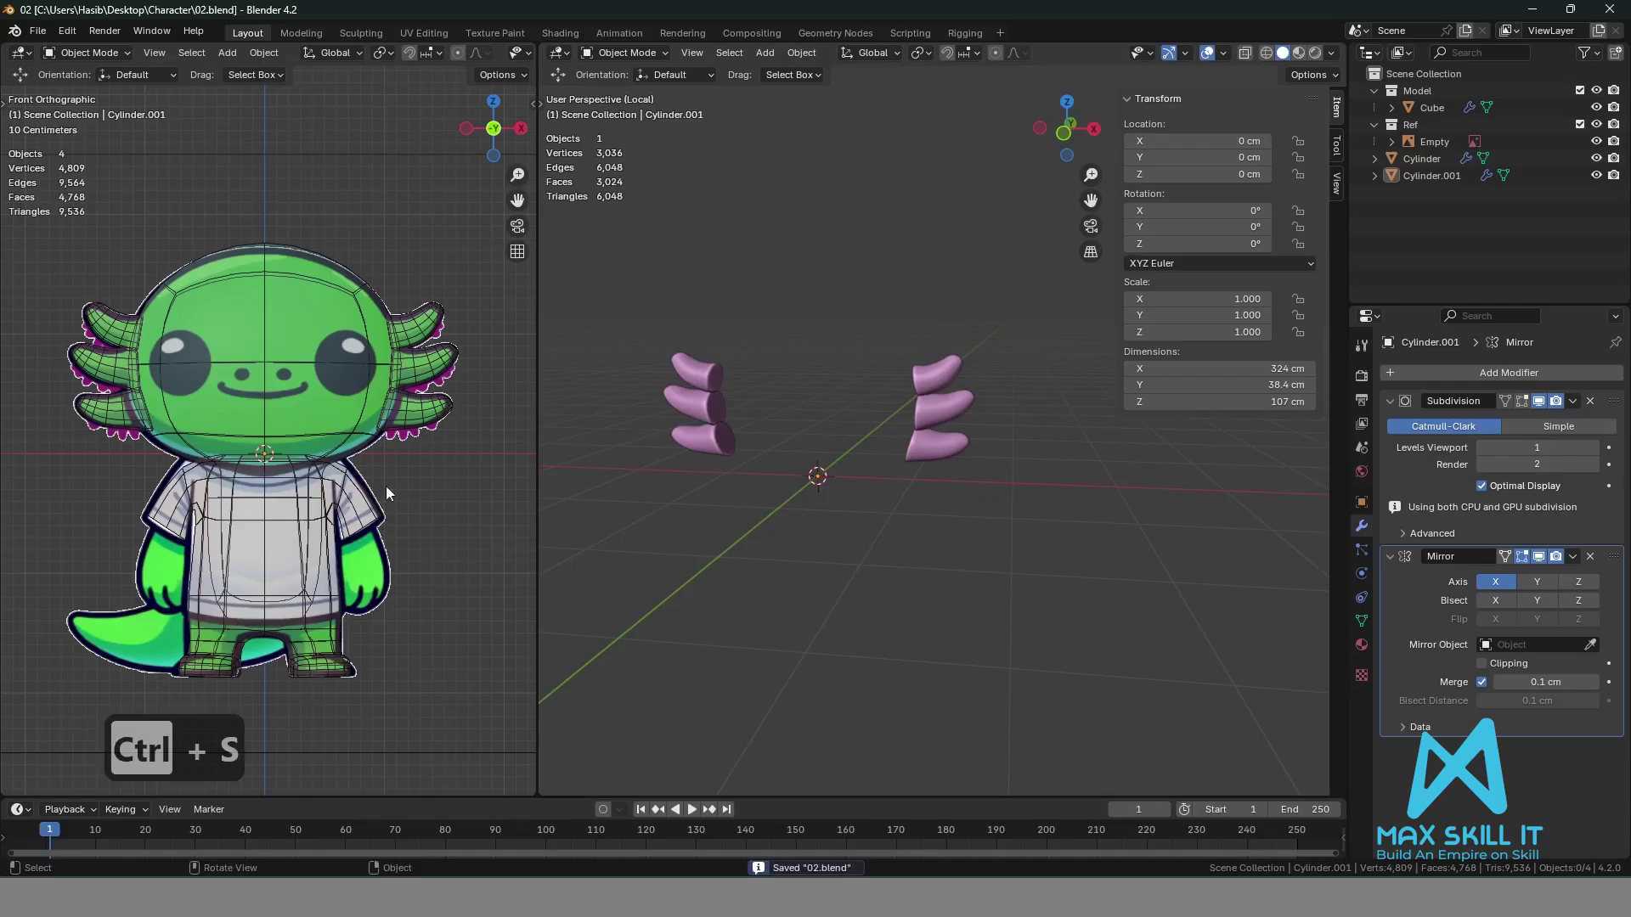
Exit local view to show the whole character with its gills, and save the file again.
scroll(419, 464, down, 1)
key(KP_Divide)
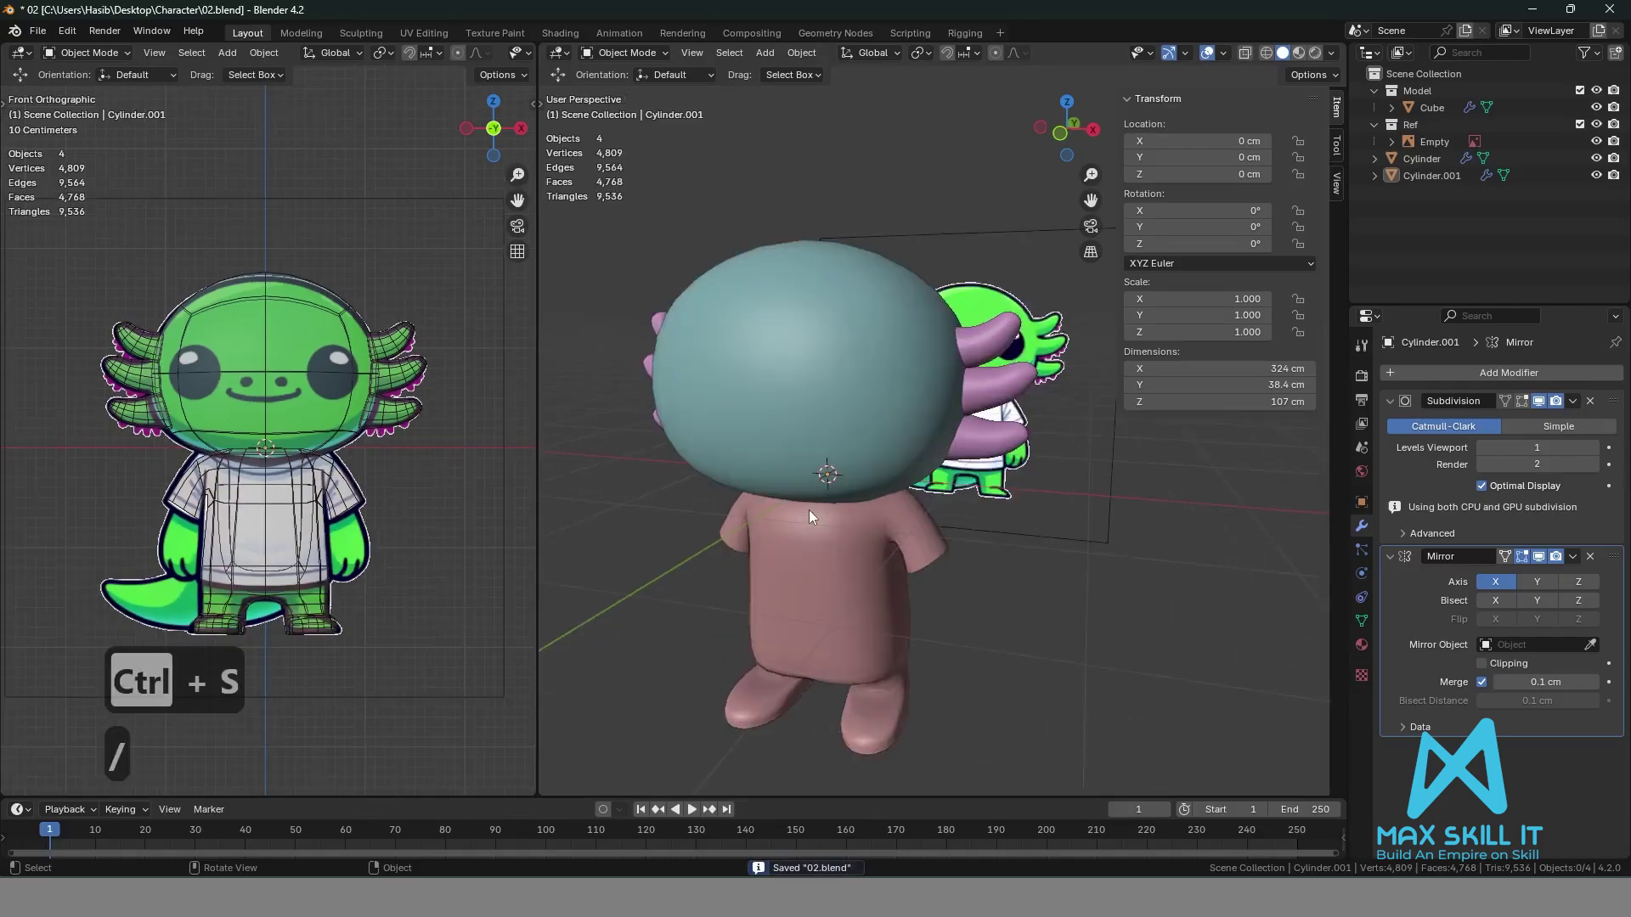
middle_drag(808, 509, 1066, 554)
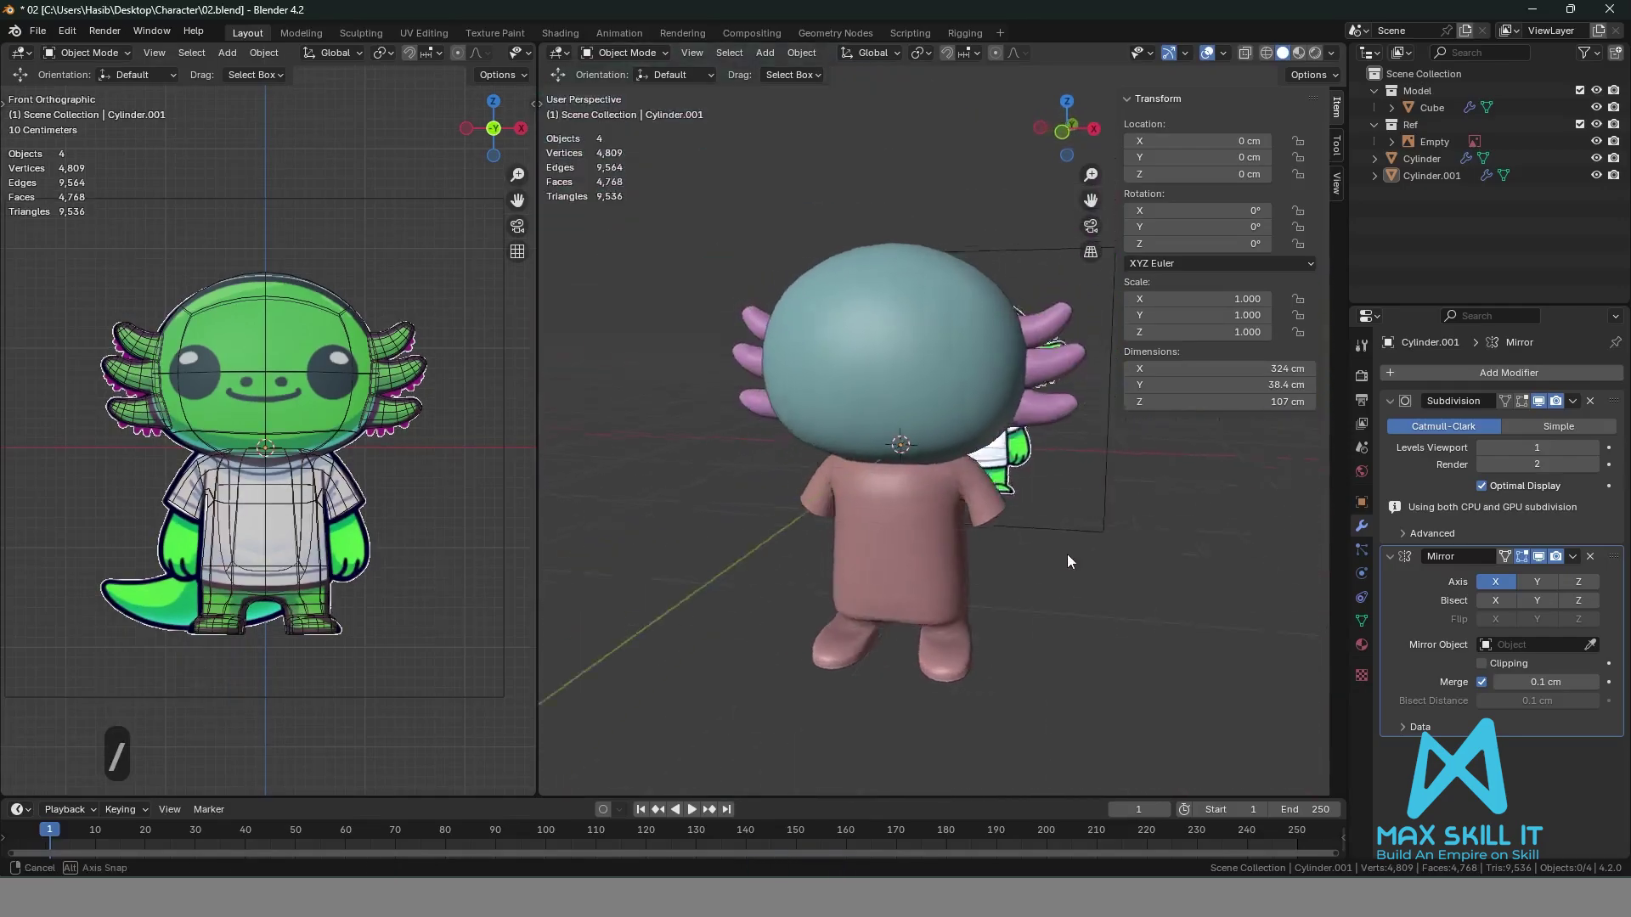
scroll(855, 568, down, 4)
scroll(370, 553, up, 2)
scroll(370, 554, up, 2)
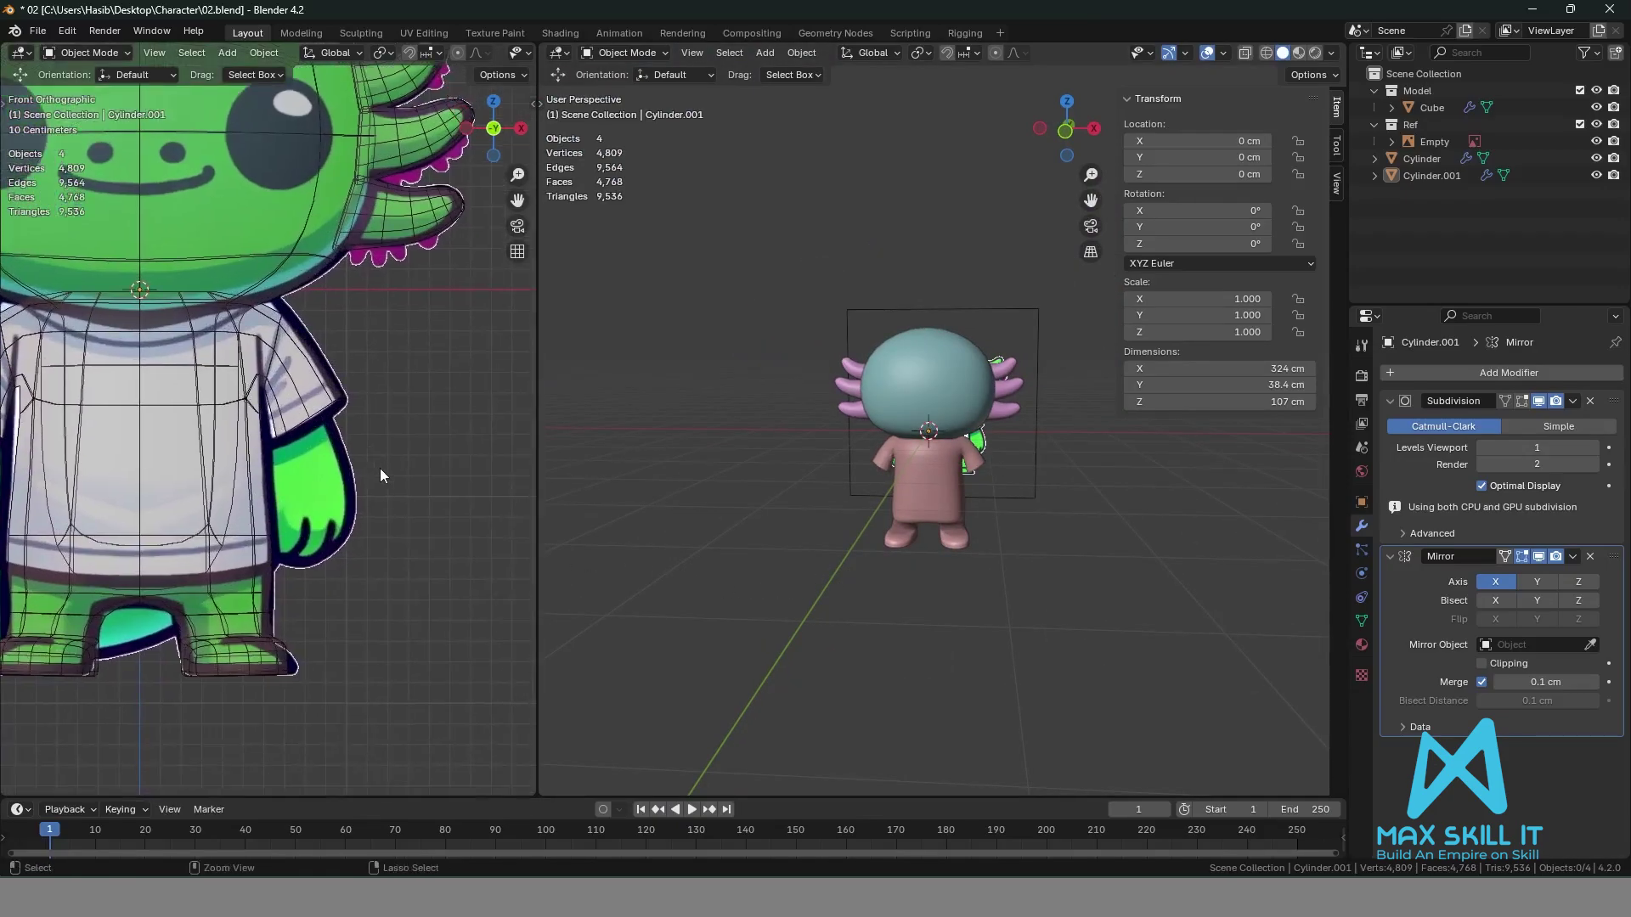
key(ctrl+s)
scroll(379, 467, up, 1)
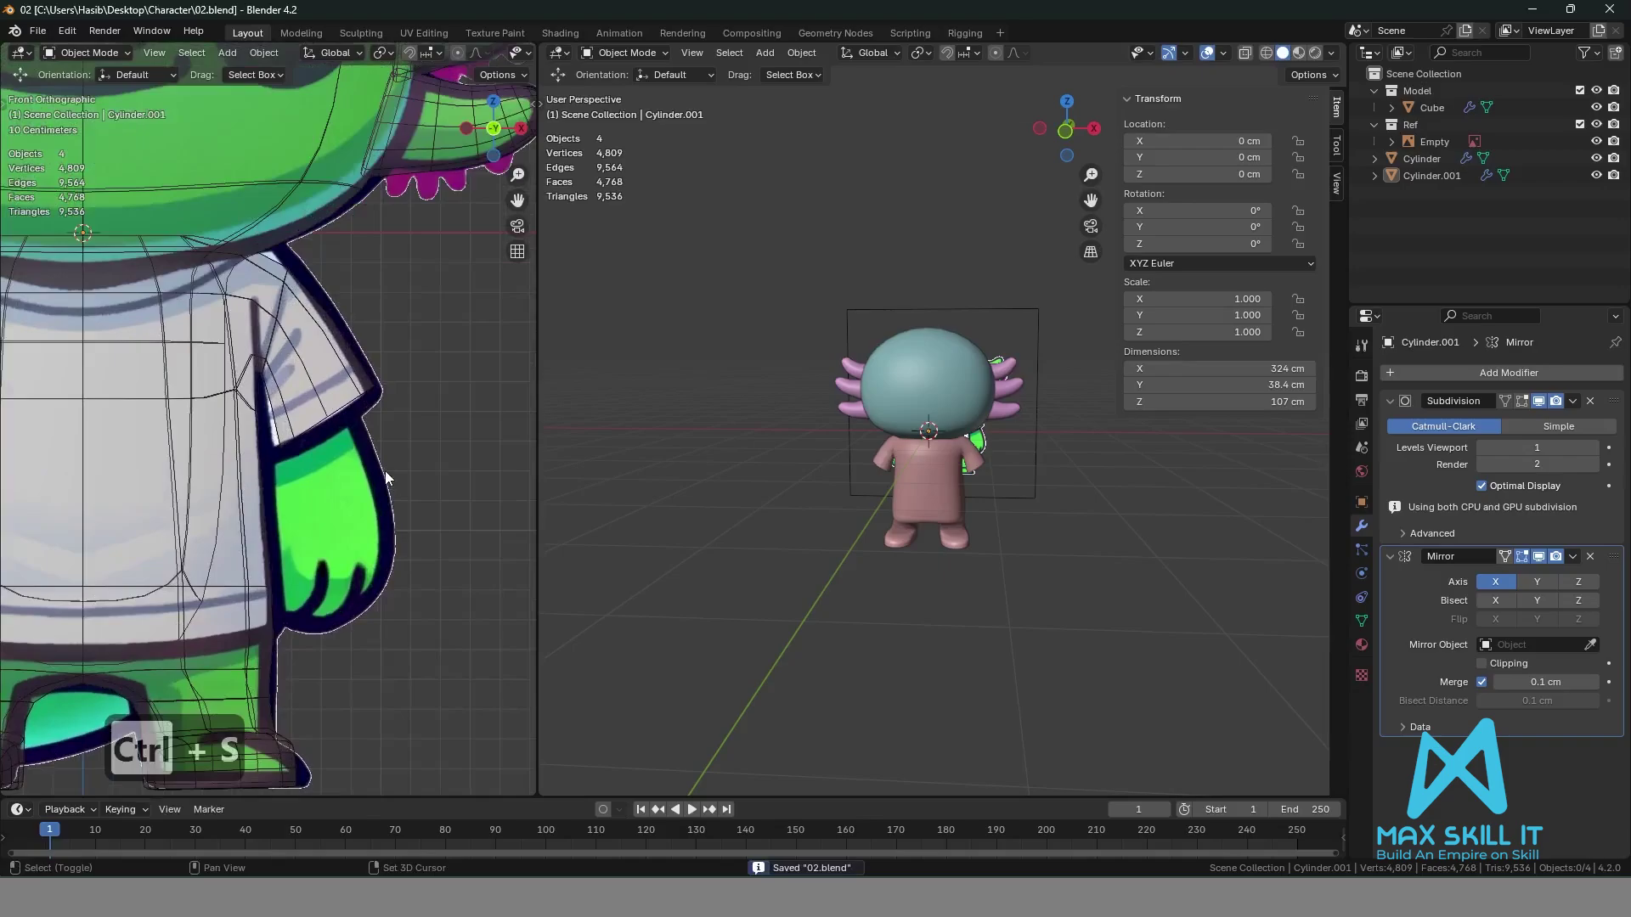
scroll(384, 472, down, 2)
key(shift+a)
mouse_move(385, 471)
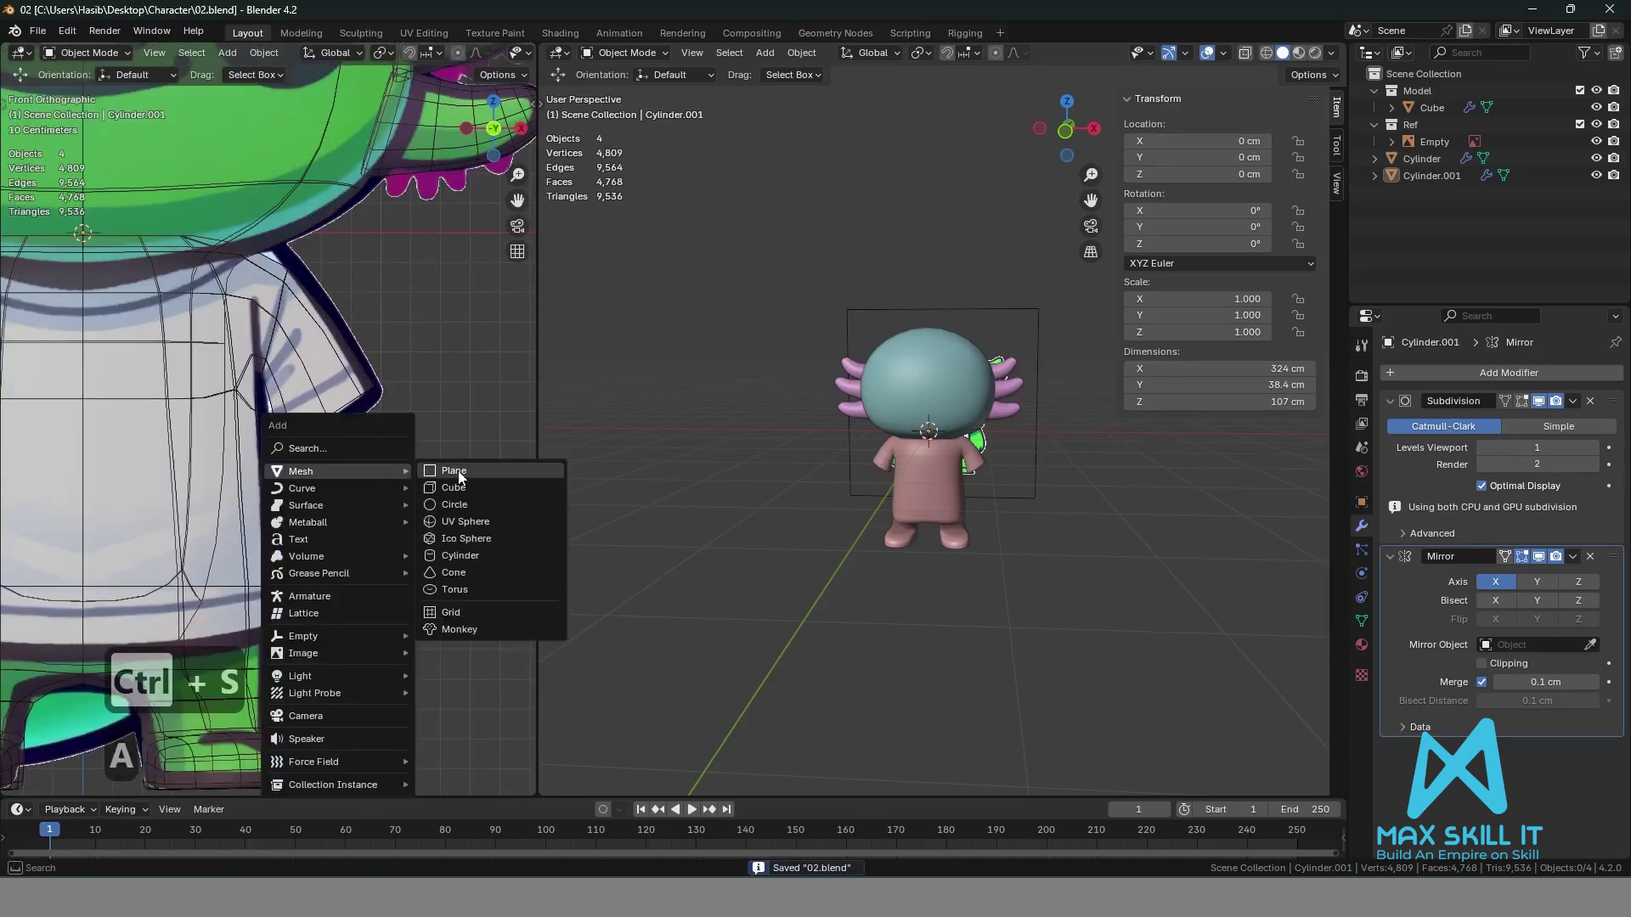
scroll(450, 399, down, 3)
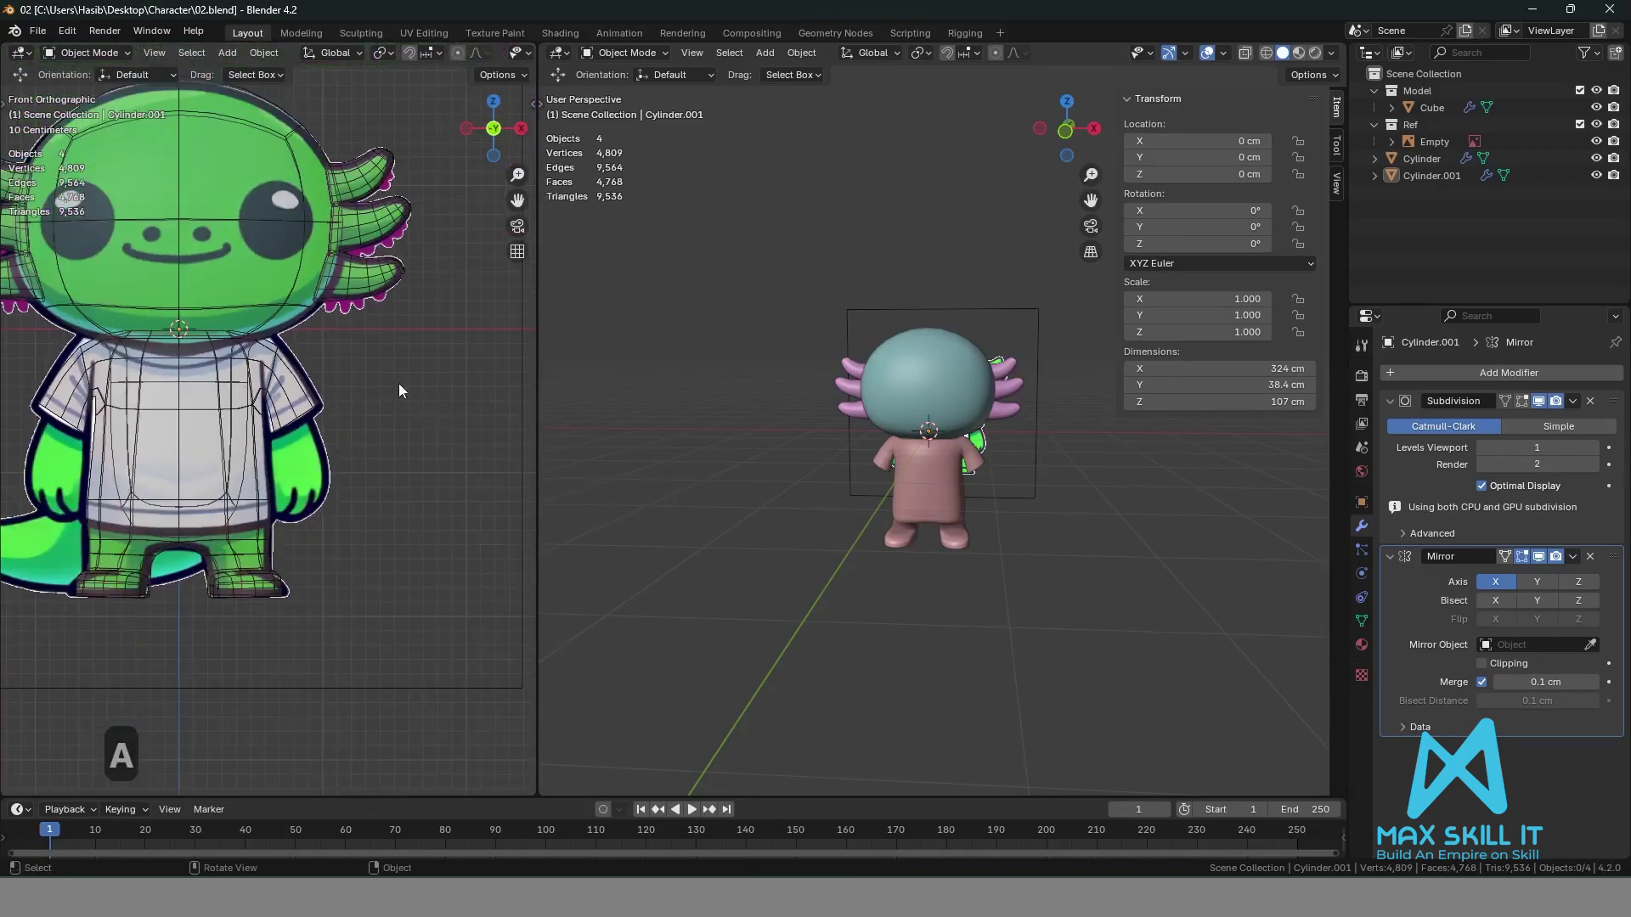
scroll(395, 389, up, 4)
scroll(454, 329, down, 5)
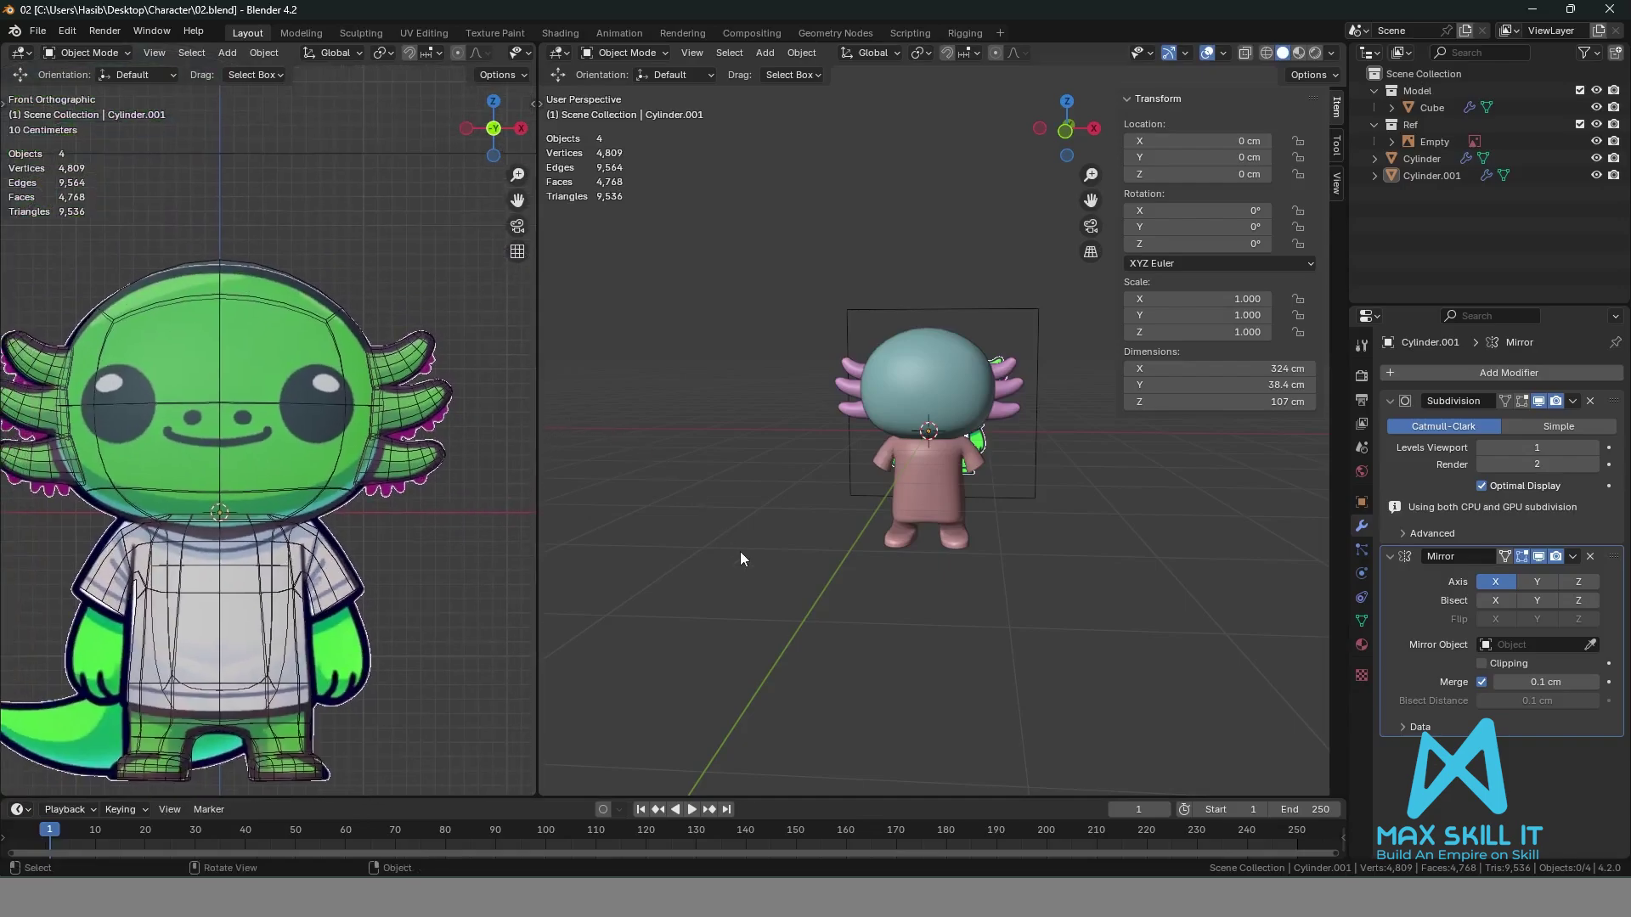
Hide the transform sidebar and widen the front reference view, framing the character's body and arms.
key(n)
drag(534, 453, 618, 456)
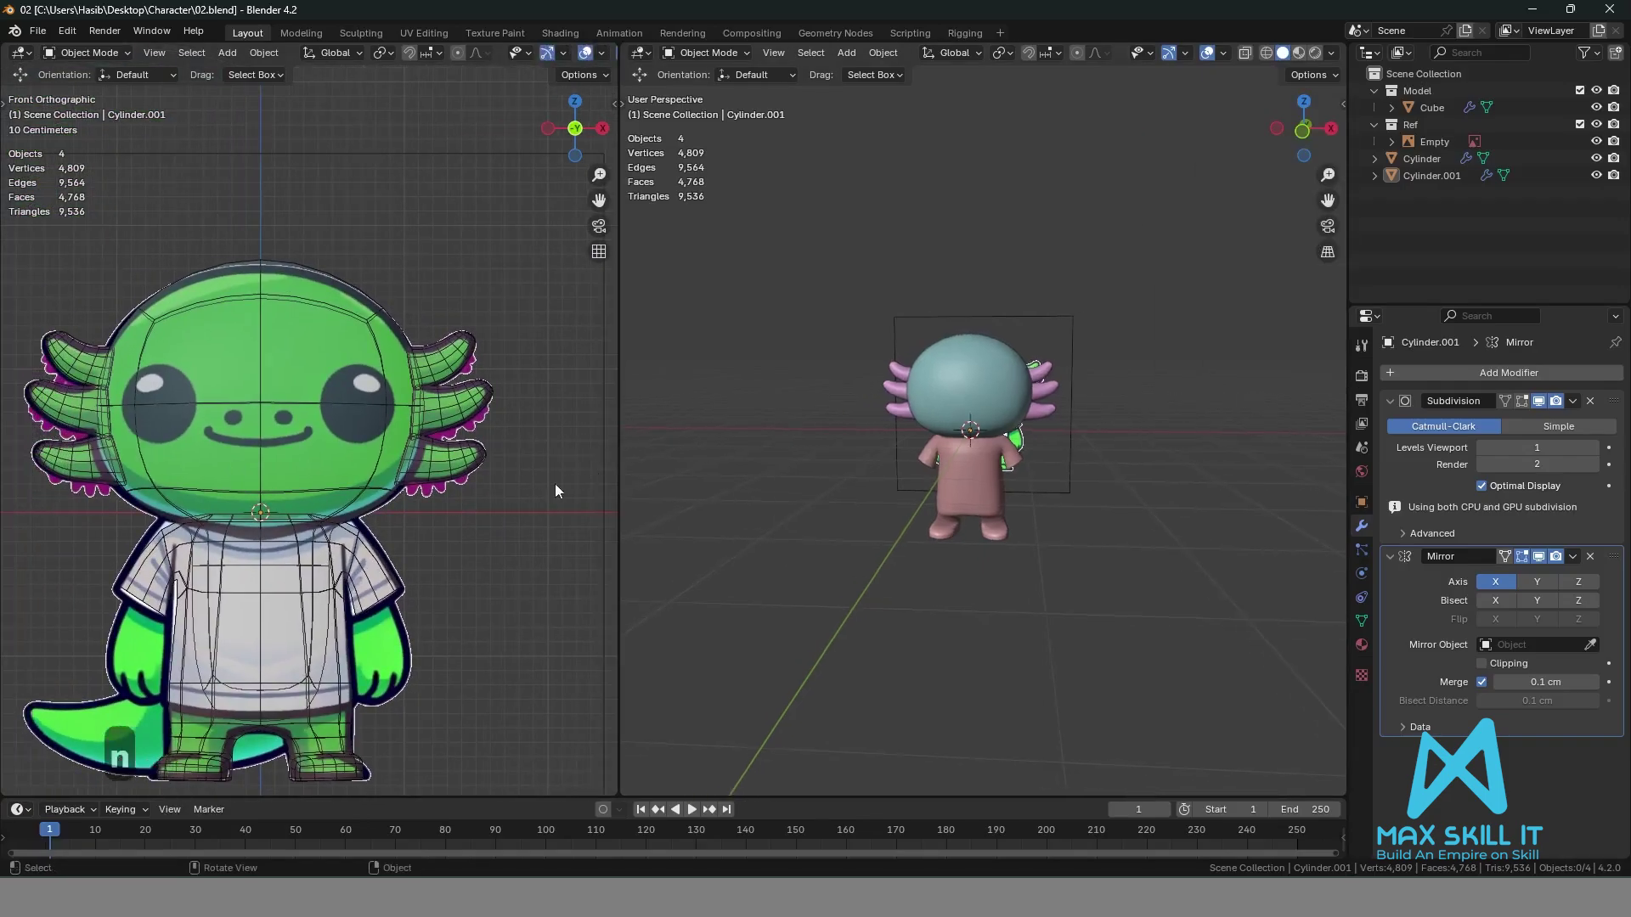
scroll(552, 484, down, 1)
shift+middle_drag(514, 543, 548, 445)
scroll(509, 456, up, 1)
scroll(508, 458, up, 3)
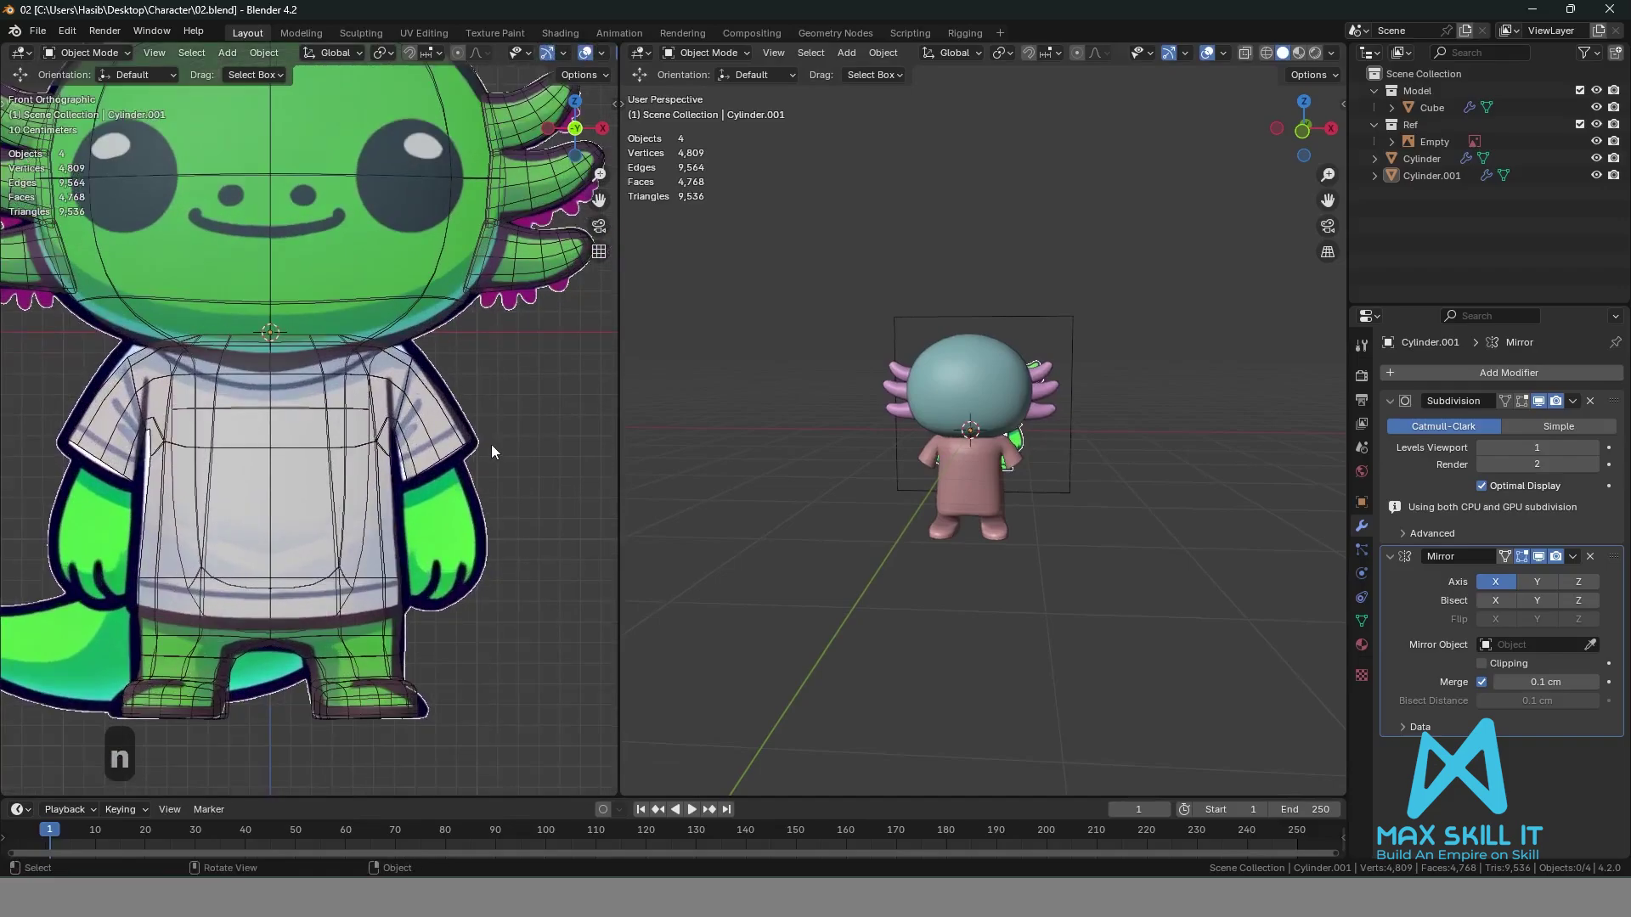
Add a cube mesh and scale it uniformly to about 0.3.
key(shift+a)
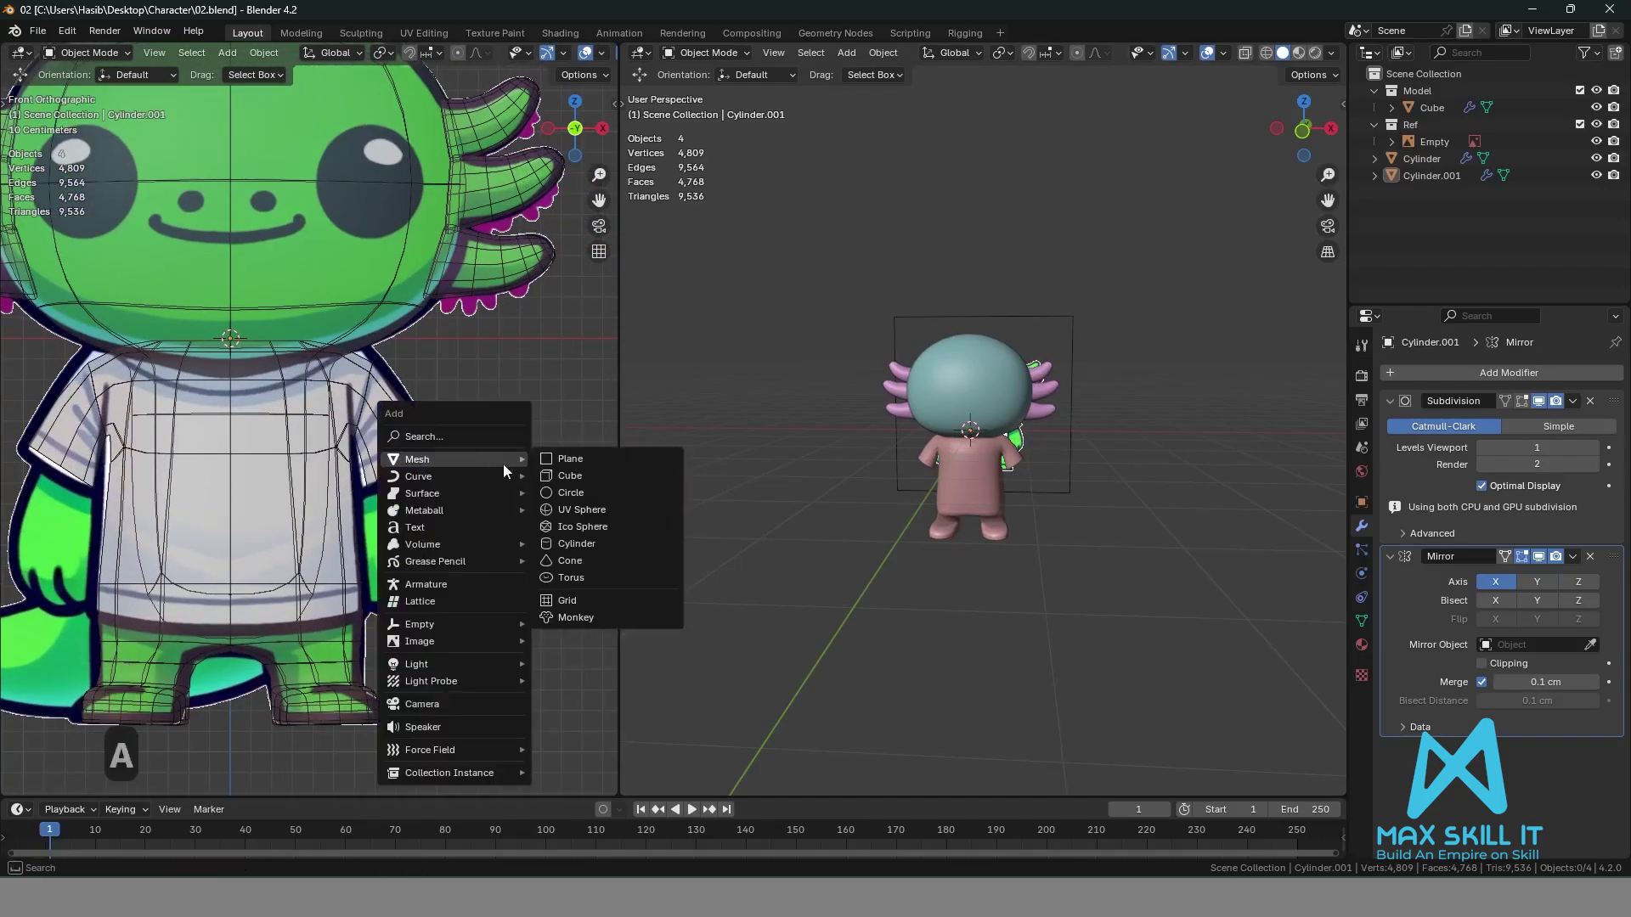
click(594, 477)
scroll(507, 545, down, 3)
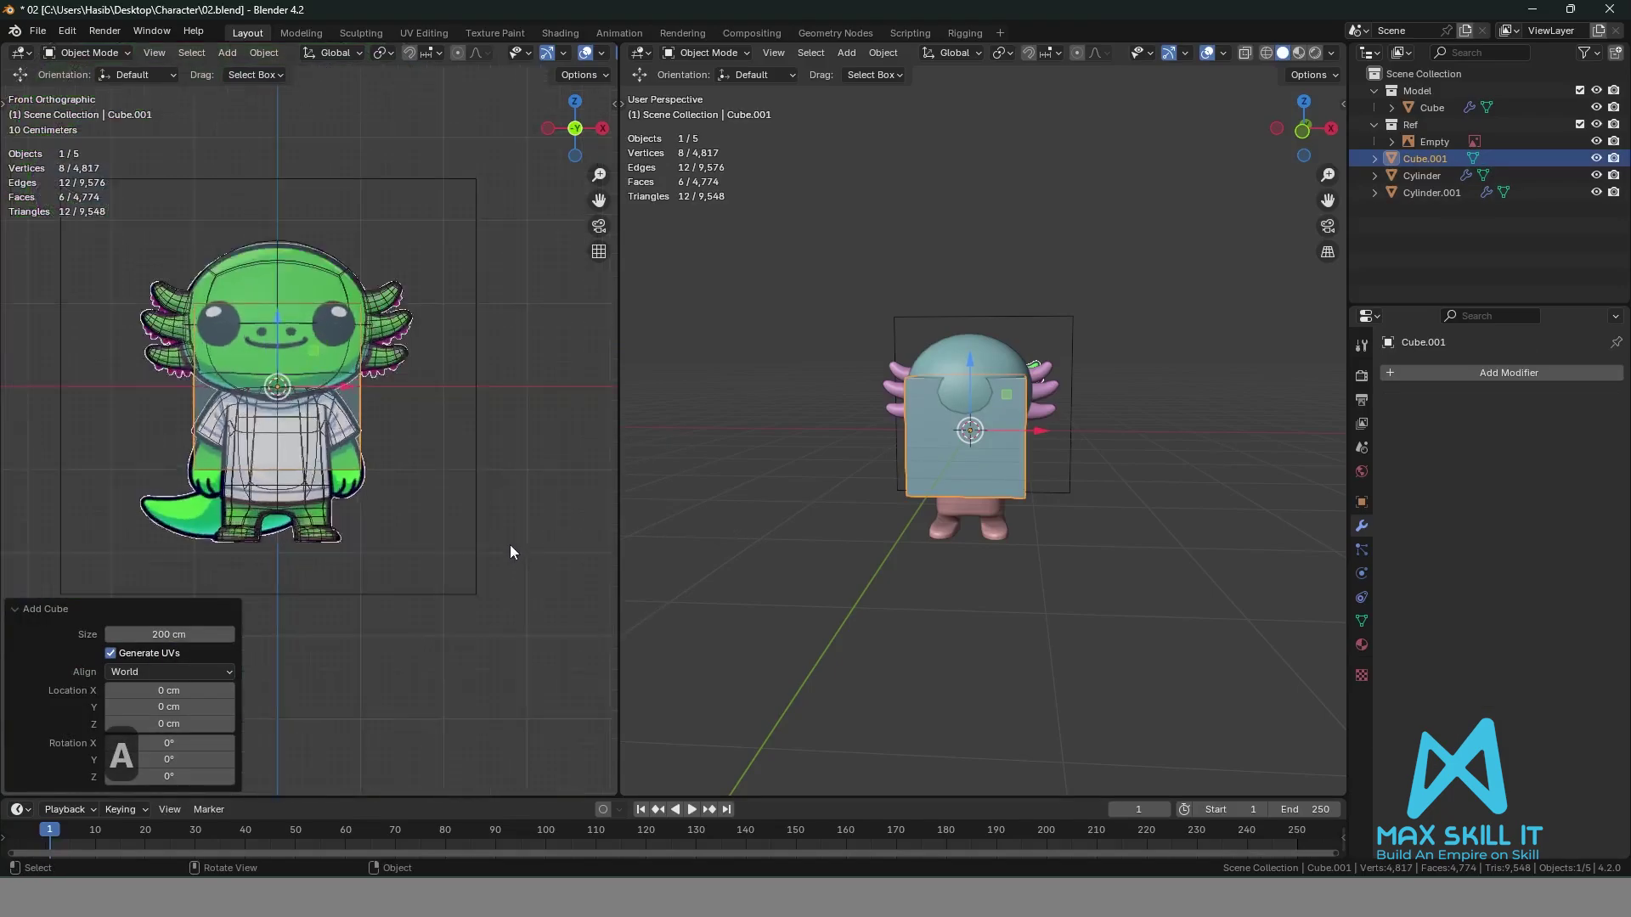
scroll(498, 536, up, 3)
key(s)
click(333, 415)
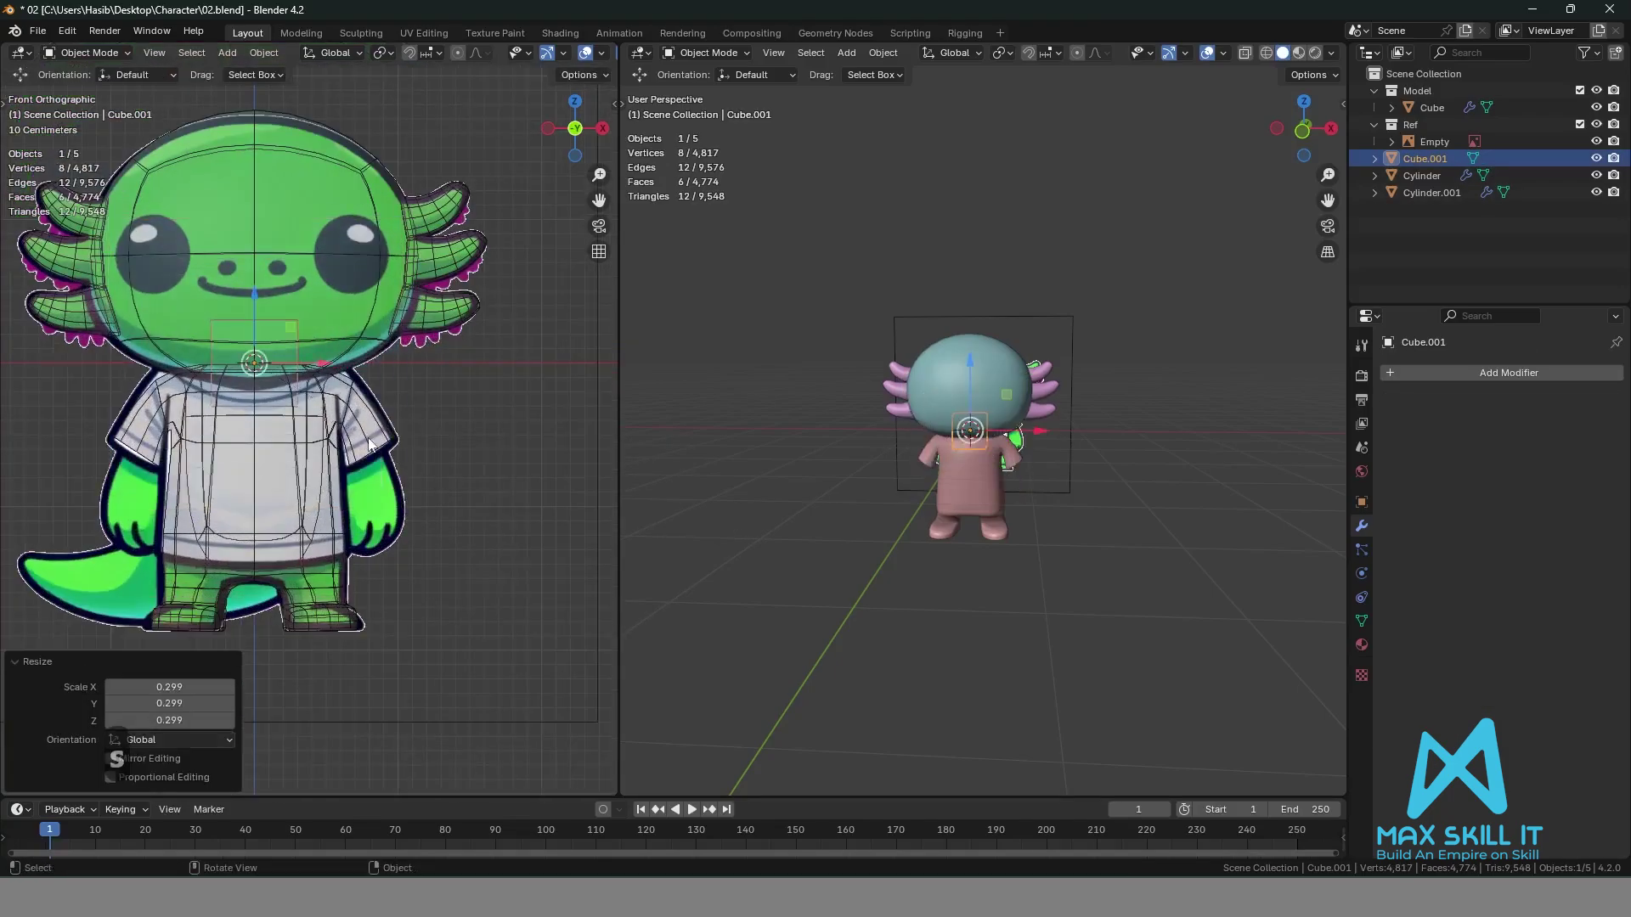
Move the cube about 96 cm along X and 112 cm down, onto the hand in the front reference.
key(g)
click(502, 603)
scroll(496, 600, up, 2)
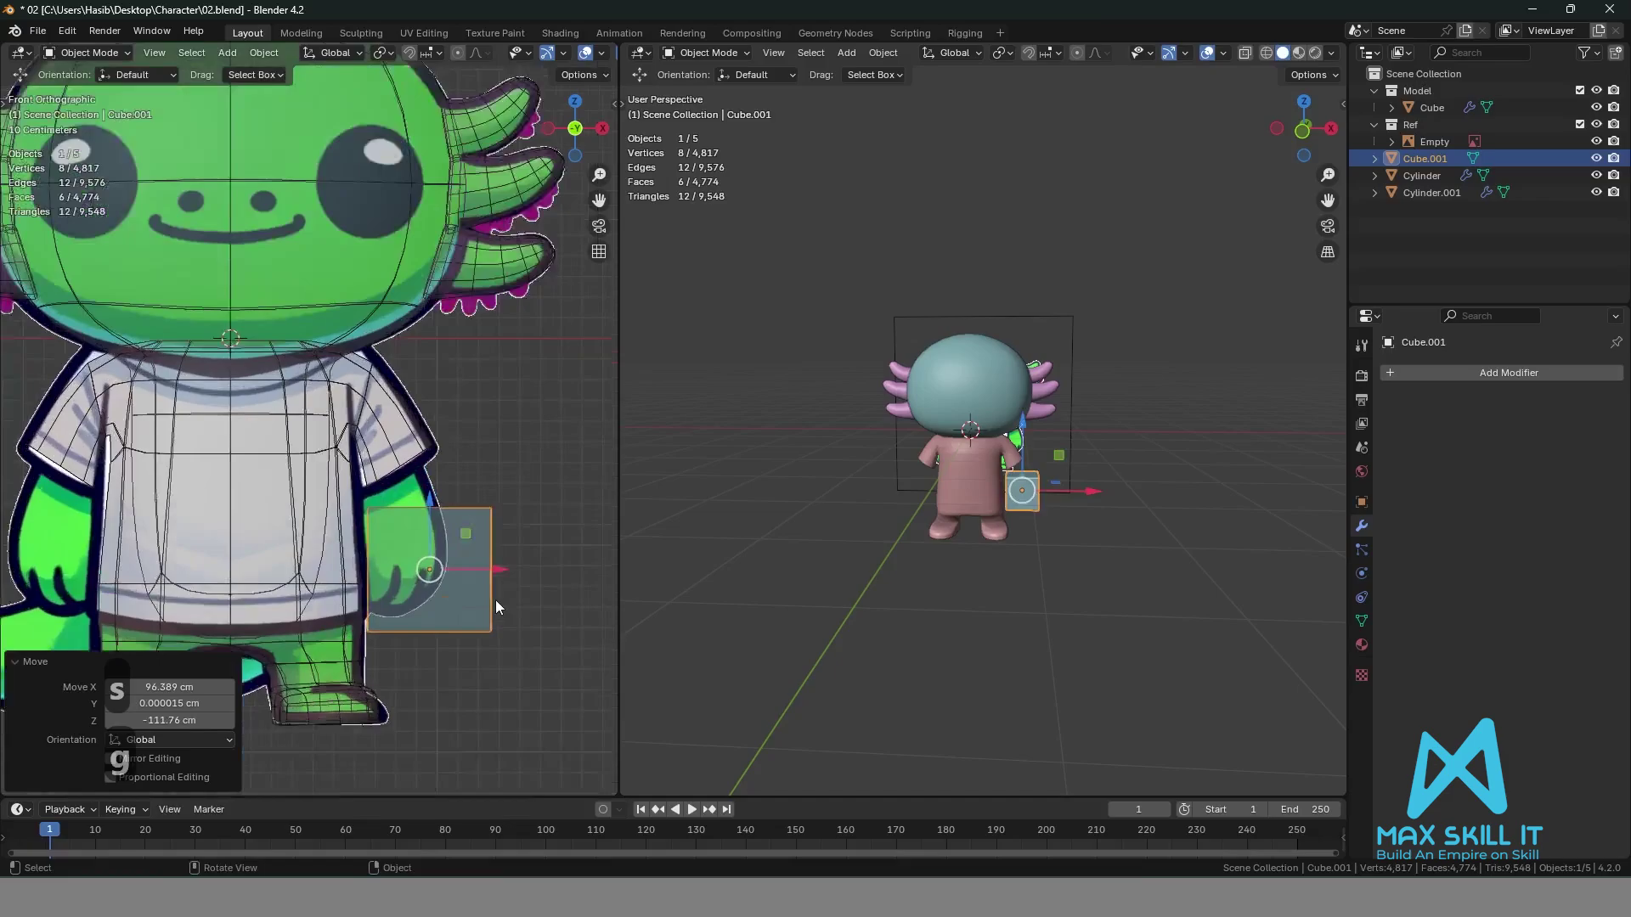
scroll(496, 599, up, 4)
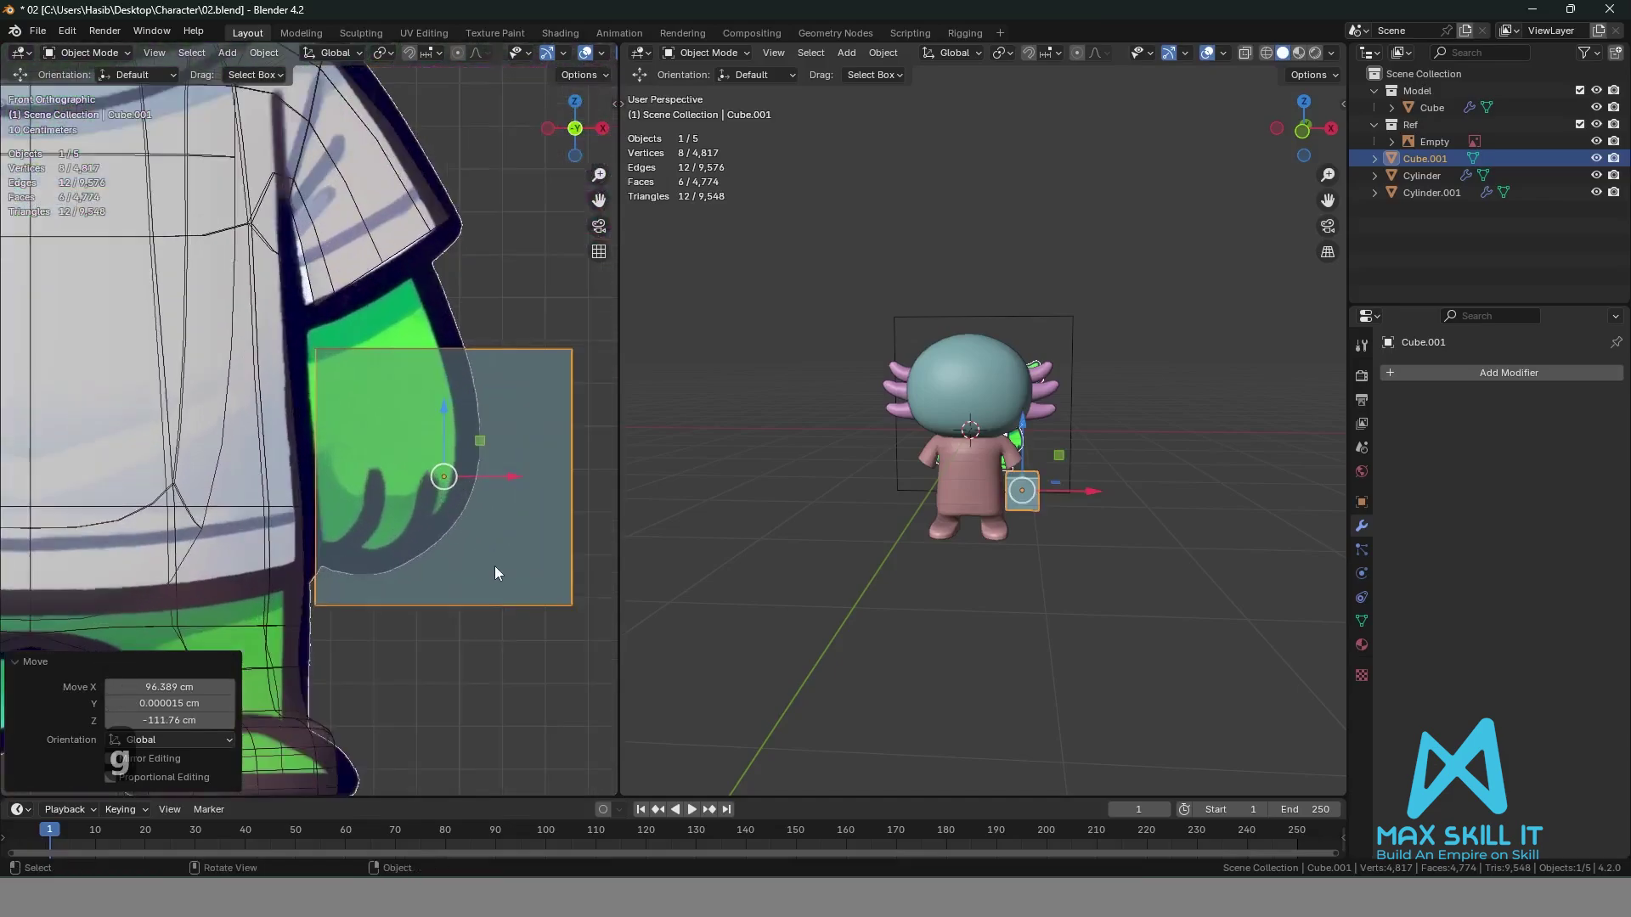
click(441, 685)
scroll(400, 552, up, 1)
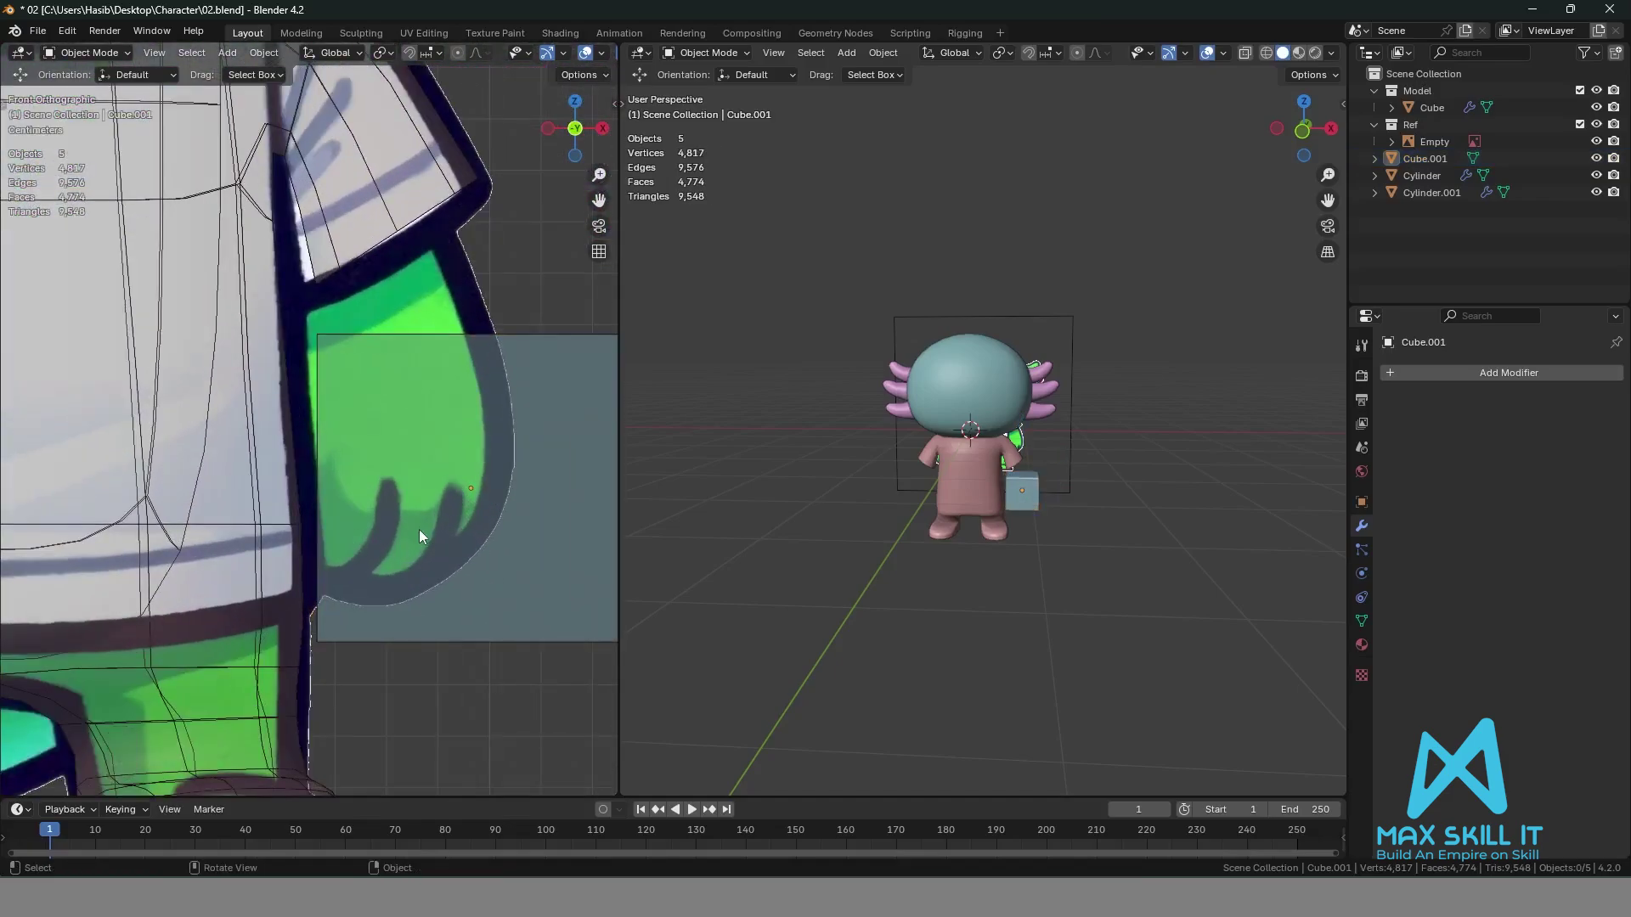
scroll(424, 573, down, 2)
shift+middle_drag(457, 593, 445, 573)
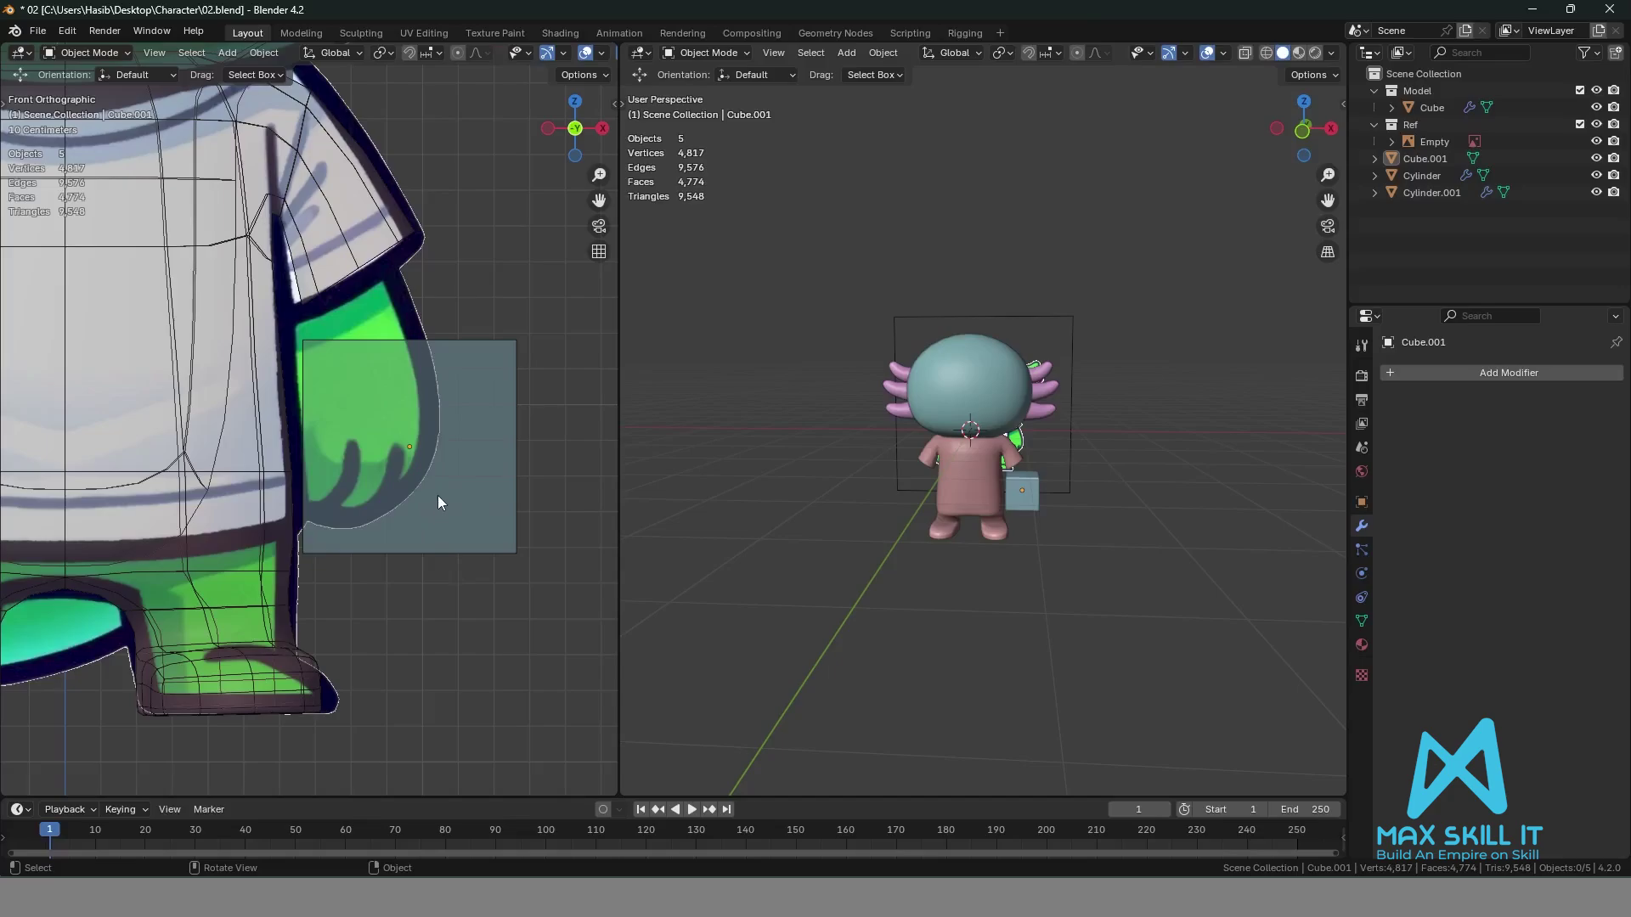
Resize and reposition the cube in front view so it covers the reference hand beside the shirt.
click(438, 528)
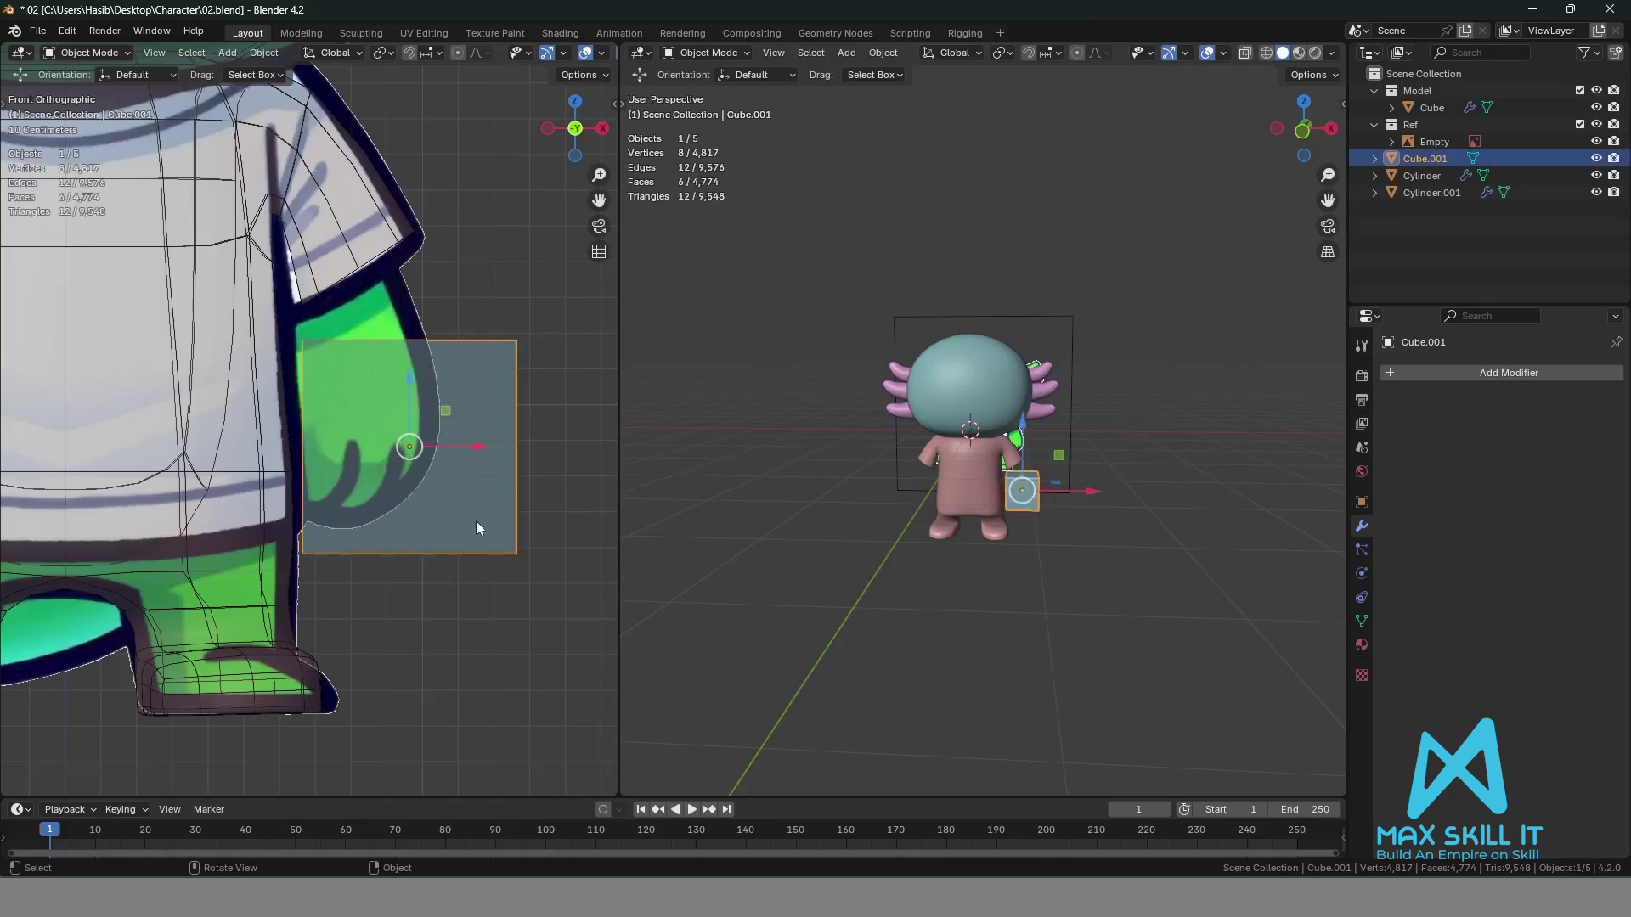
key(s)
click(471, 512)
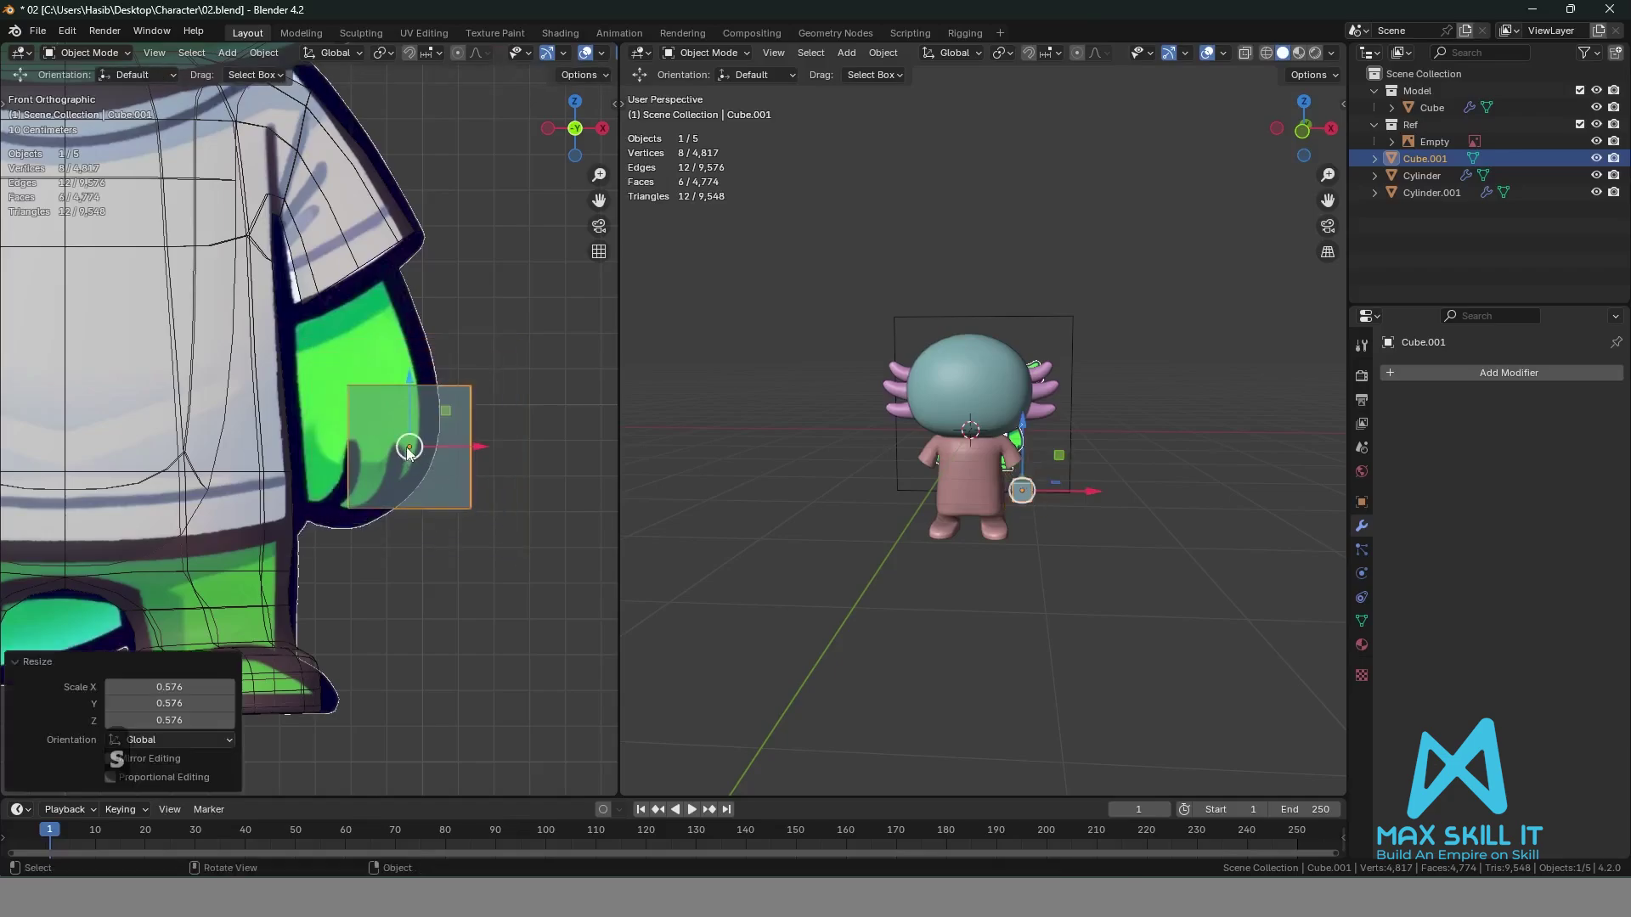
mouse_move(406, 447)
mouse_down()
mouse_move(366, 463)
mouse_move(387, 460)
mouse_up()
key(s)
click(449, 510)
scroll(1010, 544, up, 2)
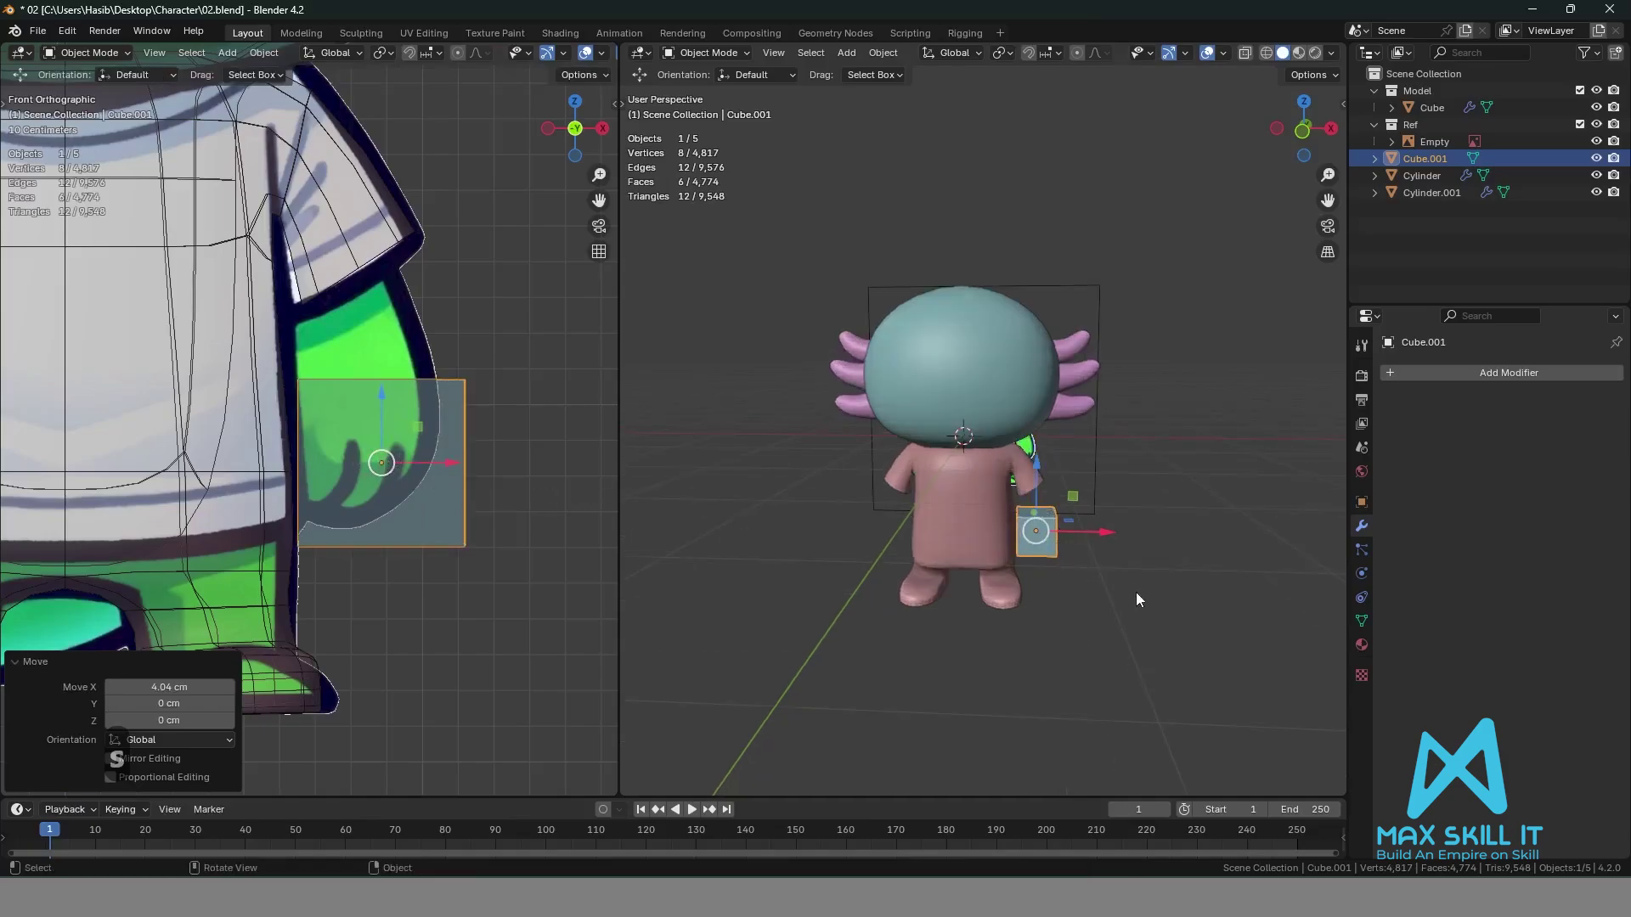
middle_drag(1136, 593, 1084, 557)
scroll(981, 528, up, 2)
scroll(1145, 550, up, 3)
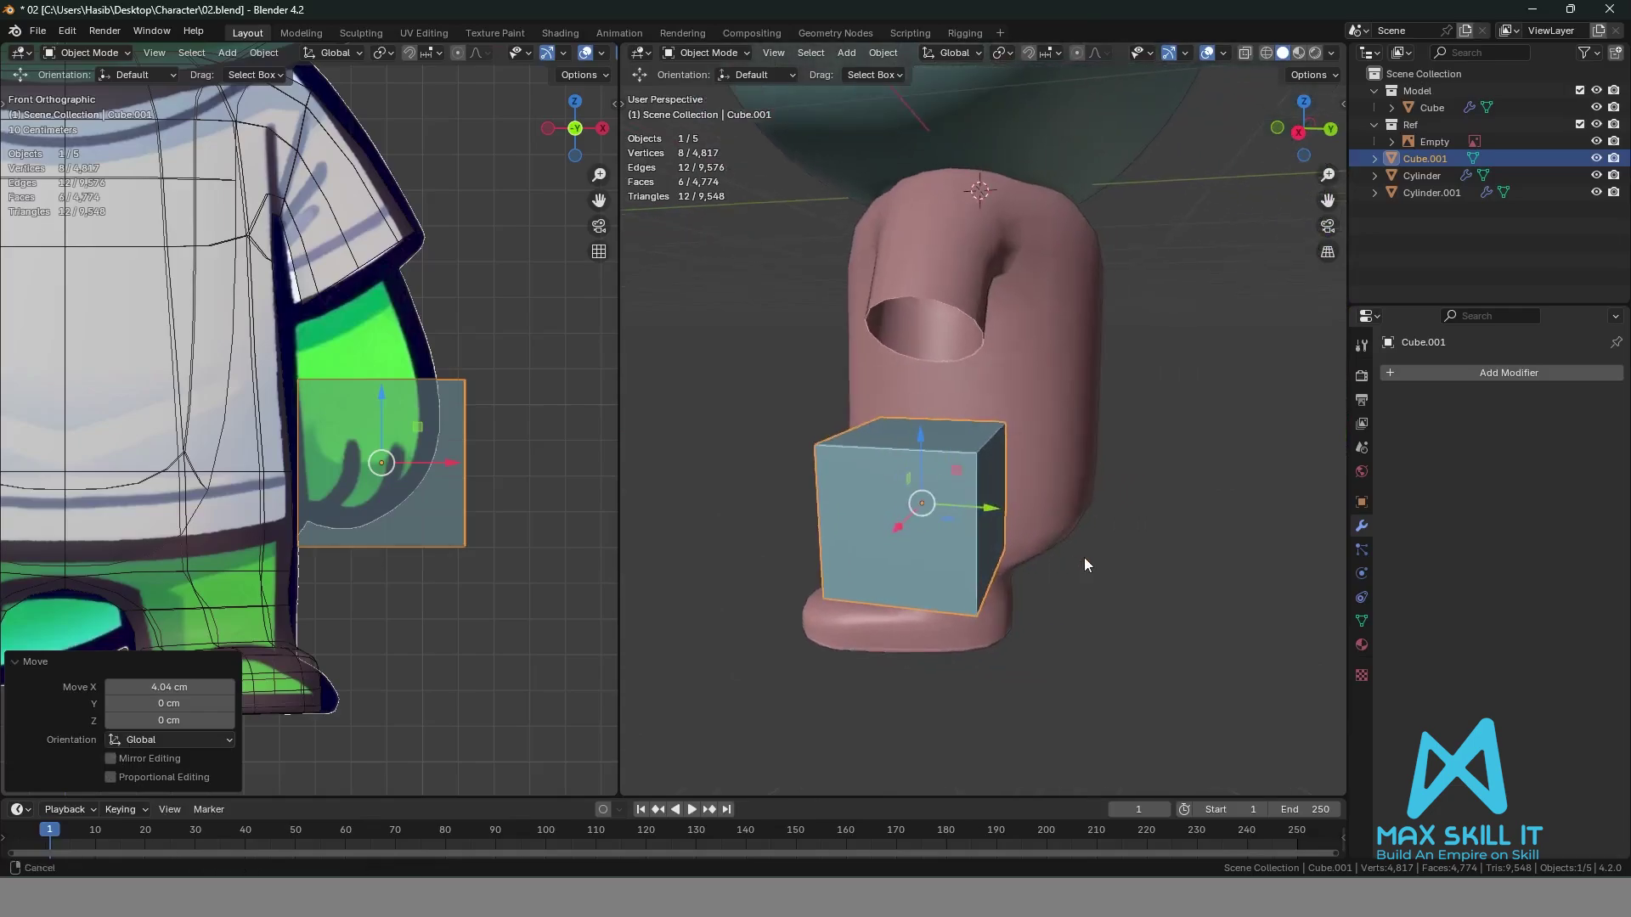
key(r)
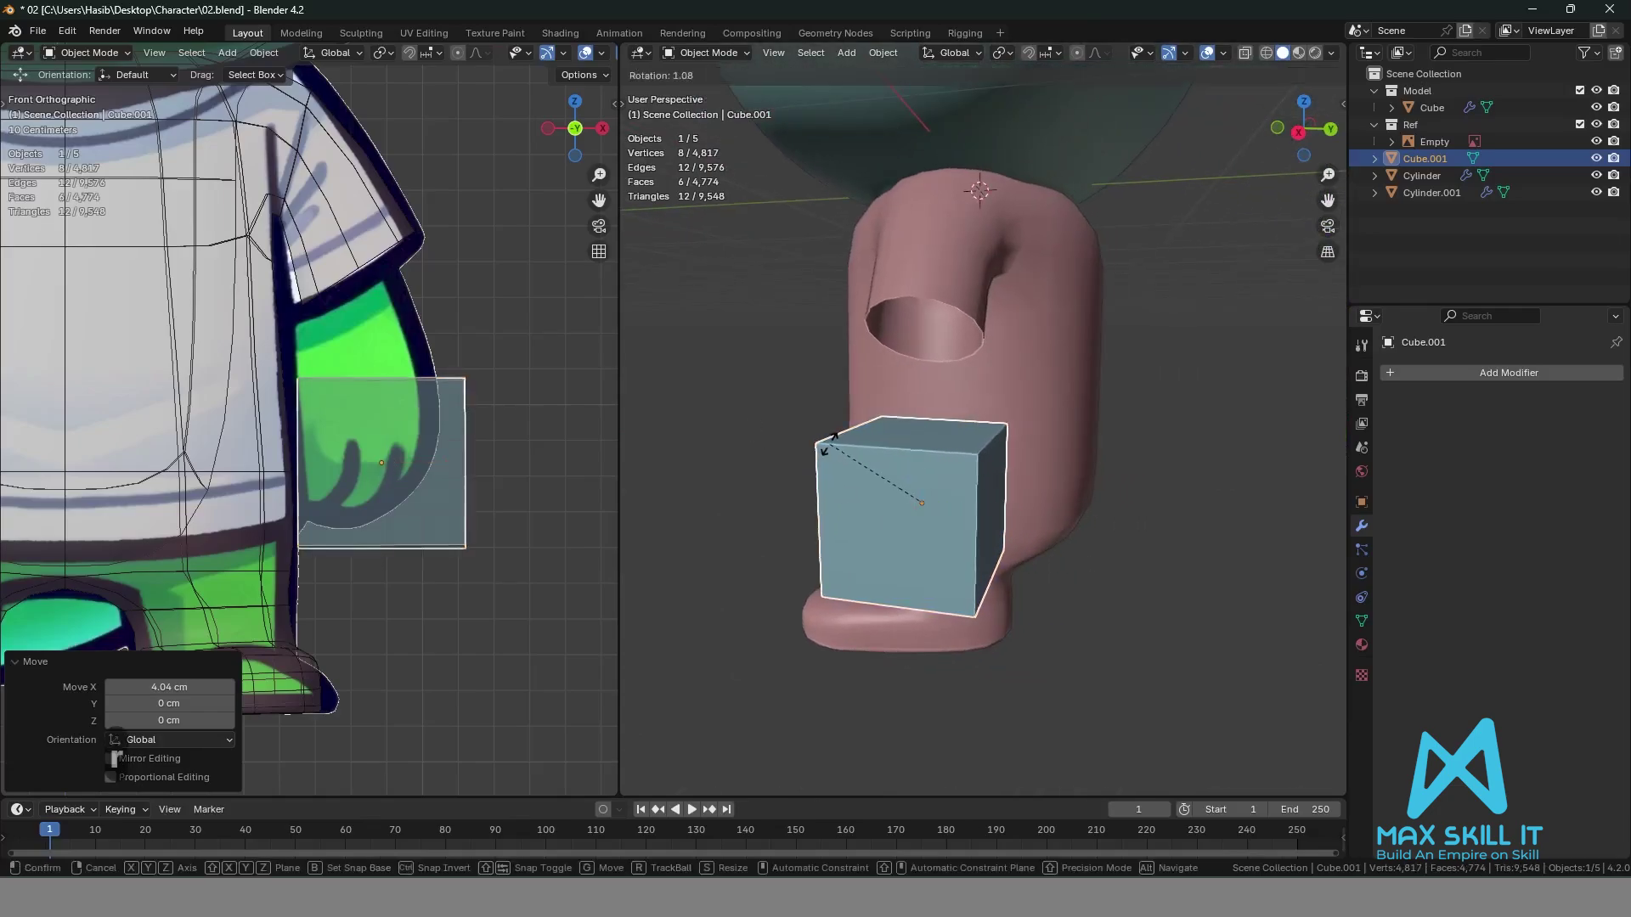
key(z)
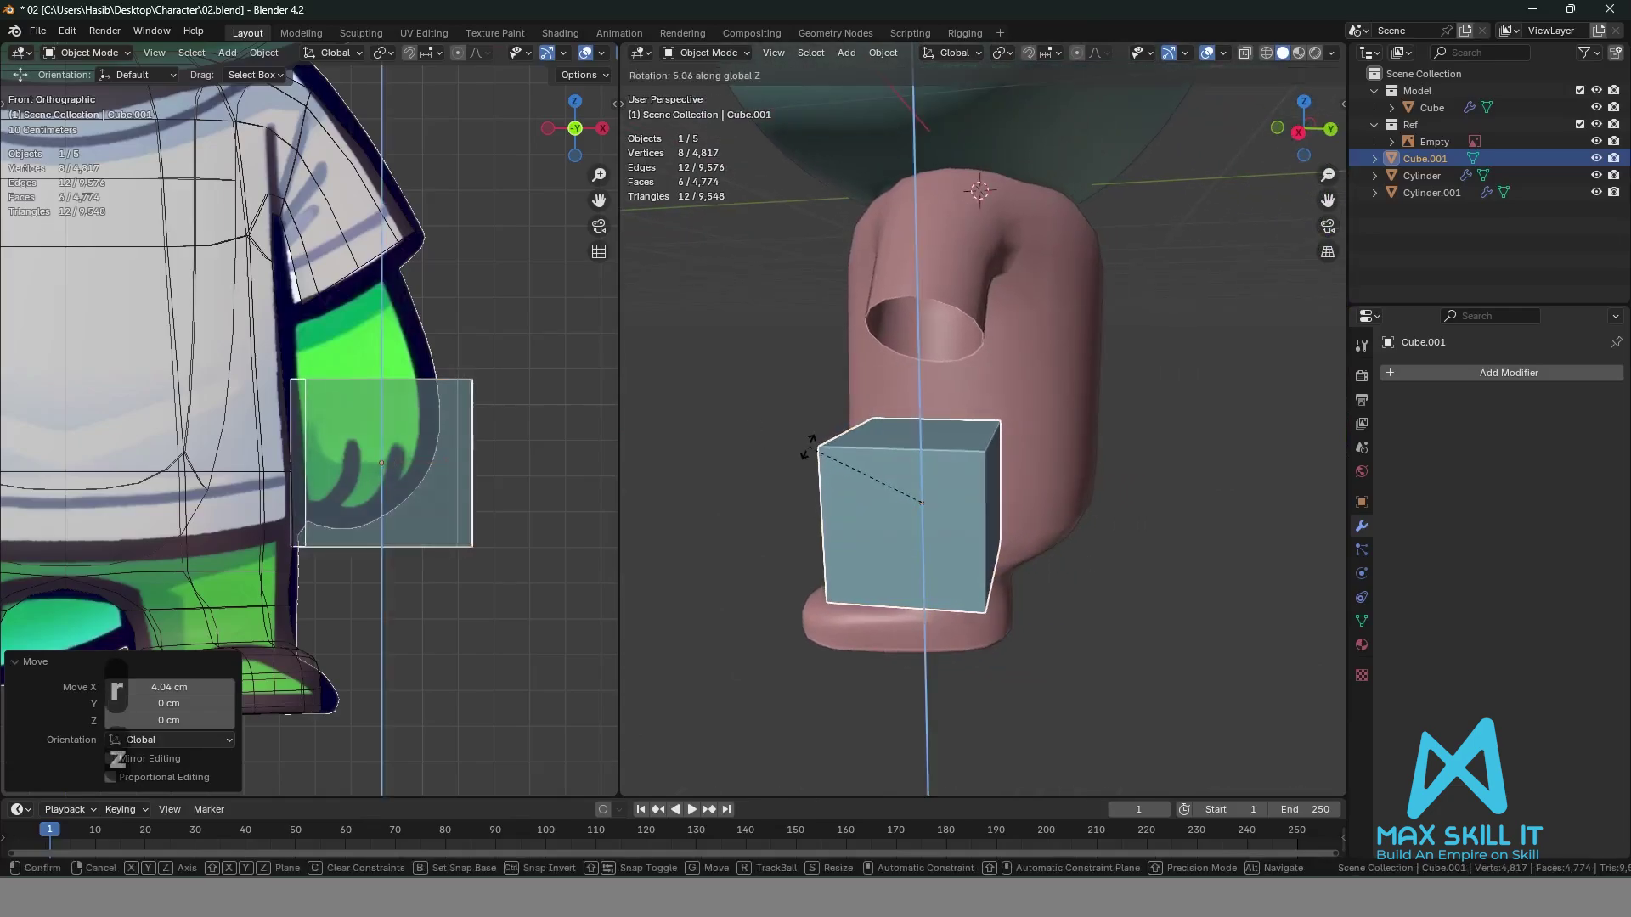
right_click(808, 446)
Flatten the hand cube by scaling it along the Y axis to 0.48.
key(s)
key(z)
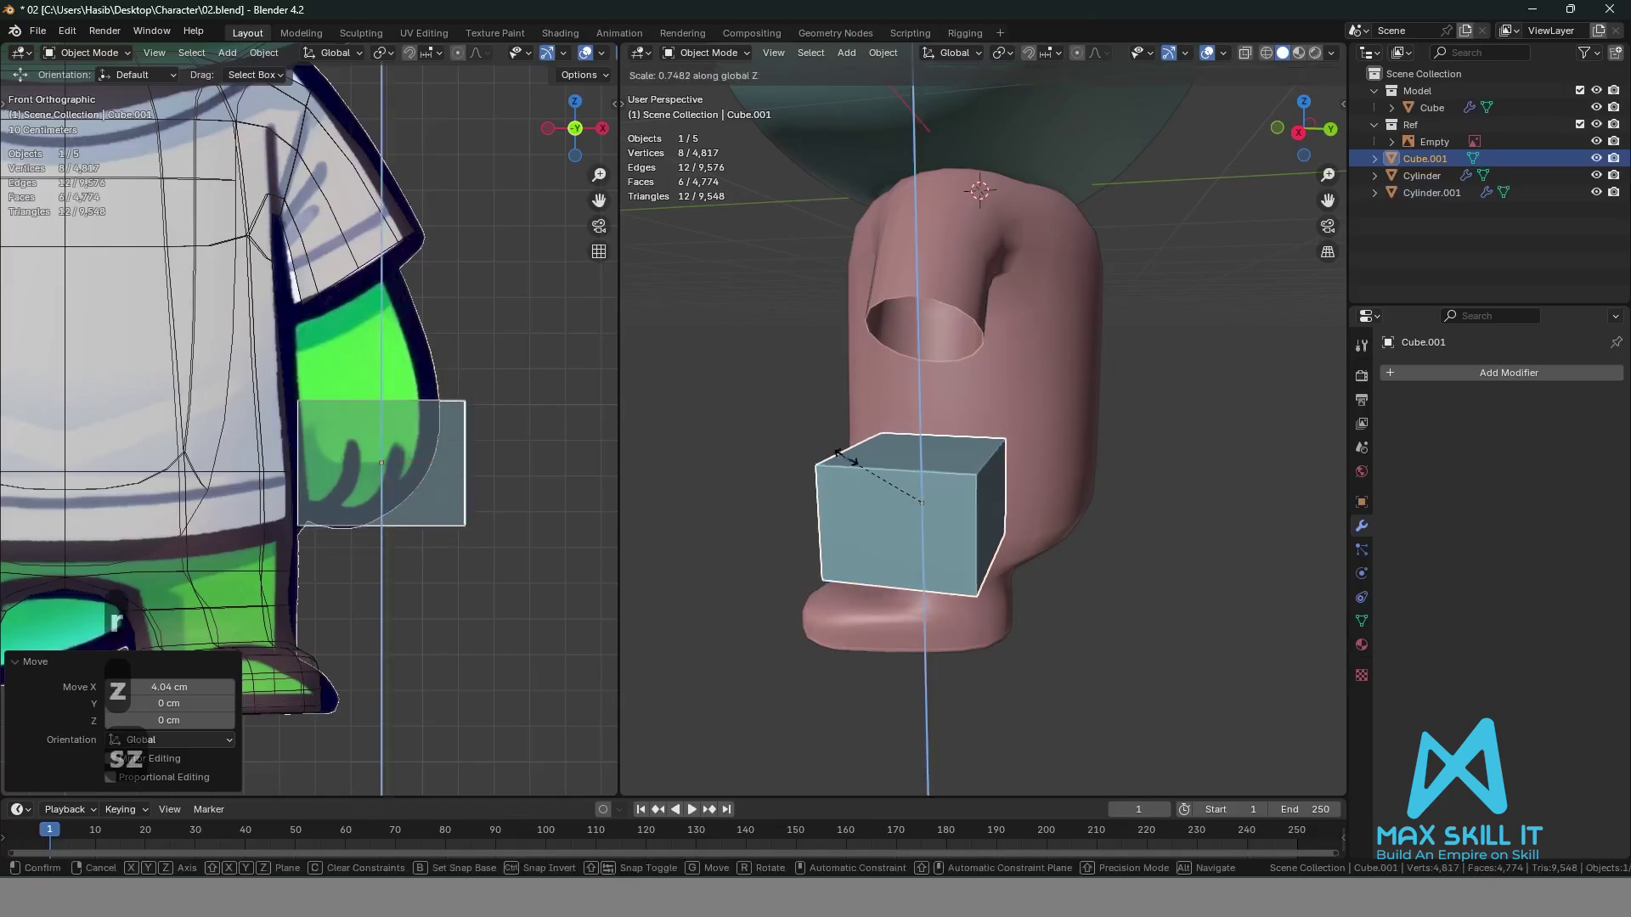
key(x)
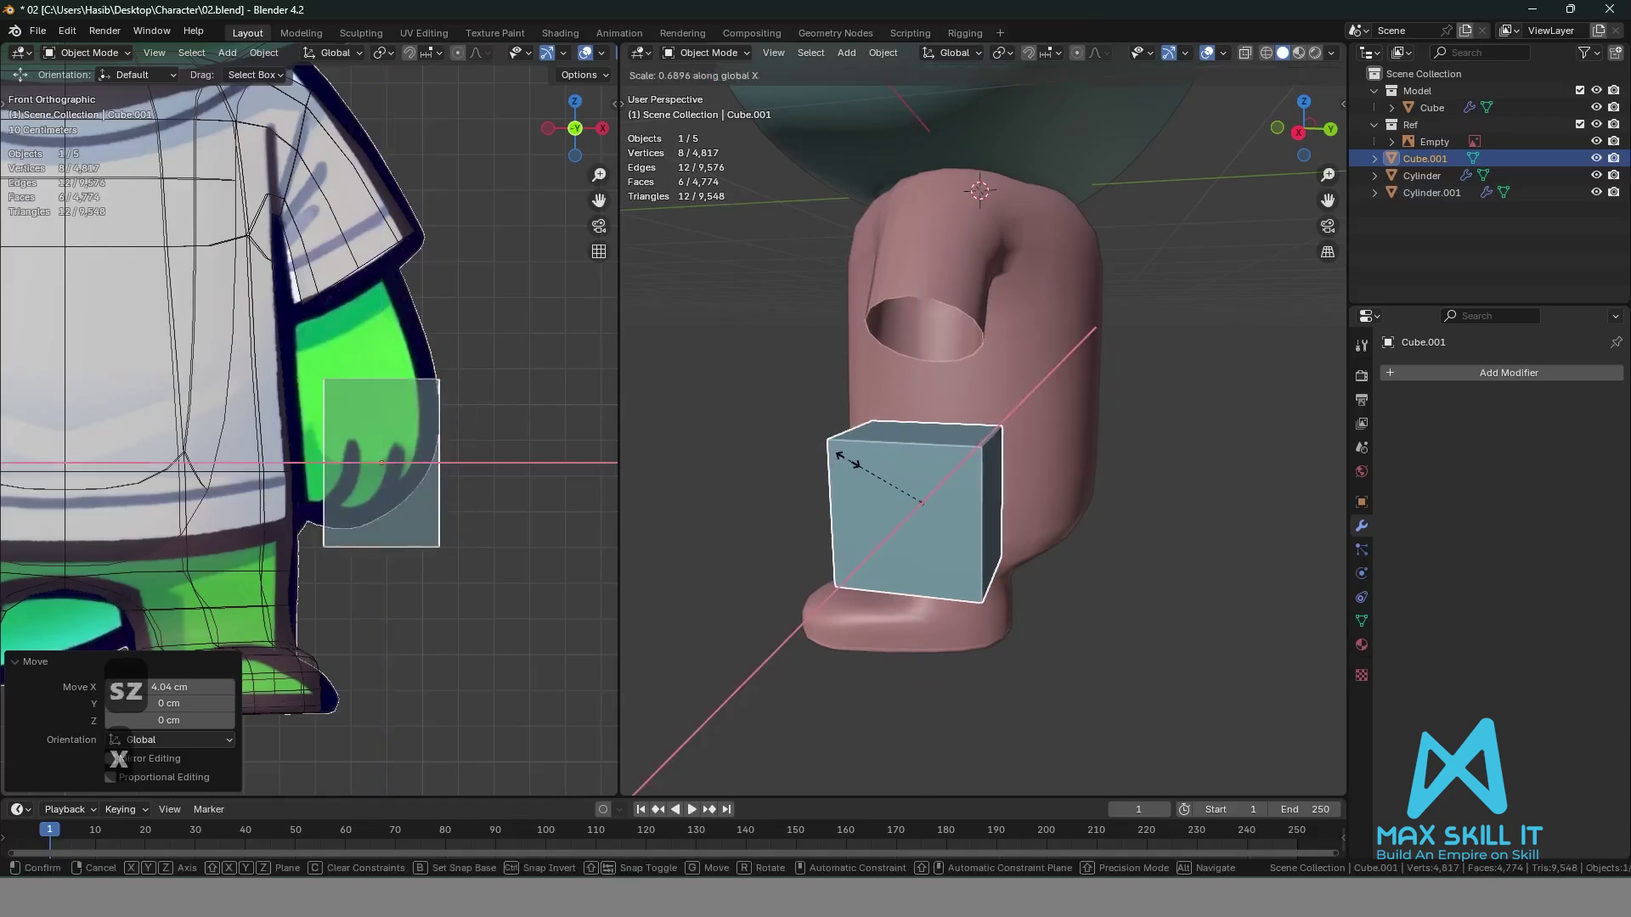
key(y)
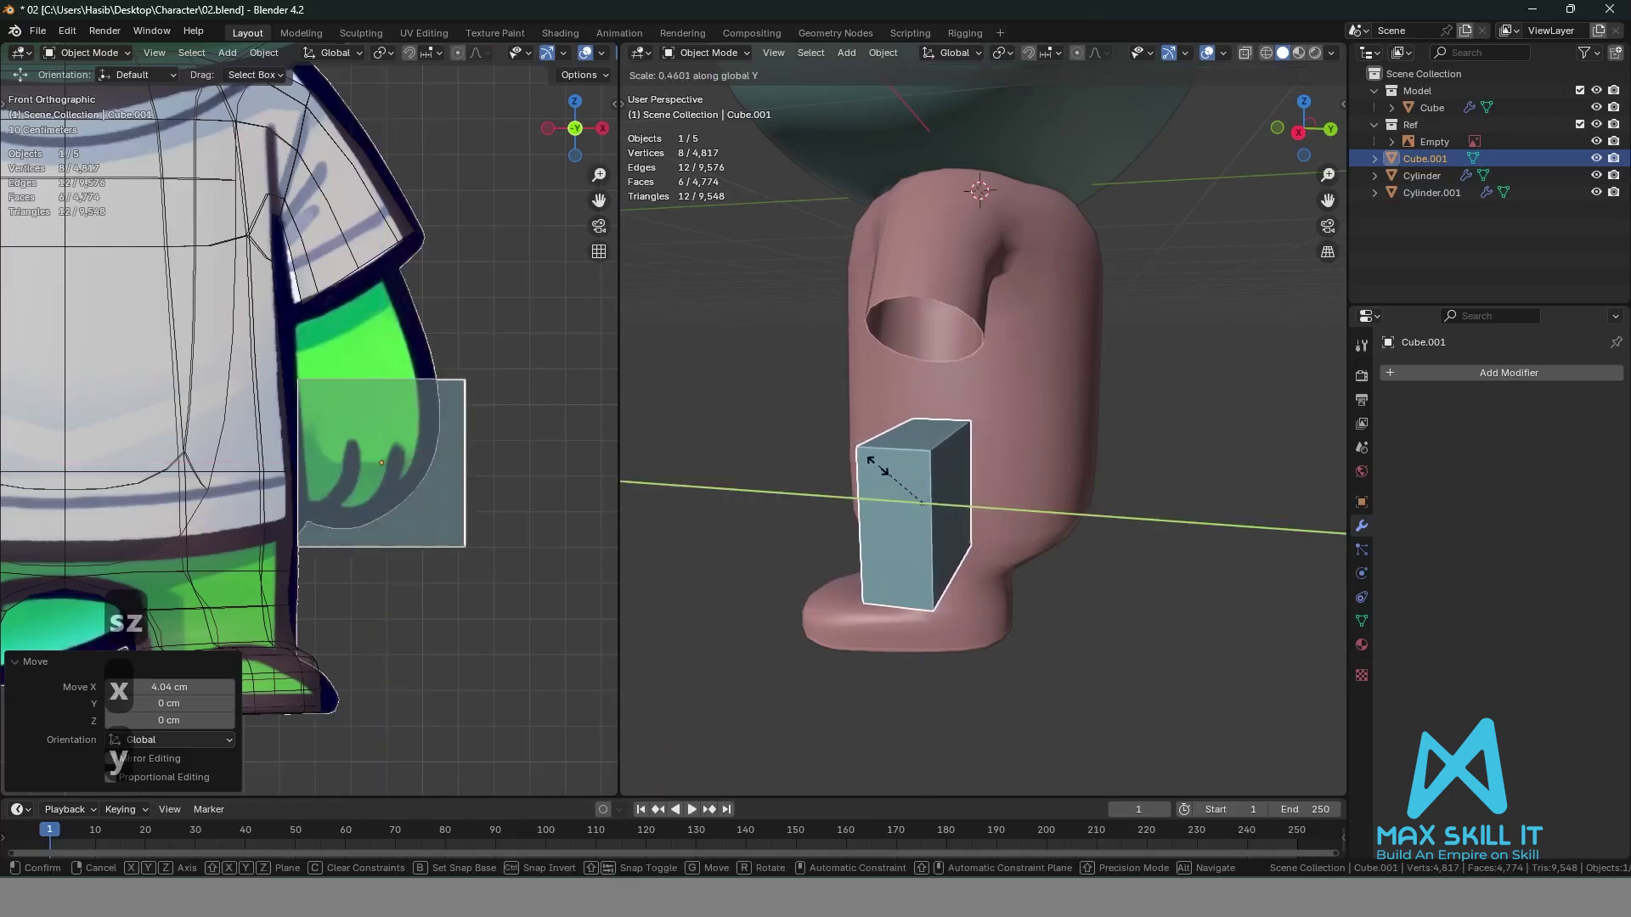
click(879, 463)
Enter Edit Mode on the hand cube and add two evenly spaced vertical loop cuts across its width.
middle_drag(1057, 512, 1167, 568)
key(ctrl+r)
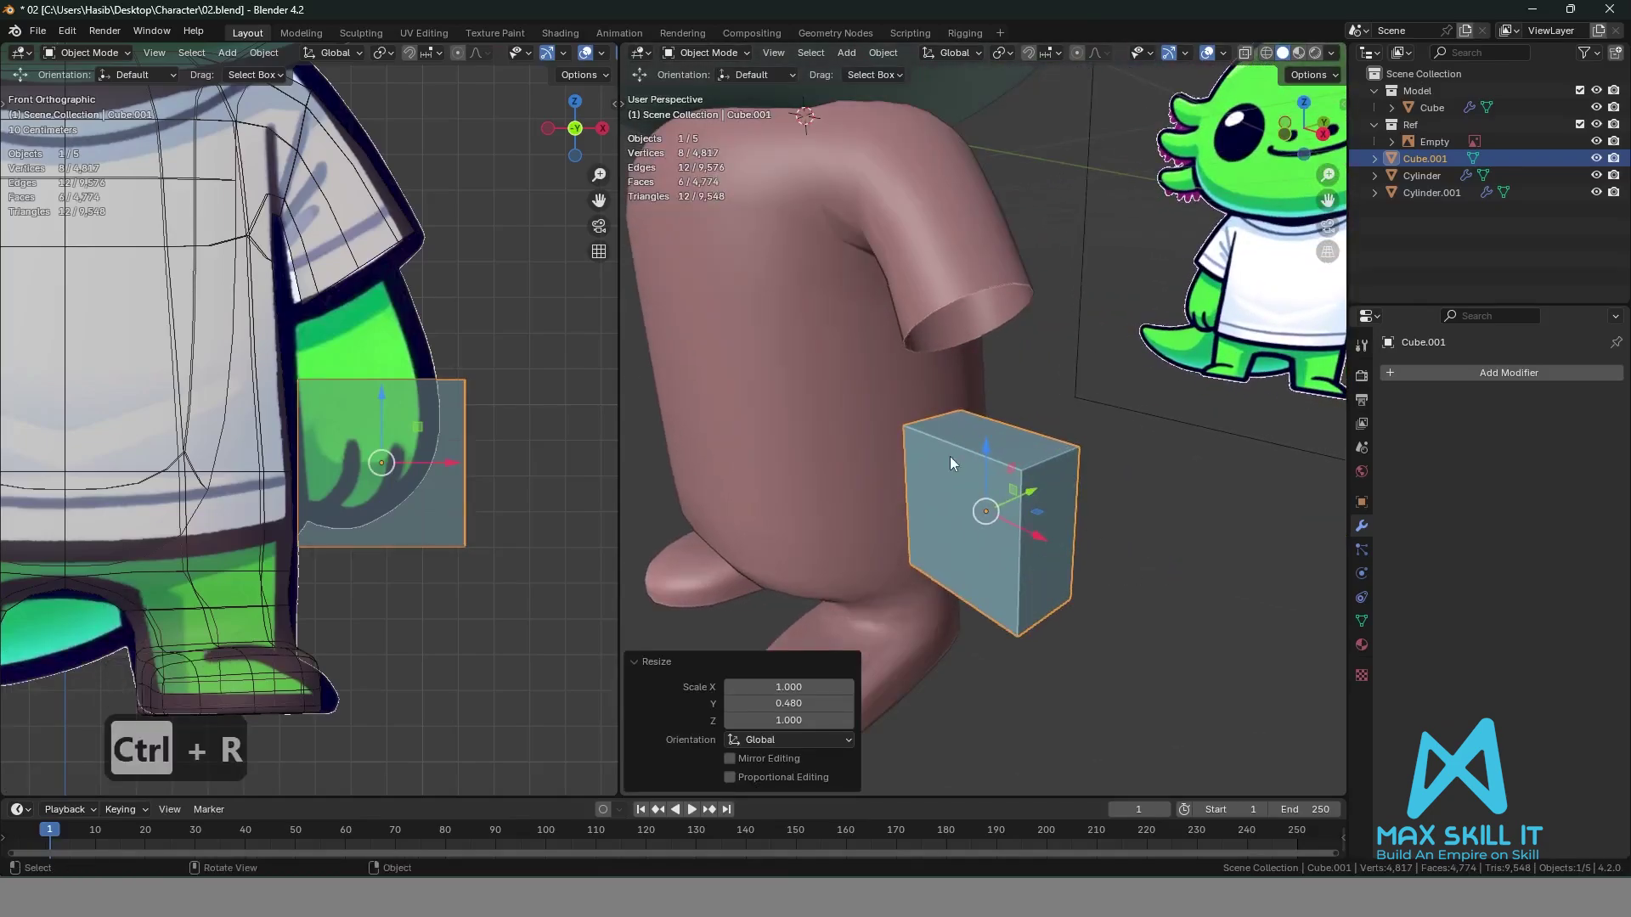
key(Tab)
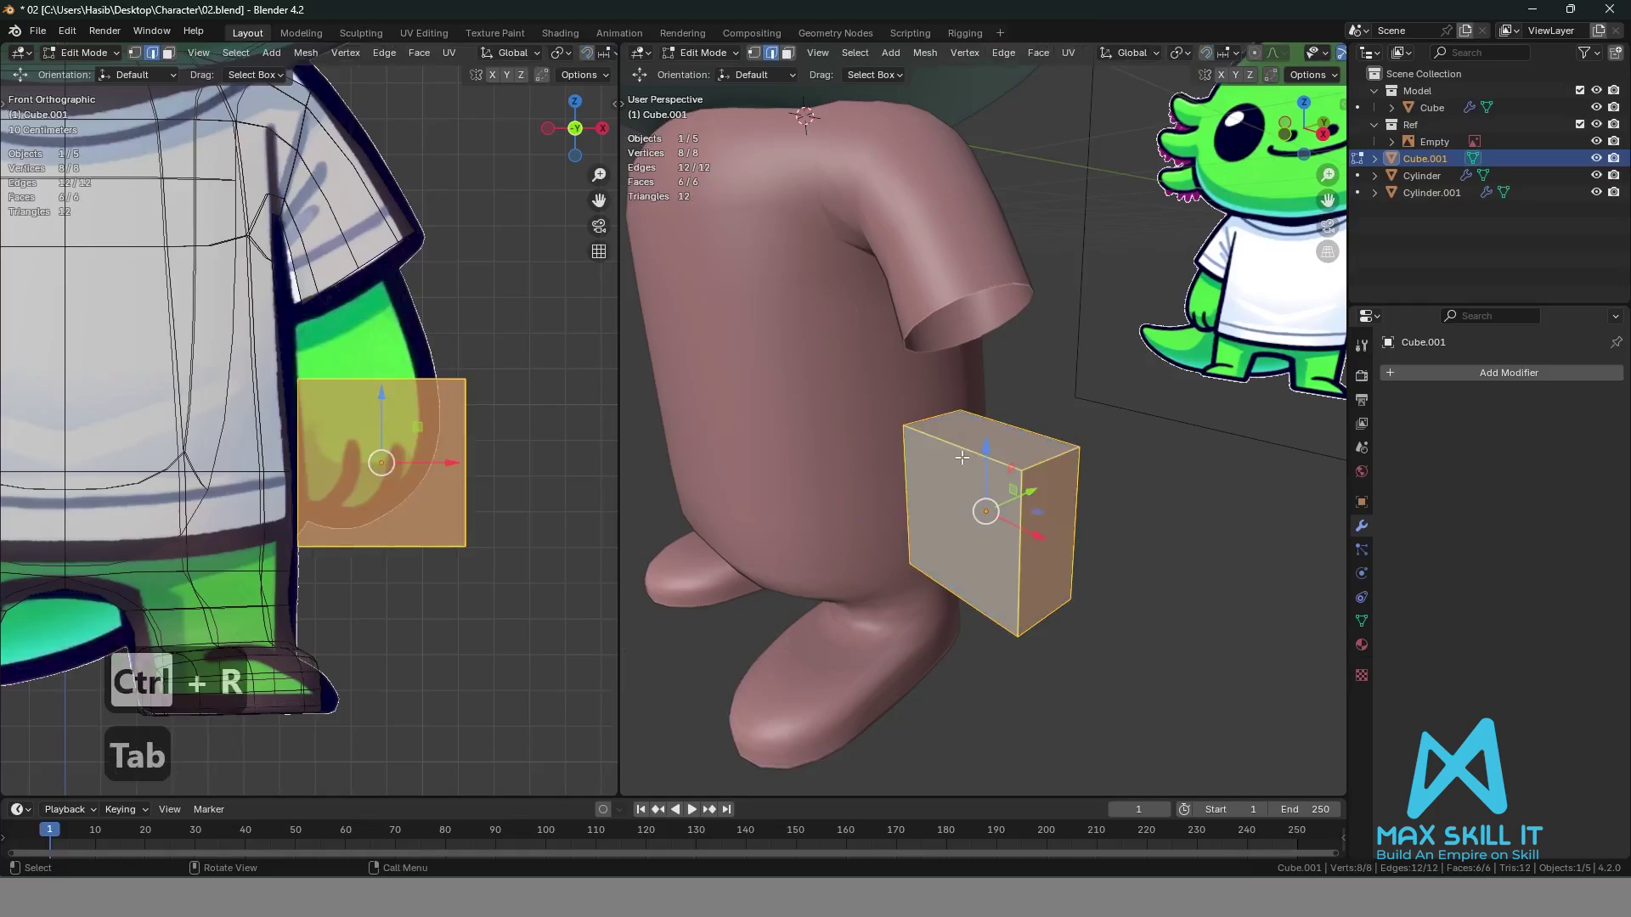
key(ctrl+r)
scroll(975, 467, up, 1)
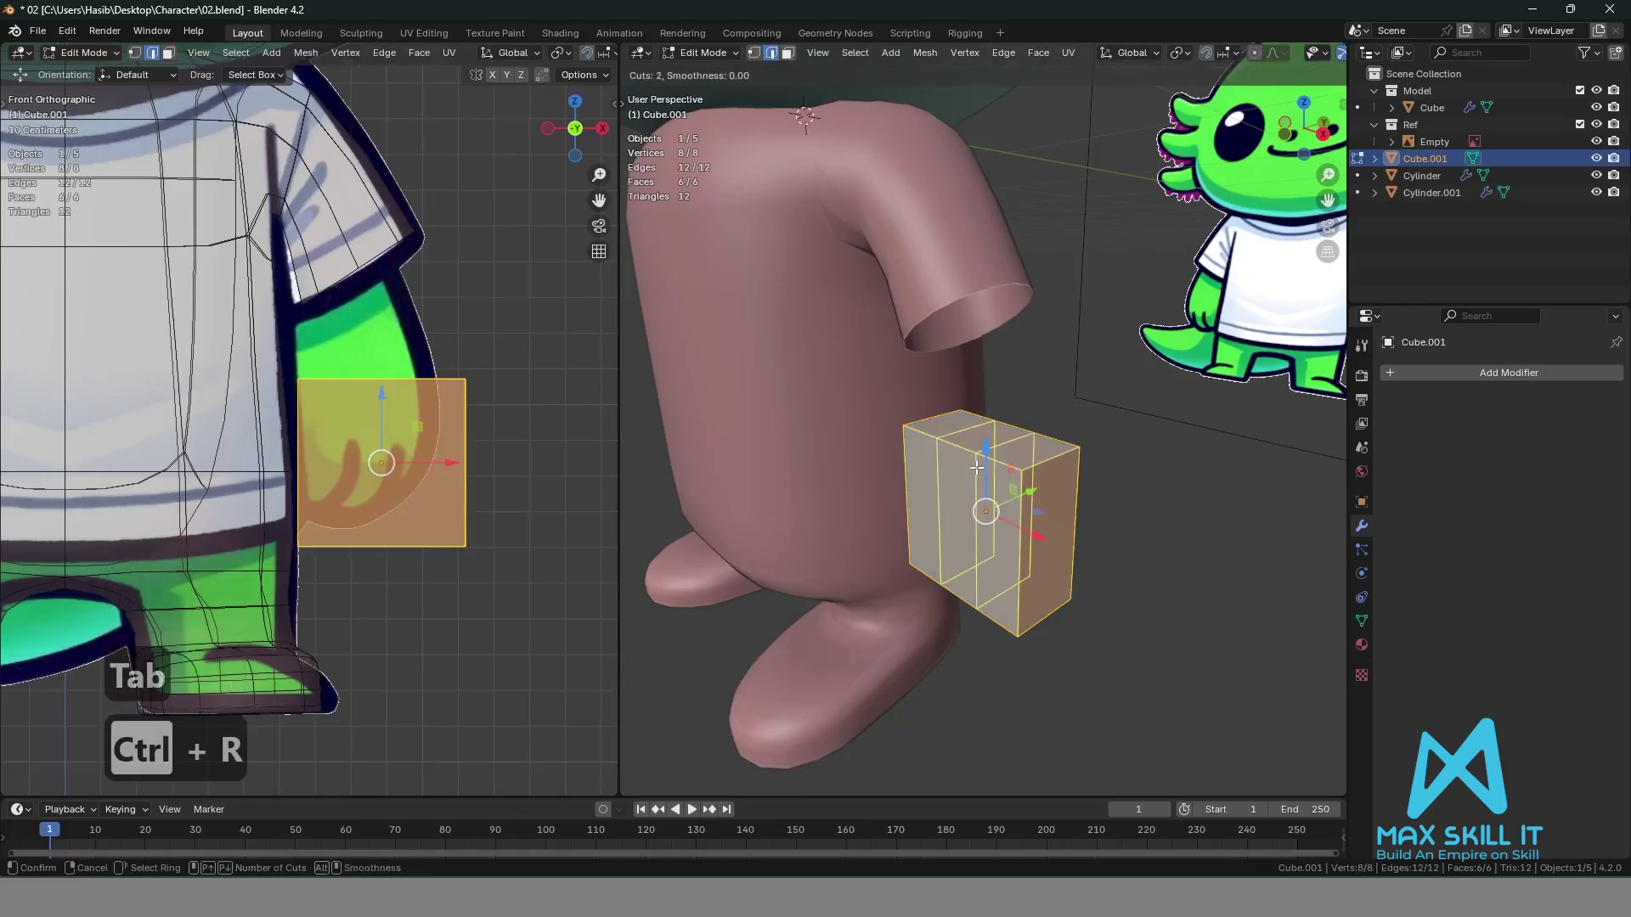
click(976, 467)
right_click(976, 467)
click(1165, 586)
middle_drag(1165, 586, 1117, 581)
click(1053, 582)
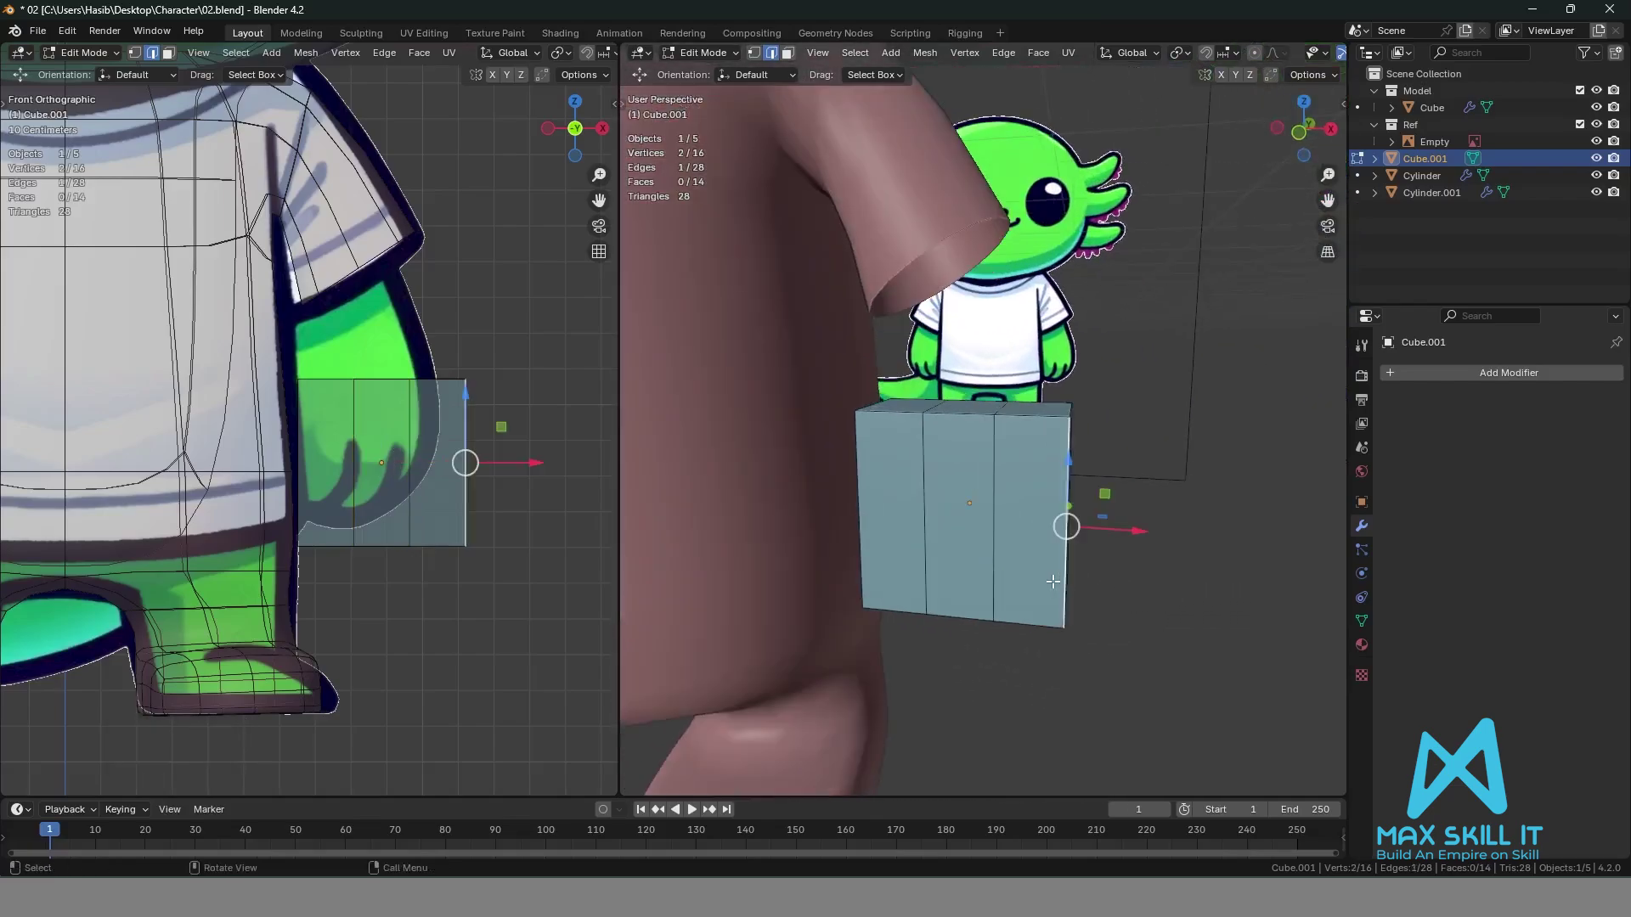
click(973, 564)
click(875, 561)
click(1169, 578)
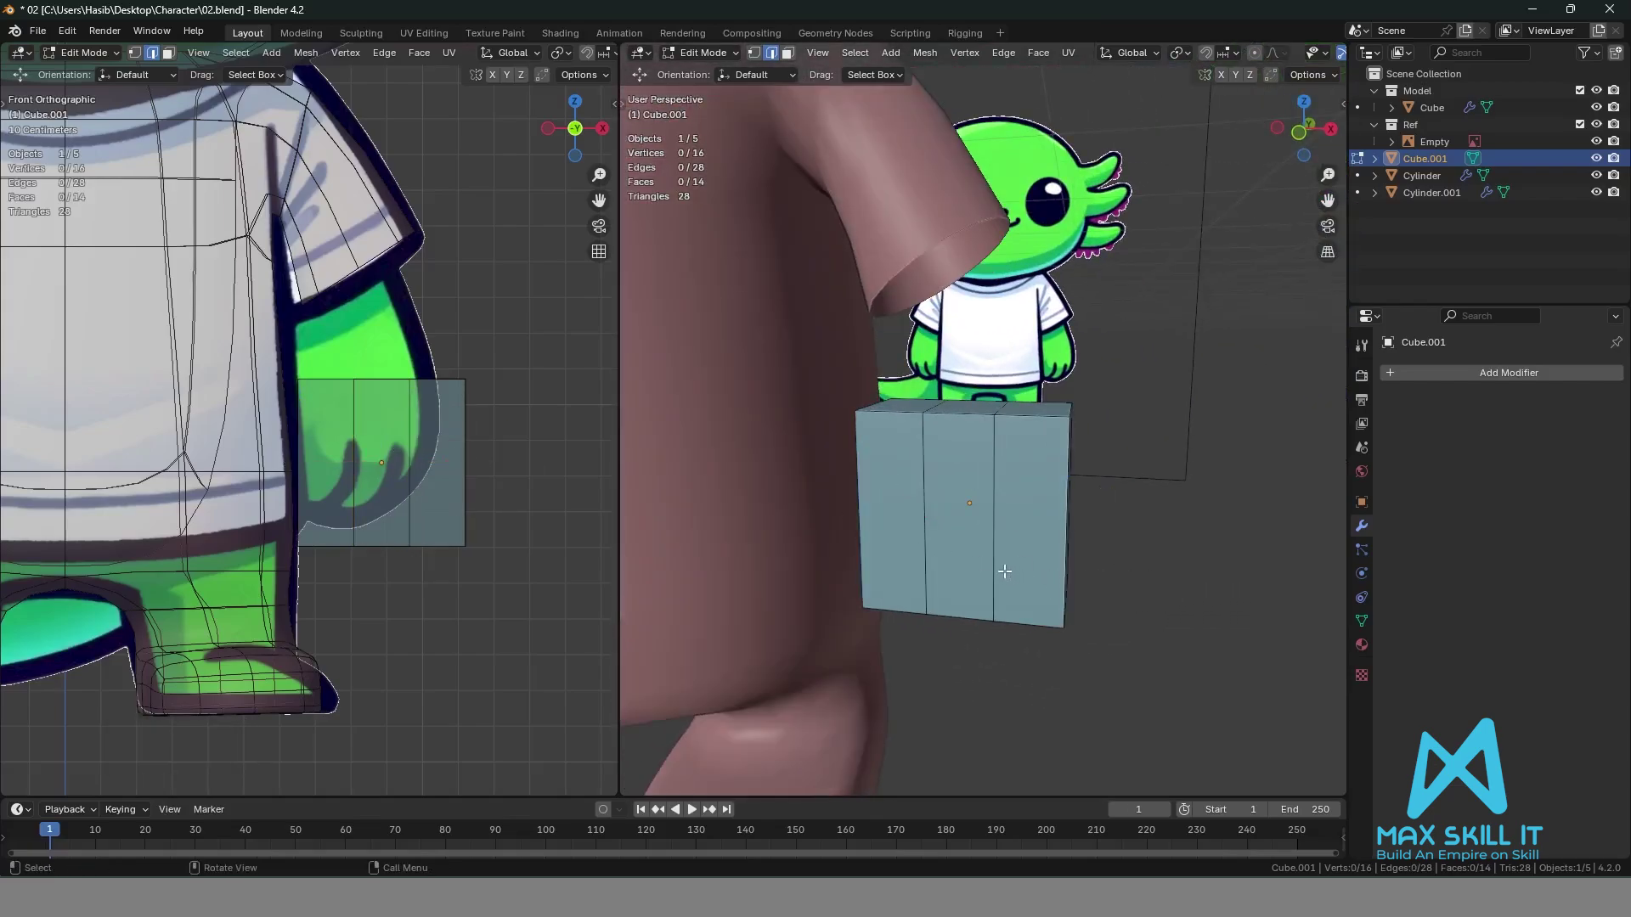
Bevel both vertical edge loops of the hand cube with one segment and a width of about 6.84 cm.
alt+click(995, 570)
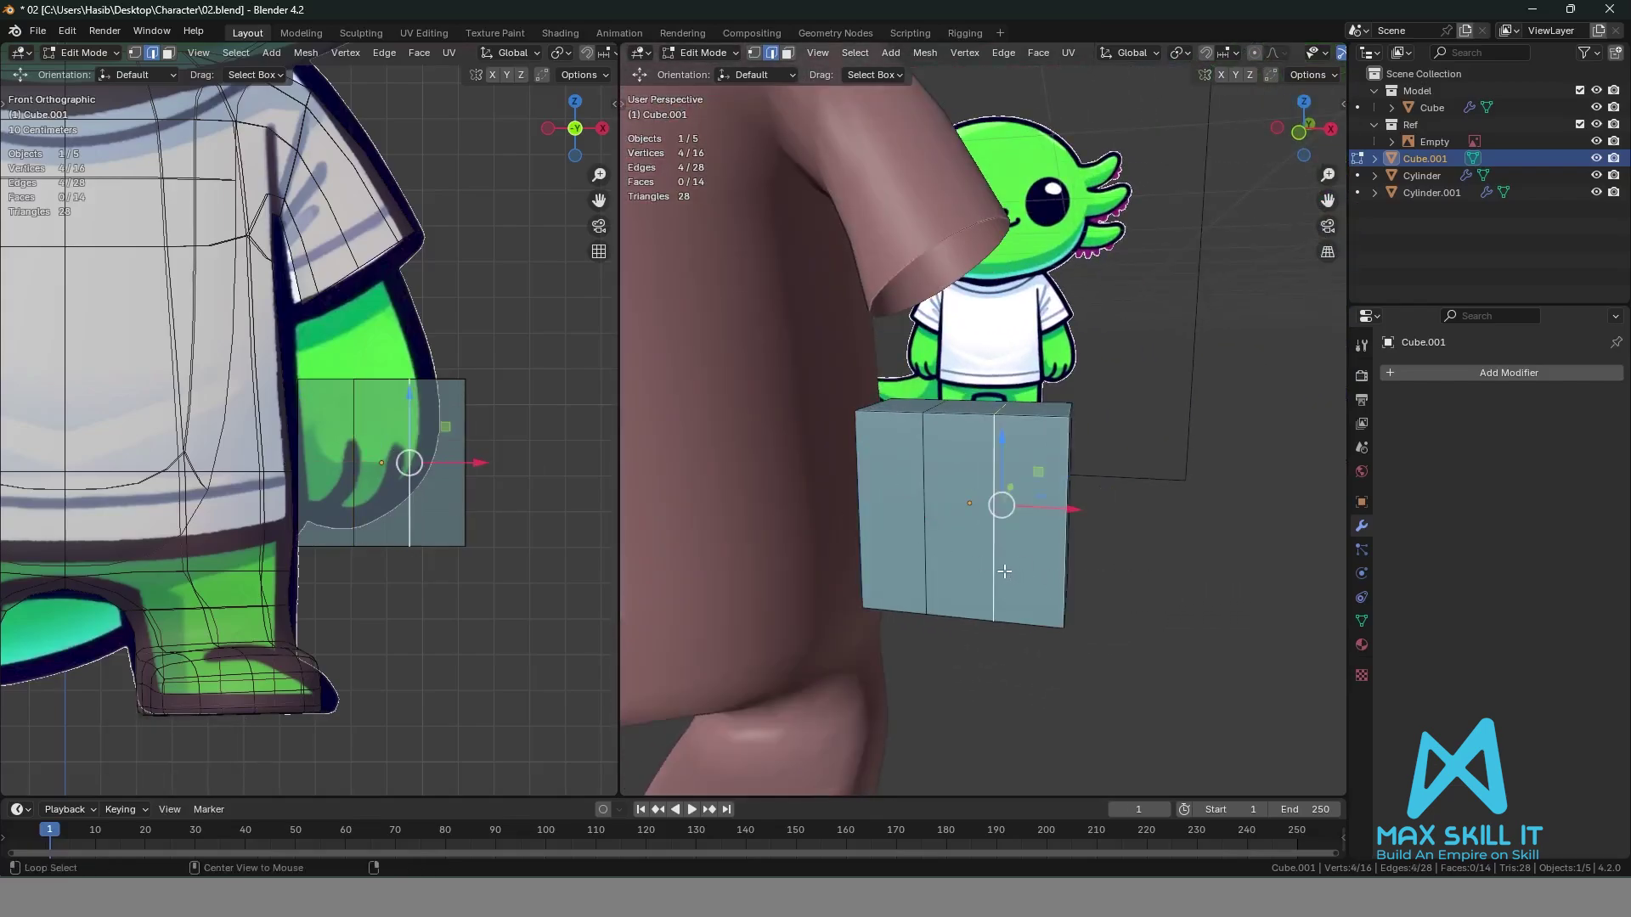
alt+shift+click(926, 563)
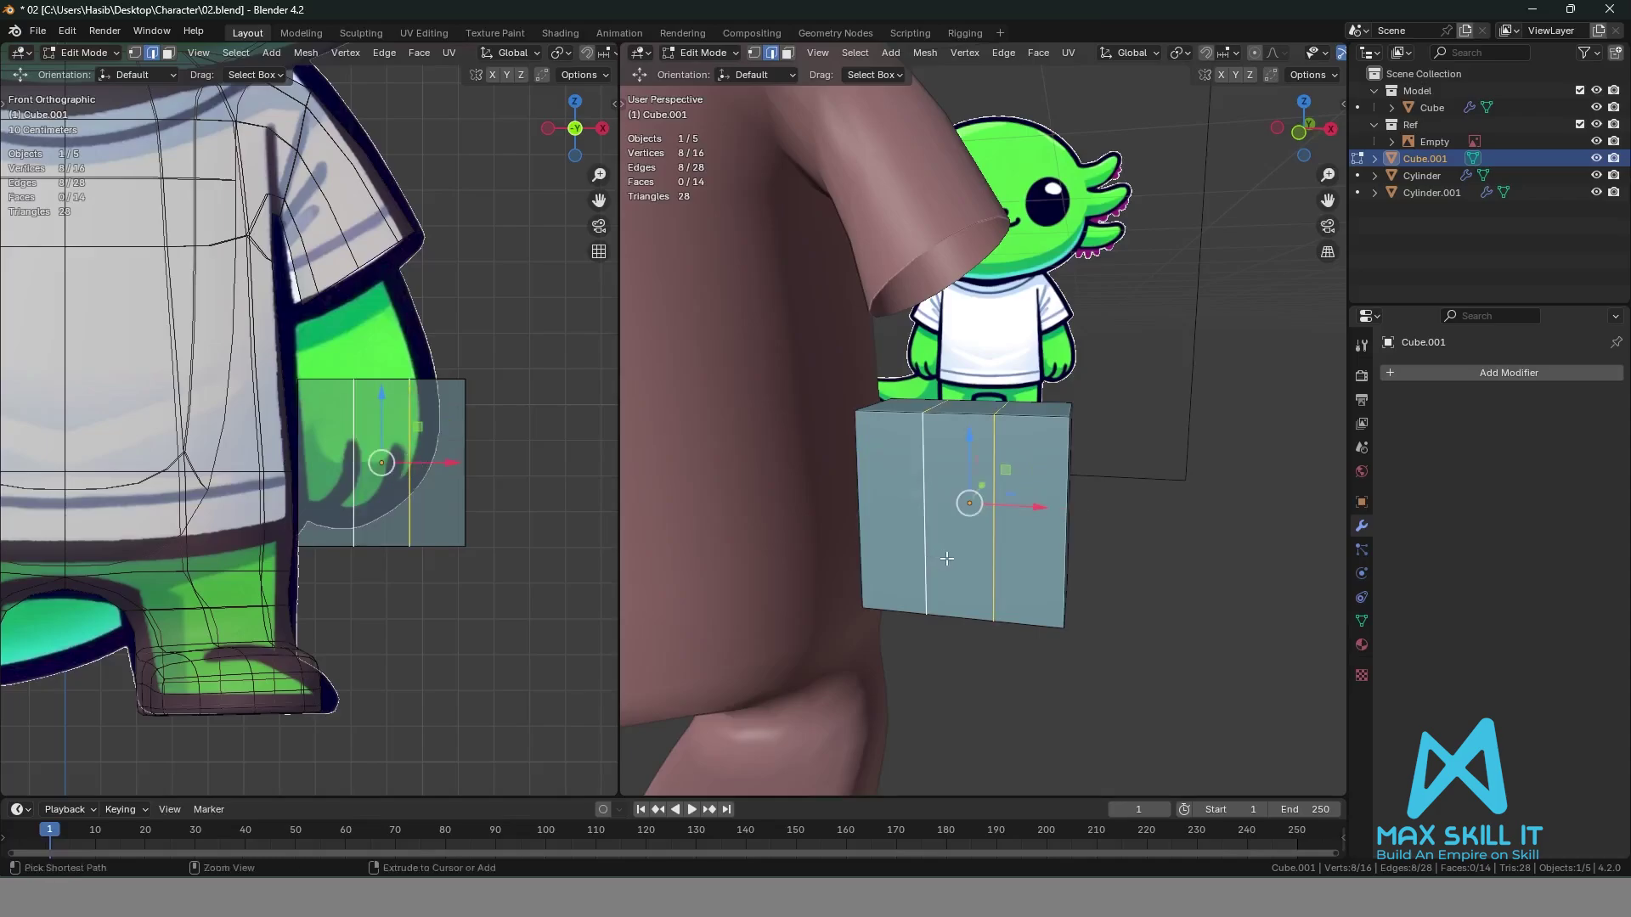
key(ctrl+b)
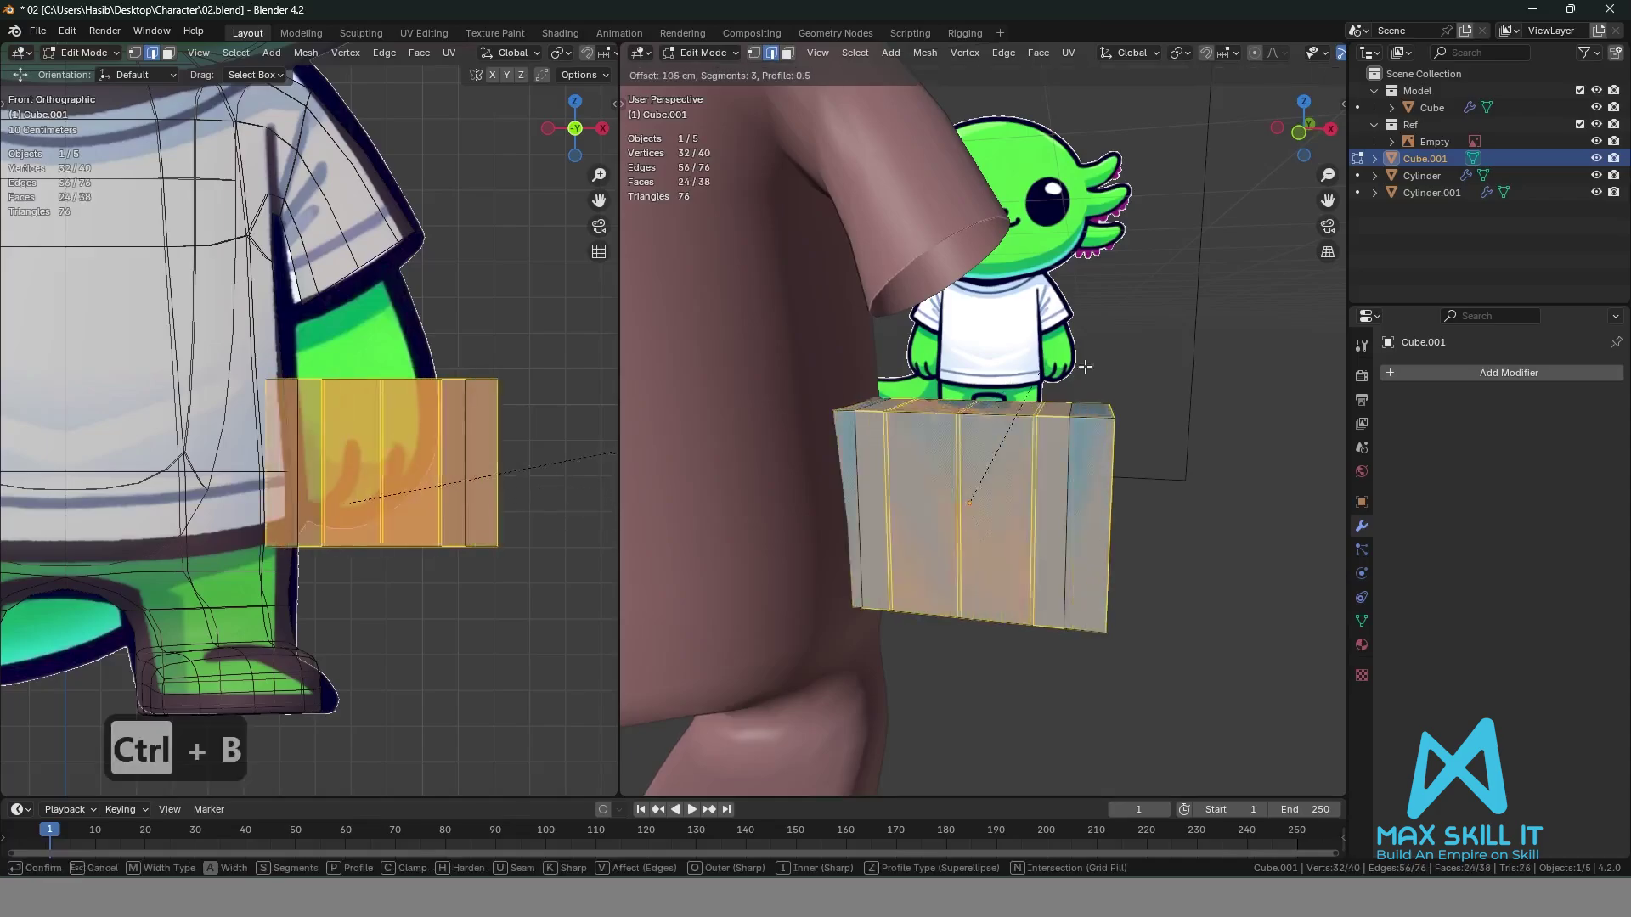
scroll(1070, 391, down, 2)
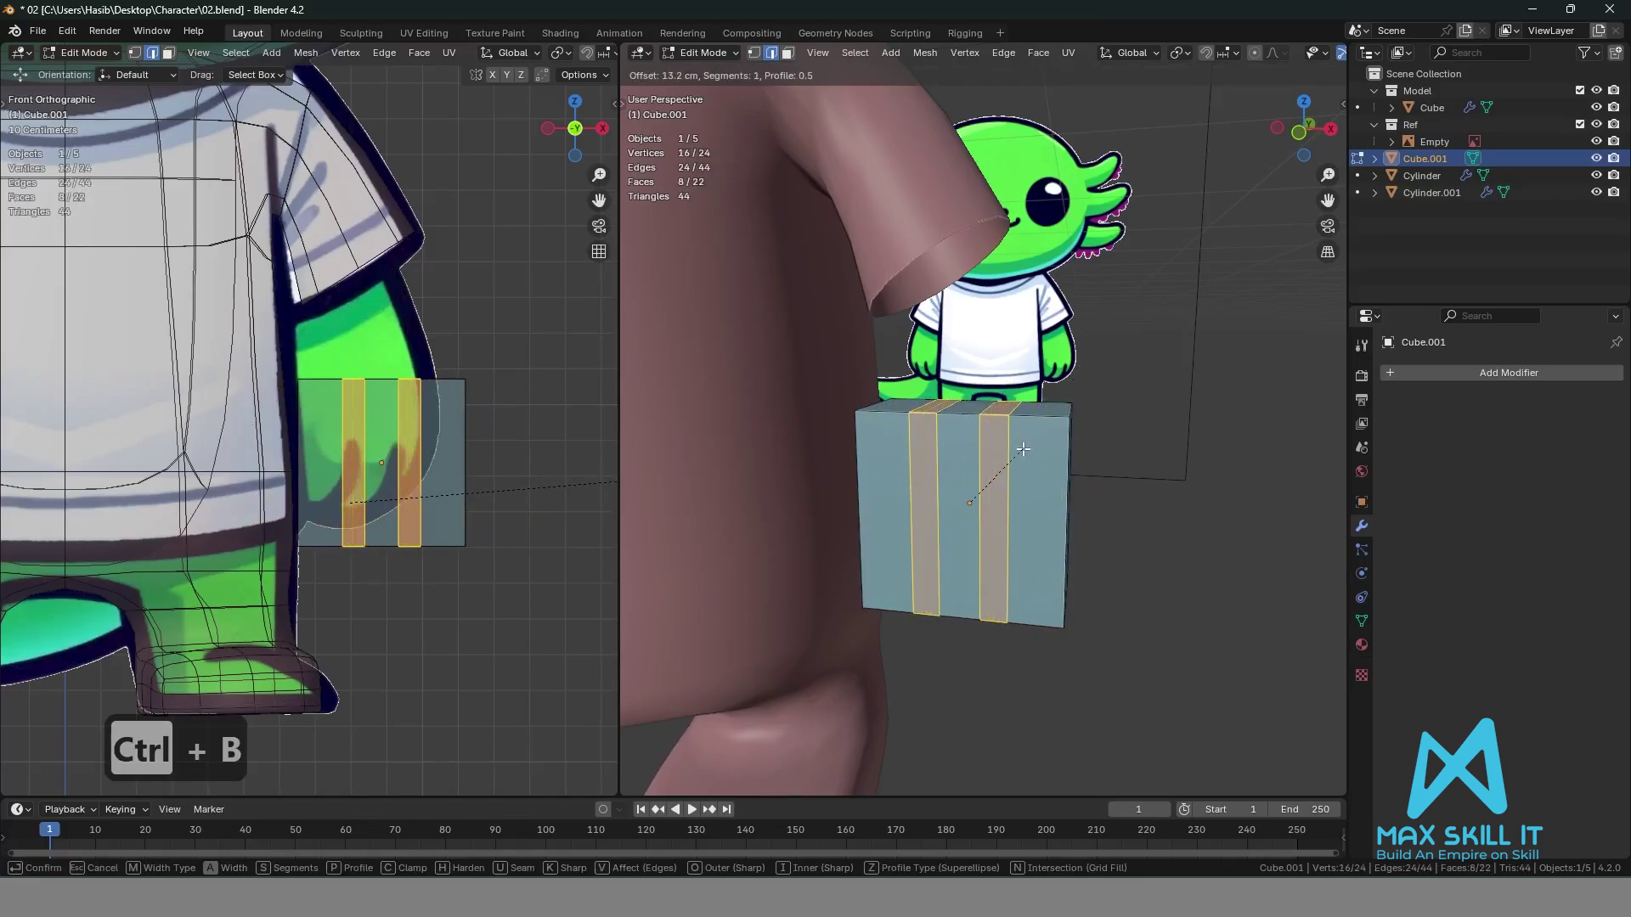
click(1082, 476)
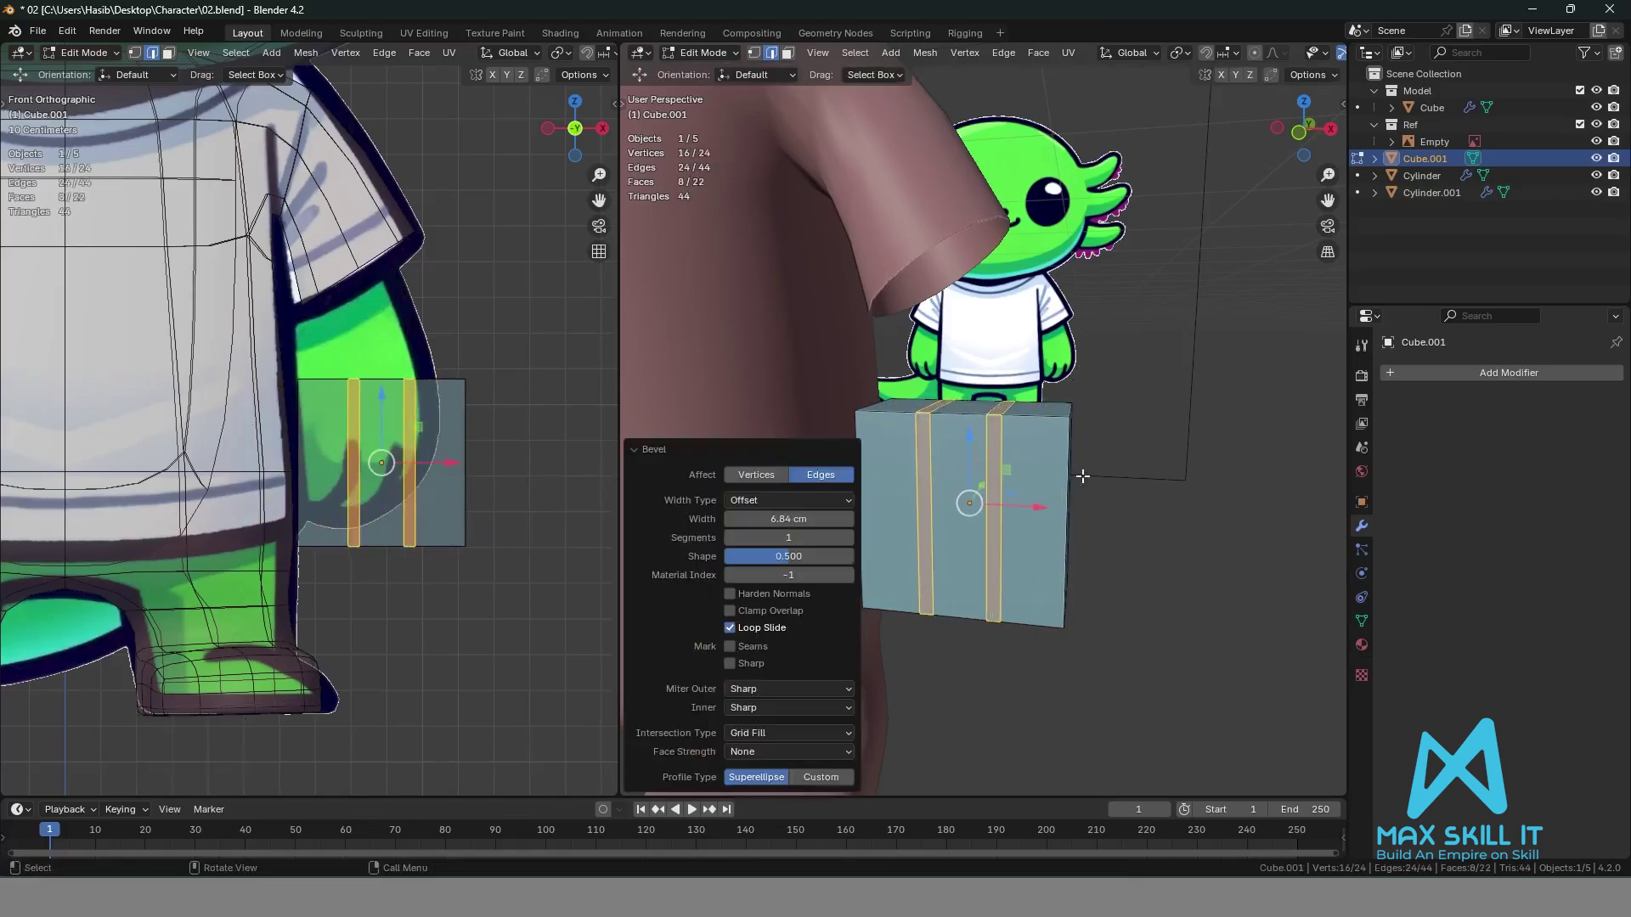
click(1151, 548)
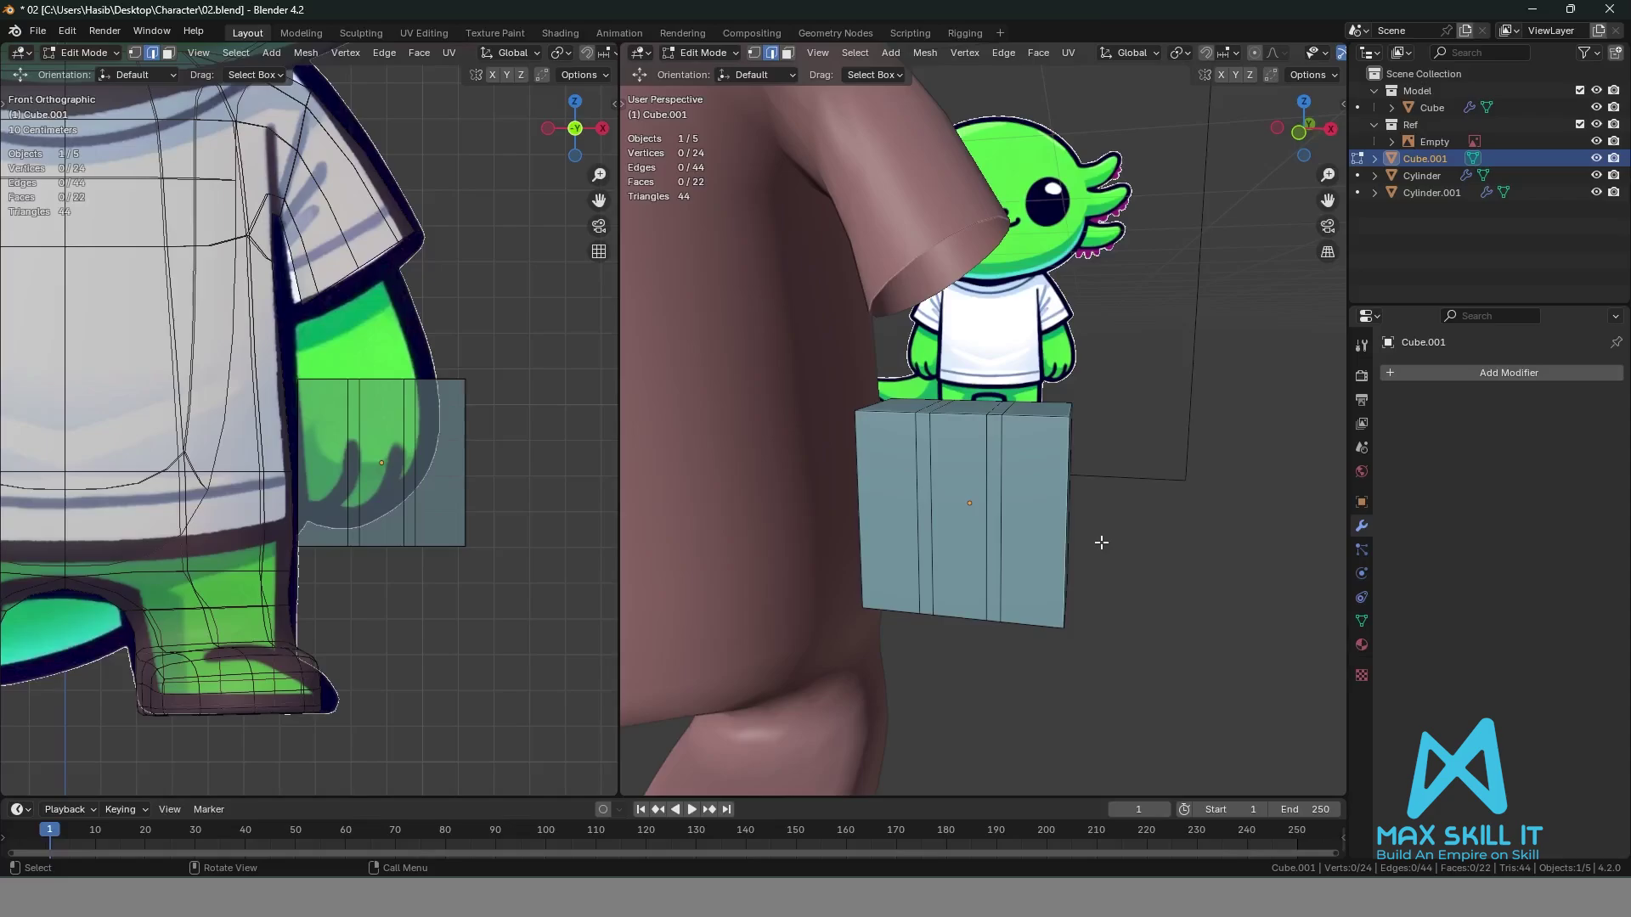
Add one centred loop cut that halves the hand cube's thickness, and change to face selection mode.
middle_drag(1121, 524, 971, 552)
key(ctrl+r)
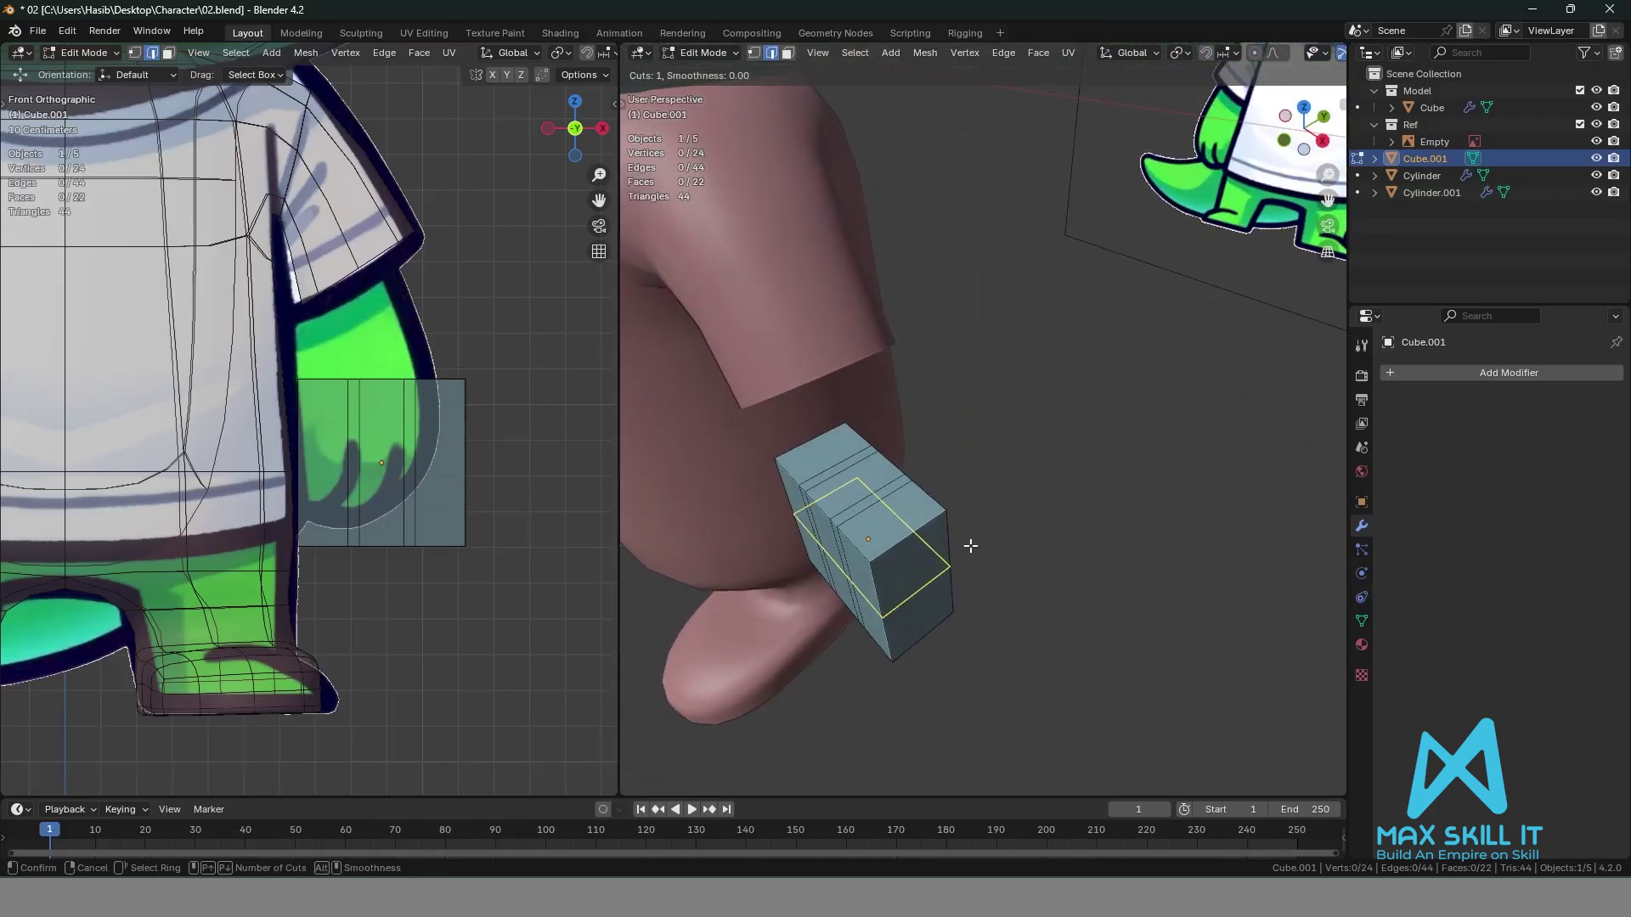
click(915, 537)
right_click(919, 537)
click(989, 512)
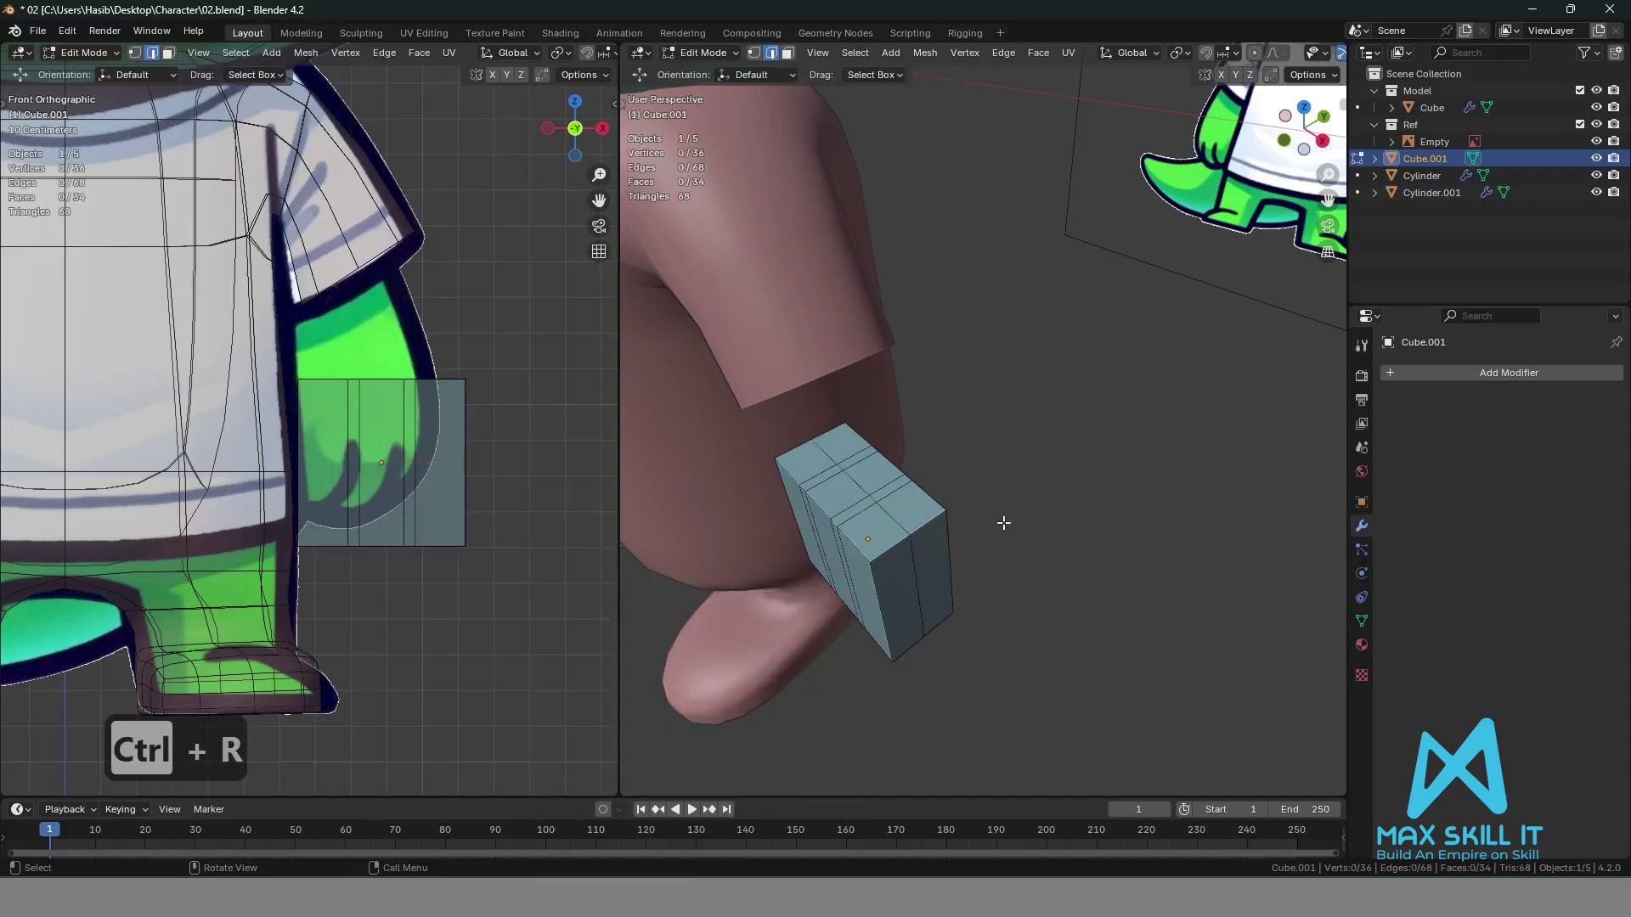
middle_drag(989, 512, 1134, 454)
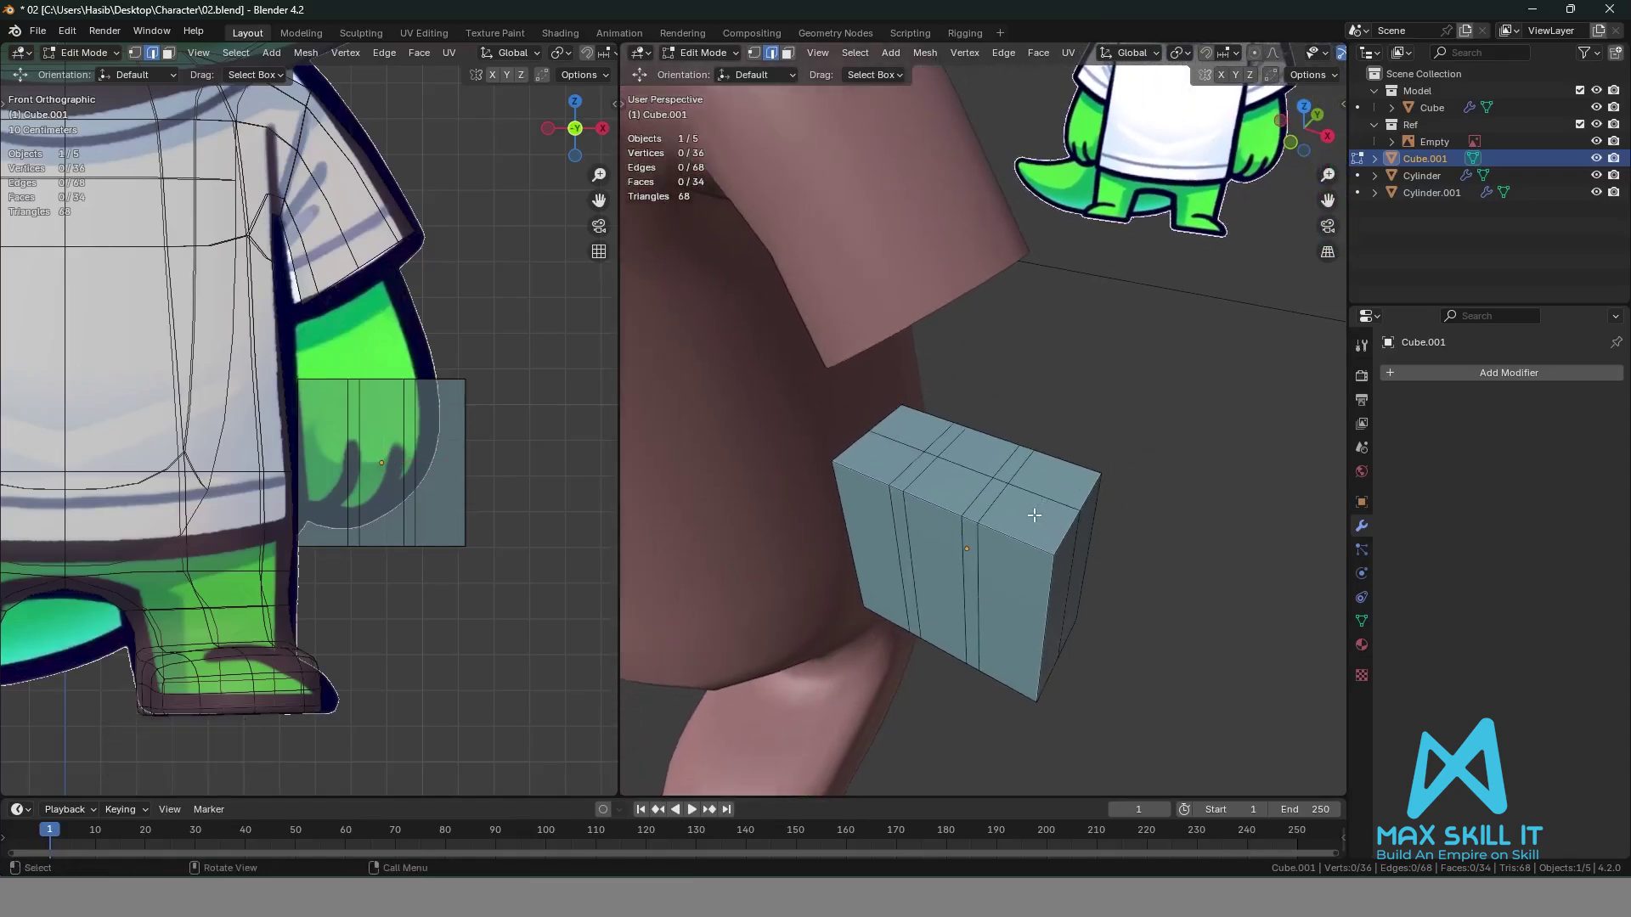
key(3)
click(1028, 516)
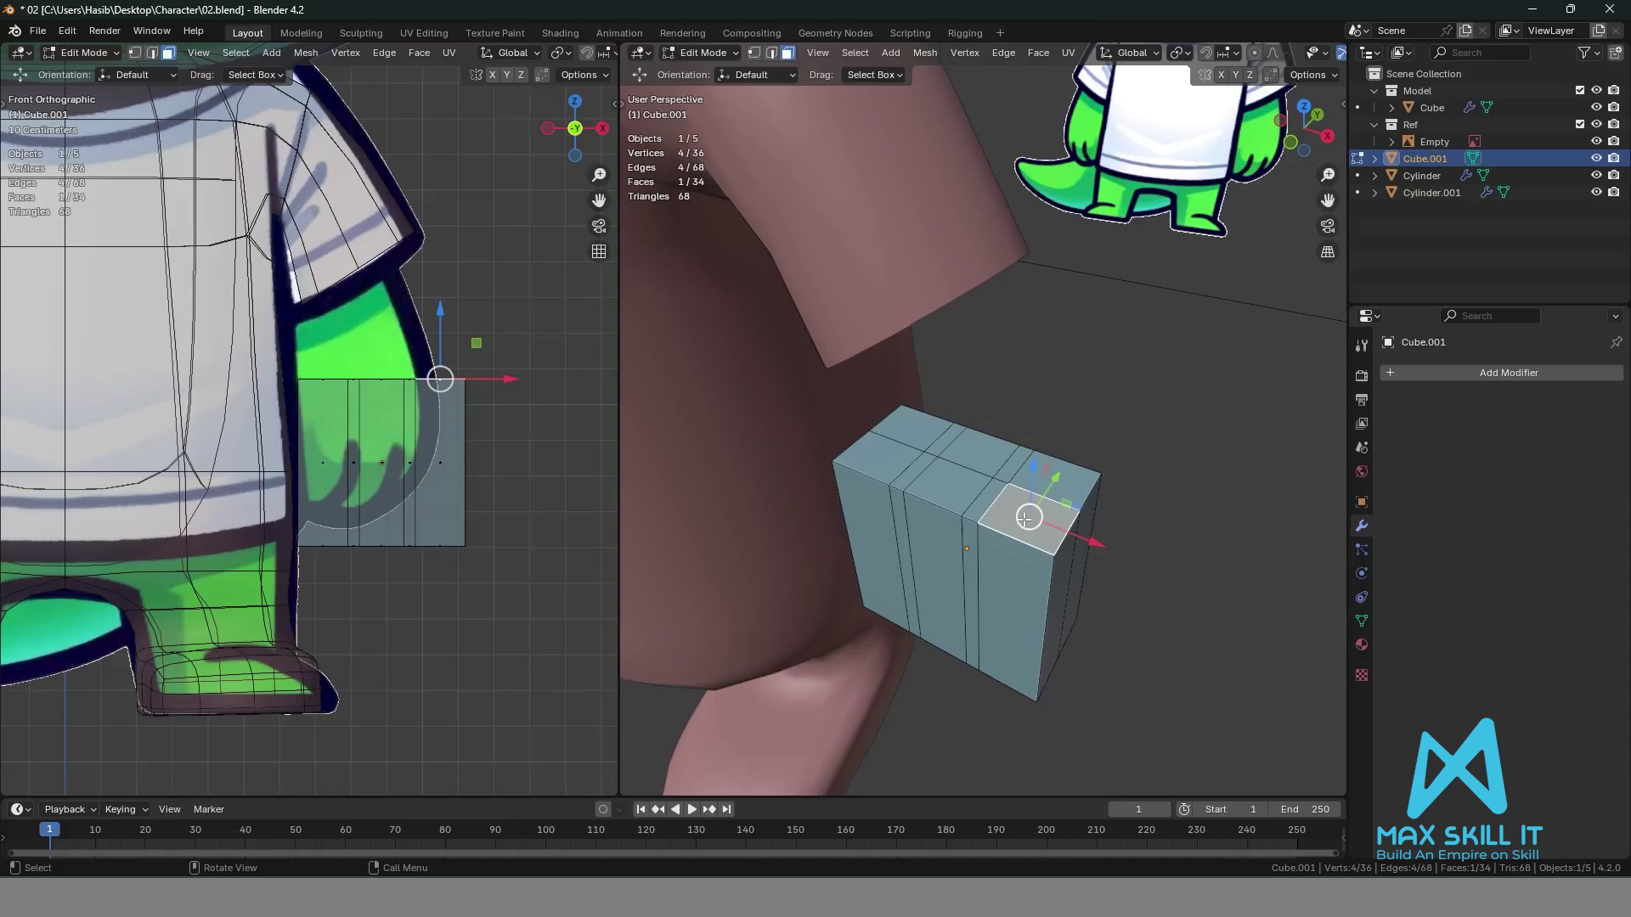
alt+click(909, 463)
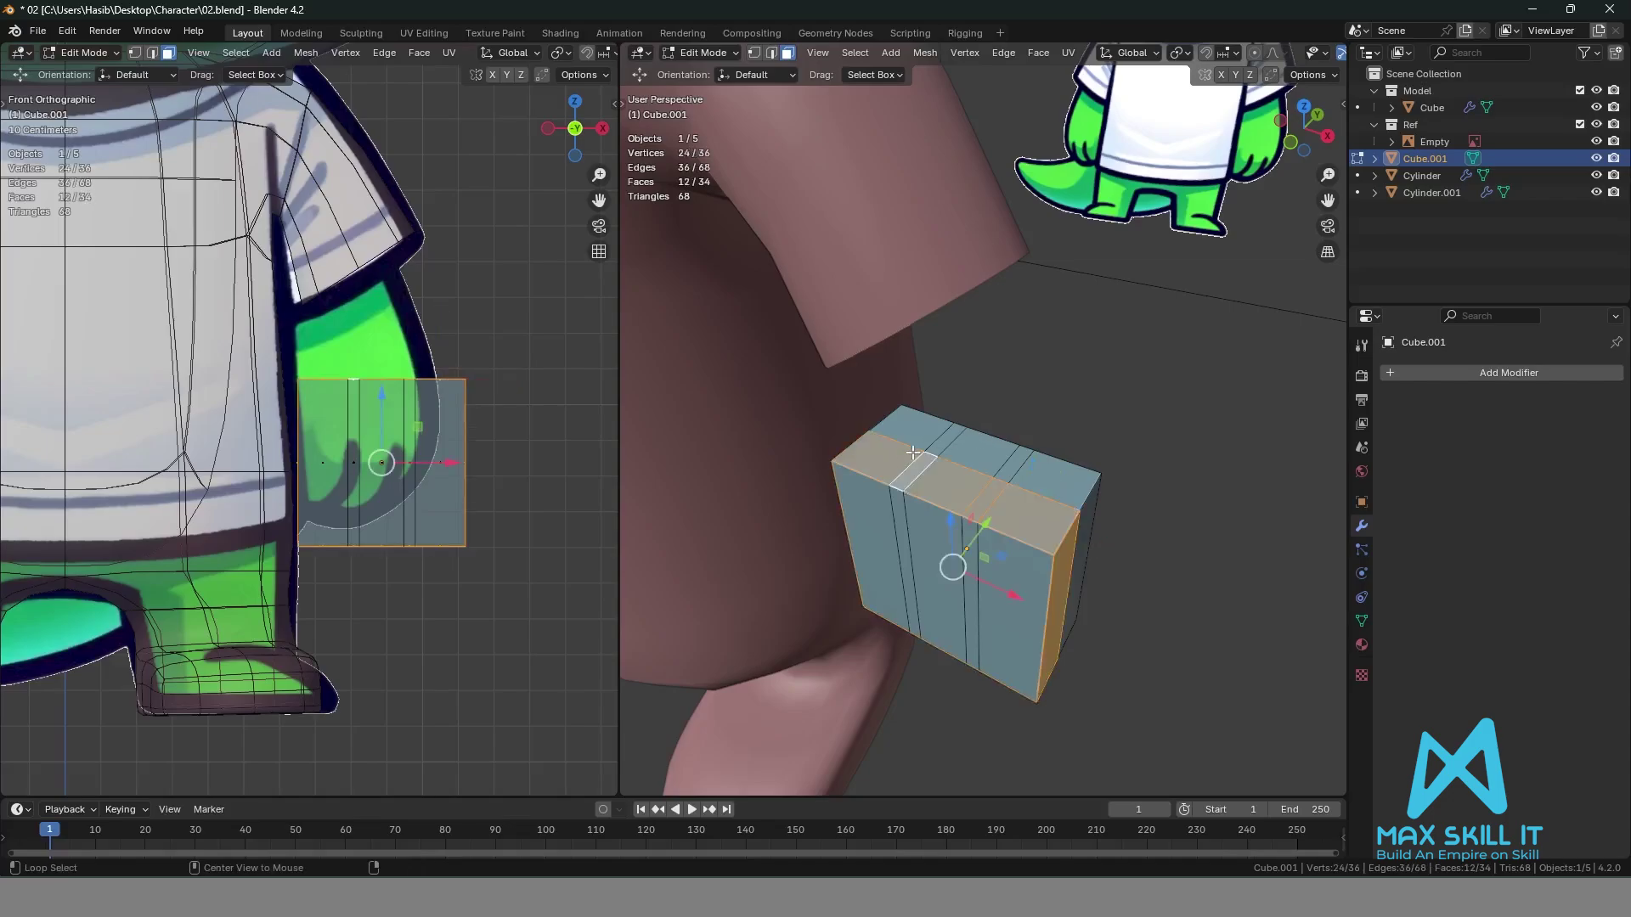
click(1044, 396)
Delete all ten faces on the top of the hand cube to leave the wrist end open.
click(1041, 509)
shift+click(976, 510)
shift+click(913, 468)
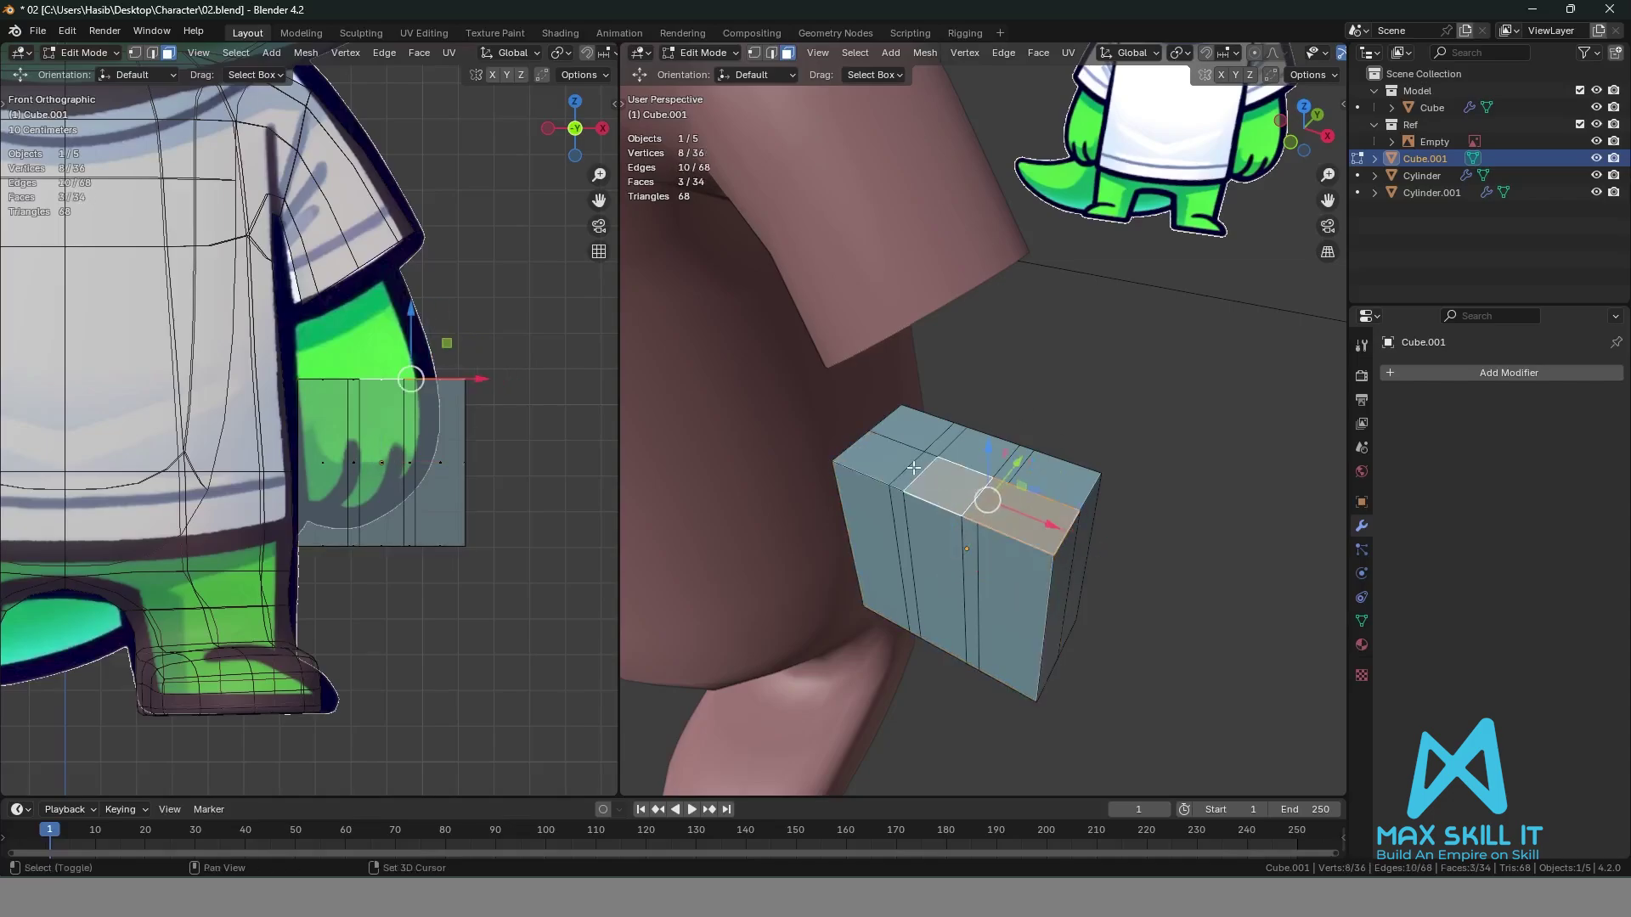
alt+shift+click(913, 470)
shift+click(941, 451)
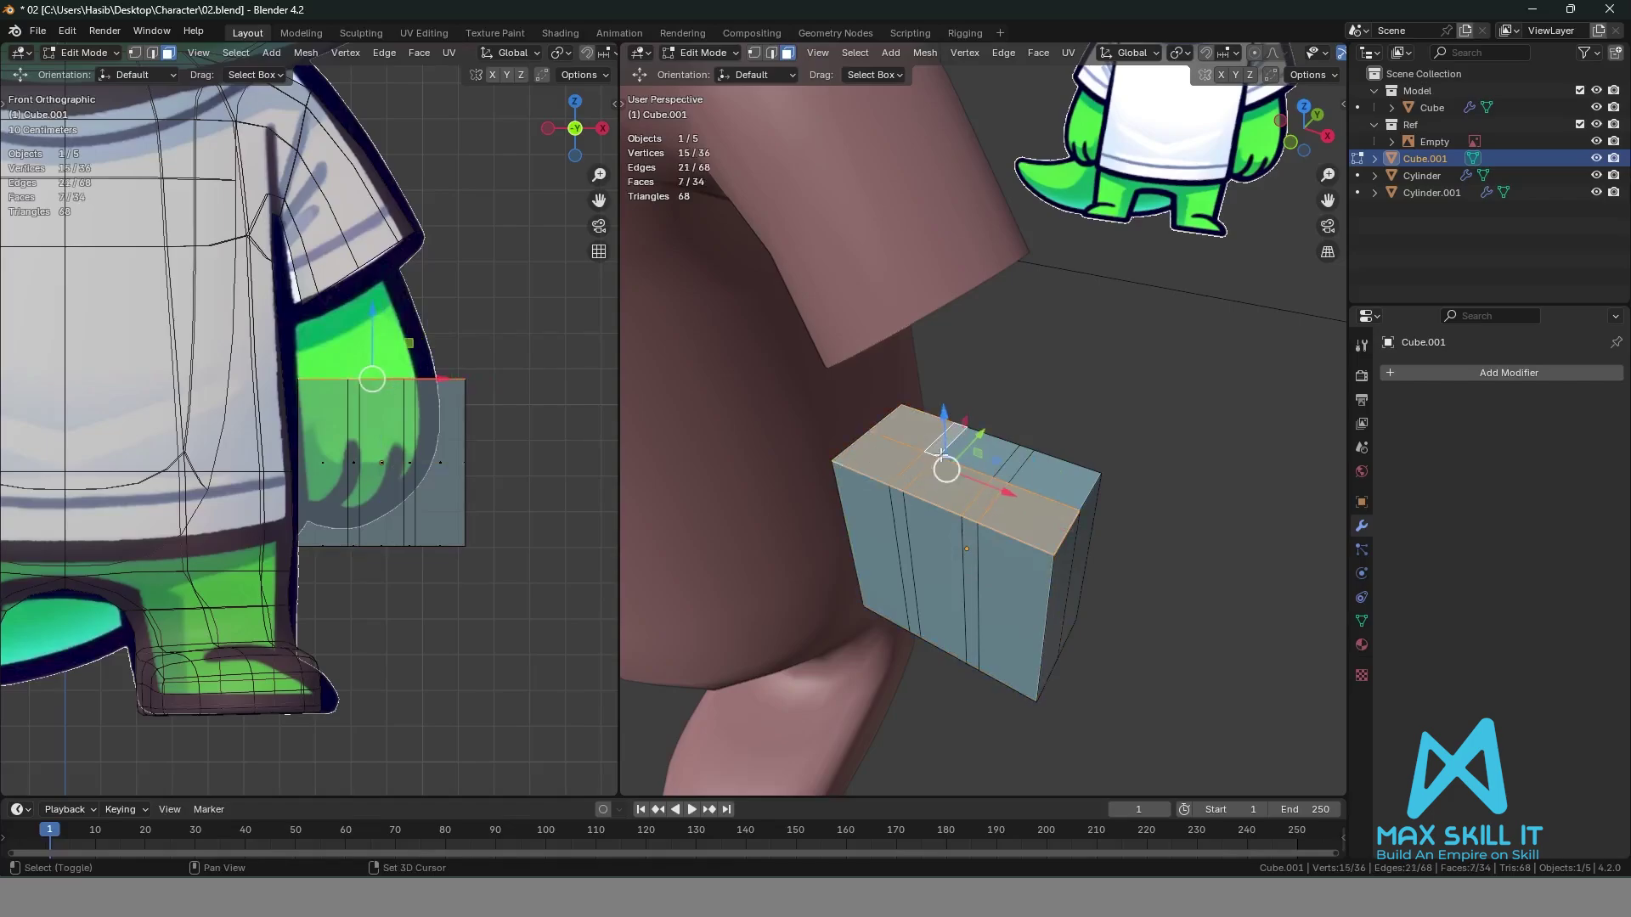
shift+click(986, 462)
shift+click(1056, 473)
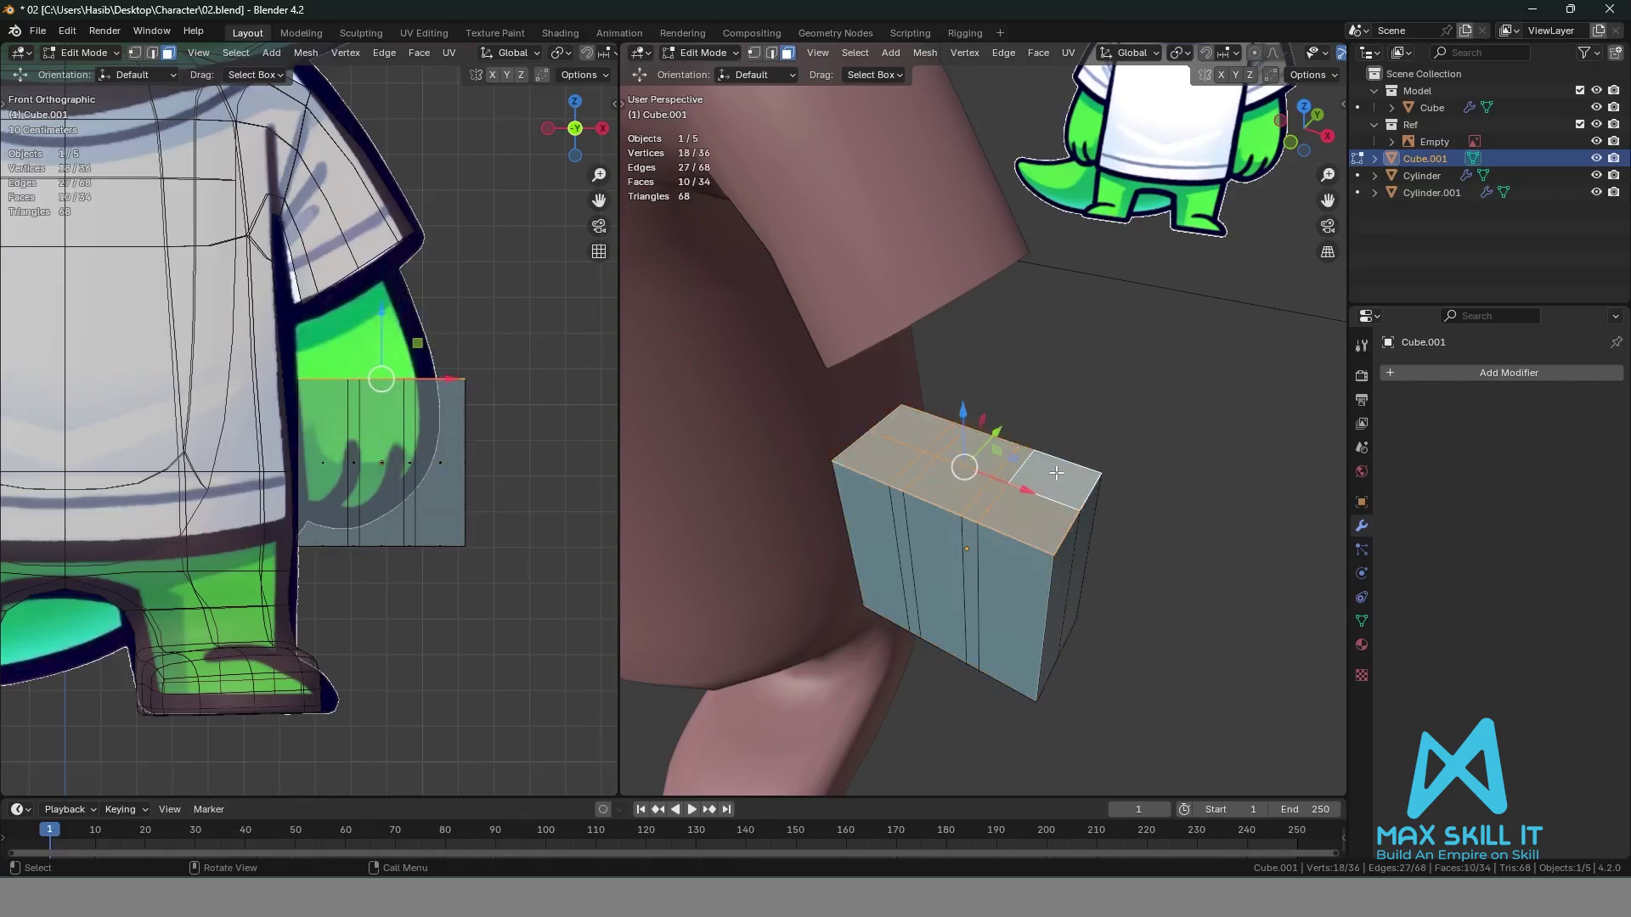
key(x)
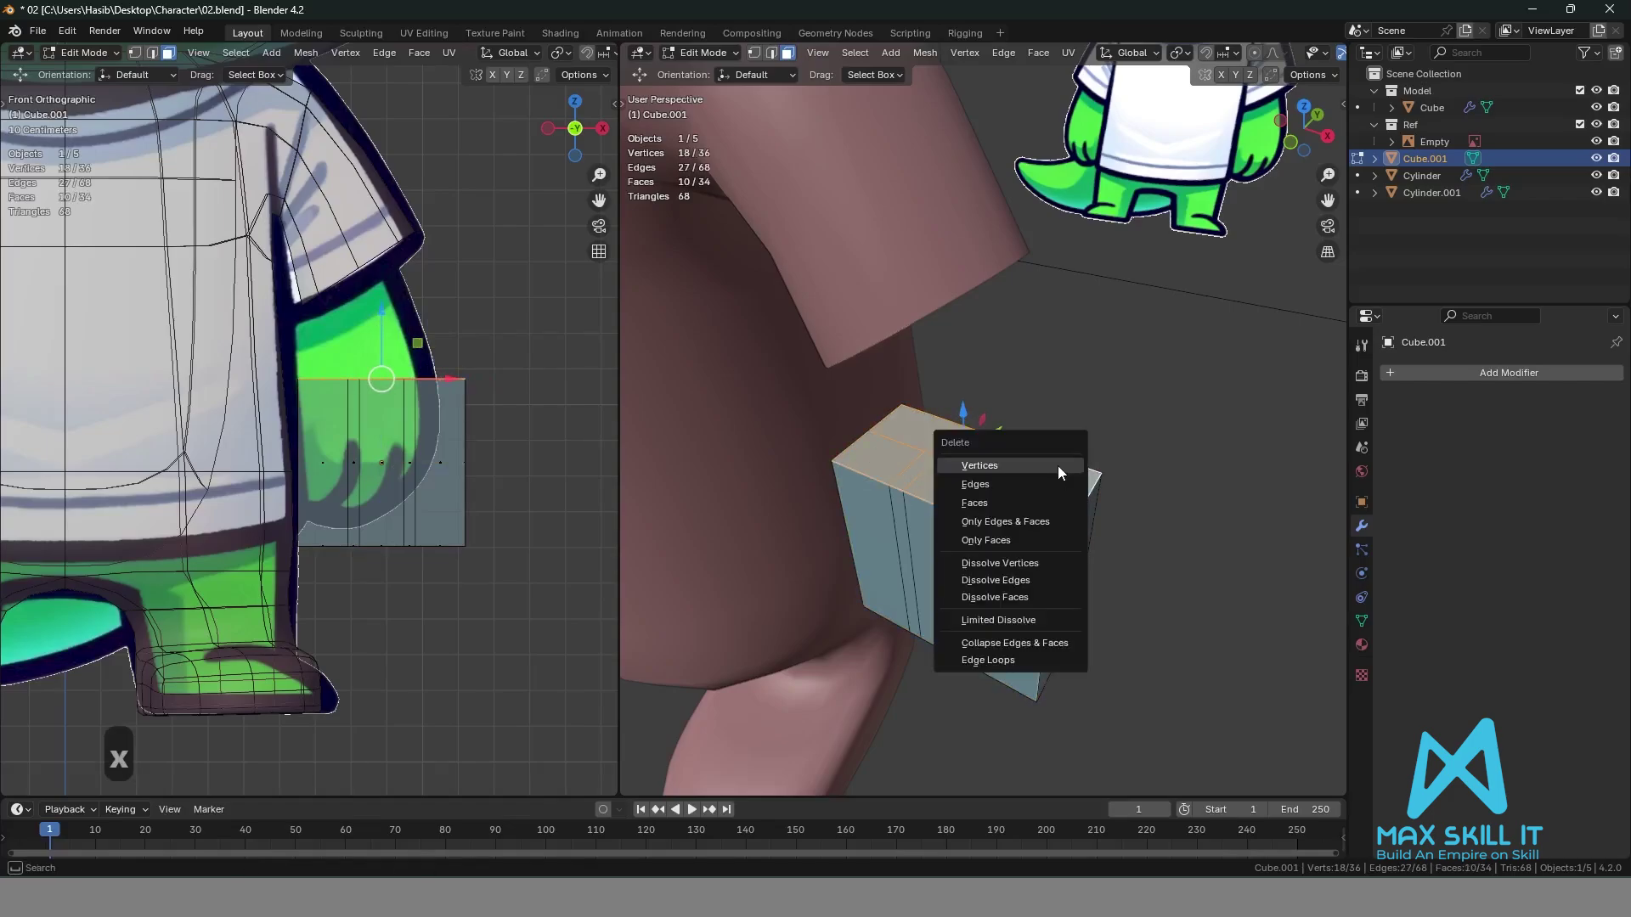
click(1009, 501)
Extrude the three wide pairs of bottom faces about 16 cm downward as fingers, leaving out the narrow strips between them.
middle_drag(1136, 448, 1121, 373)
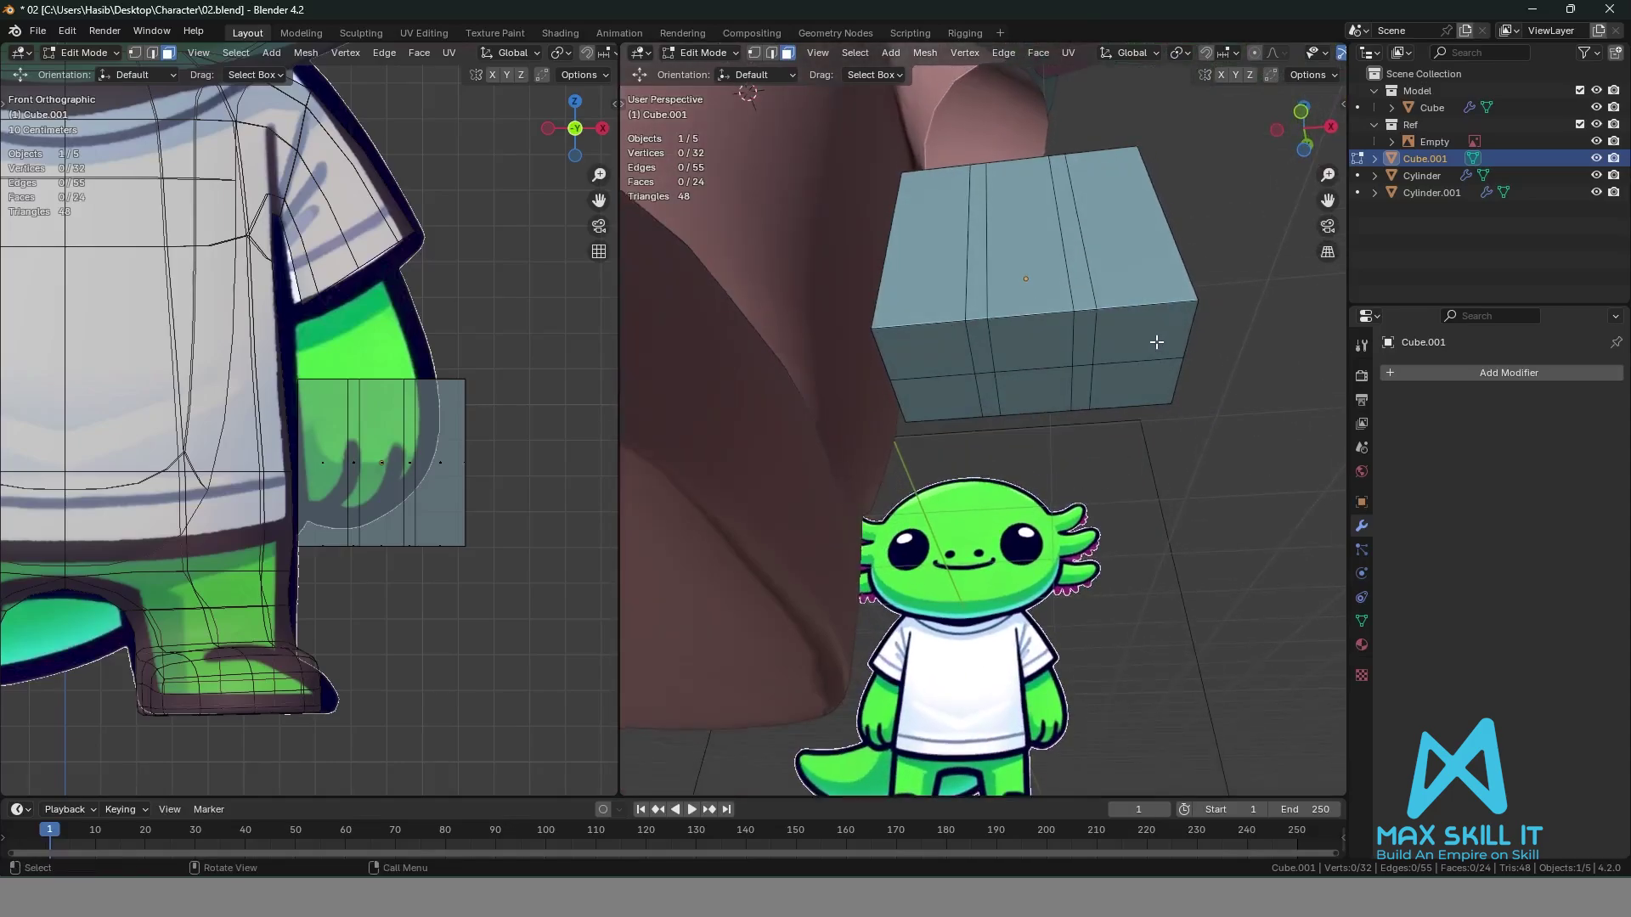
click(1121, 352)
shift+click(1107, 396)
shift+click(1052, 357)
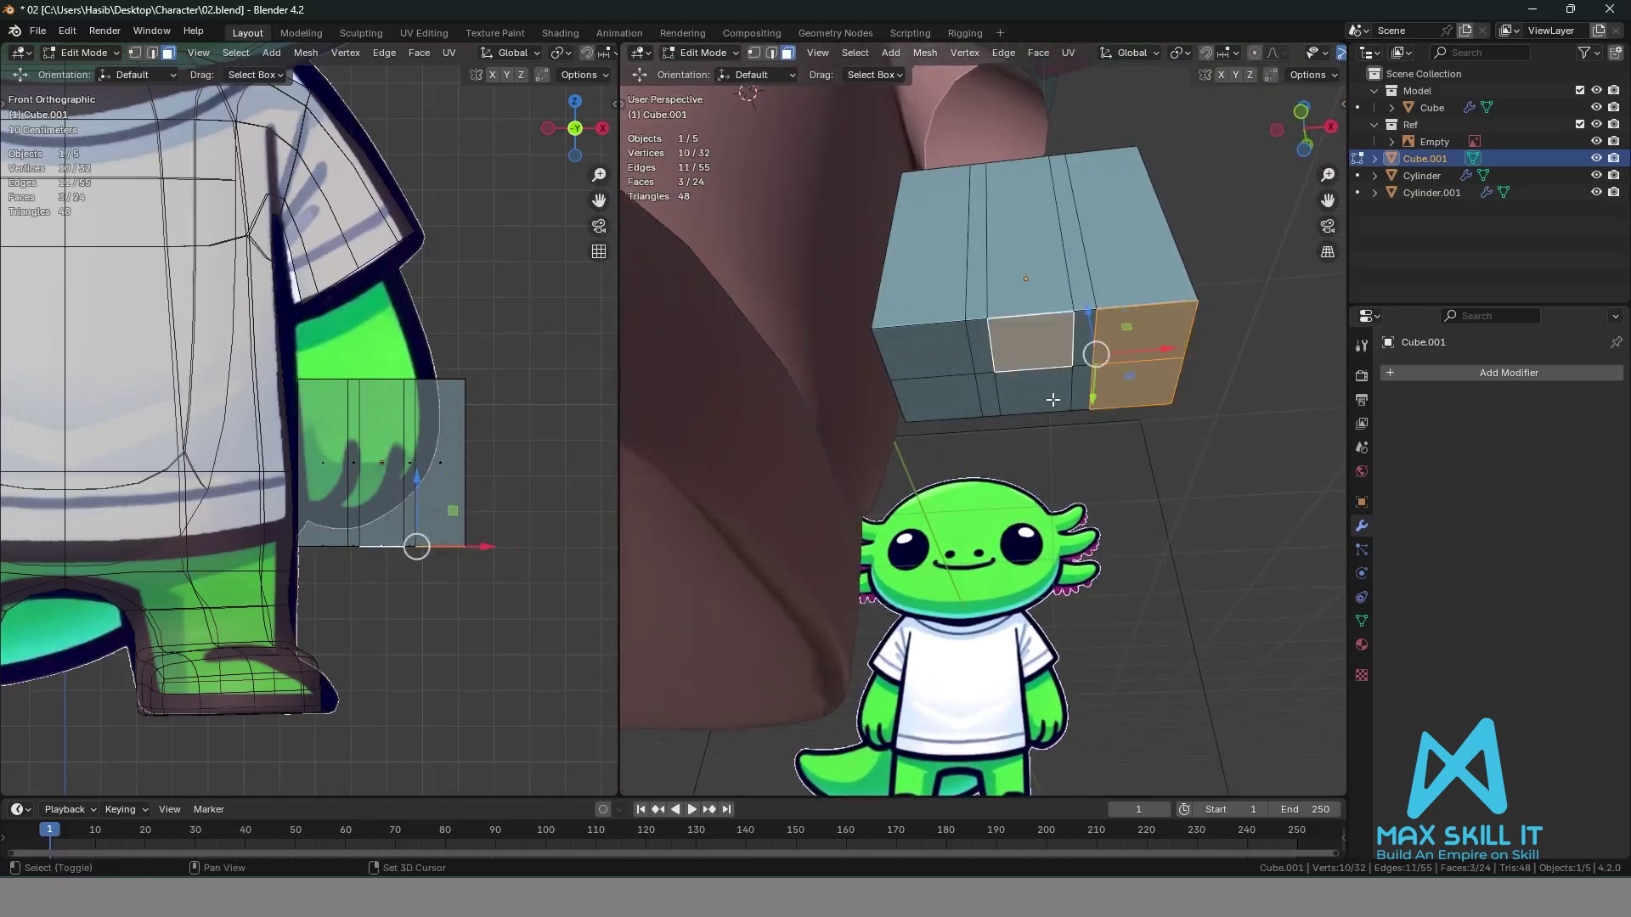
shift+click(1019, 391)
shift+click(940, 359)
shift+click(954, 400)
middle_drag(954, 400, 1009, 404)
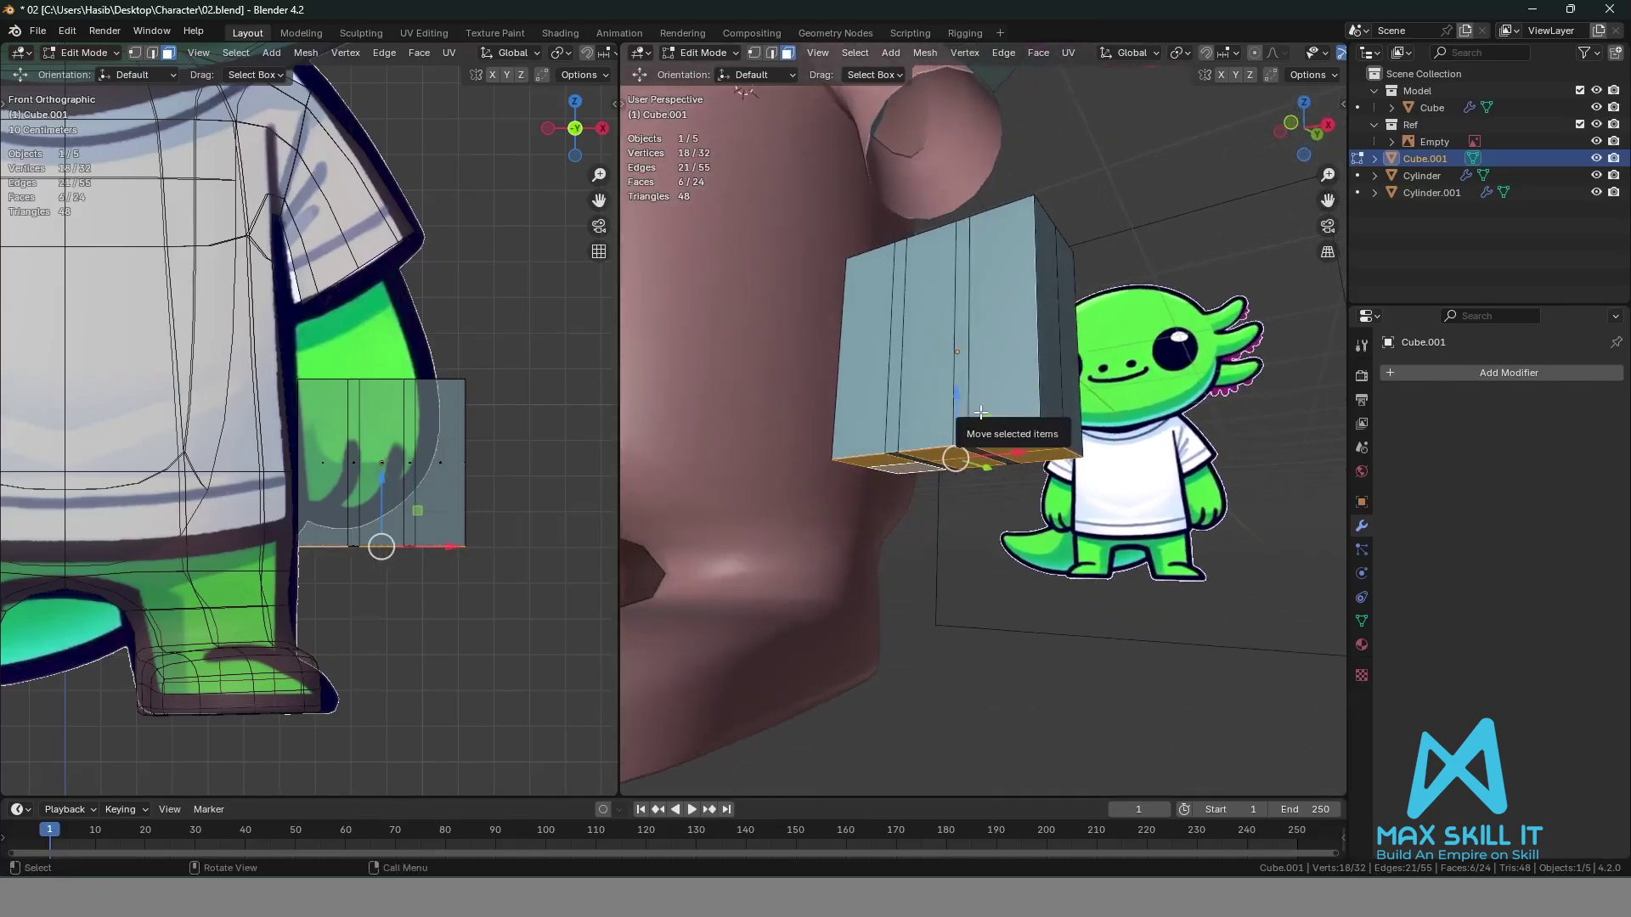
key(e)
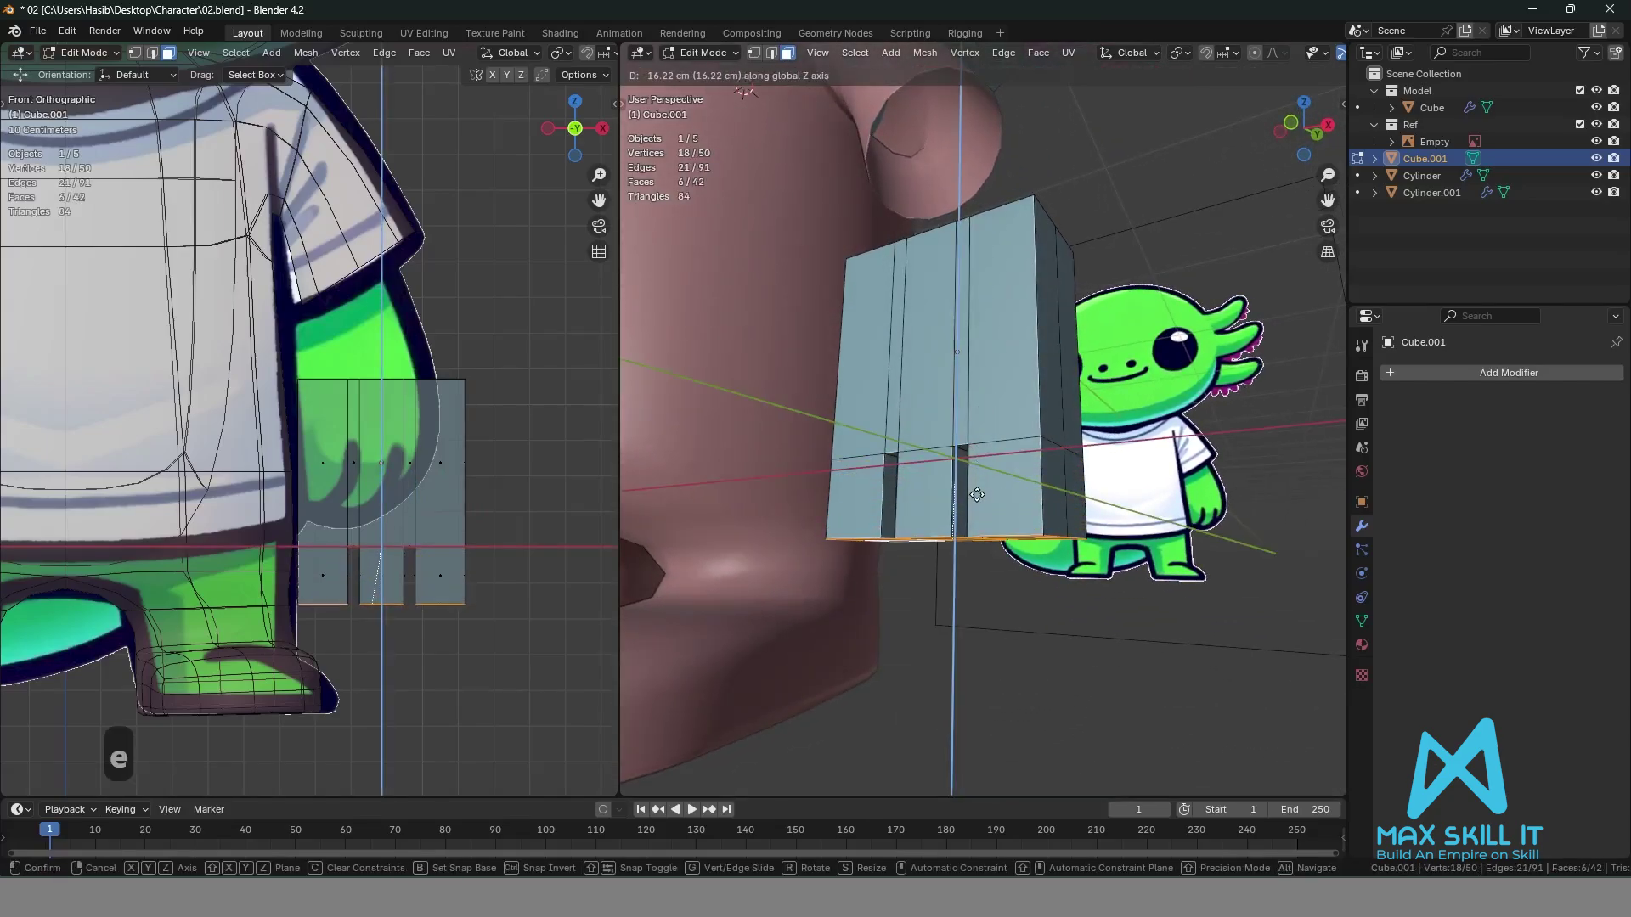
click(977, 509)
Return to Object Mode and add a Subdivision Surface modifier to the hand.
middle_drag(976, 509, 1300, 471)
key(Tab)
click(1454, 374)
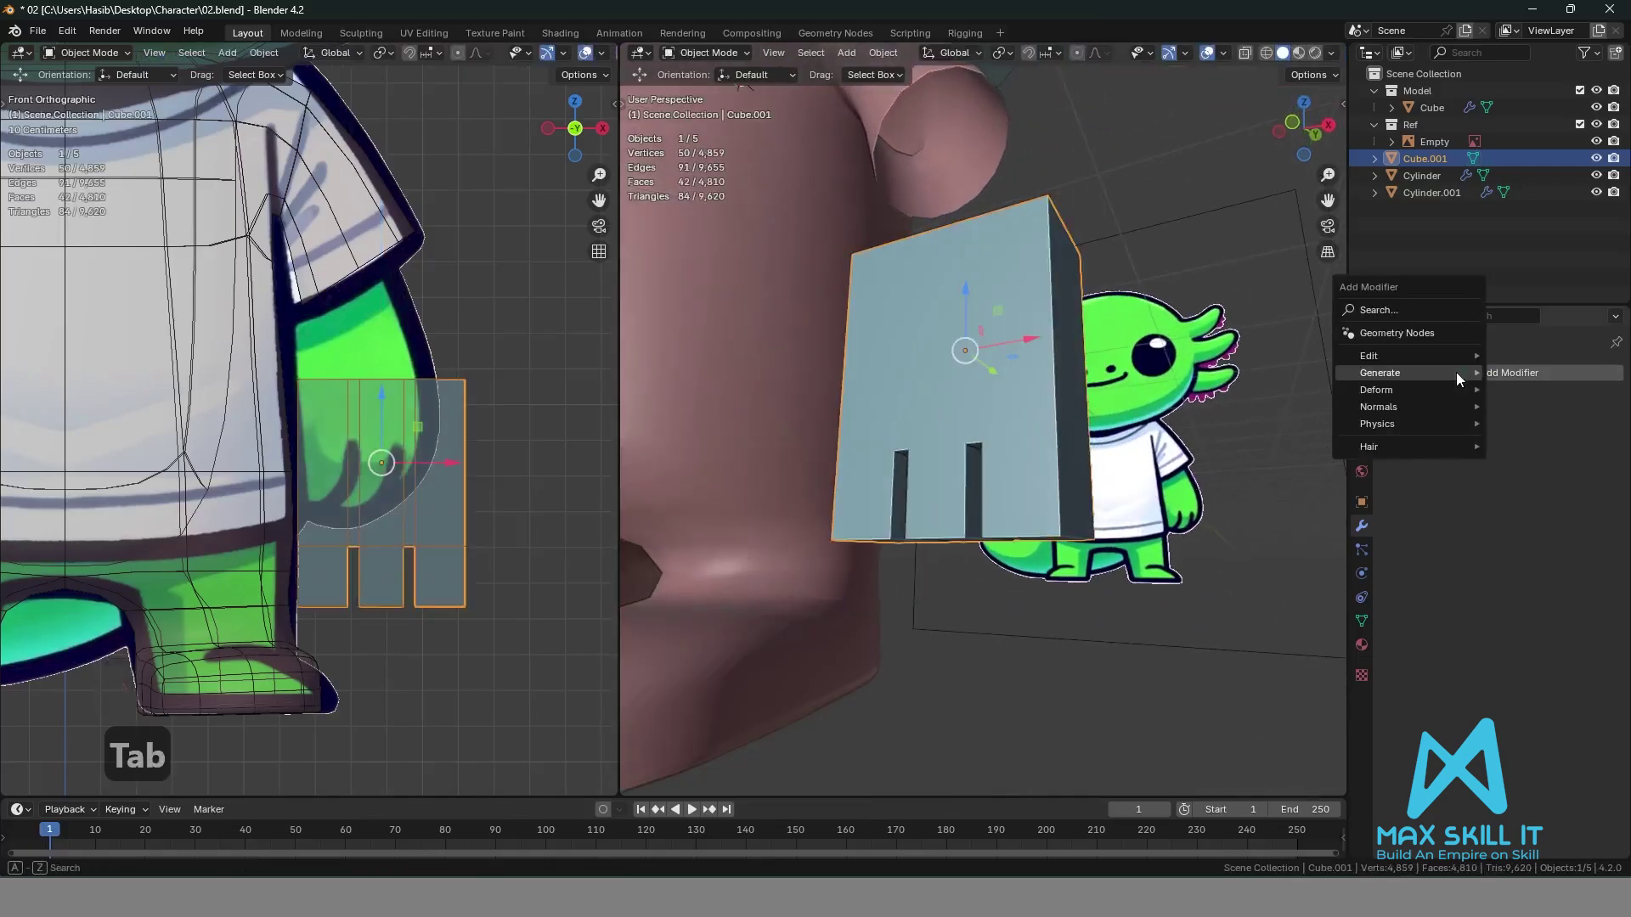
mouse_move(1390, 379)
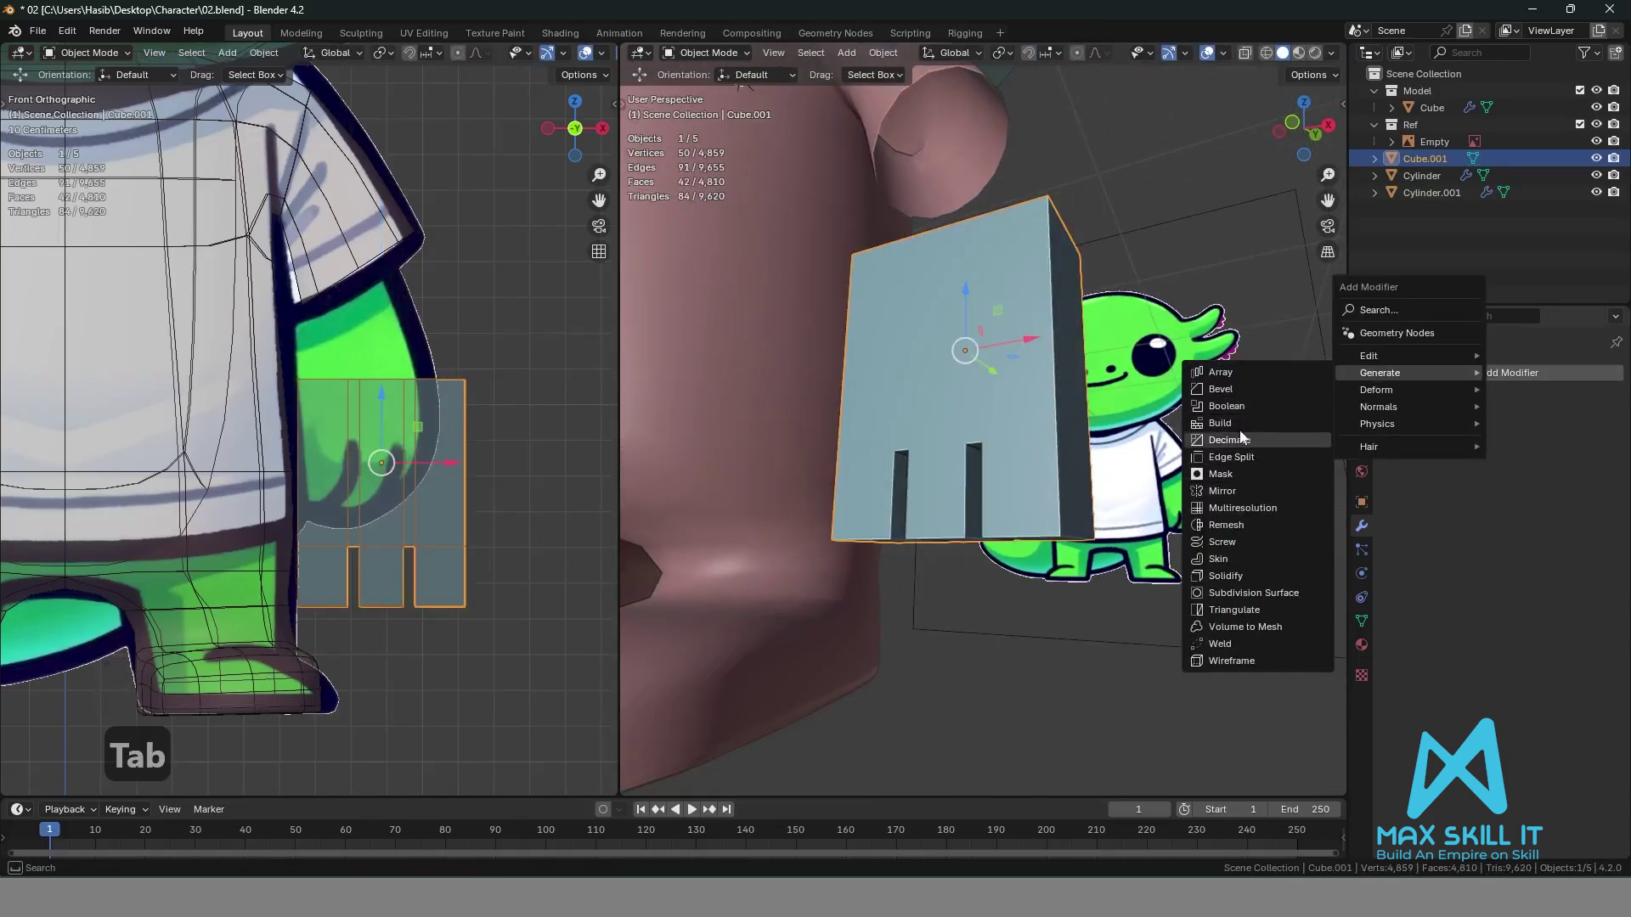
click(1251, 592)
Enter Edit Mode on the hand, turn off the Subdivision modifier's Edit Mode display and deselect everything.
middle_drag(981, 633, 1034, 599)
key(Tab)
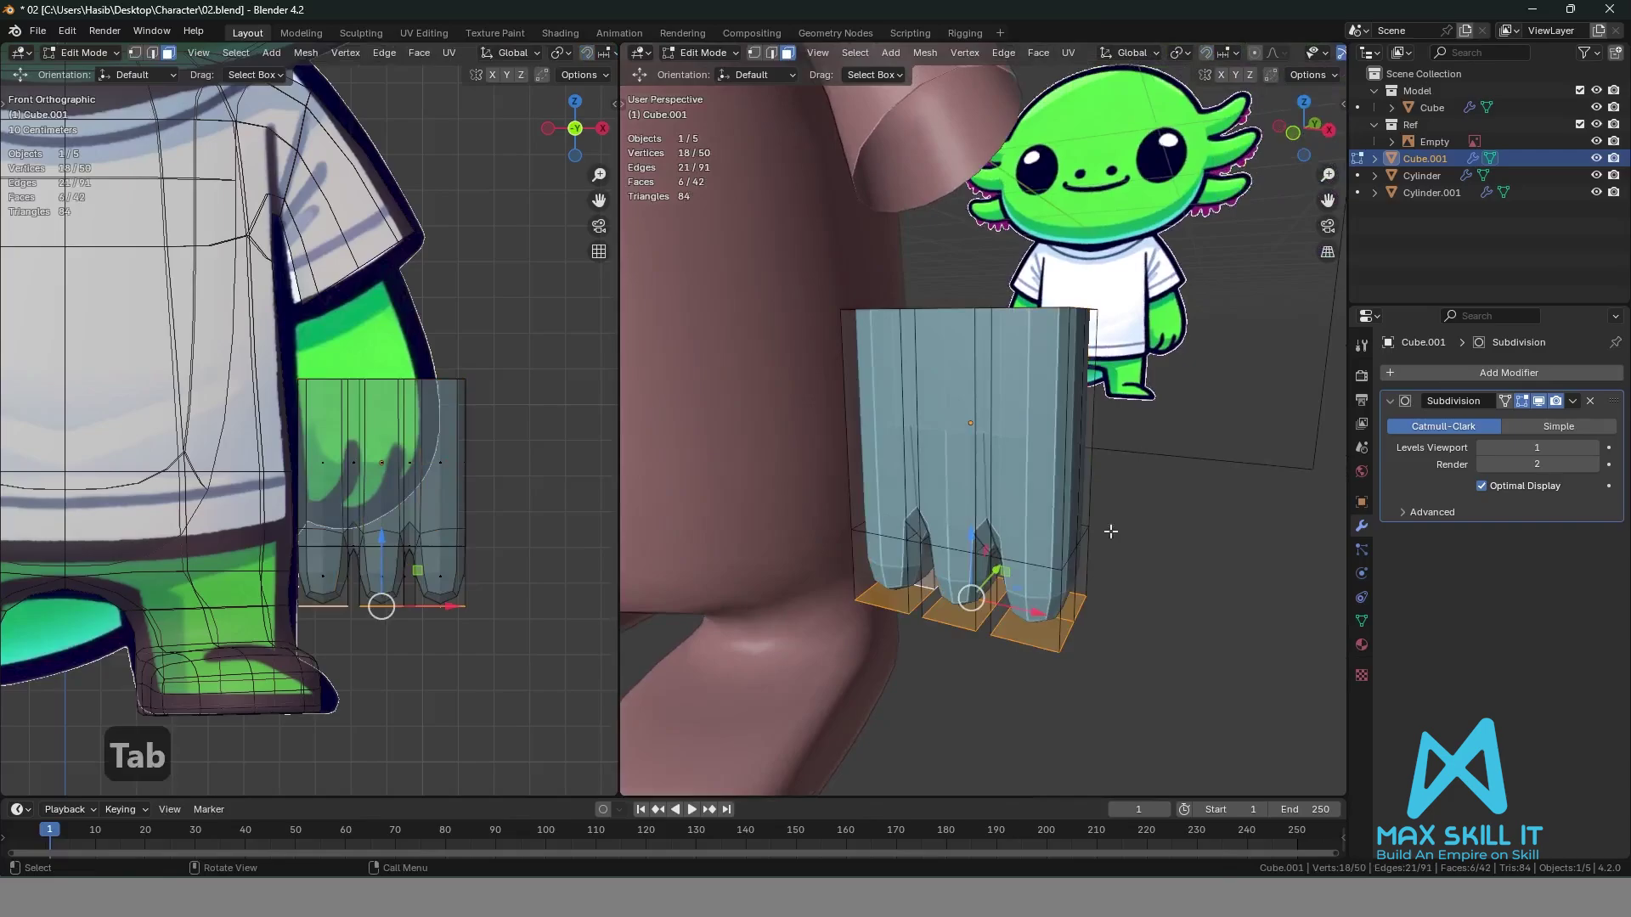
click(1519, 404)
click(1199, 527)
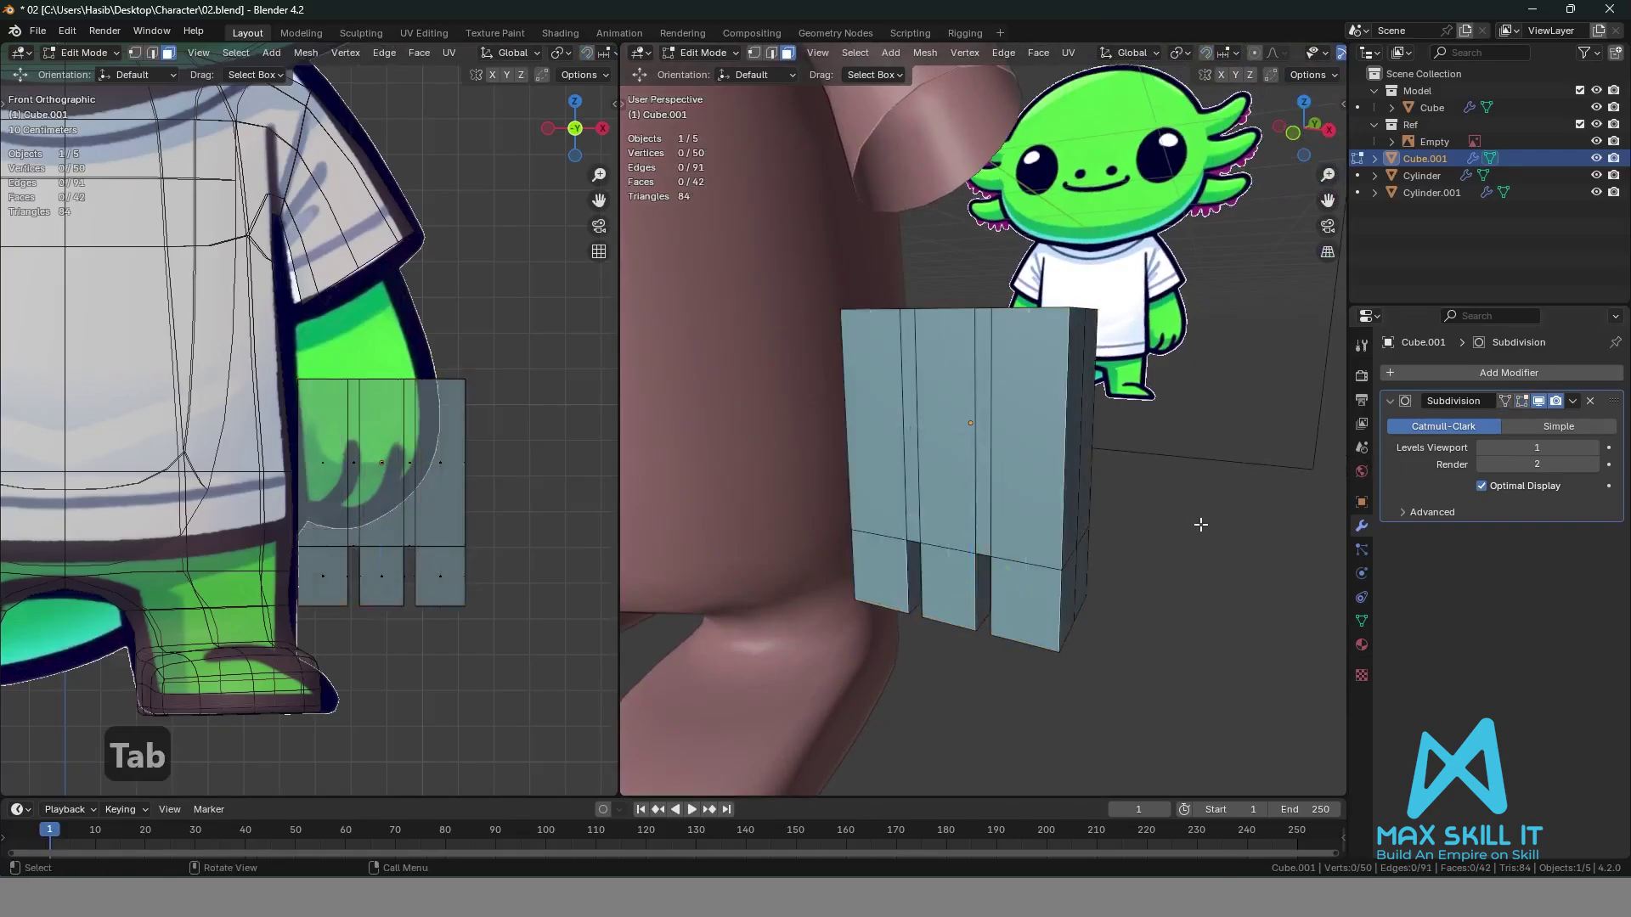
Add a centred vertical loop cut through each of the three fingers, running up the palm.
middle_drag(1199, 527, 1207, 467)
key(ctrl+r)
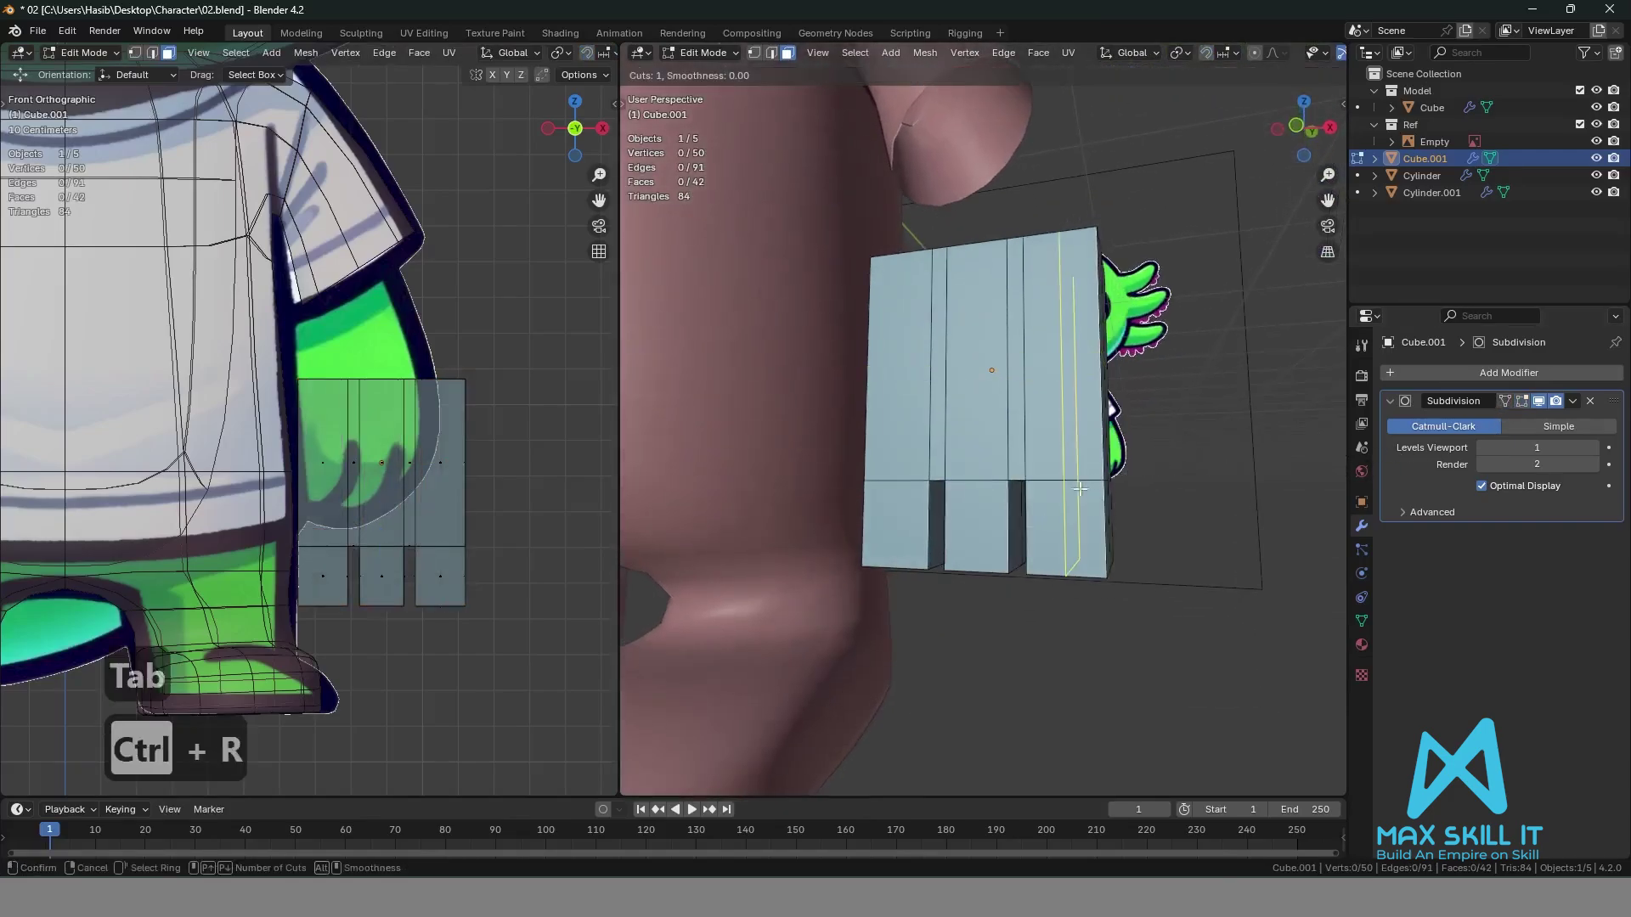
click(1072, 489)
right_click(1073, 489)
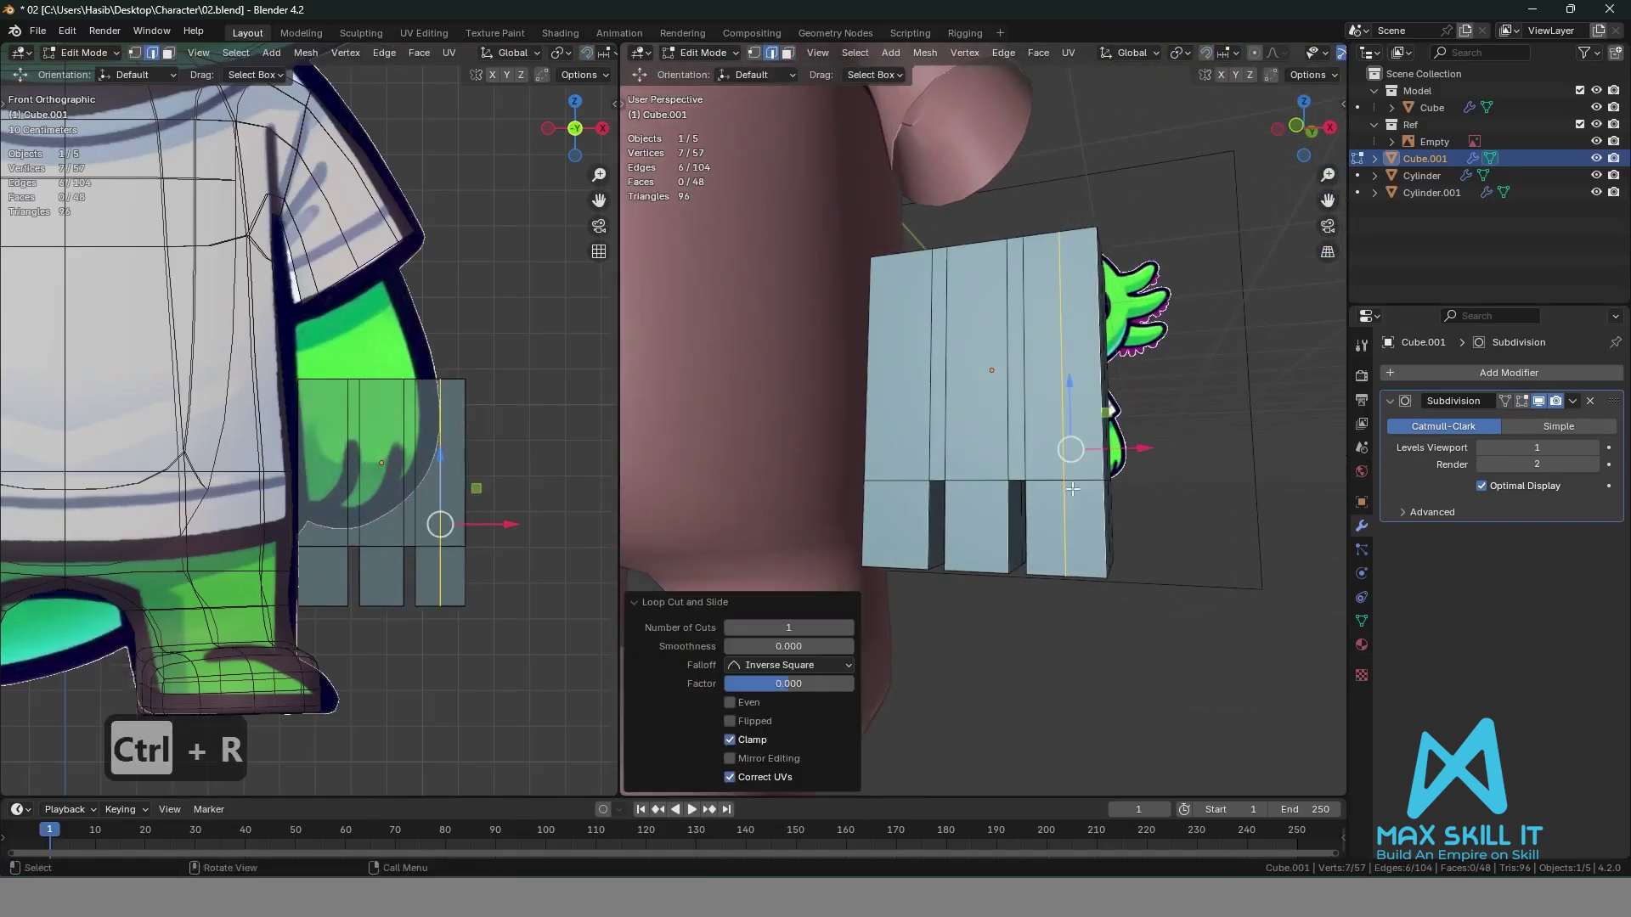
key(ctrl+r)
click(978, 472)
right_click(977, 471)
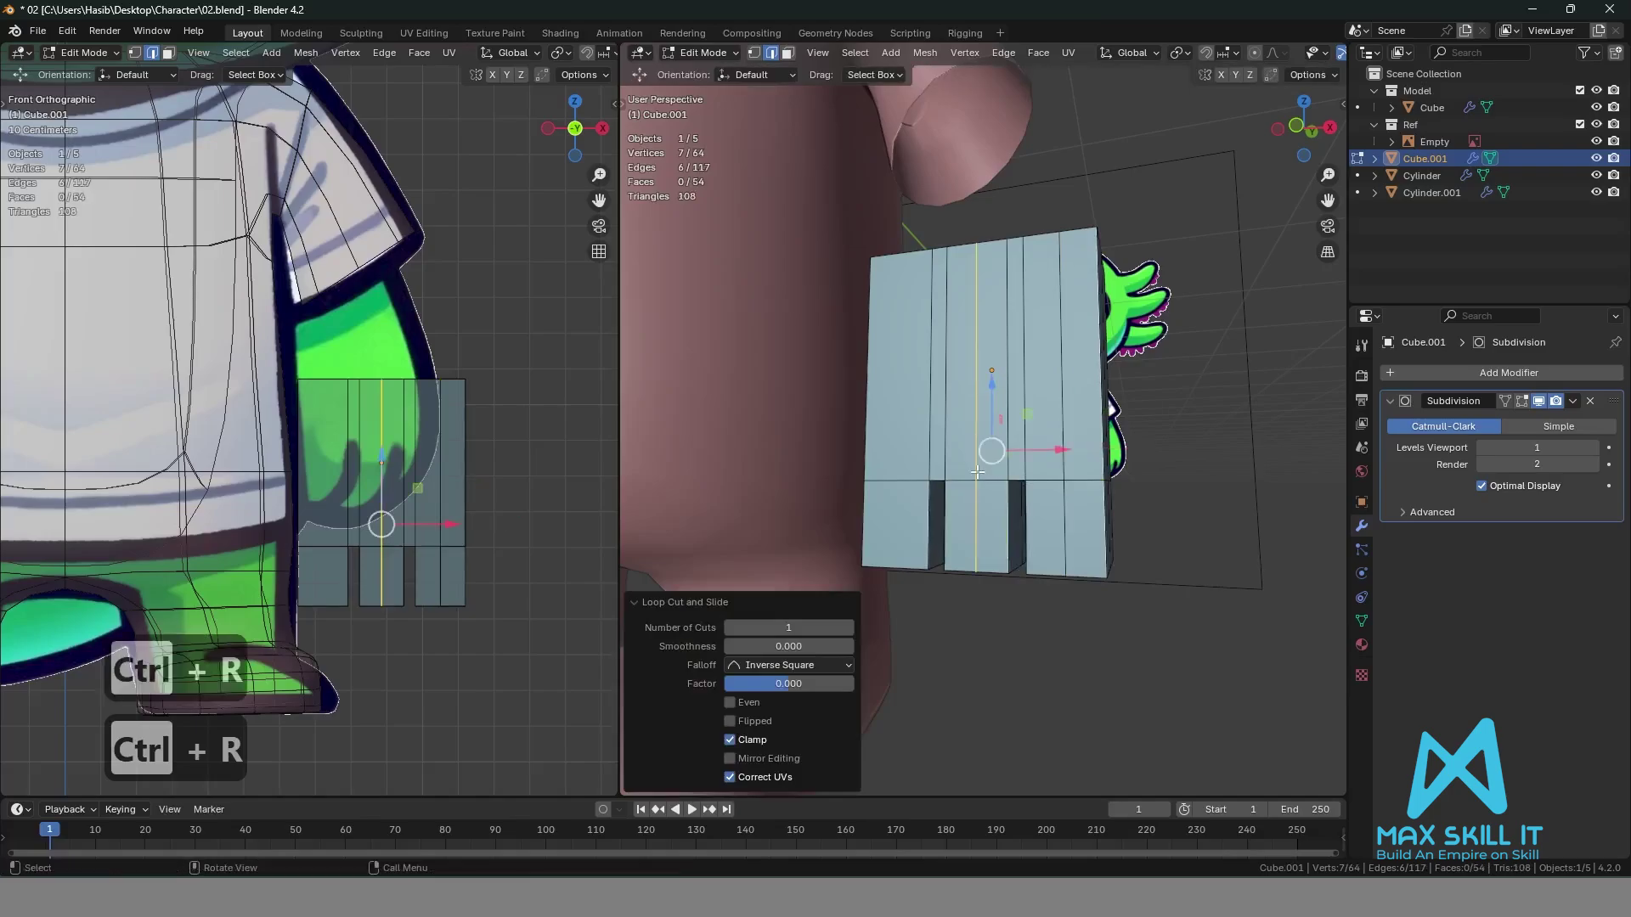
key(ctrl+r)
click(900, 485)
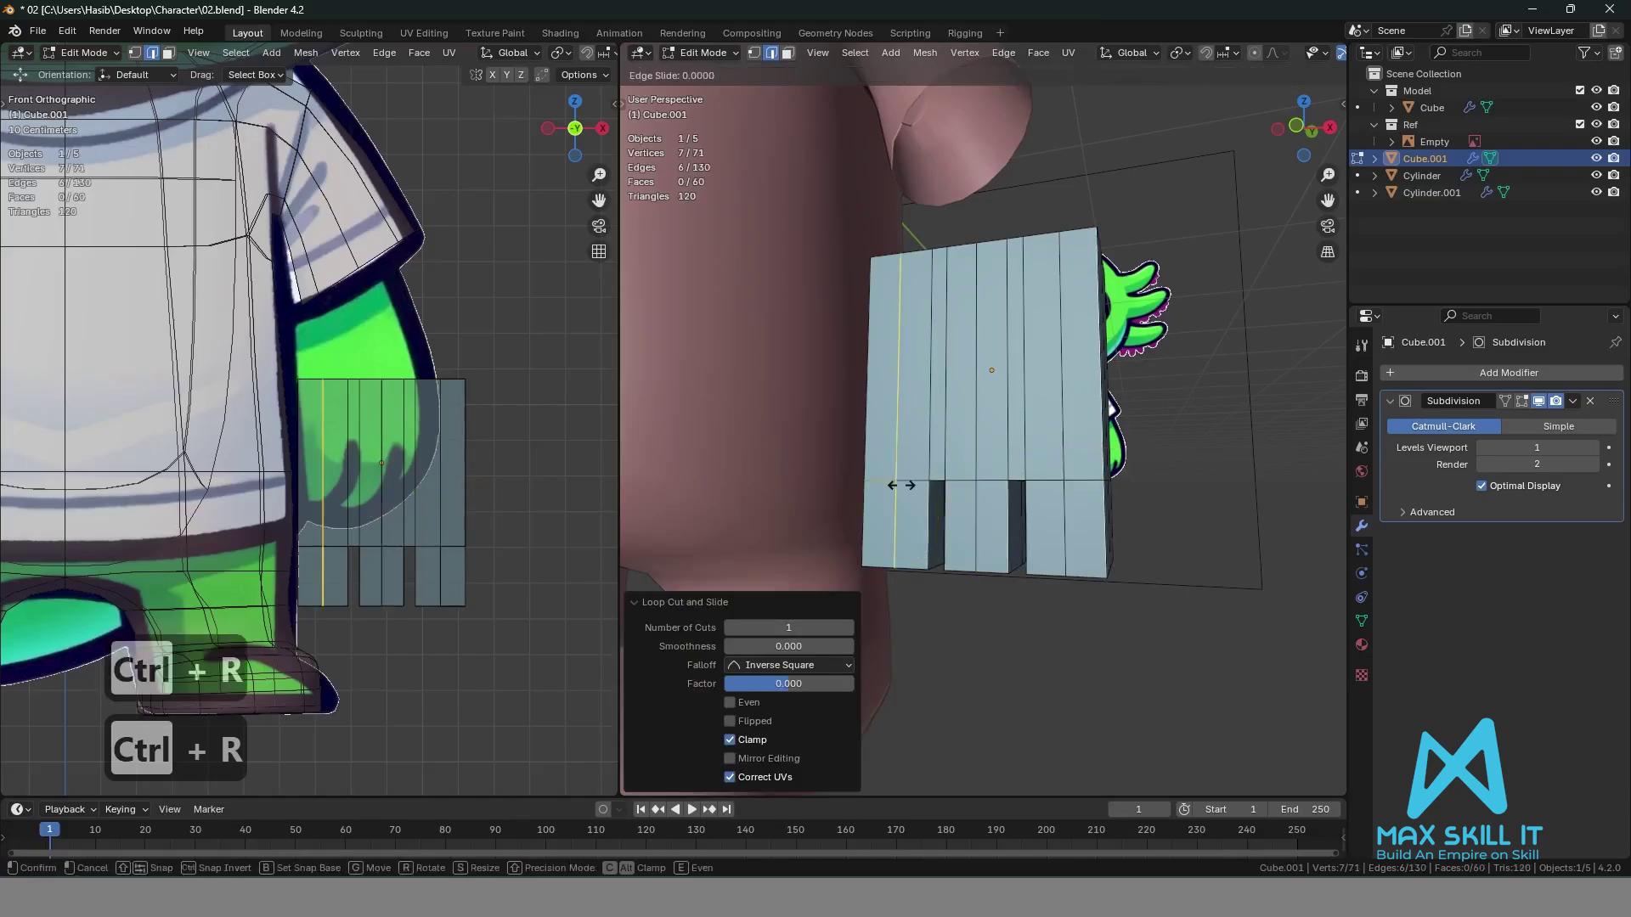
right_click(900, 485)
Add one centred horizontal loop cut around the palm above the fingers.
middle_drag(1184, 463, 1203, 464)
scroll(1200, 401, up, 2)
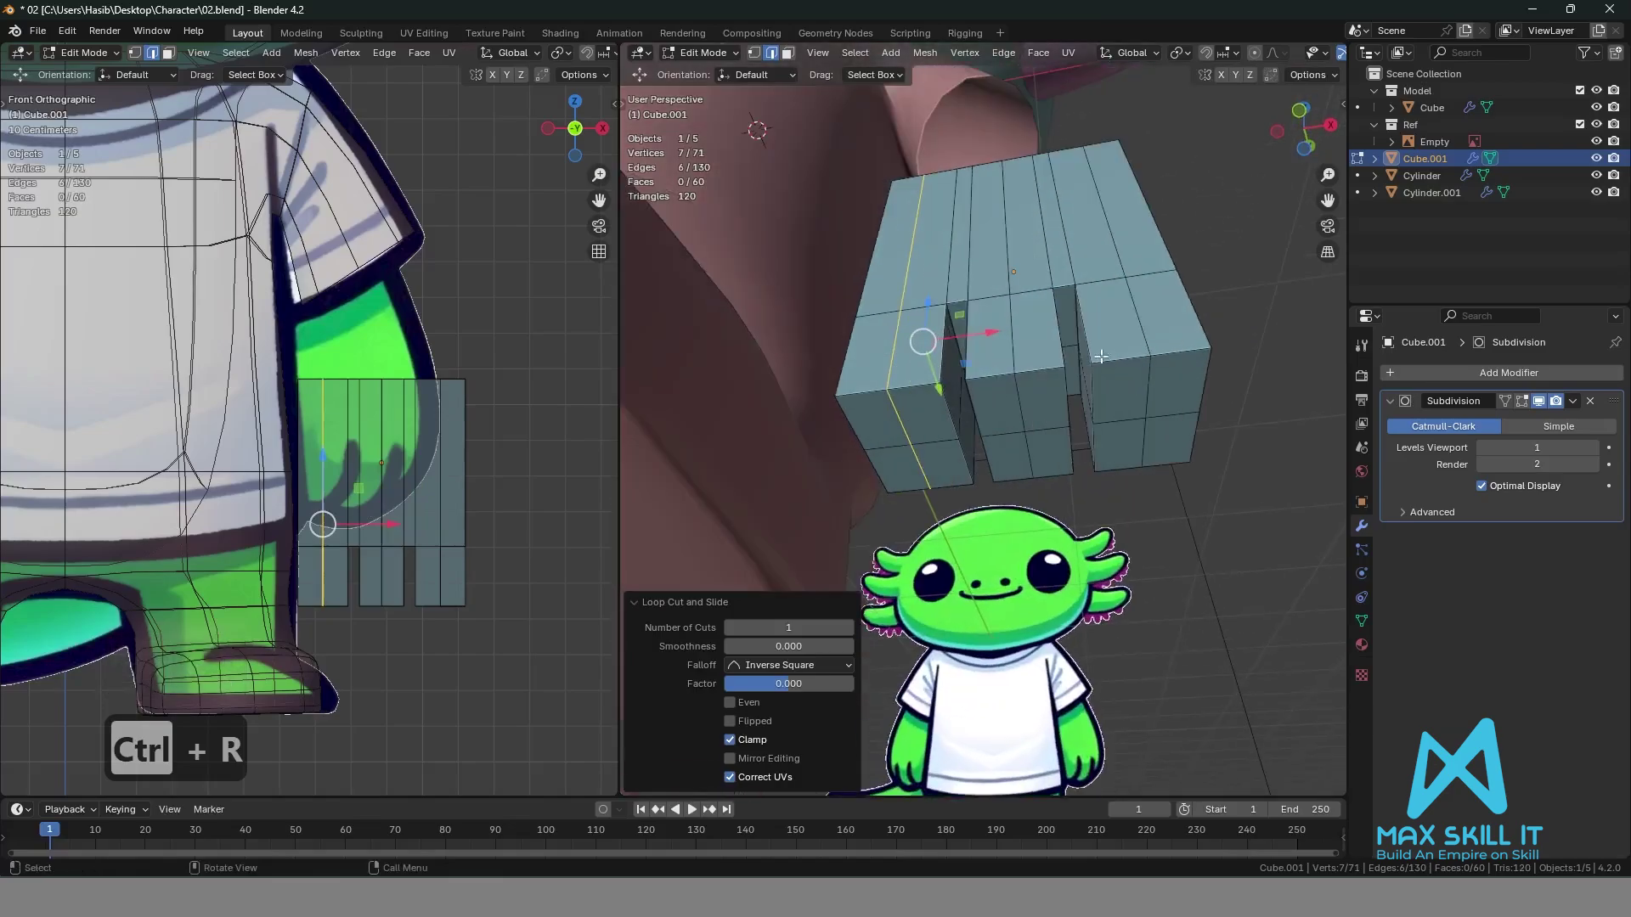
middle_drag(1073, 334, 1071, 439)
key(ctrl+r)
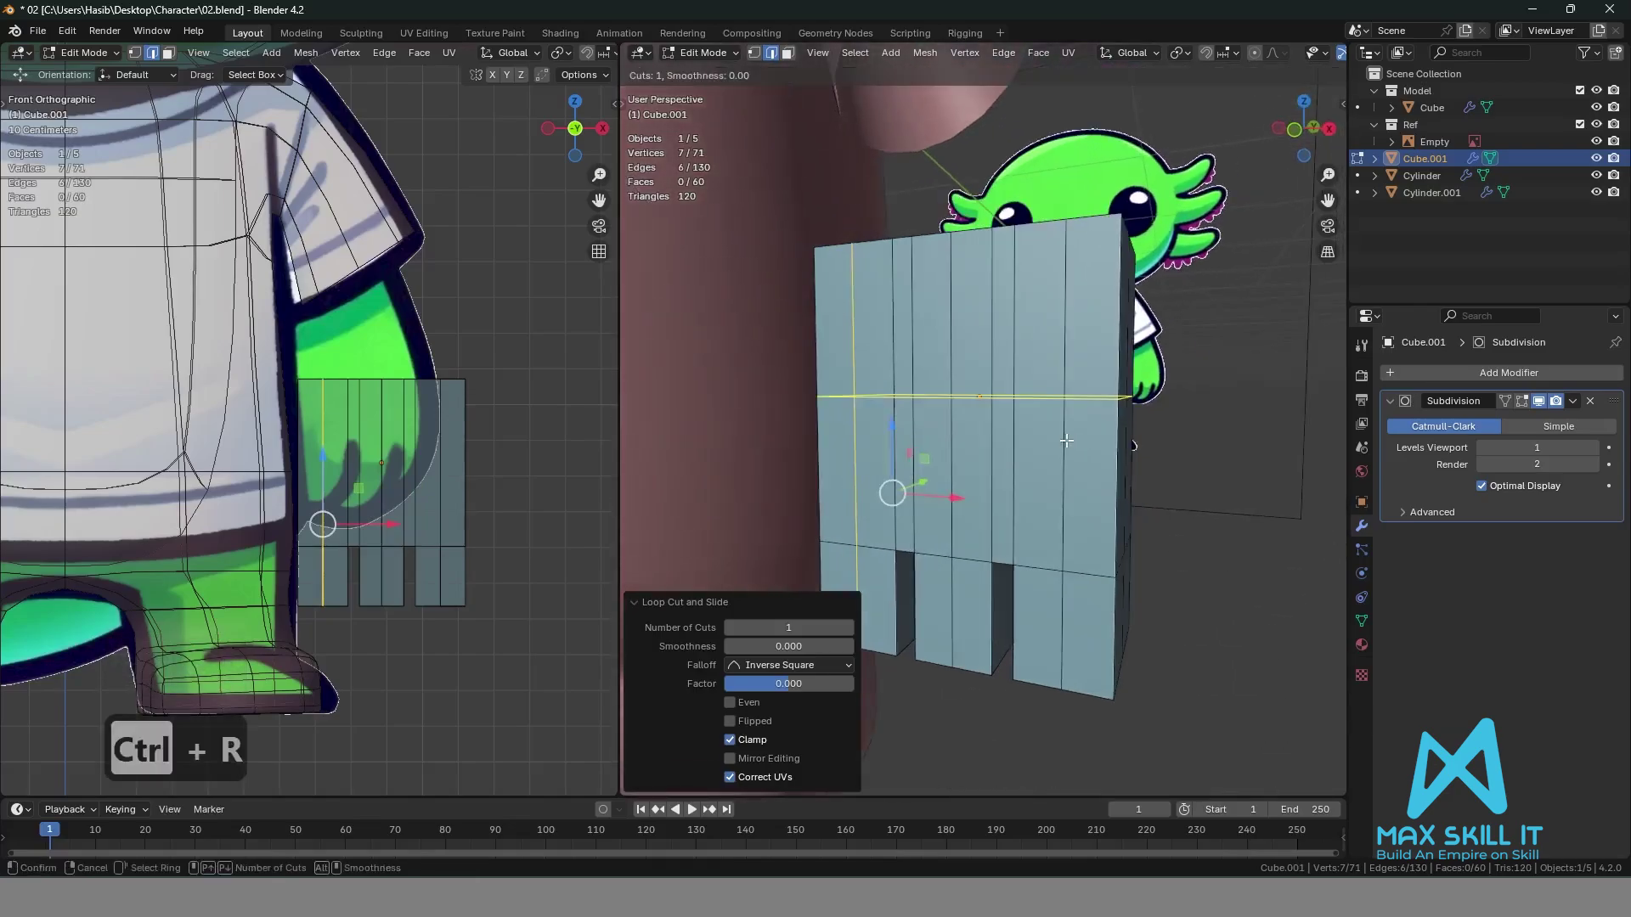
click(1072, 437)
right_click(1062, 476)
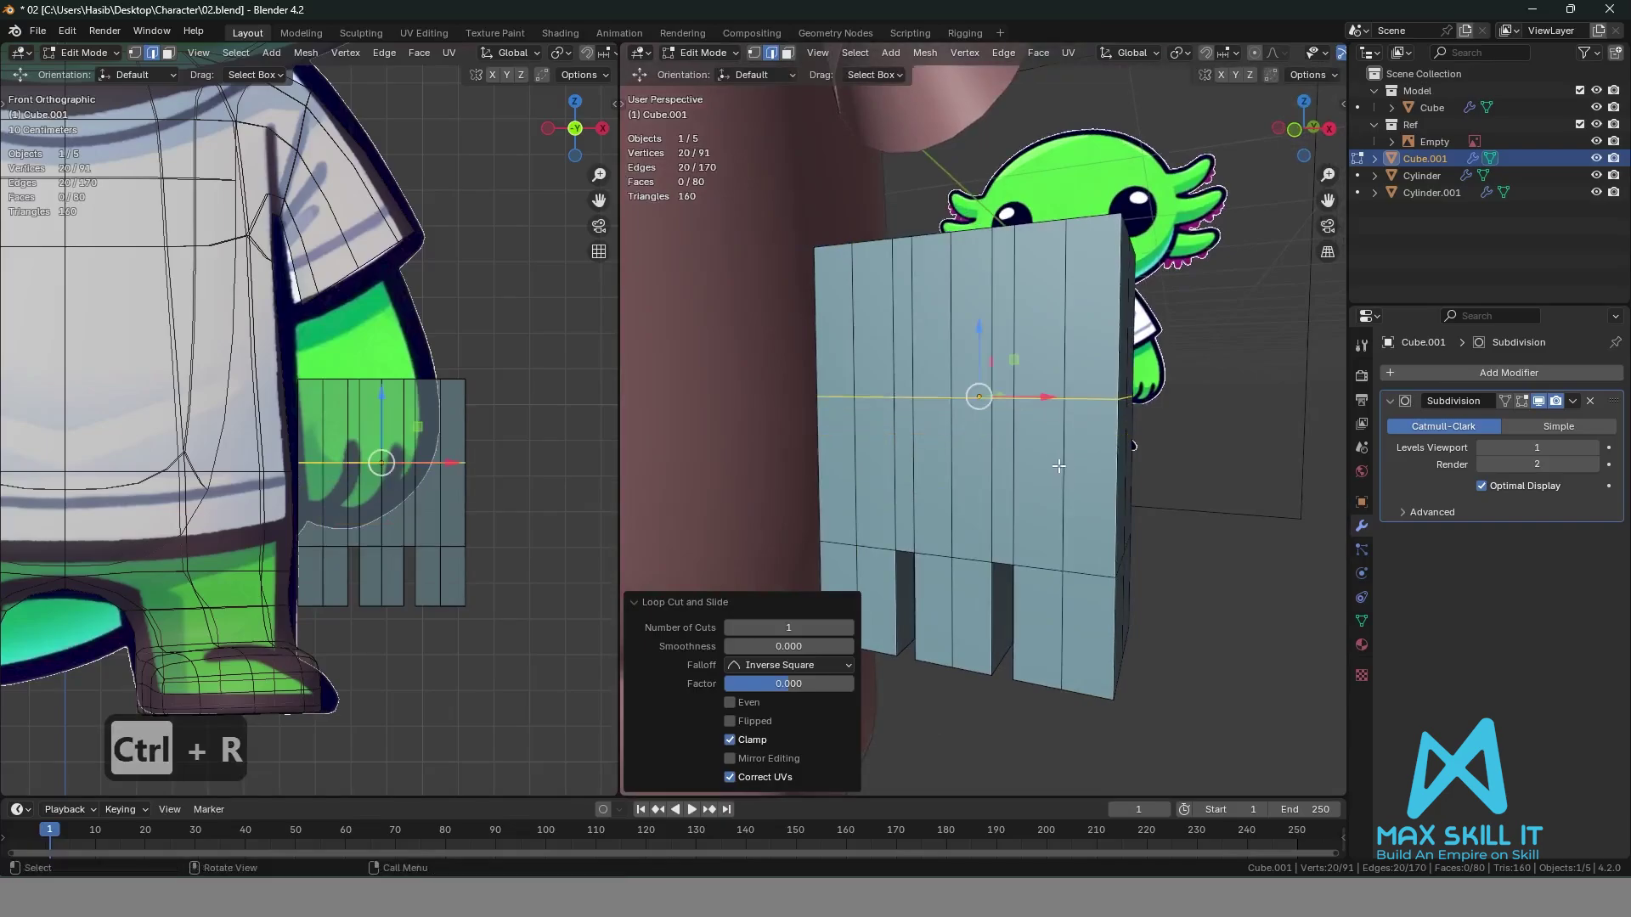
click(1202, 507)
Try to move the seven inner vertices of the palm's front horizontal loop forward along Y.
middle_drag(1202, 510, 1200, 557)
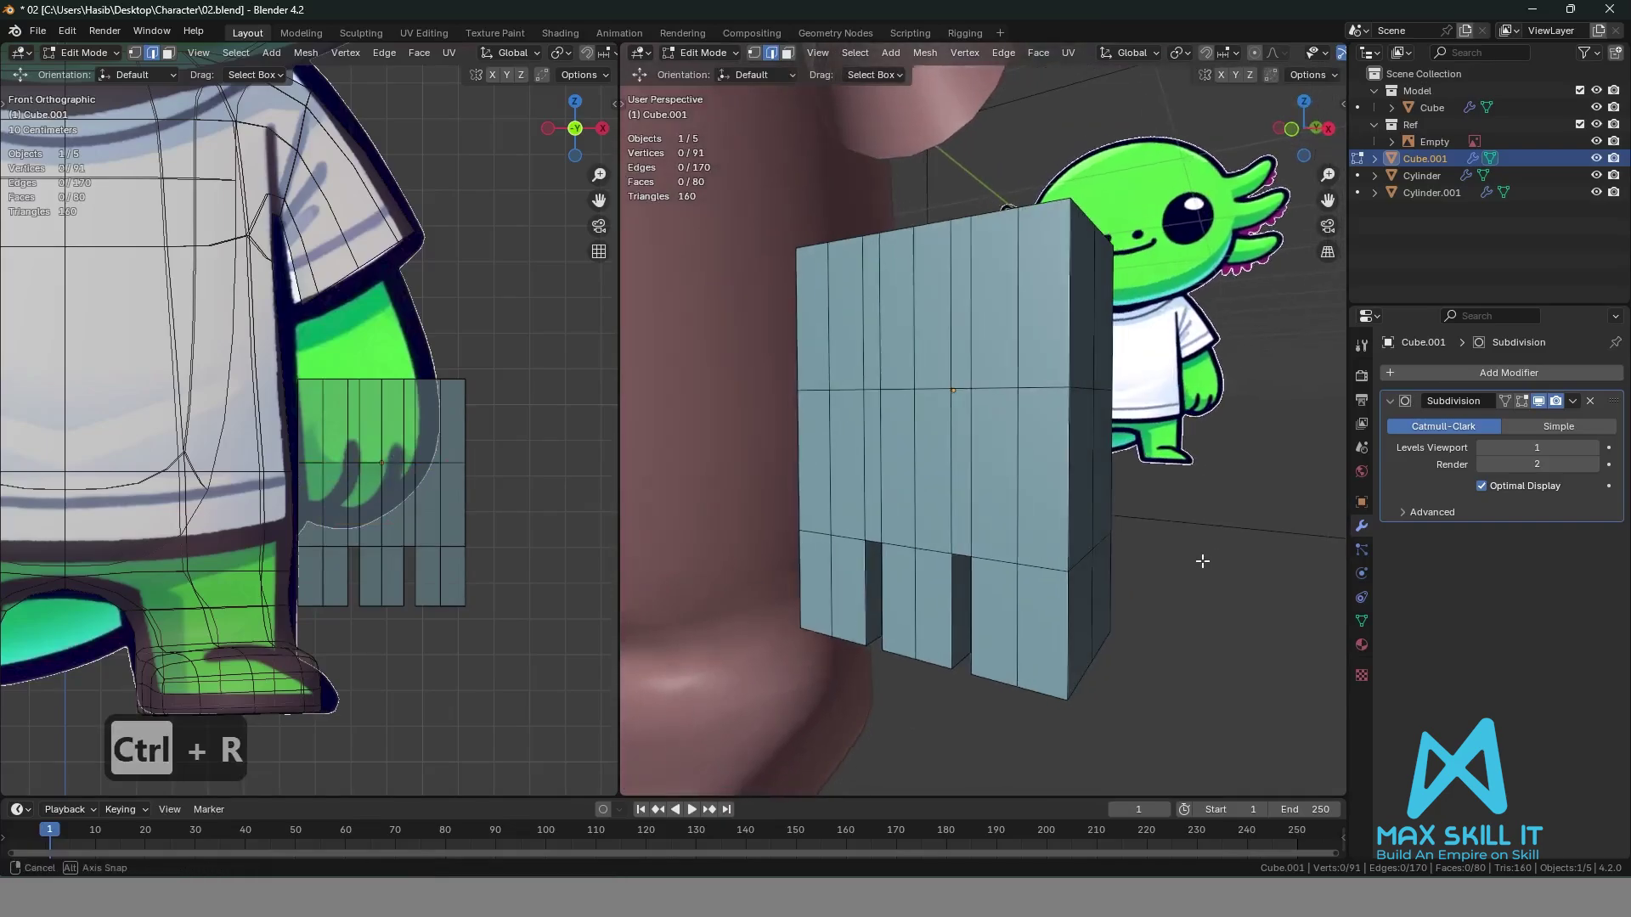
key(1)
click(1009, 403)
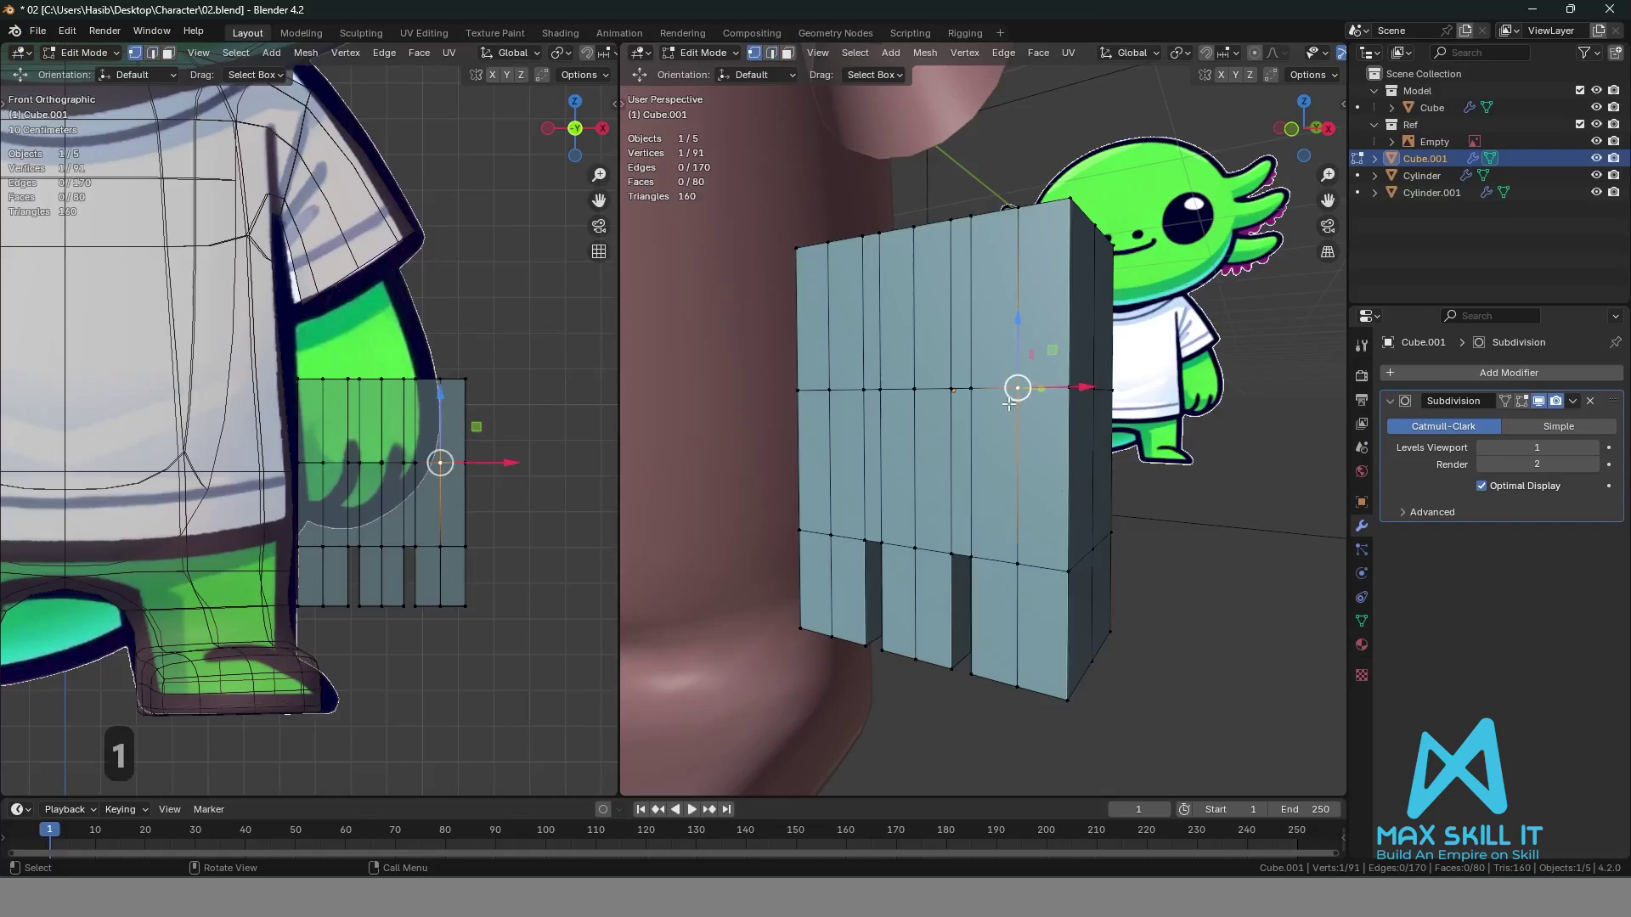
shift+click(830, 391)
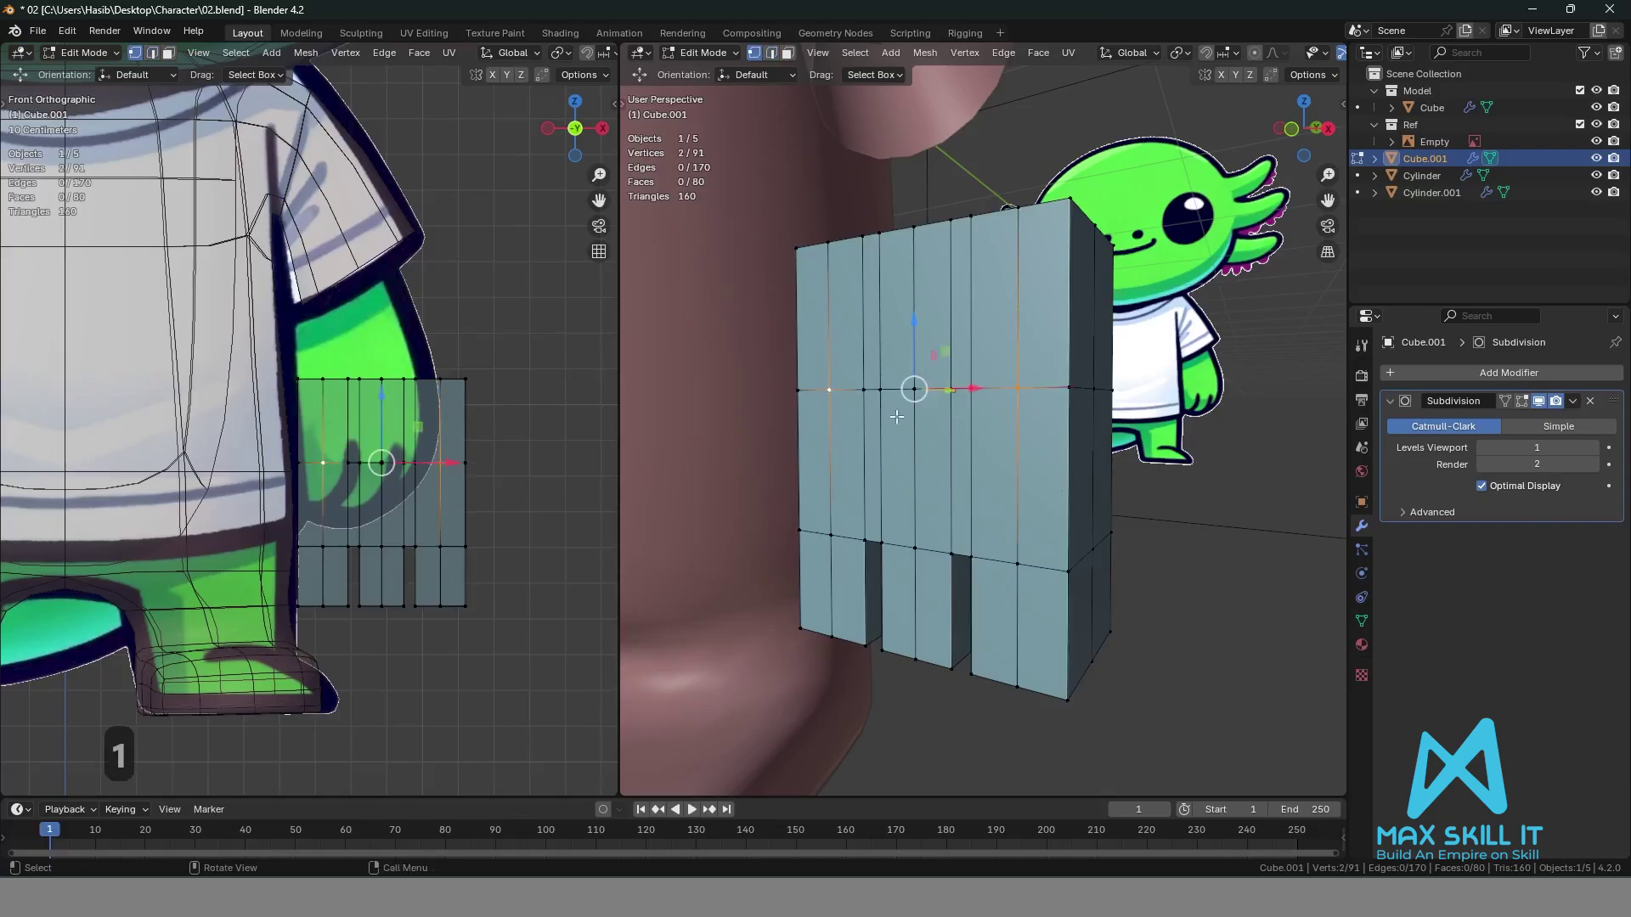
shift+click(973, 389)
shift+click(950, 390)
shift+click(914, 389)
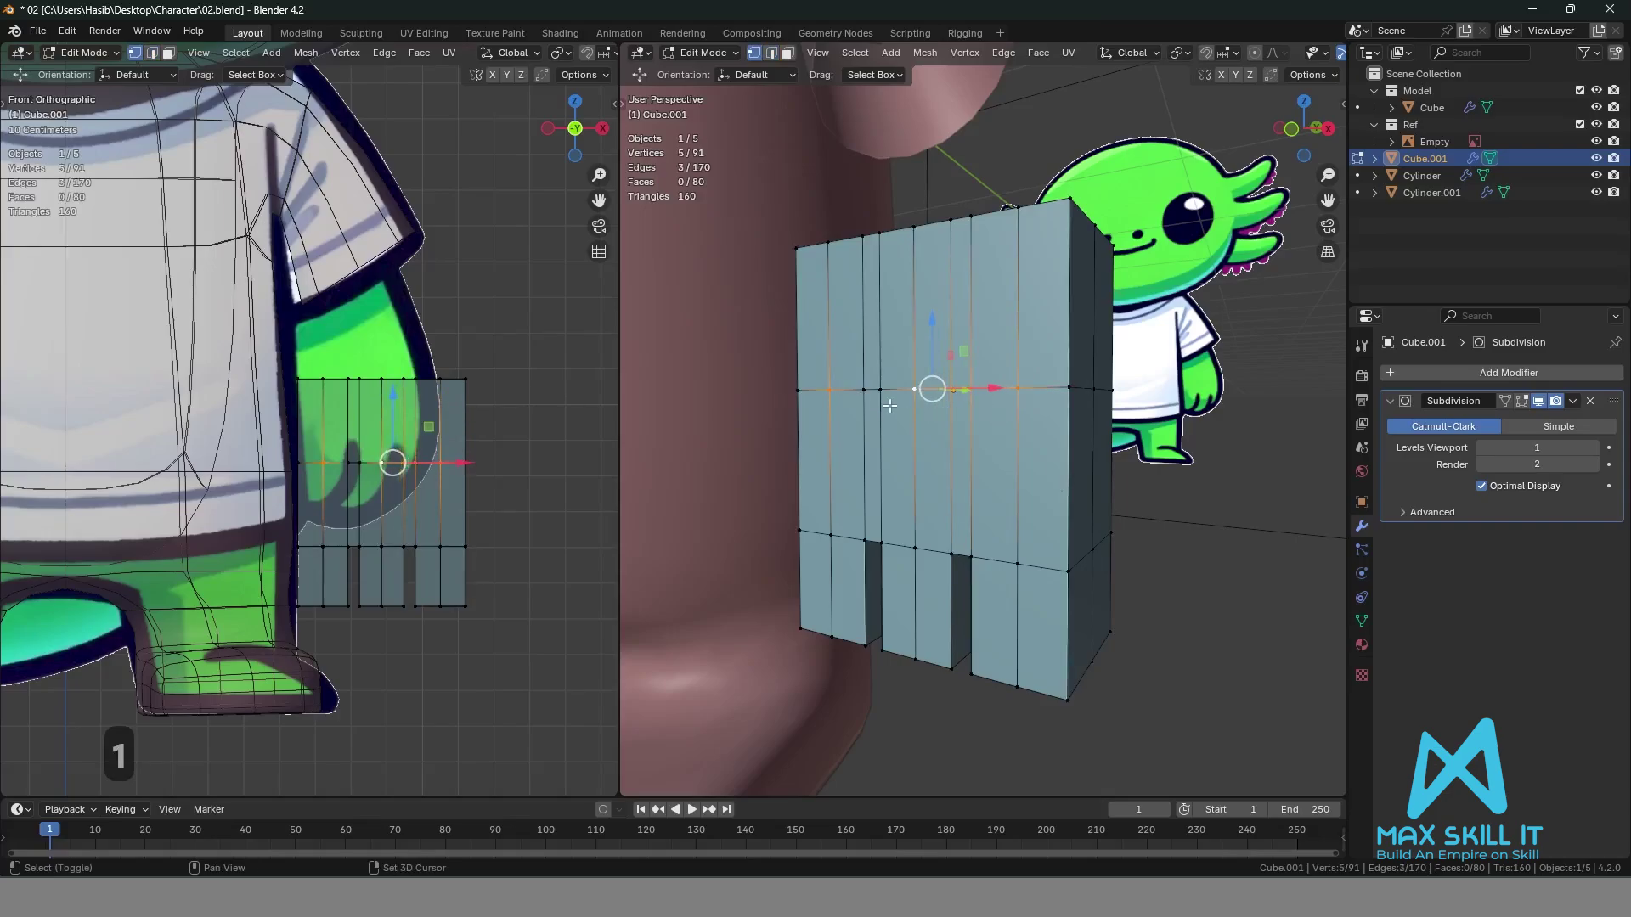
shift+click(880, 390)
shift+click(864, 389)
middle_drag(870, 399, 1070, 458)
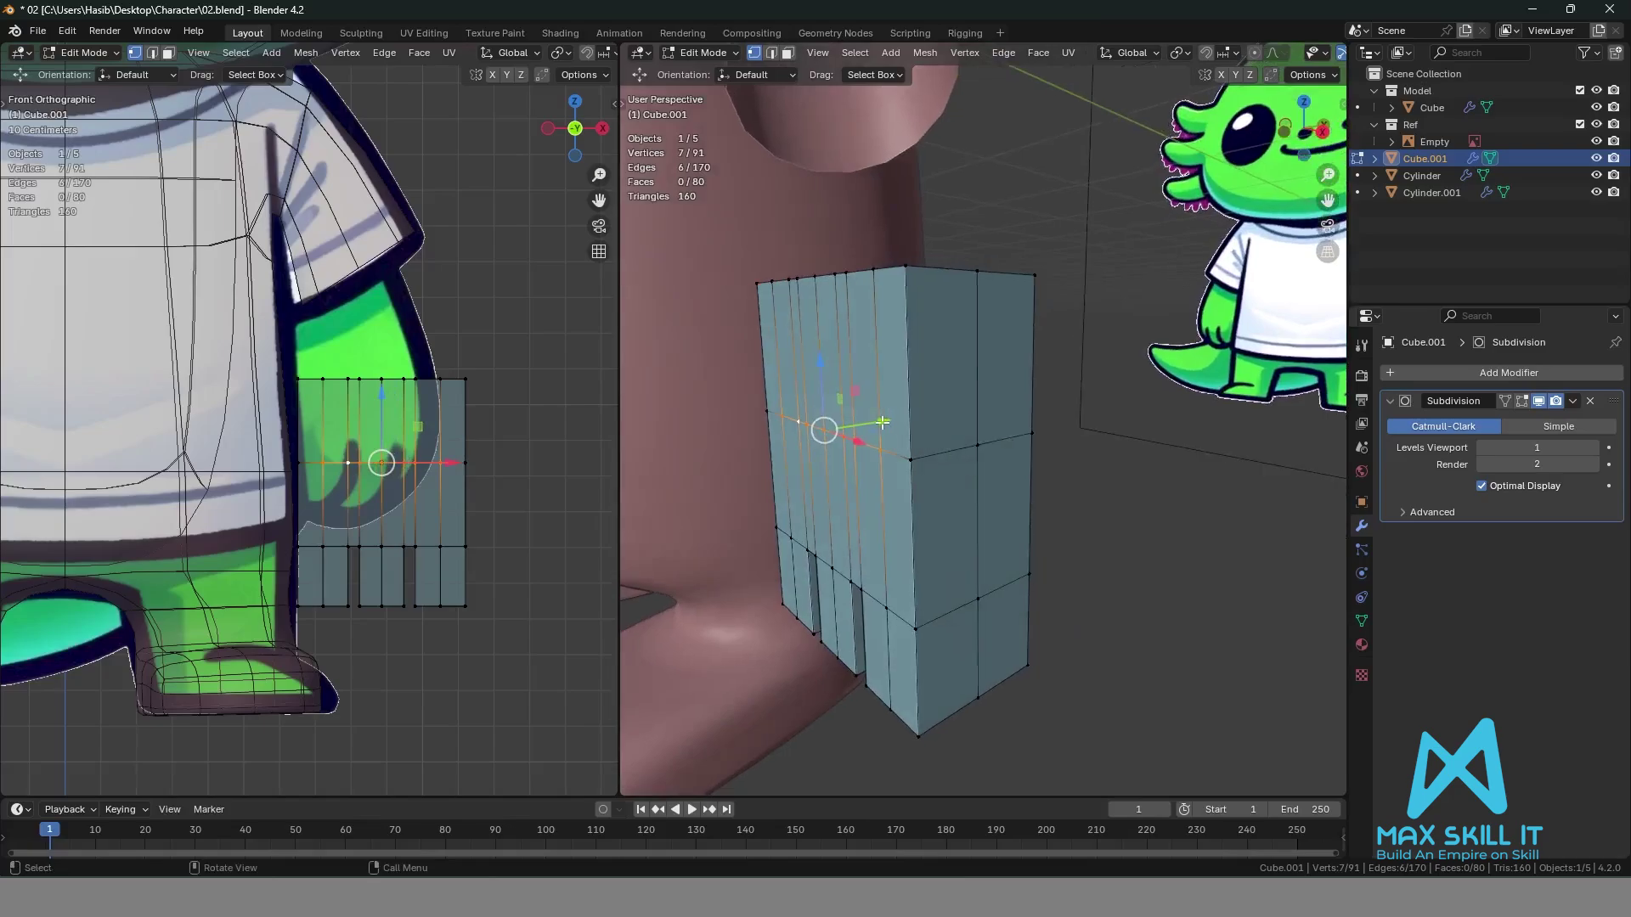
key(g)
key(y)
click(790, 432)
Try to pull the inner vertices of the palm's front upper edge forward along Y to match.
middle_drag(790, 431, 1150, 294)
drag(1151, 294, 923, 194)
middle_drag(924, 194, 879, 303)
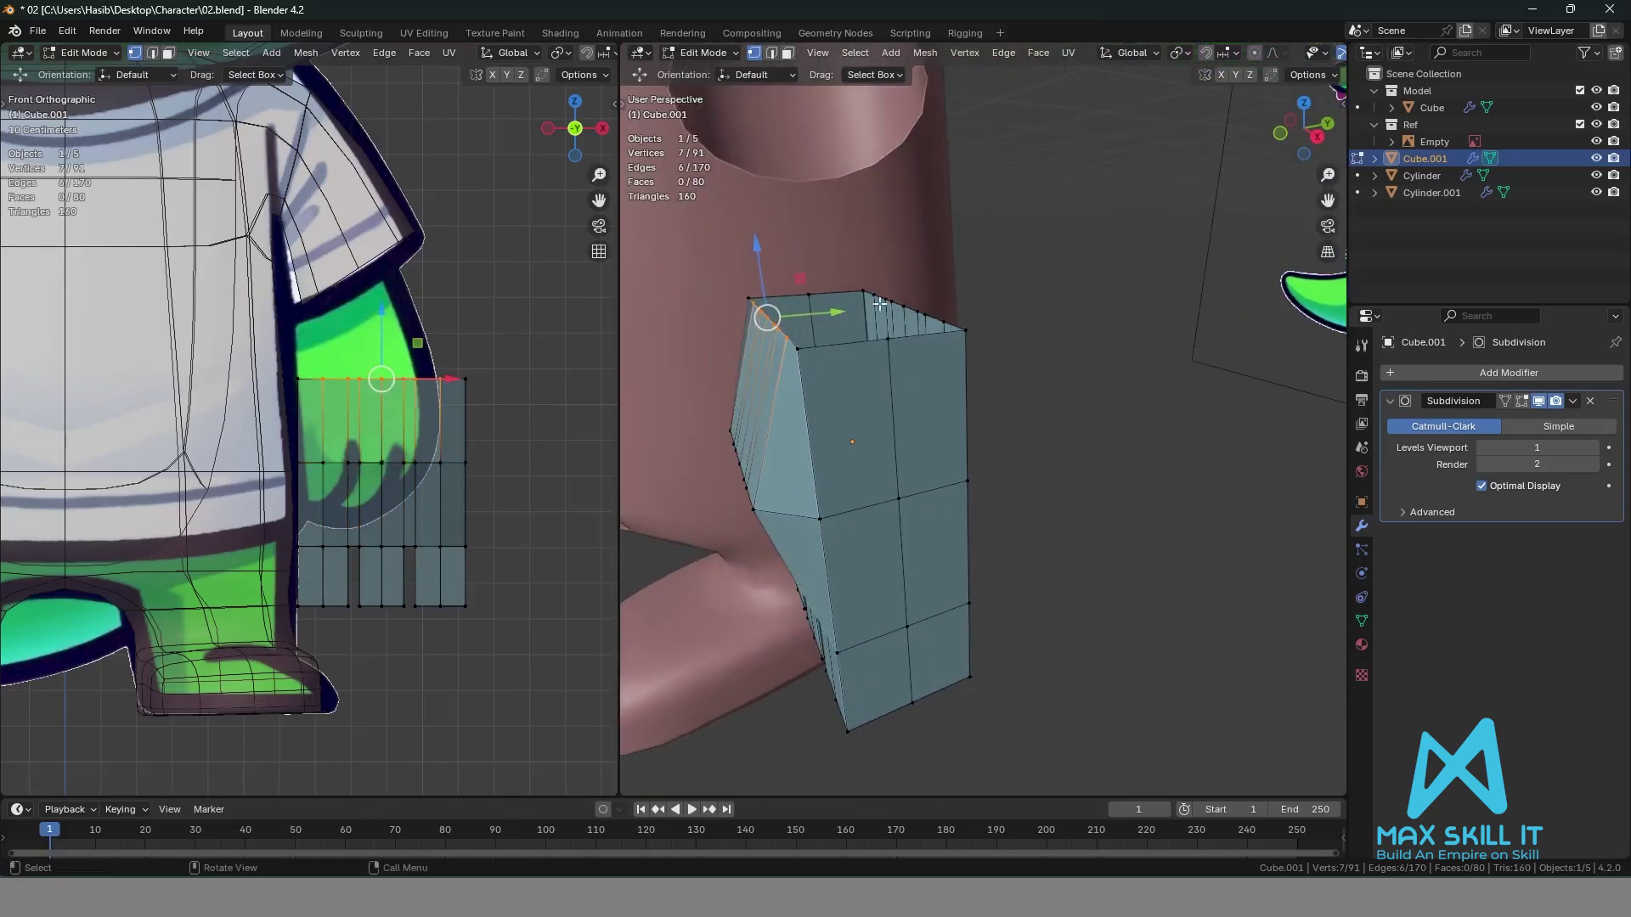
drag(838, 310, 812, 313)
middle_drag(811, 313, 991, 293)
Undo the forward moves of the palm's front vertices.
key(ctrl+z)
key(ctrl+z)
key(ctrl+z)
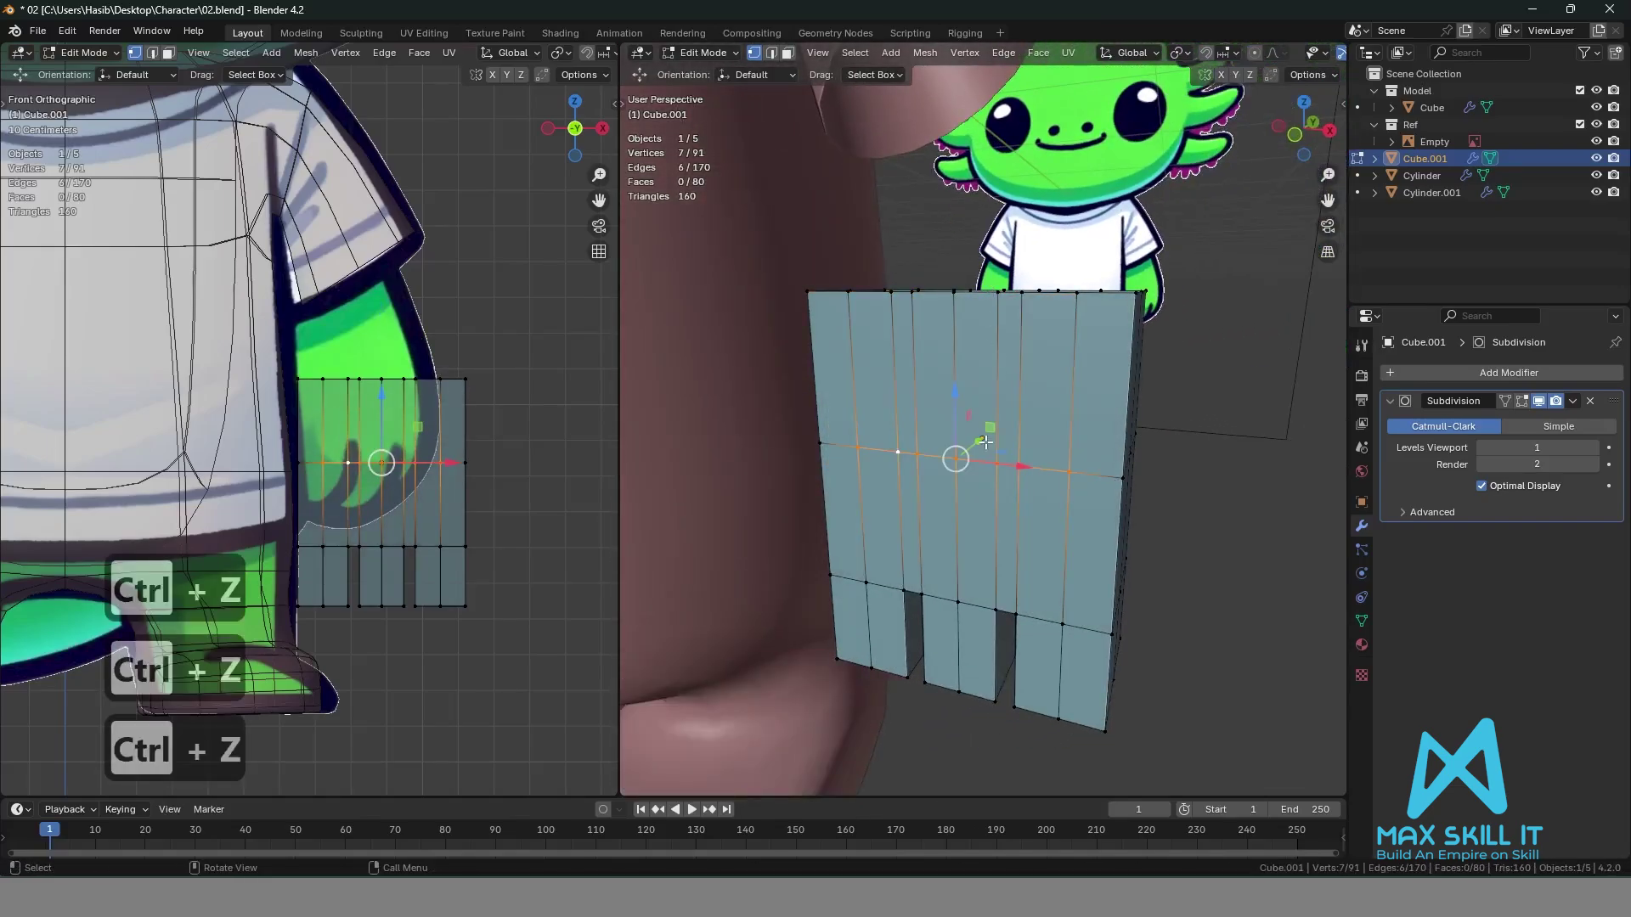
Select the upper two vertices on the palm's front centre line and try moving them without proportional editing.
click(962, 490)
shift+click(954, 311)
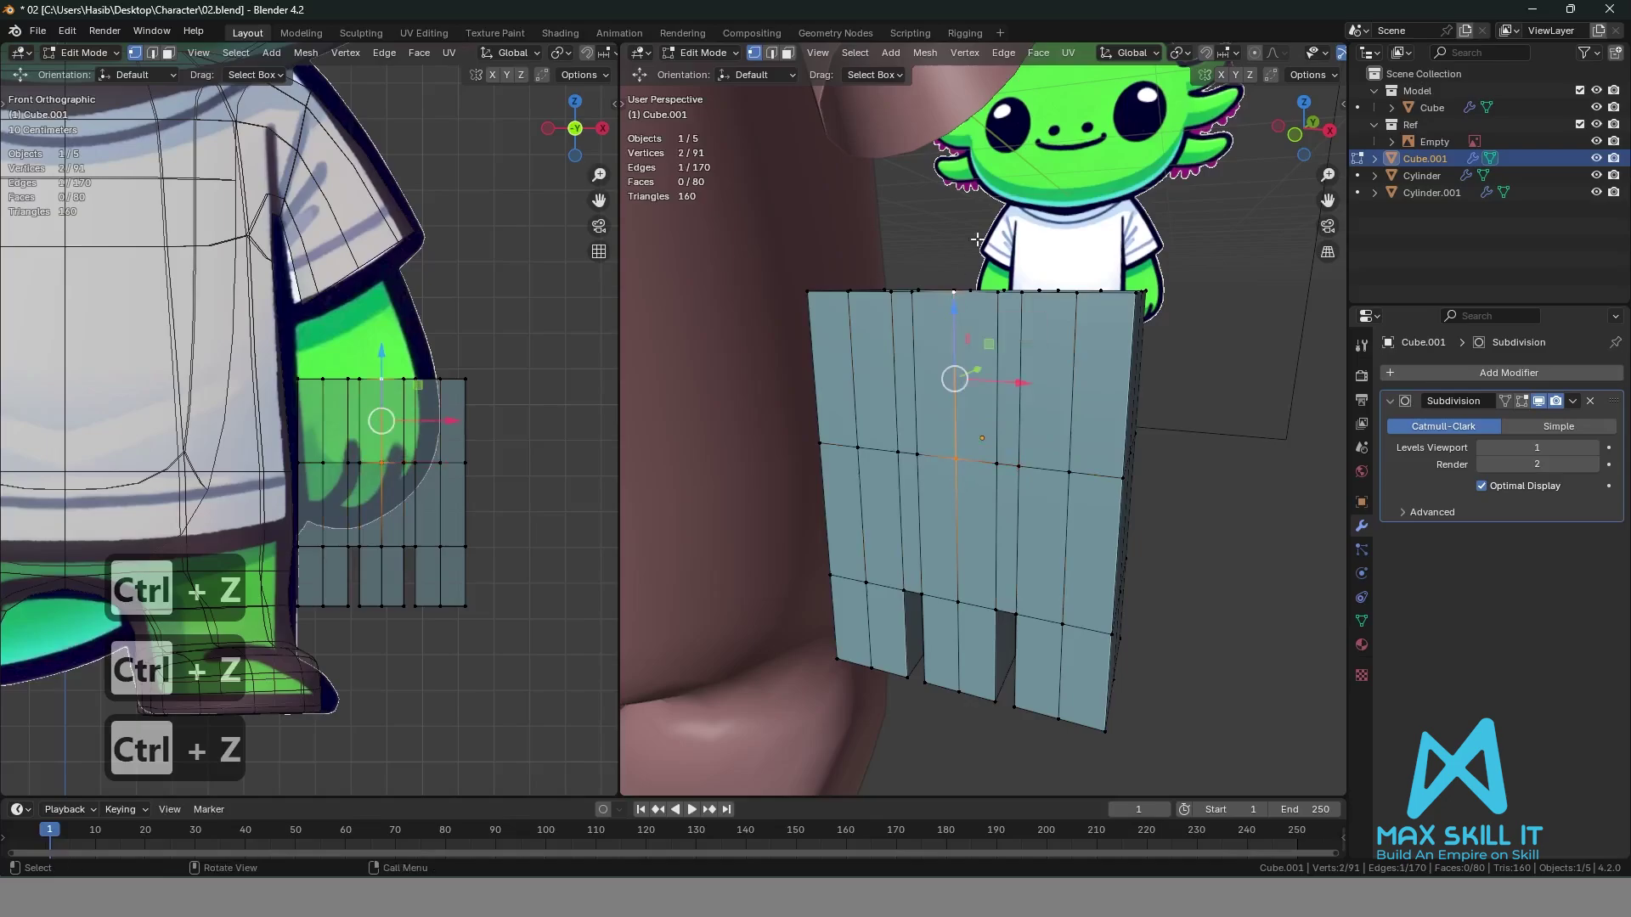
click(1272, 54)
click(1255, 53)
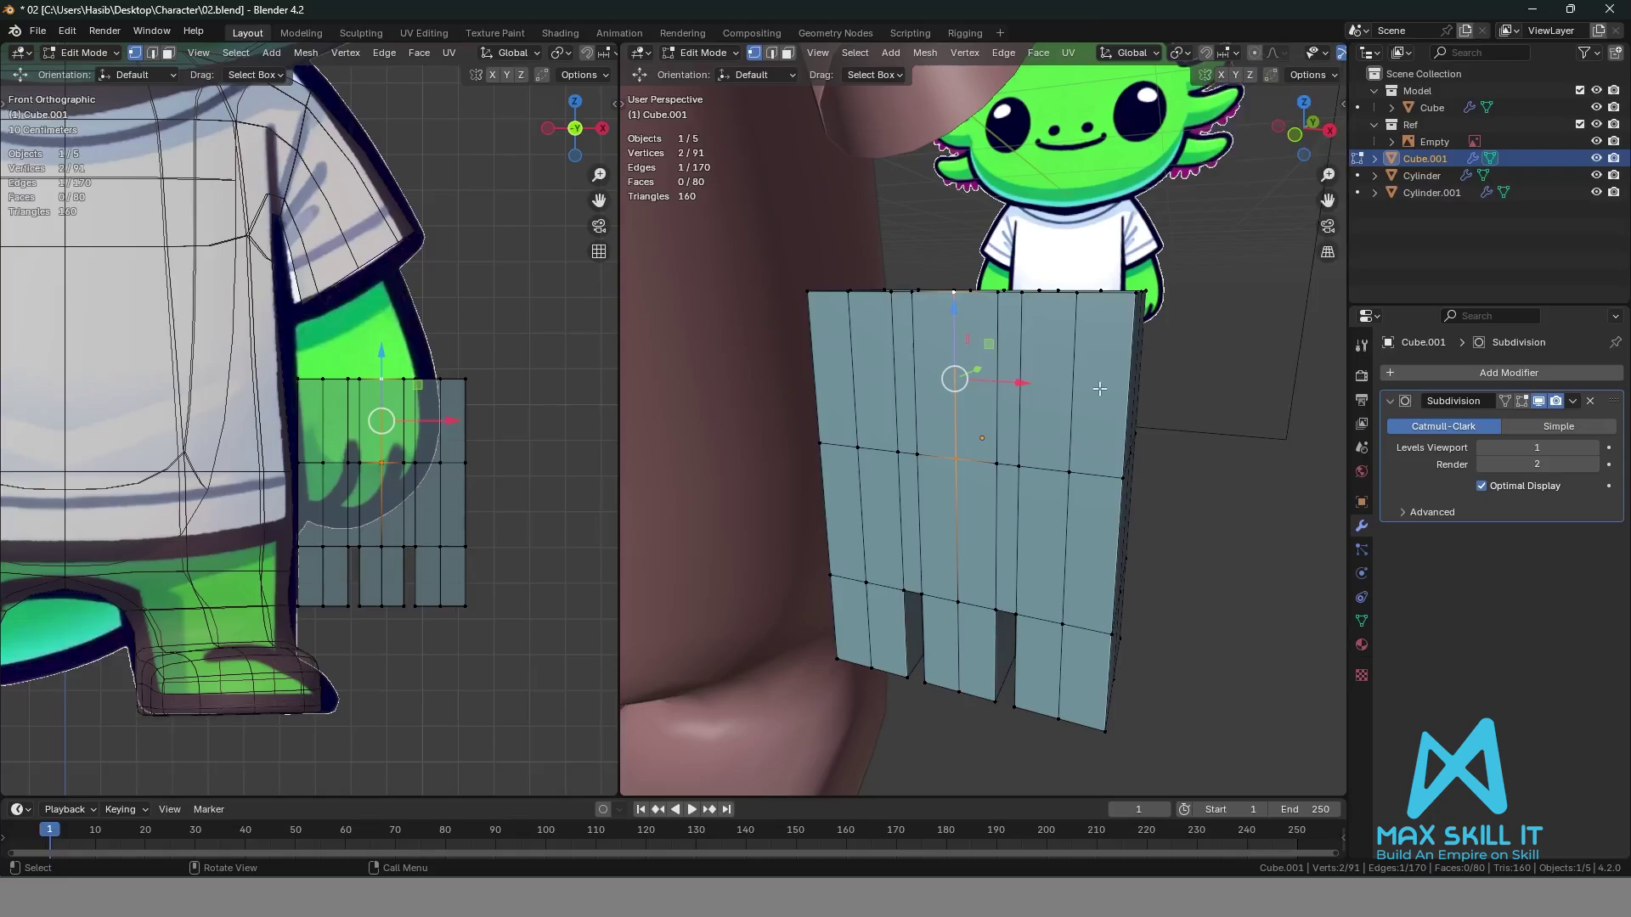
middle_drag(1200, 435, 1068, 435)
key(g)
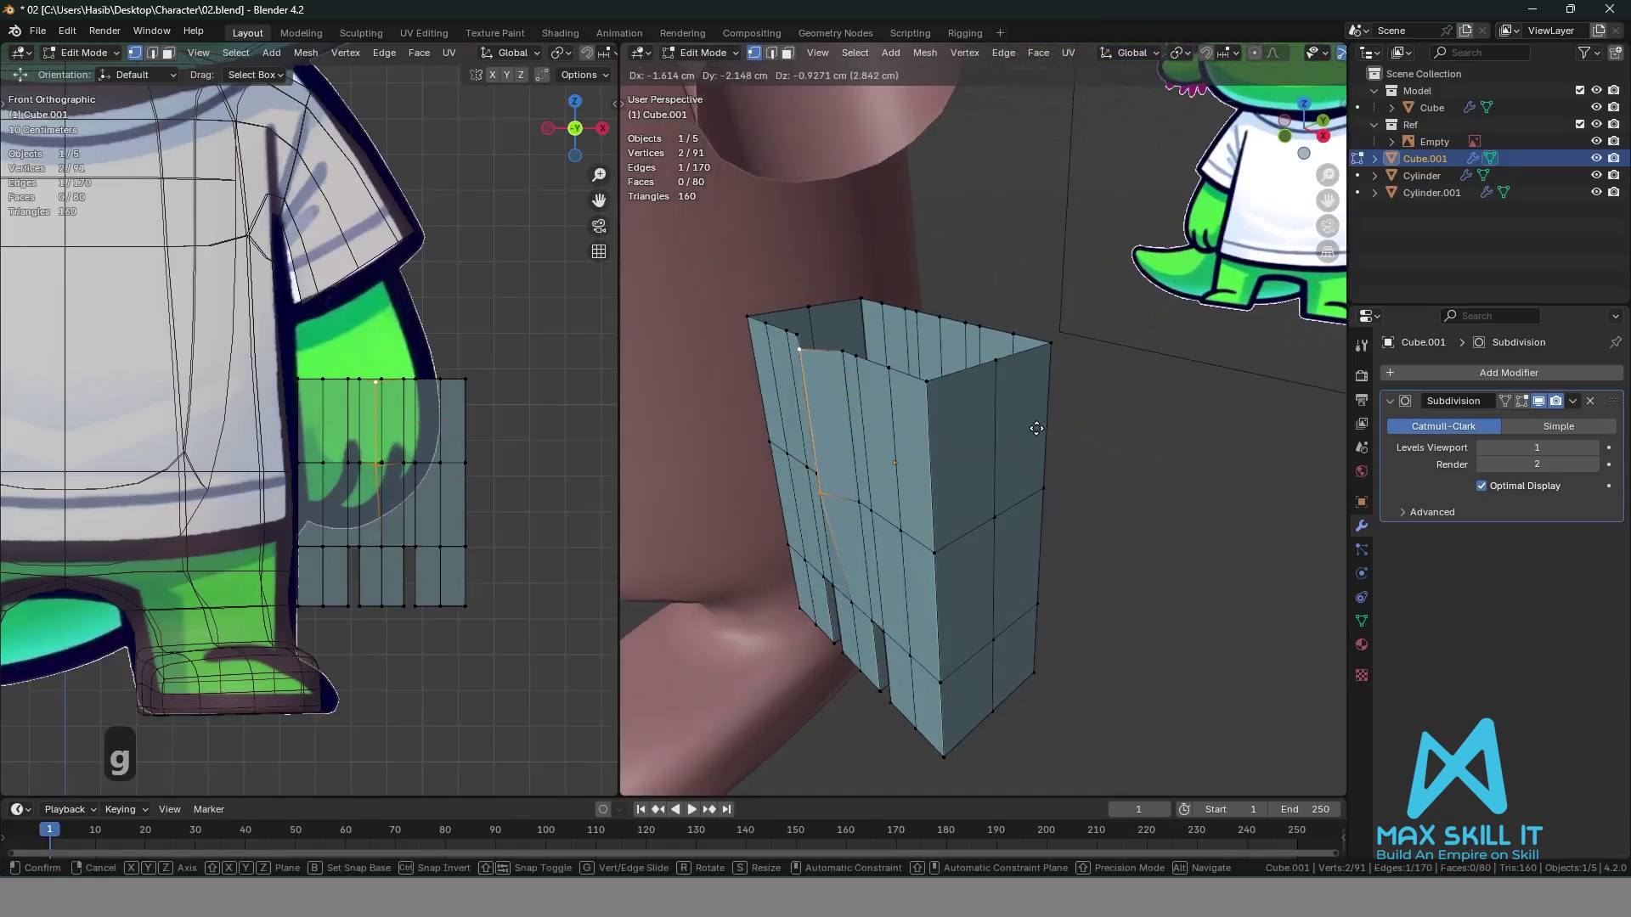
click(1068, 413)
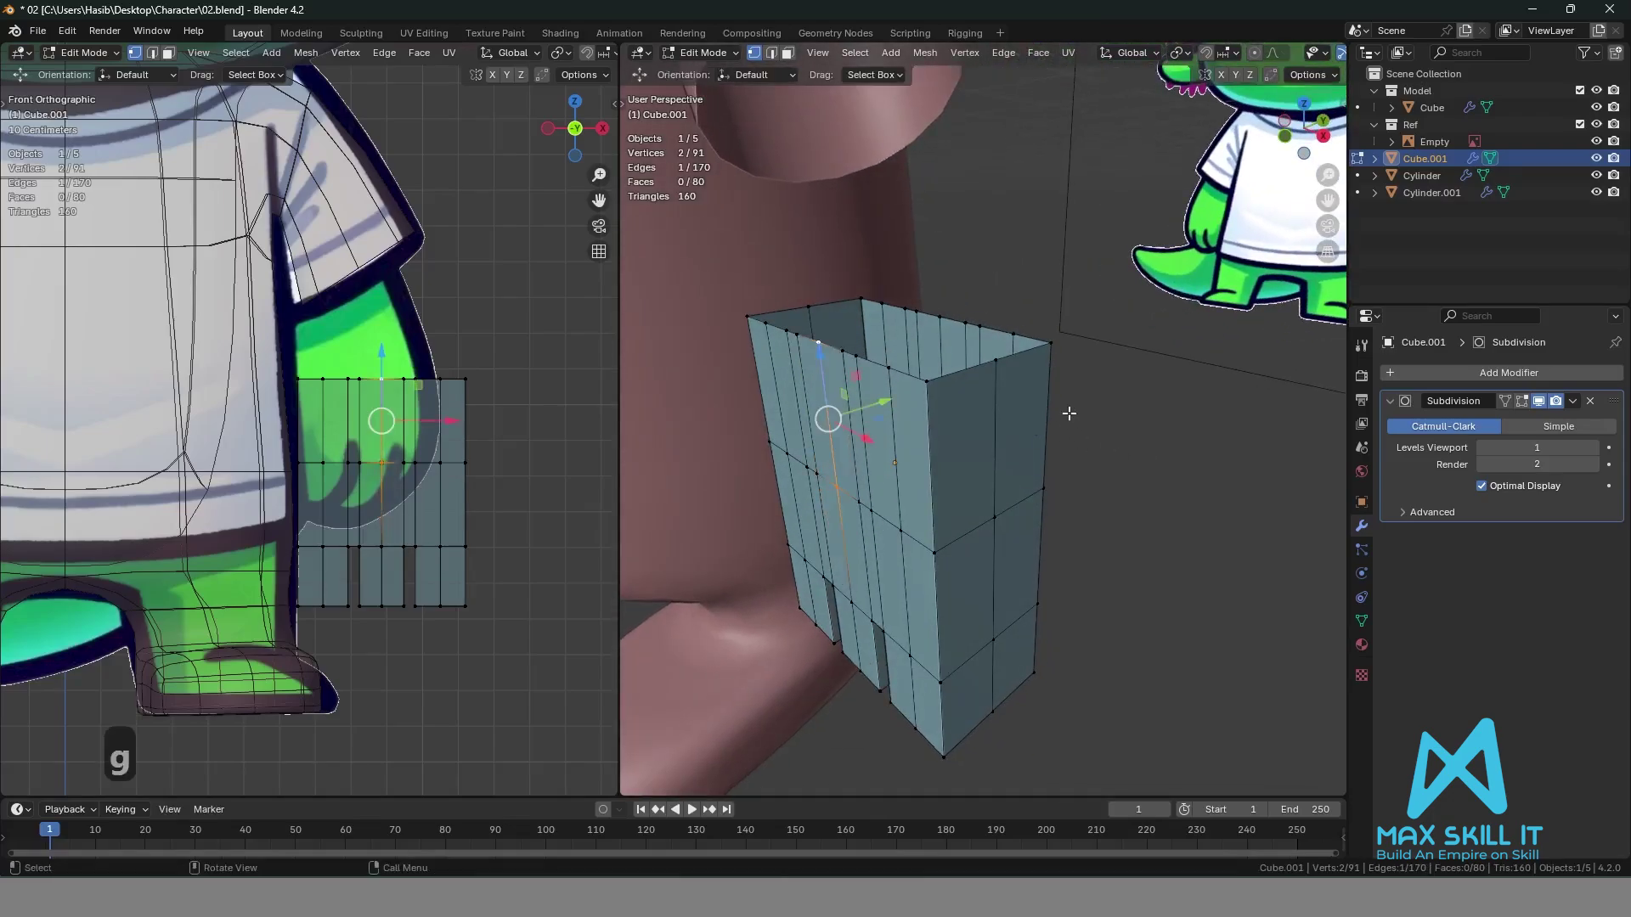
Turn on proportional editing and move the two centre vertices -16.368 cm along Y with Smooth falloff and proportional size 0.467.
click(1253, 53)
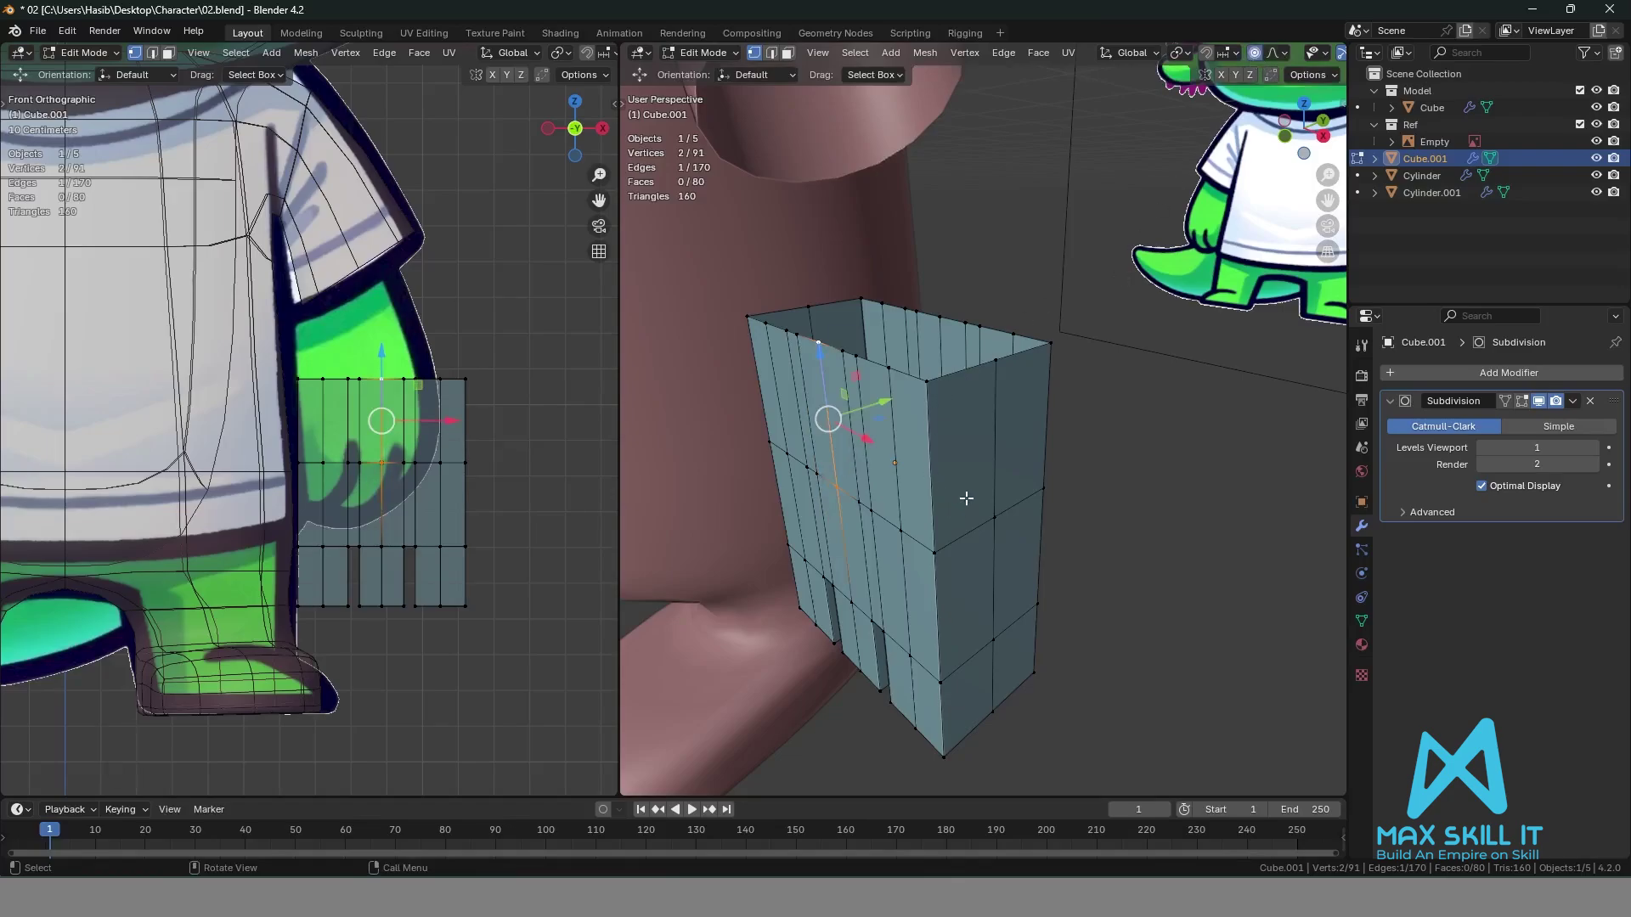
key(g)
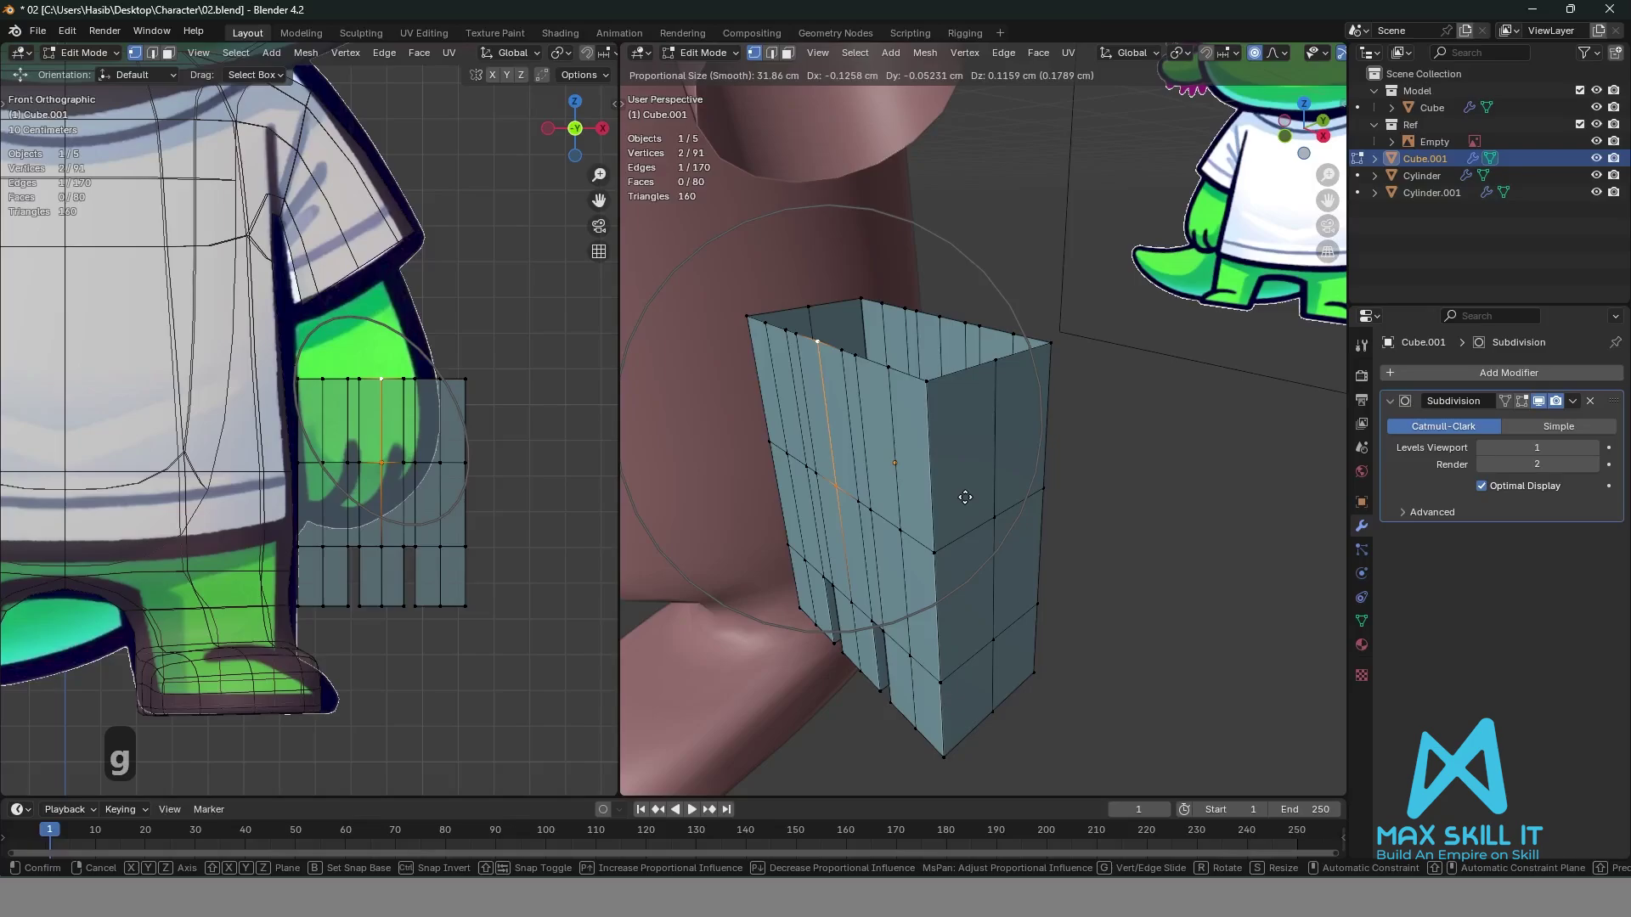
key(y)
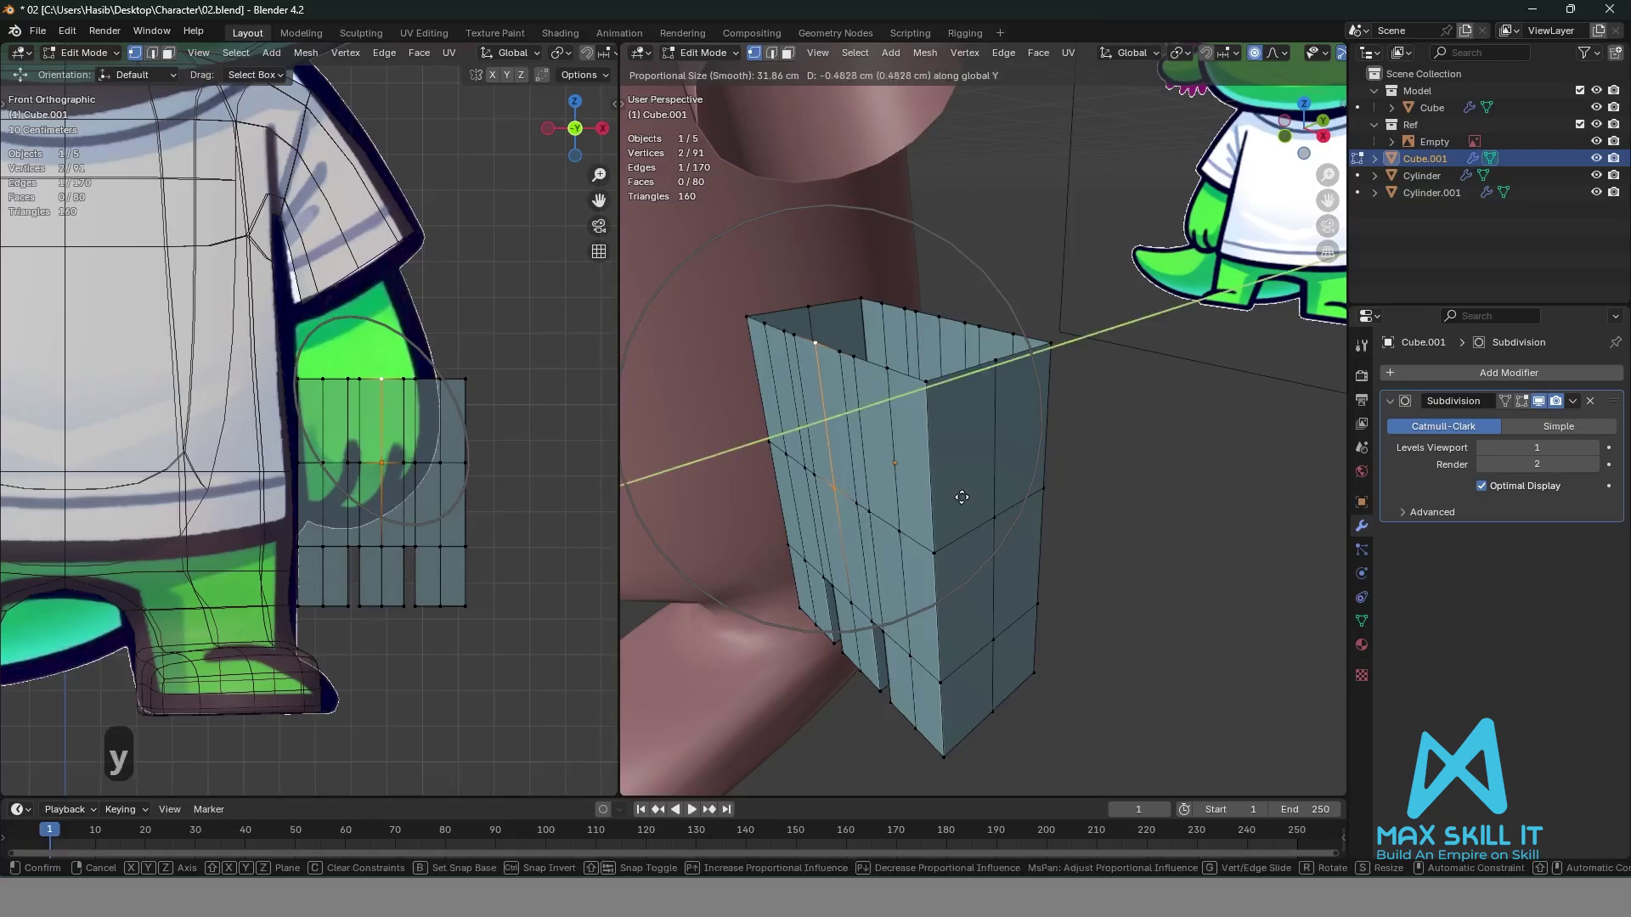
scroll(908, 522, down, 1)
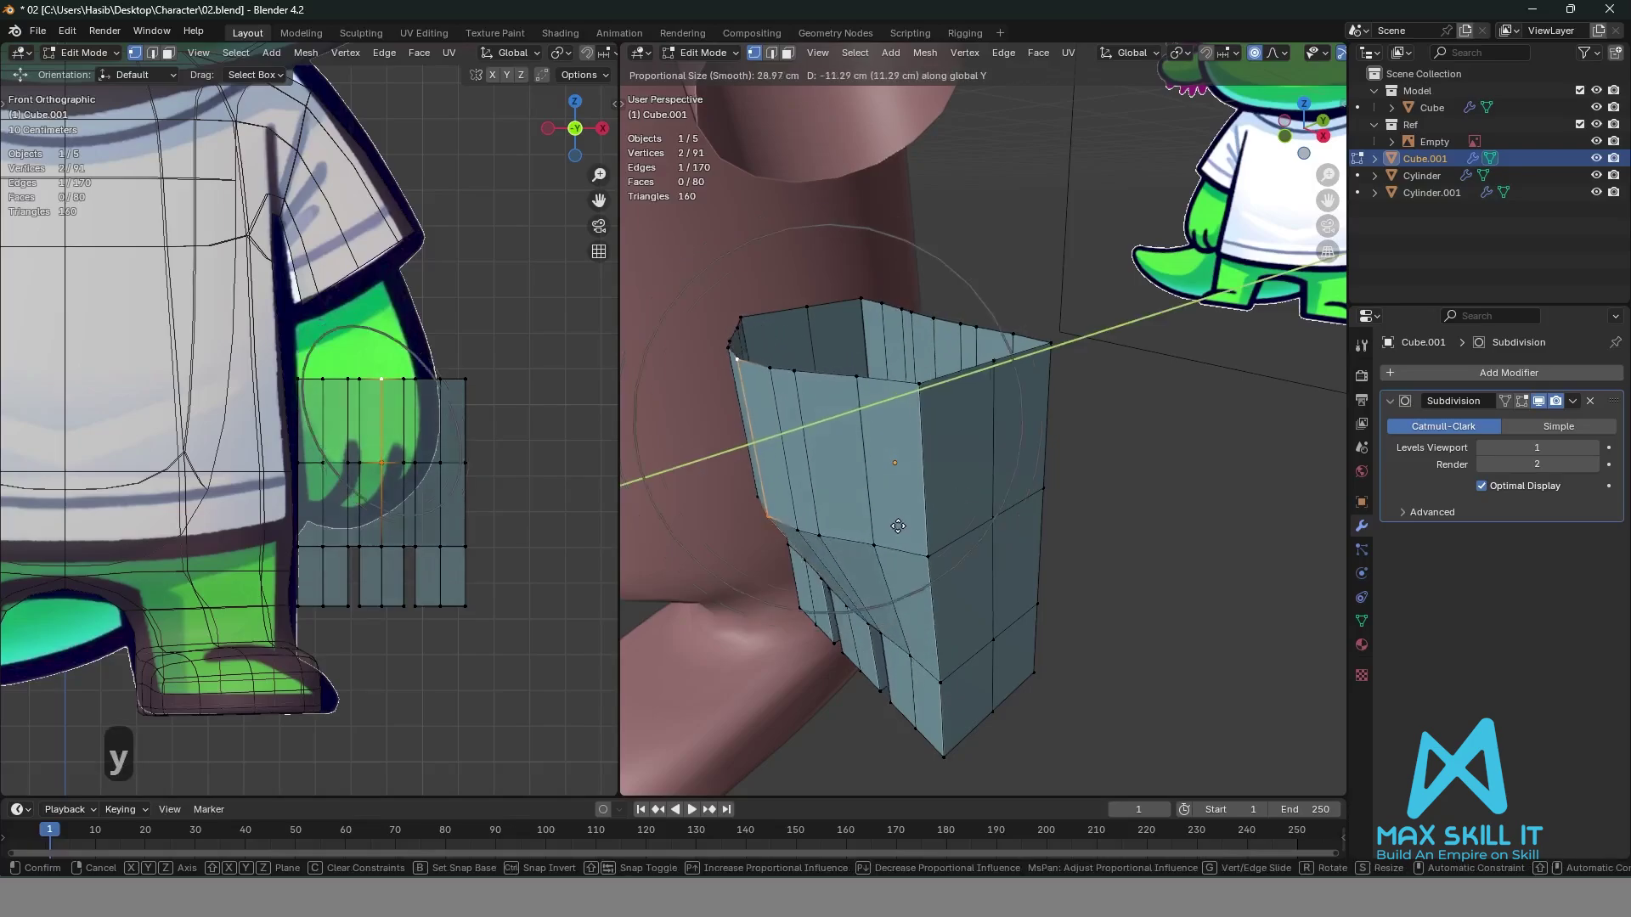
scroll(897, 526, down, 3)
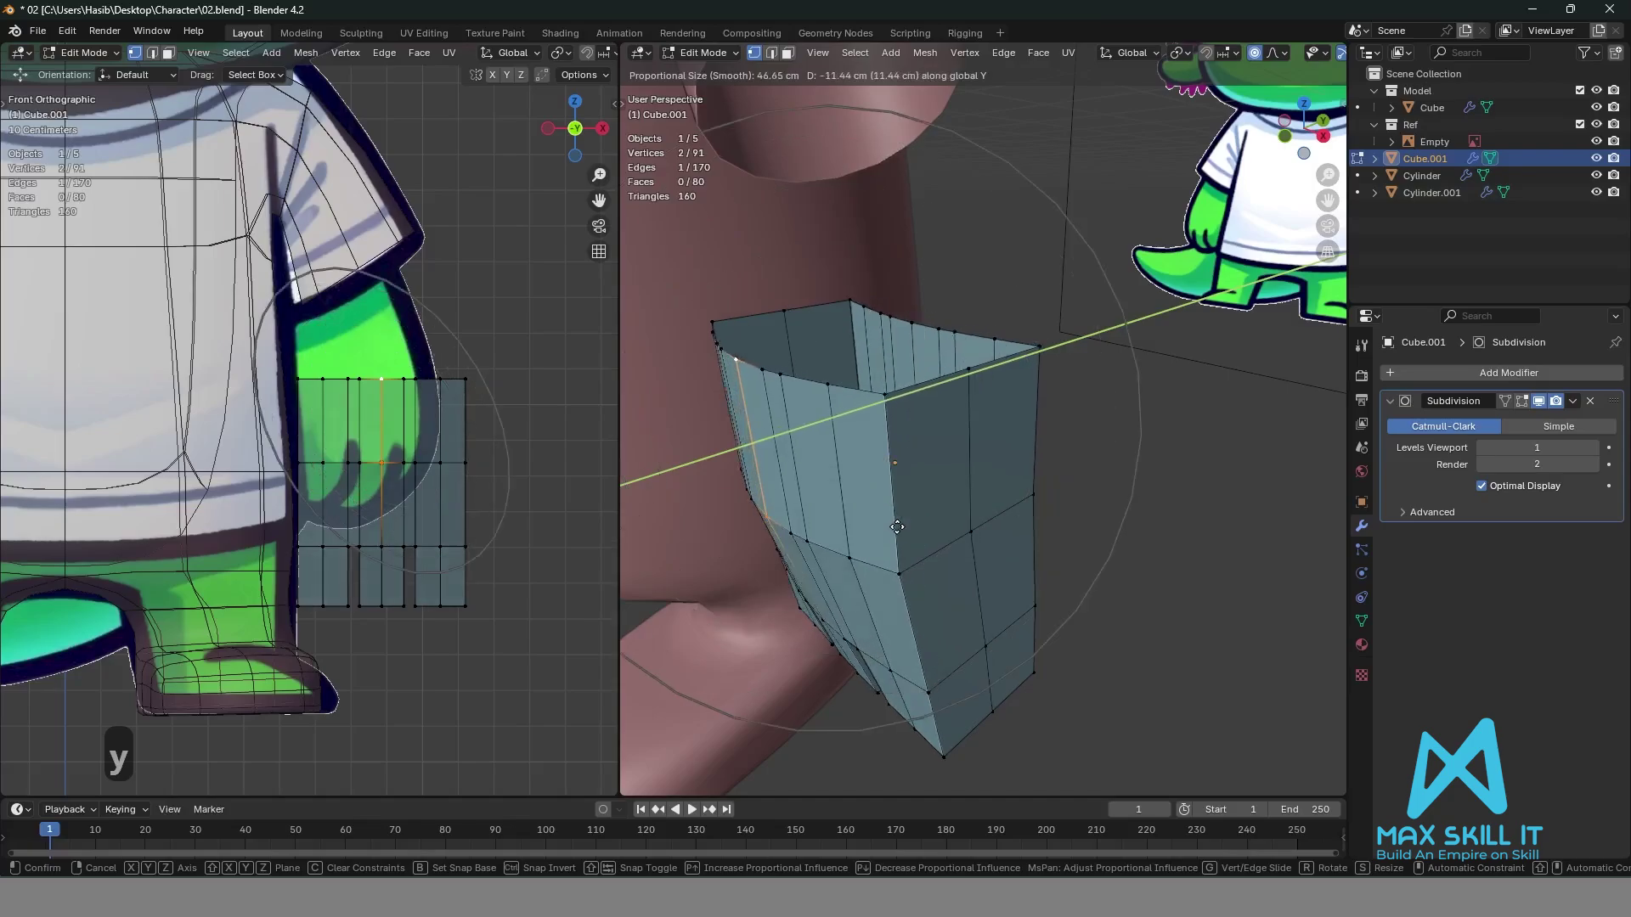
scroll(863, 536, up, 1)
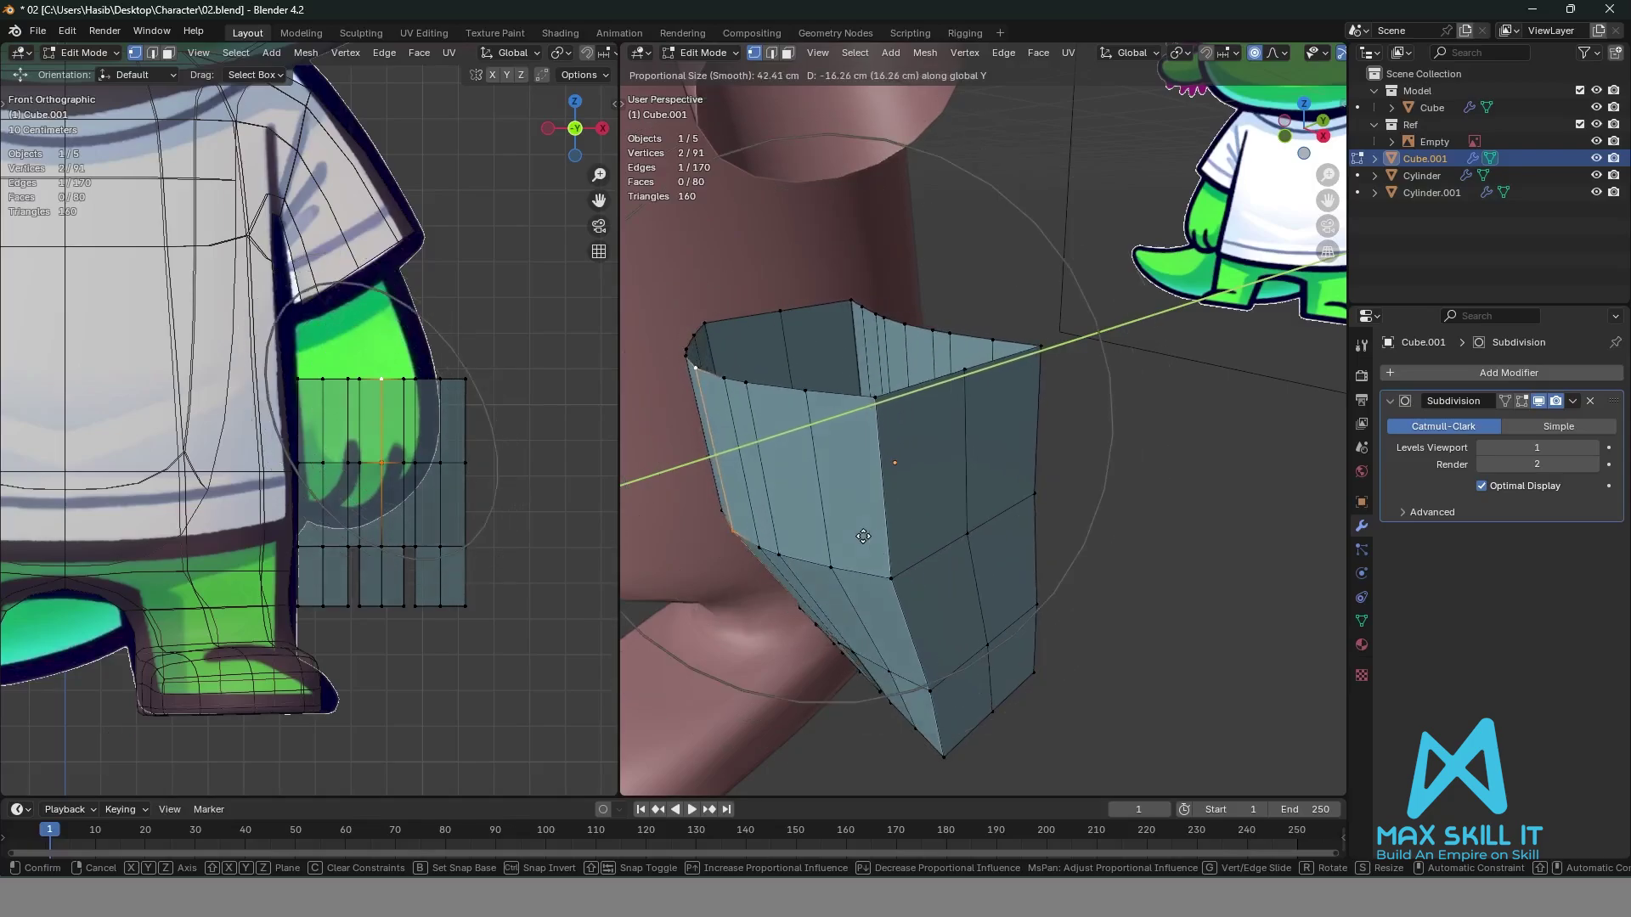
scroll(863, 536, down, 1)
click(878, 527)
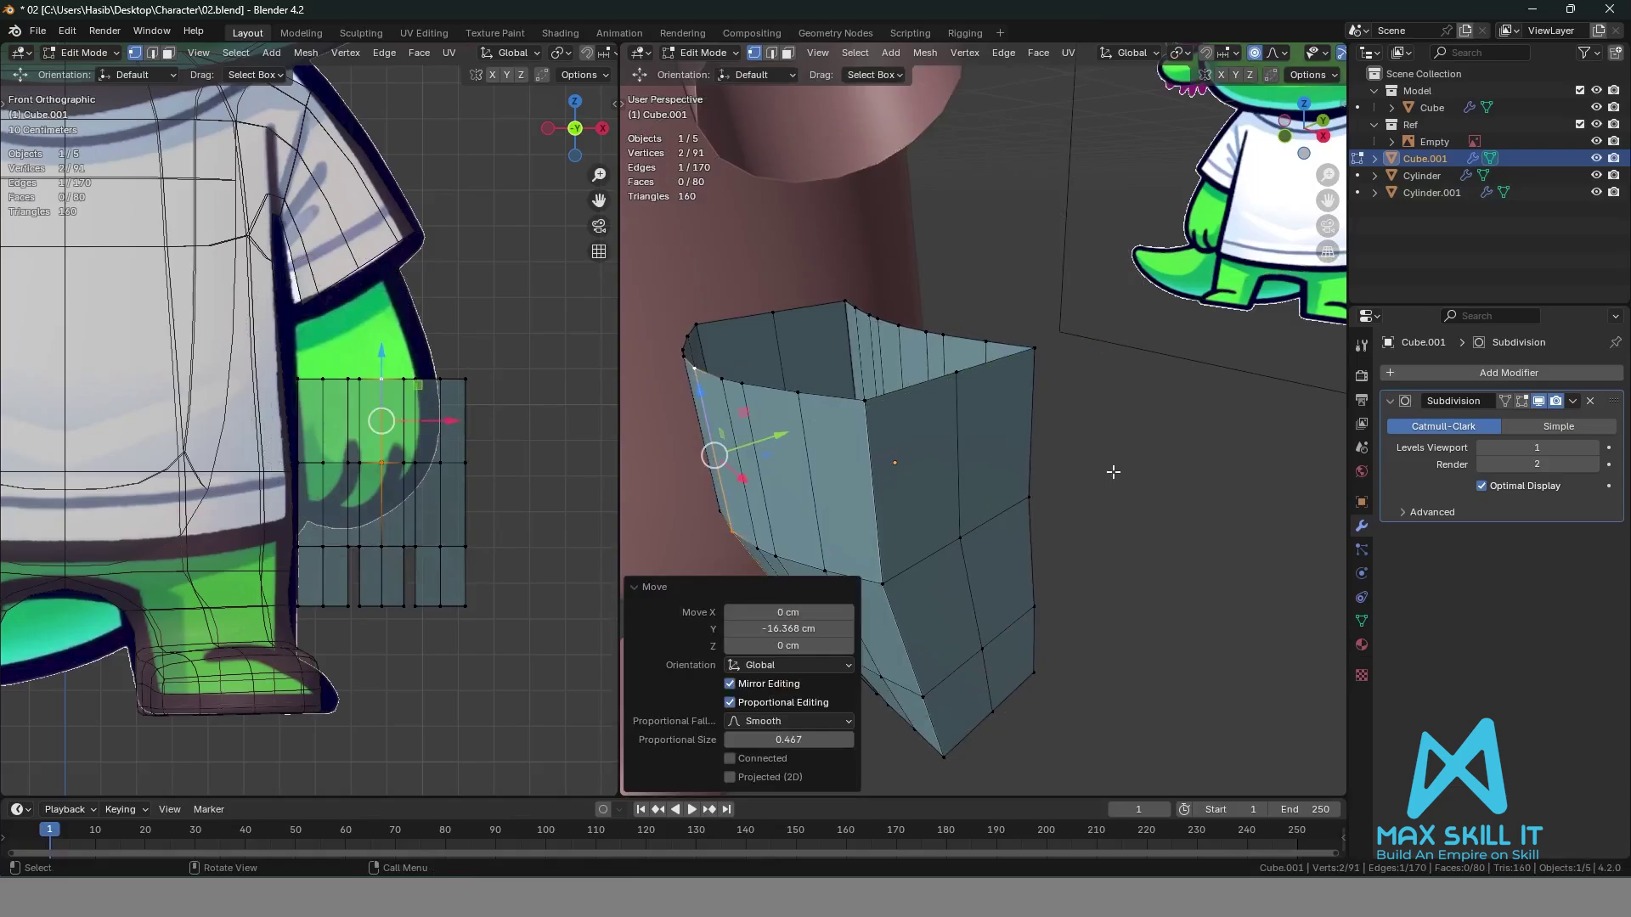
Return to Object Mode and examine the smoothed hand's rounded shape beside the body.
scroll(1113, 471, down, 5)
middle_drag(1129, 476, 1128, 462)
key(Tab)
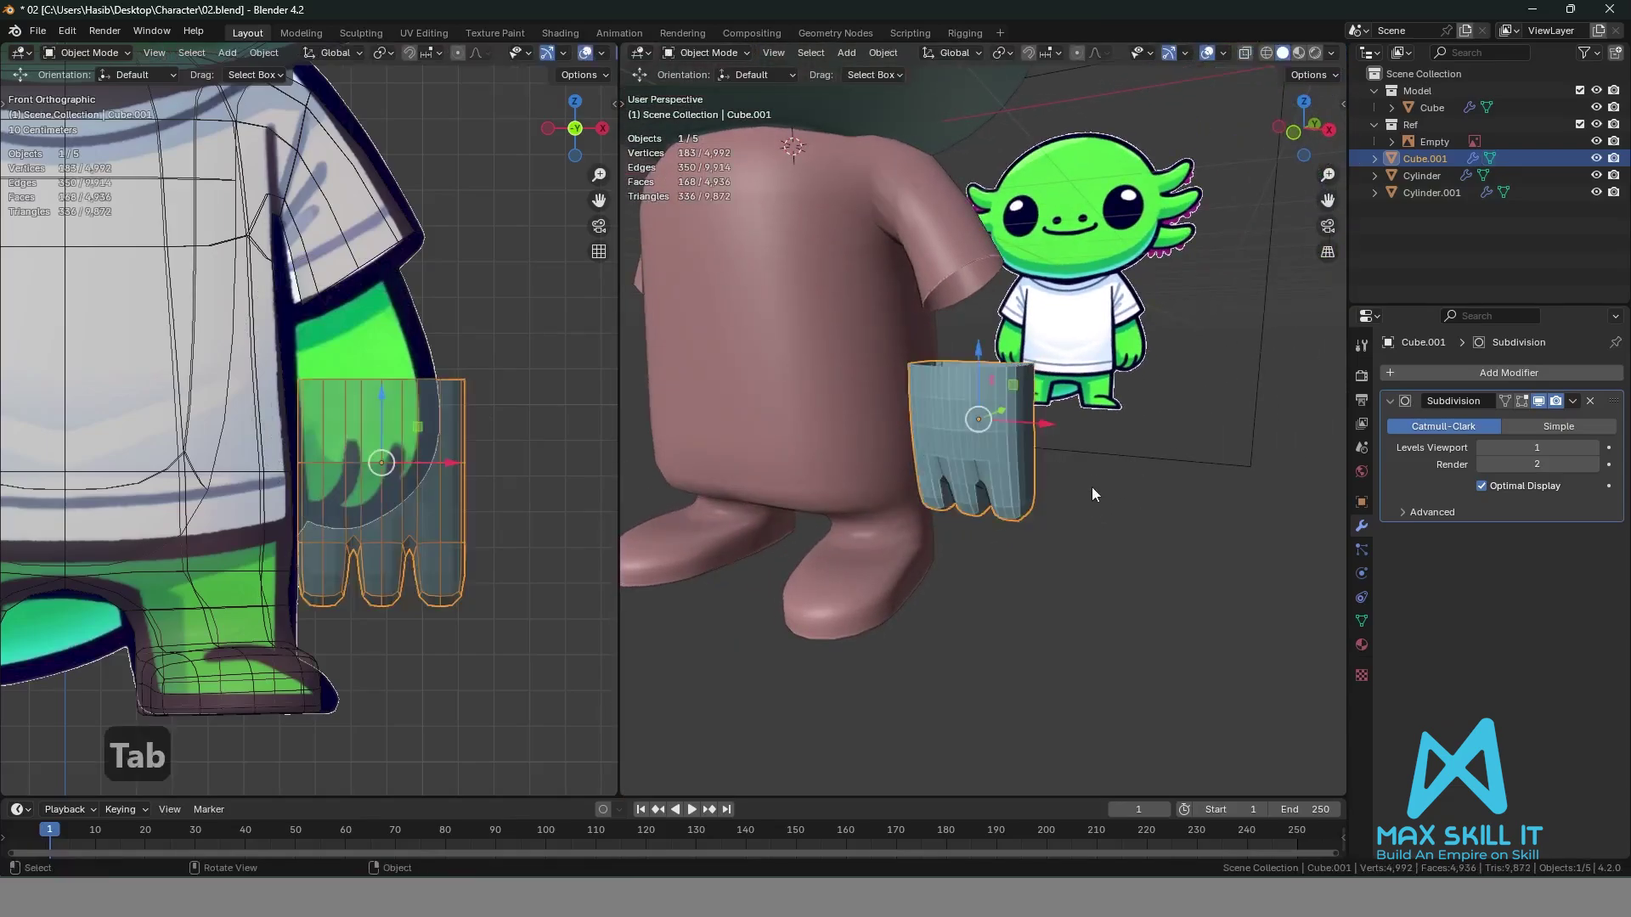
scroll(1102, 511, up, 1)
click(1115, 536)
mouse_move(1114, 536)
middle_down()
mouse_move(1165, 502)
mouse_move(1113, 505)
mouse_move(1139, 514)
mouse_move(1131, 535)
mouse_move(1099, 564)
mouse_move(1089, 546)
middle_up()
scroll(1112, 505, up, 4)
click(1143, 504)
Enter Edit Mode on the hand and show it in front orthographic view with wireframe shading.
key(Tab)
key(grave)
click(1009, 477)
key(z)
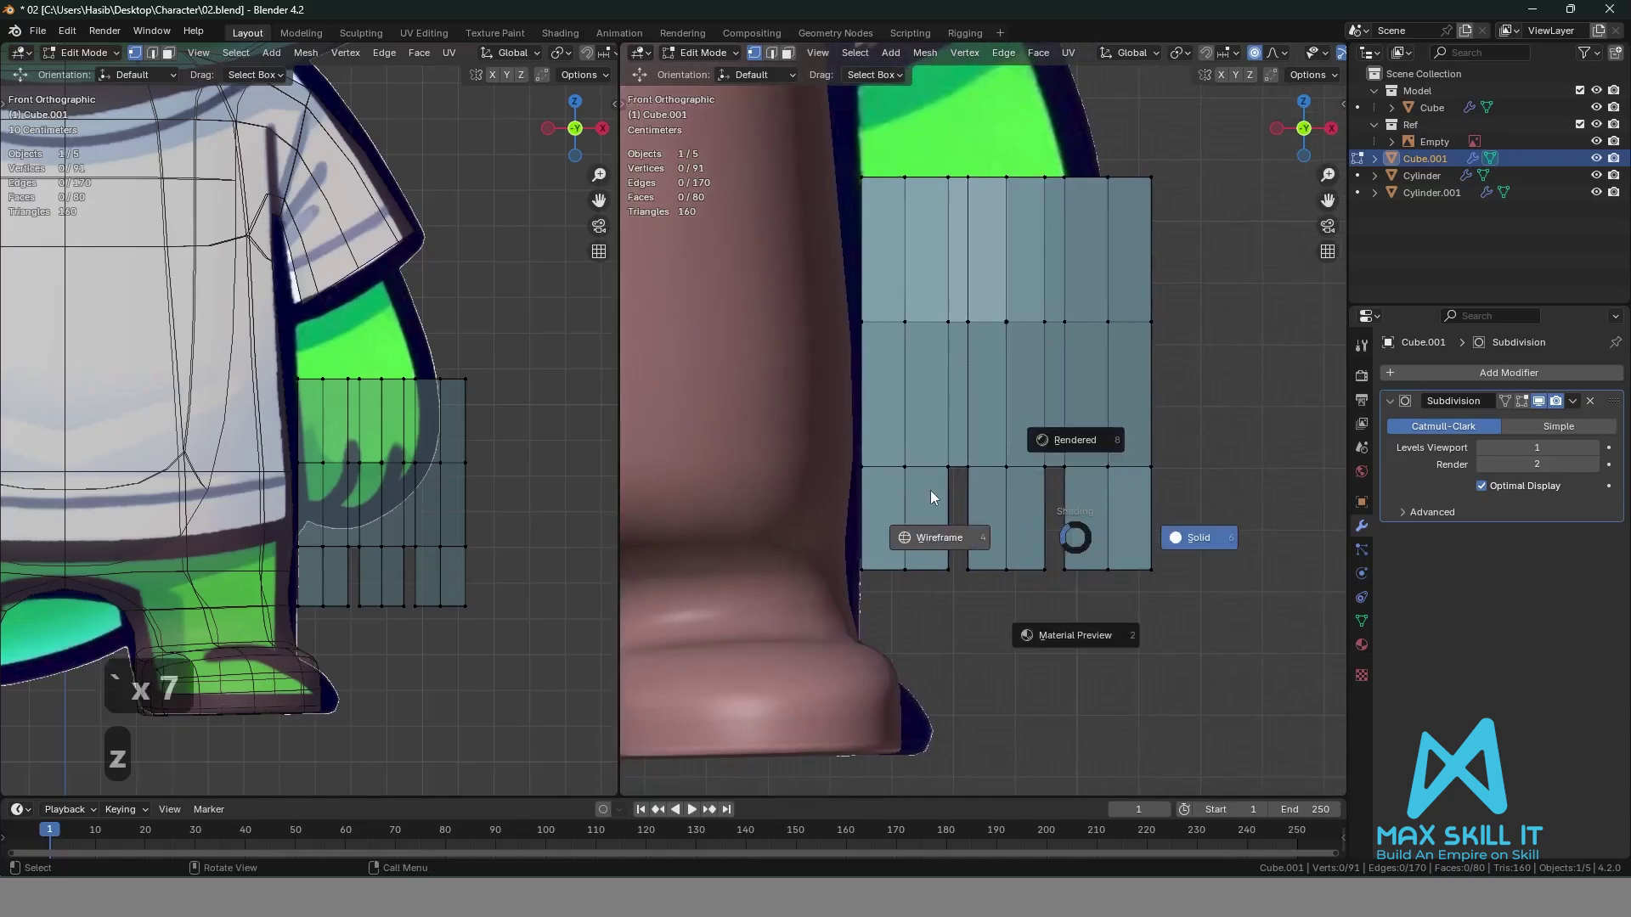
click(927, 538)
Select the vertices bordering the gap between the middle and outer fingers and scale them along X to narrow it.
drag(1094, 613, 1025, 443)
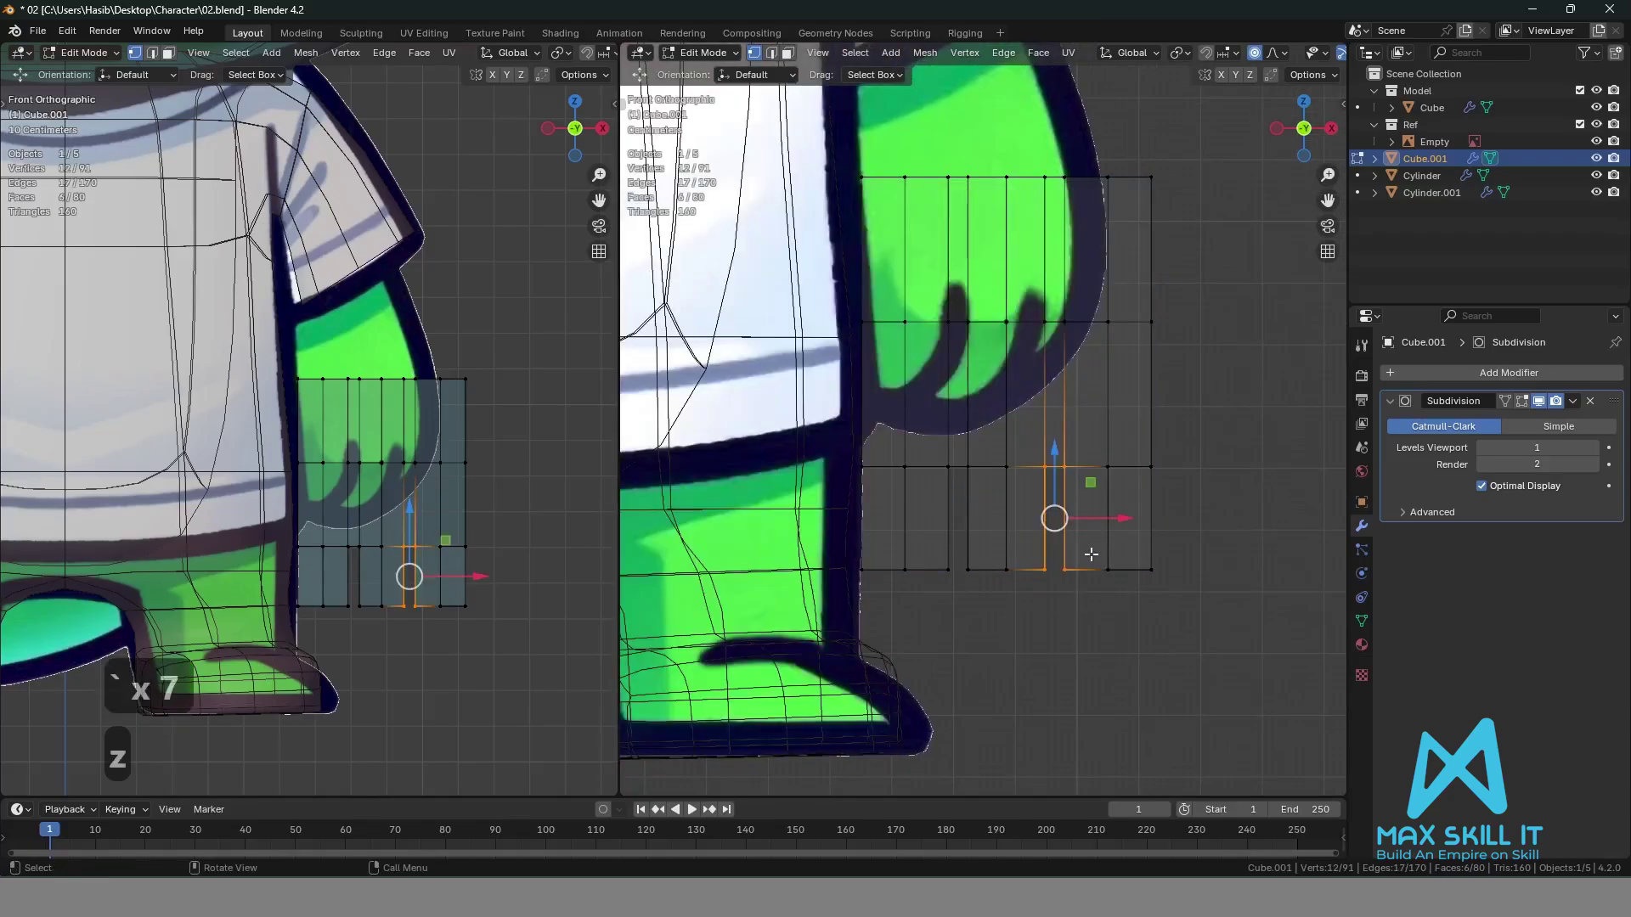
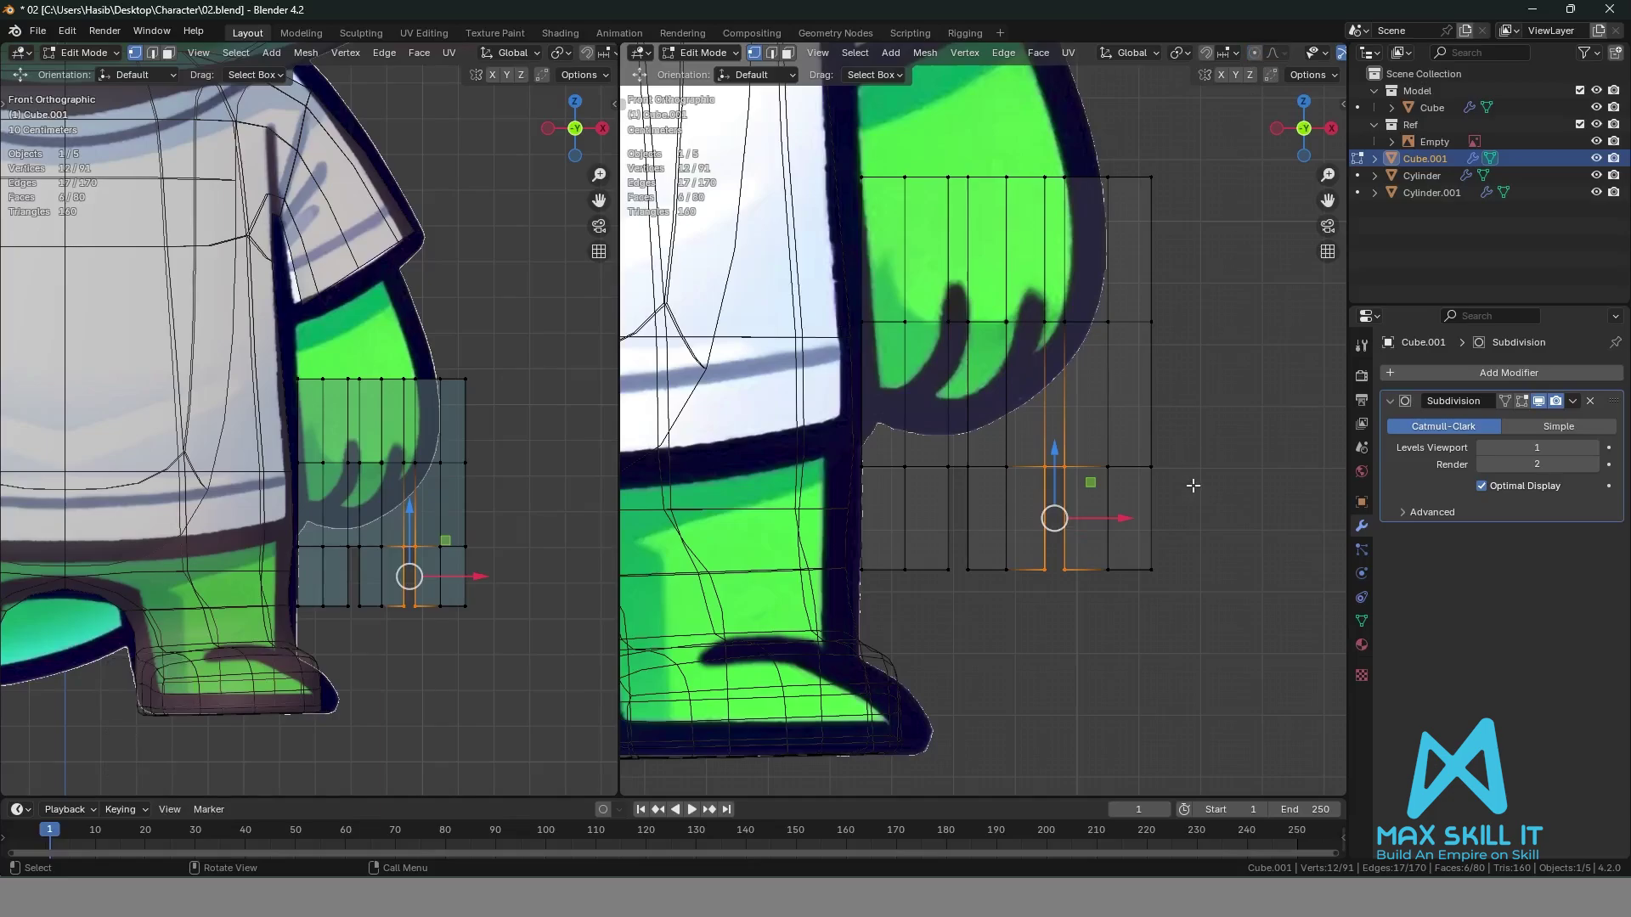
key(shift+space)
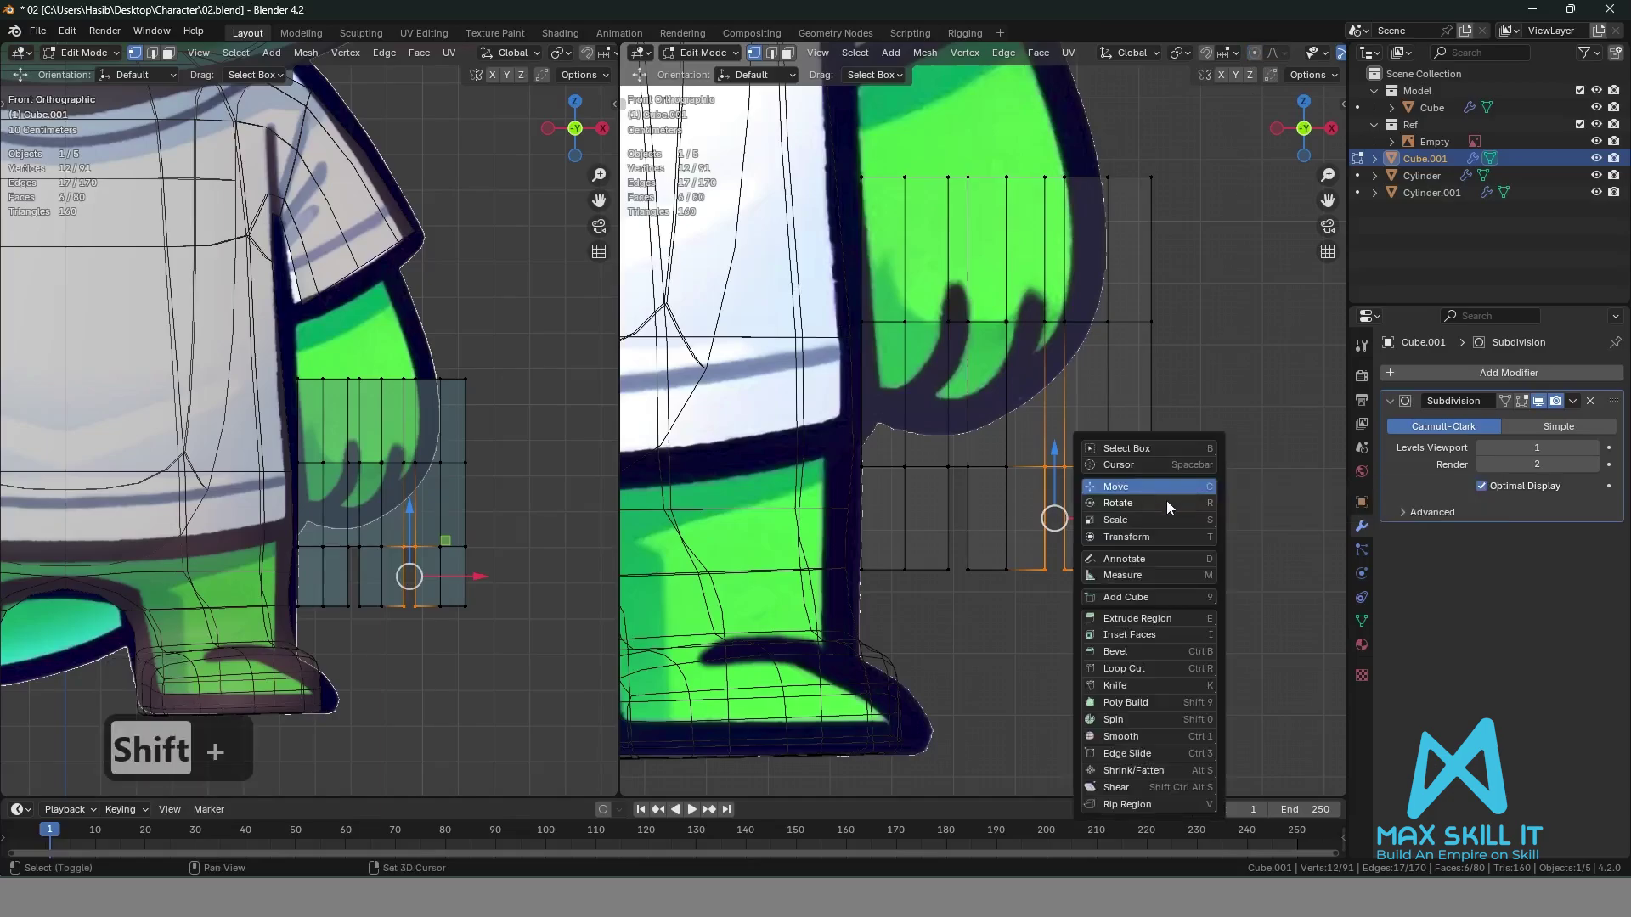
click(1156, 520)
drag(1122, 518, 1072, 520)
Narrow the gap between the inner and middle fingers by scaling along X to about 0.26, and return to solid shading.
drag(976, 600, 935, 436)
key(s)
key(x)
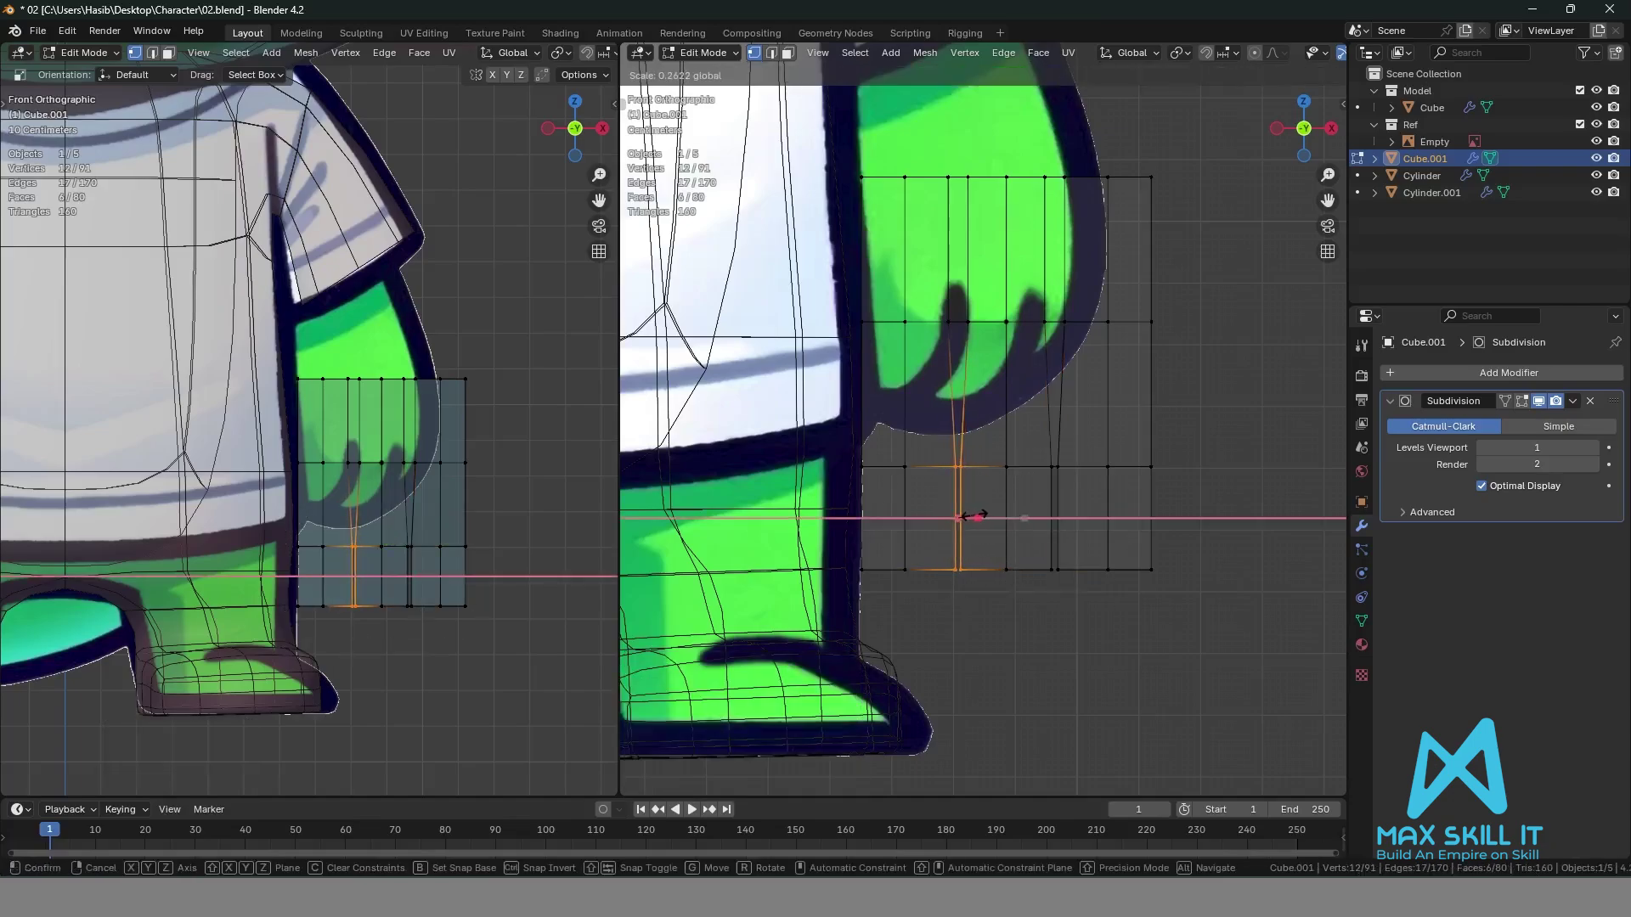
drag(974, 515, 974, 515)
click(1209, 472)
mouse_move(1213, 470)
middle_down()
mouse_move(1135, 532)
mouse_move(1095, 524)
mouse_move(1122, 506)
middle_up()
key(z)
click(1209, 503)
scroll(1121, 508, down, 3)
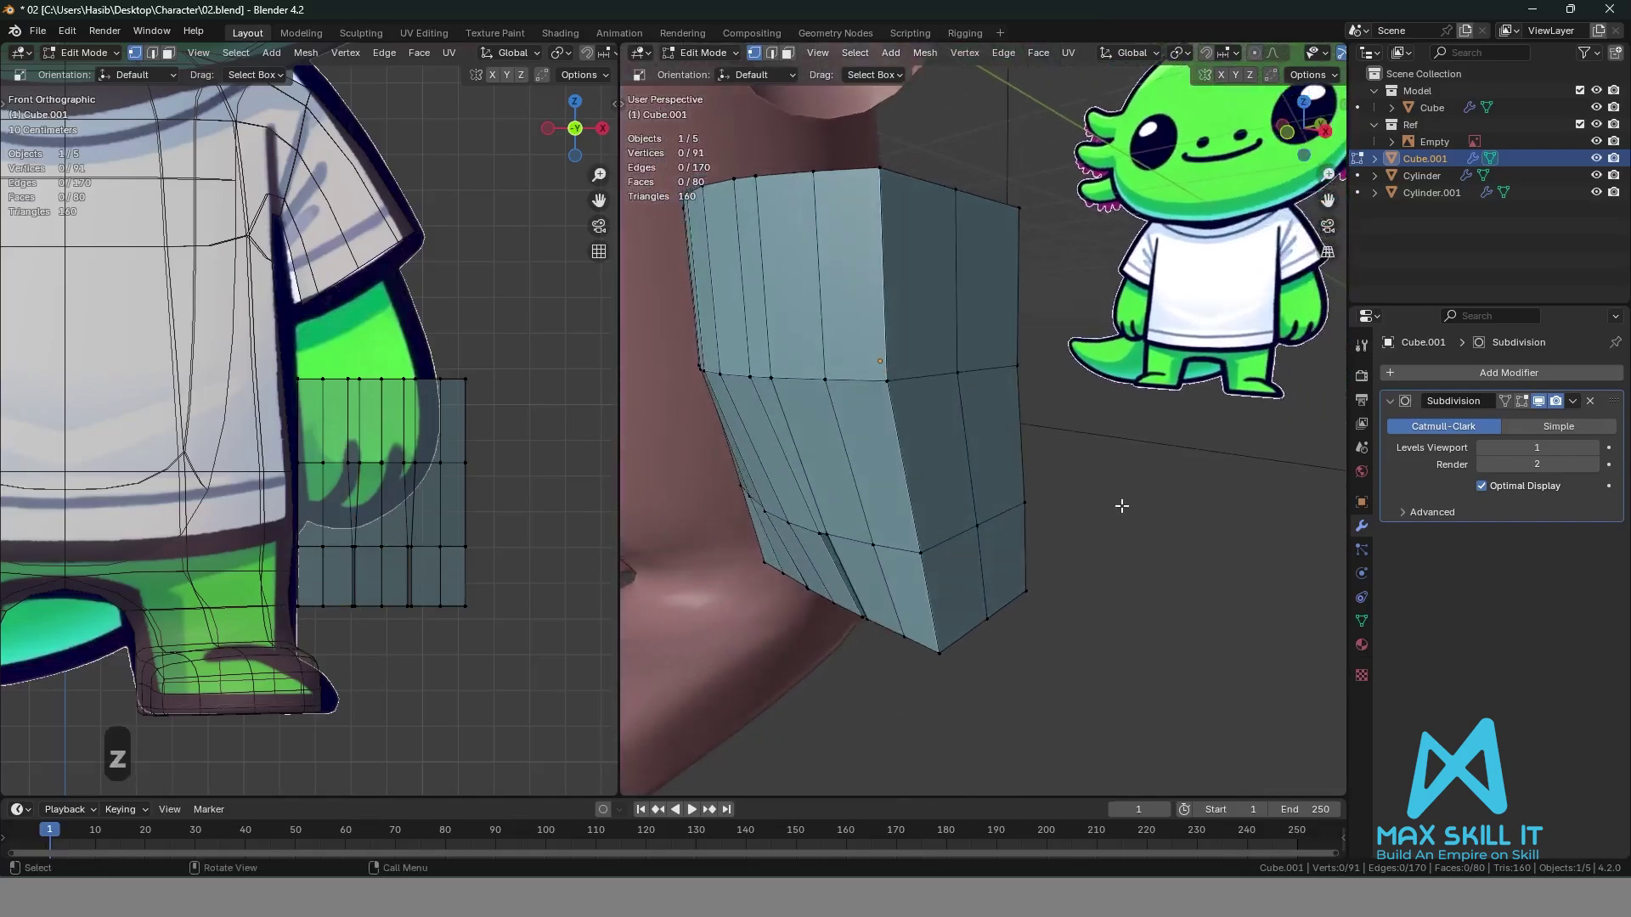
Move the four centre-line vertices on the hand's outer side 4.0109 cm outward along X.
click(959, 208)
shift+click(961, 372)
shift+click(978, 531)
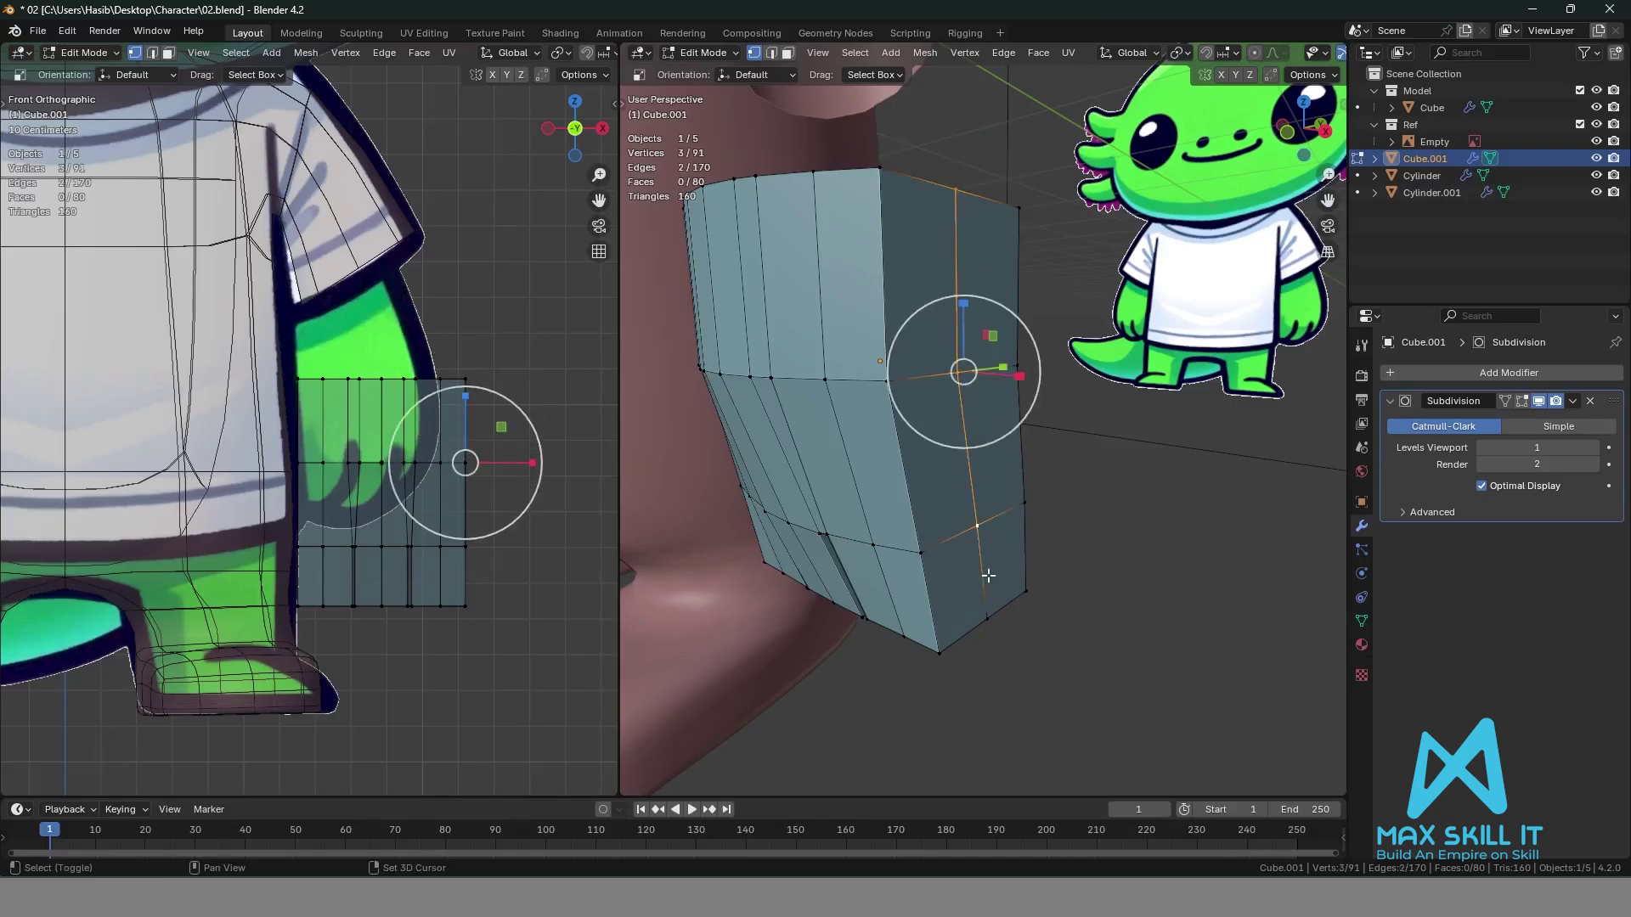
shift+click(985, 618)
key(shift+space)
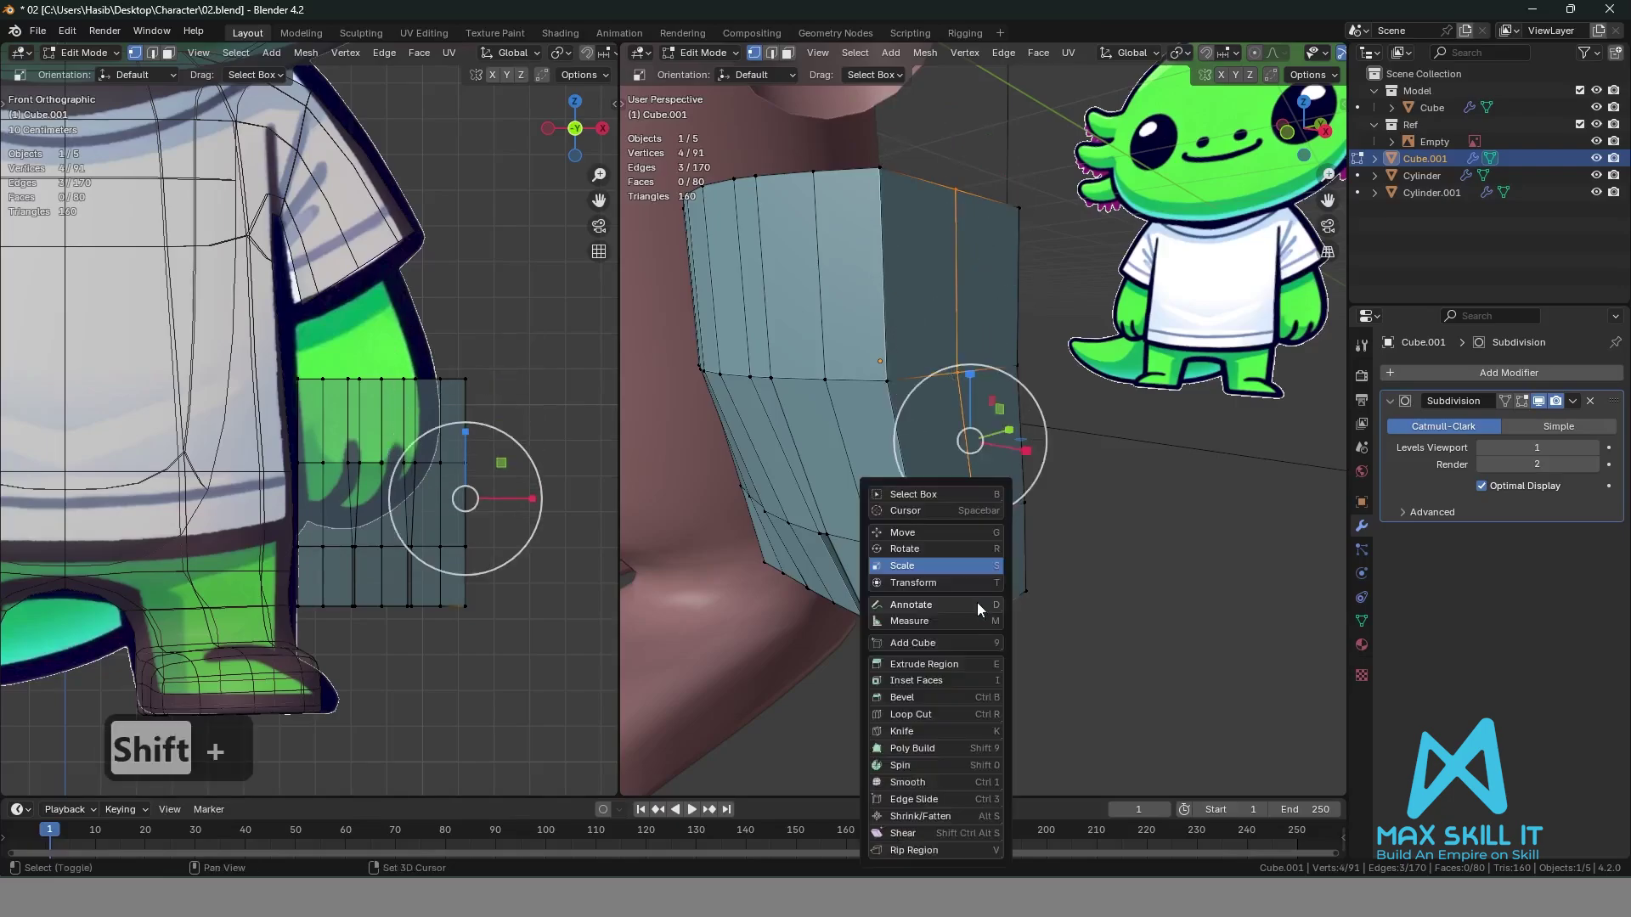
click(978, 604)
key(shift+space)
click(866, 489)
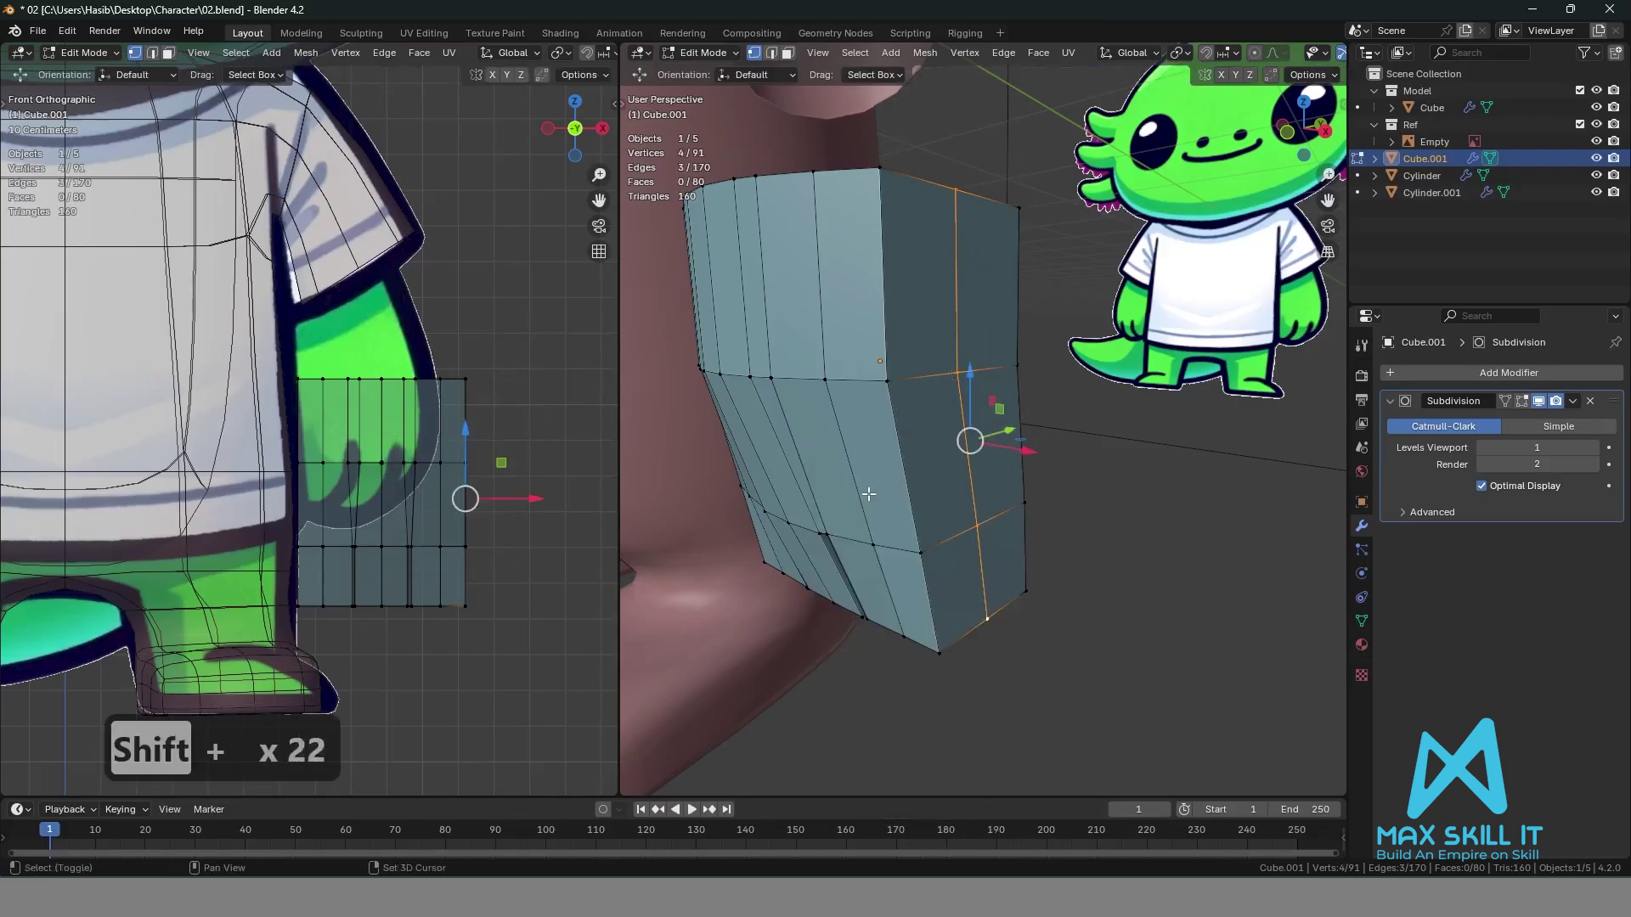
drag(1026, 456, 1103, 539)
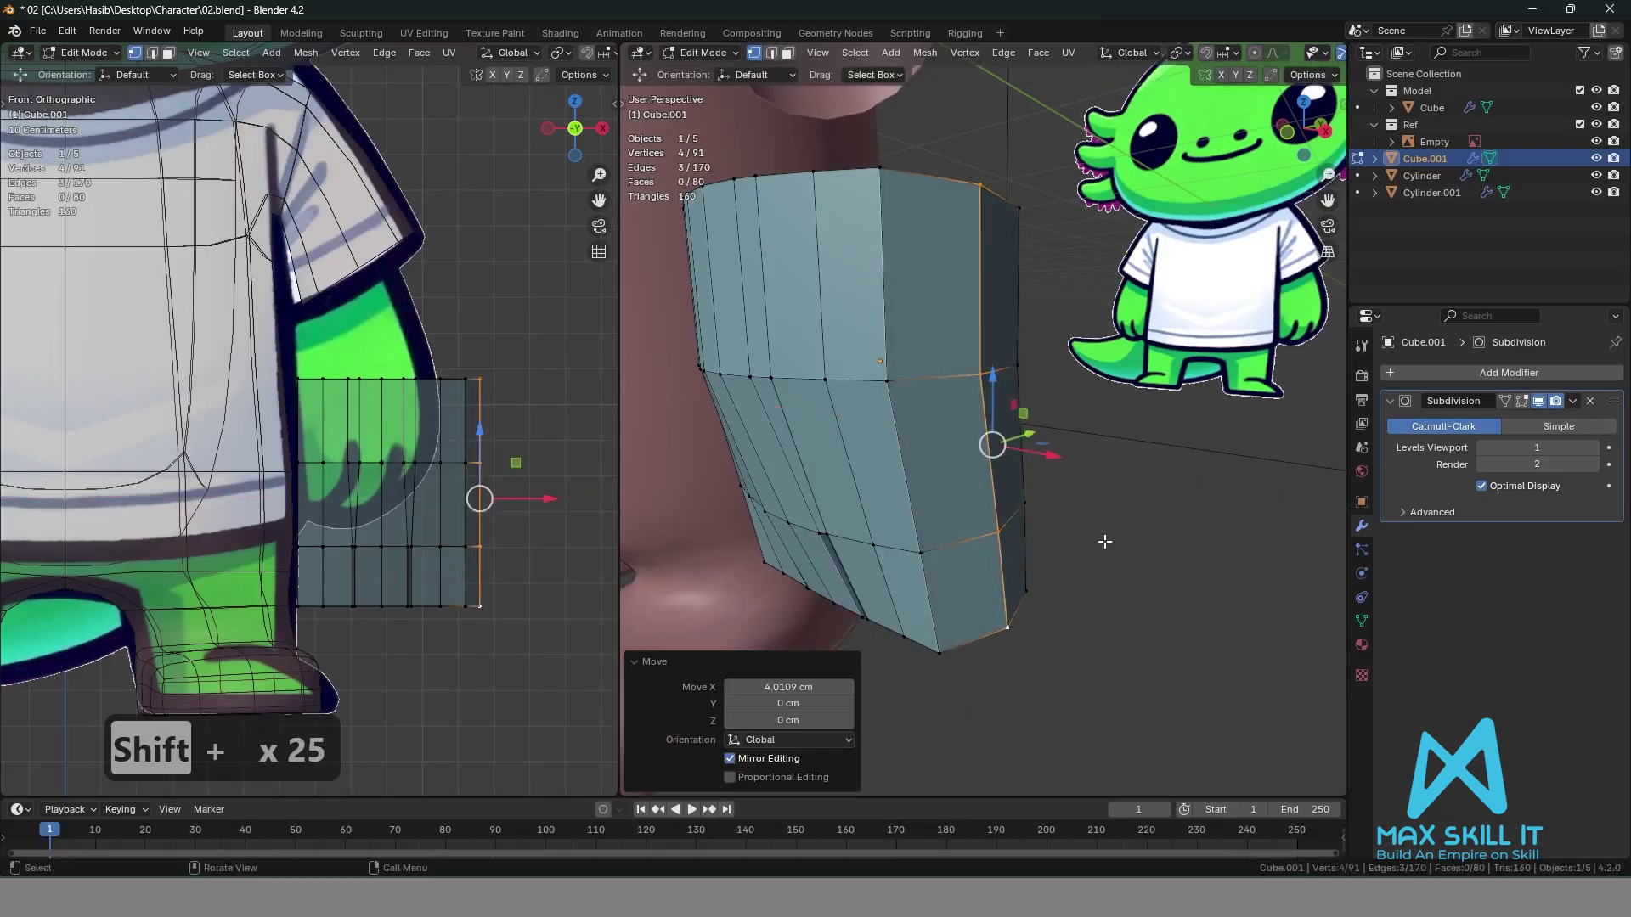
click(1103, 539)
Isolate the hand in local view and go back into Edit Mode on it.
mouse_move(1103, 538)
middle_down()
mouse_move(1193, 554)
mouse_move(1045, 501)
mouse_move(953, 502)
mouse_move(1089, 518)
middle_up()
key(Tab)
key(slash)
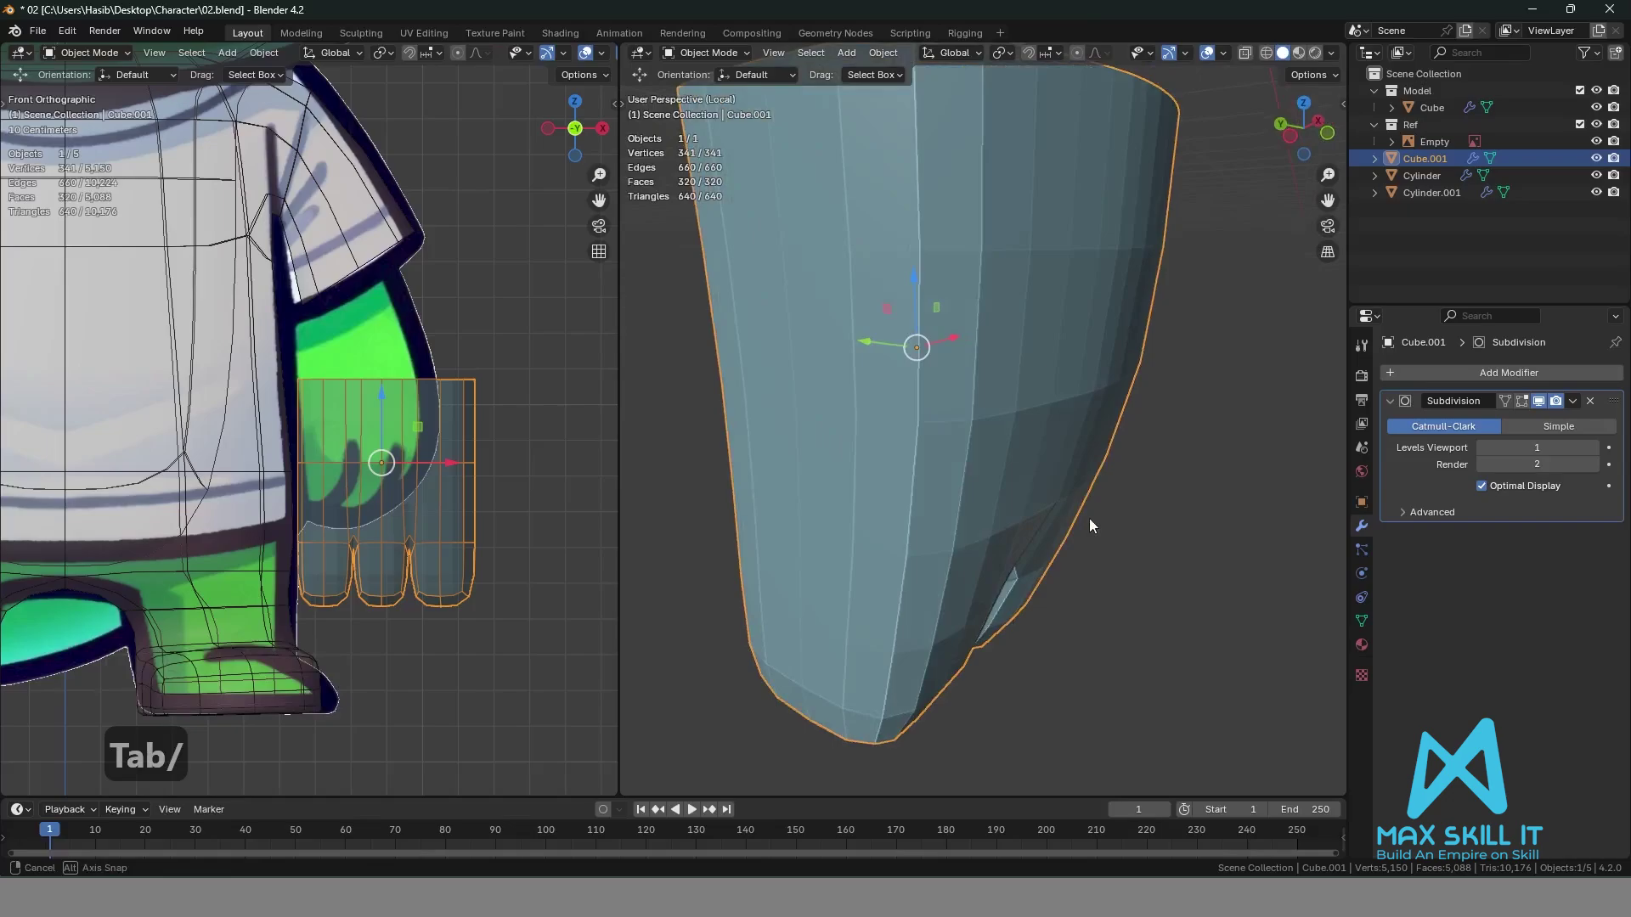
key(Tab)
Move the four centre-line vertices on the hand's body-facing side -5.3482 cm along X.
scroll(1090, 524, down, 3)
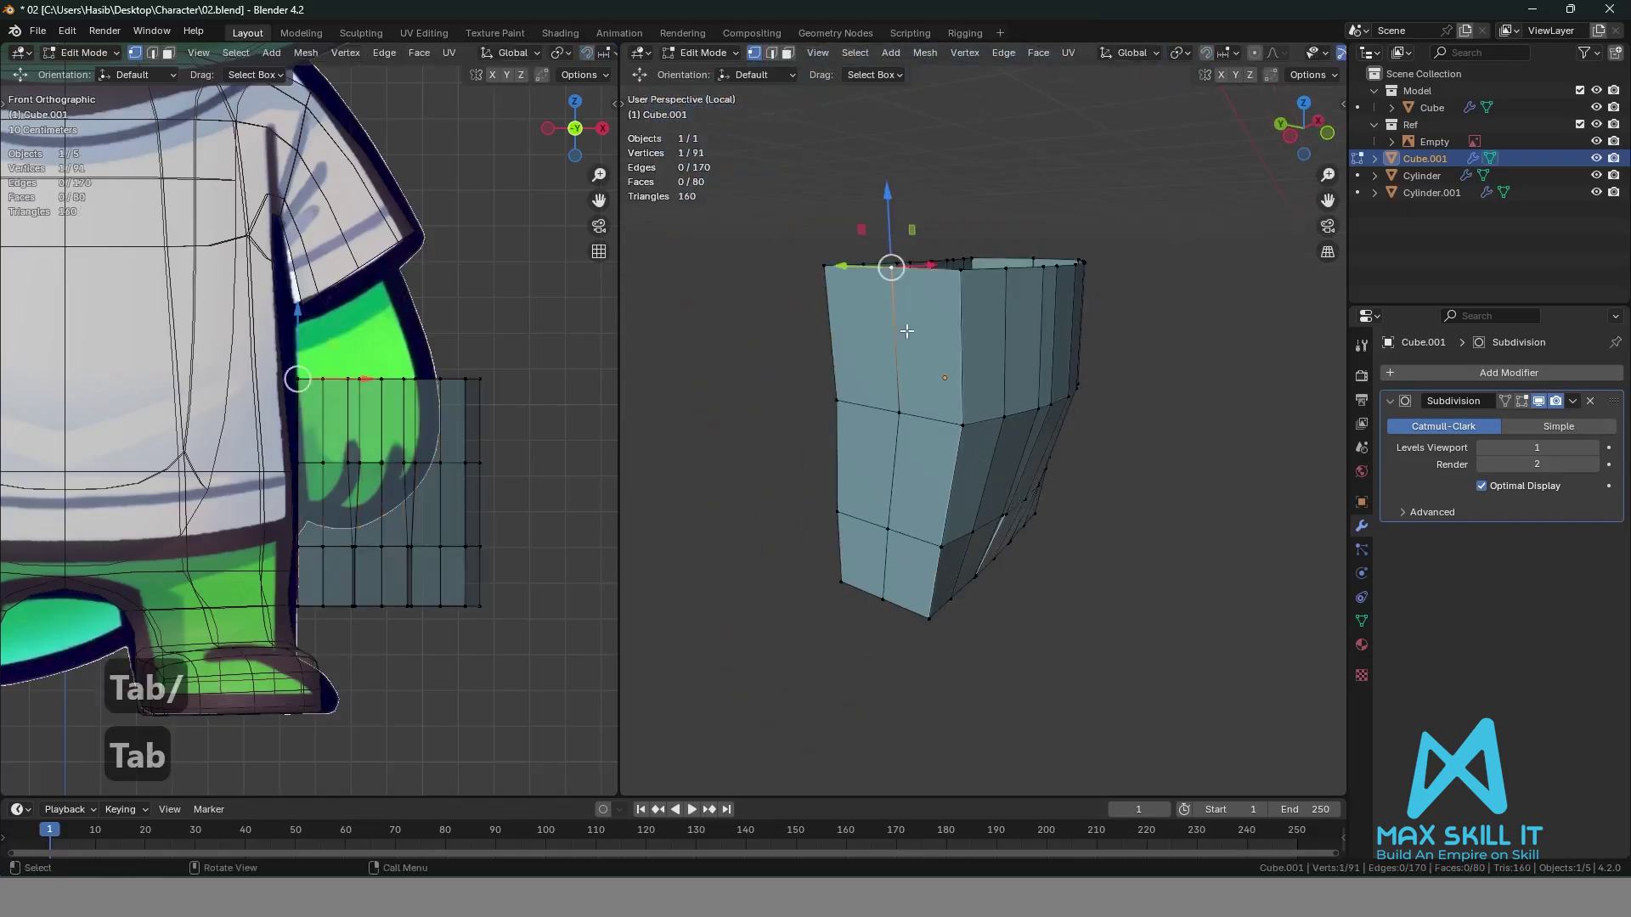
shift+click(899, 413)
shift+click(888, 528)
shift+click(882, 600)
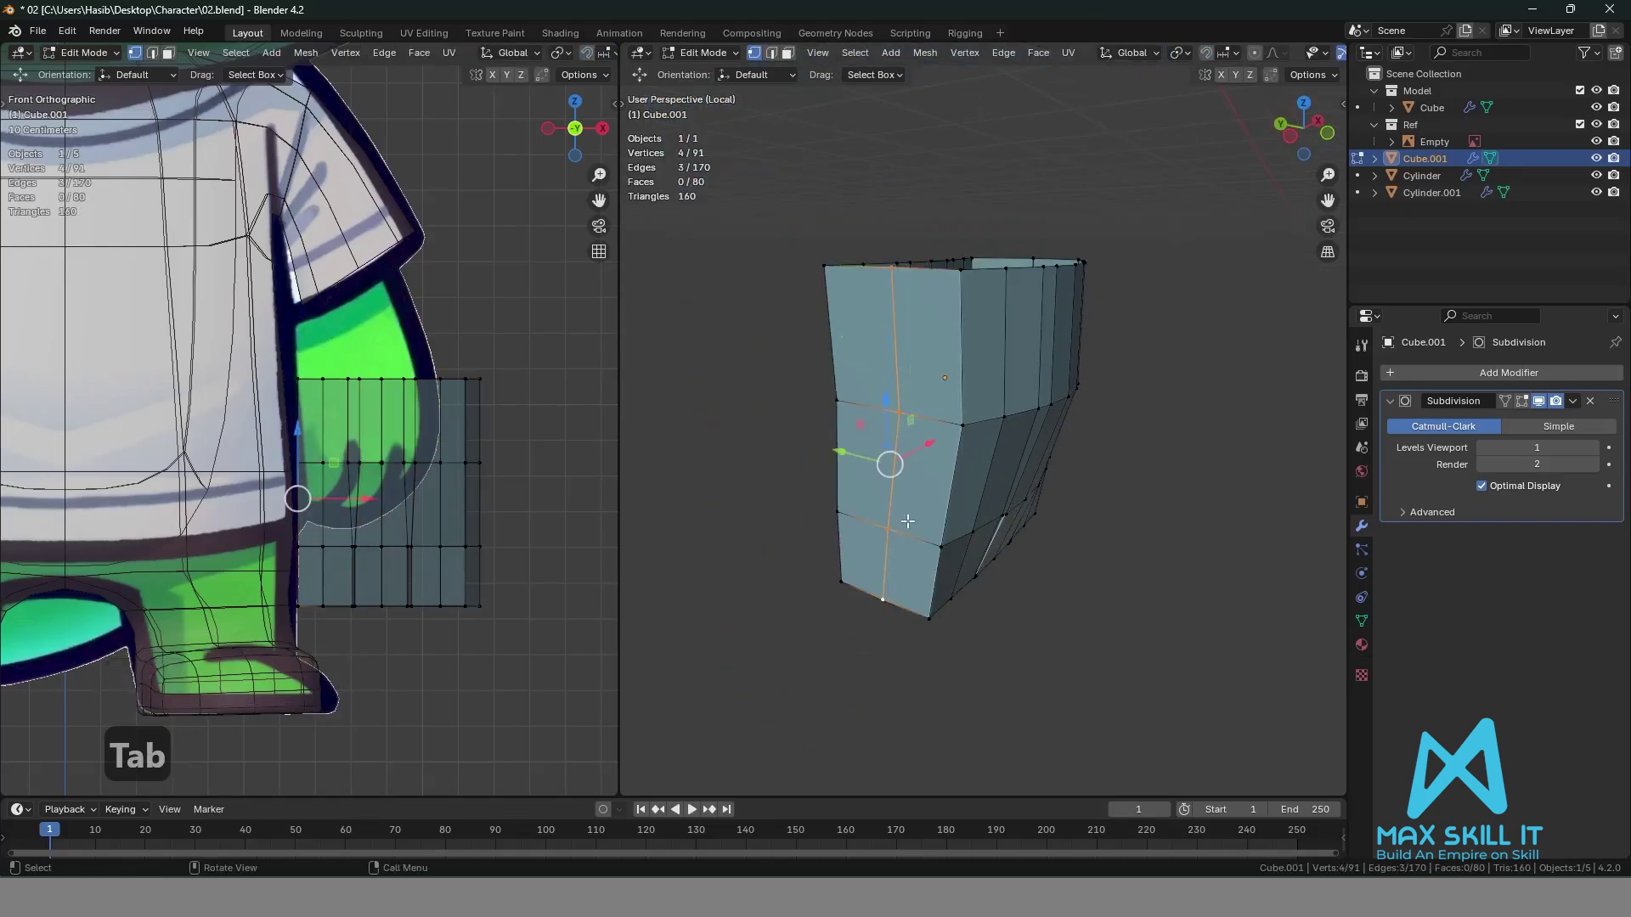
key(g)
key(x)
drag(907, 462, 908, 461)
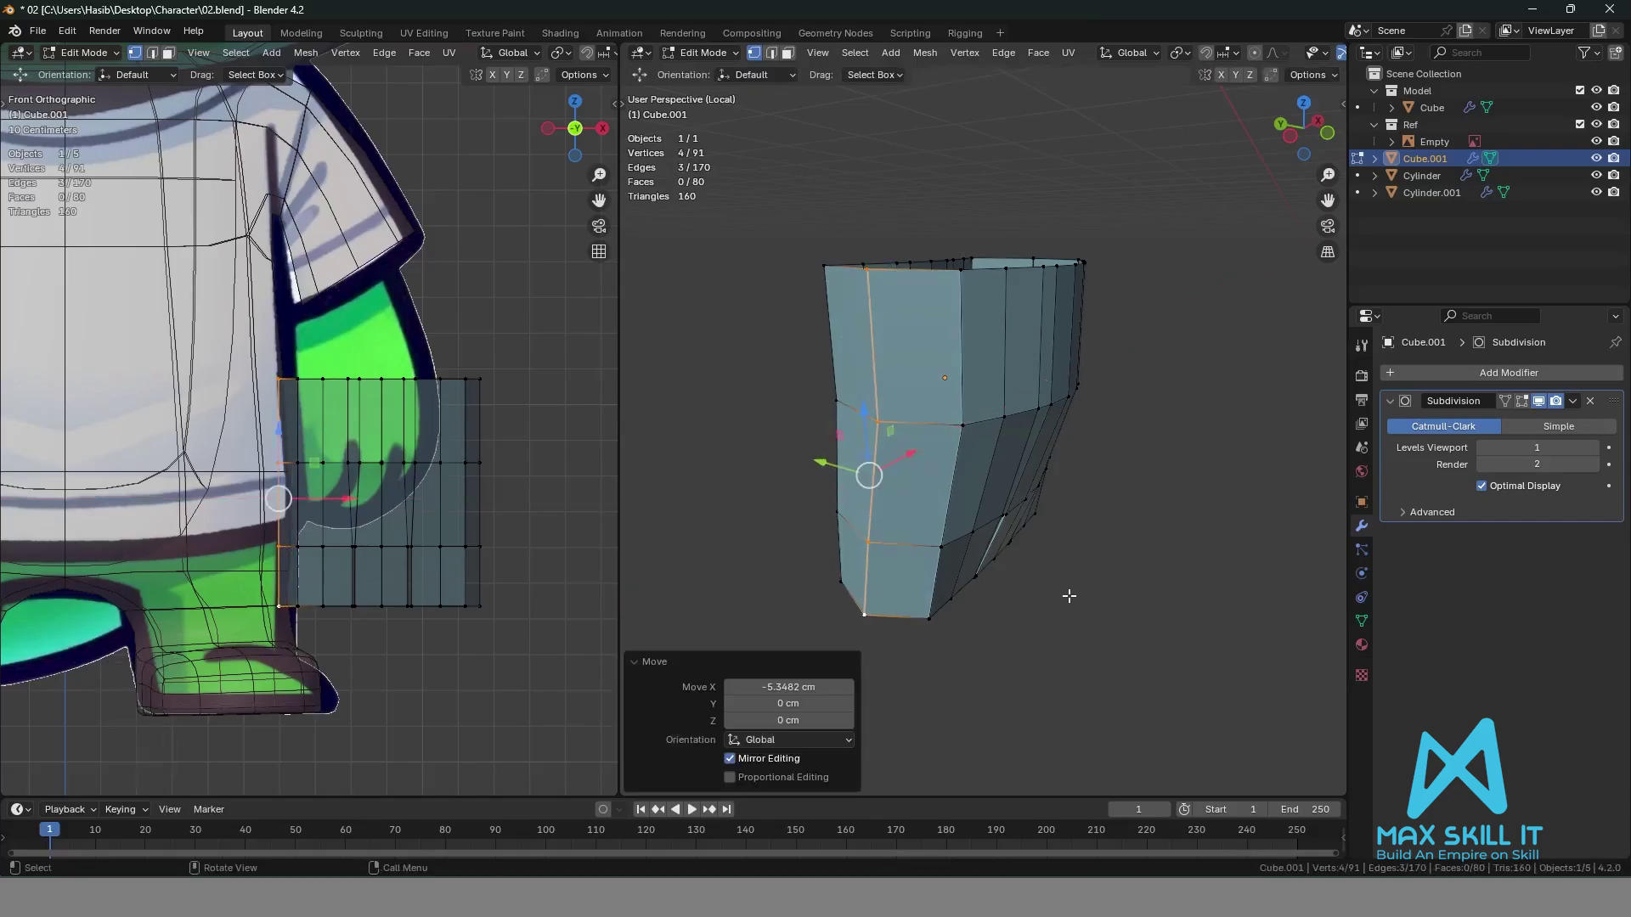
click(1067, 594)
Move the three centre vertices on the fingertip ends -5.603 cm along Z and return to Object Mode.
middle_drag(1066, 594, 1019, 422)
scroll(1019, 422, up, 1)
click(843, 492)
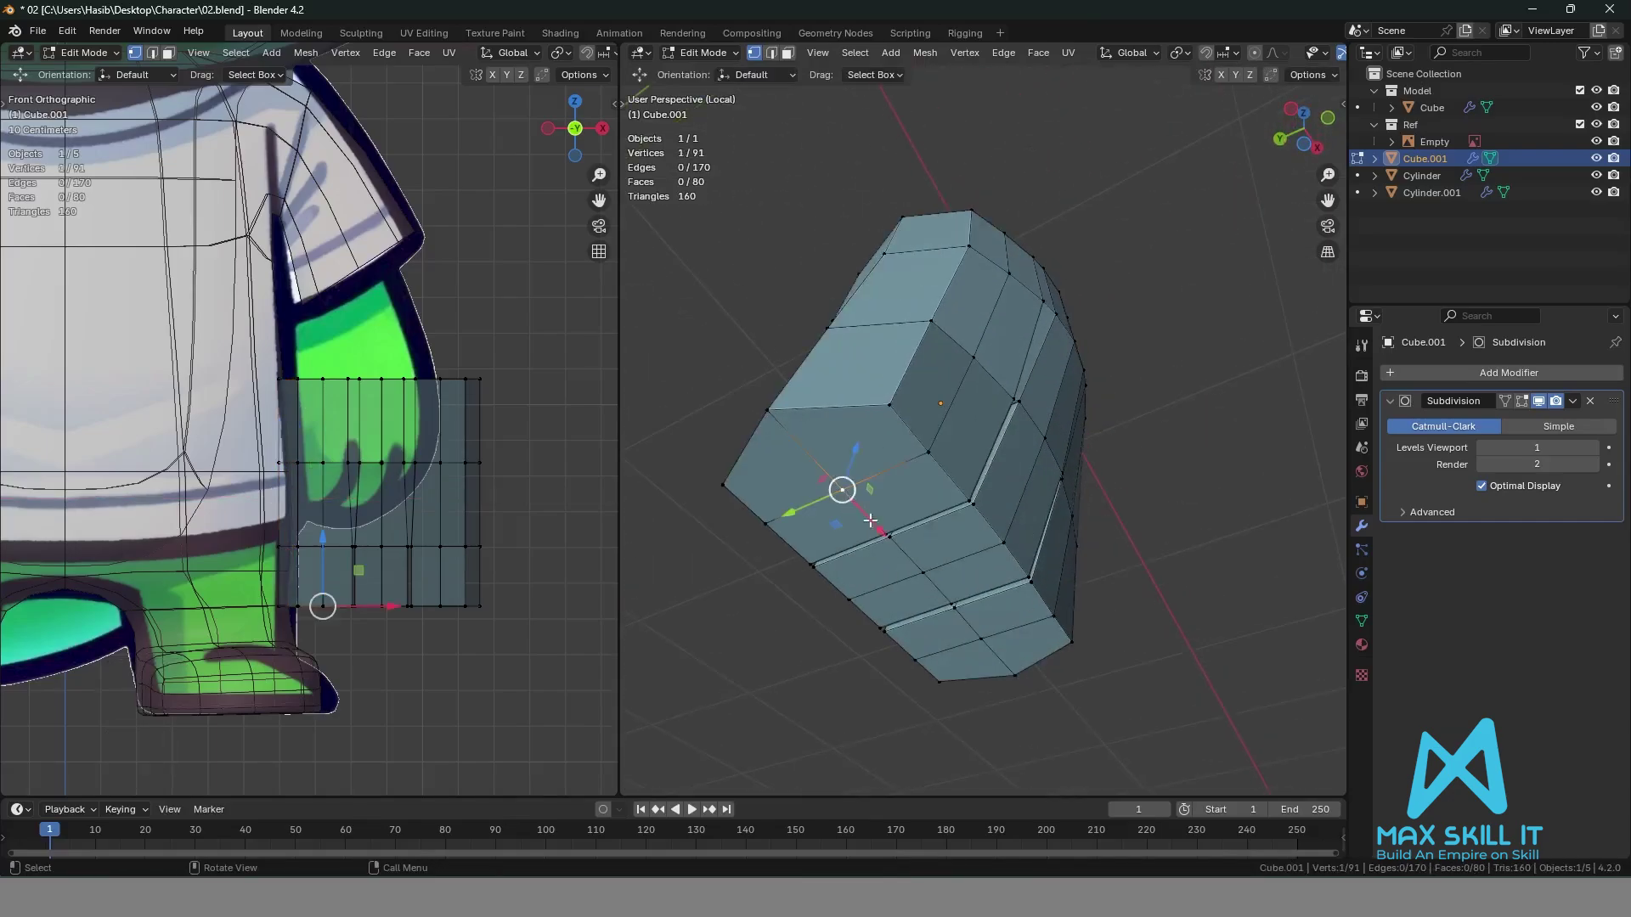
mouse_move(996, 527)
middle_down()
mouse_move(922, 565)
mouse_move(992, 594)
mouse_move(990, 558)
middle_up()
shift+click(966, 598)
shift+click(1076, 613)
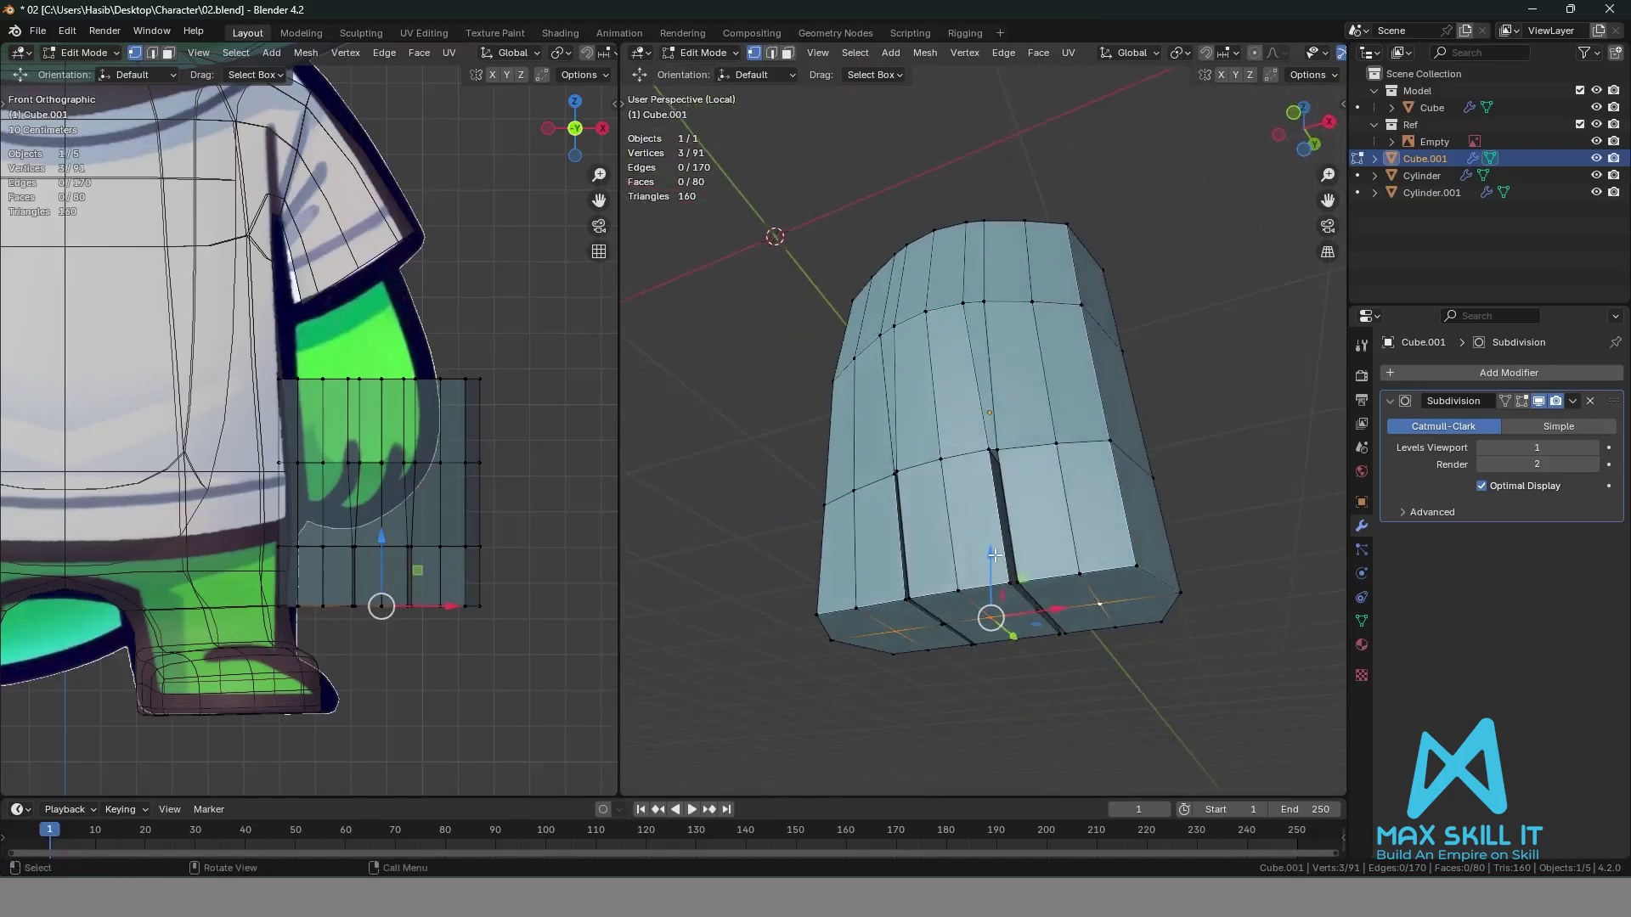
key(g)
key(z)
click(990, 656)
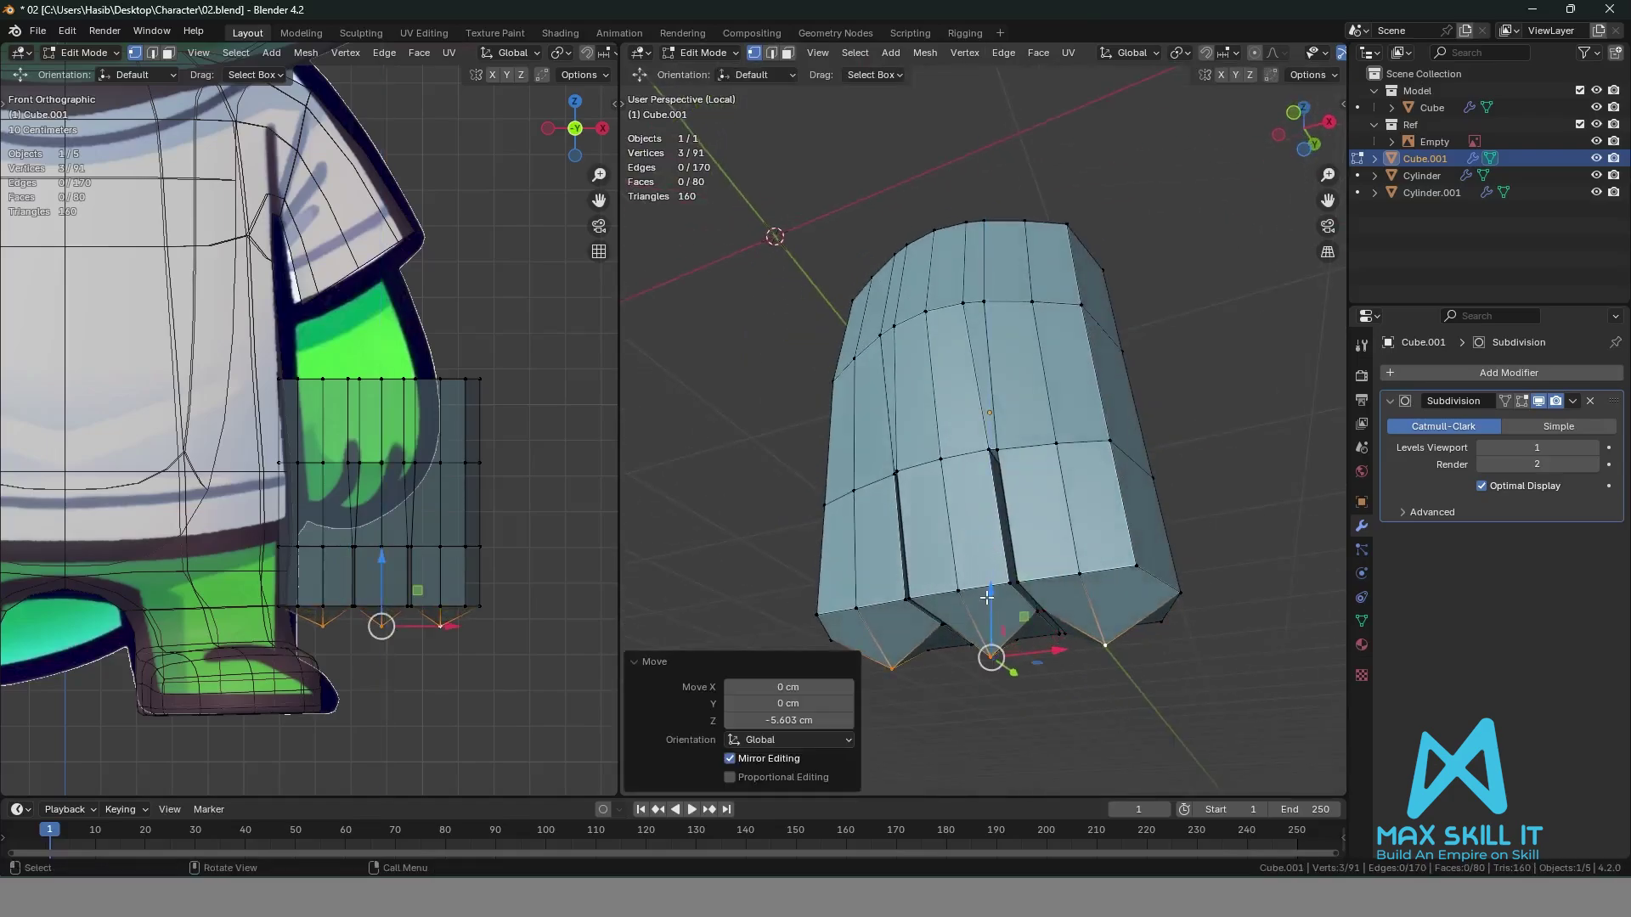
key(Tab)
Examine the smoothed hand and its rounded fingertips from the opposite side, keeping the hand selected in Object Mode.
scroll(1001, 530, down, 3)
click(1117, 435)
middle_drag(1123, 446, 891, 535)
scroll(989, 376, up, 3)
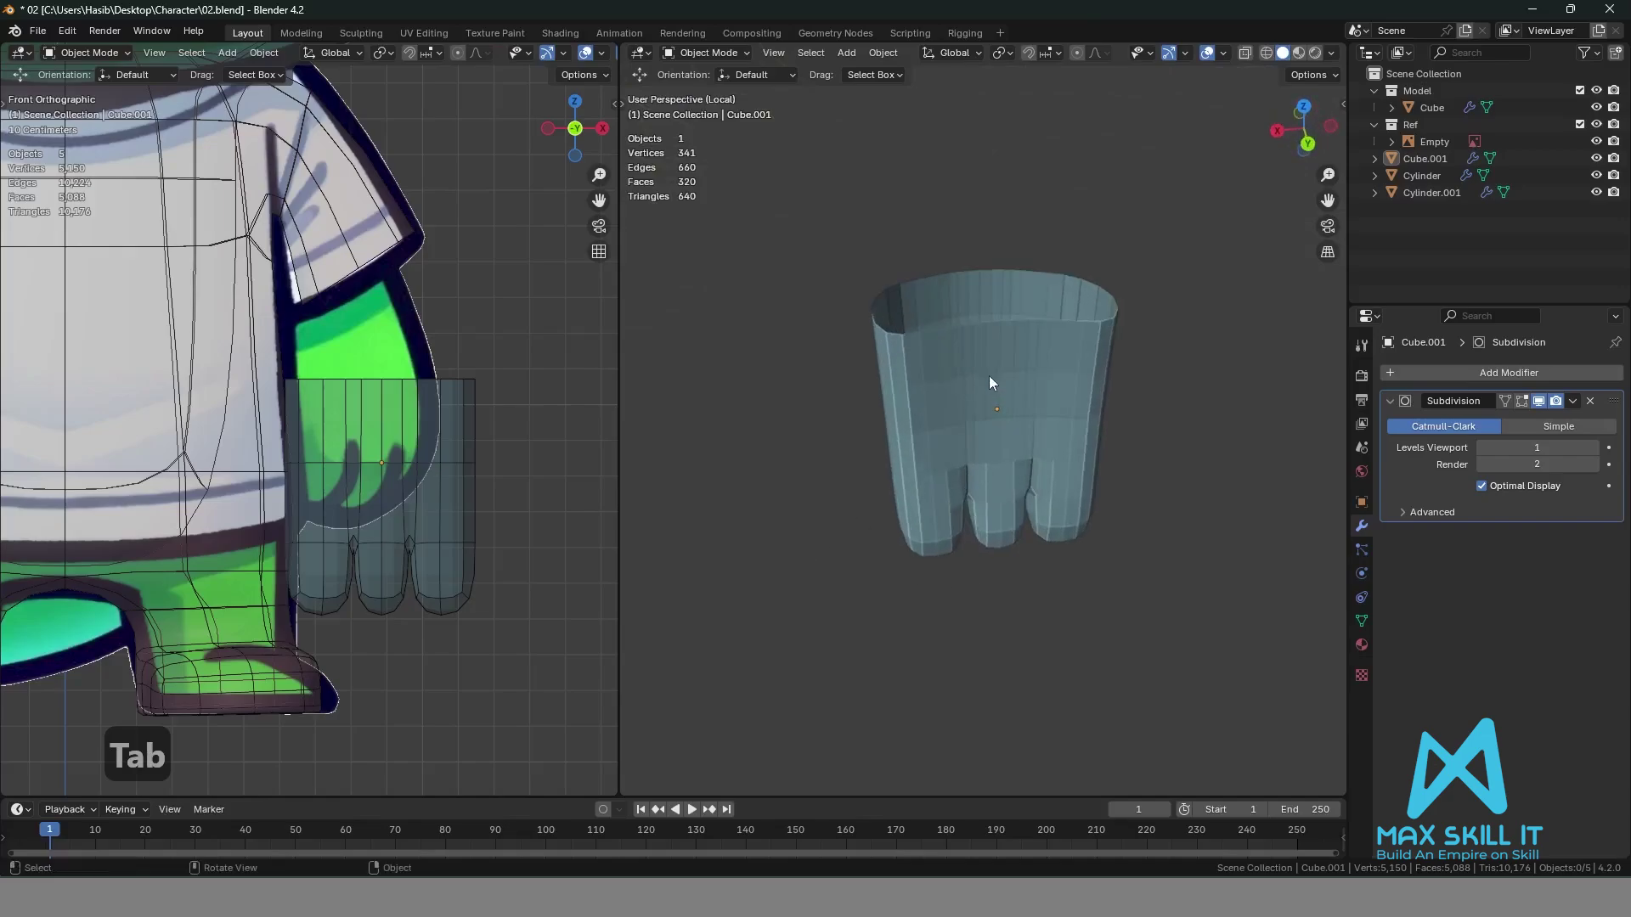
click(989, 376)
key(Tab)
scroll(1163, 454, down, 3)
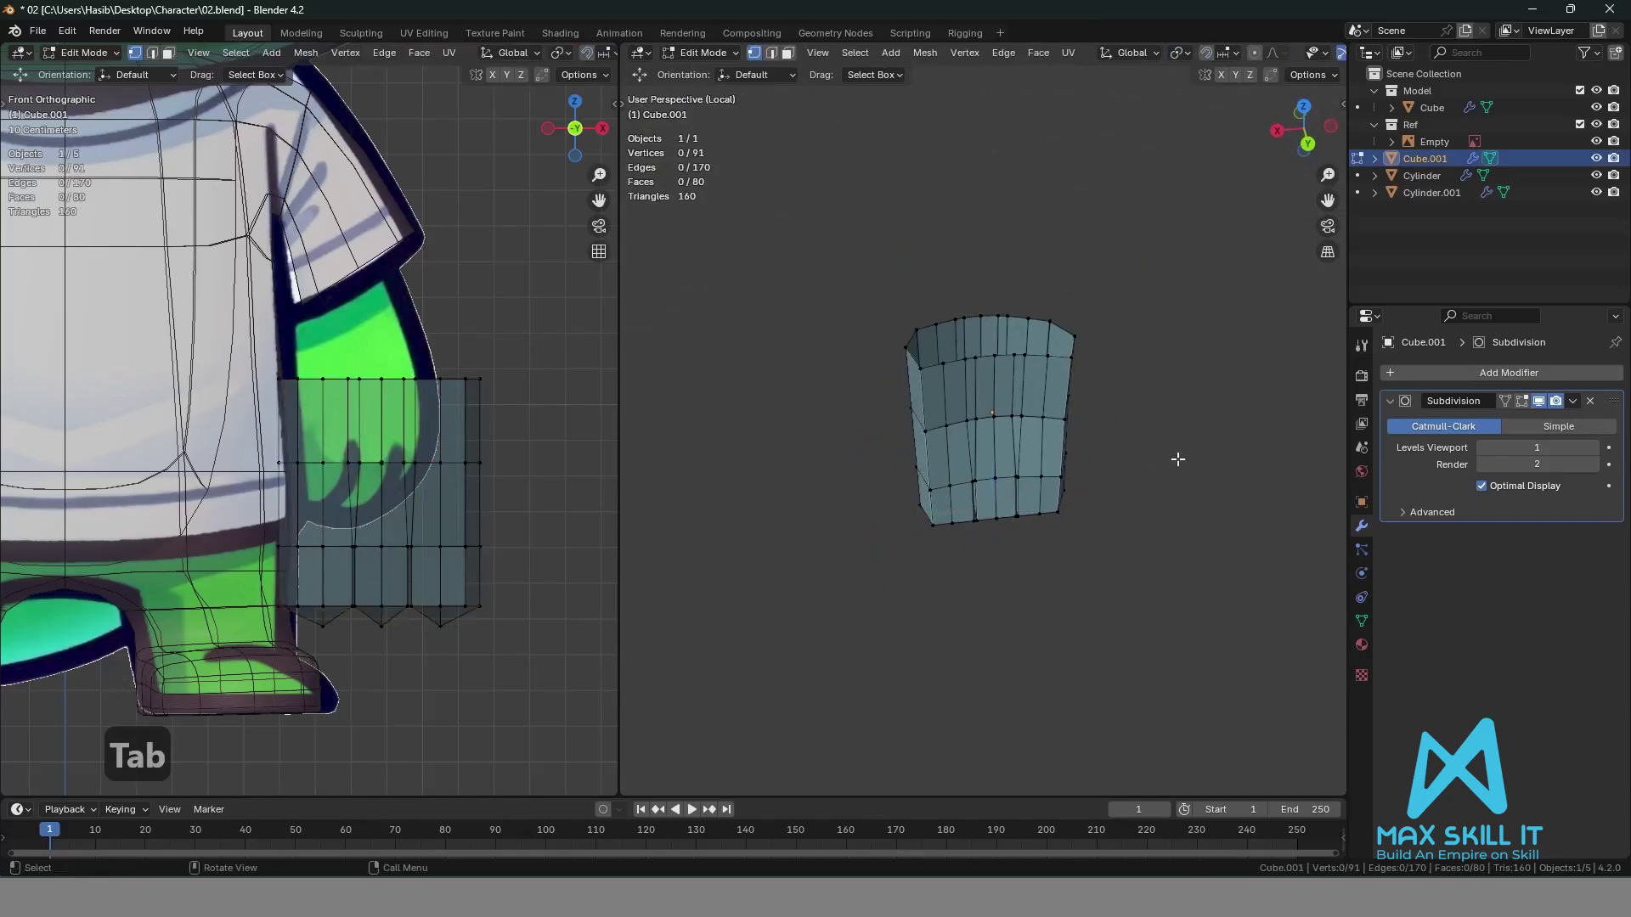
key(Tab)
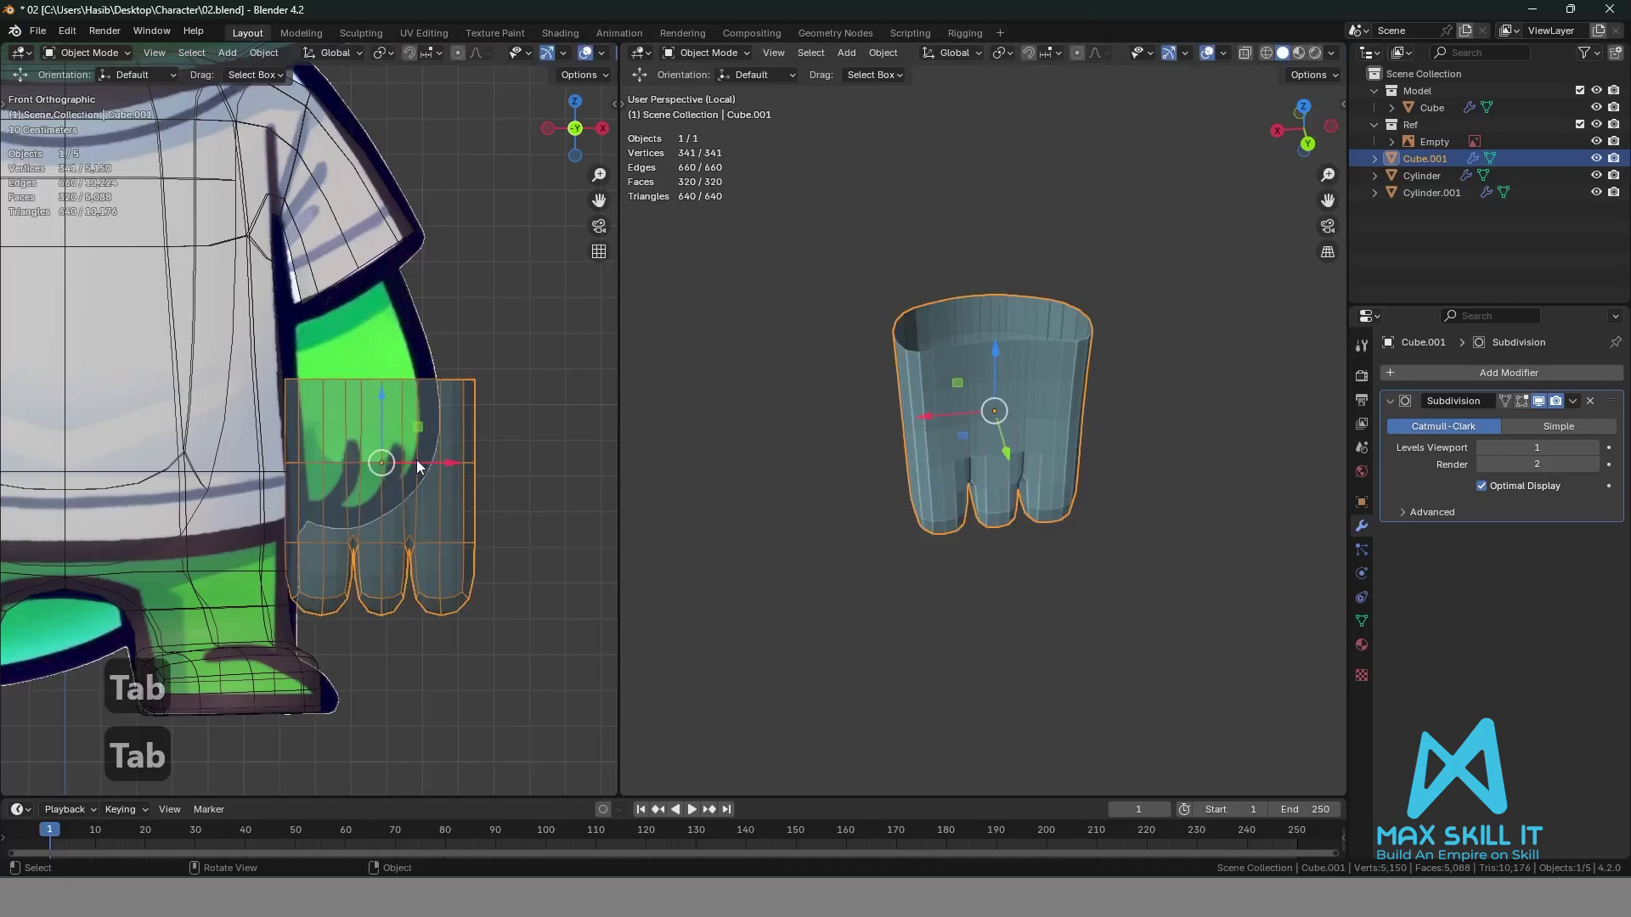
Fit the hand to the reference by raising it 21.388 cm, scaling it down slightly and shifting it -3.8024 cm in X and -3.5647 cm in Z.
drag(382, 405, 382, 329)
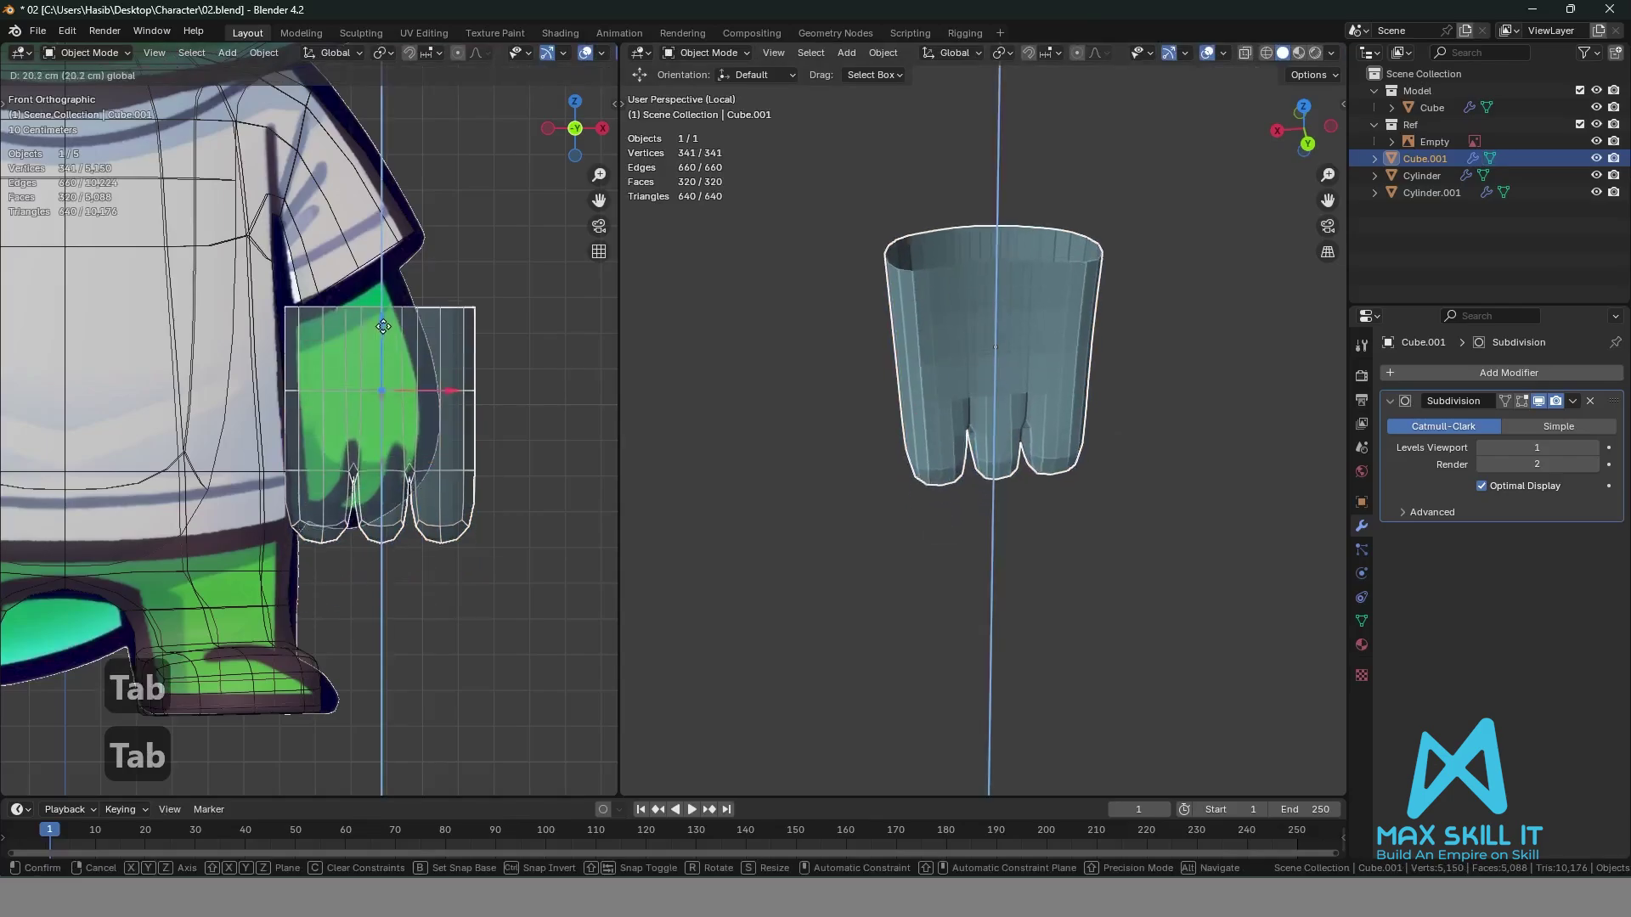
key(s)
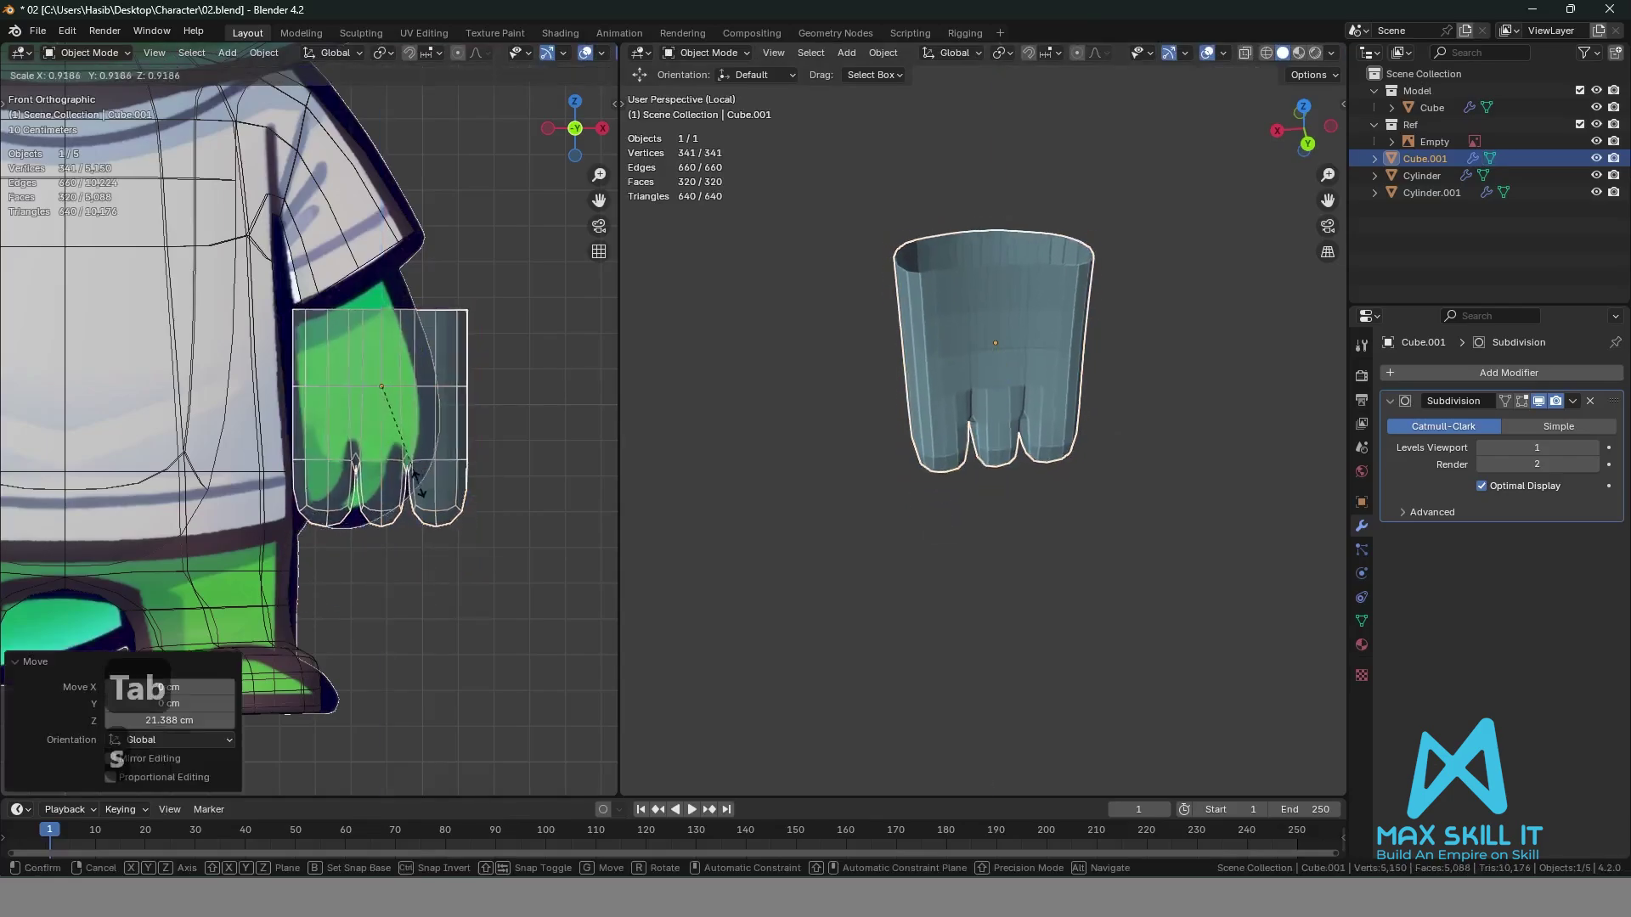
click(411, 482)
drag(385, 396, 357, 400)
Exit local view and rotate the hand about 76° around the global Z axis.
scroll(827, 578, down, 4)
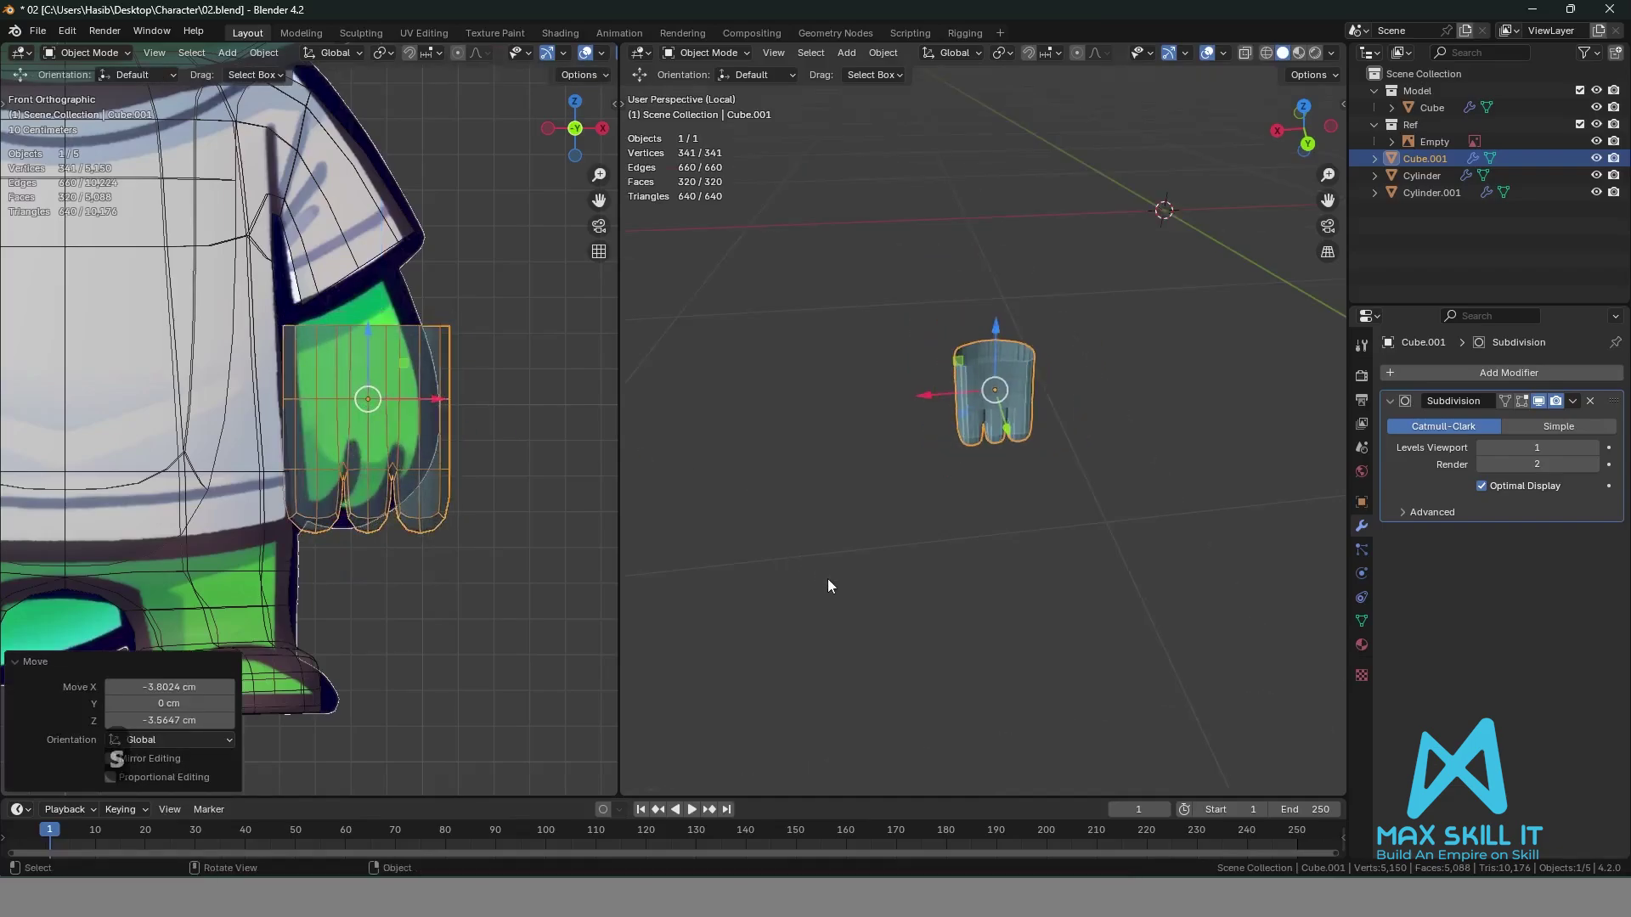
click(833, 572)
key(KP_Divide)
scroll(839, 566, down, 3)
middle_drag(849, 506, 906, 406)
click(876, 425)
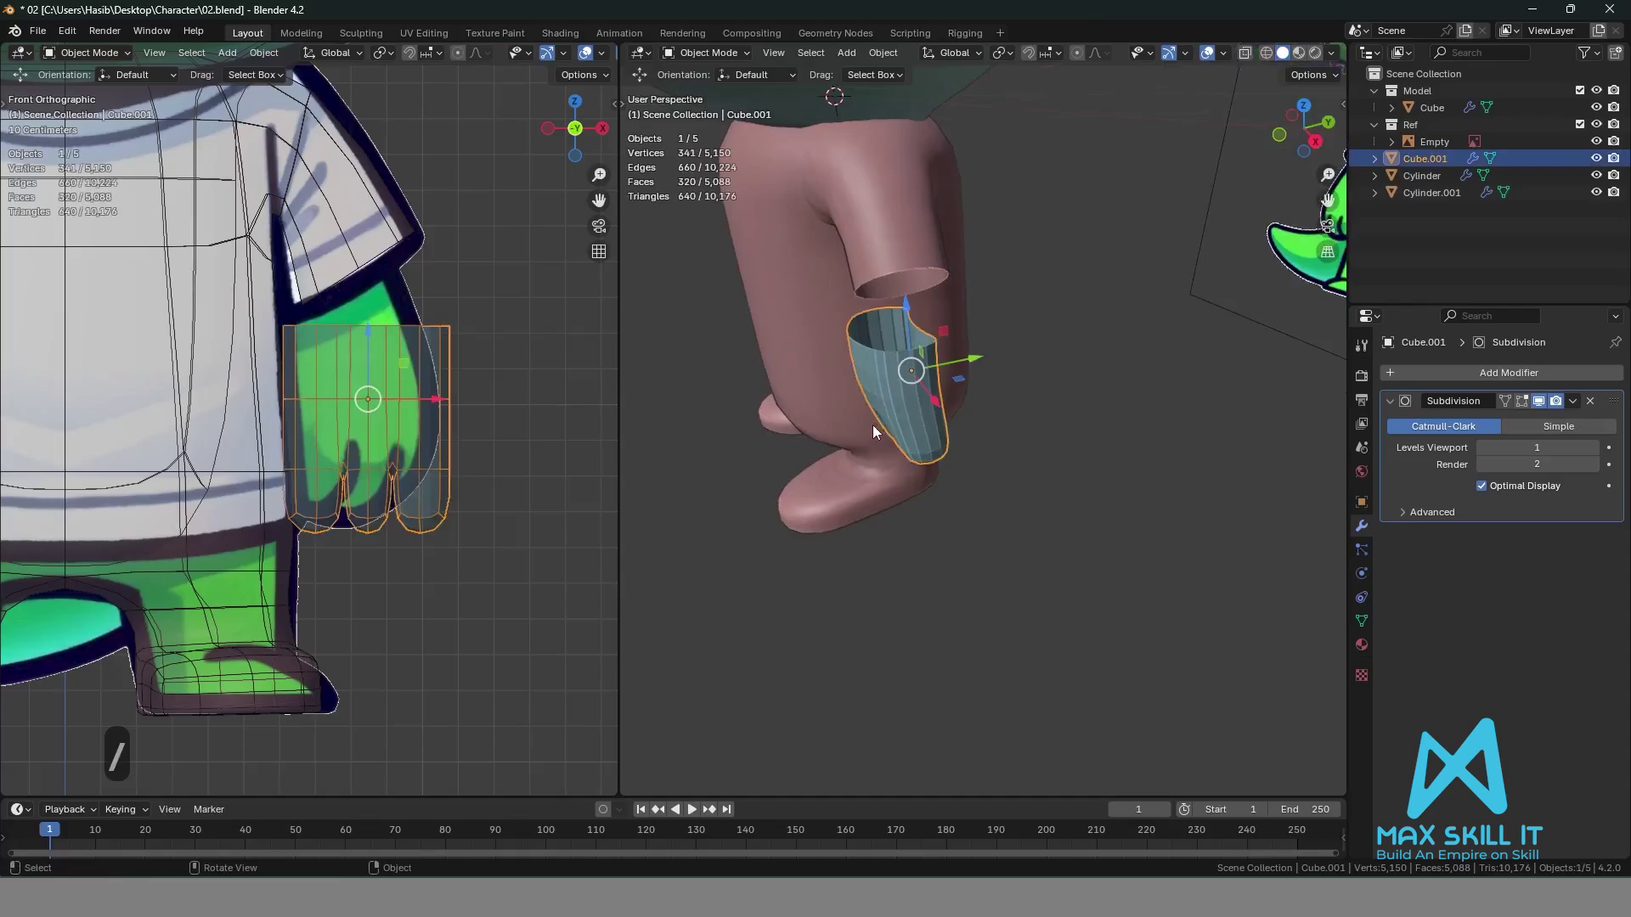
key(r)
key(x)
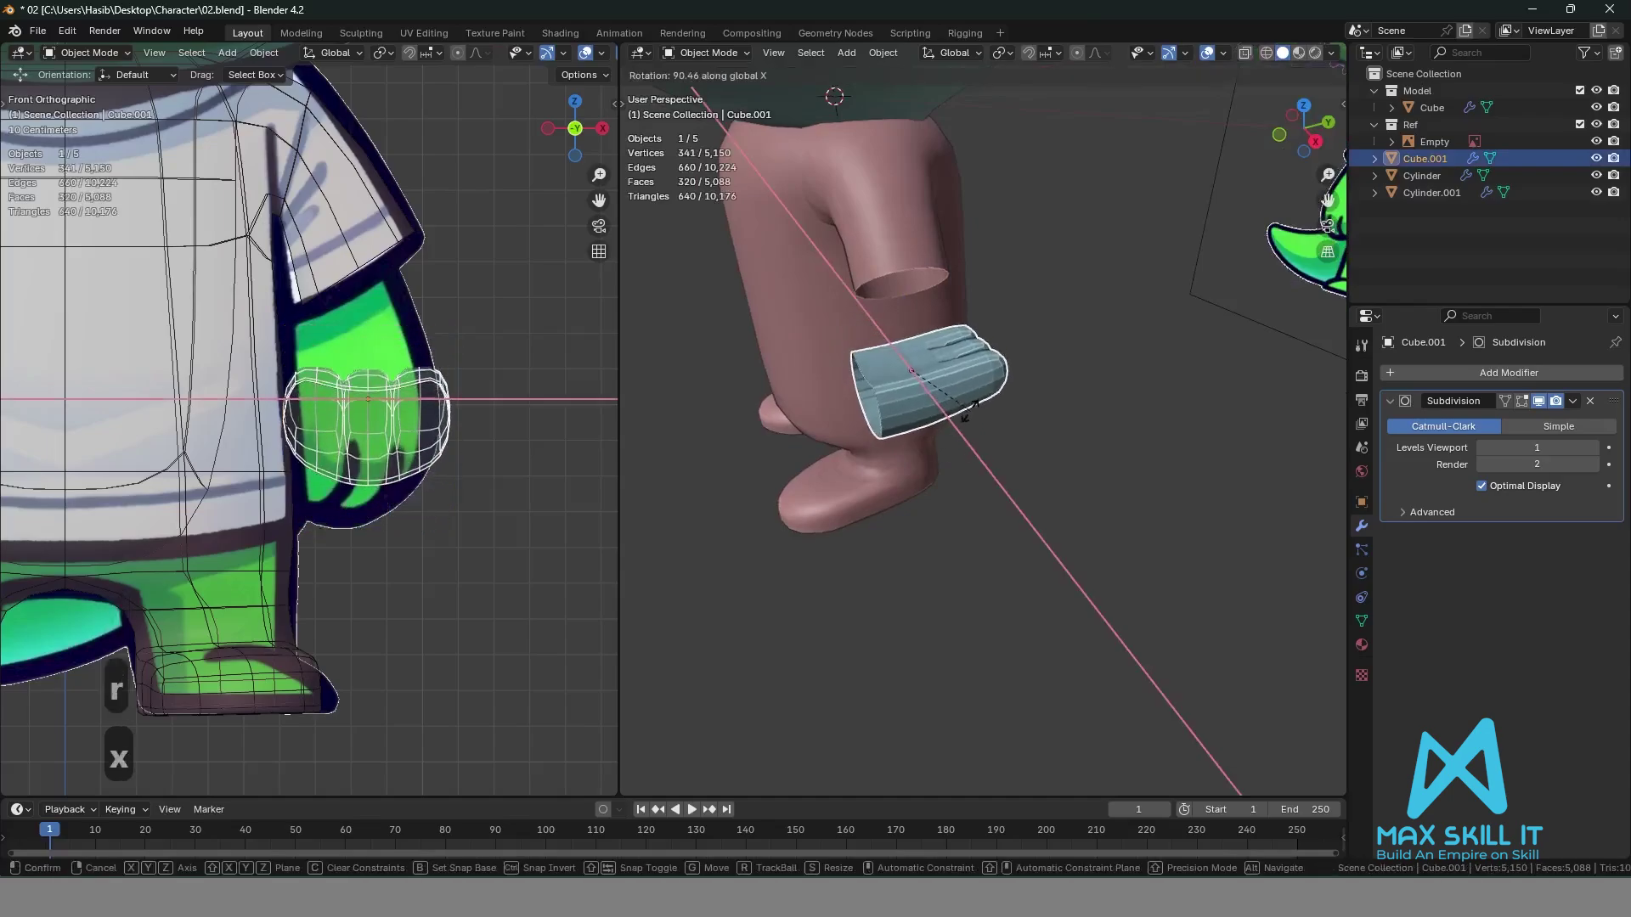
key(z)
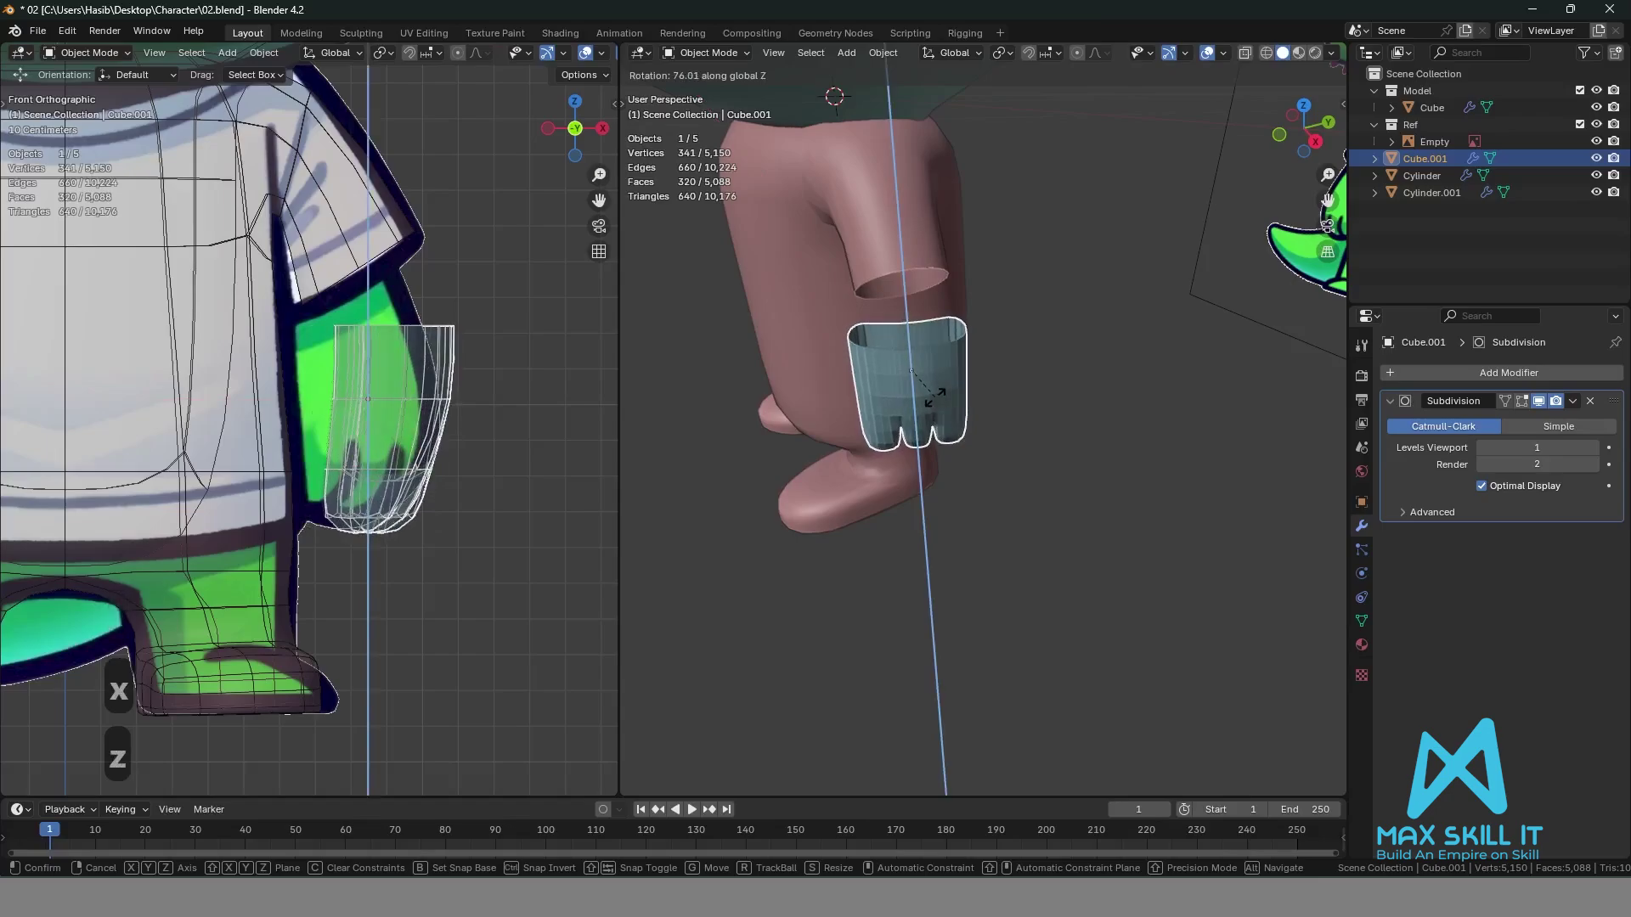
click(1023, 440)
click(1024, 442)
Move the hand -5.8896 cm along X toward the body.
scroll(1024, 442, up, 2)
middle_drag(1024, 442, 935, 438)
click(953, 427)
drag(973, 441, 956, 435)
Rotate the hand about -31° around the global Z axis and nudge it slightly along Y.
key(r)
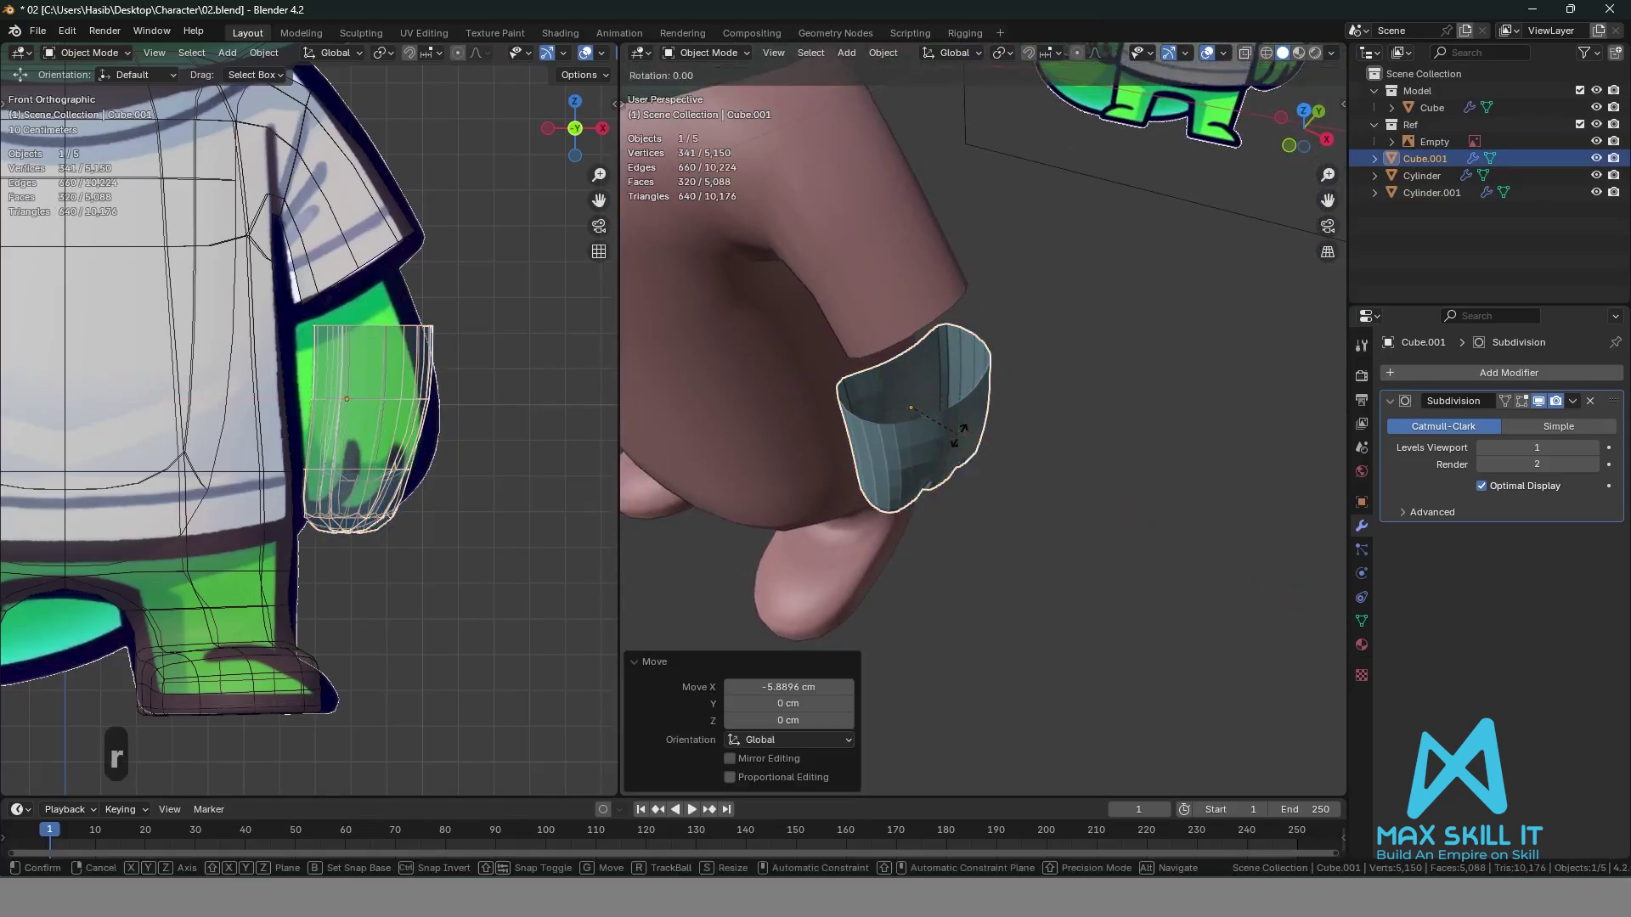
key(z)
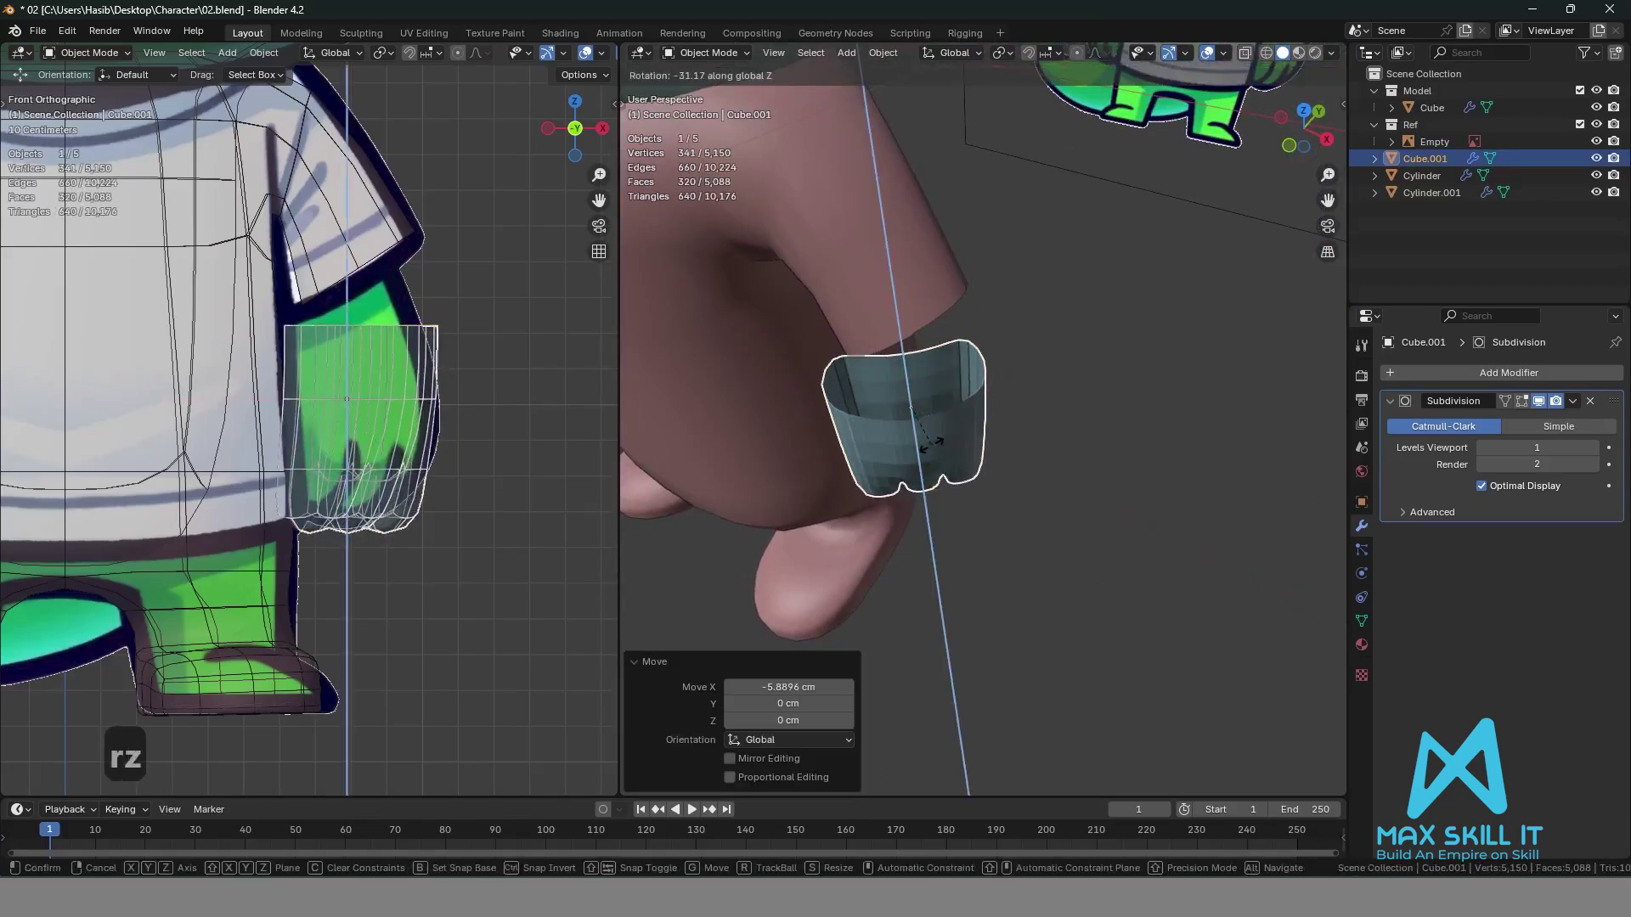
click(934, 441)
drag(949, 371, 956, 364)
Shift the hand slightly outward along X, away from the body.
click(1038, 461)
middle_drag(1037, 461, 1072, 402)
click(982, 355)
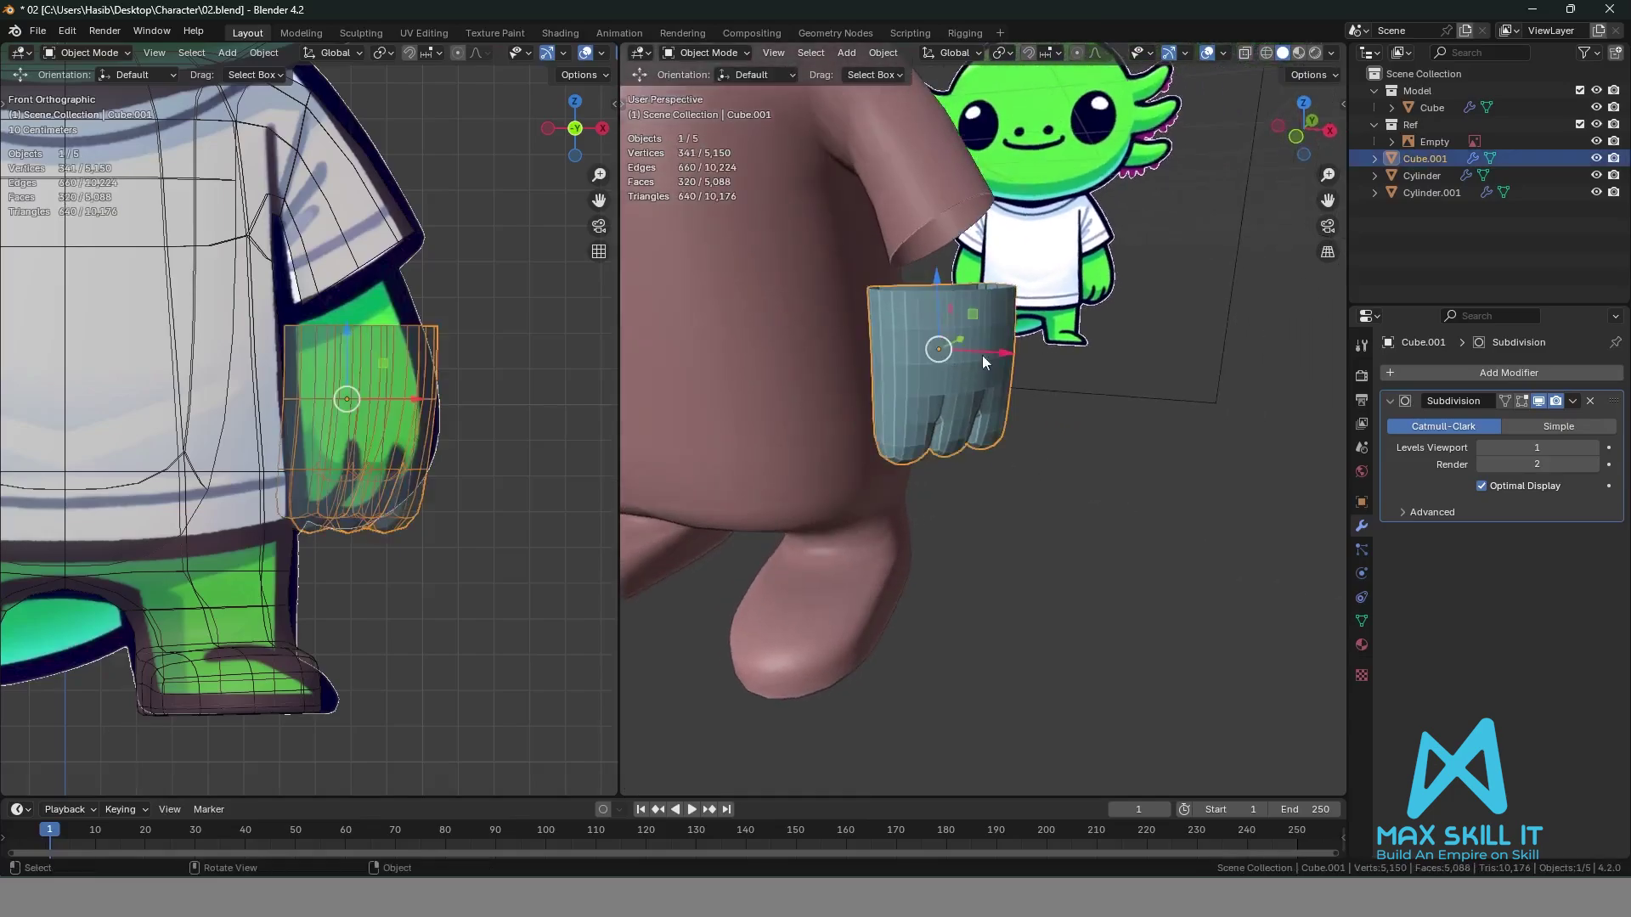
drag(1003, 361, 1032, 366)
click(1067, 461)
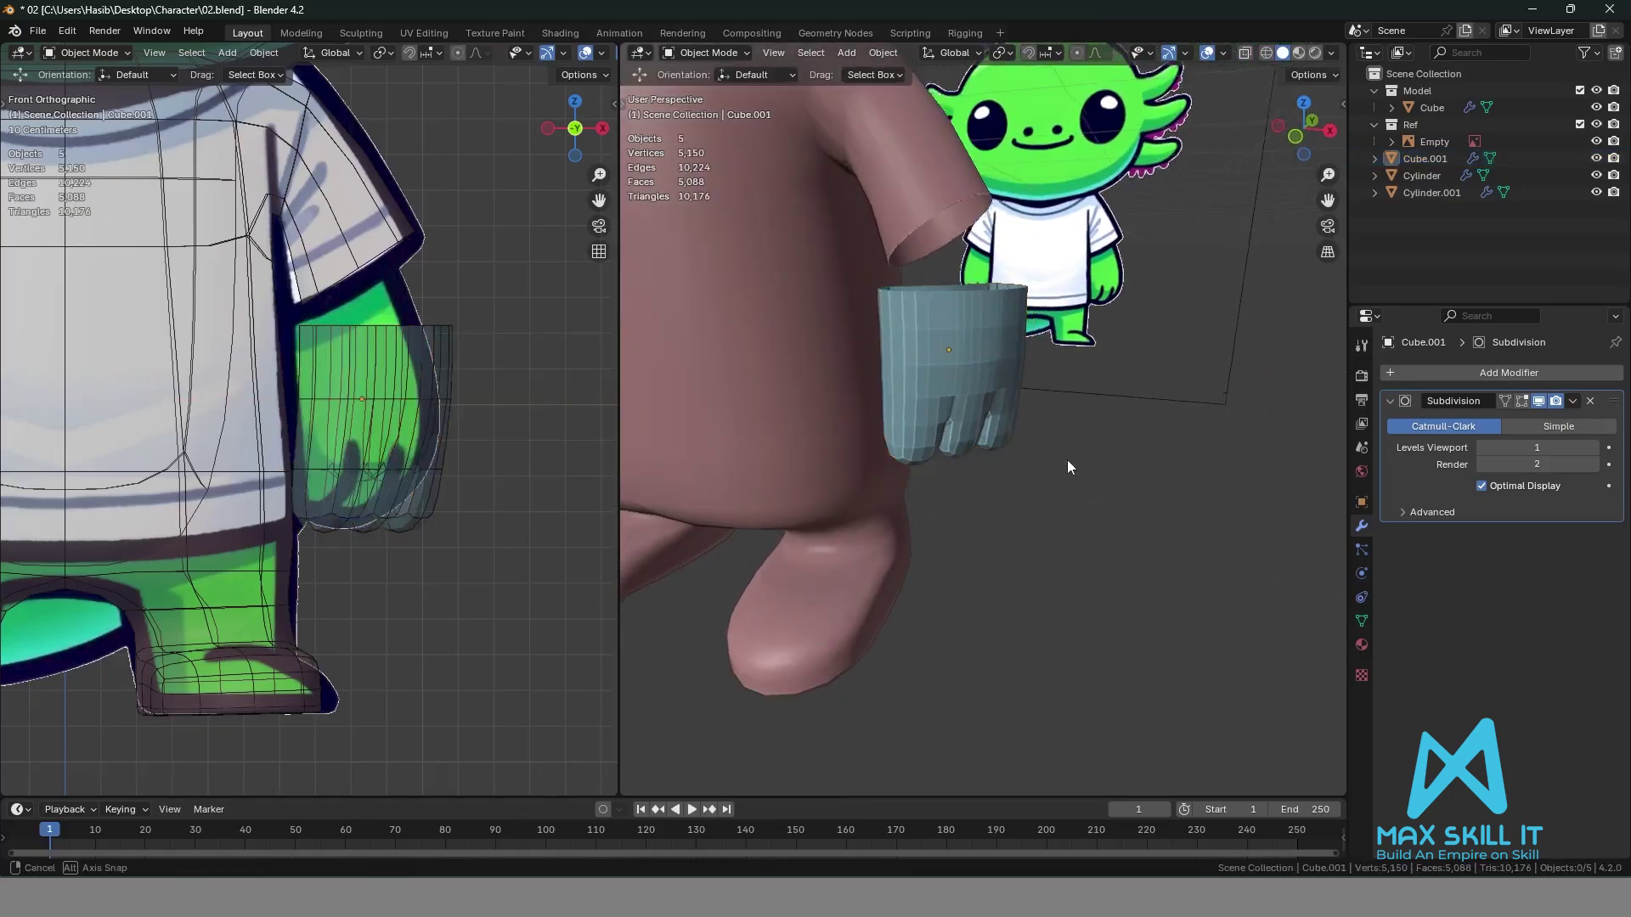
Extrude the hand's open upper edge loop toward the sleeve by -5.4642 cm X, 1.3974 cm Y and 16.904 cm Z.
middle_drag(1067, 460, 912, 334)
click(912, 334)
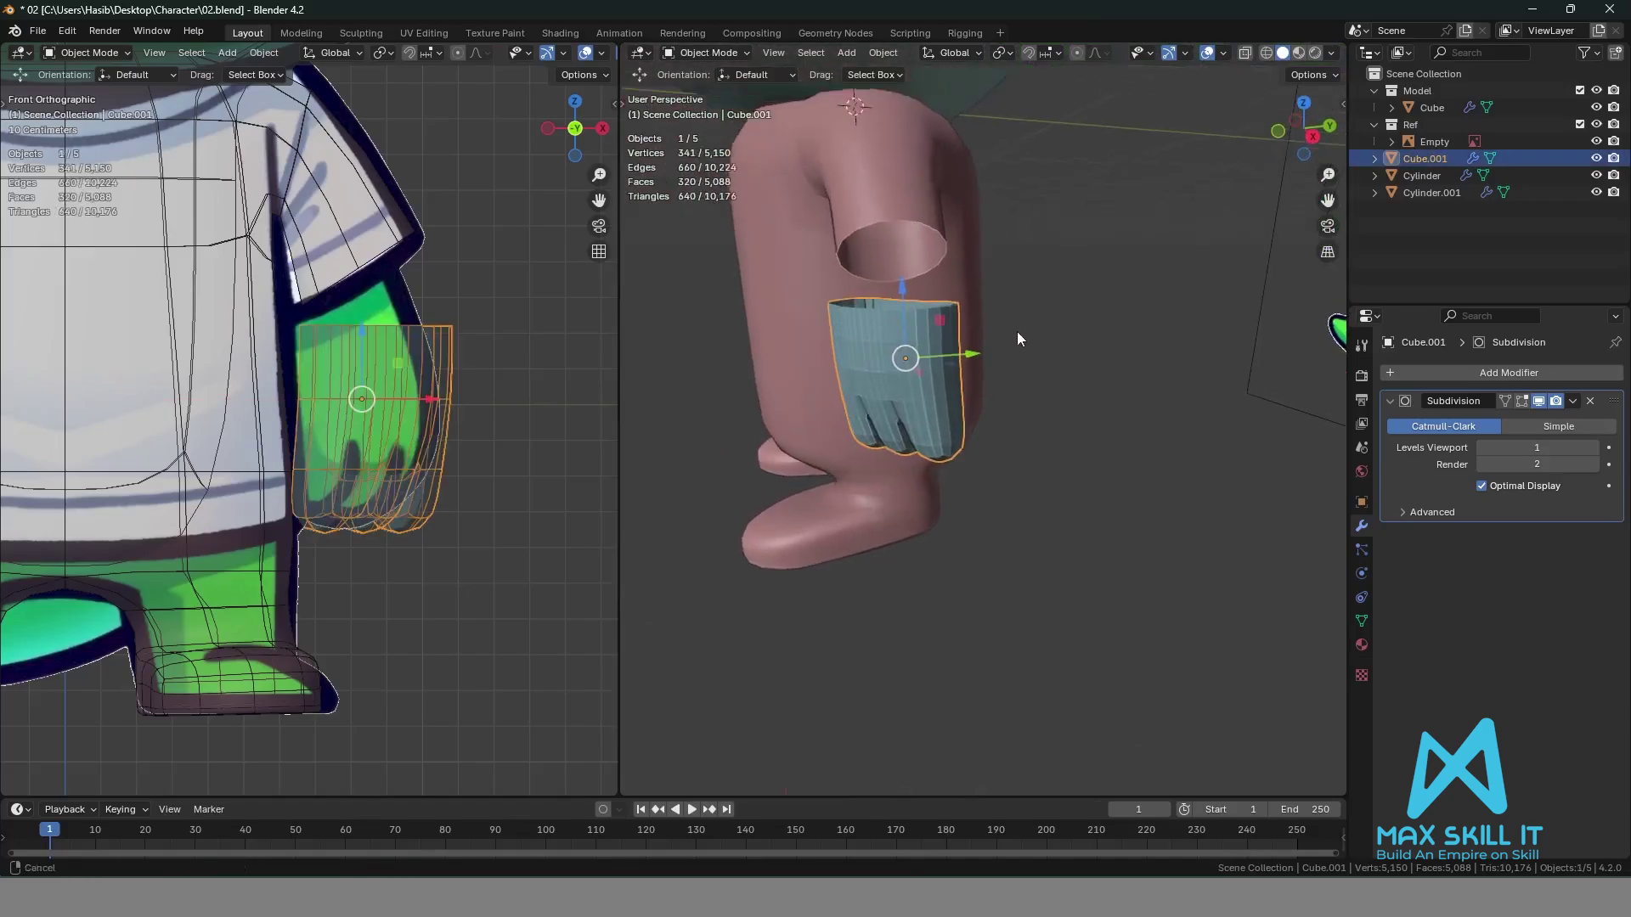
scroll(1016, 405, up, 2)
key(Tab)
scroll(1019, 401, up, 2)
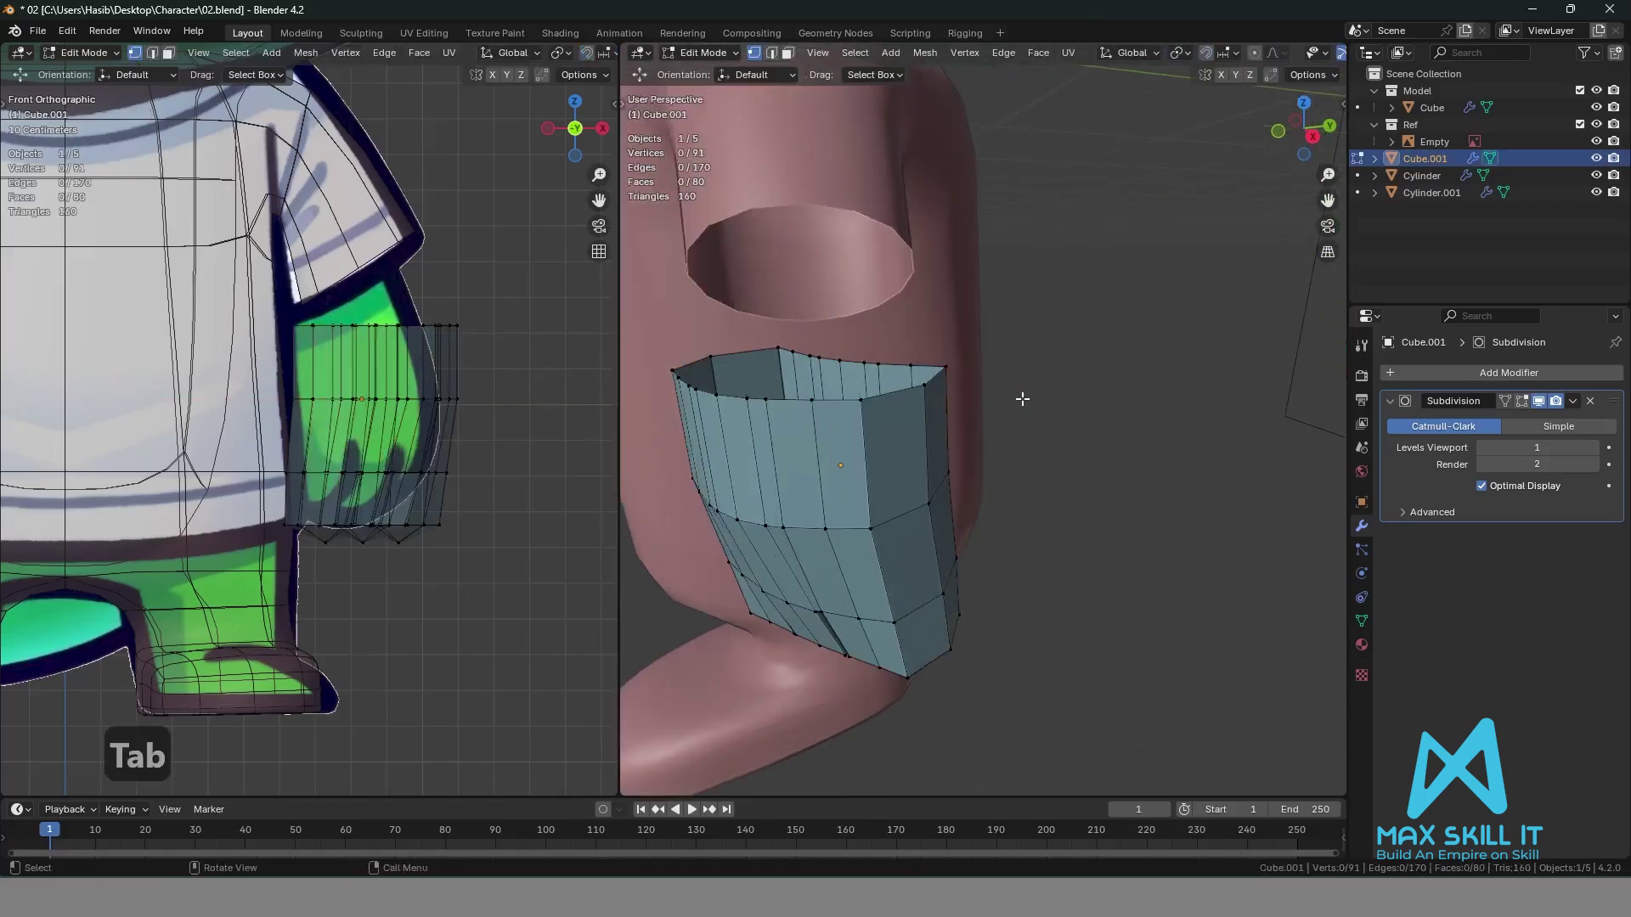
key(2)
alt+click(897, 395)
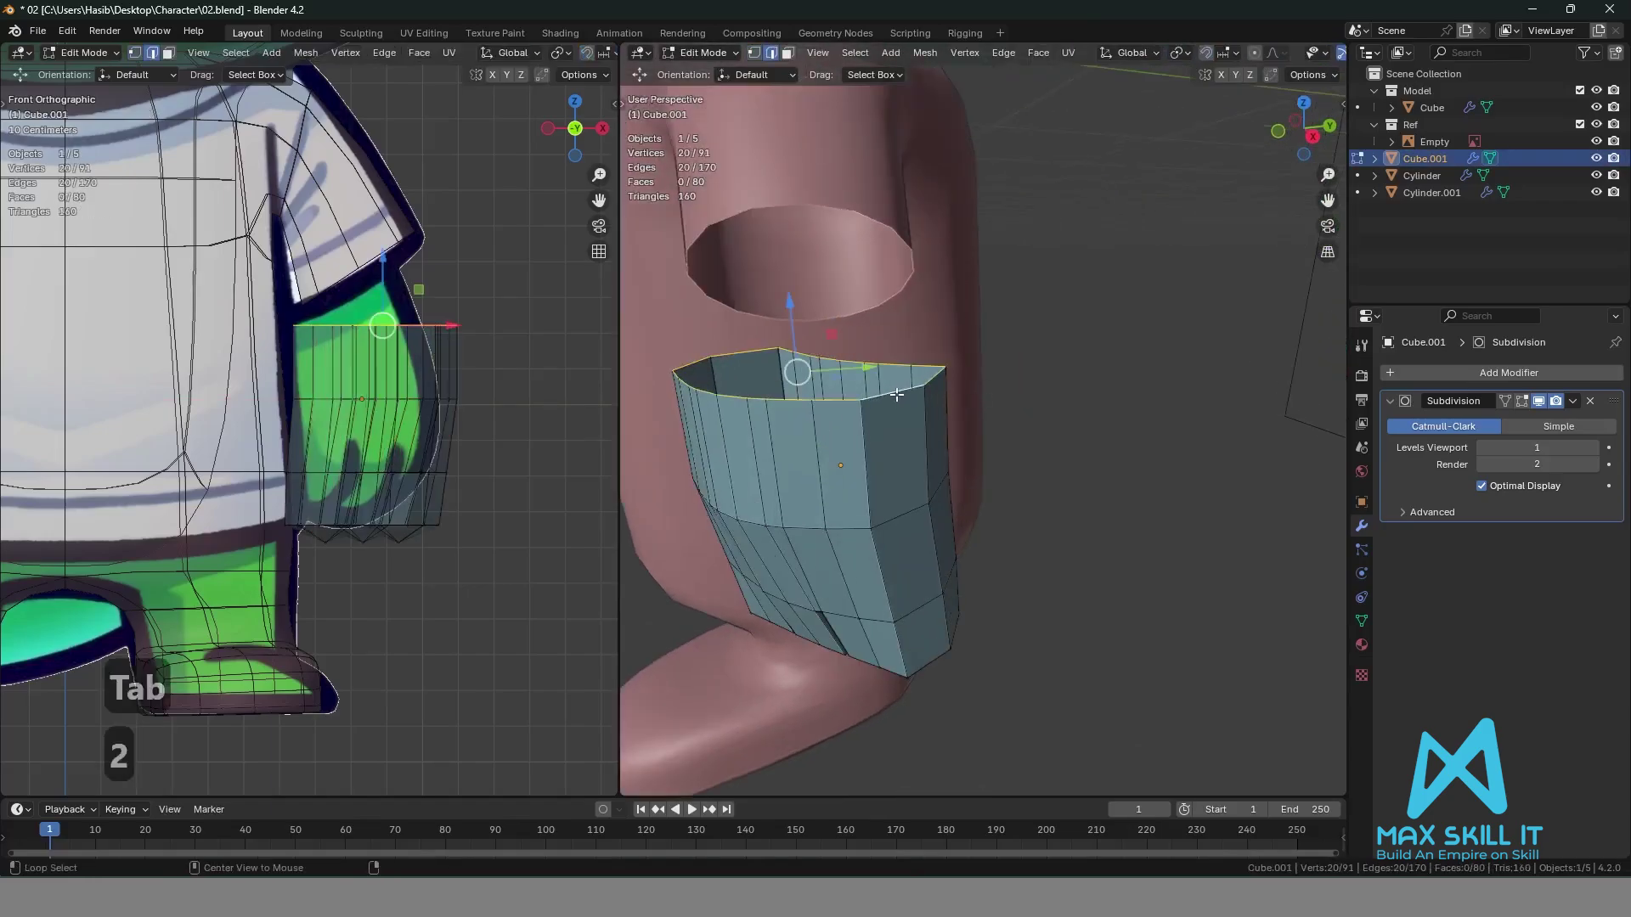
key(e)
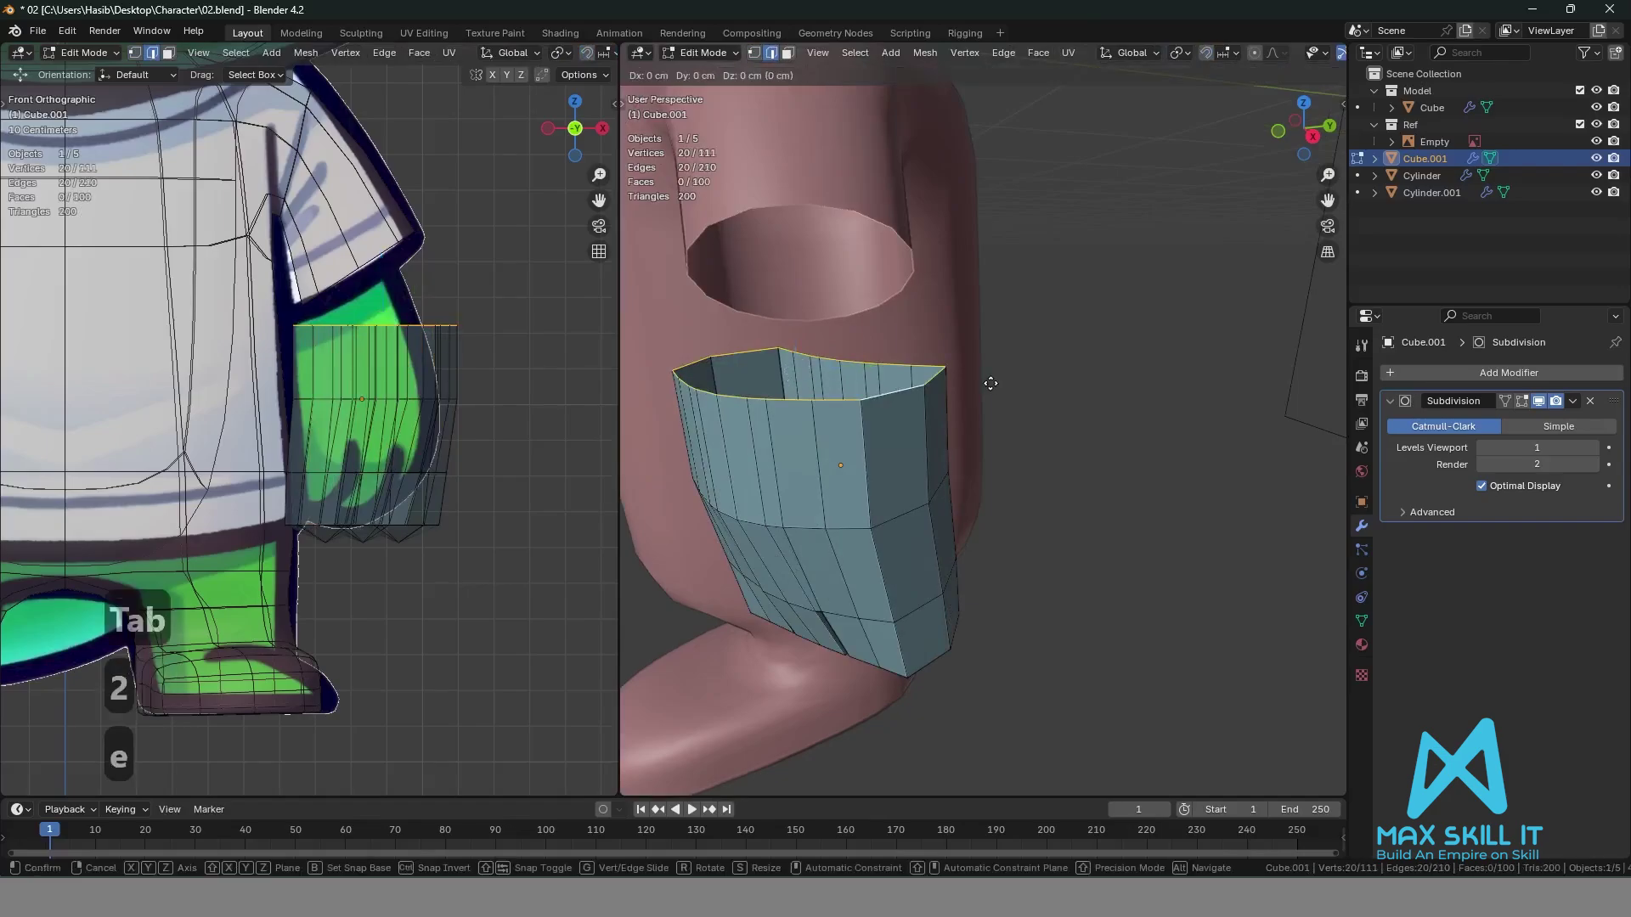
click(988, 279)
Turn the extruded wrist loop into a circle with LoopTools and scale it to 0.577.
middle_drag(988, 279, 1028, 323)
right_click(1026, 298)
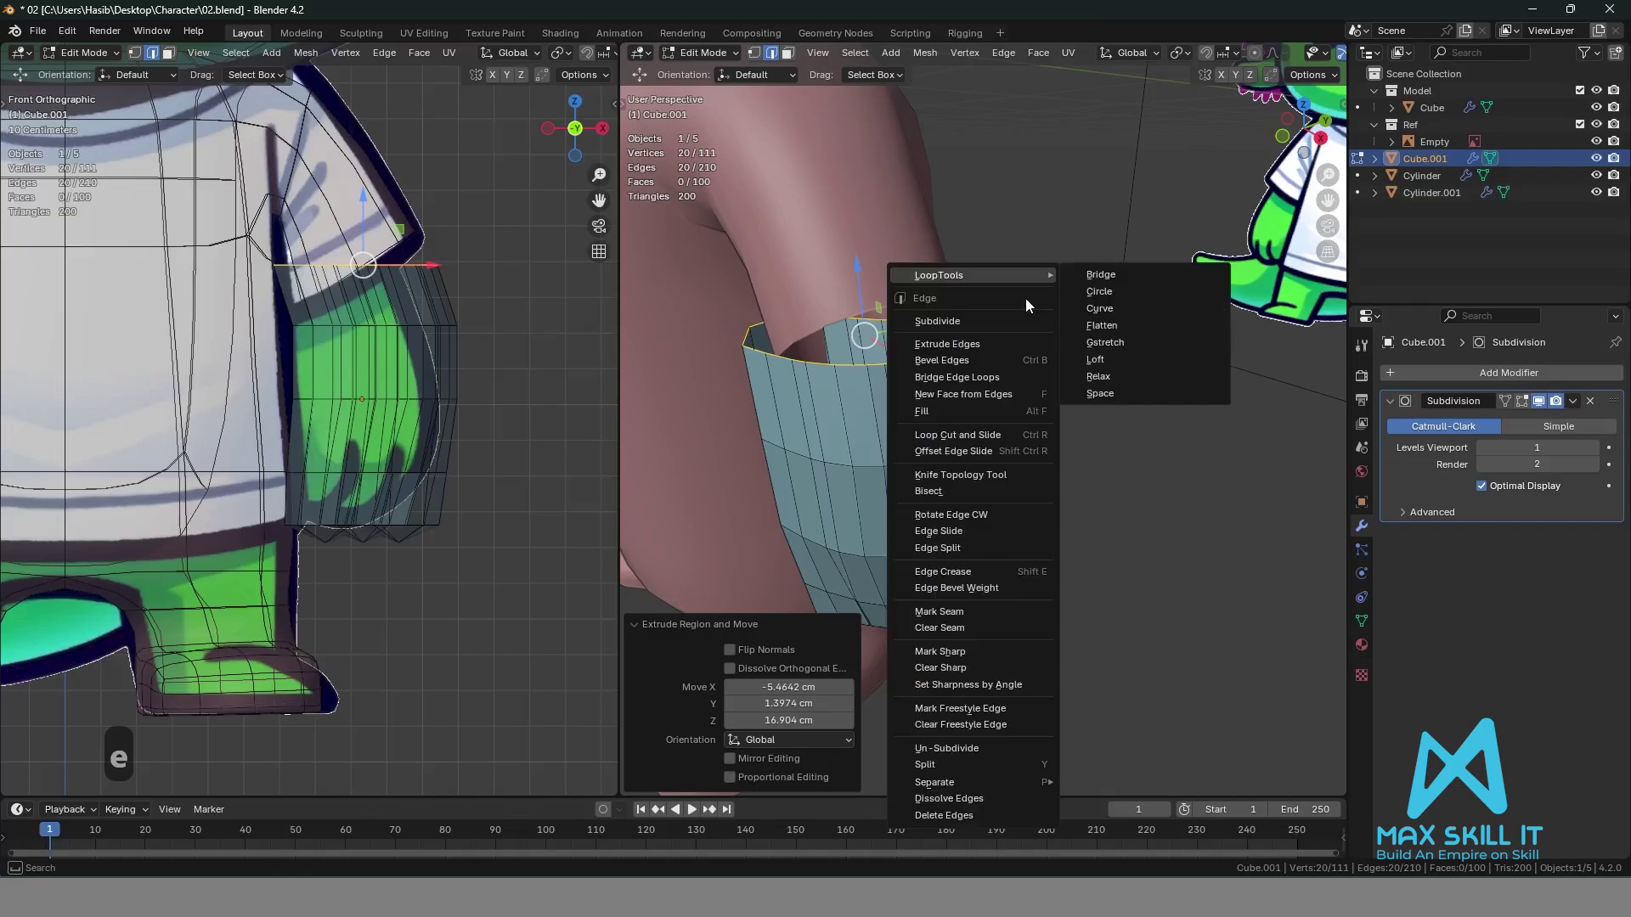
click(1120, 293)
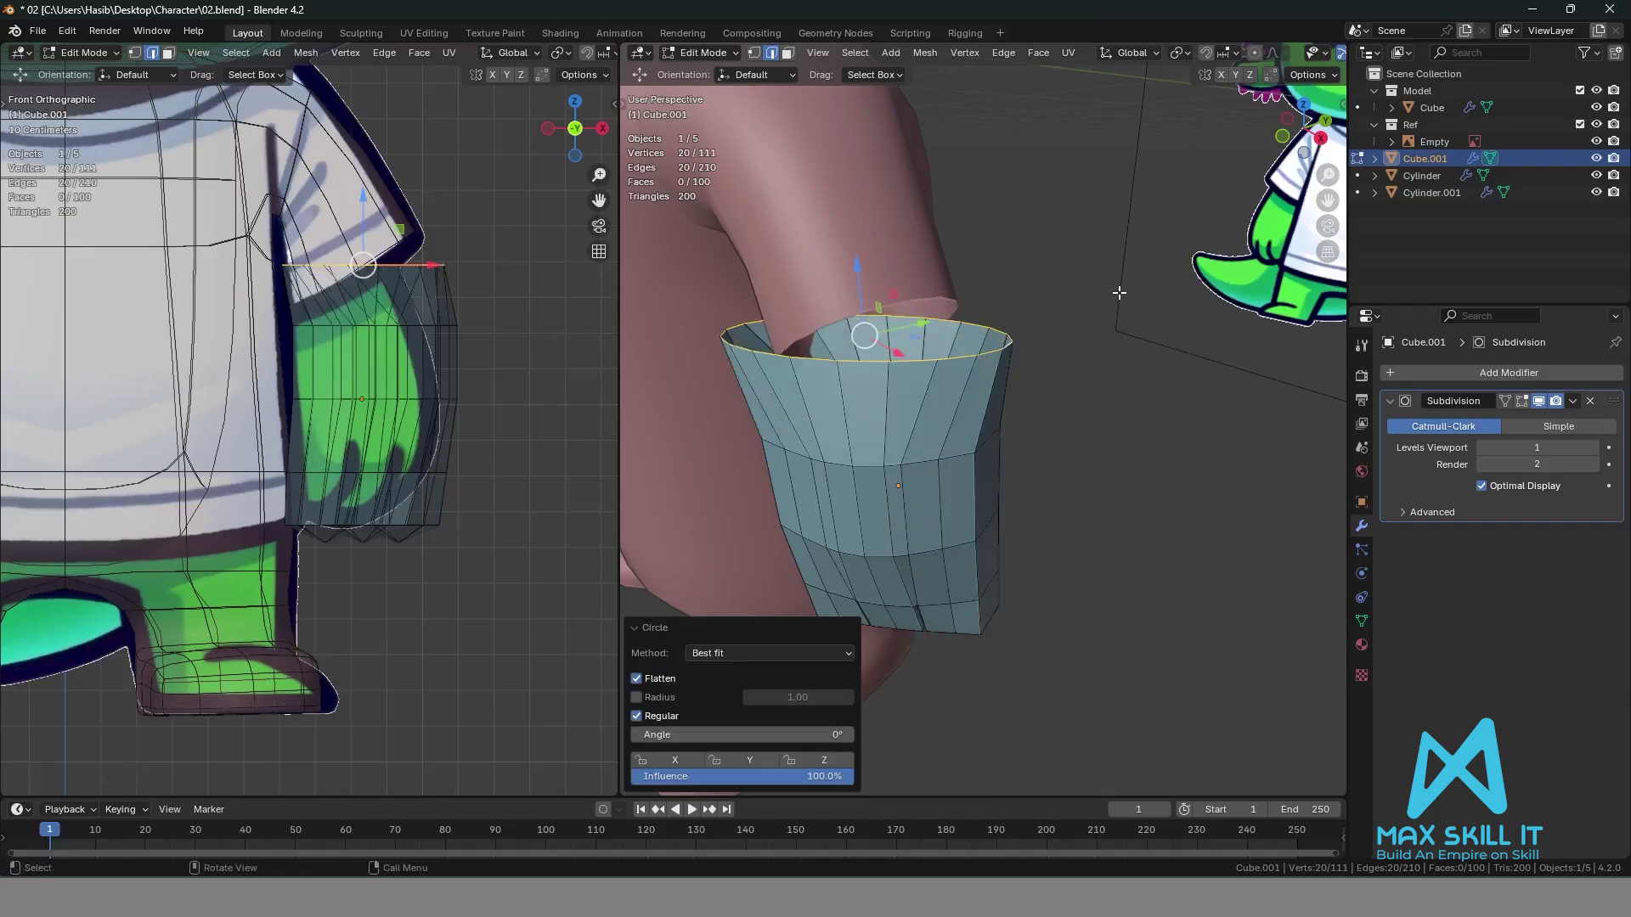
middle_drag(1076, 319, 962, 364)
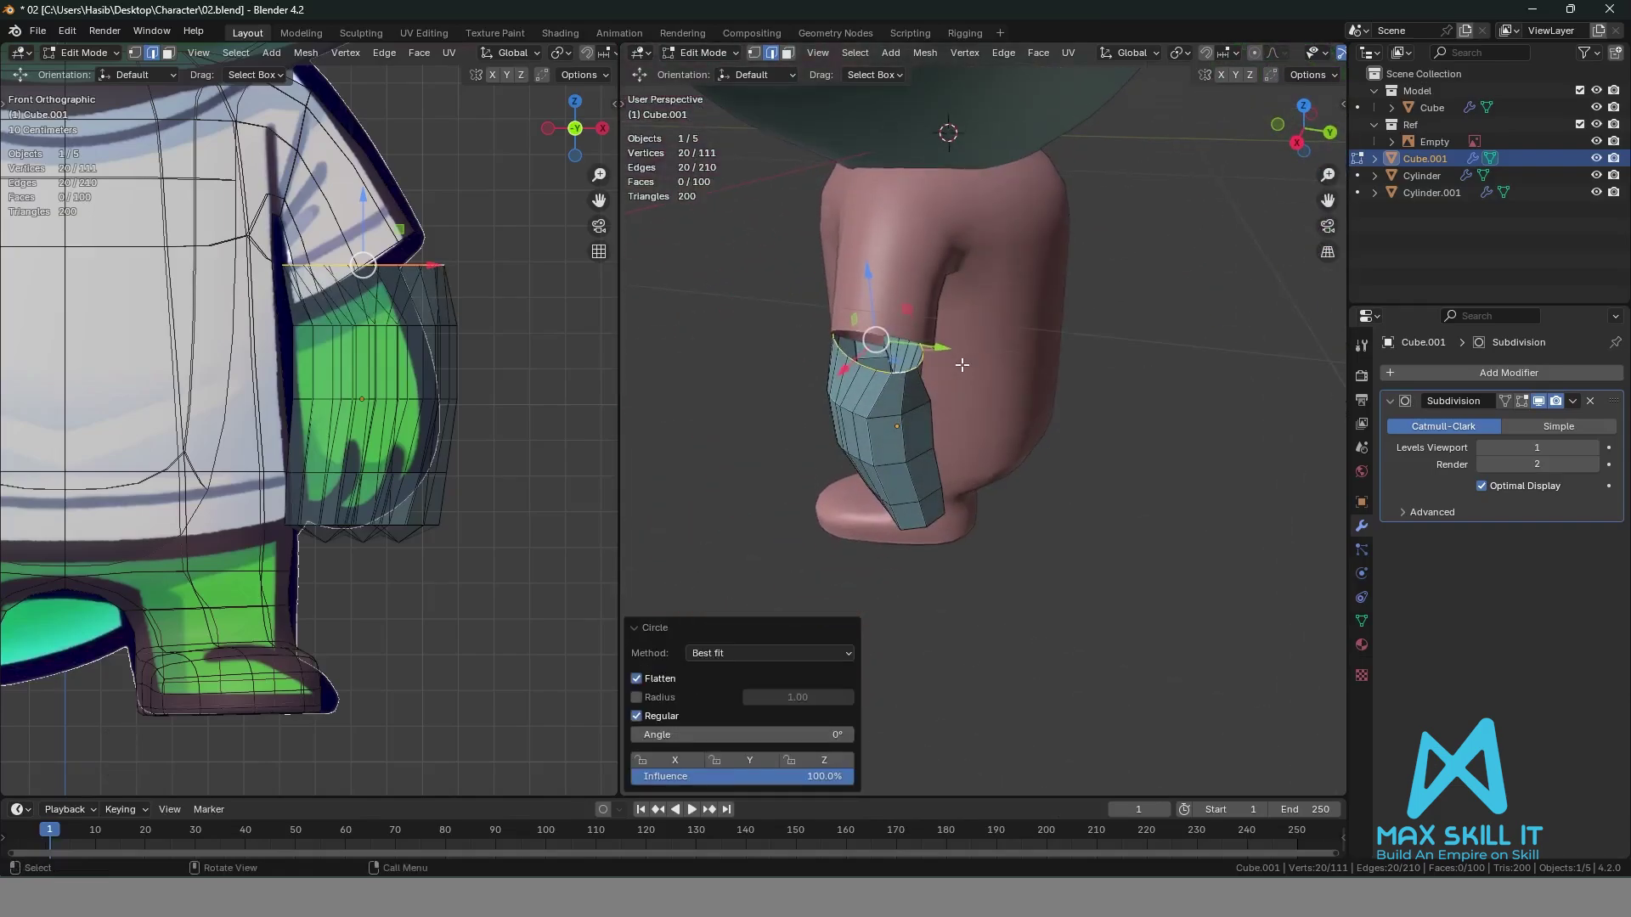
middle_drag(1114, 412, 986, 436)
key(s)
click(1102, 408)
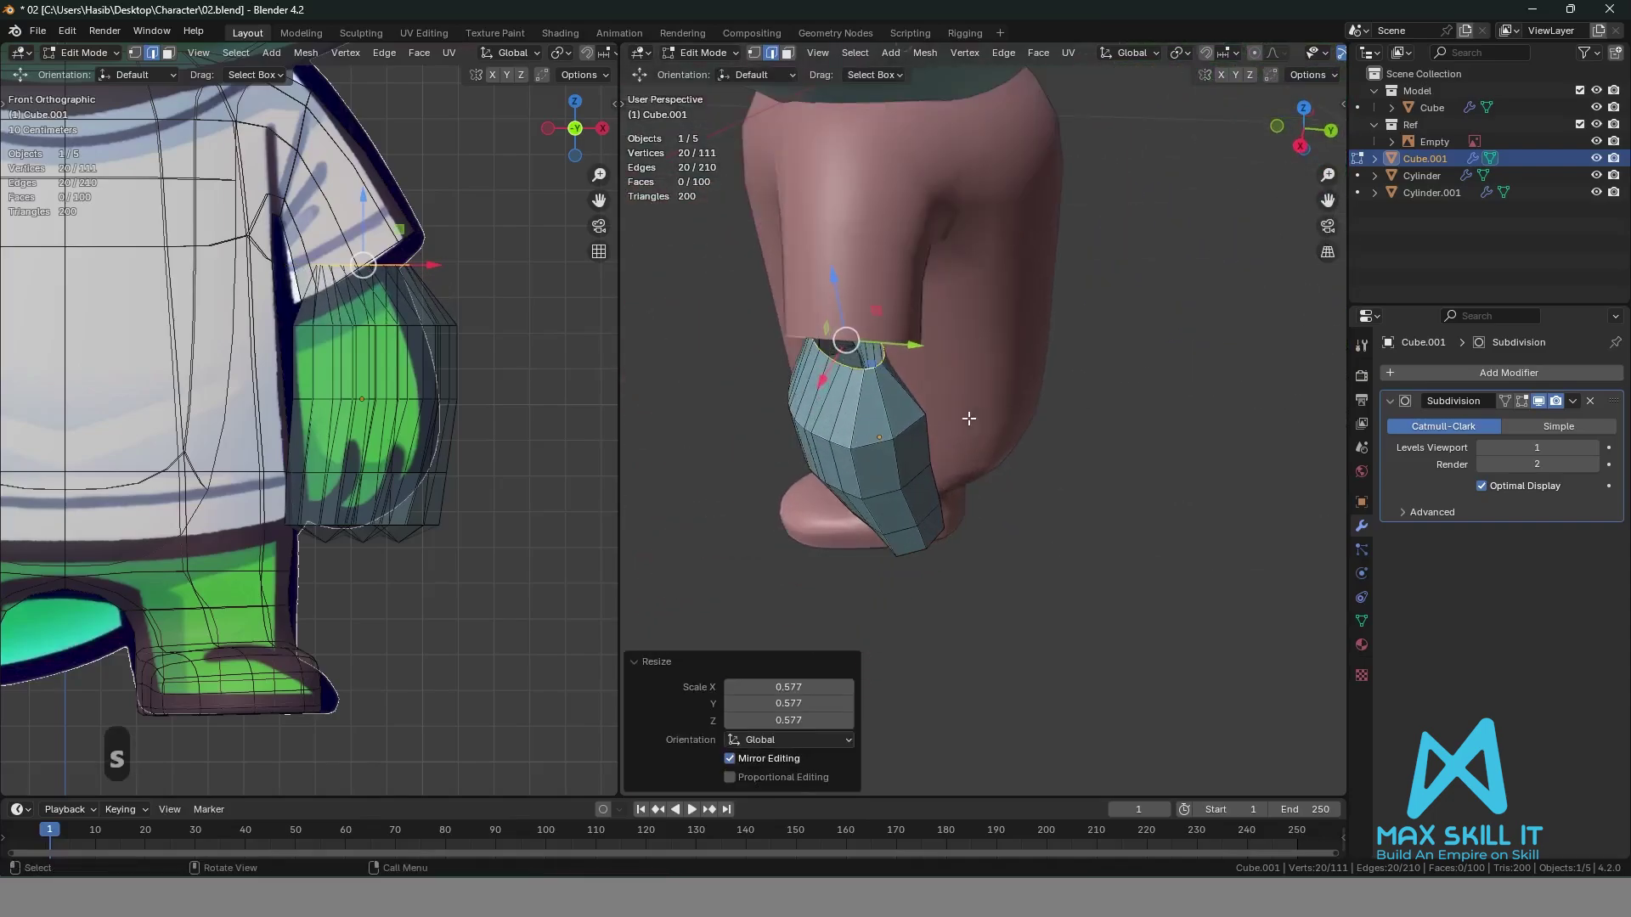
Switch the active tool to Scale with the wrist loop selected.
key(shift+space)
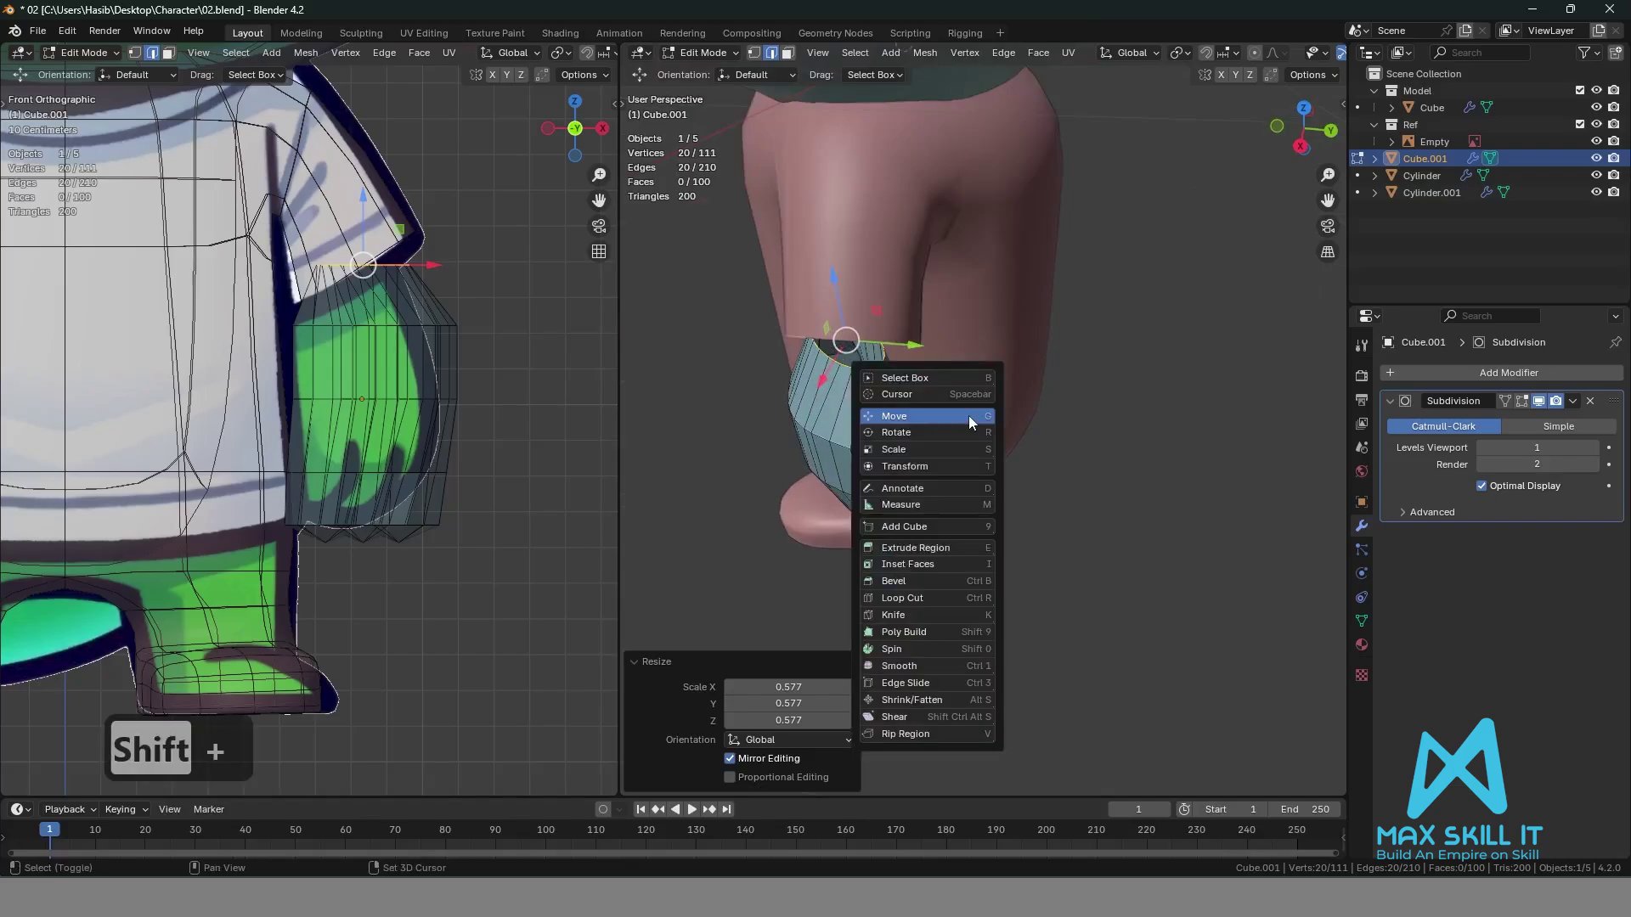
click(935, 431)
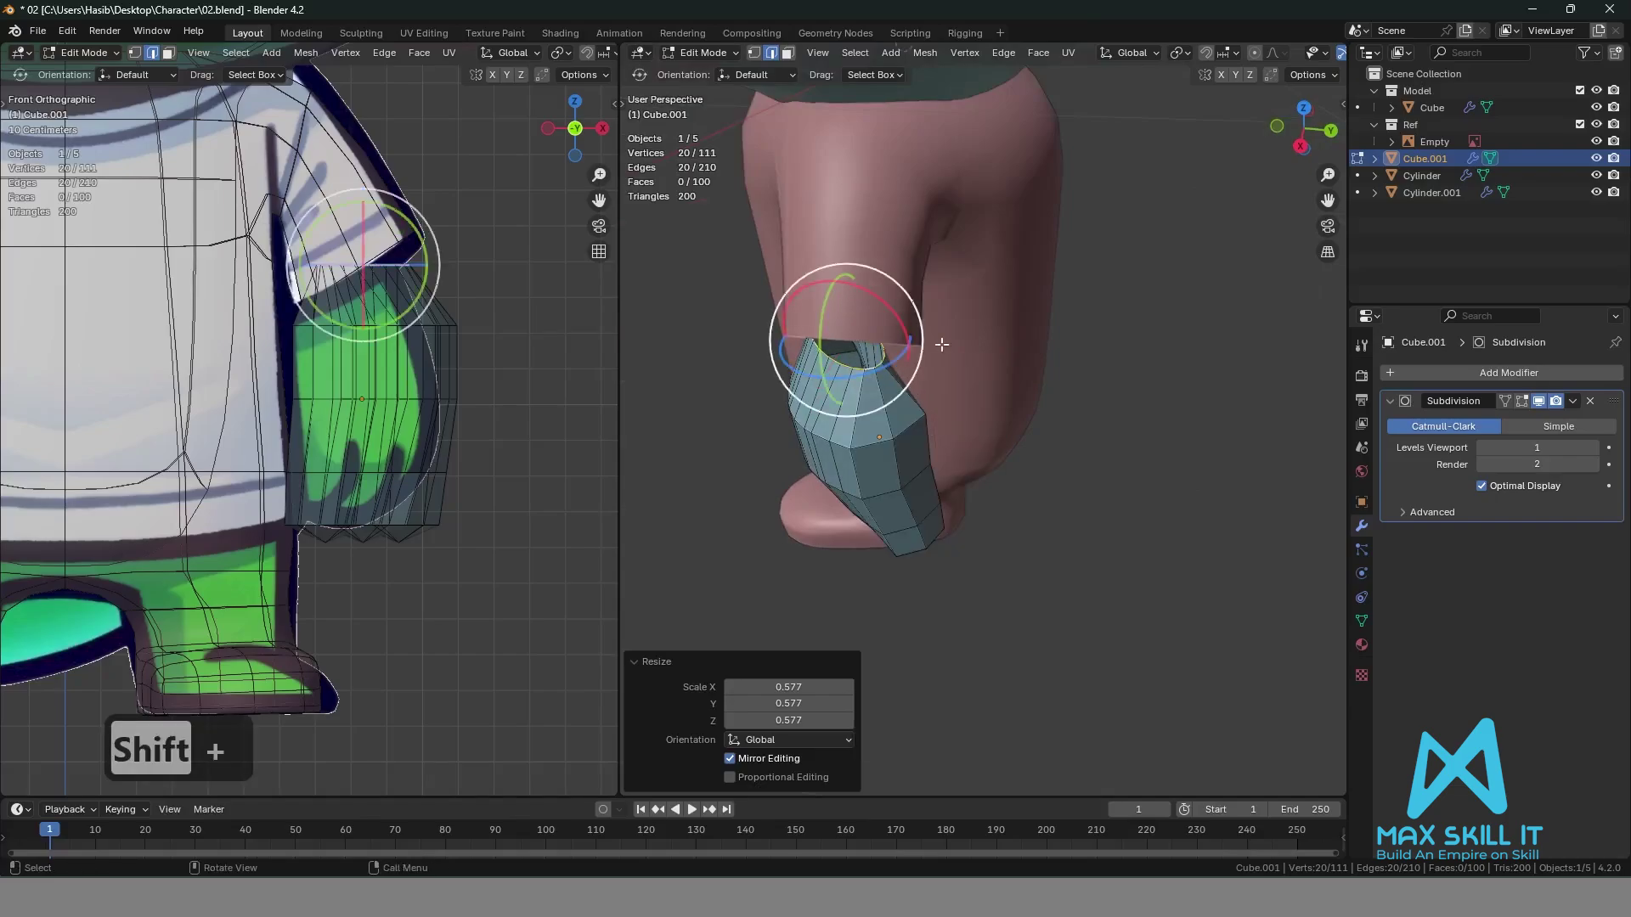
key(shift+space)
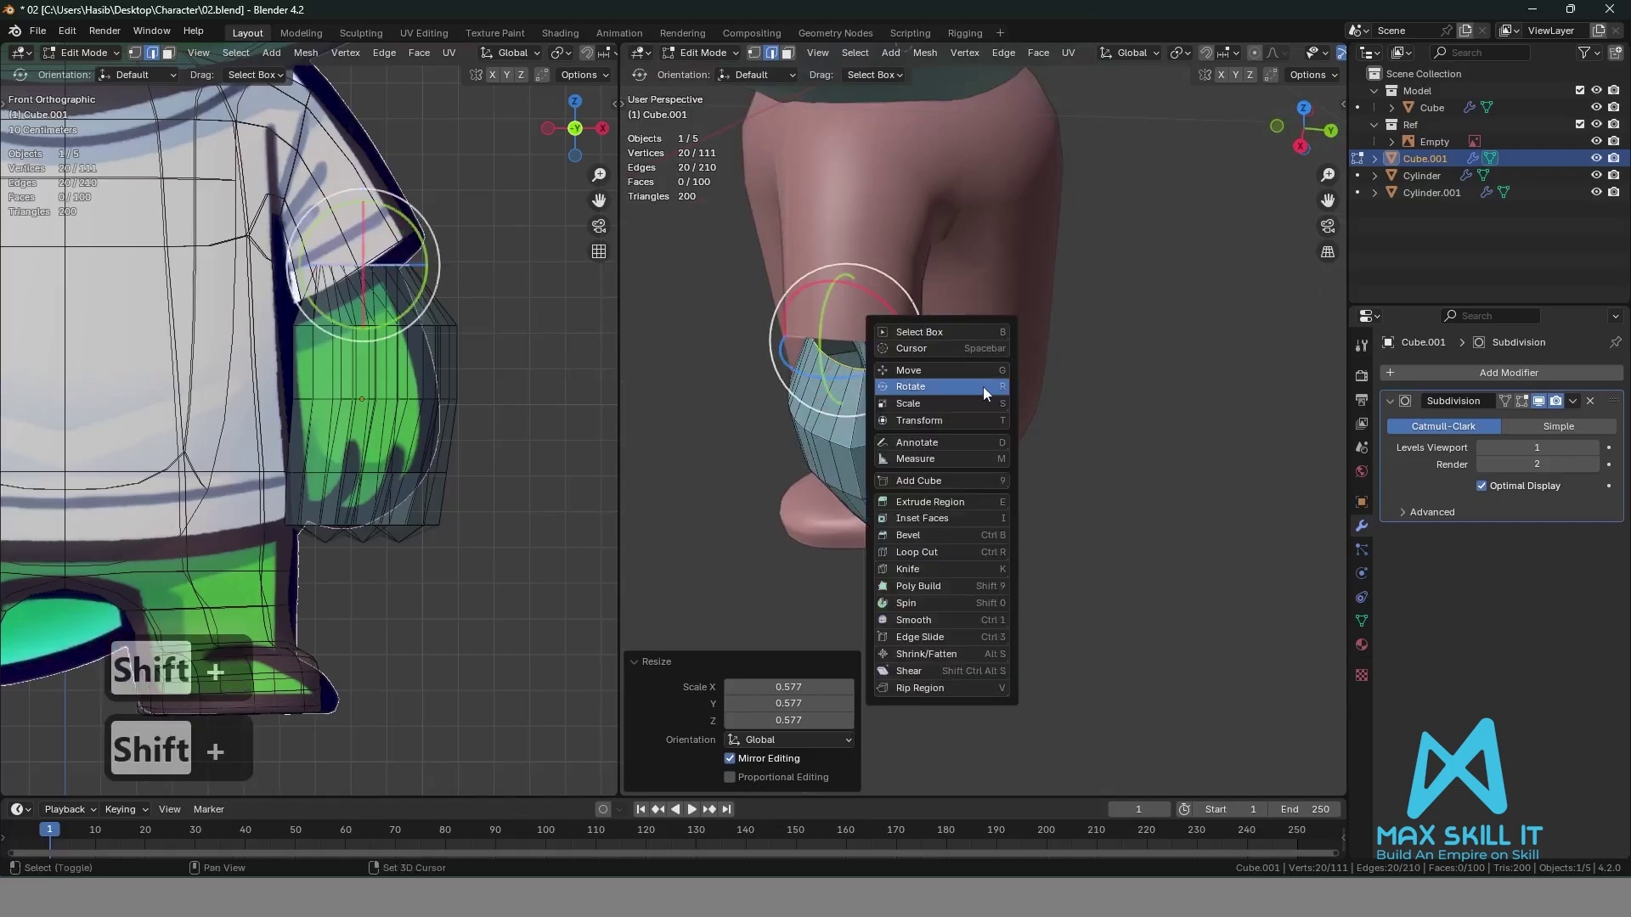
click(941, 405)
Try to reshape the wrist loop by scaling it along Y and X, and undo the last scaling.
mouse_move(913, 339)
mouse_down()
mouse_move(937, 338)
mouse_move(910, 340)
mouse_up()
mouse_move(822, 377)
mouse_down()
mouse_move(777, 376)
mouse_move(803, 360)
mouse_up()
key(ctrl+z)
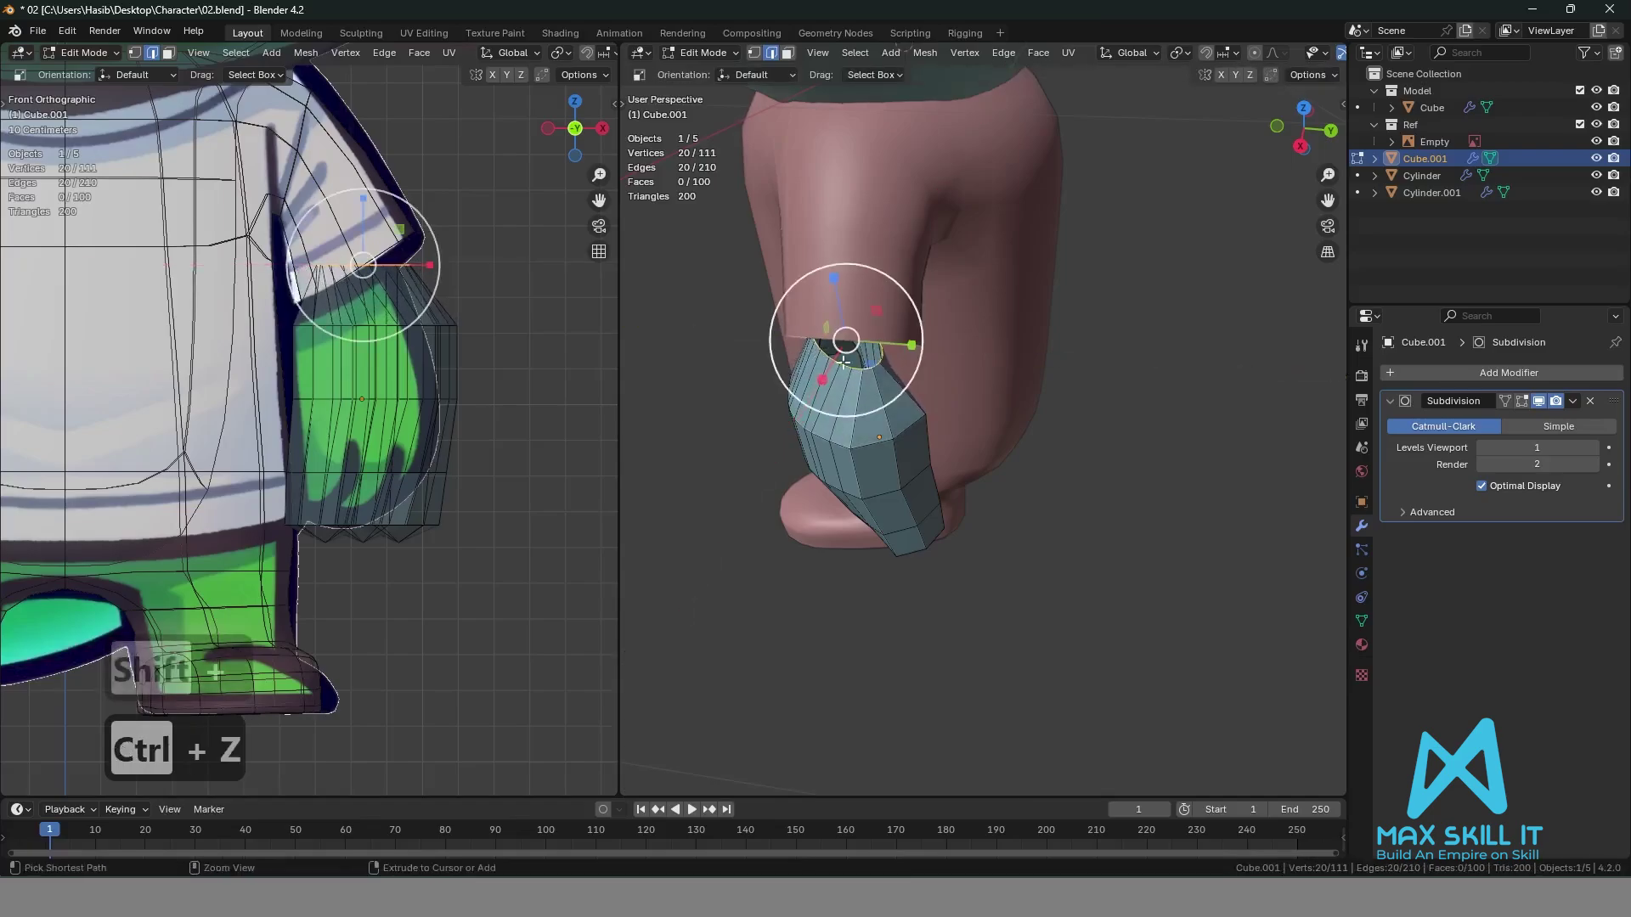
Isolate the hand object Cube.001 in local view and enter Edit Mode on it.
right_click(1126, 338)
middle_drag(1119, 385, 1117, 389)
key(Tab)
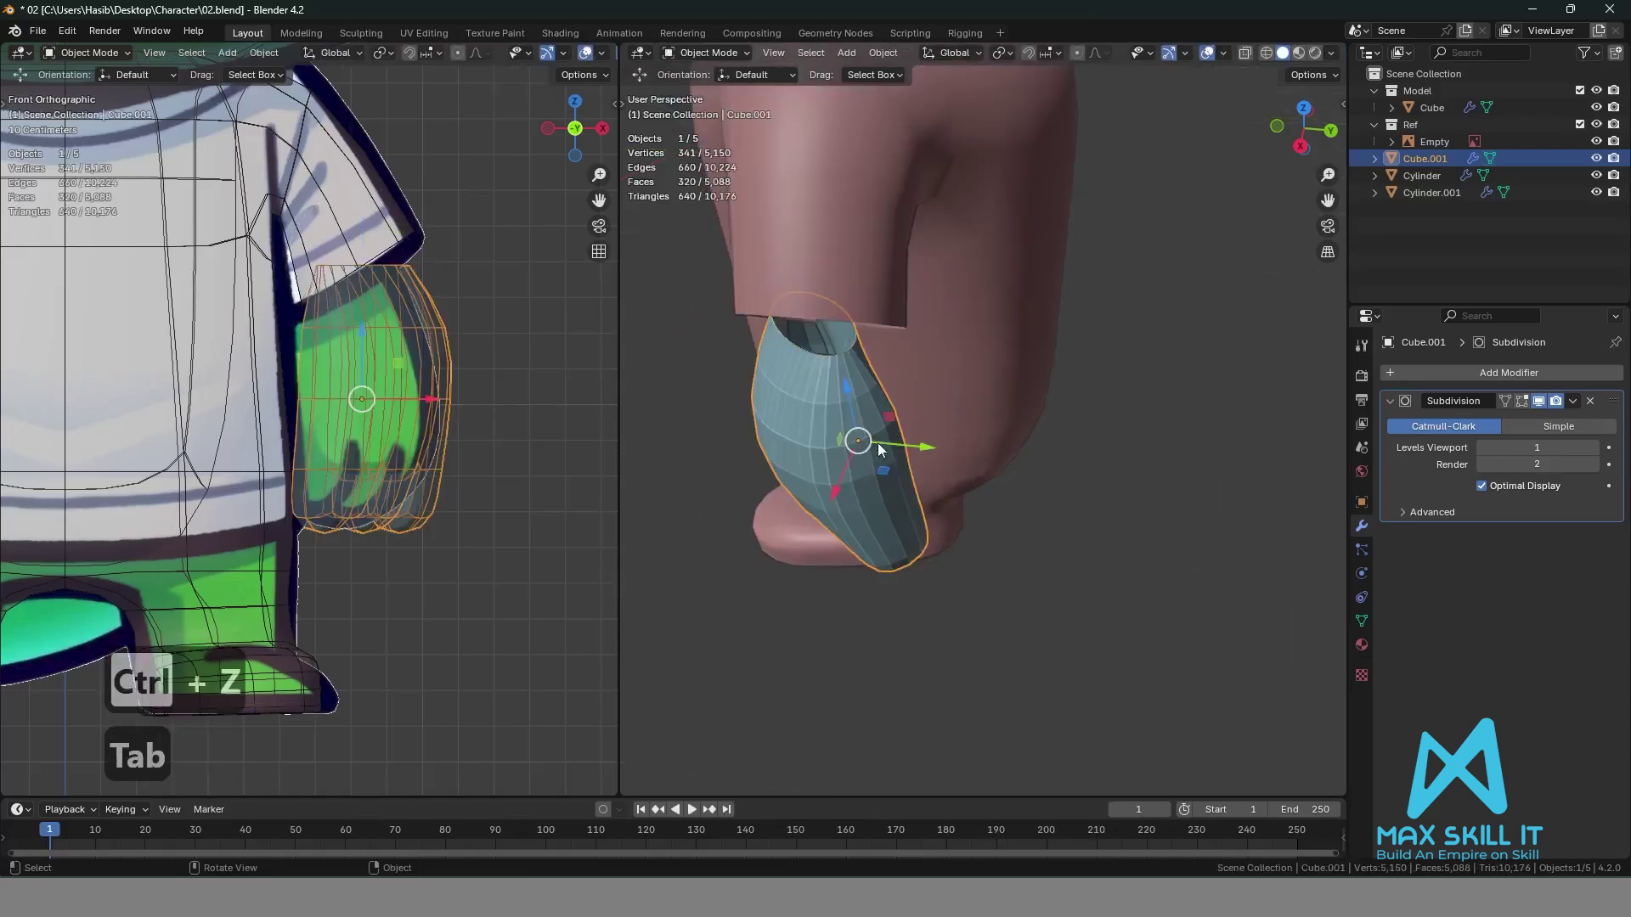
key(KP_Divide)
scroll(1060, 391, down, 5)
click(1099, 344)
middle_drag(1099, 344, 1176, 306)
click(1001, 438)
key(Tab)
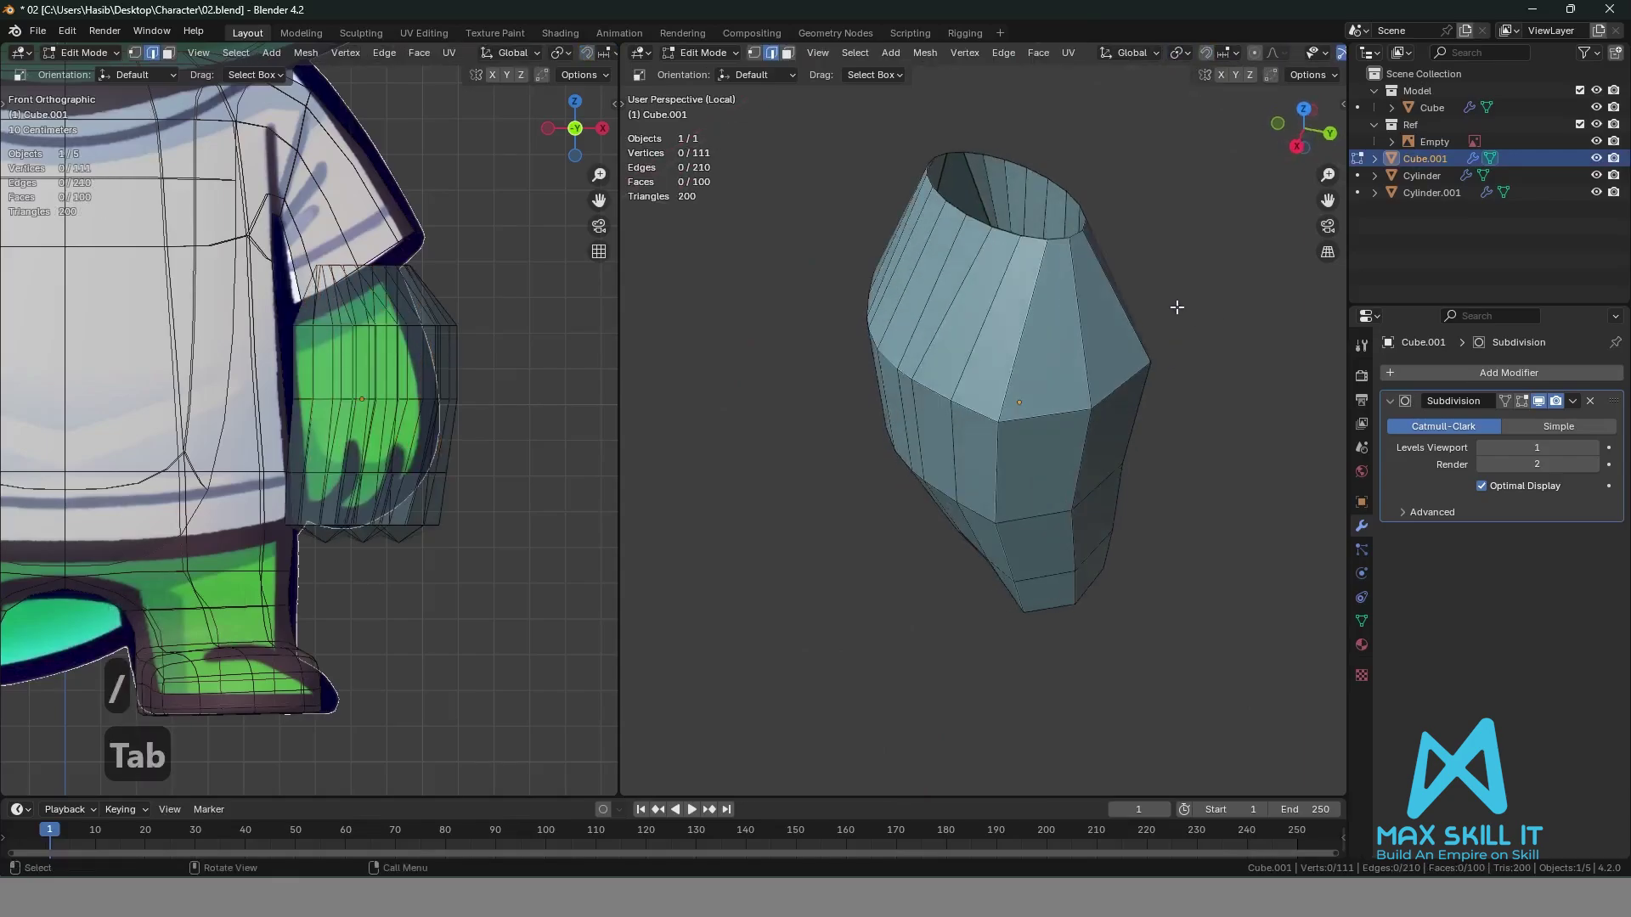
Select the edge loop around the hand's wrist opening and reshape it with LoopTools Circle.
alt+click(1030, 242)
right_click(1133, 175)
mouse_move(1133, 175)
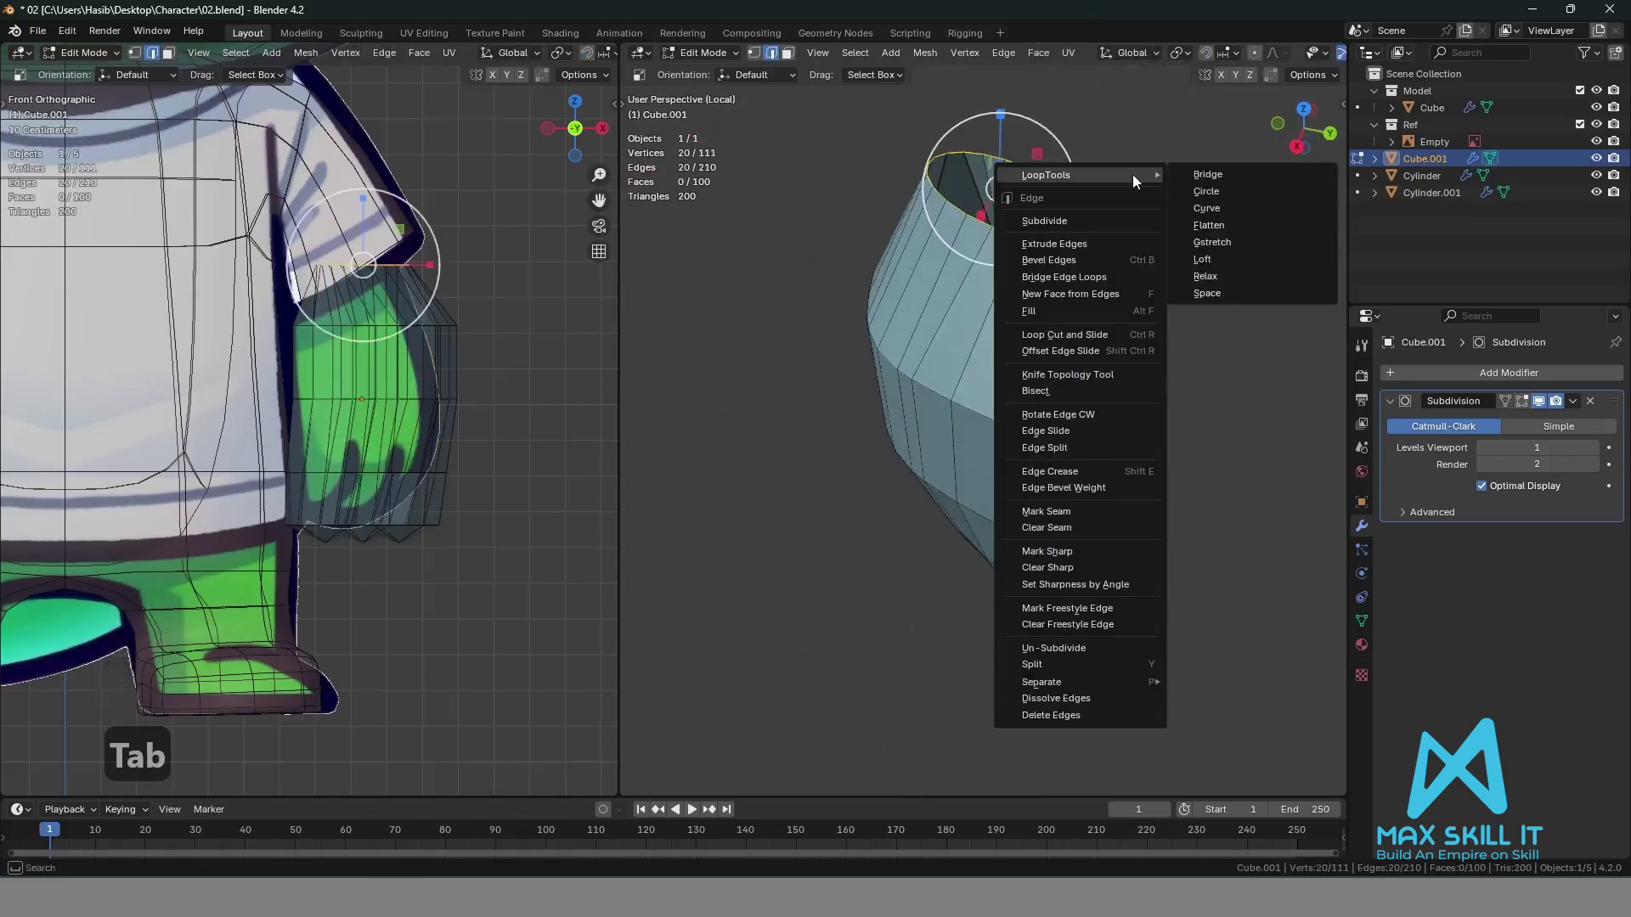
click(1214, 191)
middle_drag(1245, 212, 489, 330)
middle_drag(1099, 236, 1176, 212)
click(1107, 276)
click(1185, 509)
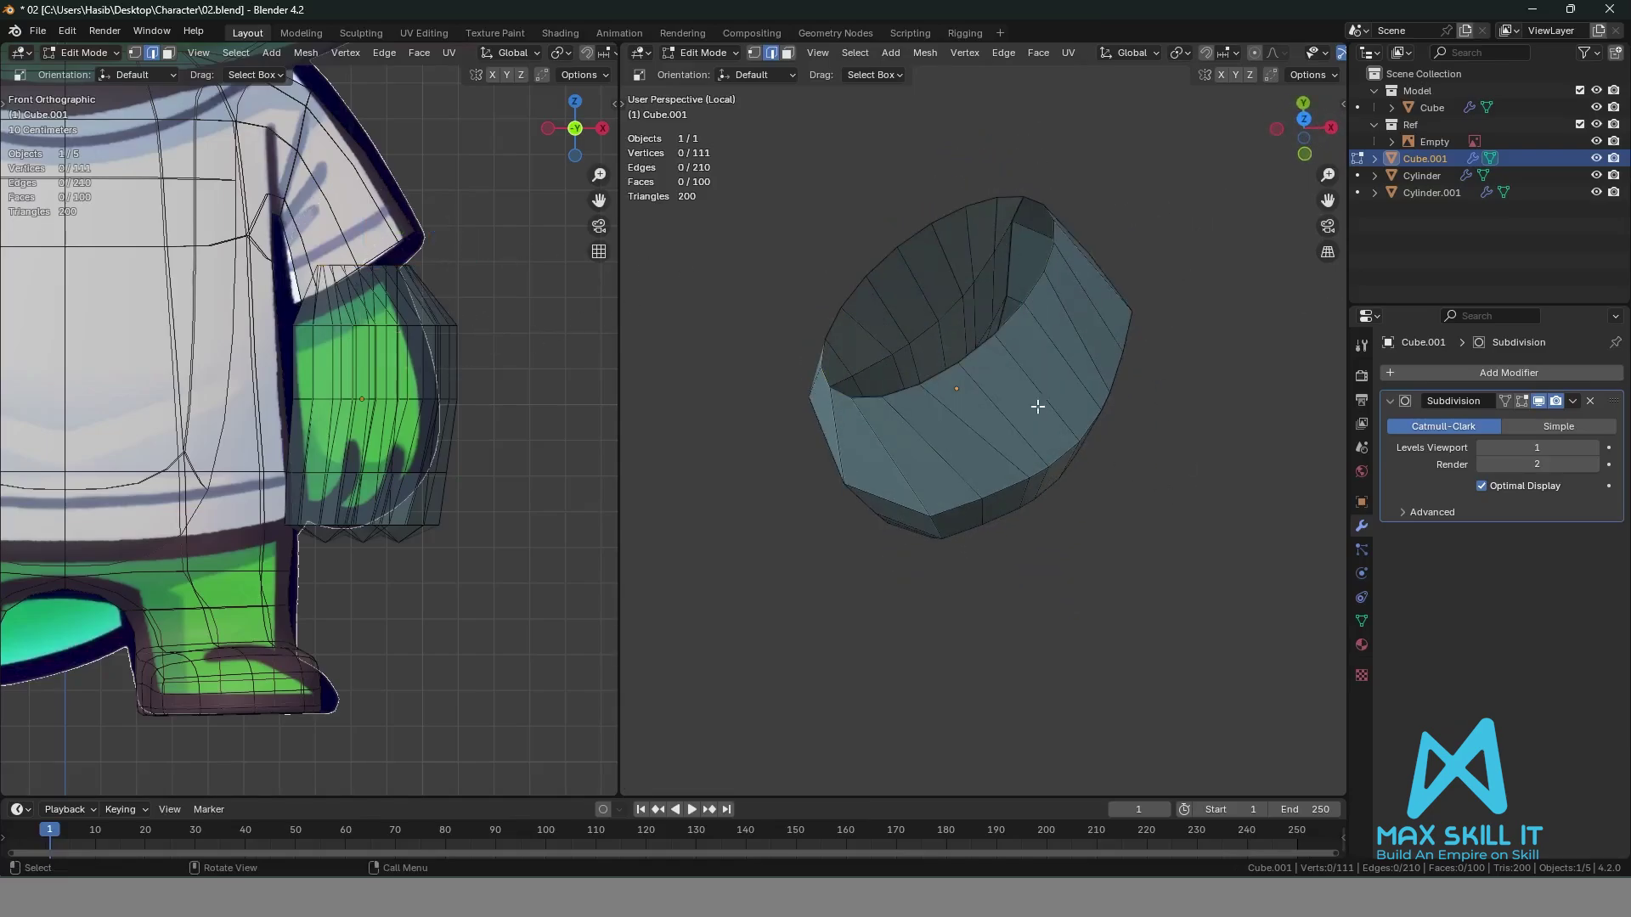
Try to scale and rotate the wrist opening's edge loop from the top view.
alt+click(981, 361)
middle_drag(1056, 419, 1172, 454)
key(grave)
click(1109, 347)
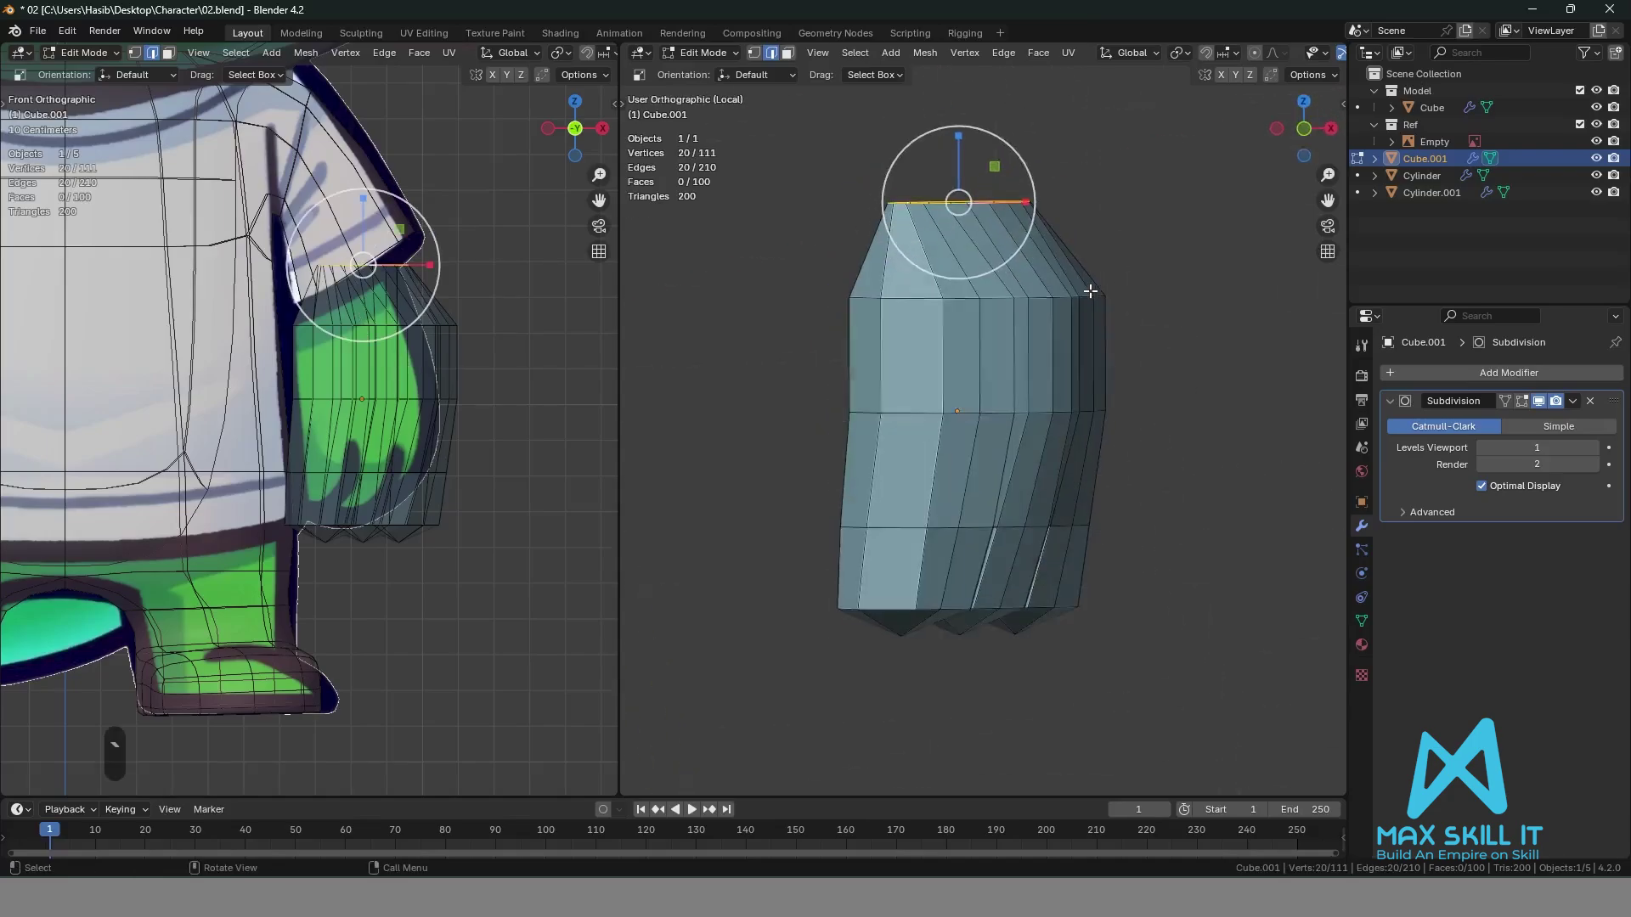
key(grave)
key(grave)
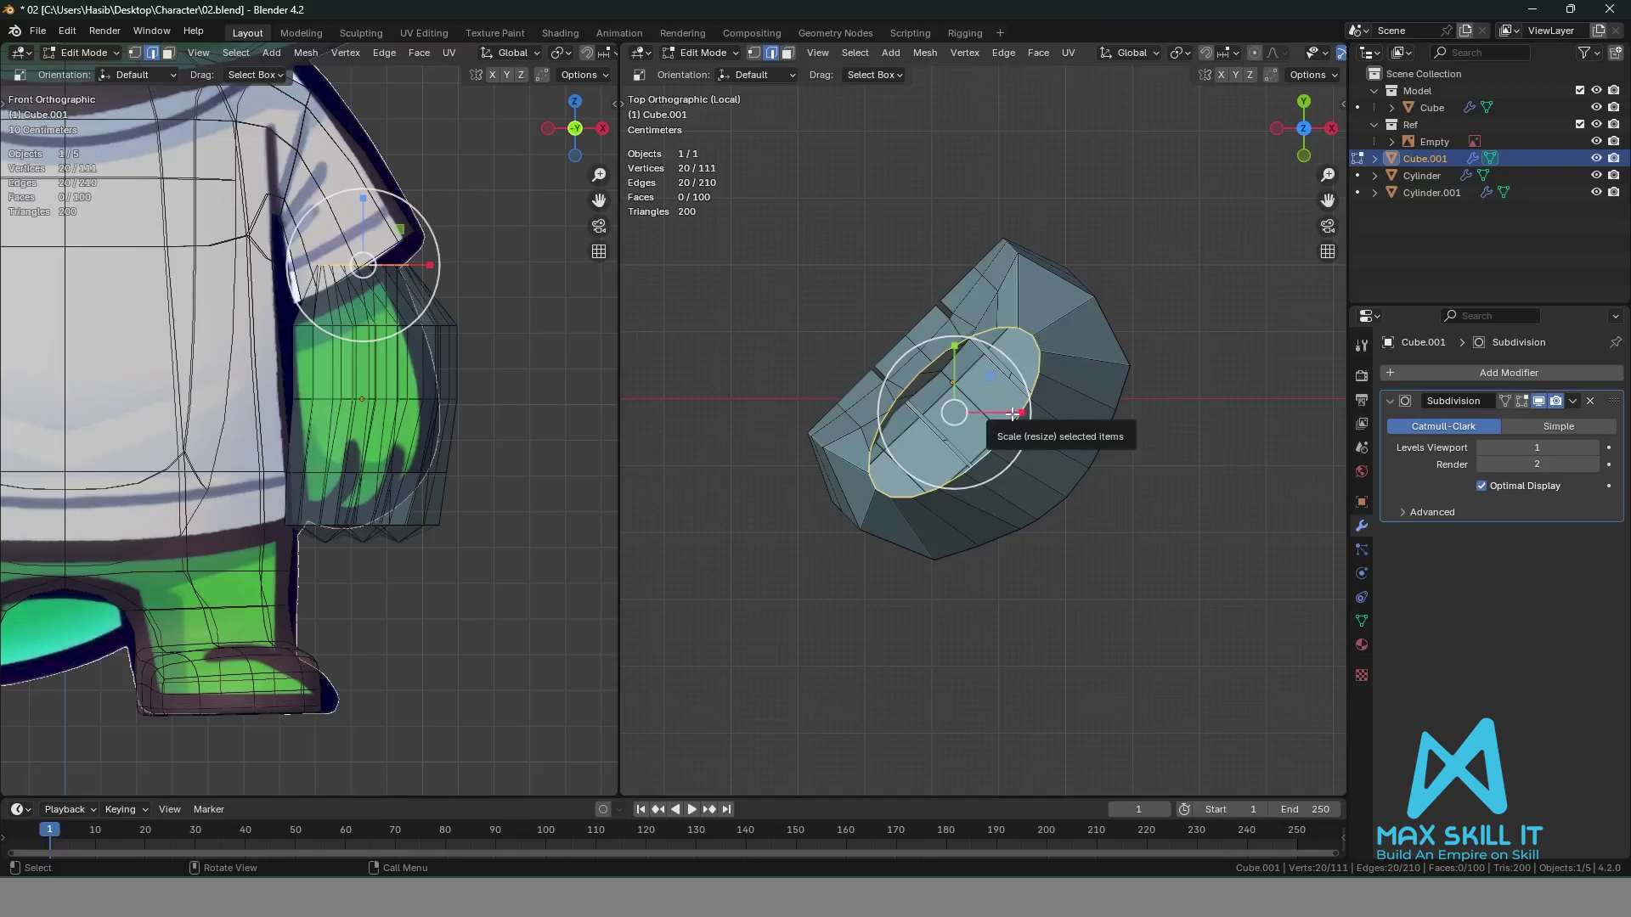
key(shift+space)
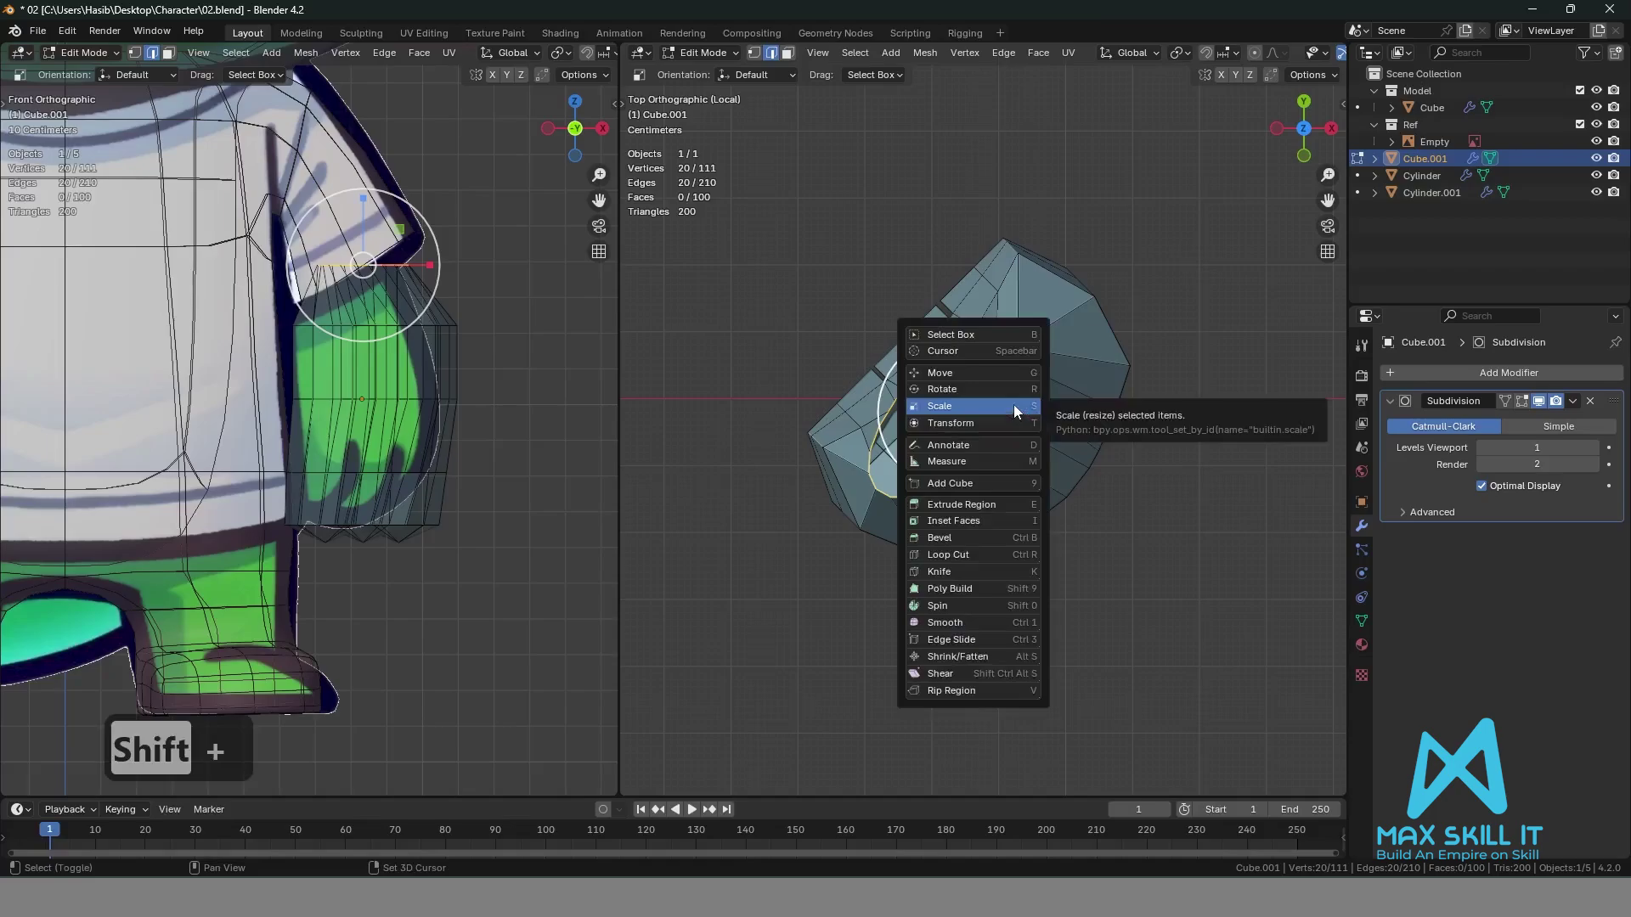
click(1012, 404)
drag(1013, 404, 1018, 409)
drag(956, 348, 955, 347)
key(ctrl+z)
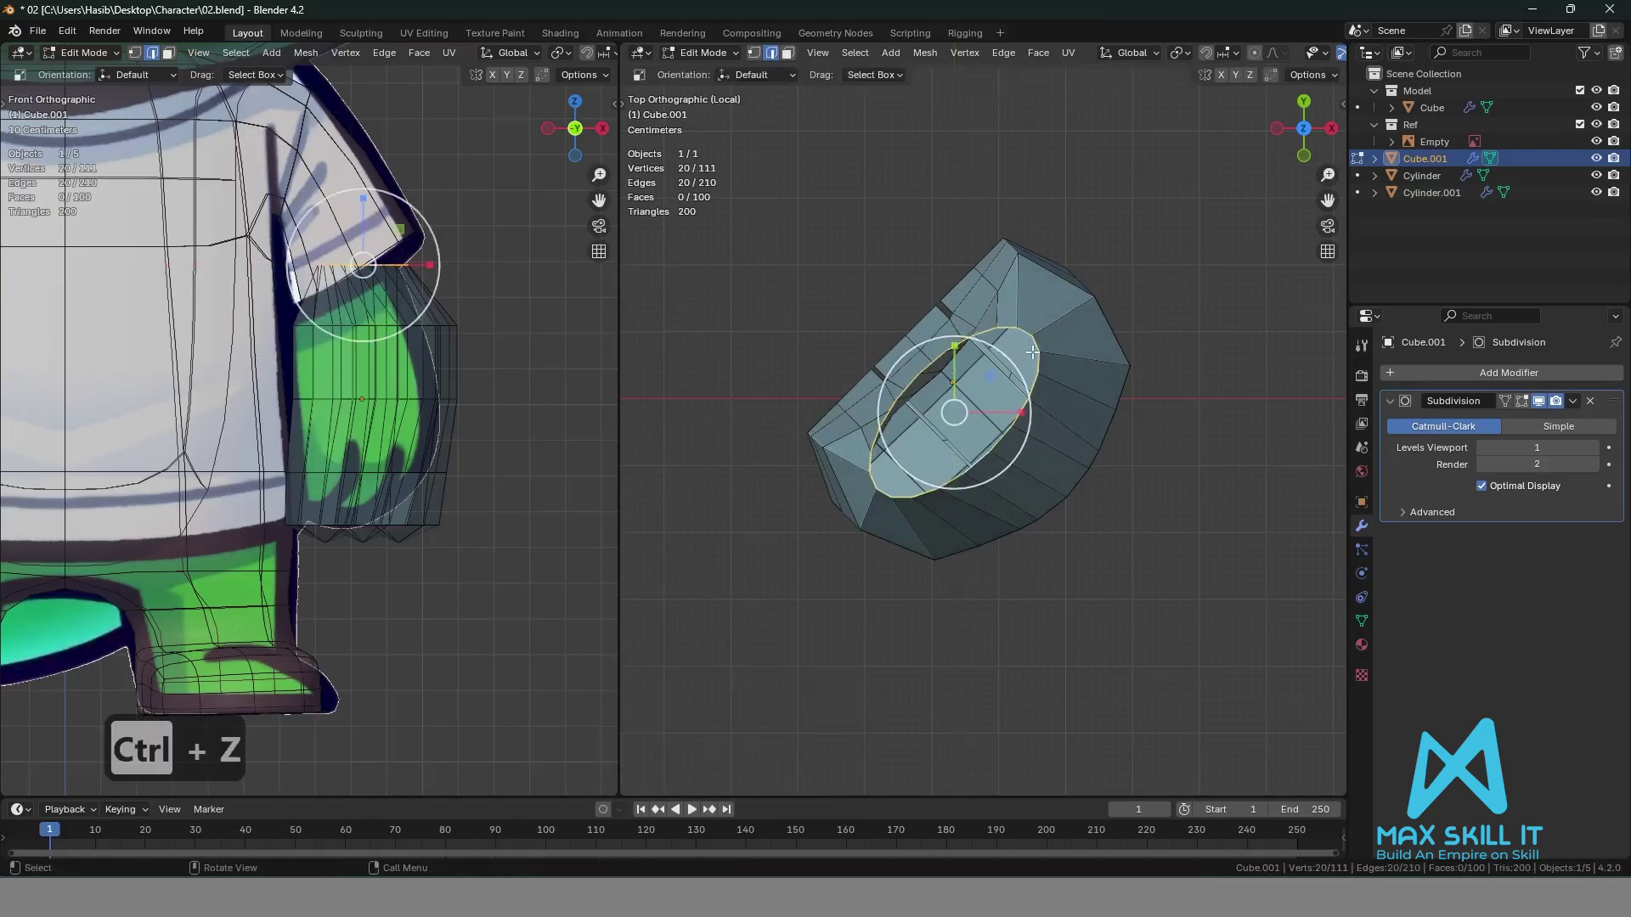
key(r)
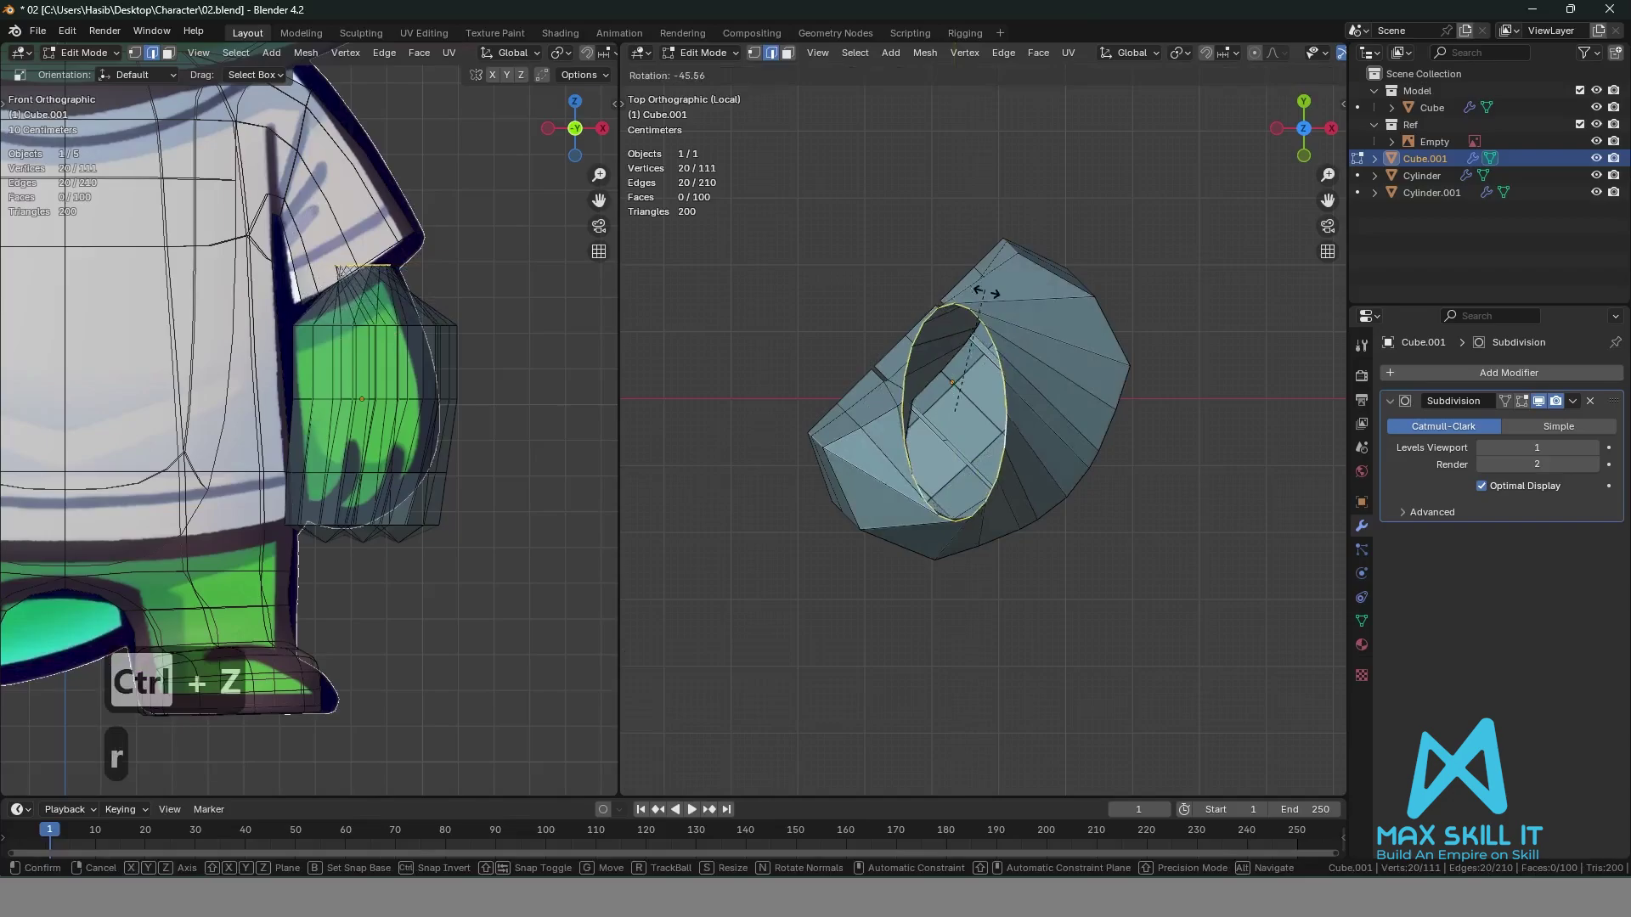
right_click(1143, 305)
Show the whole character again and extrude the hand's wrist edge loop about 27 cm up into the sleeve.
key(Tab)
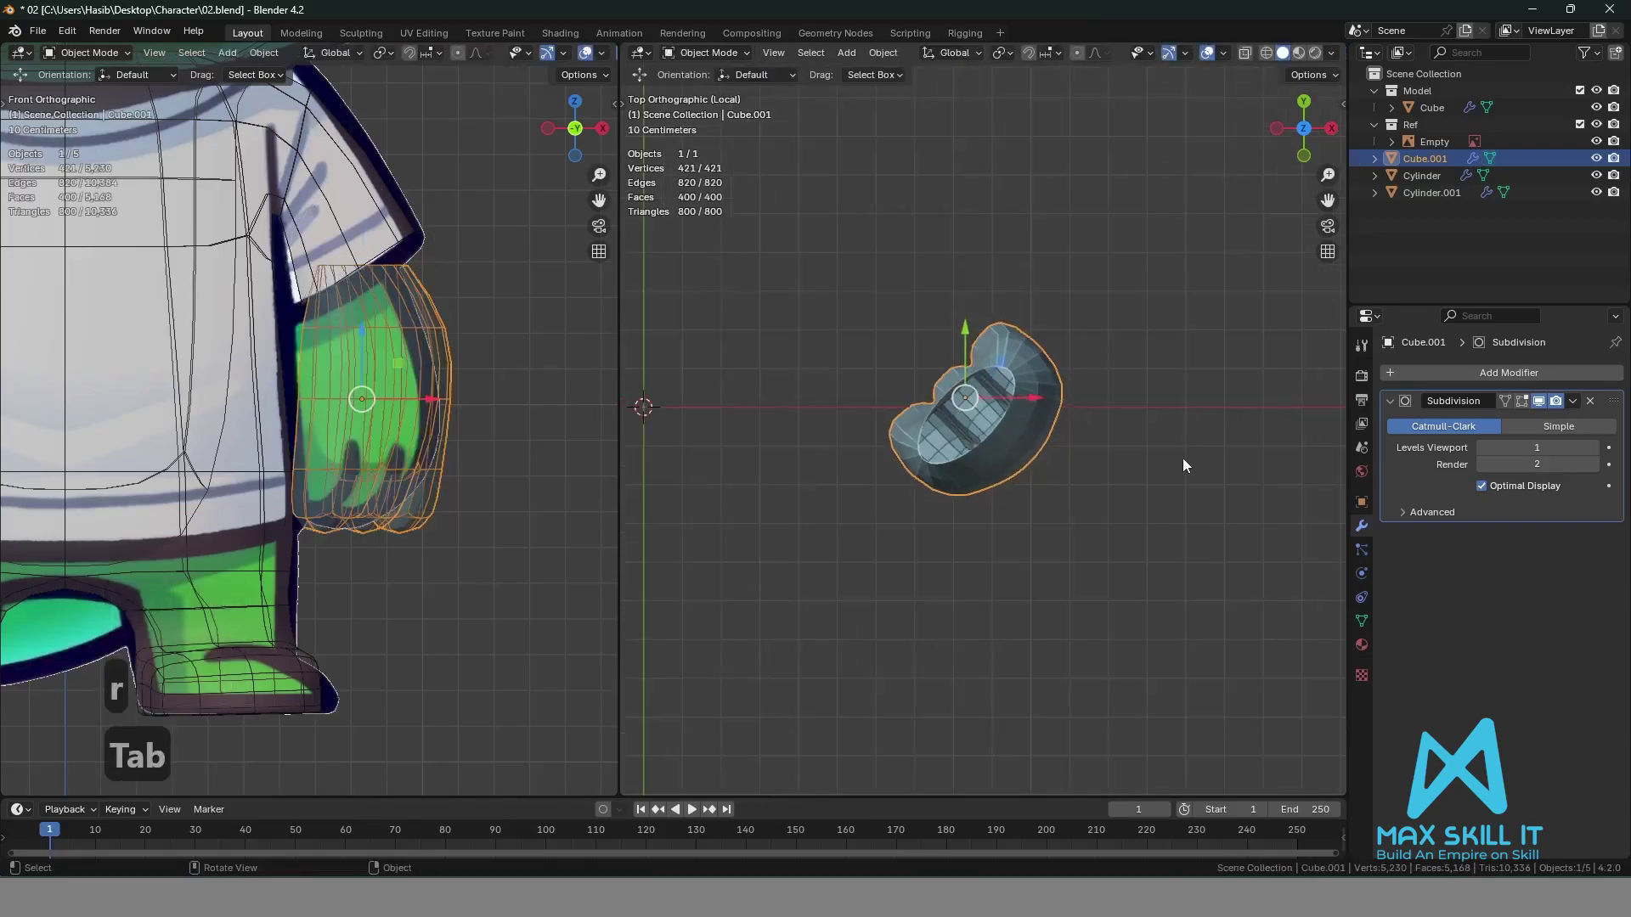
middle_drag(1187, 486, 1089, 353)
scroll(1089, 353, down, 4)
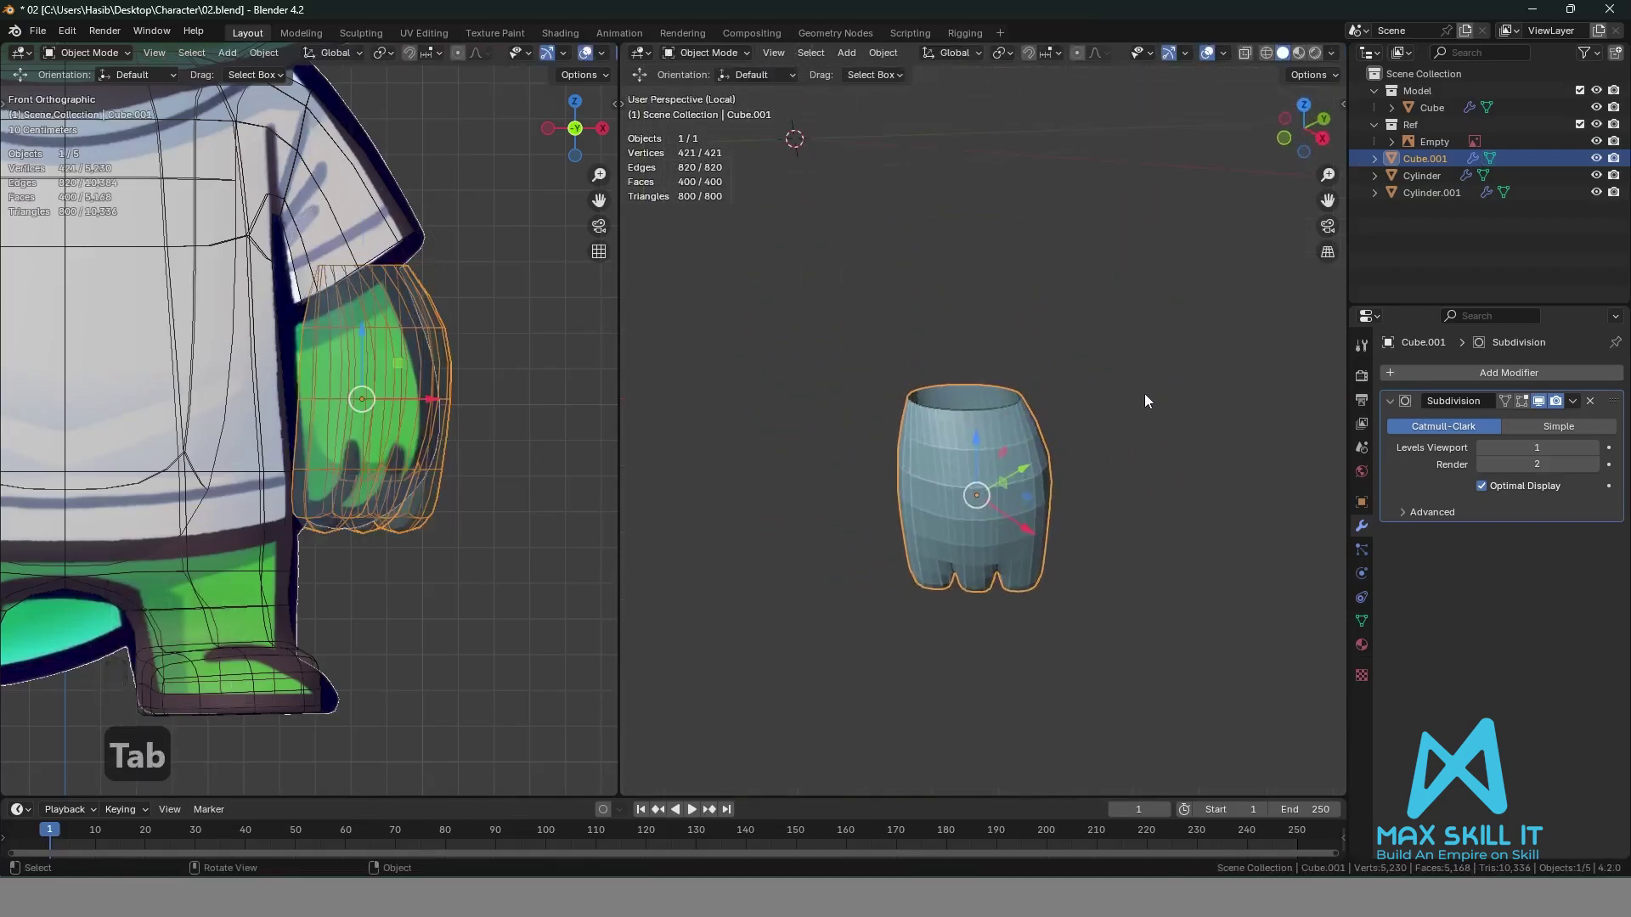
scroll(1023, 422, up, 4)
key(Tab)
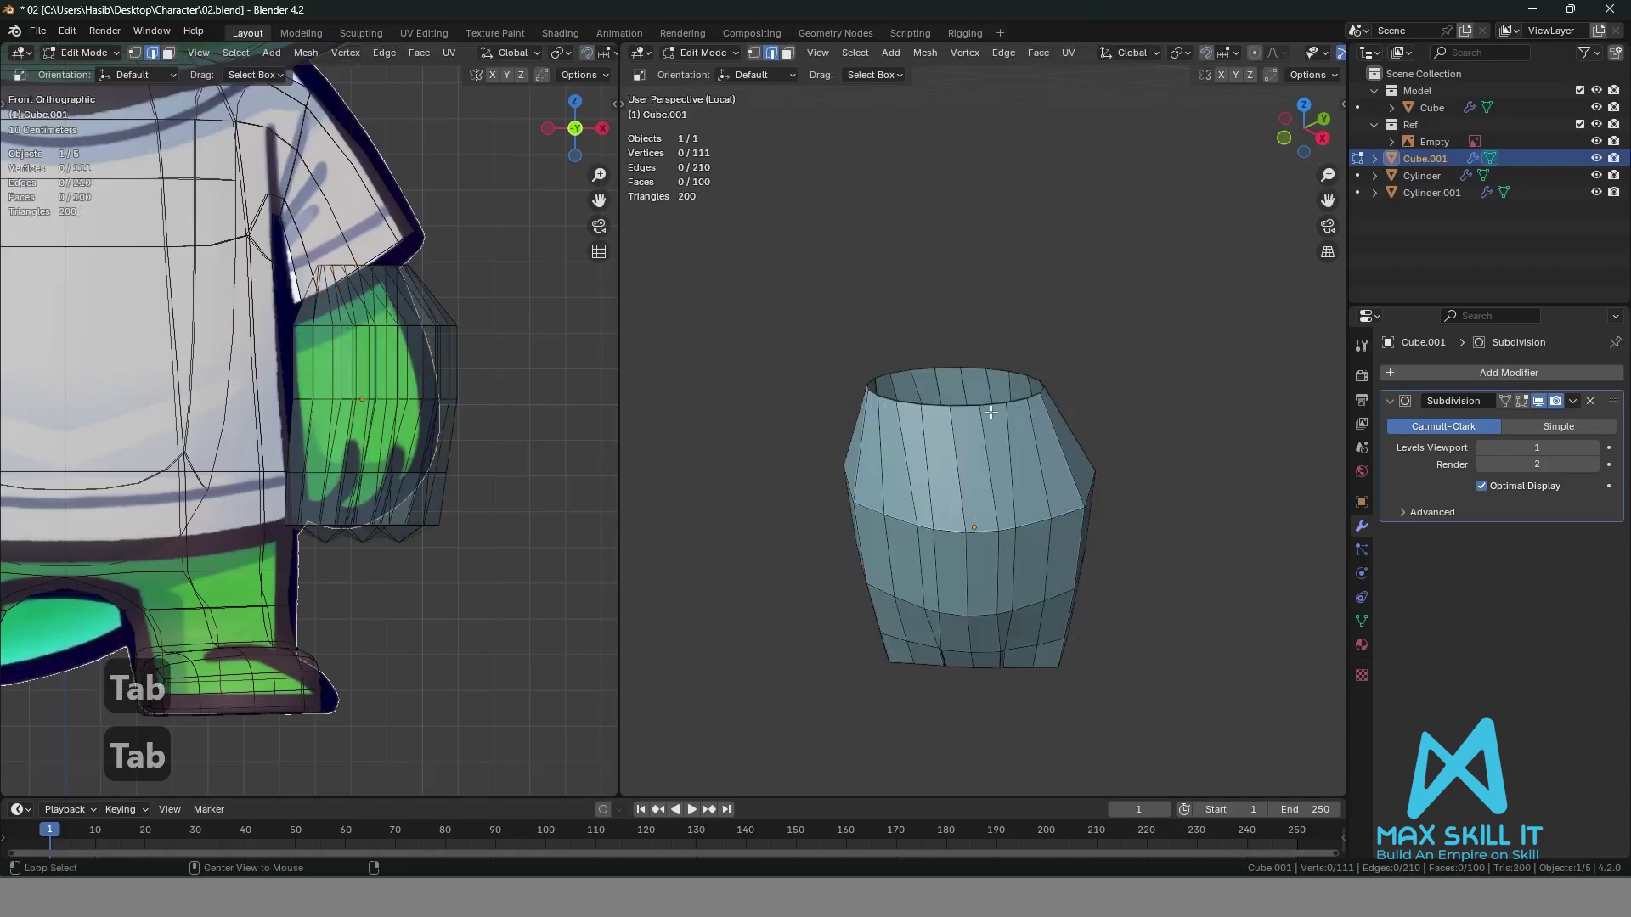
alt+click(990, 413)
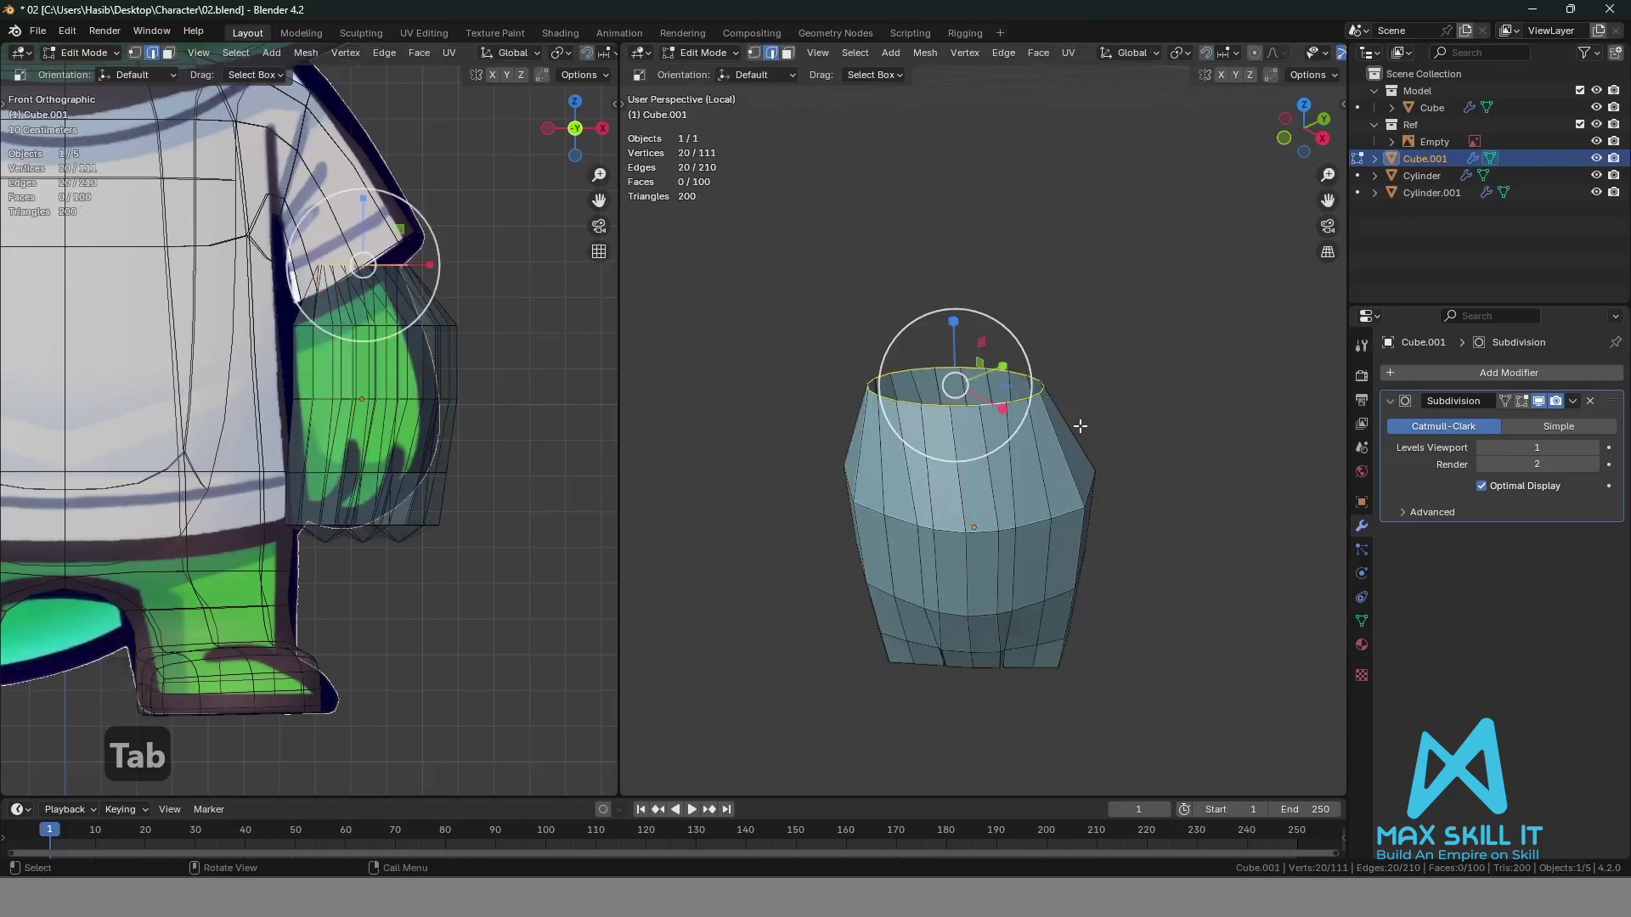
right_click(1080, 425)
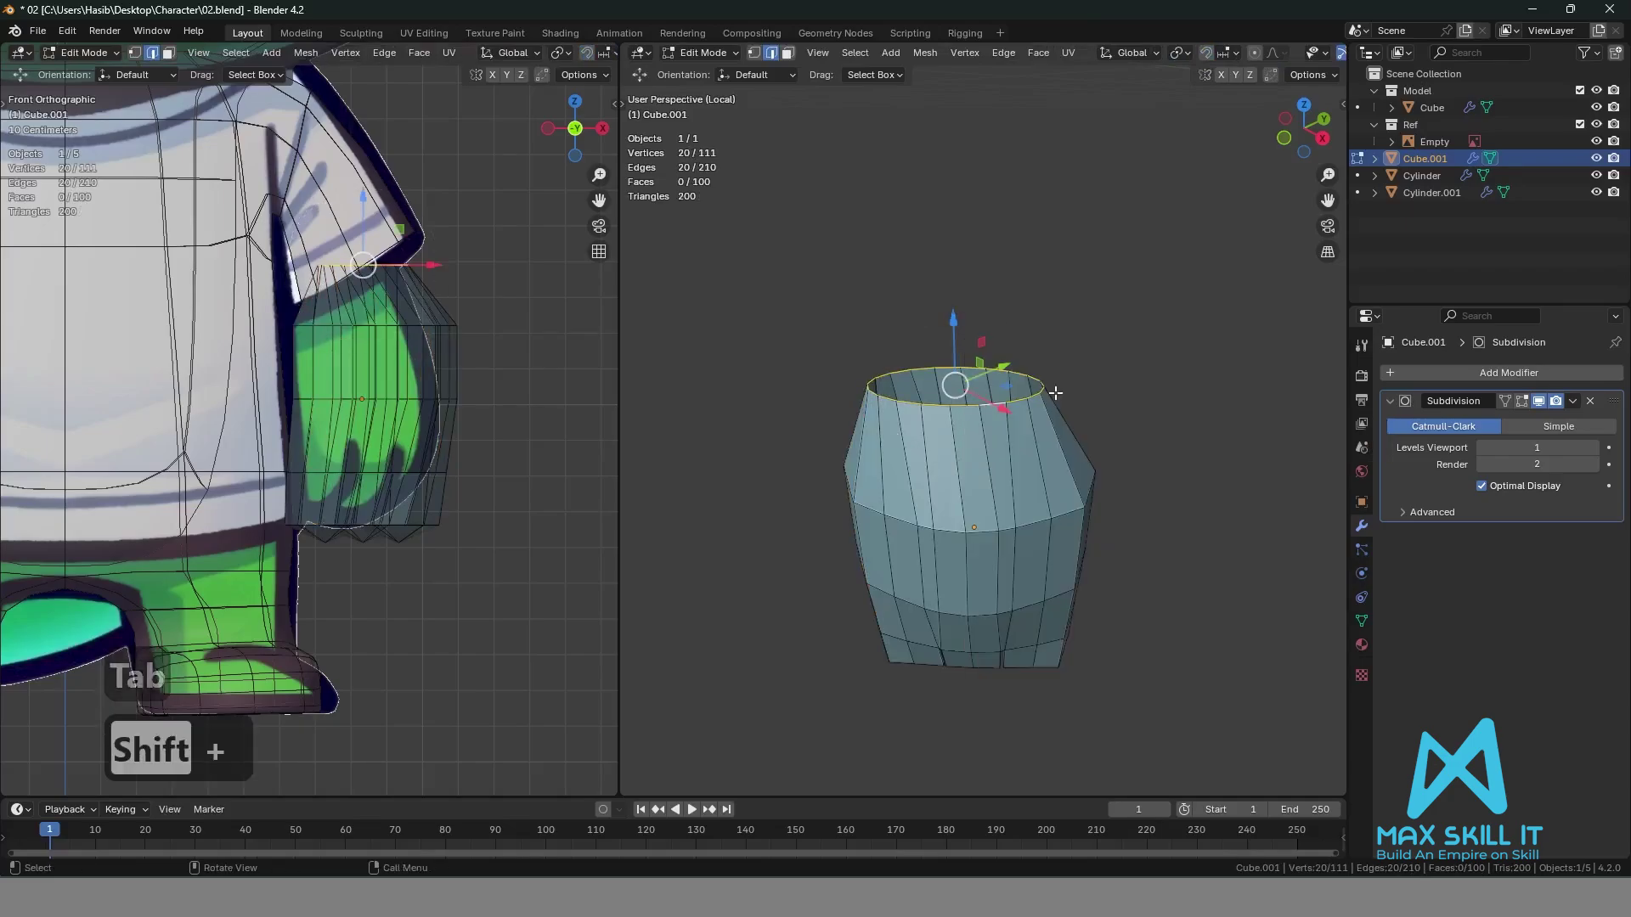
key(slash)
middle_drag(1135, 411, 1111, 362)
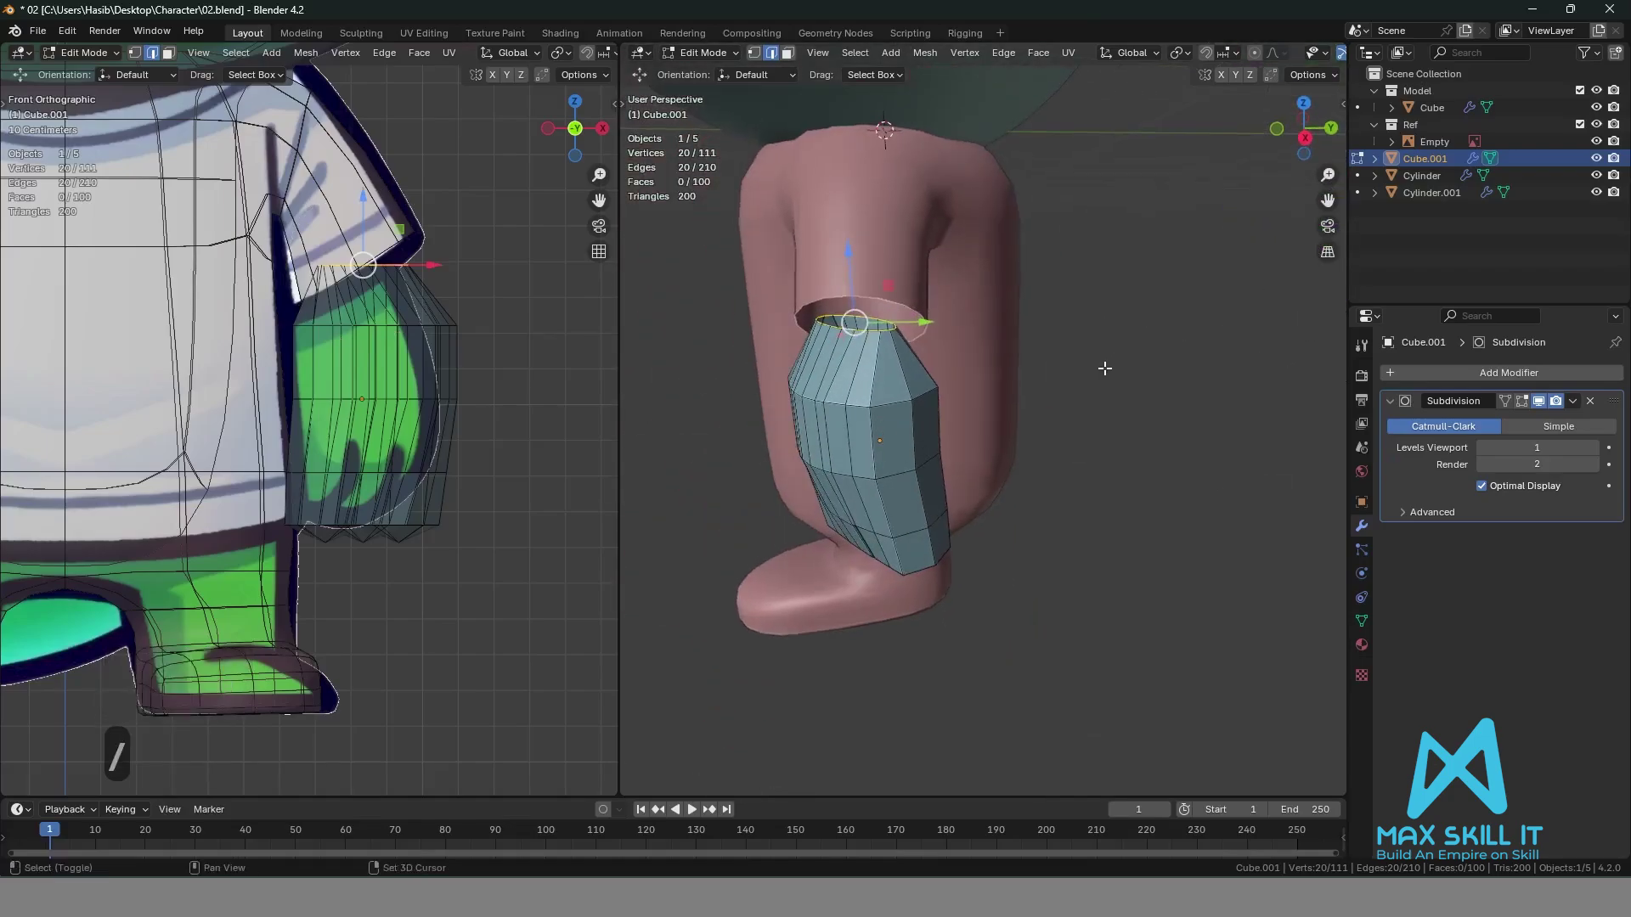
key(e)
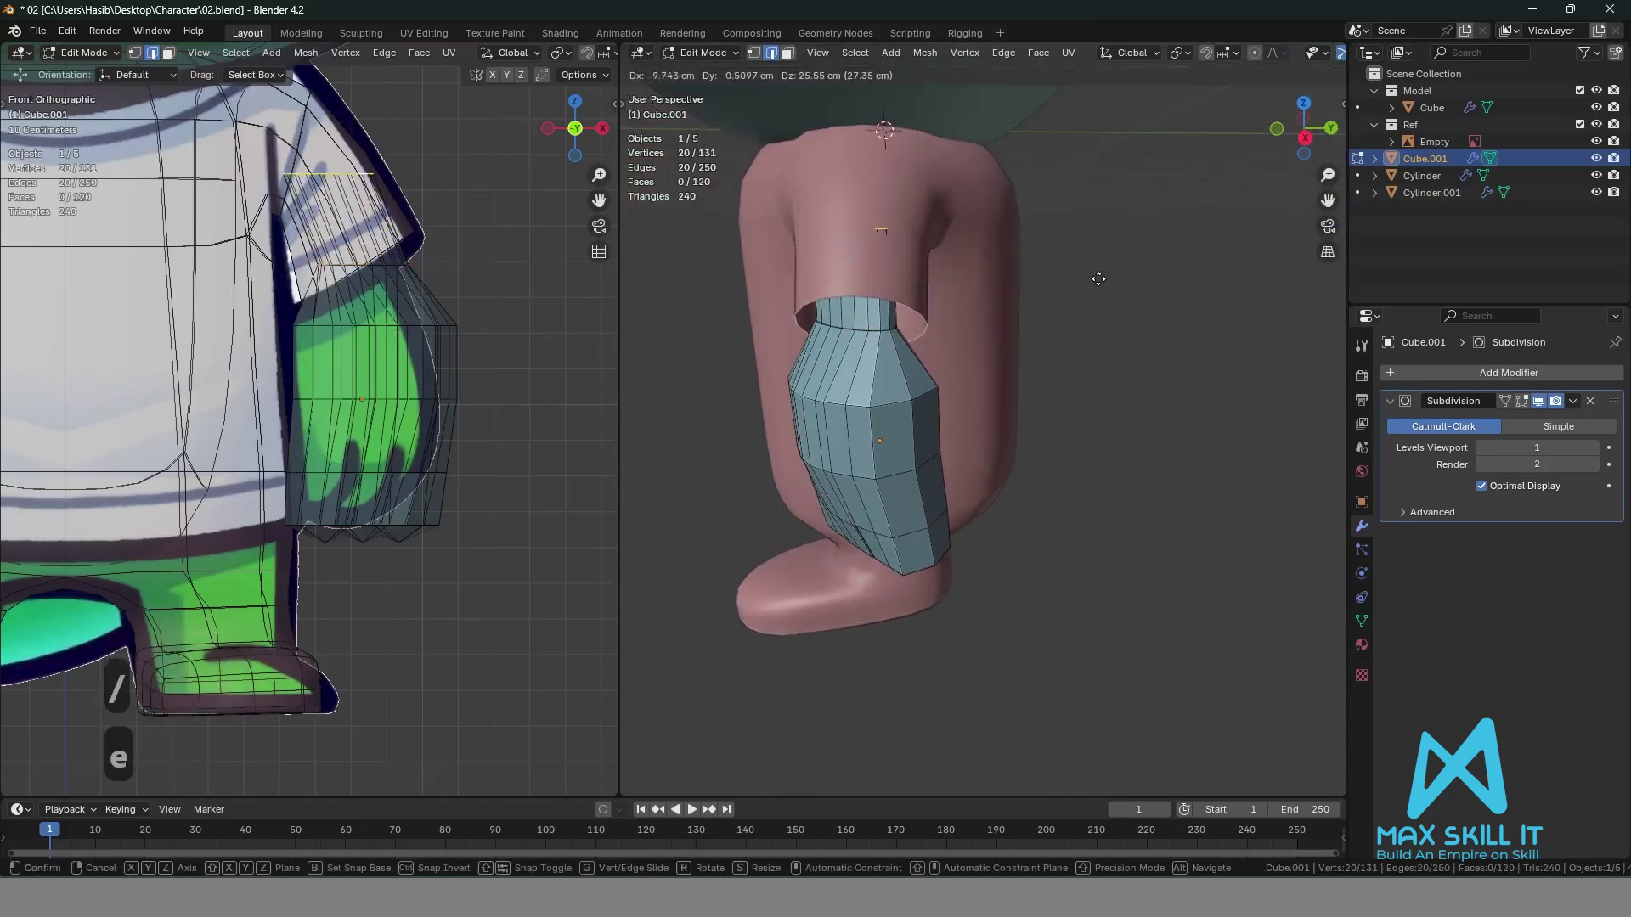
click(1096, 280)
Examine in Object Mode how the smoothed, extended wrist fits inside the sleeve.
middle_drag(1151, 392, 1049, 383)
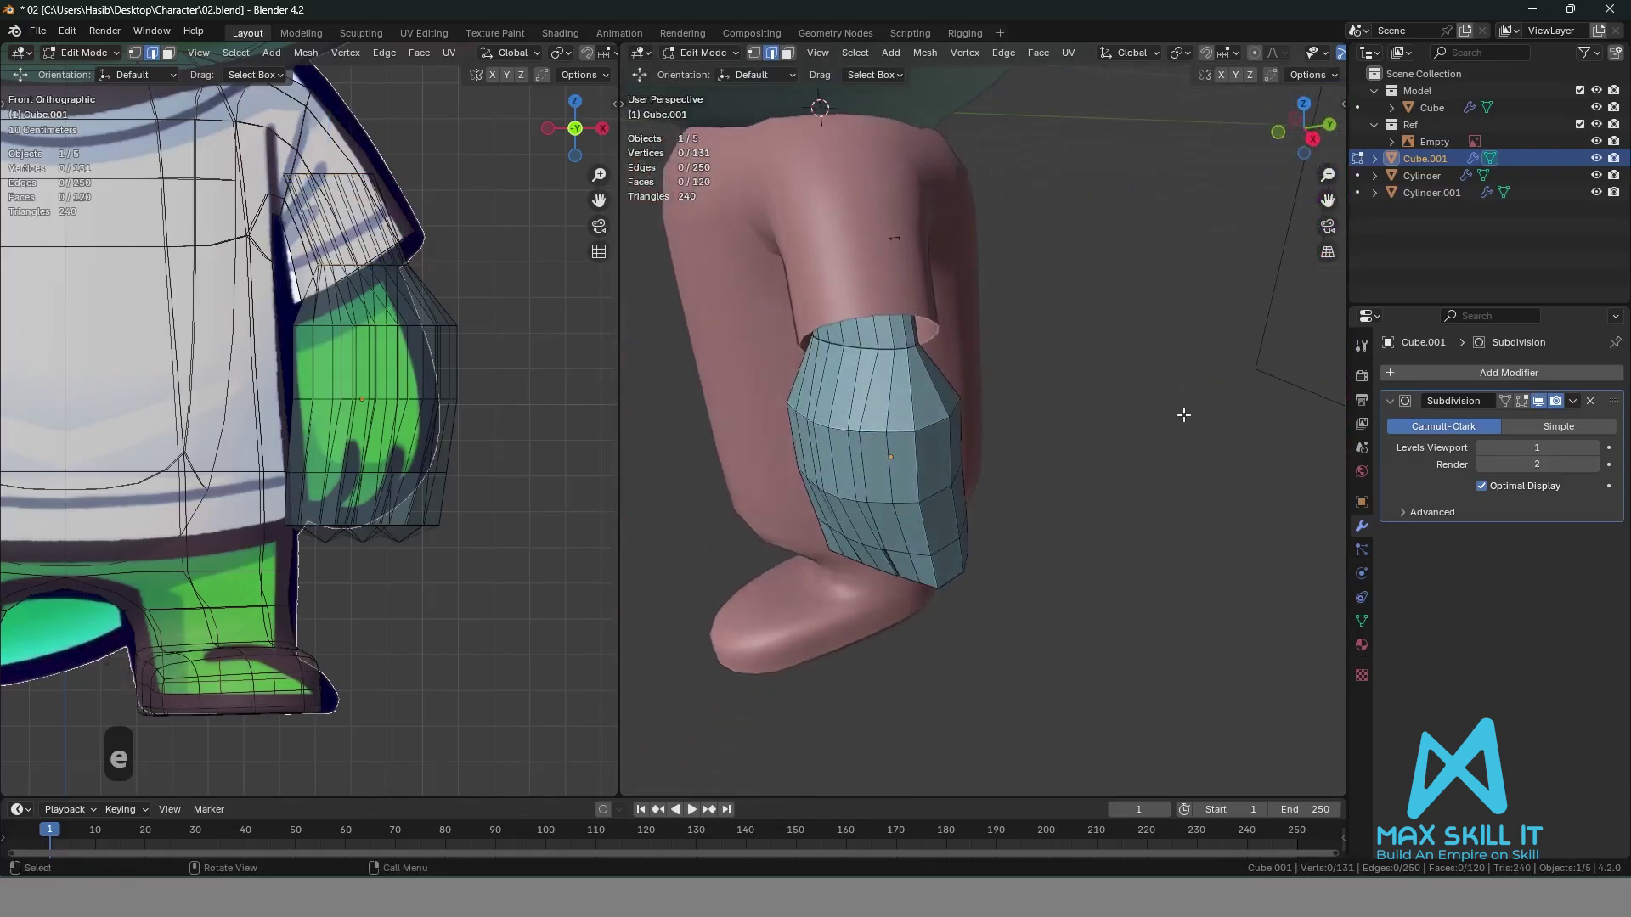
key(Tab)
click(915, 296)
scroll(919, 297, up, 3)
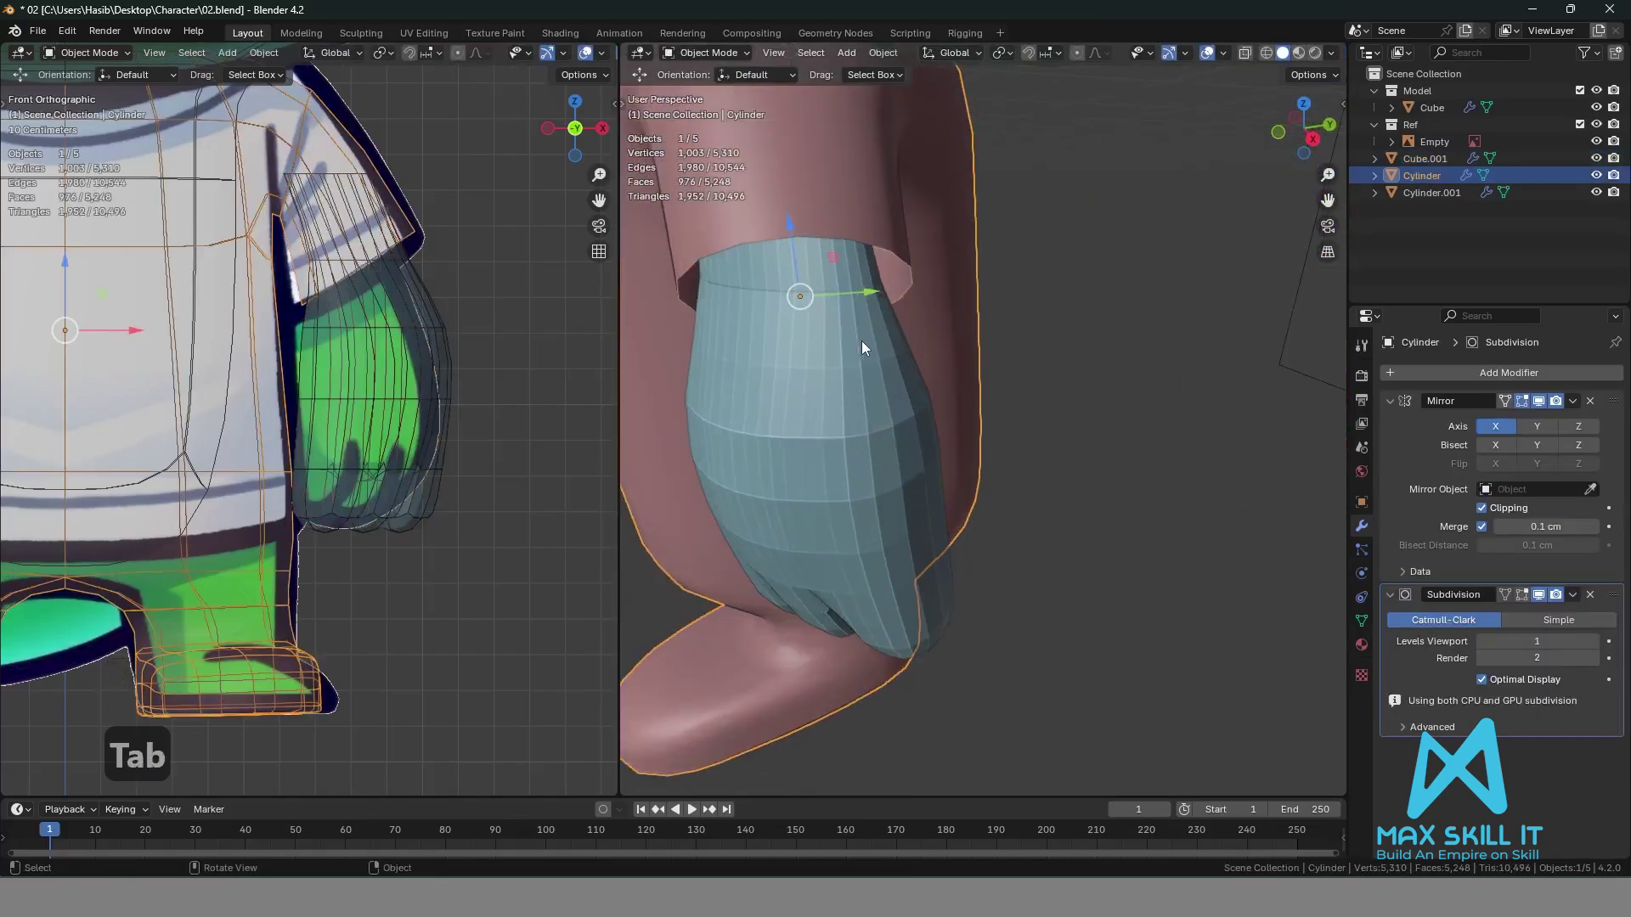
click(860, 341)
scroll(858, 343, down, 2)
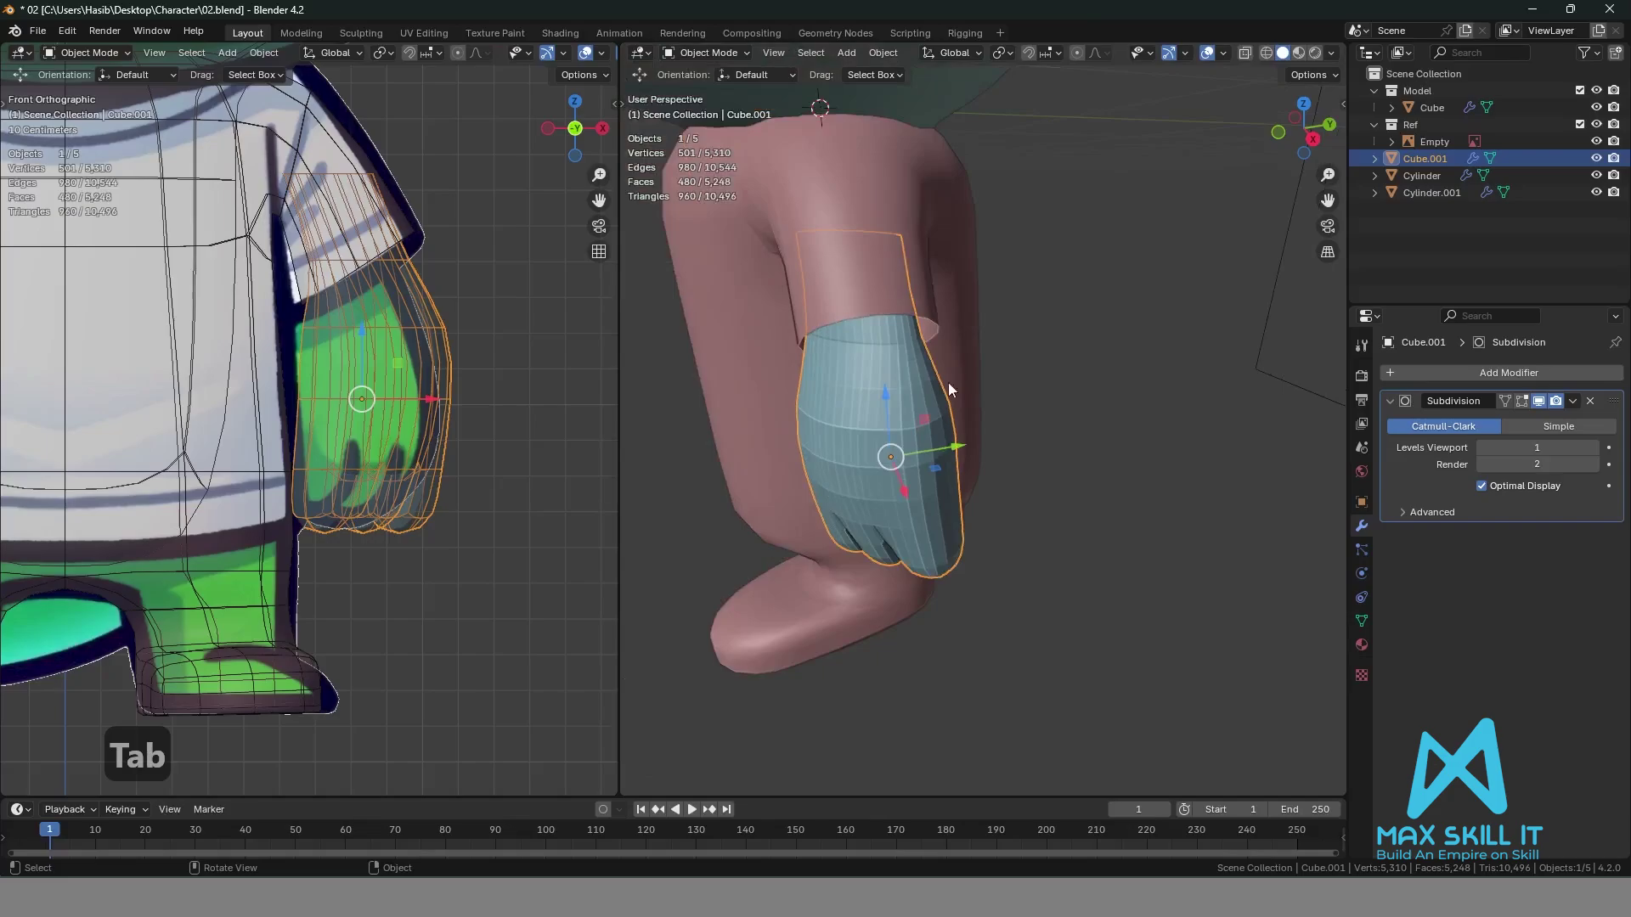
click(1094, 457)
scroll(1090, 432, up, 4)
middle_drag(1091, 431, 1162, 404)
In the front view, rotate the wrist vertex ring near the sleeve hem about -20° to follow the cuff's slant.
click(450, 338)
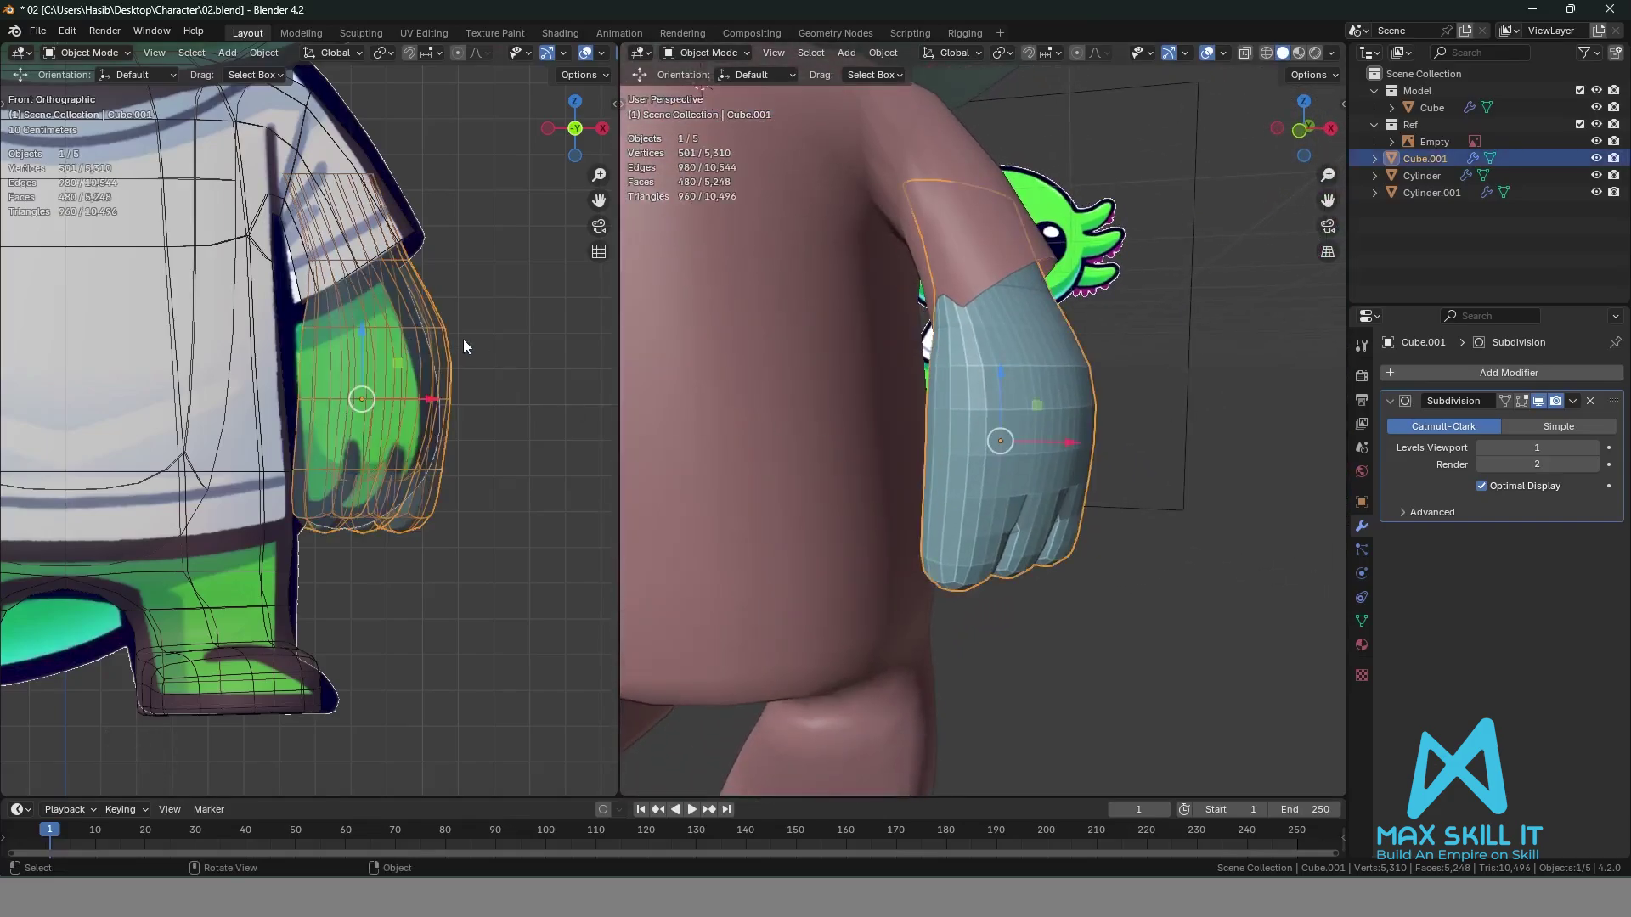
key(Tab)
shift+middle_drag(511, 305, 505, 343)
key(1)
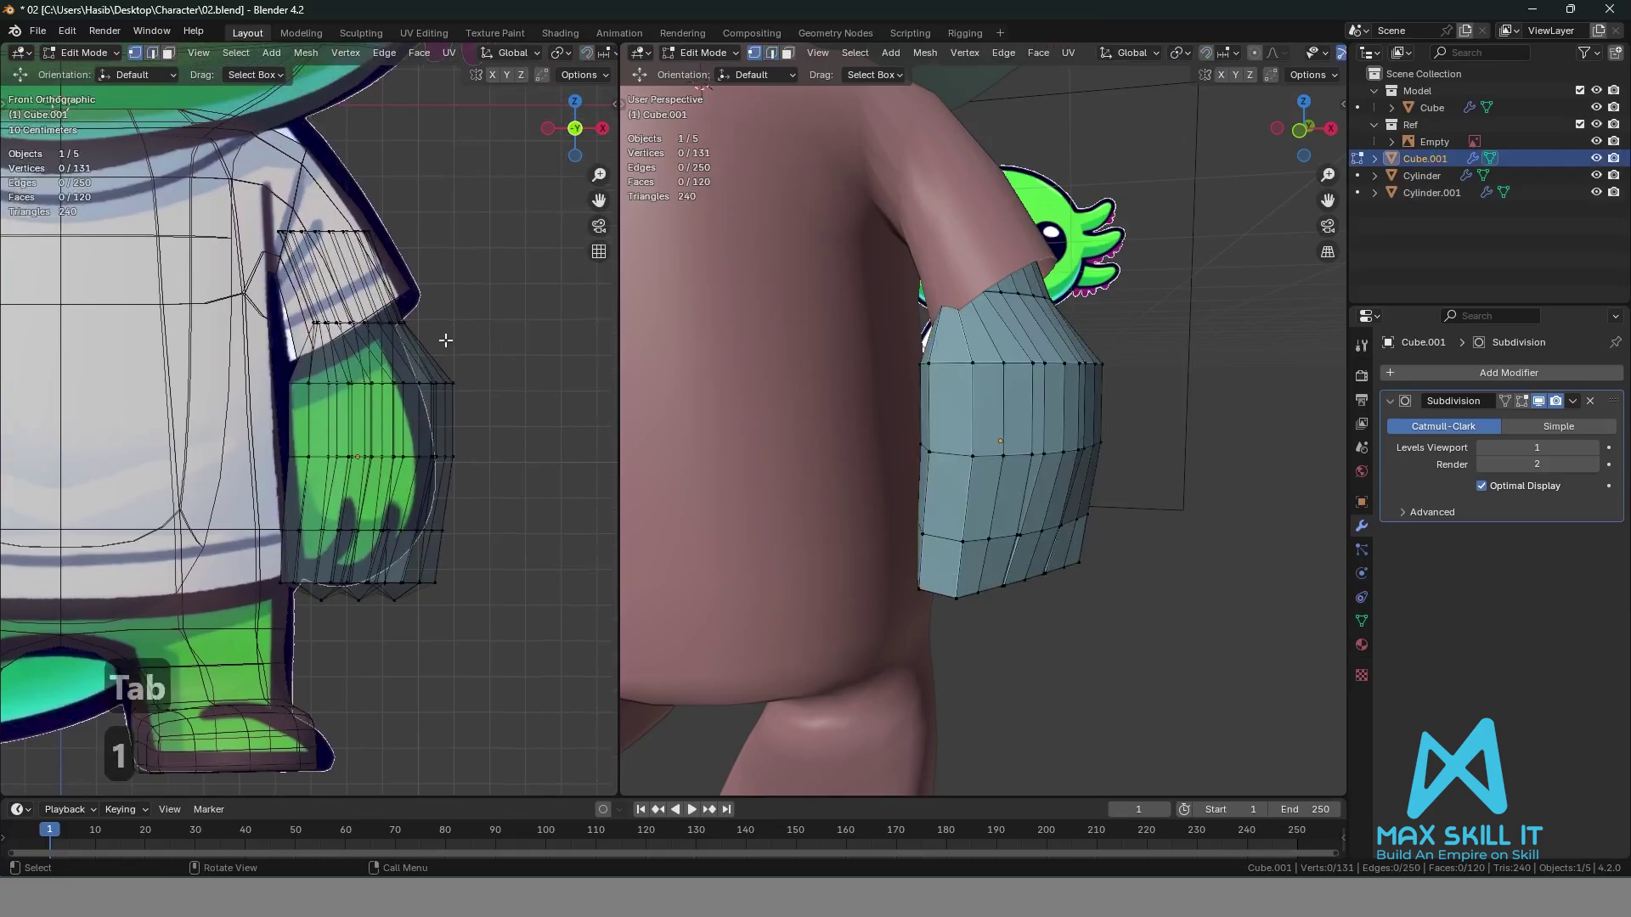
drag(454, 349, 314, 302)
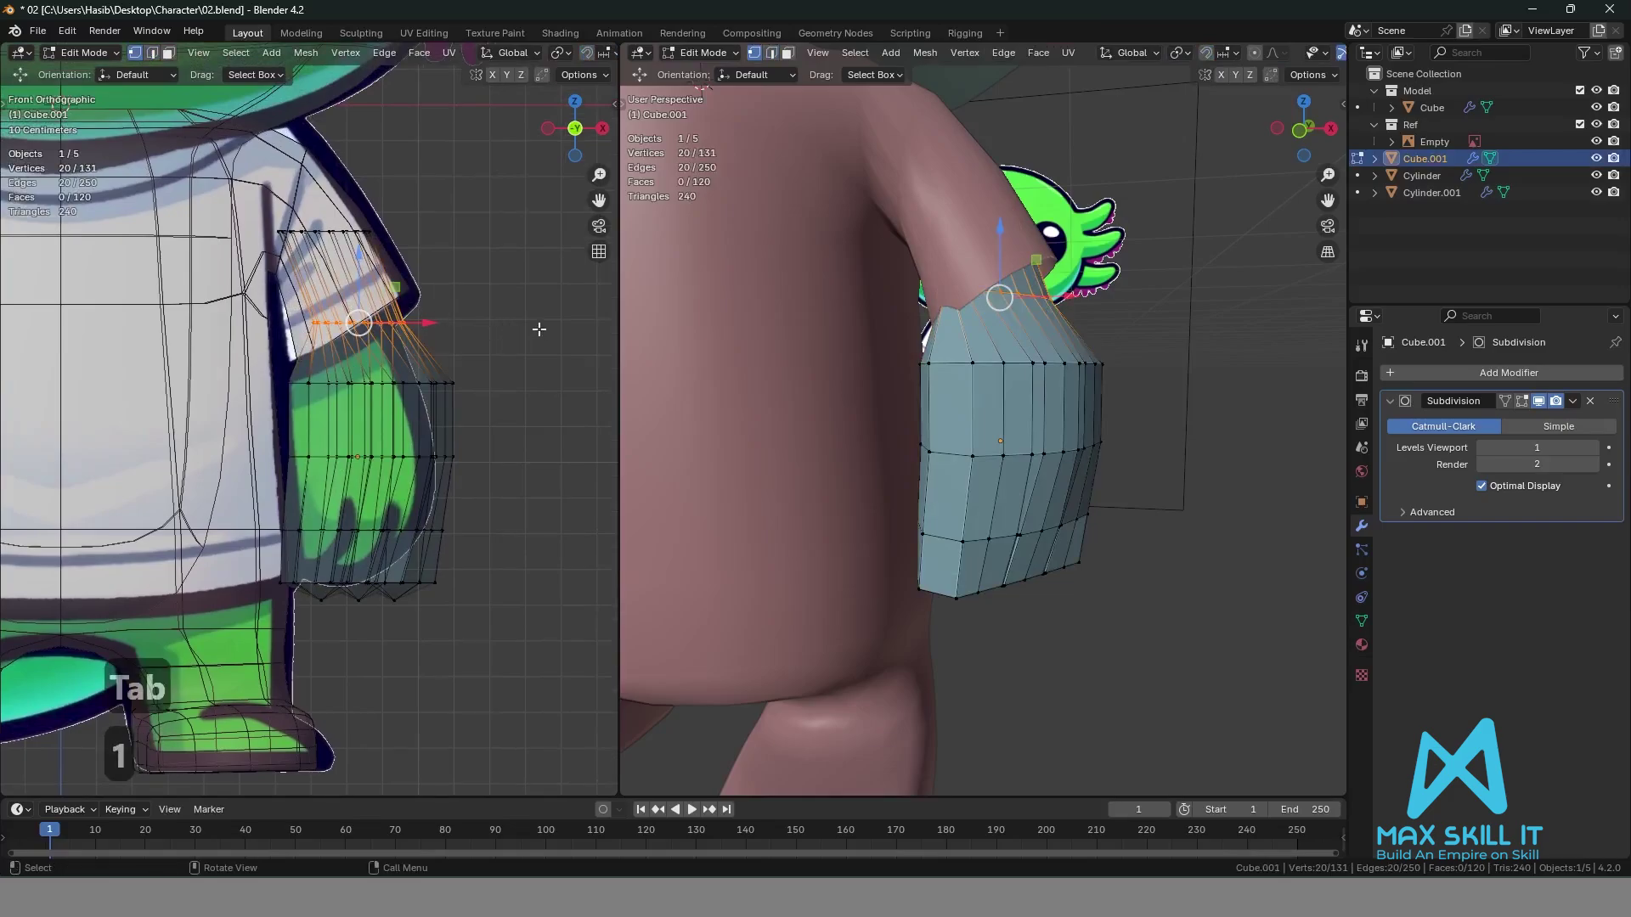
key(r)
click(527, 265)
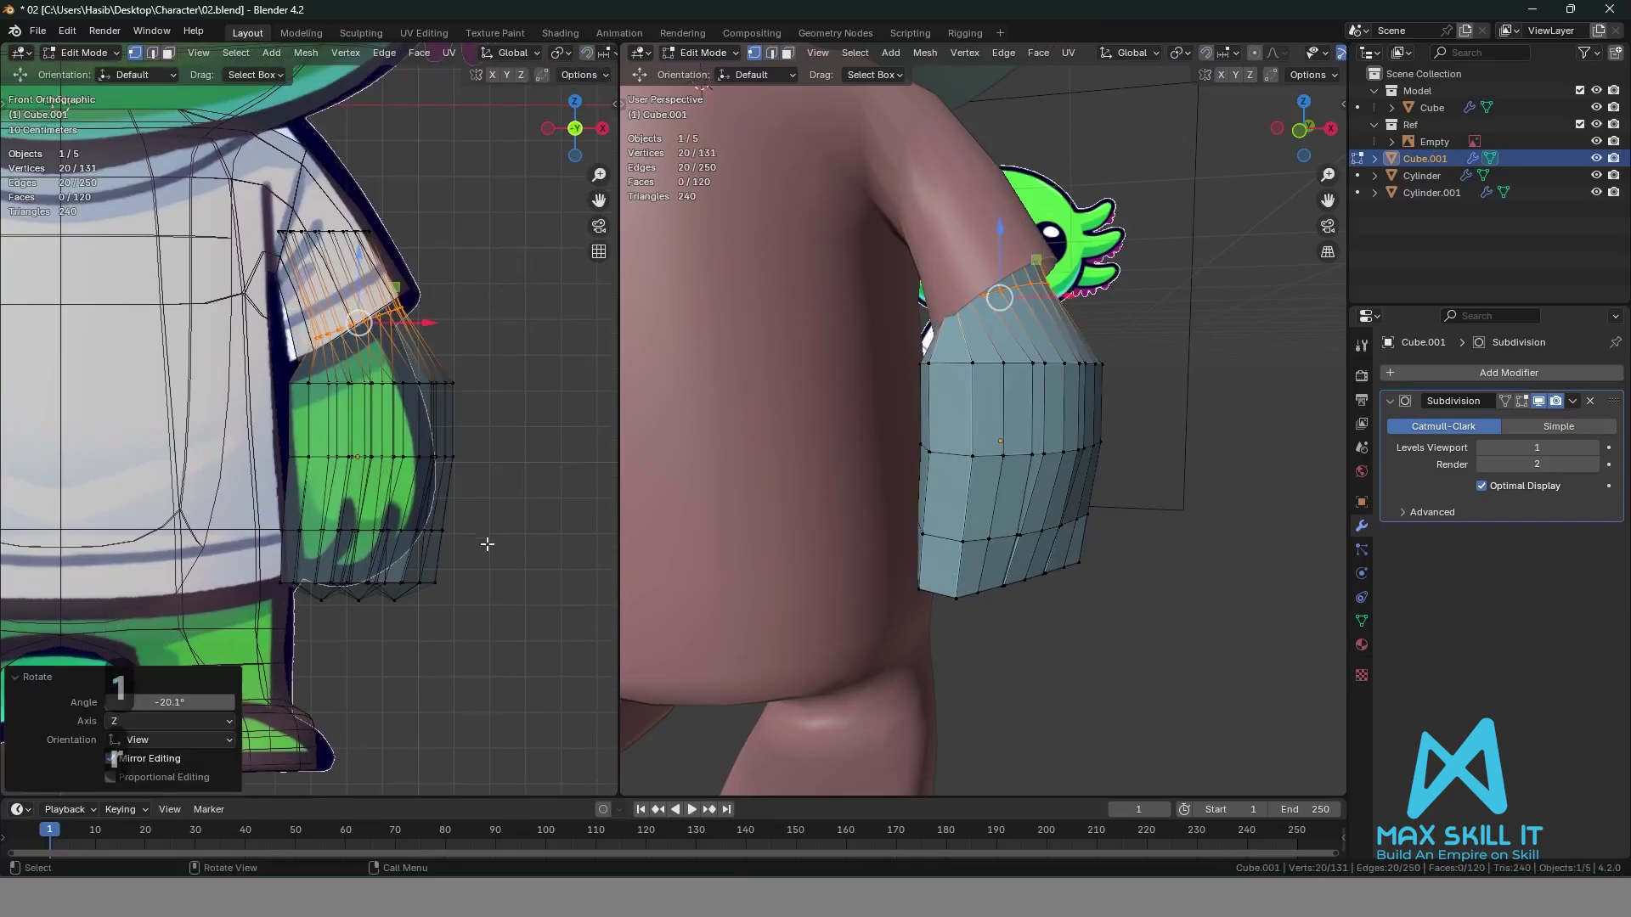
Rotate the vertex ring below the wrist about -9° and move it about 1 cm in X and 3.3 cm up.
drag(498, 426, 254, 353)
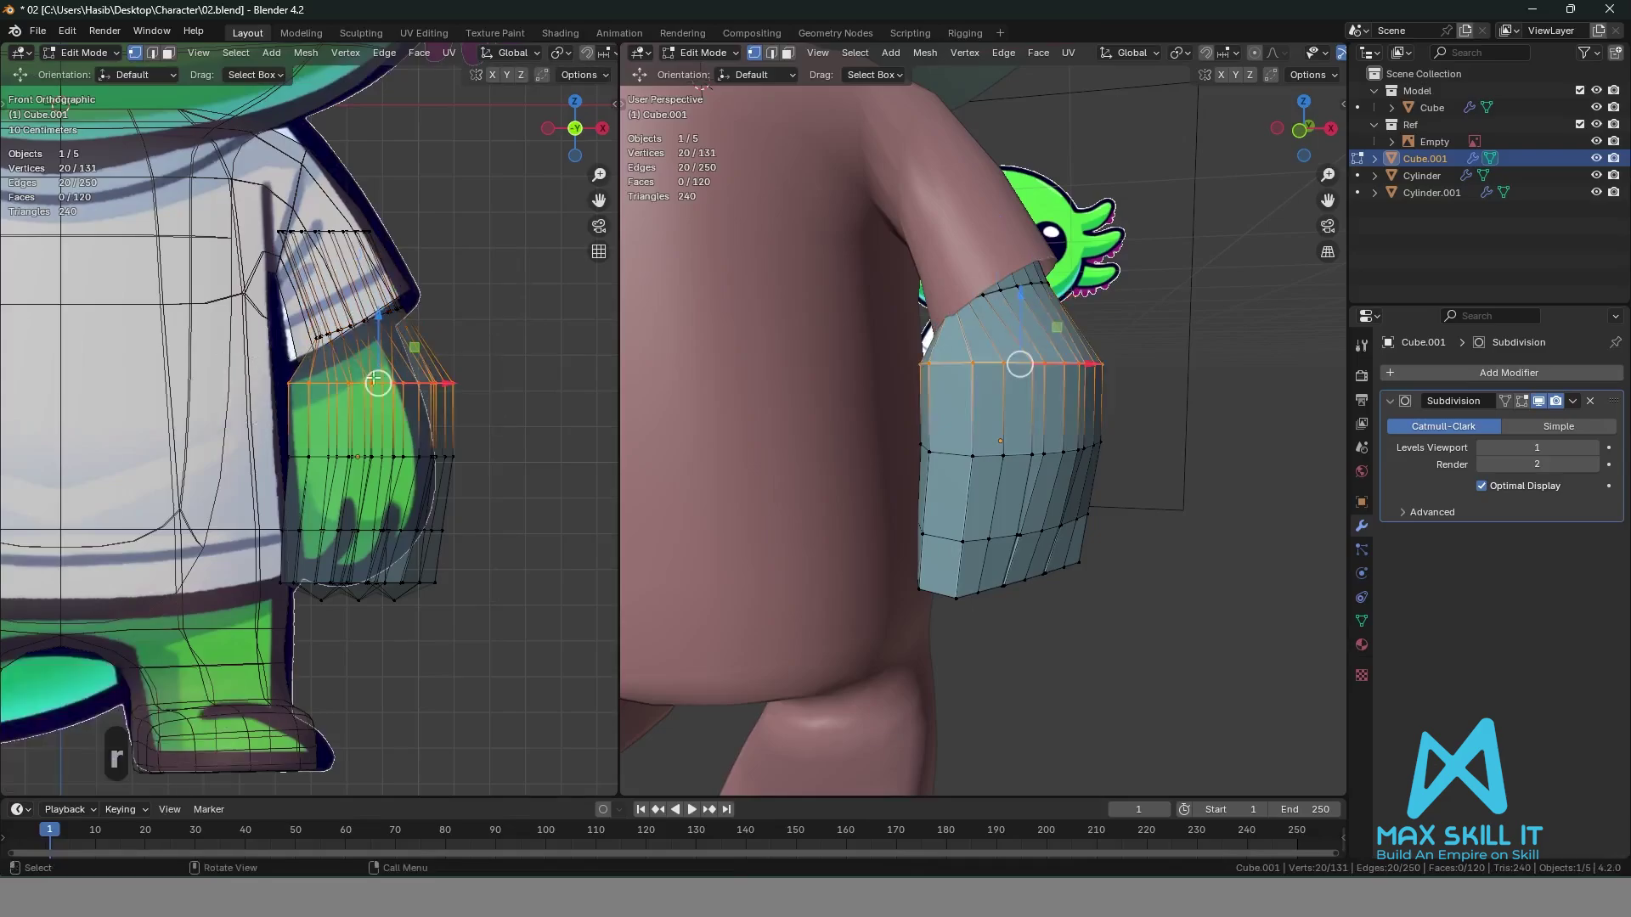
key(r)
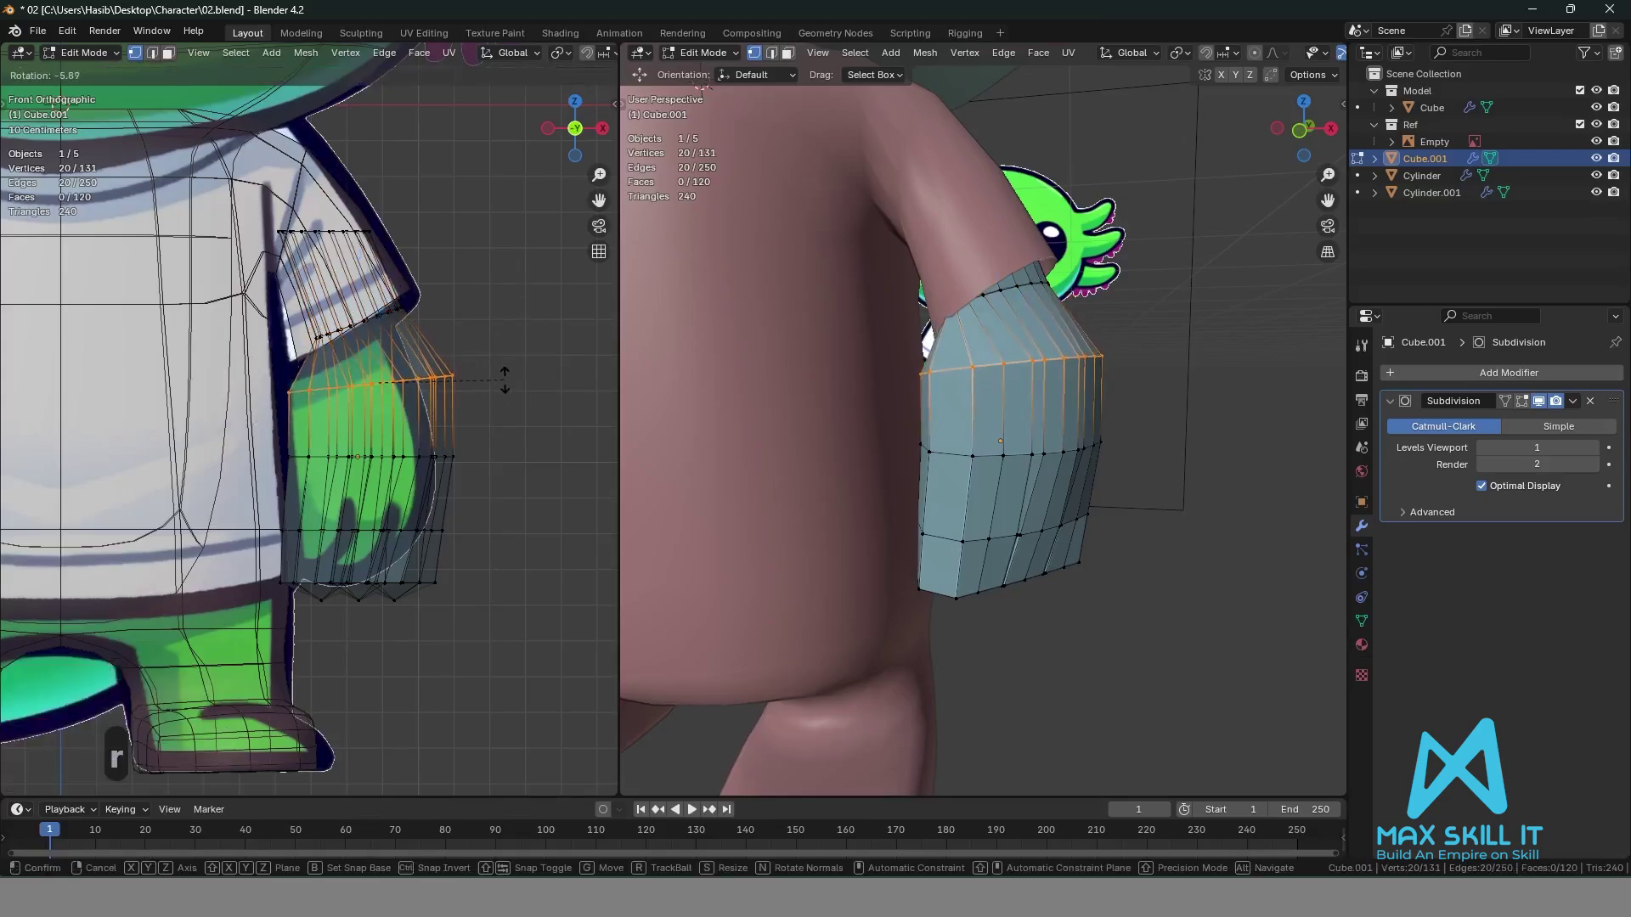
click(508, 372)
key(g)
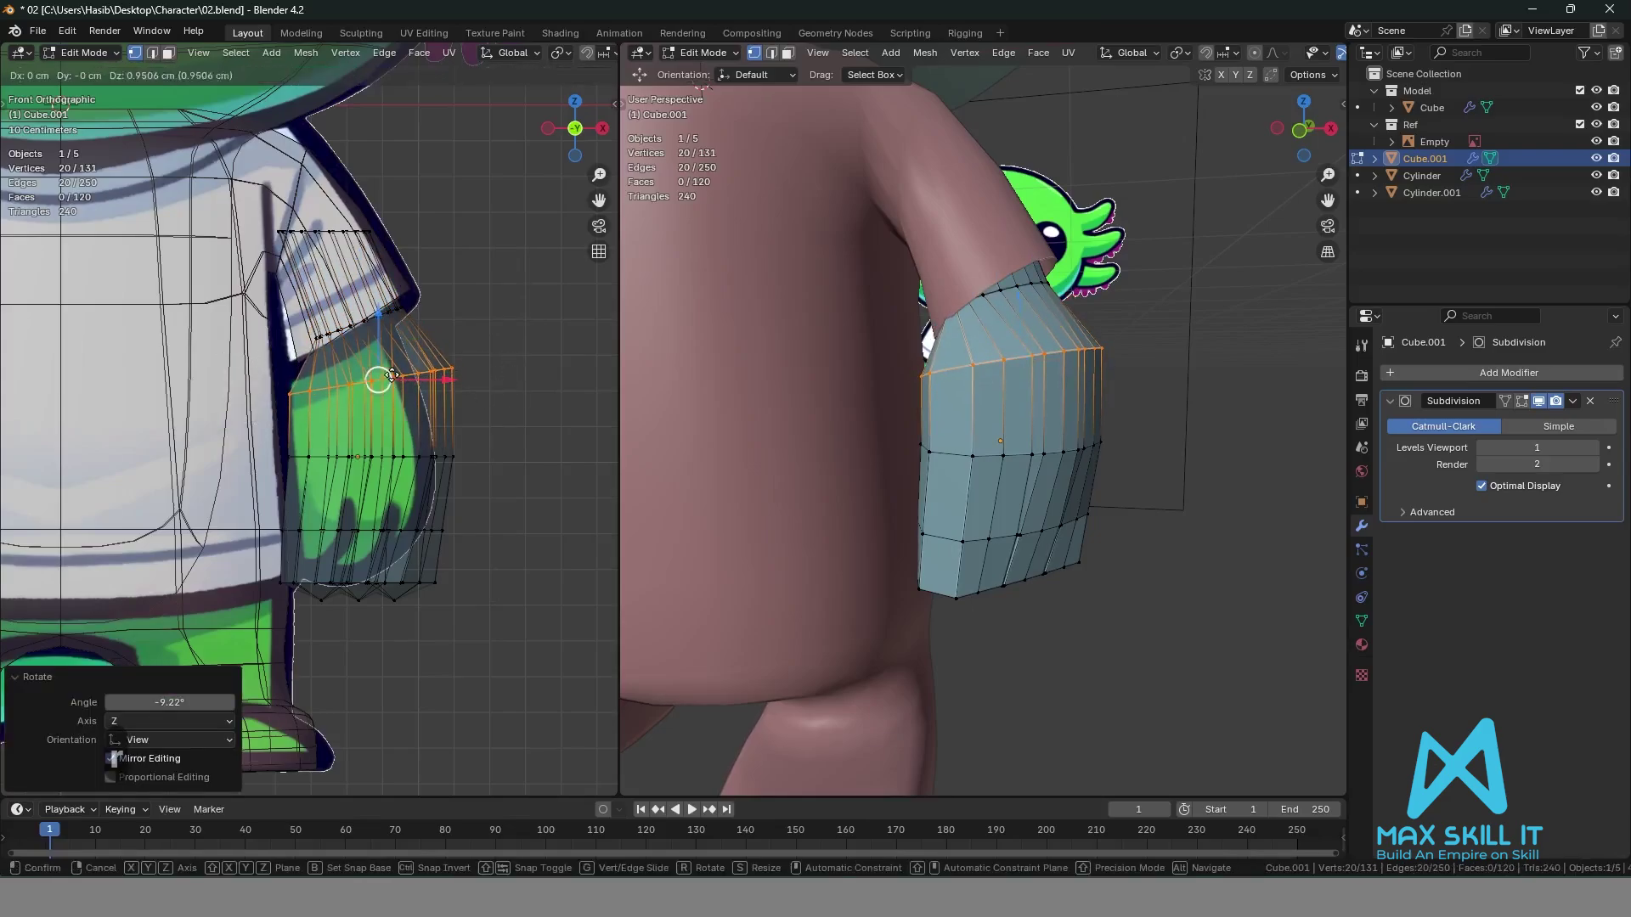
click(394, 369)
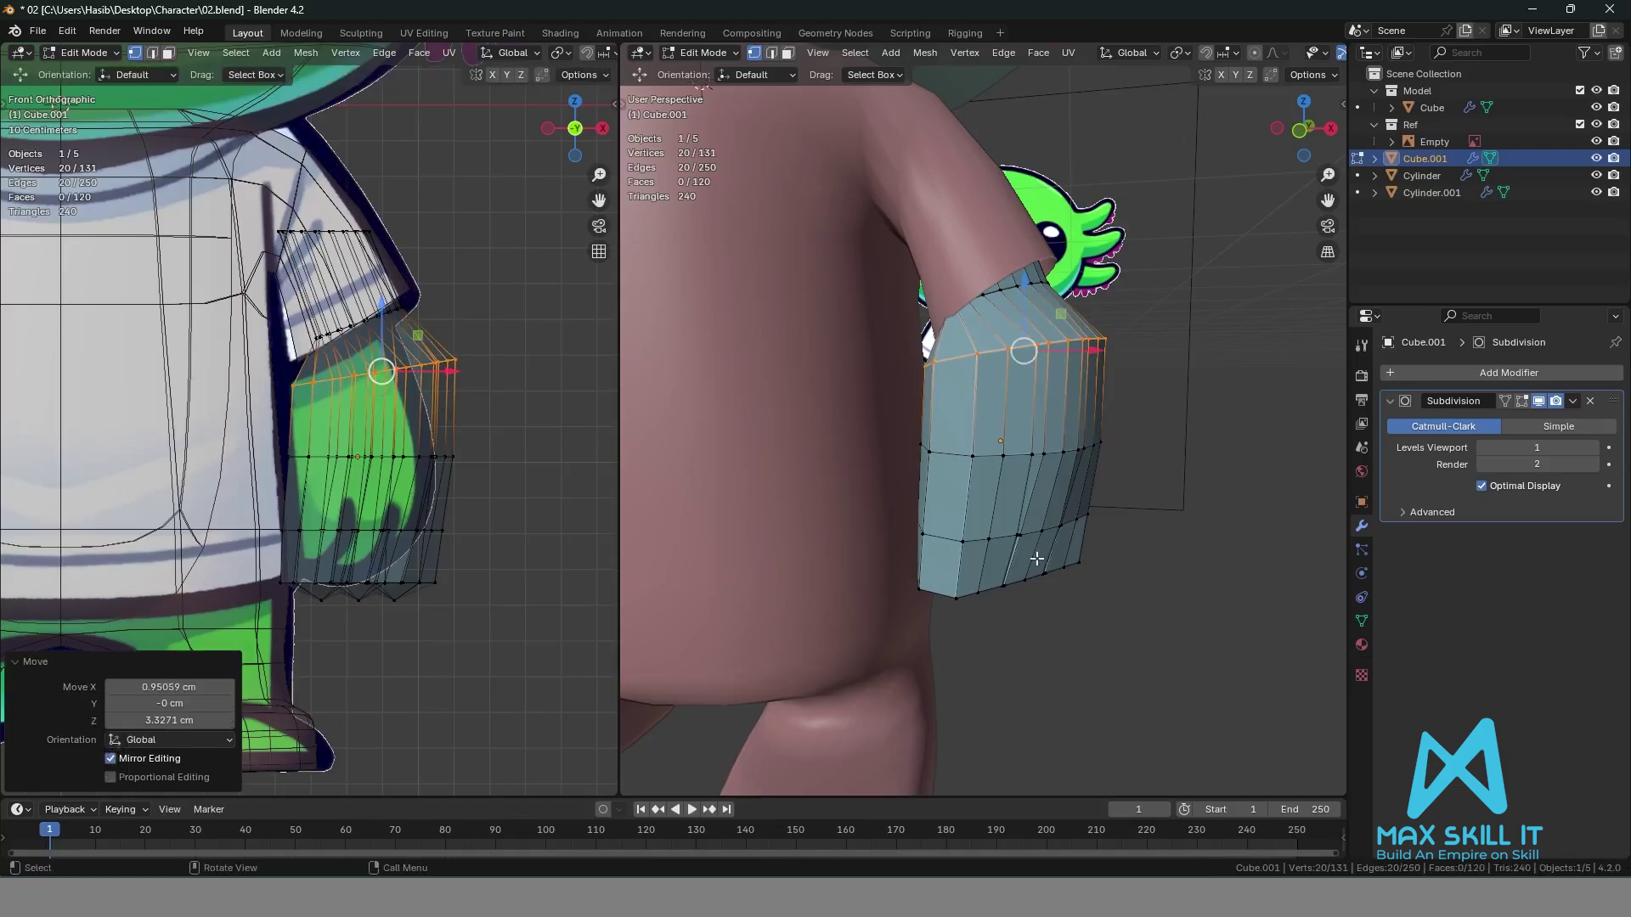
Move the wrist vertex ring at the sleeve hem about 2.8 cm in X and 1 cm up.
key(Tab)
middle_drag(1104, 546, 968, 416)
click(968, 415)
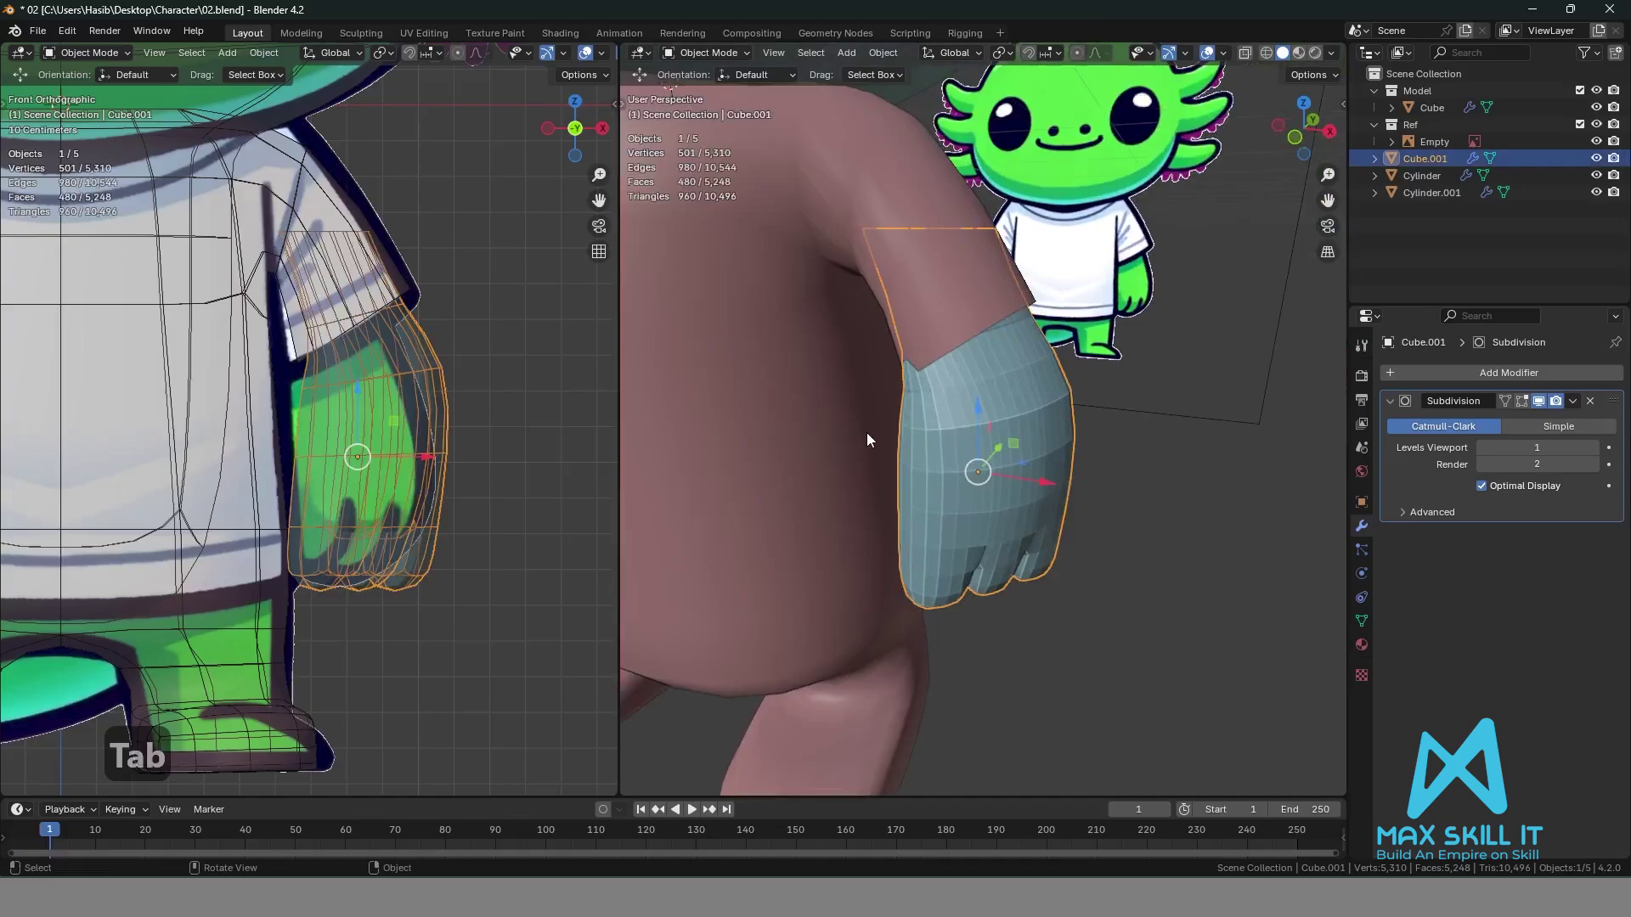
key(Tab)
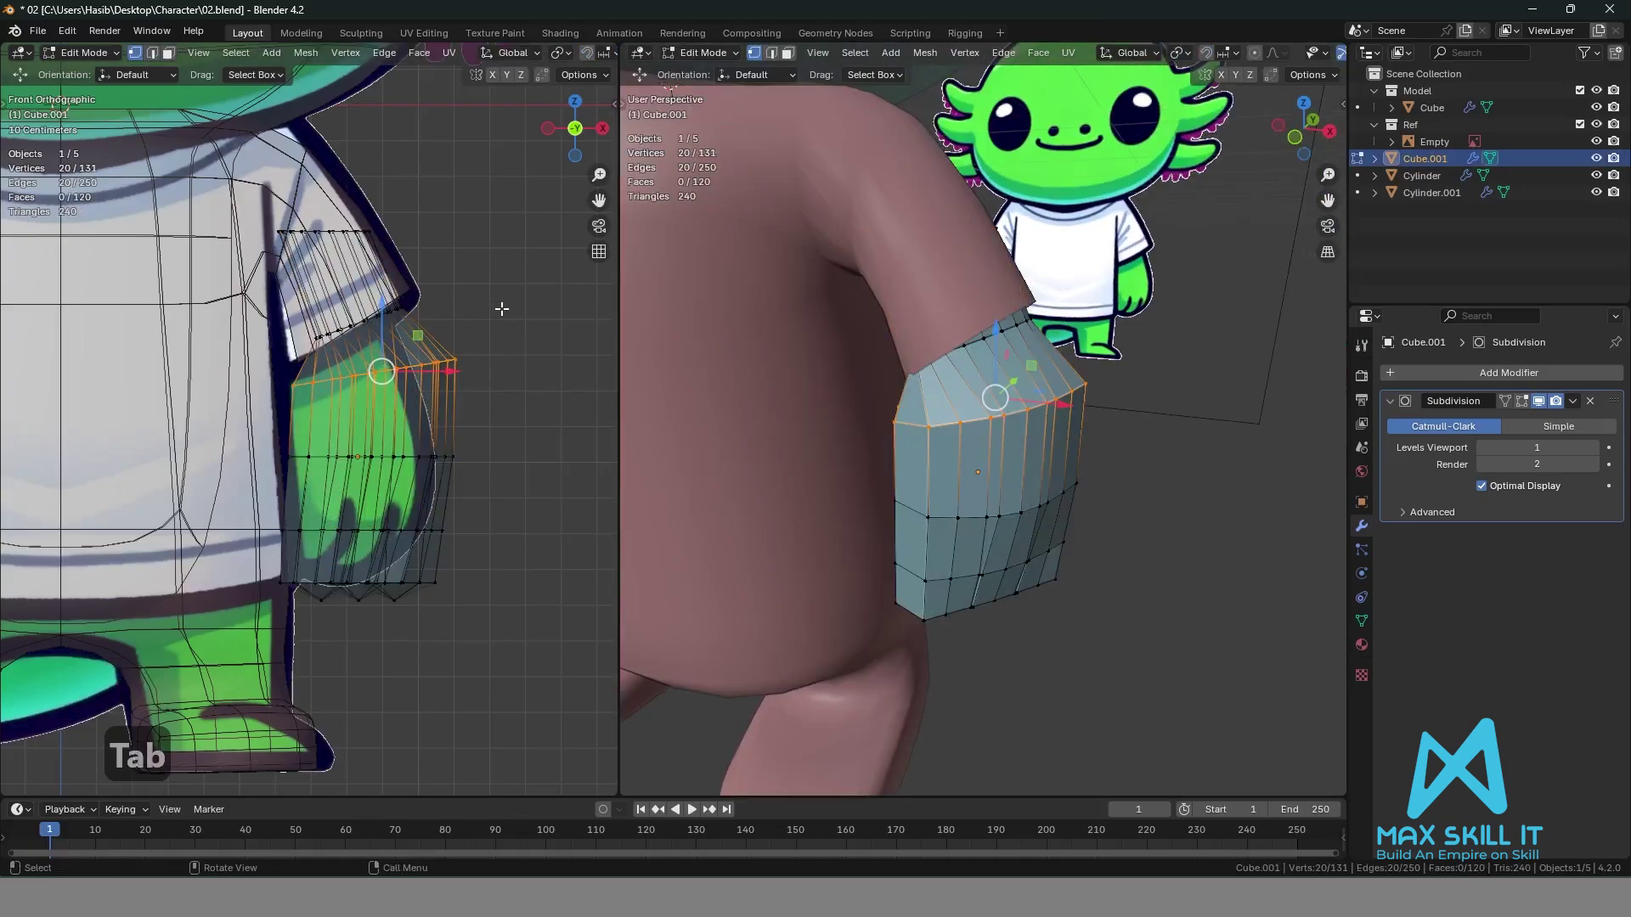
scroll(501, 309, up, 2)
drag(520, 222, 401, 282)
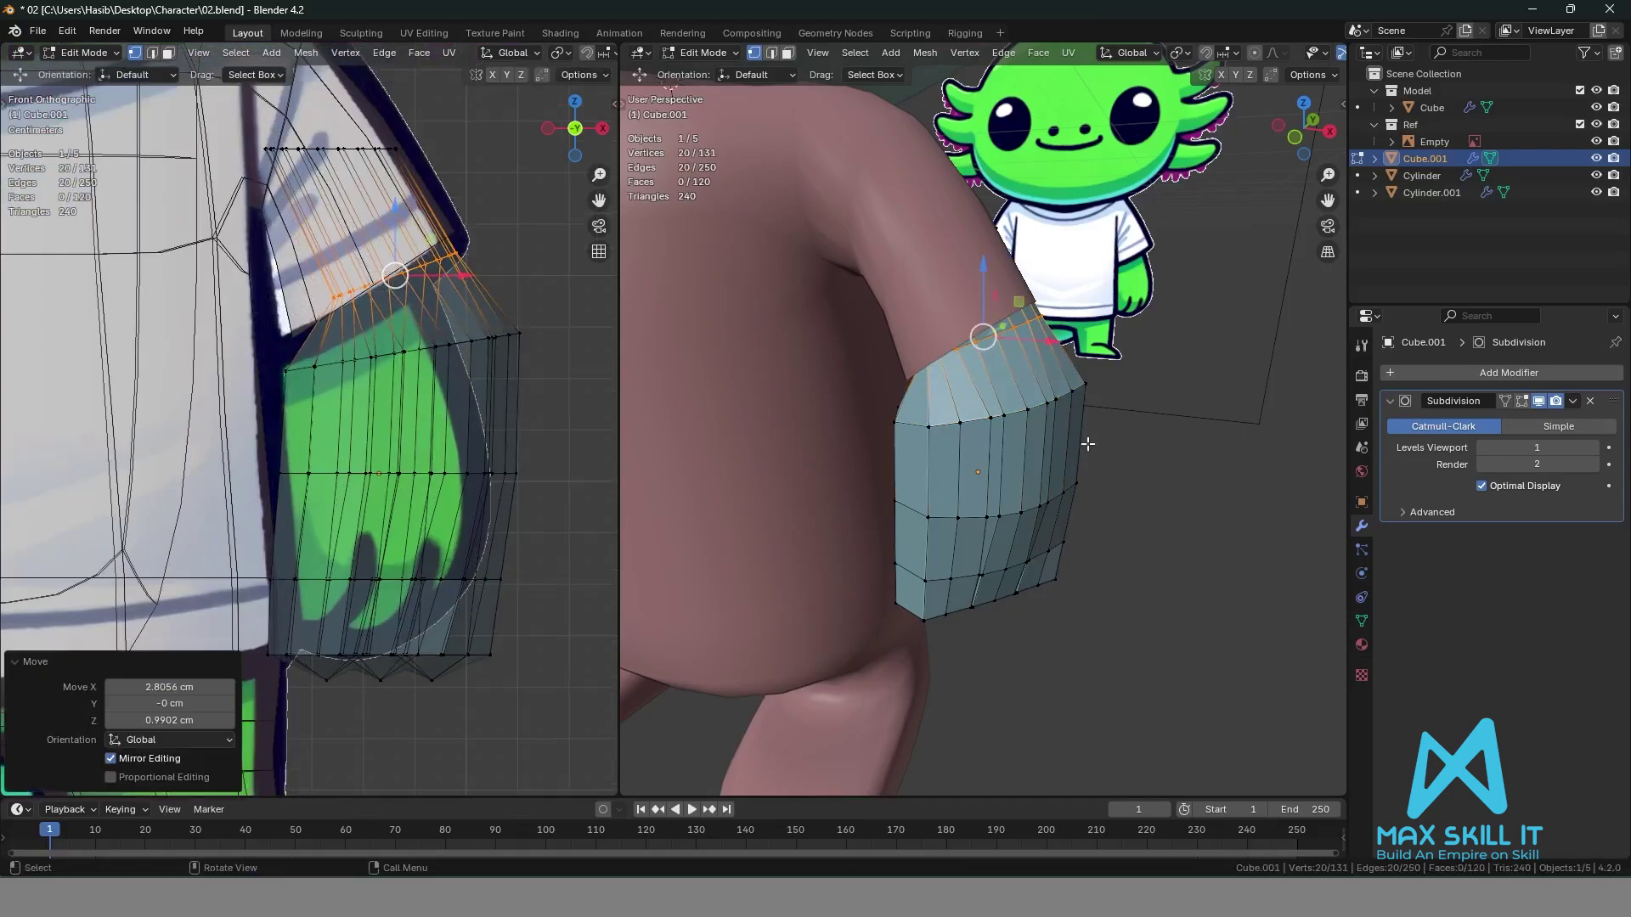
Select the wrist ring and the ring below it, and move both slightly downward in the front view.
key(Tab)
middle_drag(1150, 553, 1000, 443)
click(955, 424)
key(Tab)
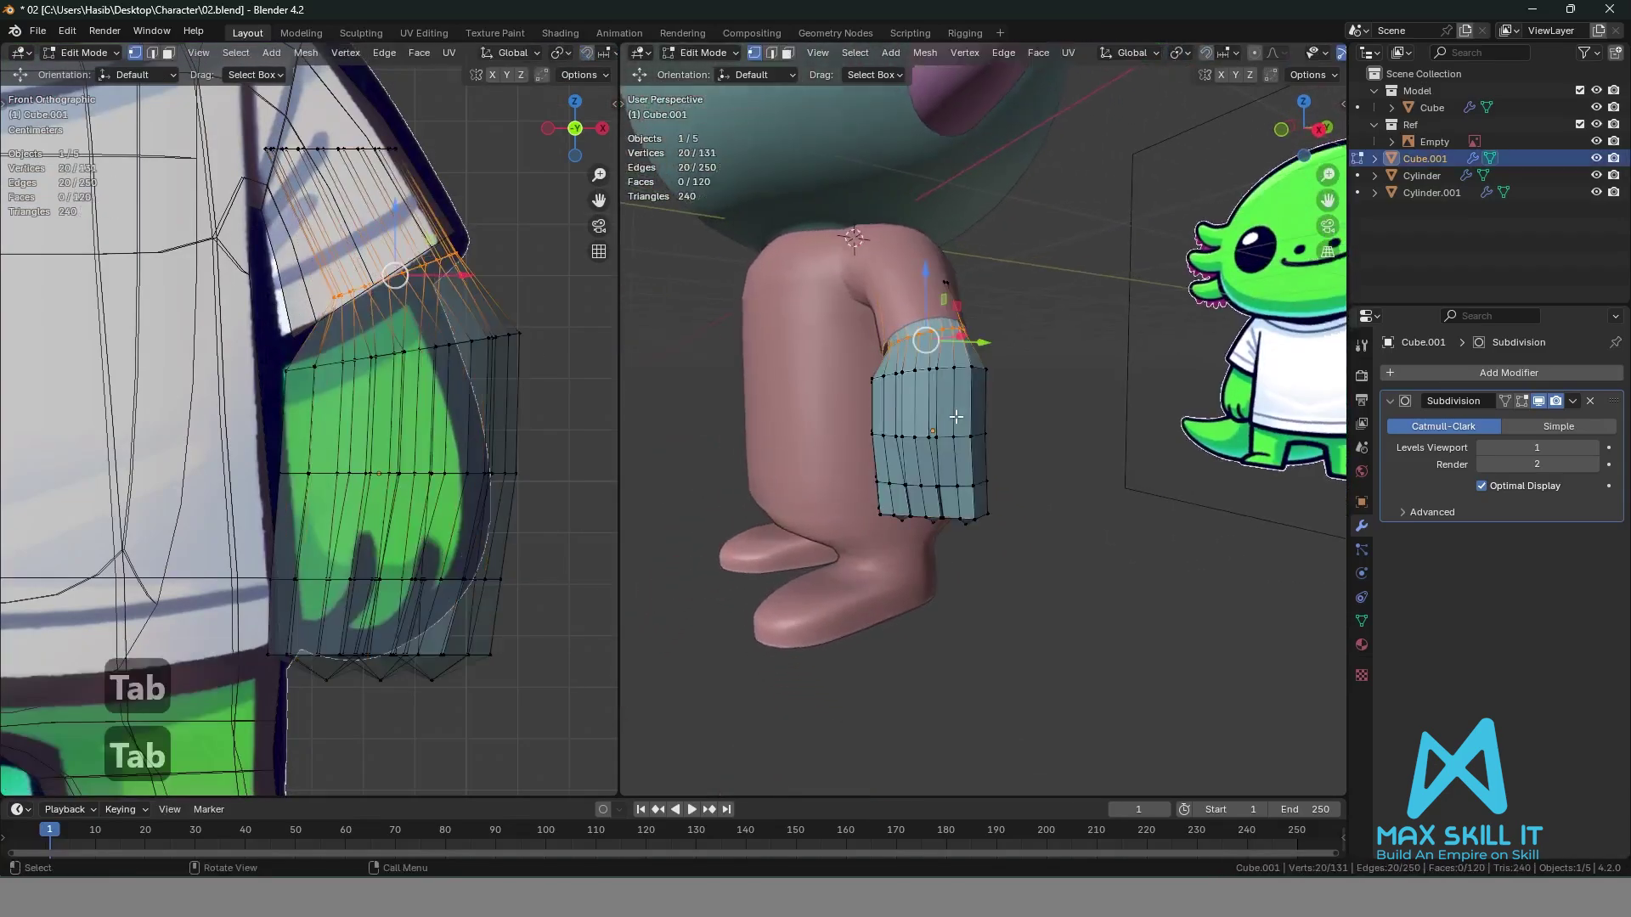
scroll(518, 370, down, 2)
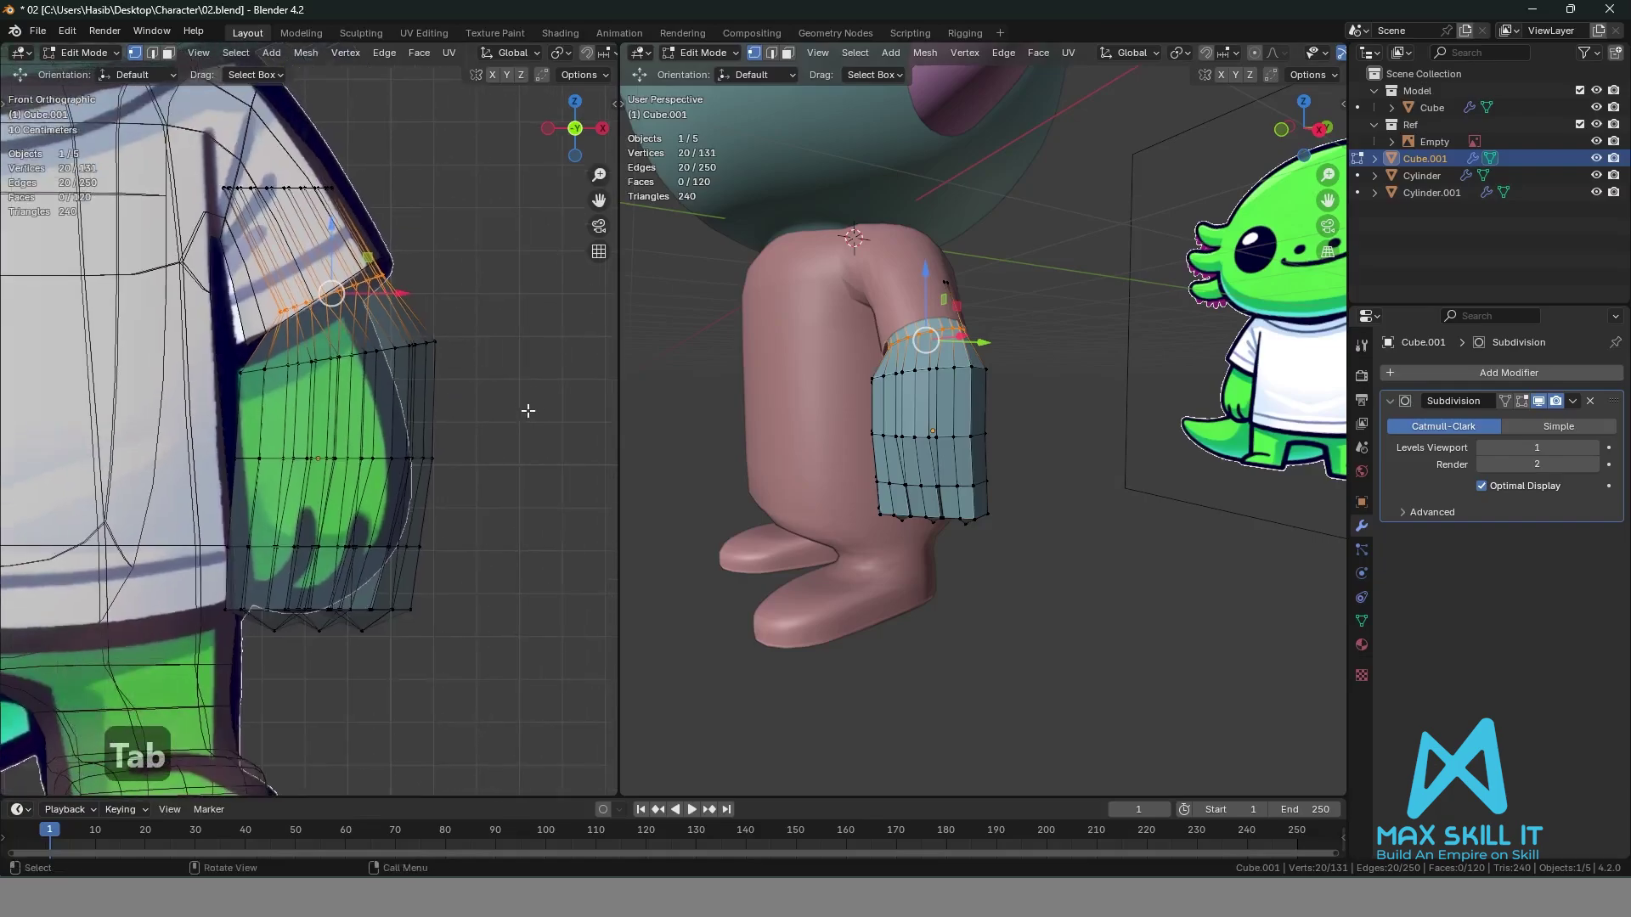
drag(528, 410, 164, 253)
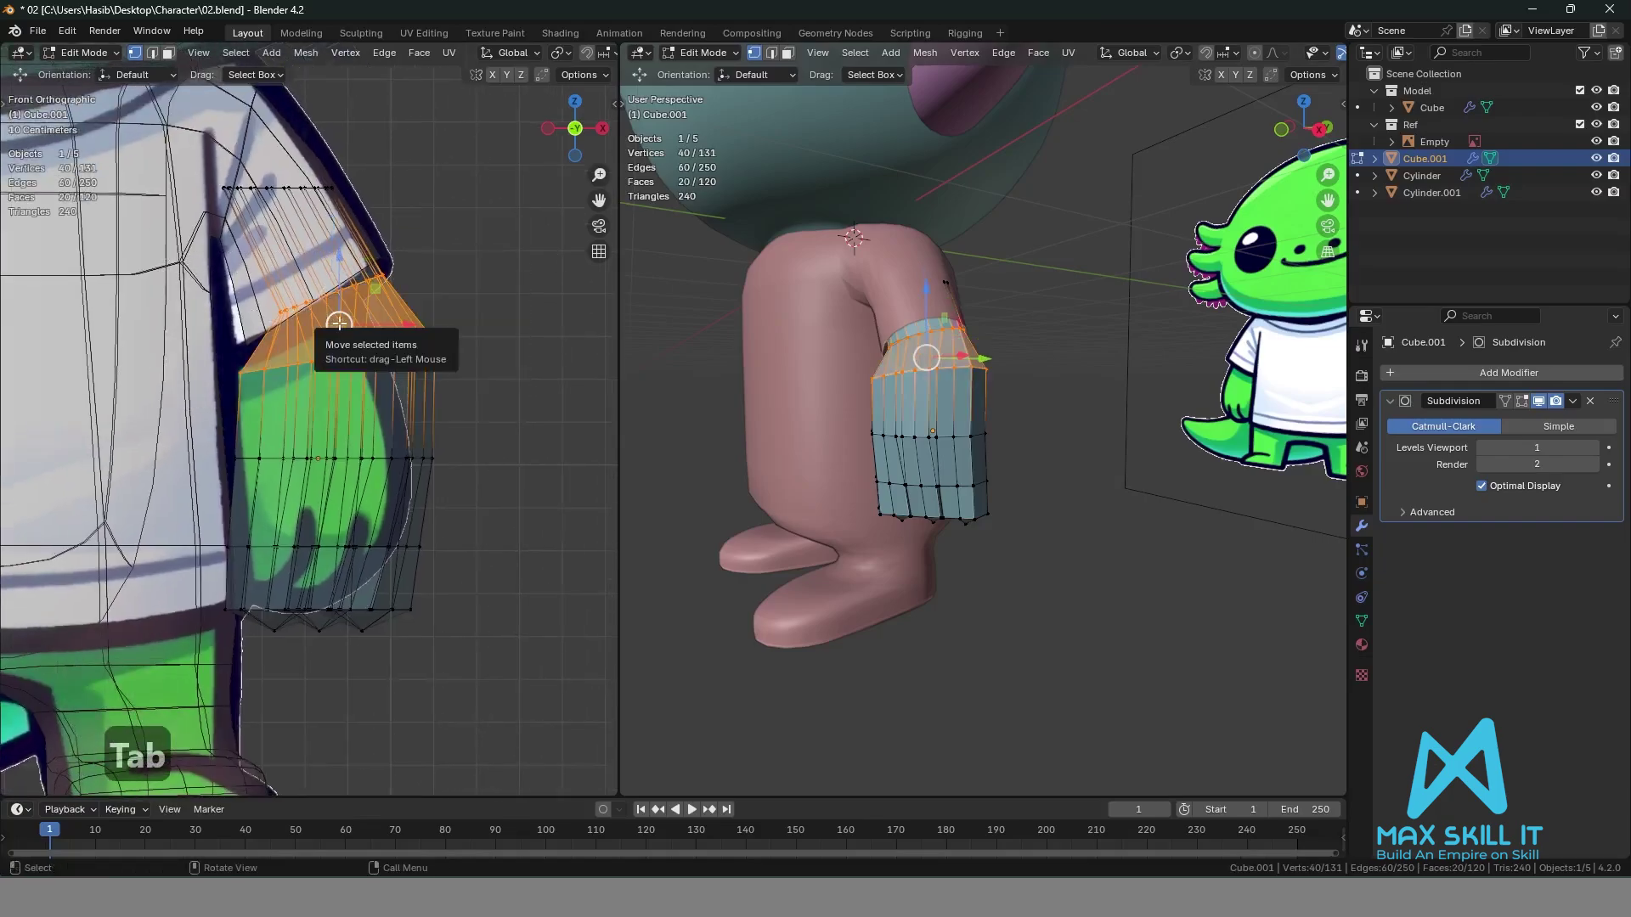
key(g)
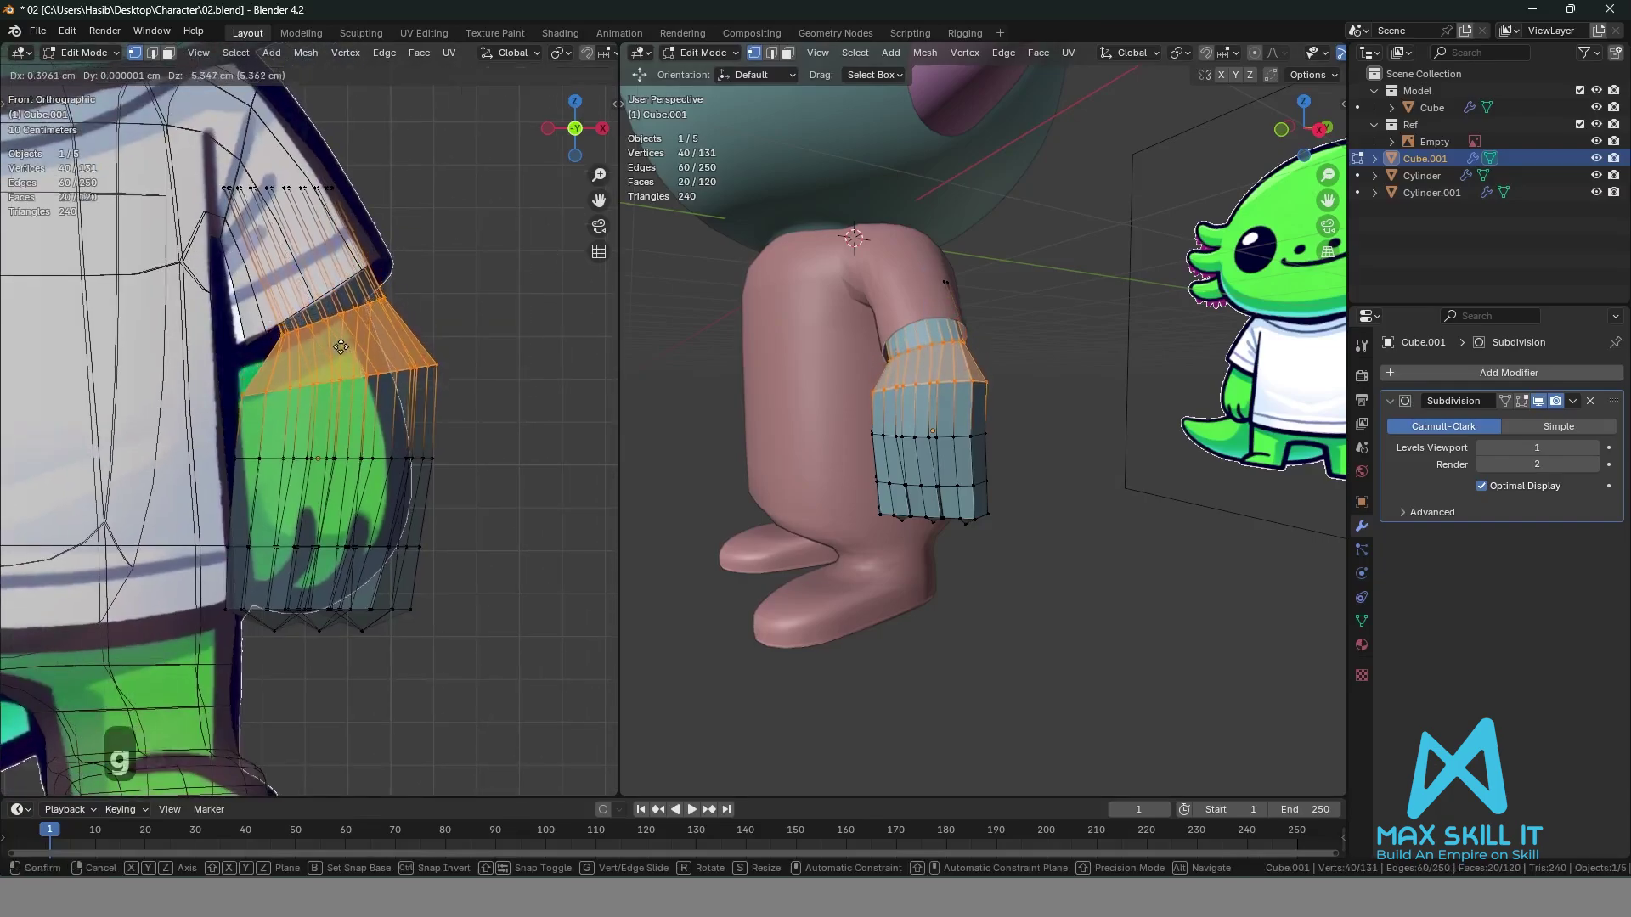
click(338, 352)
click(489, 403)
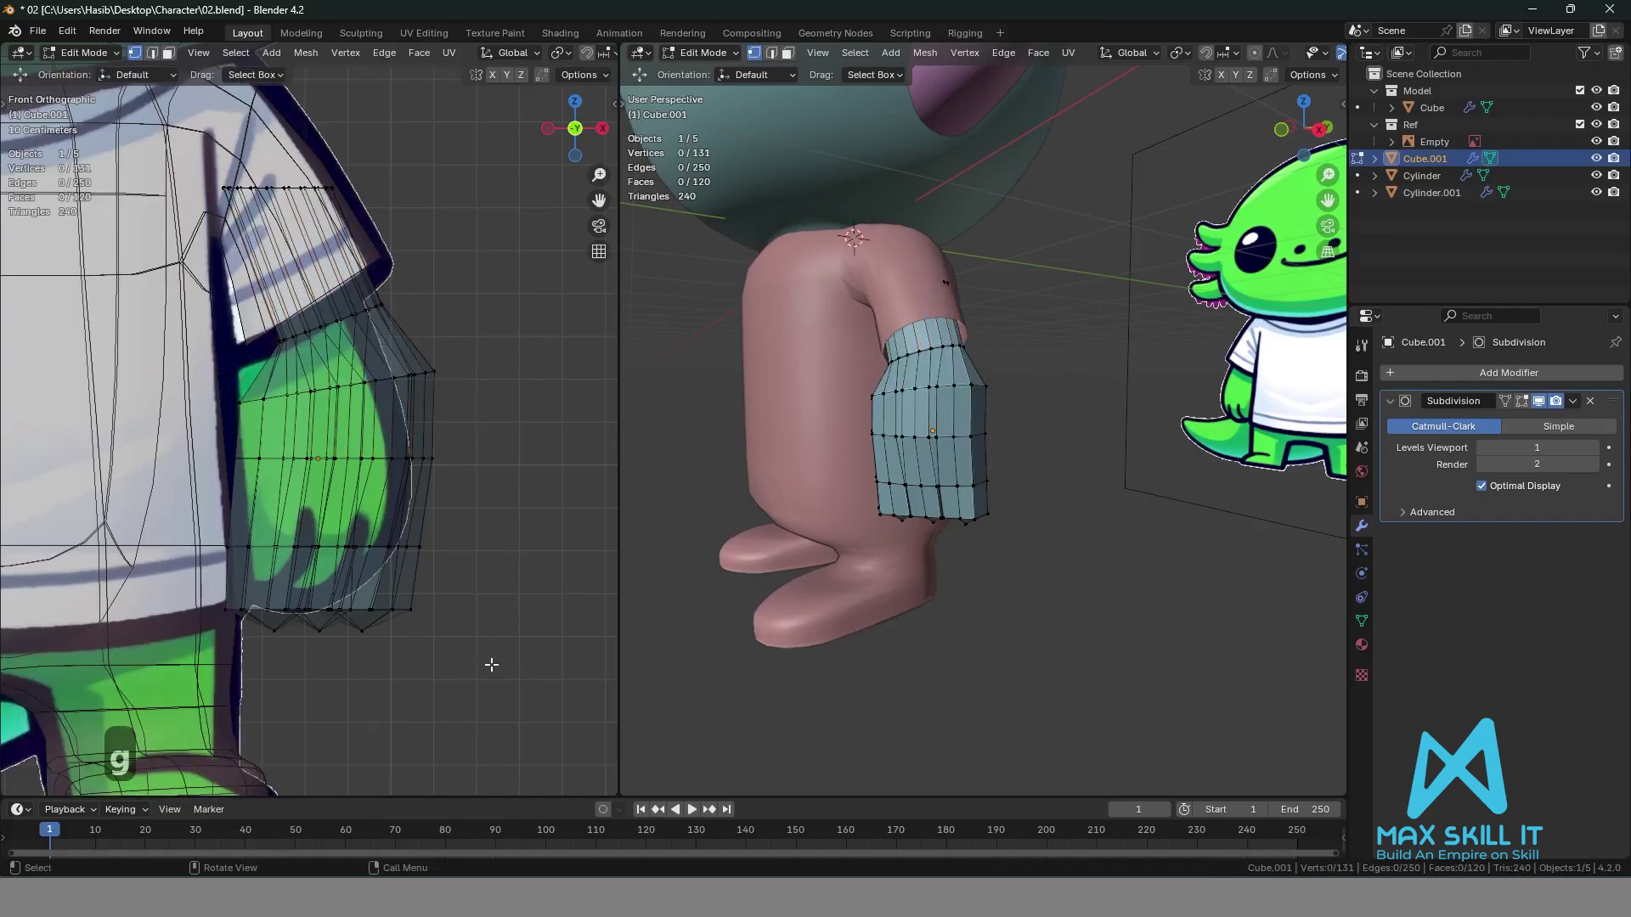
Leave Edit Mode on the hand, check its fit in the sleeve from behind, and save 02.blend.
drag(491, 665, 199, 260)
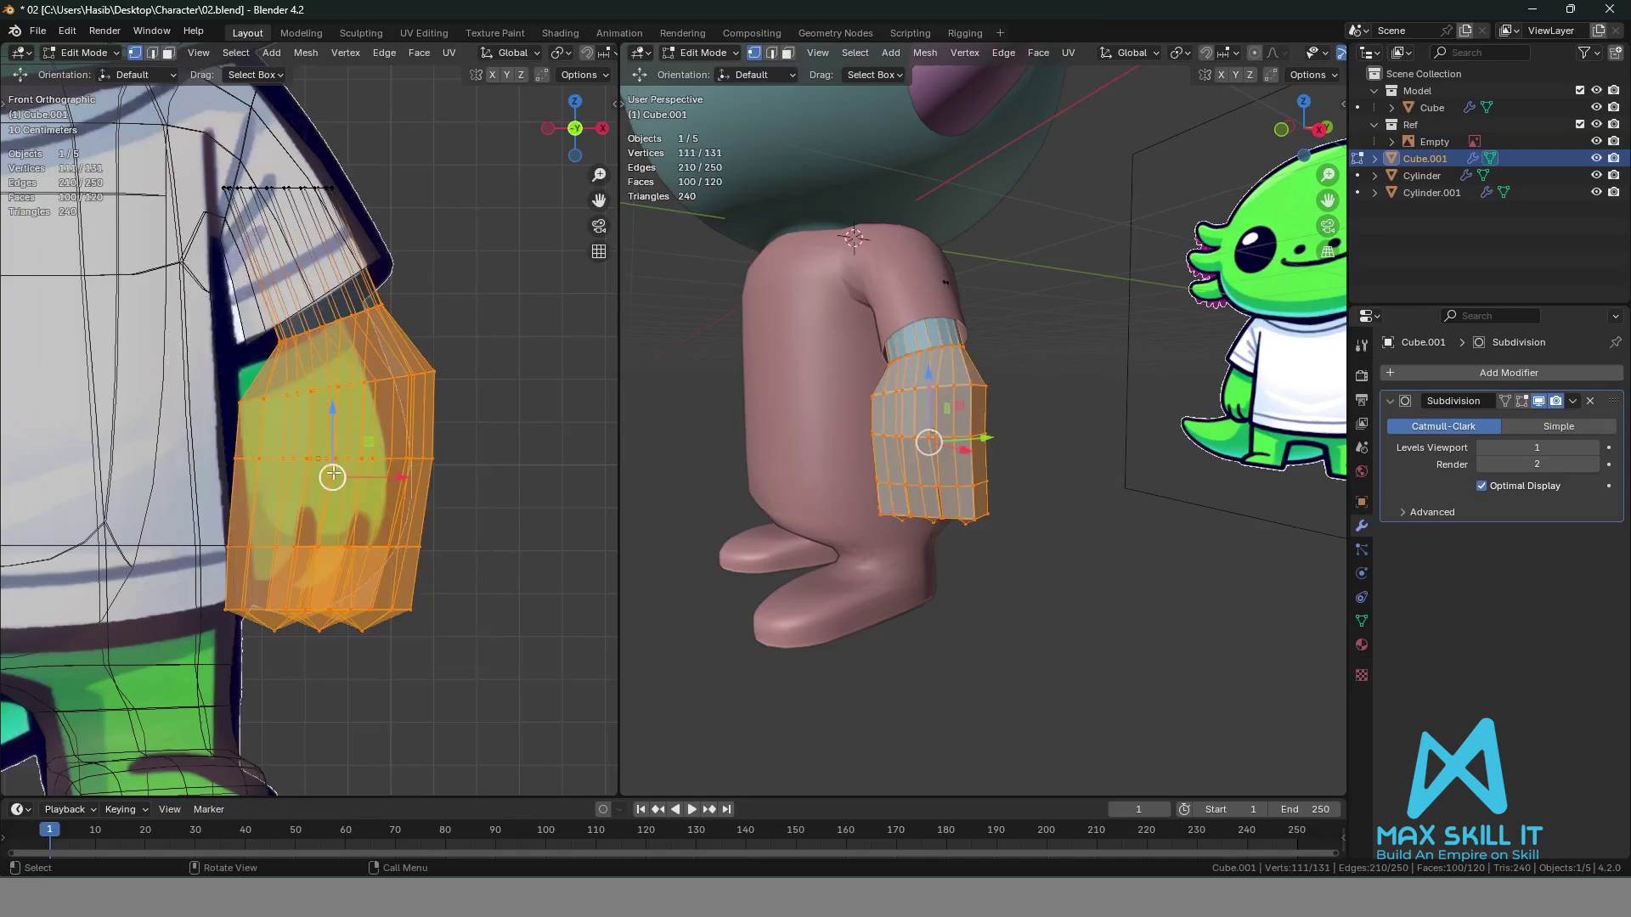
drag(333, 476, 318, 459)
key(Tab)
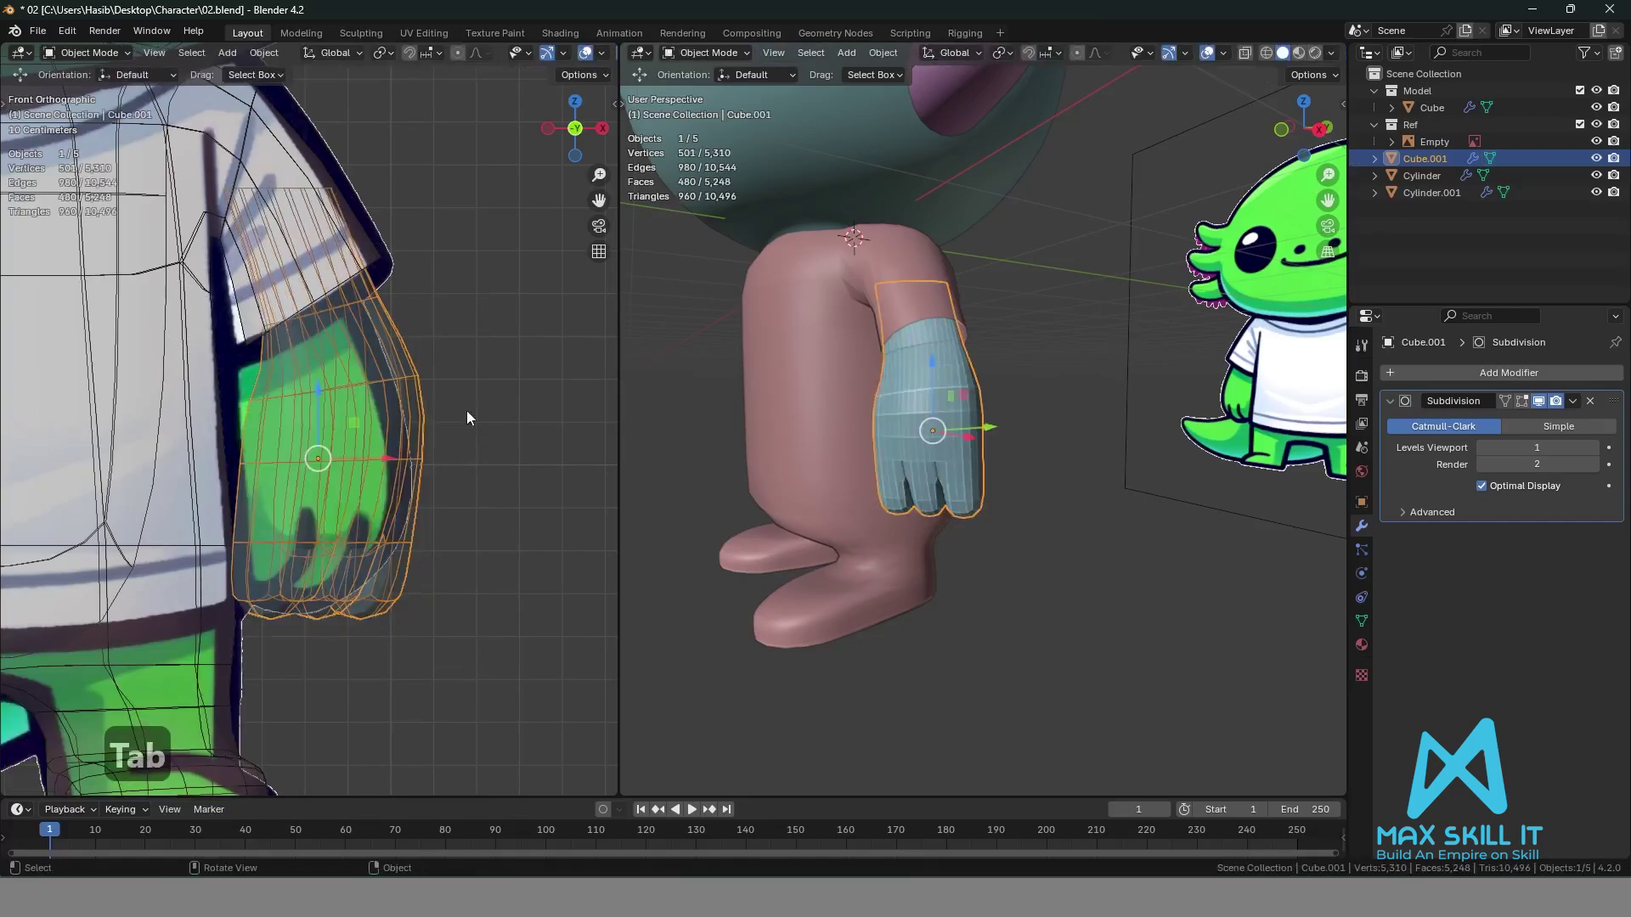
click(467, 410)
scroll(491, 350, down, 3)
middle_drag(1097, 360, 863, 415)
click(936, 455)
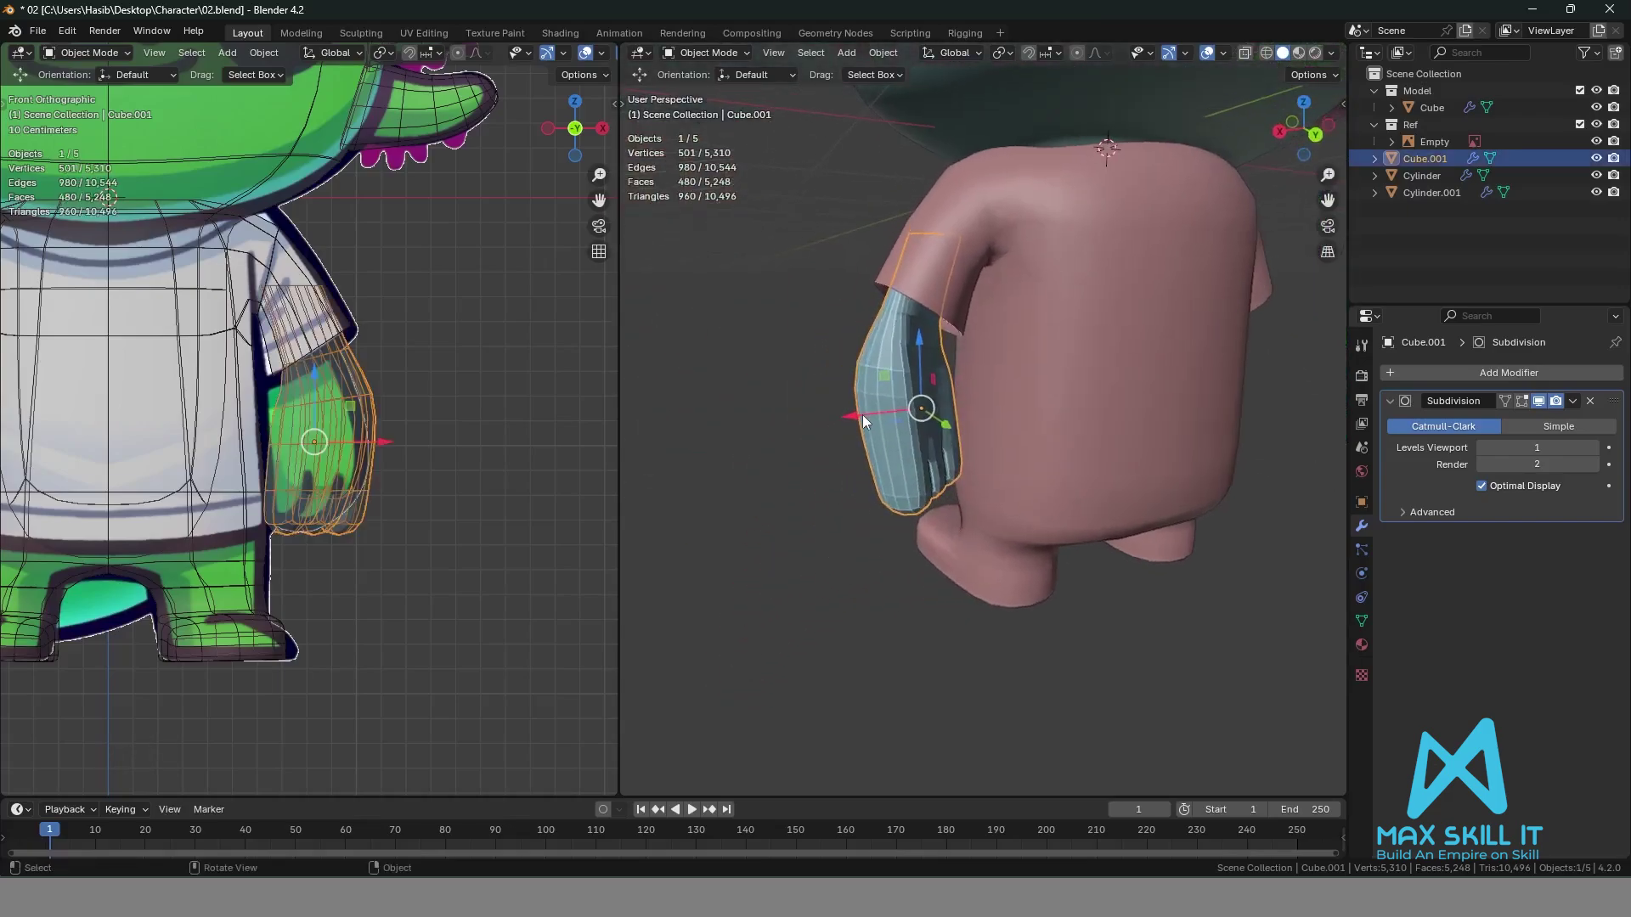
key(ctrl+s)
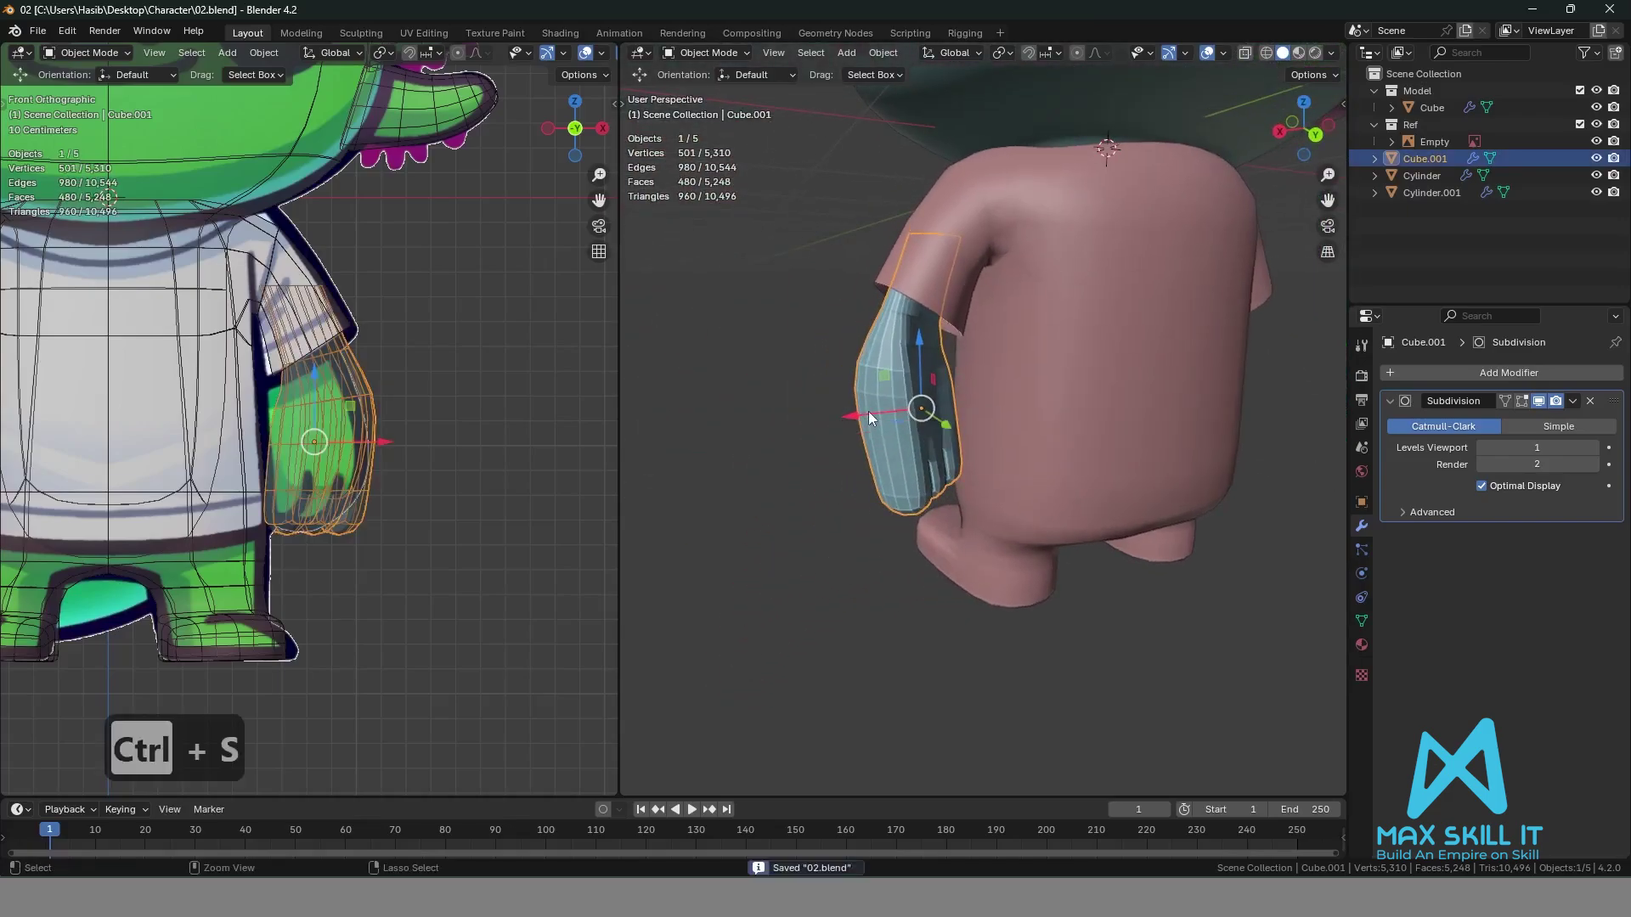
Enter Edit Mode on the body mesh, select the sleeve opening's edge loop and try to inset it.
click(777, 325)
scroll(815, 300, down, 3)
middle_drag(821, 297, 971, 334)
scroll(972, 334, up, 3)
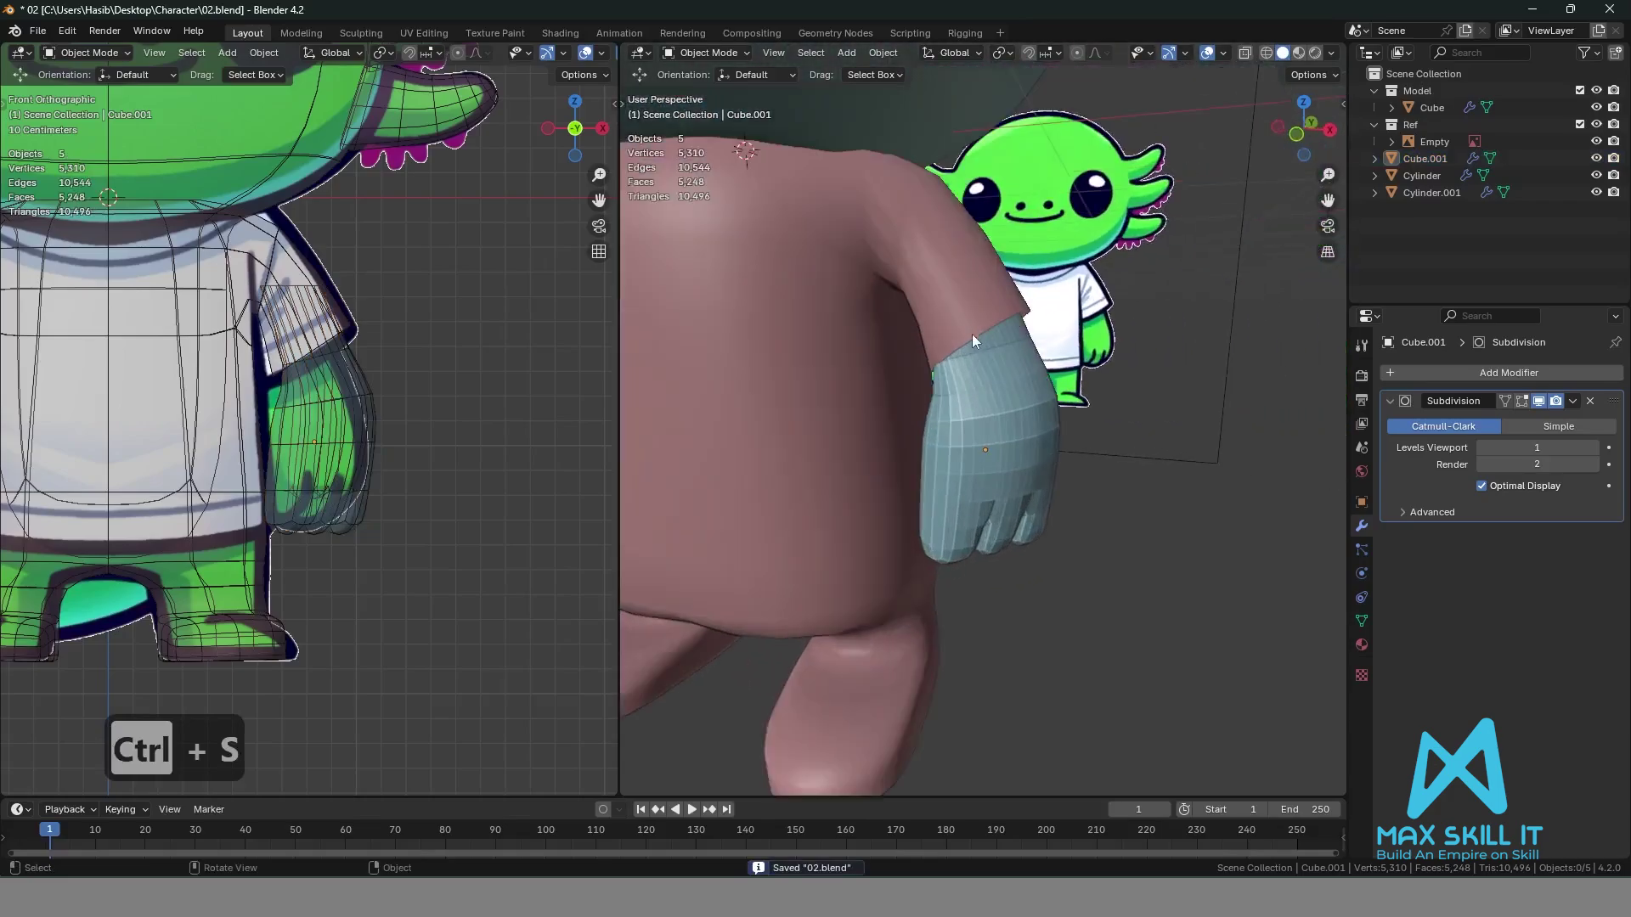
click(930, 291)
key(Tab)
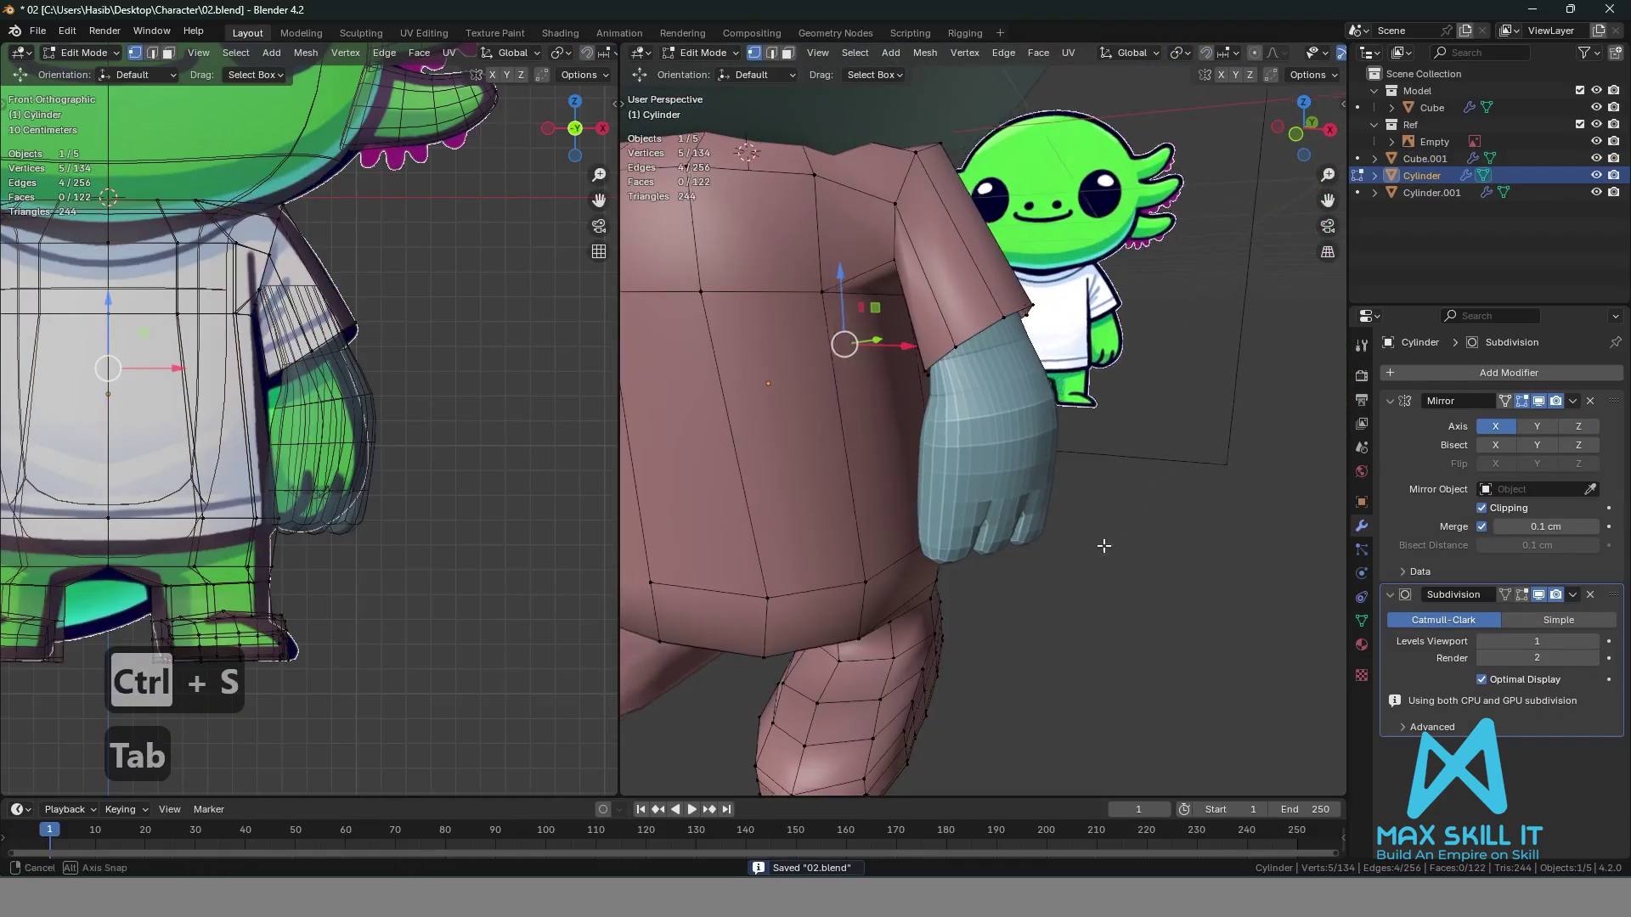
middle_drag(1103, 545, 1066, 568)
key(2)
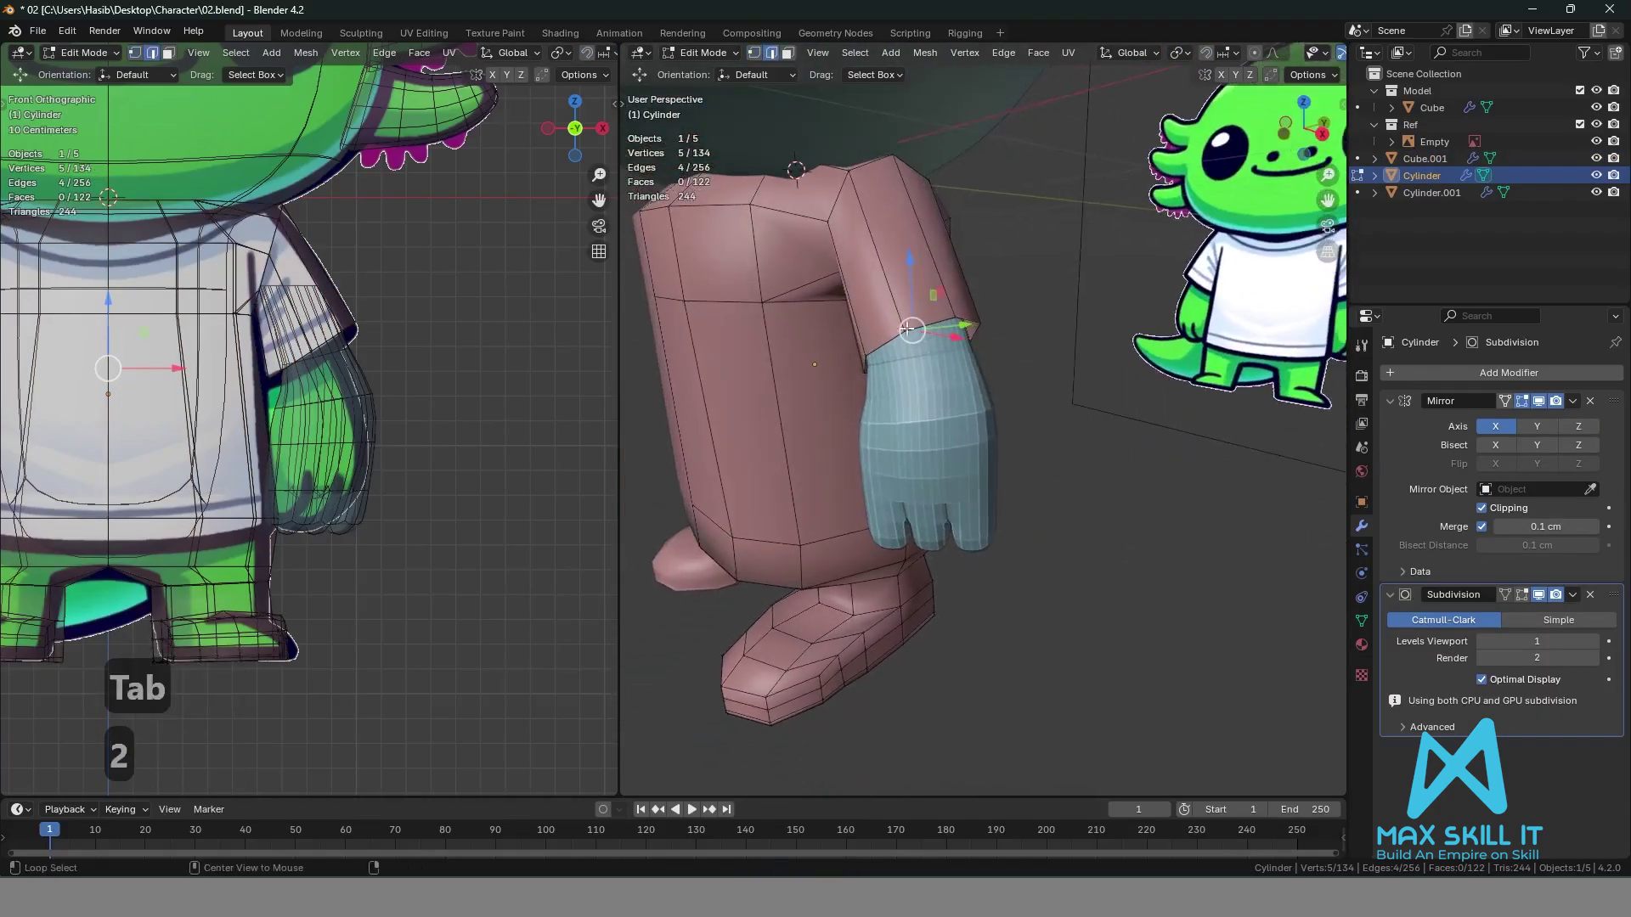
alt+click(886, 345)
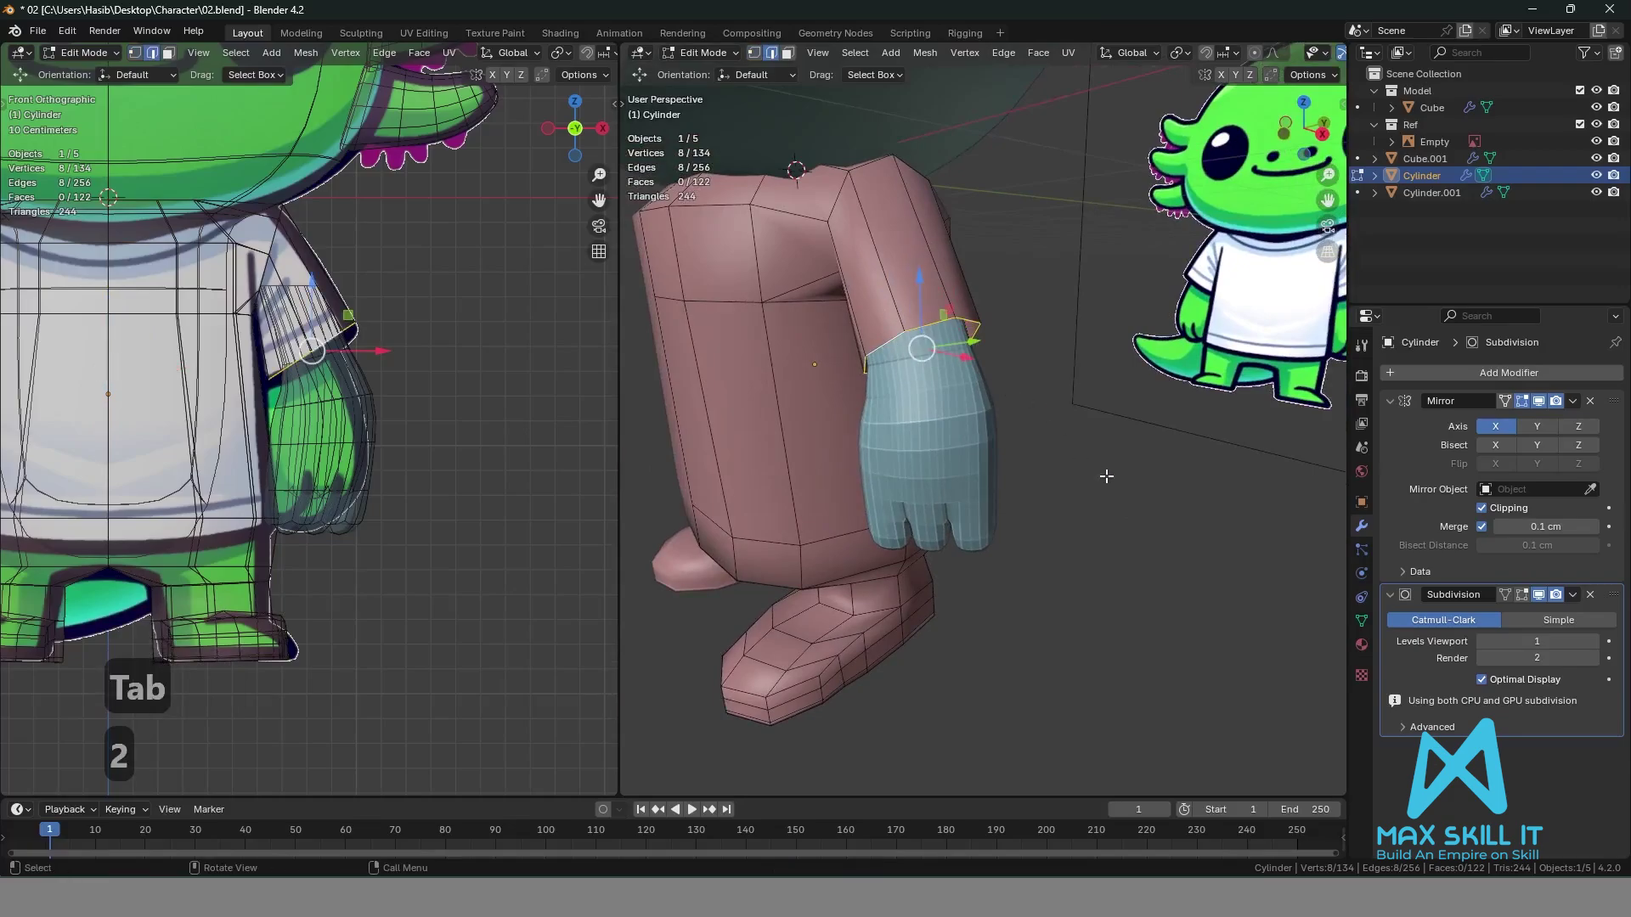
key(i)
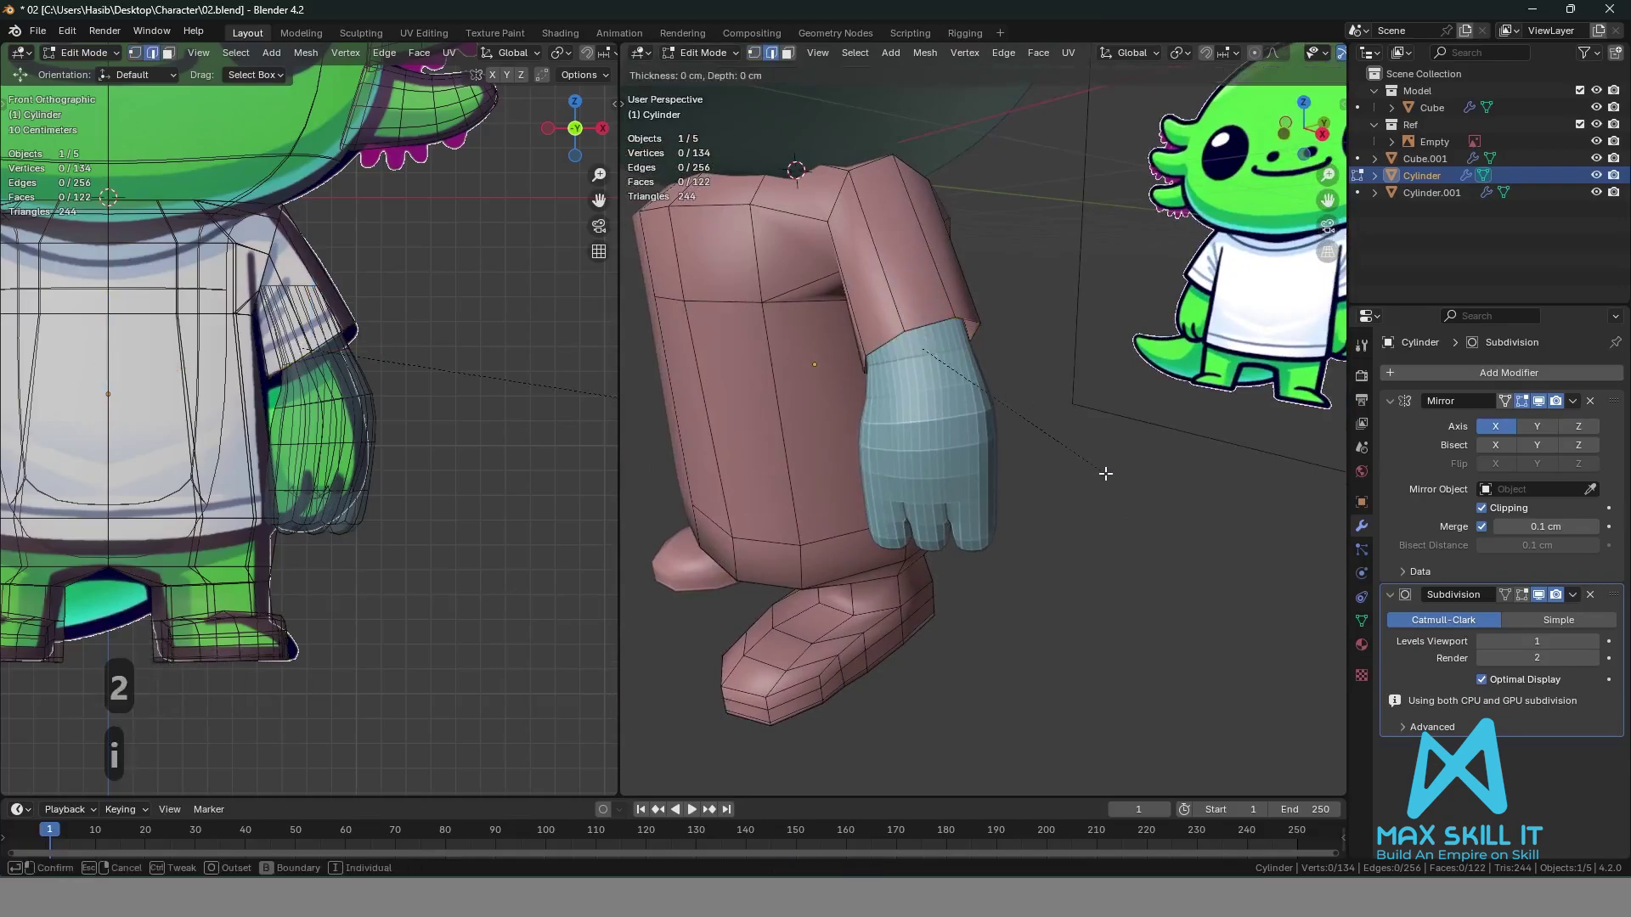
click(1129, 405)
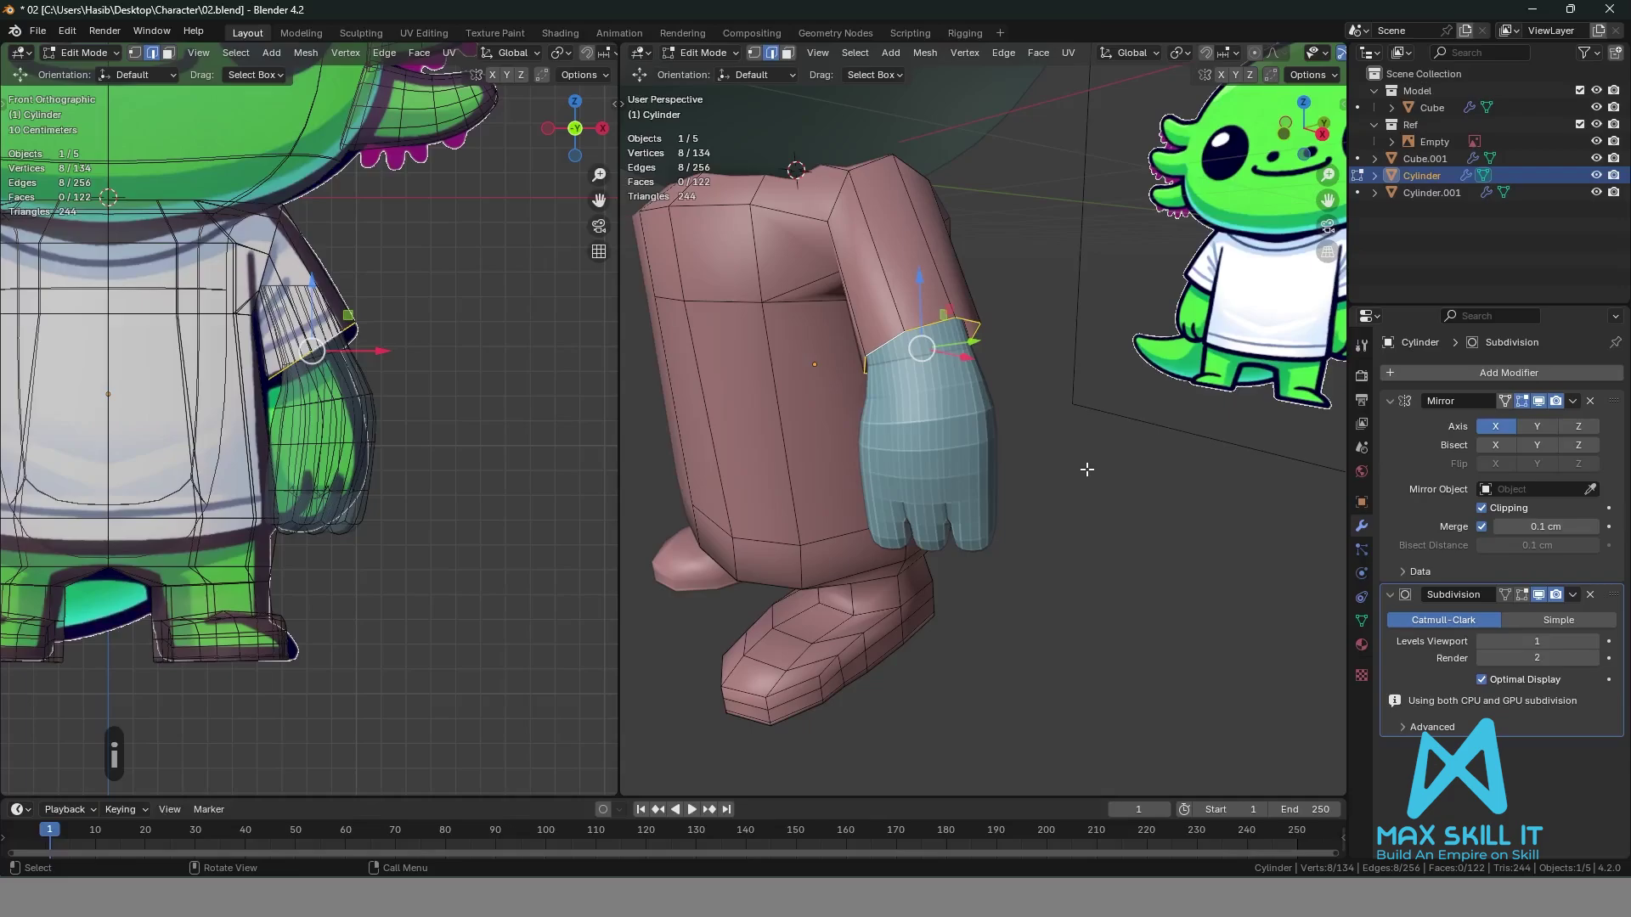
Extrude the sleeve opening's edge loop and scale it to 0.638 to form an inward rim on the cuff.
key(e)
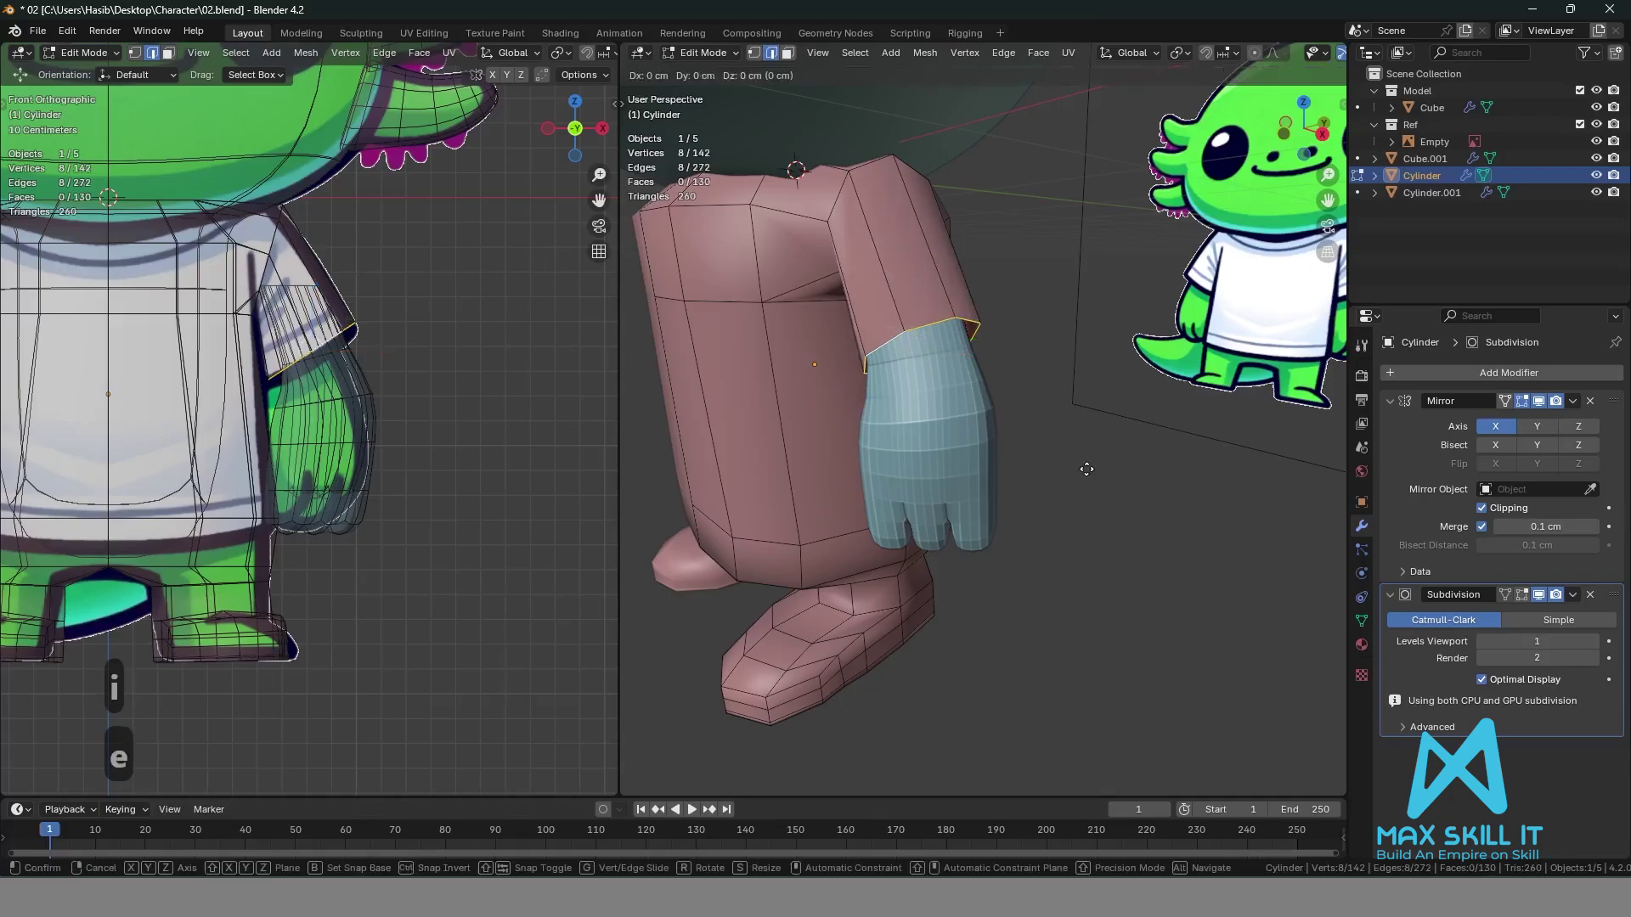
key(s)
click(1021, 433)
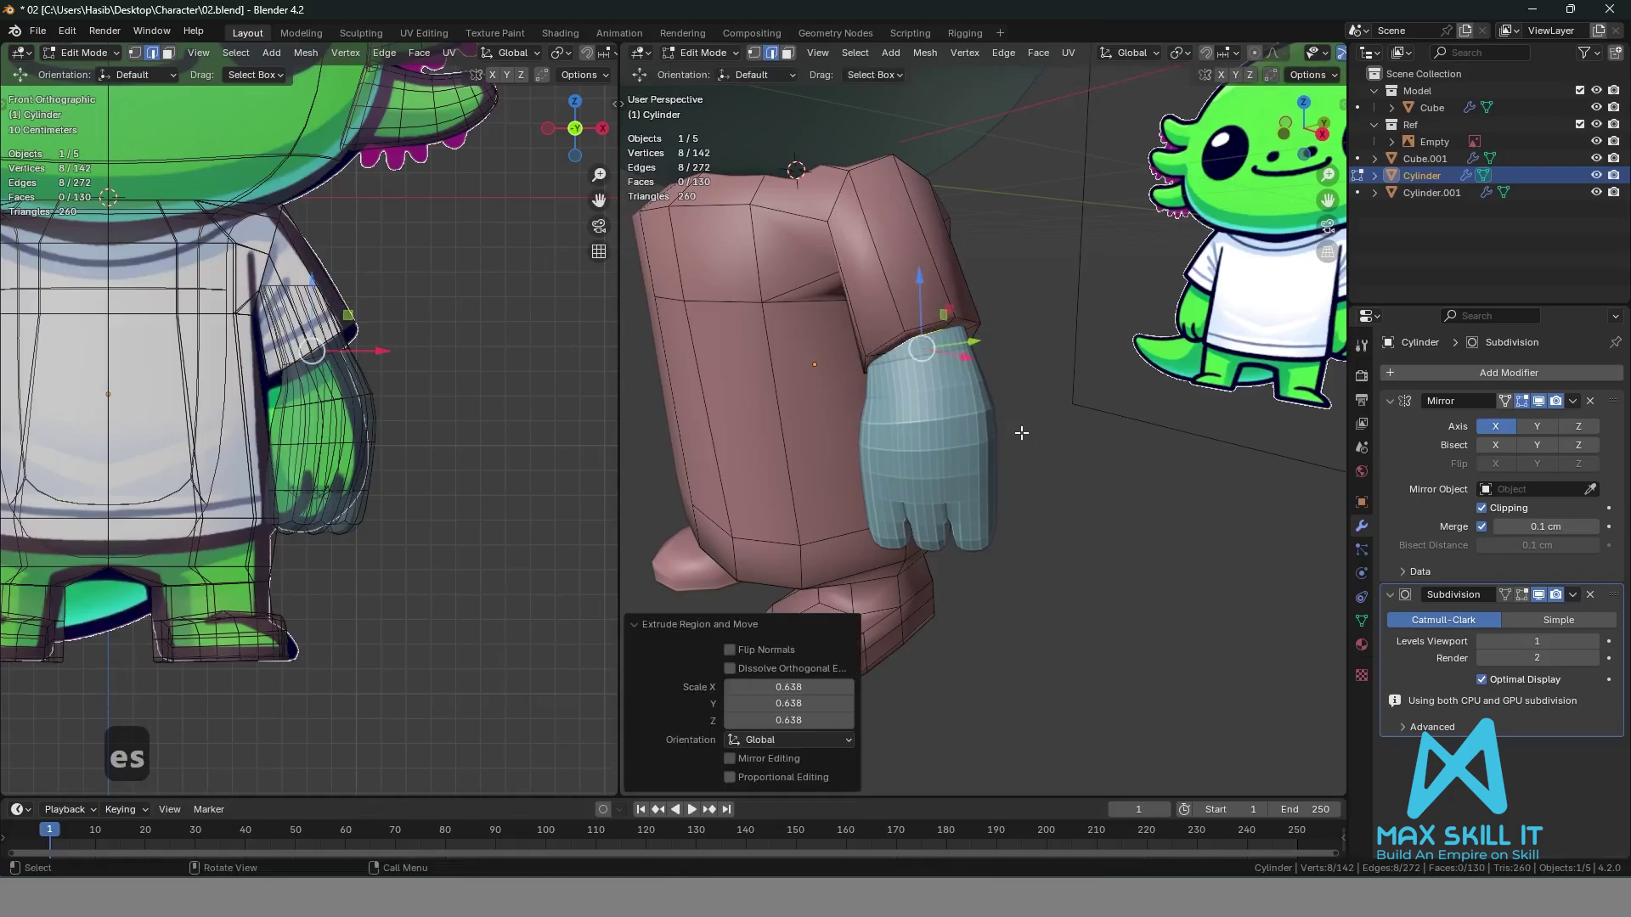
key(Tab)
click(1092, 523)
middle_drag(1092, 520, 1069, 483)
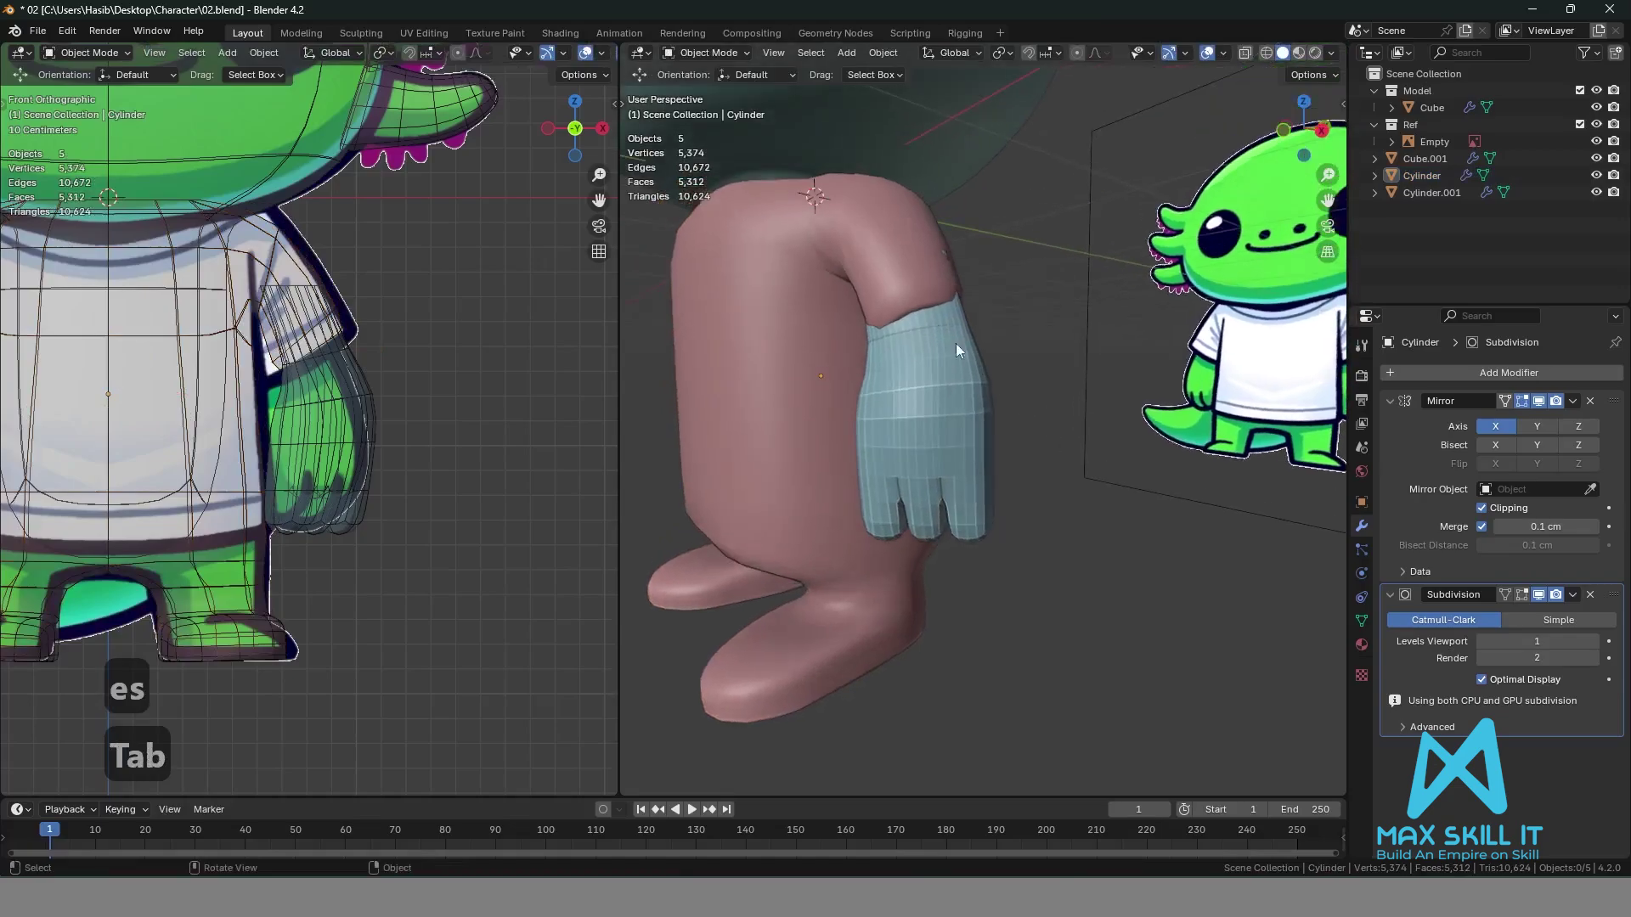
Bevel the sleeve hem's outer edge loop with an offset of about 2.77 cm and 2 segments.
scroll(900, 264, up, 3)
click(885, 234)
key(Tab)
mouse_move(1032, 306)
middle_down()
mouse_move(976, 313)
mouse_move(1002, 346)
mouse_move(1048, 309)
middle_up()
alt+click(877, 274)
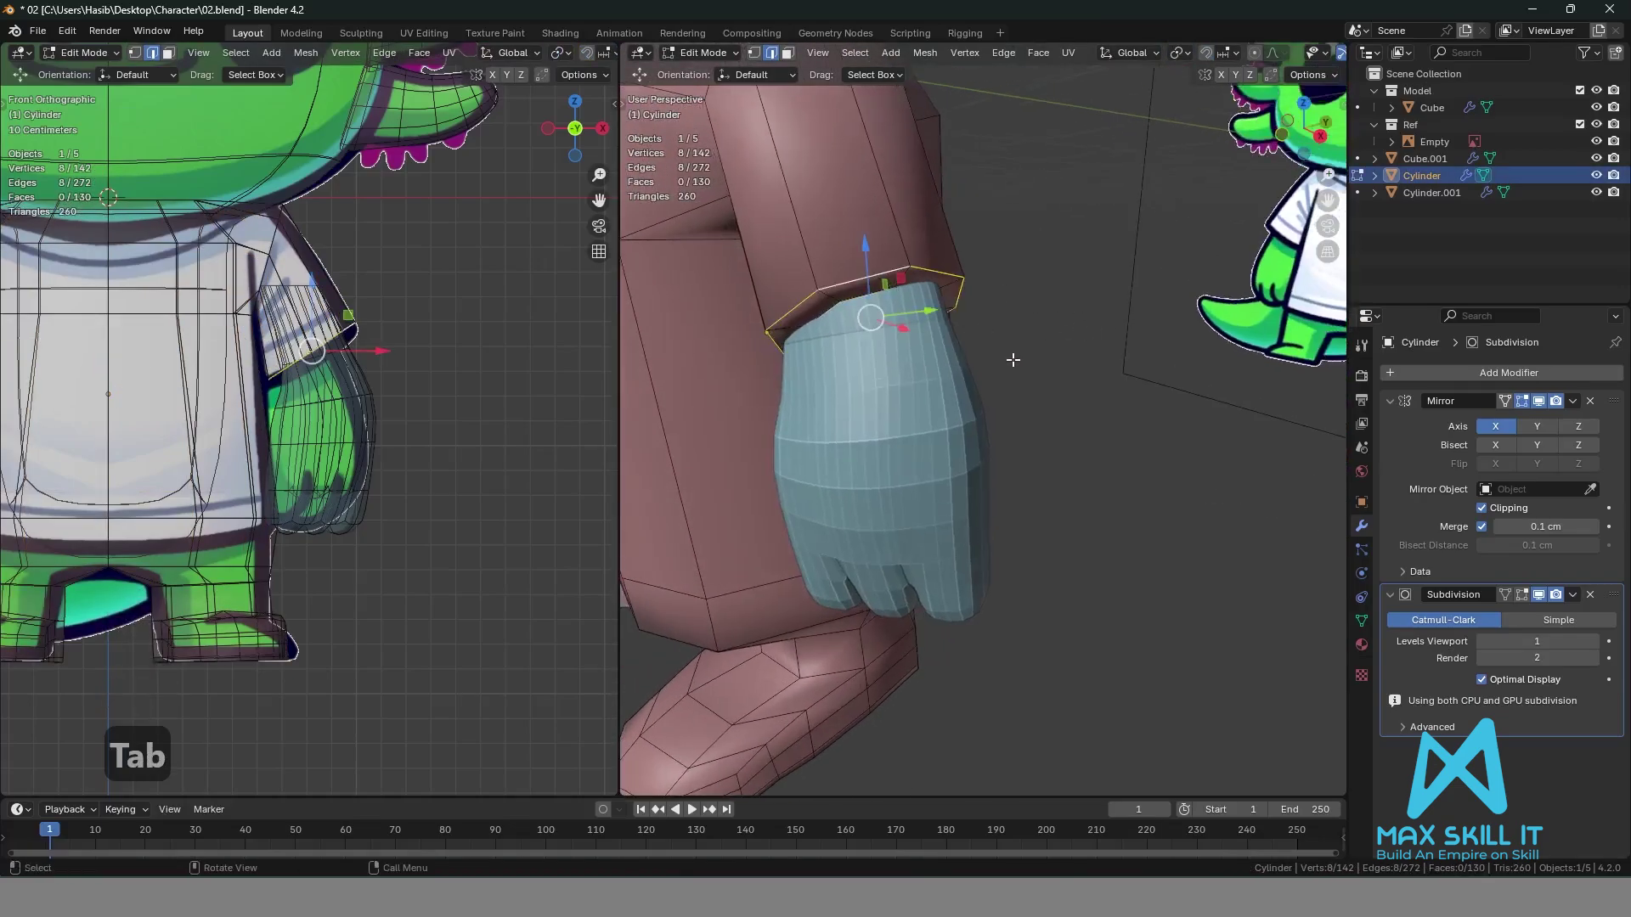
key(ctrl+b)
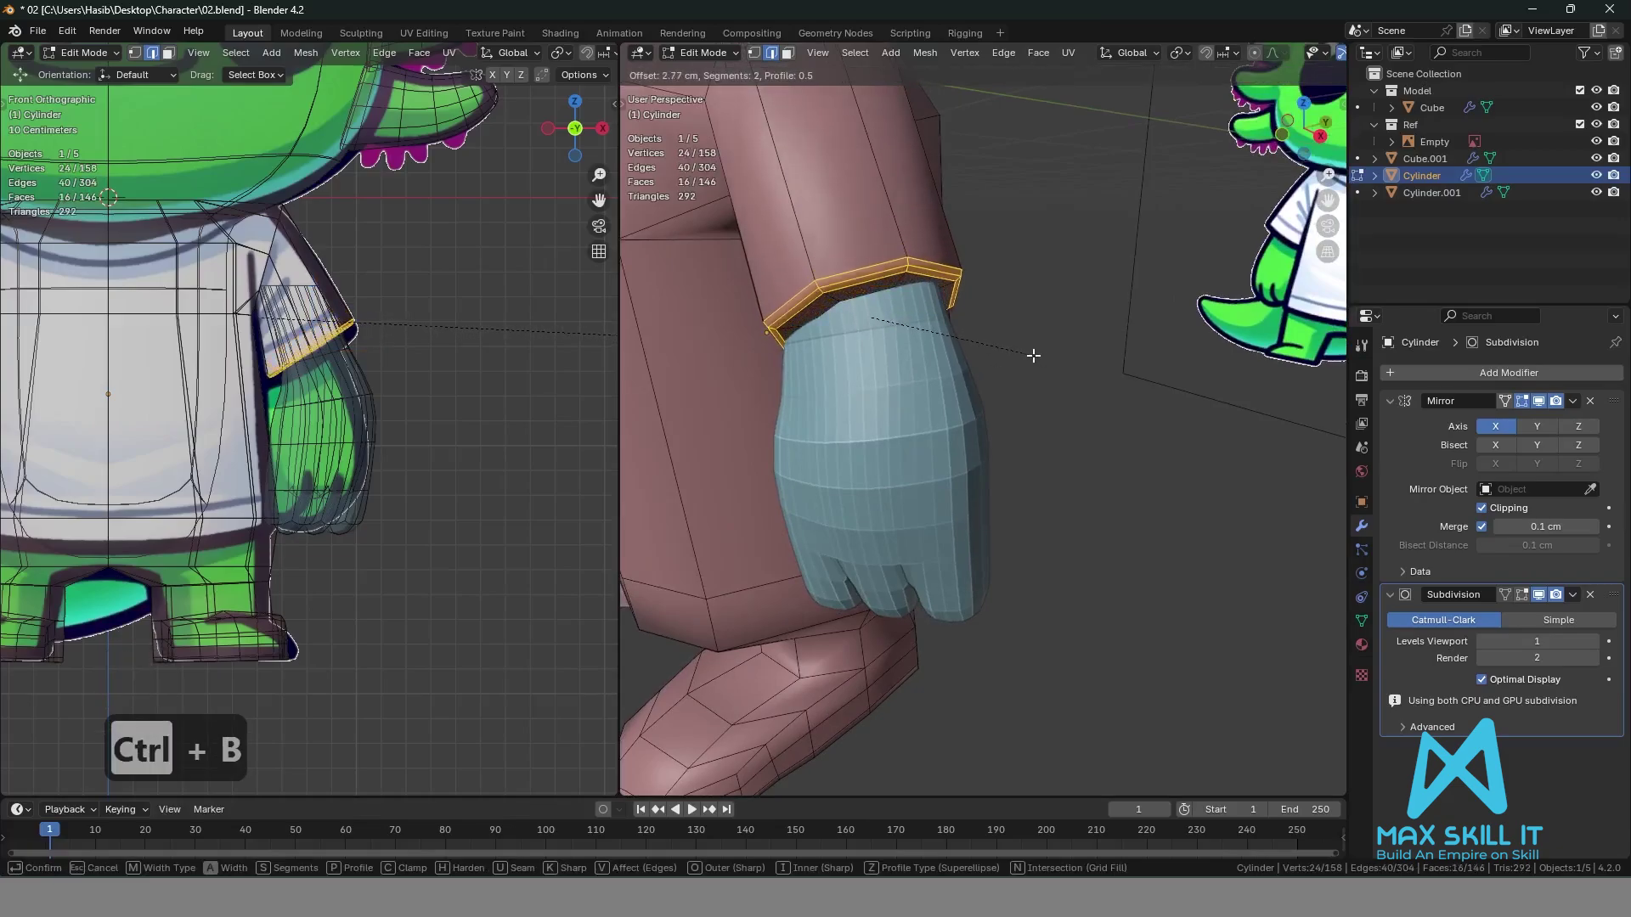
click(1033, 355)
key(Tab)
scroll(1083, 463, down, 4)
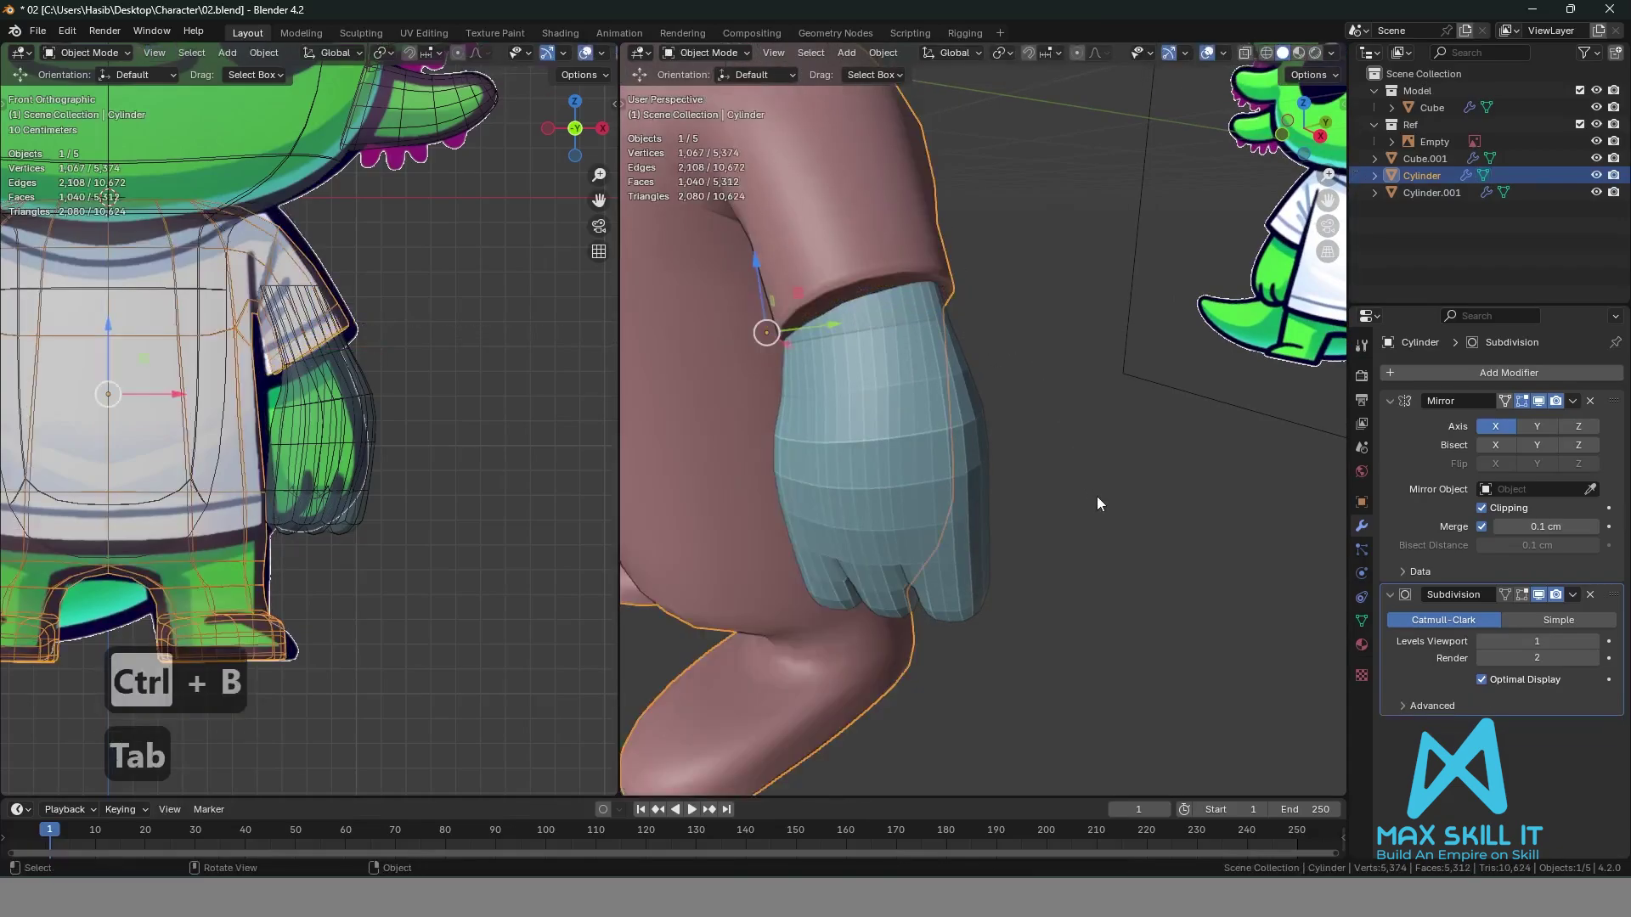
middle_drag(1097, 496, 980, 401)
scroll(980, 401, up, 3)
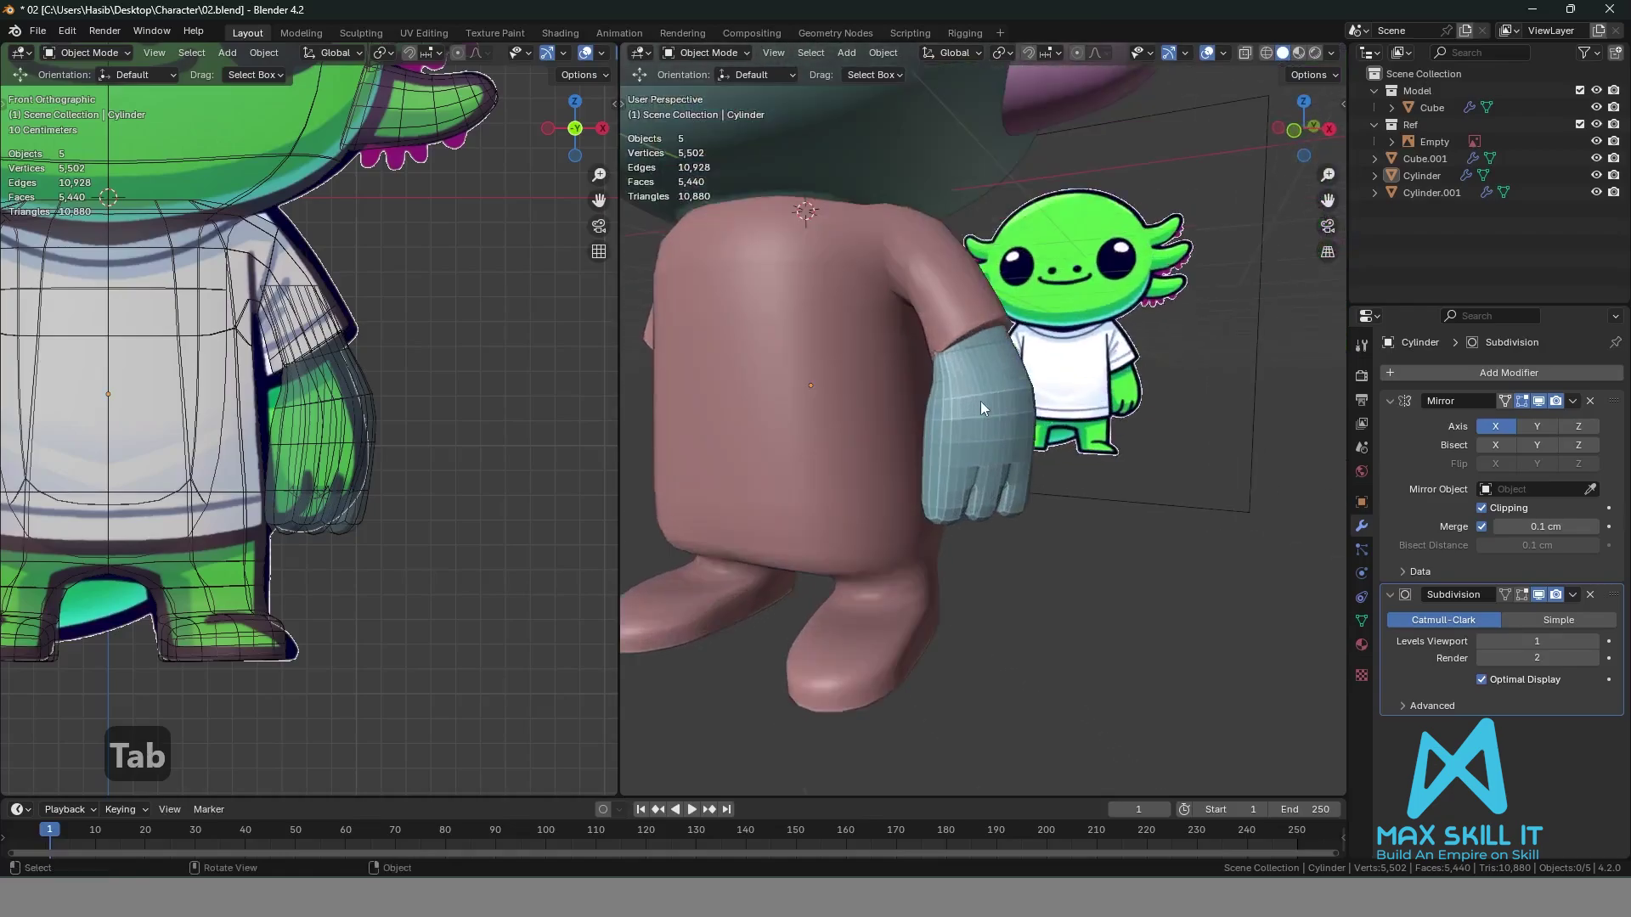
Scale the hand object down to about 0.855 so it sits inside the sleeve opening.
click(980, 401)
key(s)
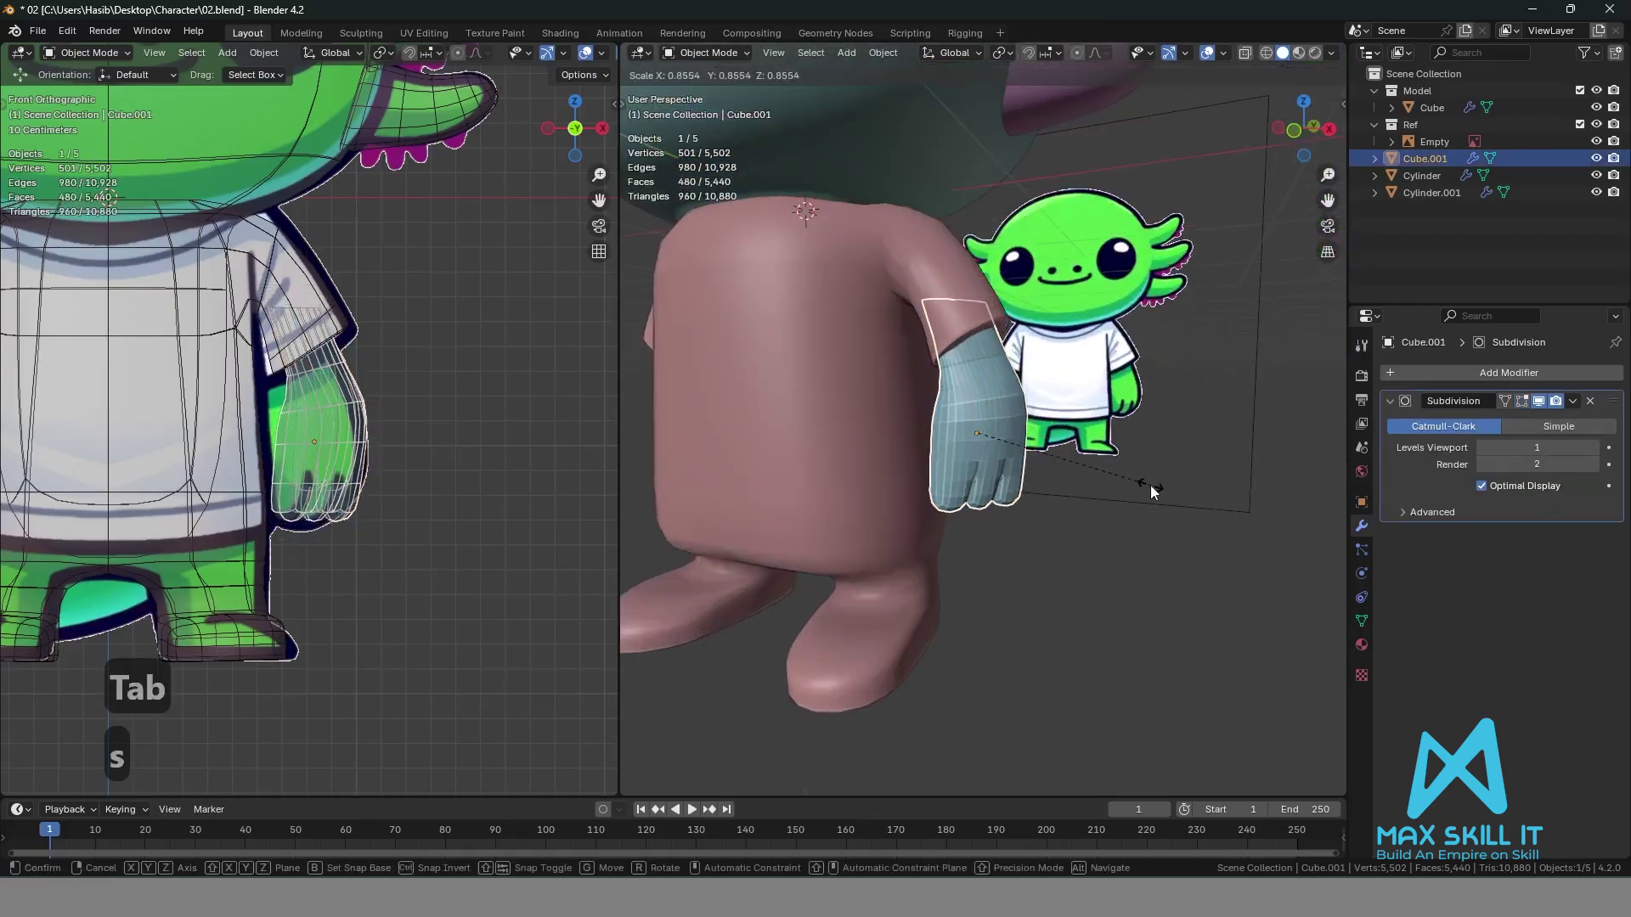
click(1150, 486)
middle_drag(1060, 437, 1009, 444)
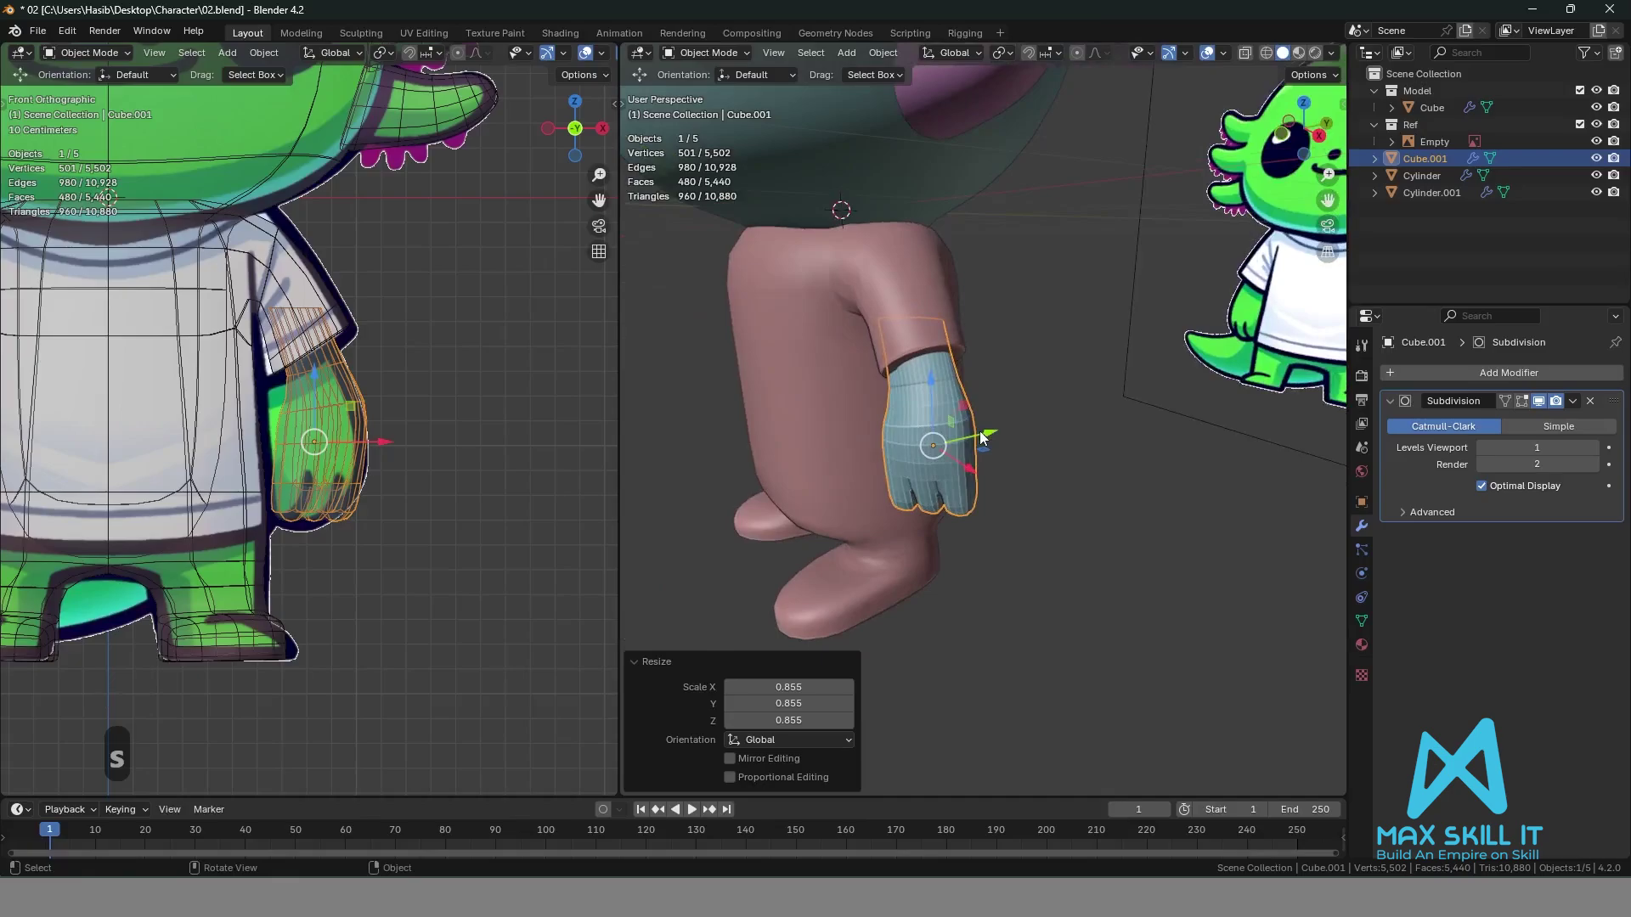
click(1102, 513)
mouse_move(1102, 513)
middle_down()
mouse_move(1055, 477)
mouse_move(1115, 495)
middle_up()
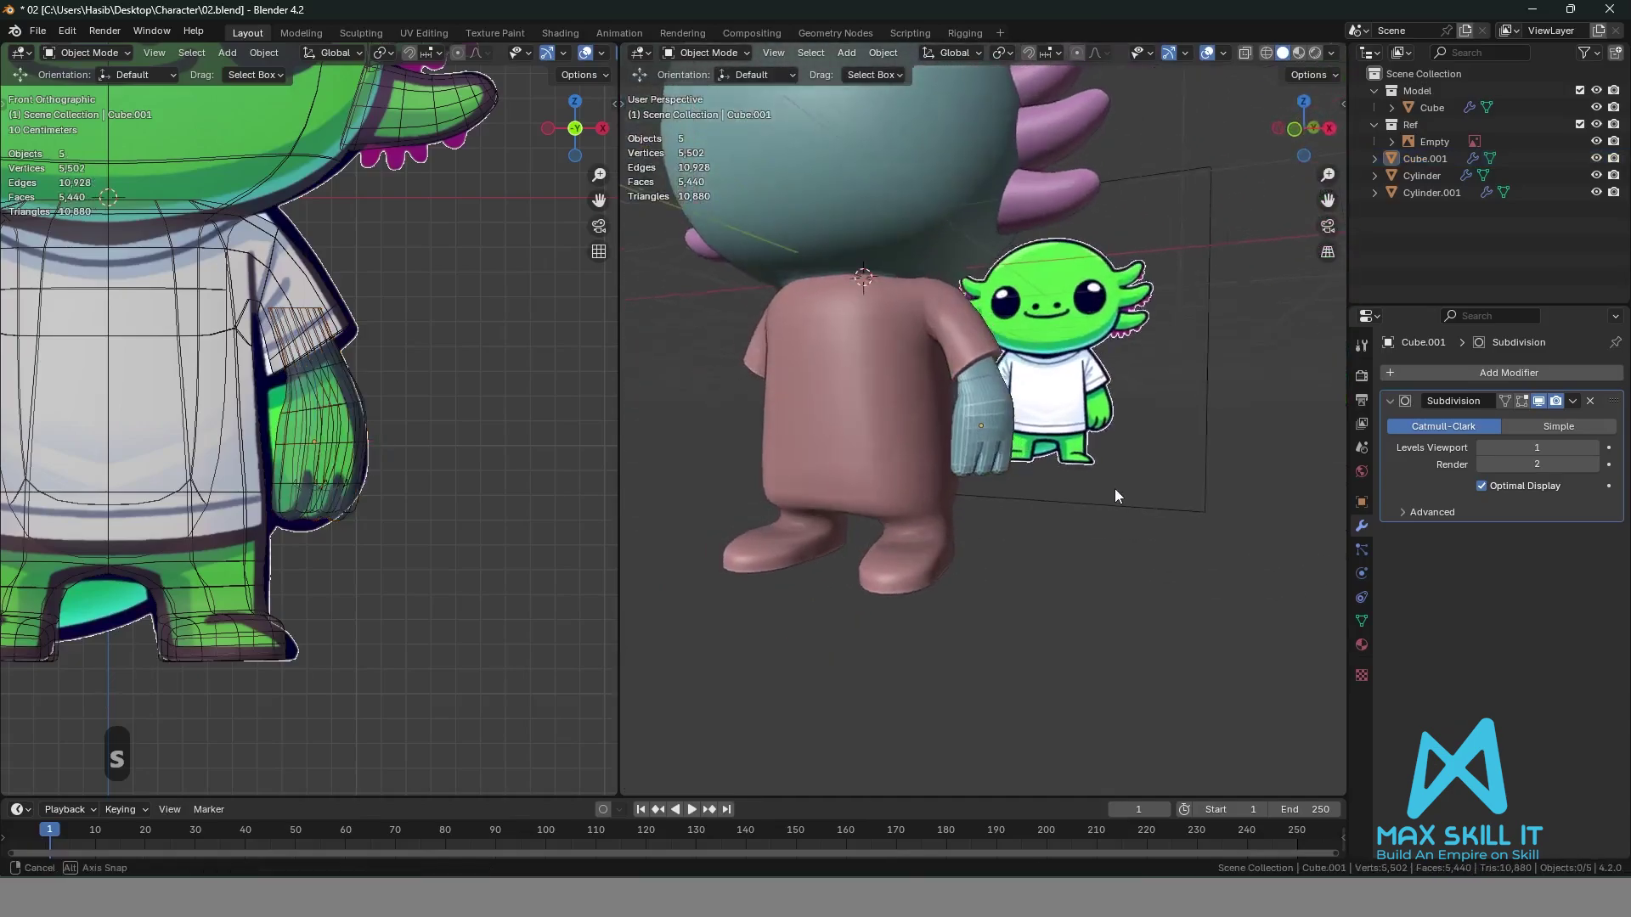
Apply smooth shading to the hand object.
scroll(1115, 495, up, 3)
click(1006, 396)
right_click(997, 382)
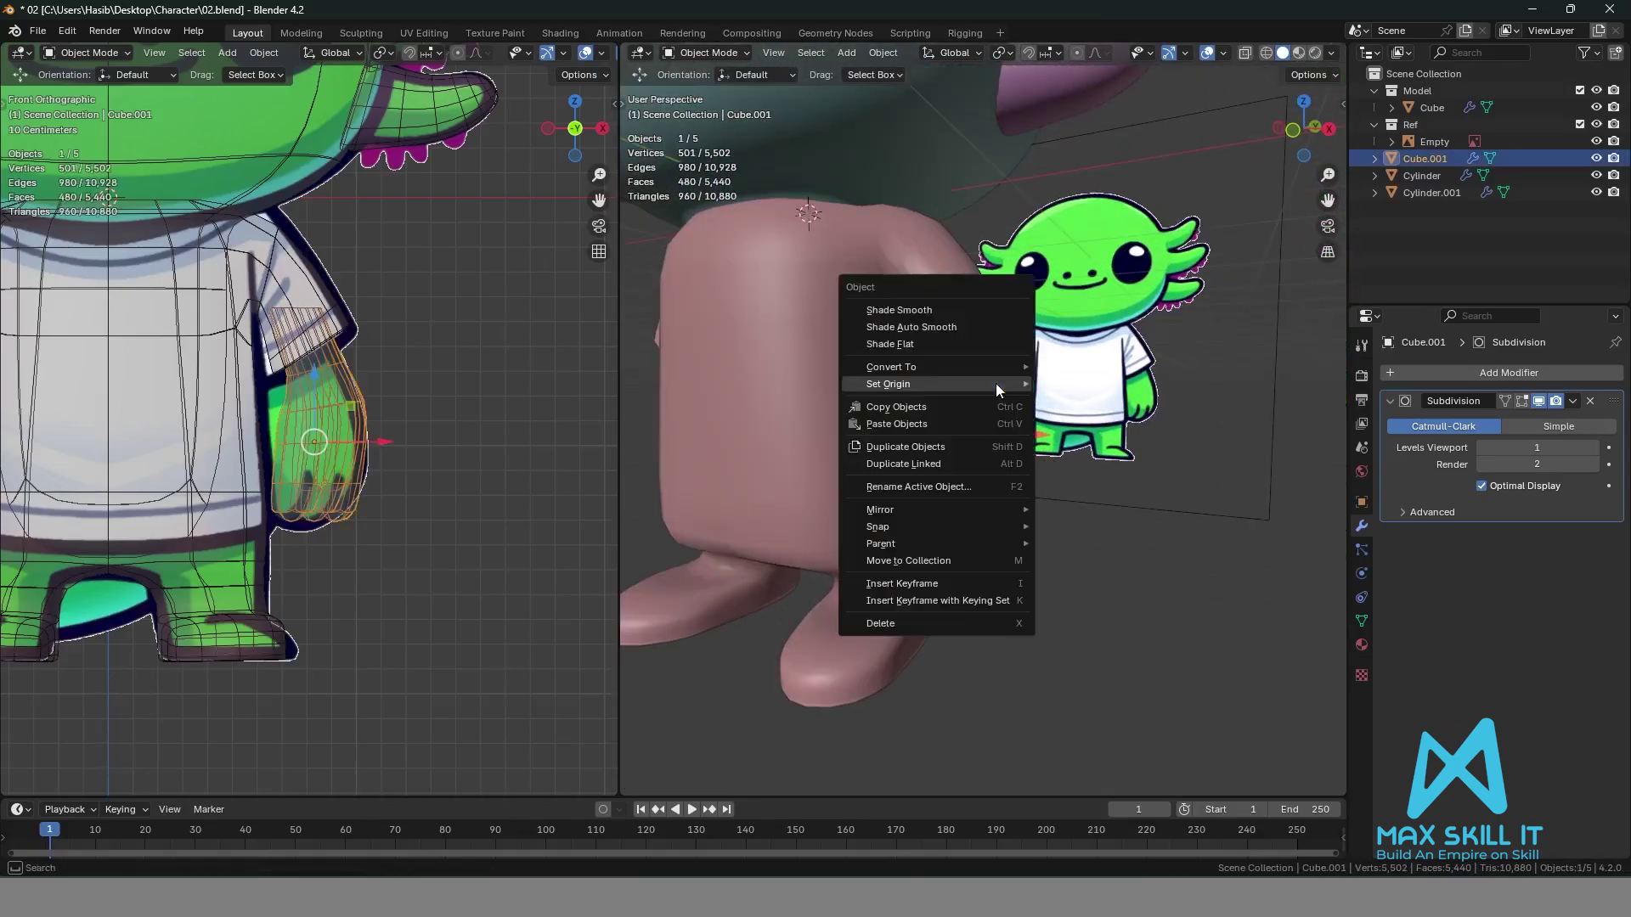
click(935, 317)
click(1048, 542)
middle_drag(1047, 542, 916, 437)
Isolate the hand in local view and inspect its wrist and finger topology in Edit Mode.
click(916, 441)
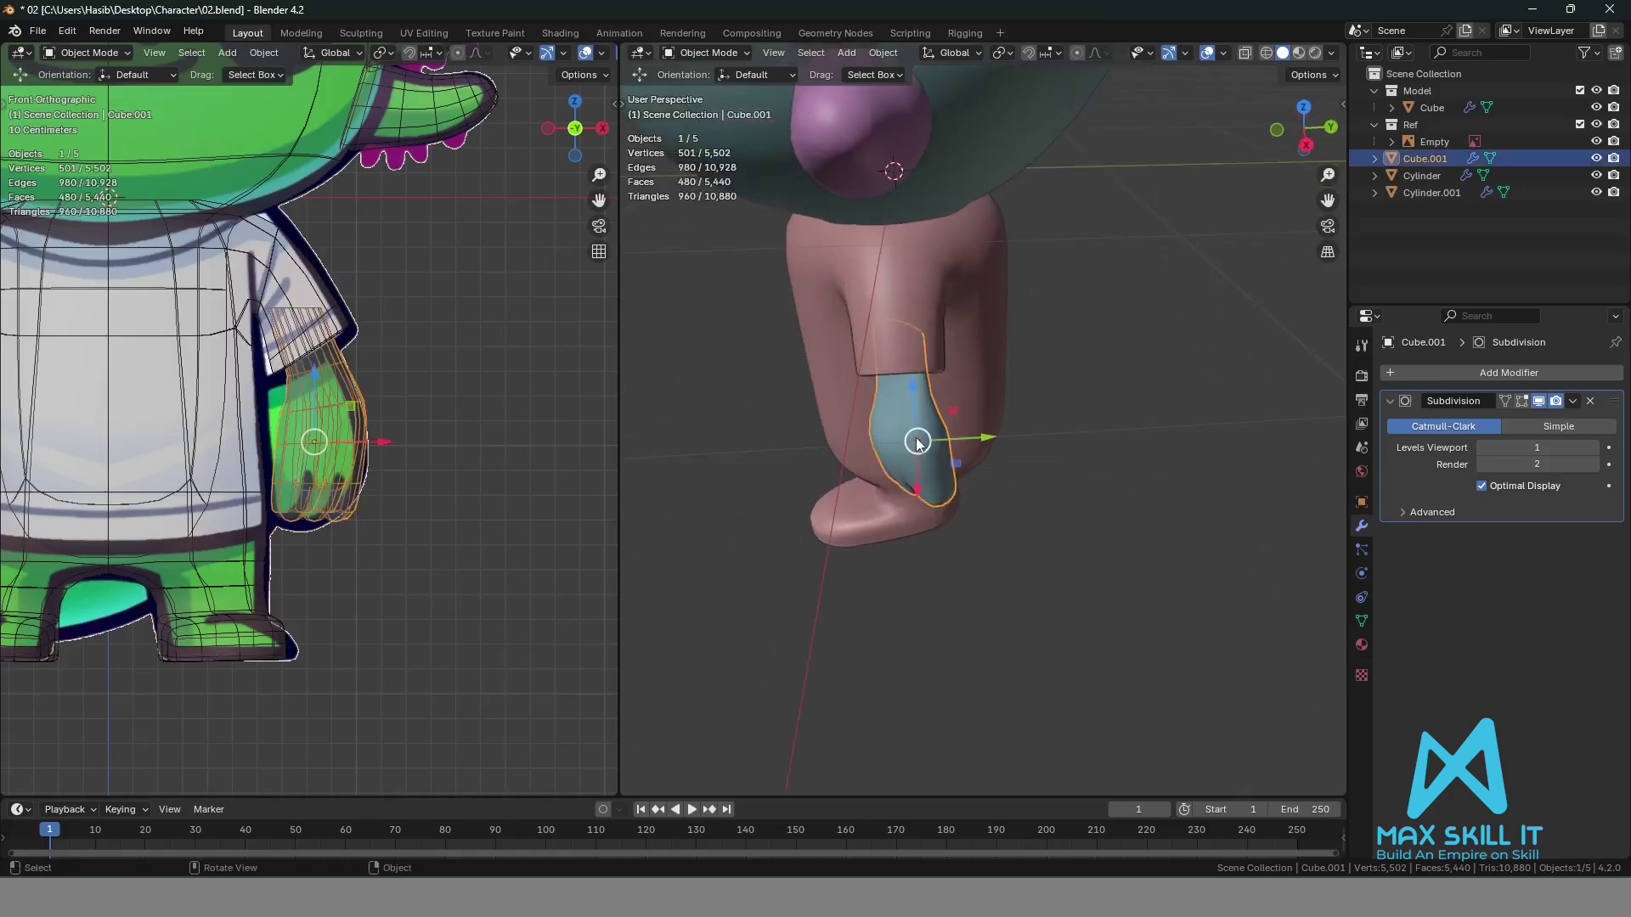
key(KP_Divide)
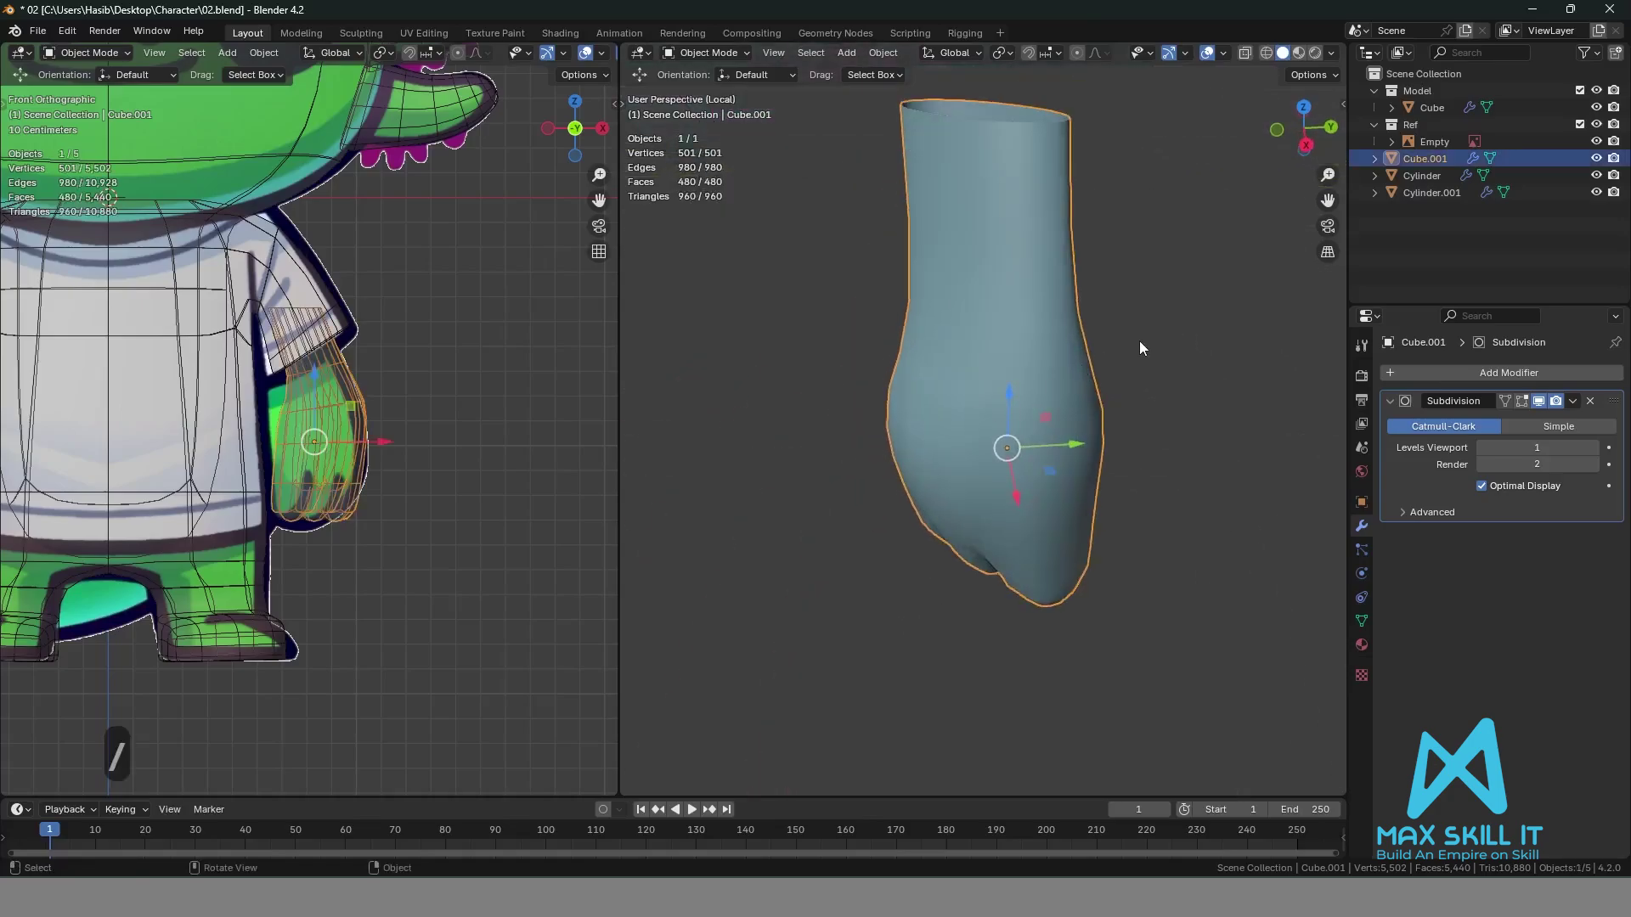
middle_drag(1138, 340, 884, 318)
key(Tab)
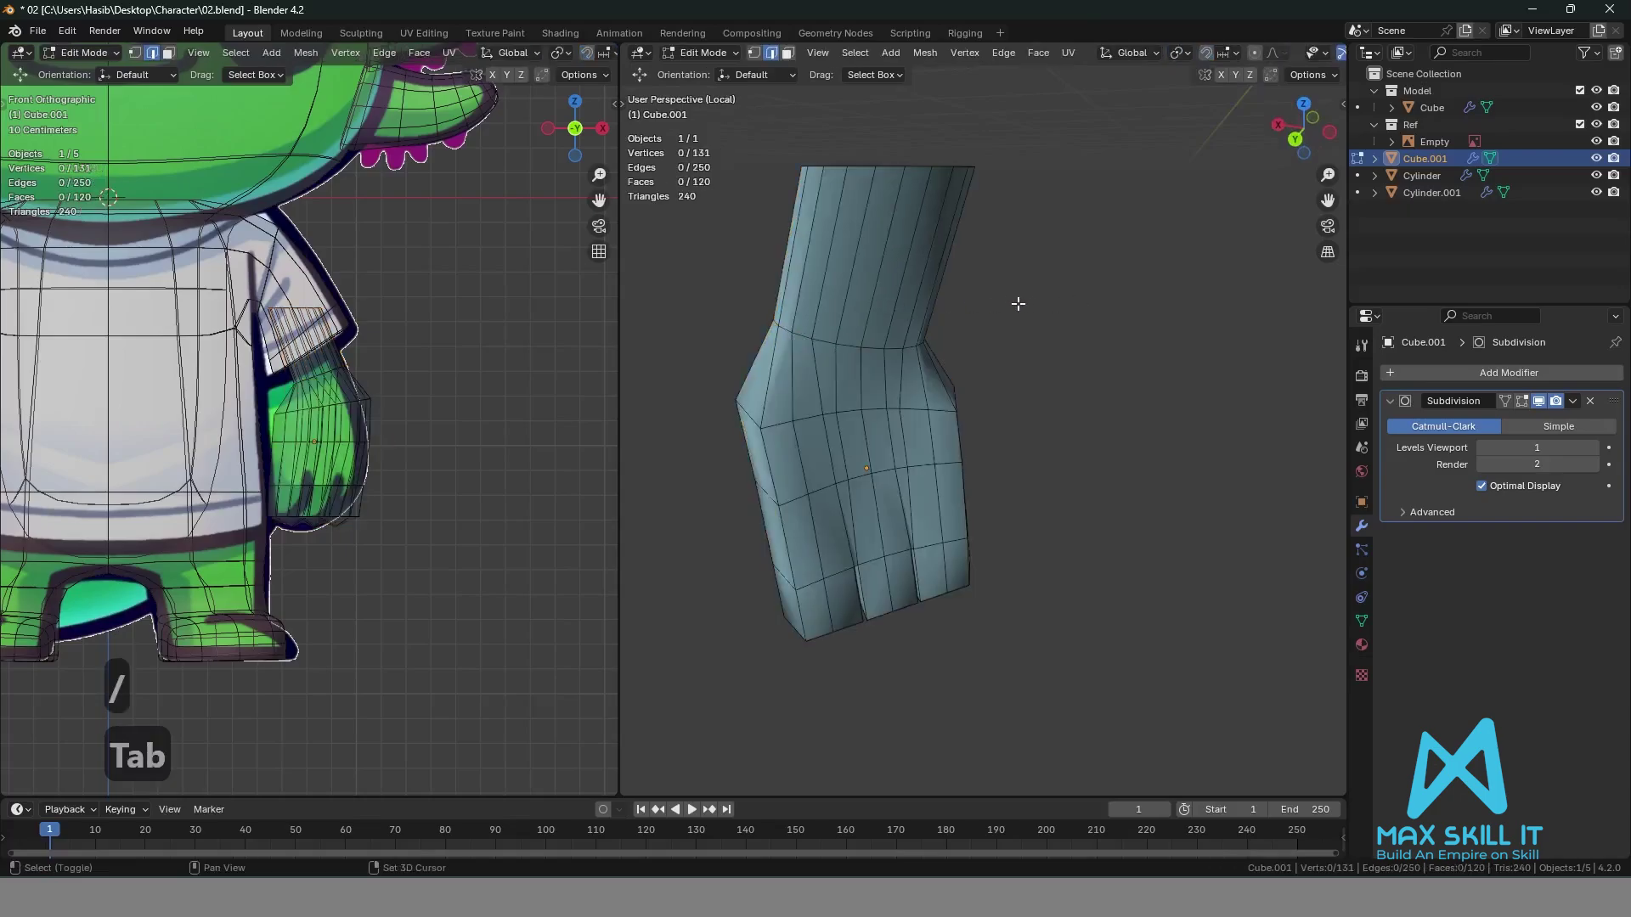
middle_drag(1072, 306, 1057, 414)
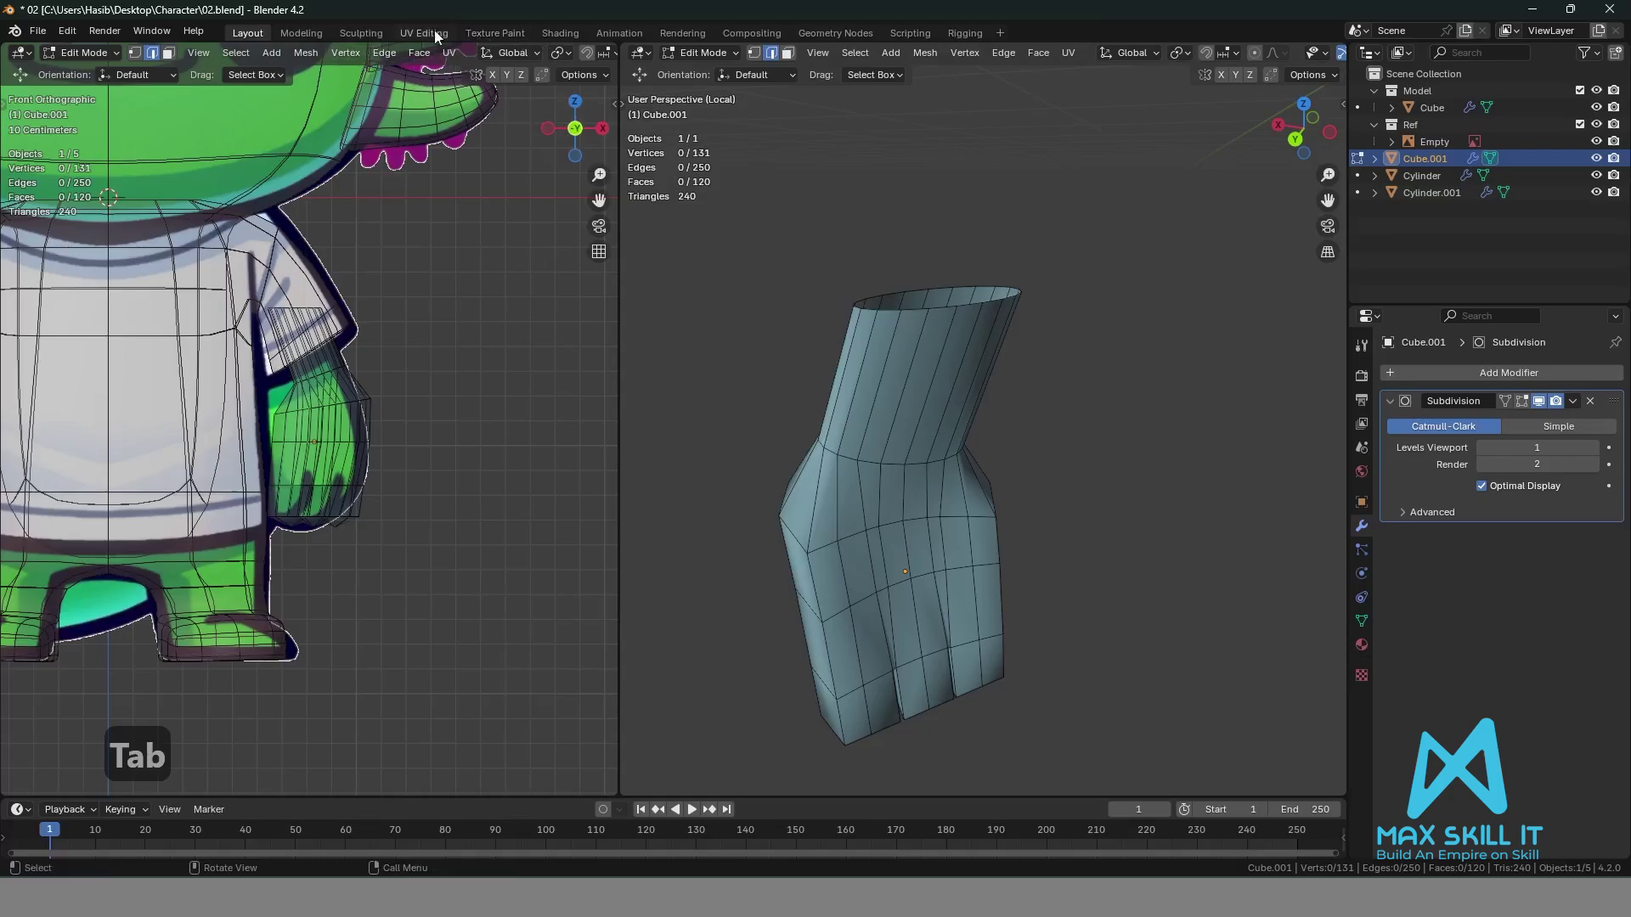
Switch to the Sculpting workspace with the hand active and choose the Grab brush.
click(361, 32)
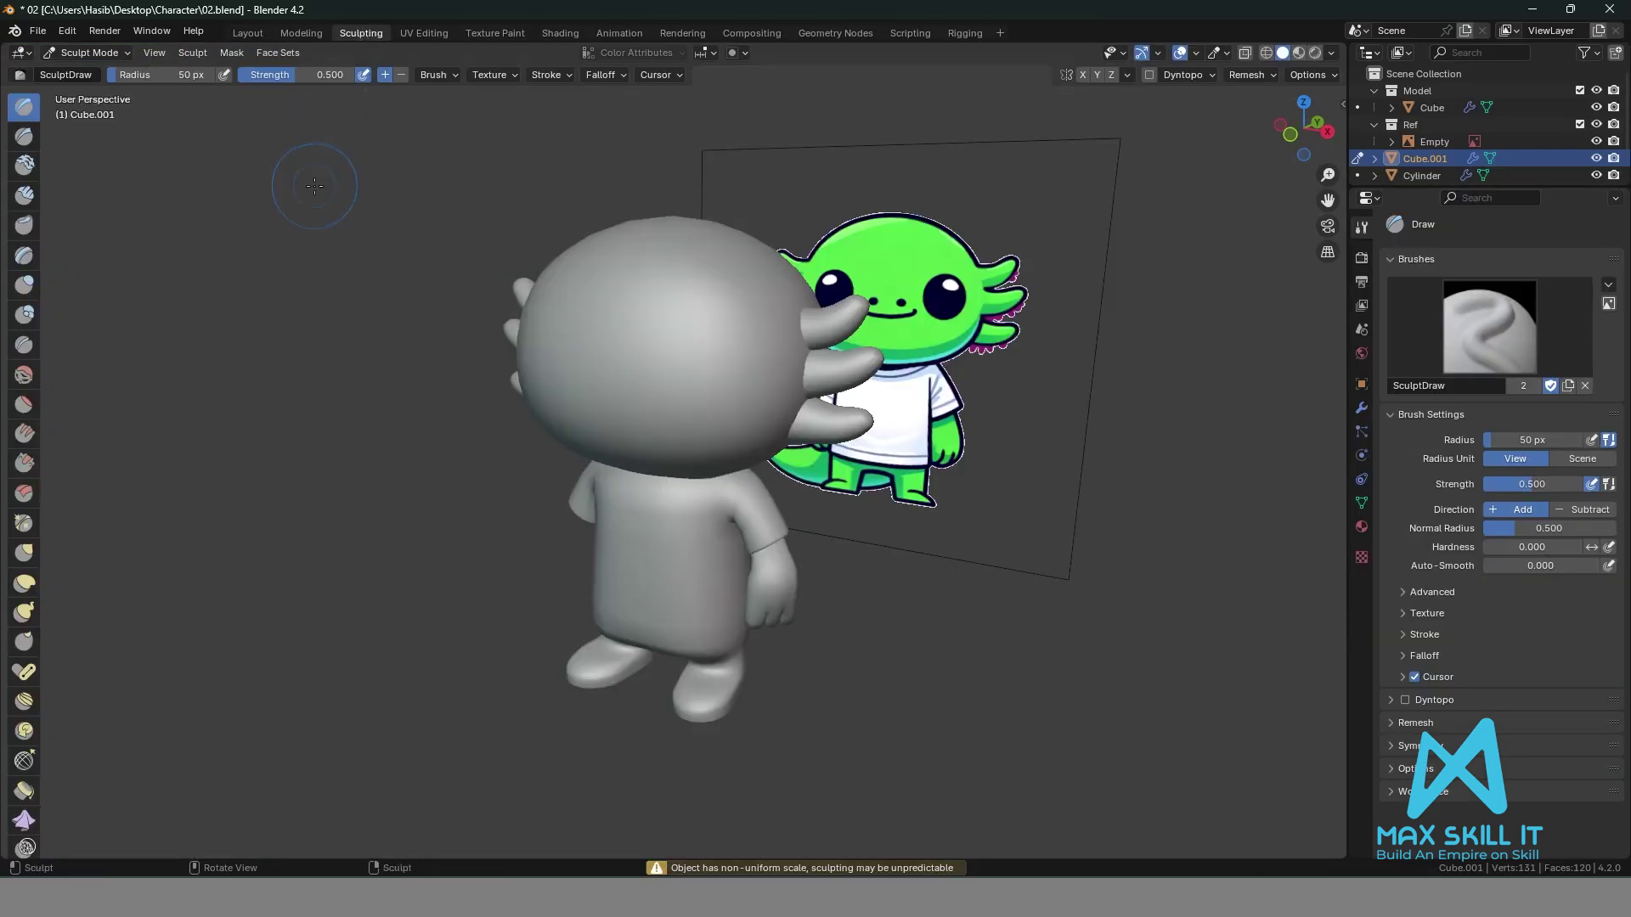
drag(39, 194, 147, 206)
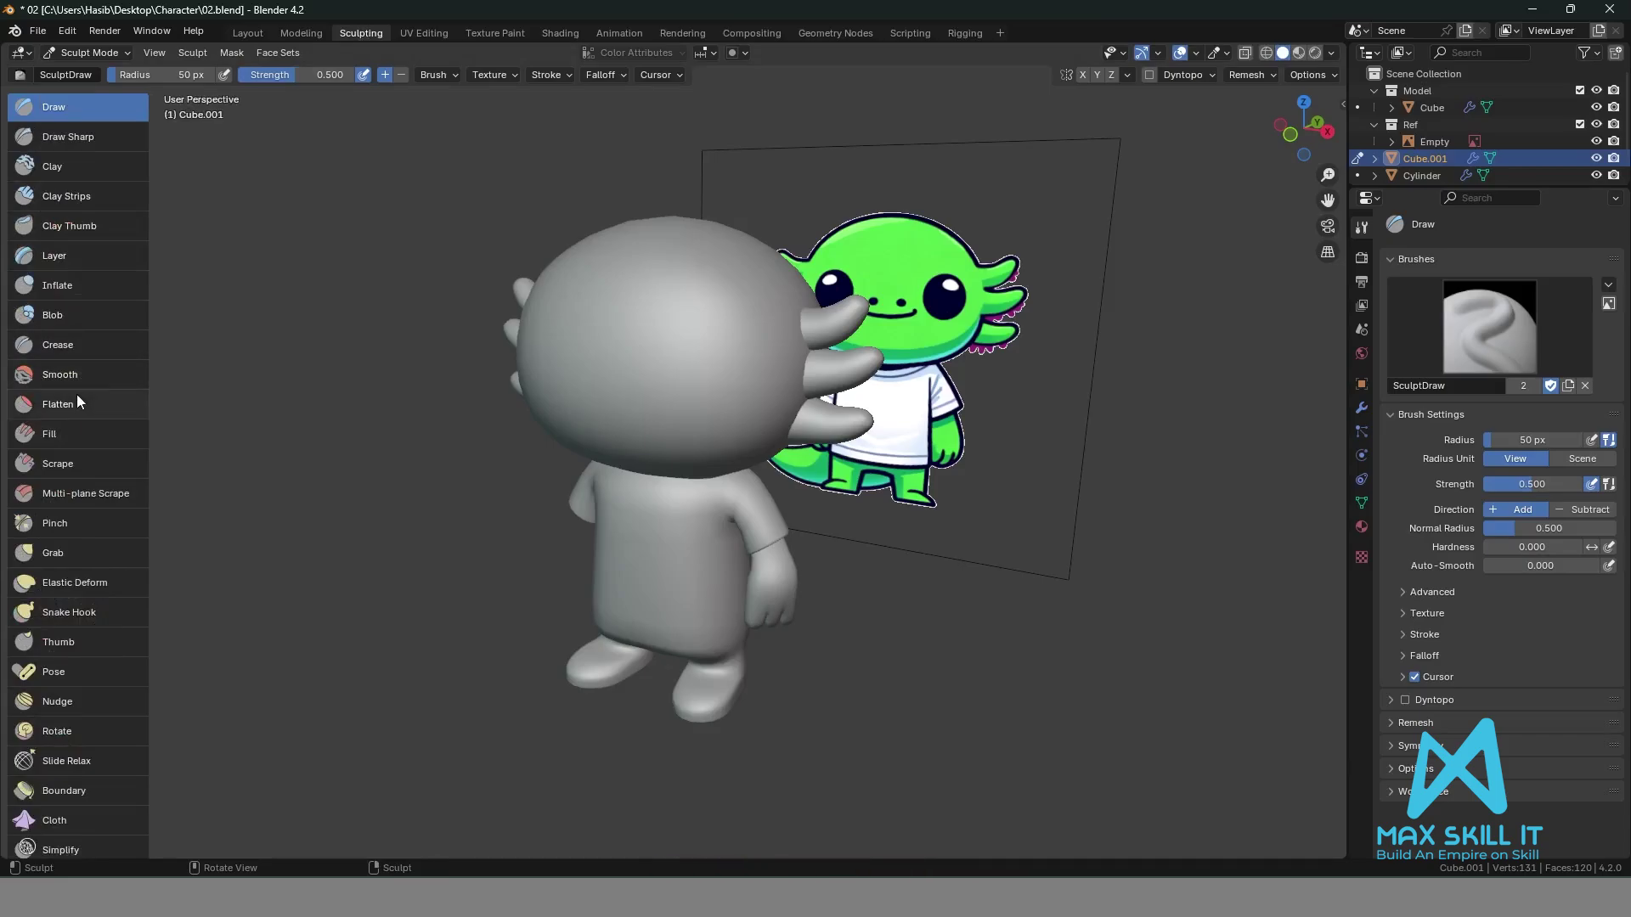
click(77, 549)
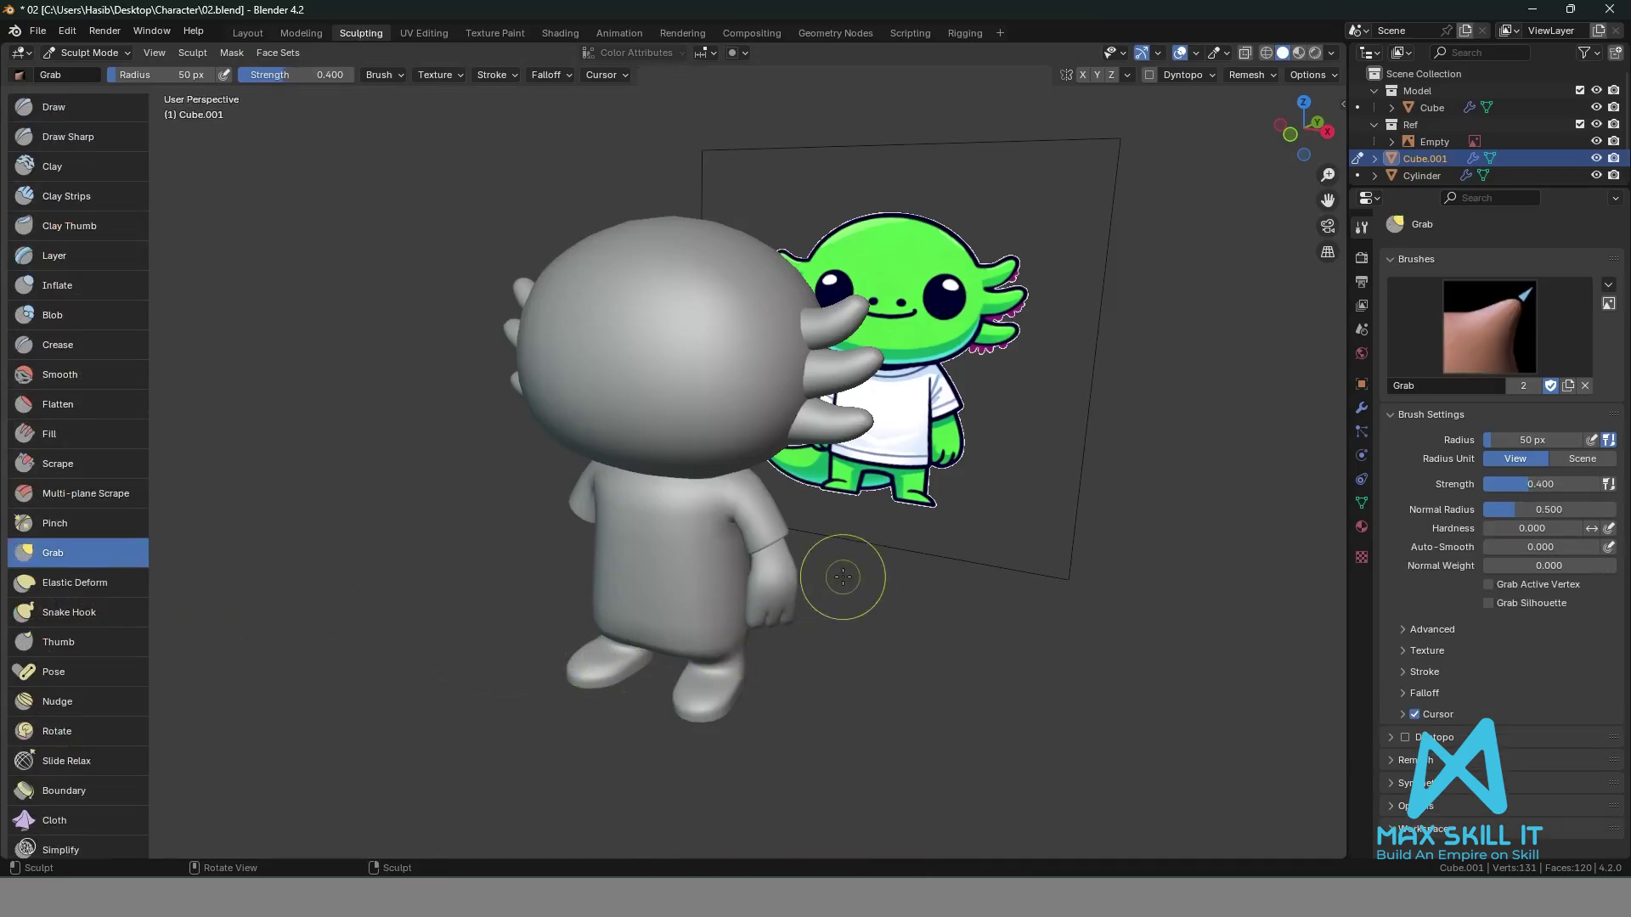
Set the Grab brush radius to 105 px and pull the side of the wrist outward inside the sleeve opening.
scroll(807, 582, up, 5)
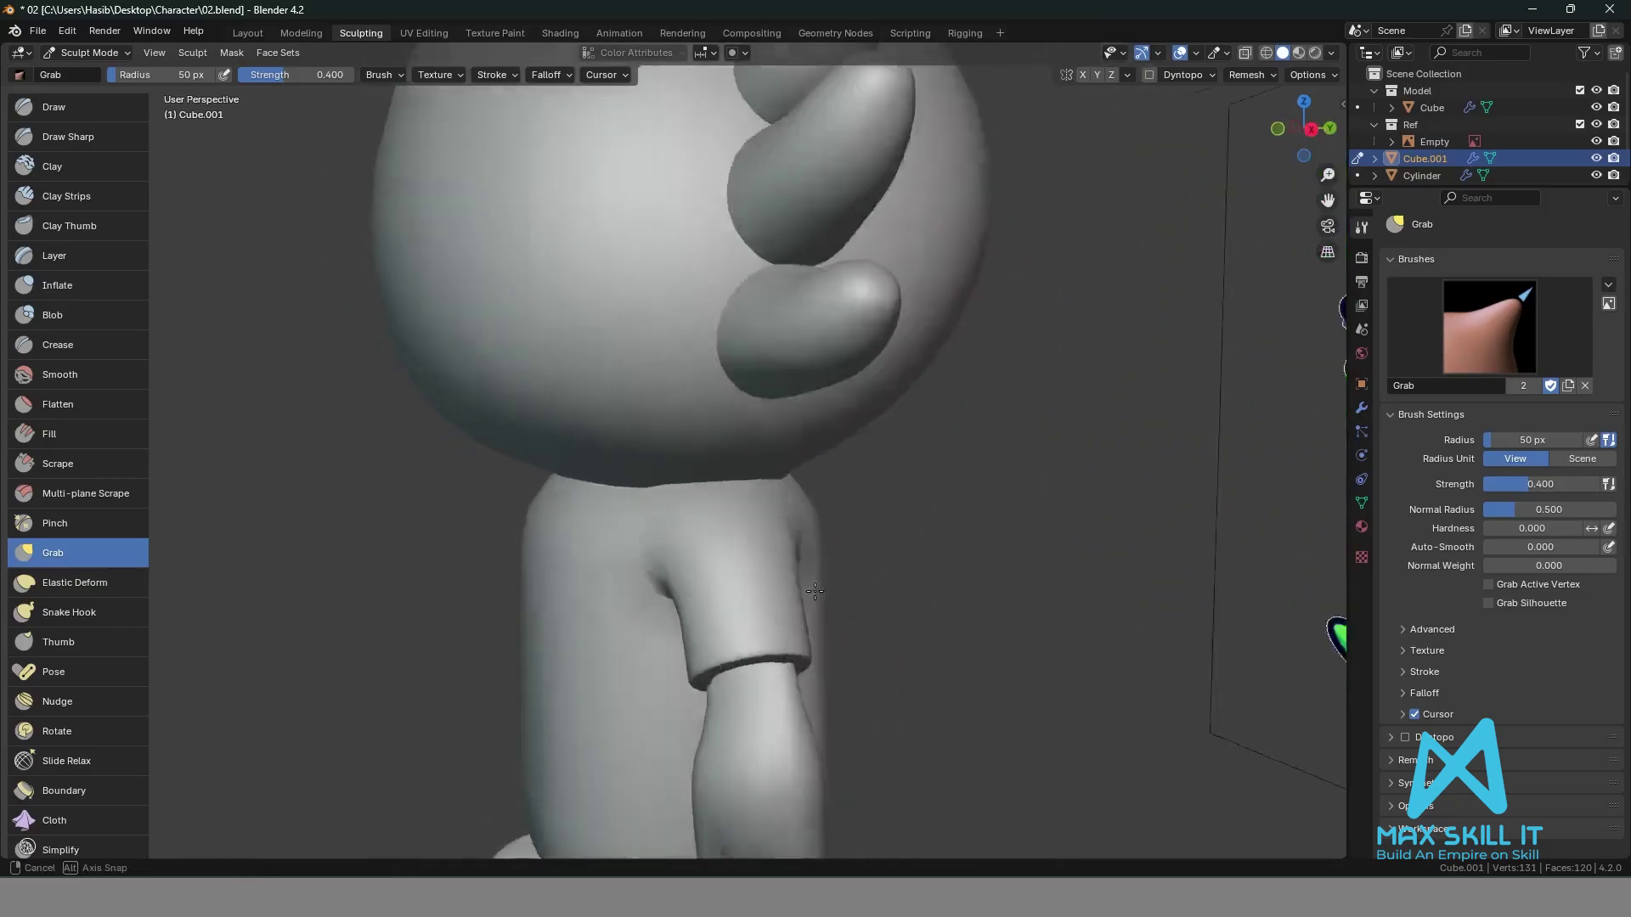
middle_drag(928, 626, 578, 624)
shift+middle_drag(355, 578, 528, 342)
scroll(541, 390, up, 3)
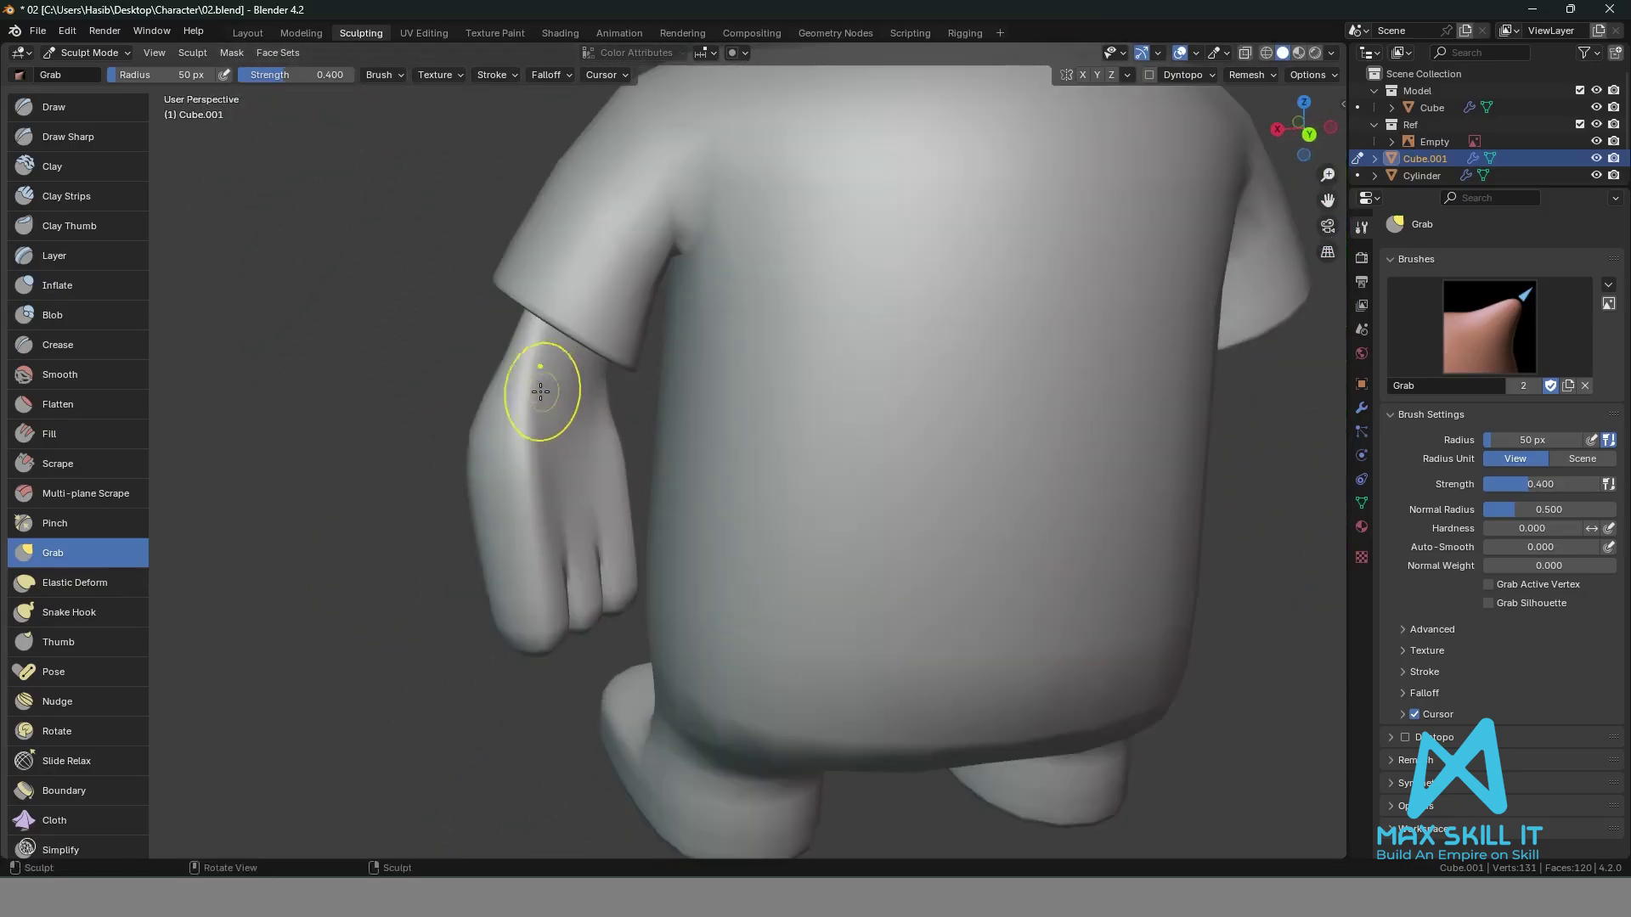
mouse_move(430, 347)
middle_down()
mouse_move(470, 277)
mouse_move(595, 290)
middle_up()
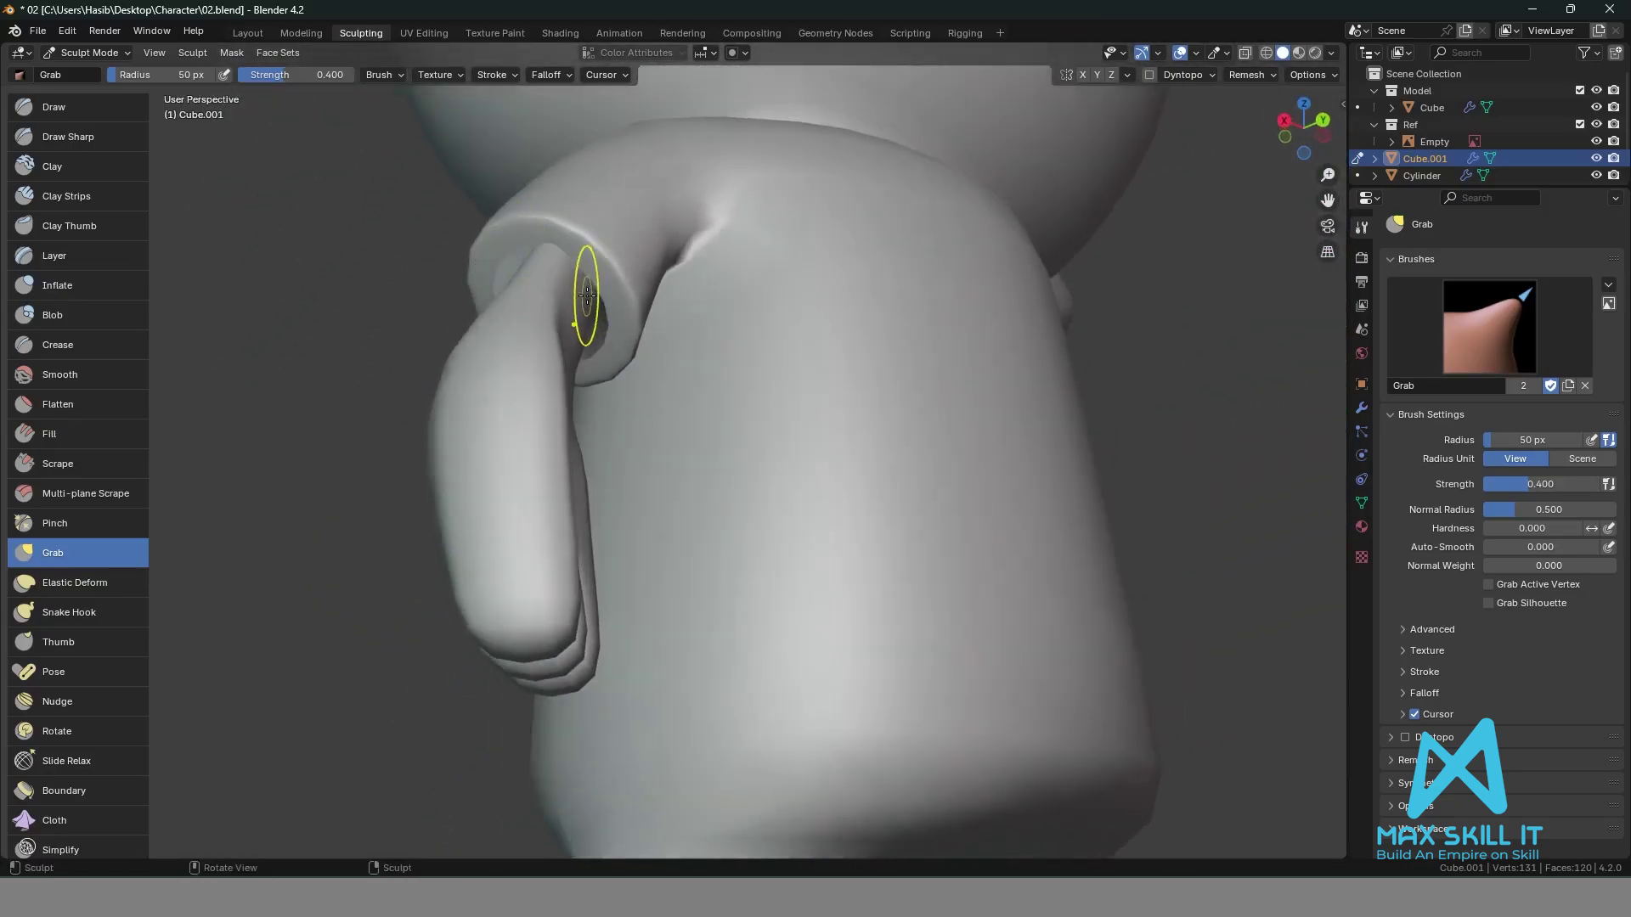
key(bracketright)
key(bracketright)
key(bracketright)
key(bracketright)
key(bracketright)
key(bracketright)
key(bracketright)
key(bracketright)
key(bracketright)
key(bracketright)
key(bracketright)
key(bracketright)
key(bracketright)
key(bracketright)
key(bracketright)
key(bracketright)
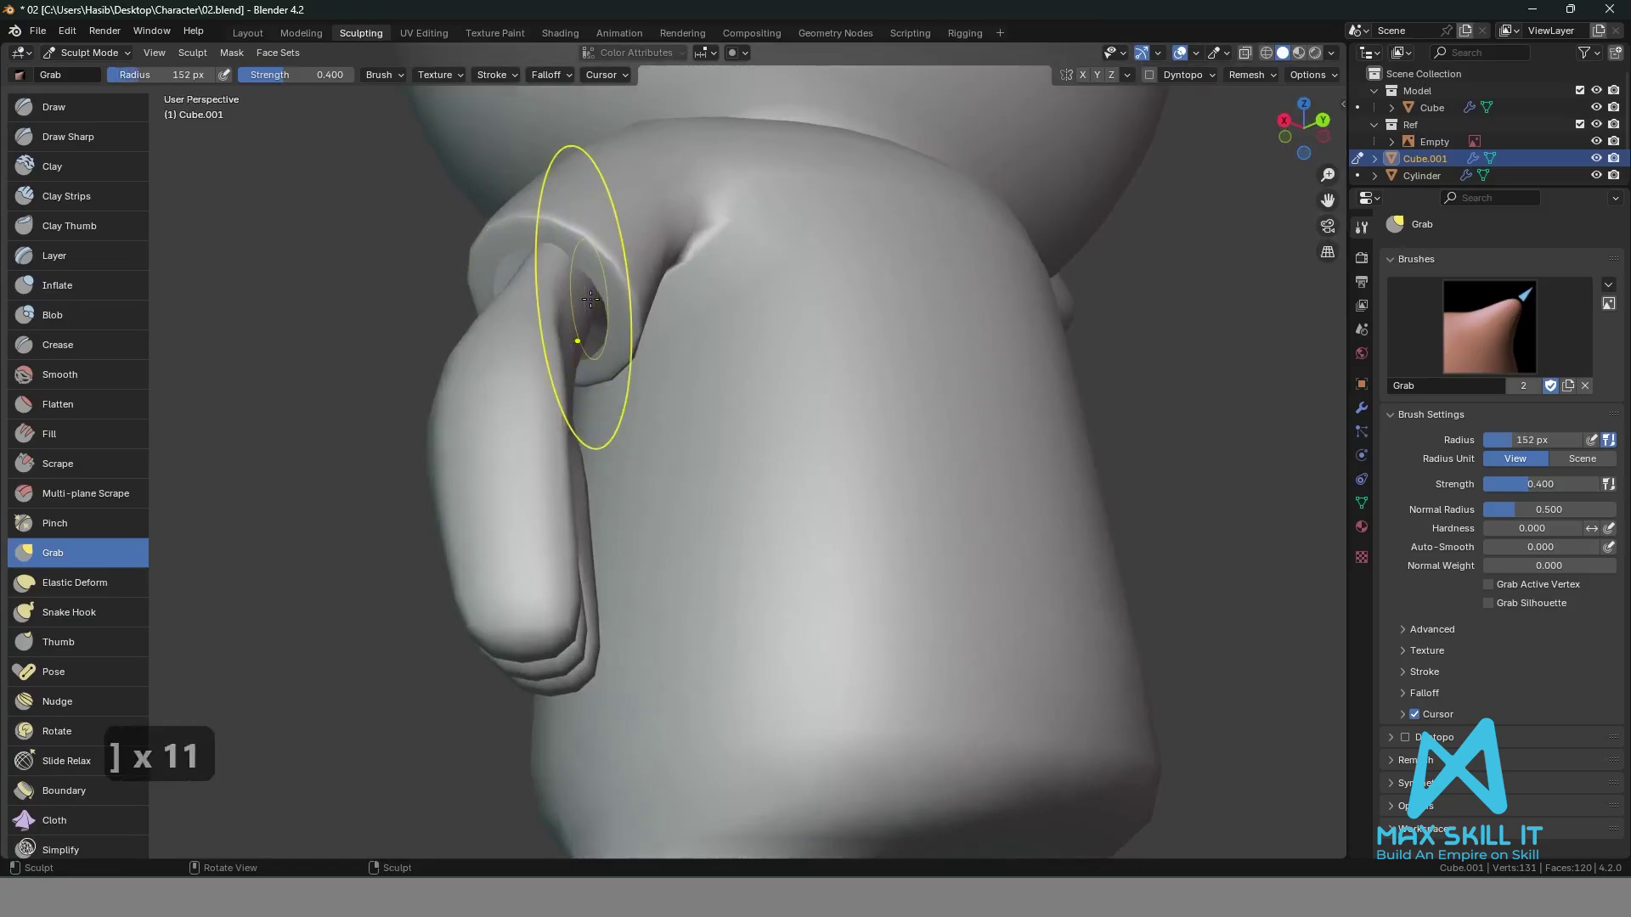
key(bracketright)
key(bracketright)
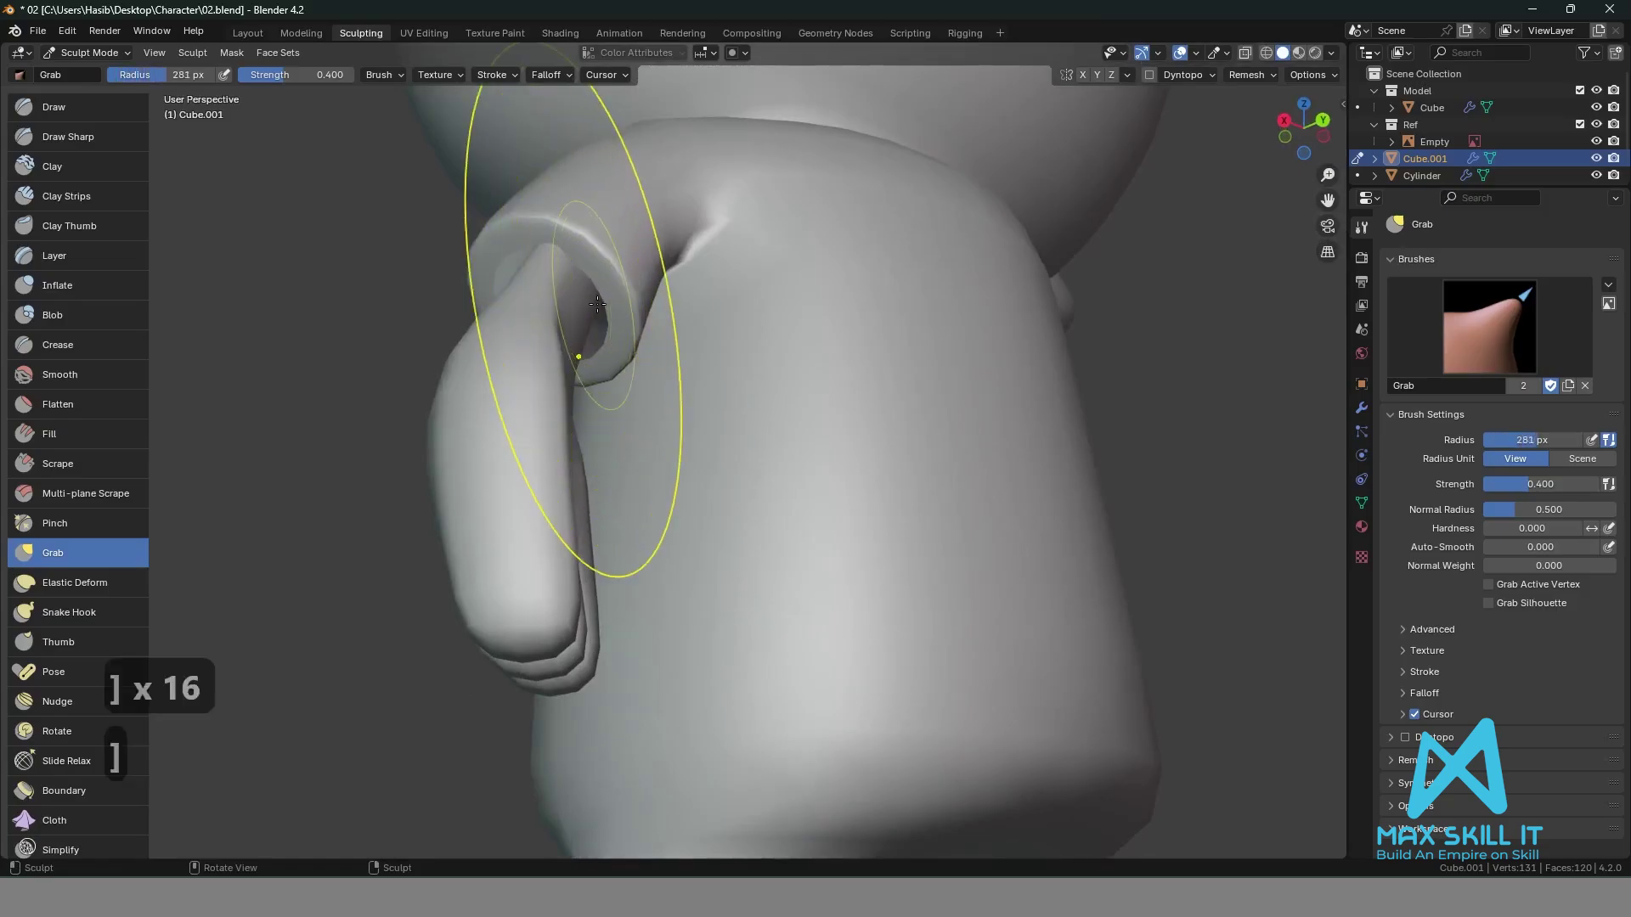
key(bracketleft)
key(bracketleft)
key(bracketleft)
key(bracketleft)
key(bracketleft)
key(bracketleft)
key(bracketleft)
key(bracketleft)
key(bracketleft)
key(bracketleft)
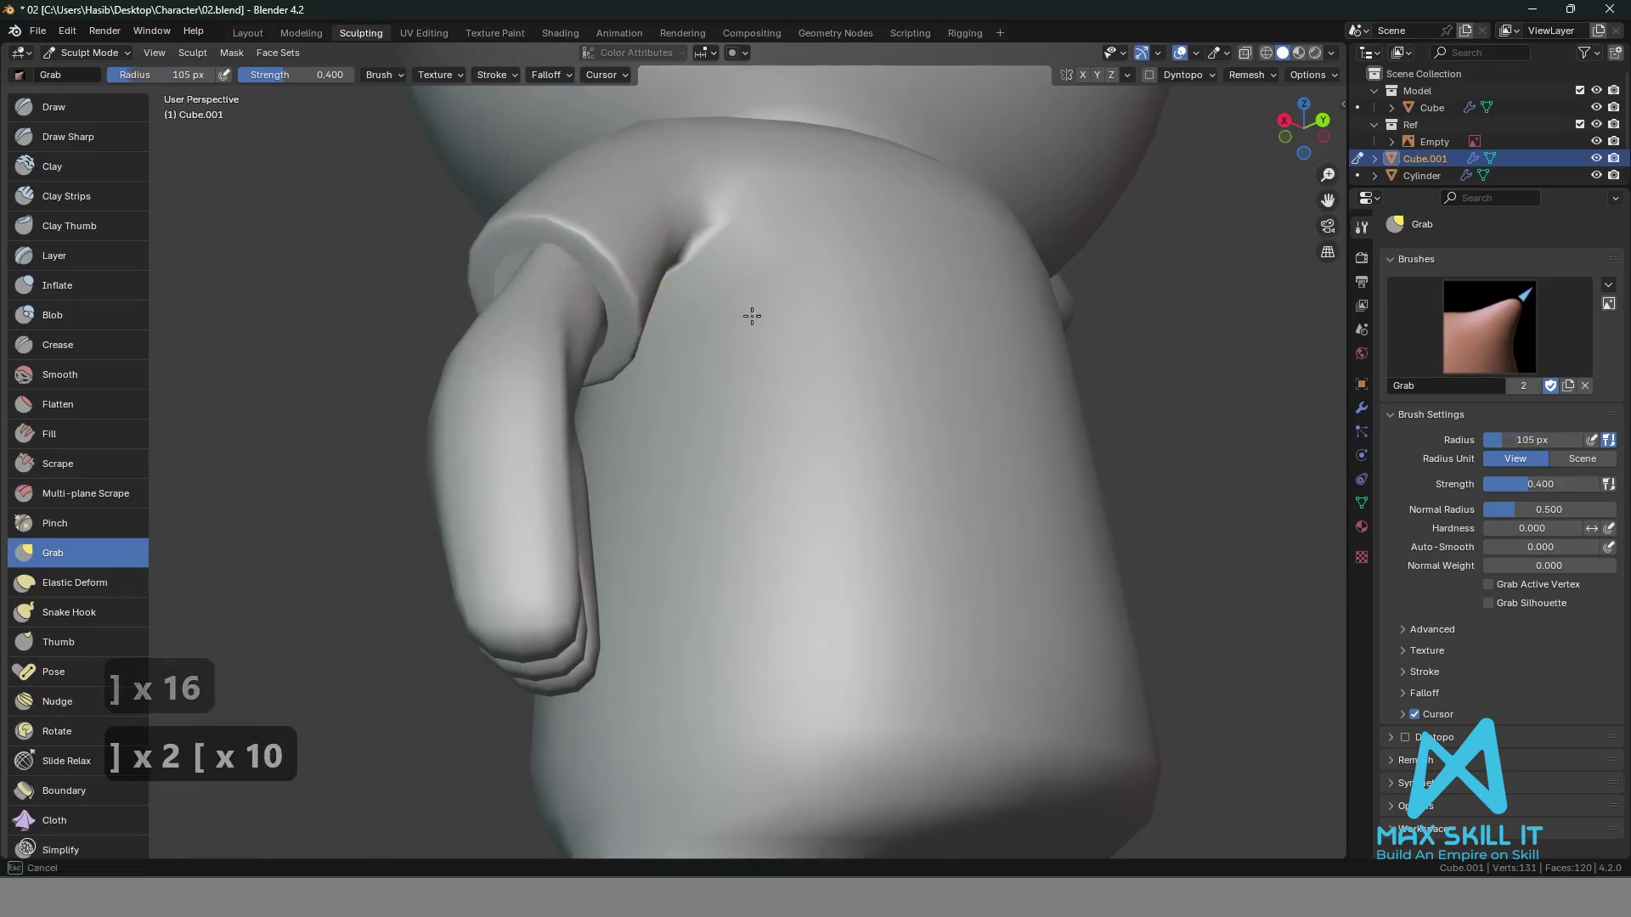
middle_drag(386, 262, 446, 304)
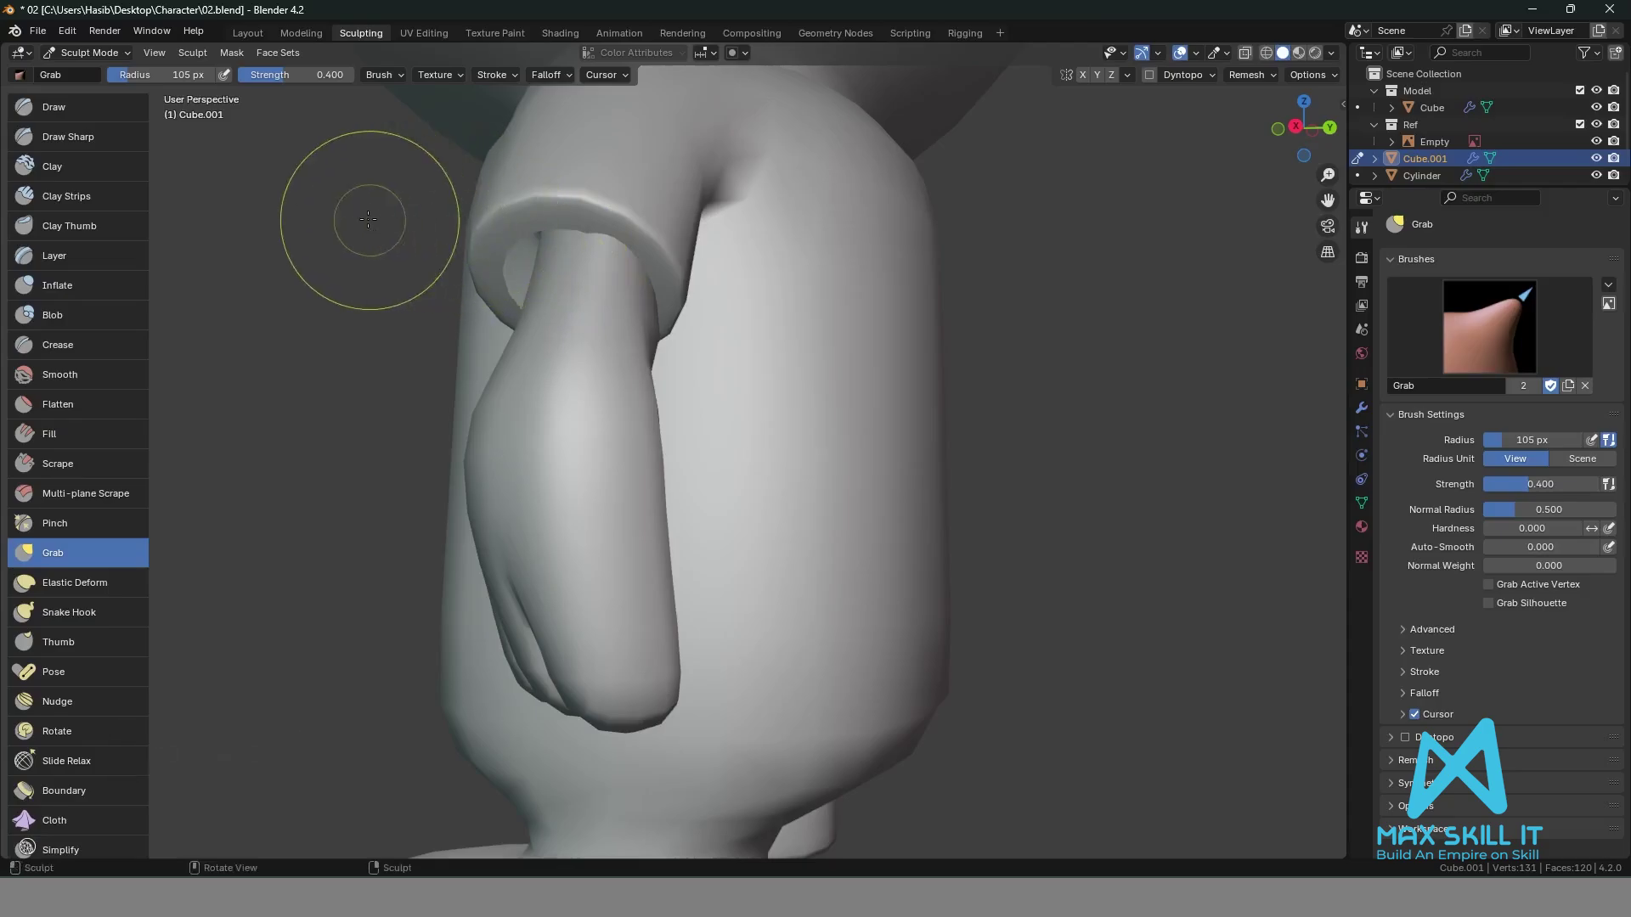
Pull the wrist's upper edge outward with the Grab brush to narrow the gap inside the sleeve opening.
middle_drag(365, 208, 481, 218)
middle_drag(333, 225, 522, 228)
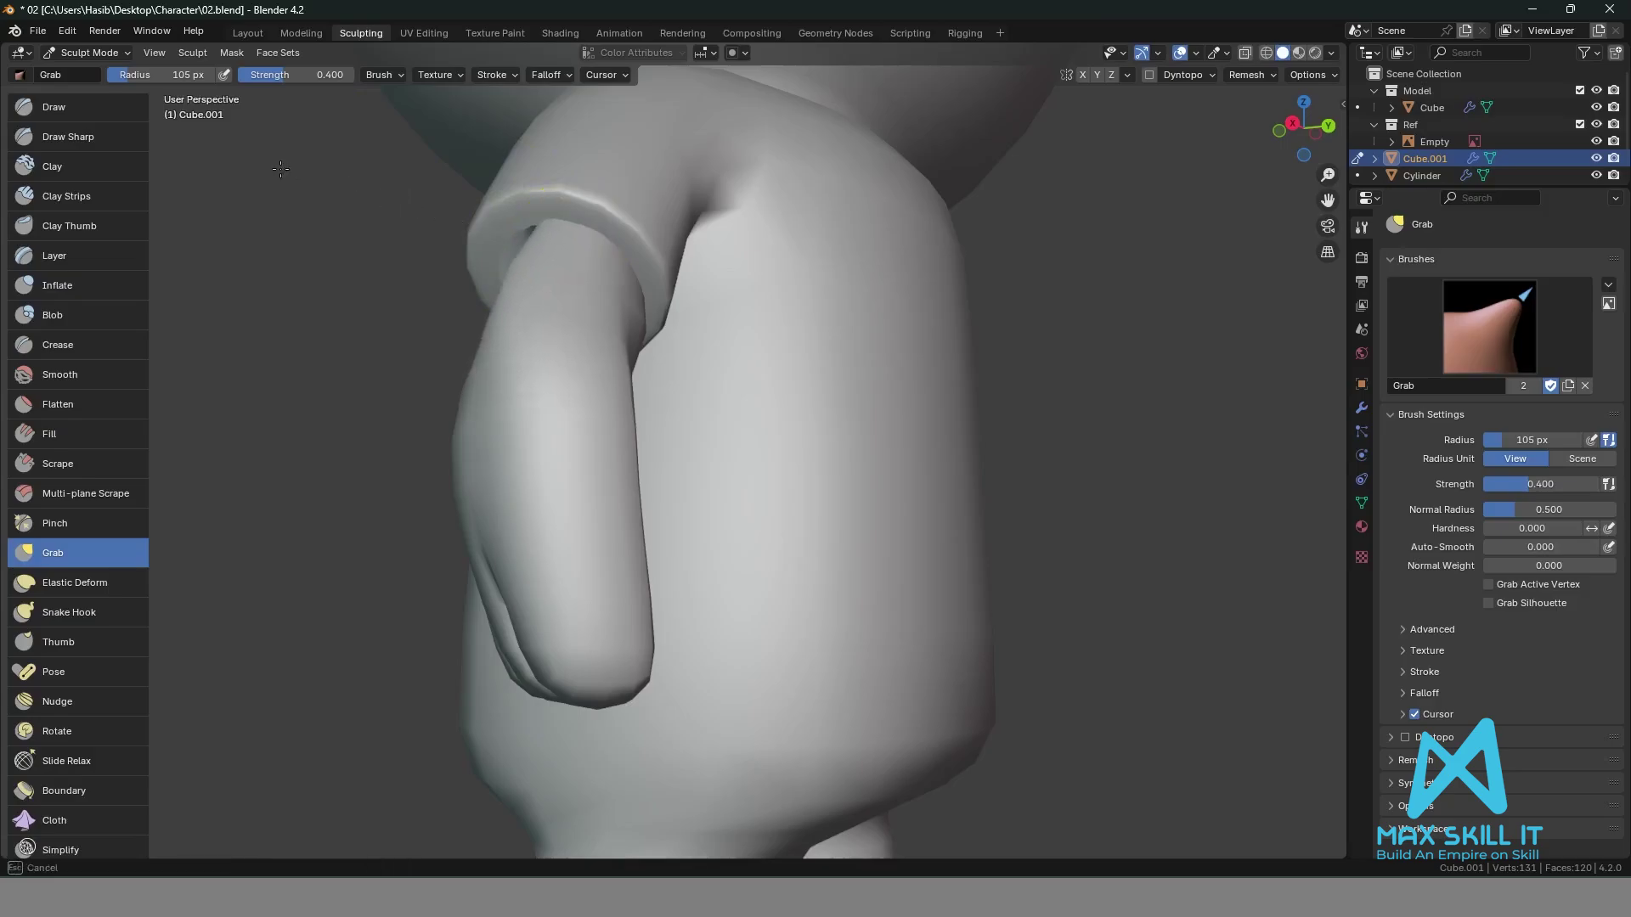
middle_drag(281, 169, 577, 220)
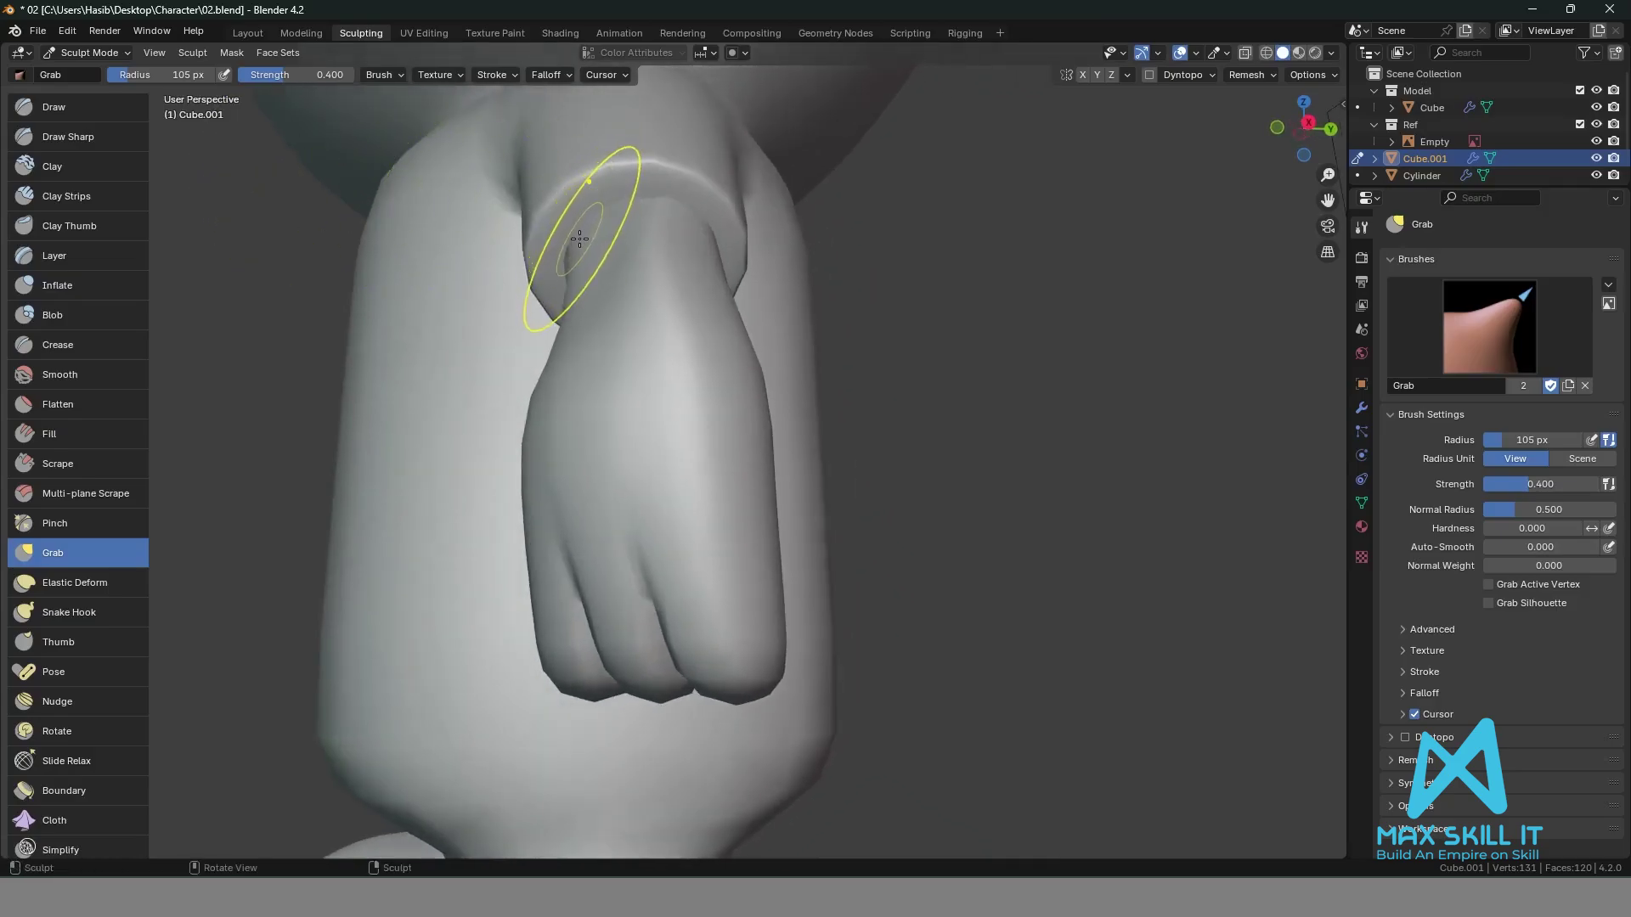
middle_drag(294, 198, 226, 207)
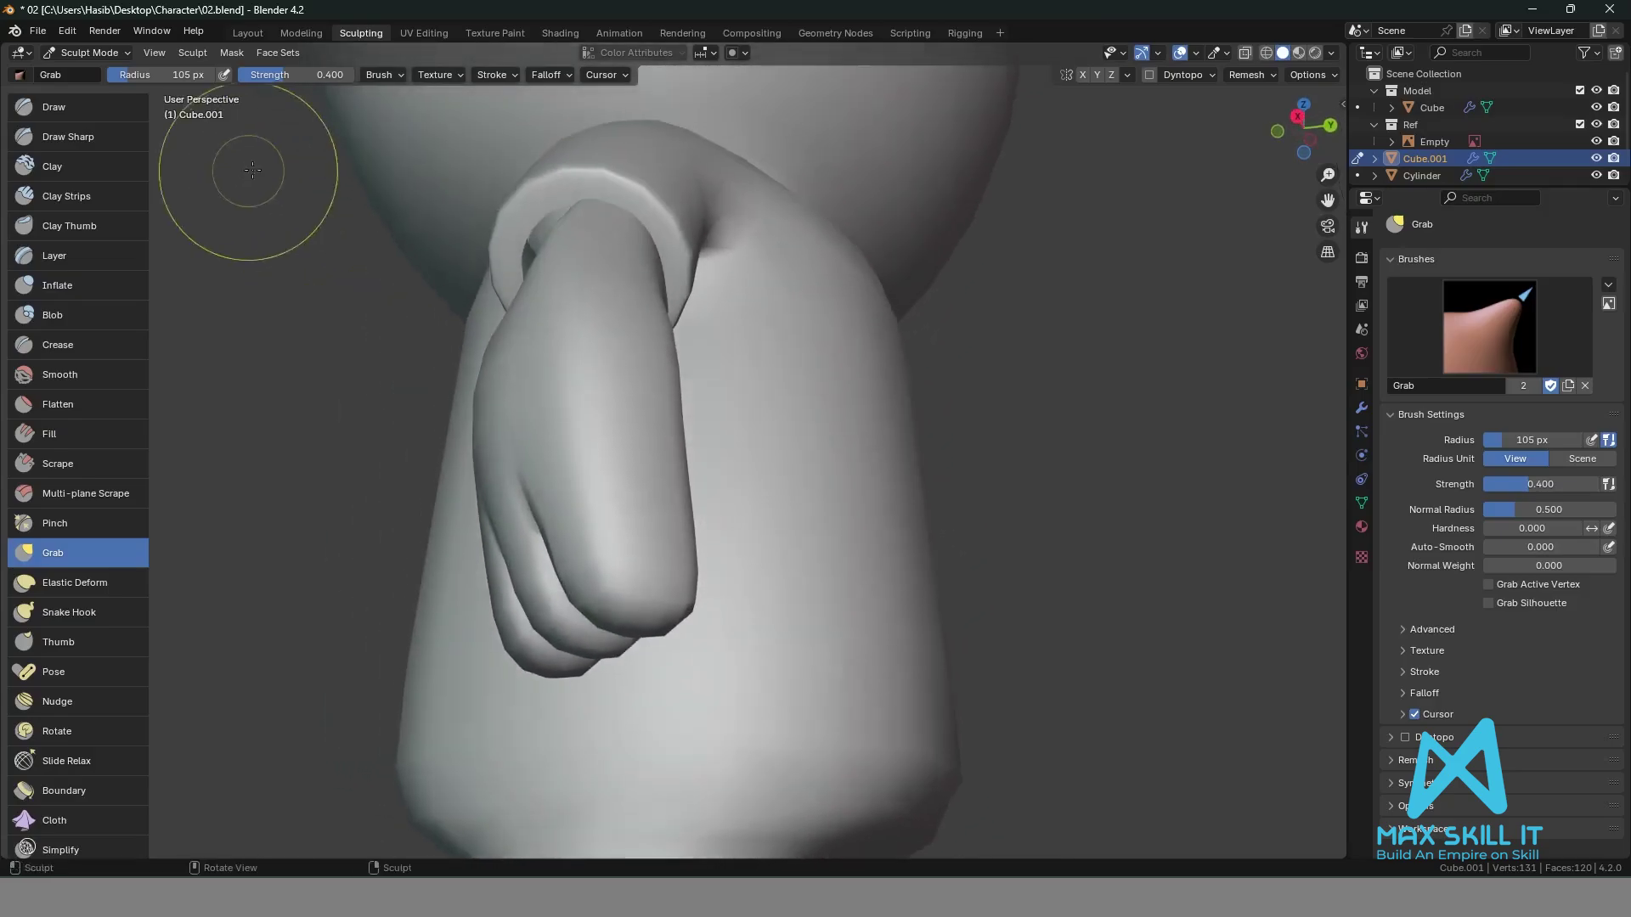
scroll(513, 219, up, 5)
middle_drag(513, 218, 665, 249)
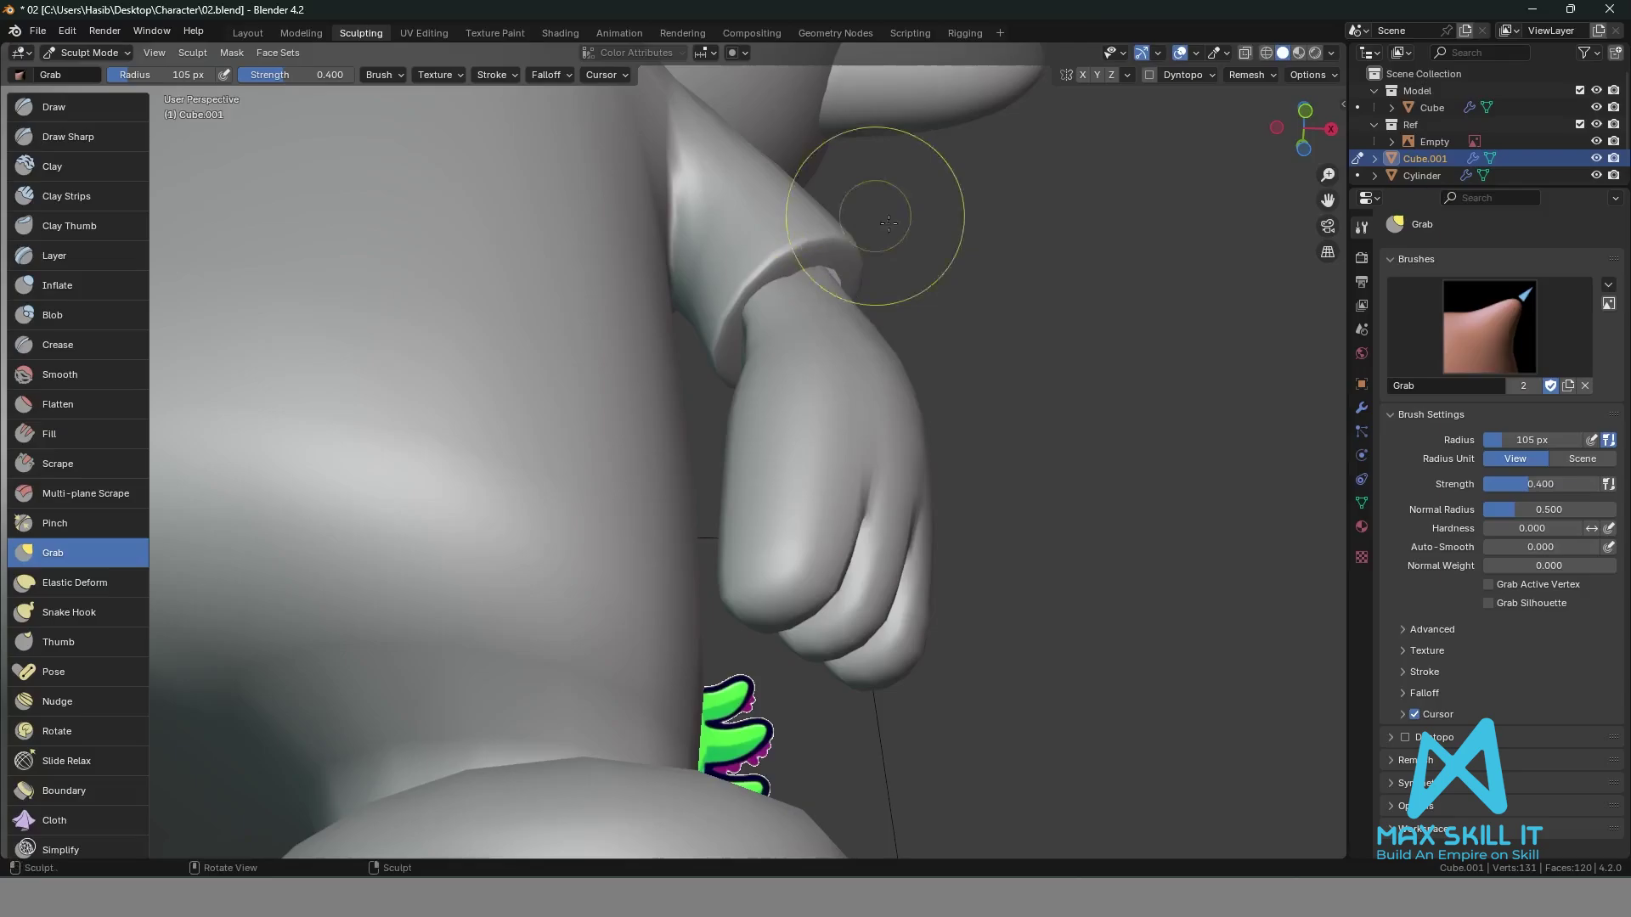
mouse_move(866, 203)
middle_down()
mouse_move(746, 304)
mouse_move(714, 291)
middle_up()
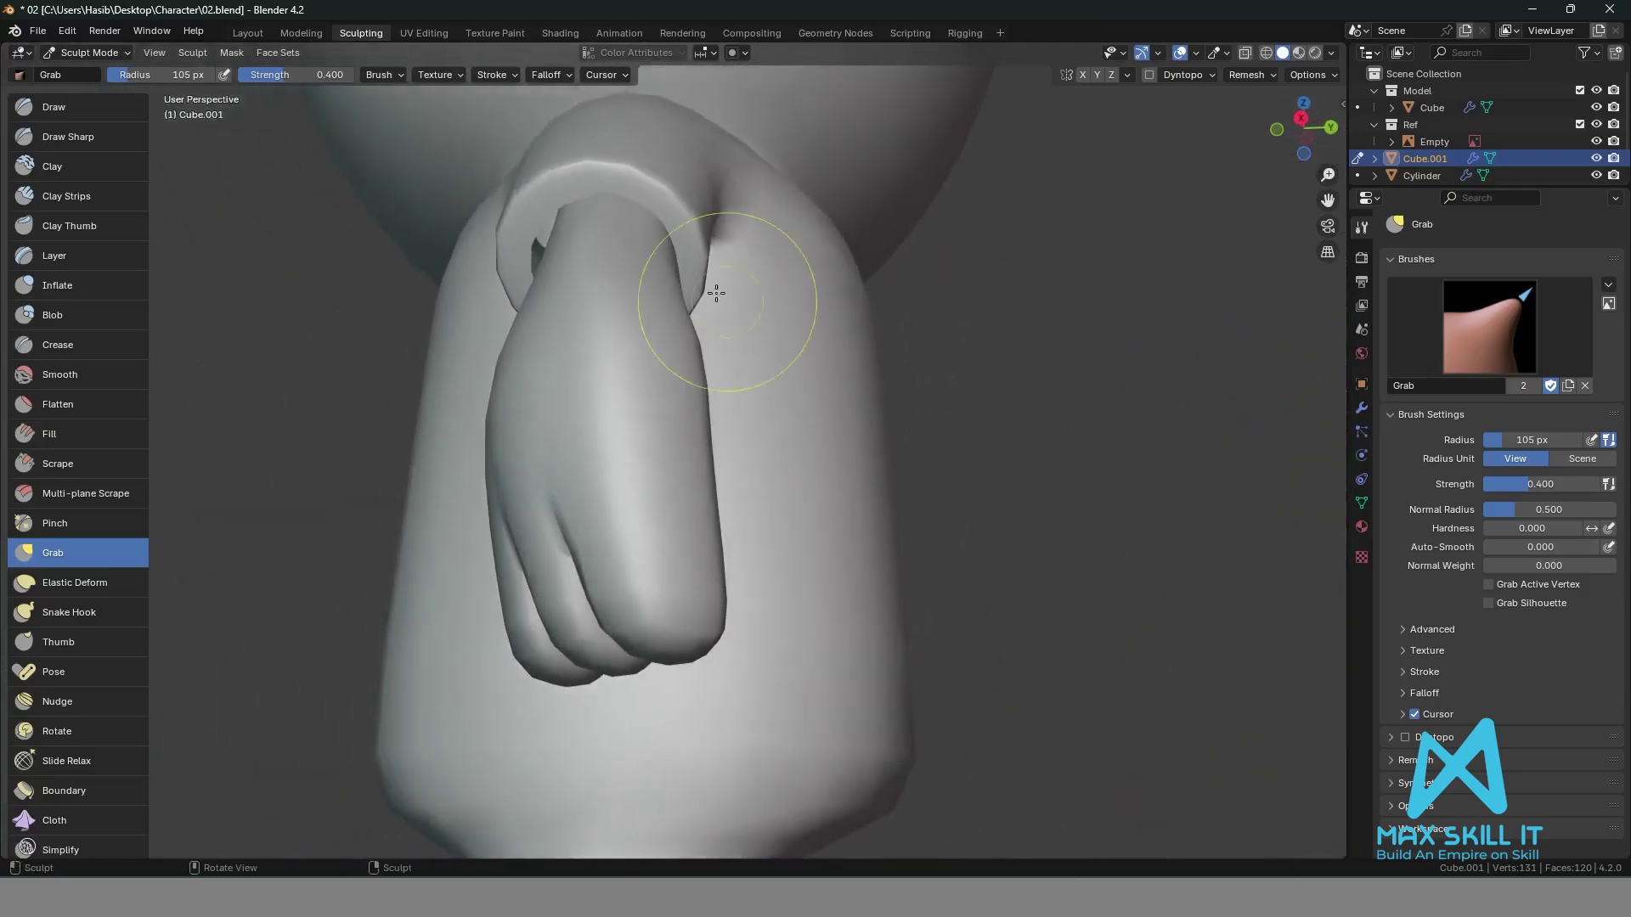
drag(583, 218, 569, 214)
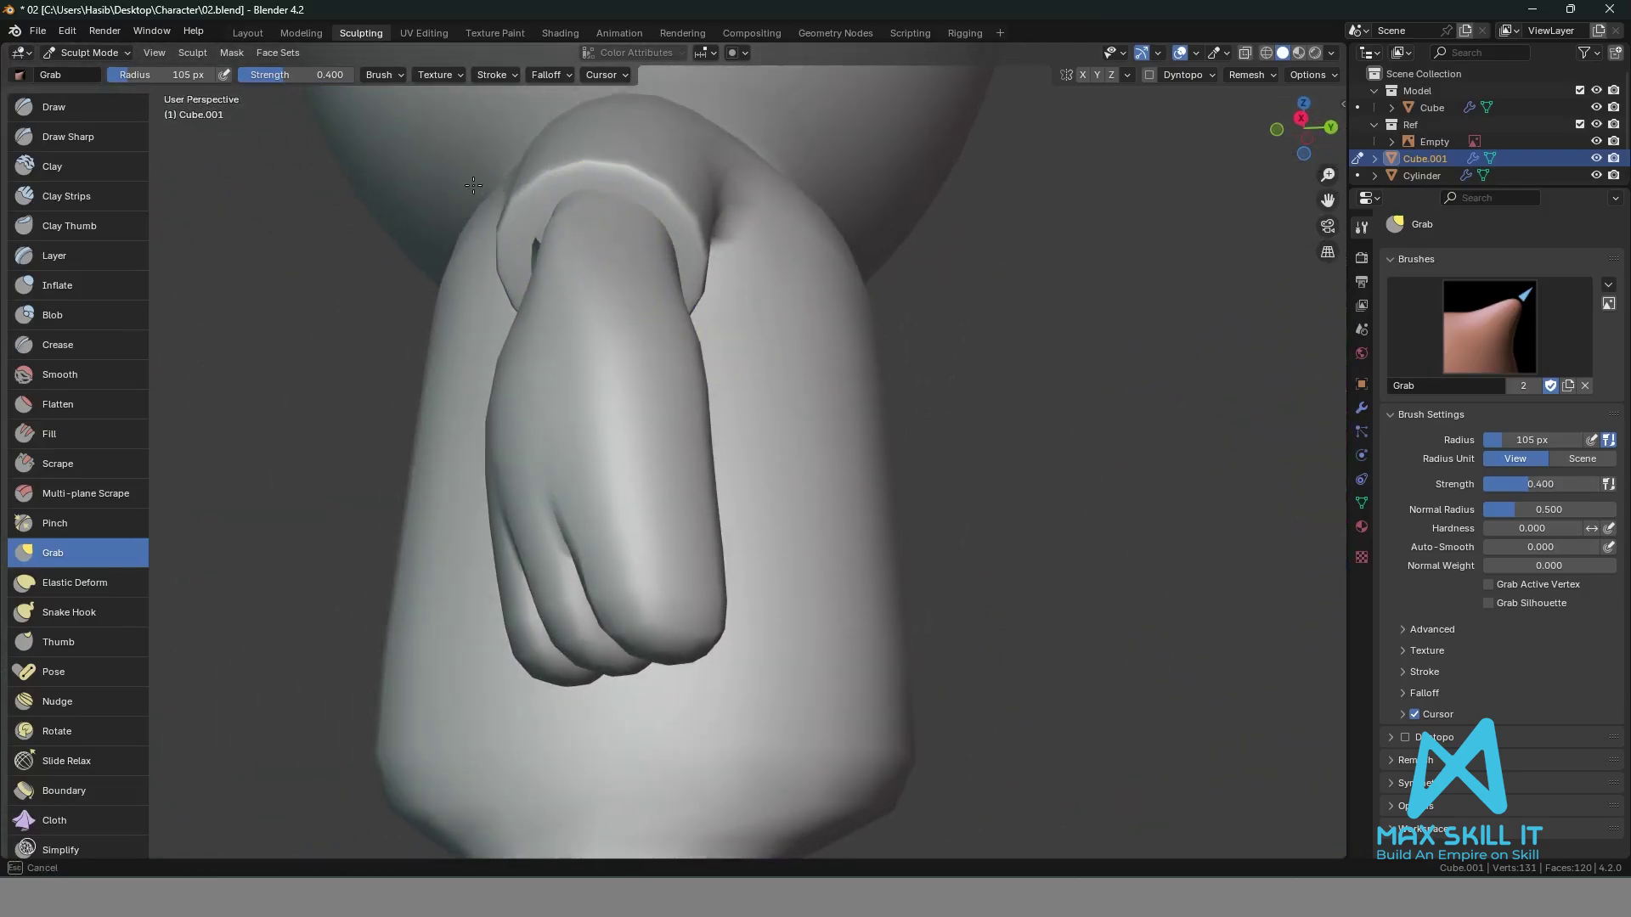
middle_drag(356, 264, 362, 283)
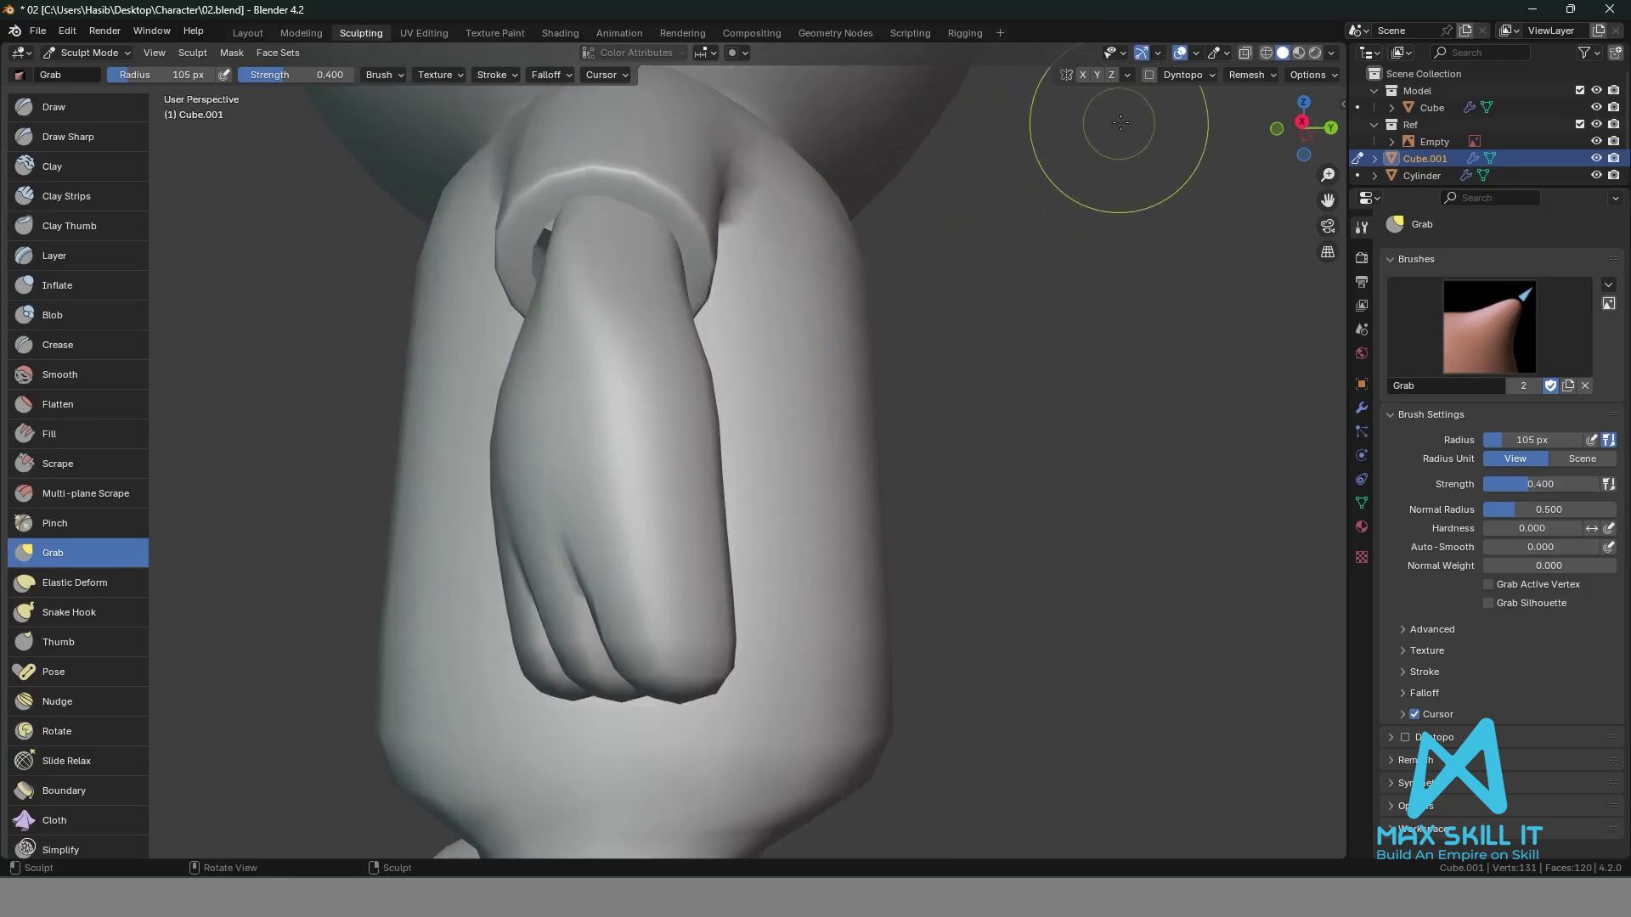
Enable the wireframe overlay for the viewport geometry.
click(1160, 53)
mouse_move(1195, 53)
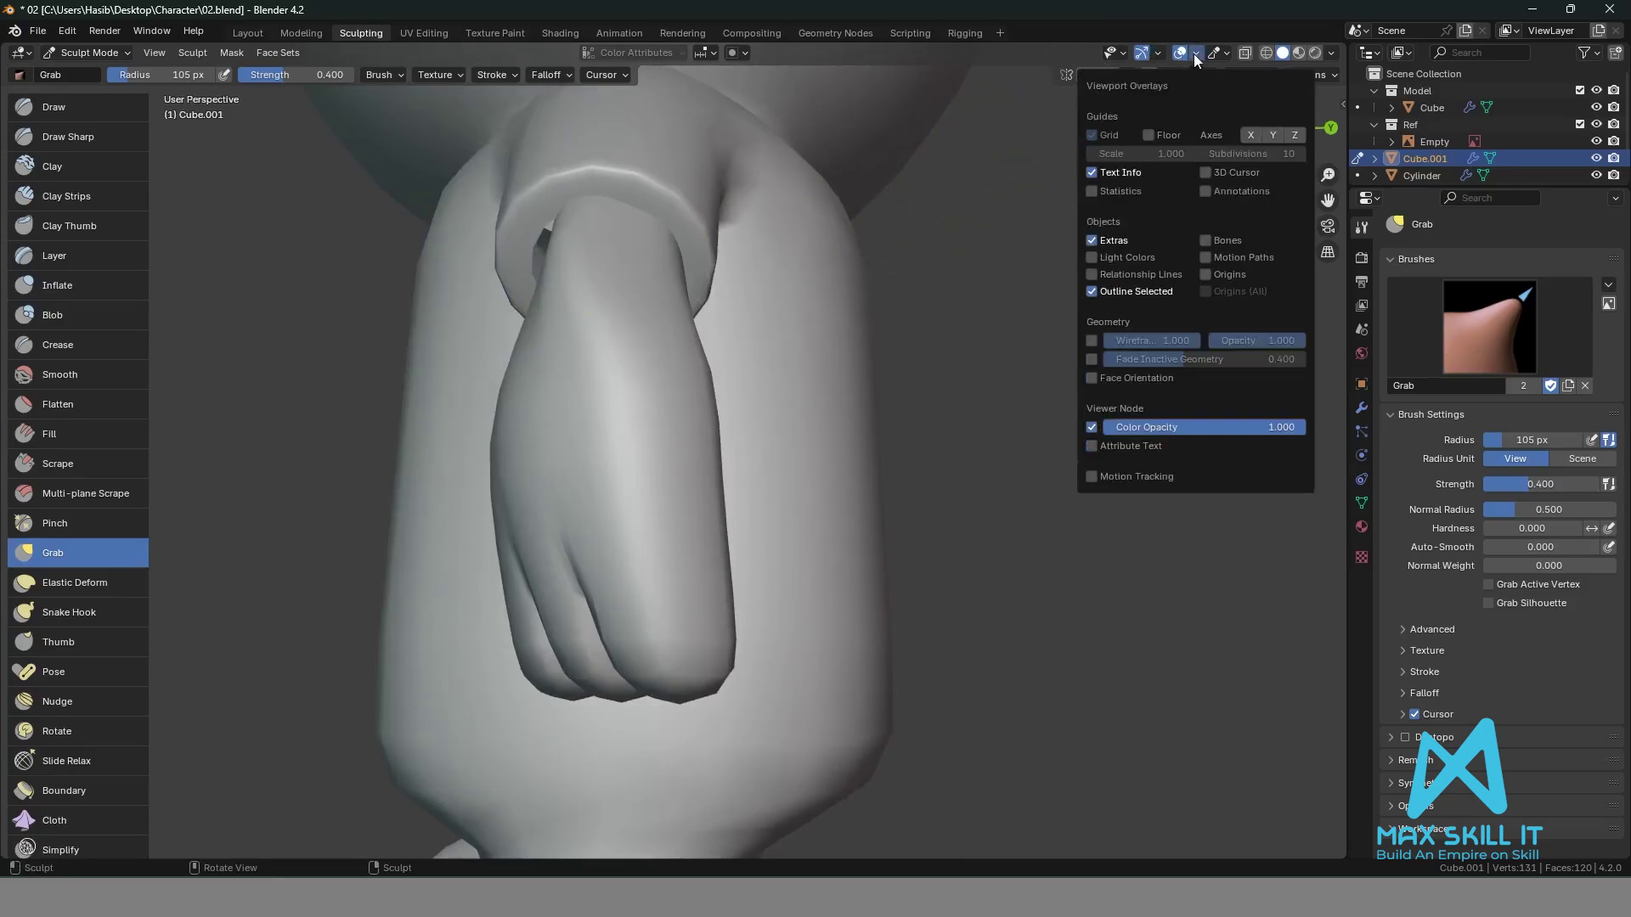
click(1090, 340)
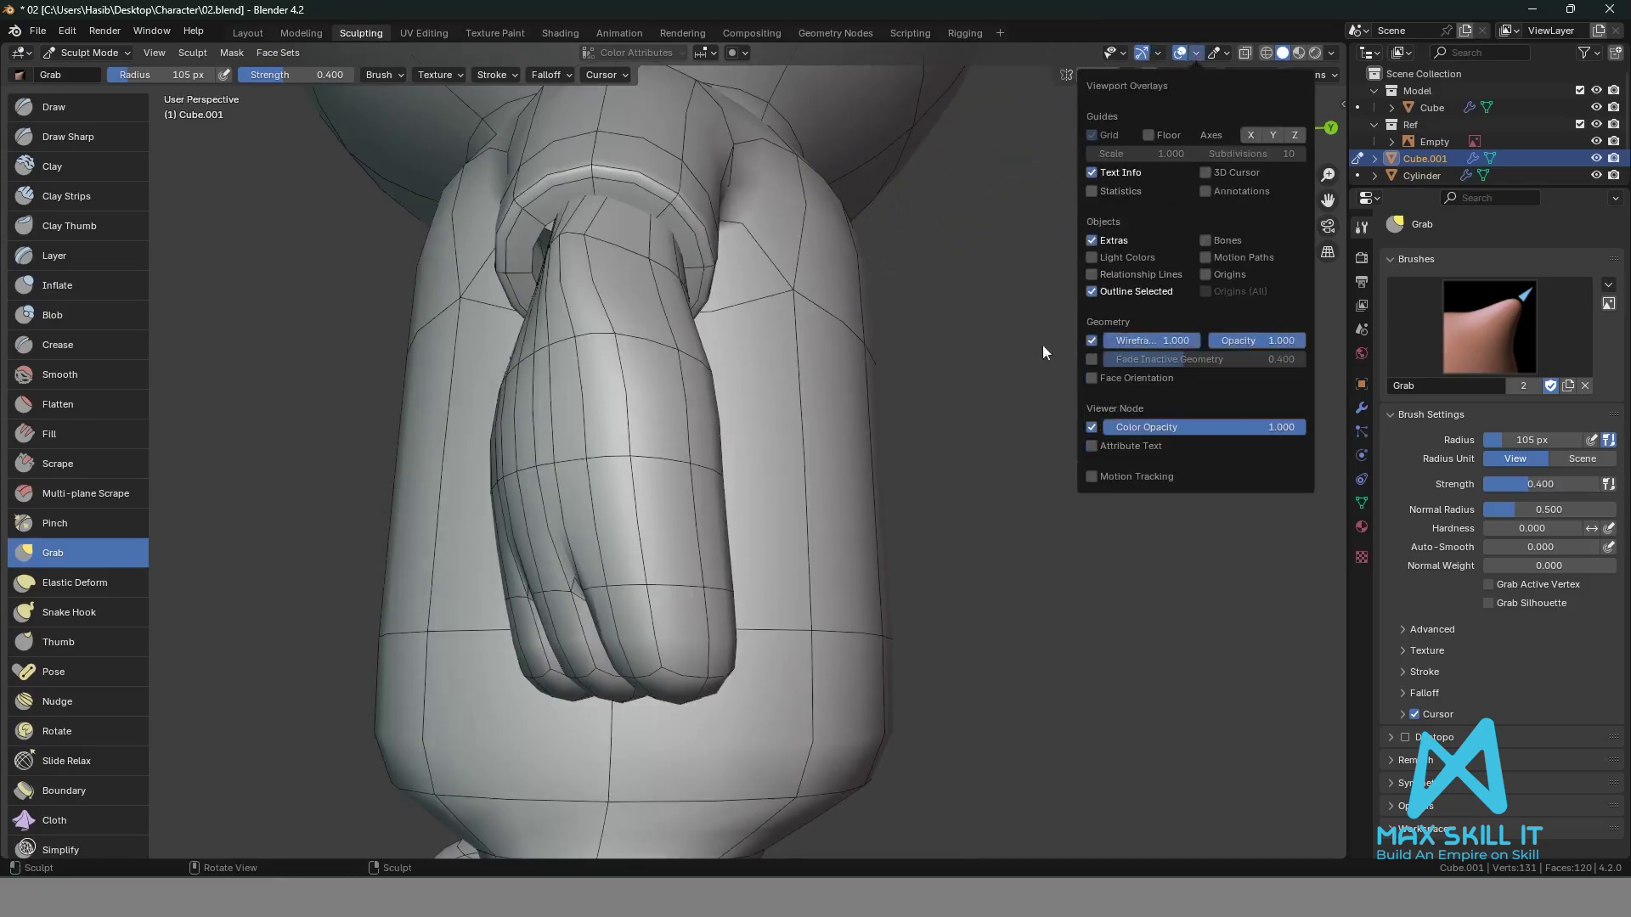
Grab the outer side of the wrist and pull its edge up into the sleeve opening.
middle_drag(1042, 345, 892, 255)
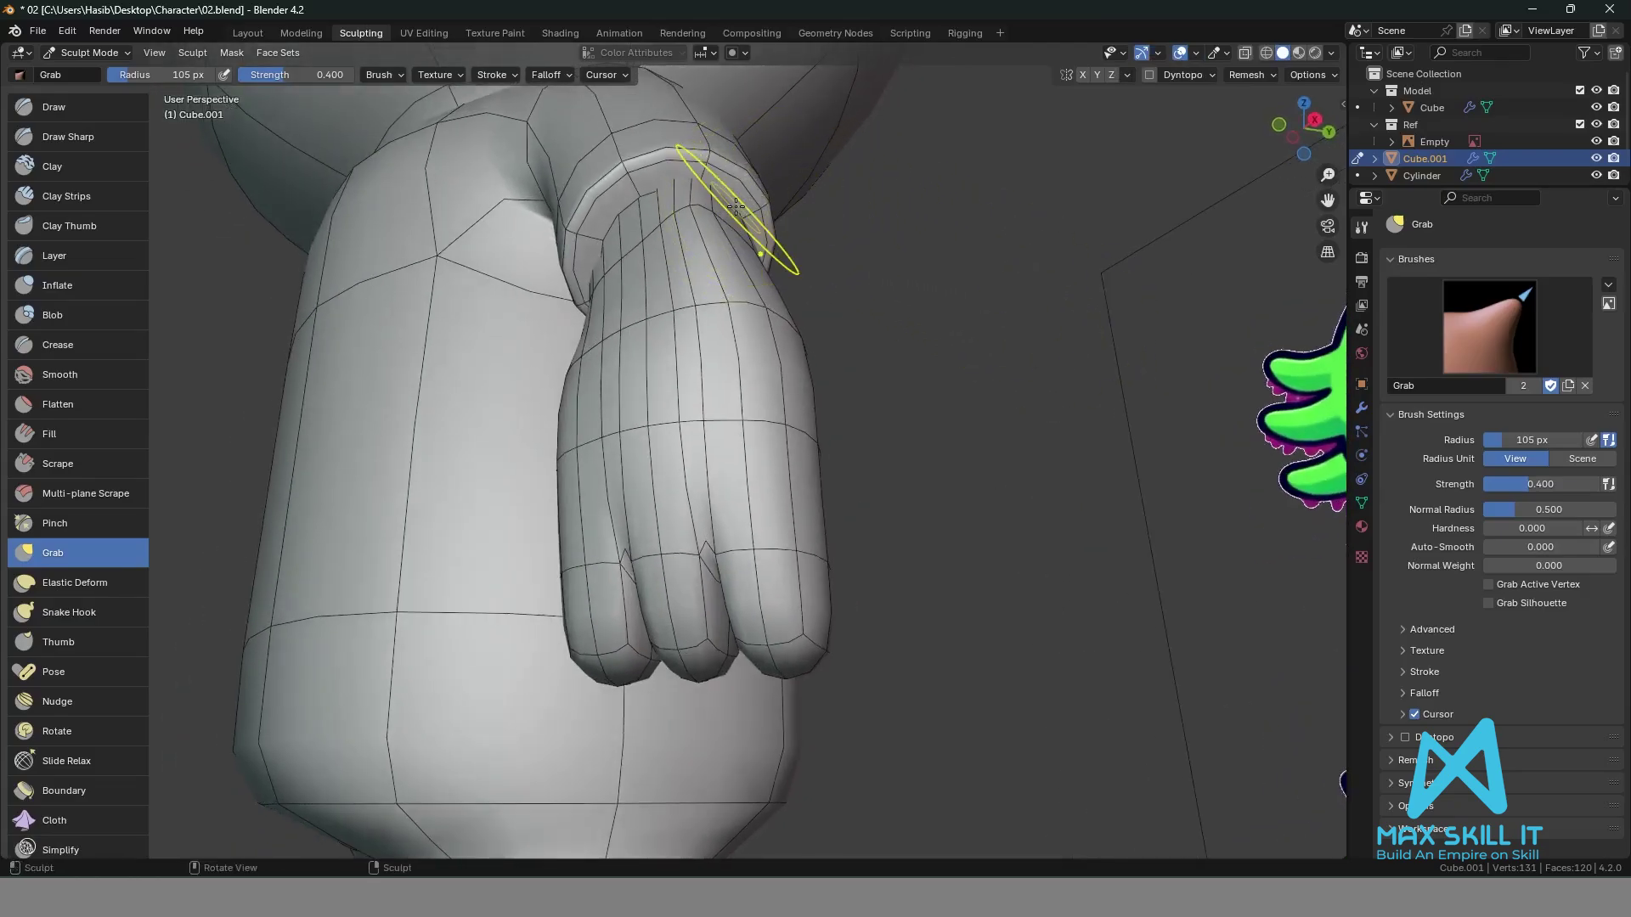
middle_drag(1005, 105, 765, 185)
drag(584, 139, 580, 151)
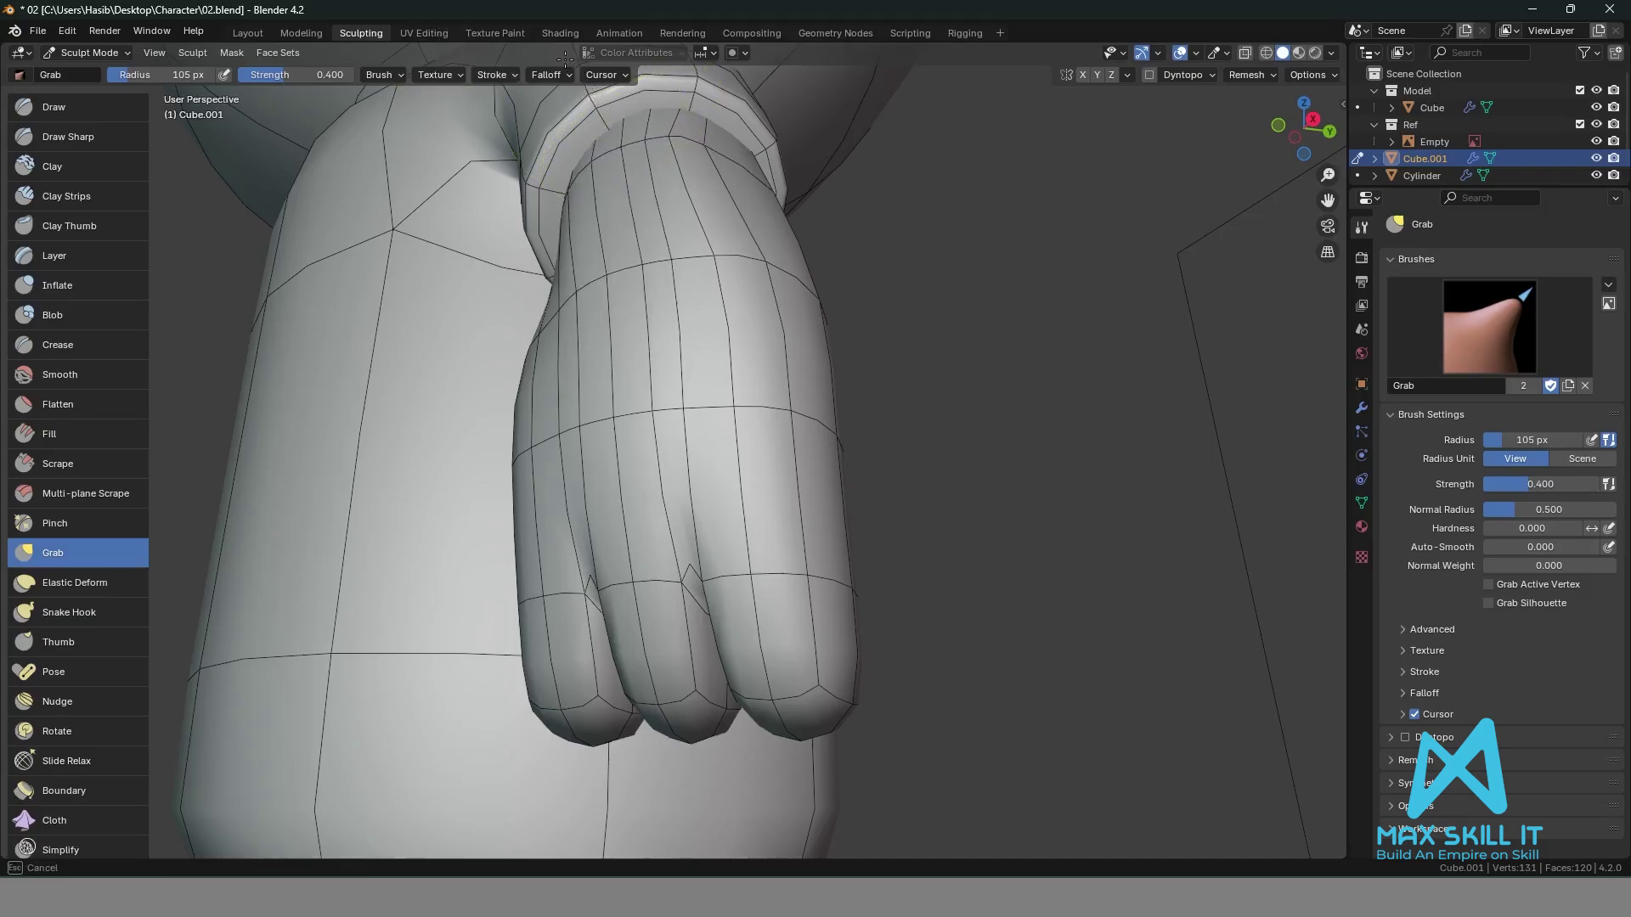
drag(565, 59, 566, 59)
mouse_move(738, 185)
middle_down()
mouse_move(813, 187)
mouse_move(815, 203)
mouse_move(622, 266)
middle_up()
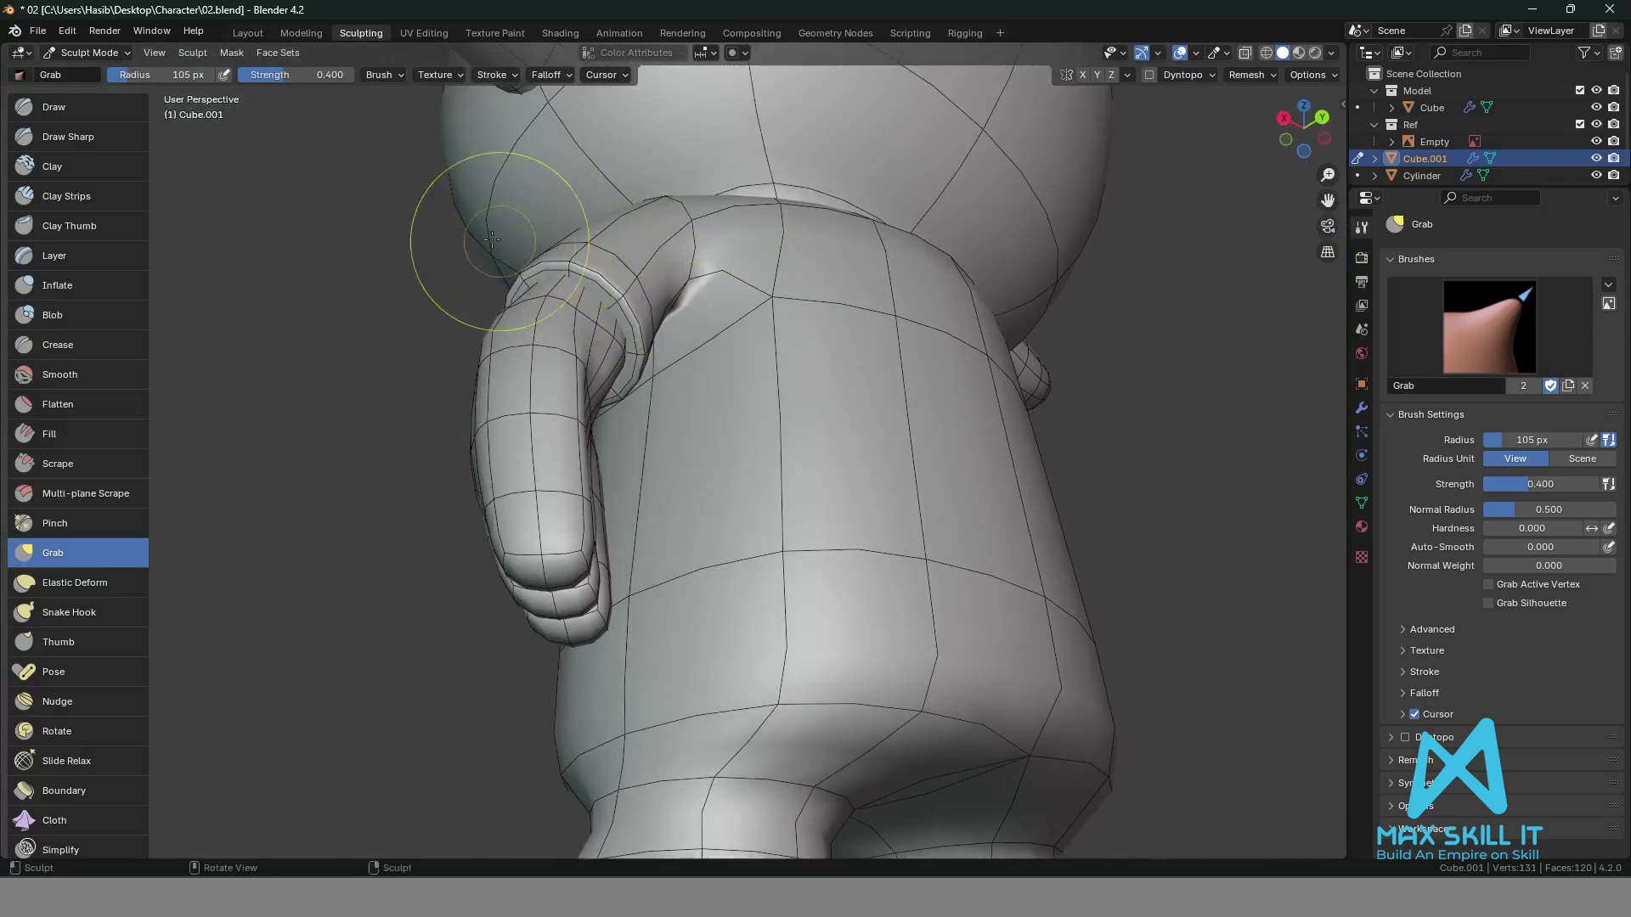
Check the hand's fit in the sleeve from several sides and undo the last Grab stroke.
middle_drag(492, 226, 756, 528)
scroll(958, 539, up, 3)
middle_drag(958, 538, 934, 534)
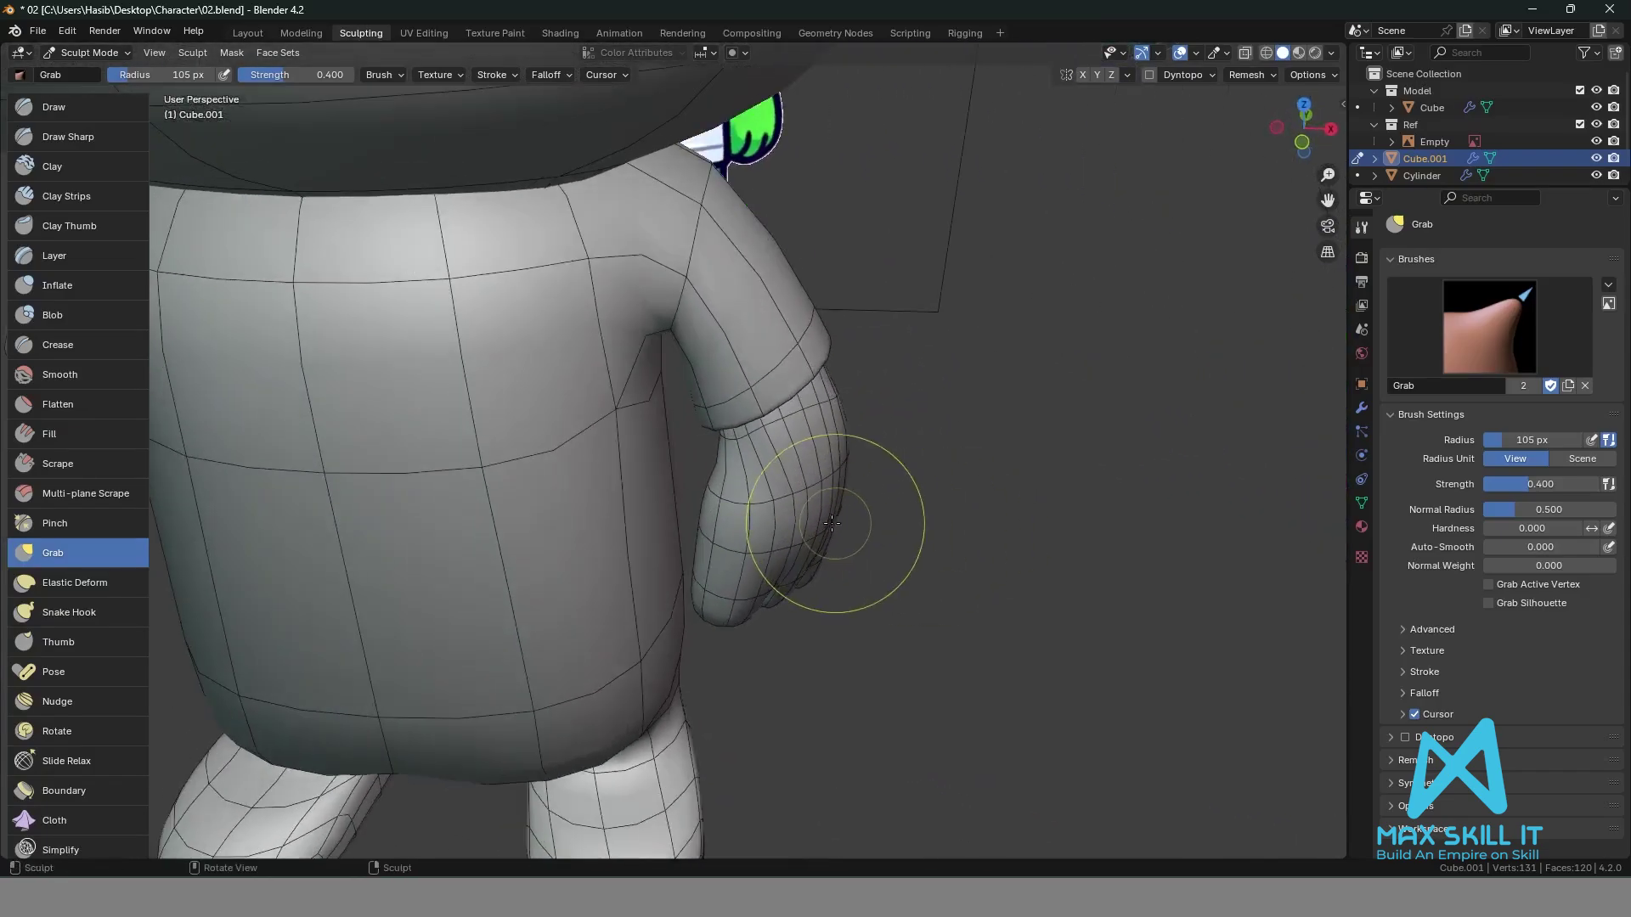
middle_drag(775, 490, 586, 475)
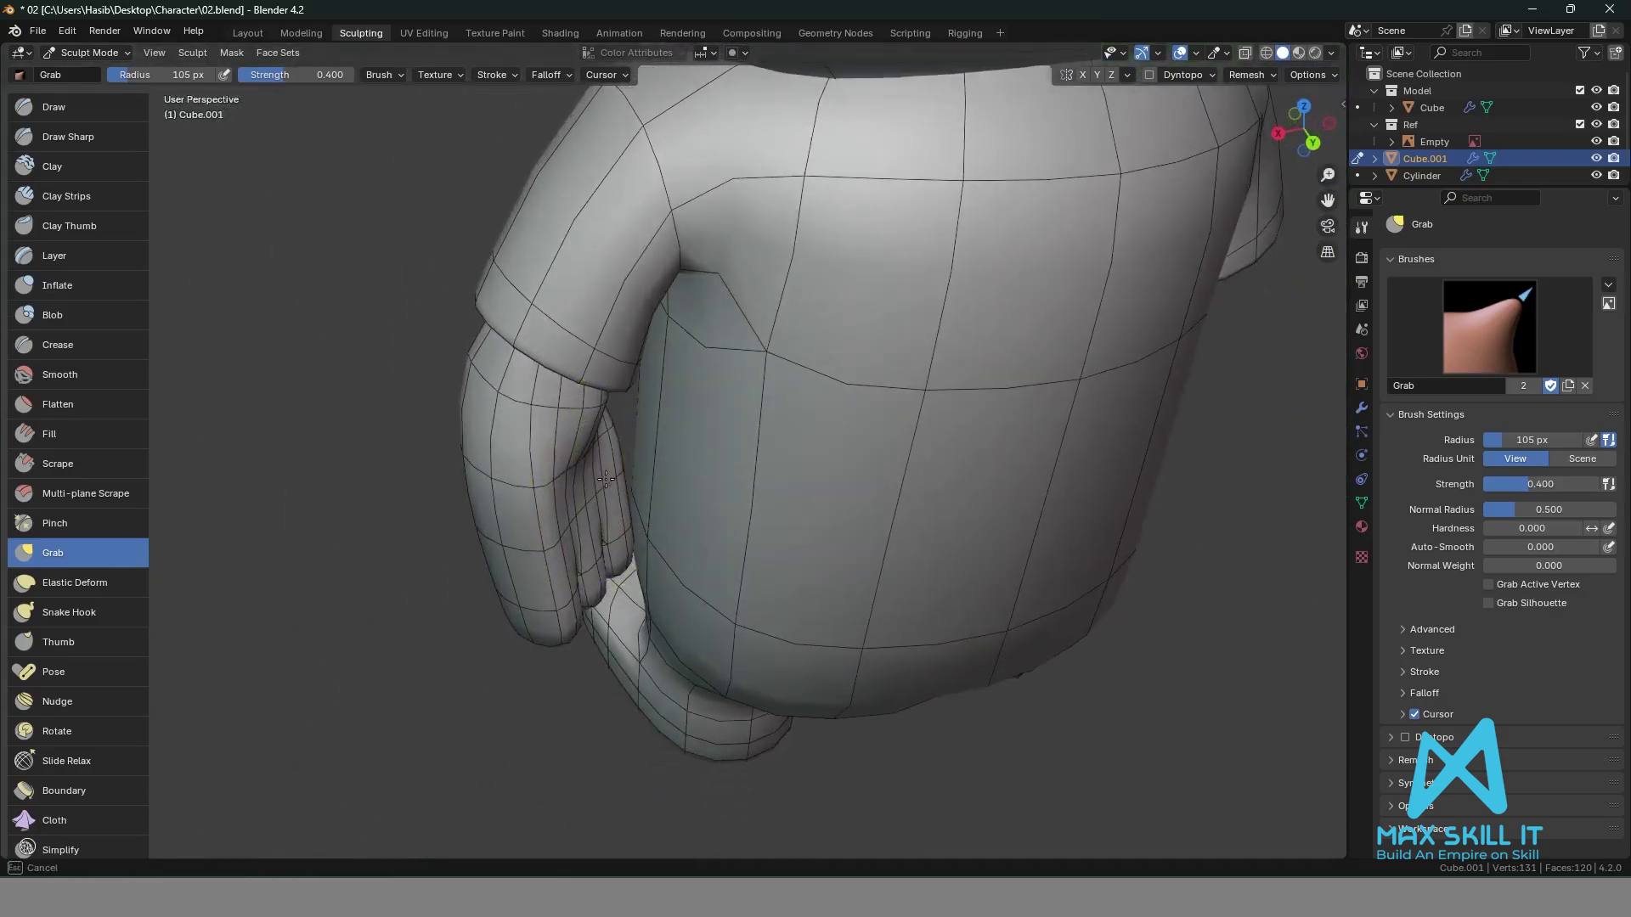
middle_drag(394, 382, 660, 357)
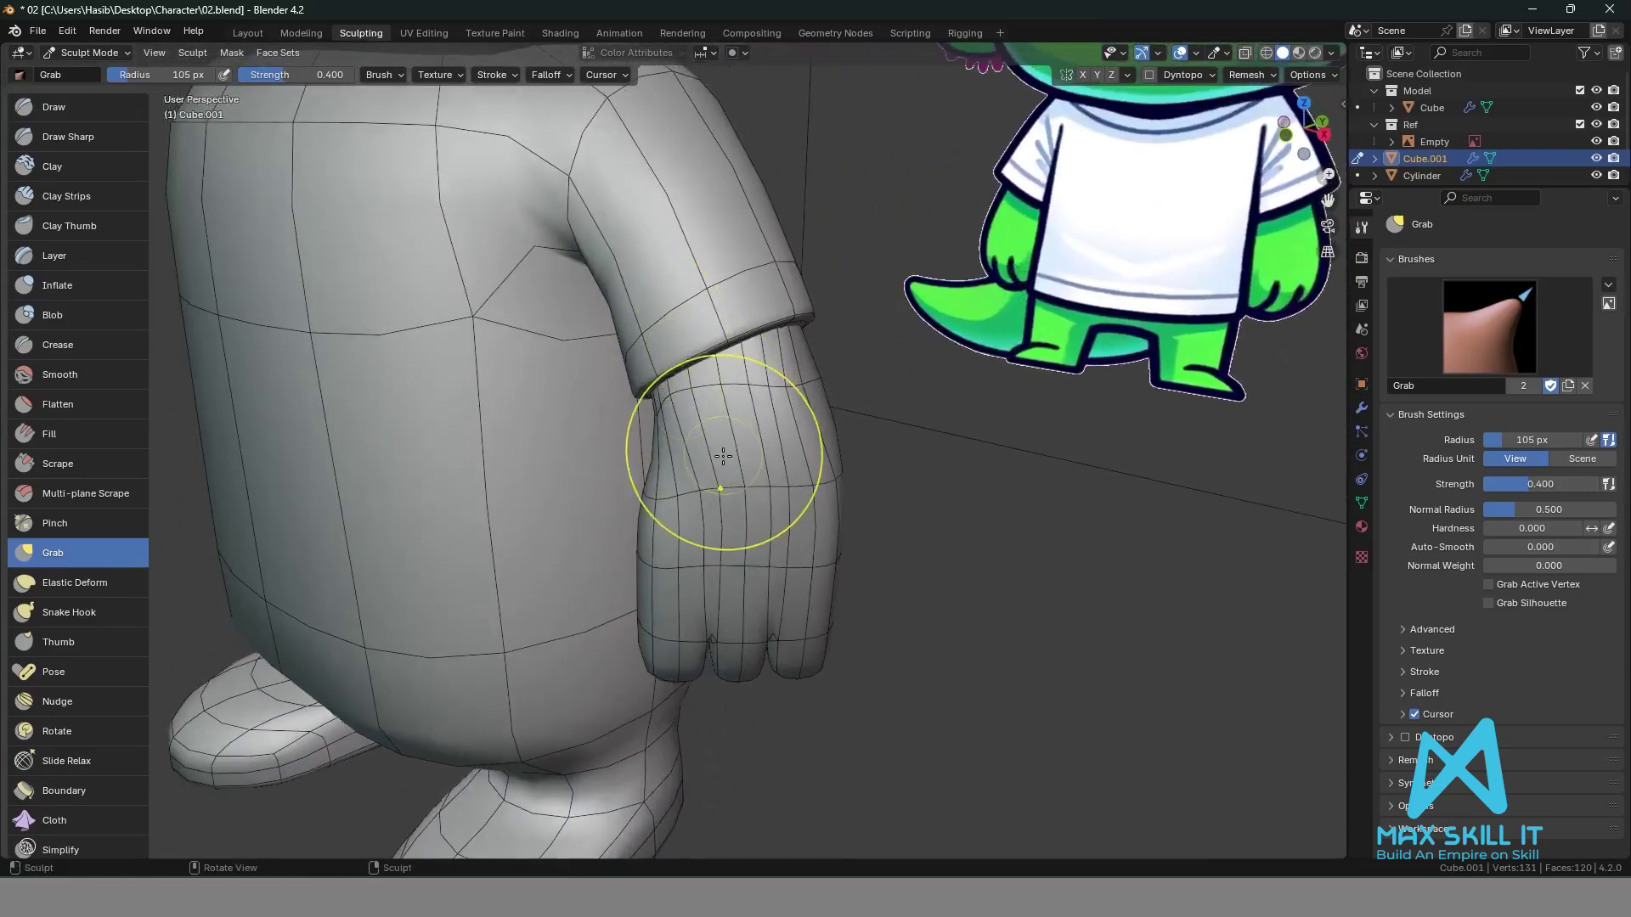
key(ctrl+z)
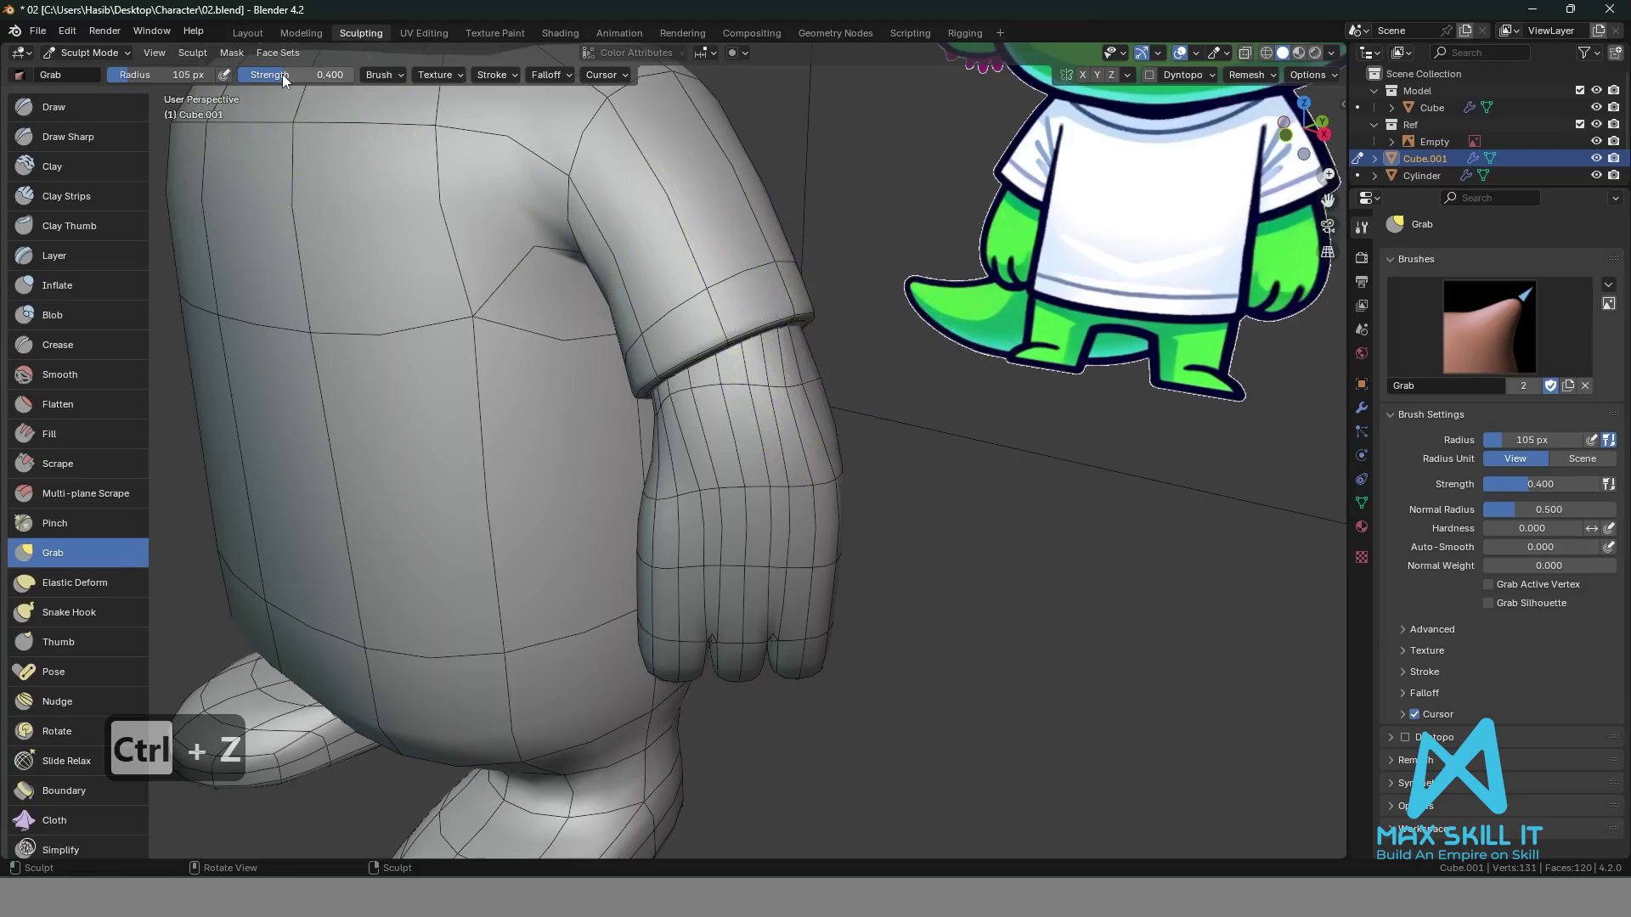
Set the Grab brush strength to 0.235 and try pulling the wrist surface downward below the sleeve.
drag(266, 75, 265, 74)
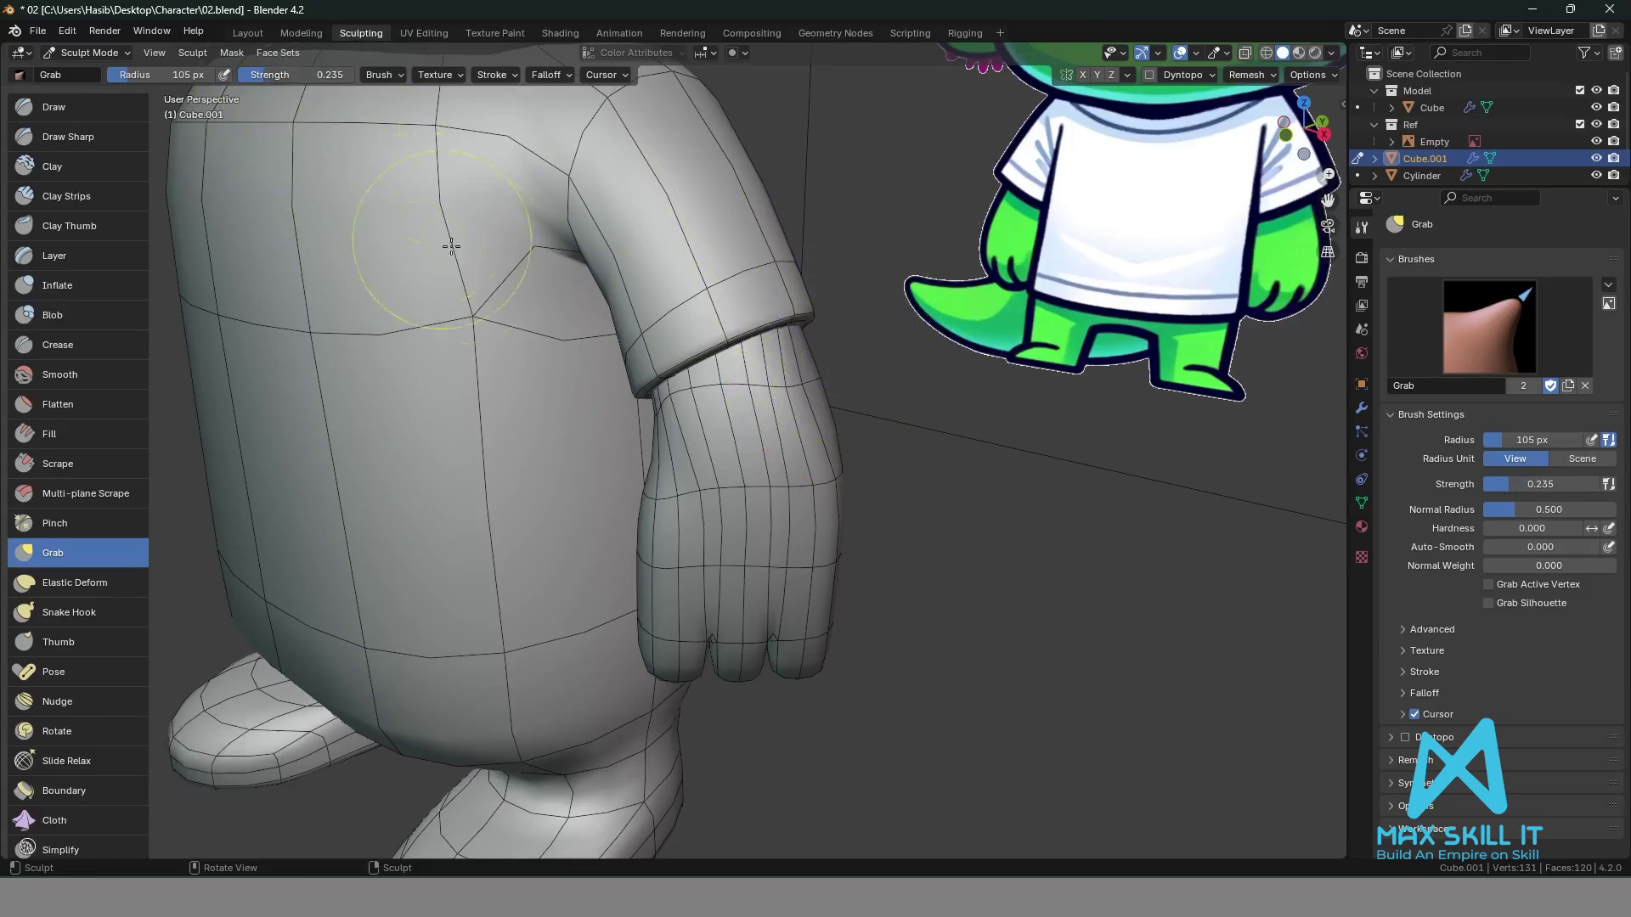
mouse_move(710, 346)
mouse_down()
mouse_move(753, 419)
mouse_move(691, 473)
mouse_up()
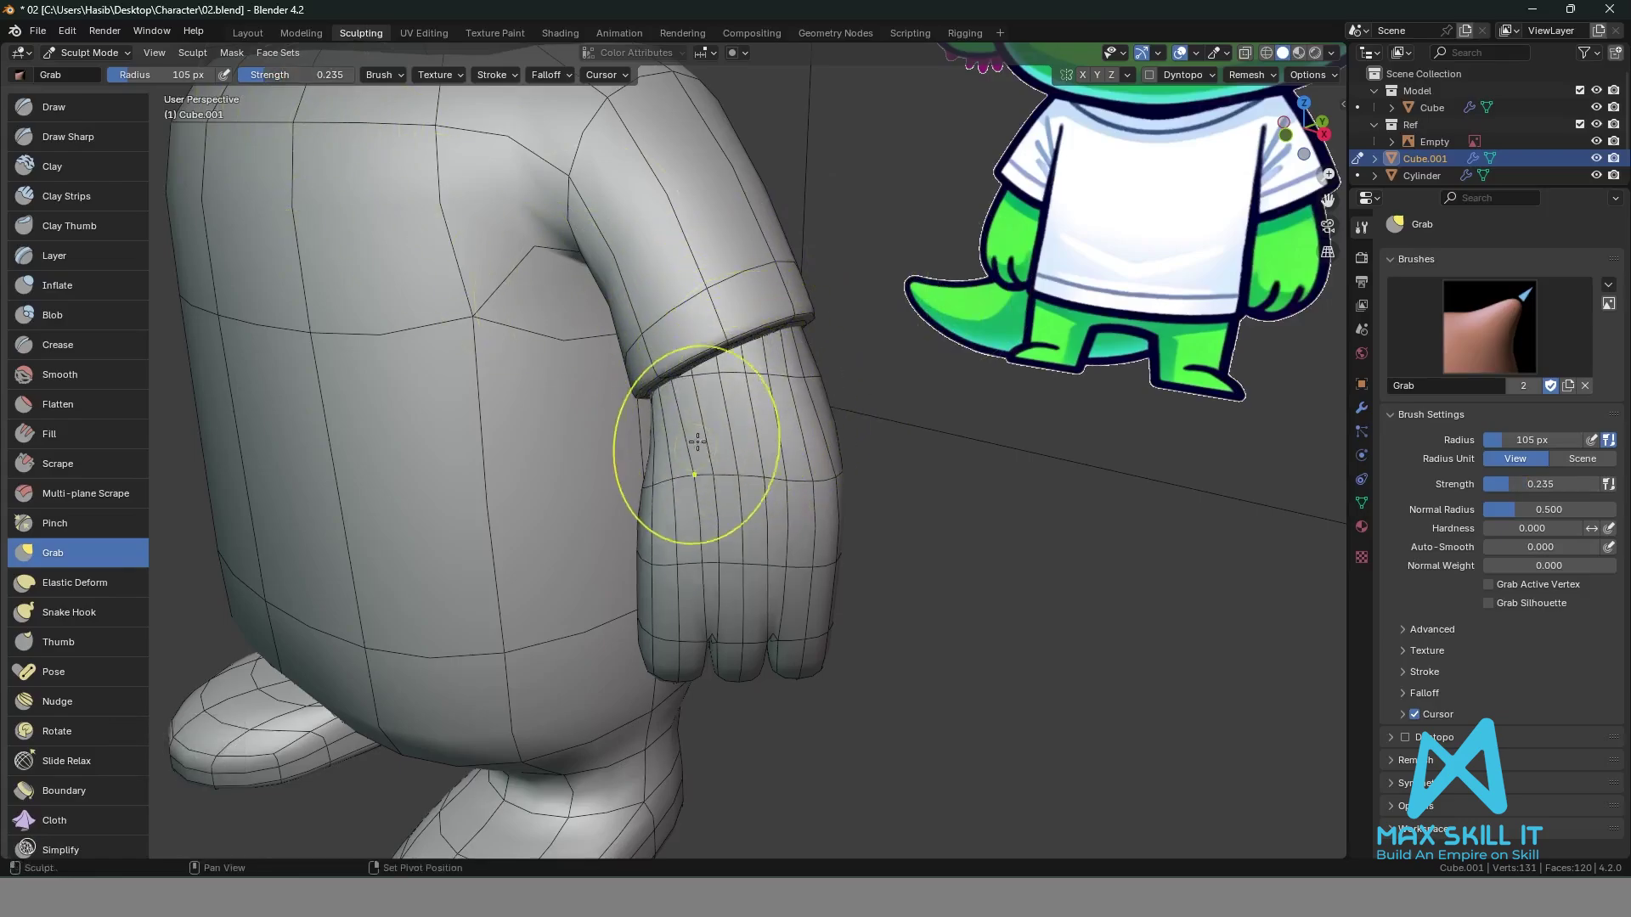
mouse_move(880, 464)
middle_down()
mouse_move(765, 465)
mouse_move(877, 461)
middle_up()
Undo the recent Grab strokes on the wrist and hand.
key(ctrl+z)
key(ctrl+z)
key(ctrl+z)
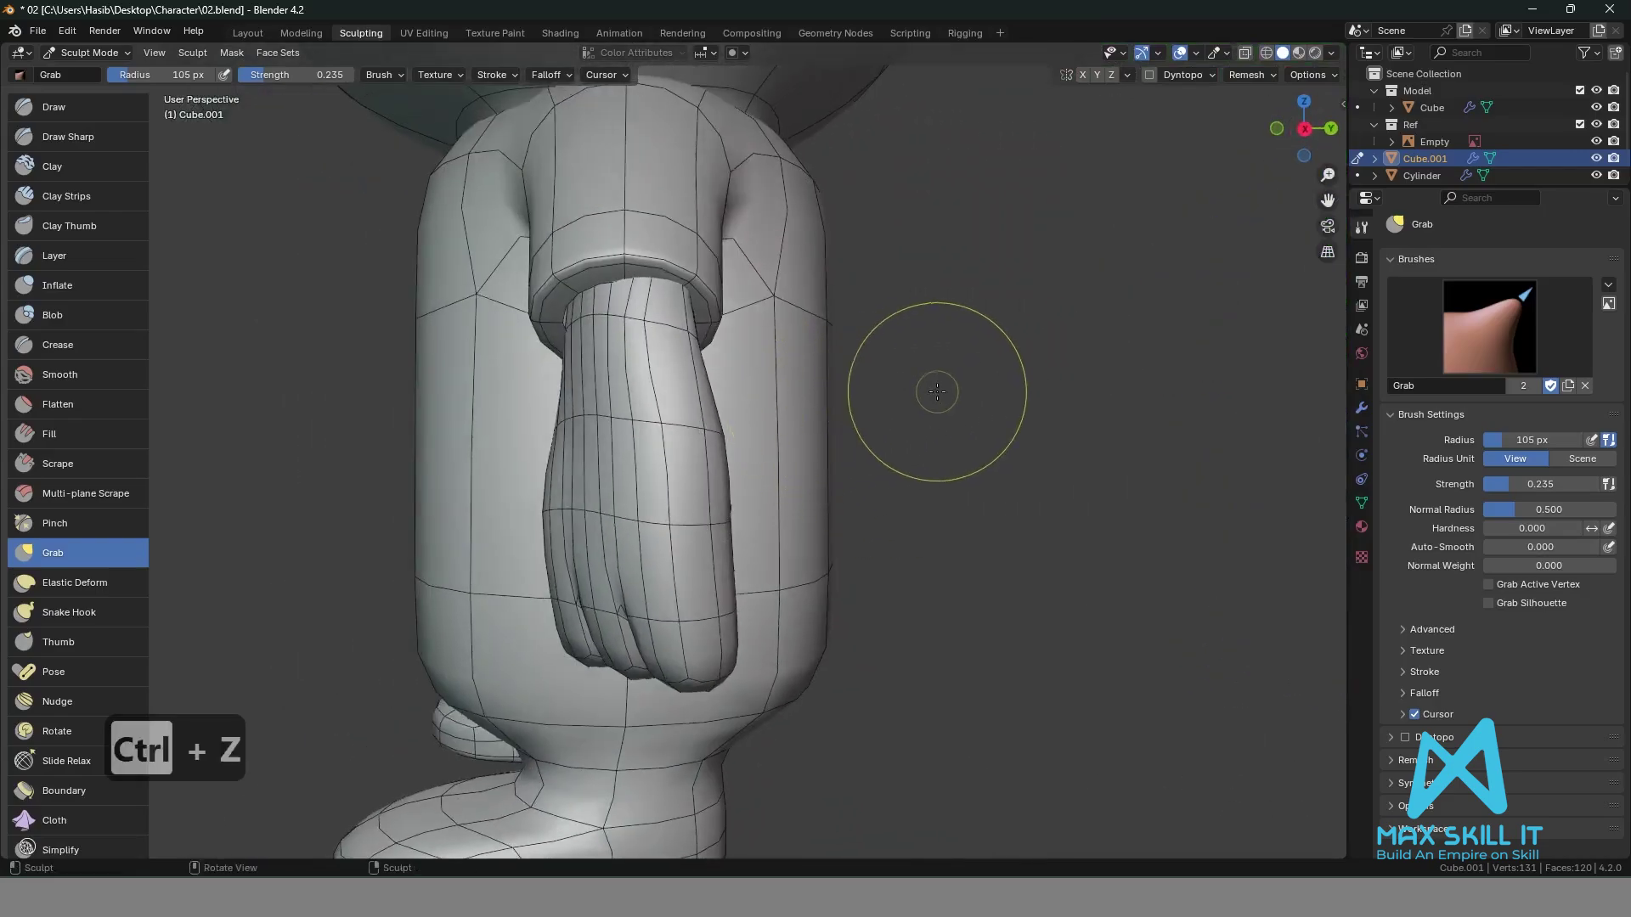
key(ctrl+z)
key(ctrl+z)
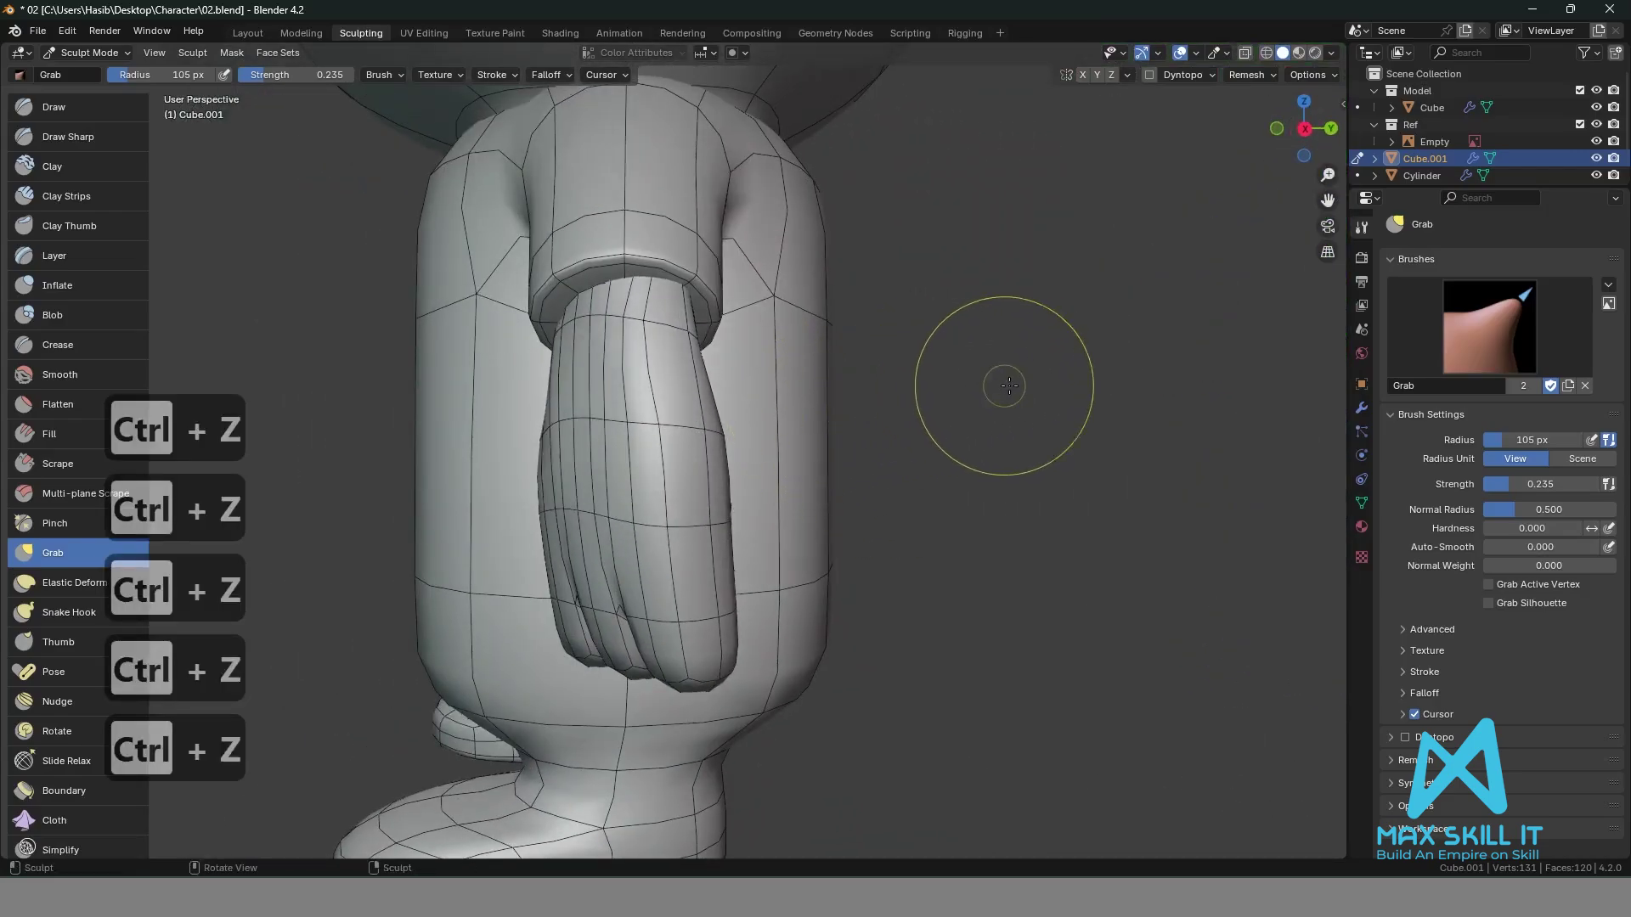
Inspect the hand and sleeve against the body from the side and back, including the whole character.
middle_drag(947, 400, 841, 390)
middle_drag(626, 455, 772, 491)
mouse_move(772, 491)
mouse_down()
mouse_move(772, 589)
mouse_move(801, 626)
mouse_move(830, 575)
mouse_up()
mouse_move(830, 575)
middle_down()
mouse_move(722, 536)
mouse_move(564, 583)
middle_up()
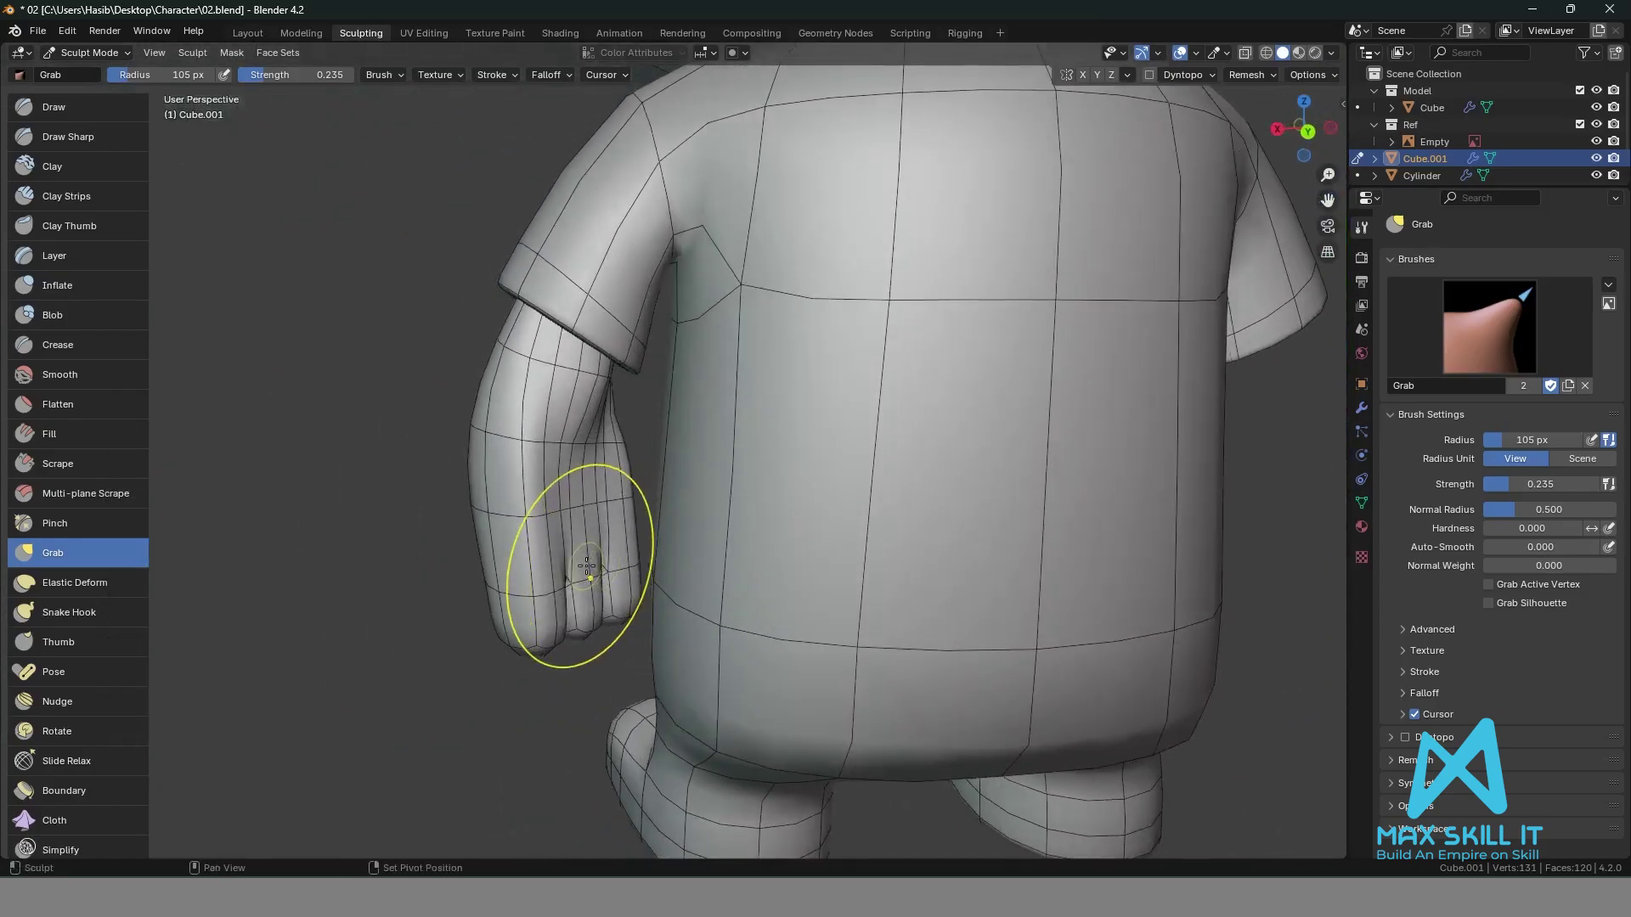
middle_drag(393, 393, 778, 373)
key(Tab)
key(Tab)
scroll(832, 370, down, 3)
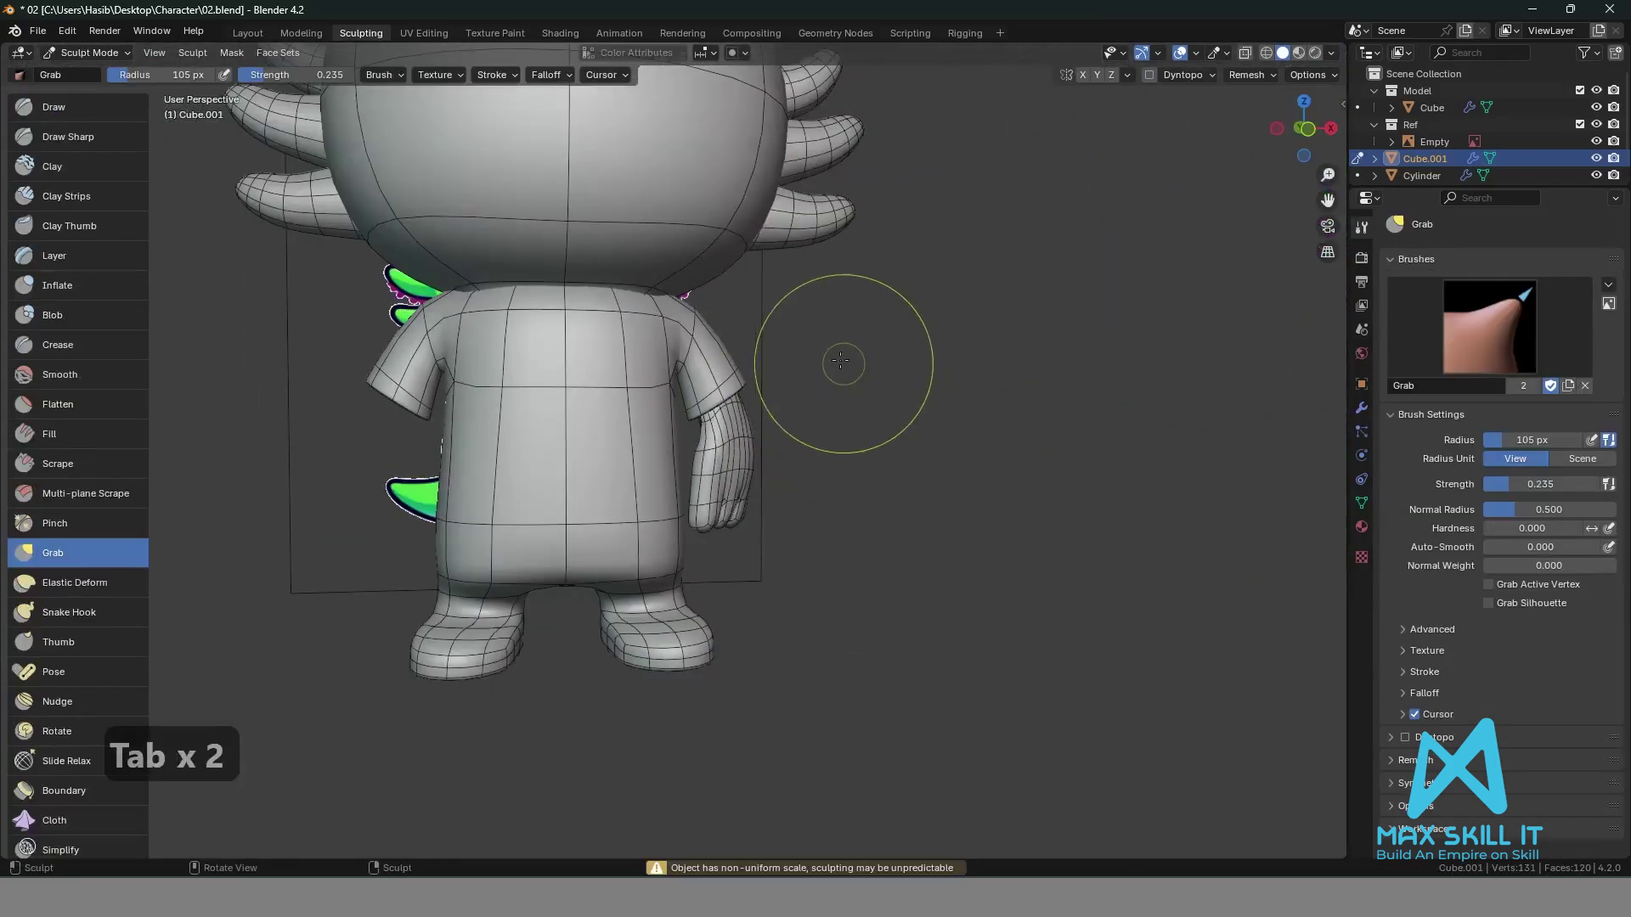
Switch to the Layout workspace and leave local view with the hand selected alongside the whole character.
click(259, 33)
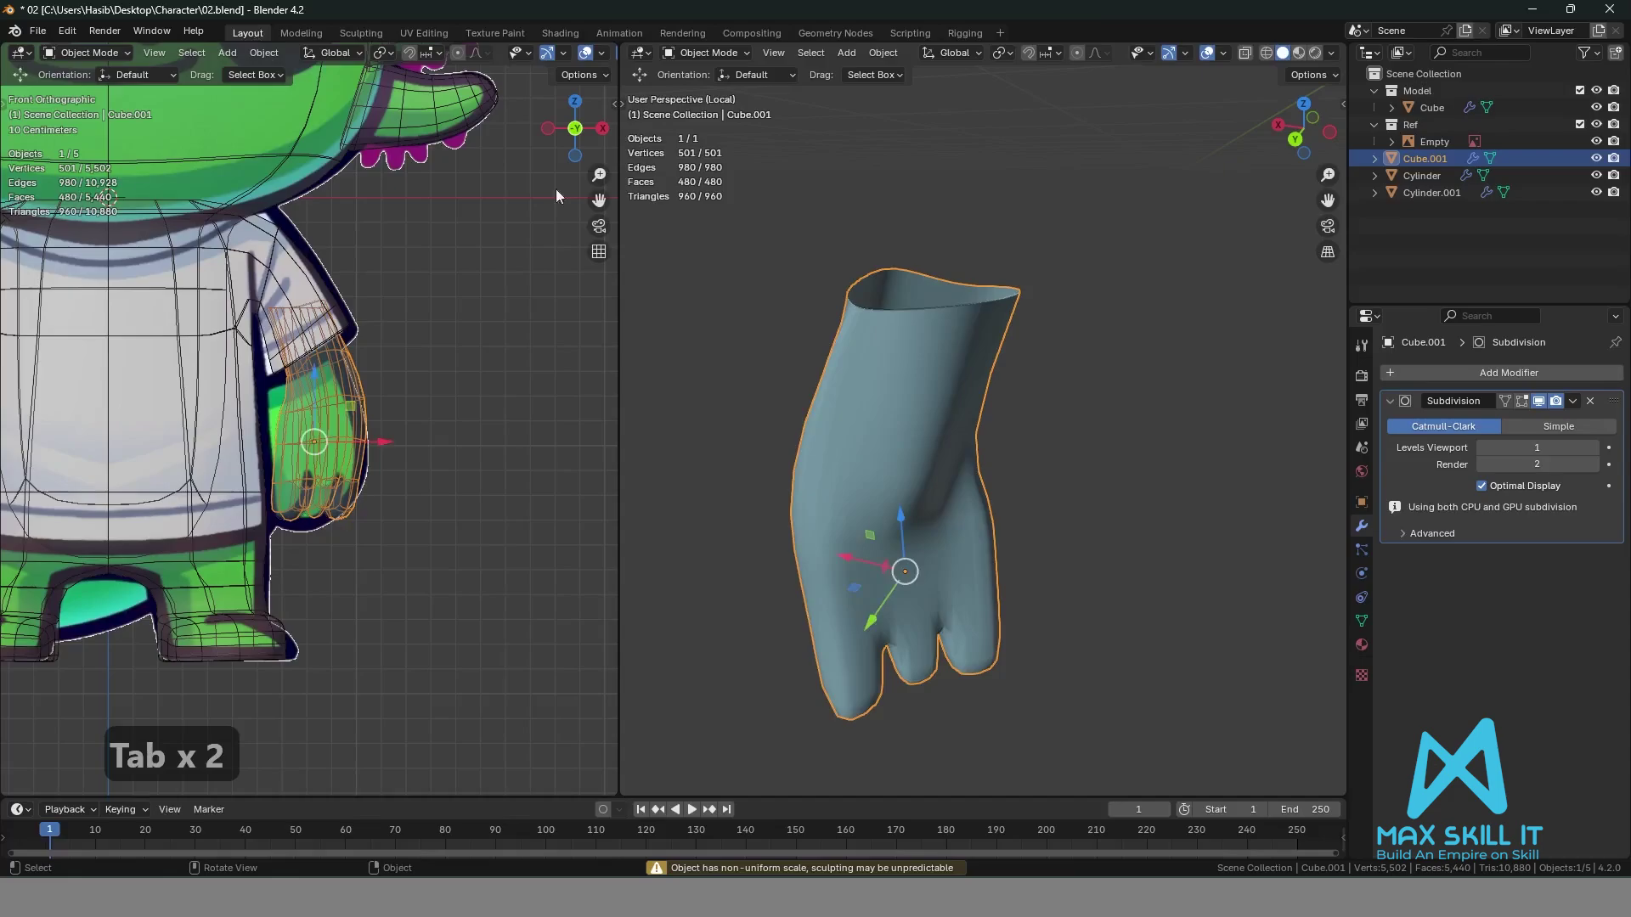
scroll(1002, 400, down, 2)
middle_drag(1002, 401, 766, 457)
scroll(1046, 460, up, 2)
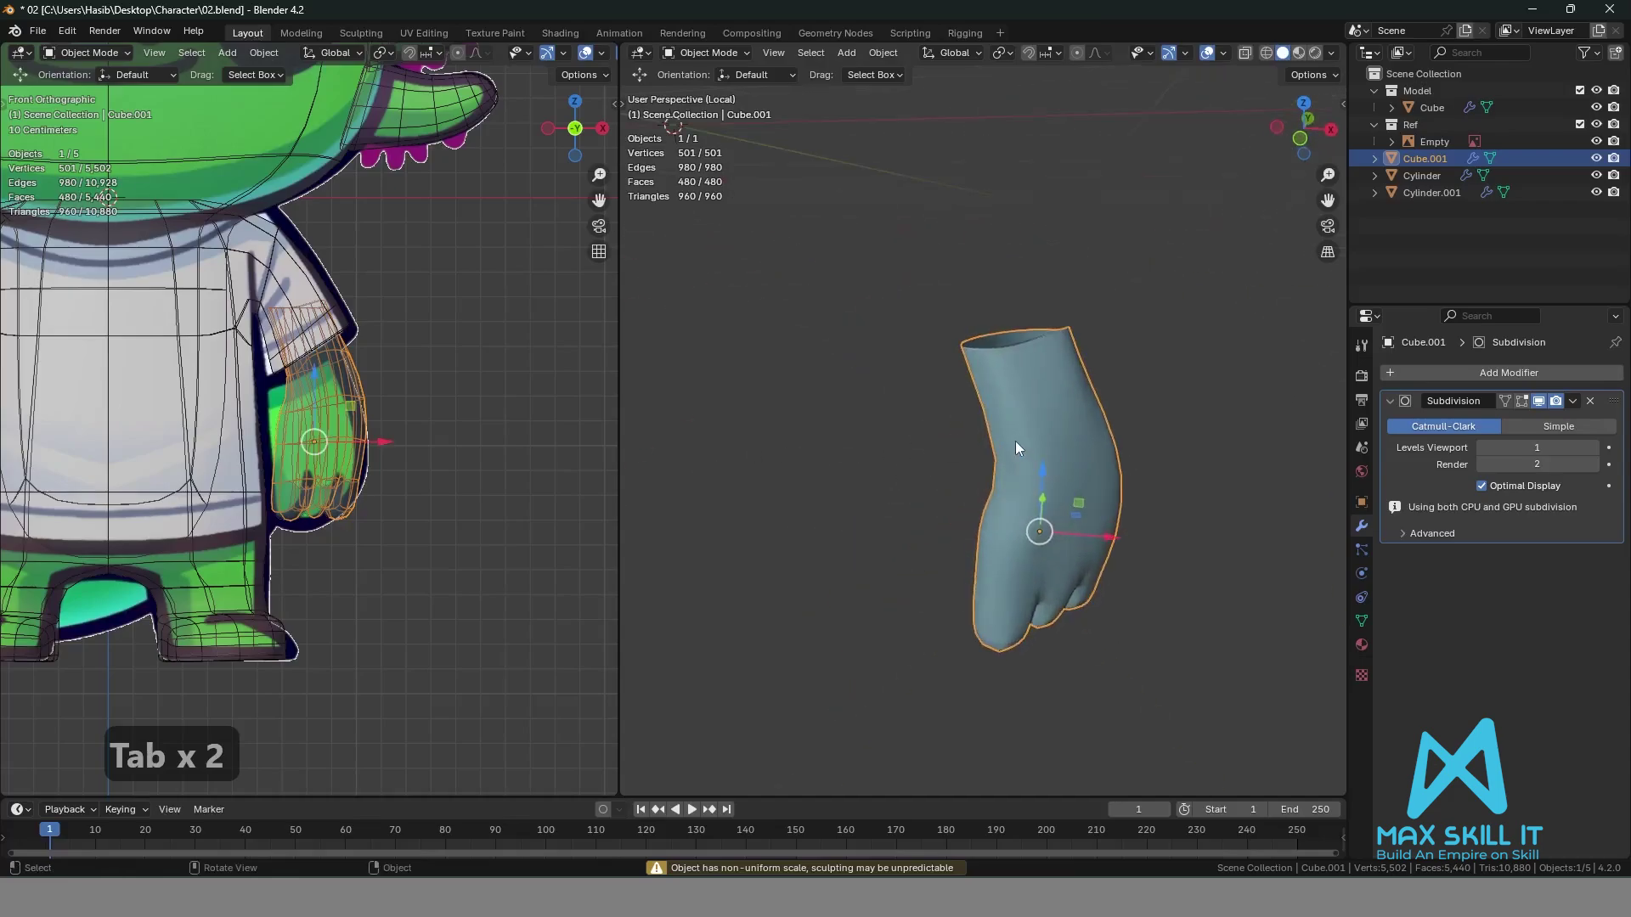
key(slash)
mouse_move(1021, 445)
middle_down()
mouse_move(1159, 436)
mouse_move(1072, 507)
mouse_move(1194, 459)
mouse_move(1260, 482)
mouse_move(996, 425)
middle_up()
click(996, 426)
Set the hand object's origin to the 3D cursor at the character's centre.
click(1577, 370)
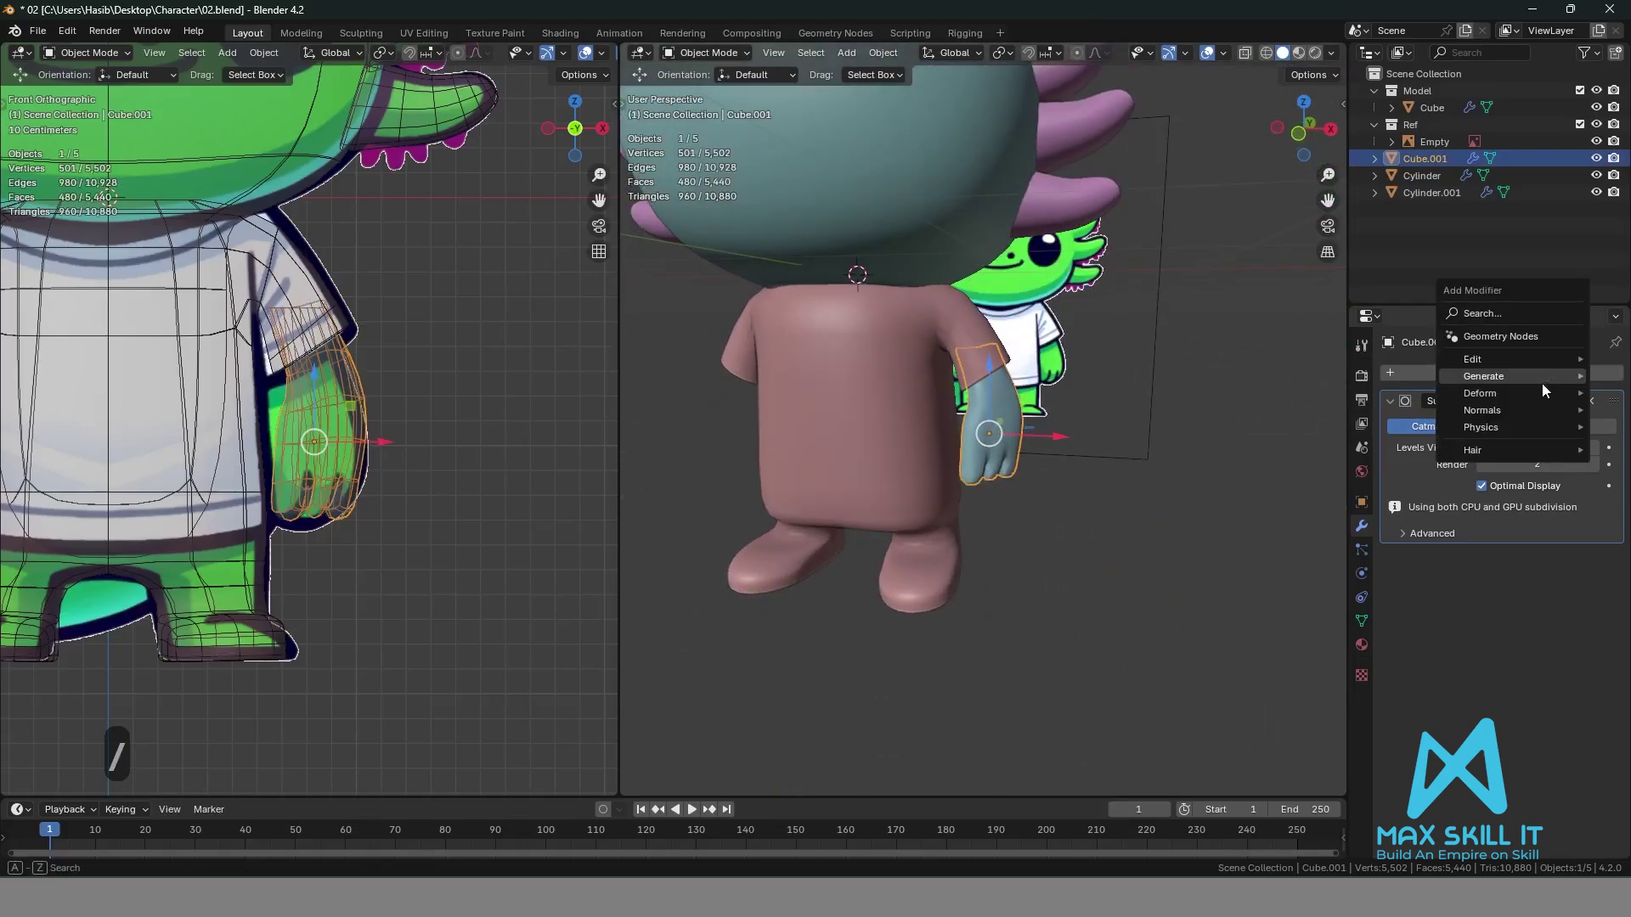
mouse_move(1498, 376)
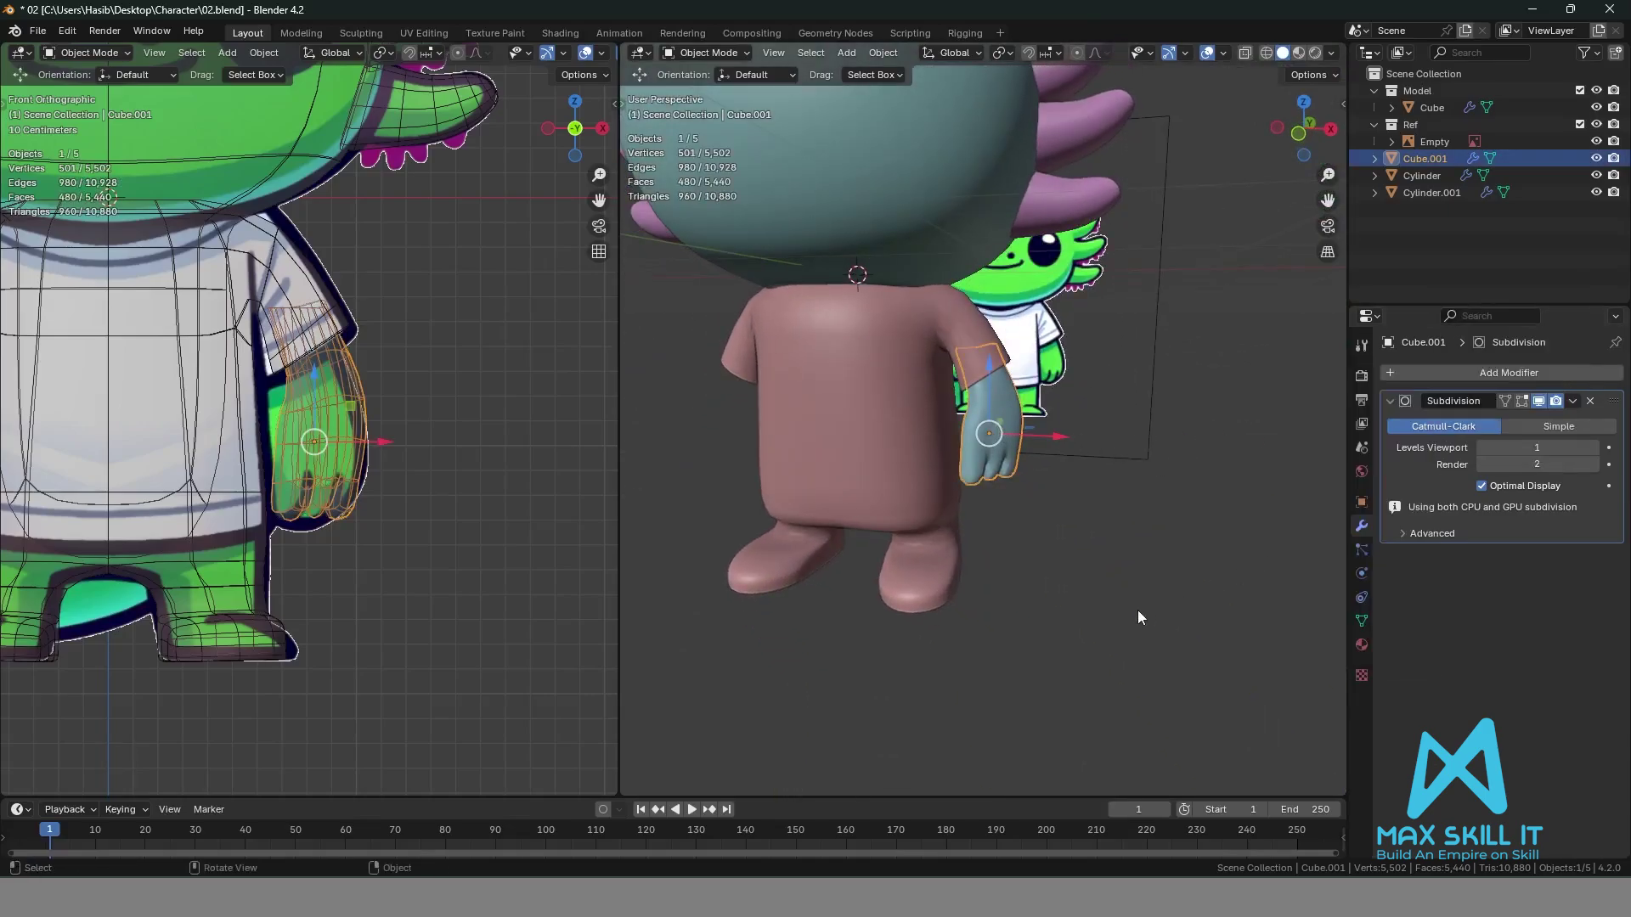
middle_drag(1138, 610, 1025, 384)
right_click(1119, 360)
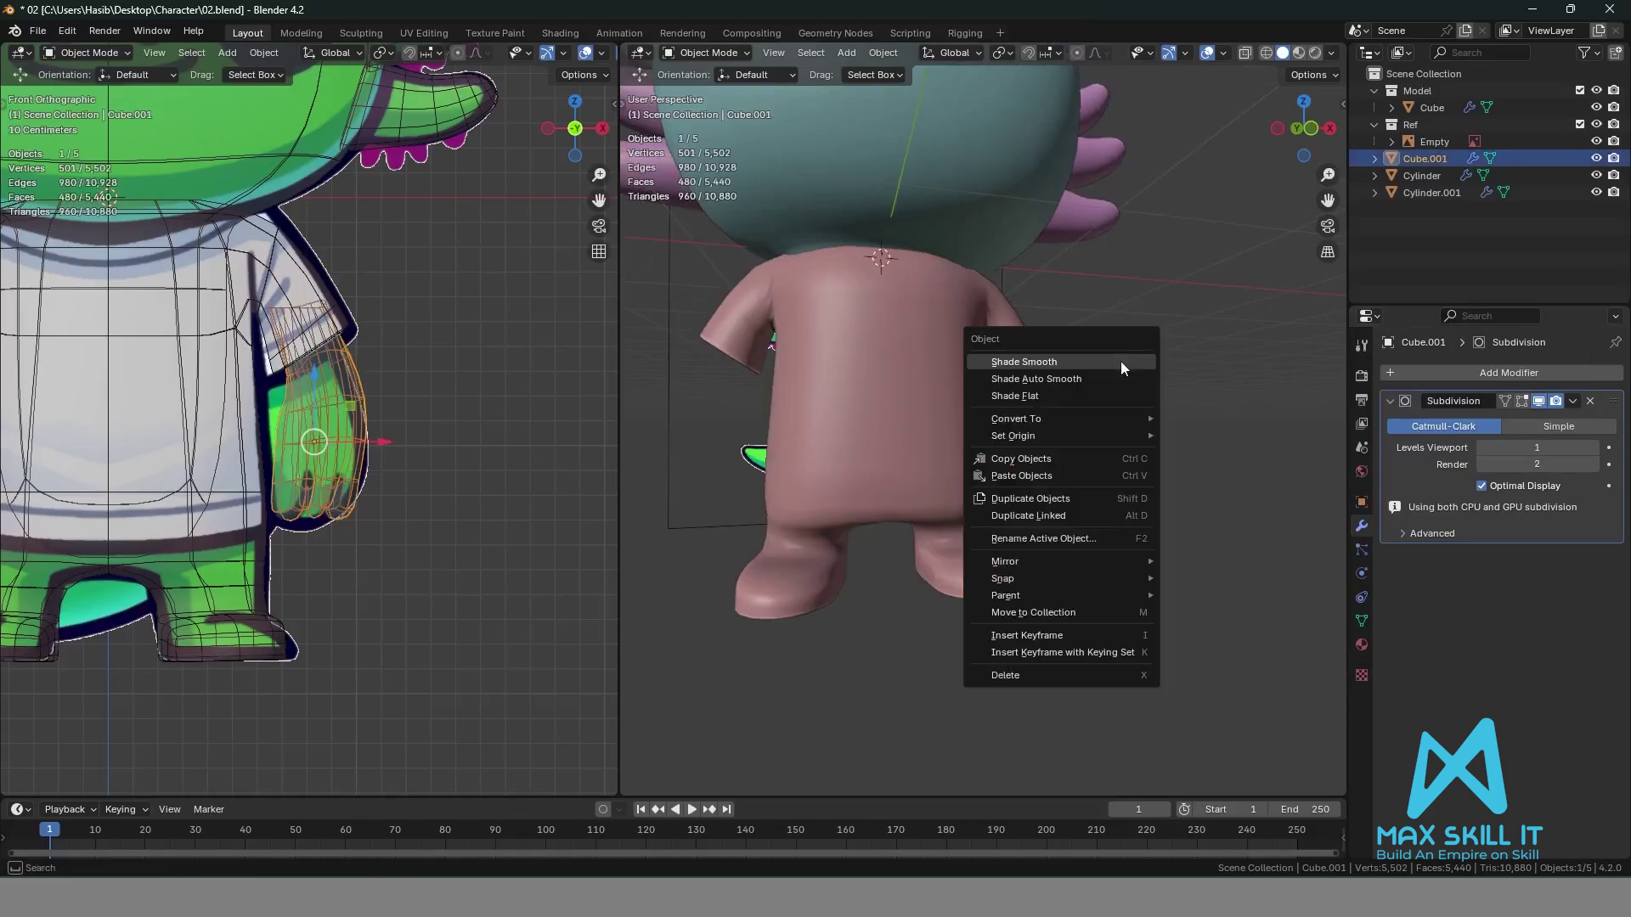
mouse_move(1113, 435)
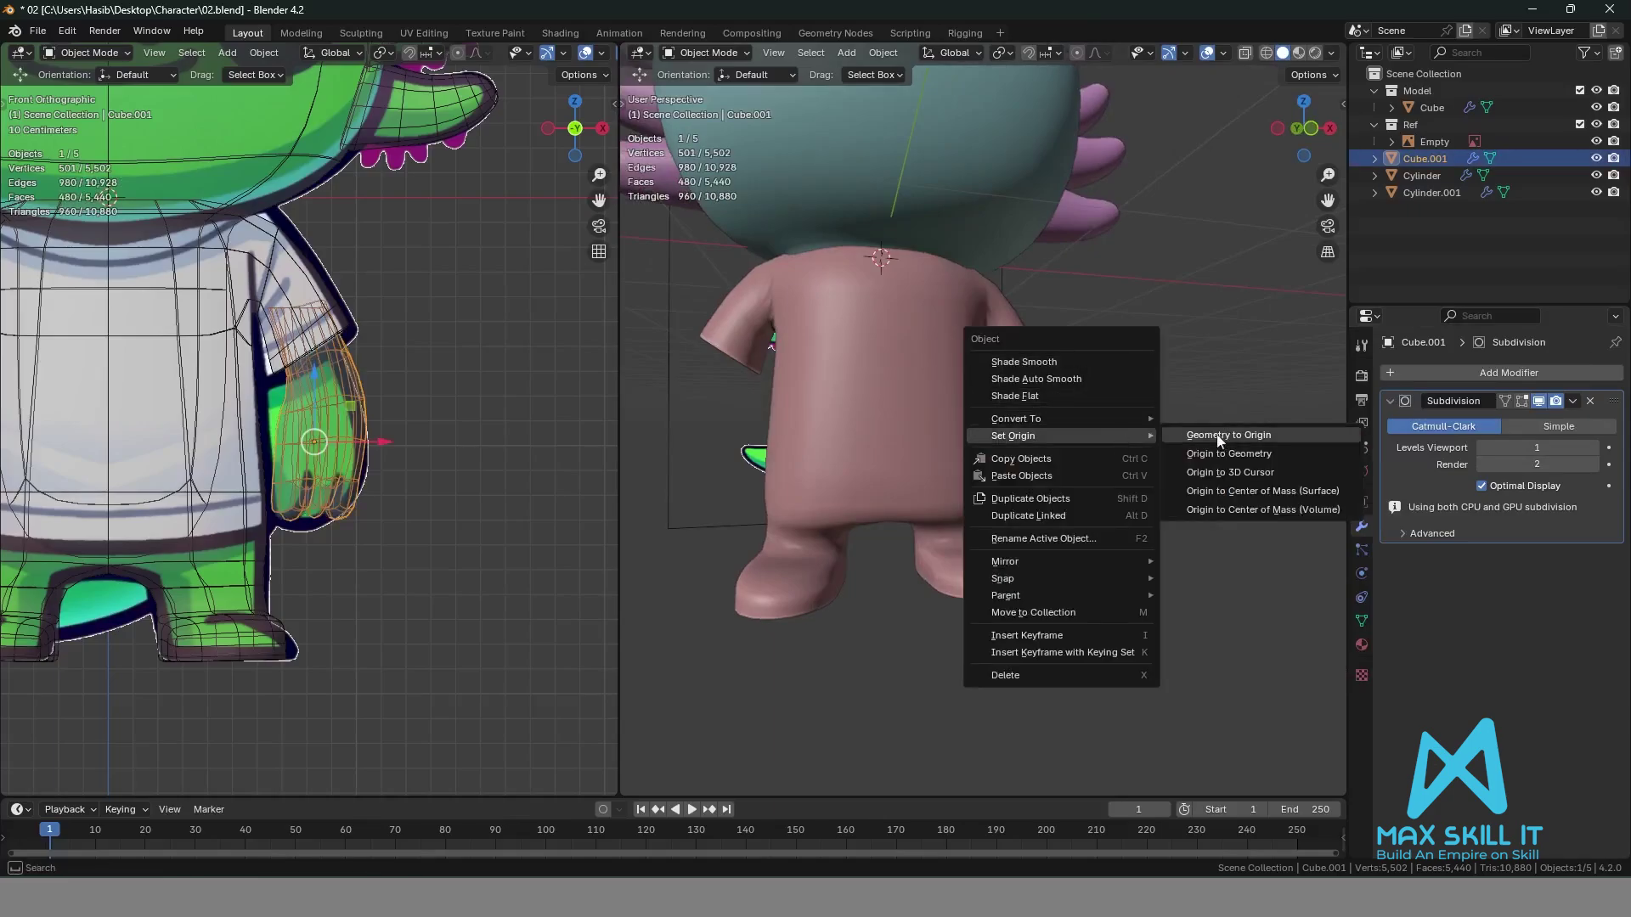
click(1254, 472)
scroll(1245, 442, down, 5)
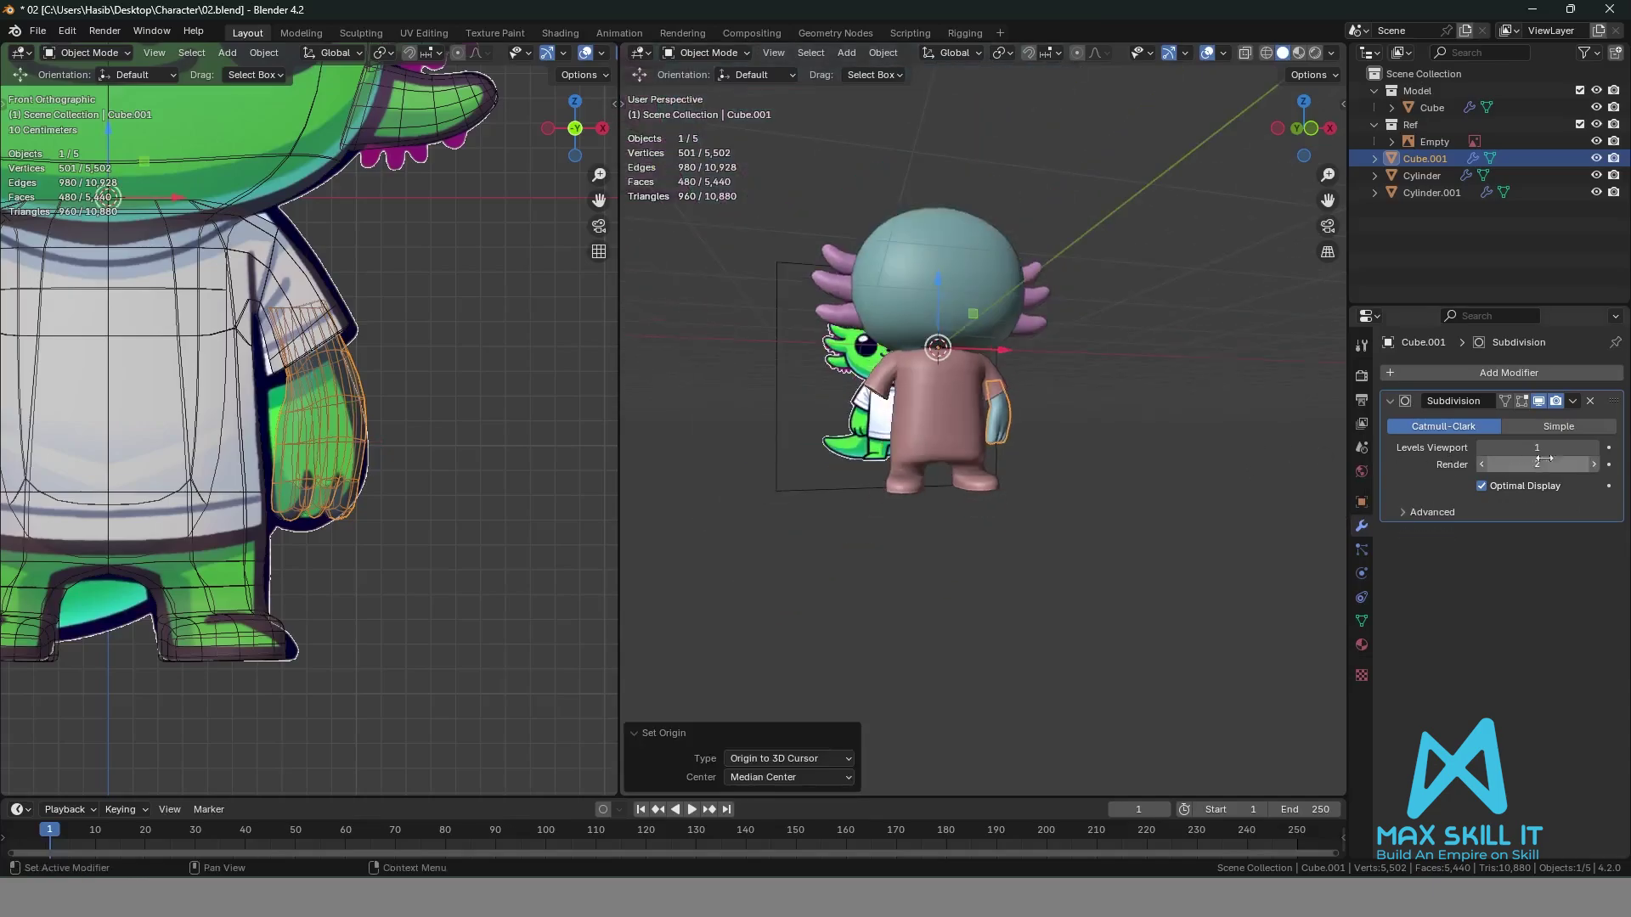
Add a Mirror modifier to the hand object.
click(1527, 374)
mouse_move(1461, 376)
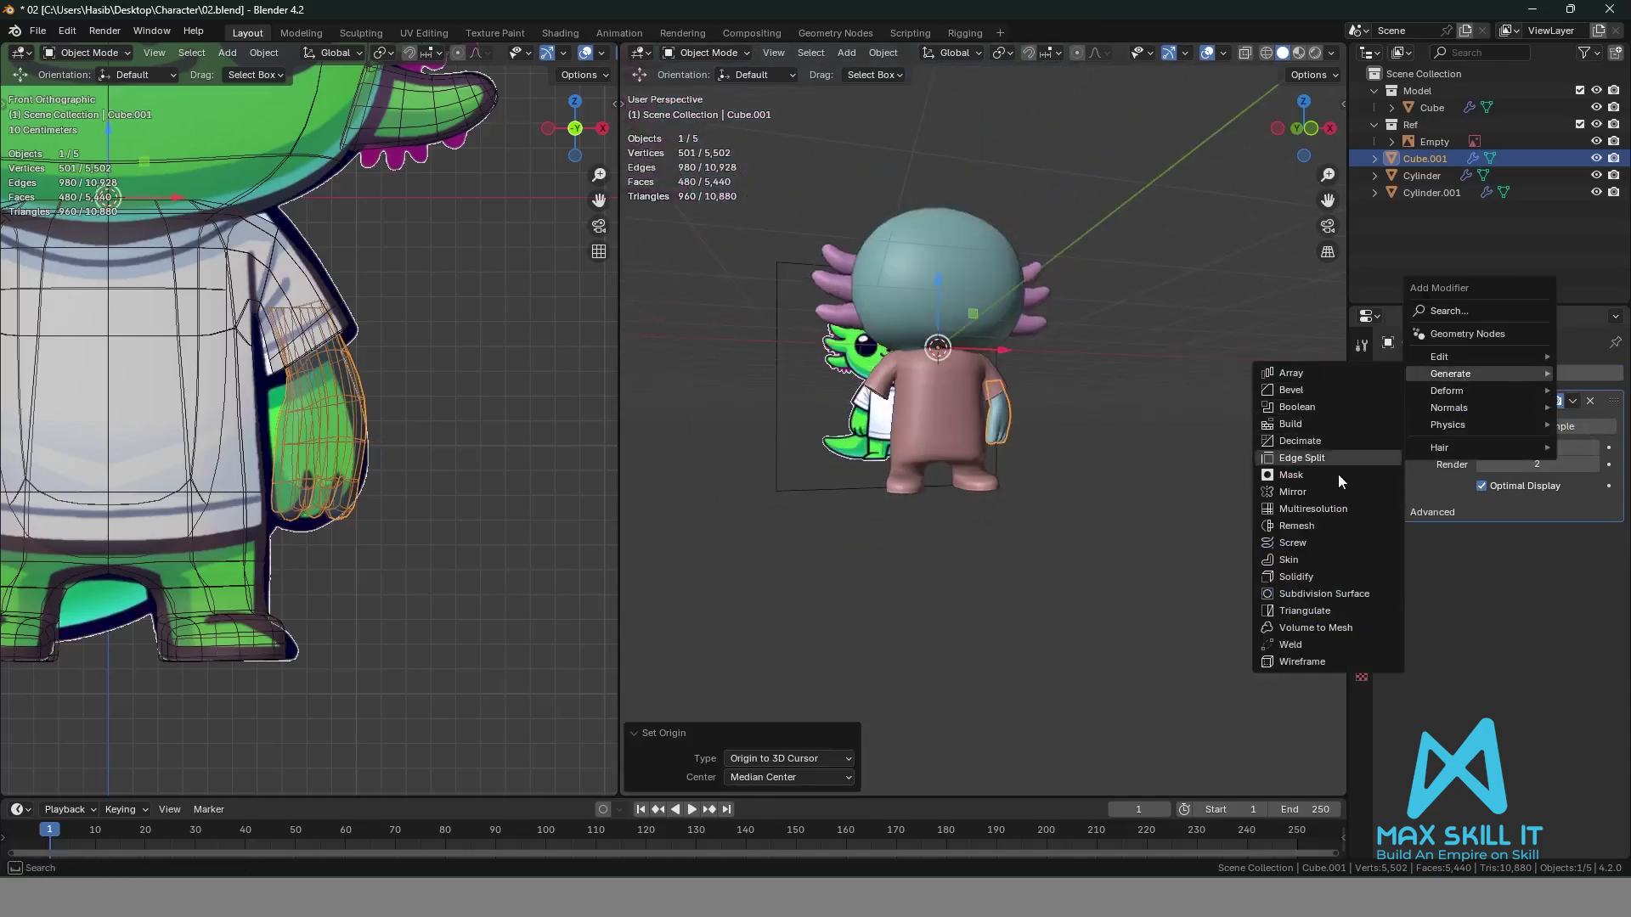
click(1293, 492)
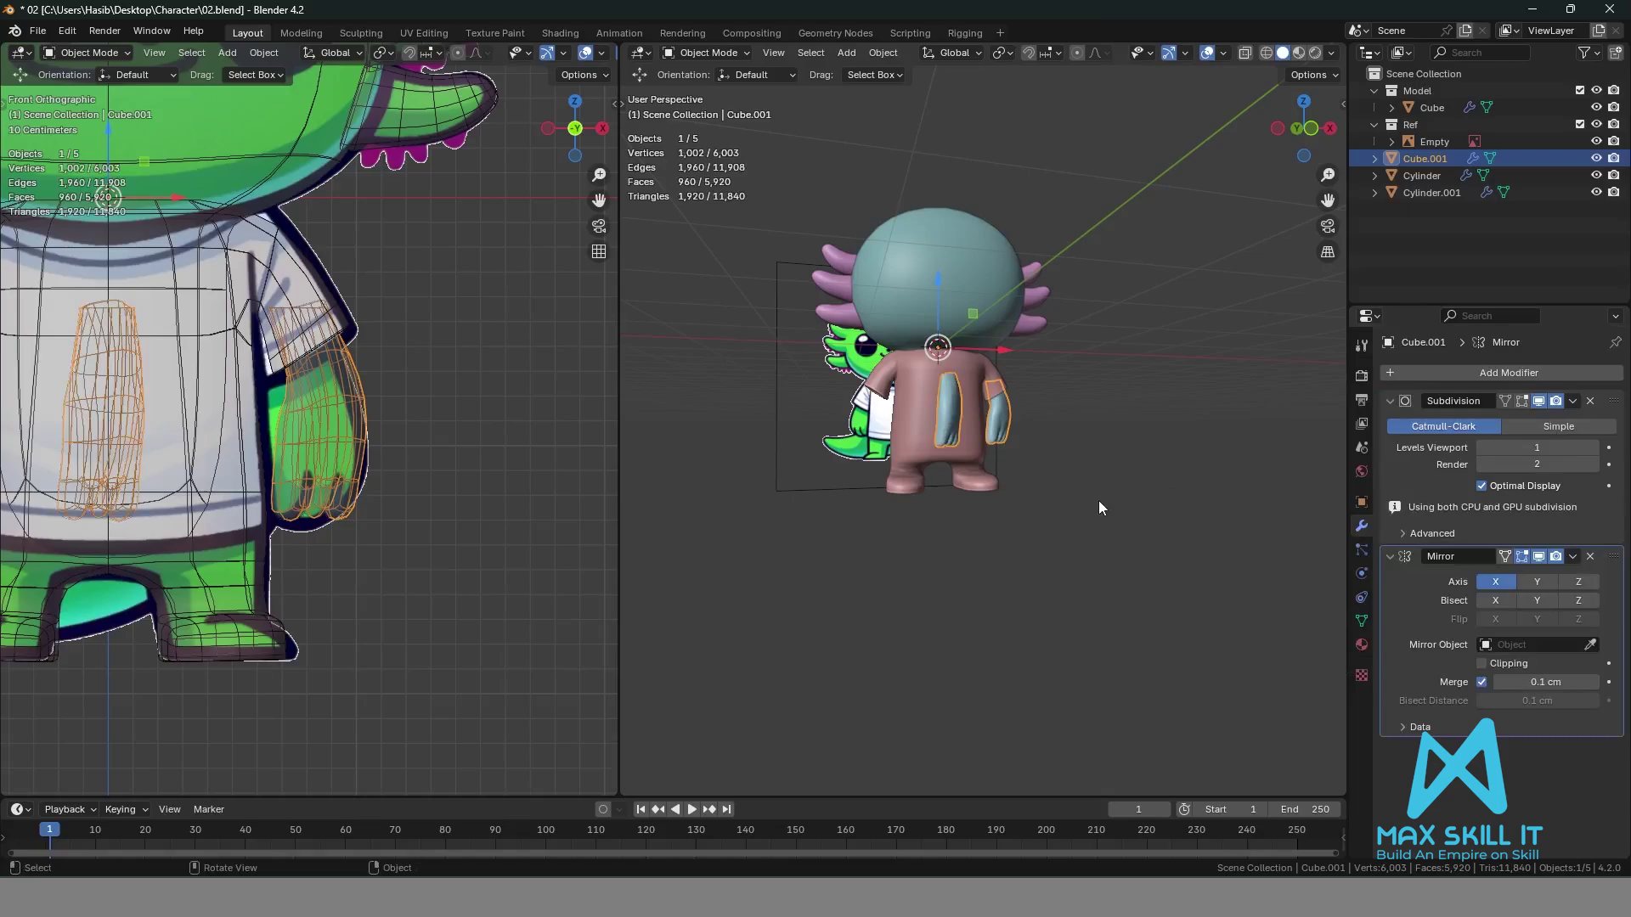
Apply all transforms to the hand so its mirrored copy aligns with the opposite sleeve, and deselect it.
middle_drag(1098, 508, 1063, 563)
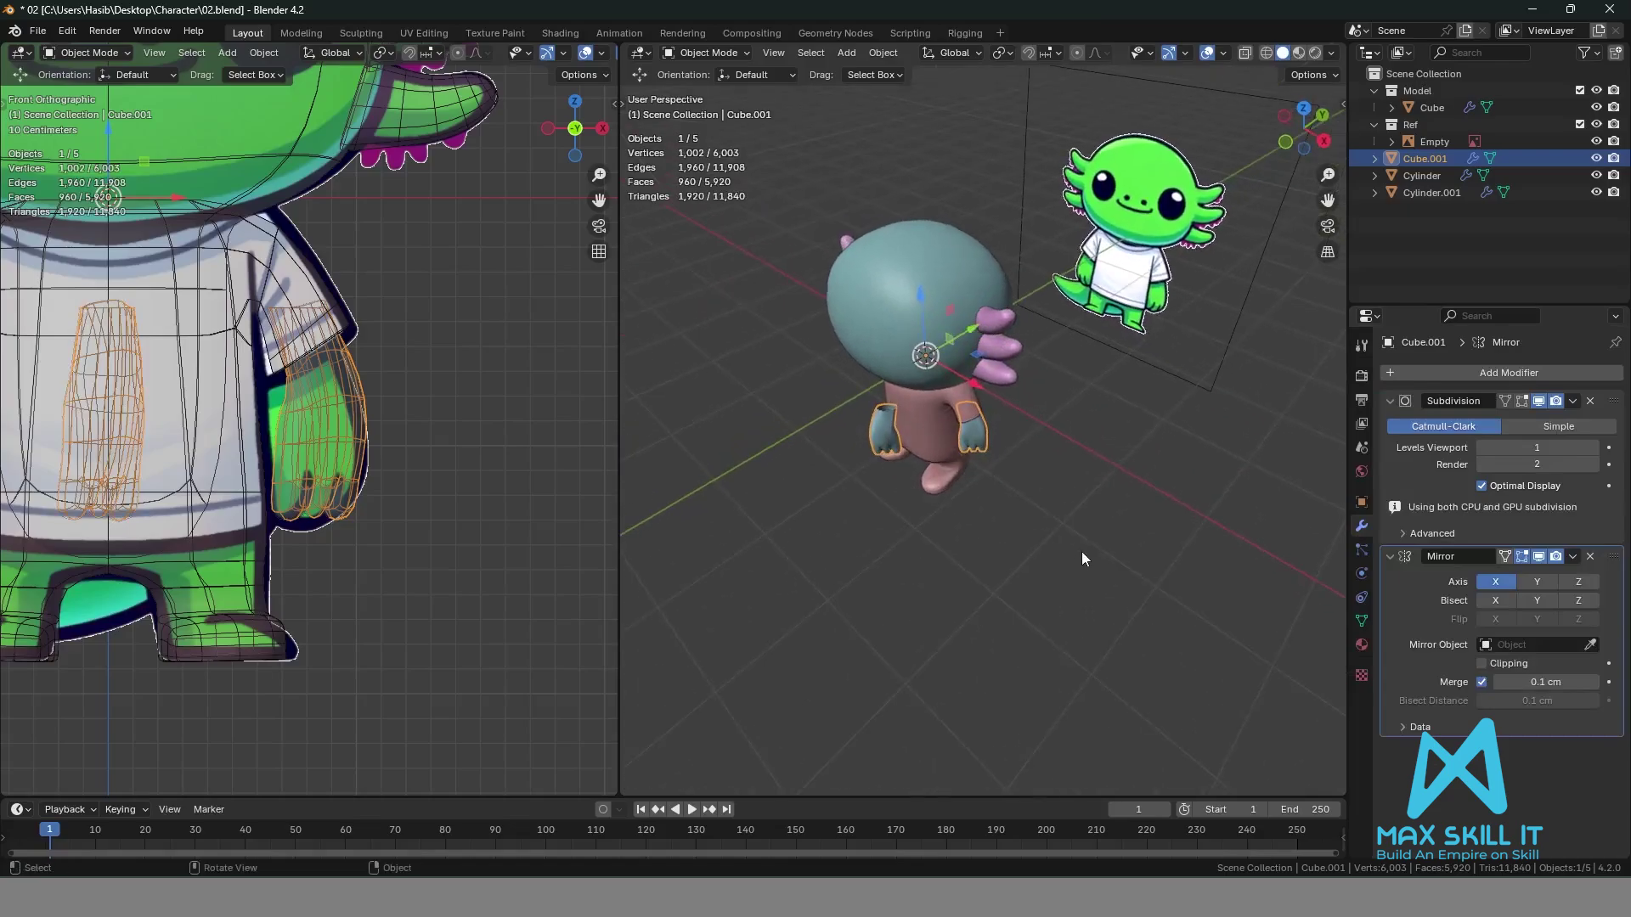
scroll(1077, 556, up, 2)
key(ctrl+a)
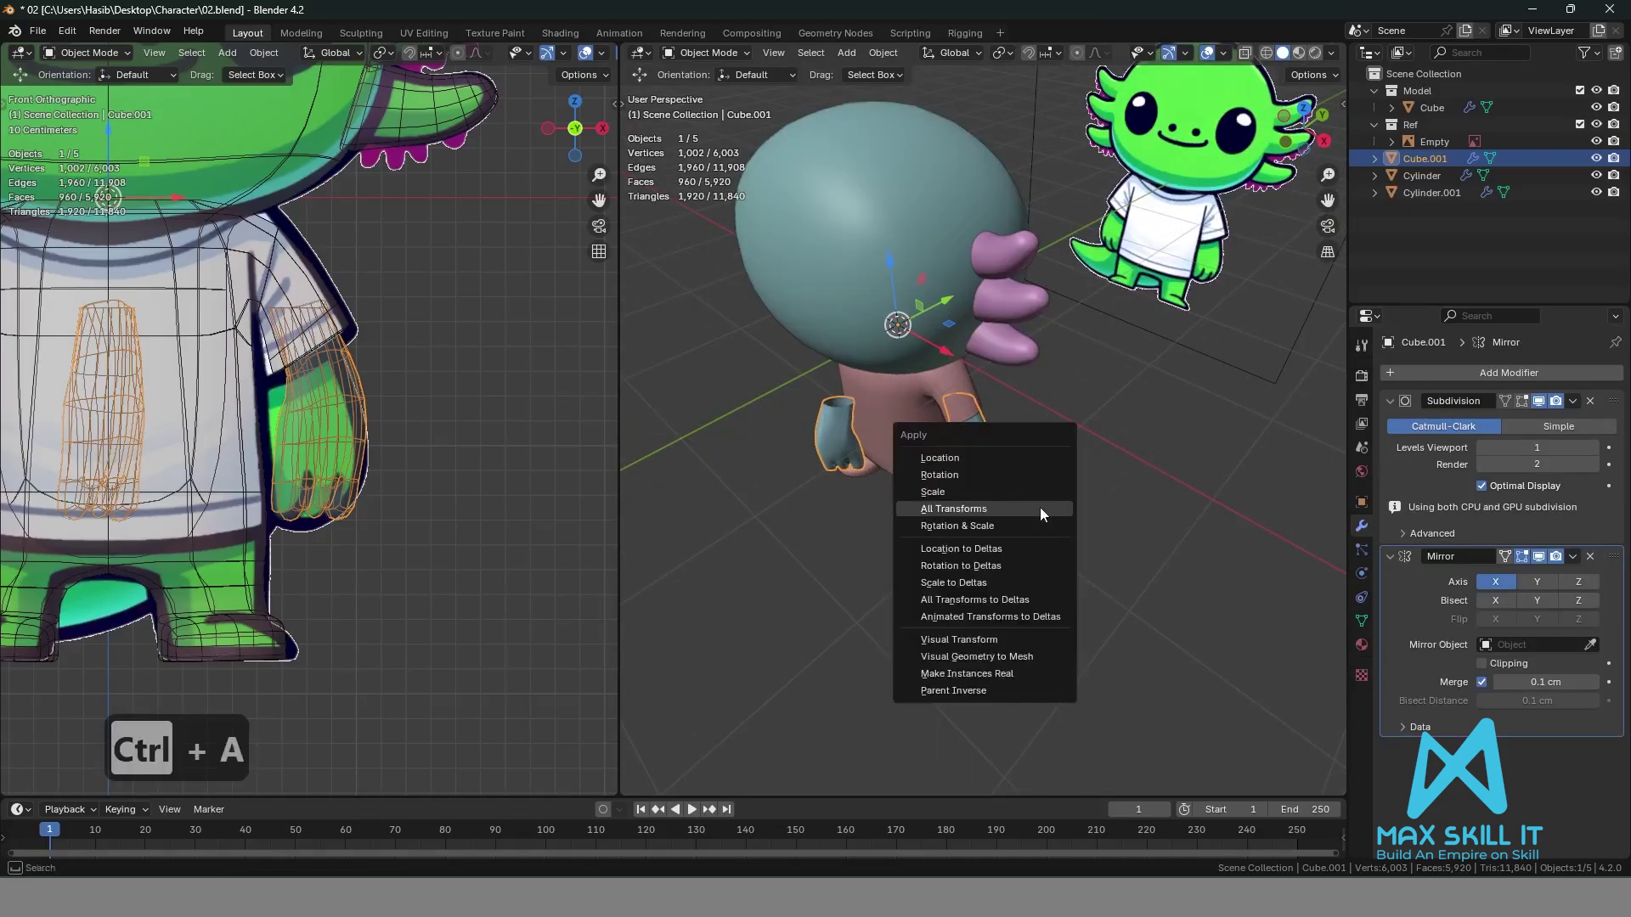
click(1039, 507)
middle_drag(1037, 501, 1201, 440)
click(1178, 487)
scroll(1174, 493, down, 3)
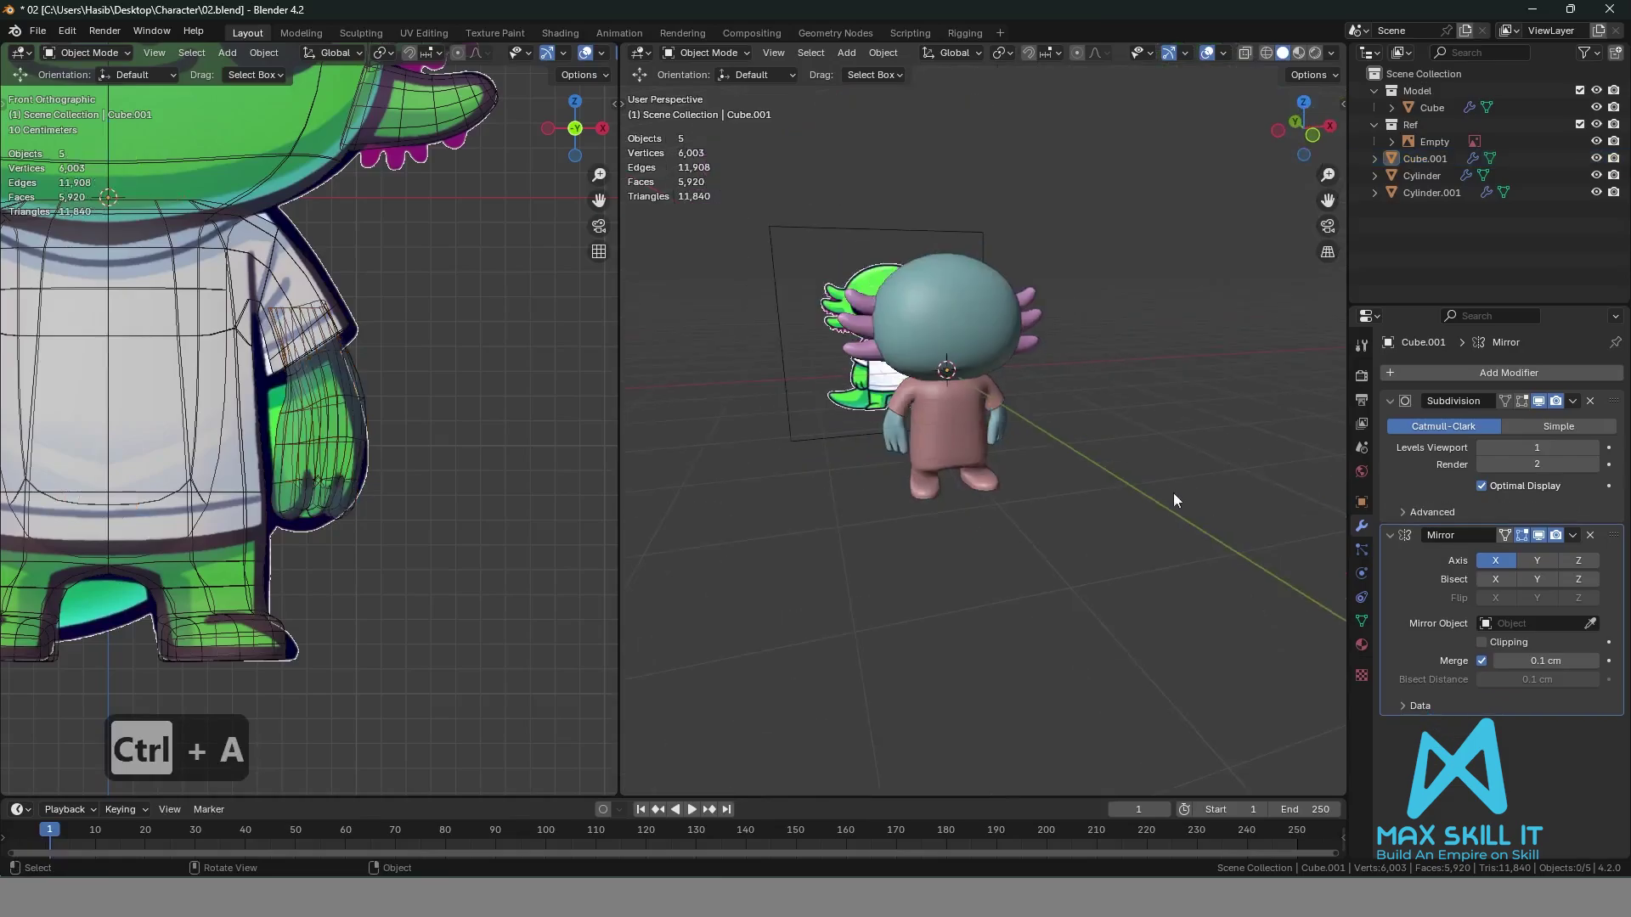
Select the character's hand and switch to the Sculpting workspace to work on it up close.
middle_drag(1174, 494, 975, 424)
scroll(1027, 498, up, 4)
scroll(1050, 516, up, 3)
click(953, 426)
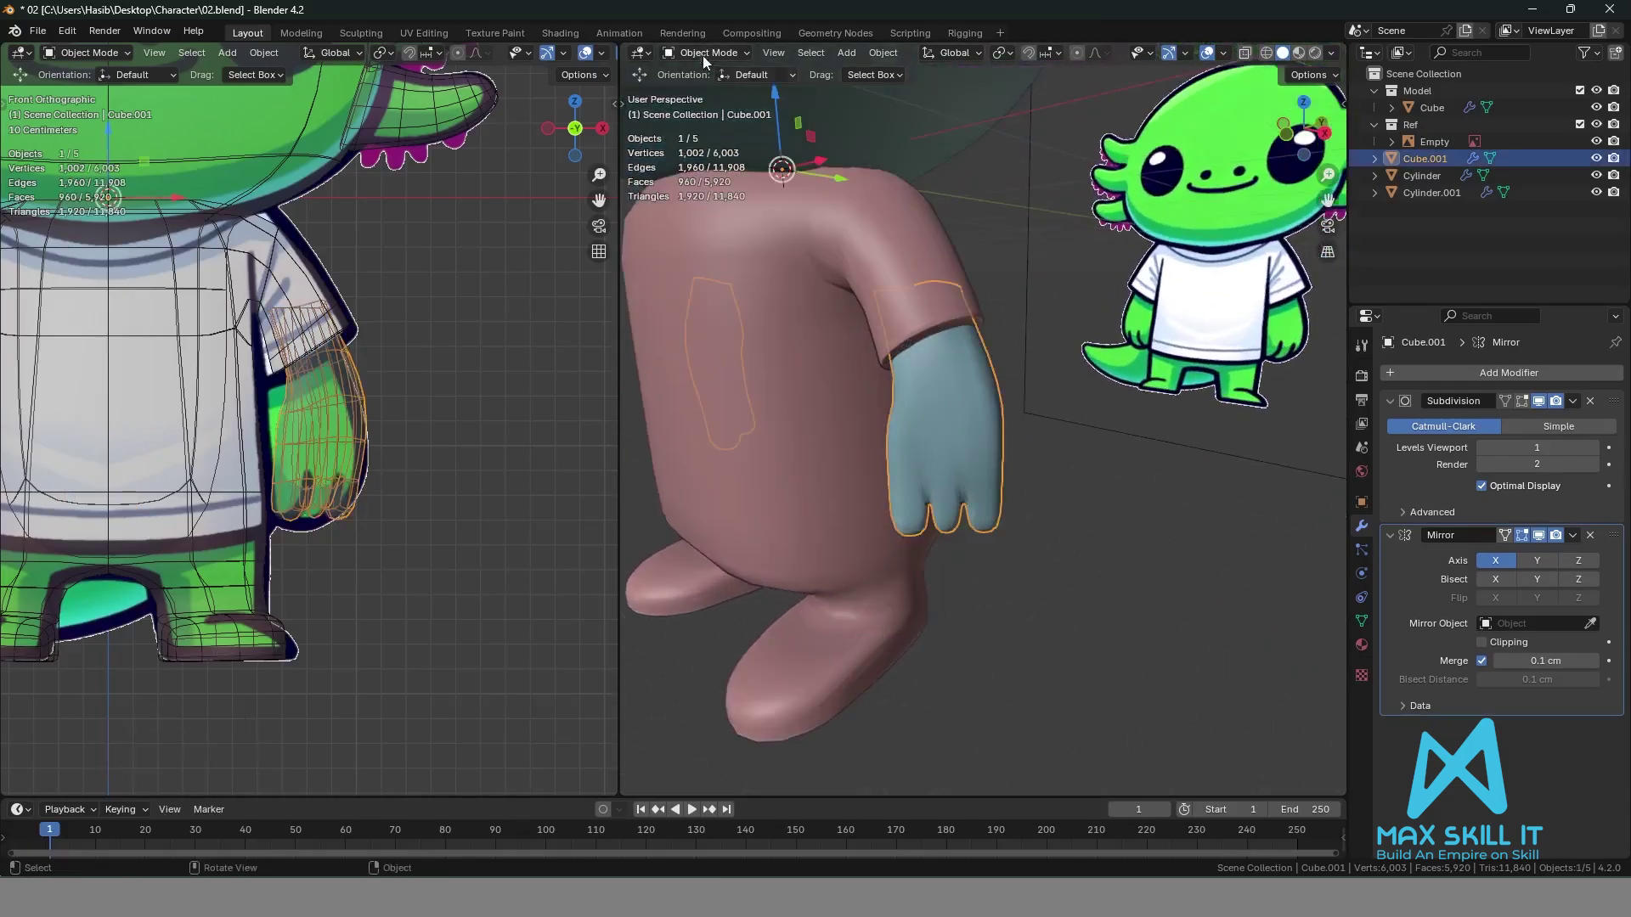
click(361, 32)
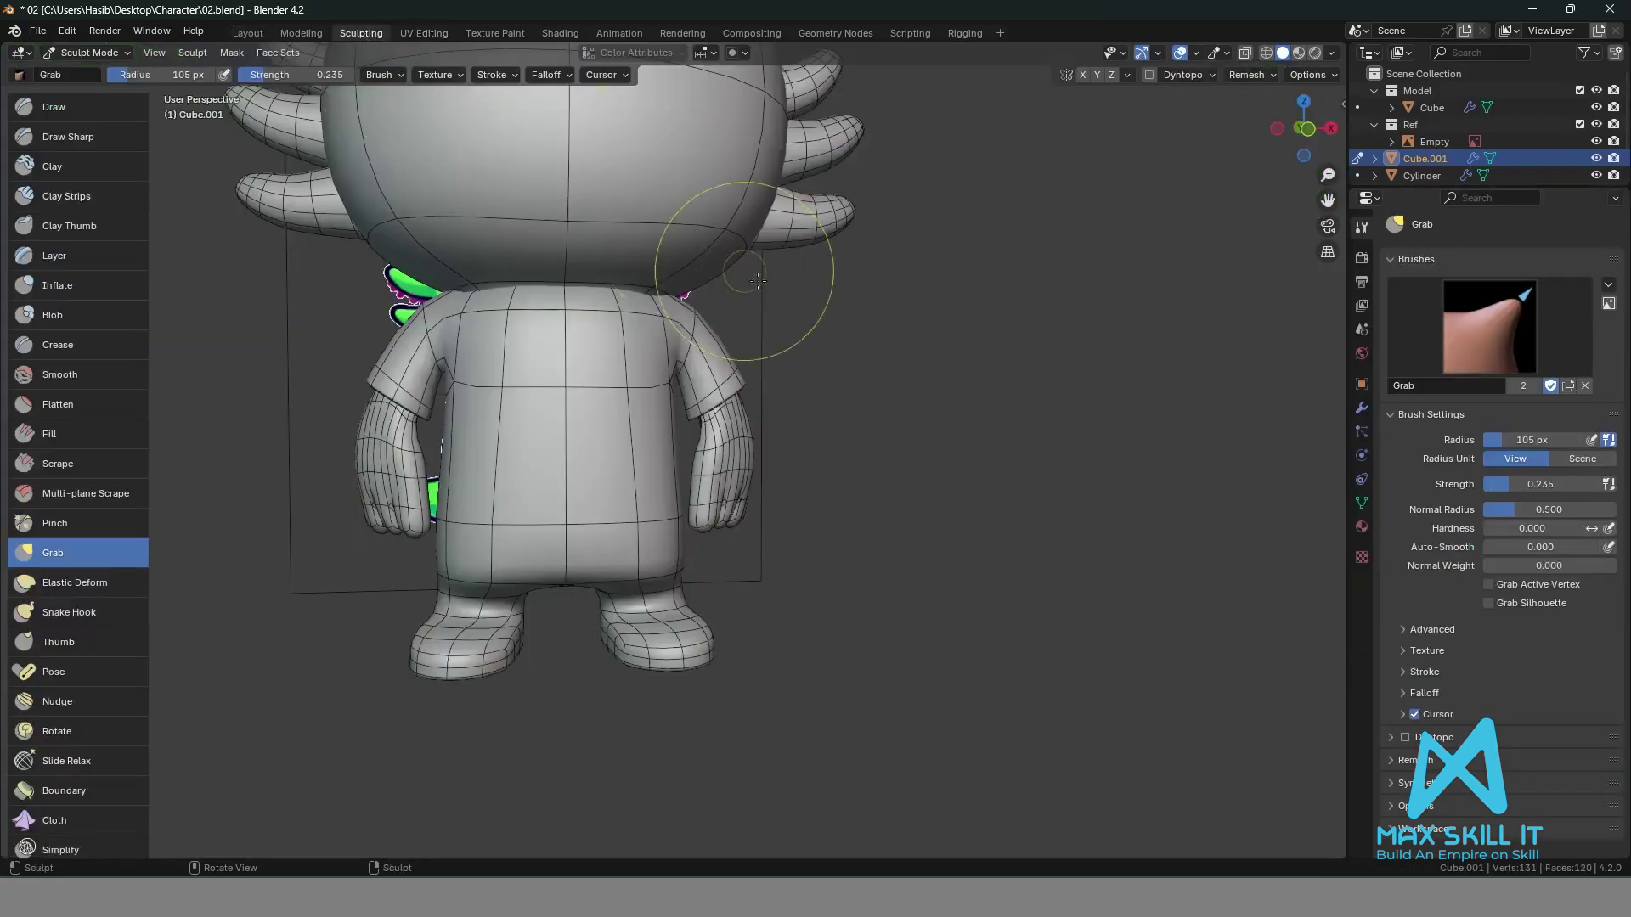
middle_drag(728, 273, 739, 521)
scroll(740, 521, up, 4)
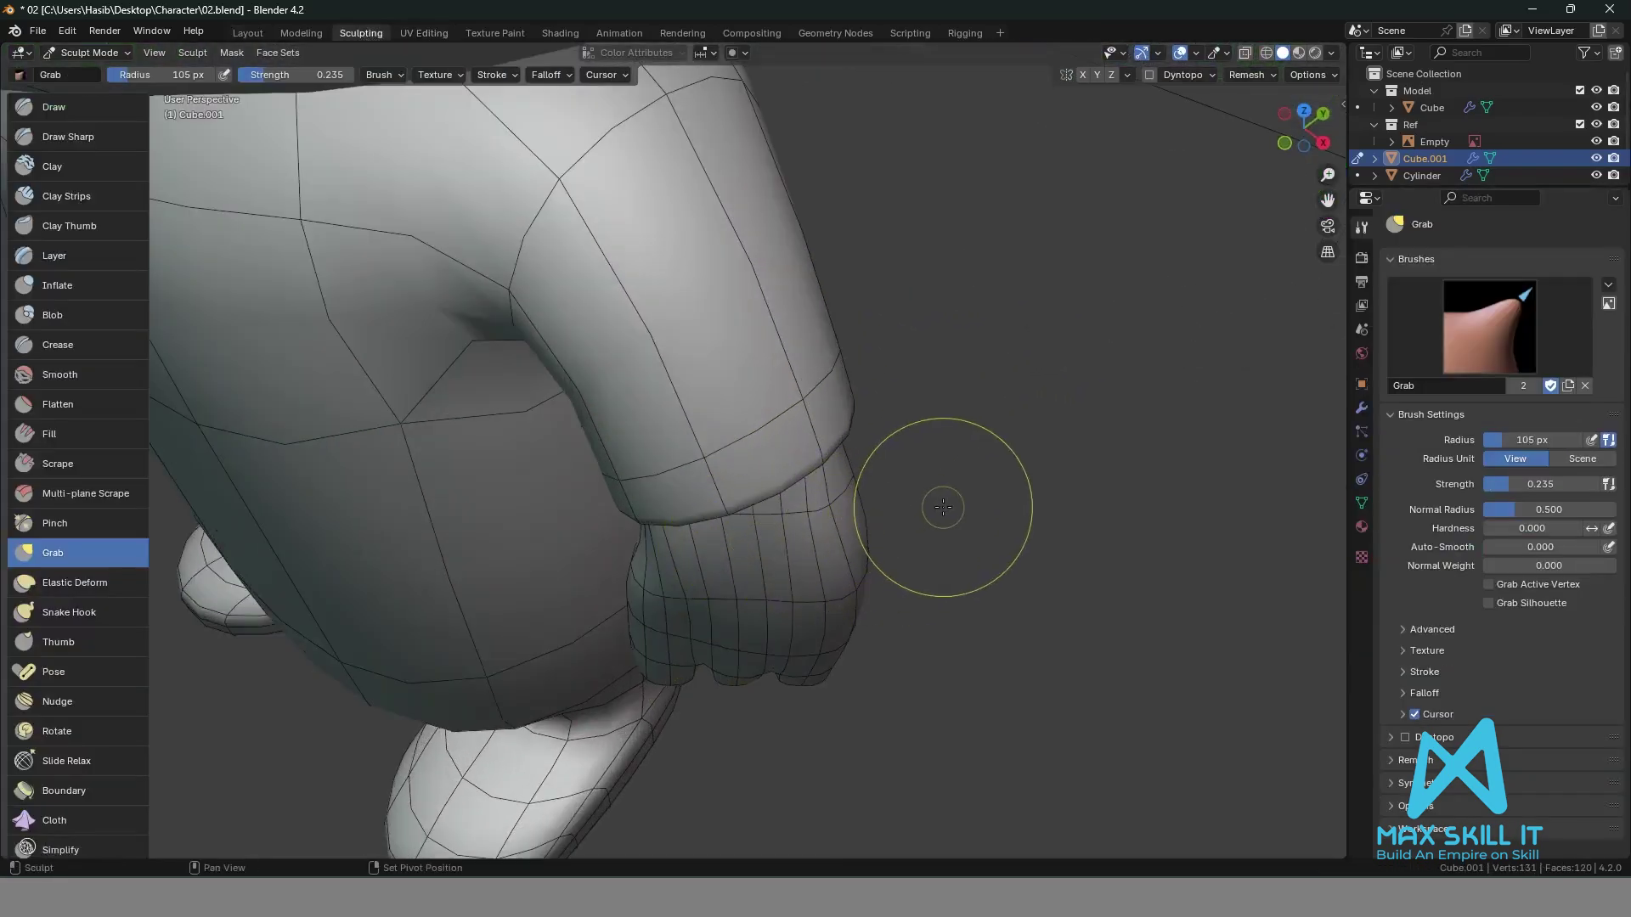
Set the Grab brush radius to 92 px and reshape the fingers and lower part of the hand.
mouse_move(940, 509)
middle_down()
mouse_move(960, 410)
mouse_move(912, 437)
middle_up()
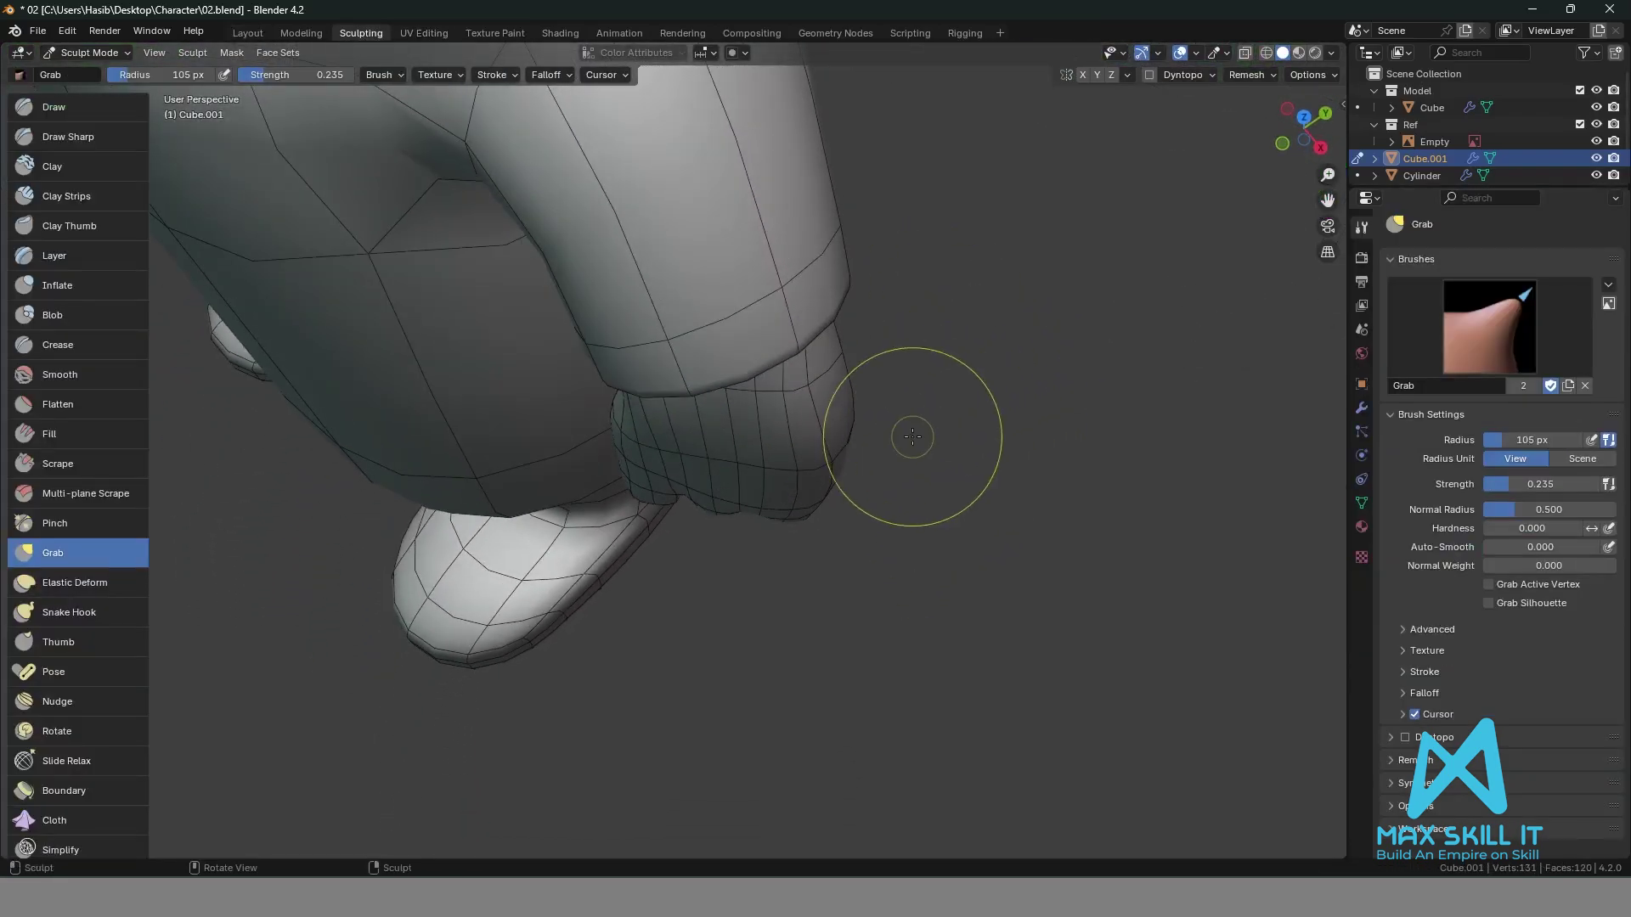
key(bracketleft)
key(bracketleft)
key(bracketleft)
key(bracketright)
key(bracketright)
mouse_move(718, 470)
mouse_down()
mouse_move(712, 488)
mouse_move(662, 486)
mouse_move(669, 517)
mouse_up()
middle_drag(882, 540, 817, 466)
drag(739, 455, 718, 440)
mouse_move(700, 382)
mouse_down()
mouse_move(678, 352)
mouse_move(645, 362)
mouse_up()
Adjust the fingertips from below and pull the side of the hand slightly outward with the Grab brush.
middle_drag(928, 404, 939, 308)
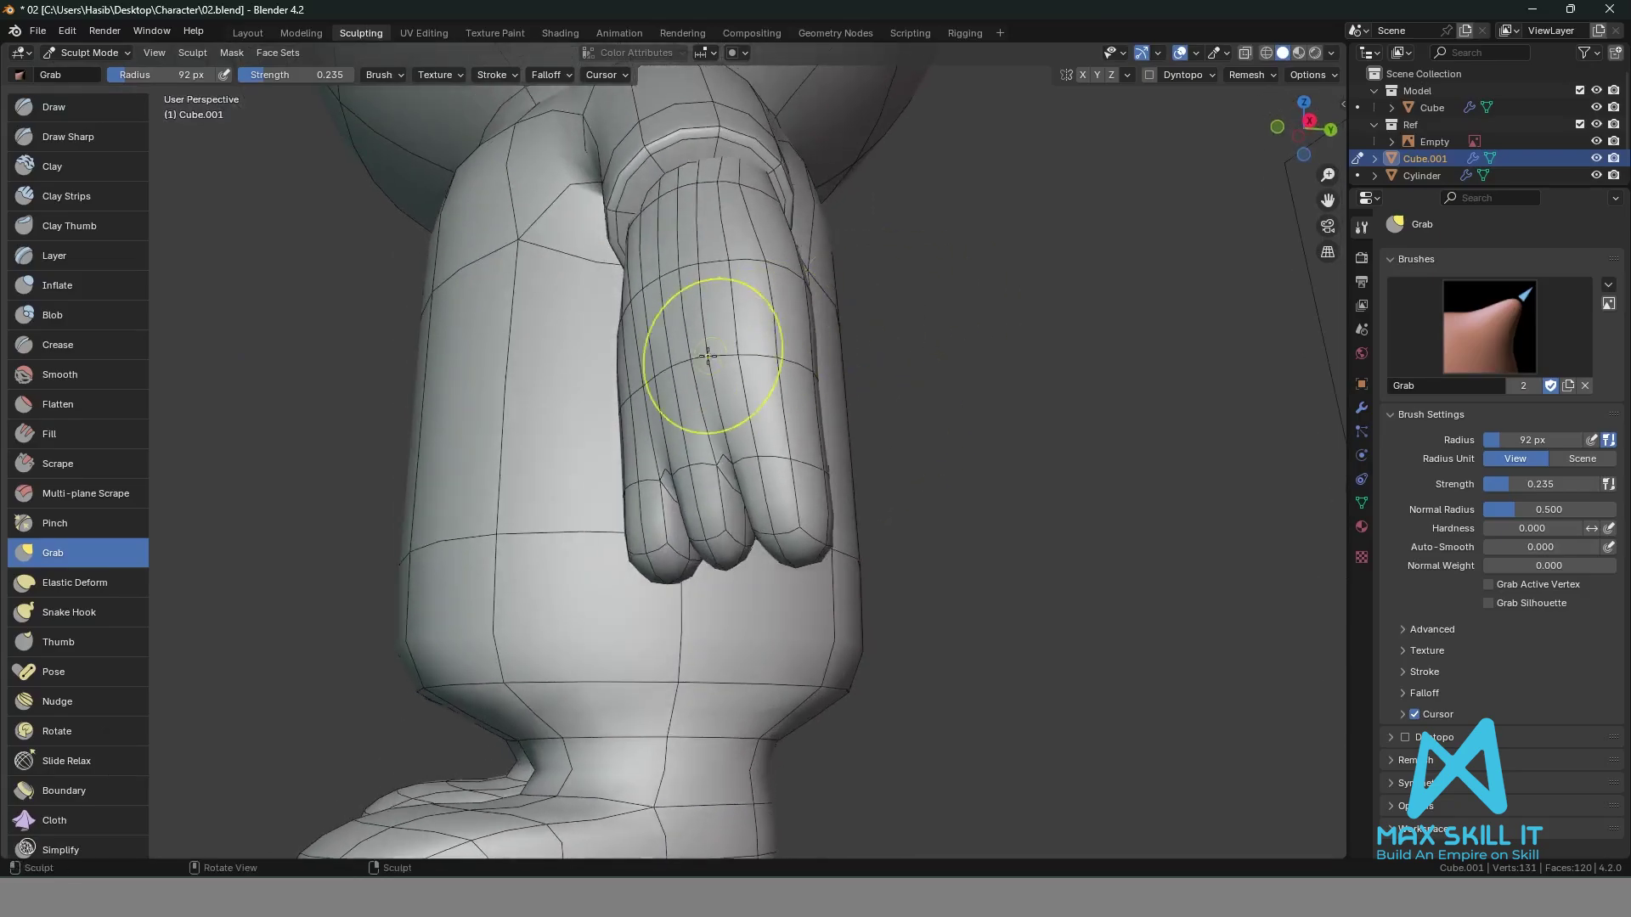
middle_drag(713, 509, 715, 478)
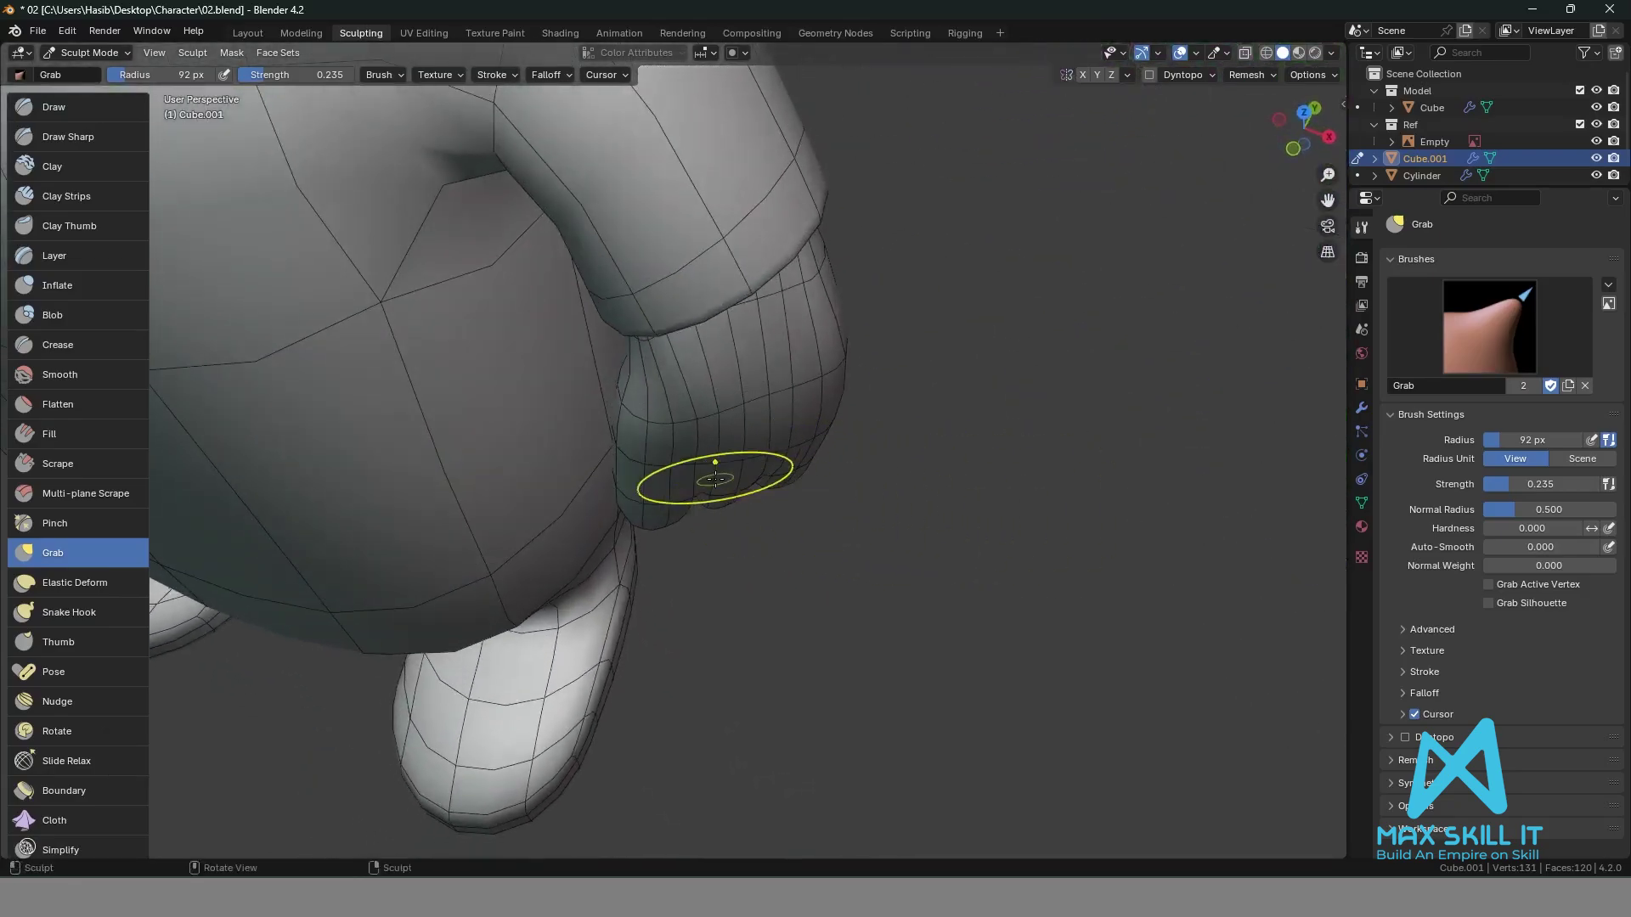
drag(774, 456, 791, 474)
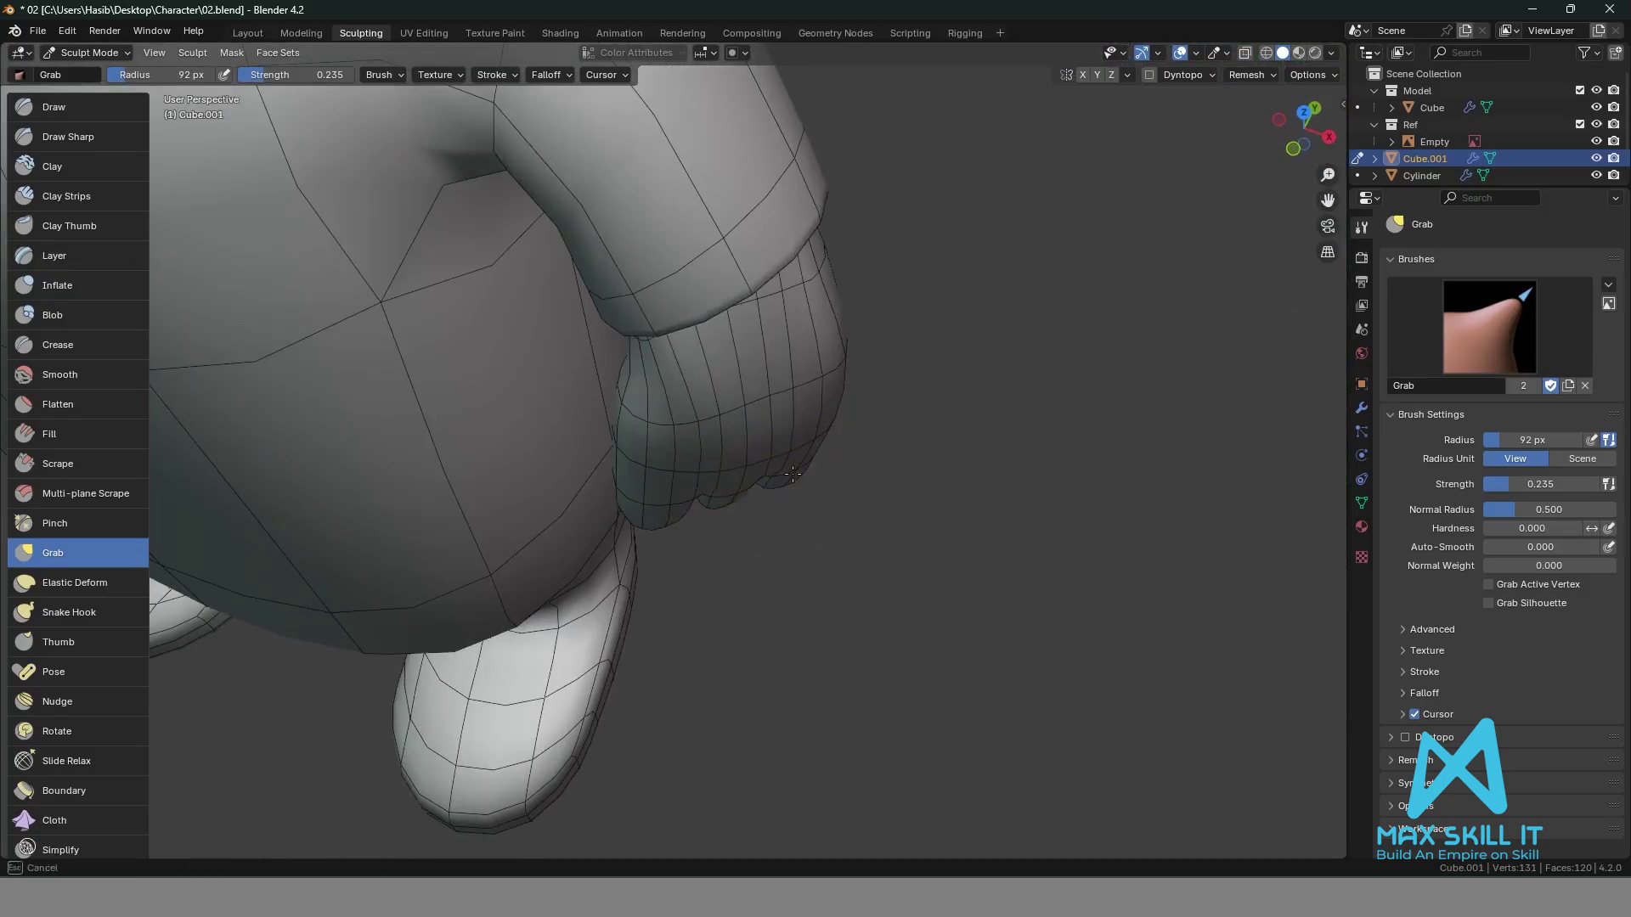
middle_drag(935, 390, 646, 293)
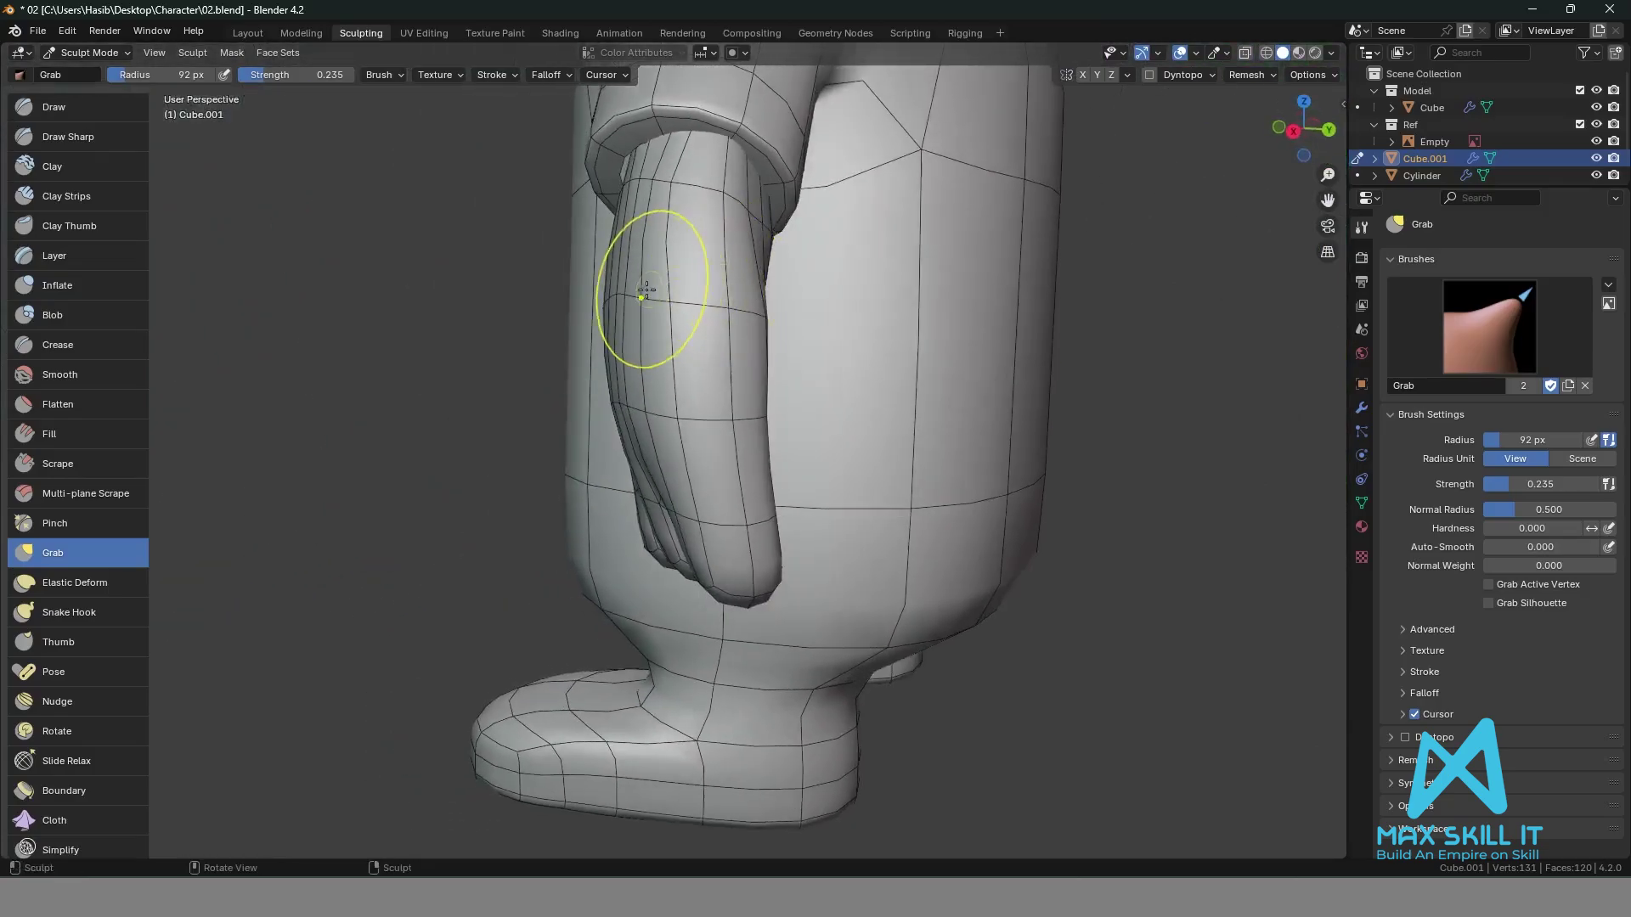
drag(637, 291, 609, 289)
Return to the Layout workspace, deselect the hand and save the file.
scroll(450, 324, down, 3)
key(Tab)
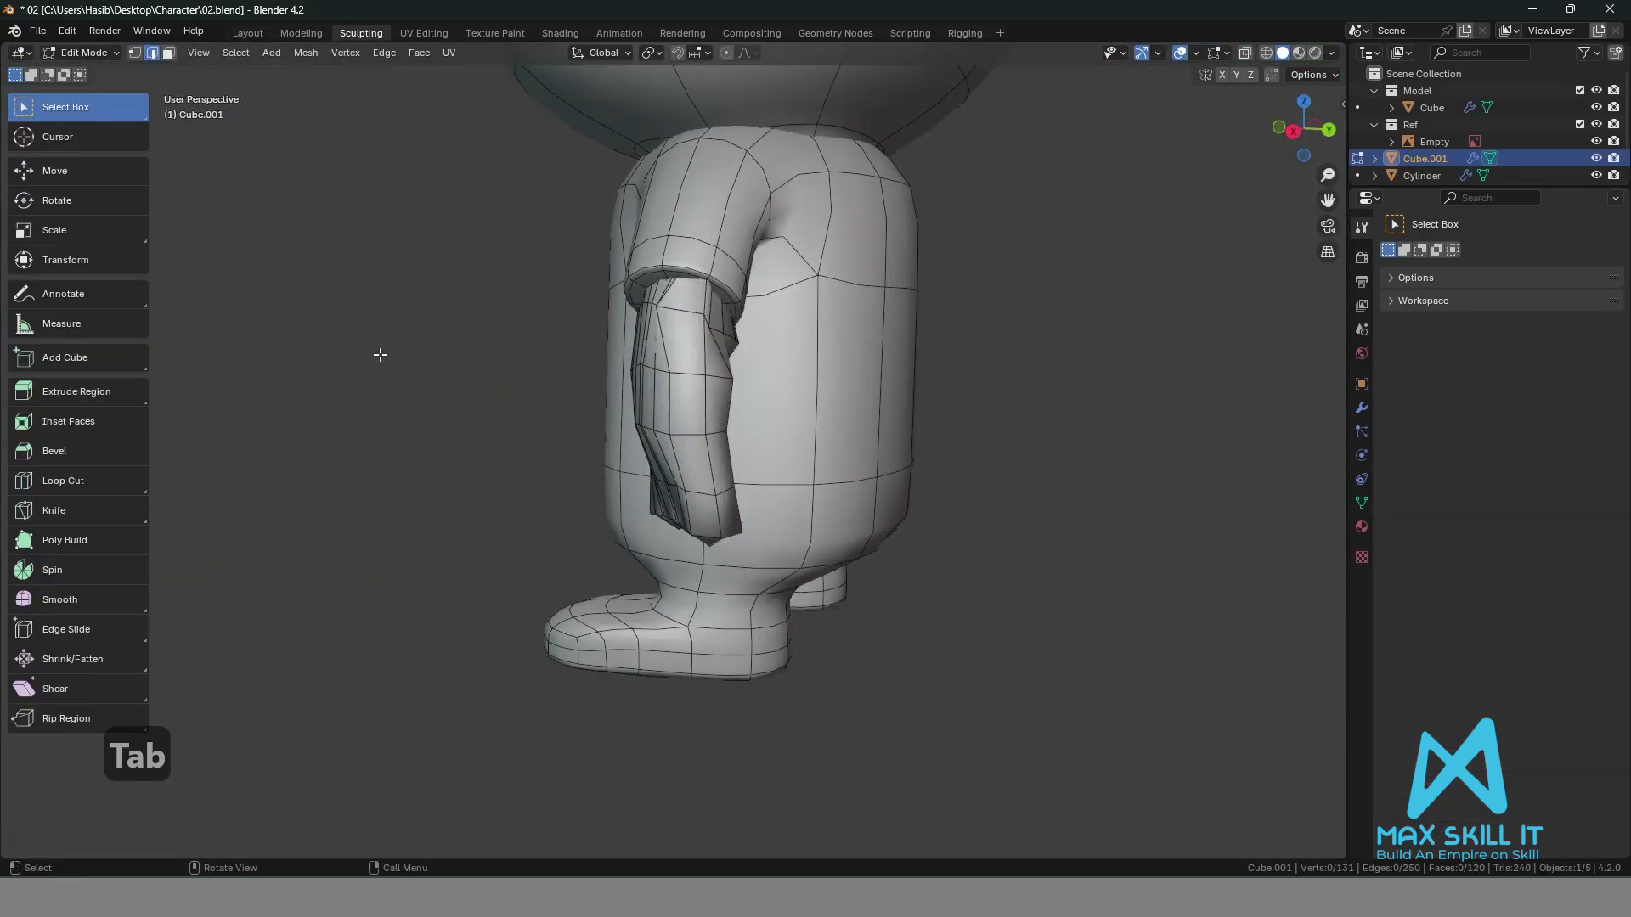
key(Tab)
click(246, 33)
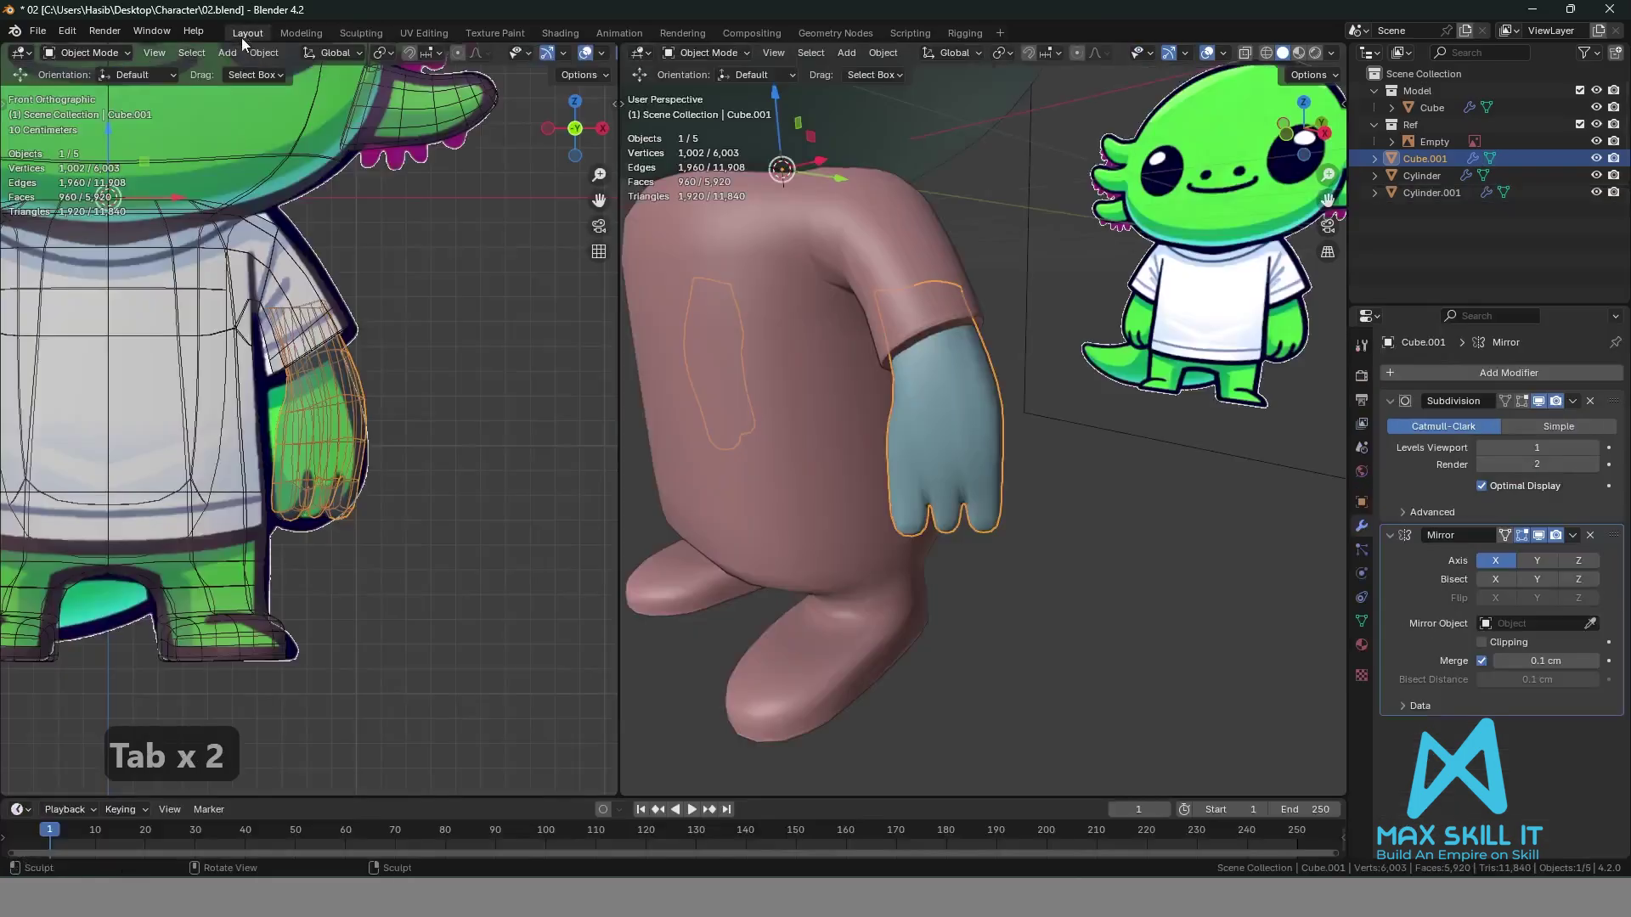
middle_drag(987, 483, 1024, 527)
scroll(1057, 511, down, 5)
key(ctrl+s)
Duplicate the combined shirt-and-legs body object in place.
scroll(977, 467, up, 3)
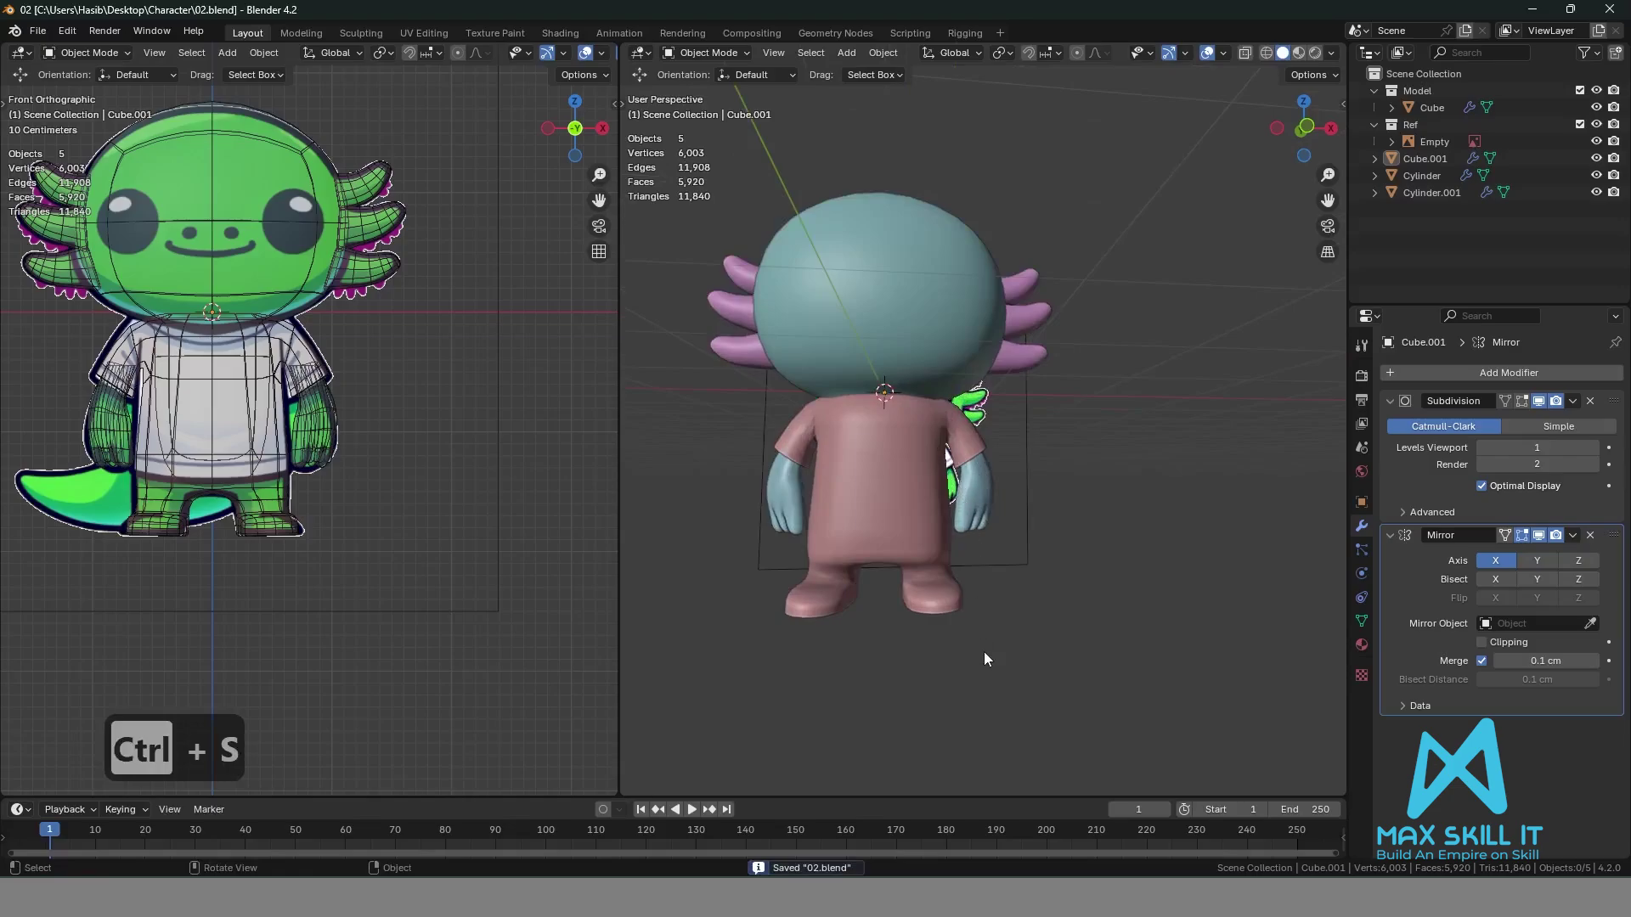
scroll(983, 650, up, 4)
scroll(973, 628, down, 2)
shift+middle_drag(1088, 625, 1188, 469)
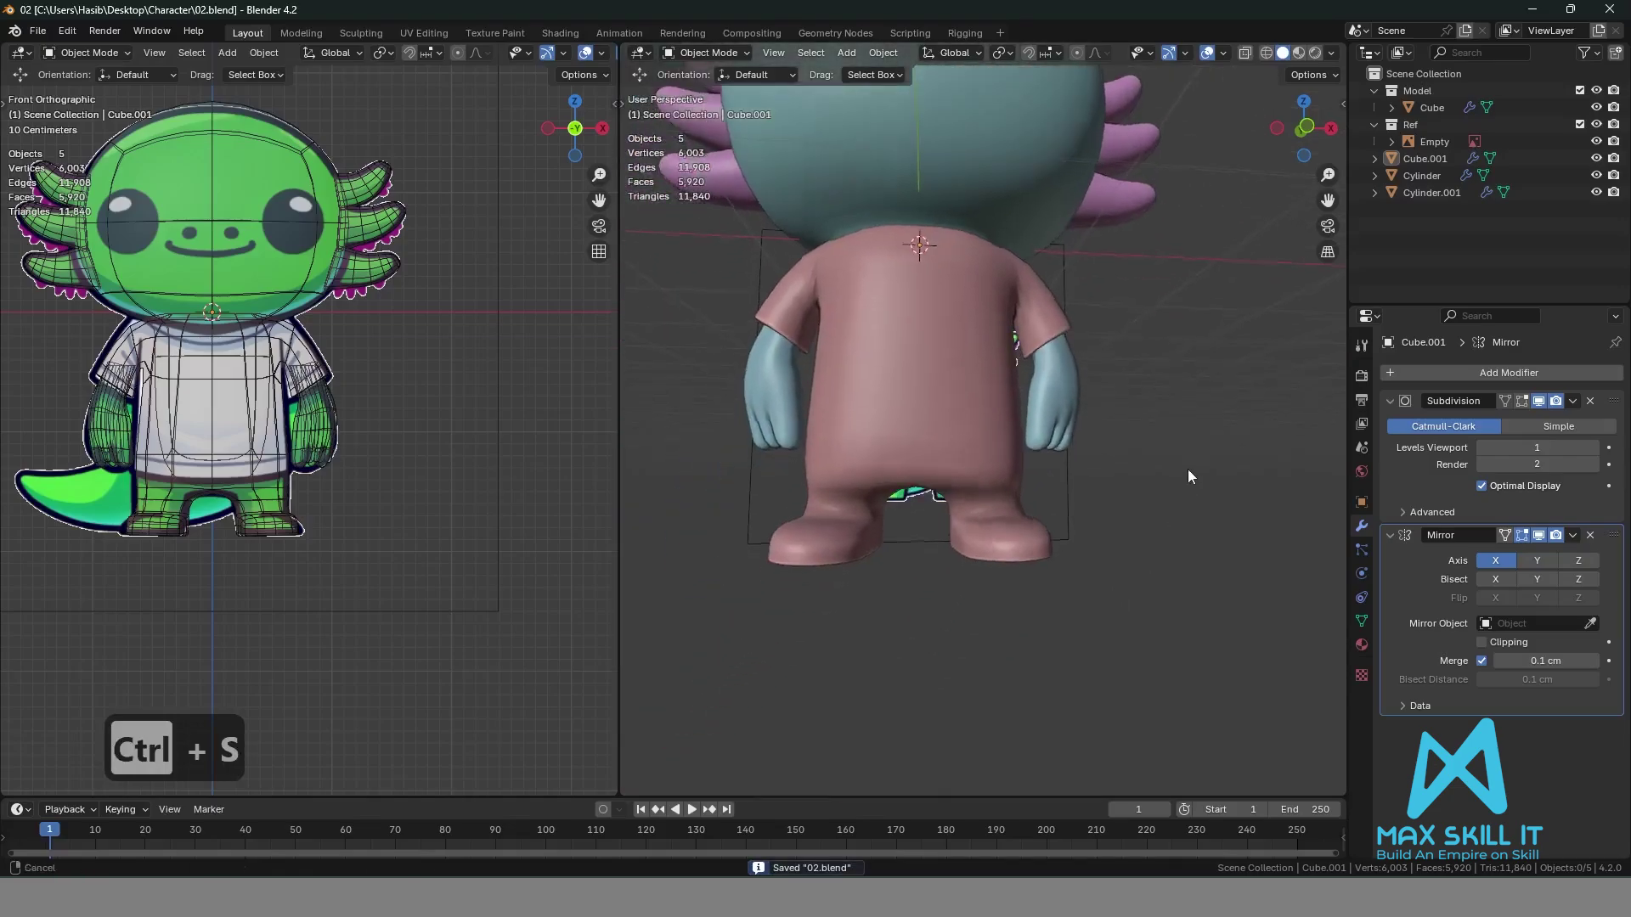
click(1002, 449)
scroll(997, 450, up, 2)
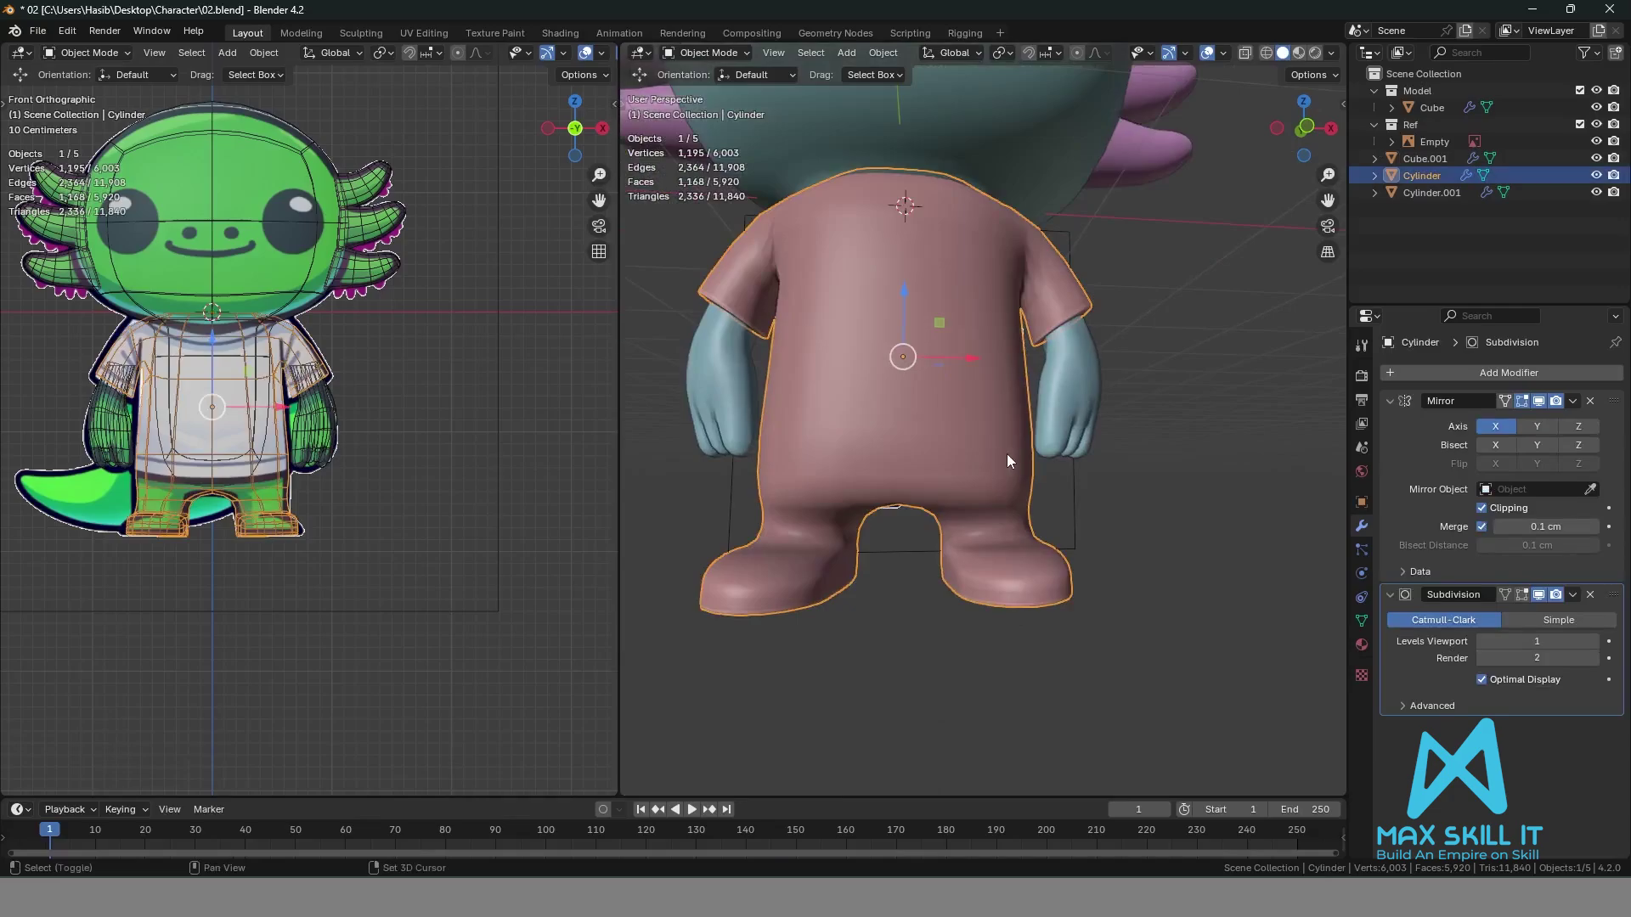
key(shift+d)
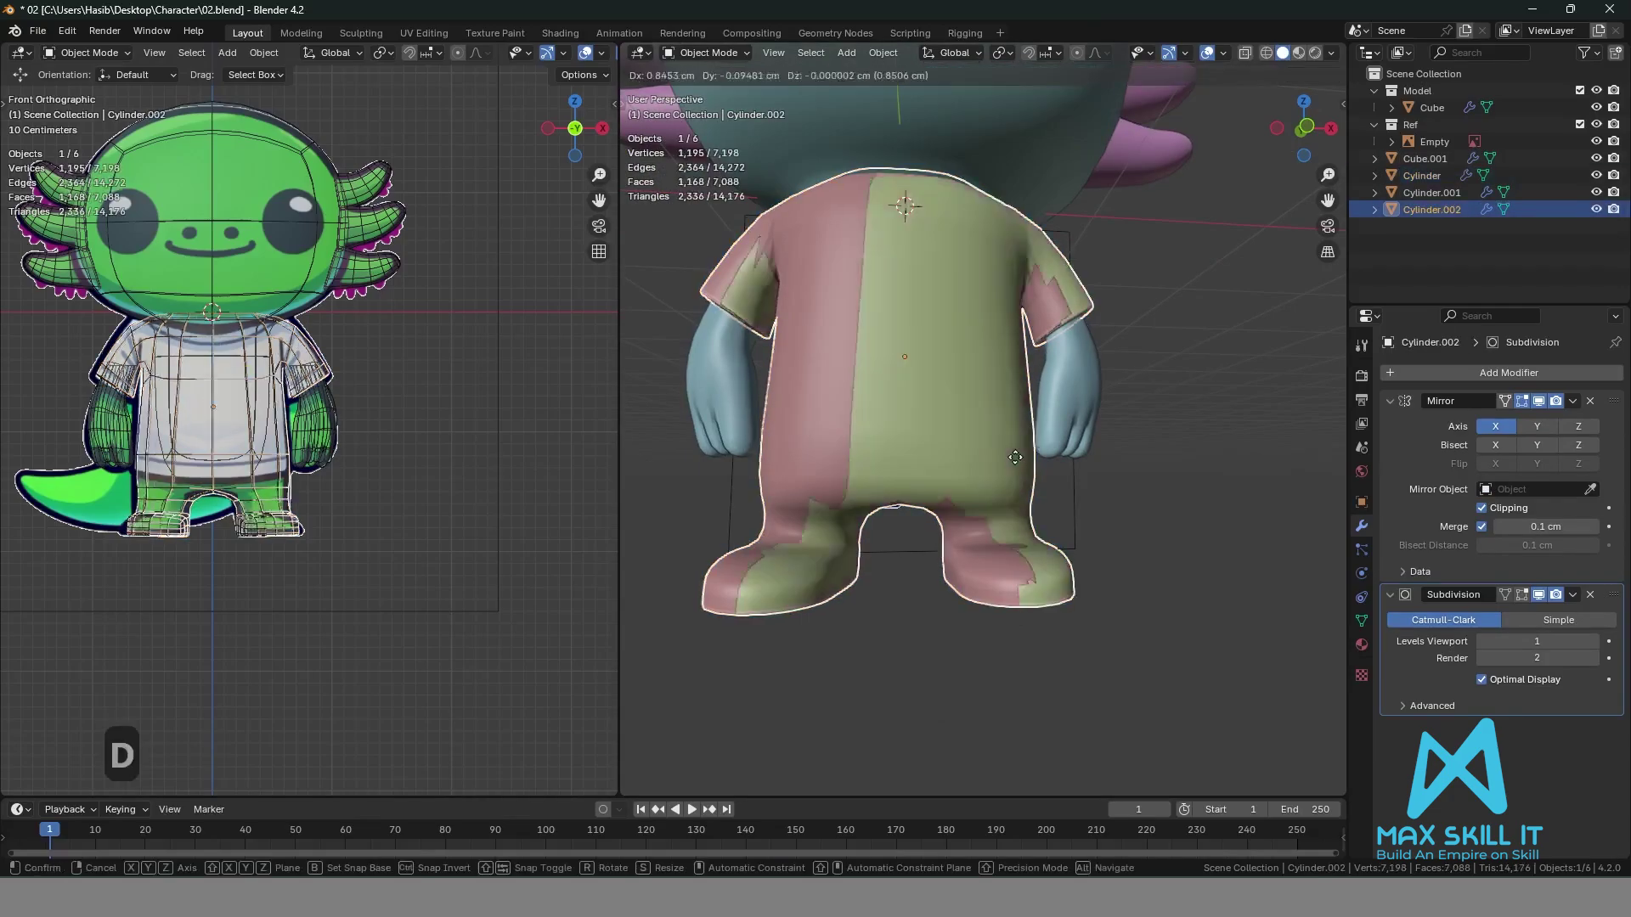
right_click(1133, 498)
Delete the shirt and sleeve faces above the hem from the duplicate, keeping only the hips, legs and feet.
scroll(1103, 517, up, 2)
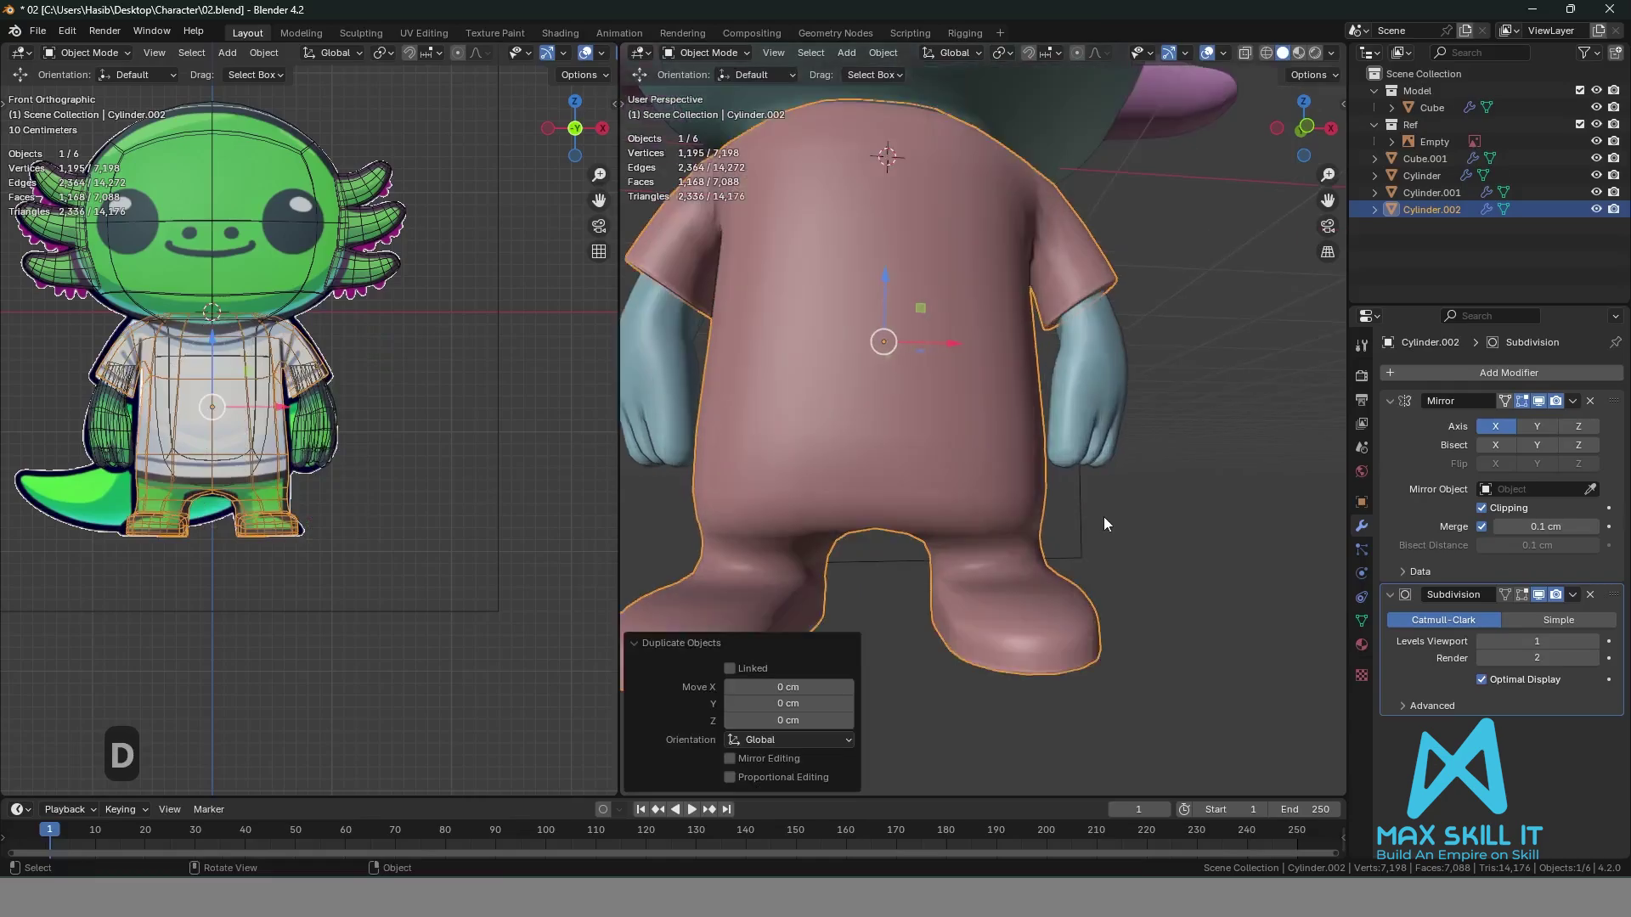
key(Tab)
click(1208, 491)
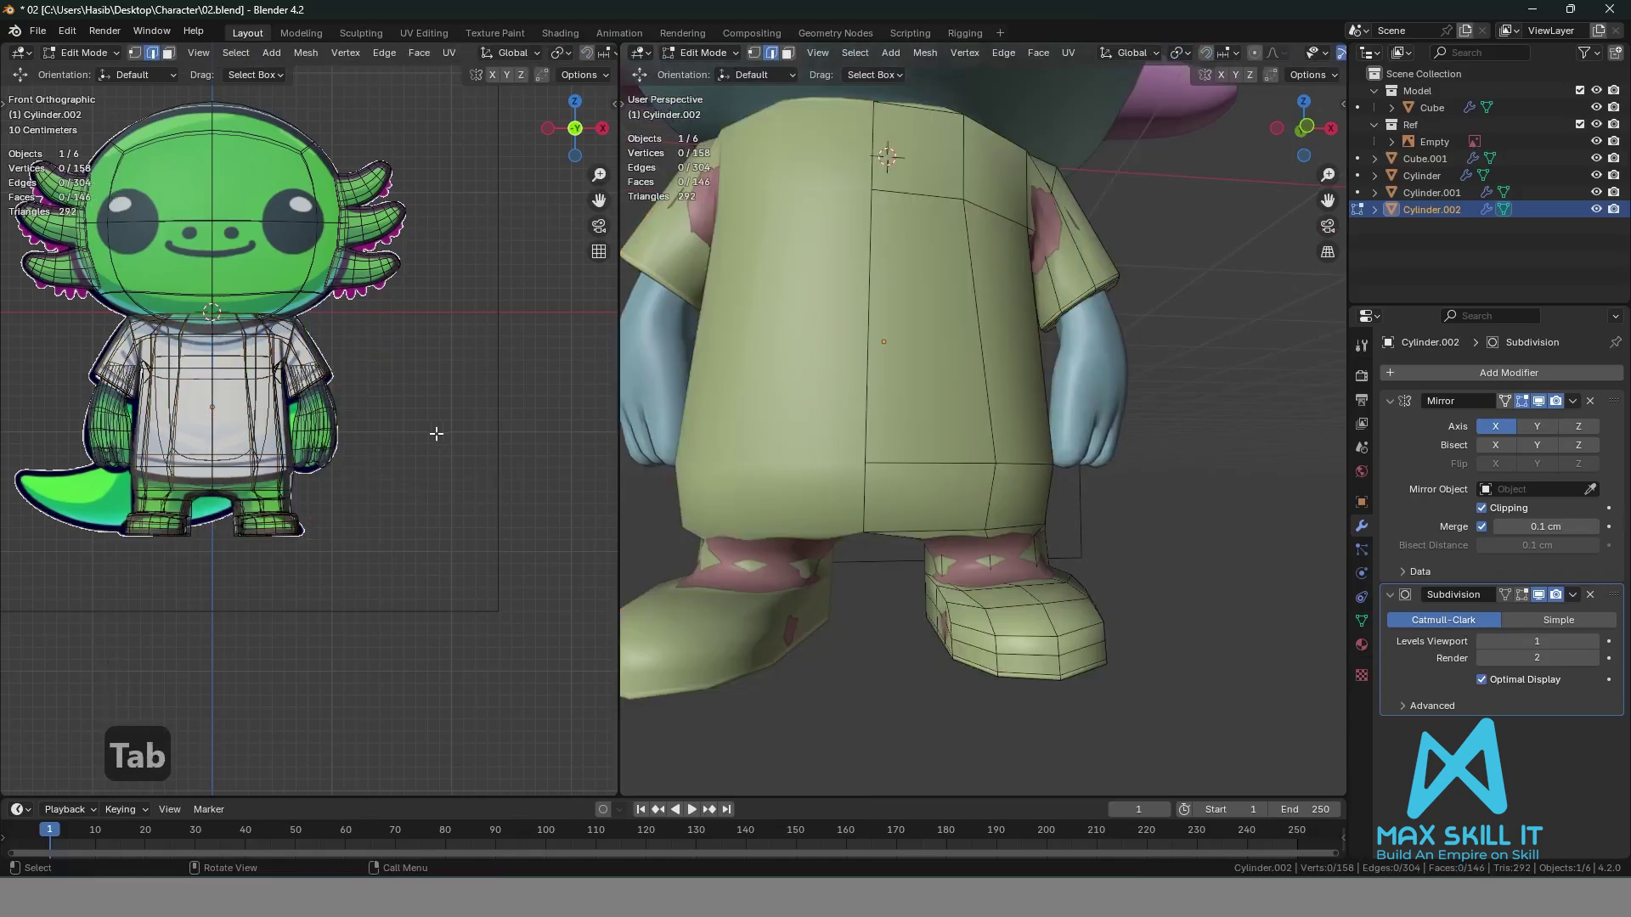
shift+middle_drag(454, 447, 481, 481)
key(3)
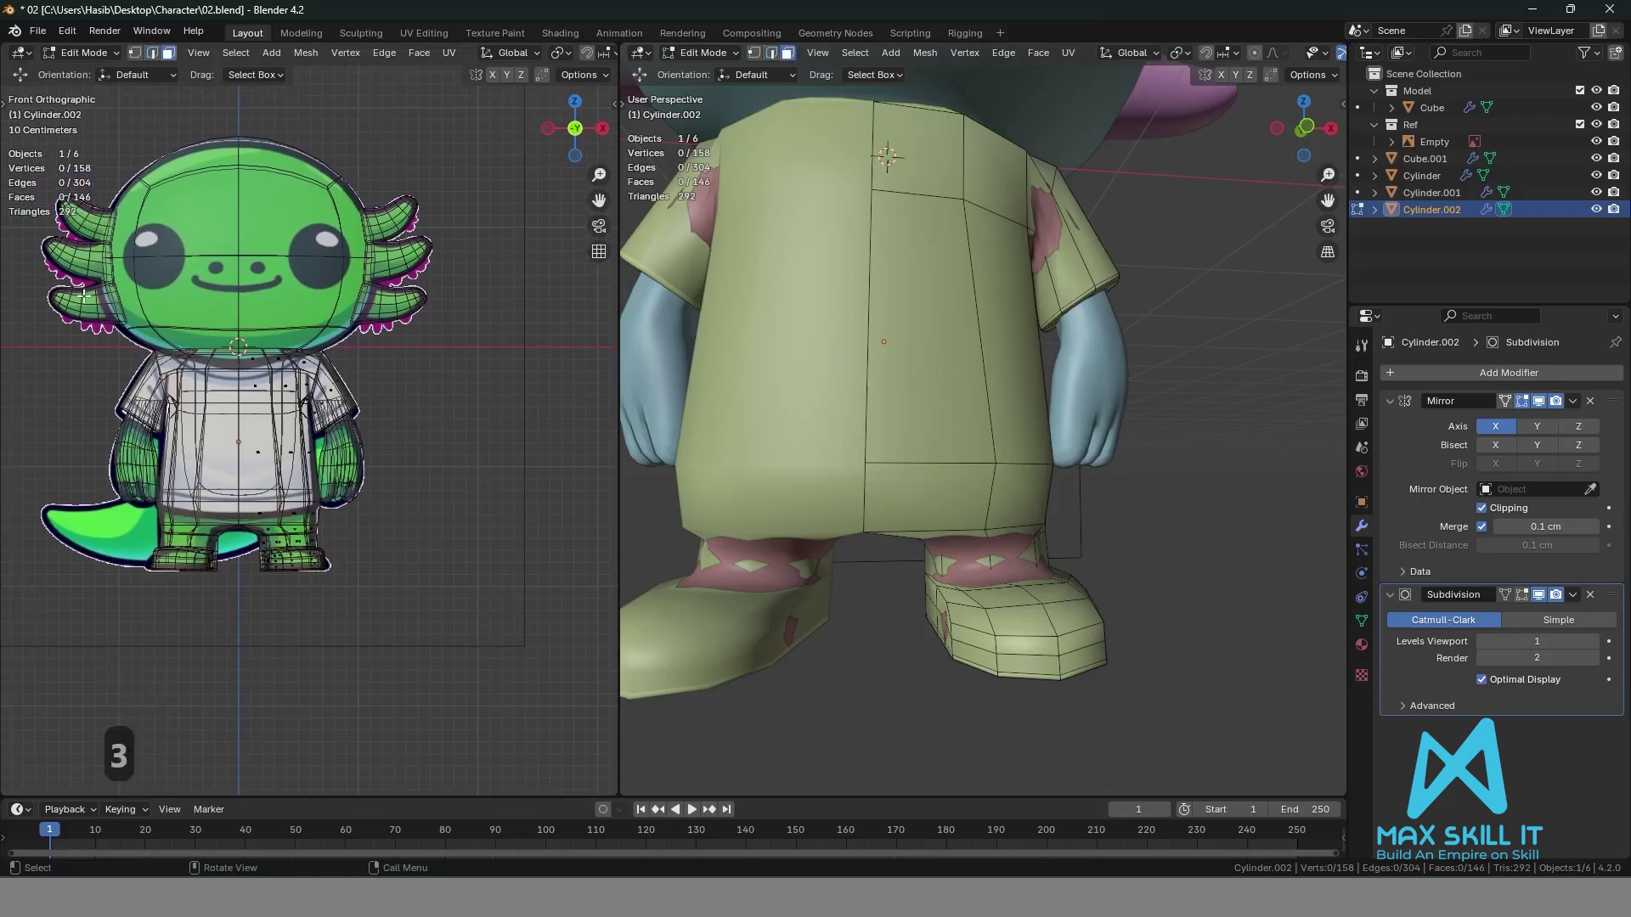
drag(112, 268, 512, 495)
scroll(476, 518, up, 3)
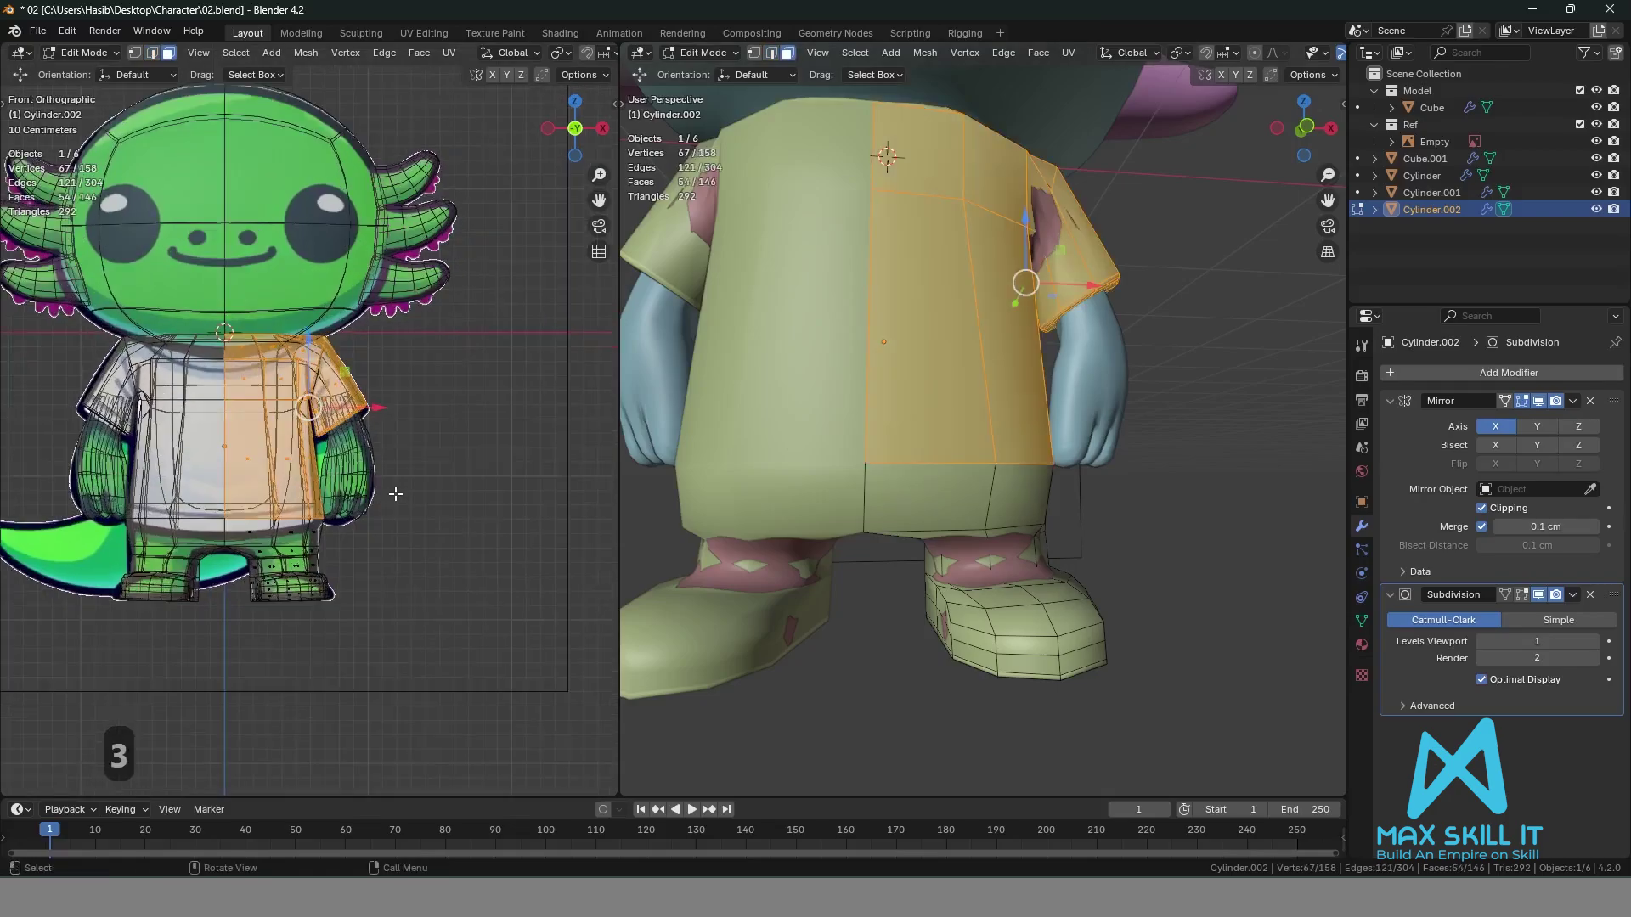
shift+middle_drag(453, 548, 466, 497)
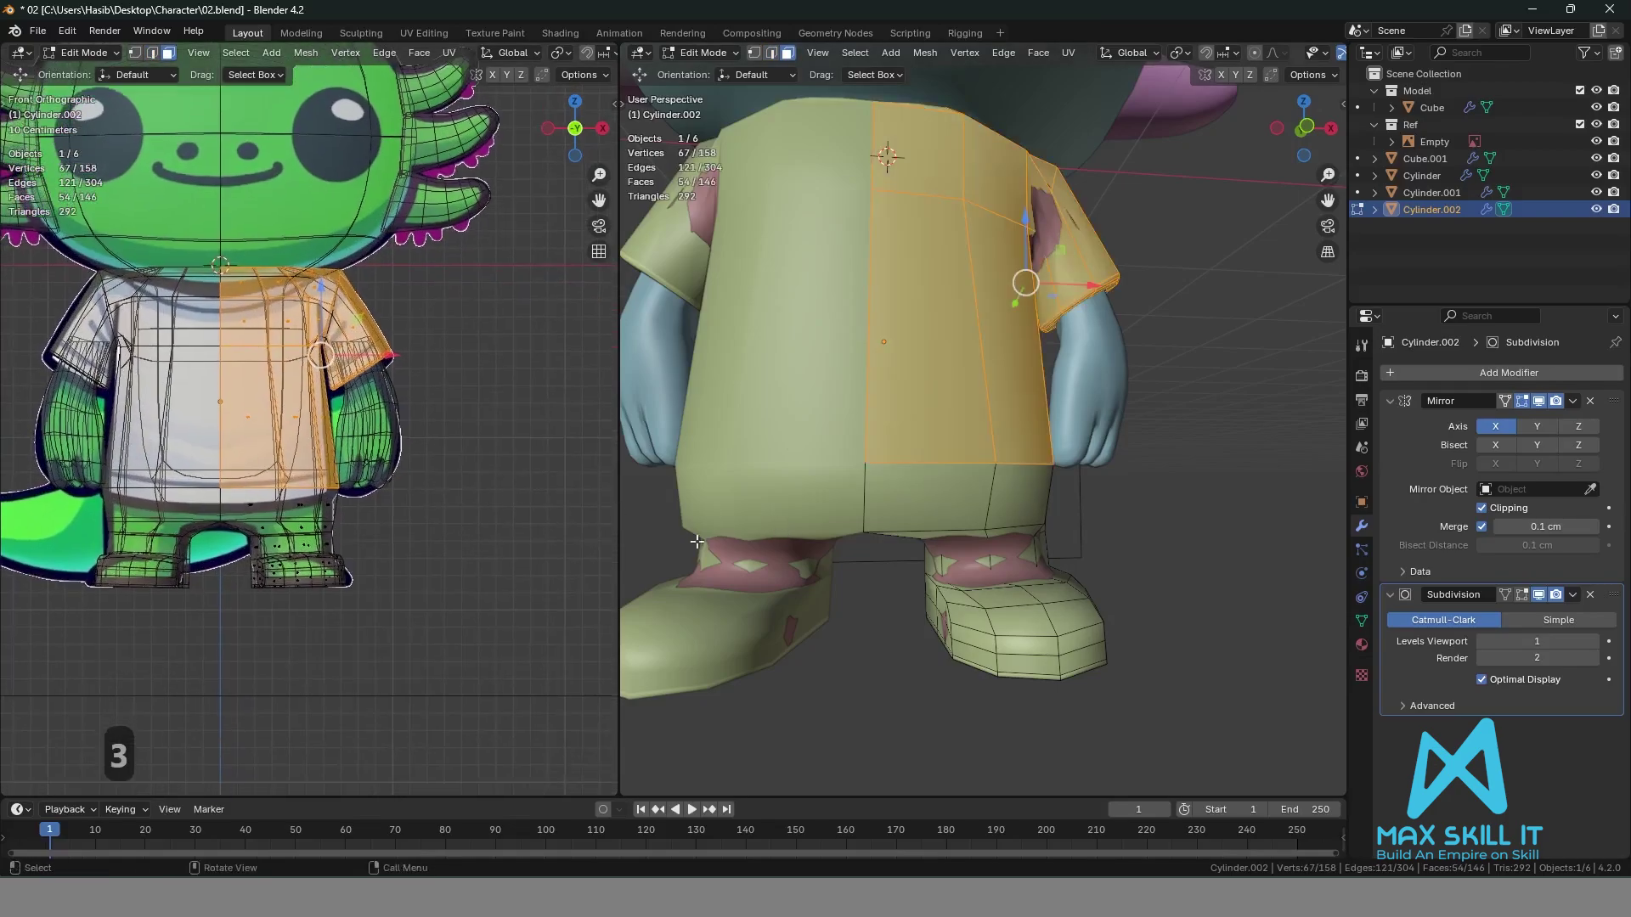
key(x)
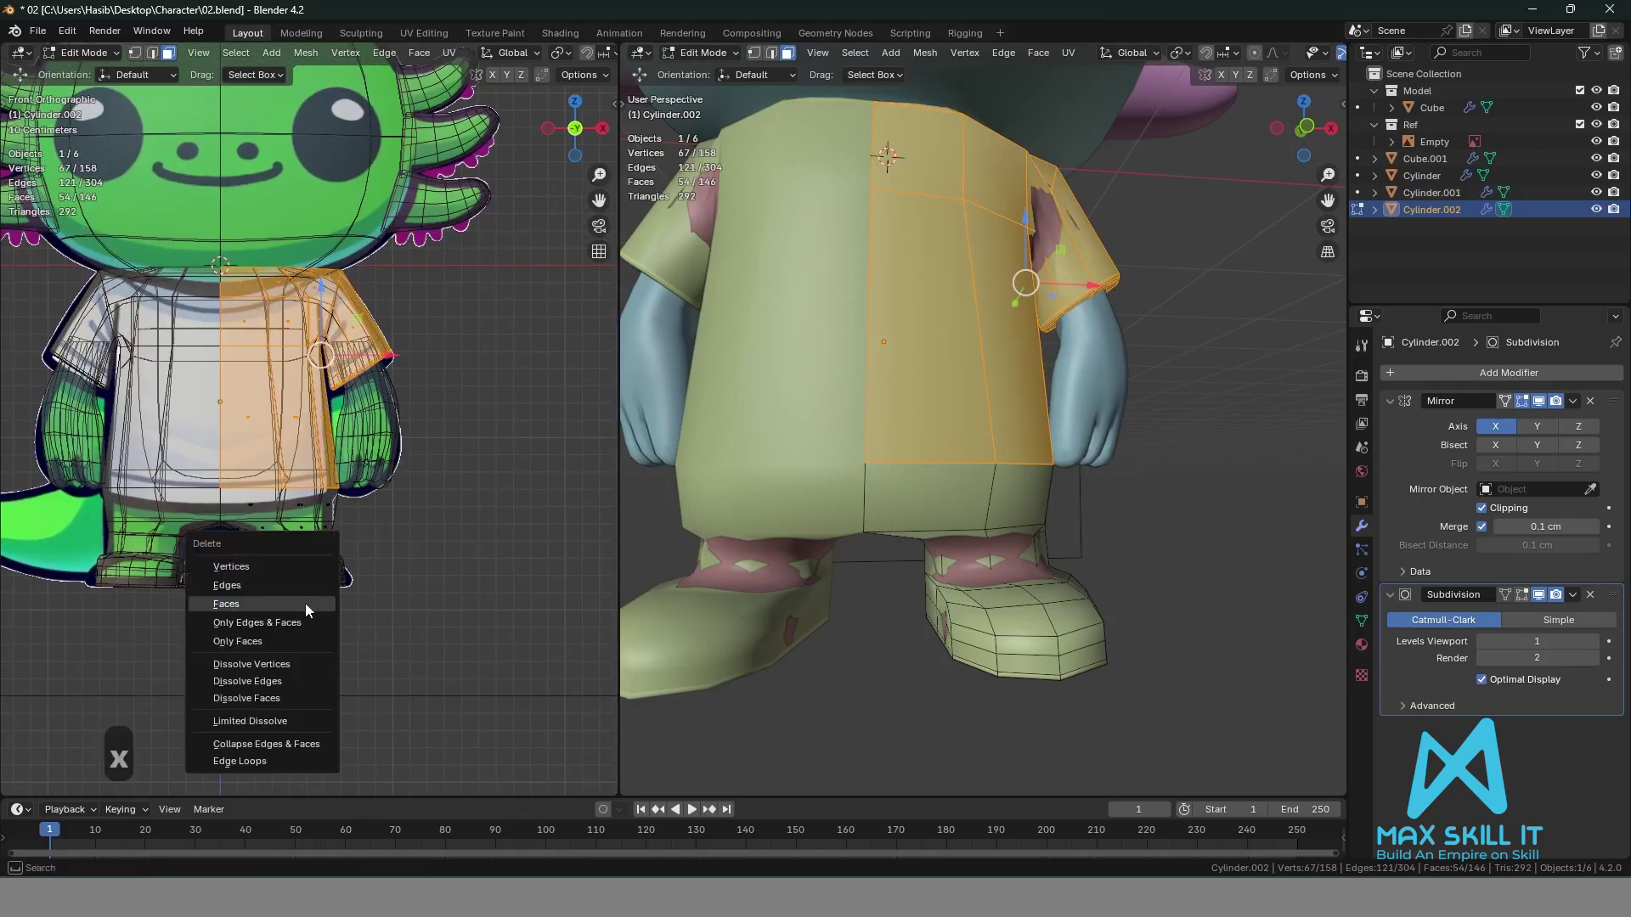
click(304, 603)
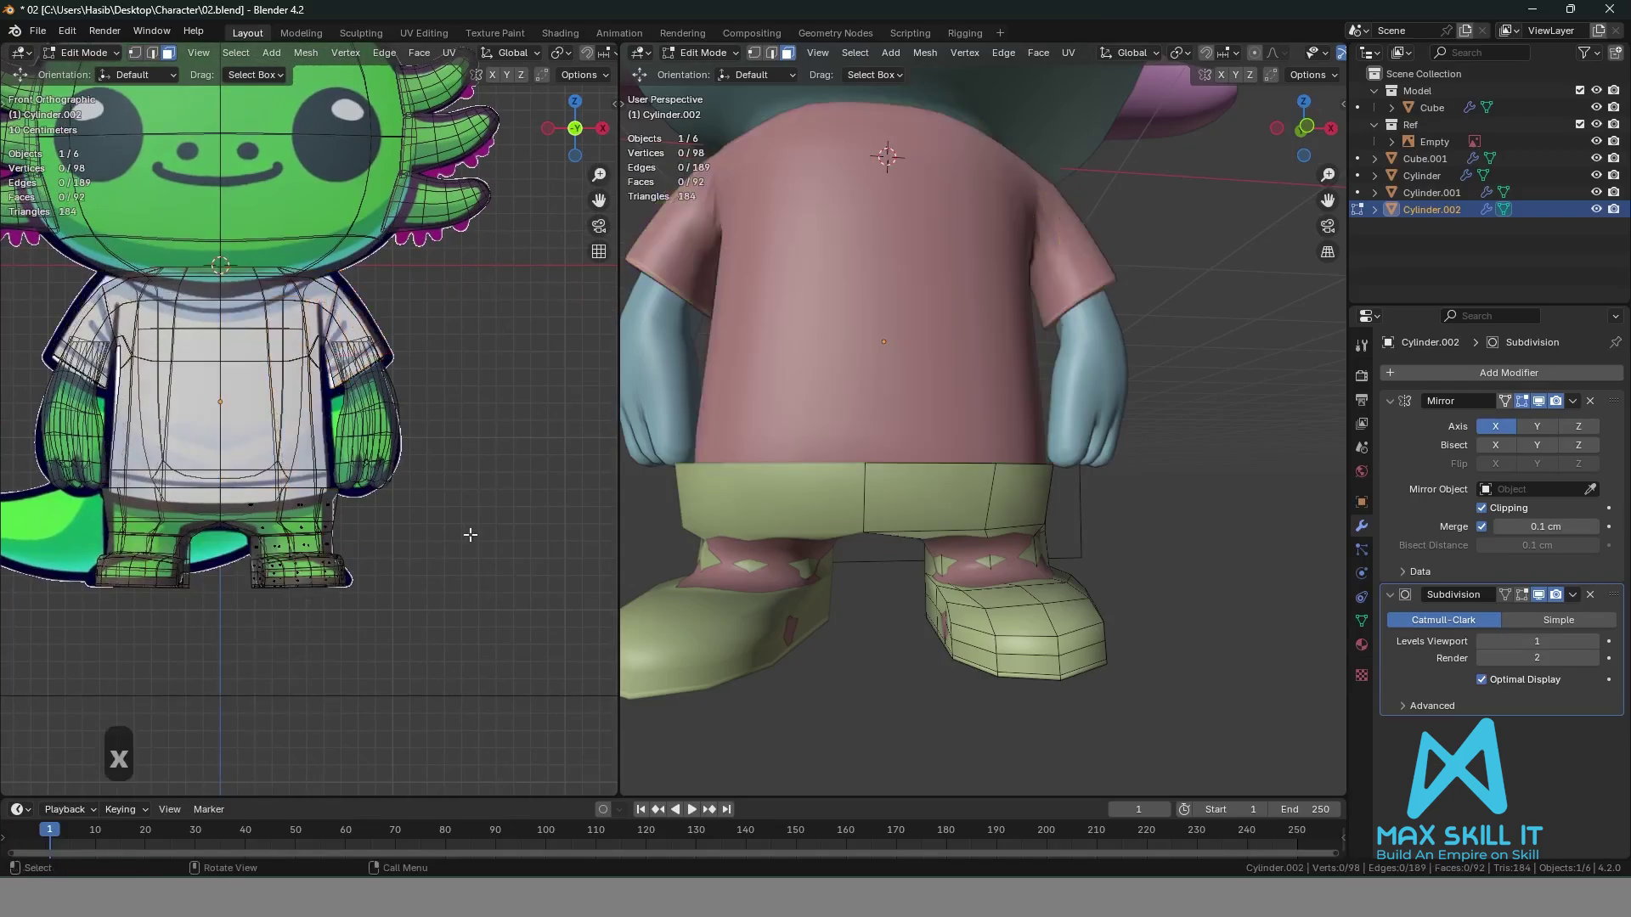
key(Tab)
Delete the hip, leg and foot faces from the original body object, keeping only the shirt.
scroll(1147, 488, down, 2)
middle_drag(1165, 513, 905, 438)
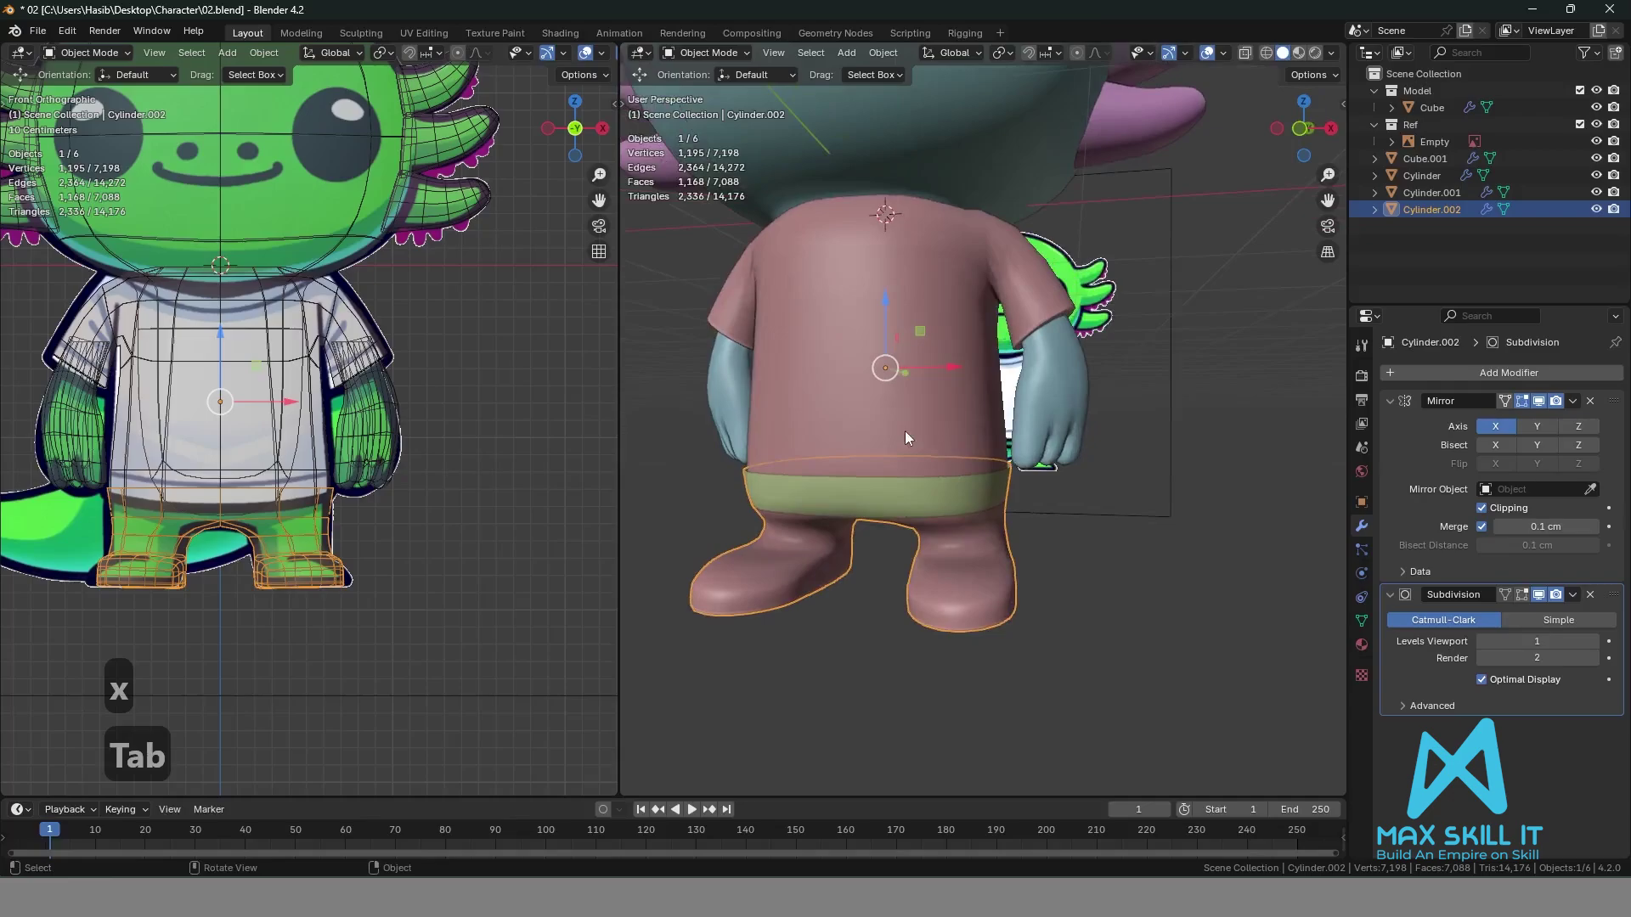
click(905, 427)
key(Tab)
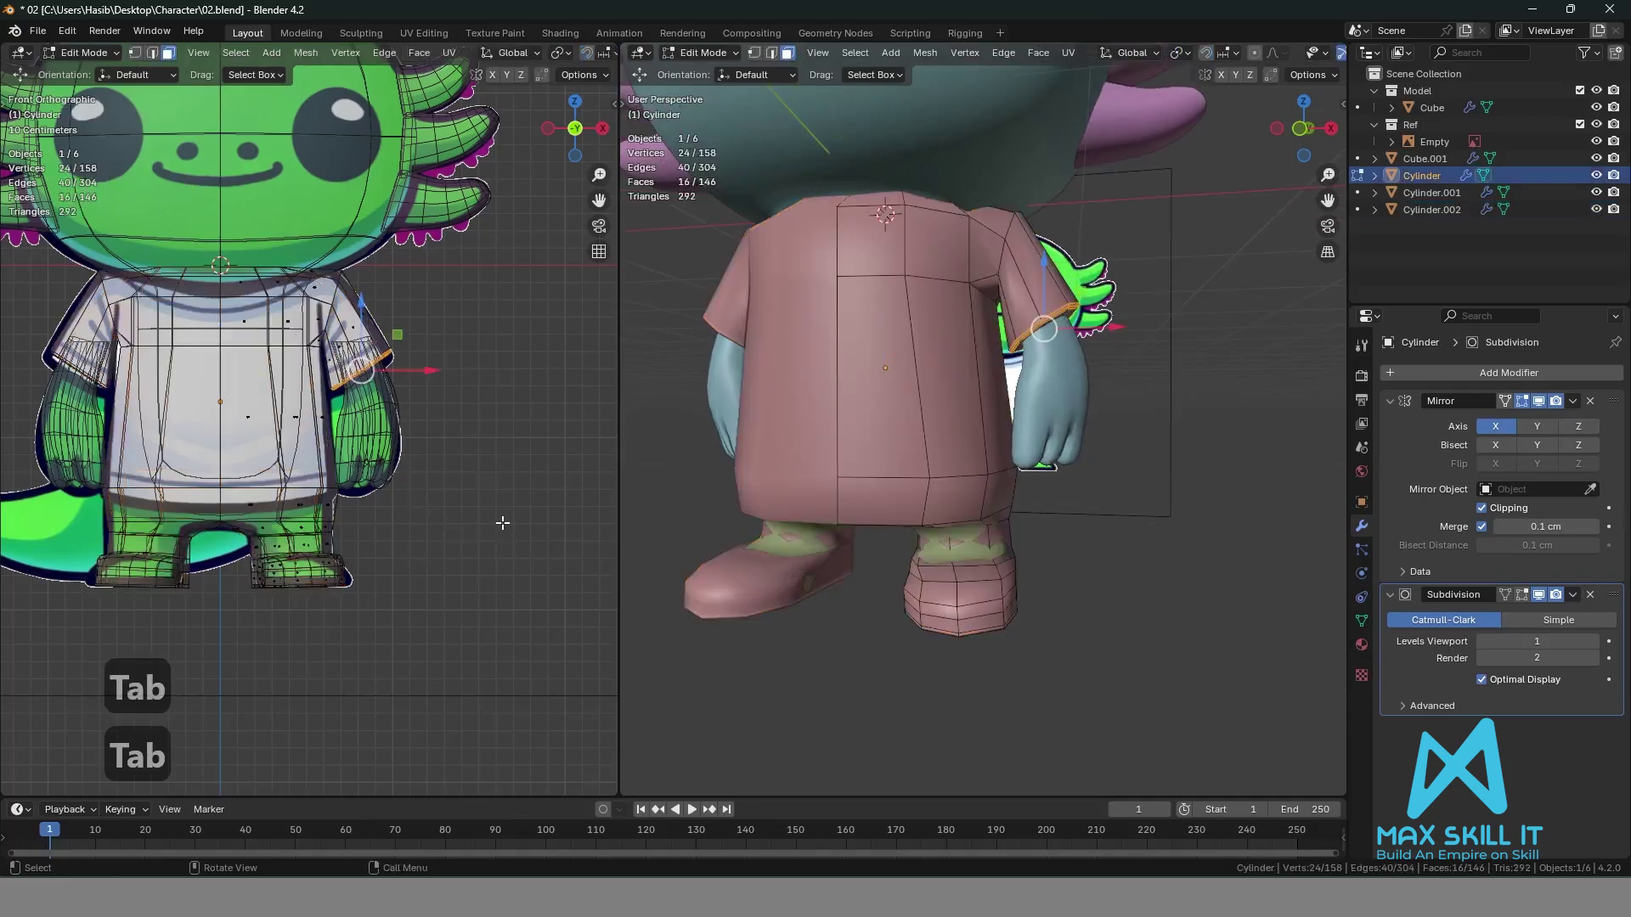
drag(467, 693, 90, 492)
key(x)
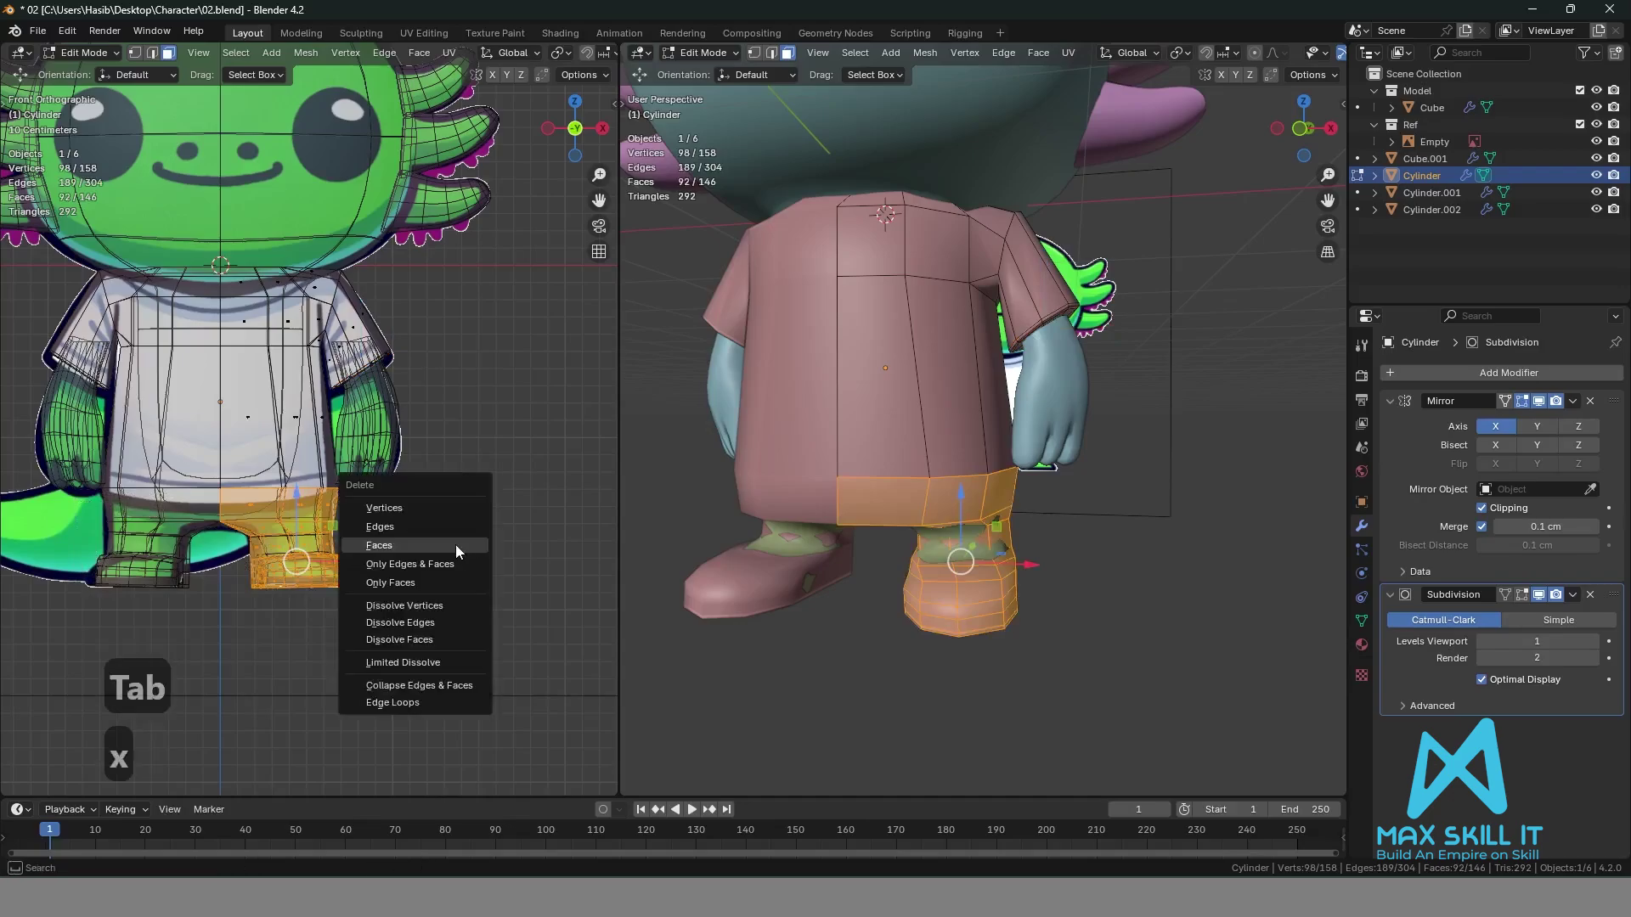
click(423, 549)
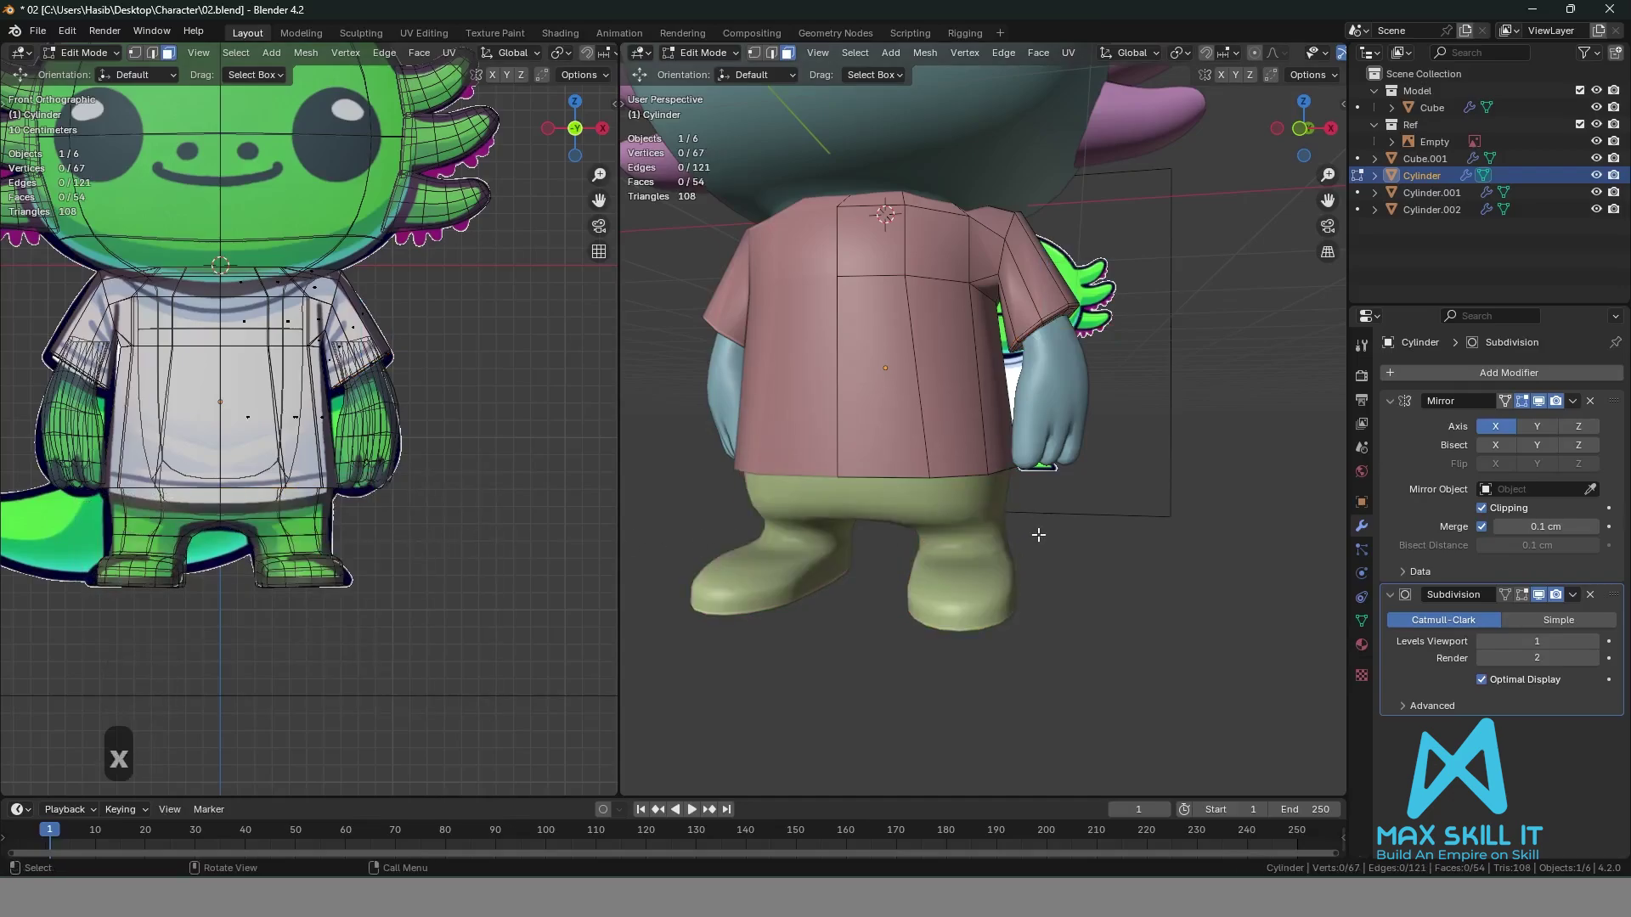
key(Tab)
Scale the shirt's bottom edge loop slightly outward and move it down about 4.4 cm.
middle_drag(1184, 517, 1073, 486)
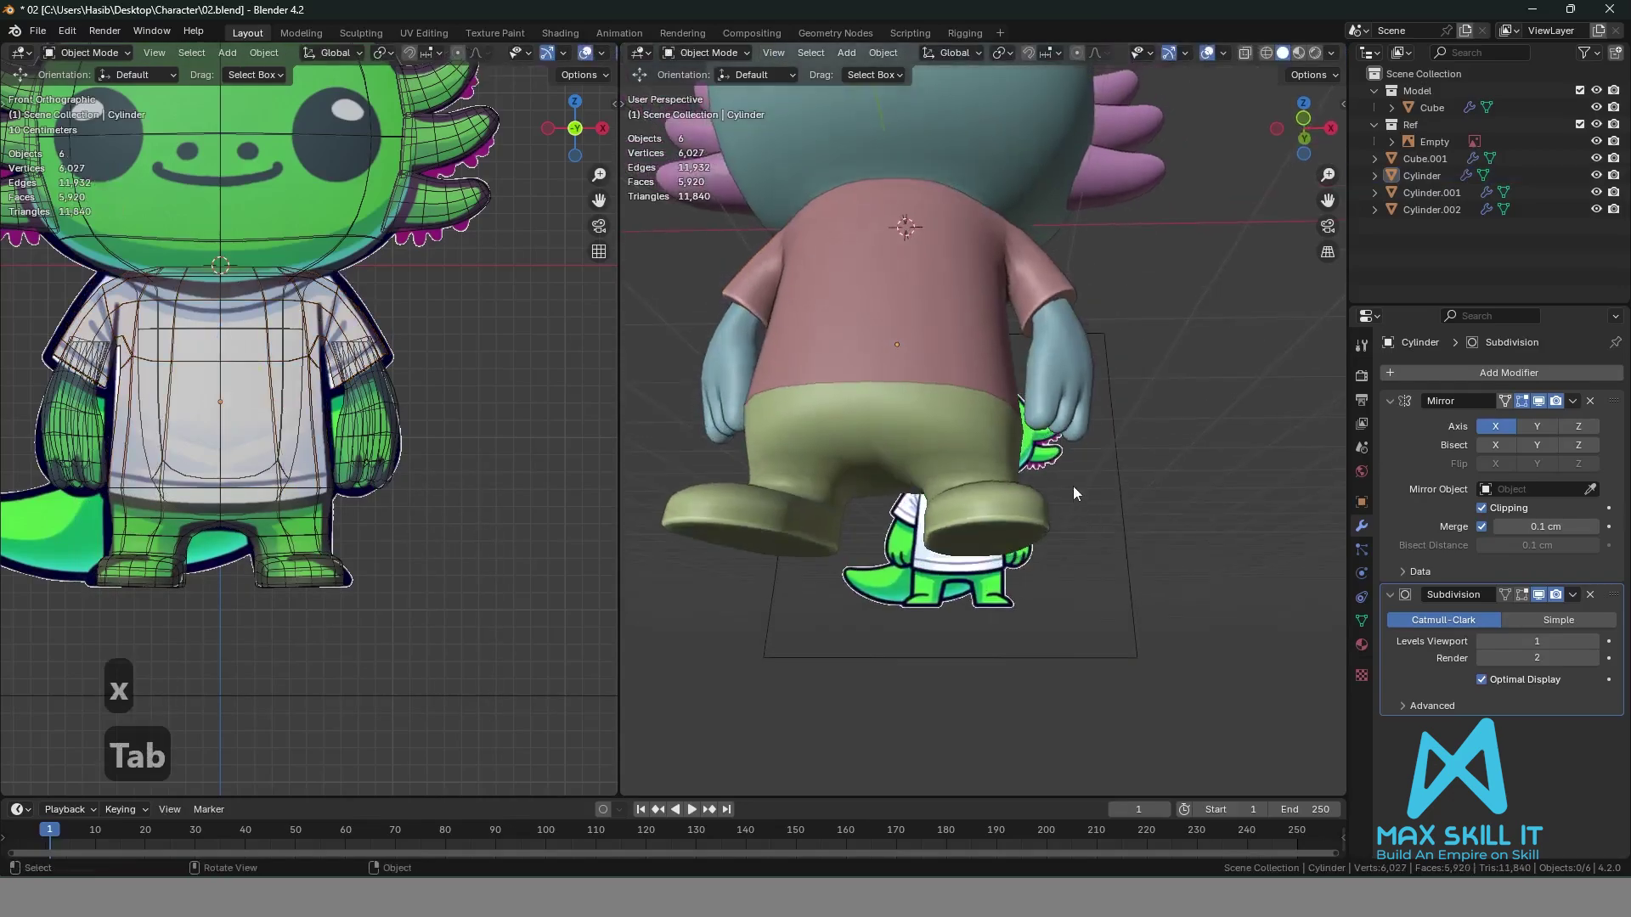
click(960, 374)
middle_drag(960, 374, 1029, 400)
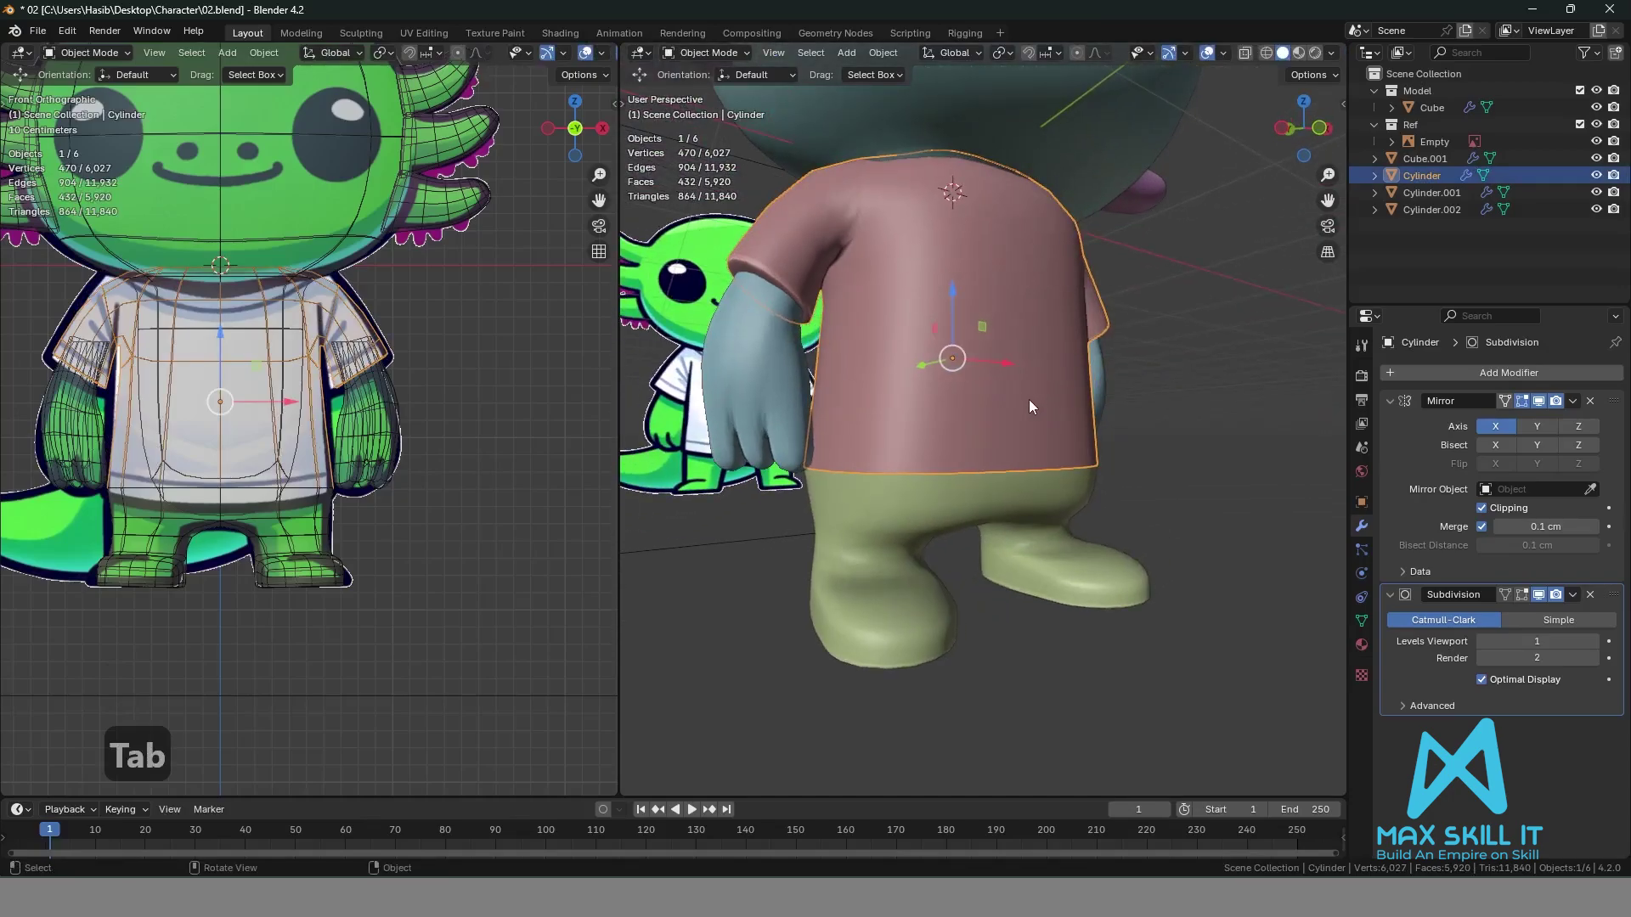
key(Tab)
middle_drag(1144, 461, 960, 455)
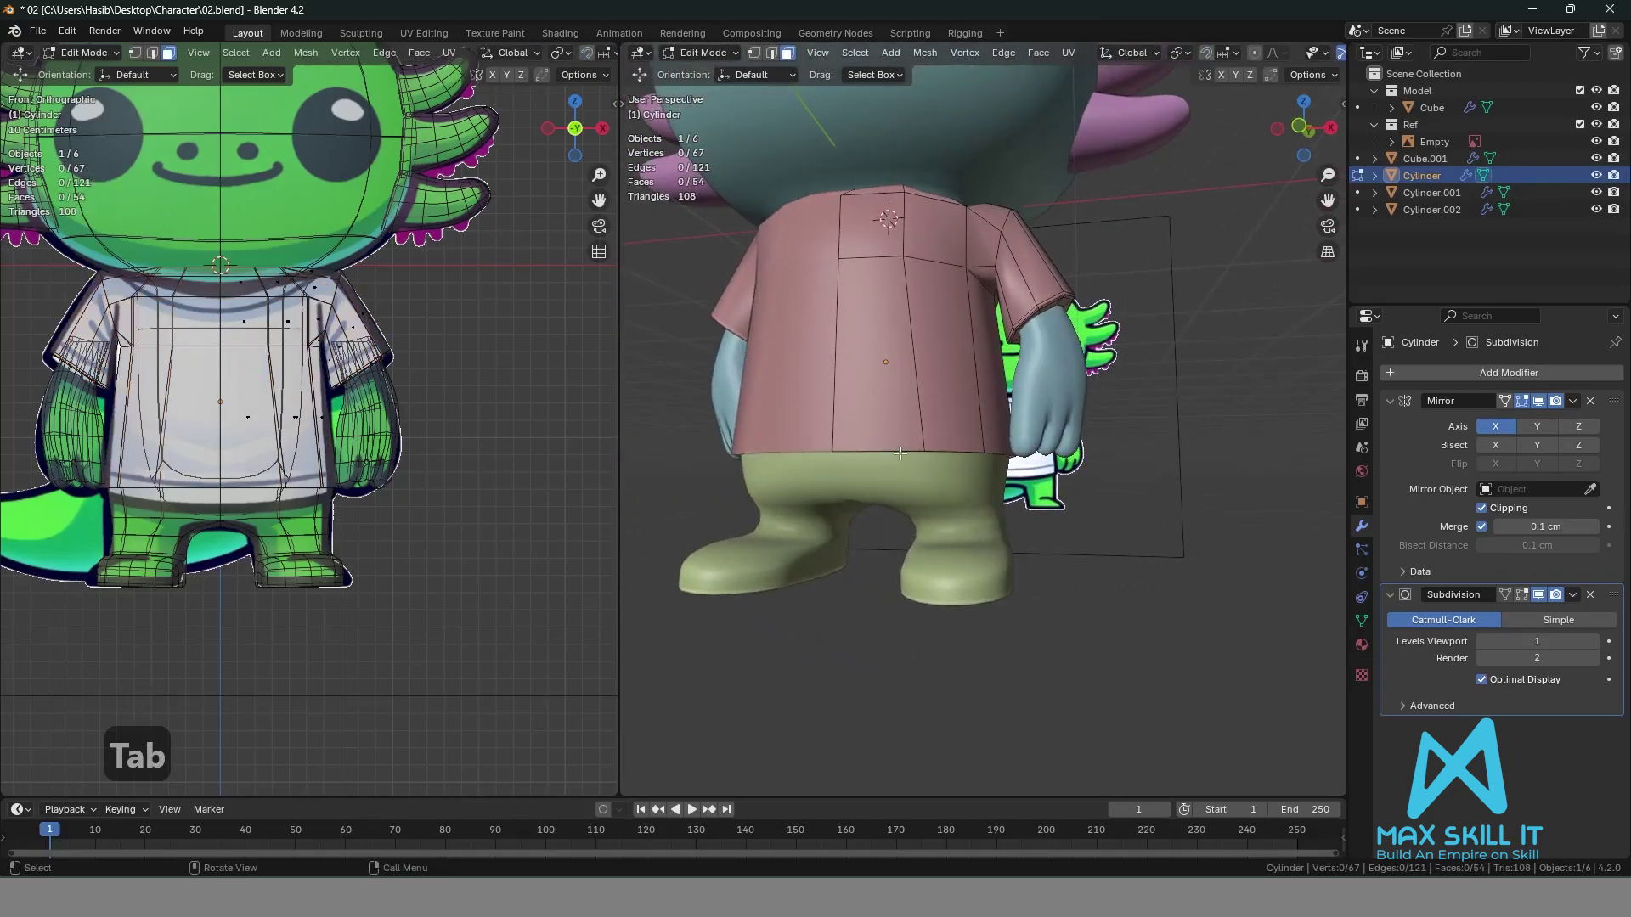
key(2)
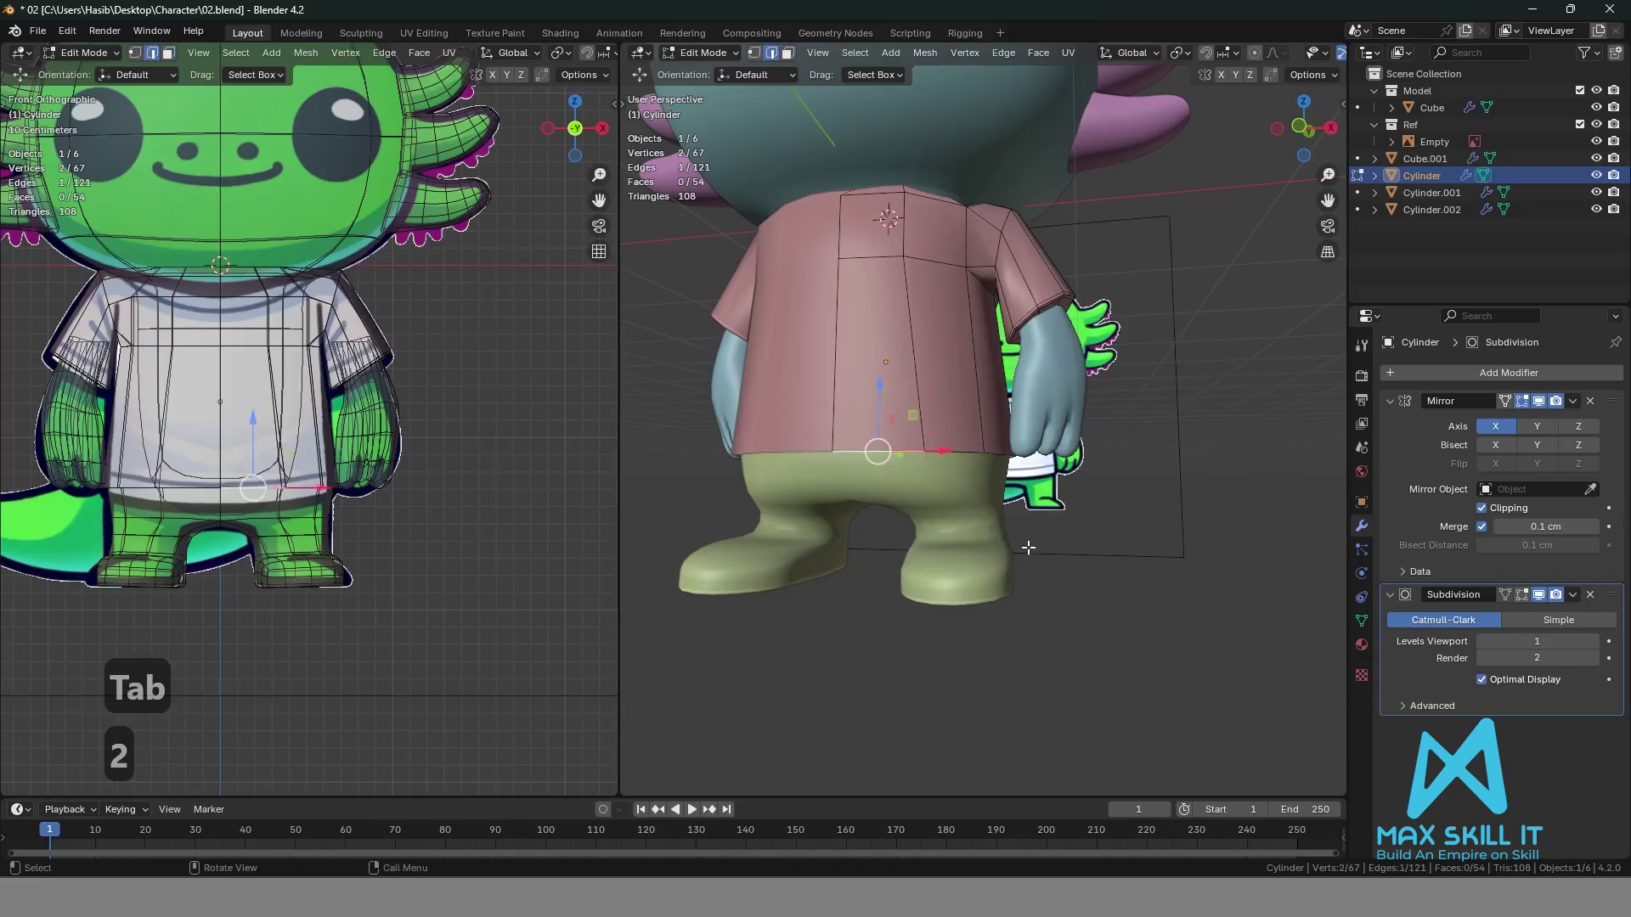
click(1028, 548)
middle_drag(1125, 581, 1066, 476)
key(s)
click(1093, 639)
drag(937, 398, 938, 404)
scroll(502, 541, up, 3)
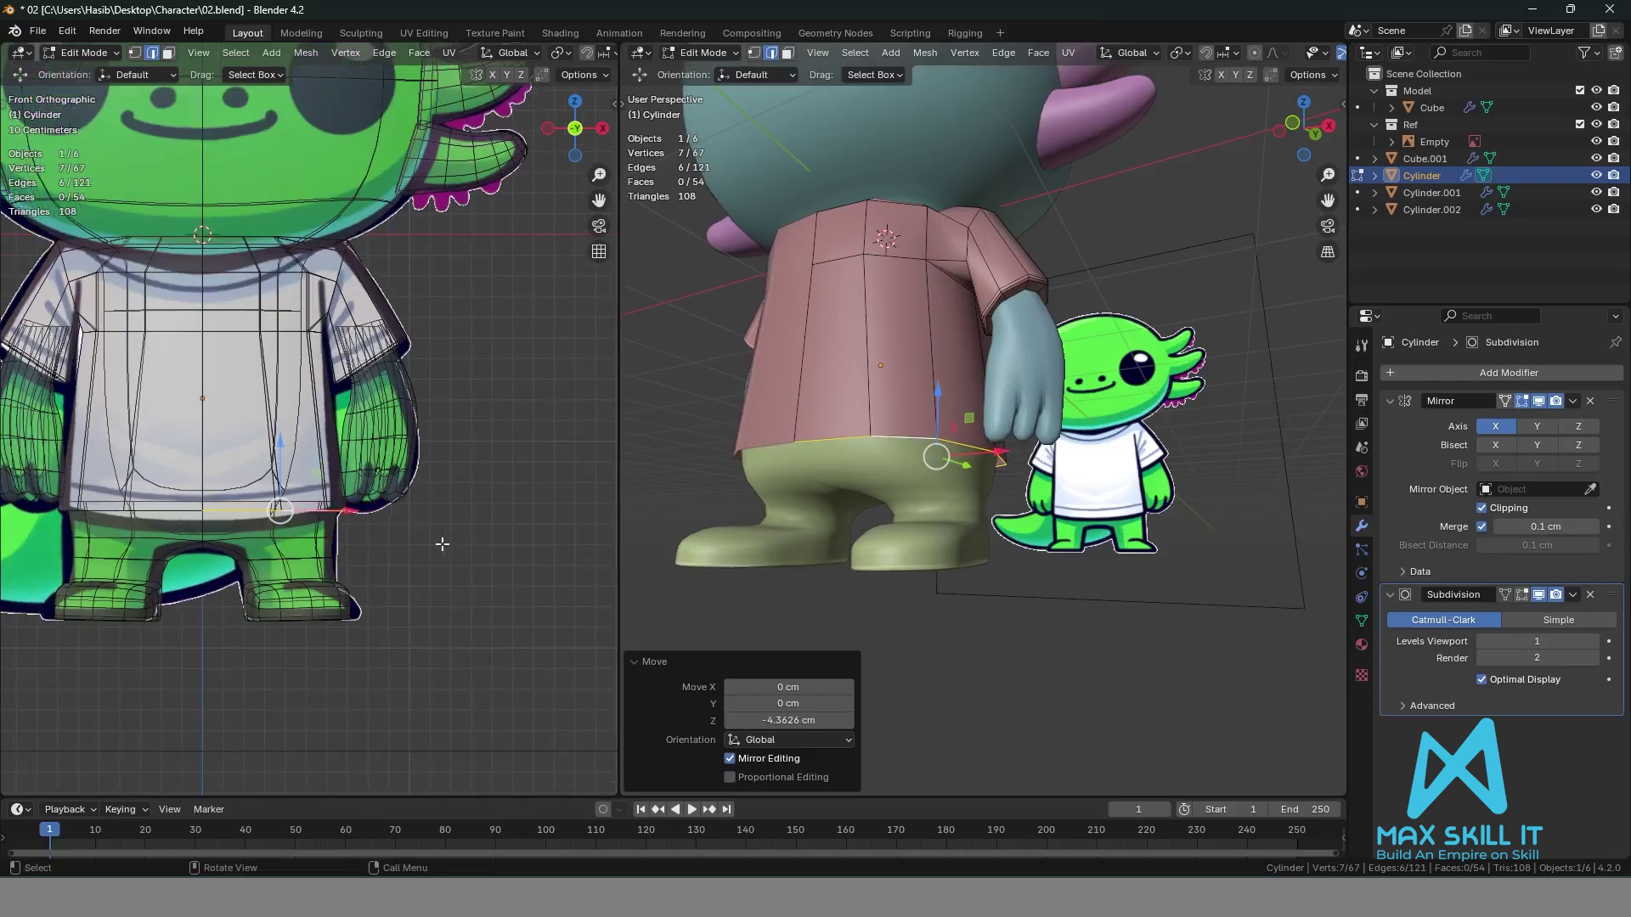
Lower the vertices around the middle of the shirt's hem slightly to curve it like the reference.
key(1)
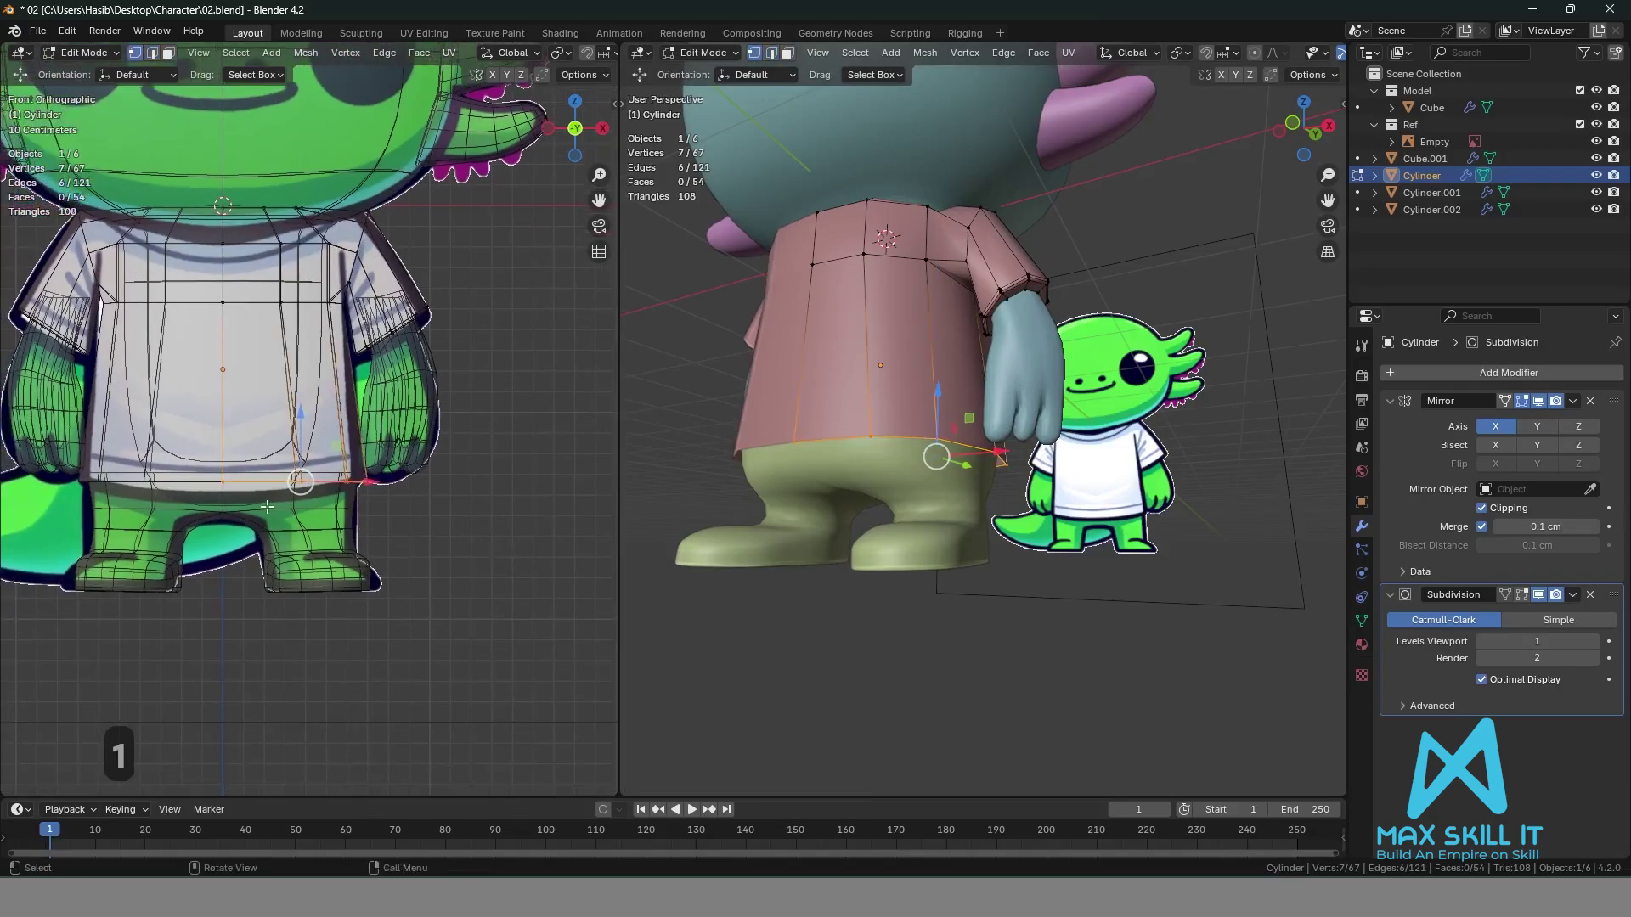
click(223, 481)
drag(222, 416, 319, 507)
drag(296, 447, 296, 457)
click(1000, 645)
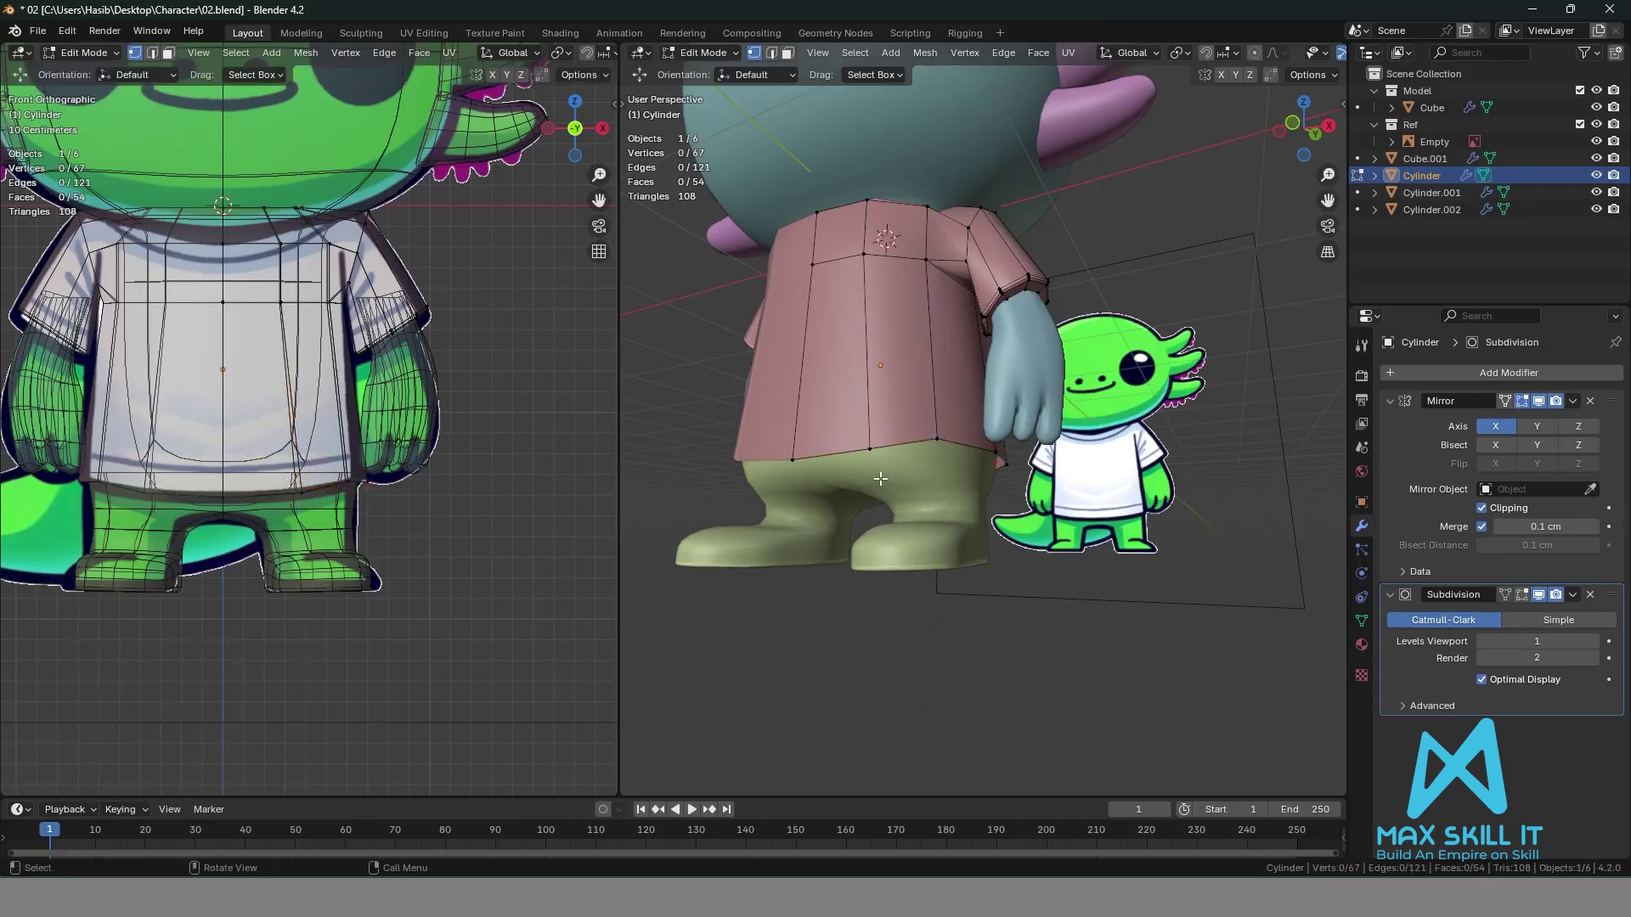
Extrude the shirt's bottom edge loop and scale it inward to about 0.79 to form the underside of the hem.
middle_drag(936, 464, 956, 491)
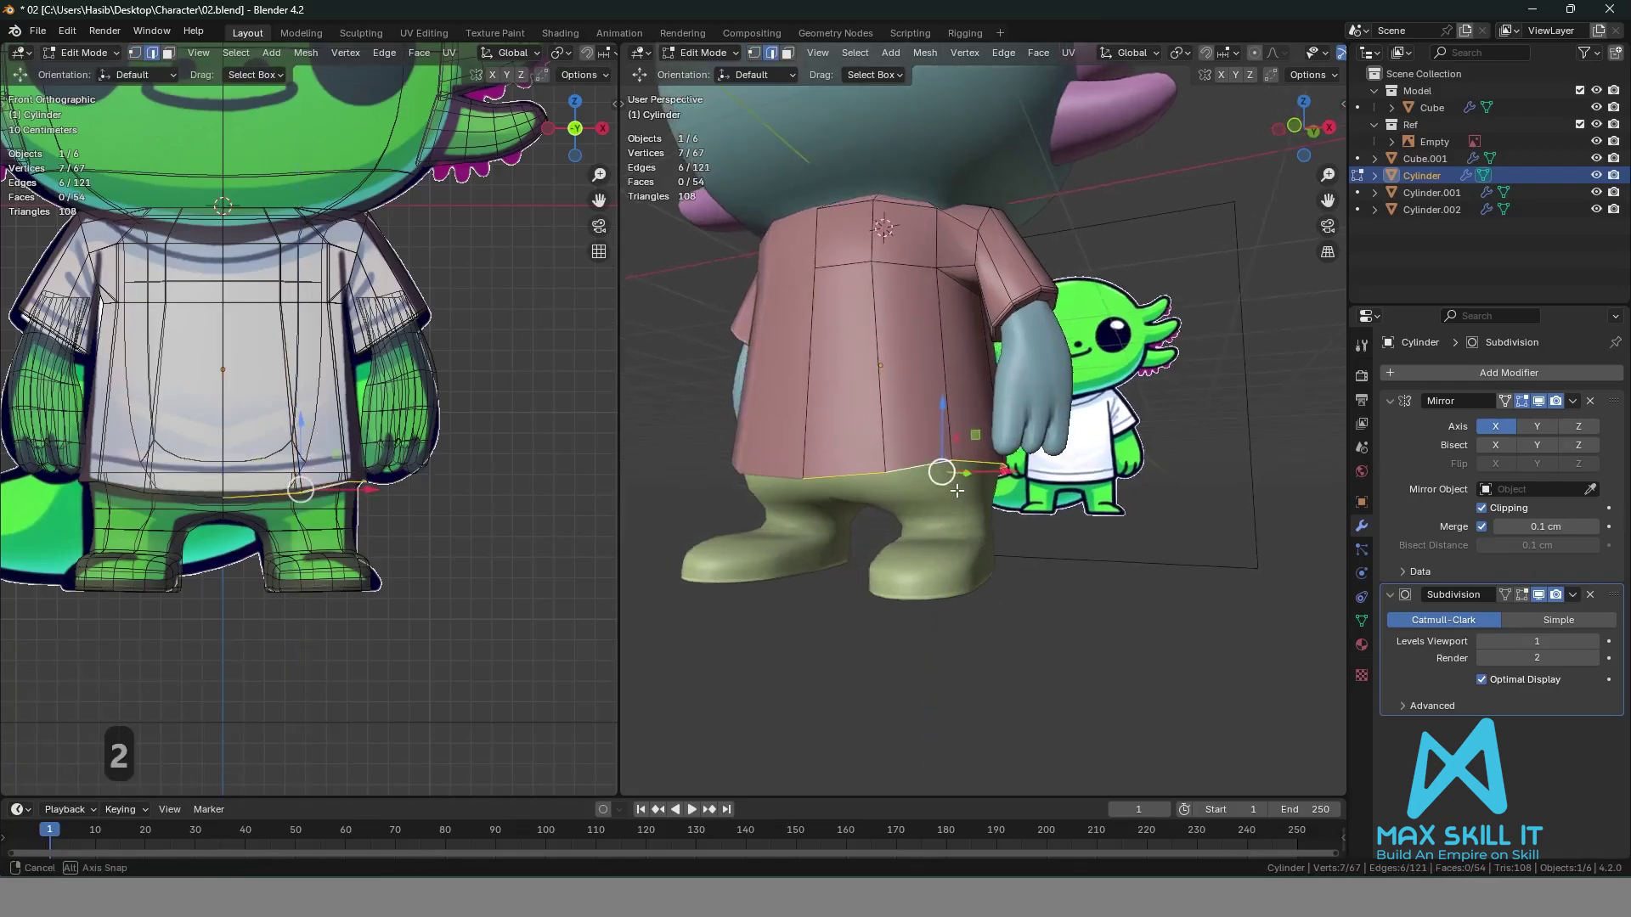
key(e)
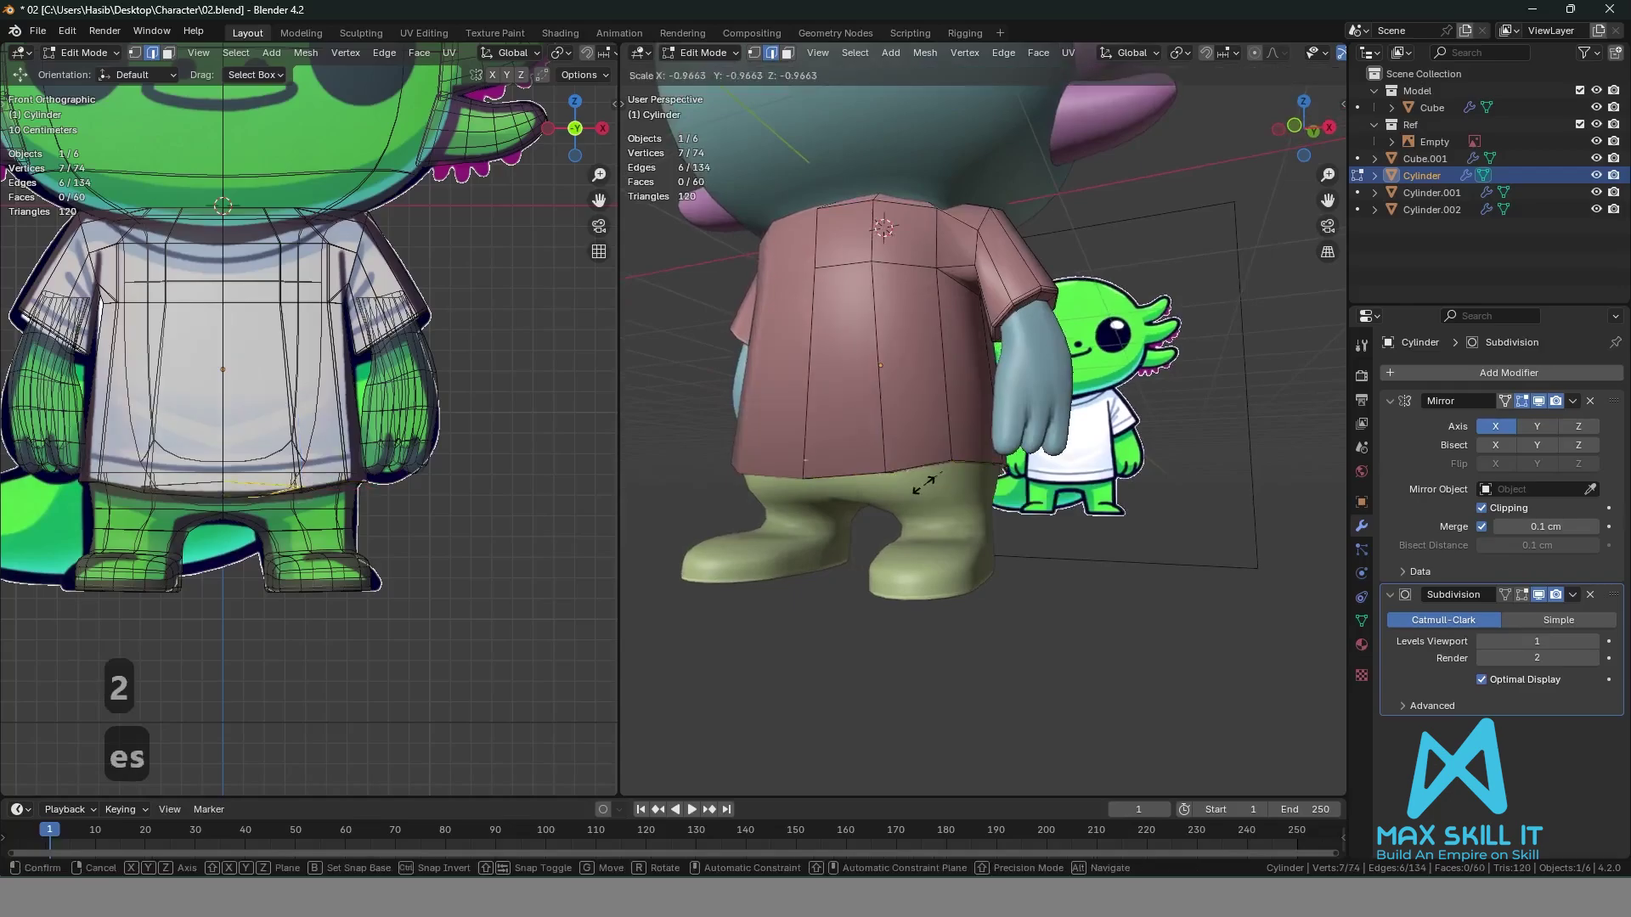
click(955, 488)
middle_drag(956, 488, 1067, 482)
key(s)
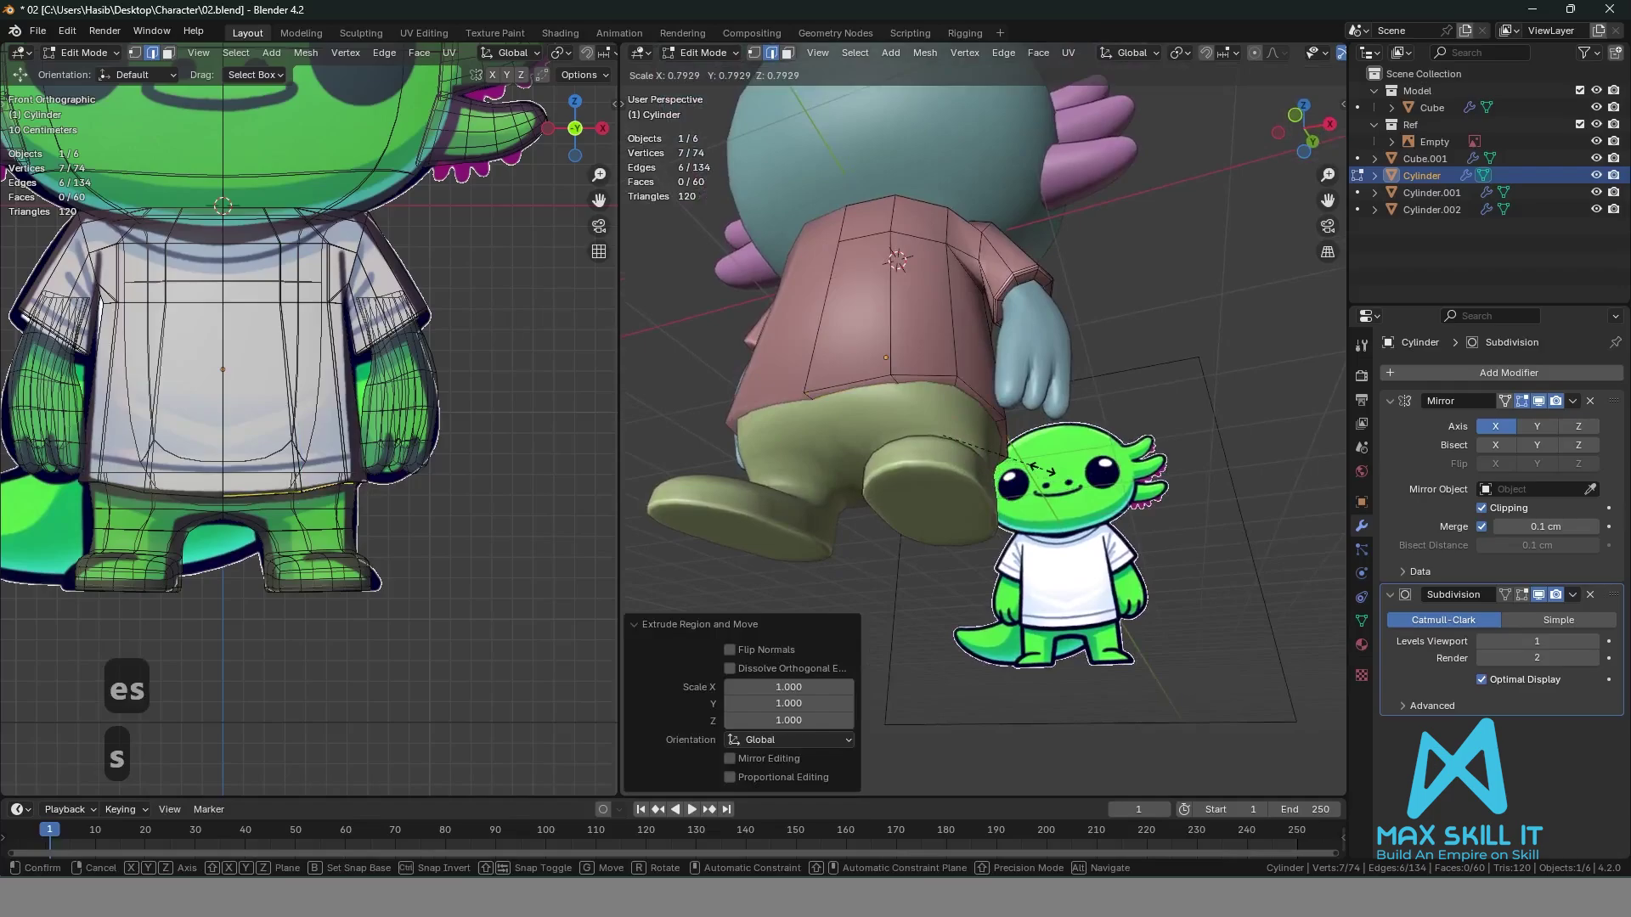
click(1041, 469)
key(Tab)
key(Tab)
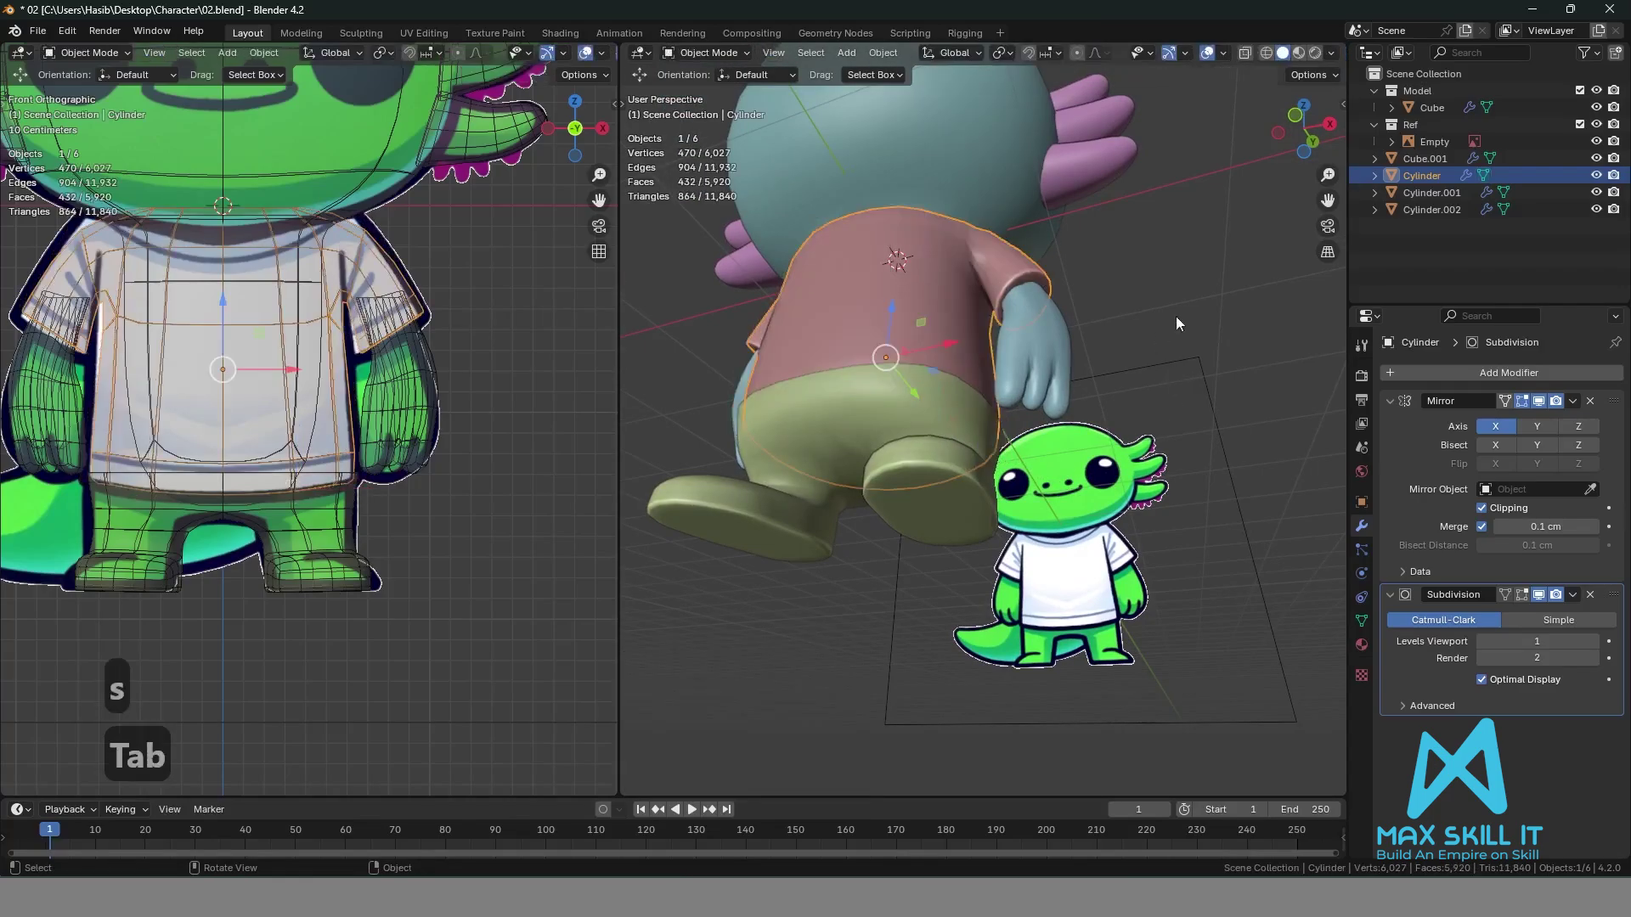
Bevel the shirt's outer hem edge loop by about 3.28 cm with two segments.
scroll(989, 384, up, 3)
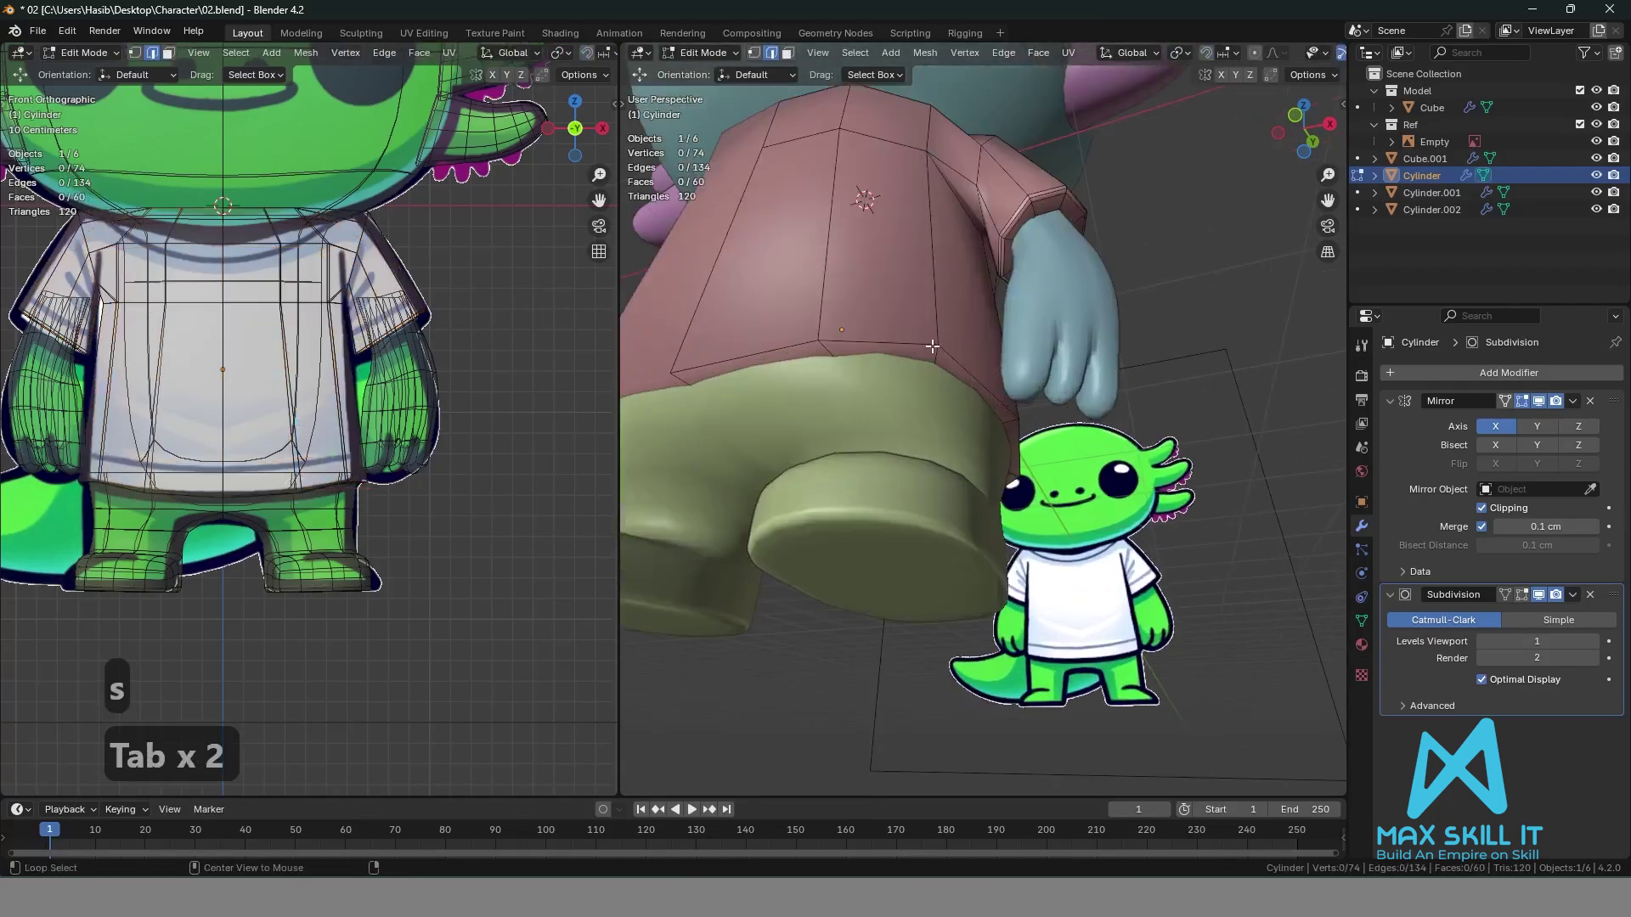
alt+click(983, 382)
key(ctrl+b)
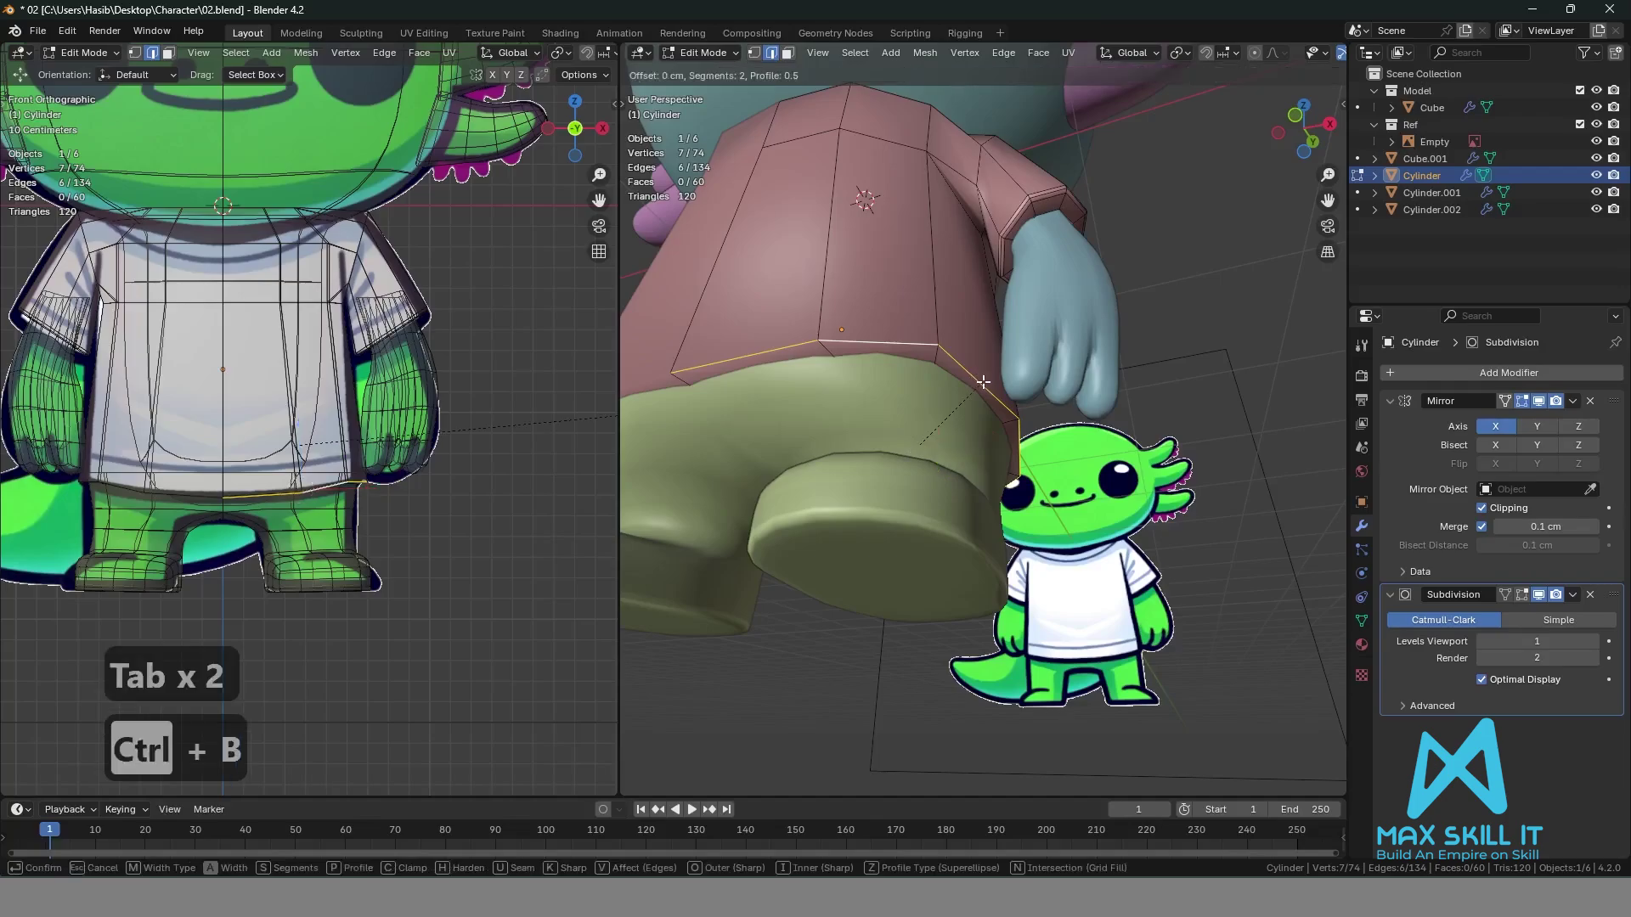
click(997, 382)
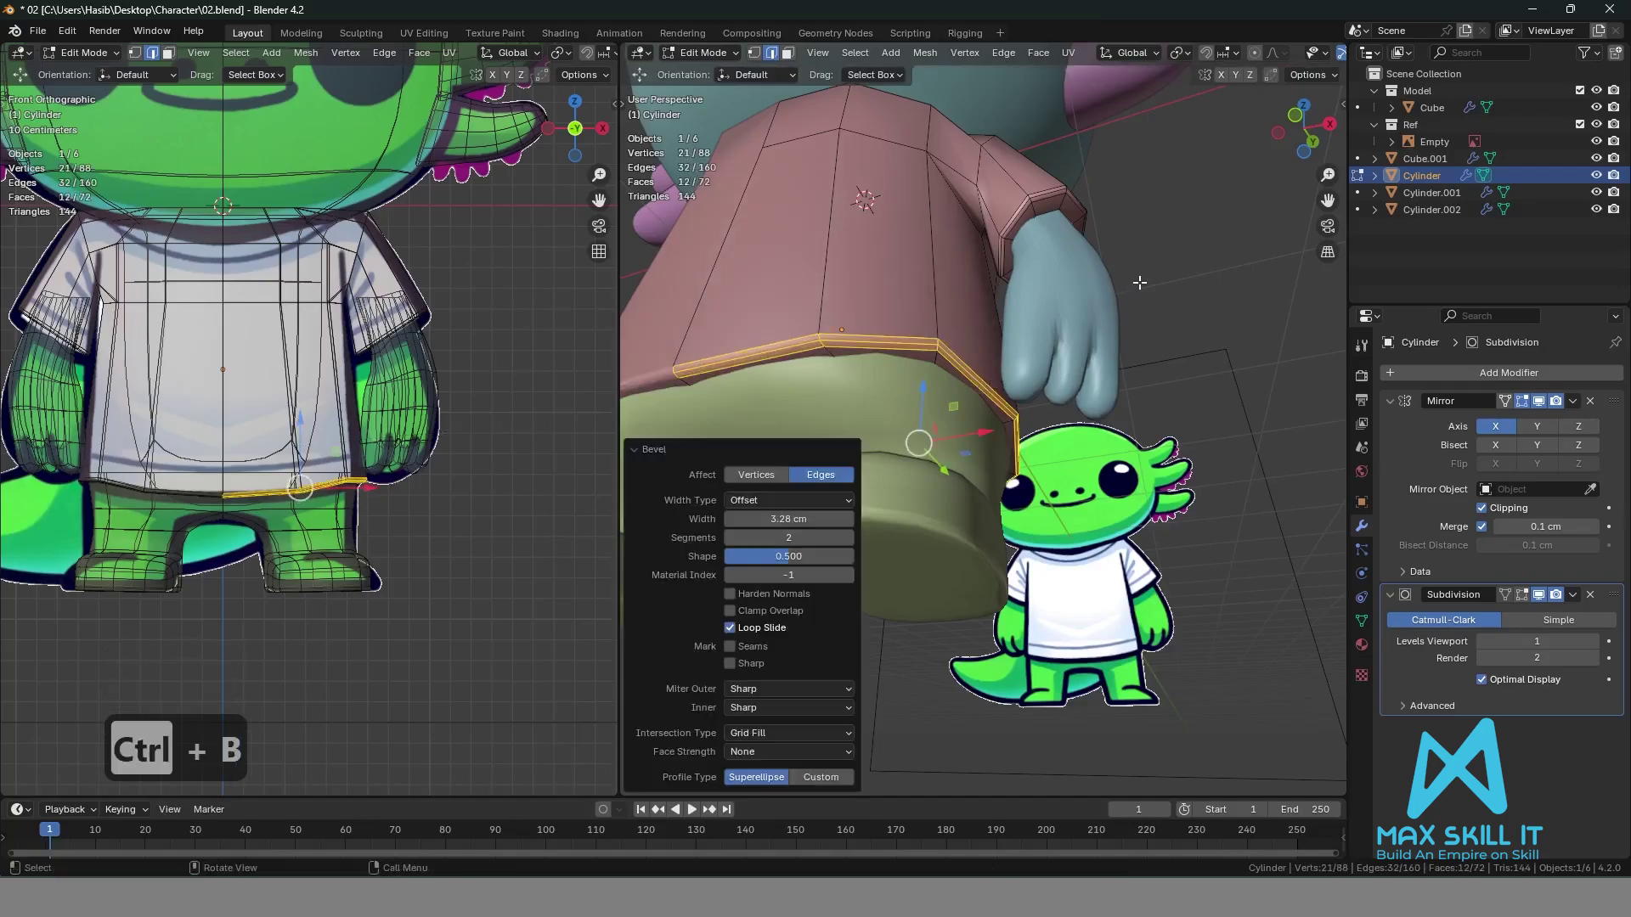
key(Tab)
Check the shirt and mirrored hands from several angles and save the file.
scroll(1160, 297, down, 4)
middle_drag(1165, 324, 986, 451)
click(971, 460)
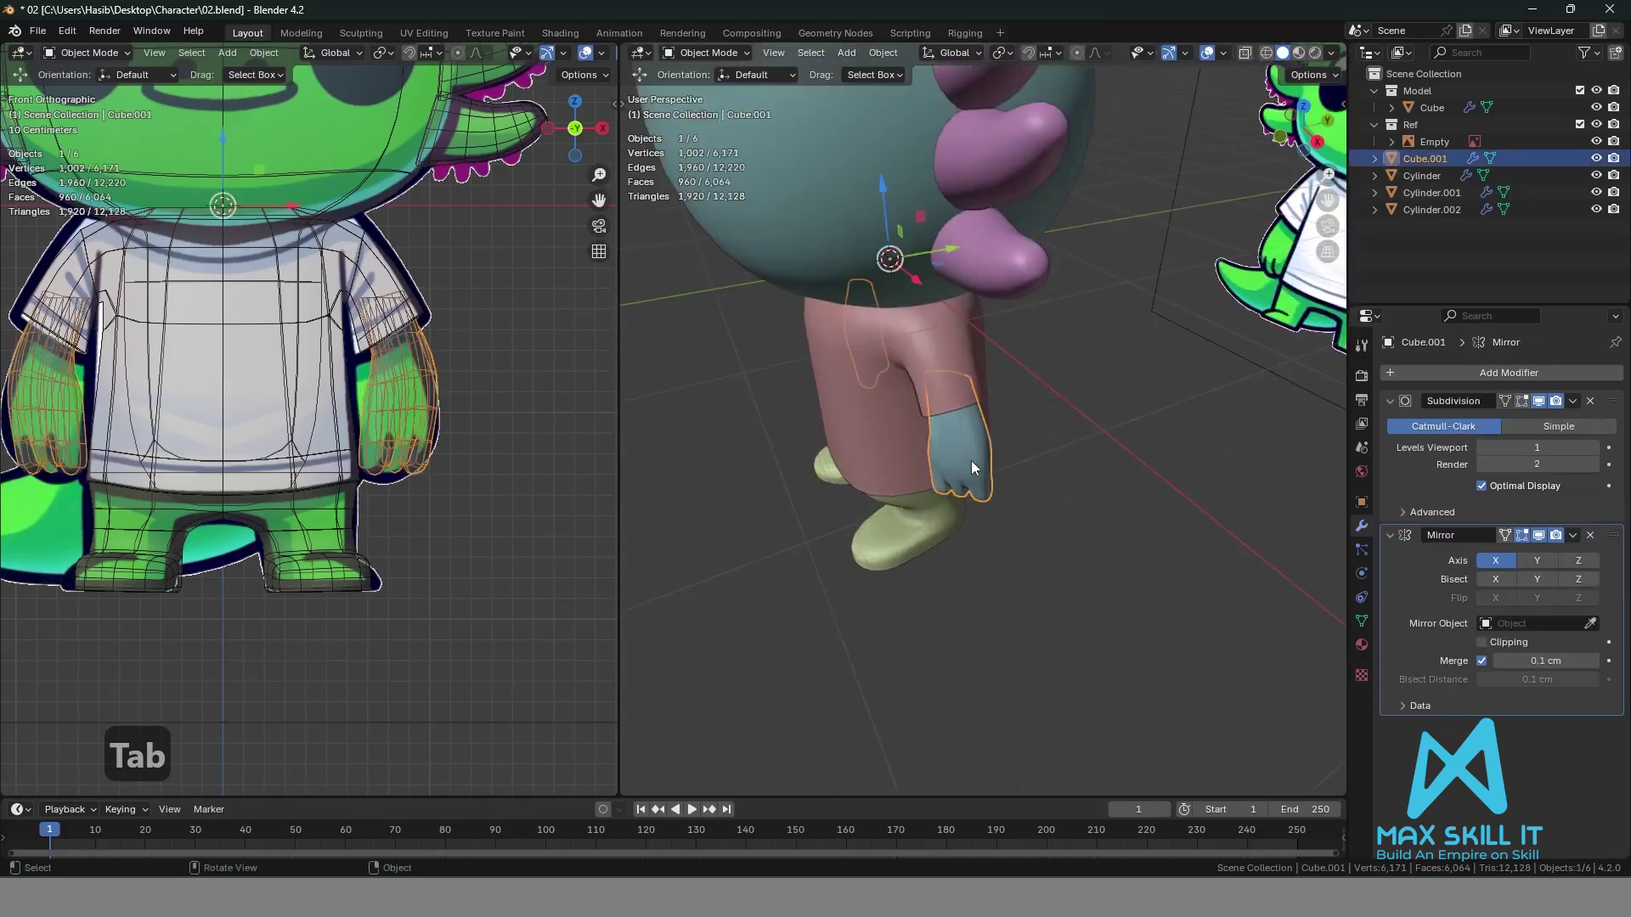
scroll(1089, 431, up, 3)
middle_drag(1089, 432, 1154, 461)
click(1154, 461)
scroll(1130, 493, down, 4)
middle_drag(1103, 523, 1109, 488)
key(ctrl+s)
scroll(1104, 475, down, 4)
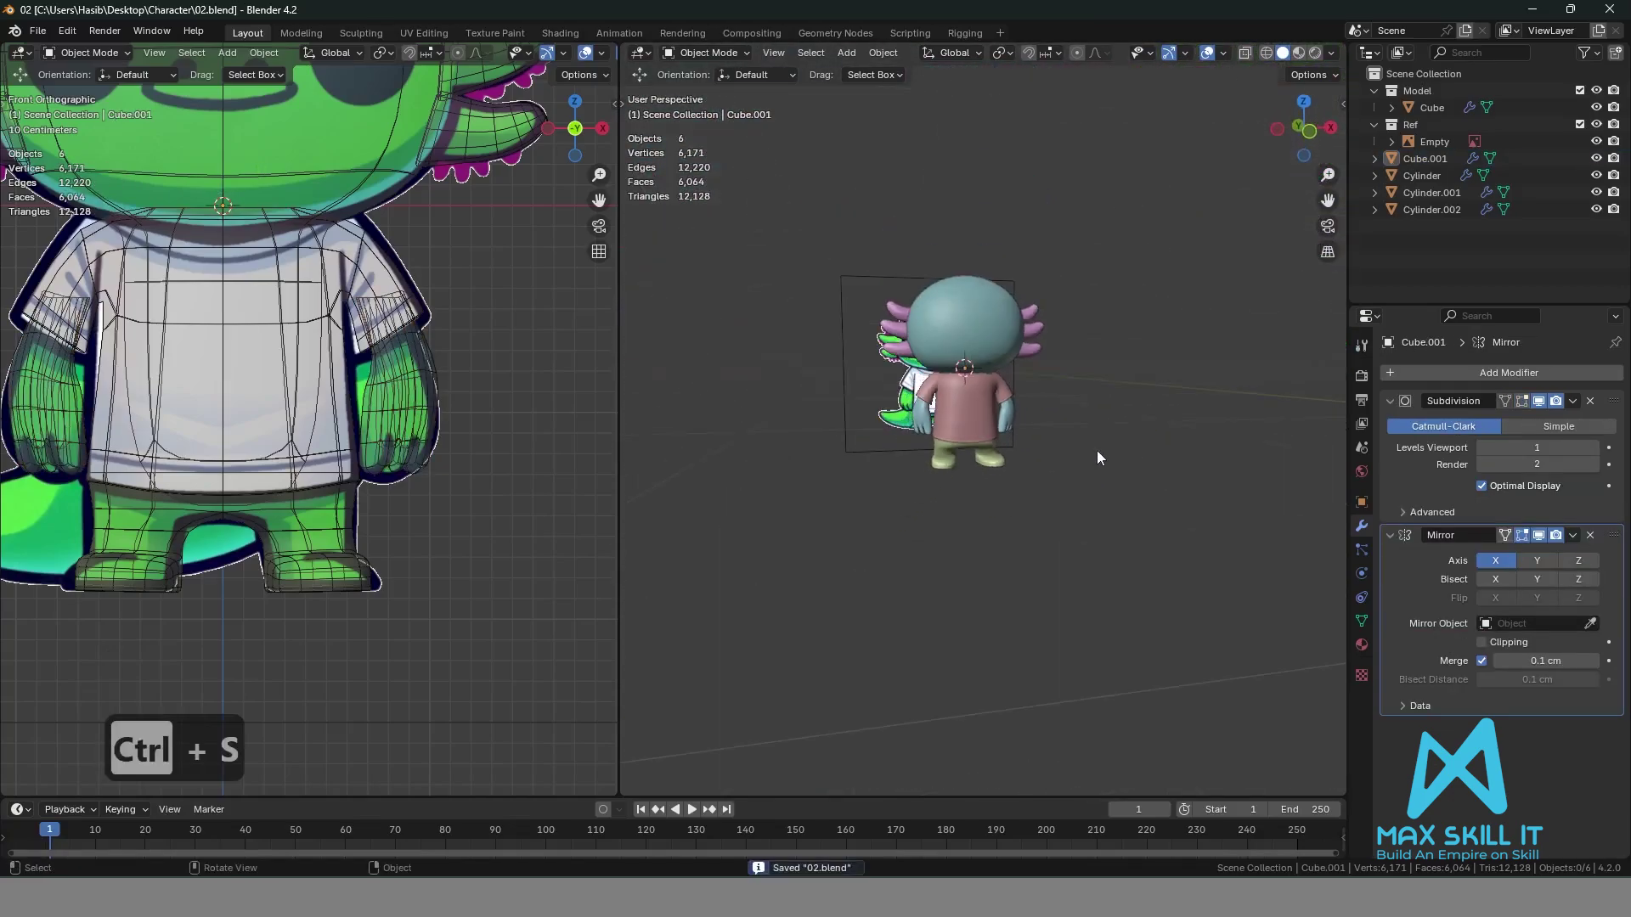
Widen the front view area so the whole character fits beside the perspective view, and save the file.
scroll(430, 368, down, 5)
scroll(287, 345, up, 4)
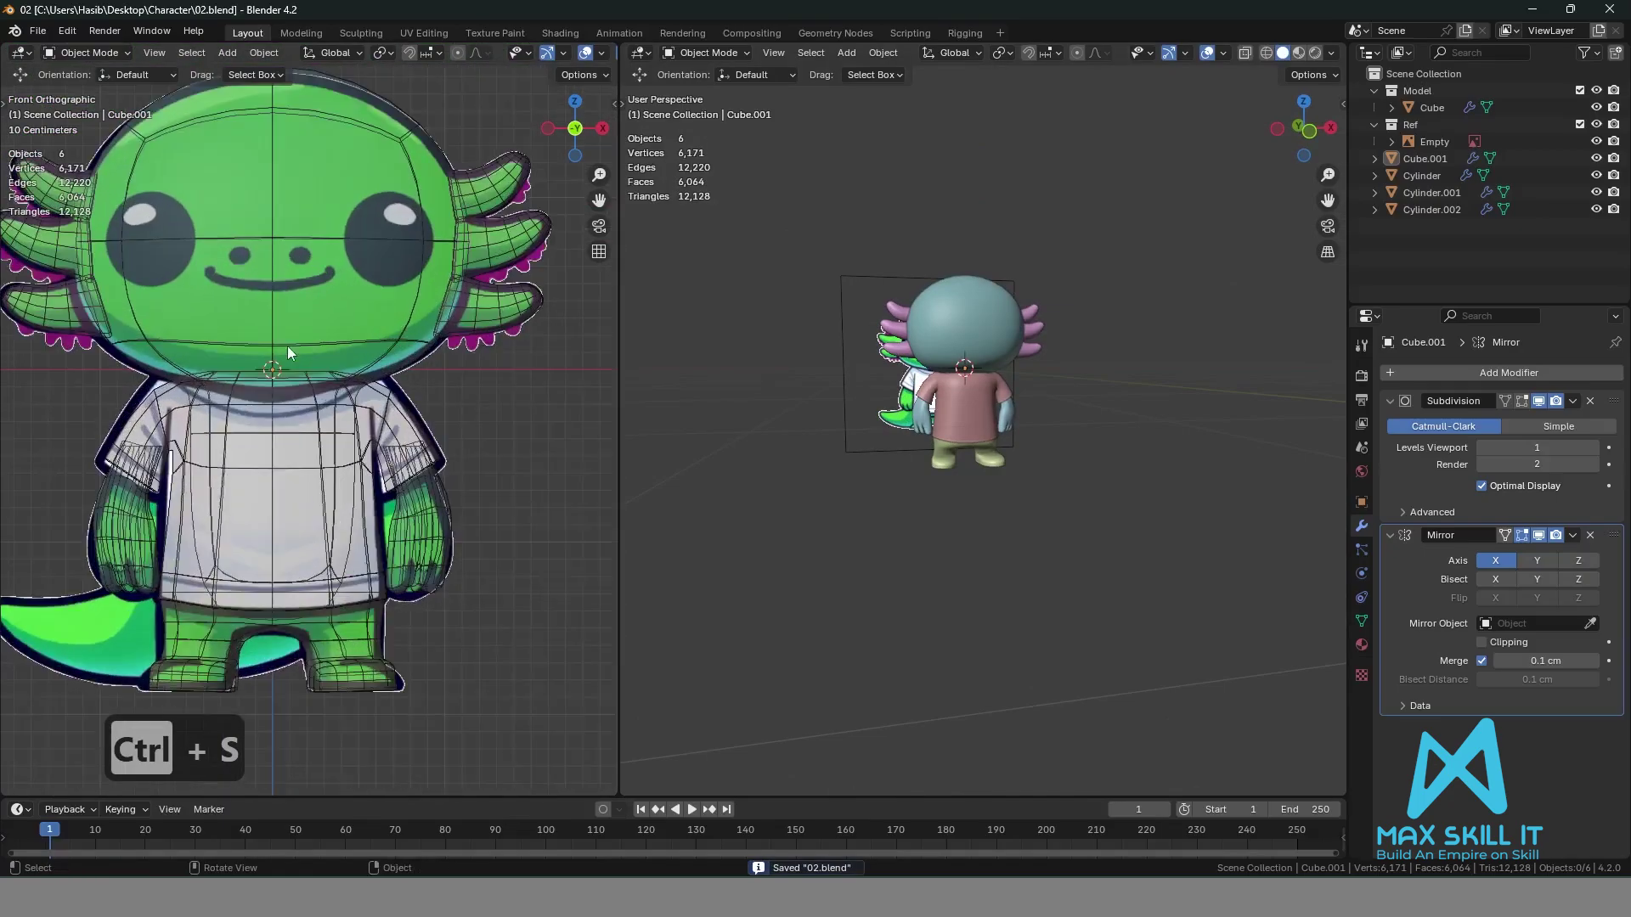
shift+middle_drag(359, 337, 543, 374)
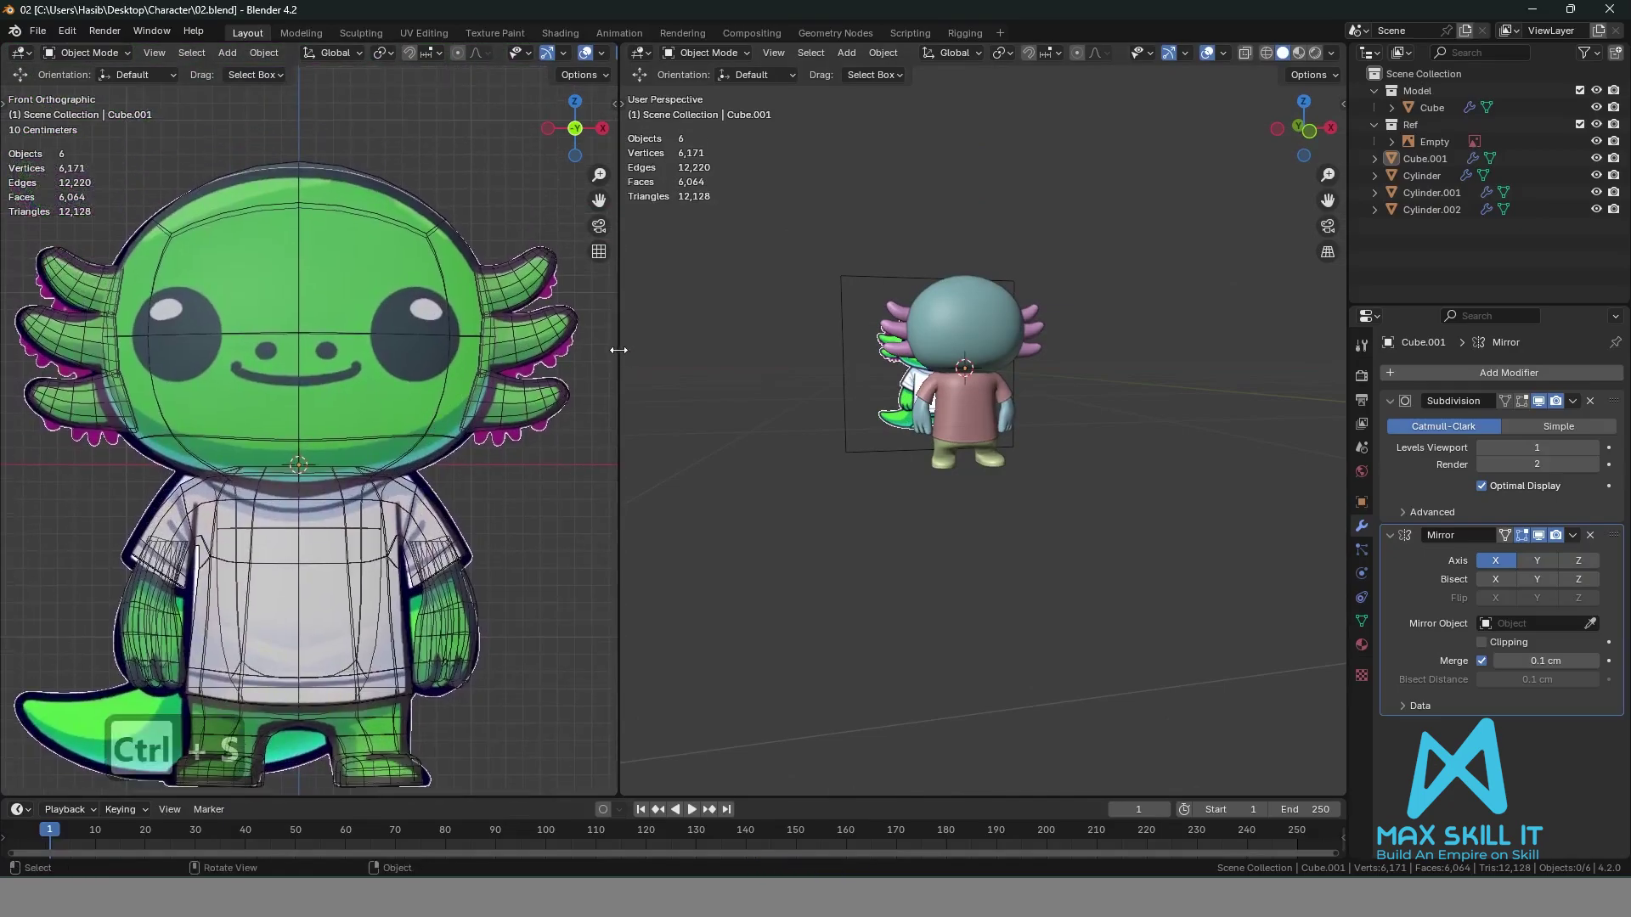
drag(619, 349, 756, 379)
scroll(618, 459, down, 4)
mouse_move(618, 459)
shift+middle_down()
mouse_move(644, 451)
mouse_move(619, 476)
shift+middle_up()
scroll(640, 446, up, 4)
key(ctrl+s)
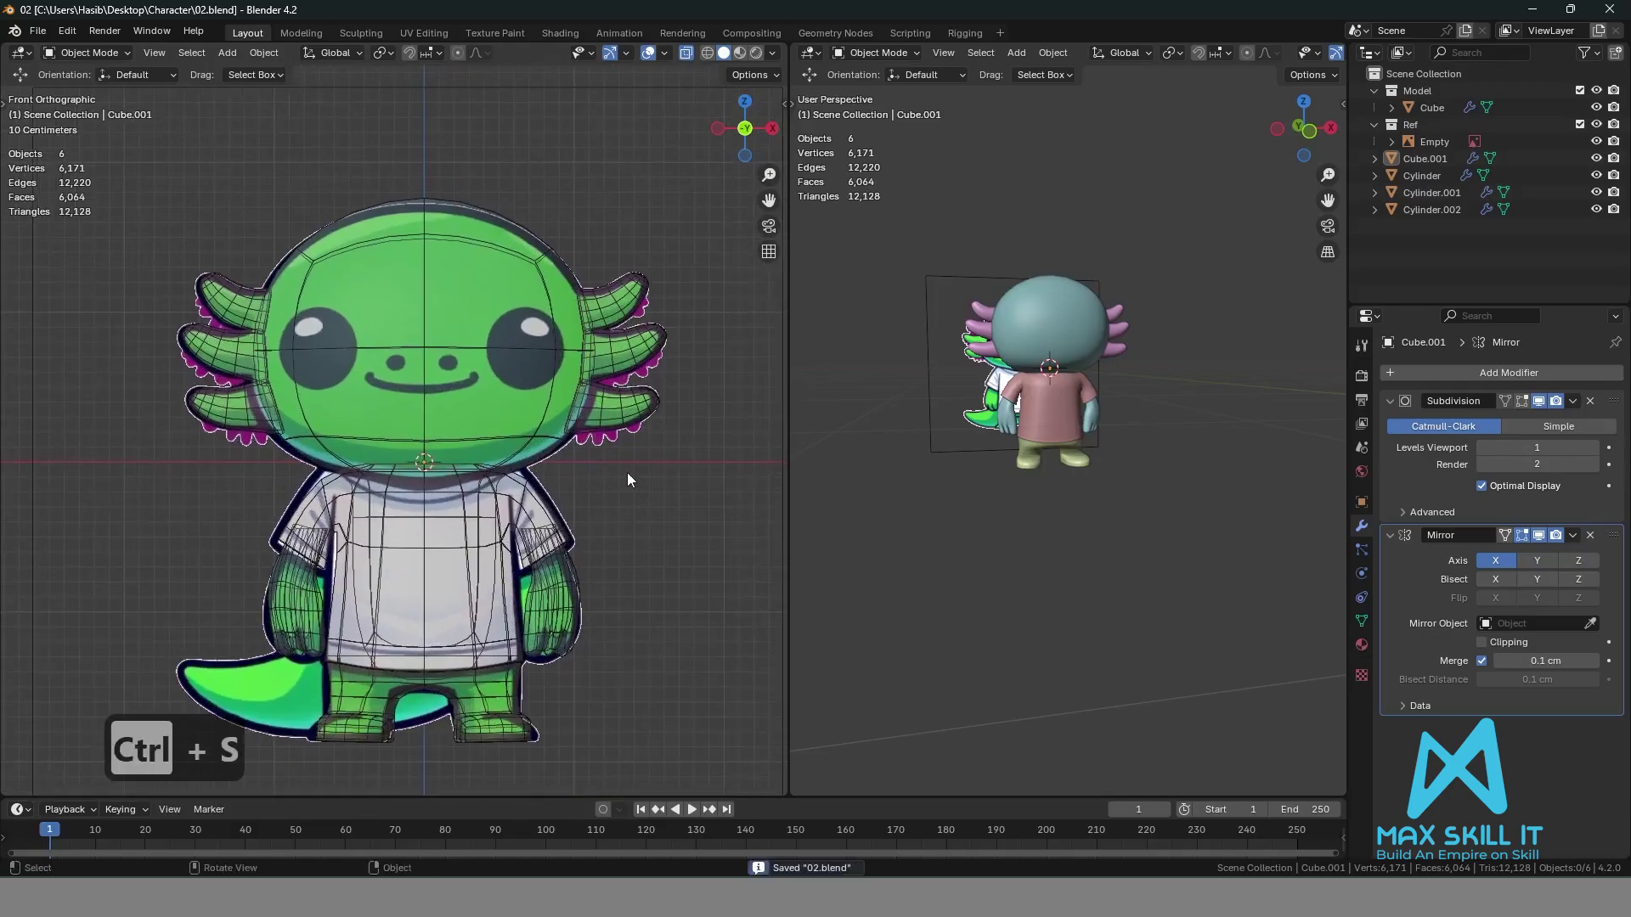
Add a UV sphere with 16 segments for the eye.
key(shift+a)
mouse_move(625, 469)
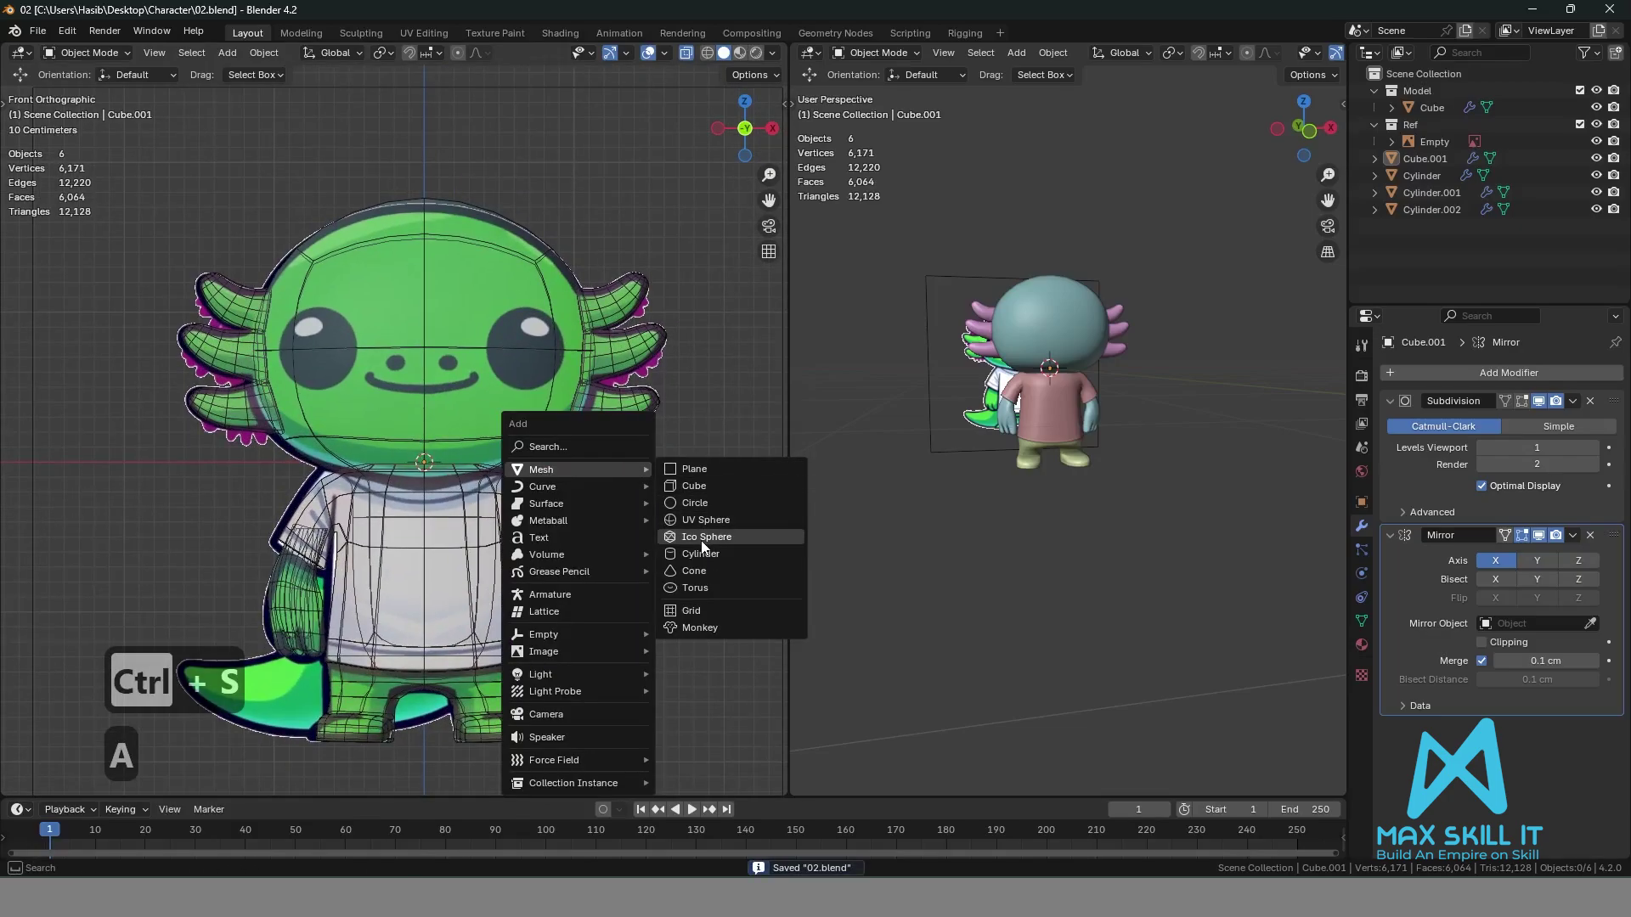
click(710, 520)
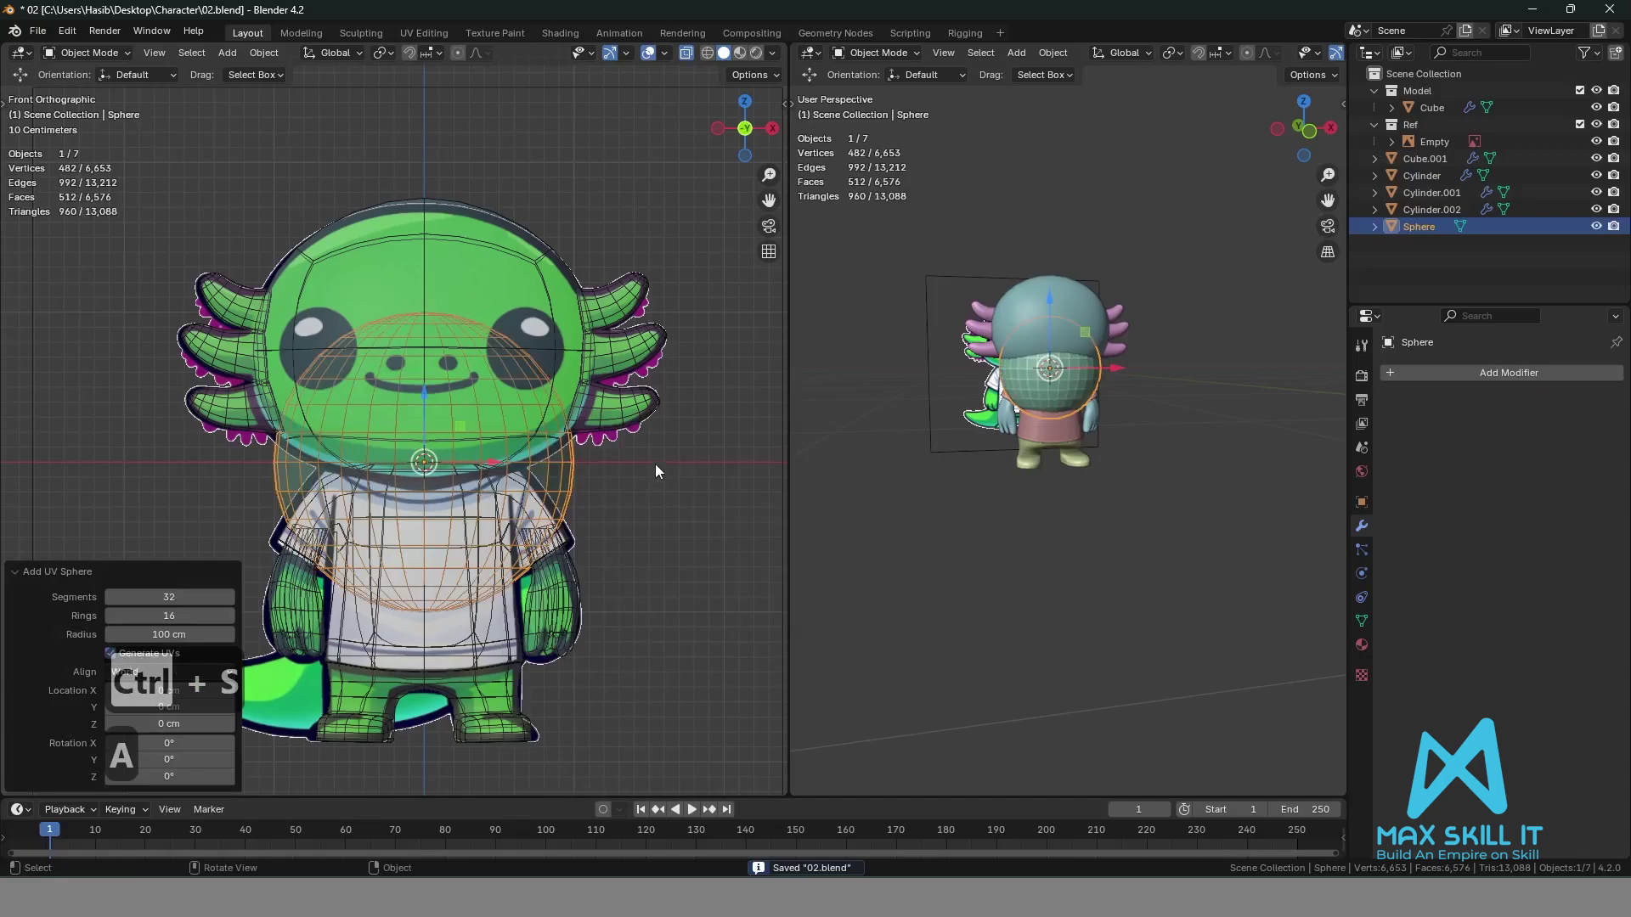
click(159, 597)
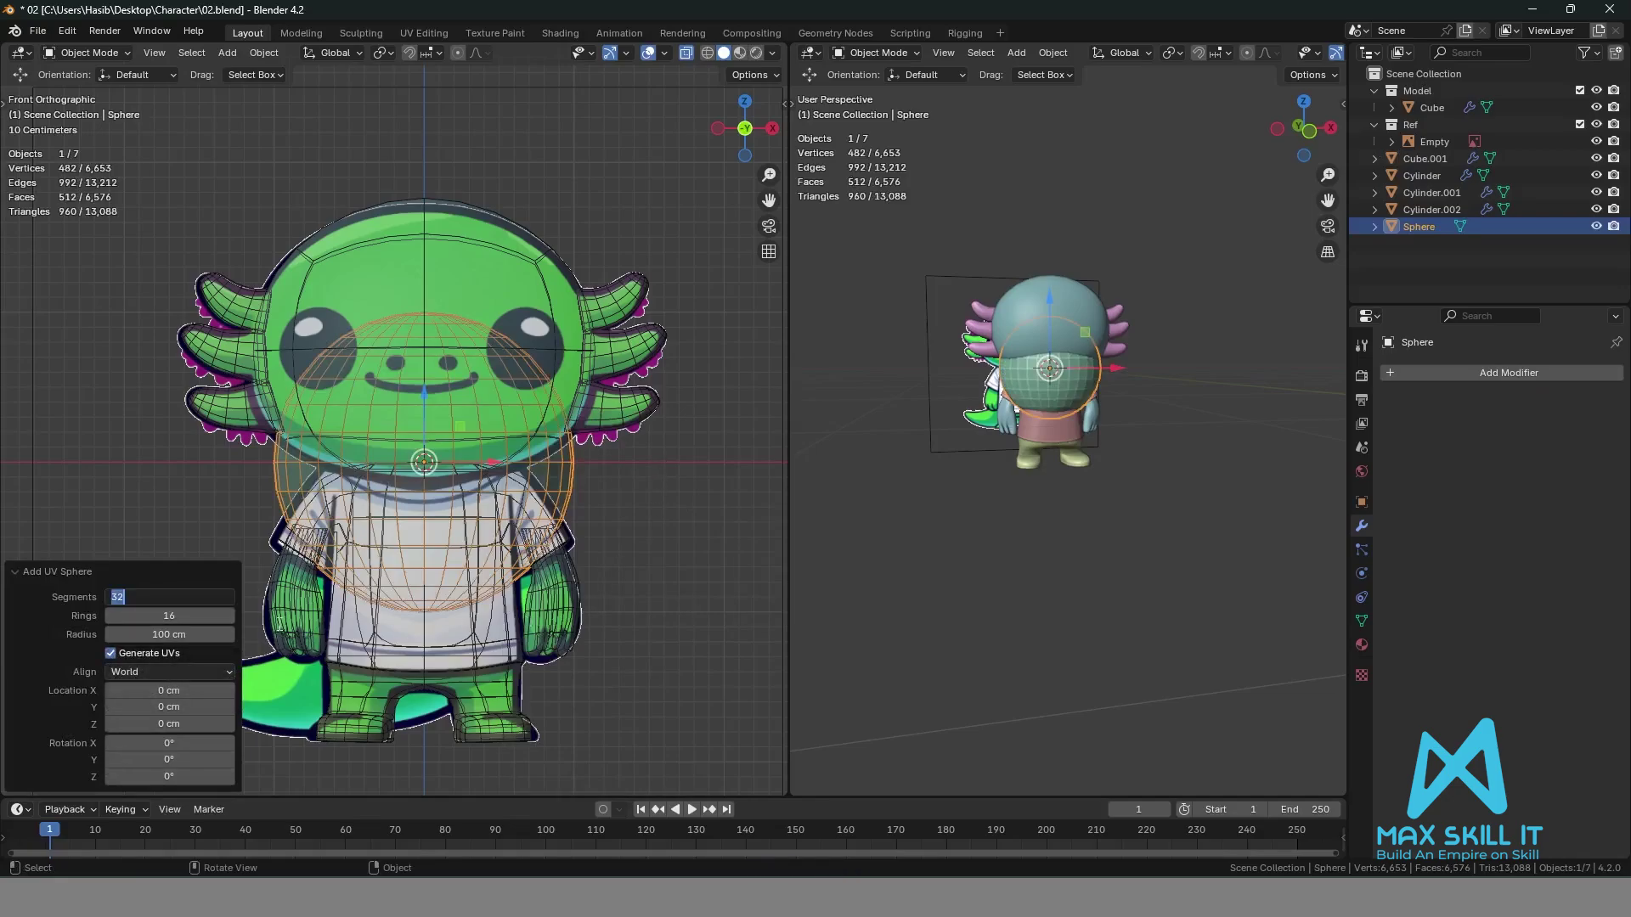
text(12)
key(Return)
shift+middle_drag(601, 489, 589, 459)
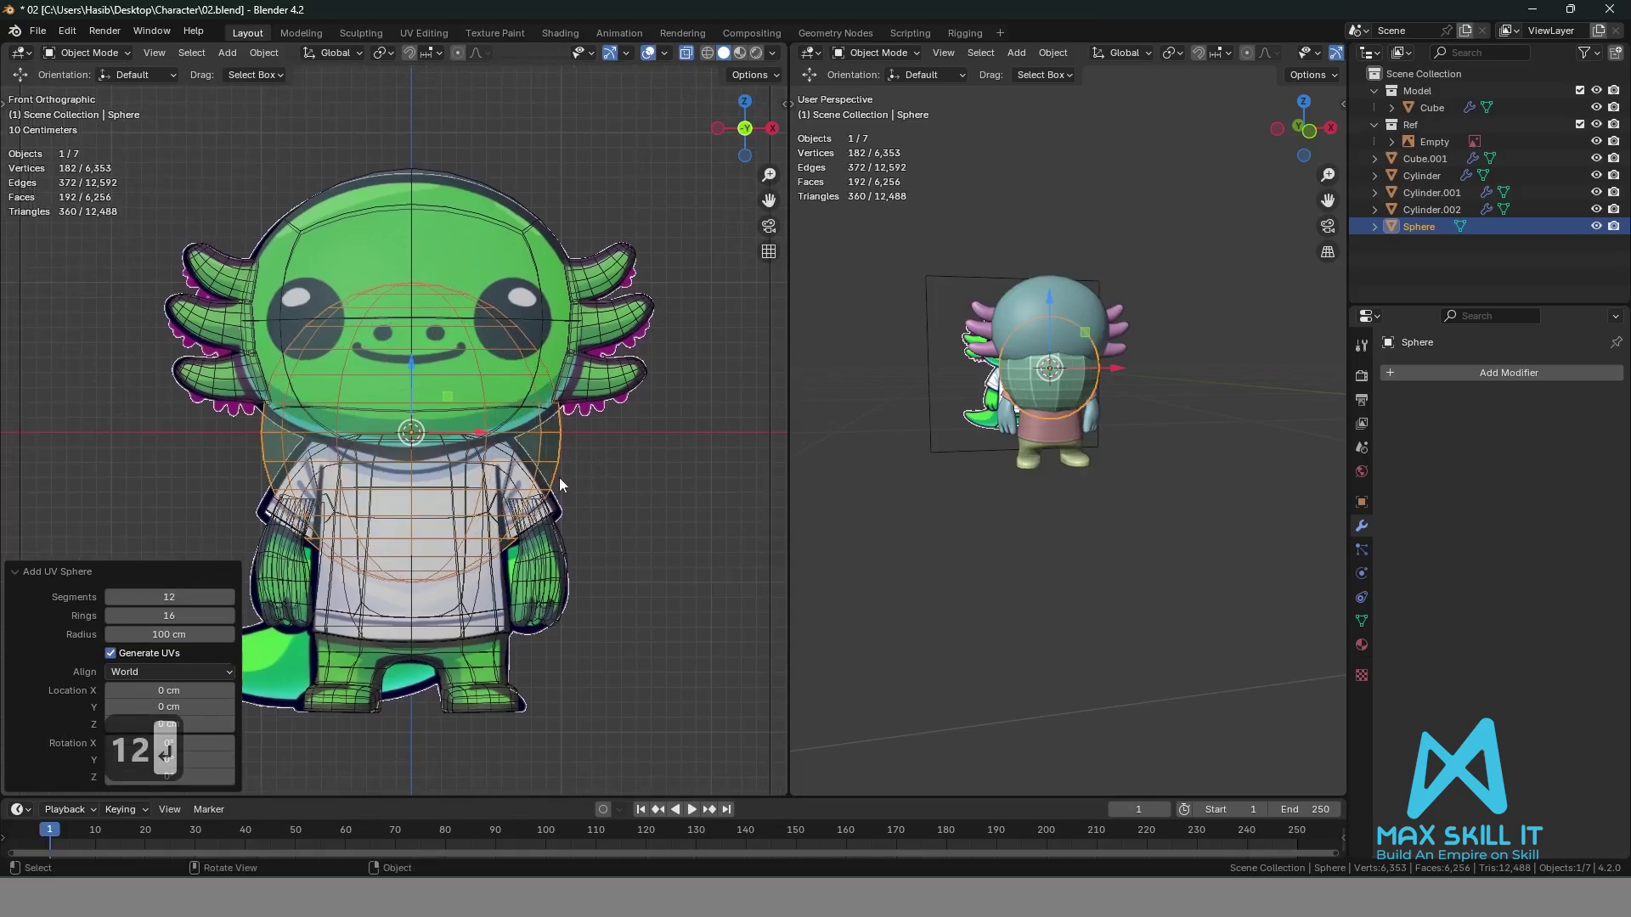
click(161, 598)
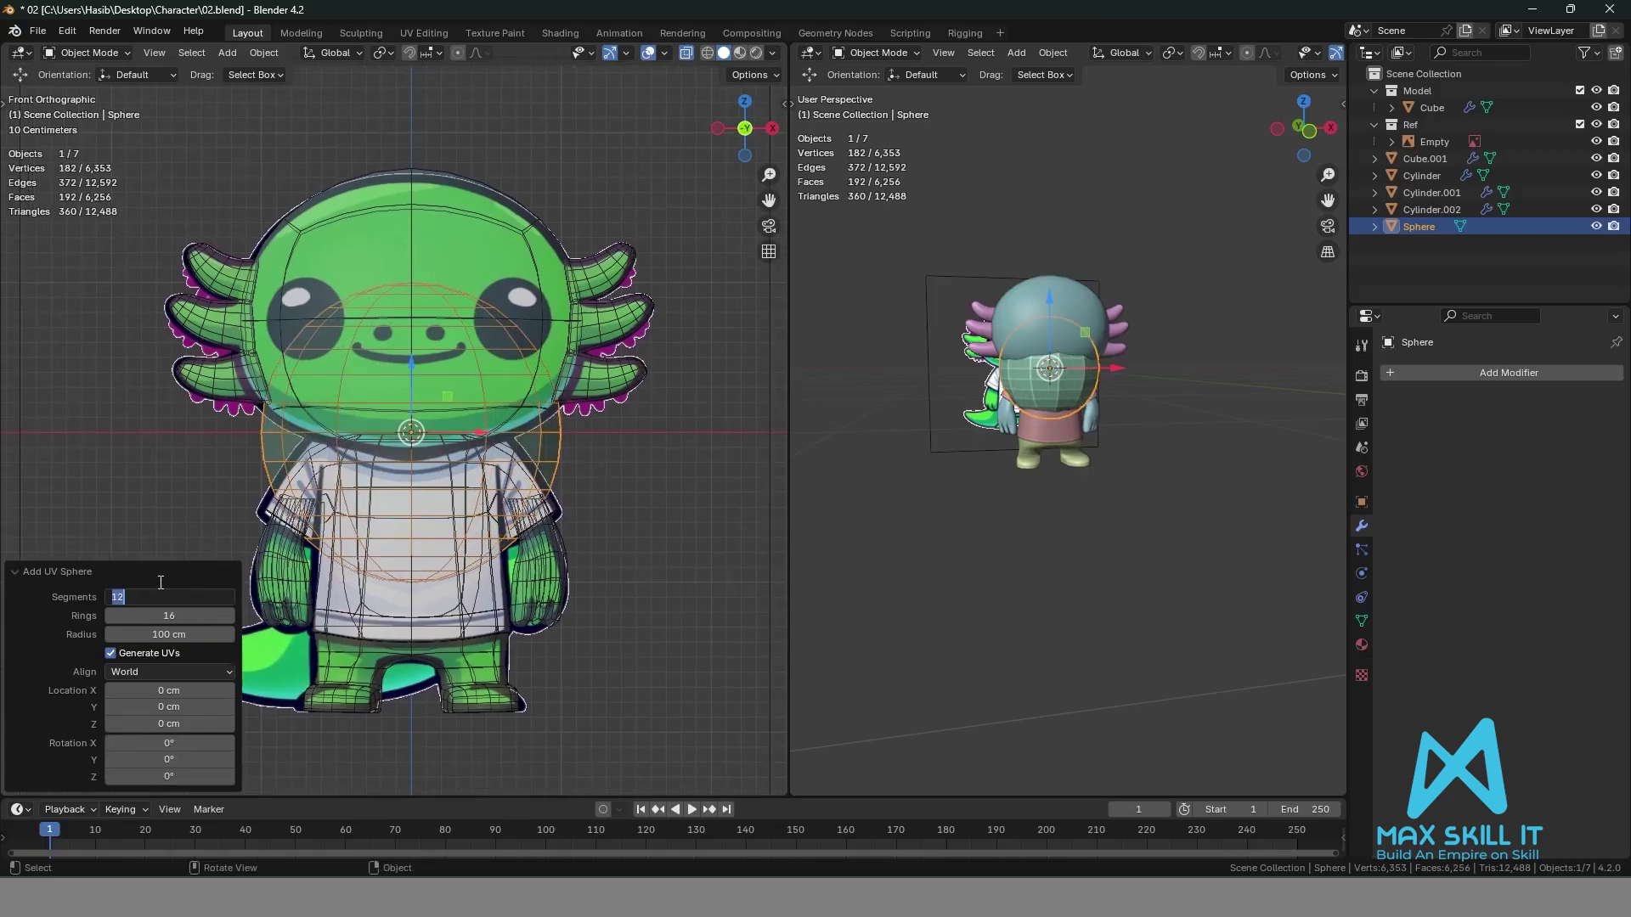
text(16)
key(Return)
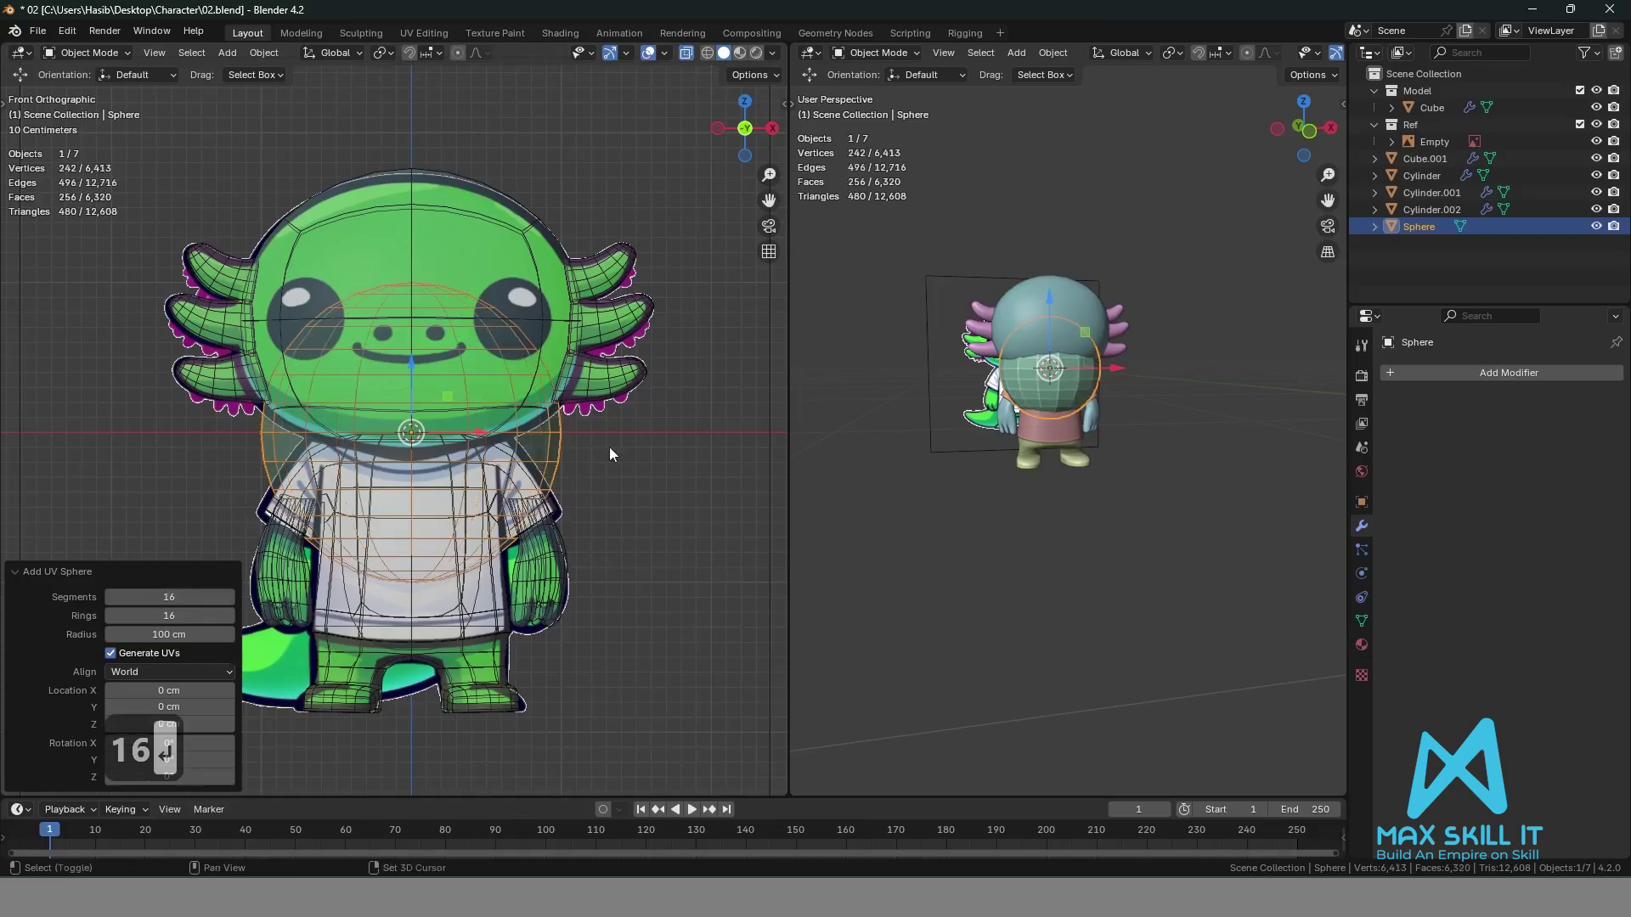
Rotate the eye sphere 90° about the X axis.
shift+middle_drag(609, 454, 606, 387)
key(r)
key(z)
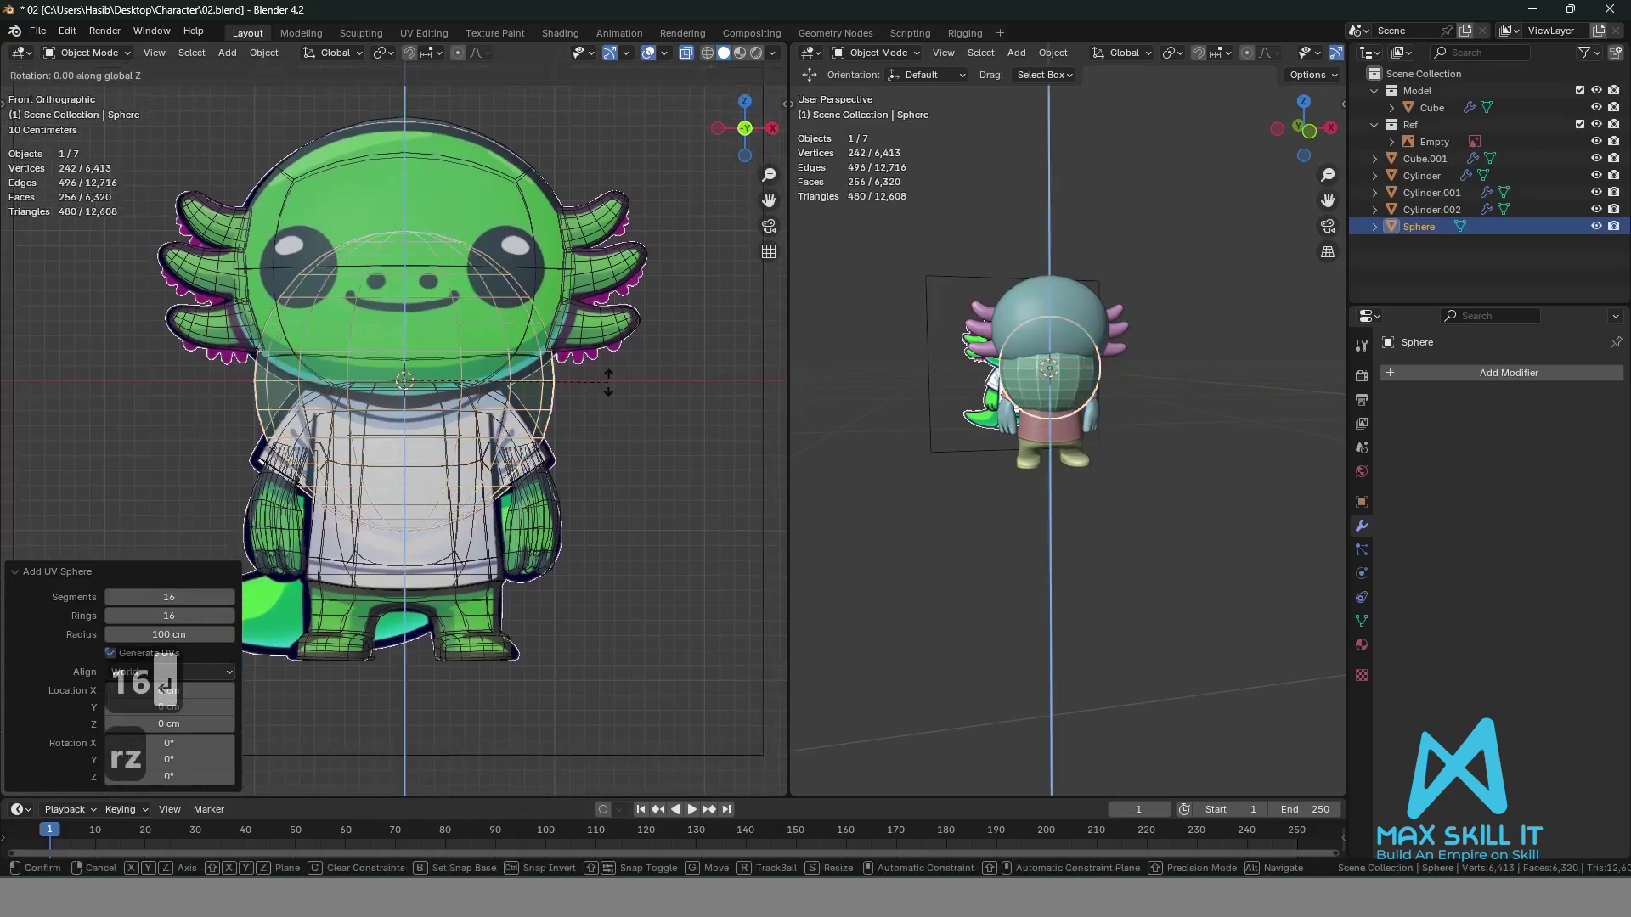
text(x)
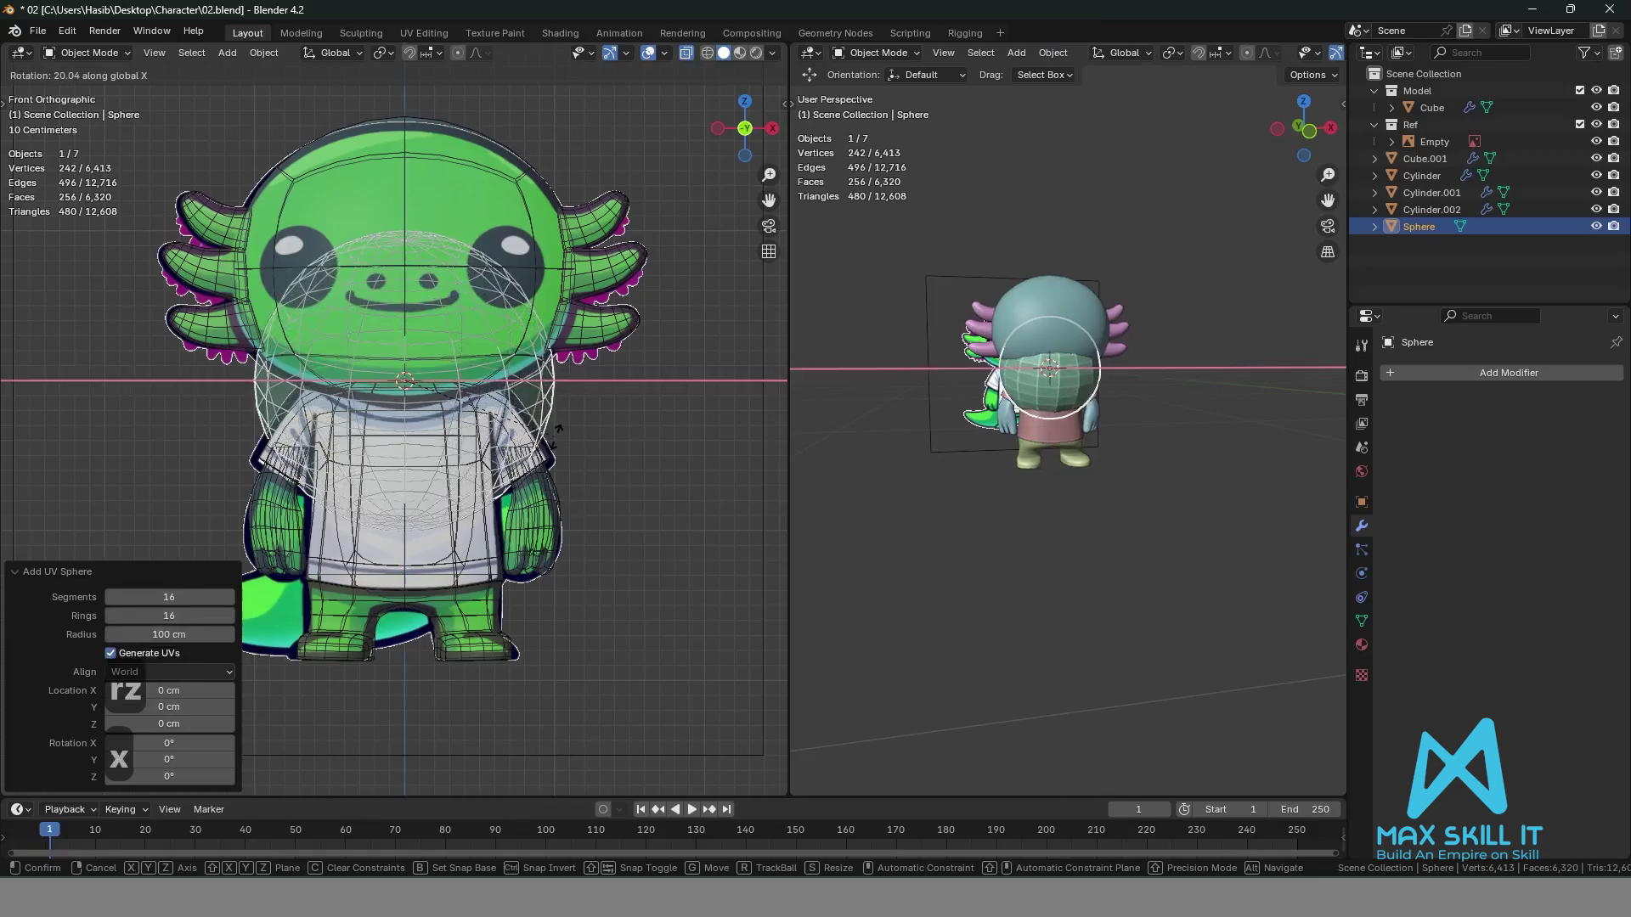
text(90)
key(Return)
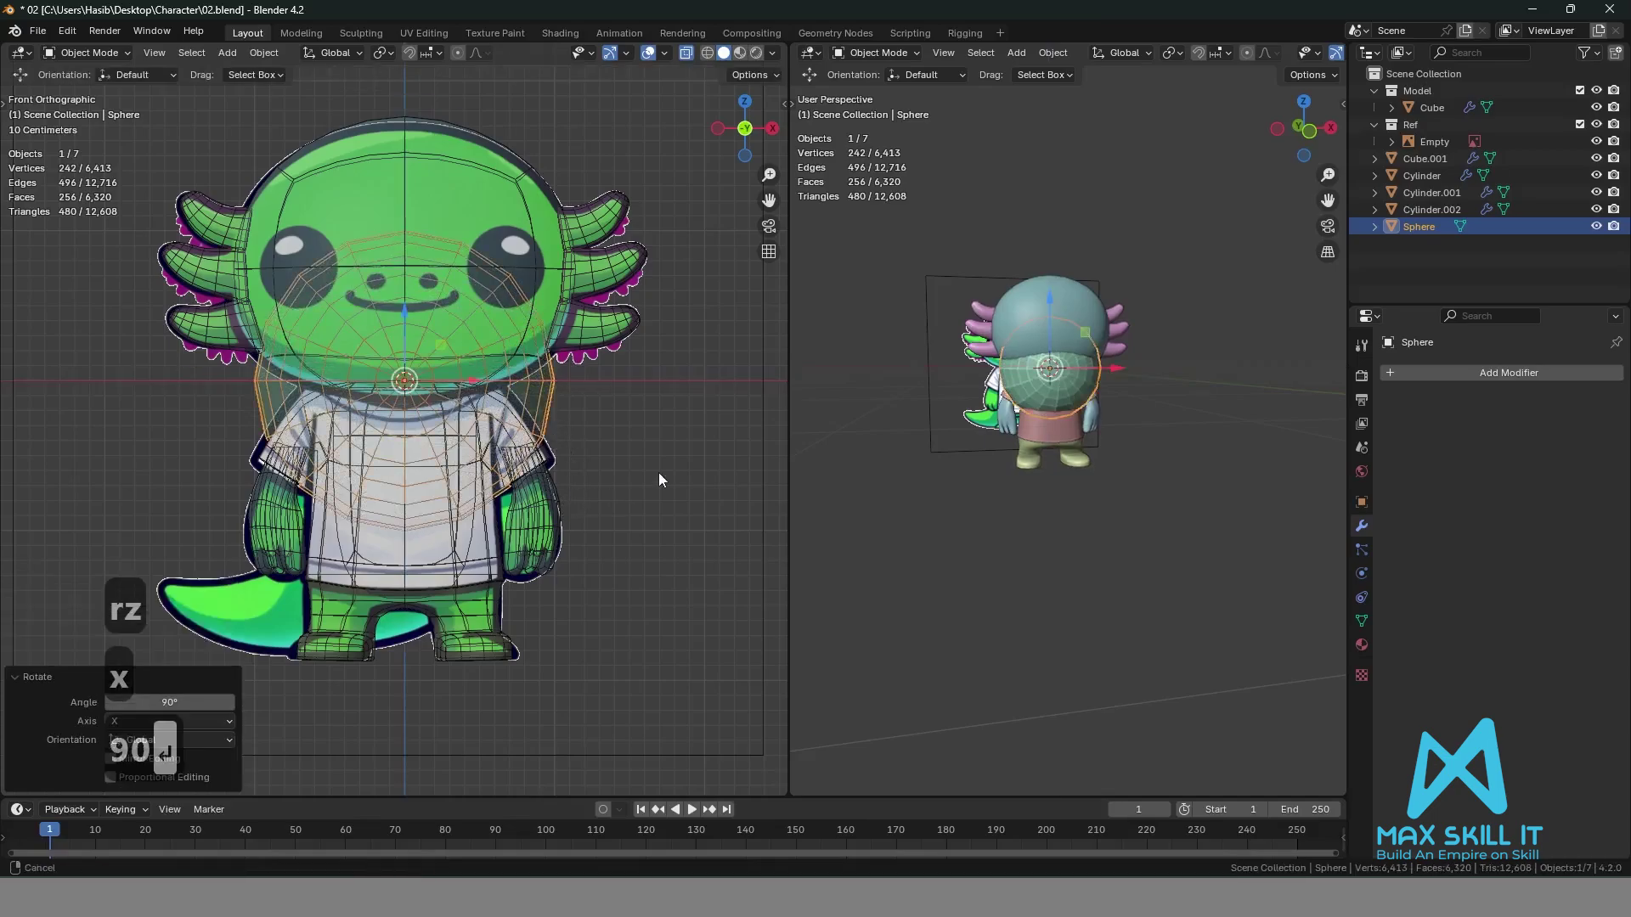
Move the sphere onto the reference eye on the positive X side and scale it to about 0.286.
shift+middle_drag(659, 479, 645, 527)
key(g)
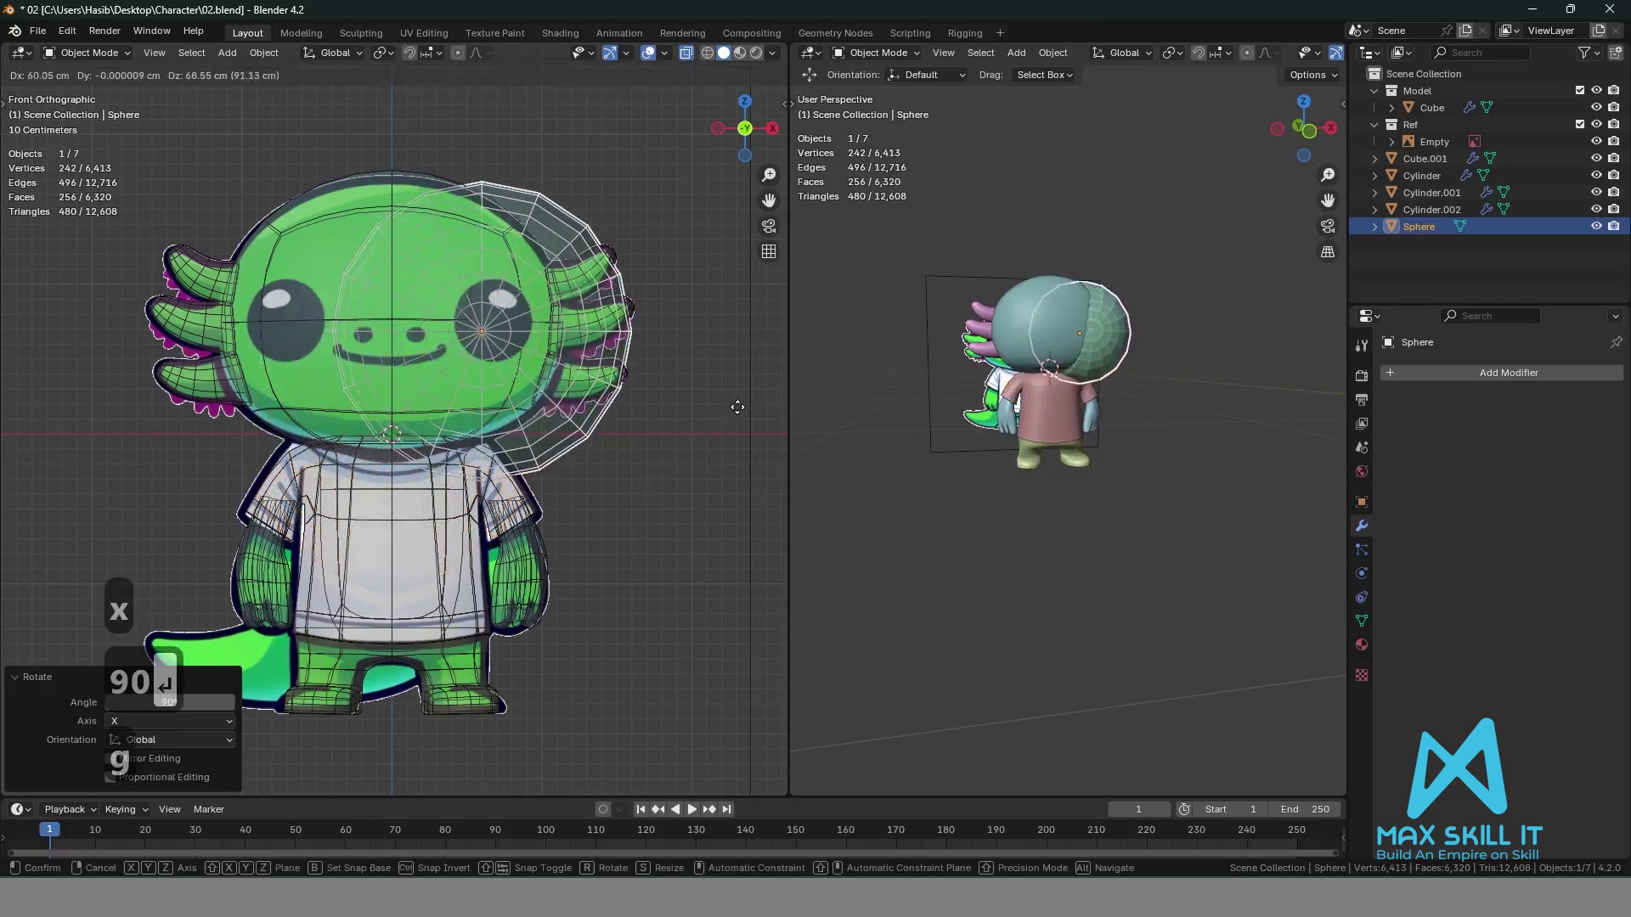
click(750, 403)
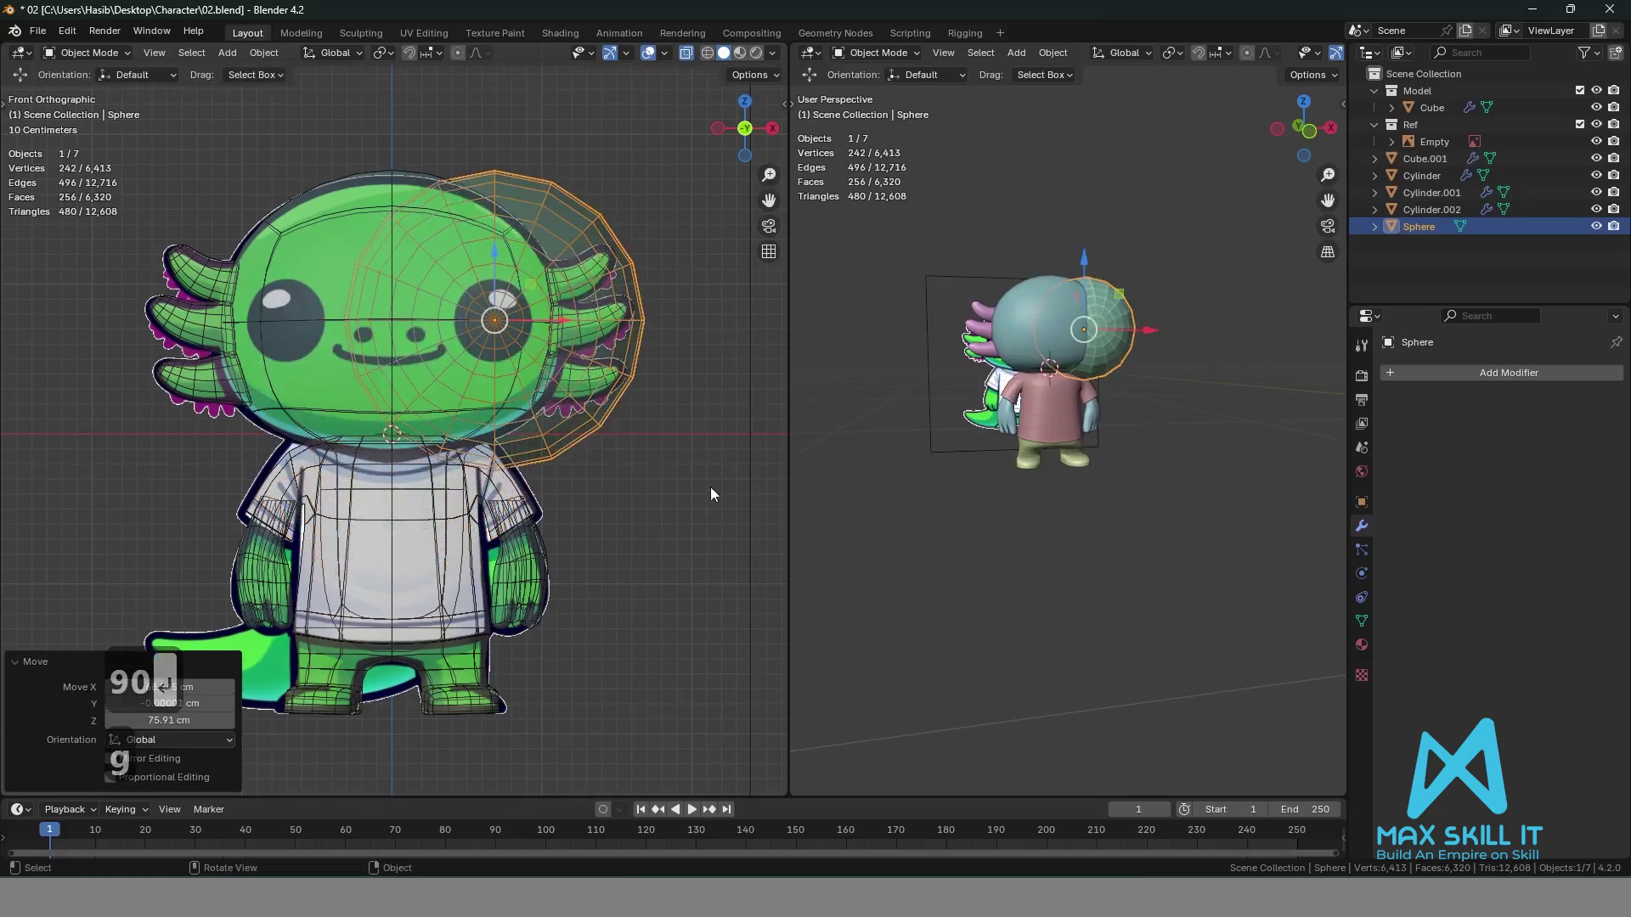
key(s)
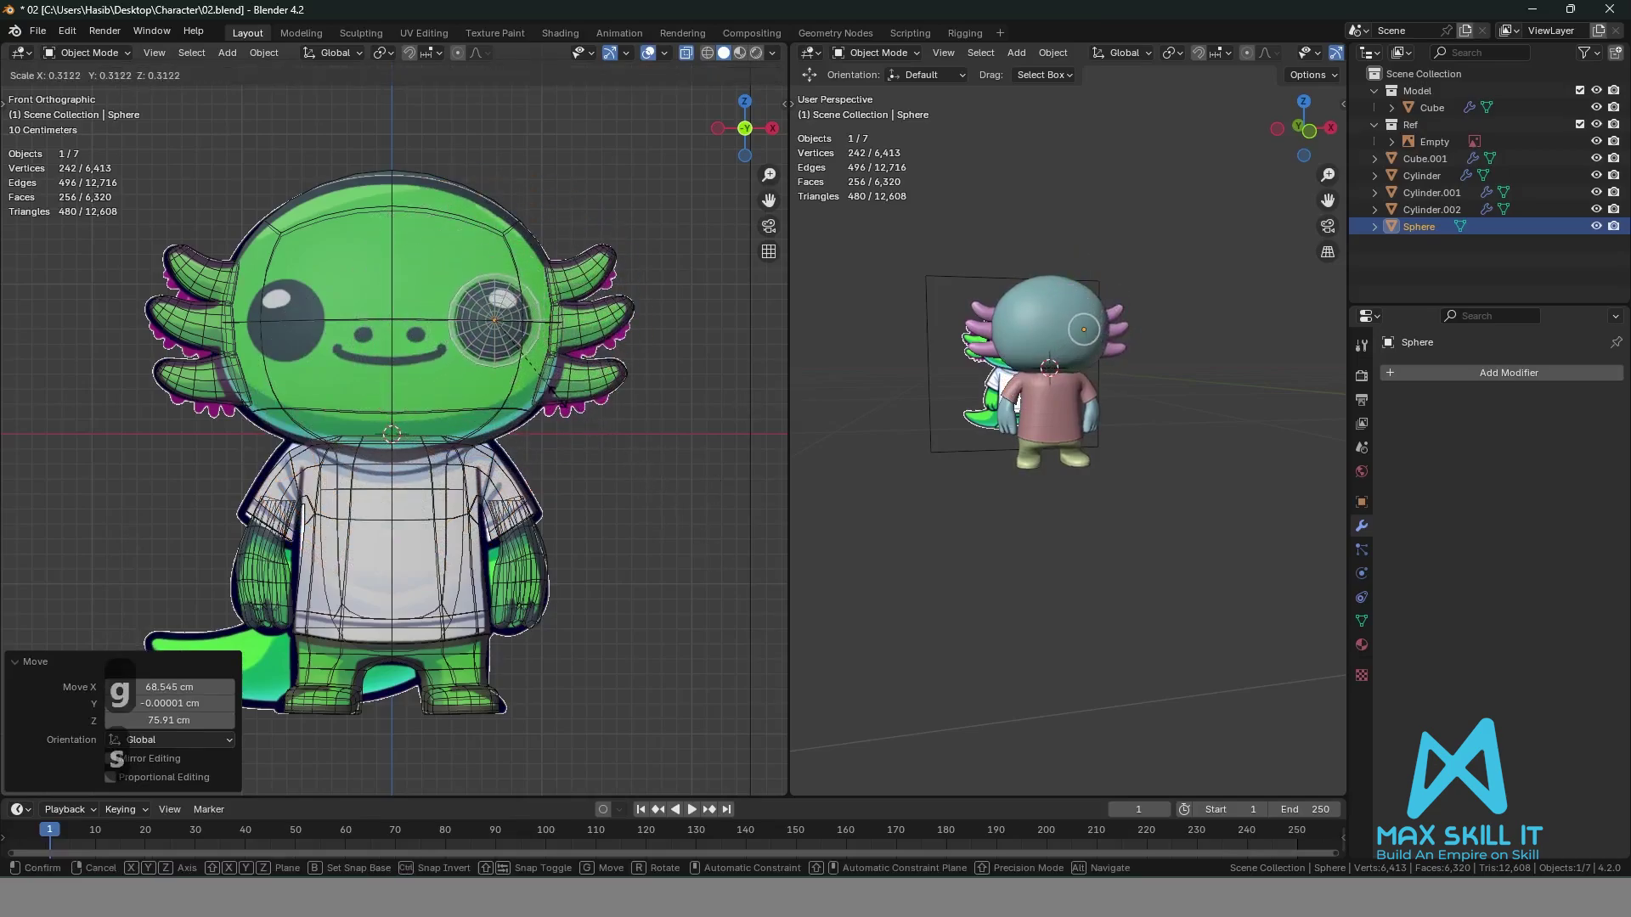
click(532, 348)
Scale the eye sphere to about 0.958 and shift it about -1.82 cm along X to center it on the reference eye.
scroll(532, 348, up, 6)
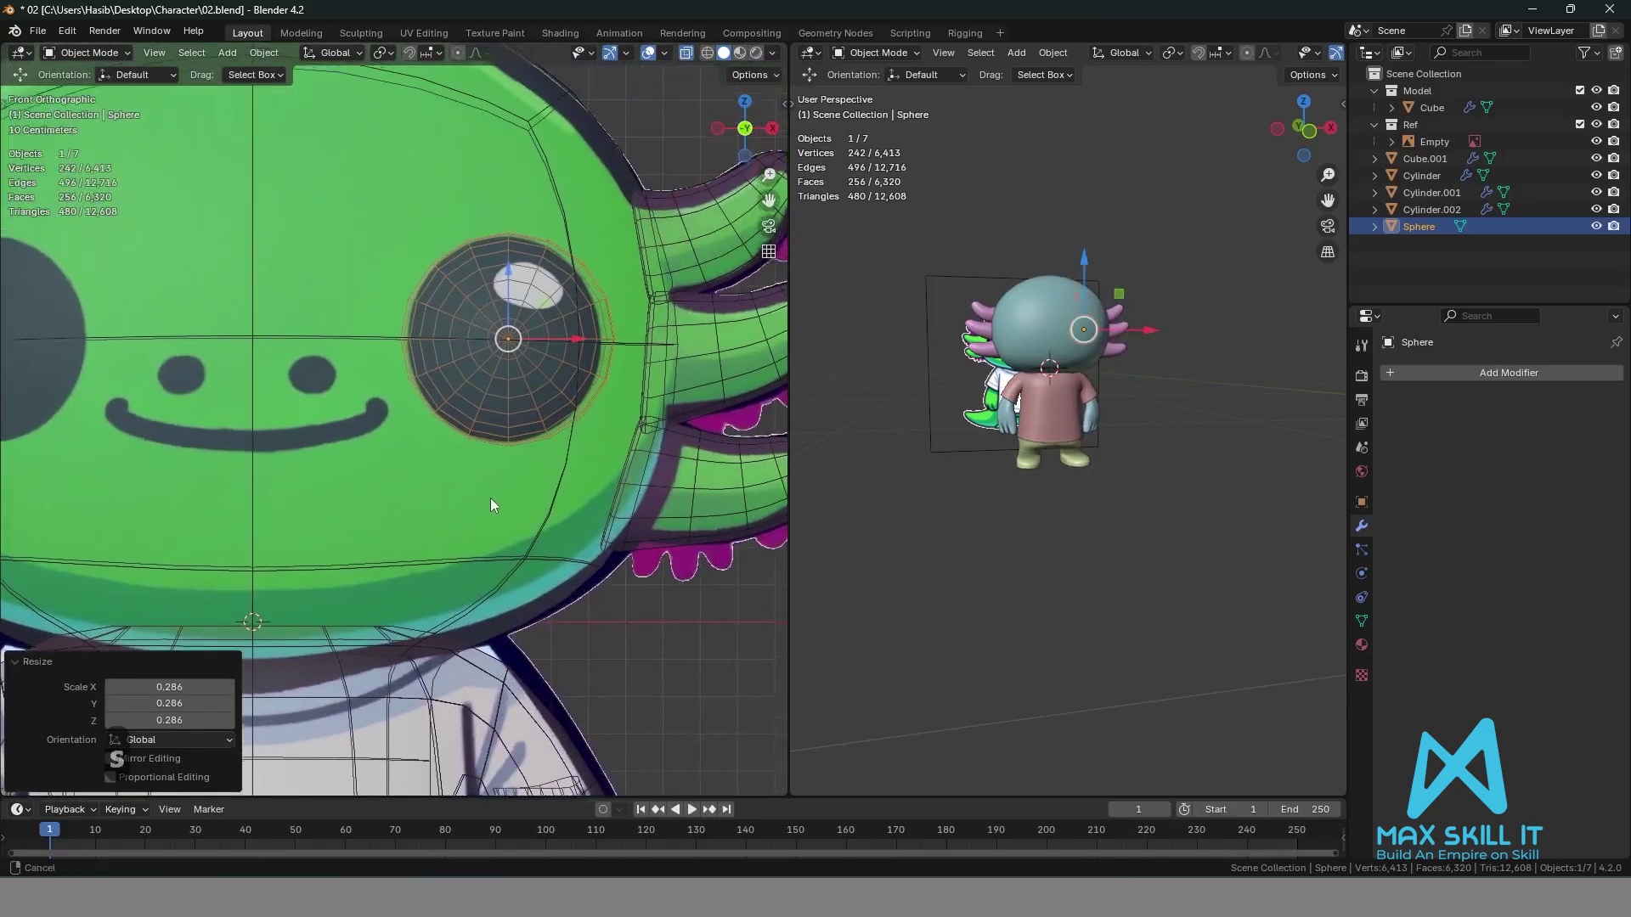
shift+middle_drag(491, 505, 426, 573)
key(s)
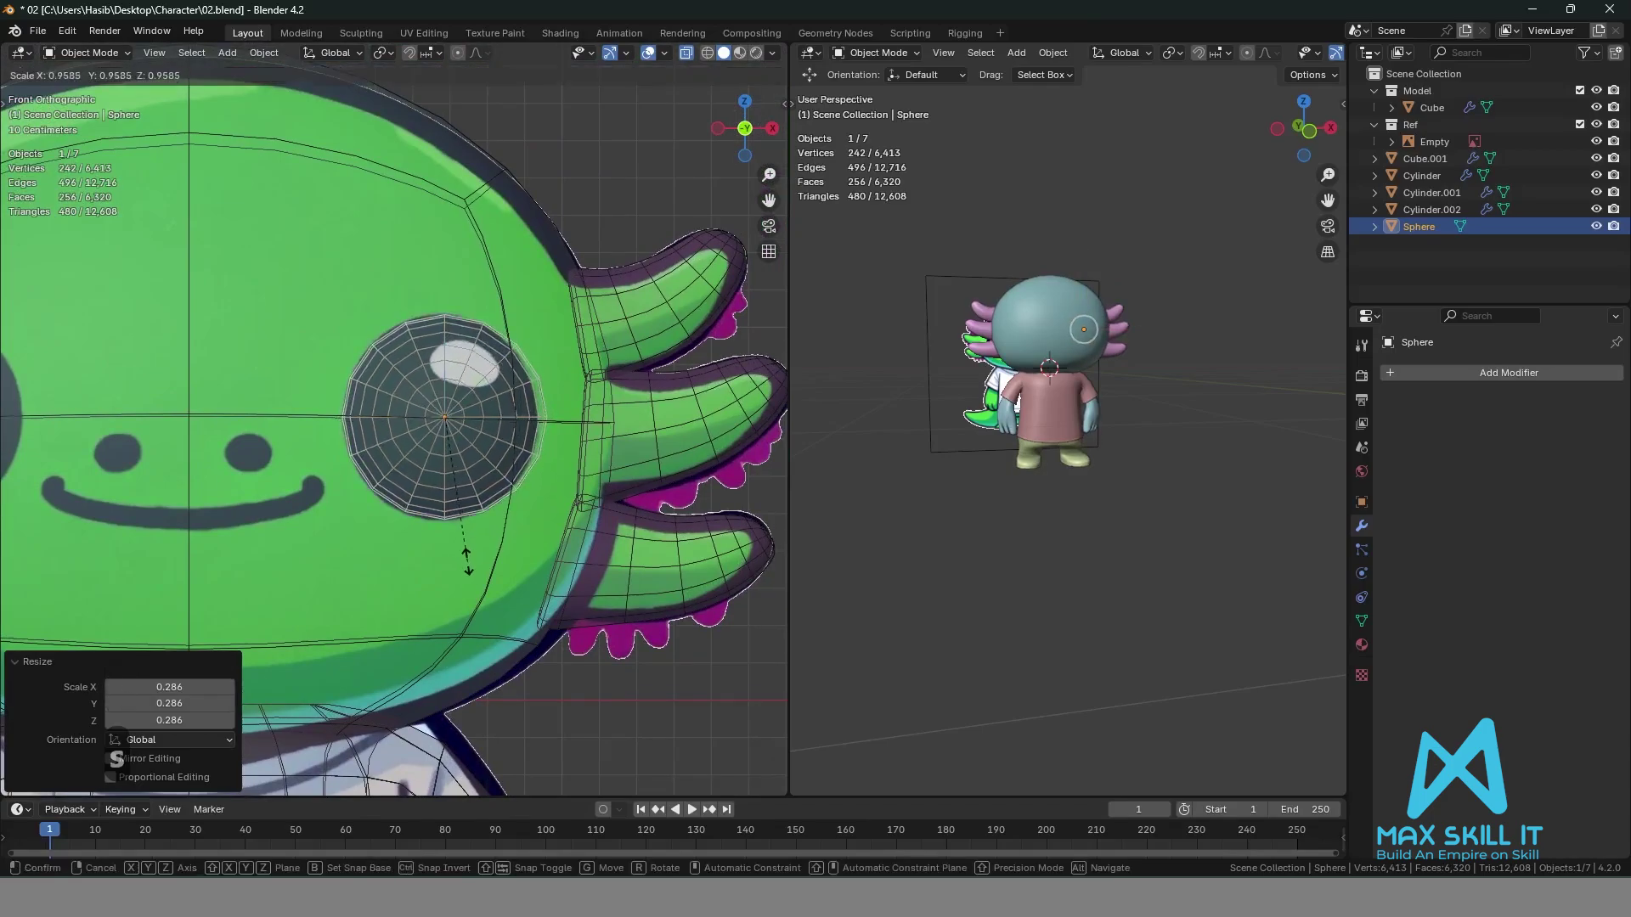
click(466, 561)
key(g)
key(x)
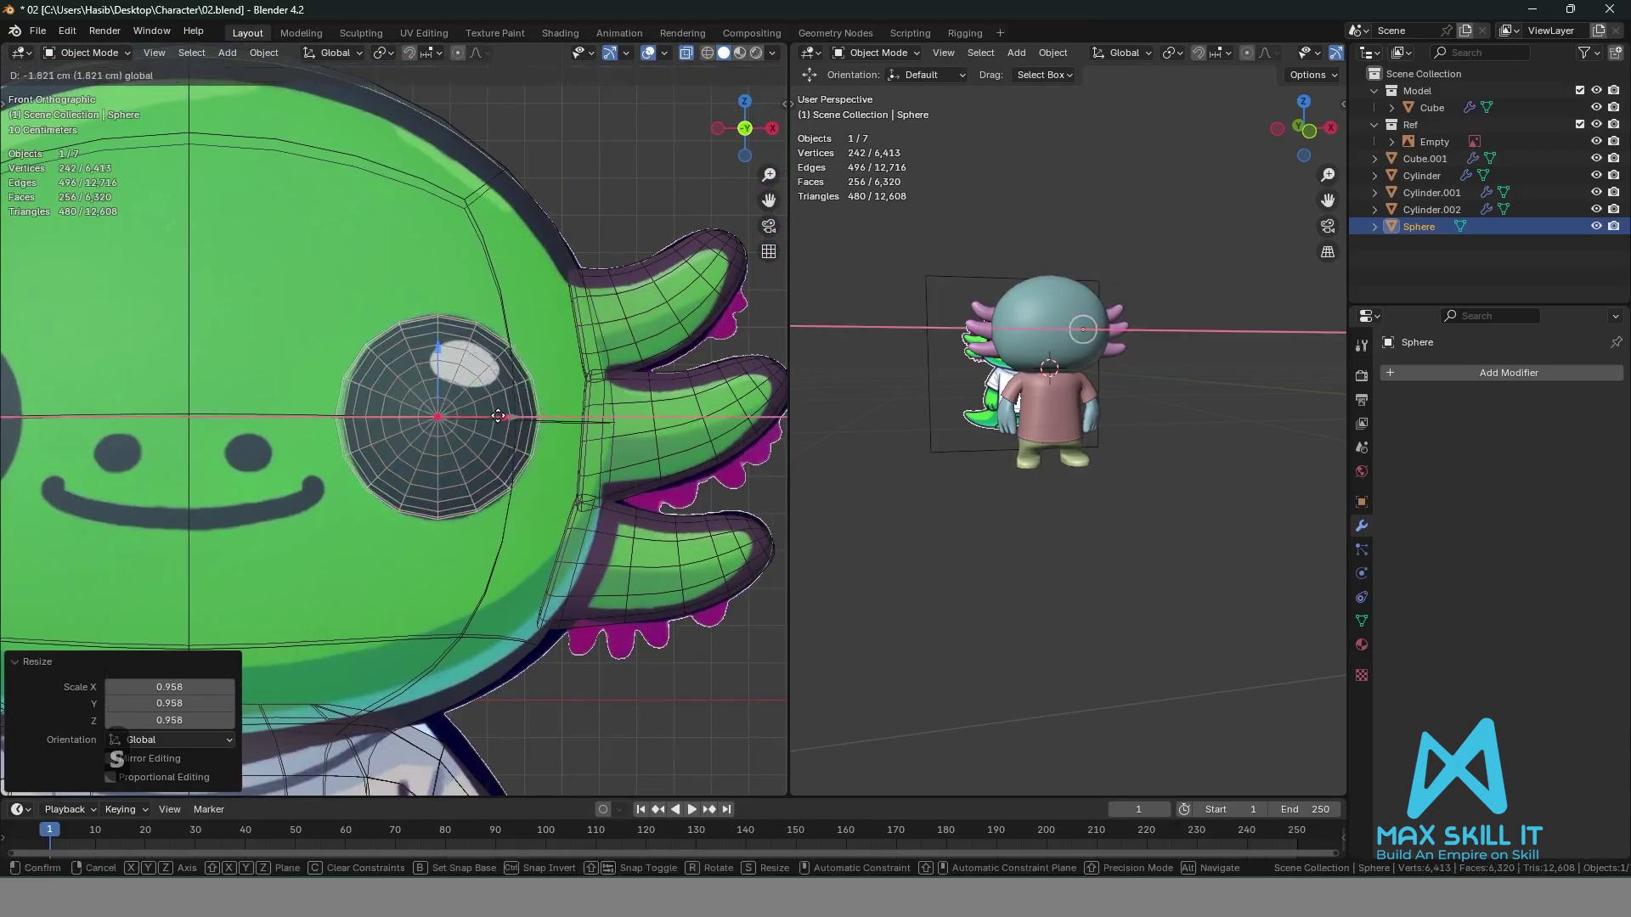
click(498, 416)
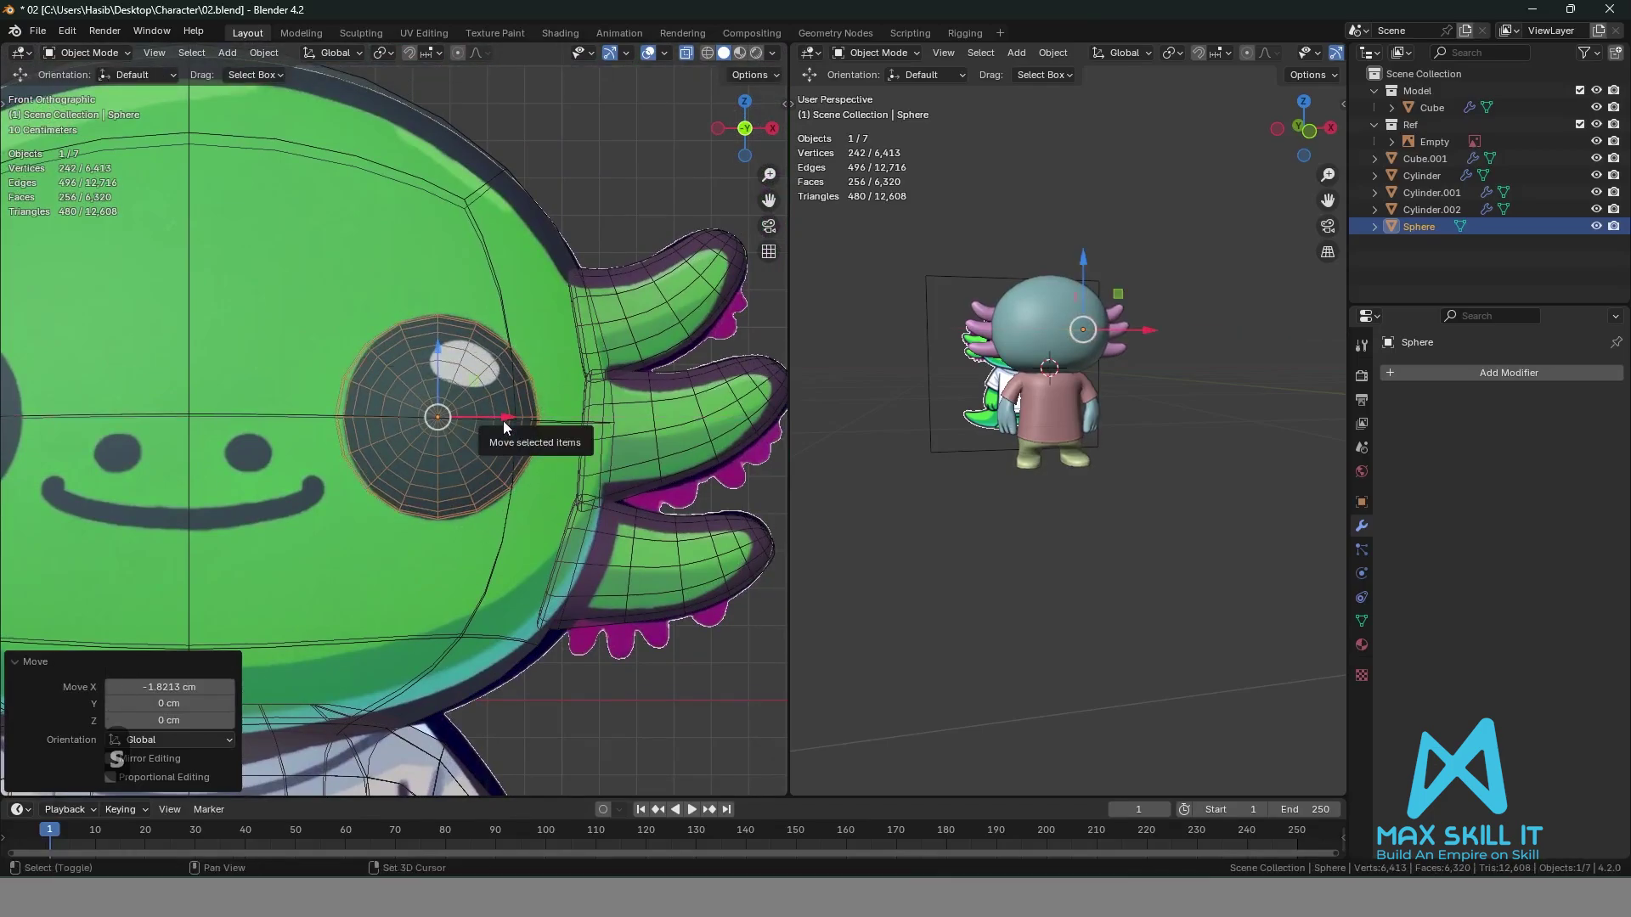
Stretch the eye sphere slightly along Z and scale it overall to about 0.967 to match the reference eye outline.
key(shift+space)
key(s)
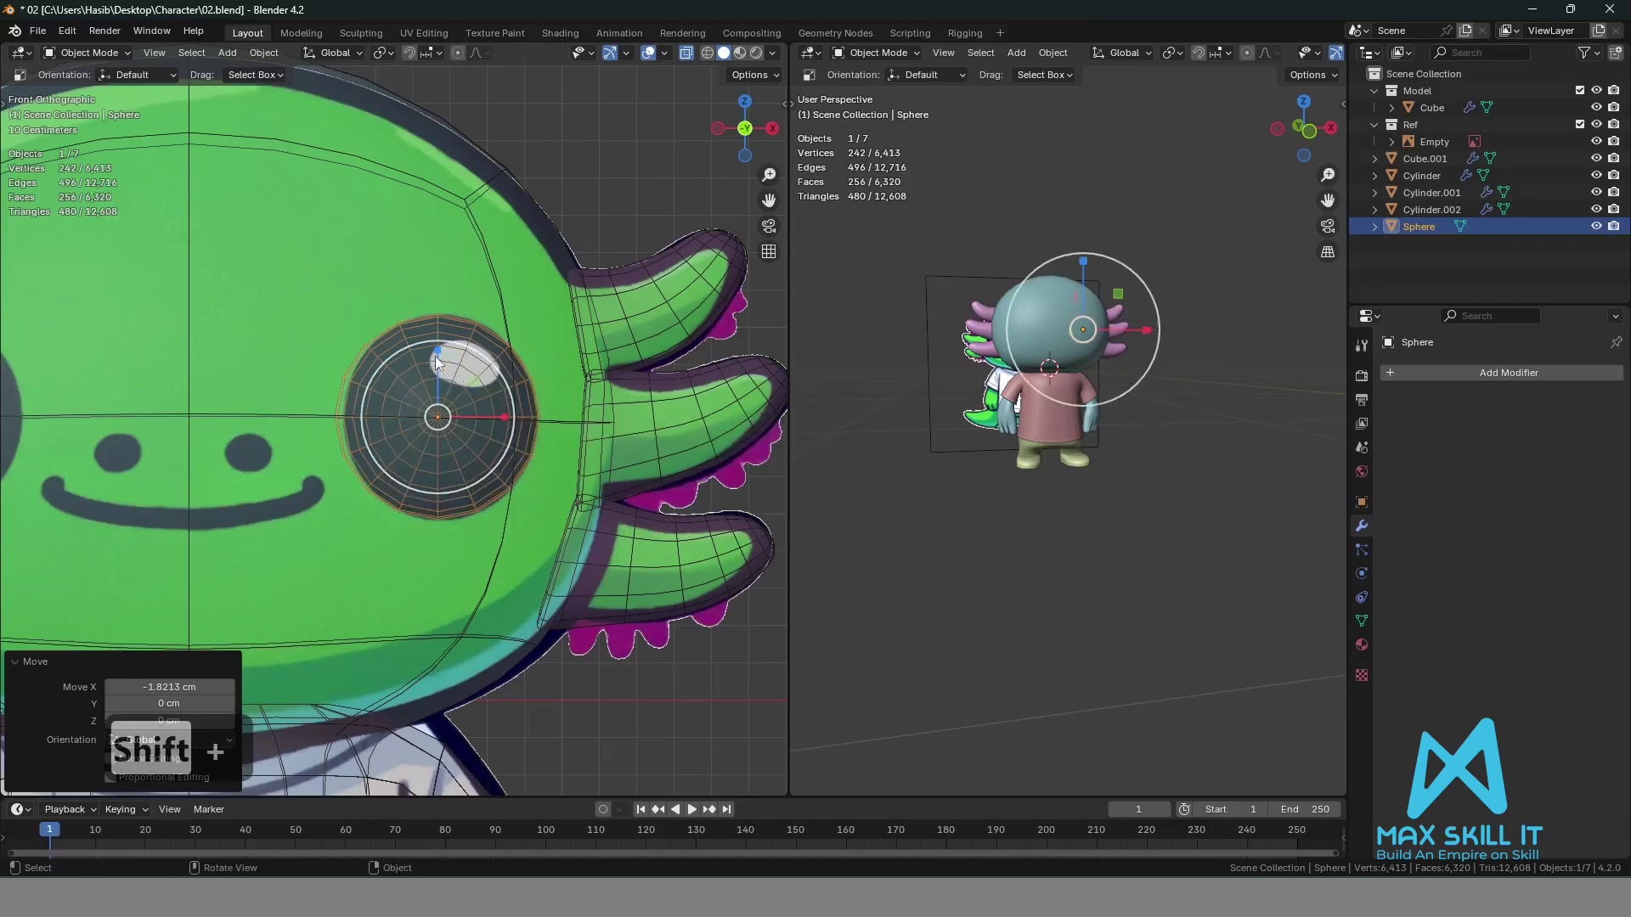
drag(434, 348, 434, 341)
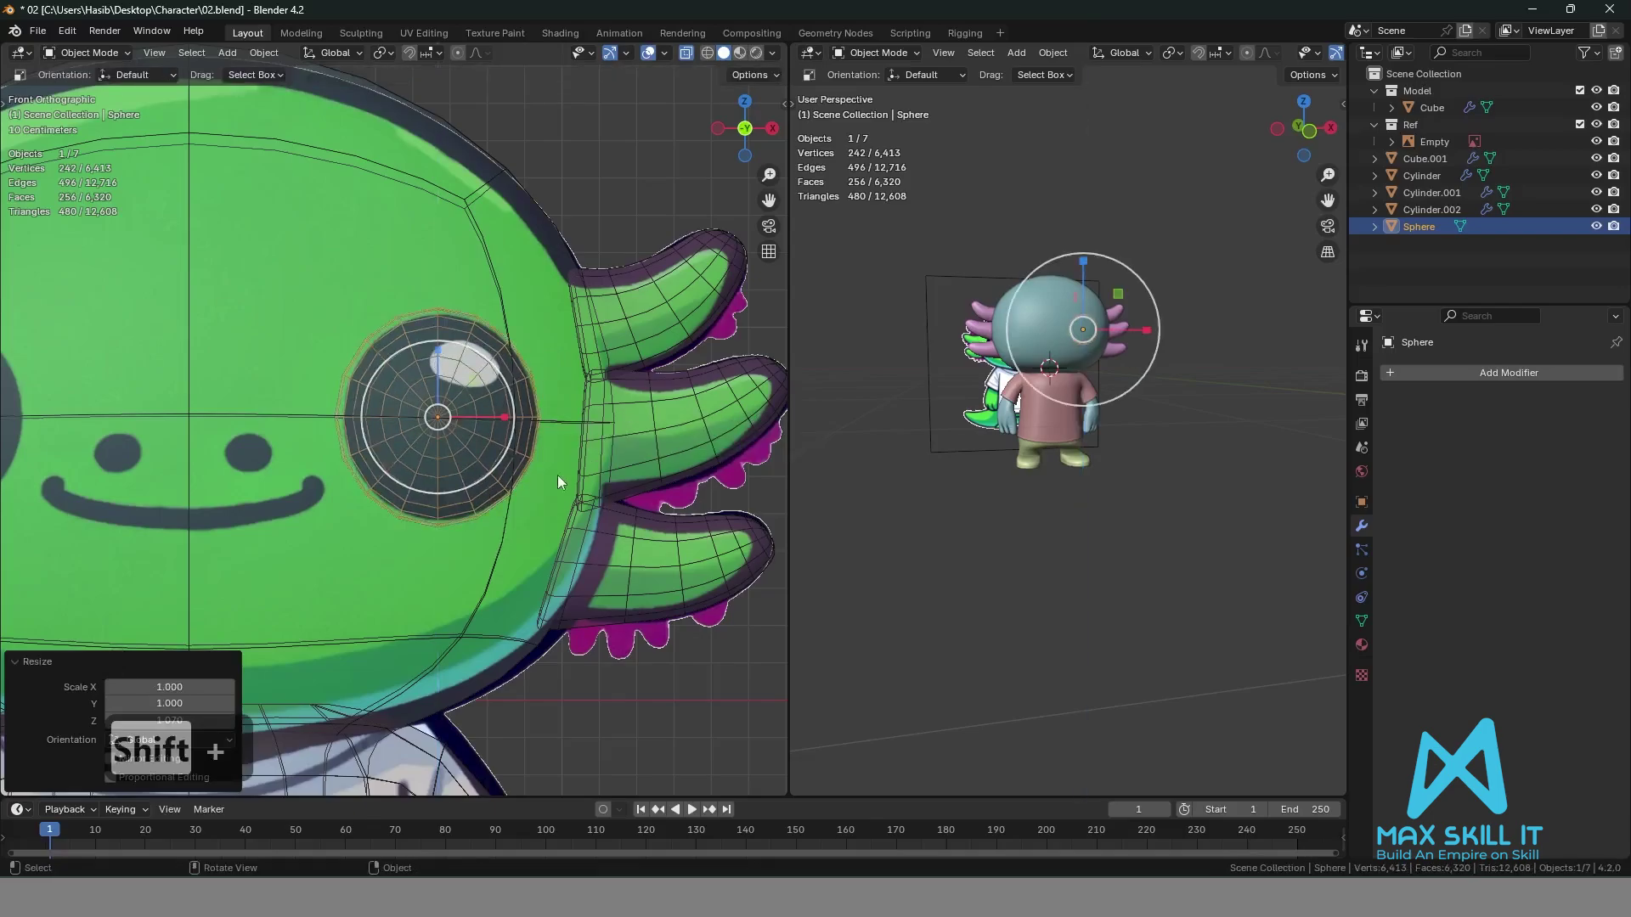
key(s)
click(571, 488)
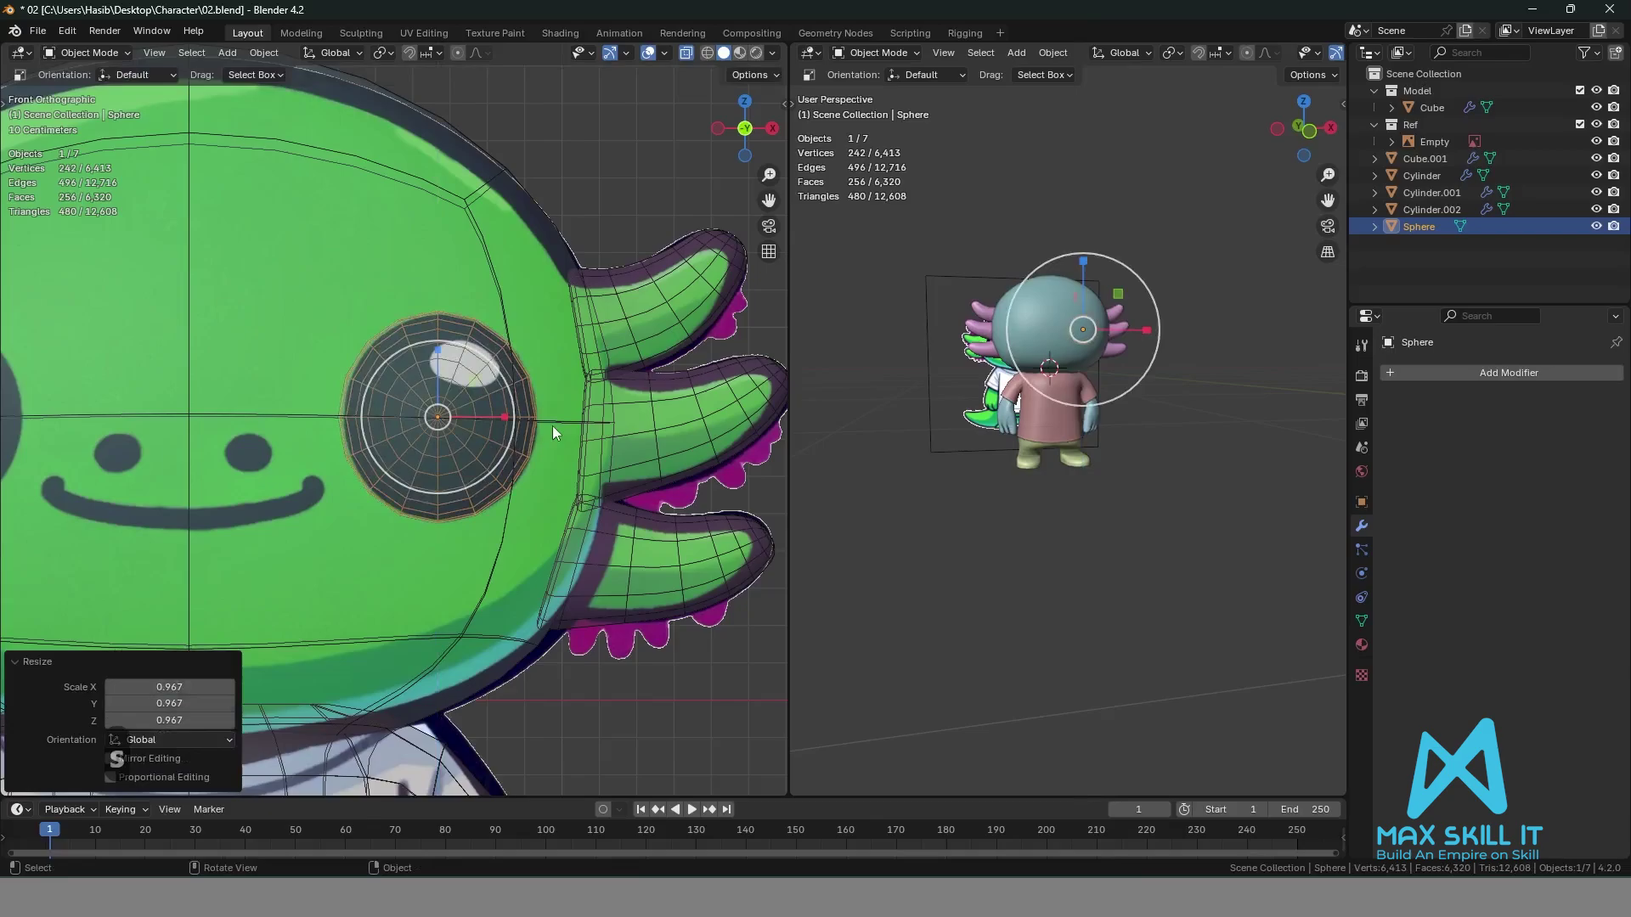
Move the eye sphere about -81.2 cm along Y to the front surface of the head.
middle_drag(1107, 415, 1184, 554)
key(shift+space)
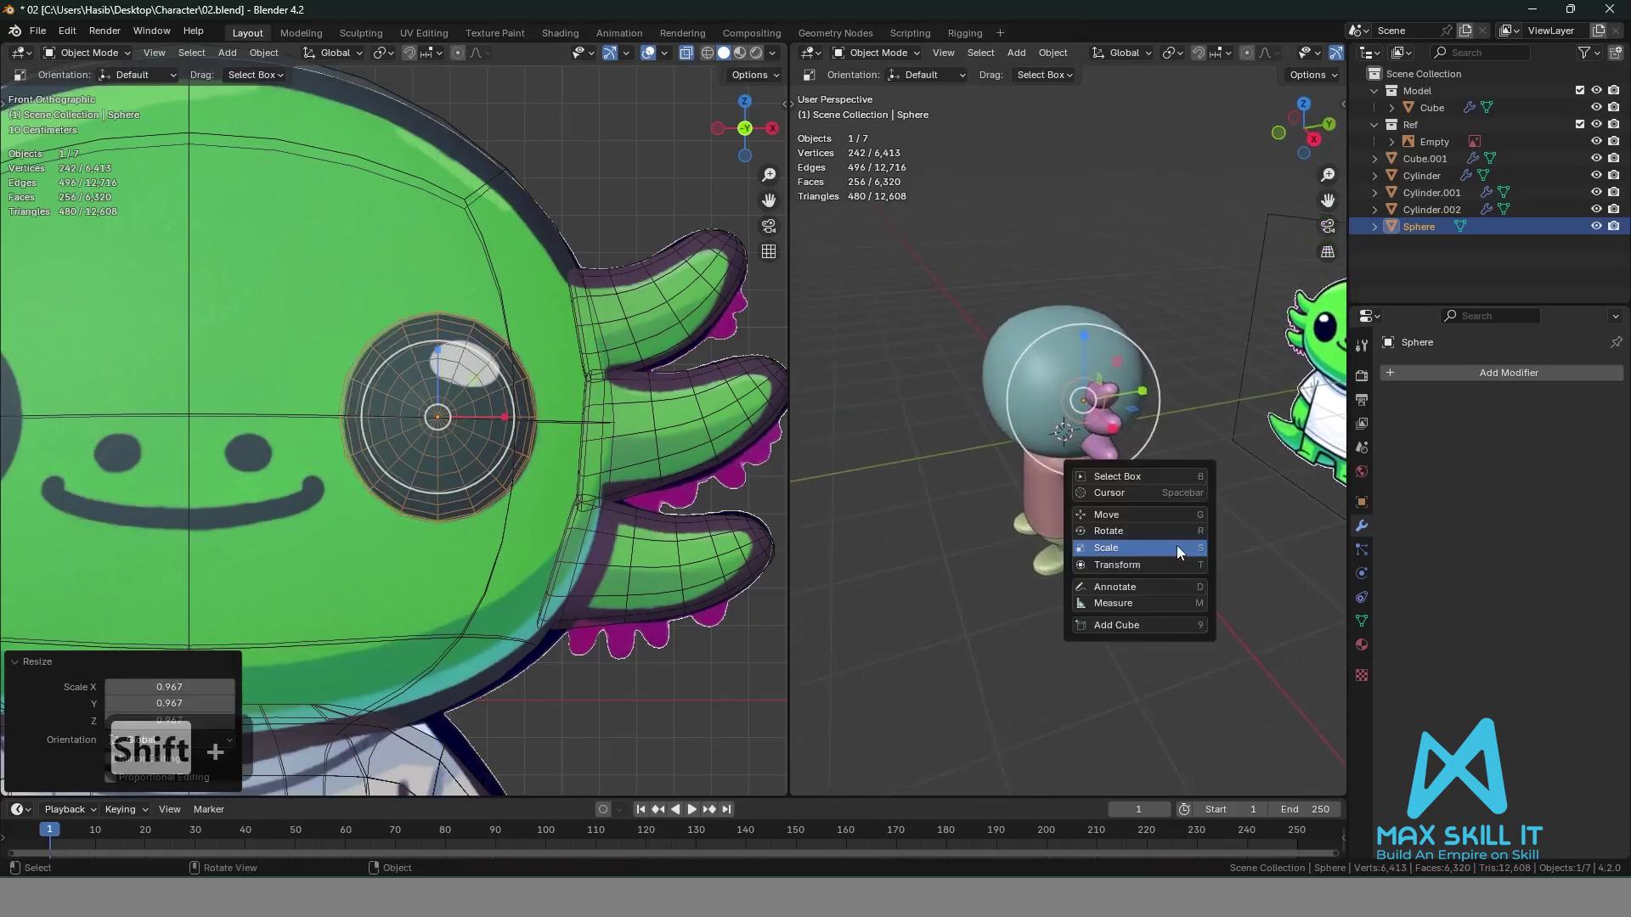
click(1144, 512)
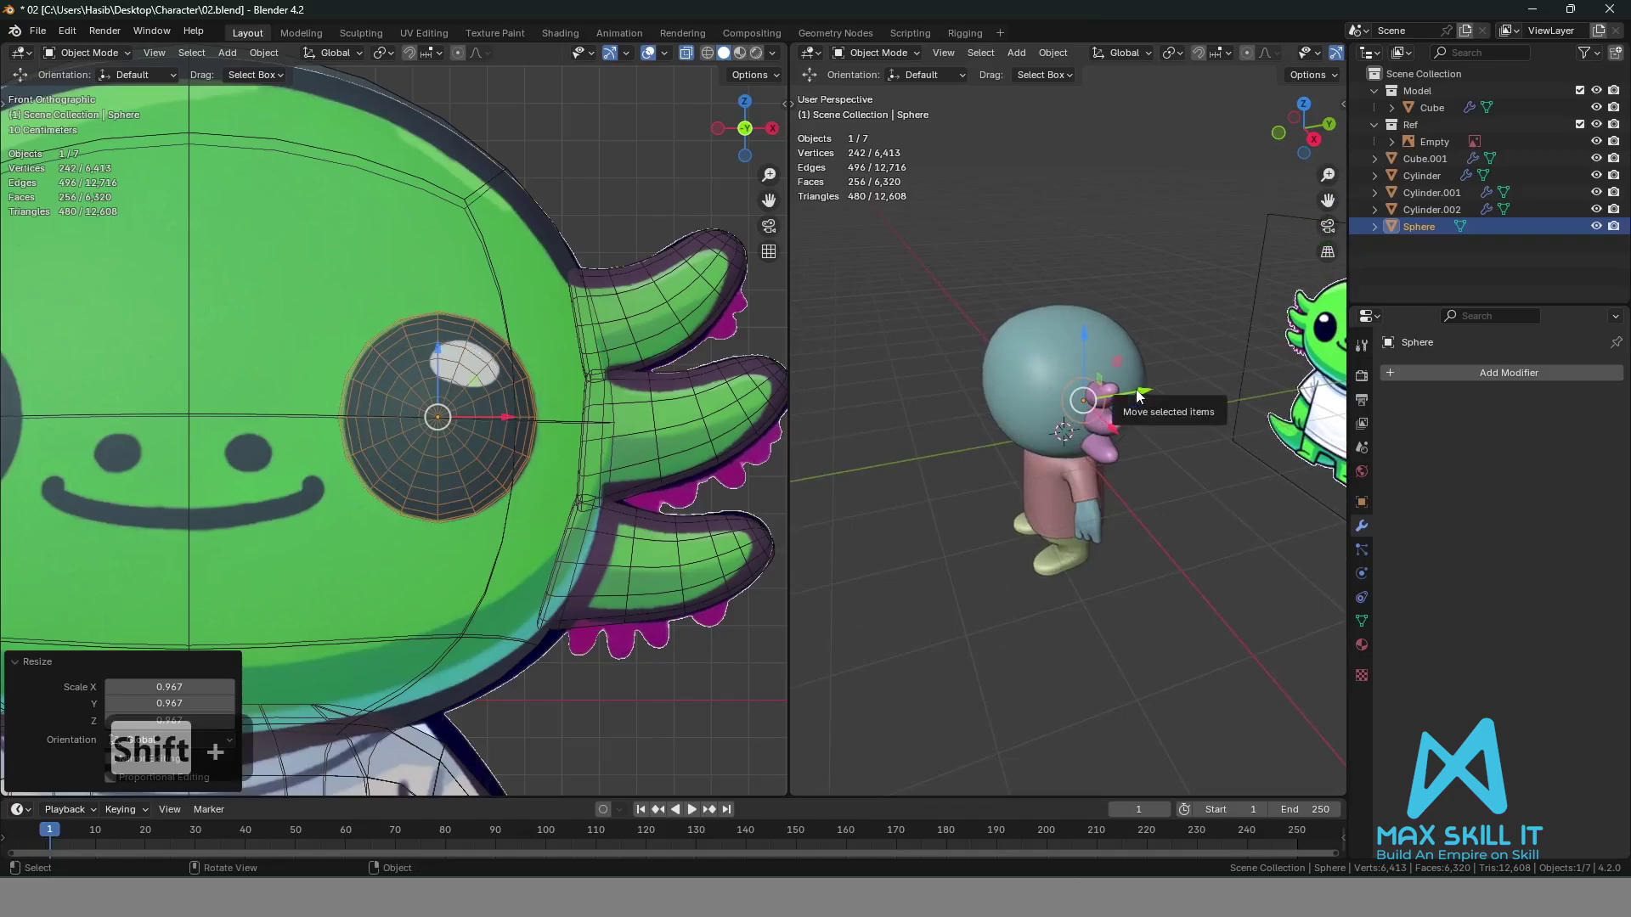
drag(1135, 389, 1036, 397)
scroll(943, 465, up, 1)
middle_drag(942, 466, 1169, 523)
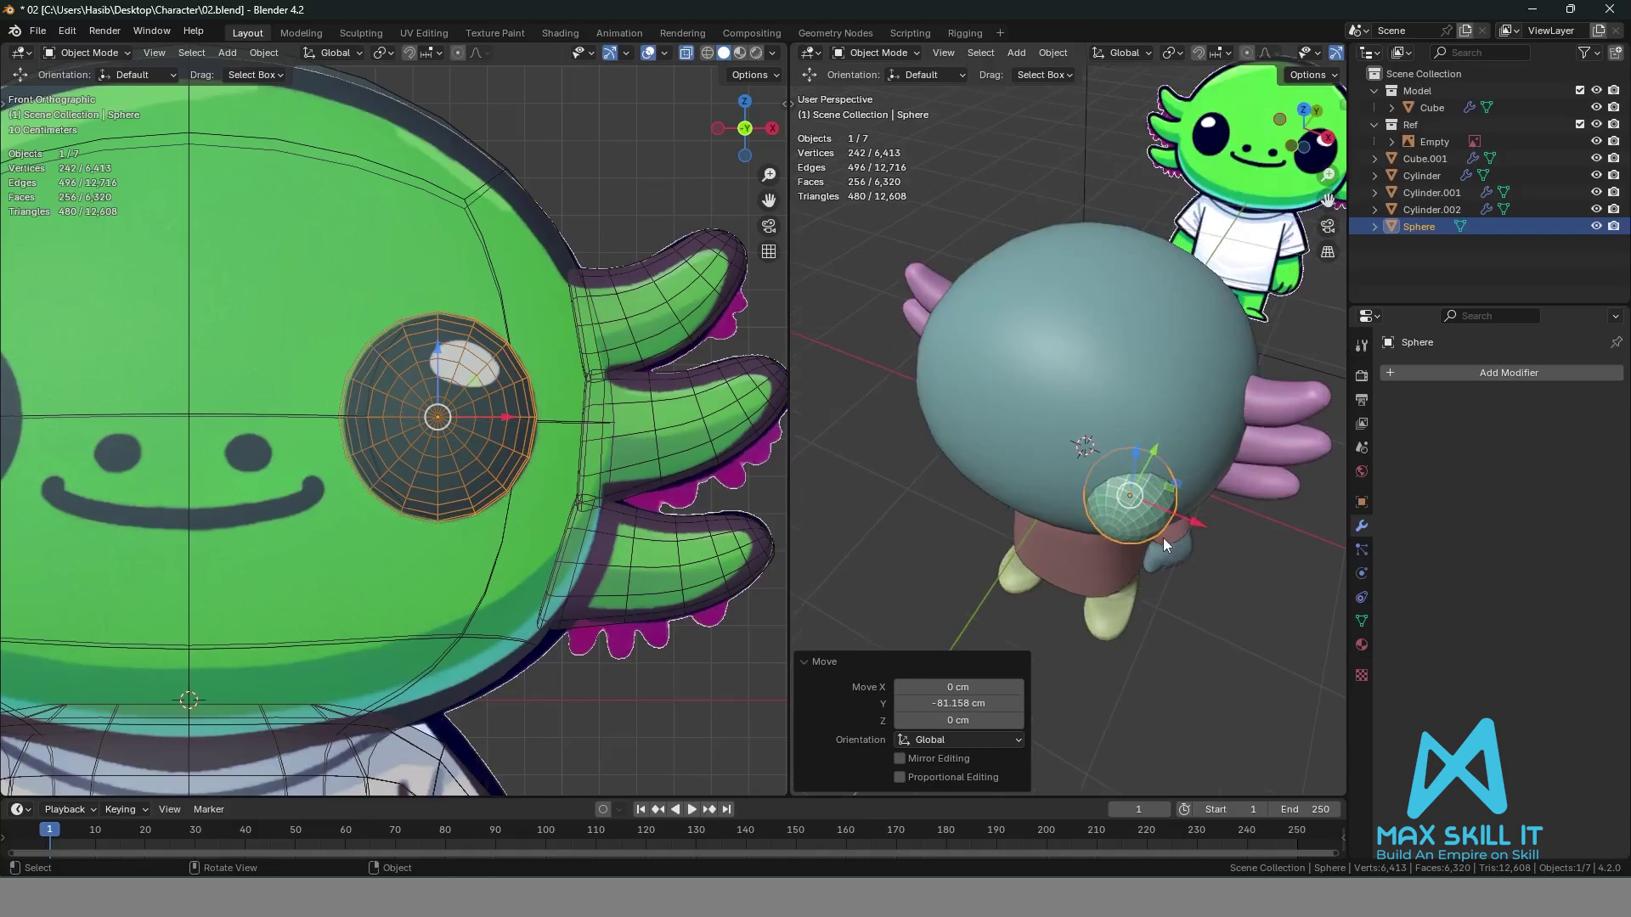
key(r)
right_click(1186, 525)
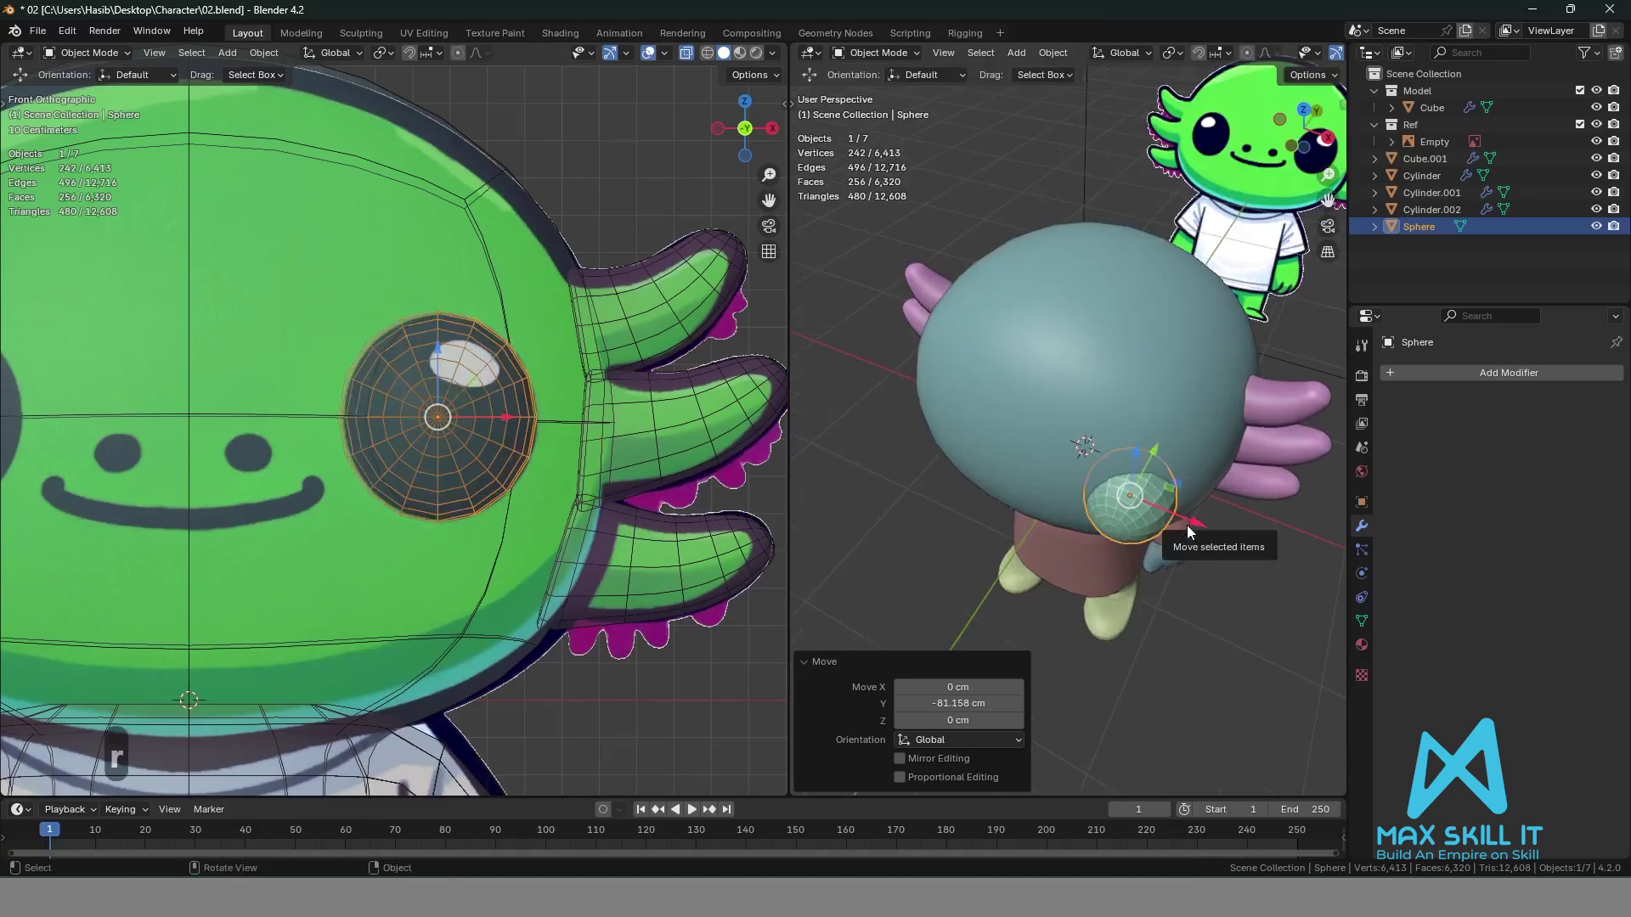
In the top view, rotate the eye sphere slightly around Z to follow the curve of the head.
key(grave)
key(grave)
key(grave)
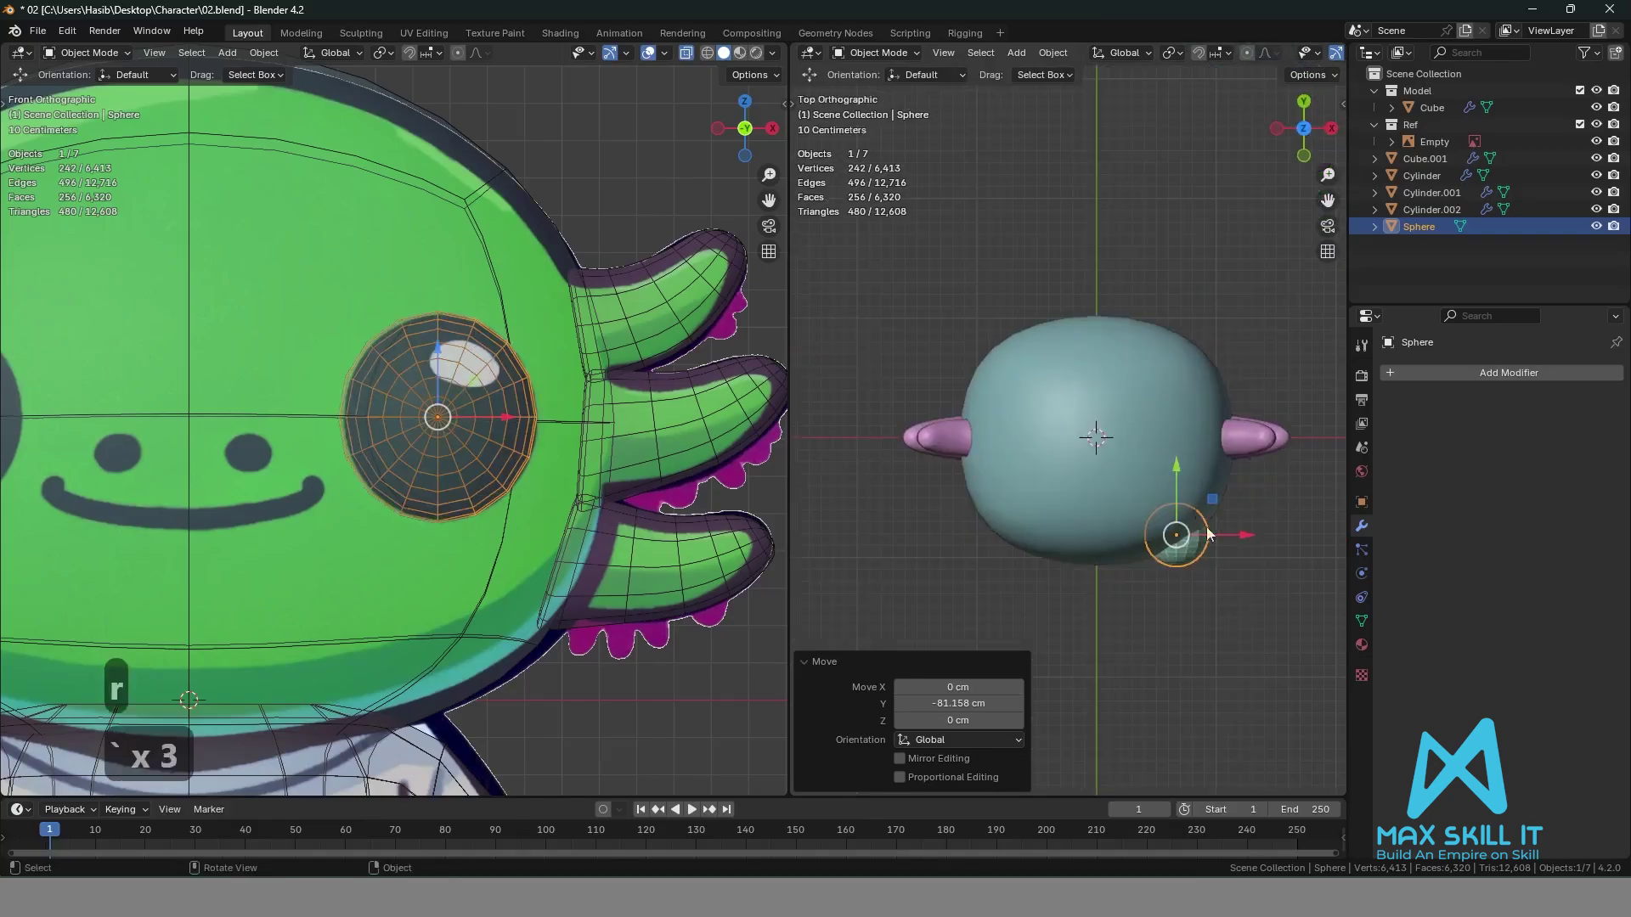
scroll(1236, 585, up, 2)
scroll(1169, 550, up, 1)
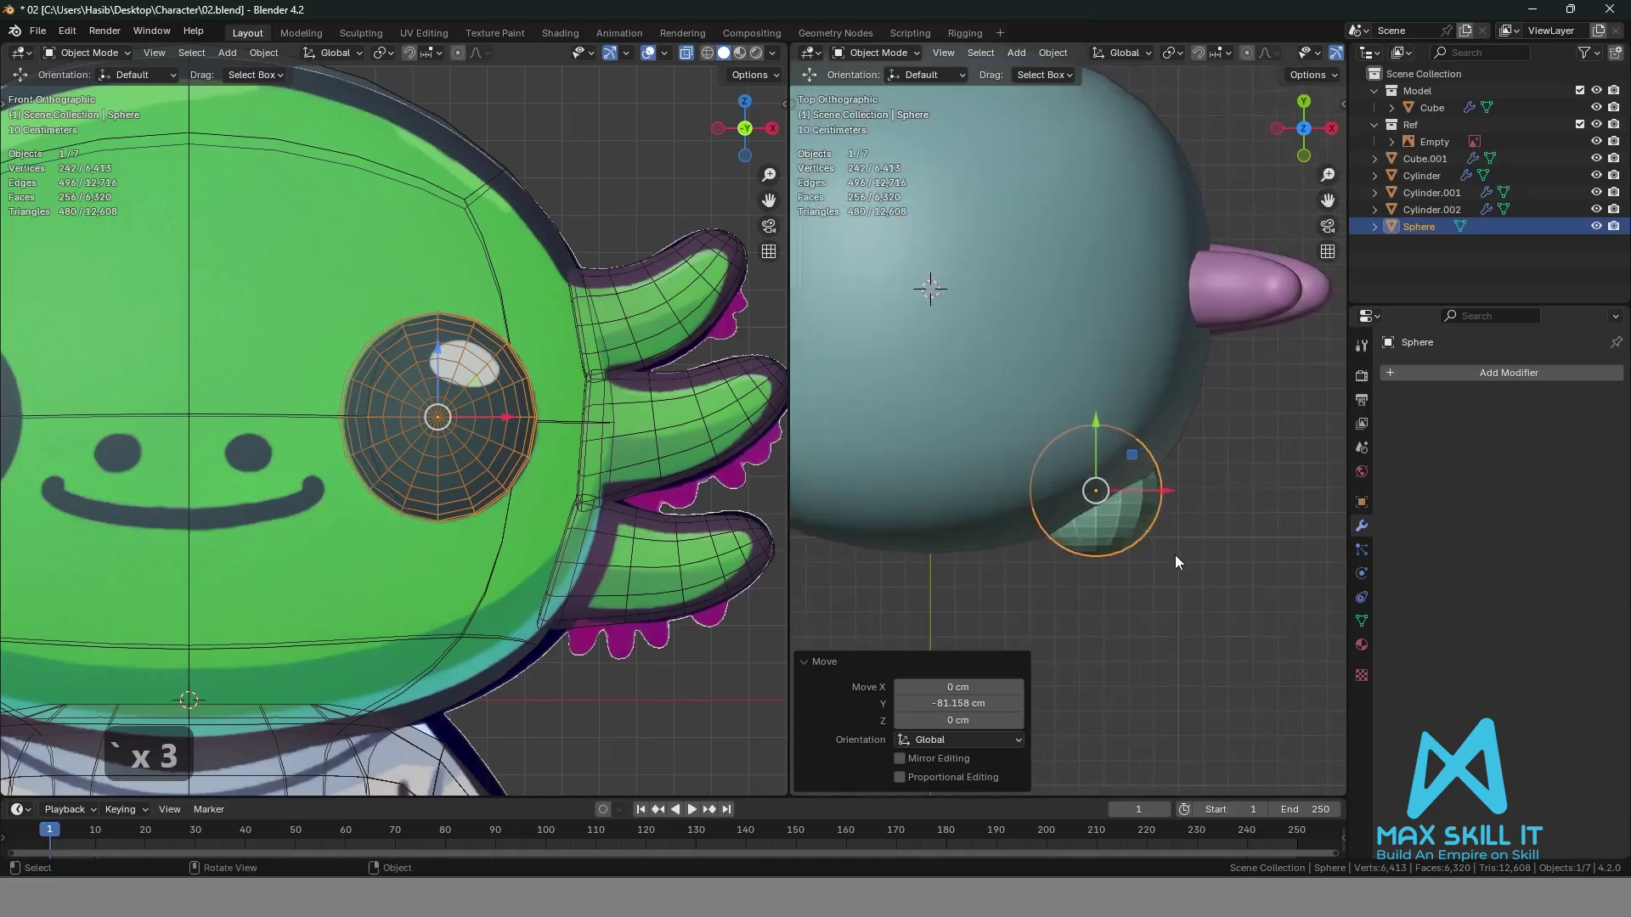
key(shift+space)
click(1135, 570)
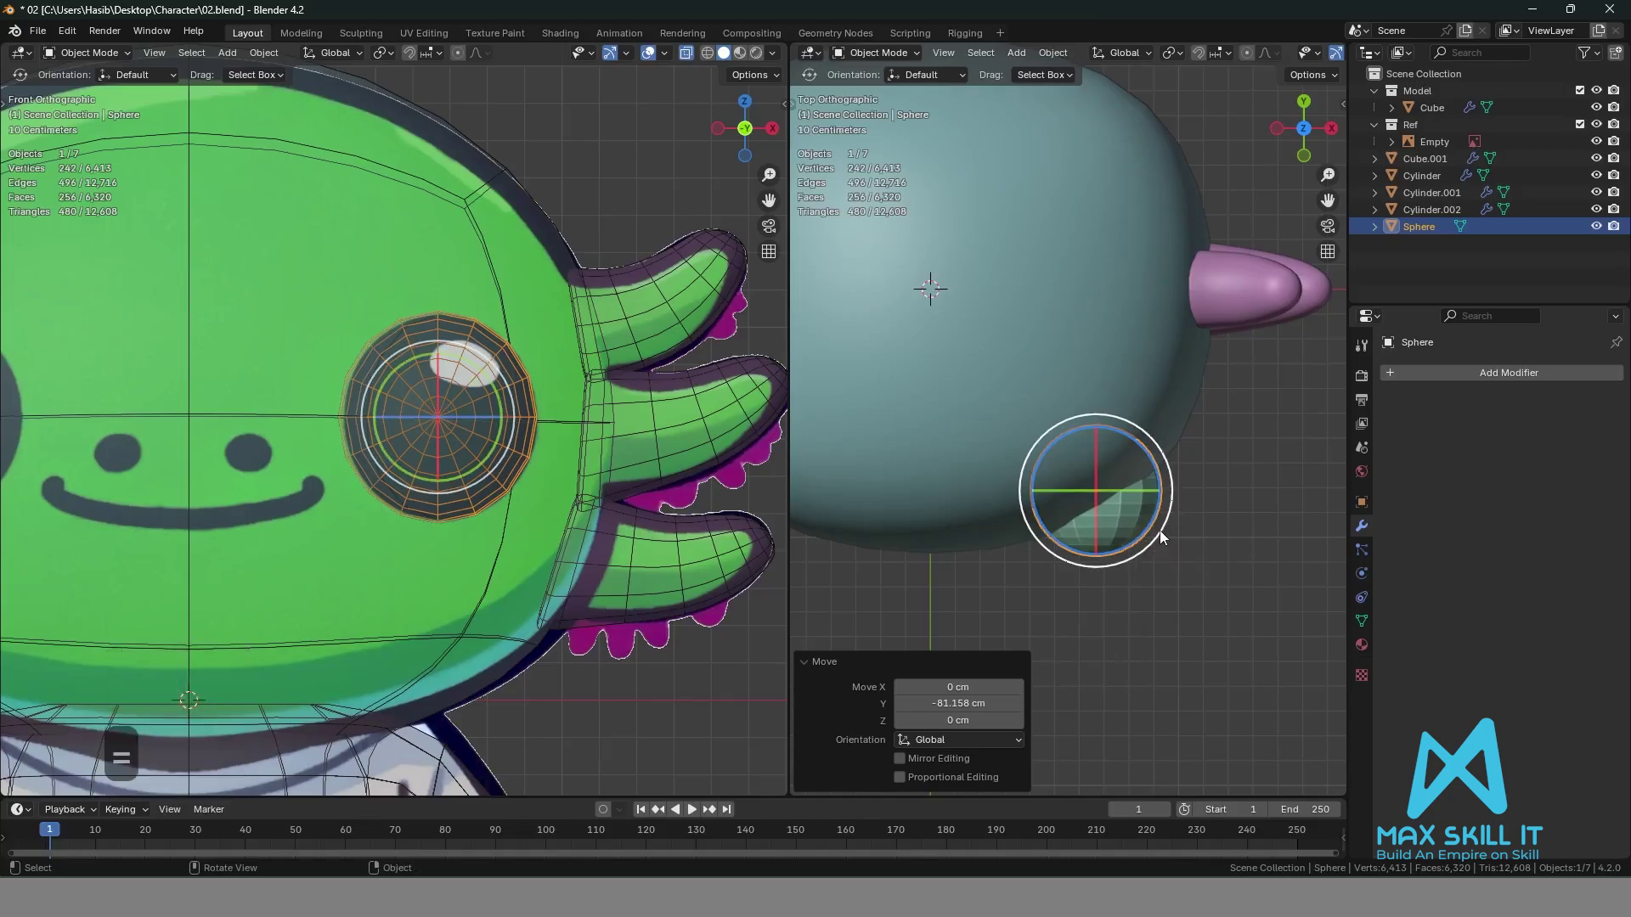
drag(1160, 528, 1158, 504)
click(1169, 588)
middle_drag(1169, 588, 973, 440)
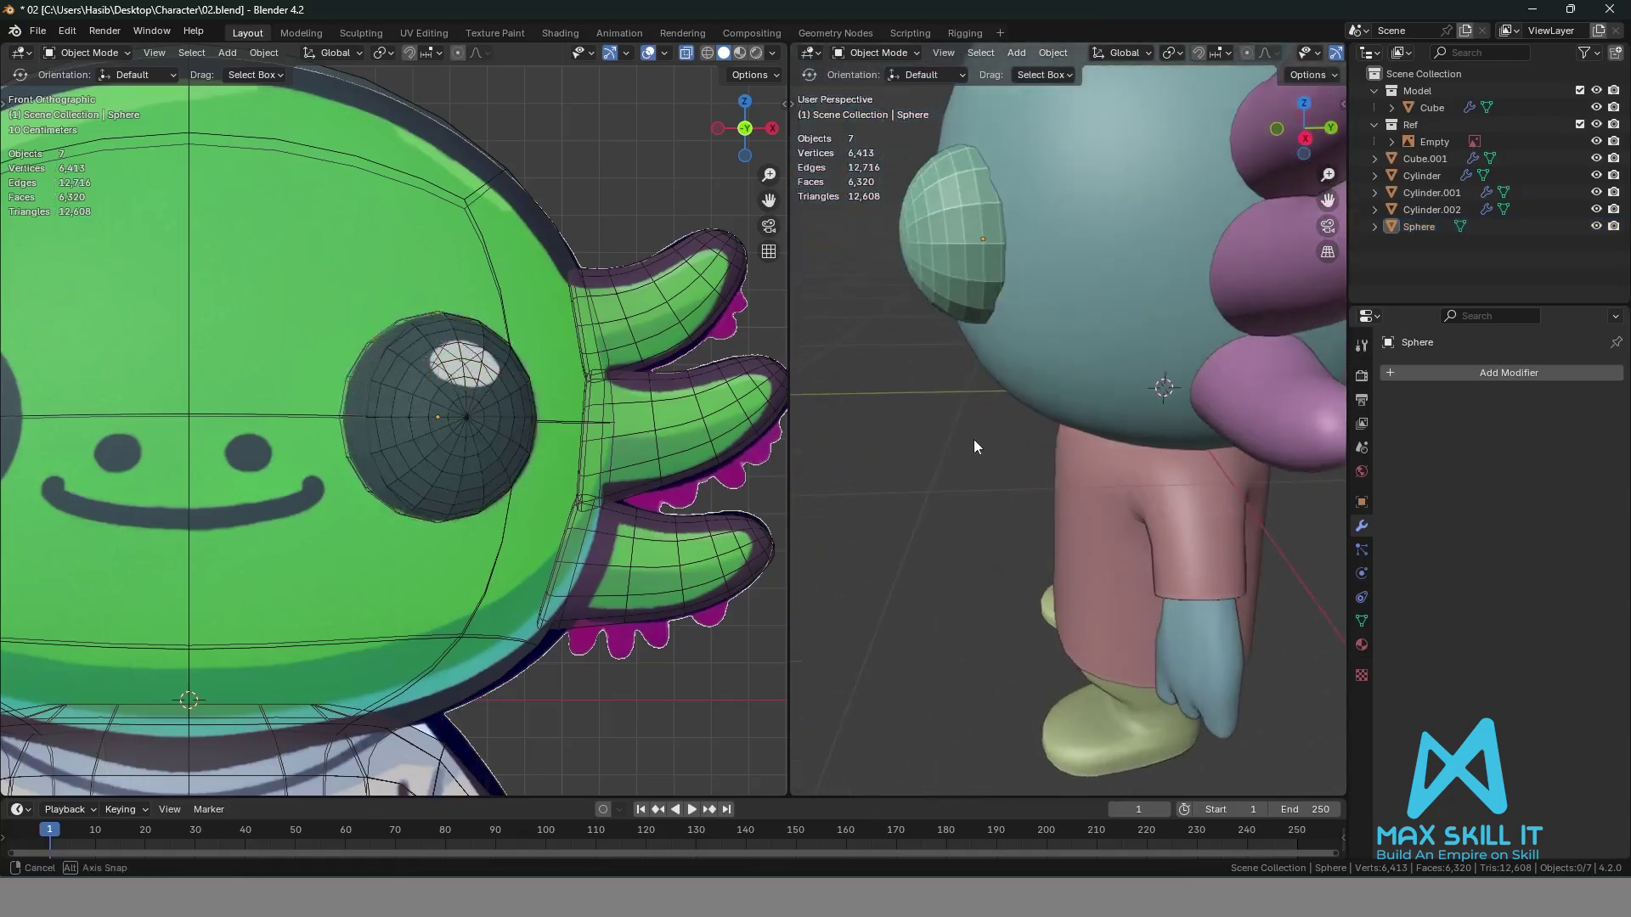
Move the eye sphere about 3.9 cm along Y, deeper into the head.
click(981, 255)
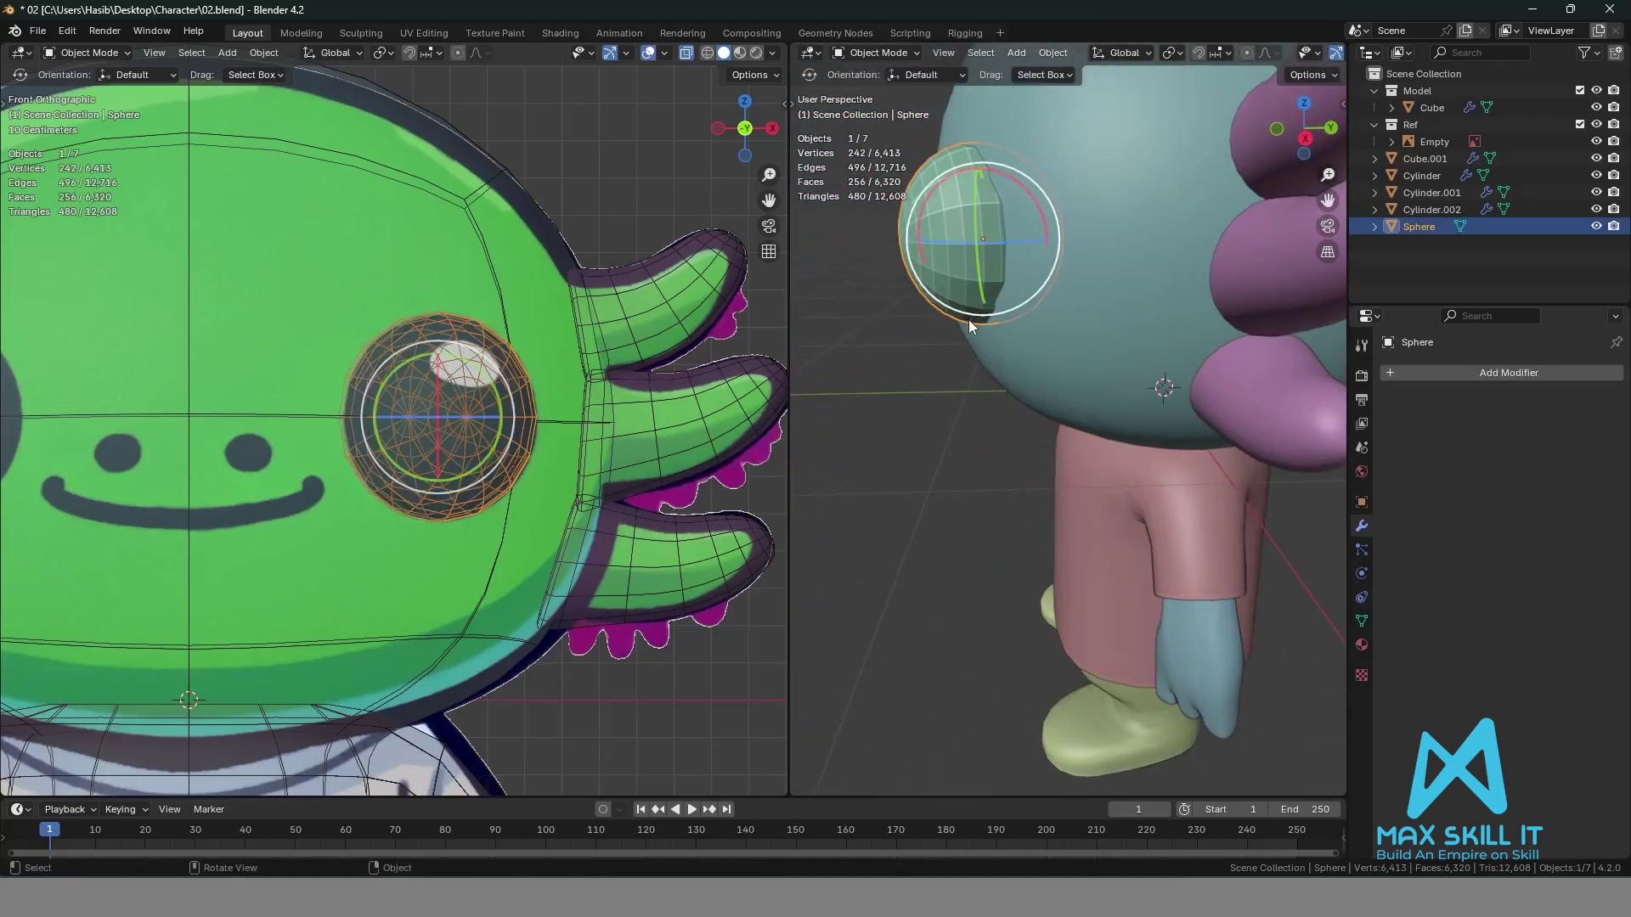
key(shift+space)
click(938, 298)
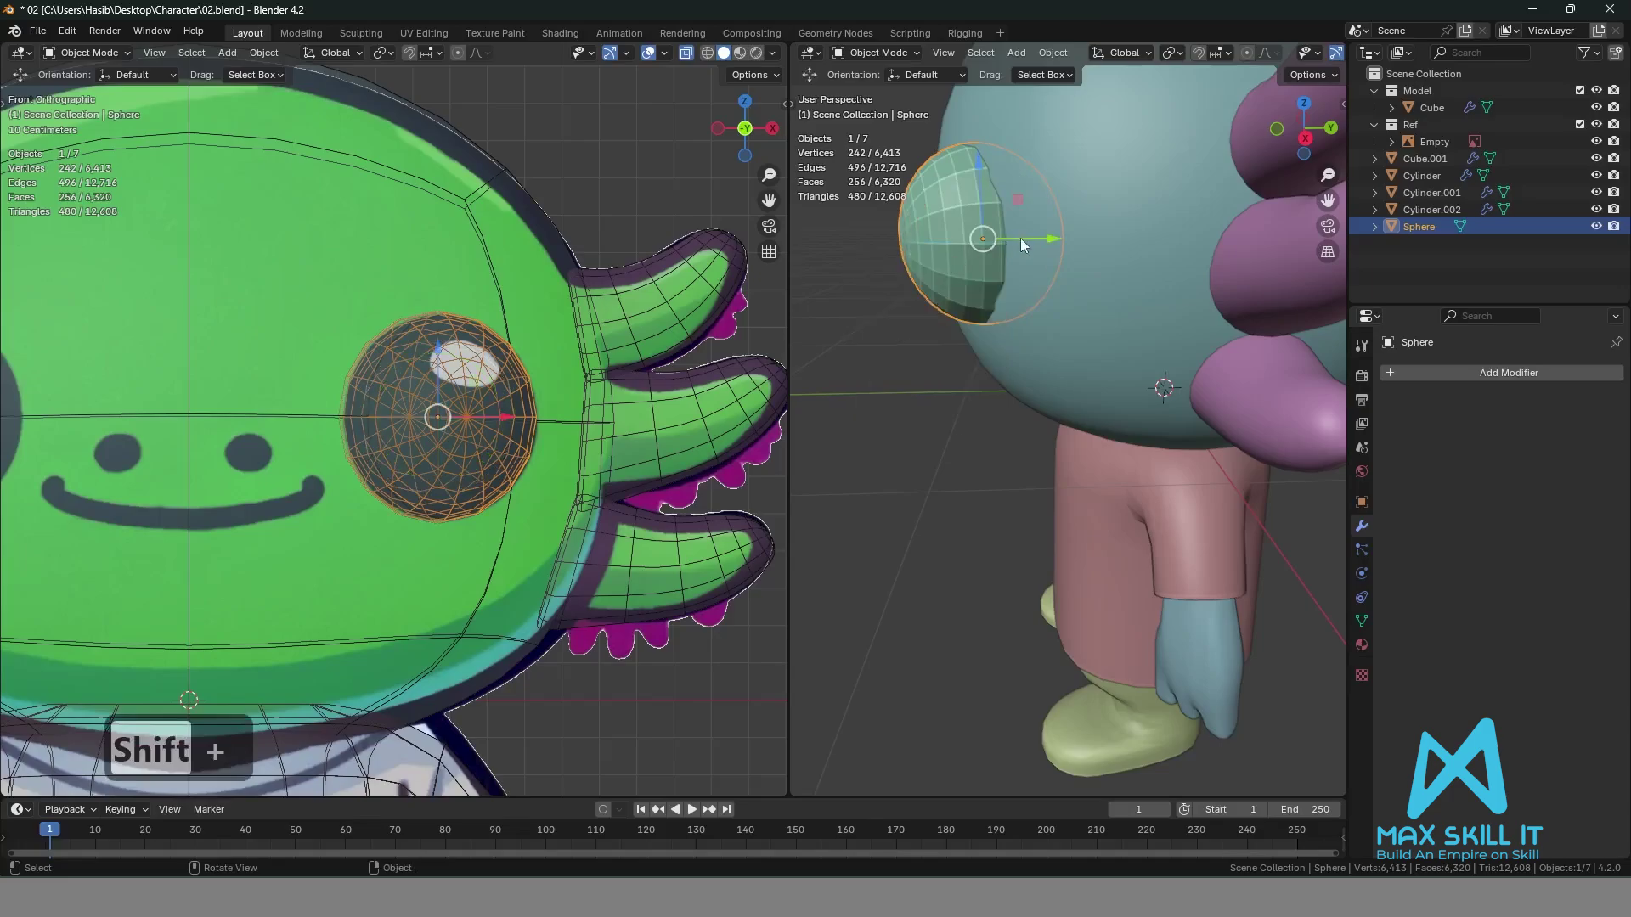
drag(1038, 237, 1057, 237)
middle_drag(1057, 237, 1089, 415)
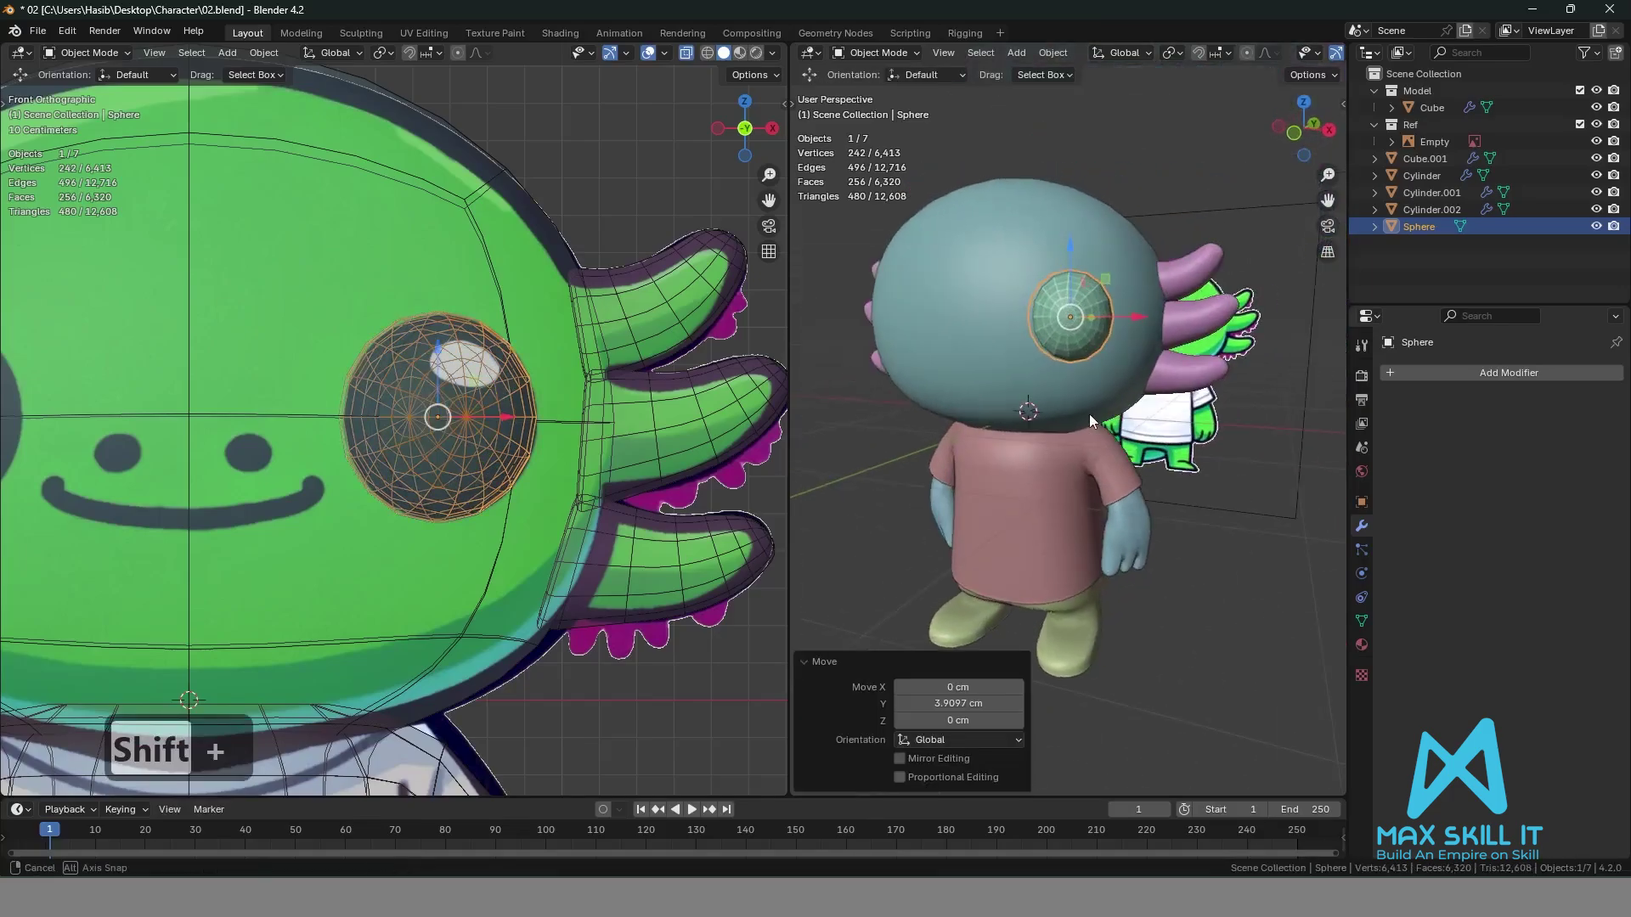
Add a Subdivision Surface modifier to the eye sphere and shade it smooth.
click(1514, 372)
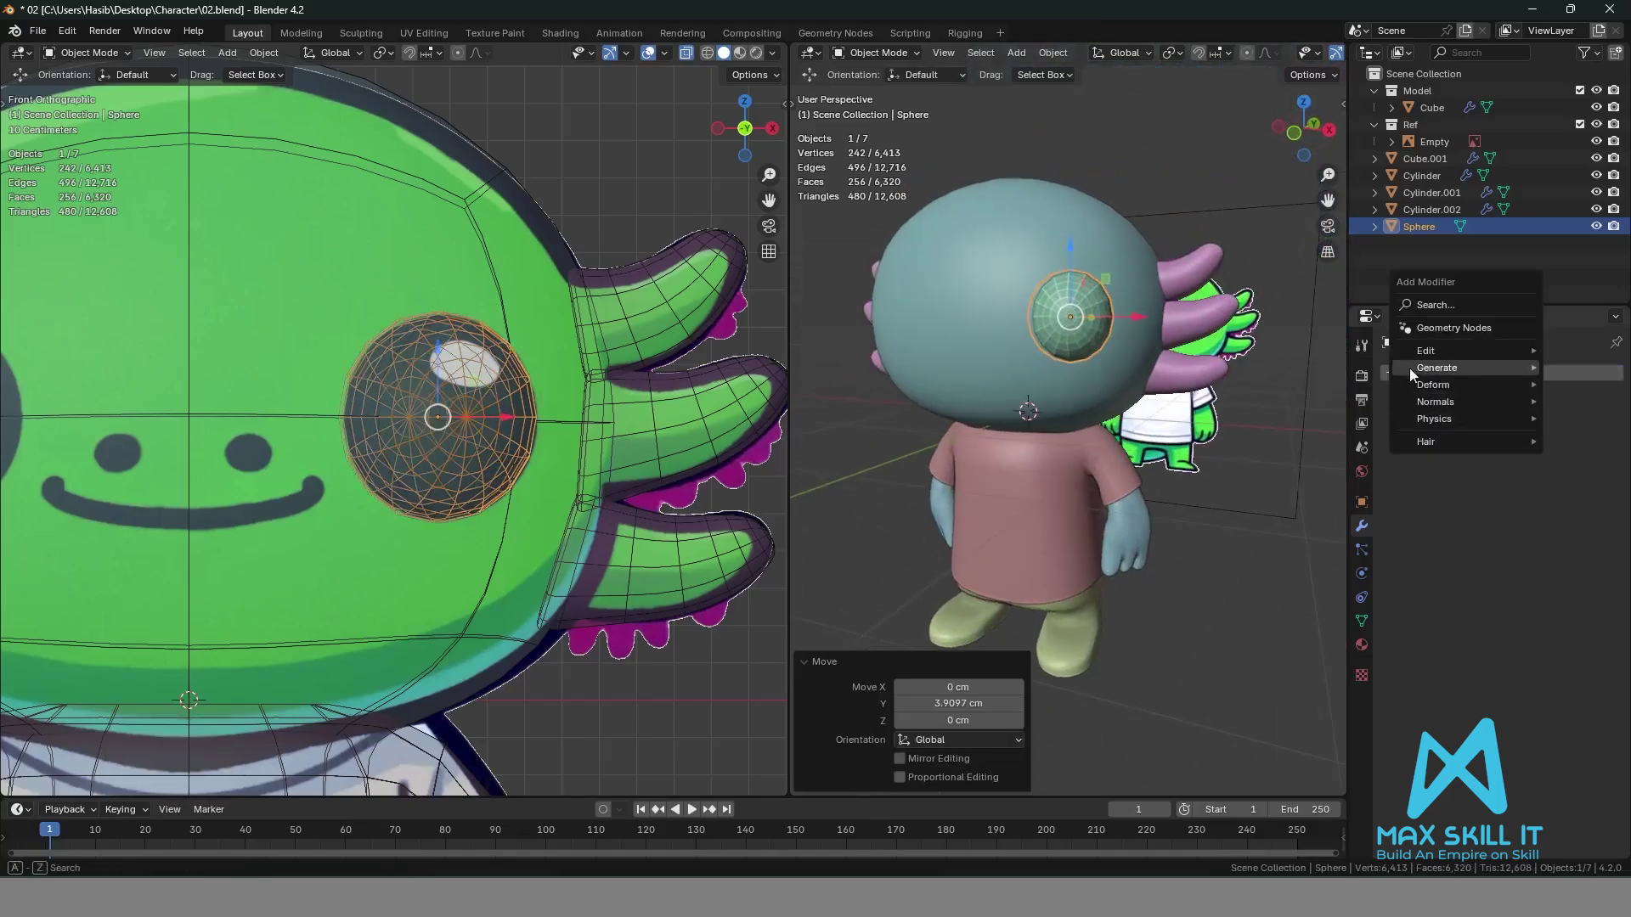
mouse_move(1426, 373)
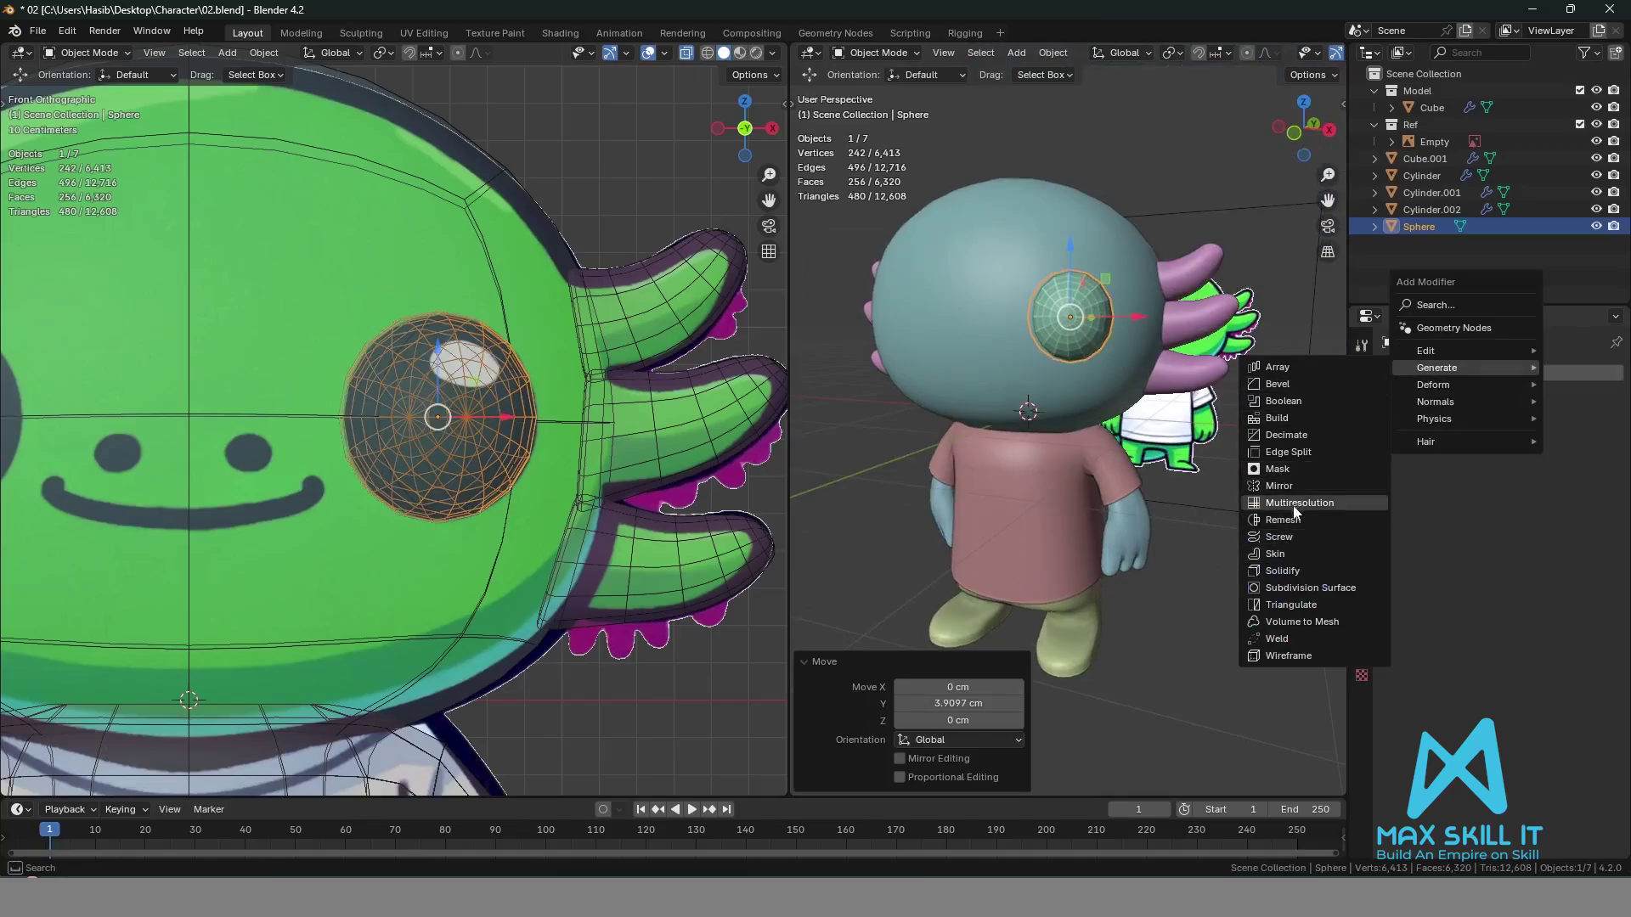
click(1289, 594)
right_click(1062, 345)
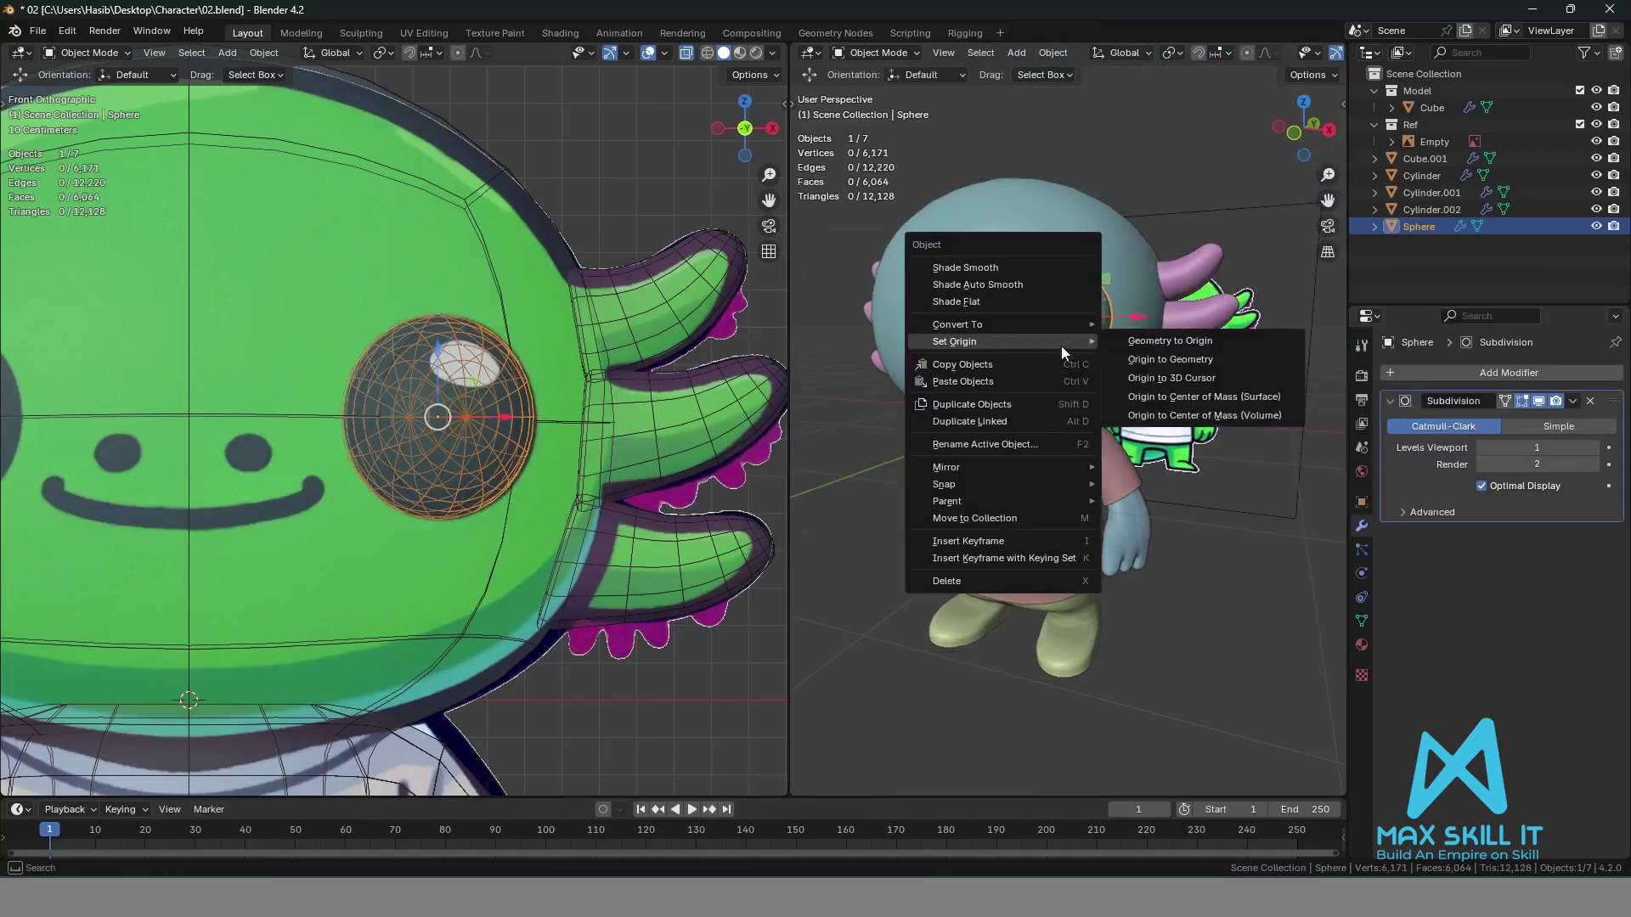
click(978, 269)
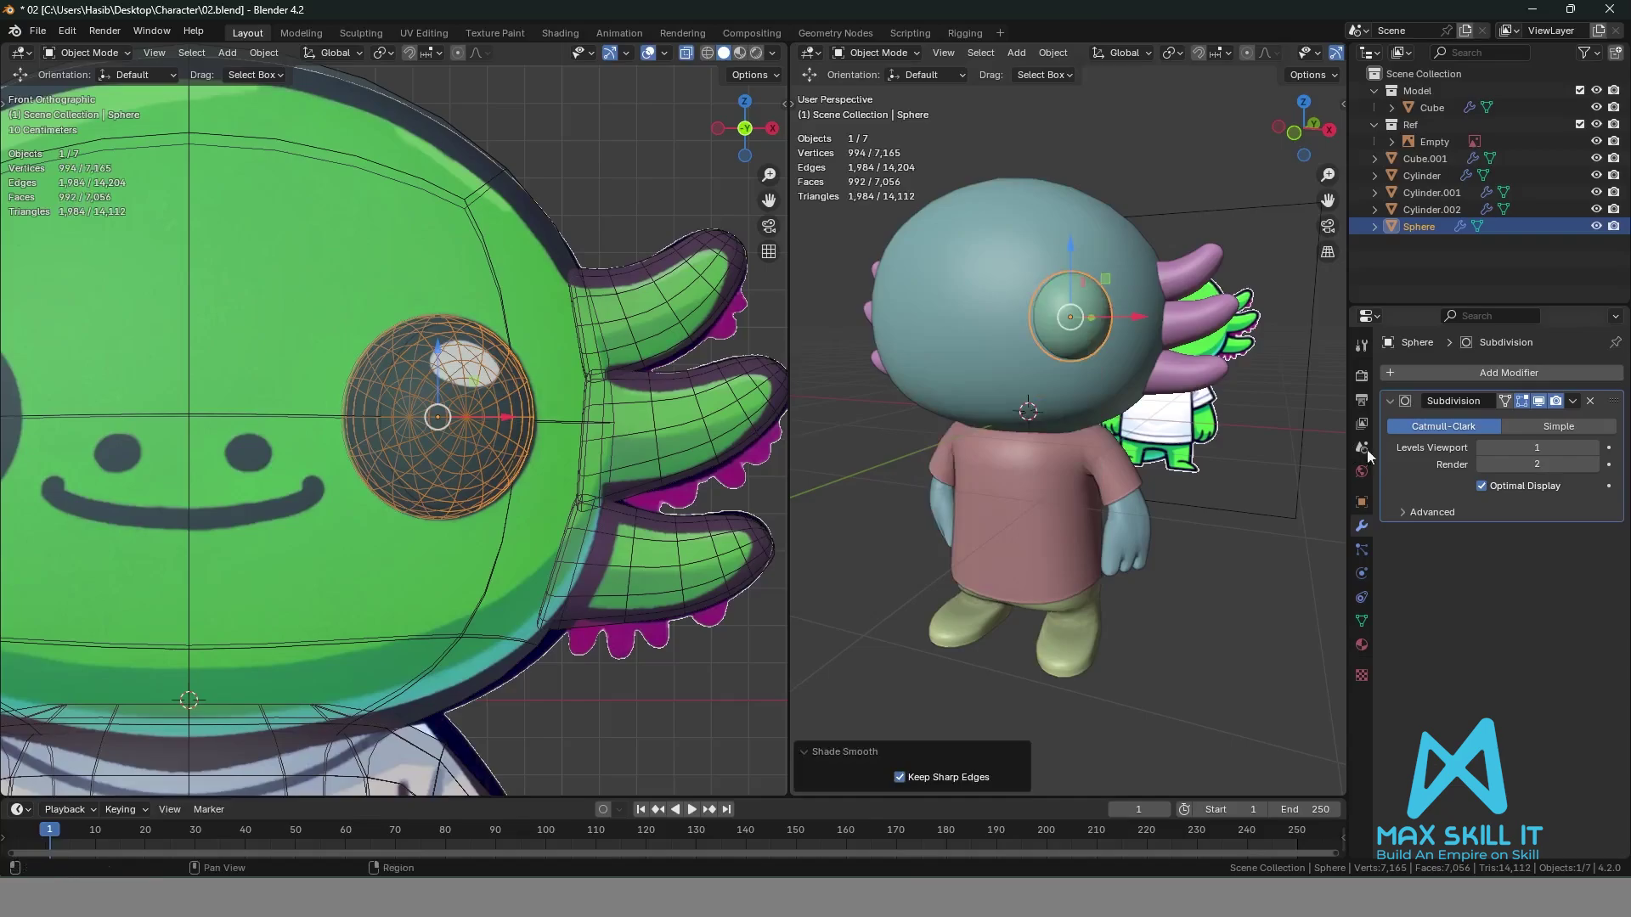
Set the eye sphere's origin to the 3D cursor and add a Mirror modifier on the X axis.
right_click(1231, 476)
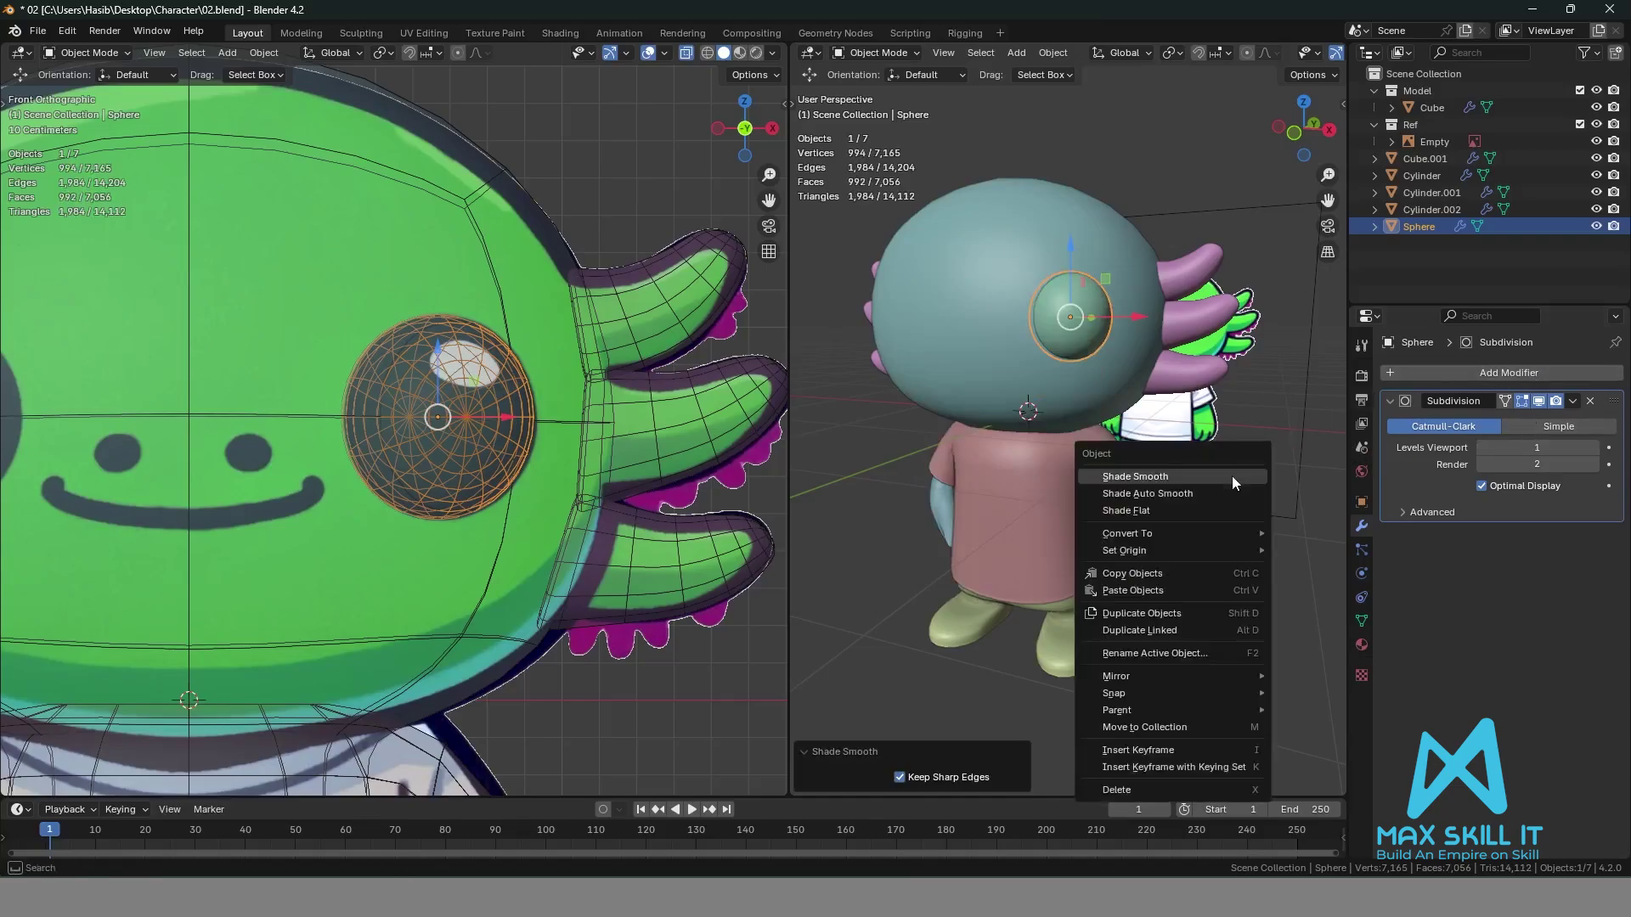
mouse_move(1194, 548)
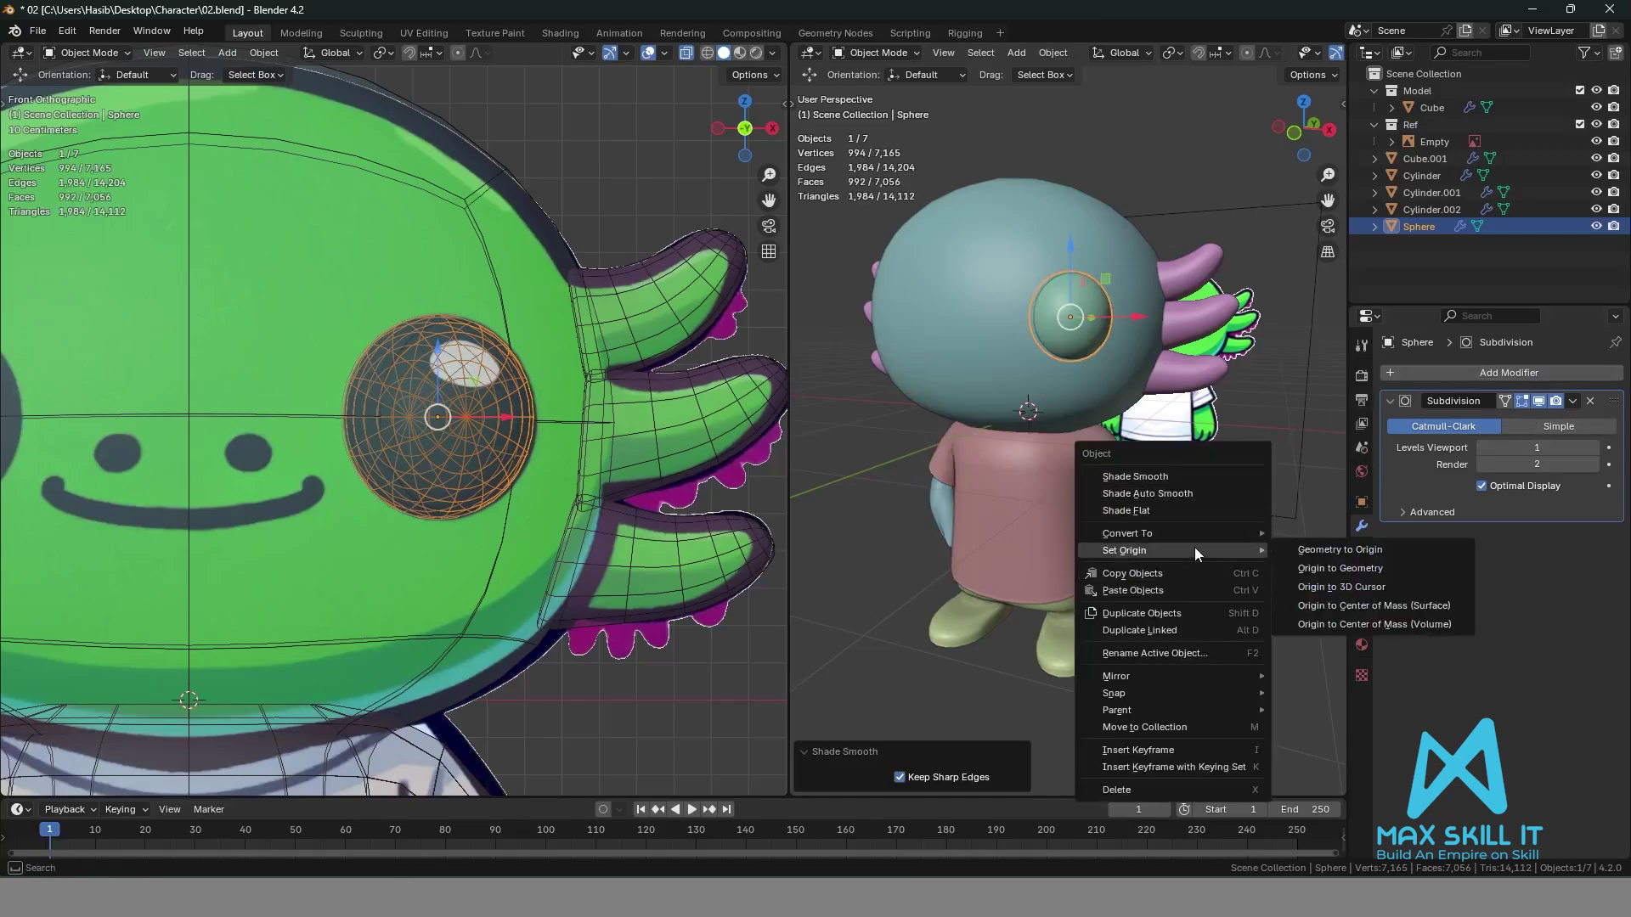
click(1363, 584)
click(1527, 372)
mouse_move(1461, 374)
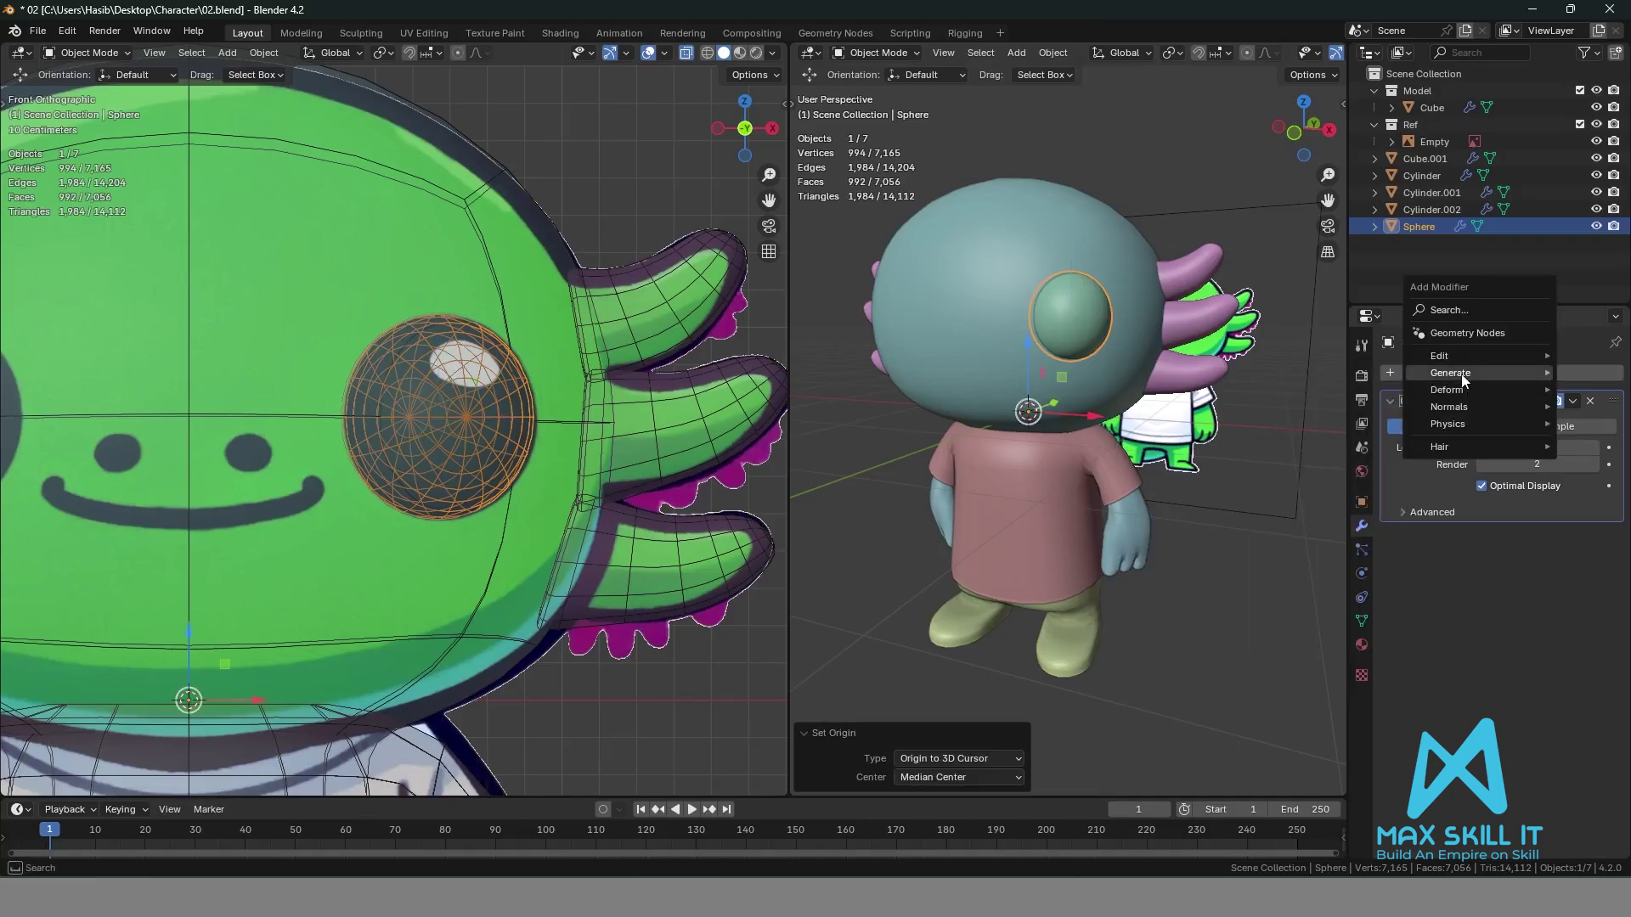
click(1307, 491)
click(1231, 633)
middle_drag(1231, 634, 1146, 607)
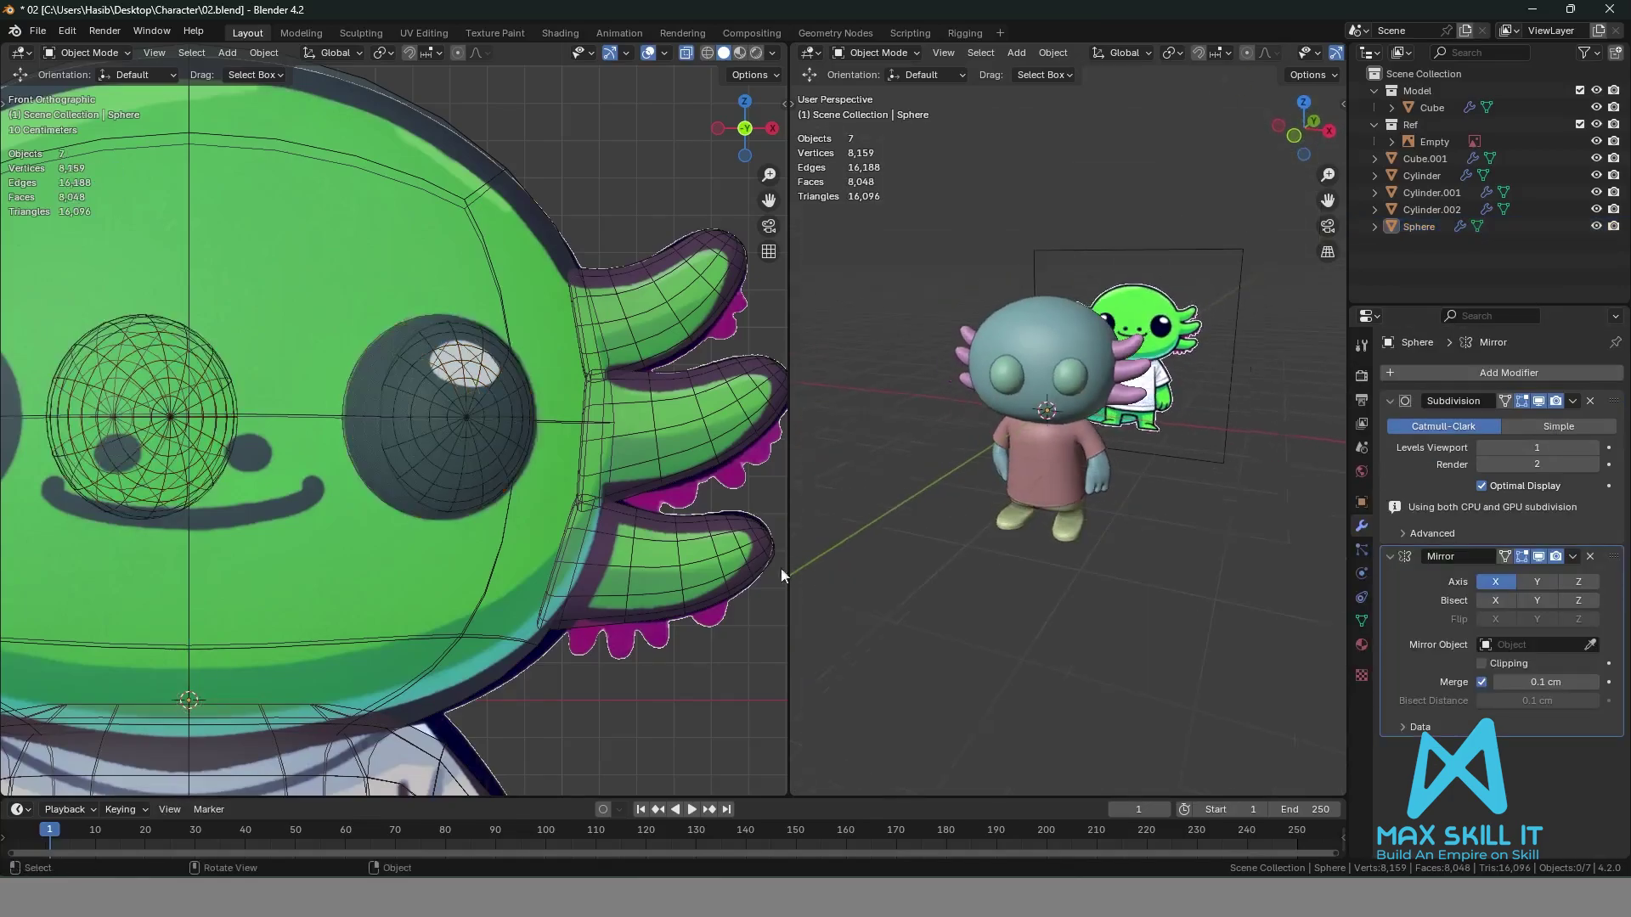
Compare the mirrored eye with the reference in the front view and save the file.
scroll(365, 533, down, 2)
click(196, 447)
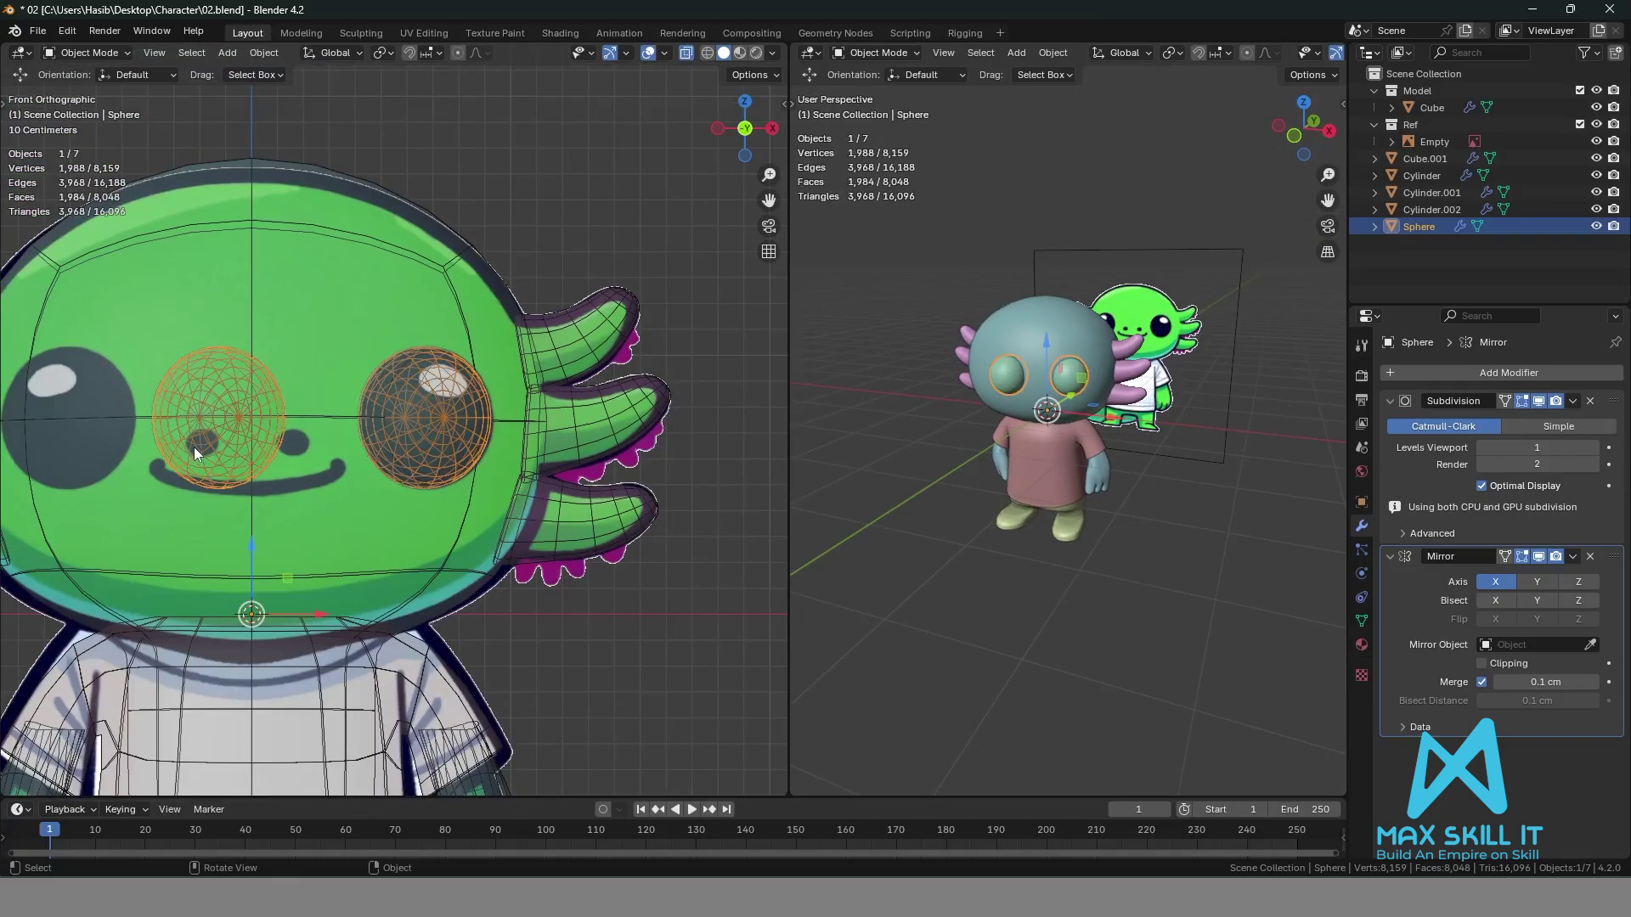
scroll(348, 482, down, 3)
scroll(425, 514, up, 3)
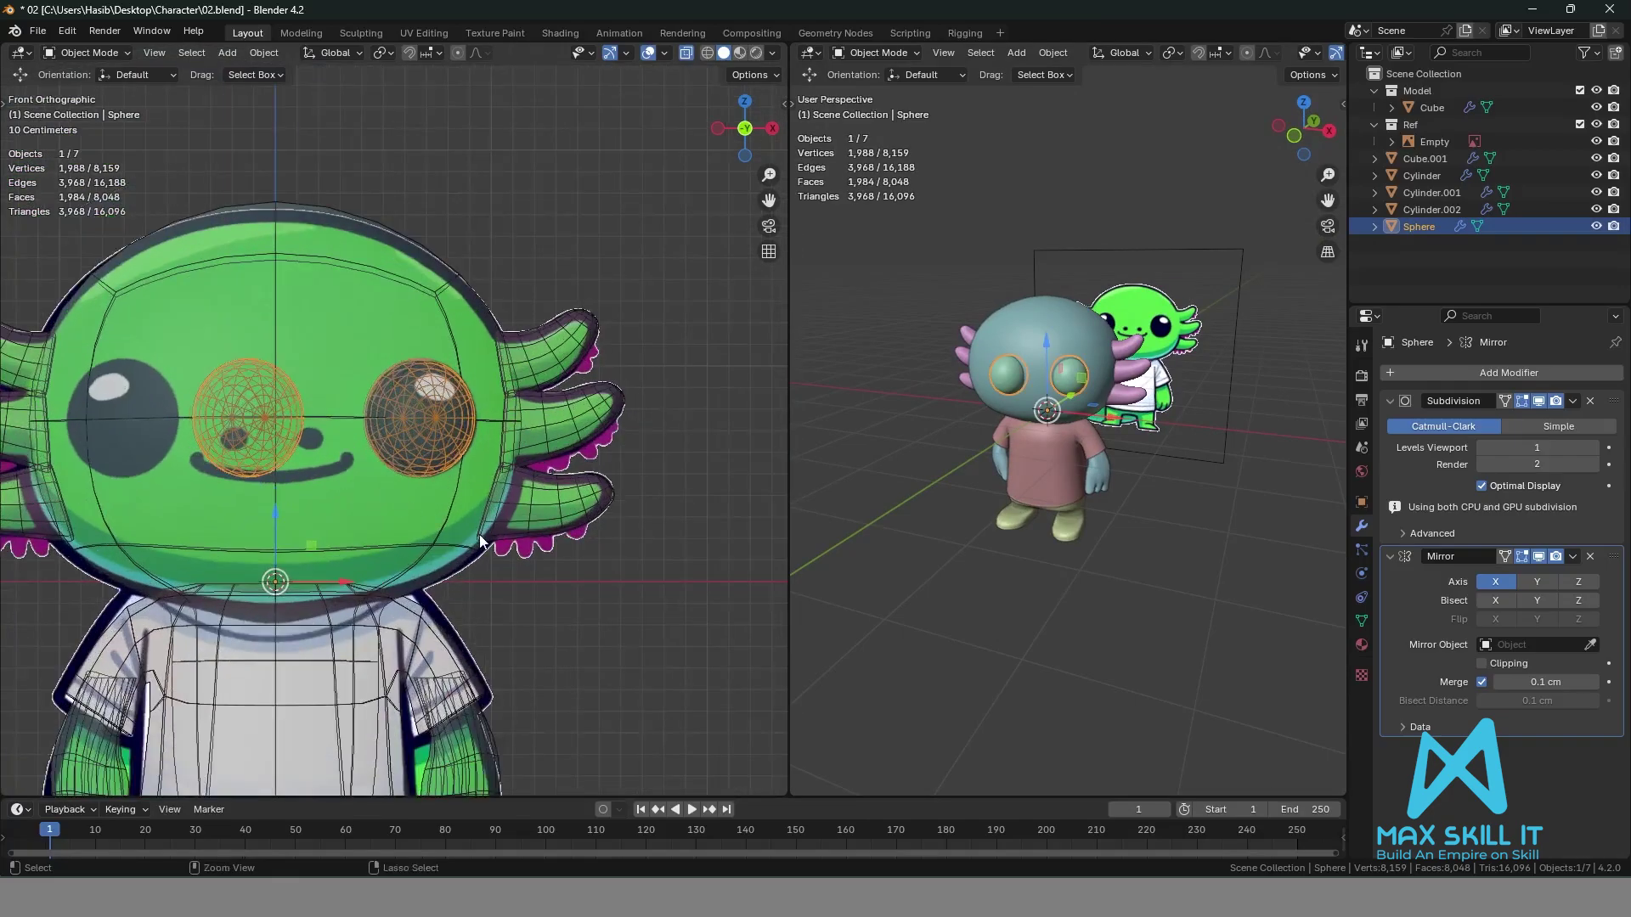
key(ctrl+s)
scroll(468, 517, down, 4)
scroll(552, 556, up, 2)
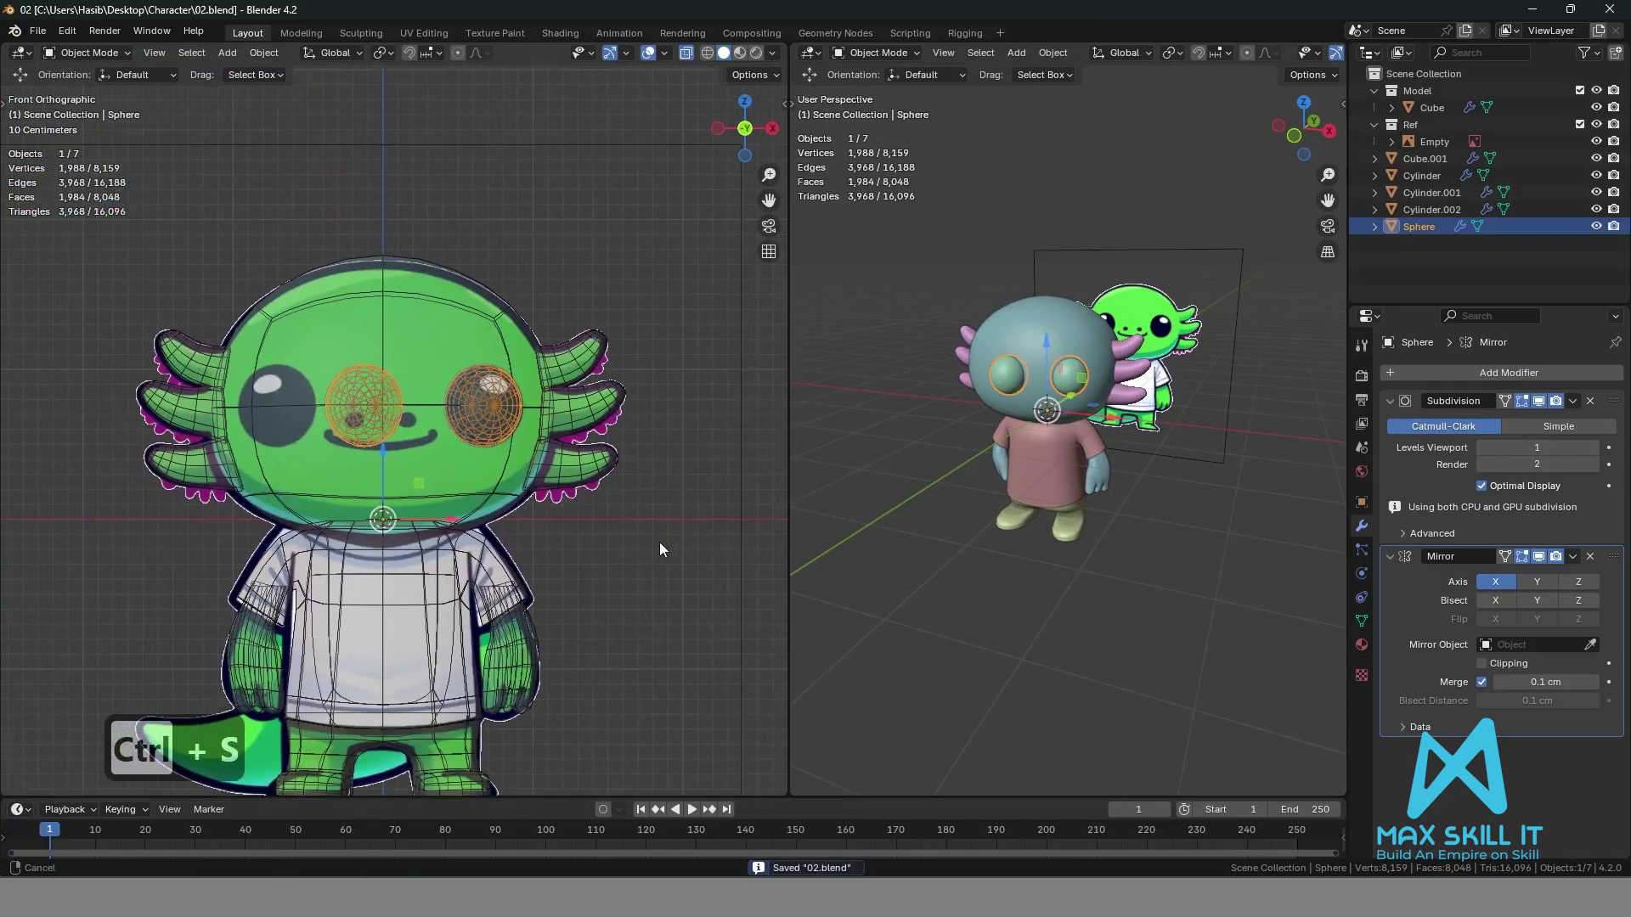
Apply location, rotation and scale to the eye sphere to correct its mirrored copy, and save the file.
middle_drag(1011, 471, 1063, 547)
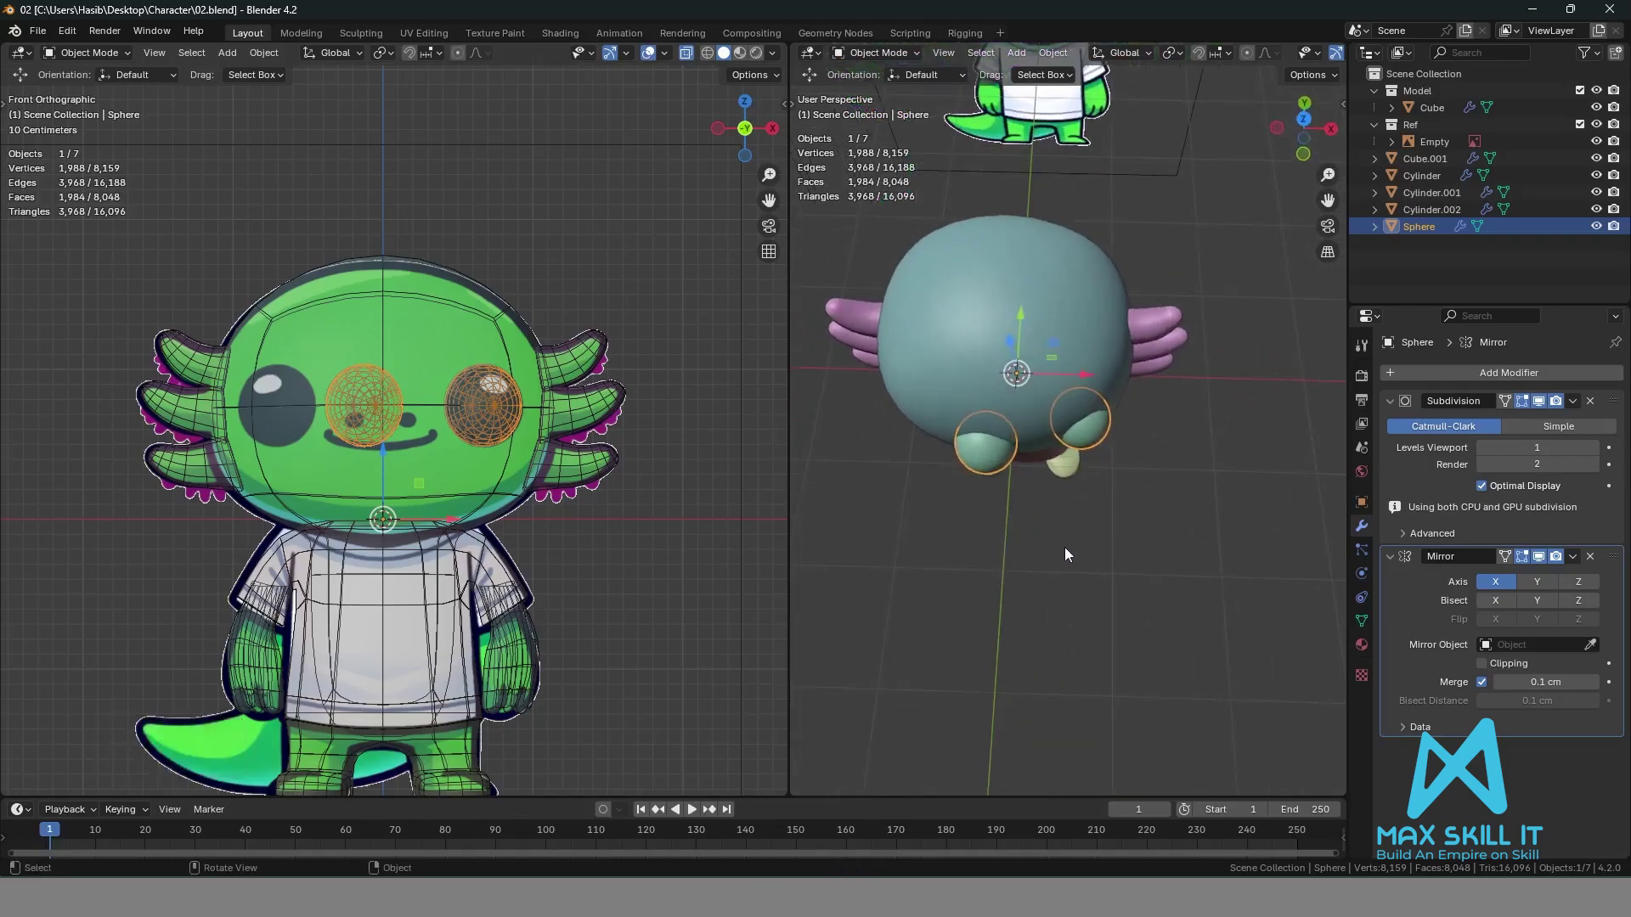
key(ctrl+a)
click(1060, 548)
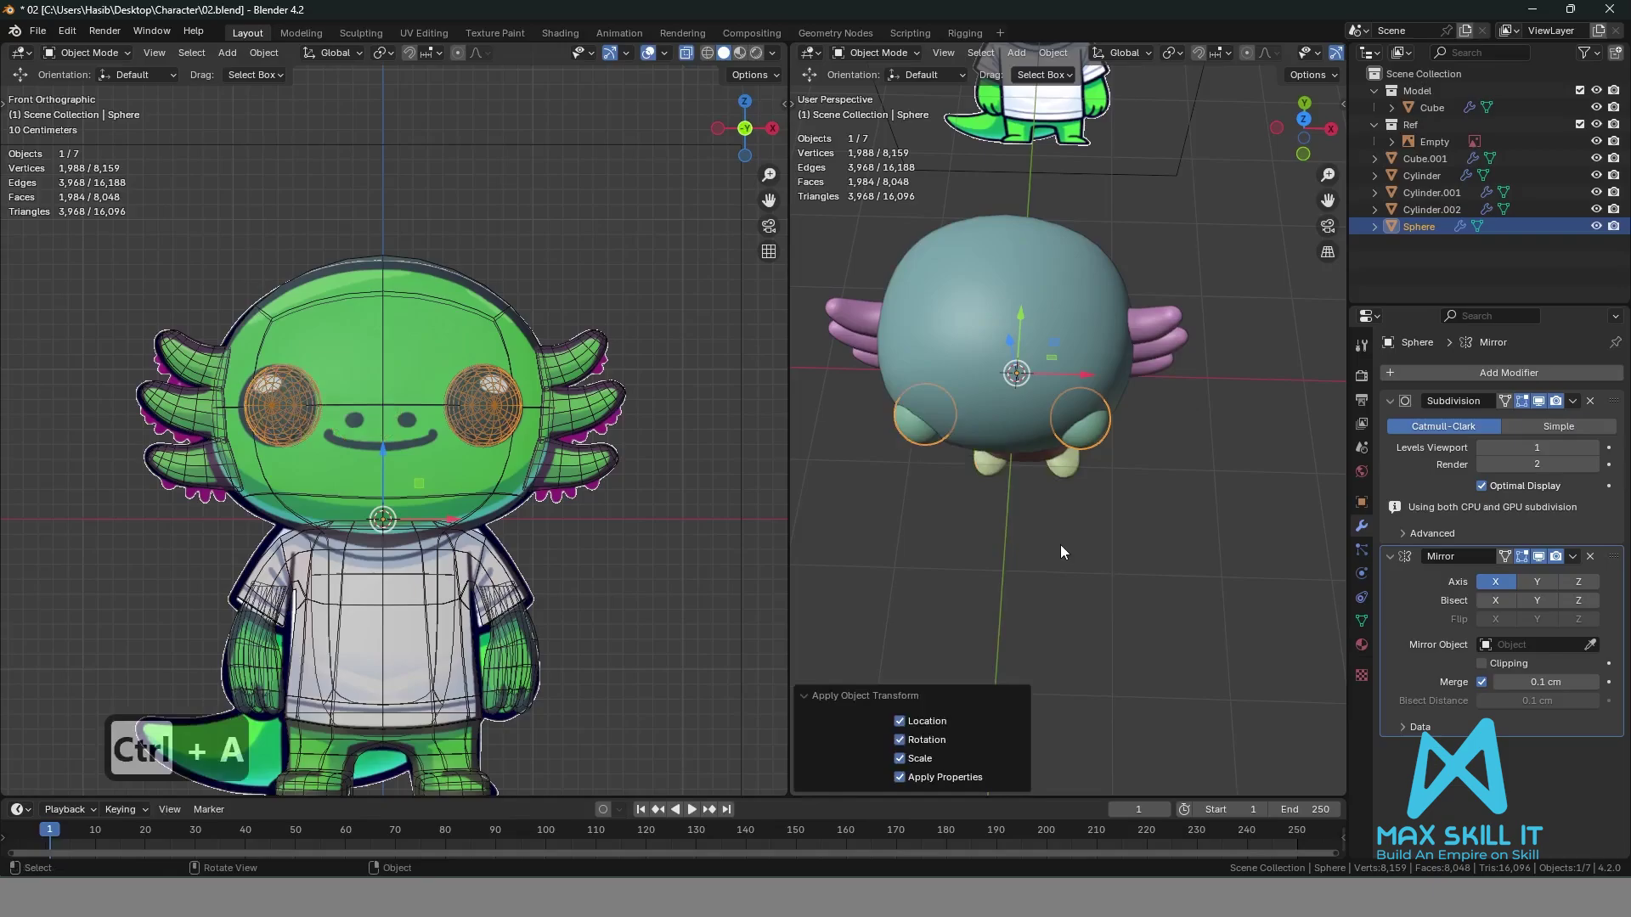
click(1121, 567)
middle_drag(1131, 568, 1053, 458)
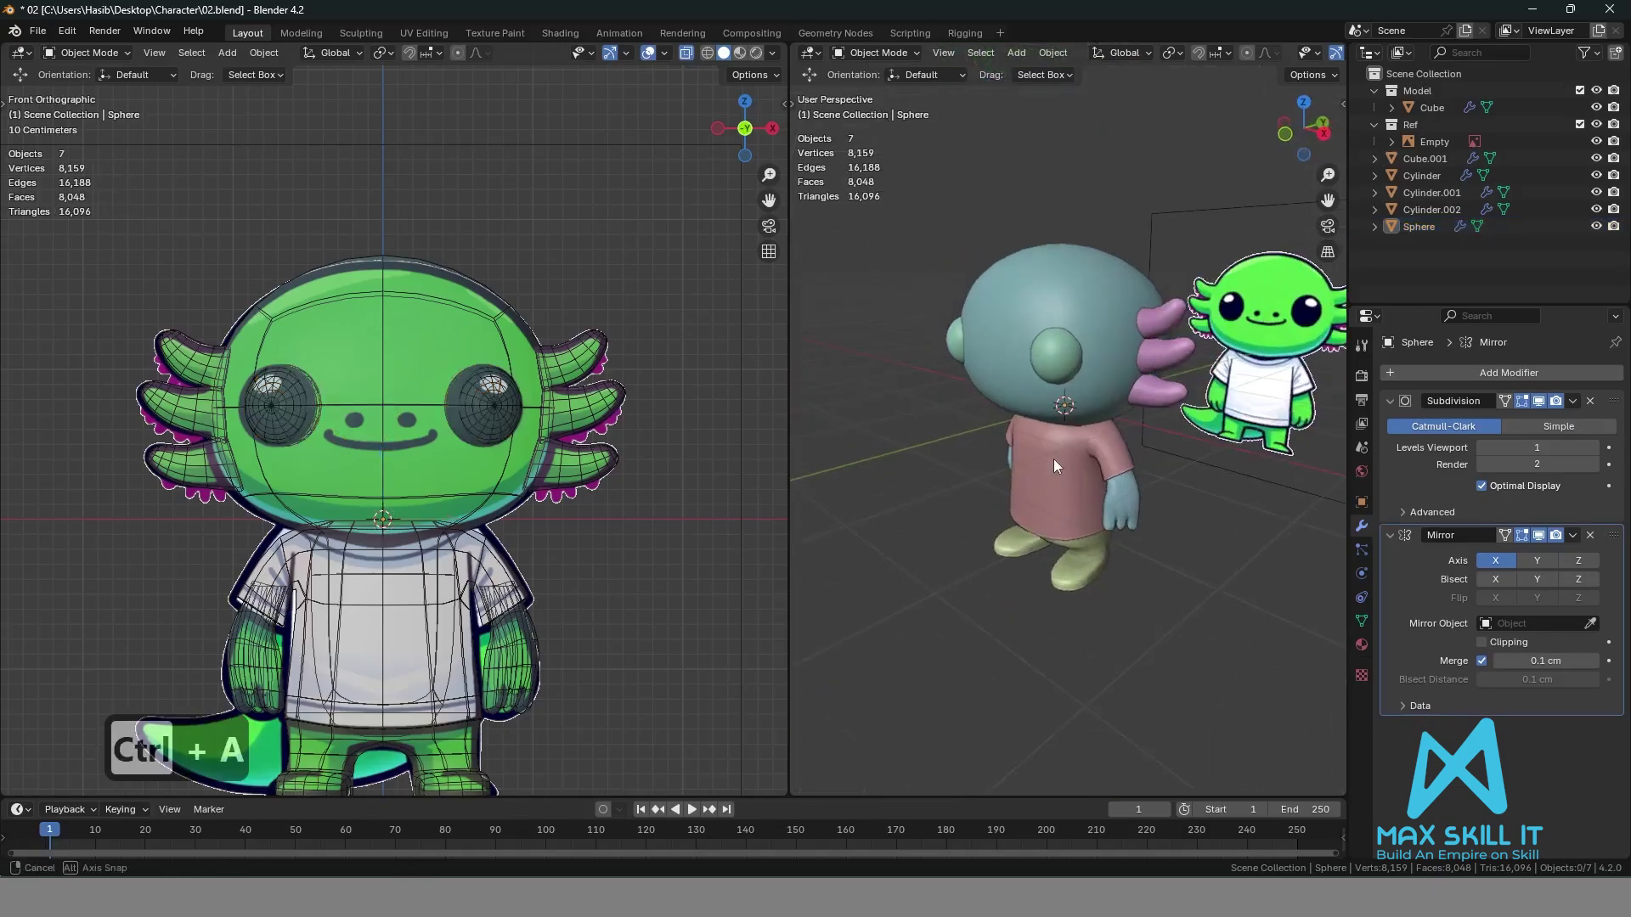
key(ctrl+s)
scroll(491, 467, up, 3)
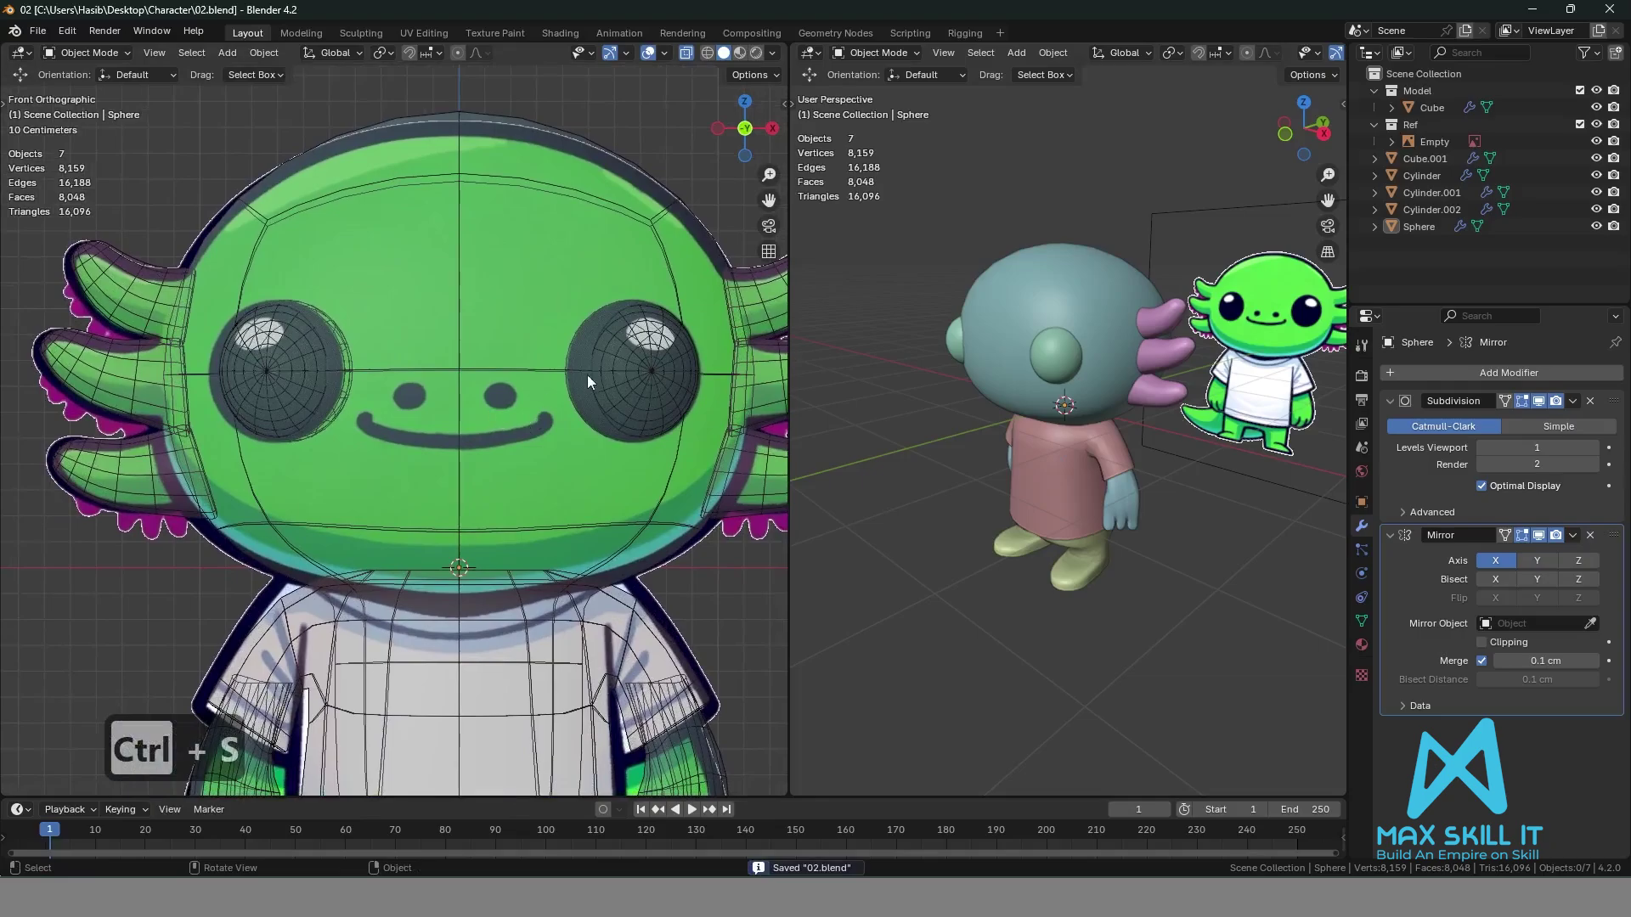
Clear the object selection and save the file again.
click(615, 403)
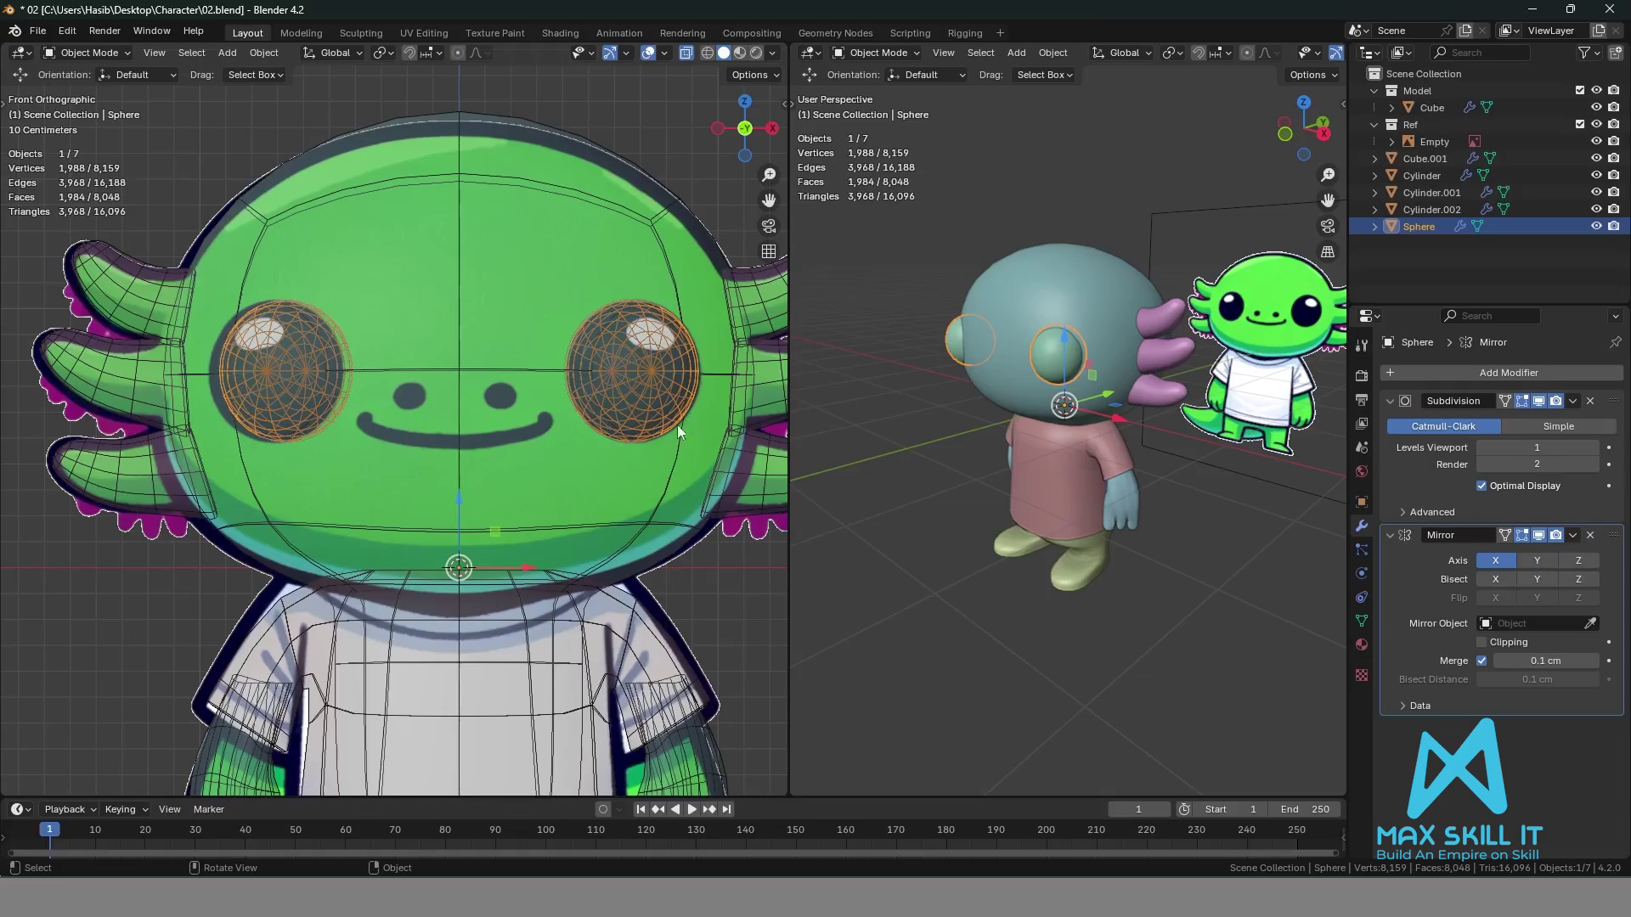
click(523, 472)
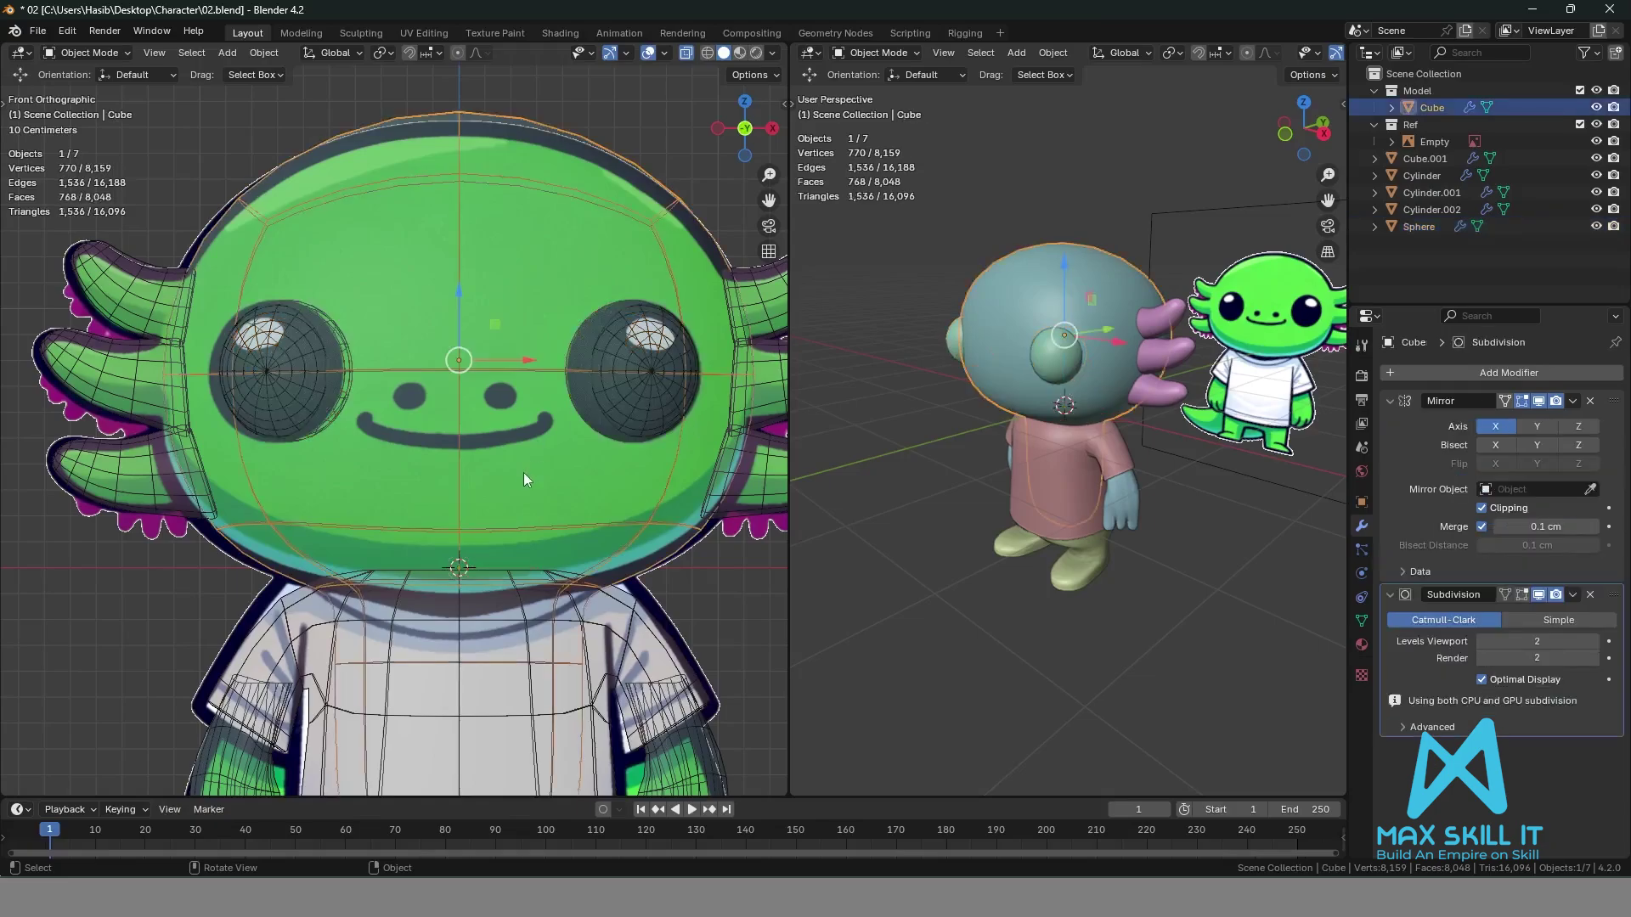
scroll(525, 465, down, 5)
click(640, 518)
key(ctrl+s)
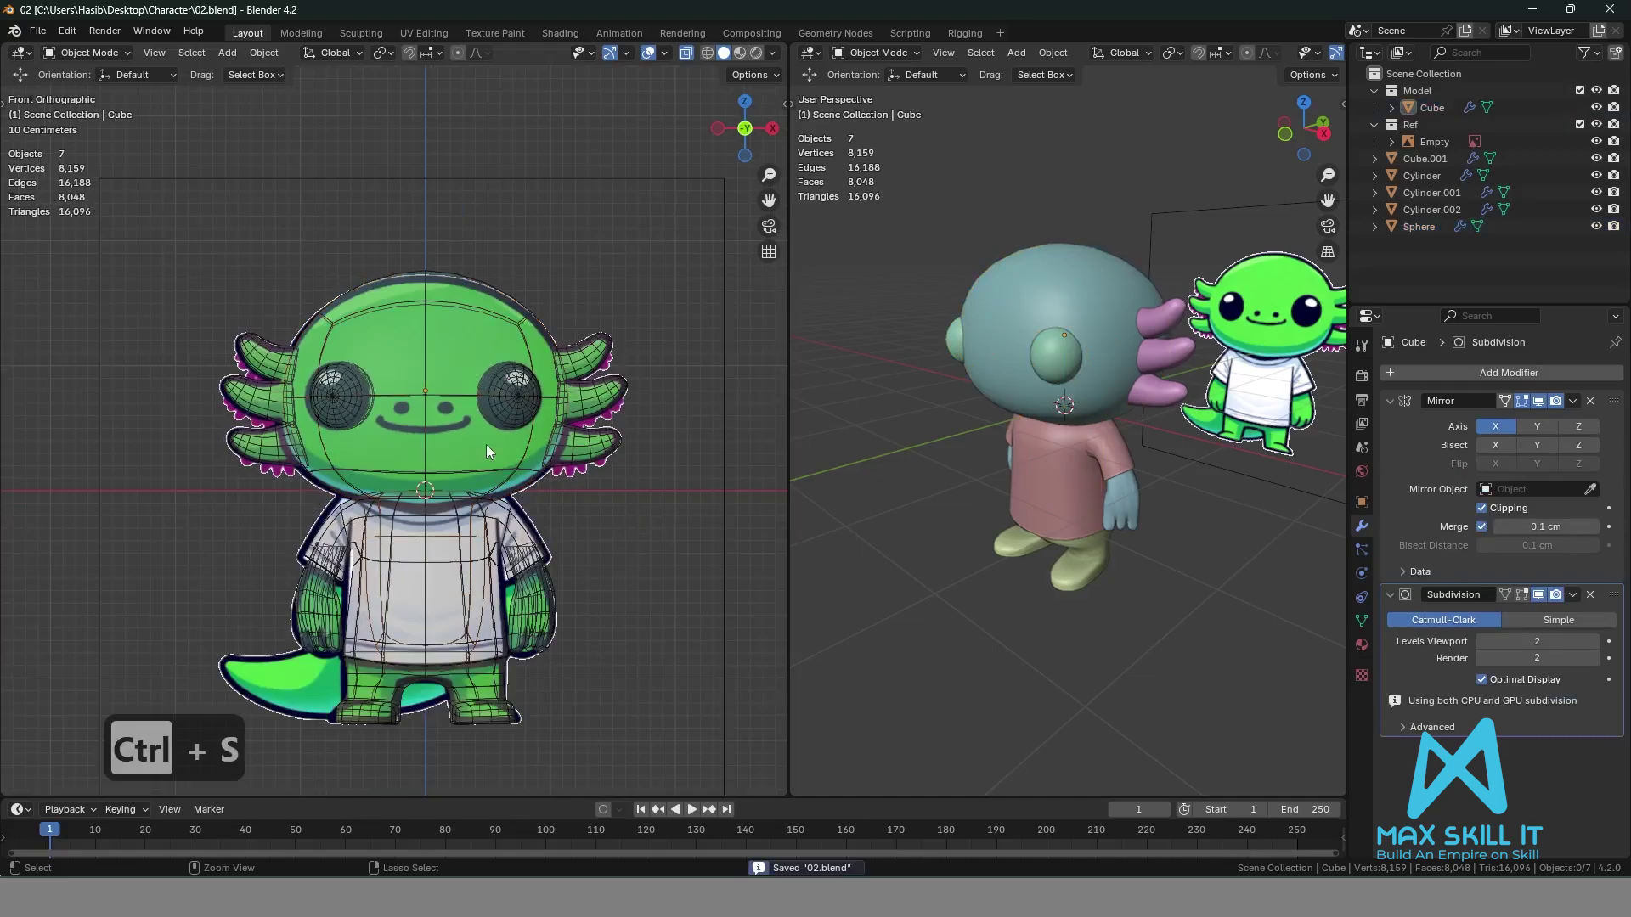
Duplicate the eyes about -47.5 cm along X and -9.3 cm along Z onto the nostril, and set the copy's origin to its geometry.
scroll(456, 417, up, 5)
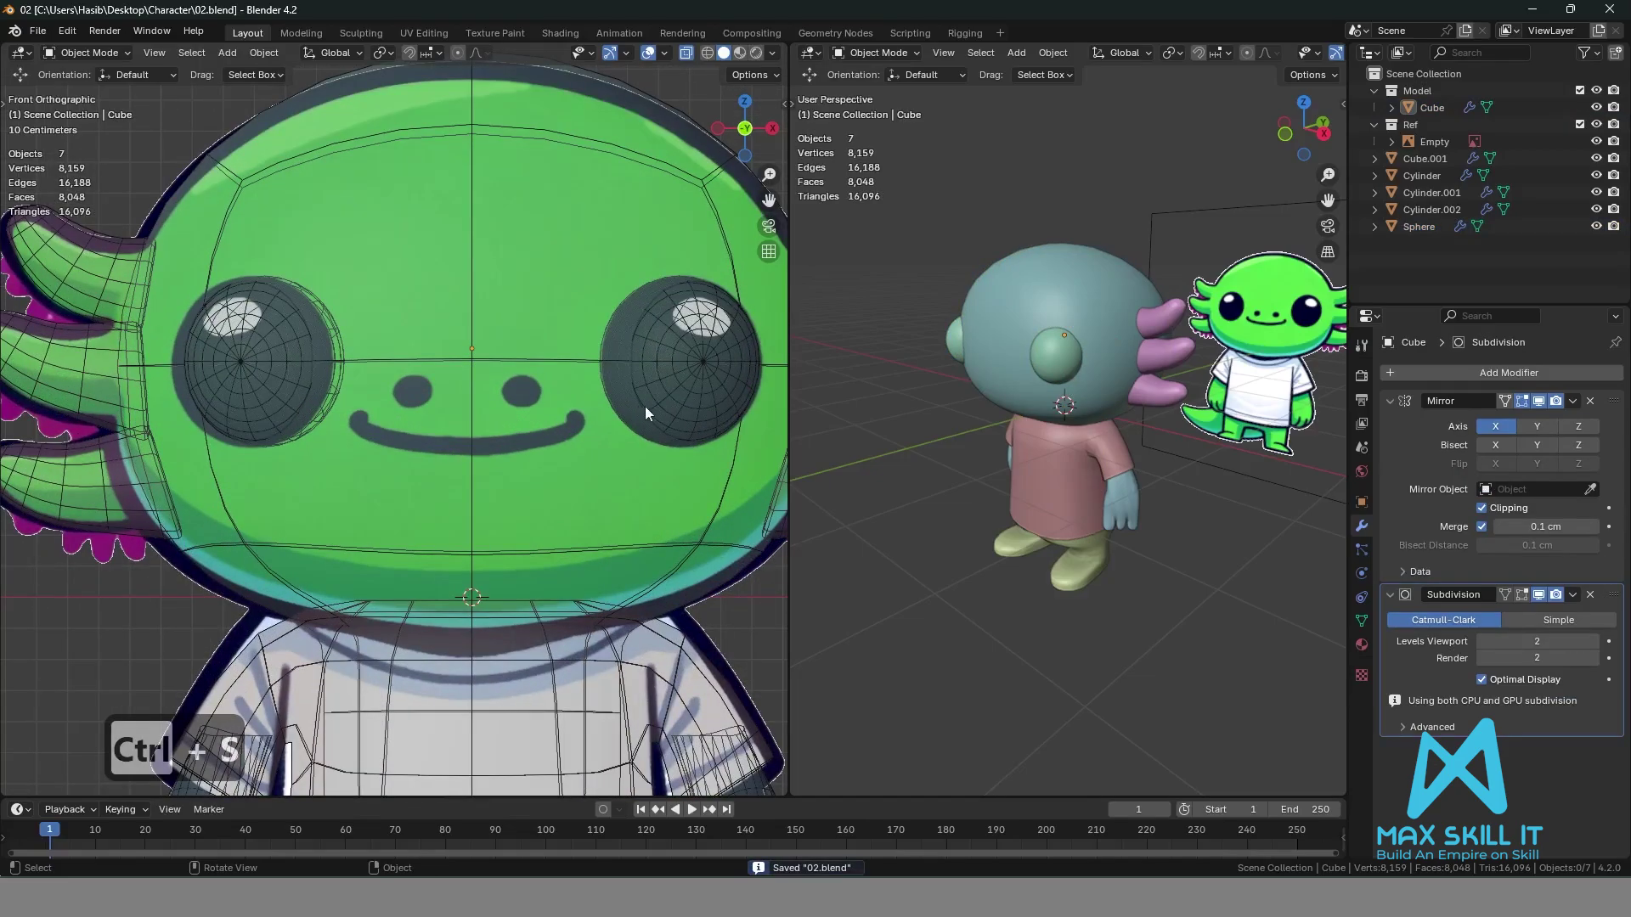
click(669, 410)
key(shift+d)
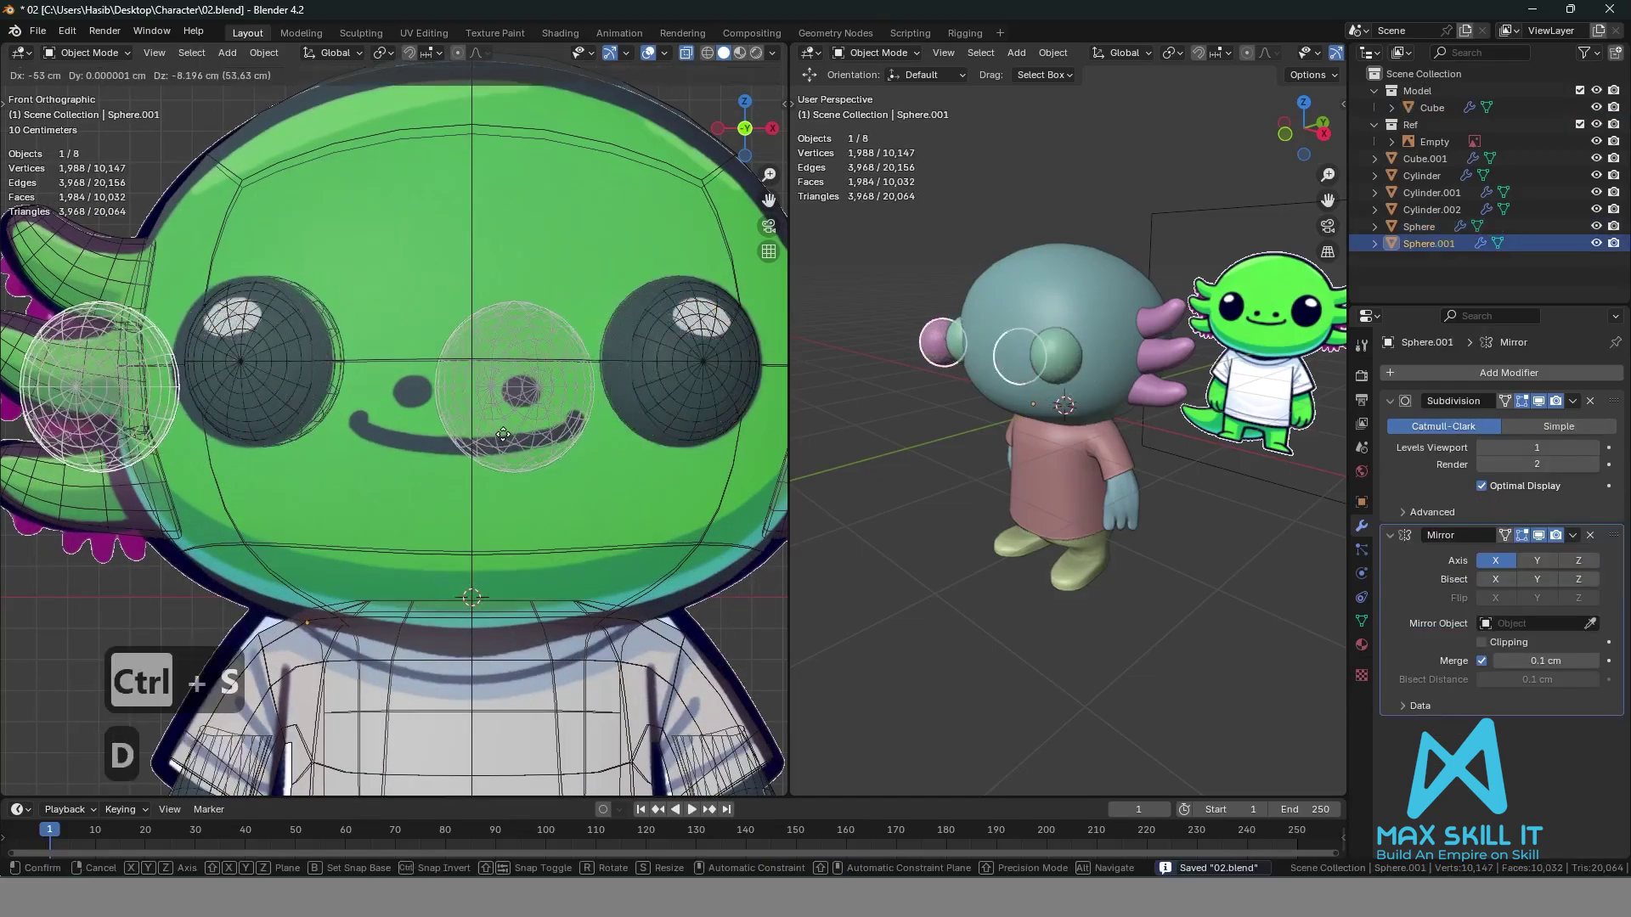
click(520, 437)
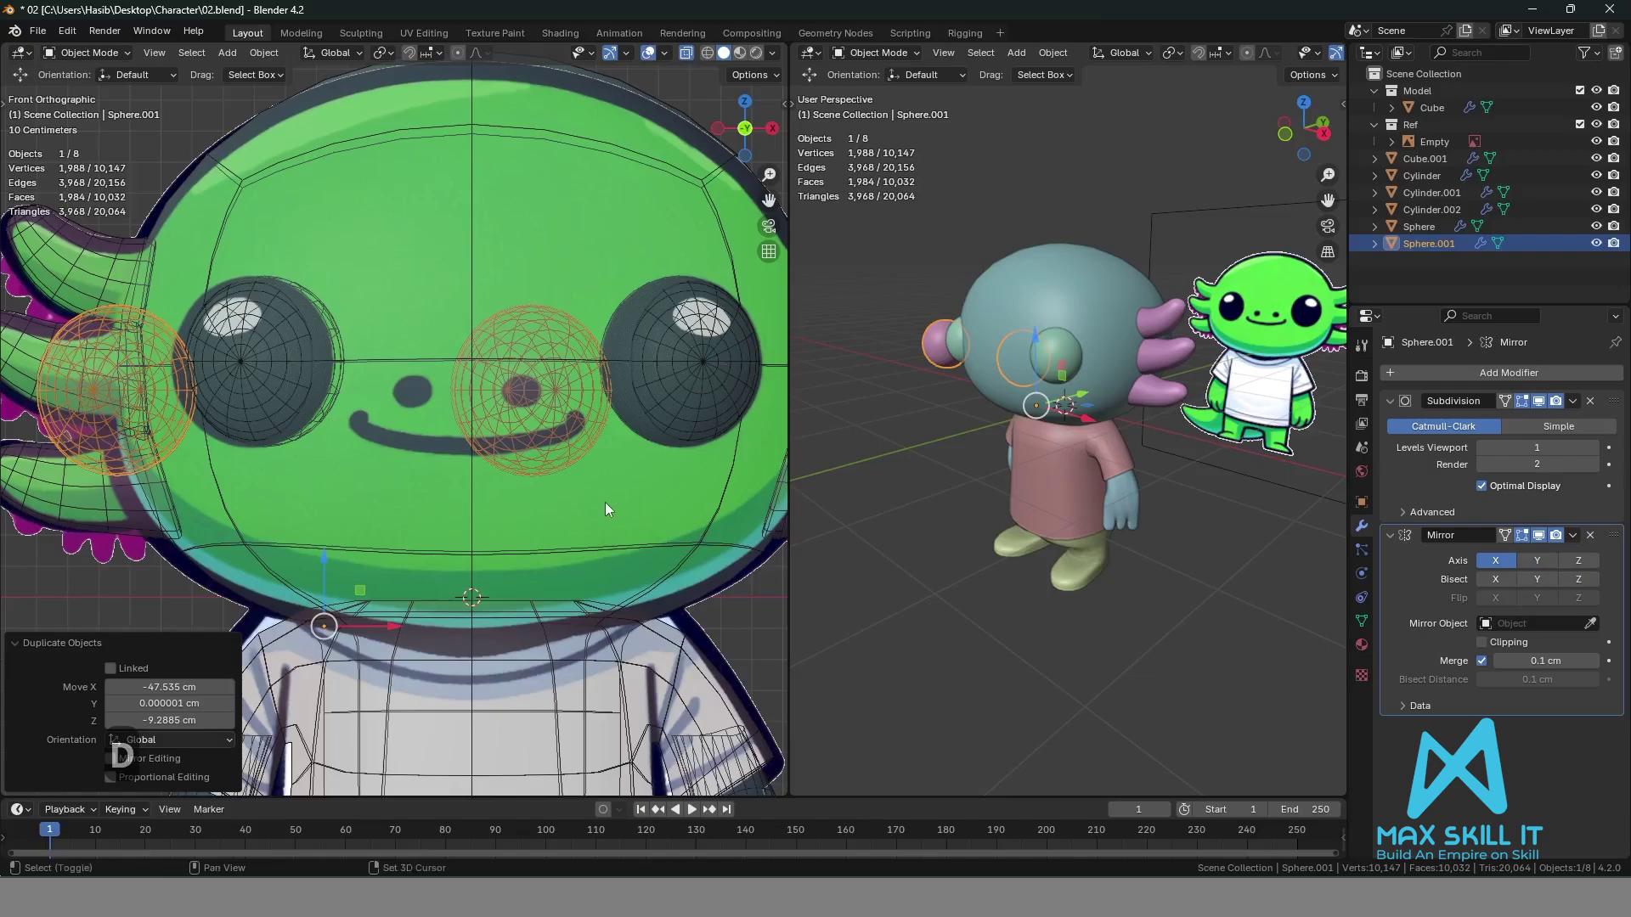
key(s)
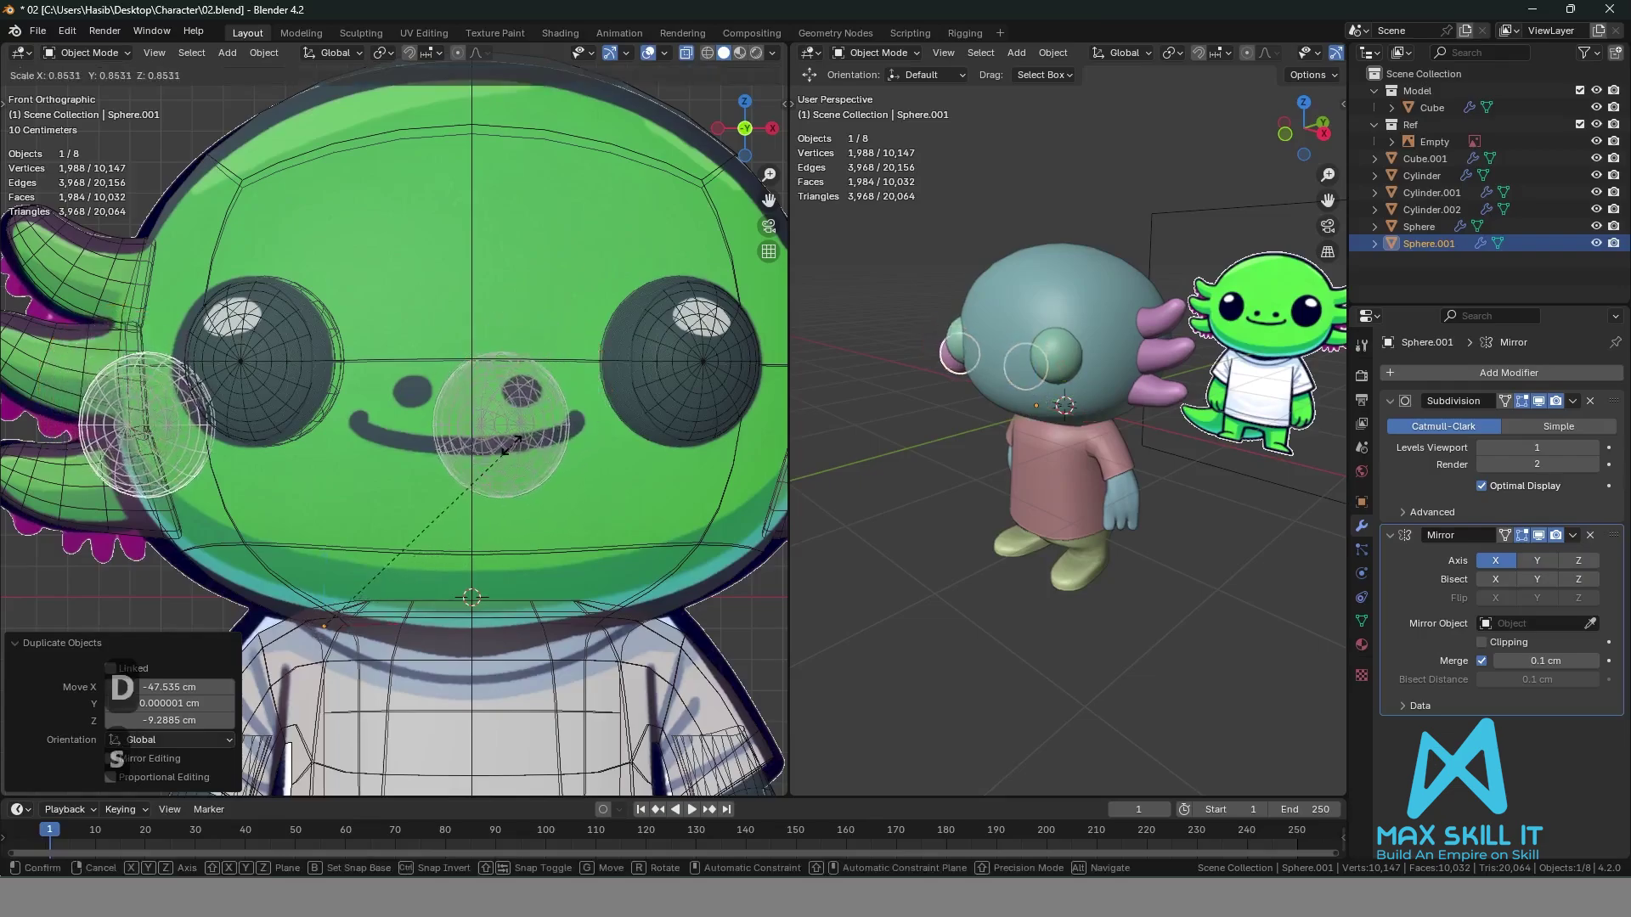
right_click(520, 475)
right_click(520, 476)
mouse_move(567, 482)
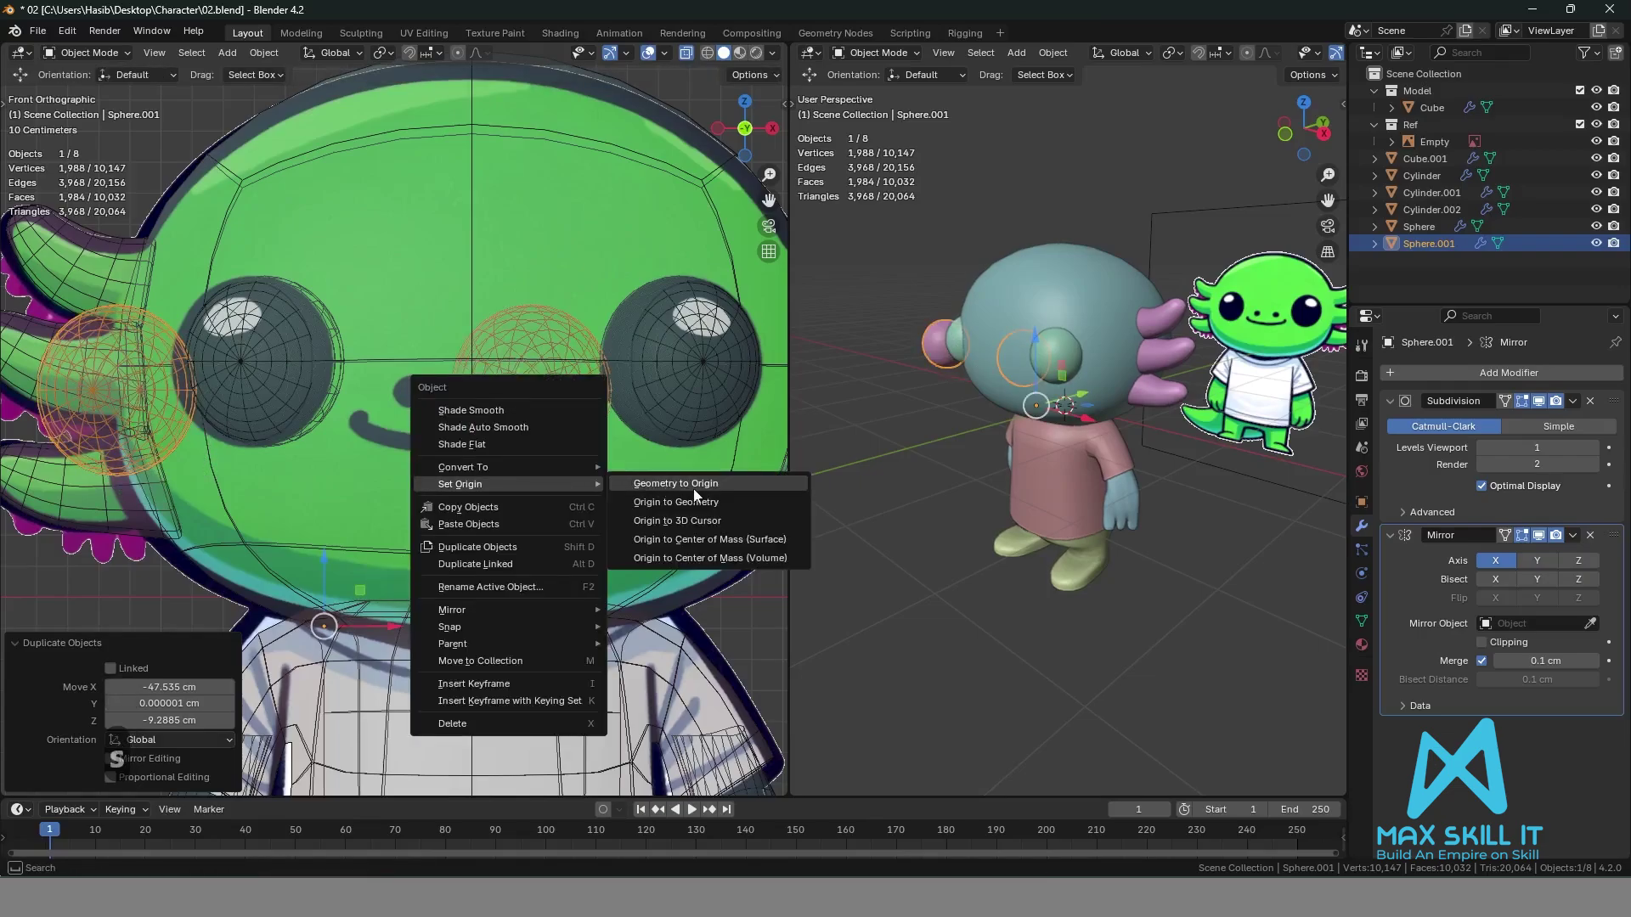
click(713, 504)
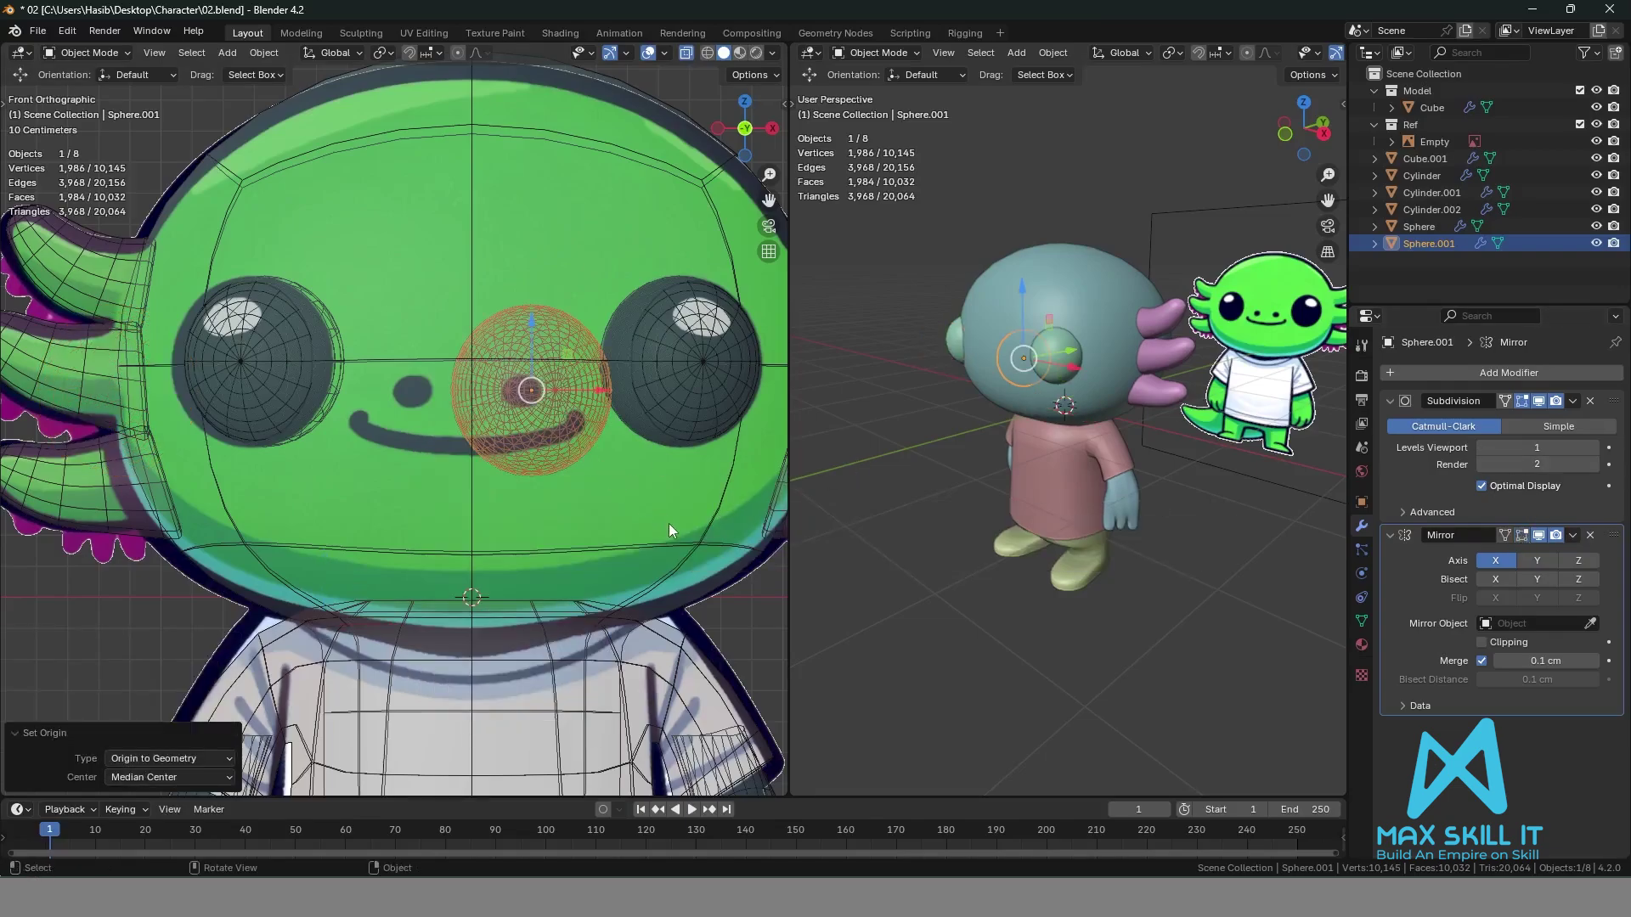
Try scaling the duplicated sphere to 0.275 as a nostril, and delete the duplicate.
key(s)
click(578, 415)
scroll(552, 404, up, 4)
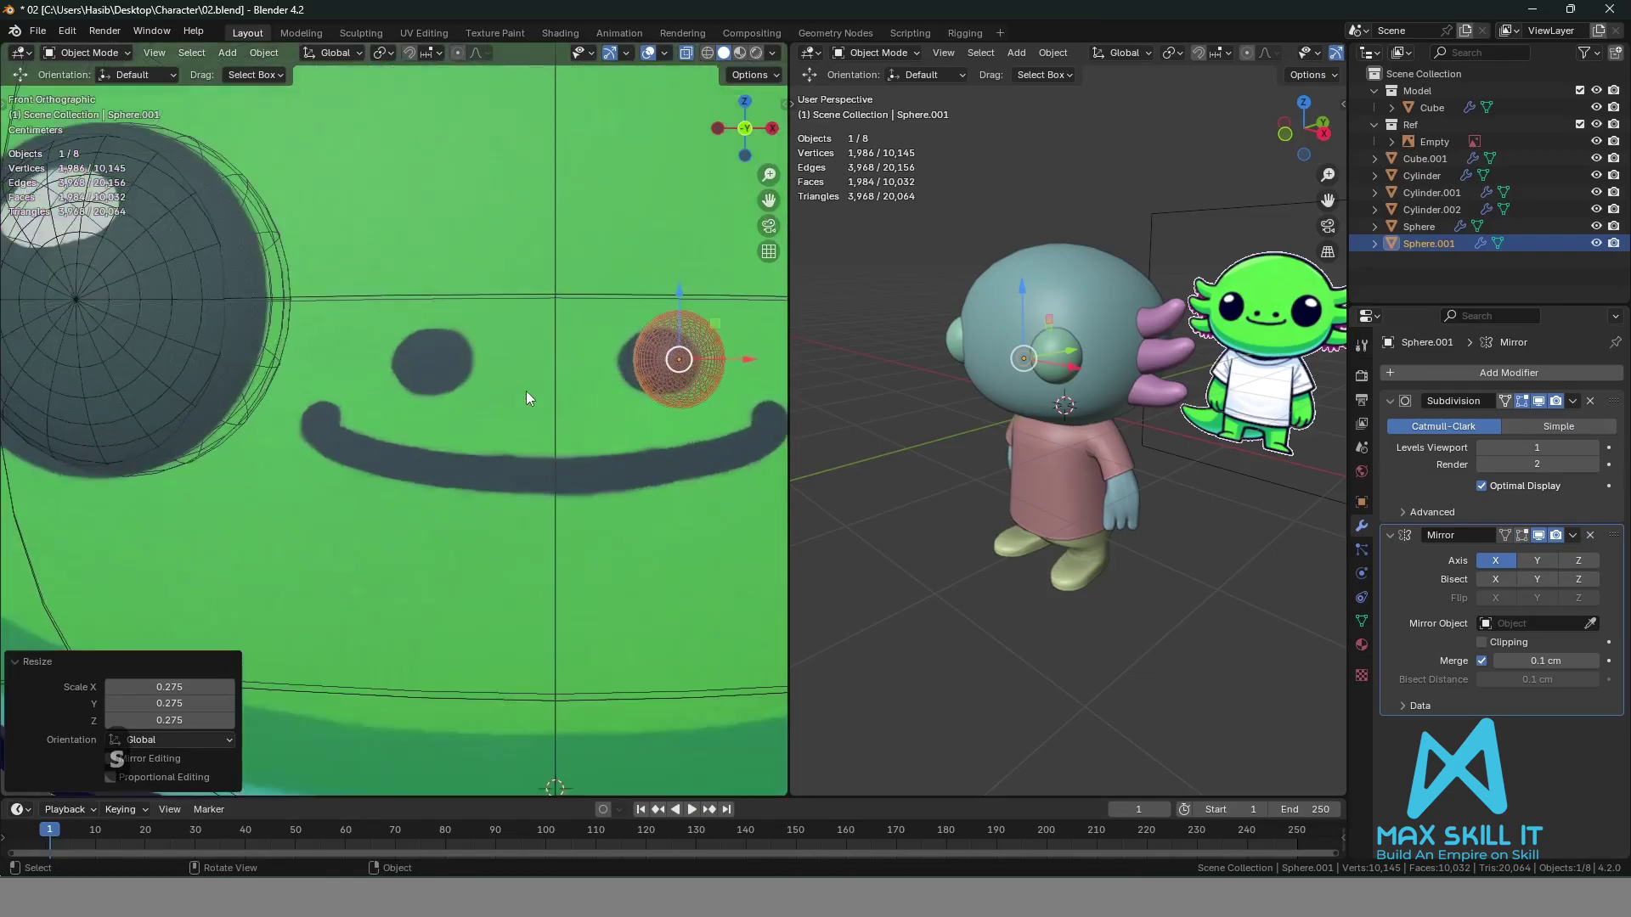
shift+middle_drag(652, 430, 479, 496)
scroll(509, 490, up, 3)
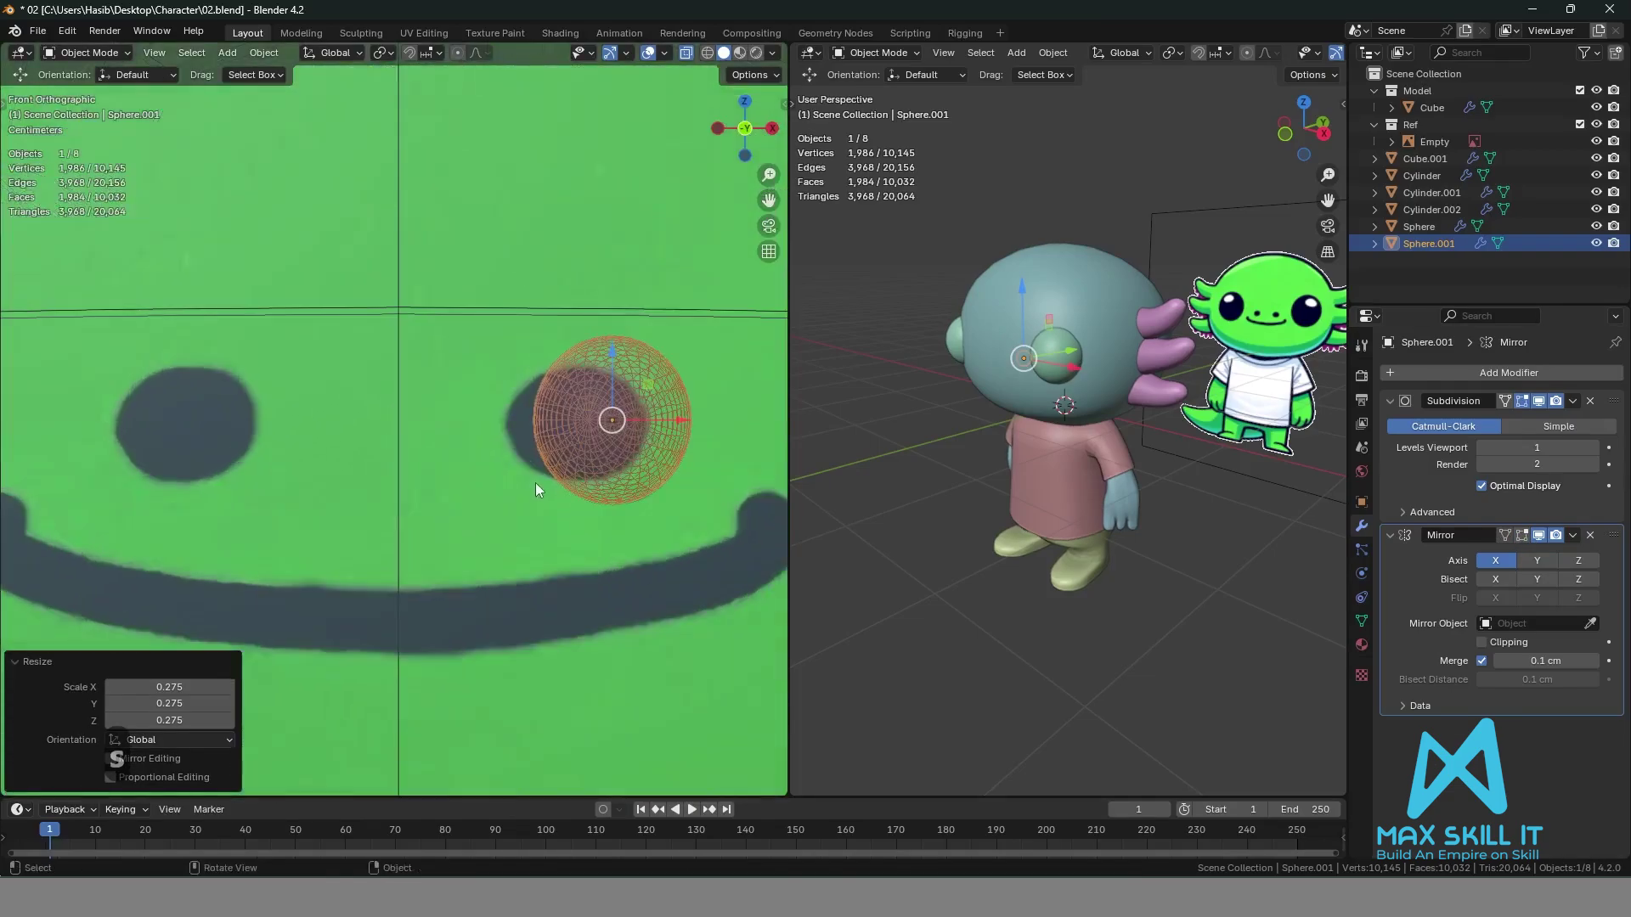
key(Delete)
Add a new UV sphere at the world origin and rotate it 90° about the X axis.
key(shift+a)
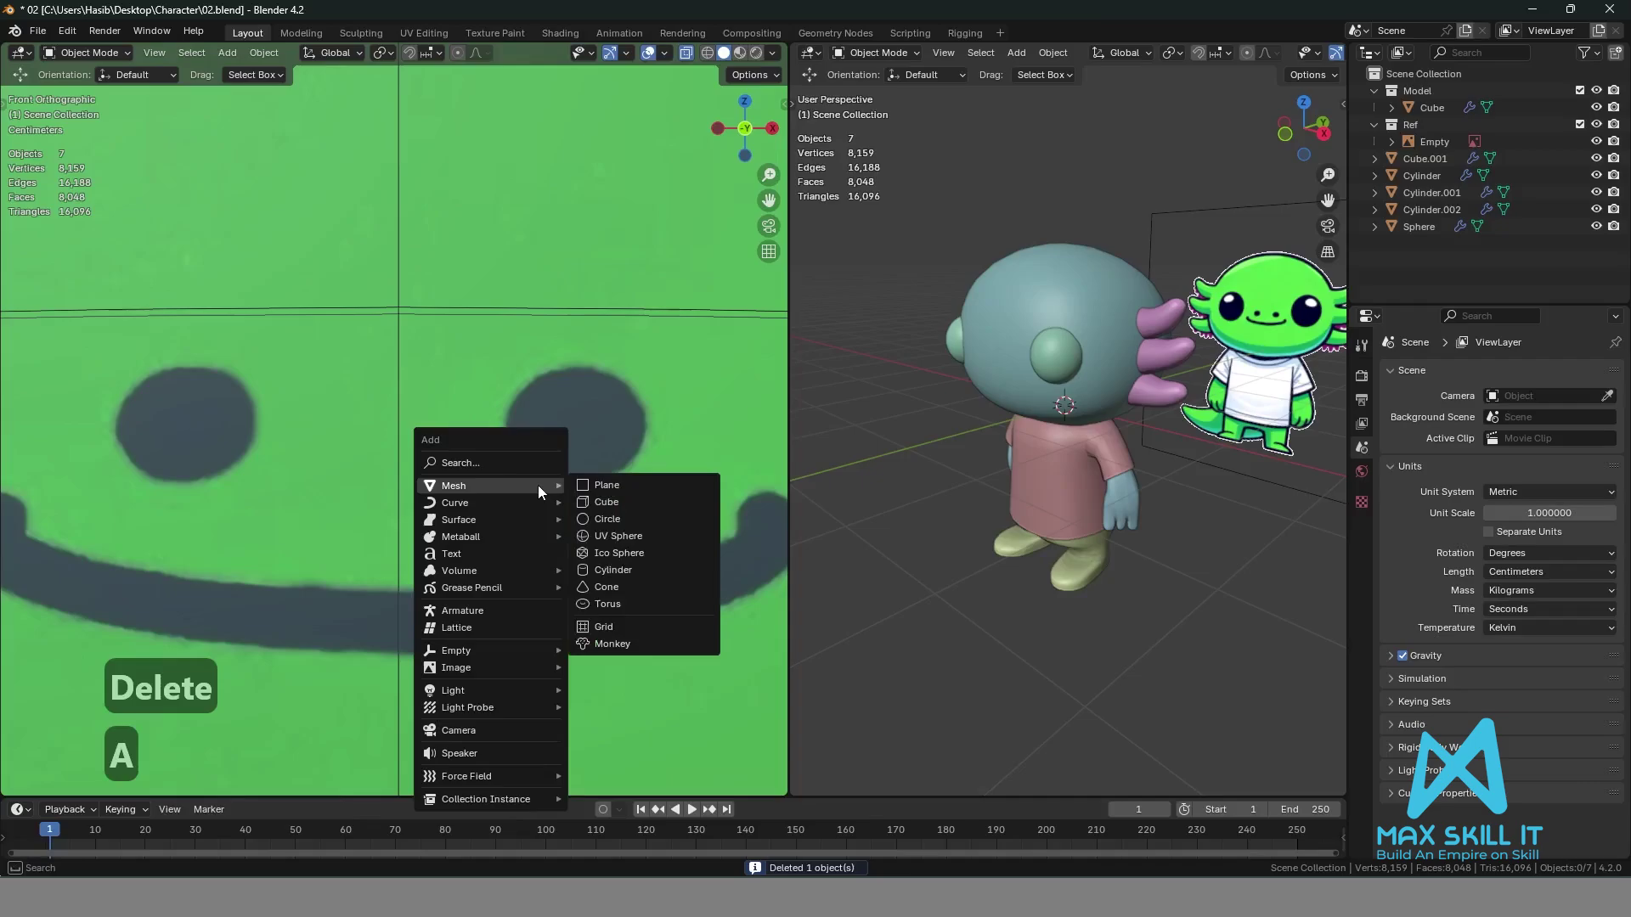
key(shift+a)
mouse_move(481, 467)
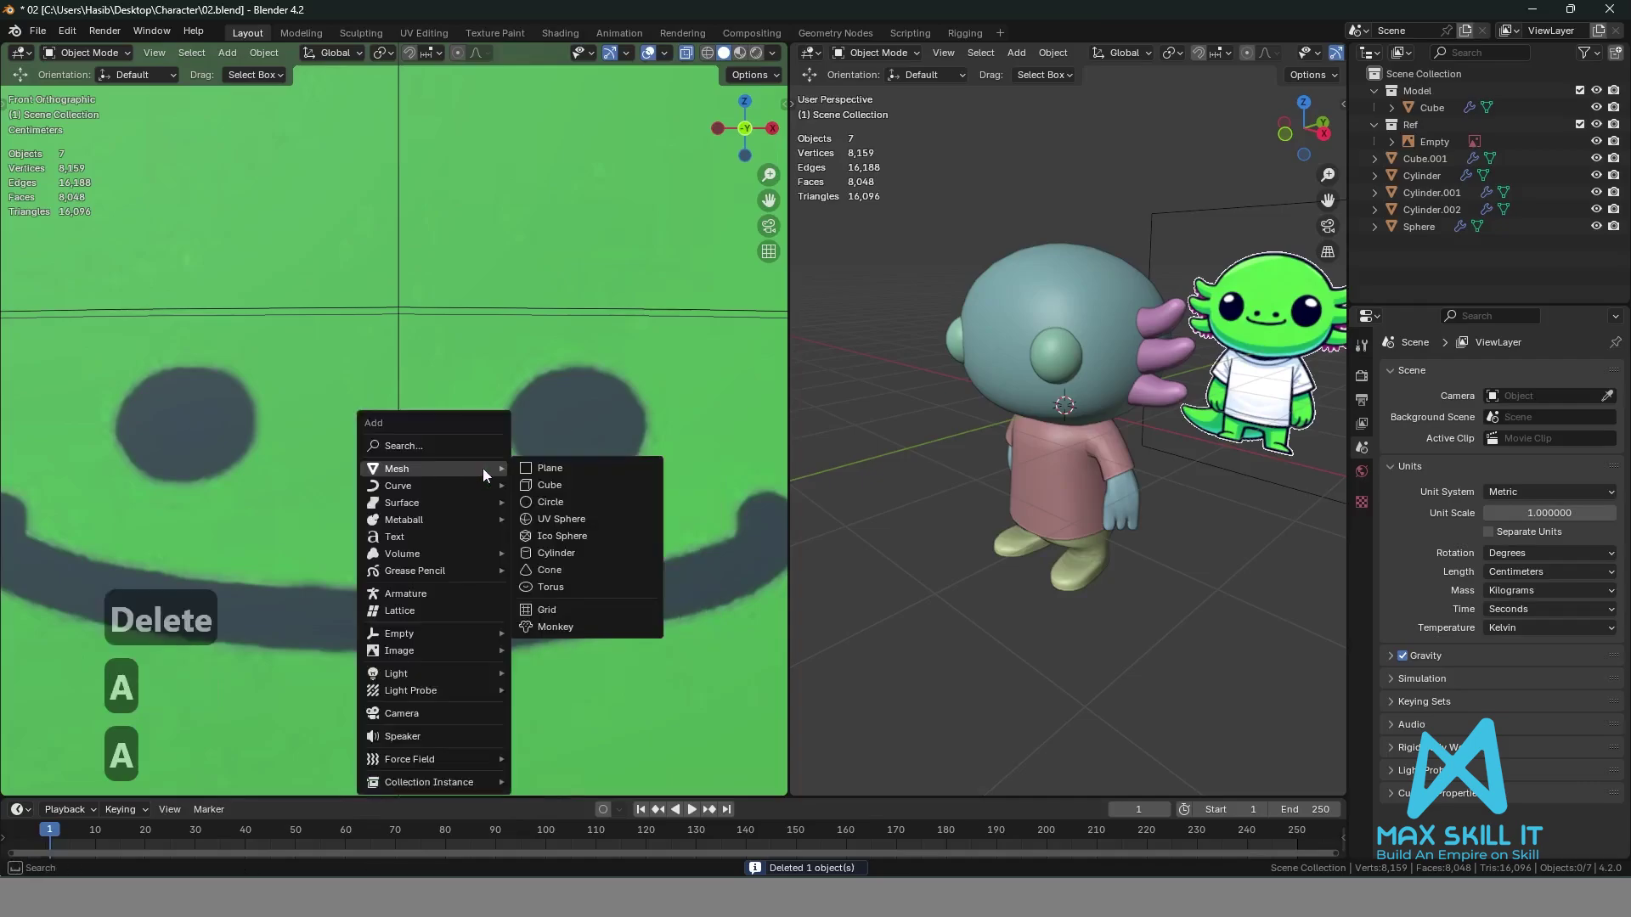
click(571, 520)
scroll(591, 510, down, 5)
scroll(599, 514, down, 6)
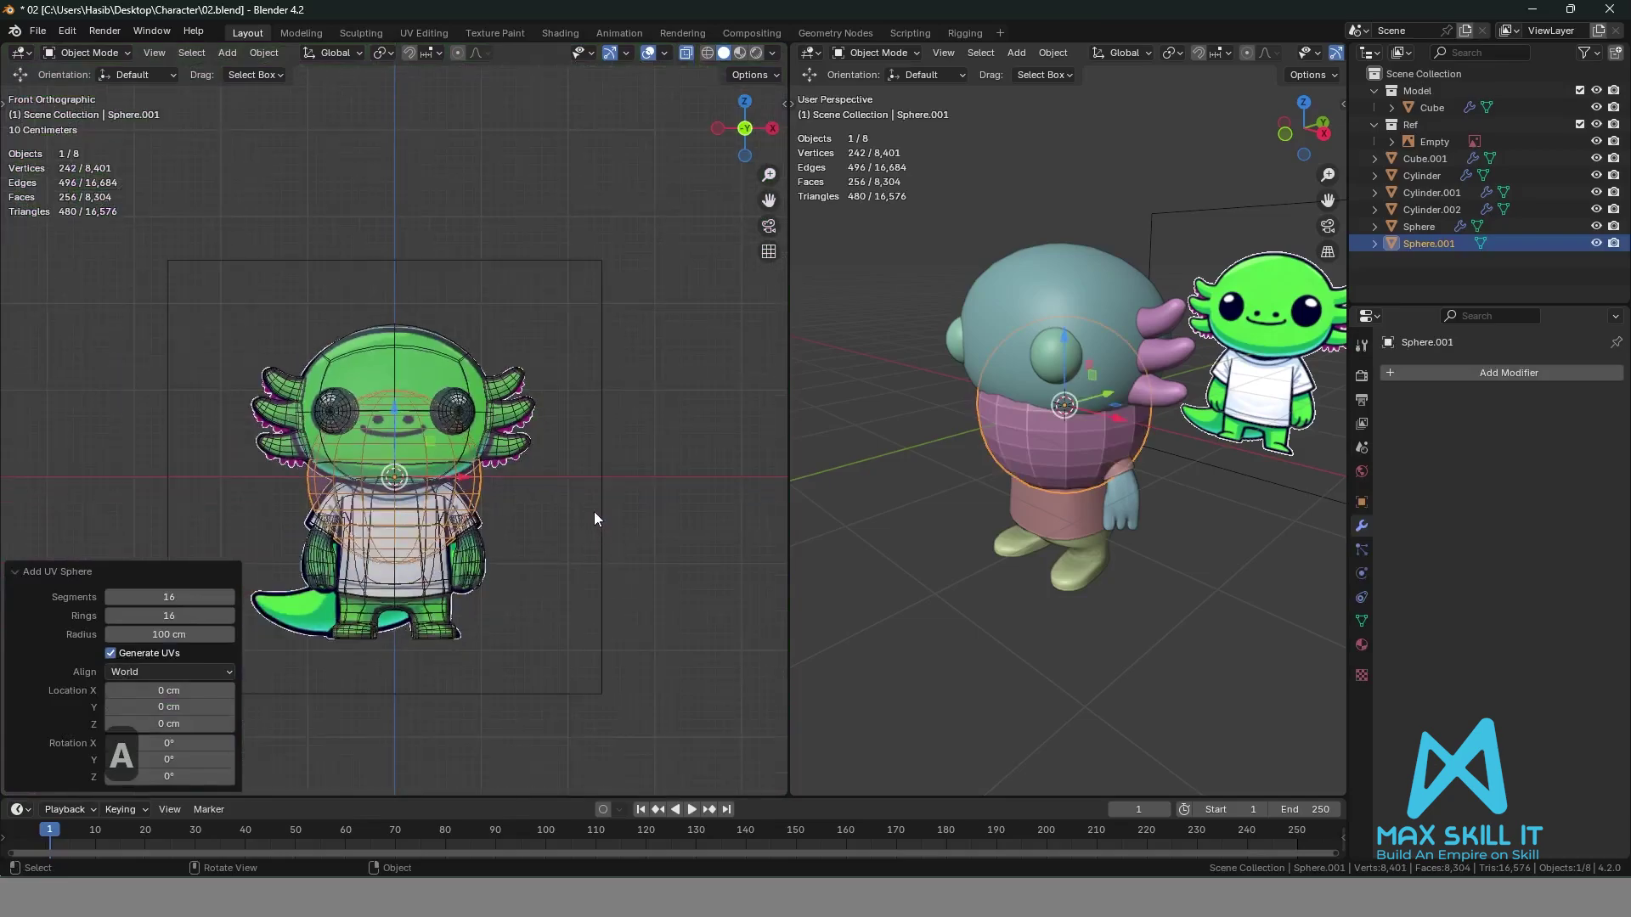
text(rx)
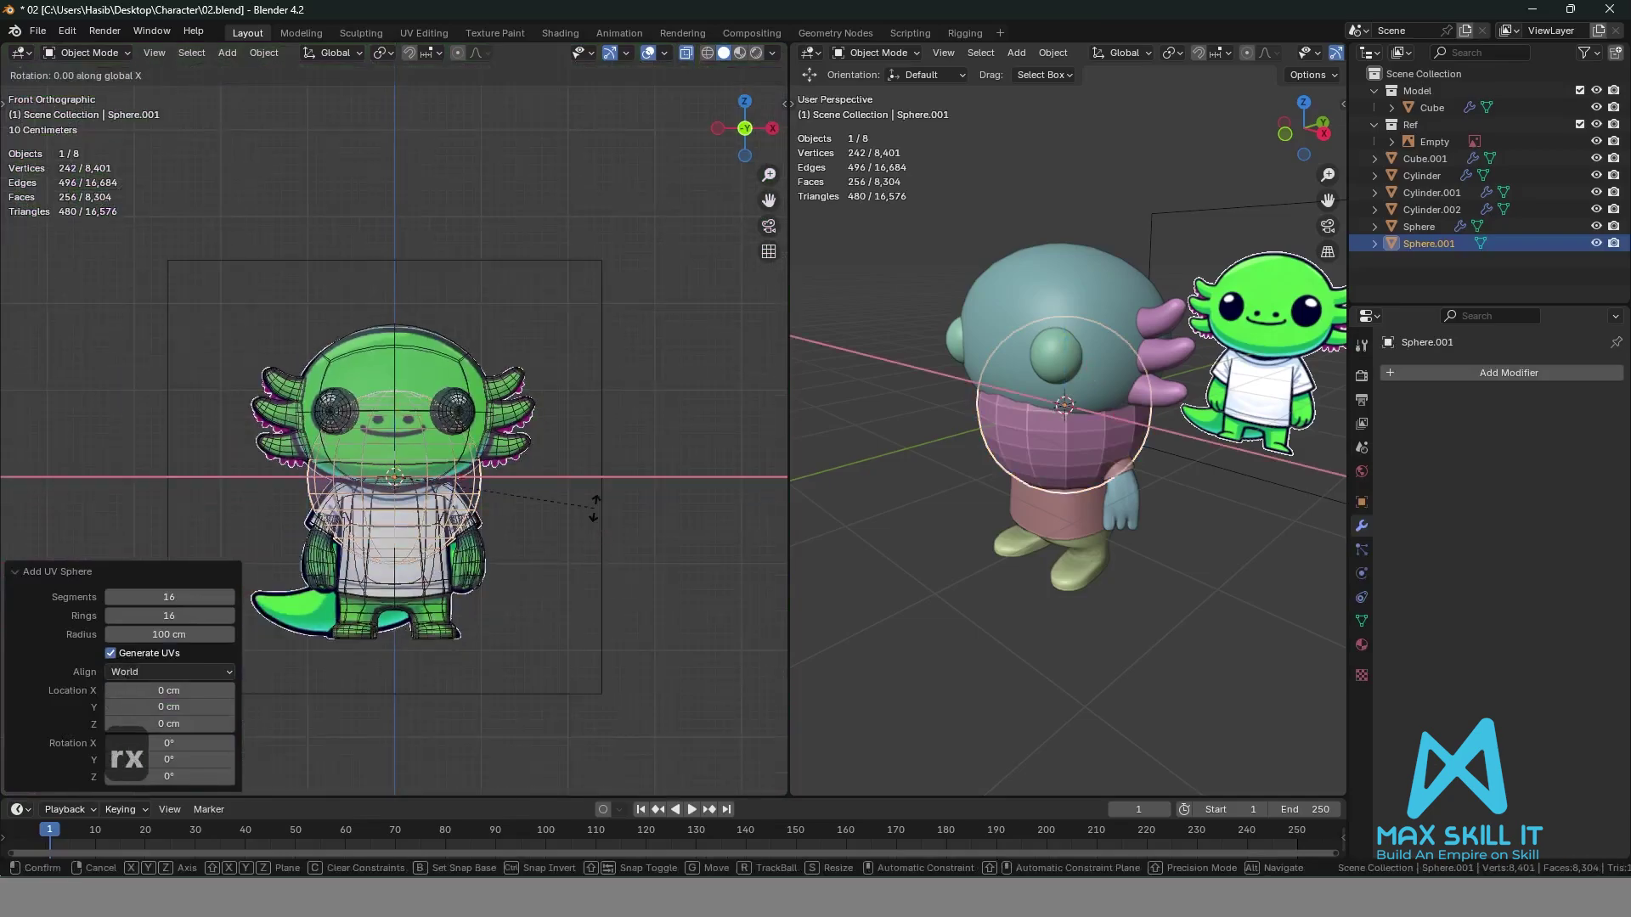
text(90)
key(Return)
scroll(524, 501, up, 3)
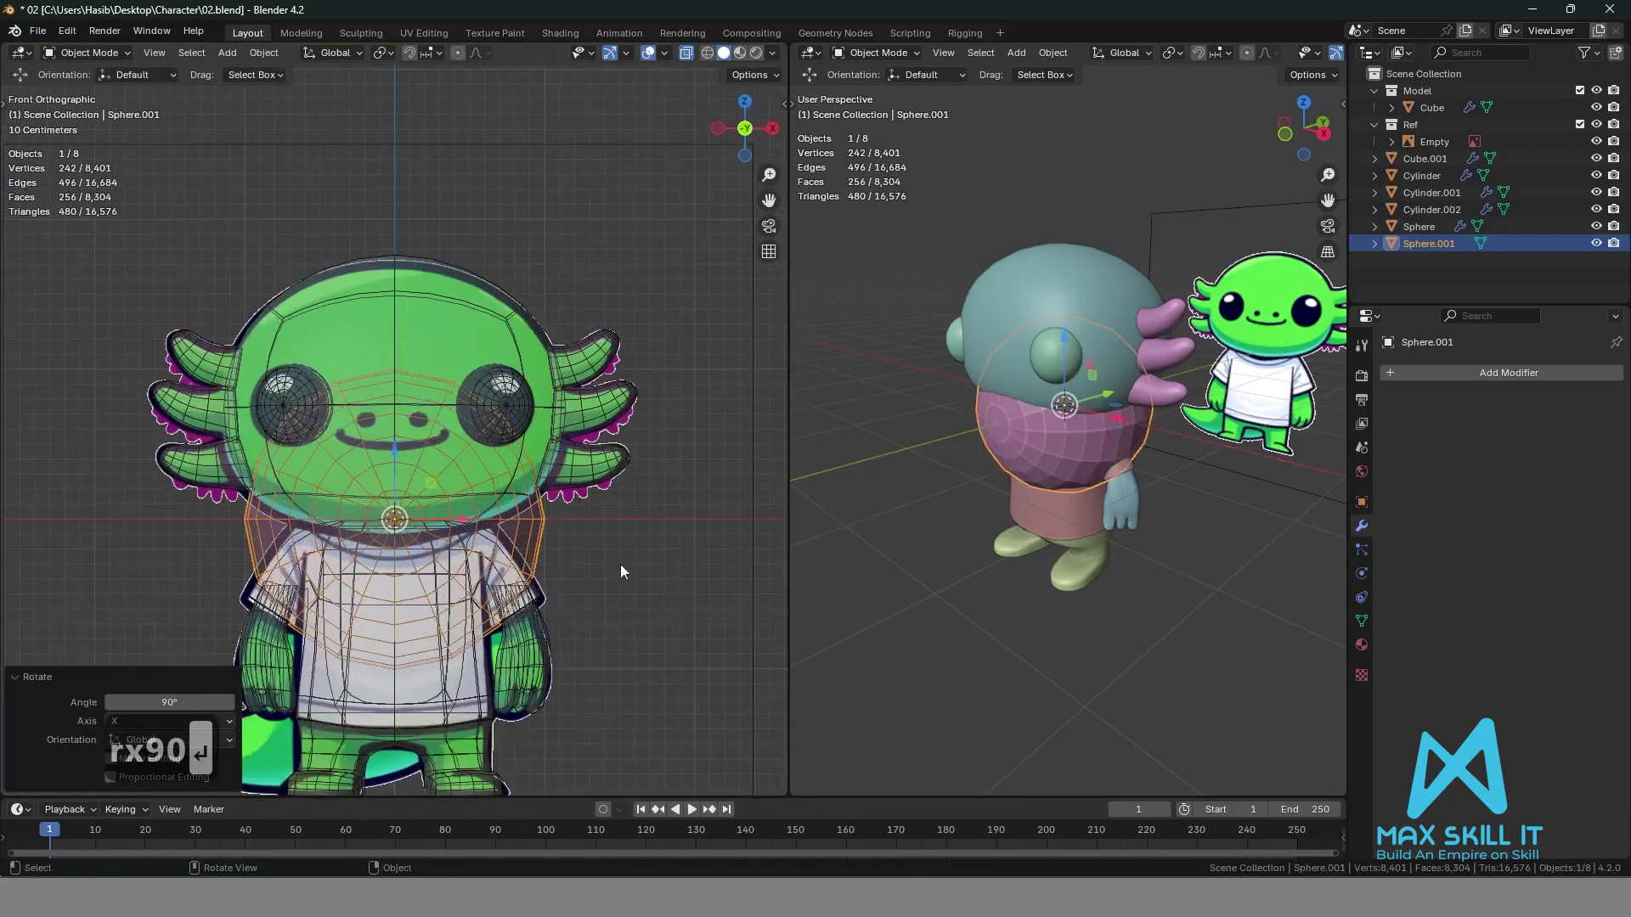
Place the sphere over a nostril in the reference, about 15.7 cm along X and 66.2 cm along Z, scaling it by 0.26 and 0.24.
key(s)
click(454, 522)
scroll(487, 512, up, 3)
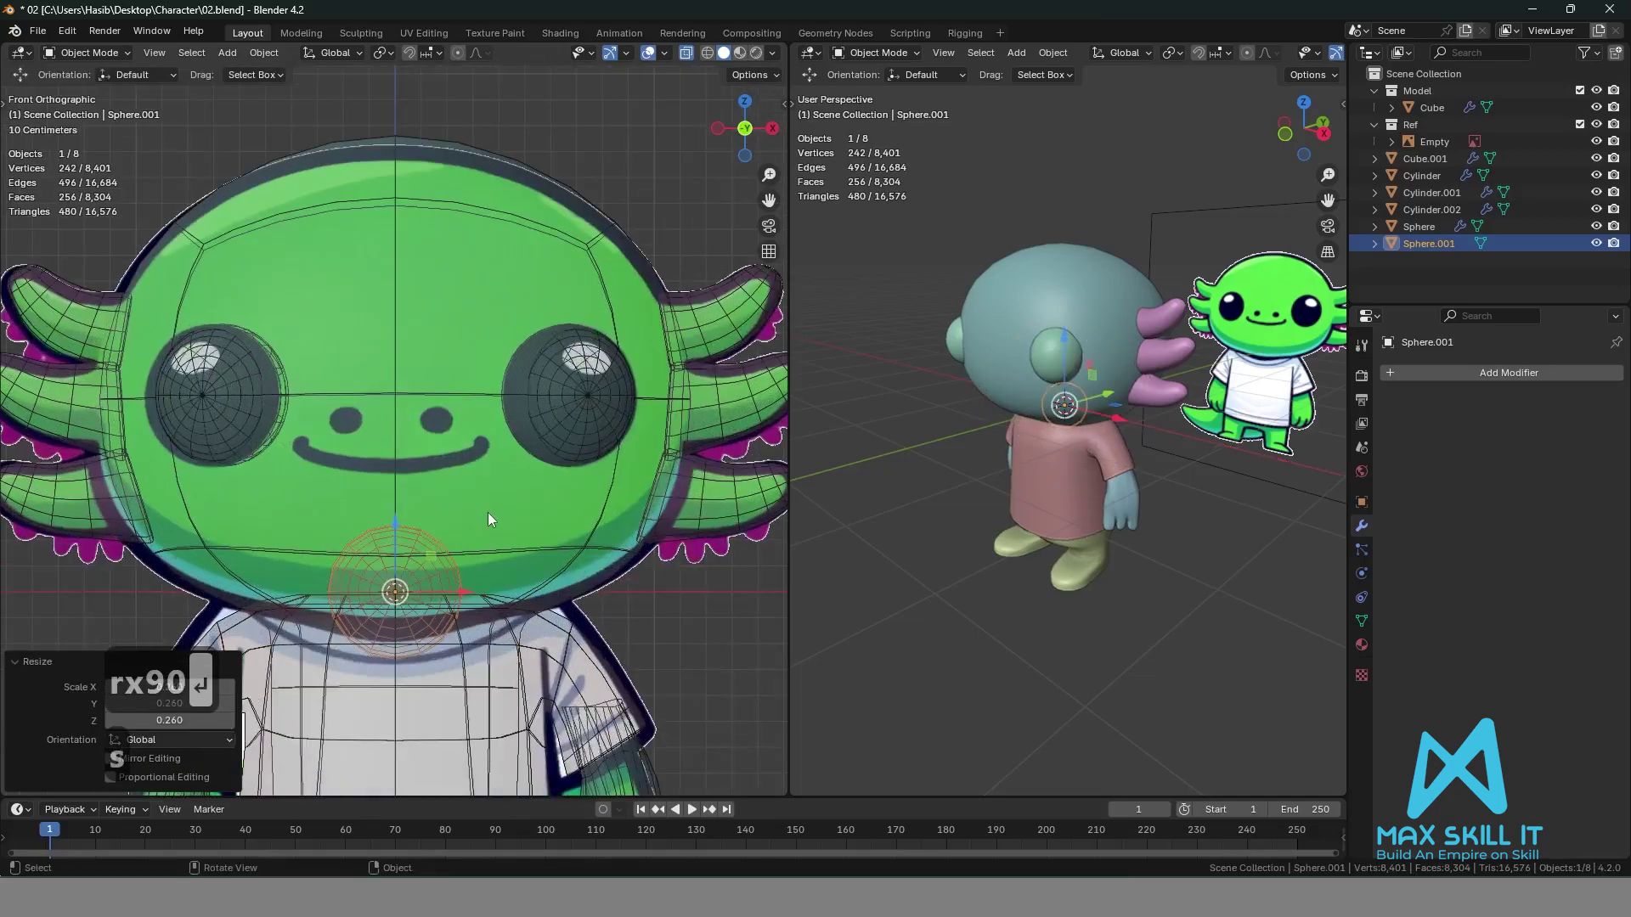
key(g)
click(535, 344)
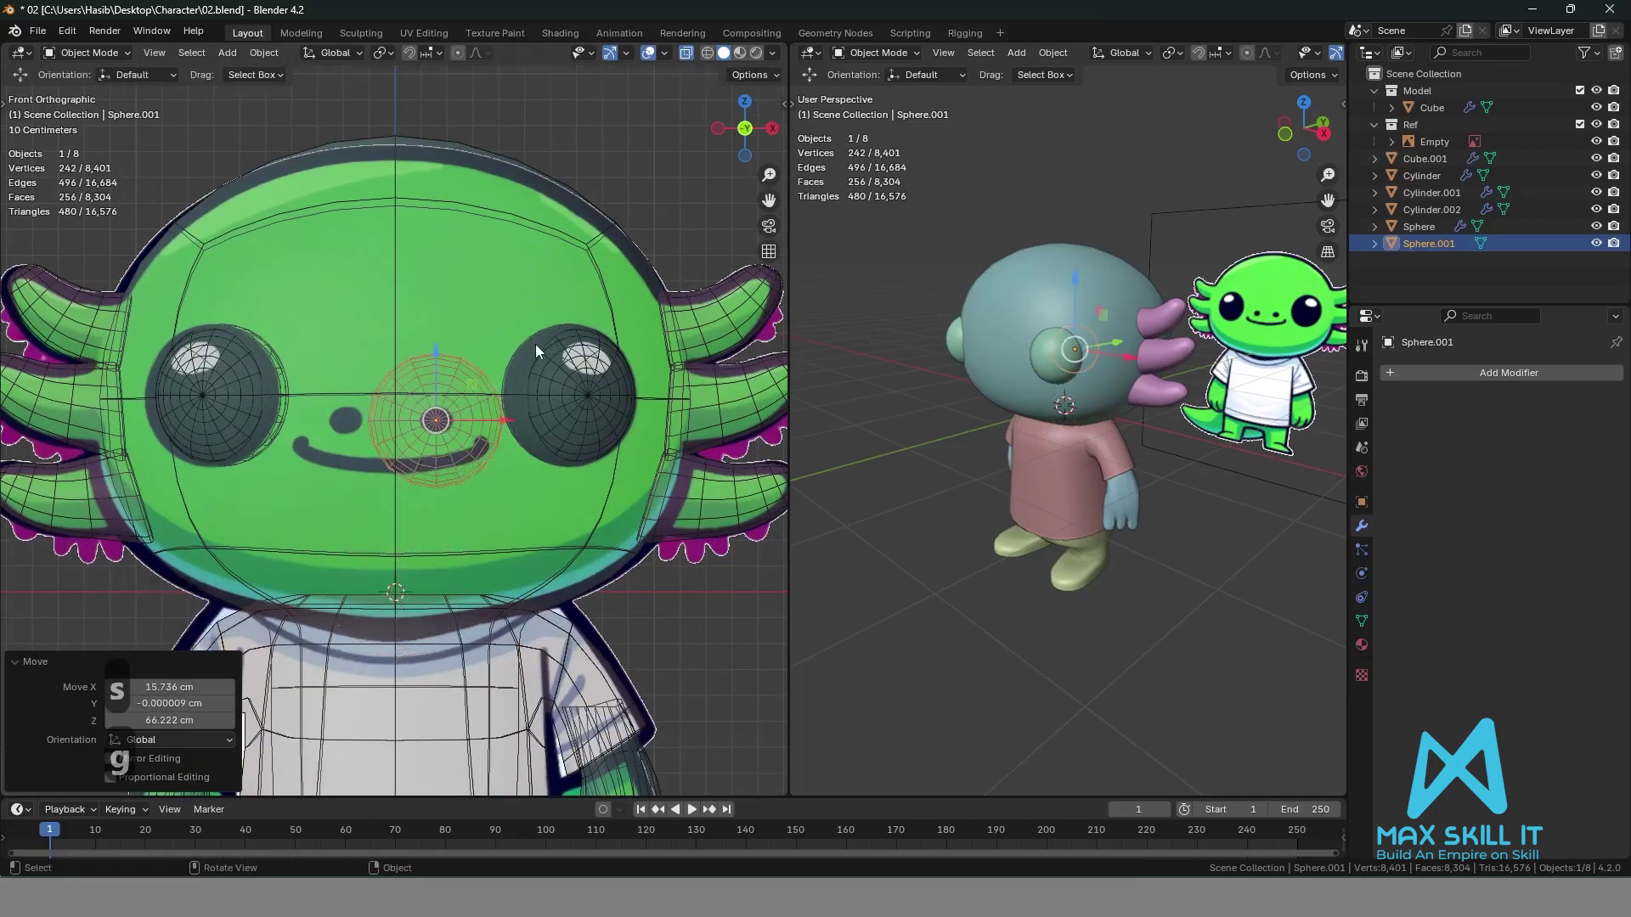
scroll(528, 404, up, 4)
key(s)
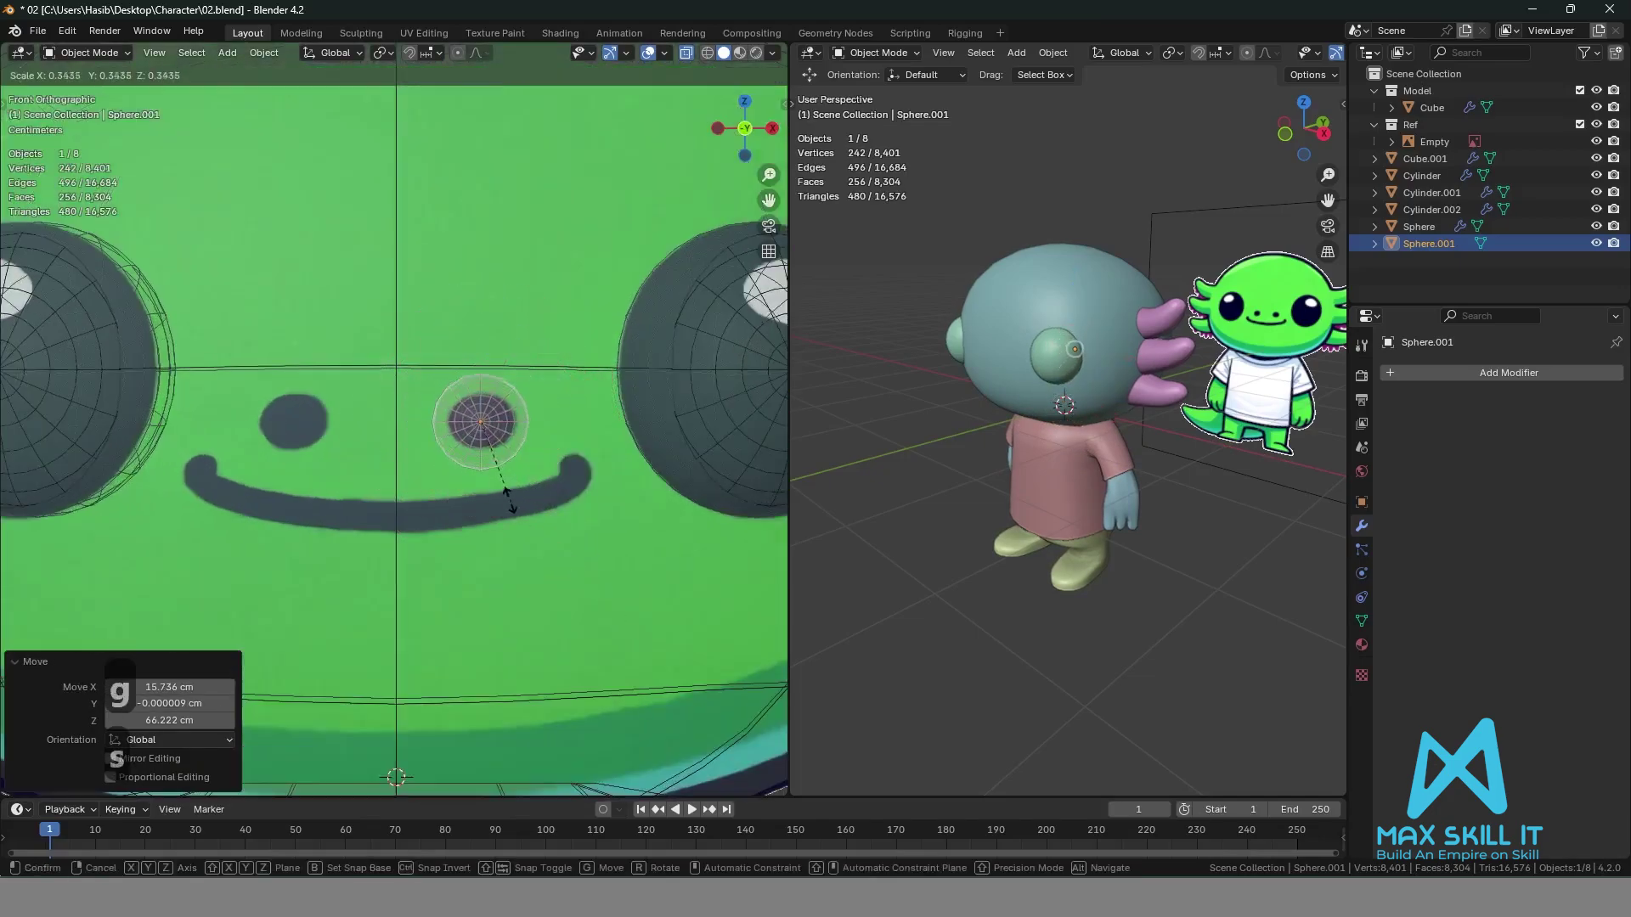
click(507, 485)
Move the nostril sphere about -99.6 cm and a further -2.3 cm along Y so it protrudes from the face.
middle_drag(578, 481, 544, 502)
scroll(949, 501, up, 3)
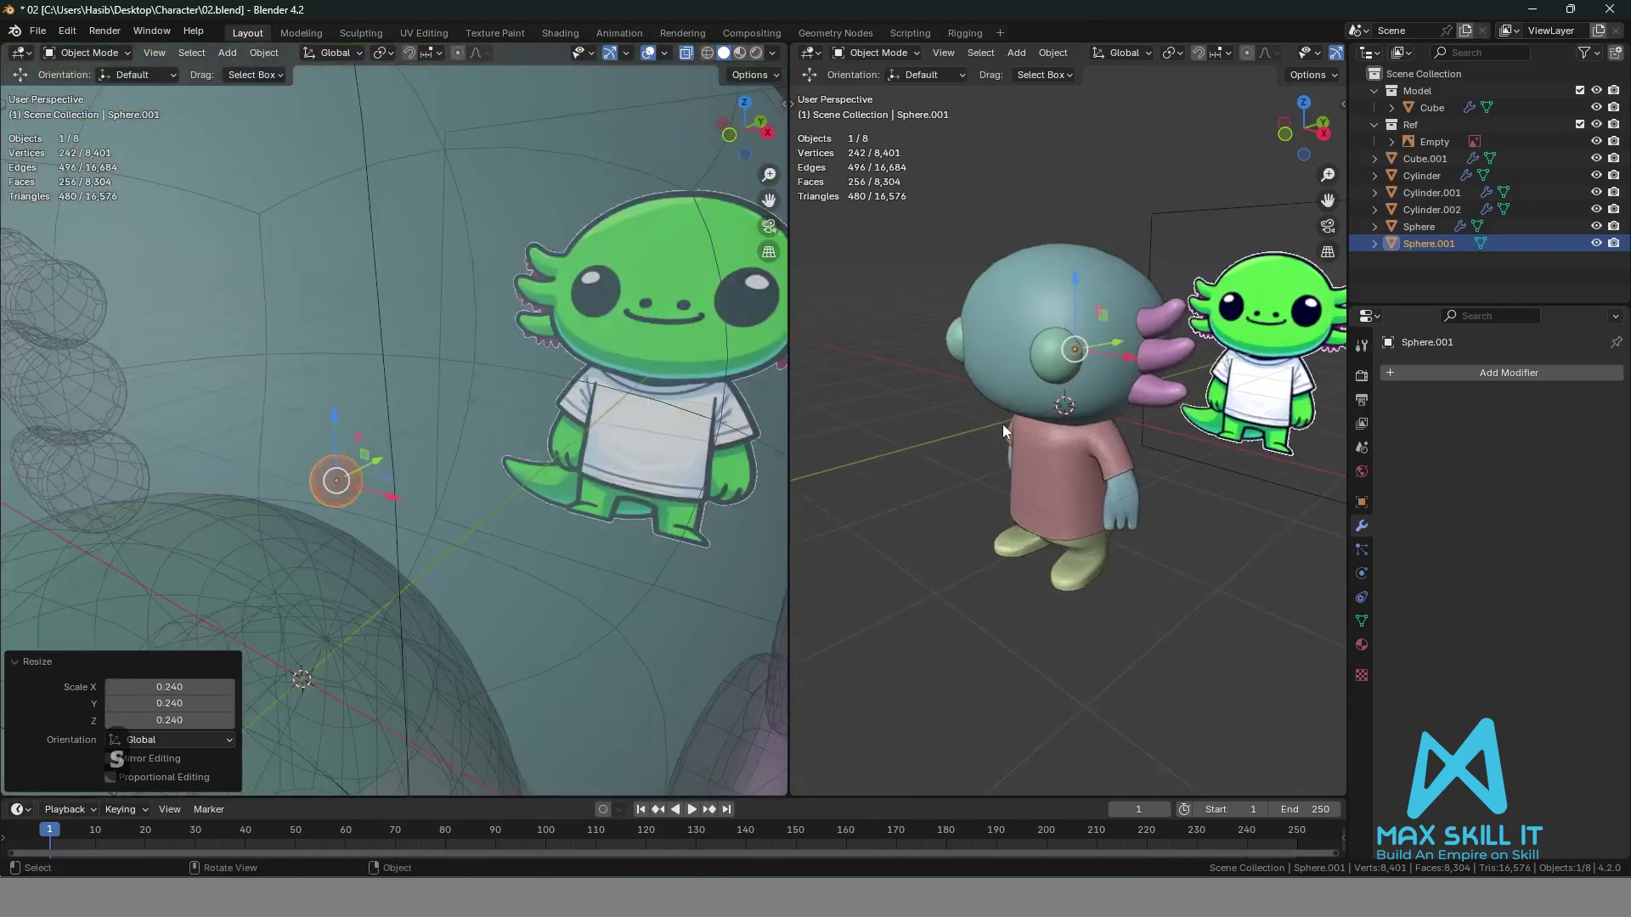
middle_drag(971, 440, 968, 507)
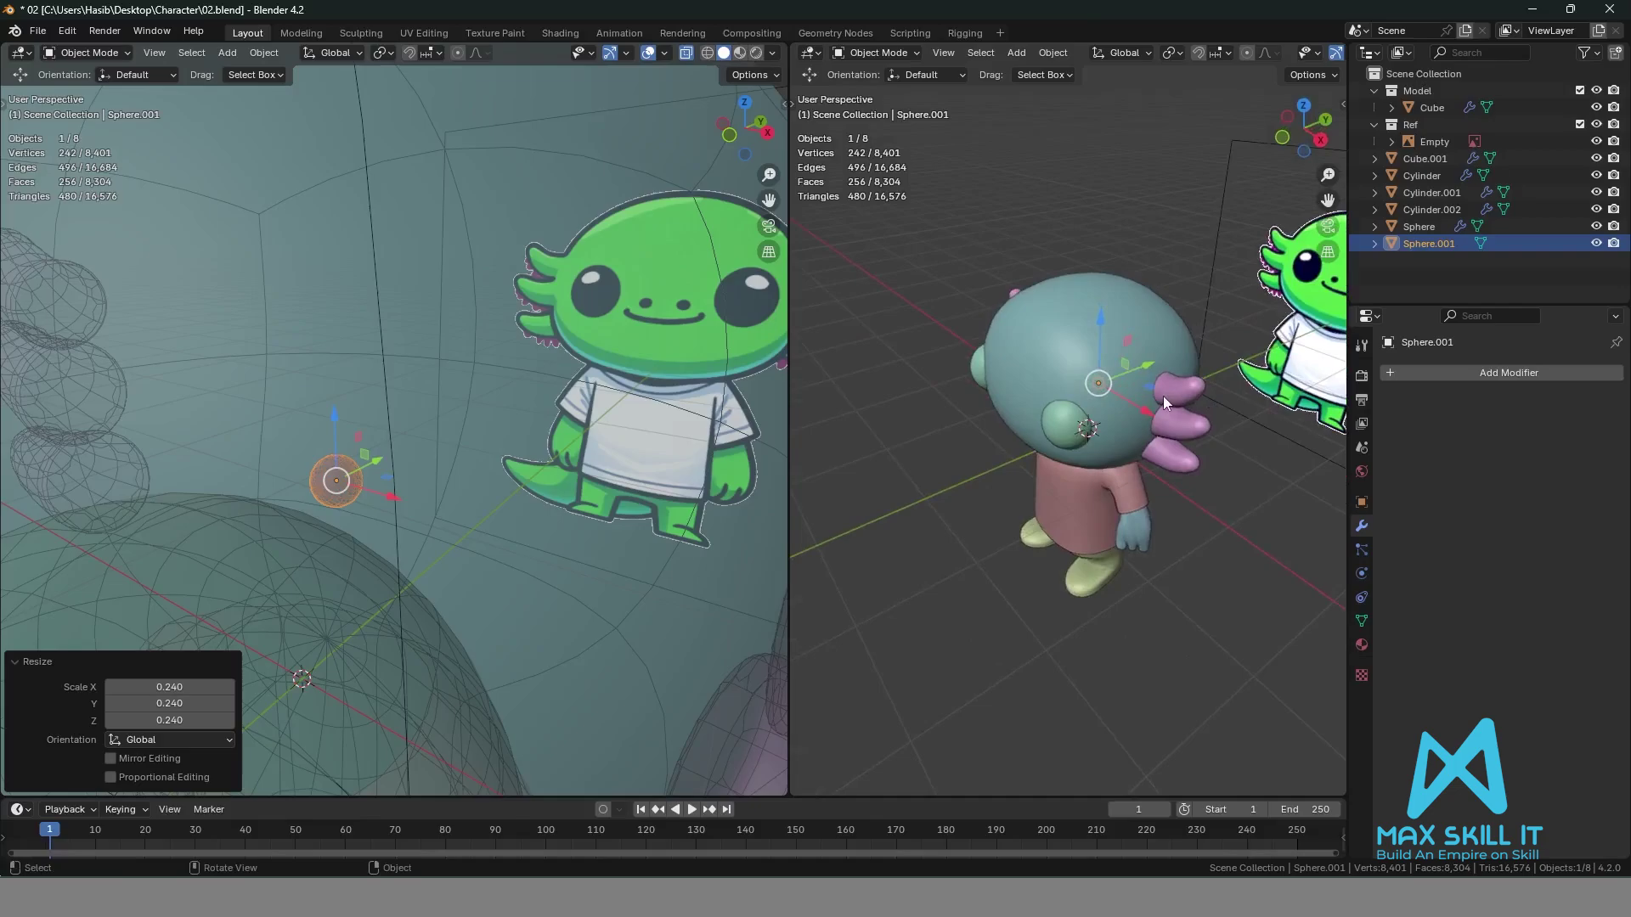
drag(1151, 367, 1065, 402)
scroll(996, 471, up, 4)
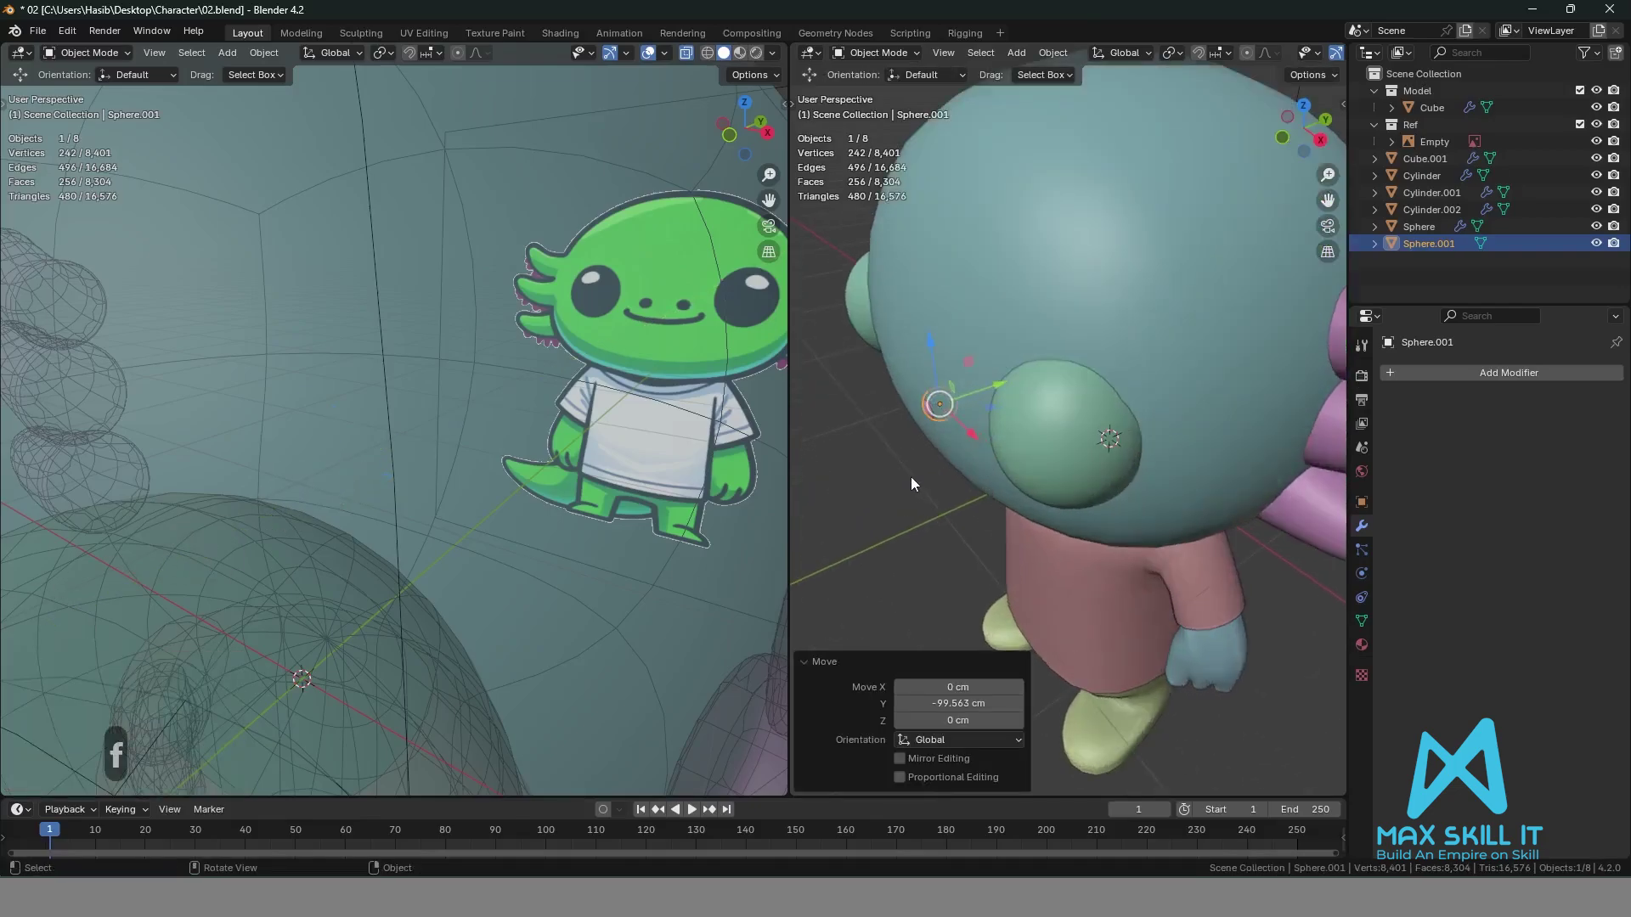
middle_drag(910, 476, 984, 445)
scroll(984, 445, up, 2)
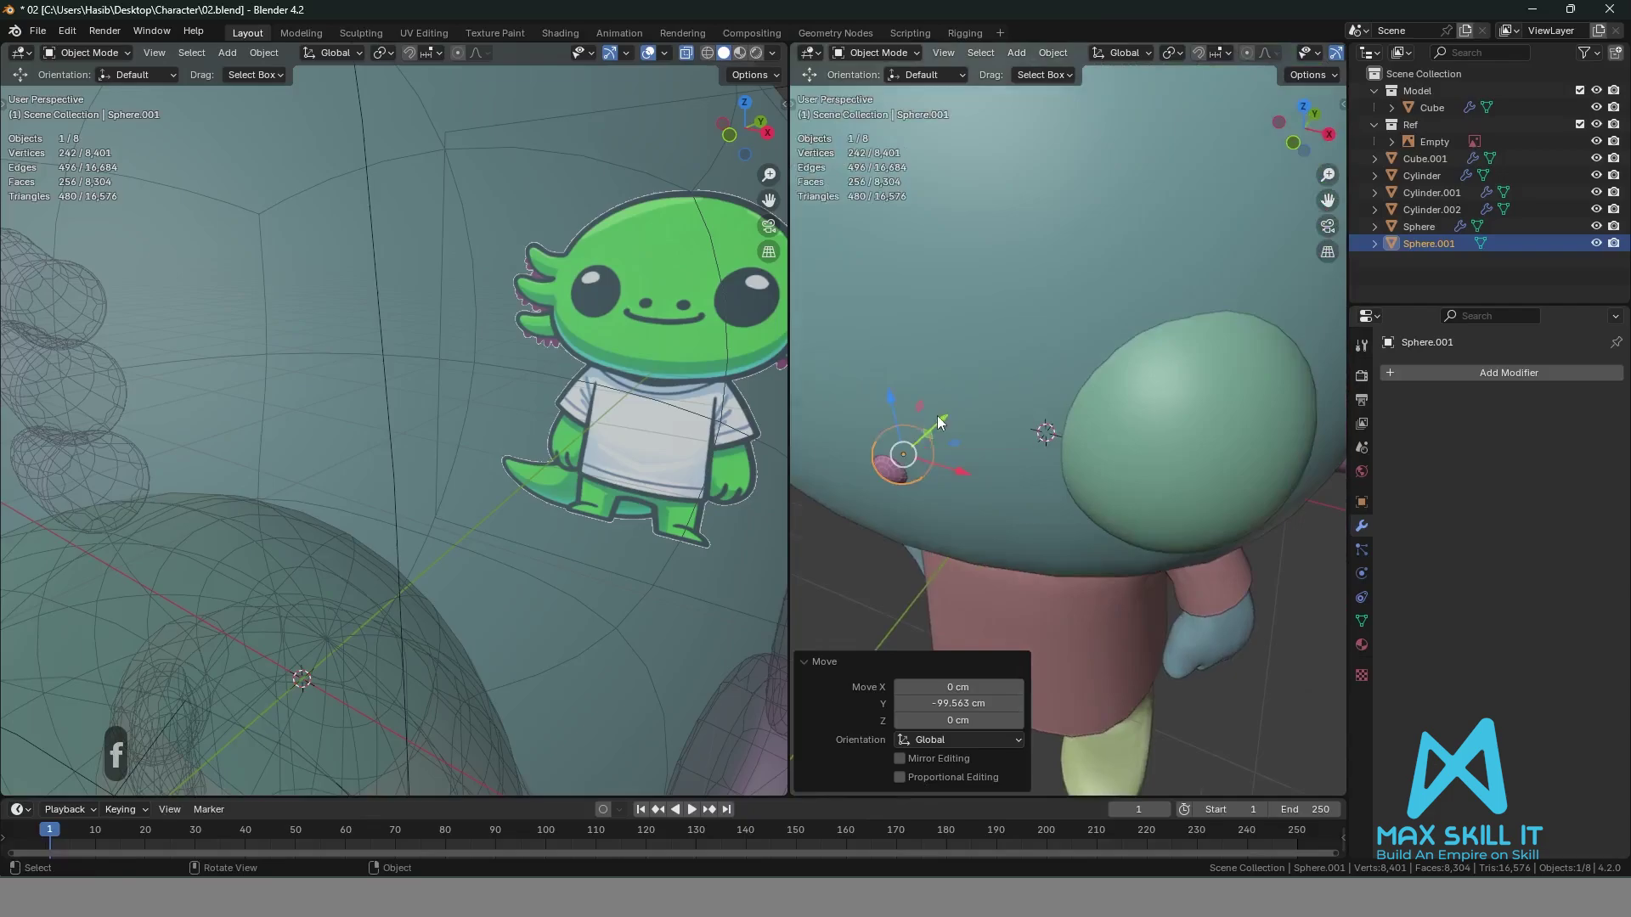
drag(939, 423, 935, 437)
scroll(1083, 456, down, 3)
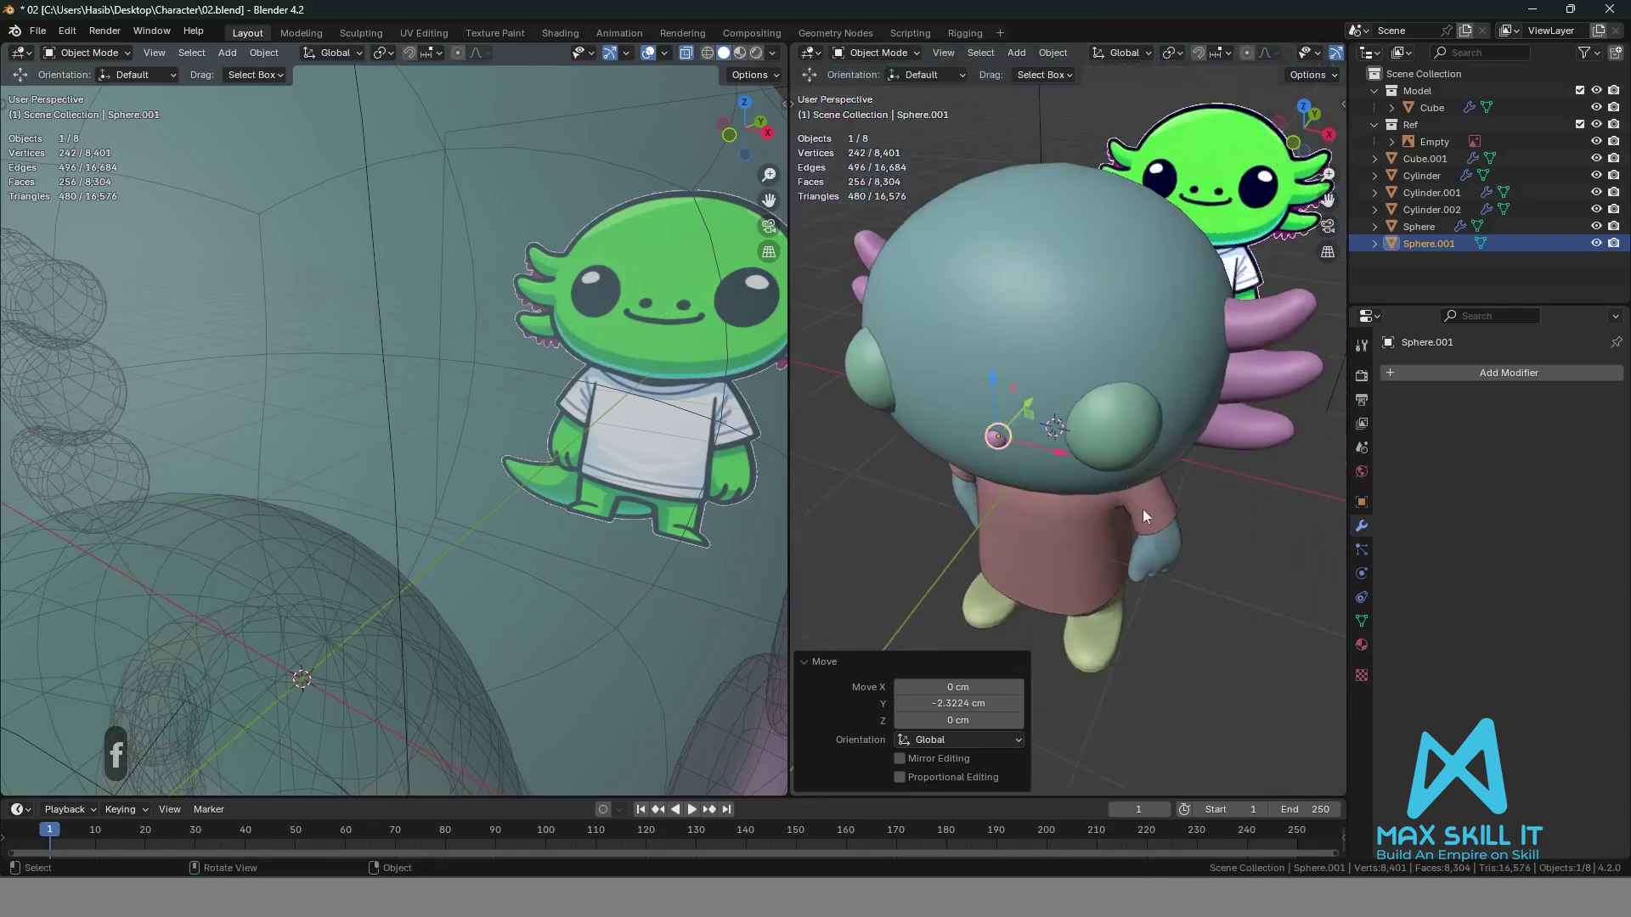
middle_drag(1143, 508, 1177, 487)
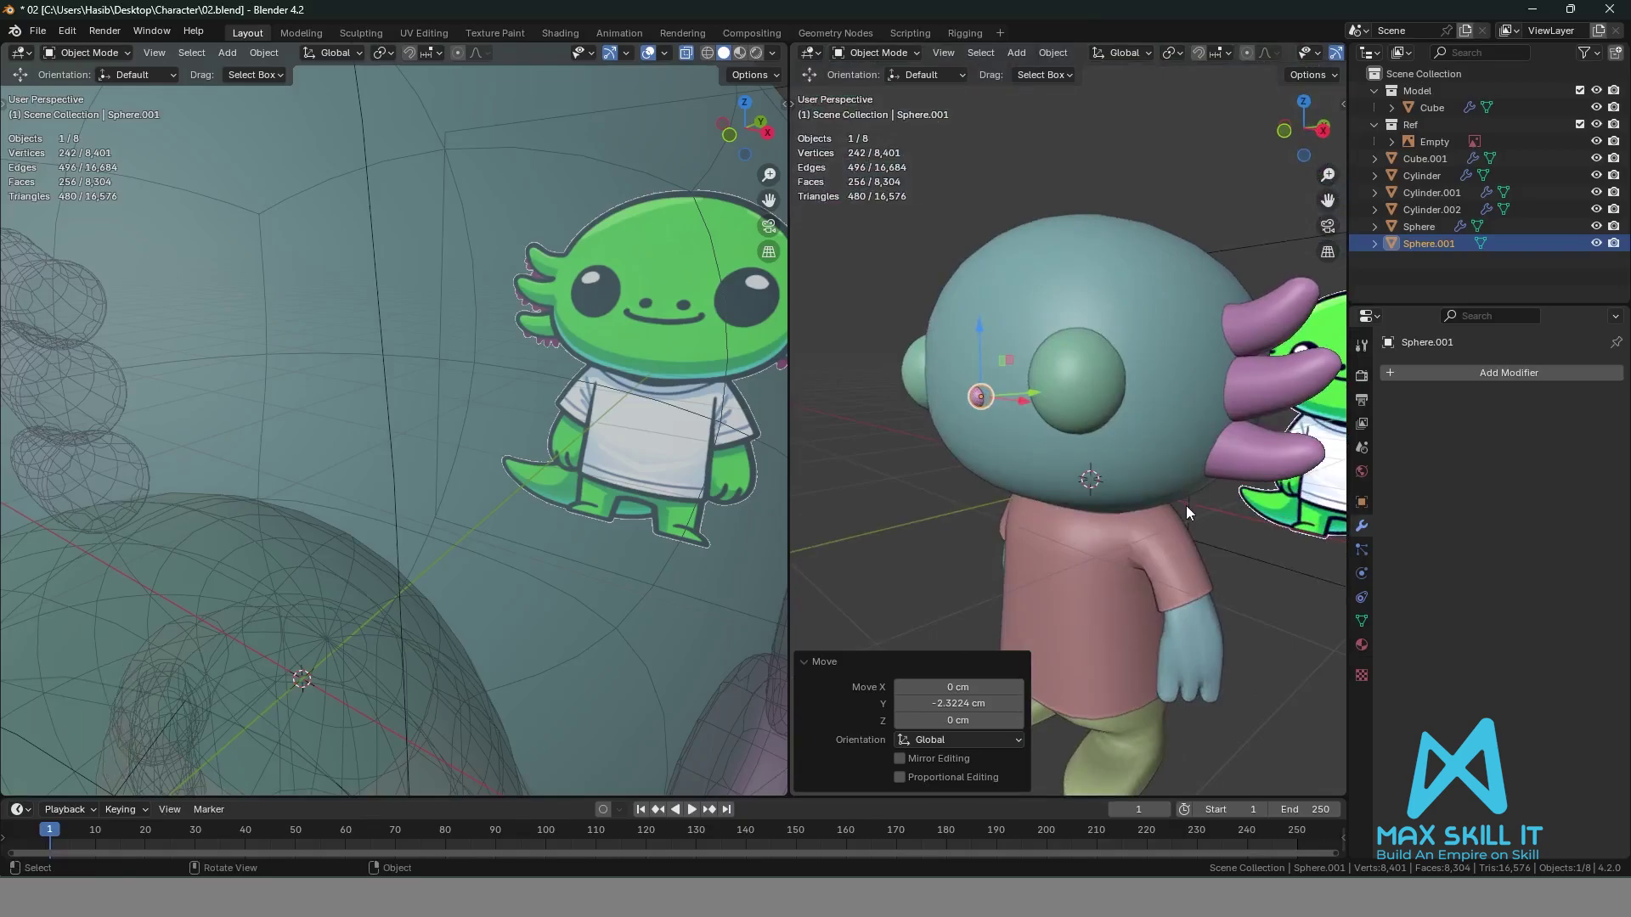
Apply smooth shading to the nostril sphere.
key(KP_Decimal)
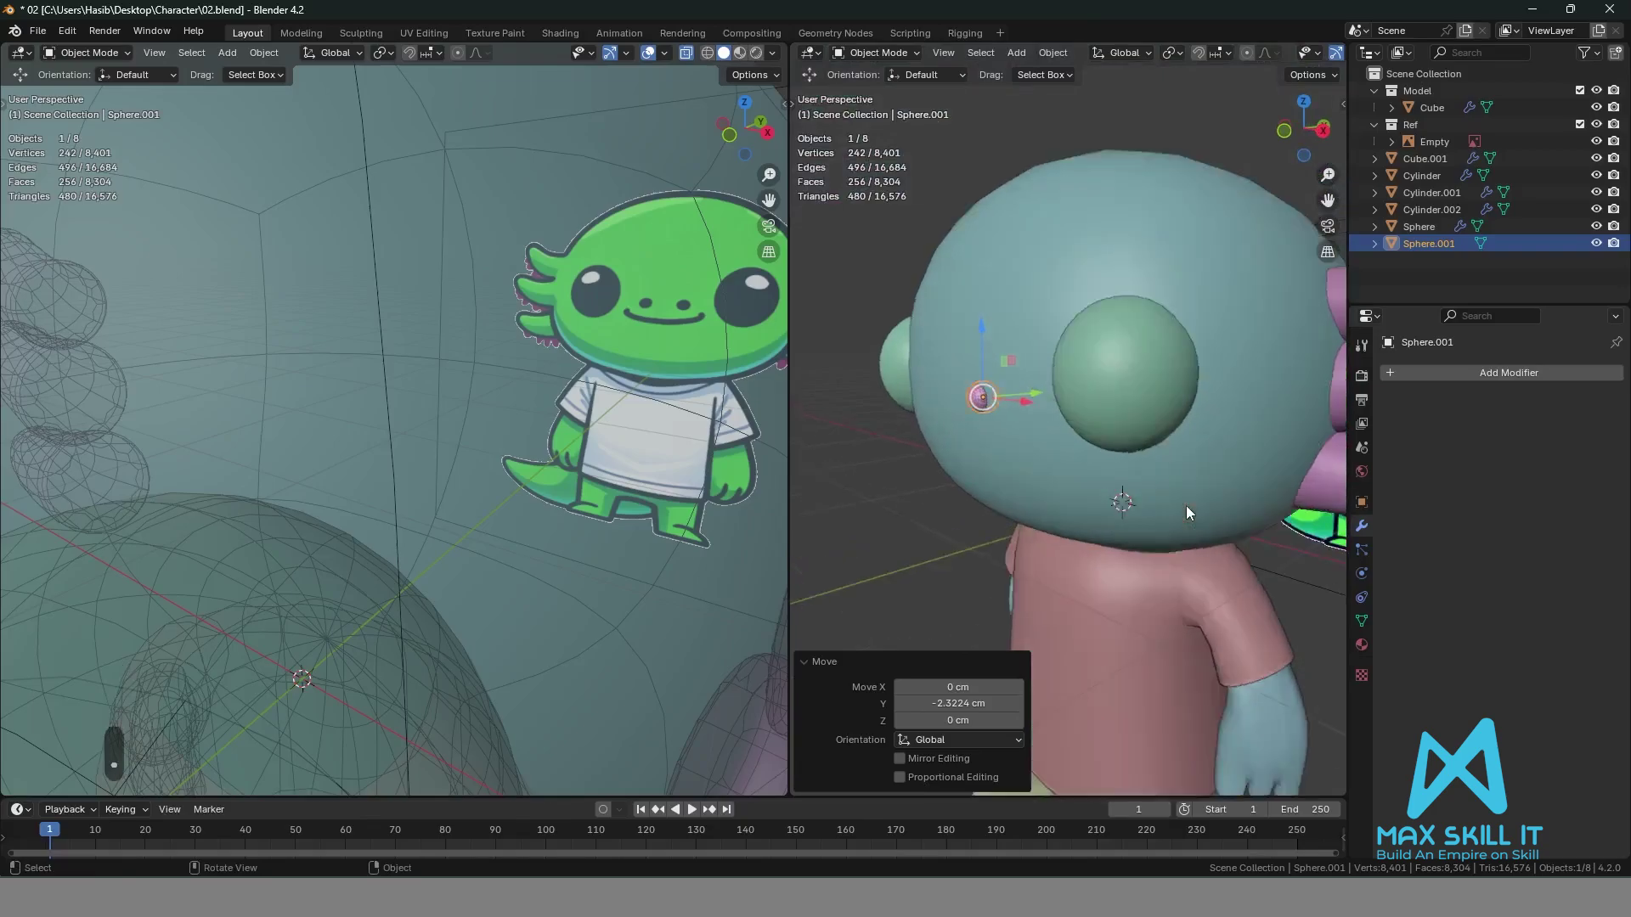
scroll(598, 382, down, 6)
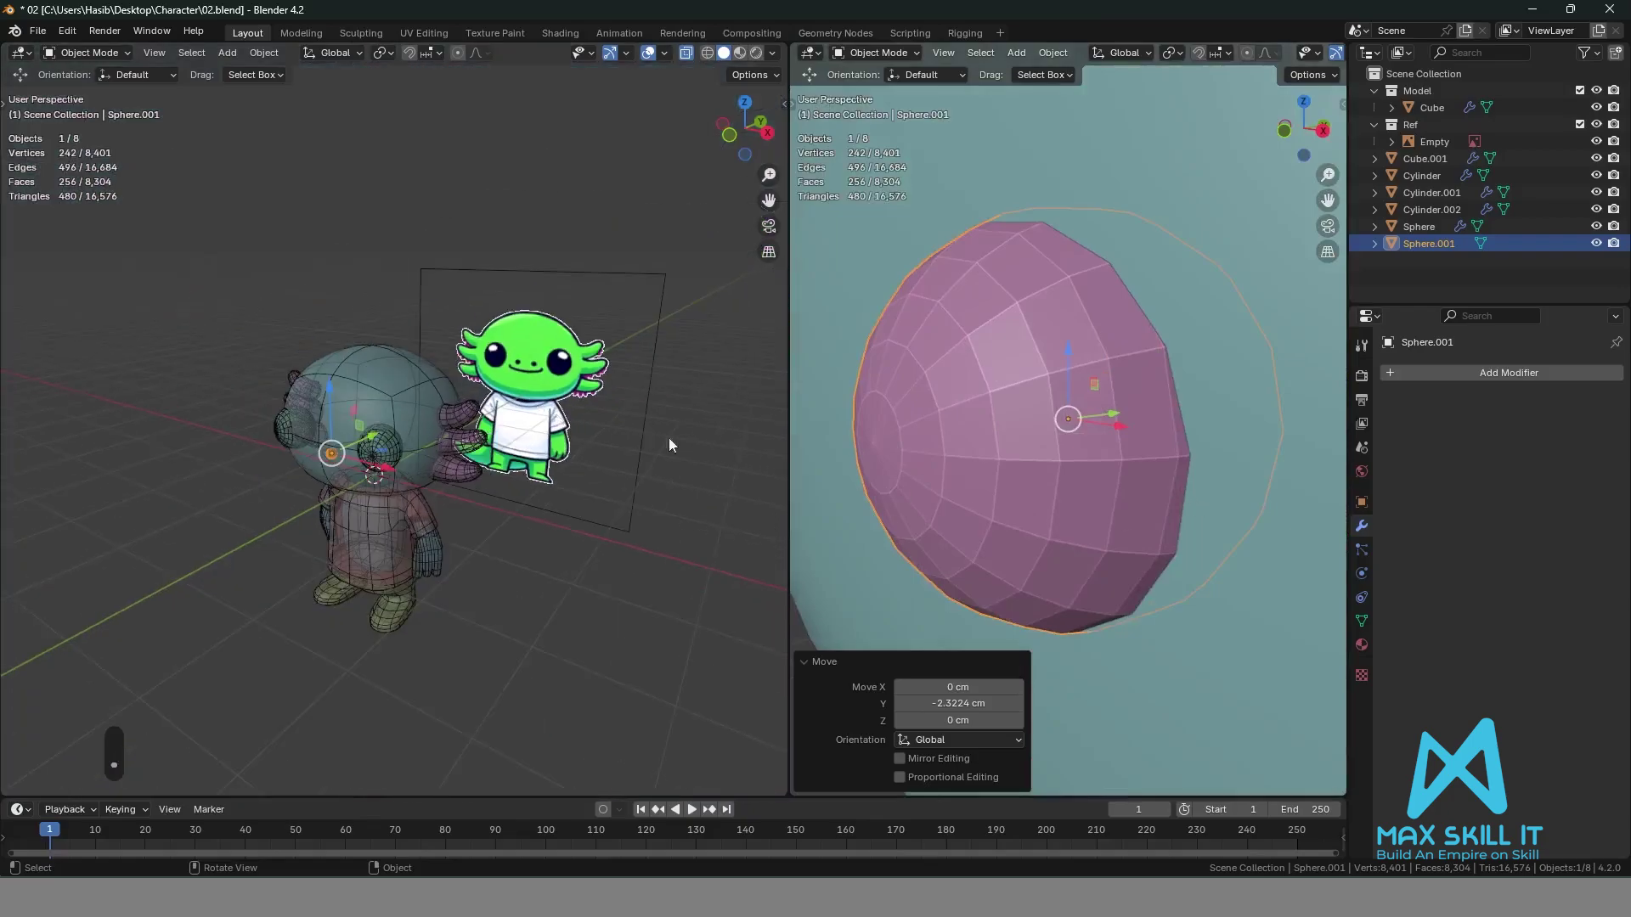
scroll(1057, 467, up, 2)
scroll(1099, 461, down, 3)
middle_drag(1099, 461, 1150, 550)
scroll(1050, 502, down, 3)
right_click(1041, 470)
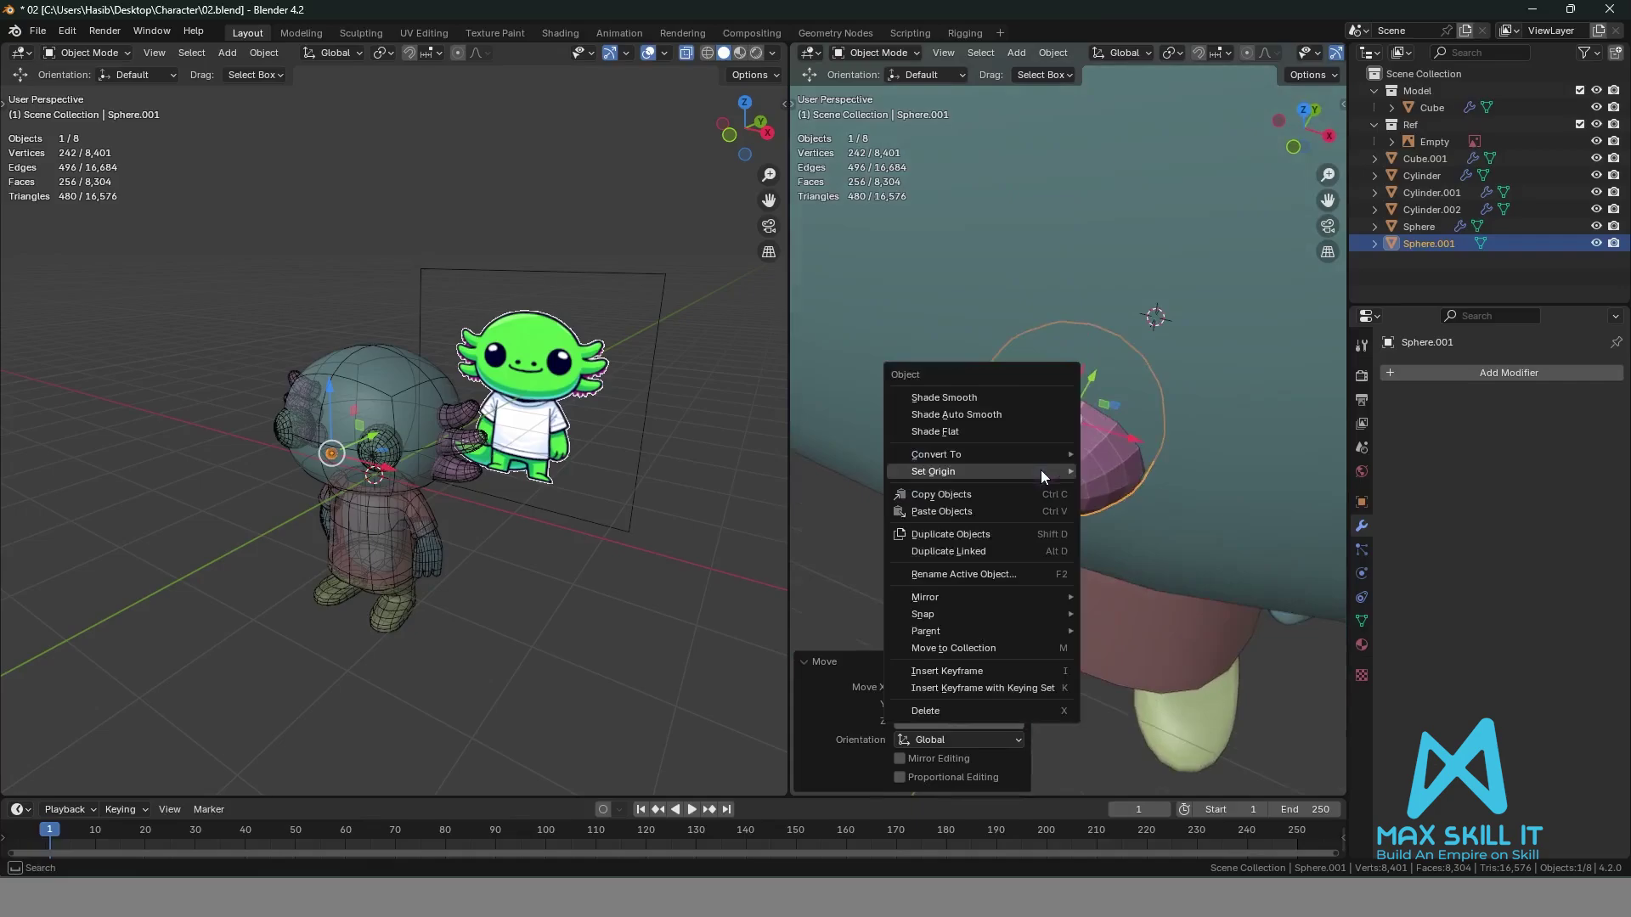
click(990, 397)
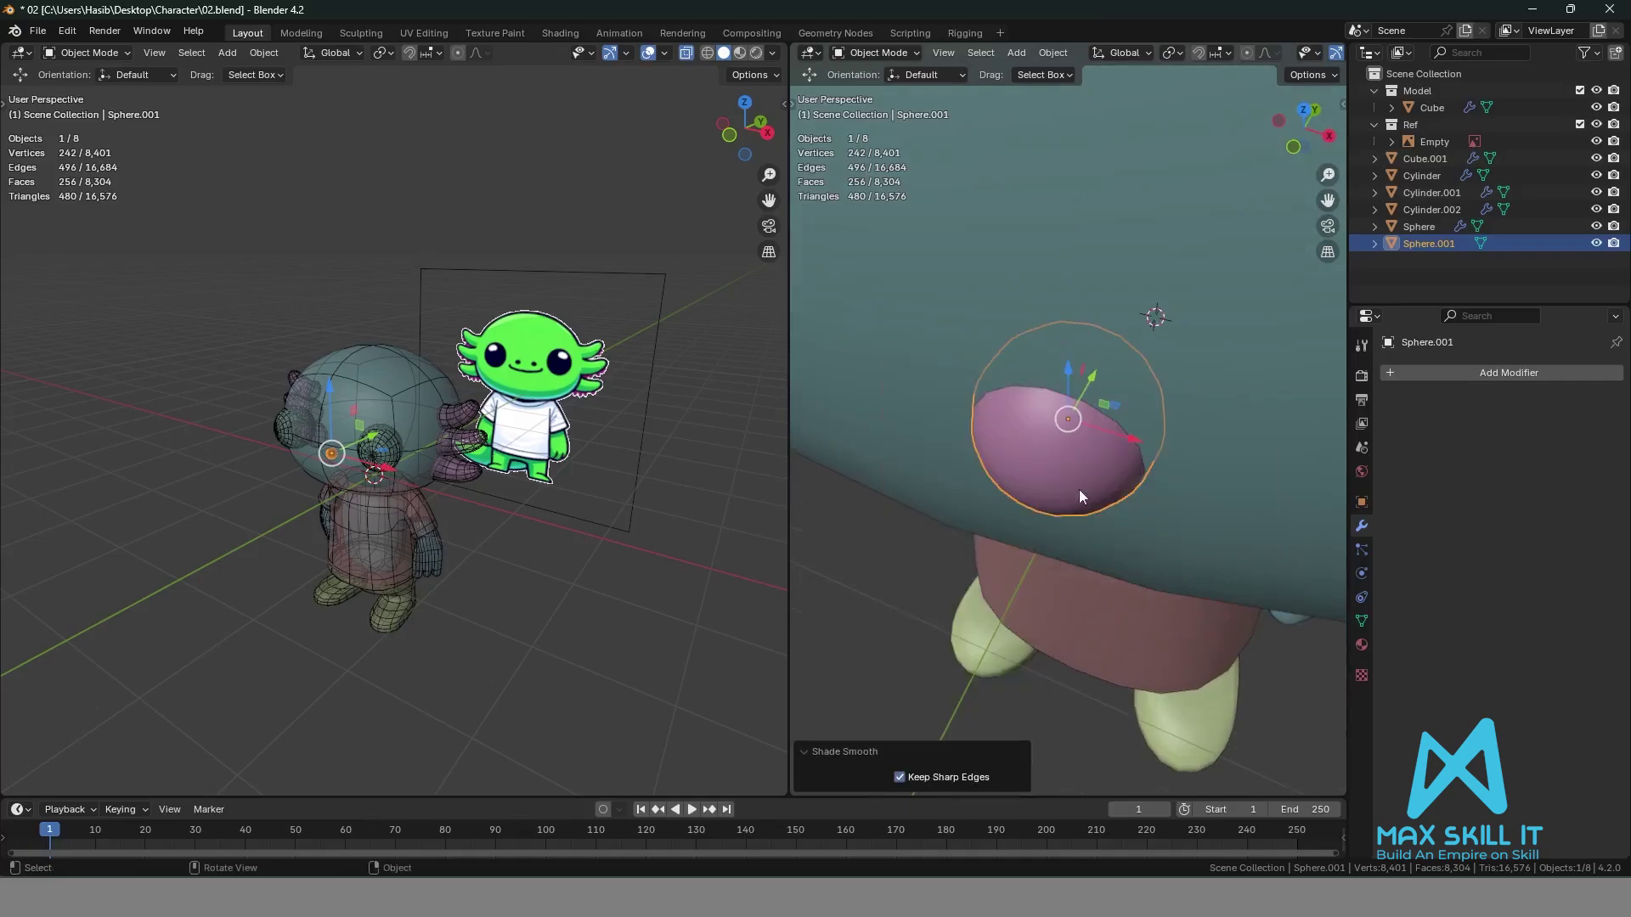
Add a Subdivision Surface modifier and an X-axis Mirror modifier to the nostril sphere.
click(1495, 372)
mouse_move(1436, 377)
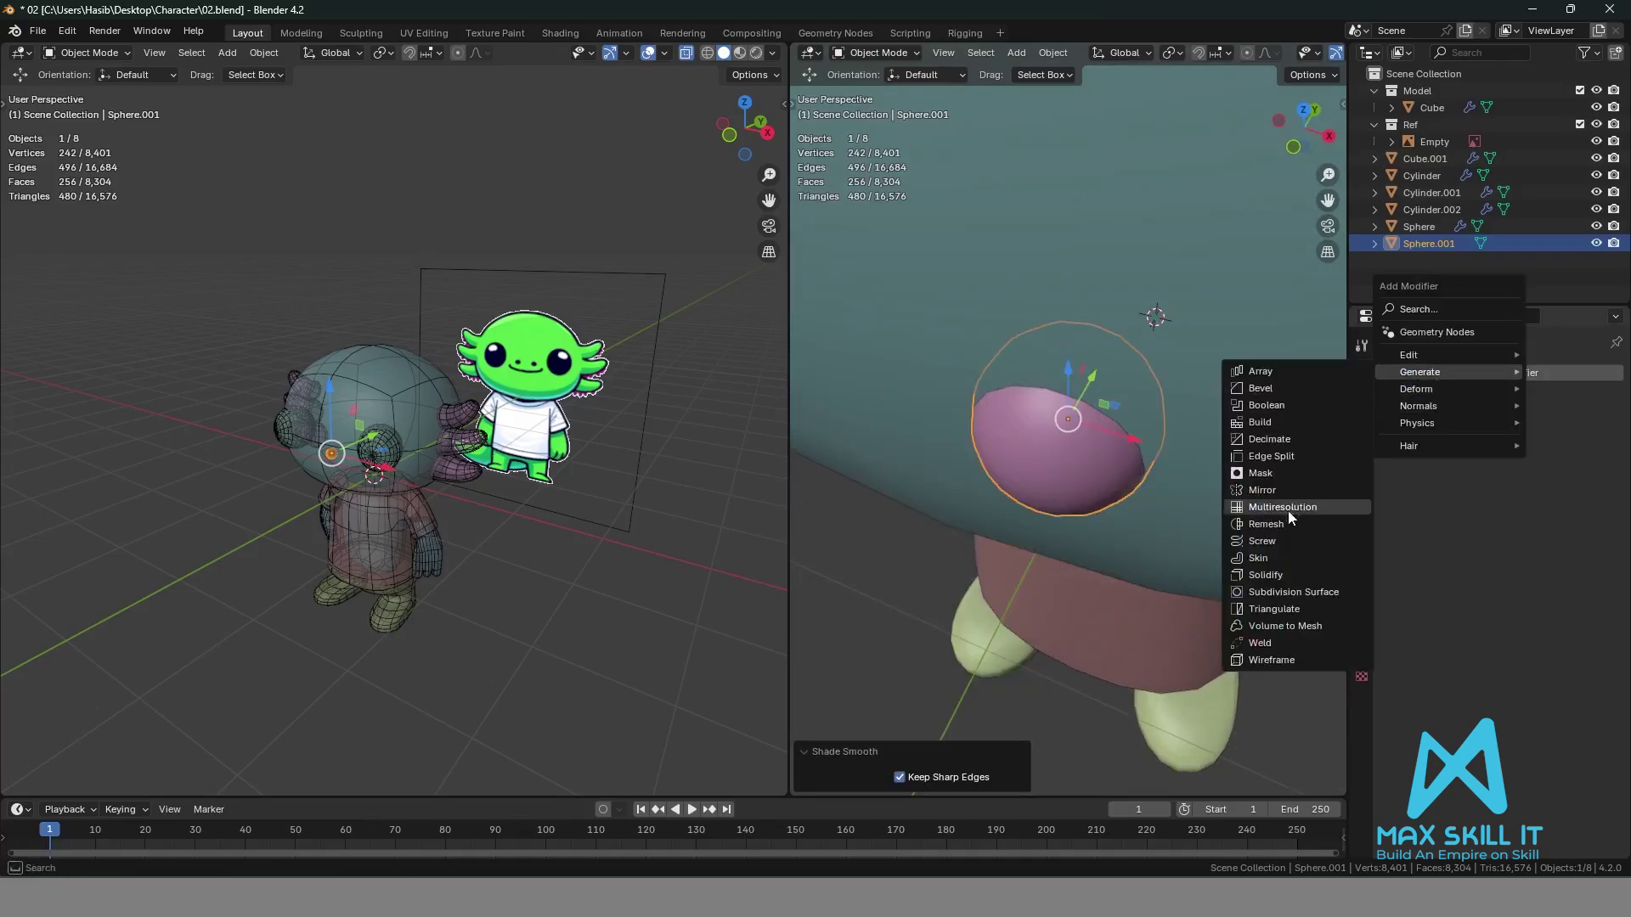
click(1281, 586)
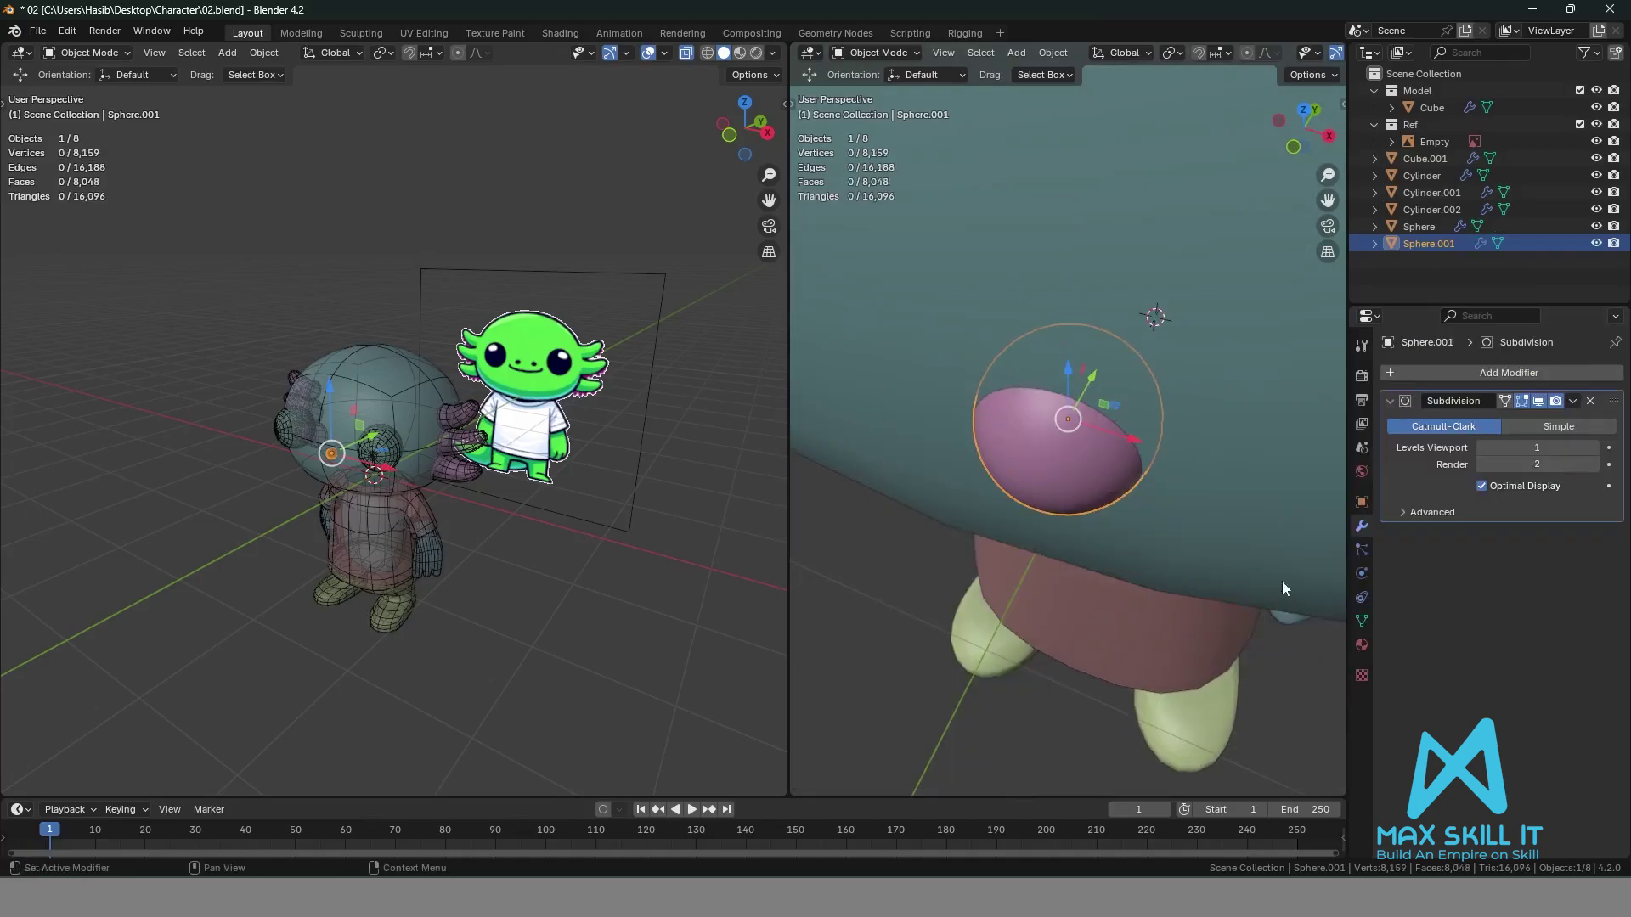
click(1504, 374)
mouse_move(1444, 374)
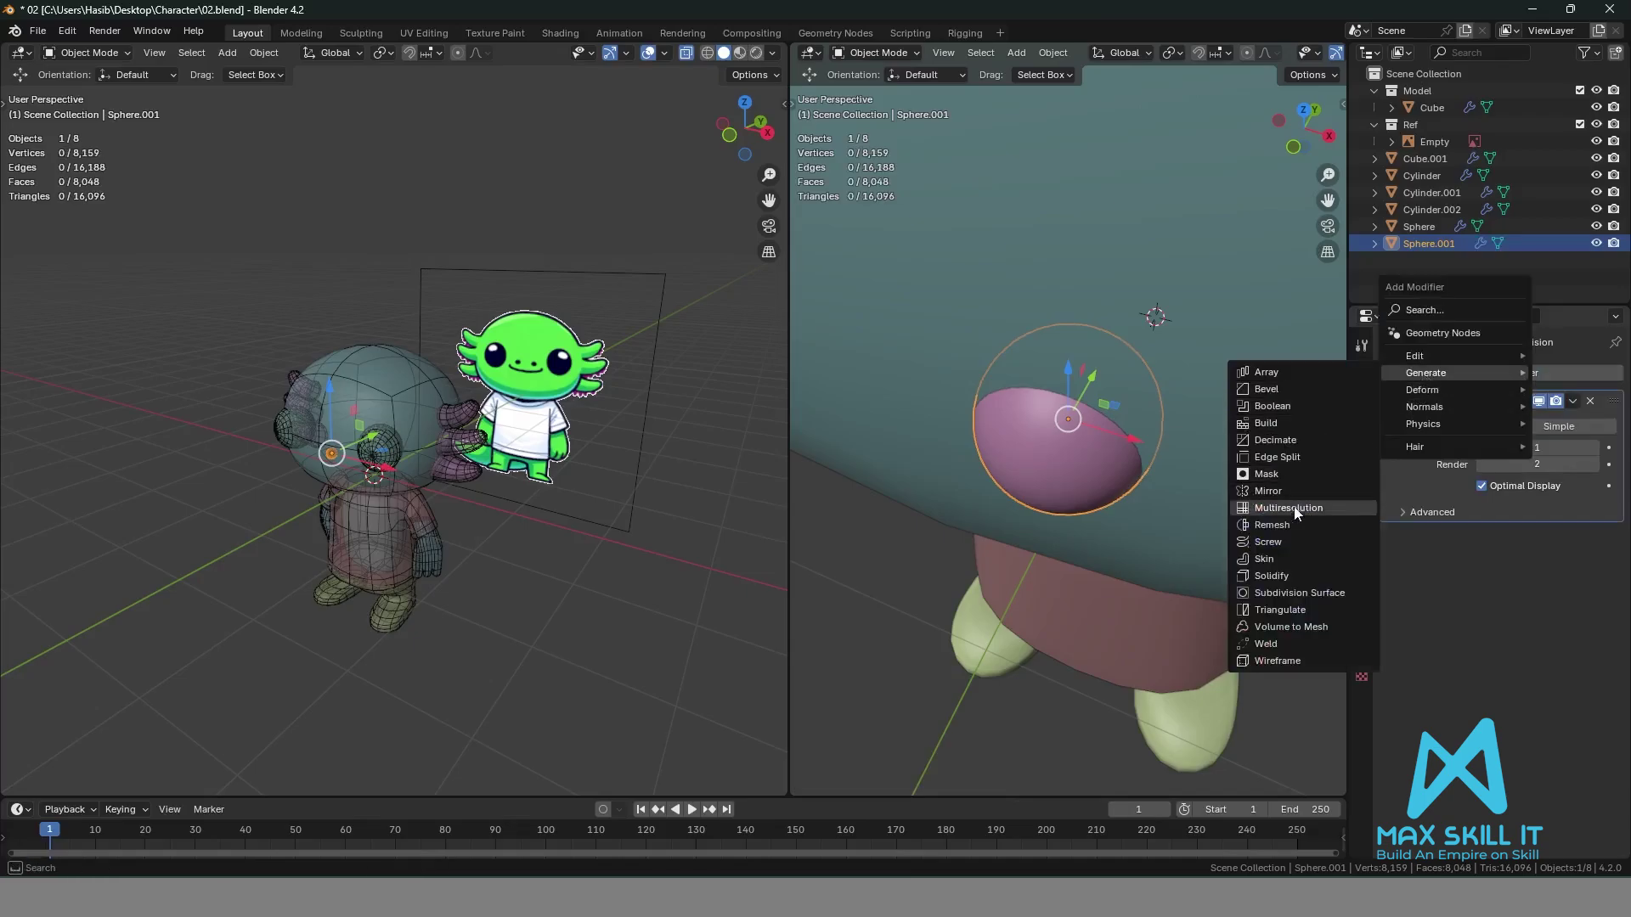
click(1266, 491)
middle_drag(1264, 492, 1262, 537)
Set the nostril's origin to the 3D cursor, apply its location, rotation and scale, and clear the selection.
right_click(1262, 536)
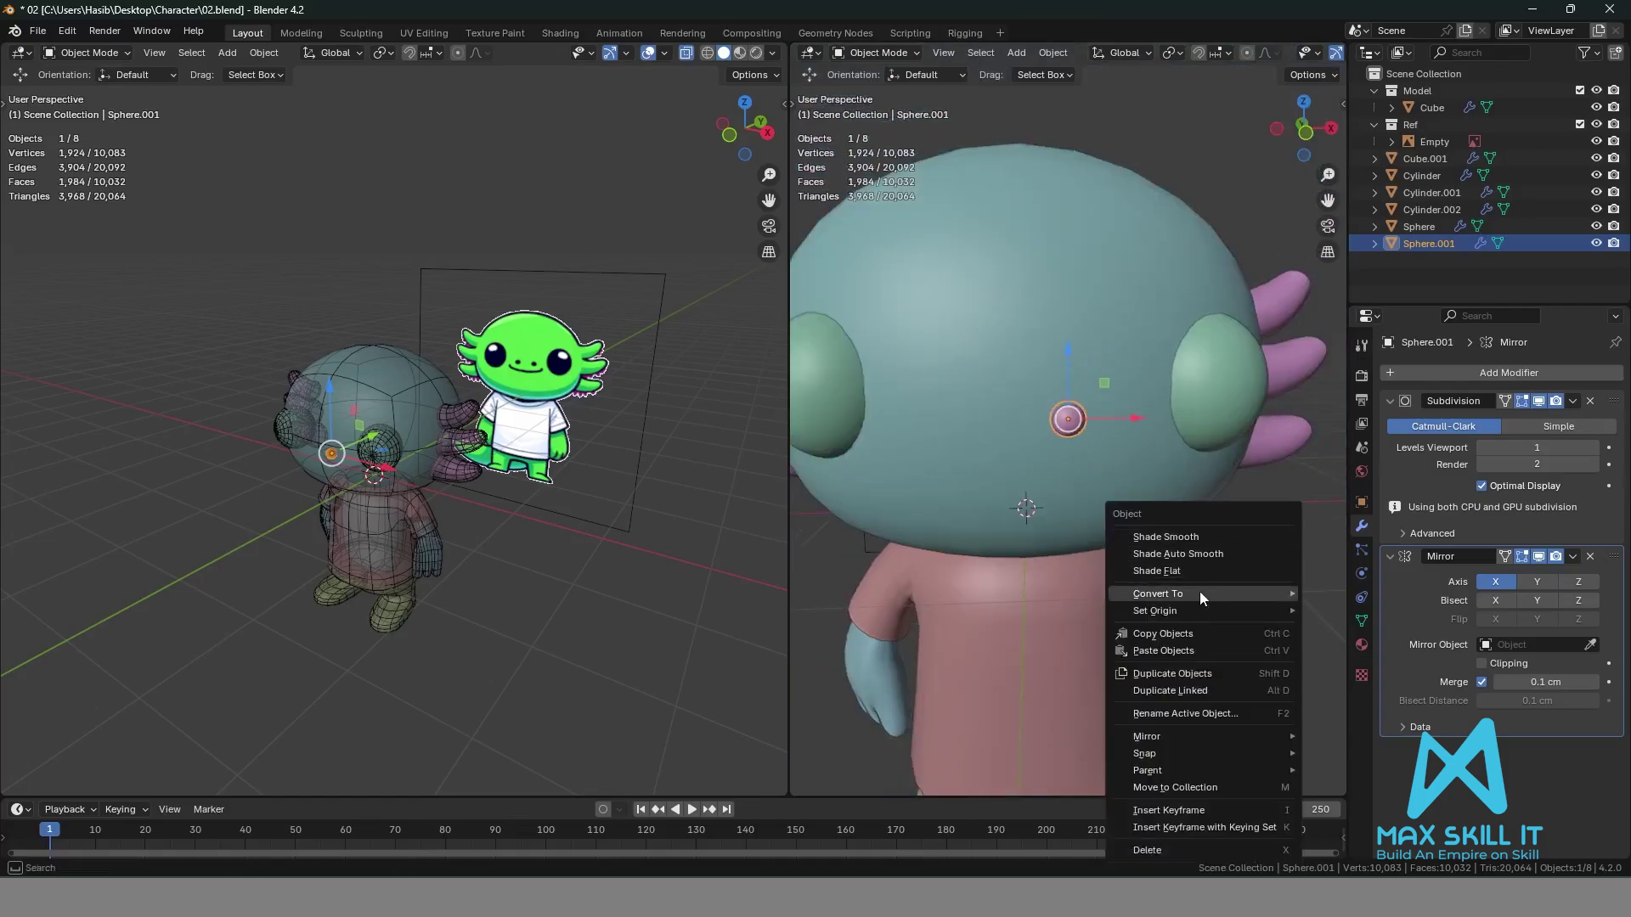
mouse_move(1189, 610)
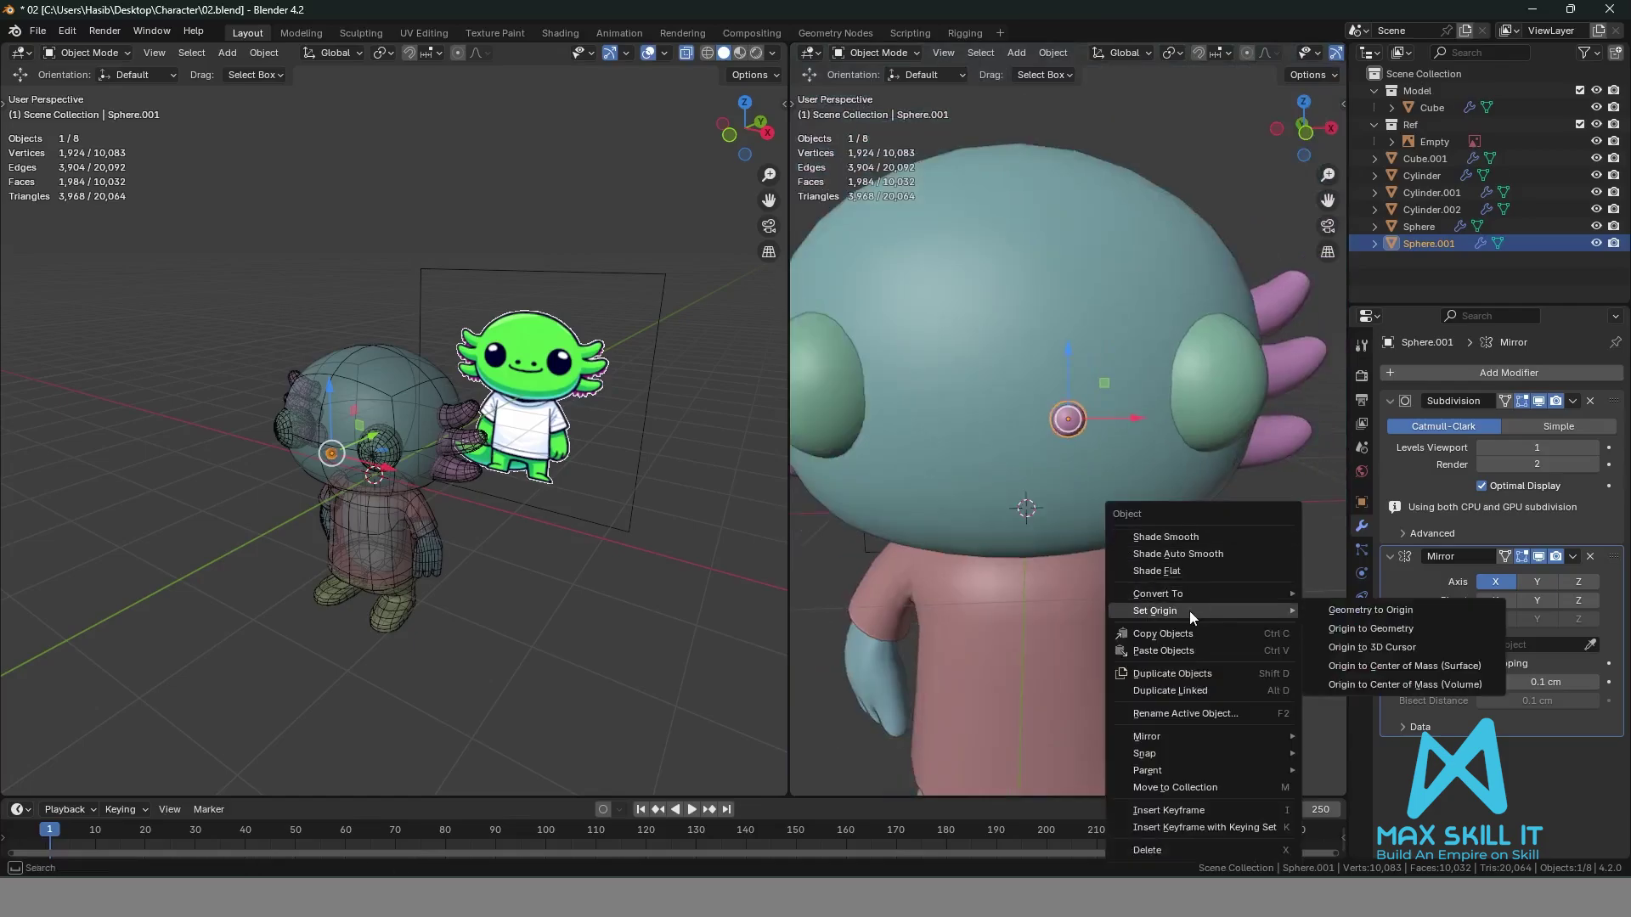
click(1364, 650)
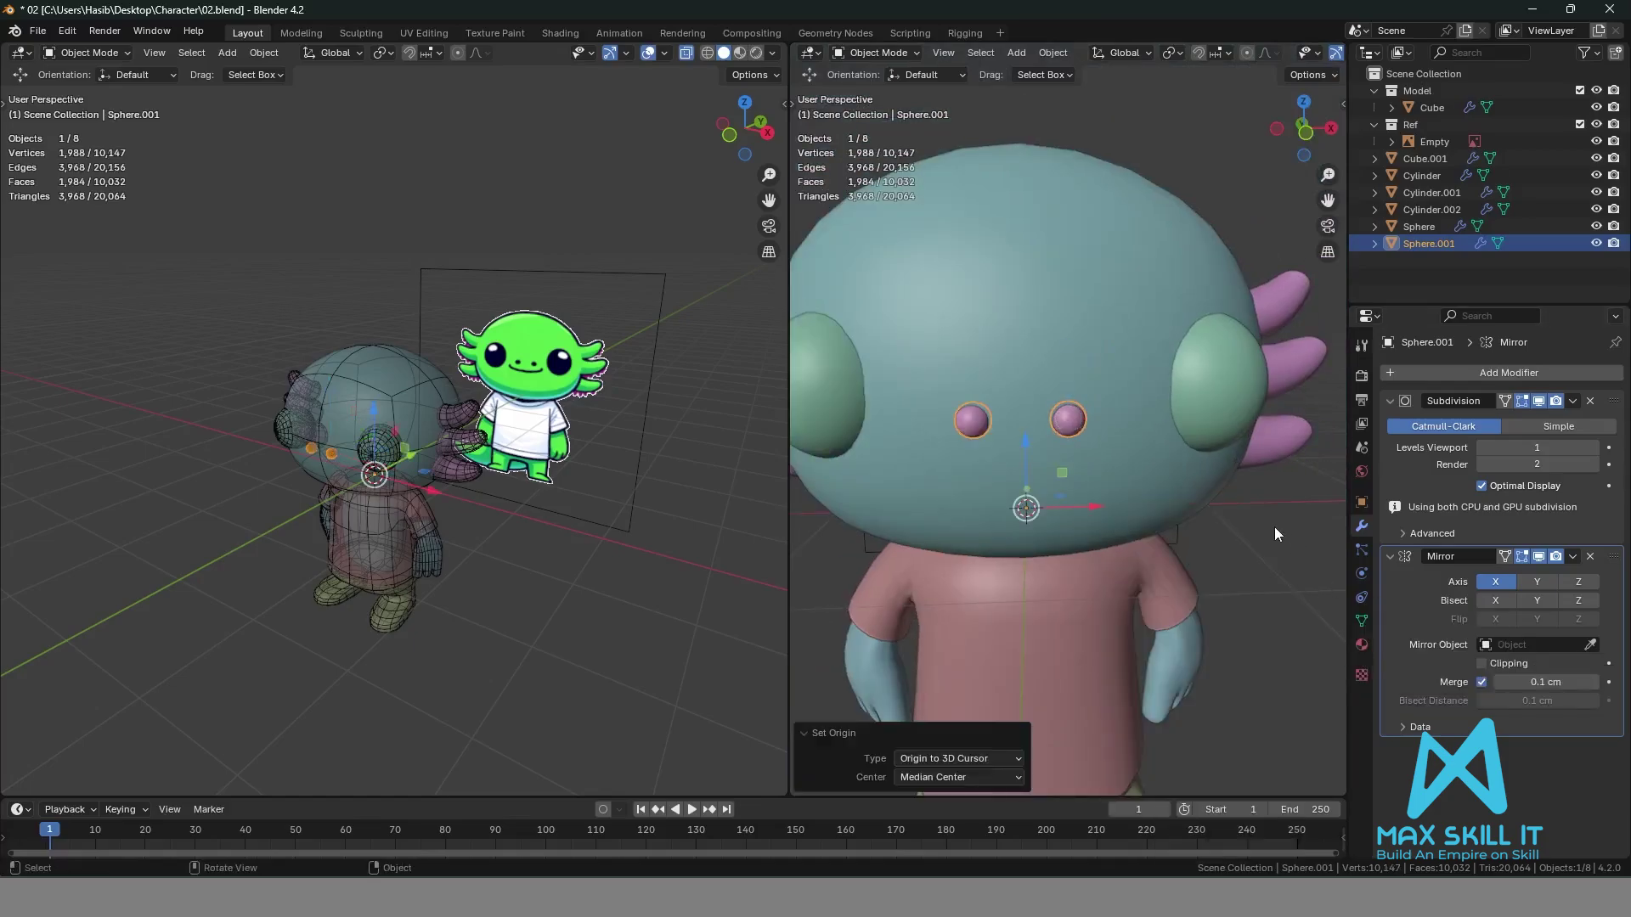
key(ctrl+a)
click(1274, 528)
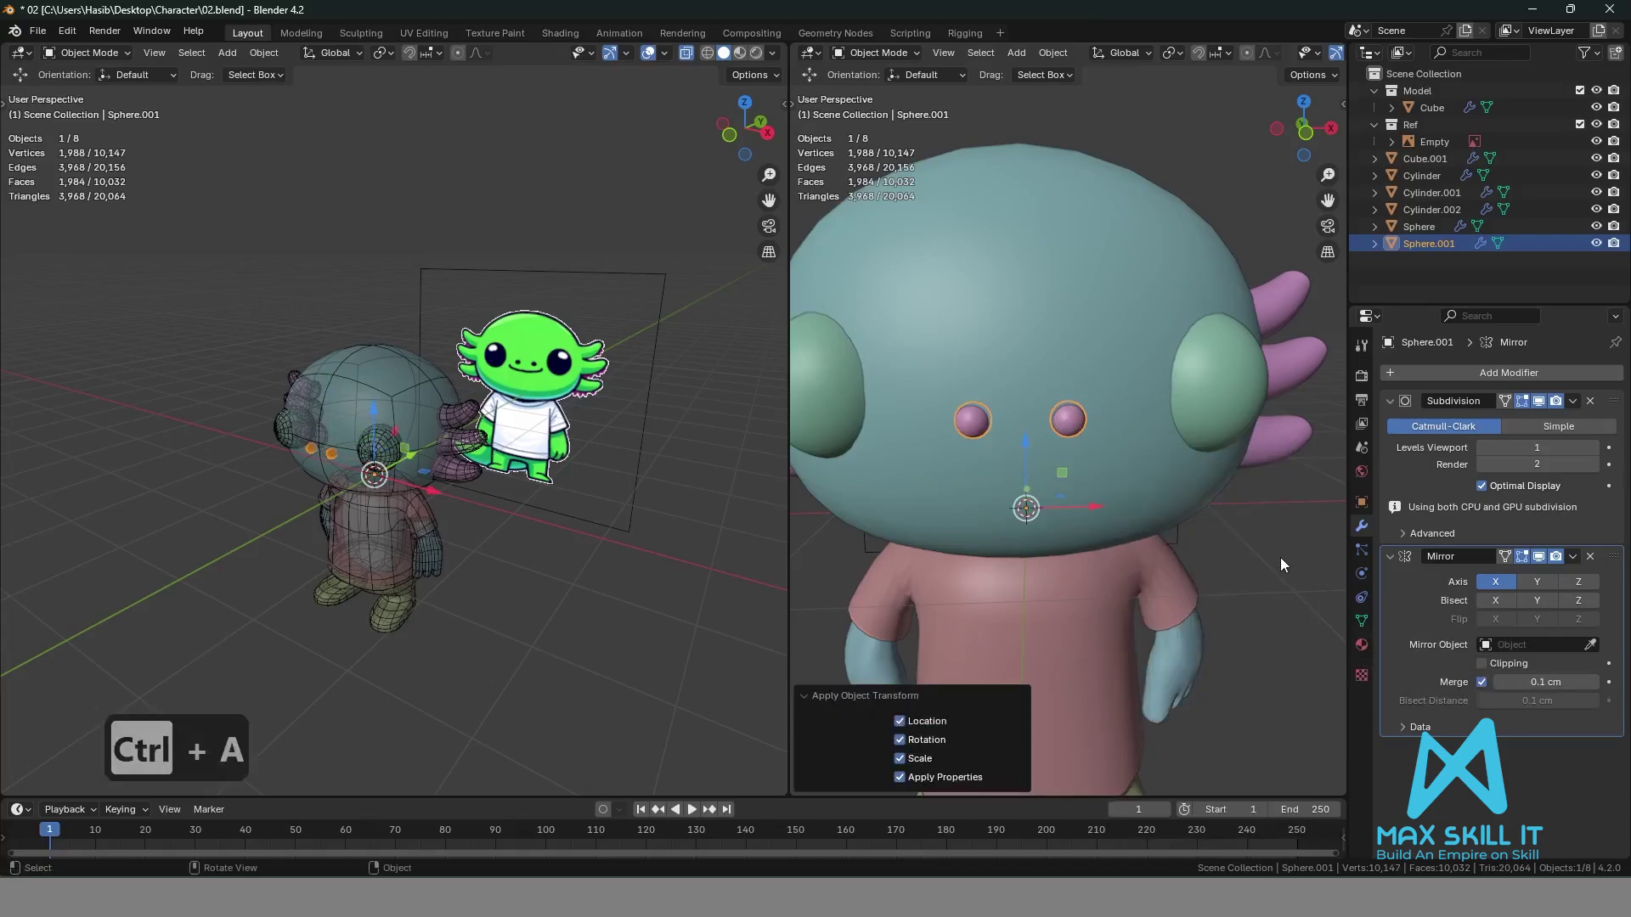
click(1281, 557)
scroll(1257, 562, down, 3)
middle_drag(1235, 569, 1140, 552)
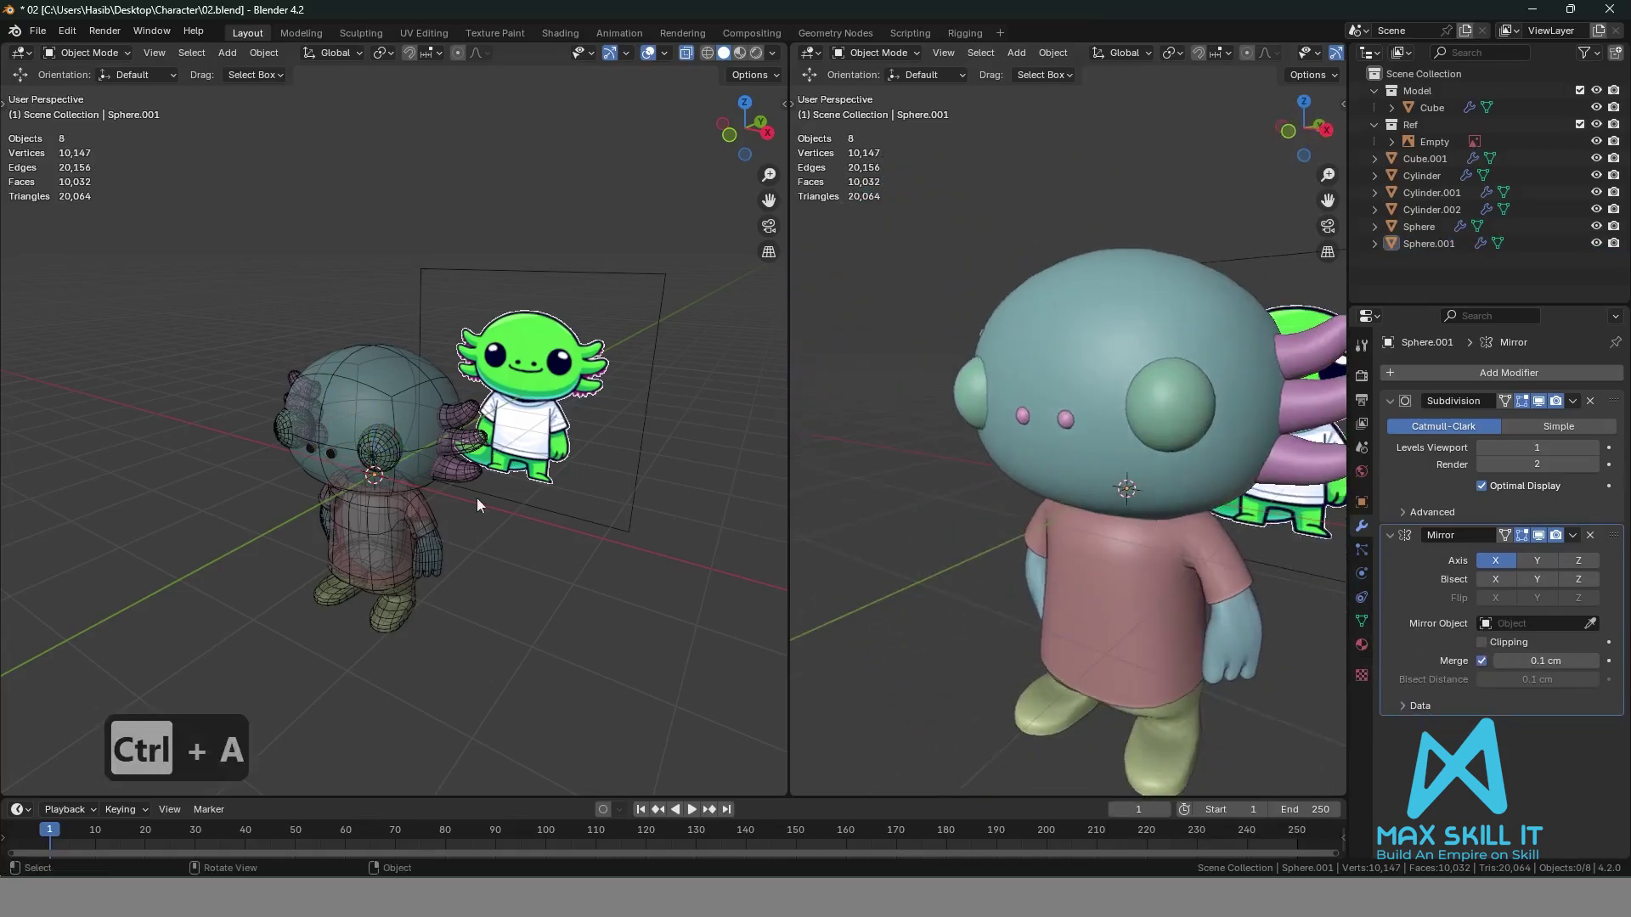
Compare the mirrored nostrils with the reference image in front view and save the file.
key(grave)
click(331, 440)
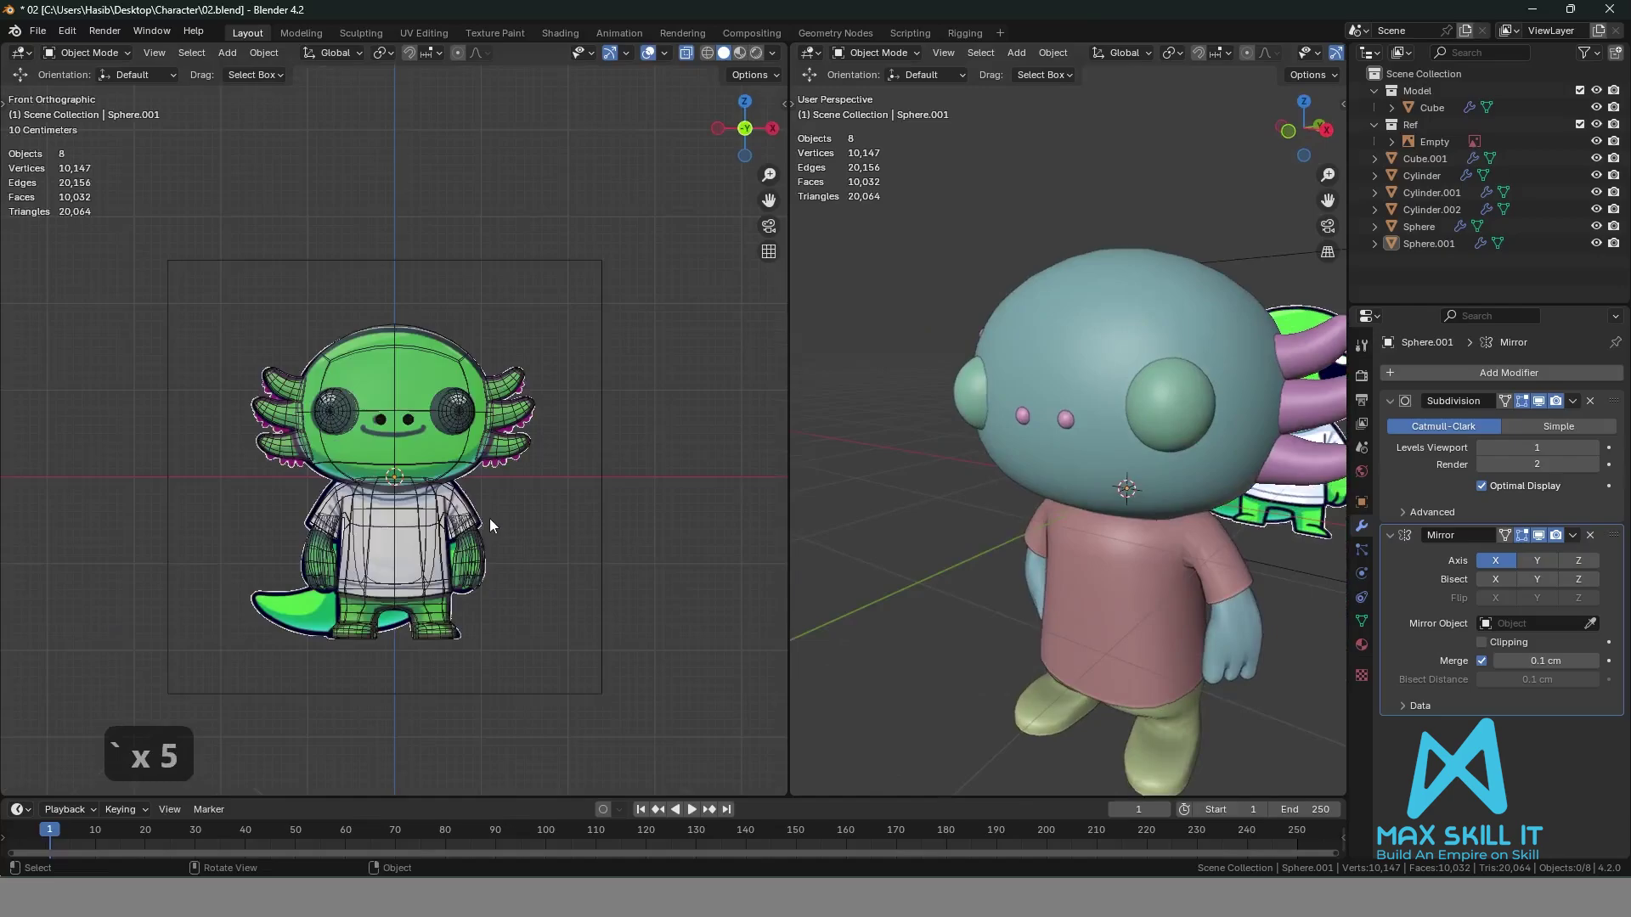
scroll(401, 447, up, 12)
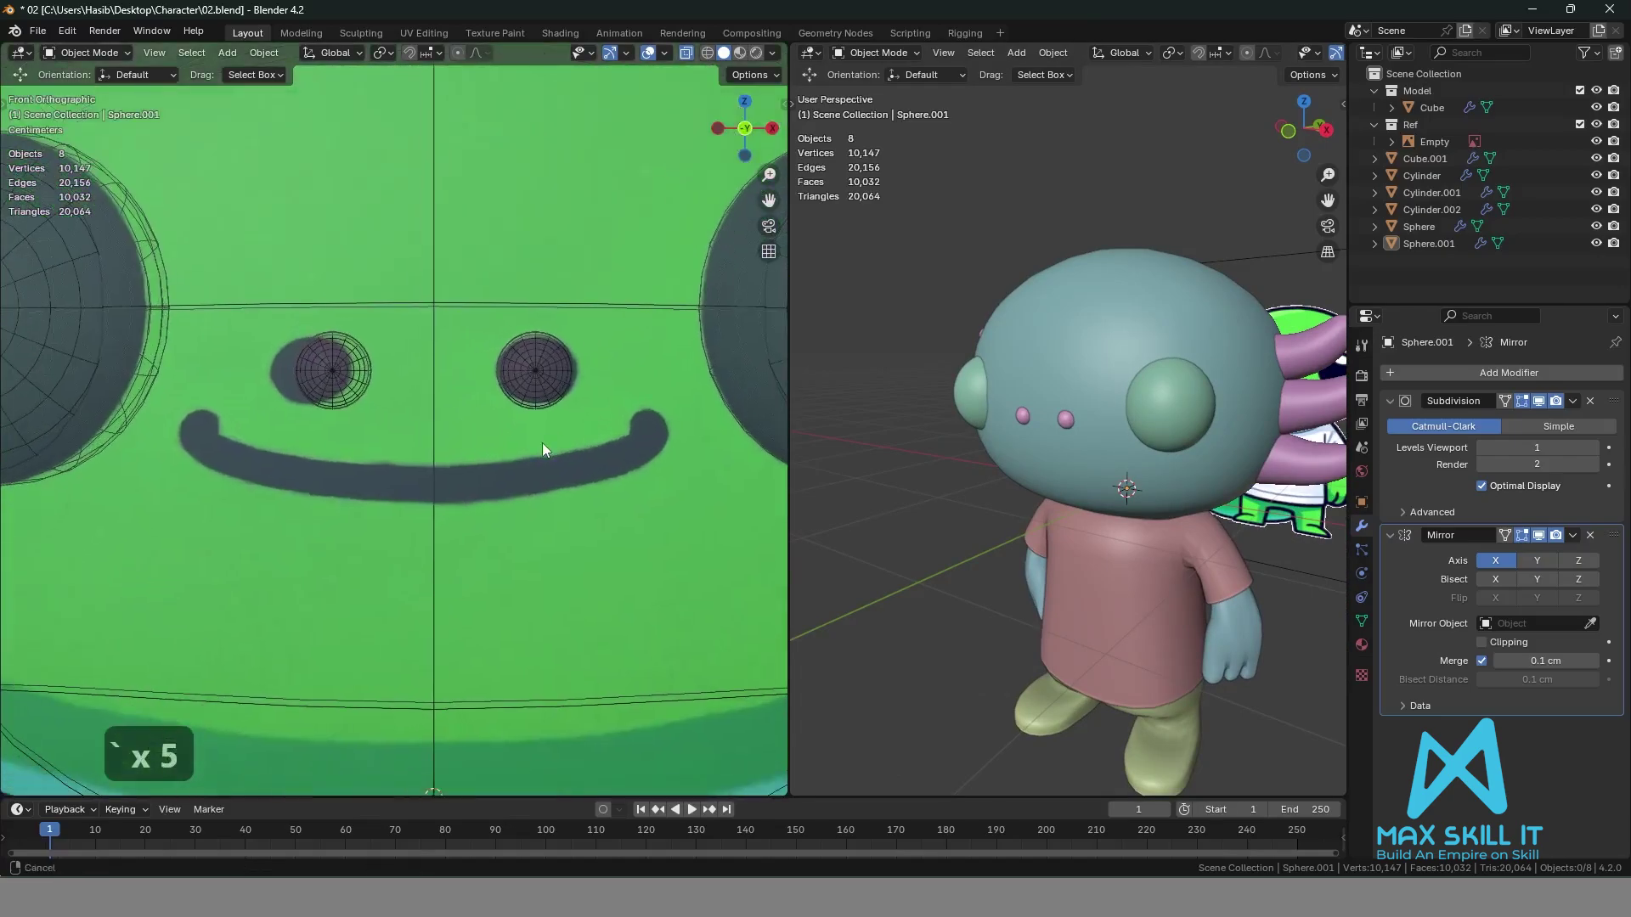
key(ctrl+s)
scroll(539, 445, down, 5)
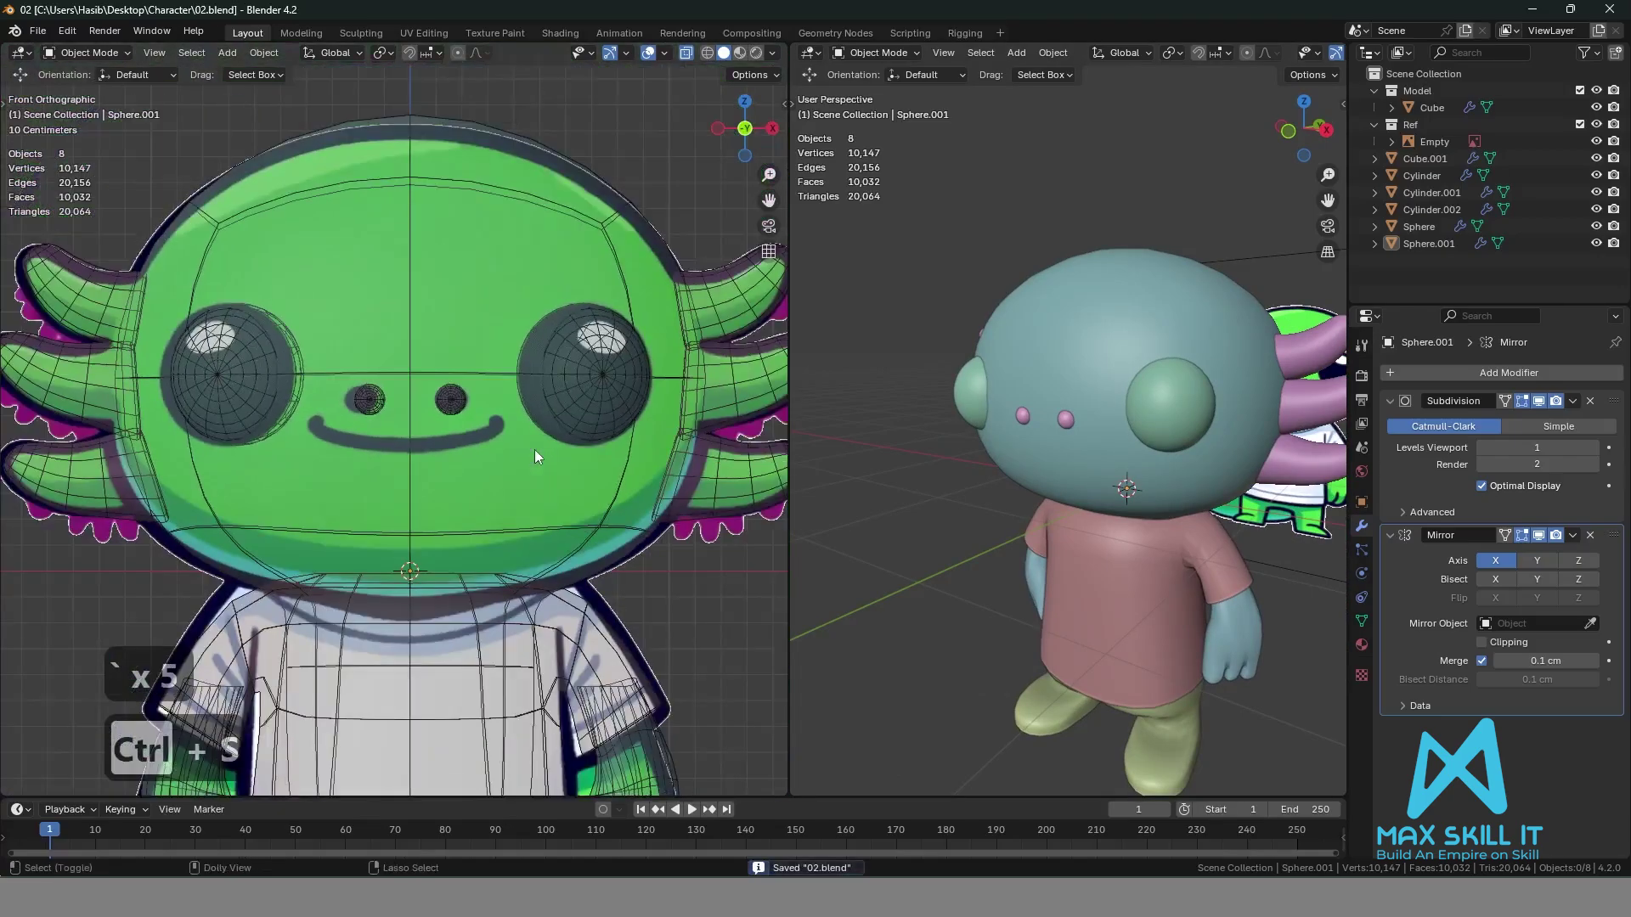
Save the project as a new file named 03.blend in the Character folder.
key(ctrl+shift+s)
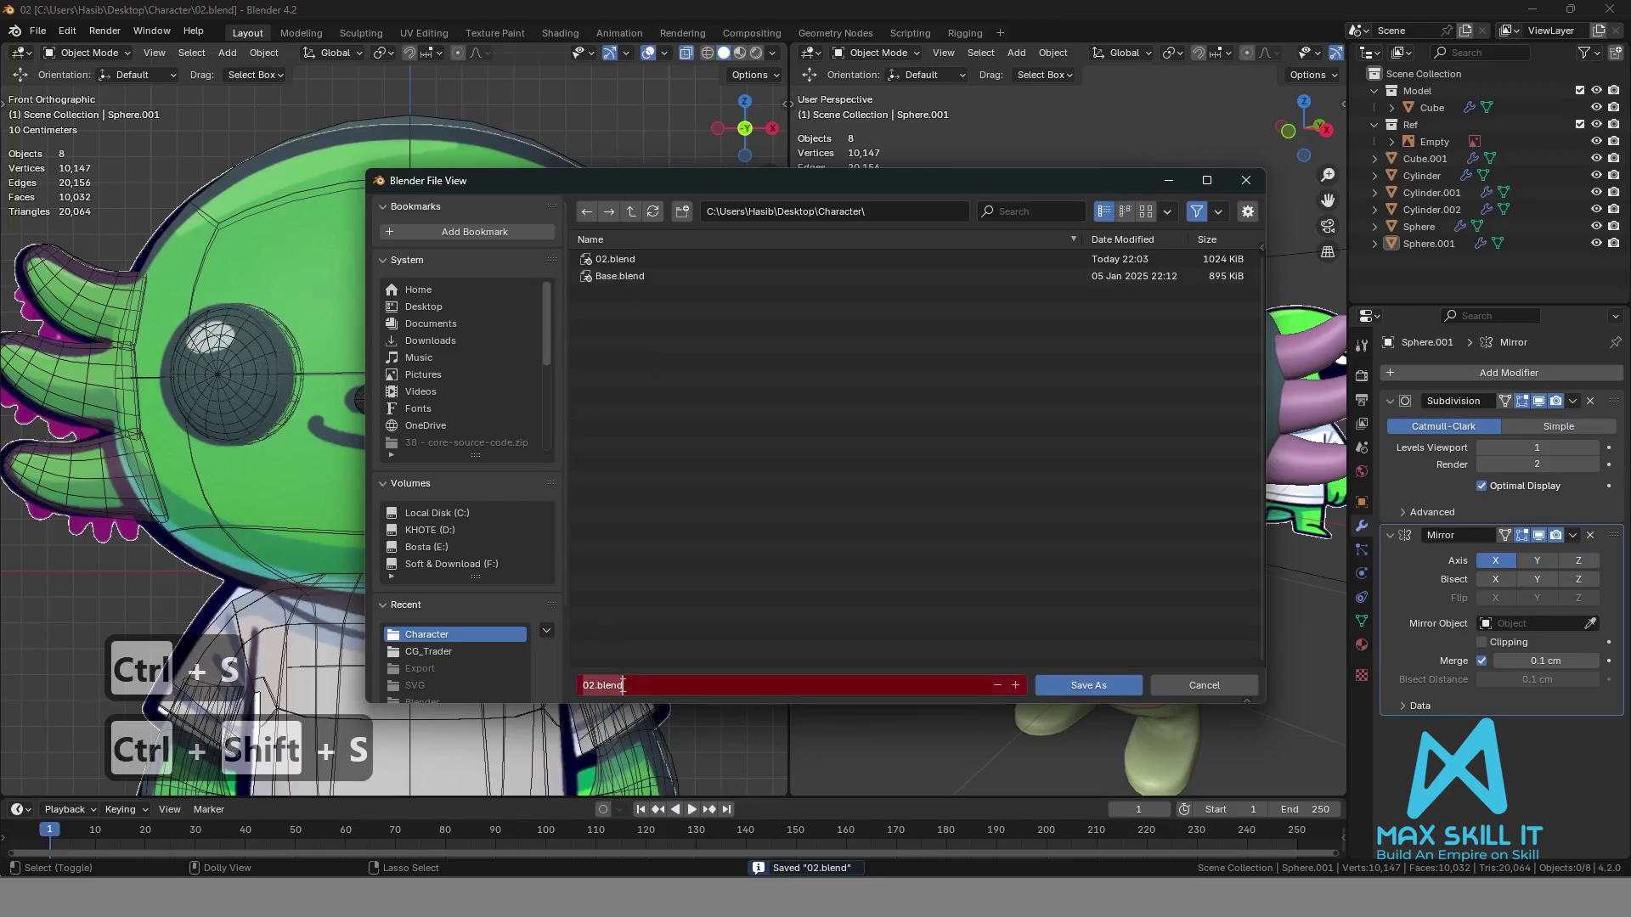
text(03)
click(727, 559)
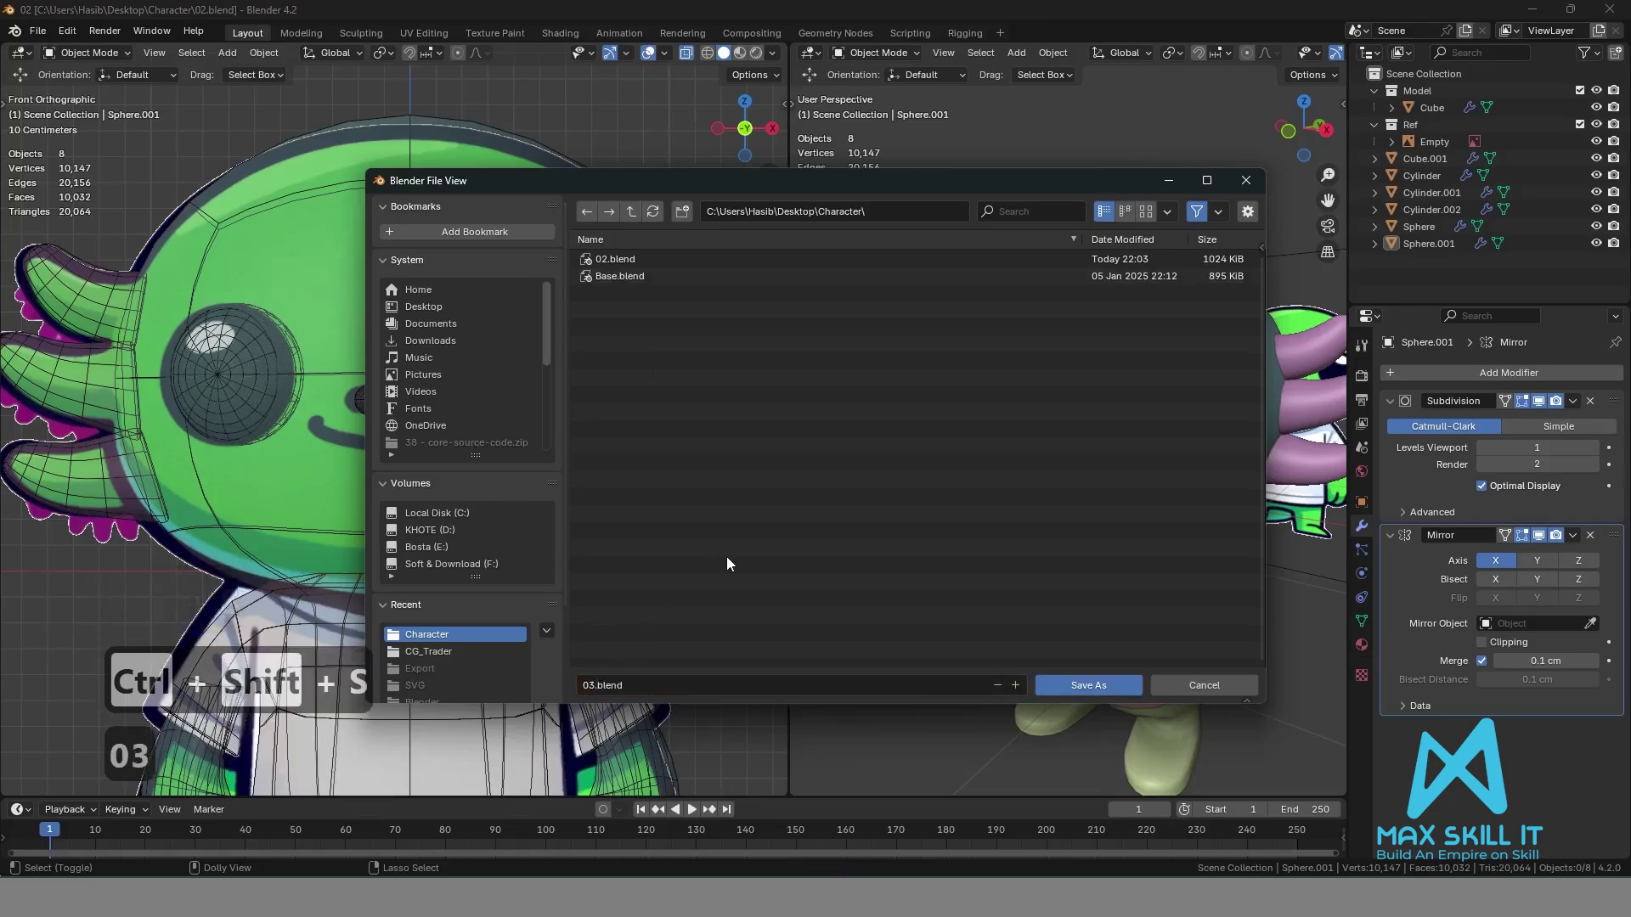
click(1089, 684)
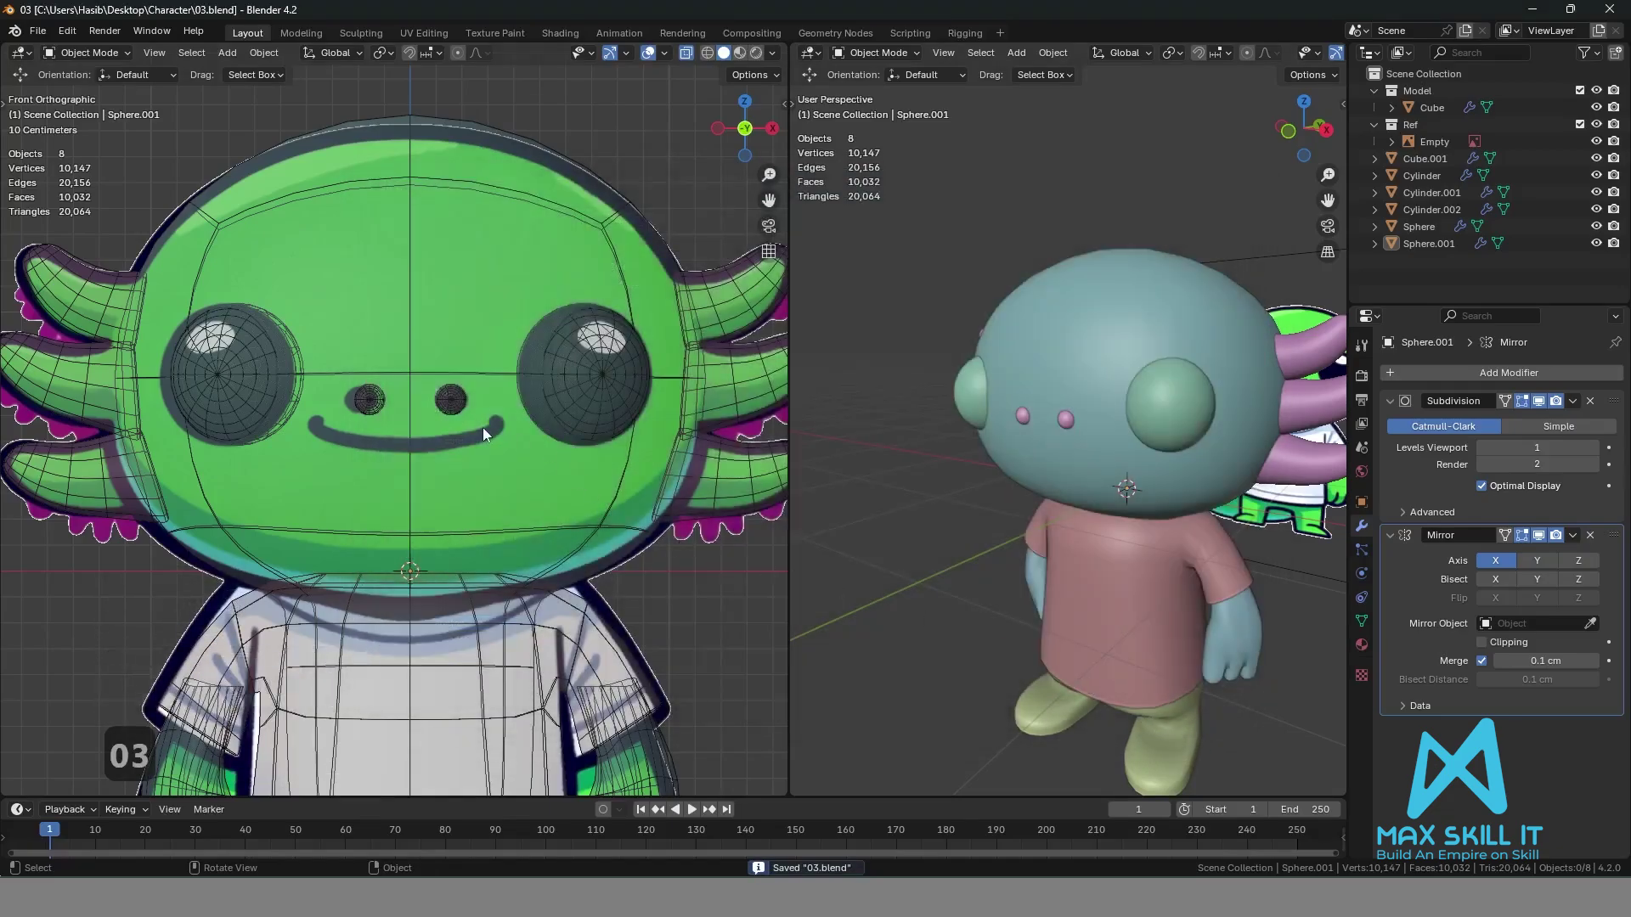
Add a 200 cm cube at the world origin in front view.
scroll(489, 454, up, 3)
key(shift+a)
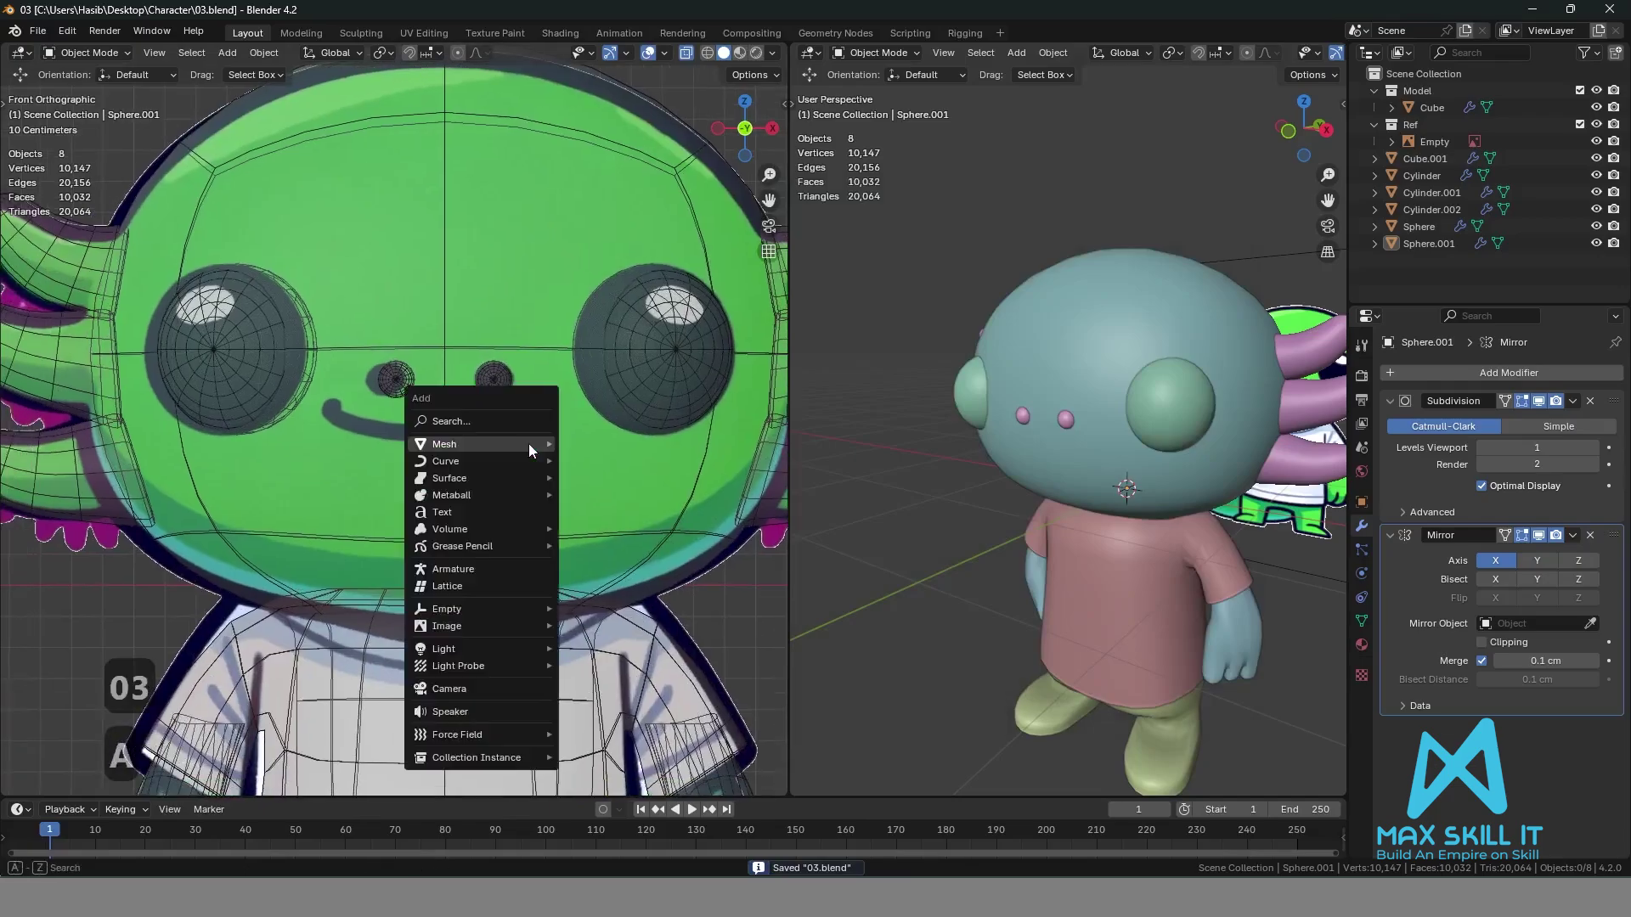
mouse_move(529, 443)
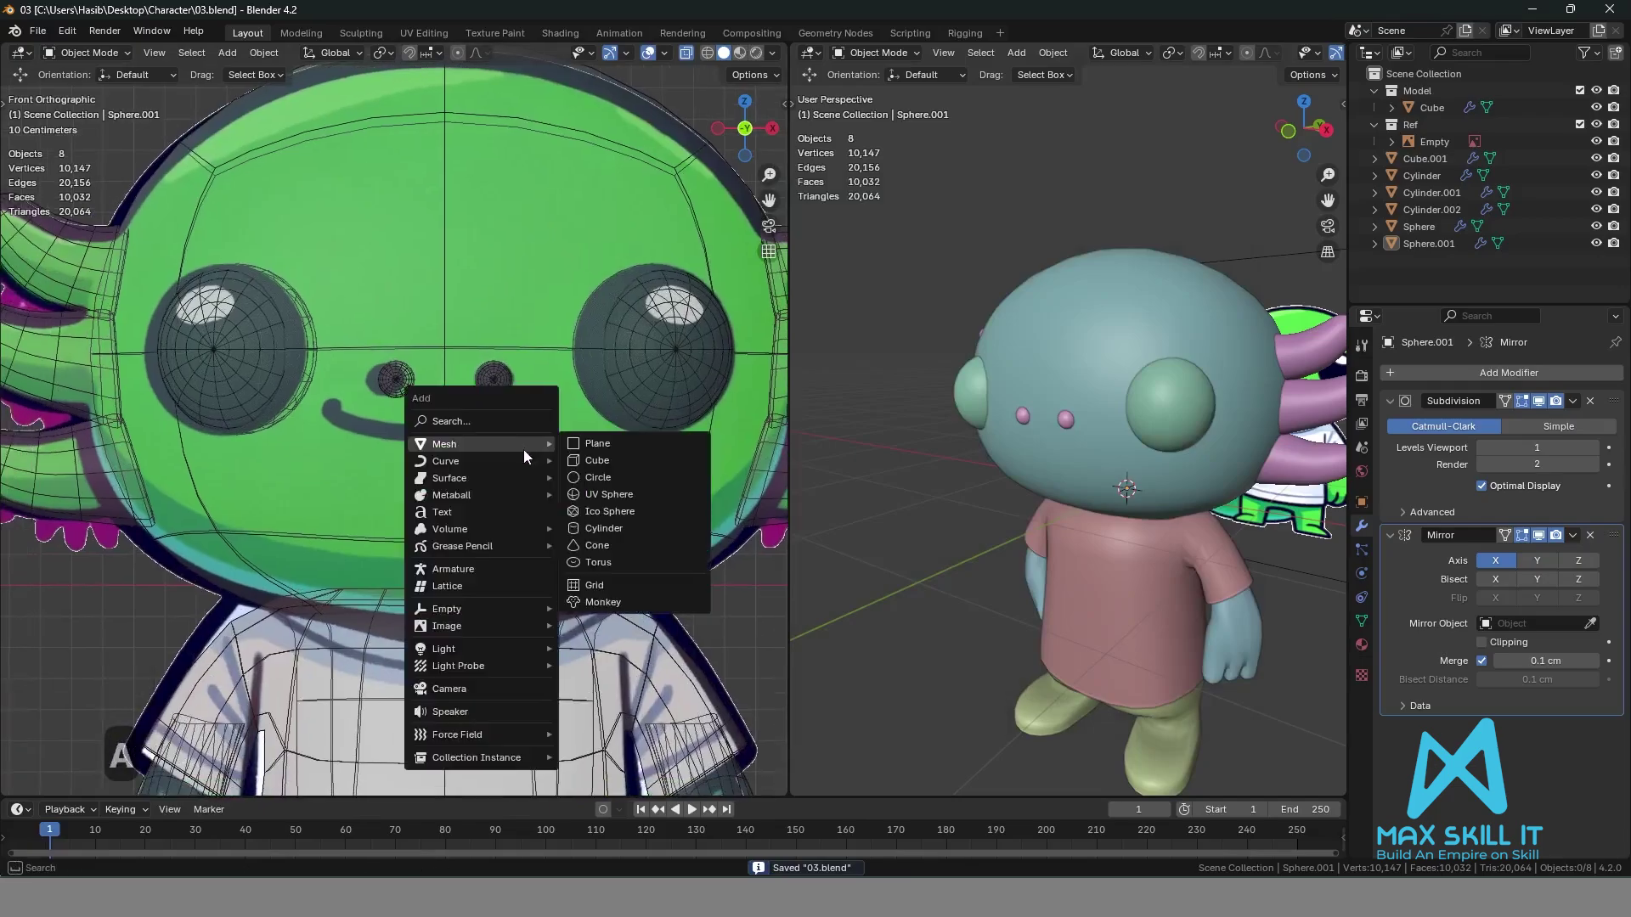
click(603, 462)
scroll(513, 470, down, 3)
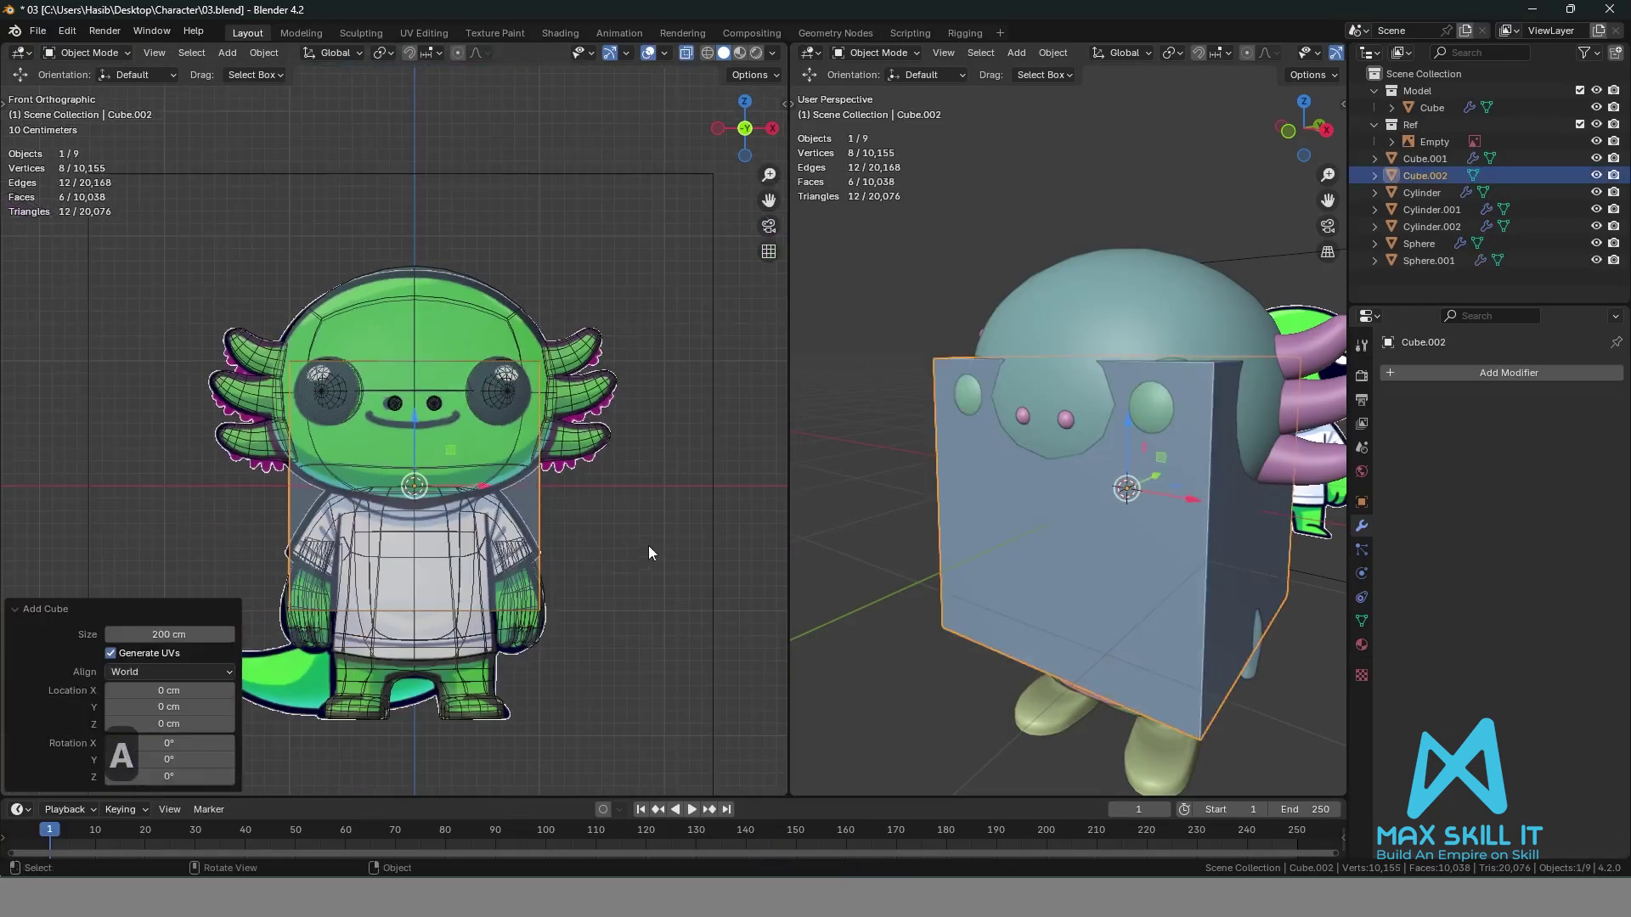
Scale the new cube to 0.196 and raise it about 46.5 cm along Z to the character's mouth.
key(s)
click(425, 447)
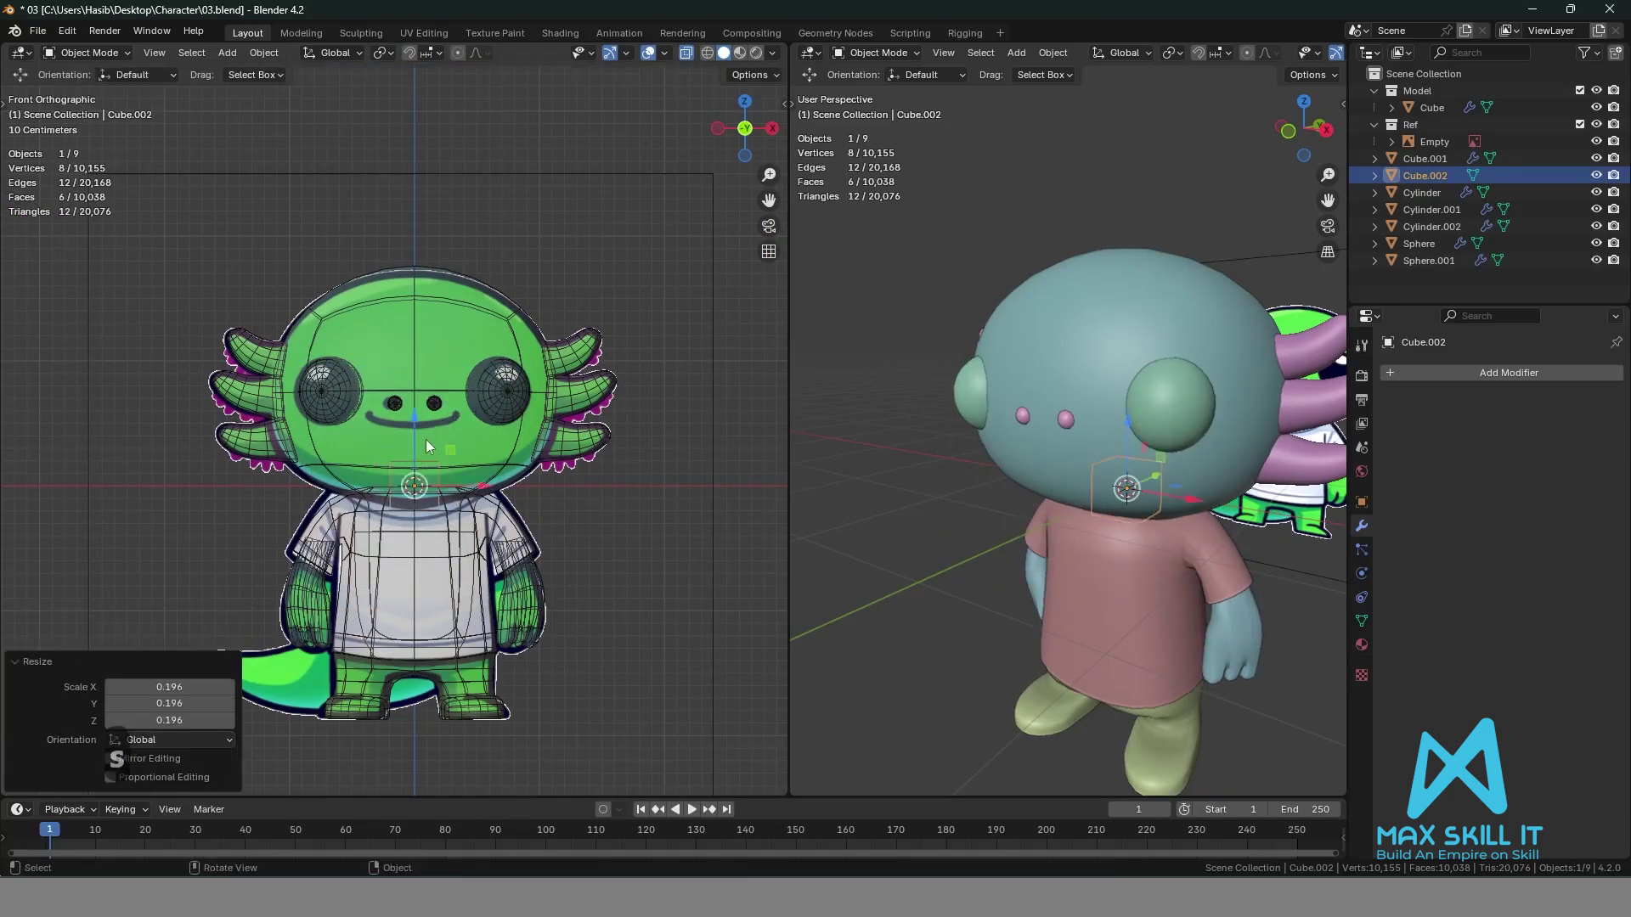
scroll(426, 442, up, 2)
key(g)
key(z)
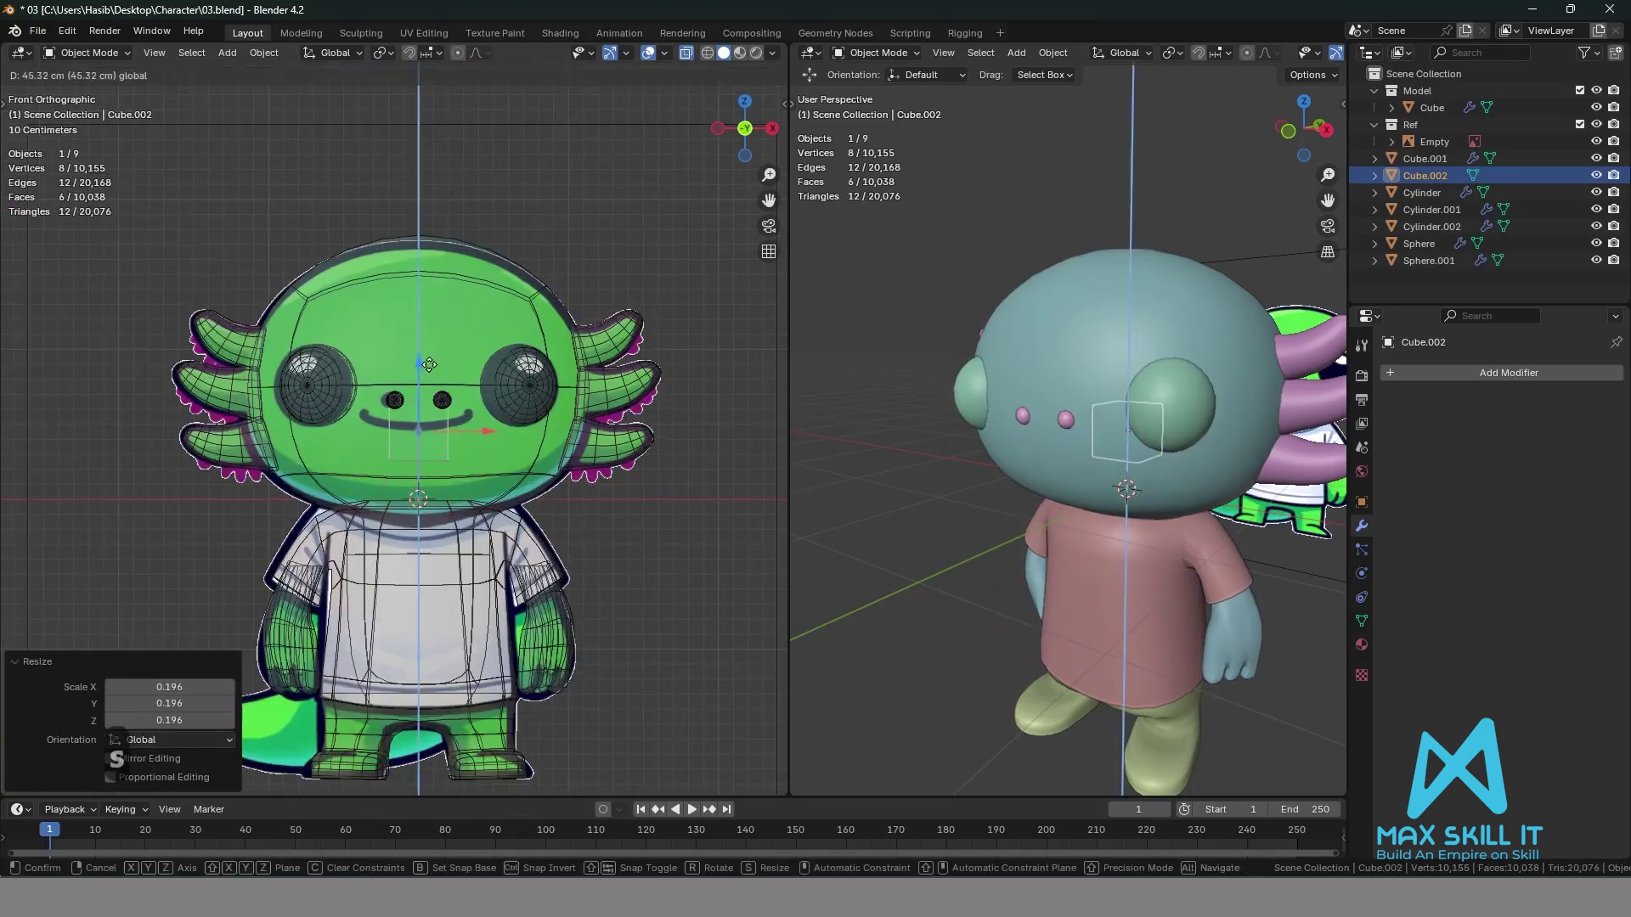
click(429, 367)
scroll(529, 503, up, 5)
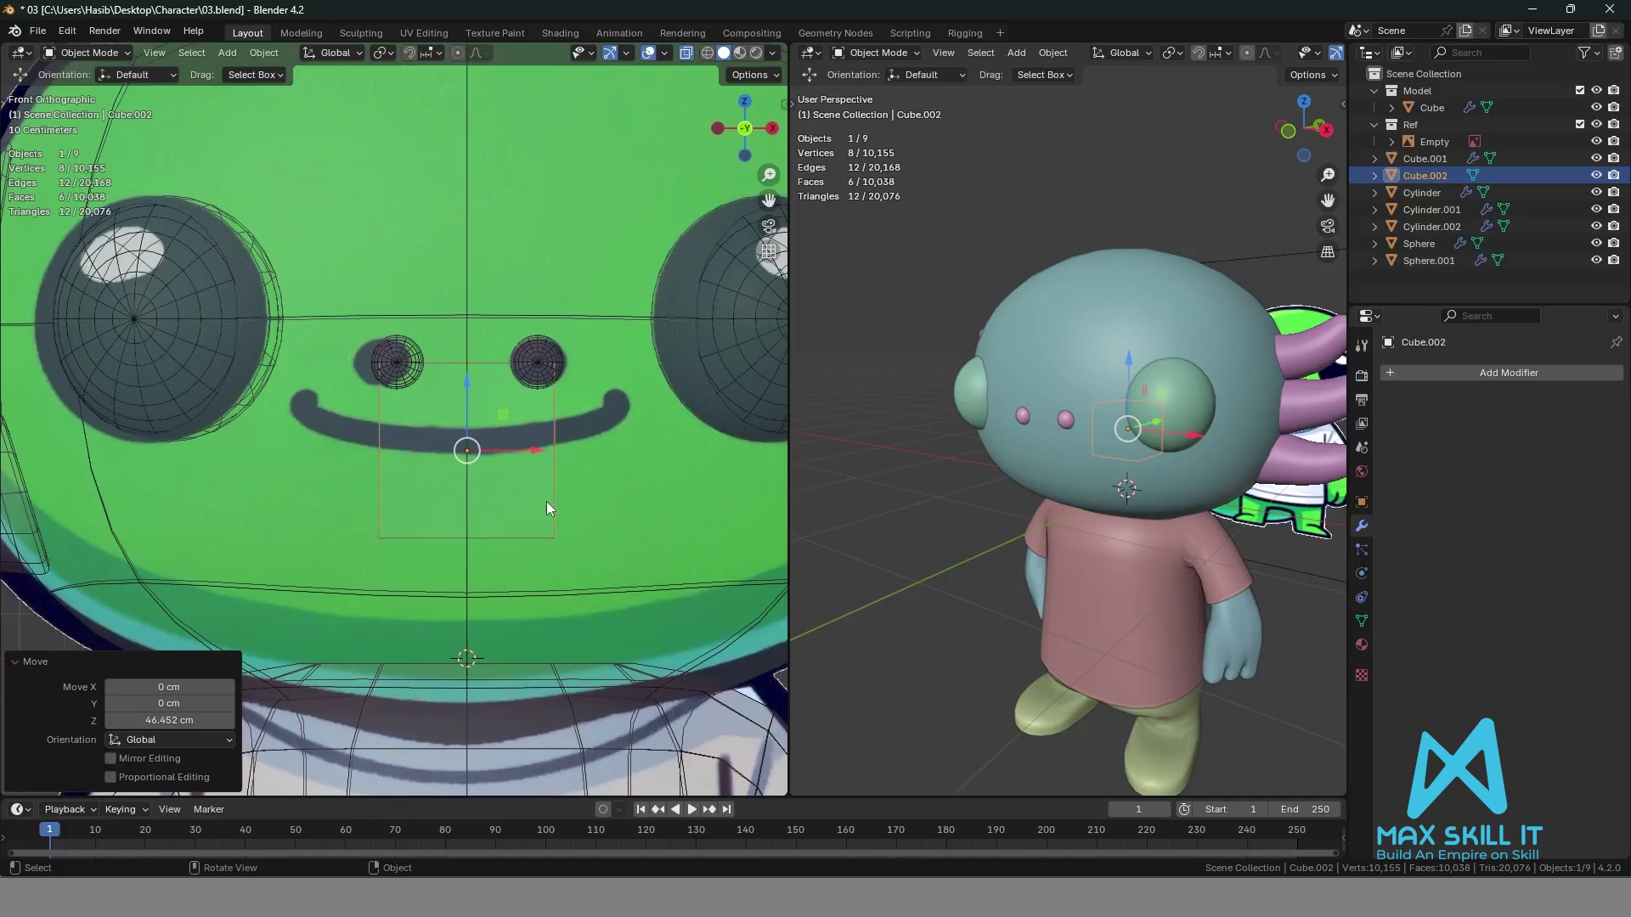
Cut a centred vertical edge loop through the mouth cube and delete the faces of its negative-X half.
key(ctrl+r)
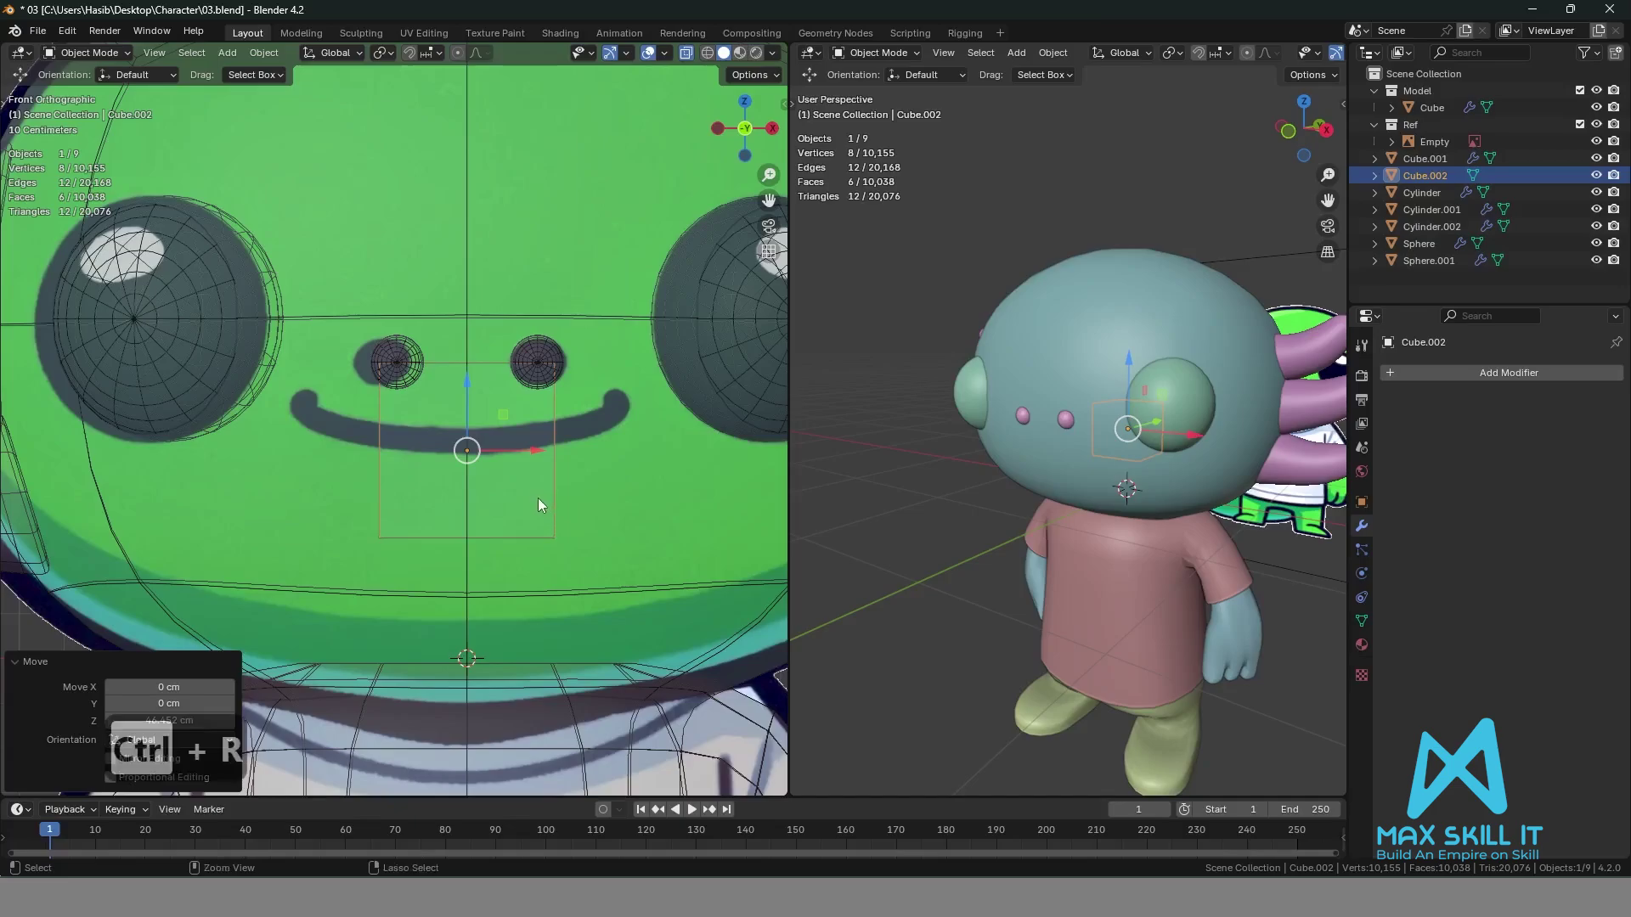
key(Tab)
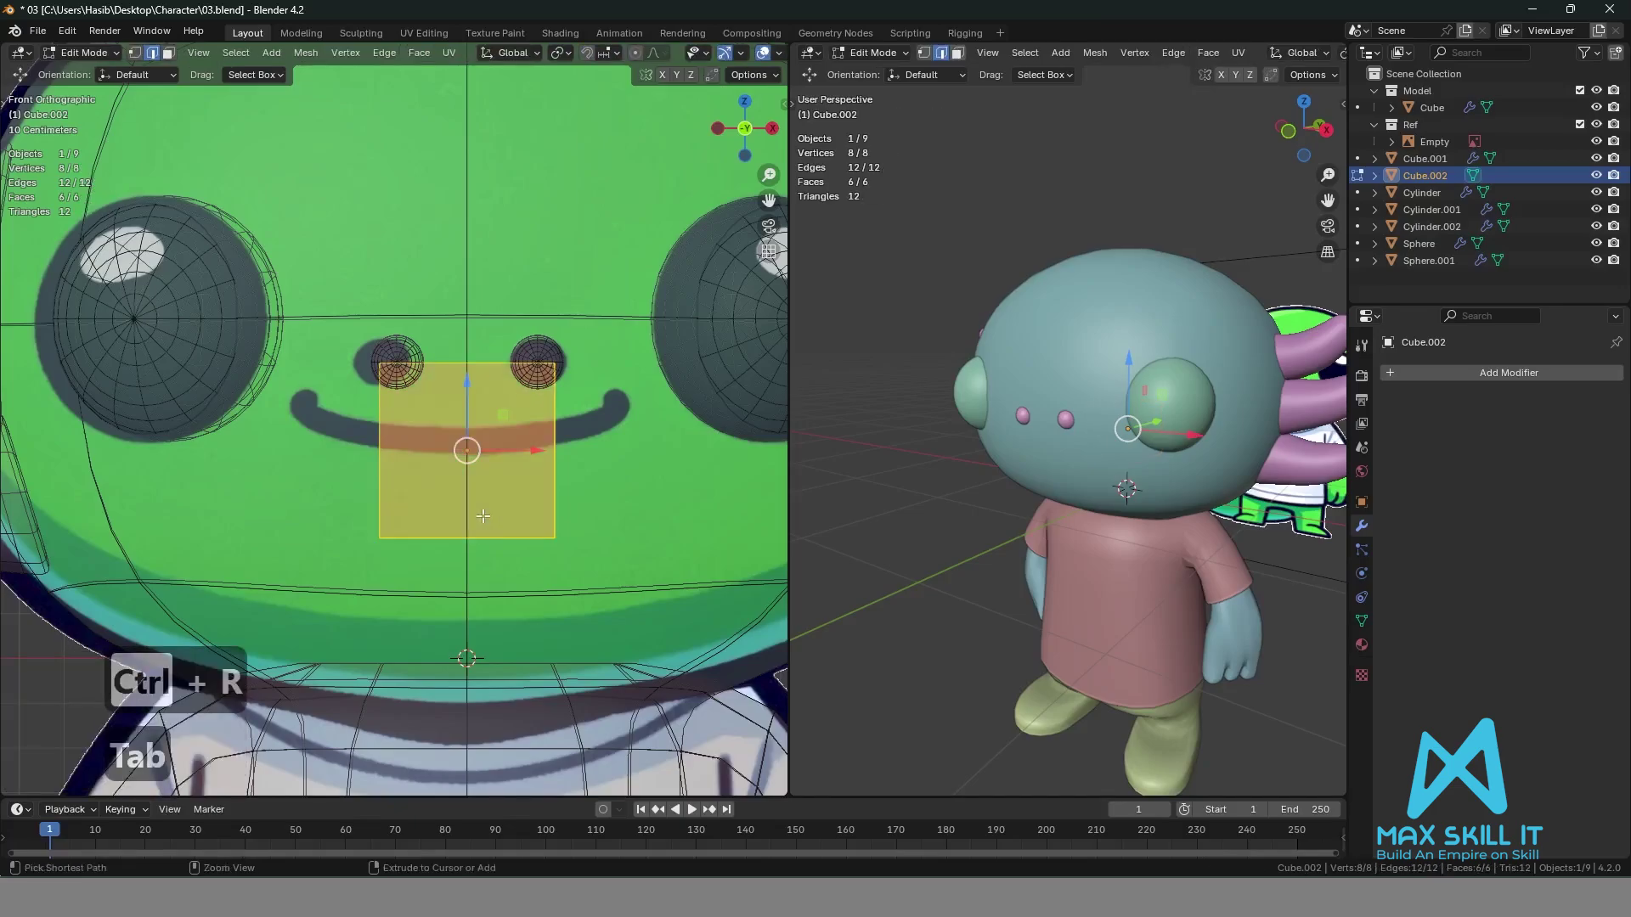
key(ctrl+r)
click(482, 516)
click(482, 515)
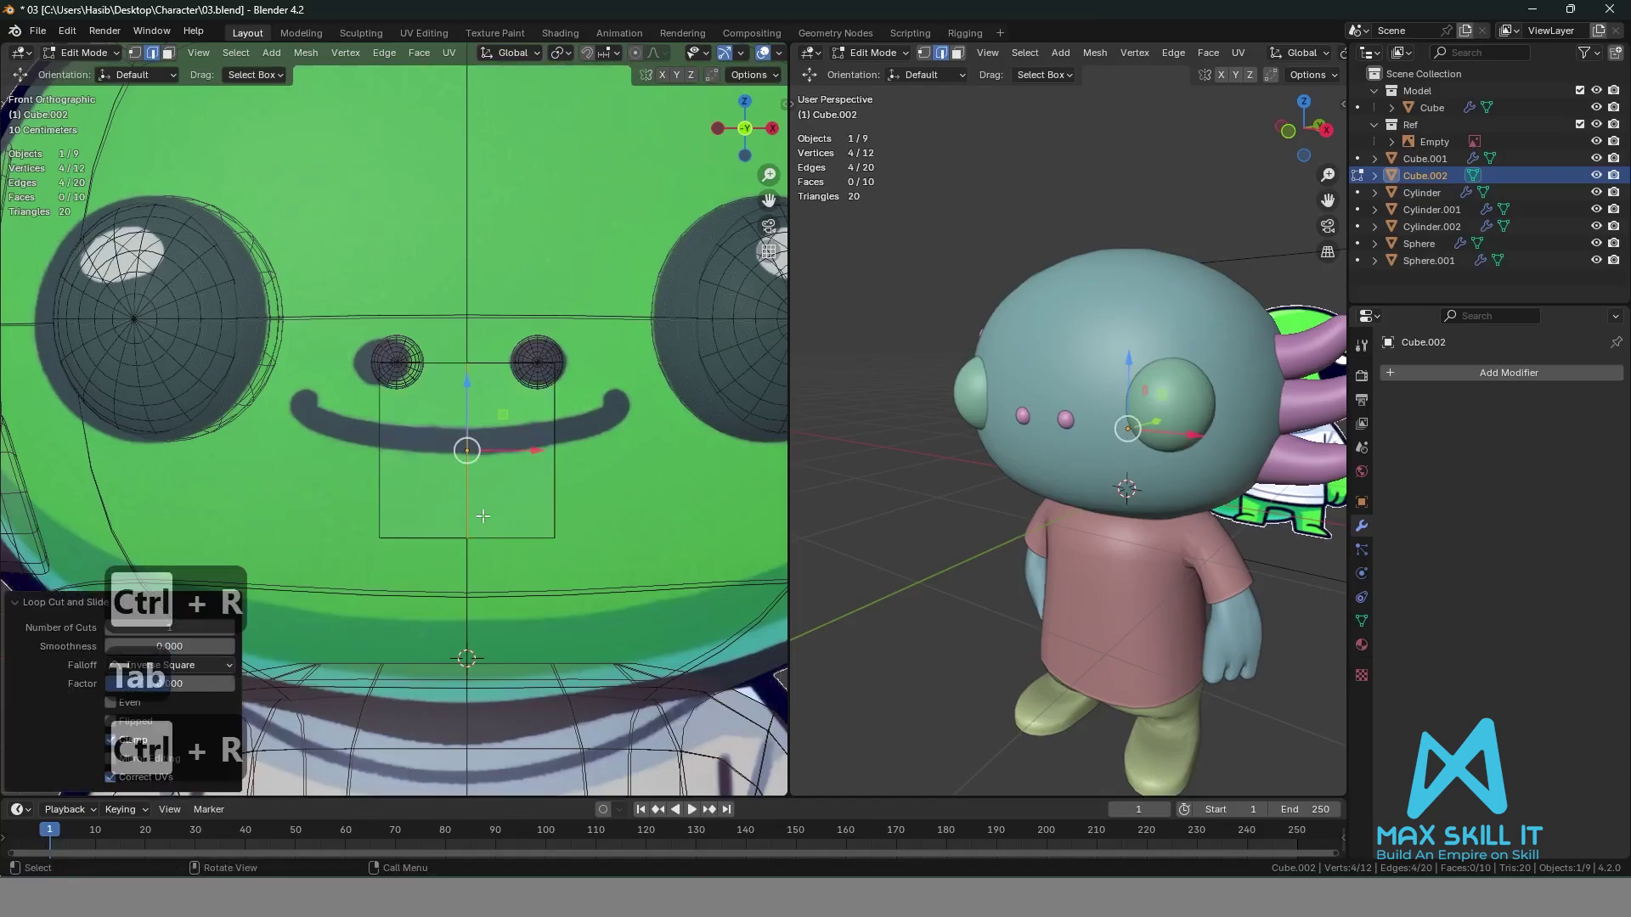
key(3)
drag(372, 344, 444, 609)
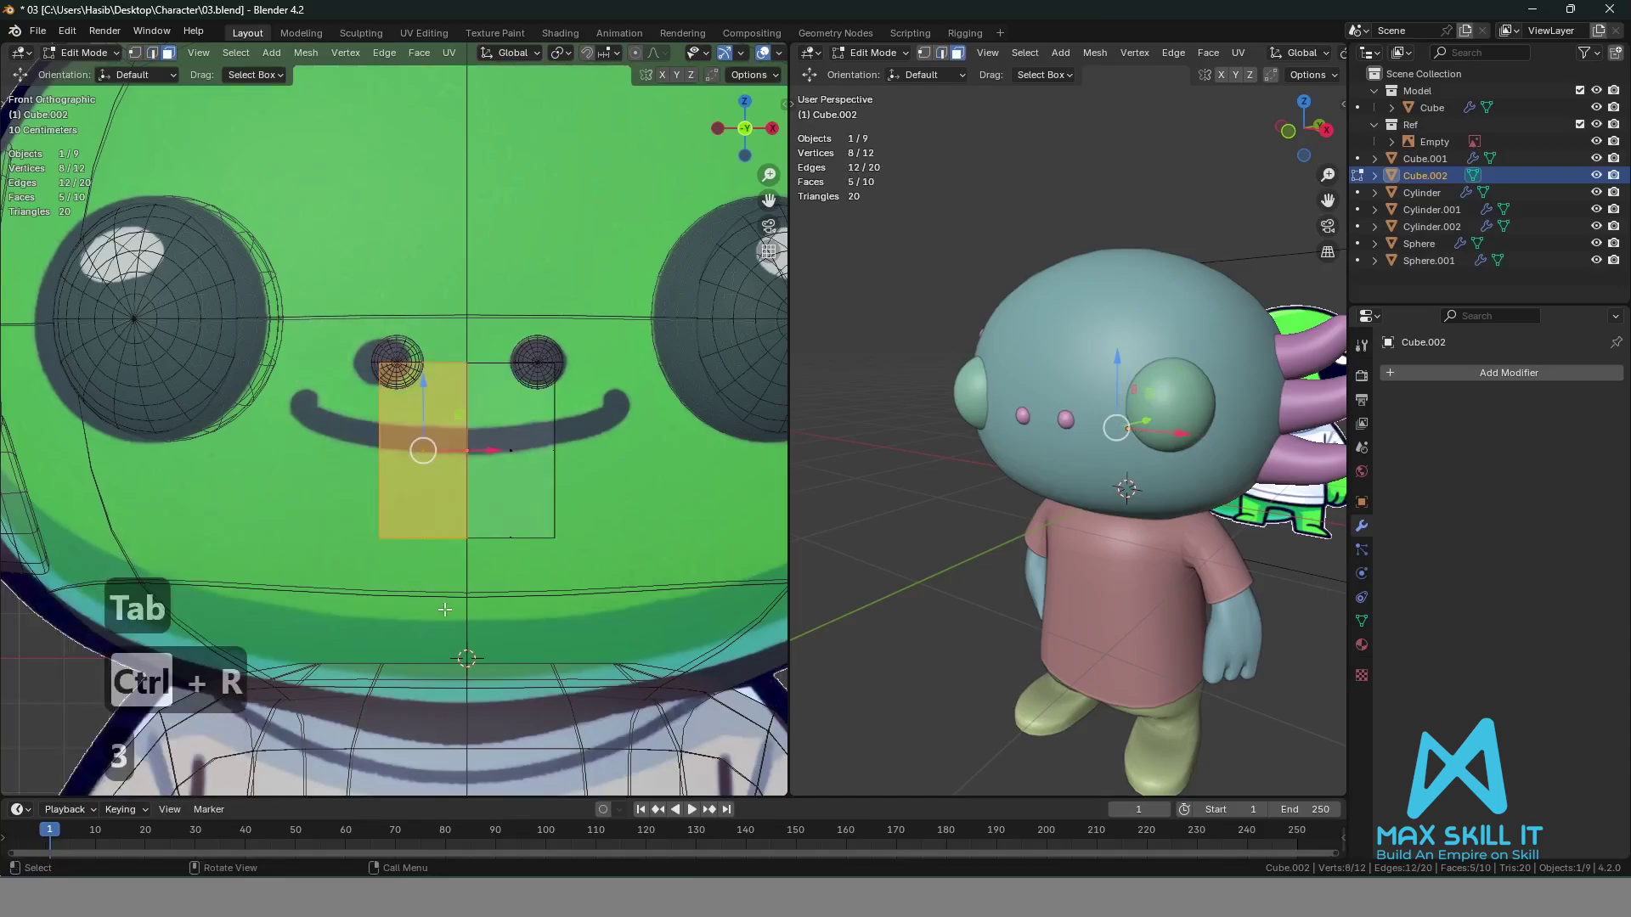
key(x)
click(436, 605)
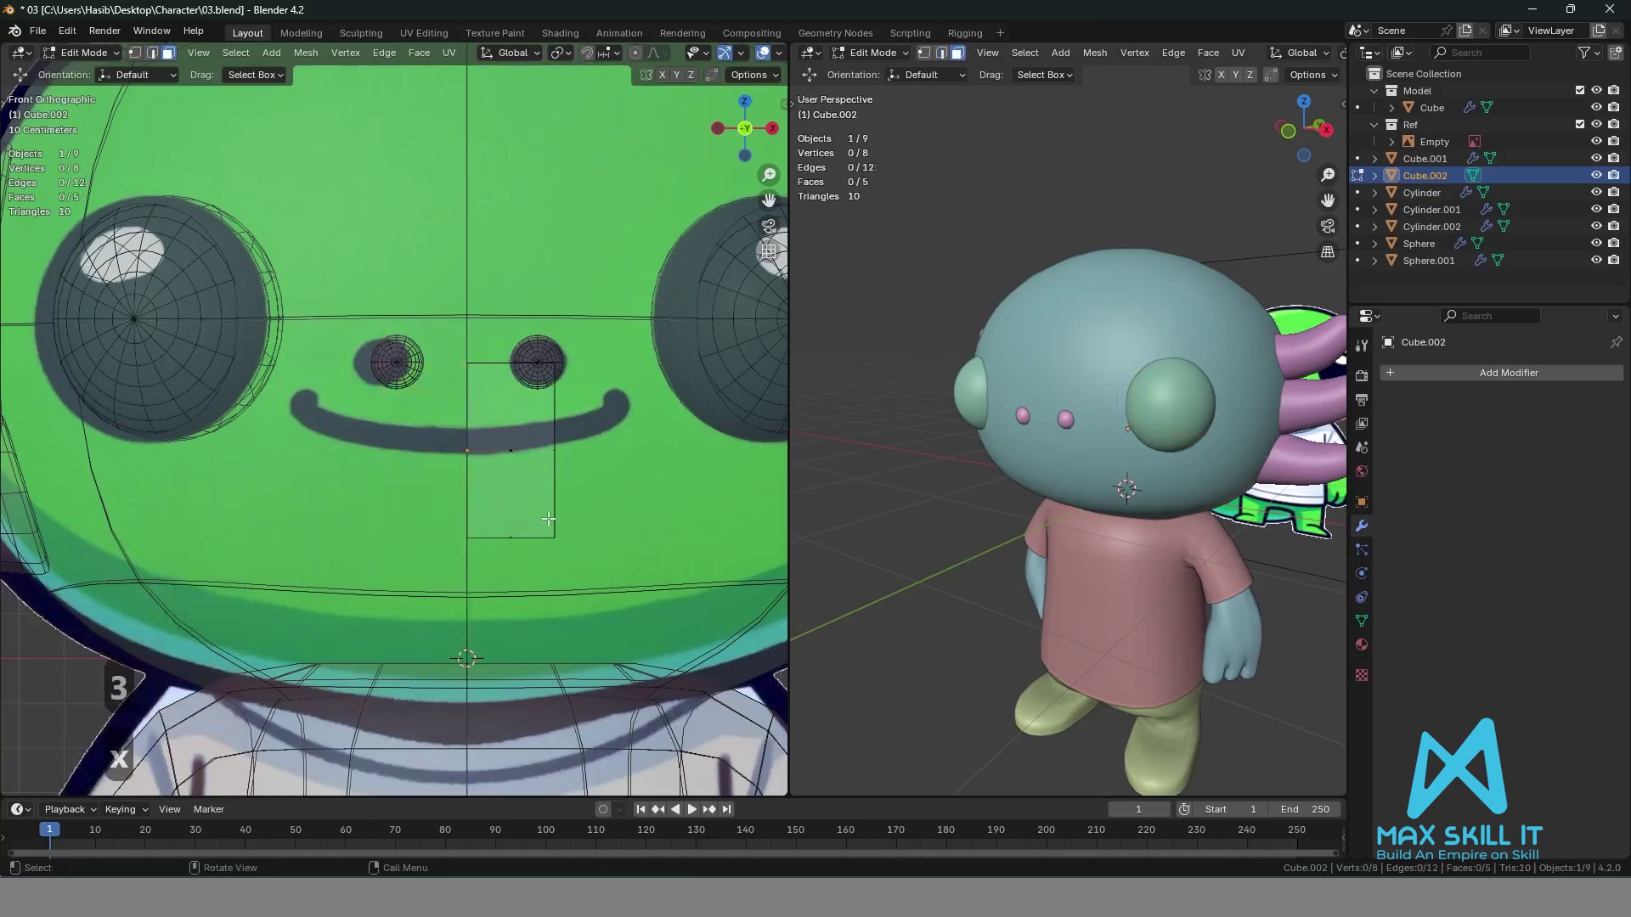
Add a Mirror modifier on the X axis to the remaining half of the mouth cube.
key(Tab)
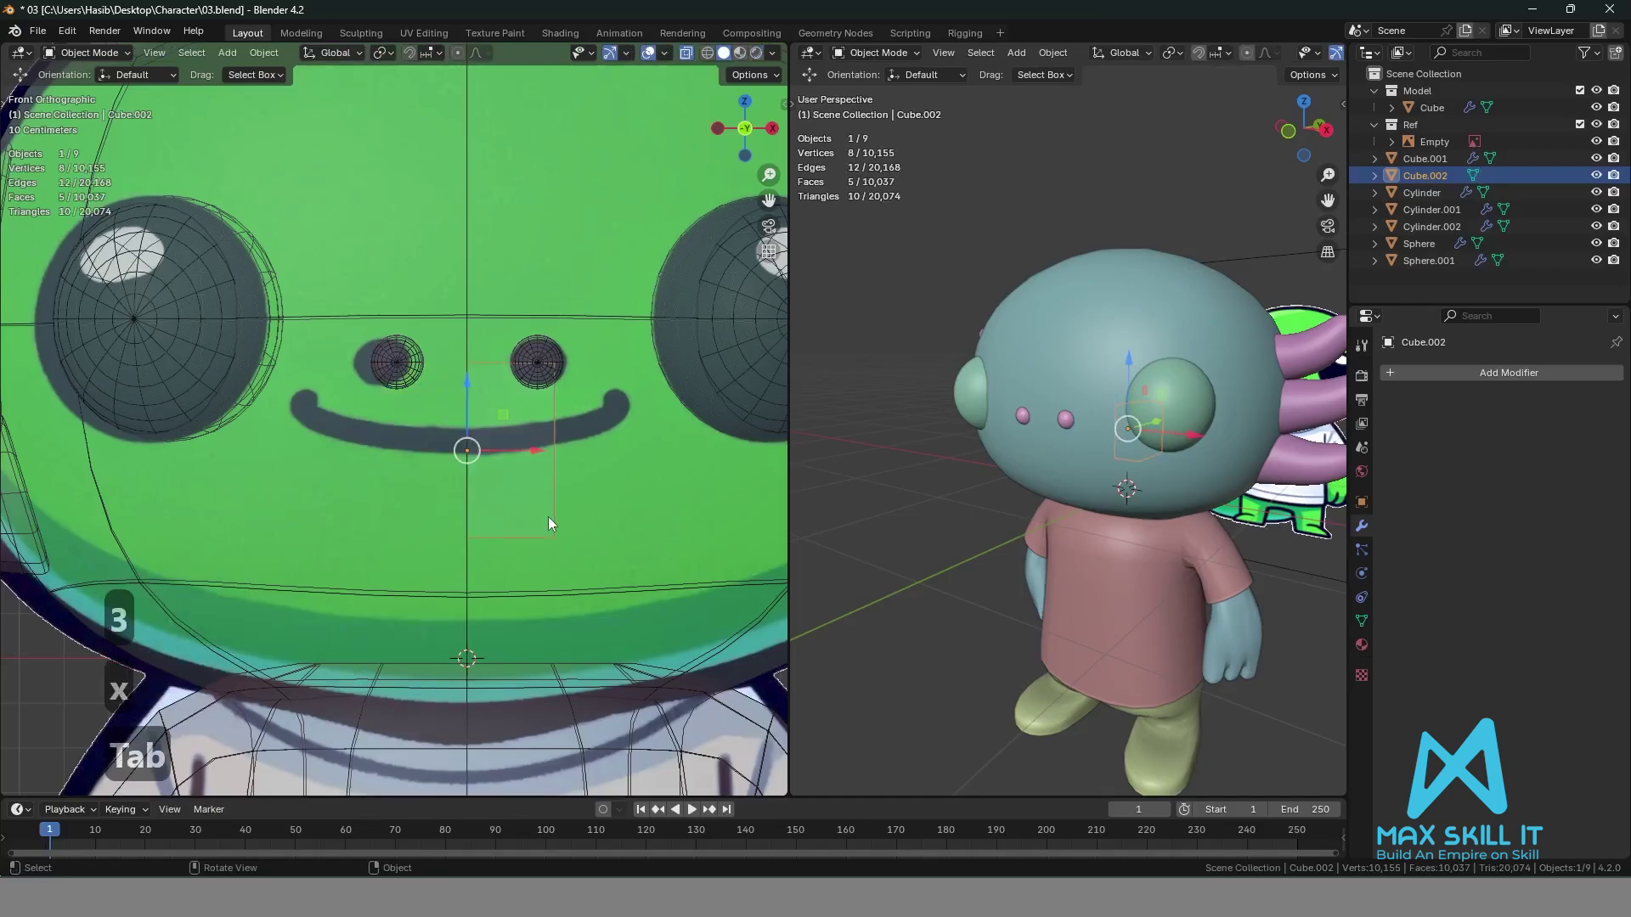
click(1472, 370)
mouse_move(1439, 384)
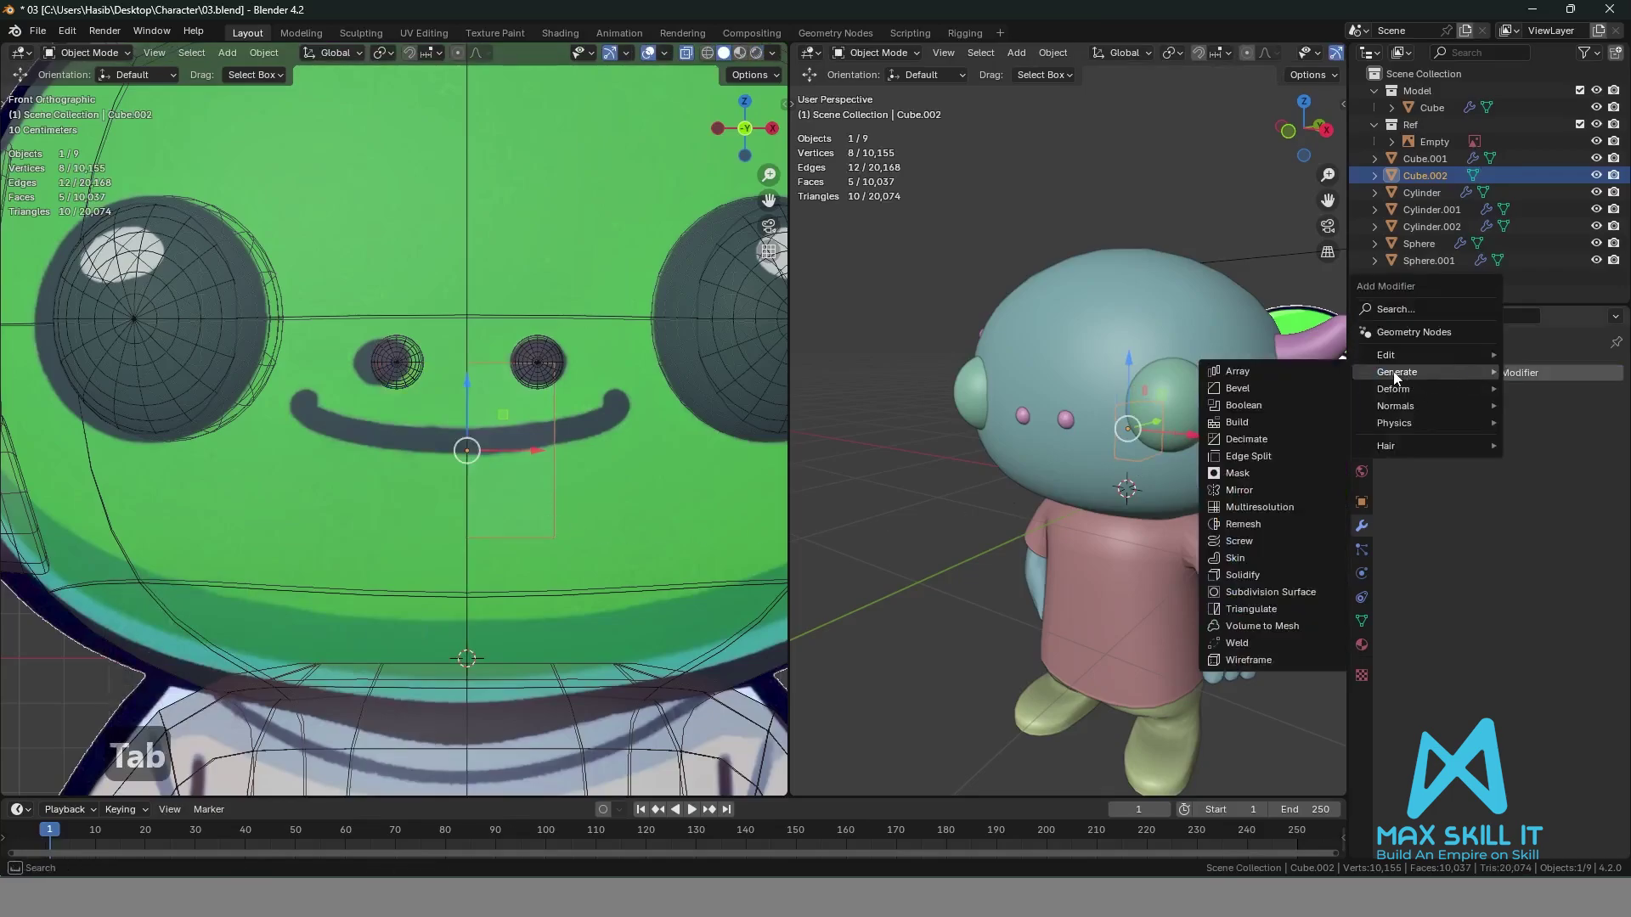
click(1251, 491)
Move the half cube's upper, lower and outer vertices to fit the central part of the smile in the reference.
key(Tab)
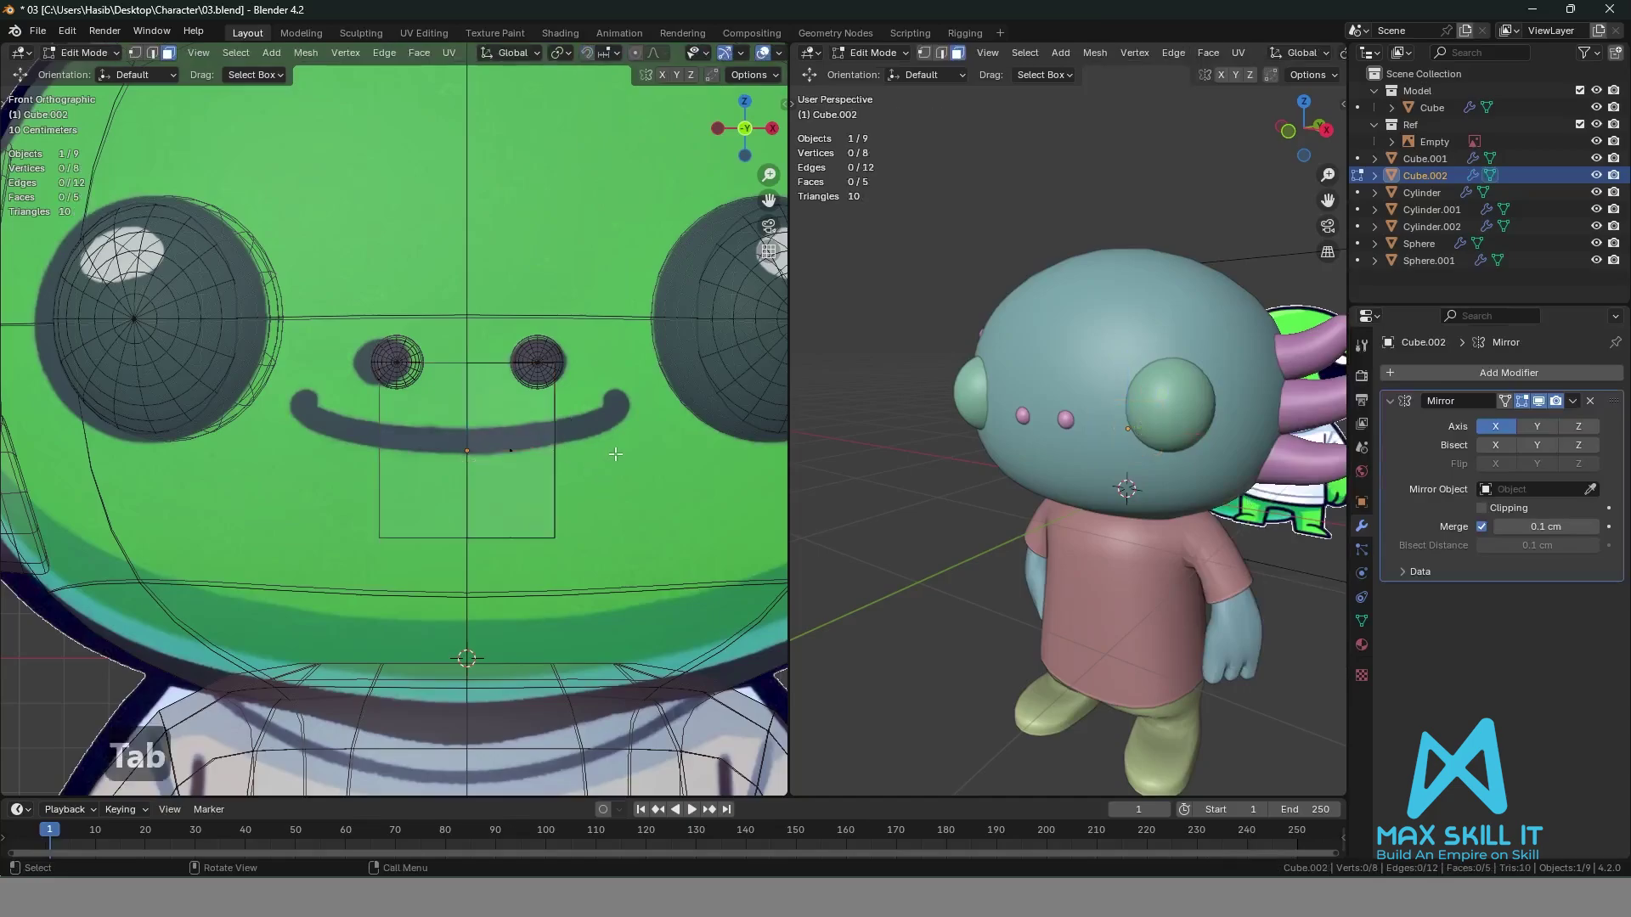
key(1)
drag(613, 449, 508, 366)
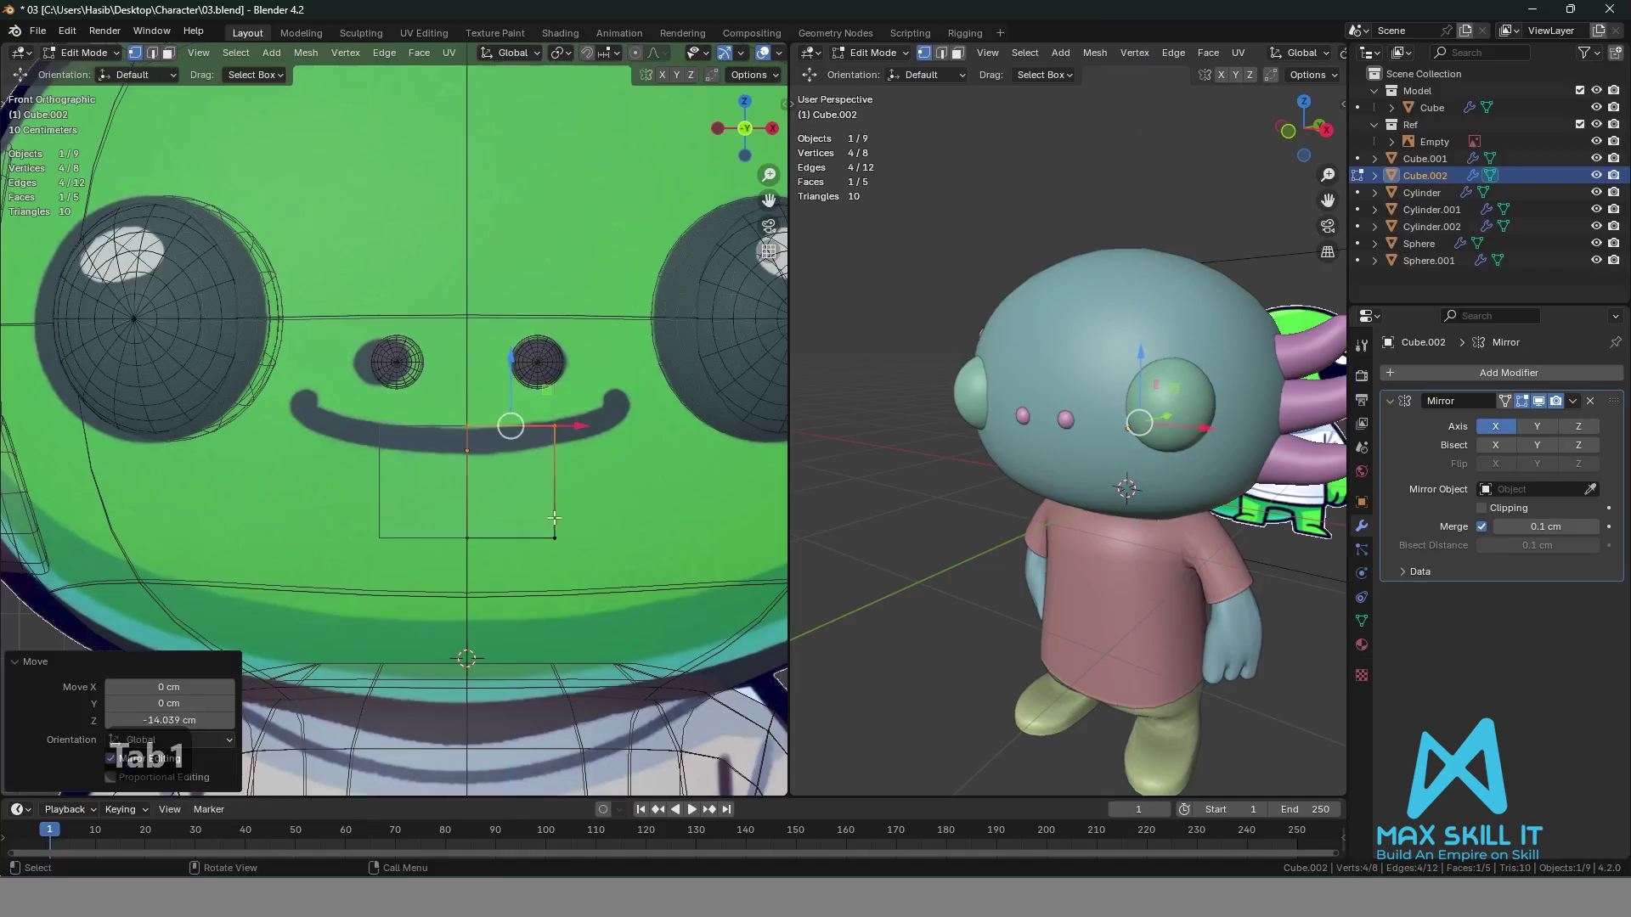
drag(585, 556, 520, 394)
scroll(556, 437, up, 3)
drag(703, 533, 630, 369)
scroll(696, 441, up, 1)
shift+middle_drag(697, 441, 519, 459)
drag(548, 441, 547, 426)
shift+middle_drag(573, 514, 480, 513)
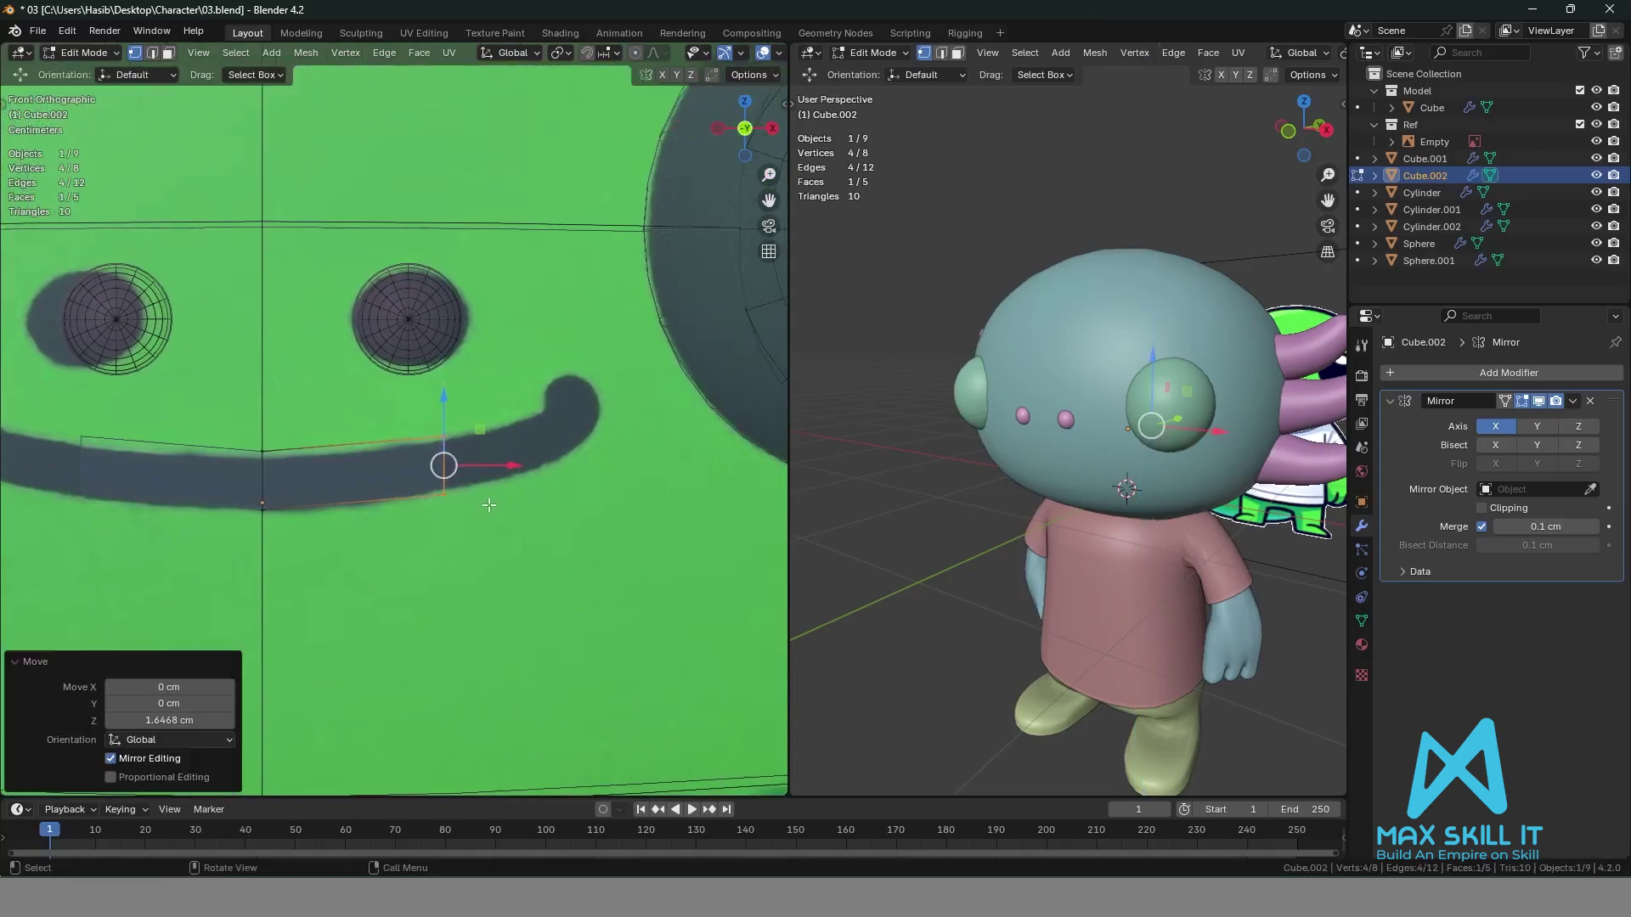
Extrude the mouth's outer end face, rotate it about 27° and position it along the rising curve of the smile.
key(3)
scroll(947, 470, up, 3)
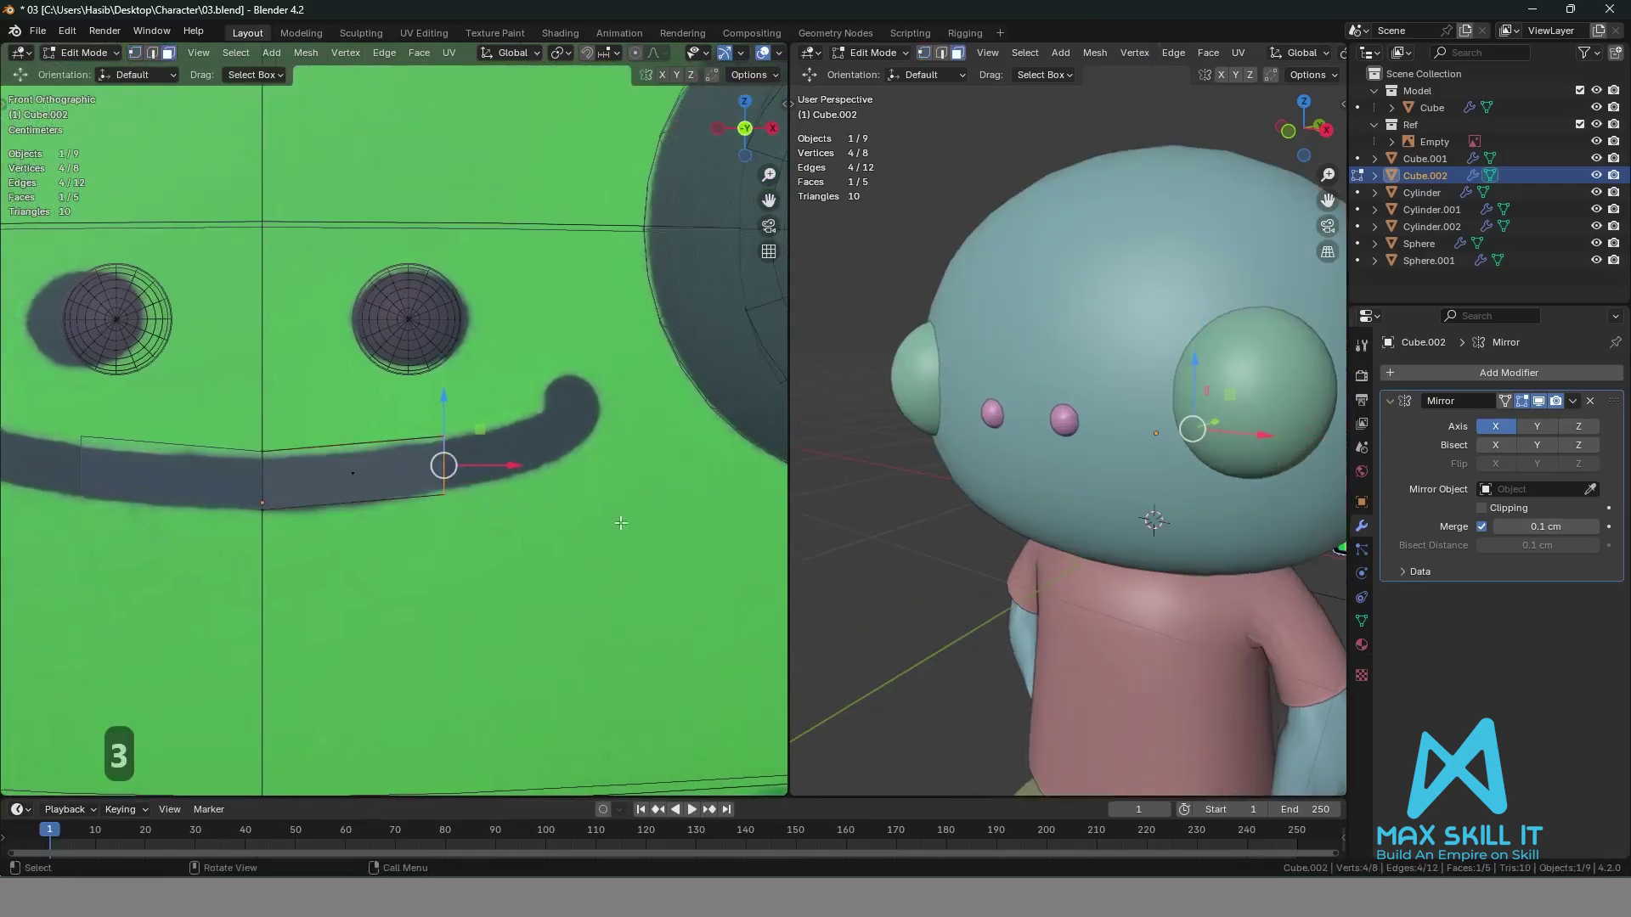
key(e)
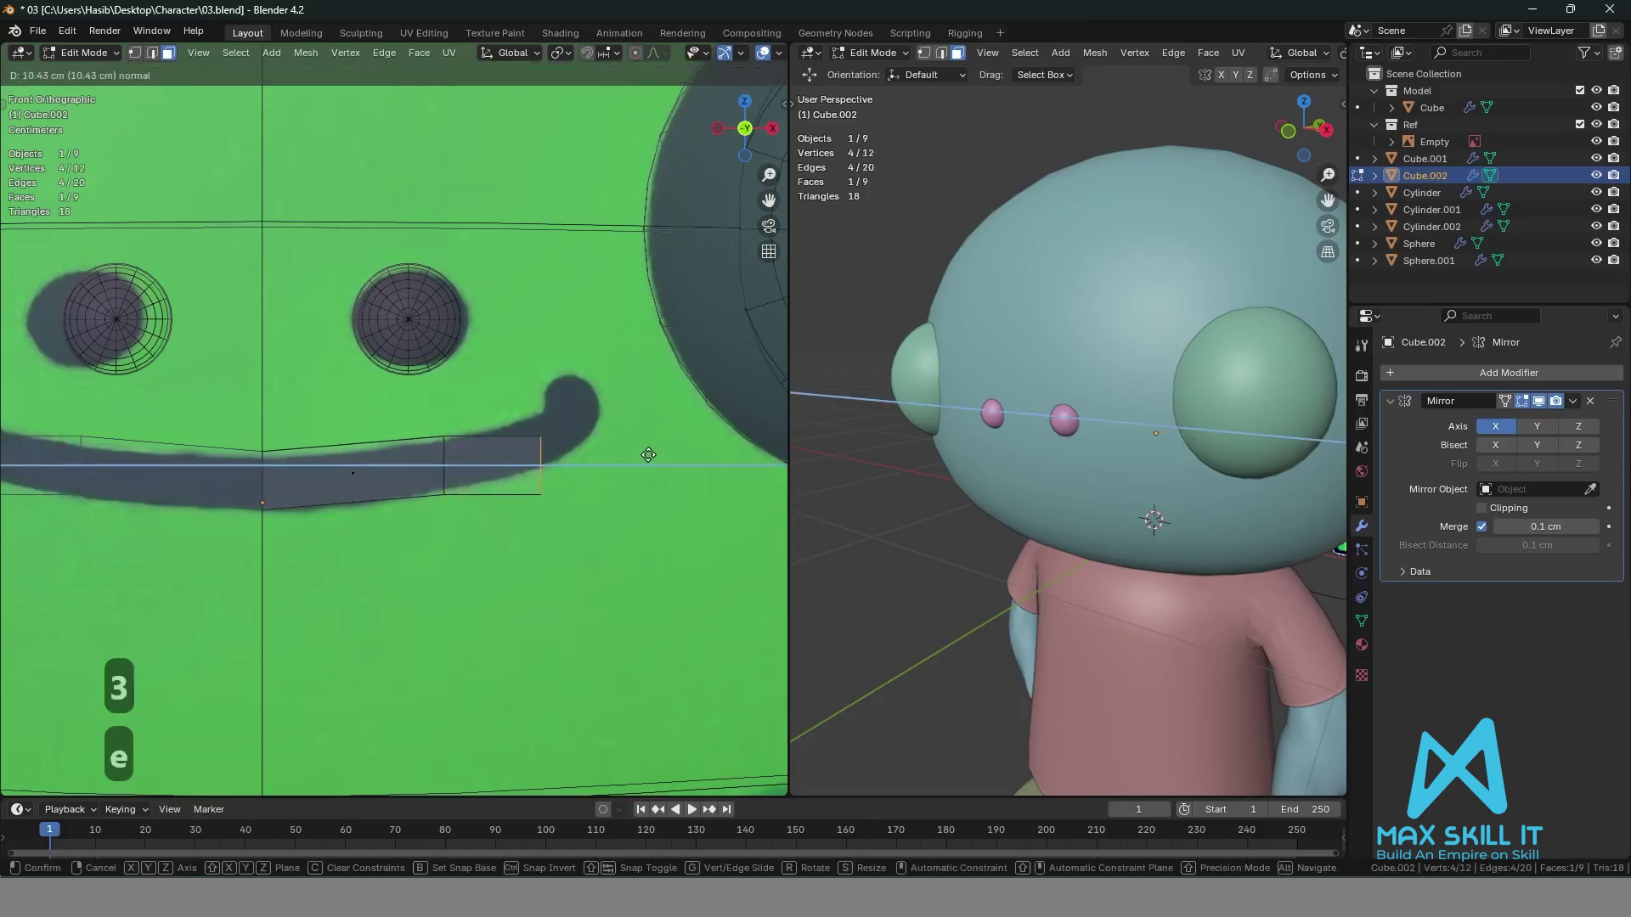
click(592, 462)
key(g)
click(553, 434)
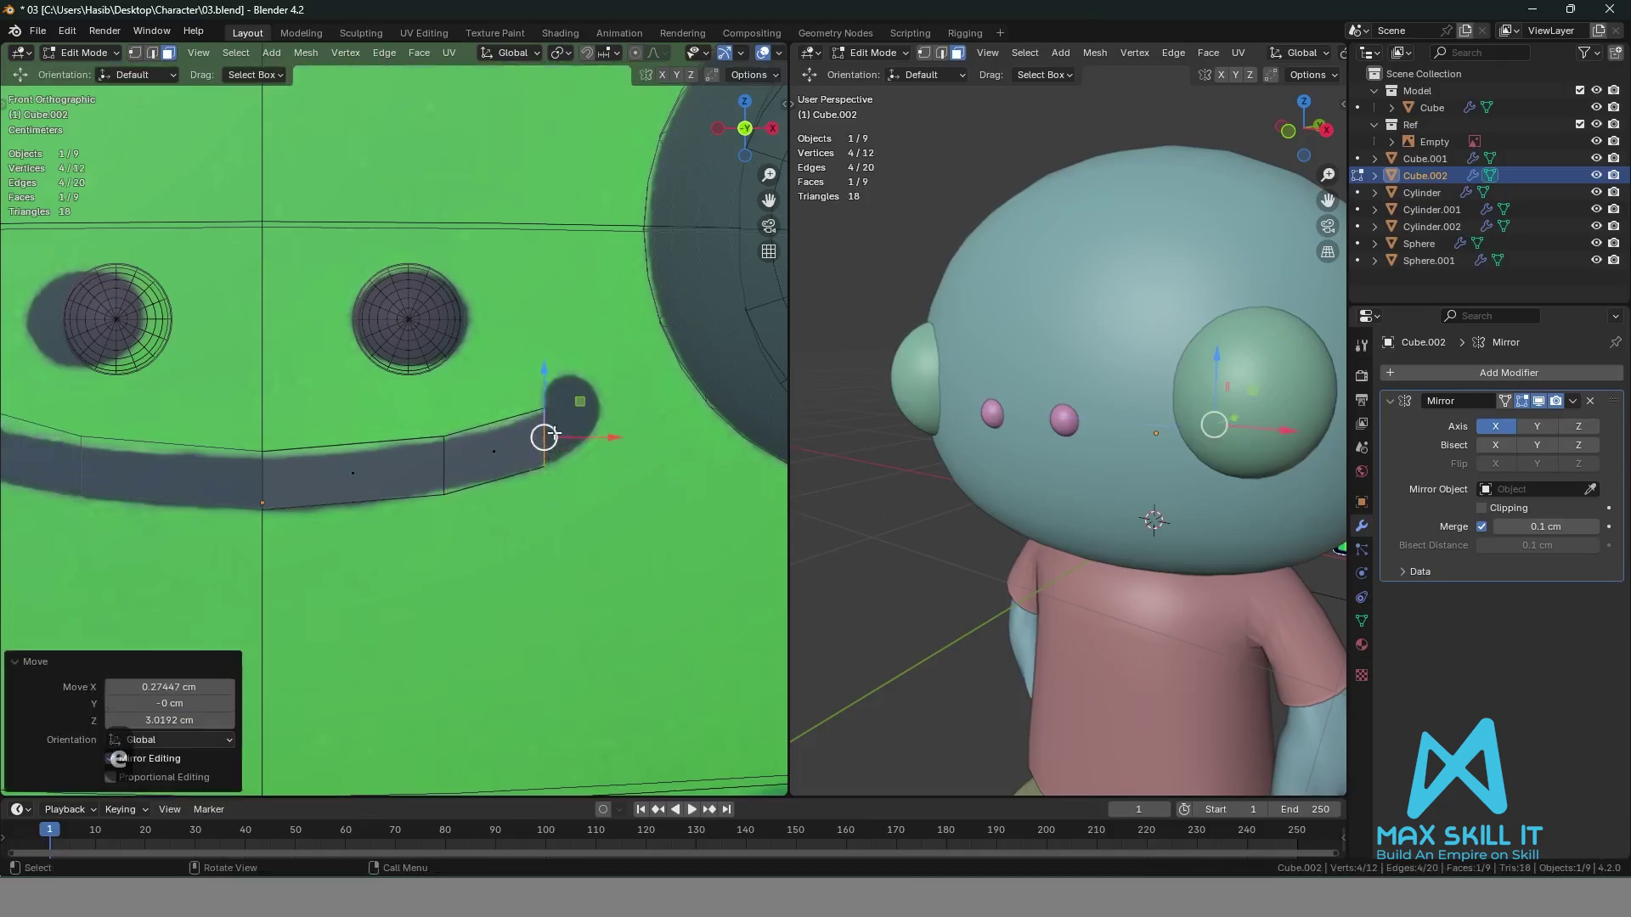
key(r)
click(654, 439)
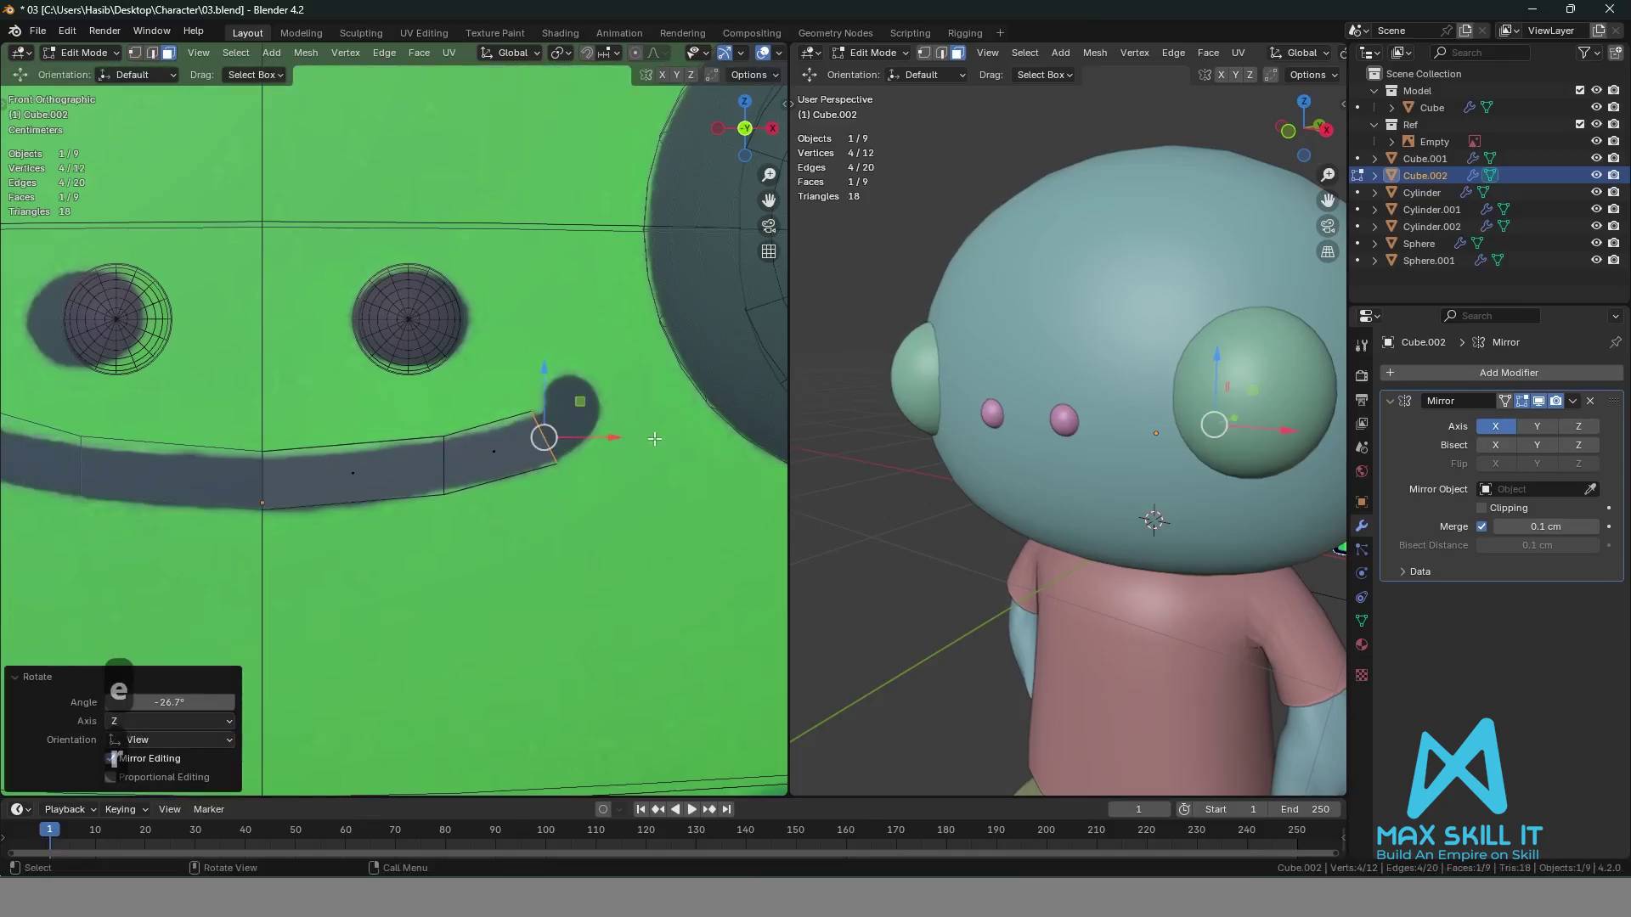
key(g)
click(623, 494)
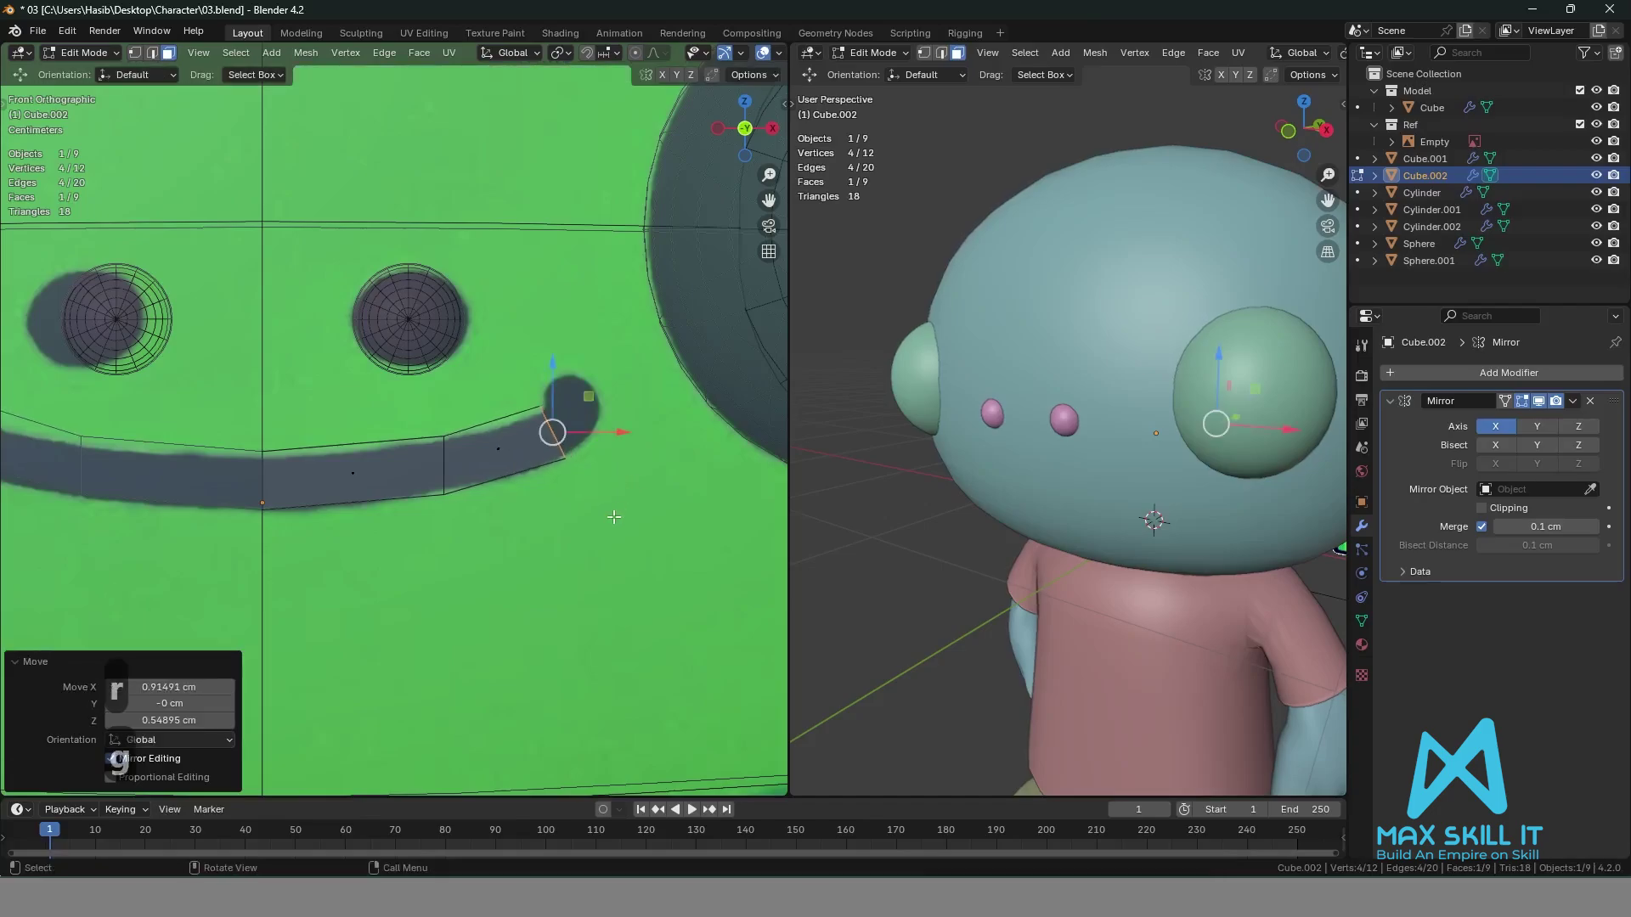
Extrude the end face about 4 cm further, rotate it about 26° and move it onto the corner of the smile.
key(e)
click(637, 491)
key(r)
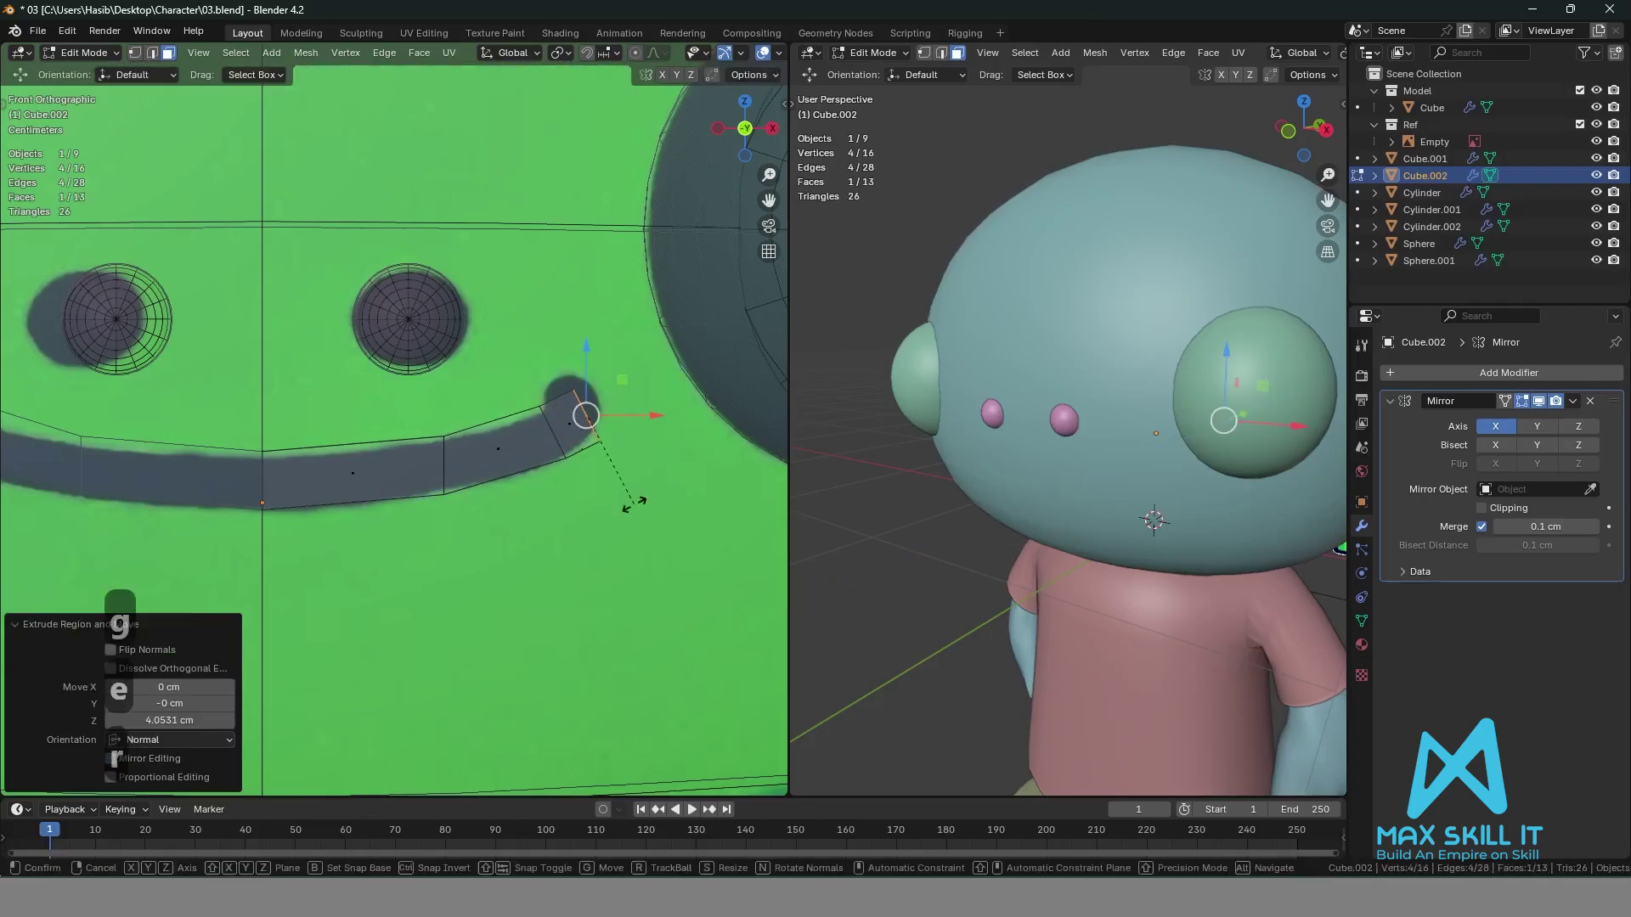
click(644, 458)
key(g)
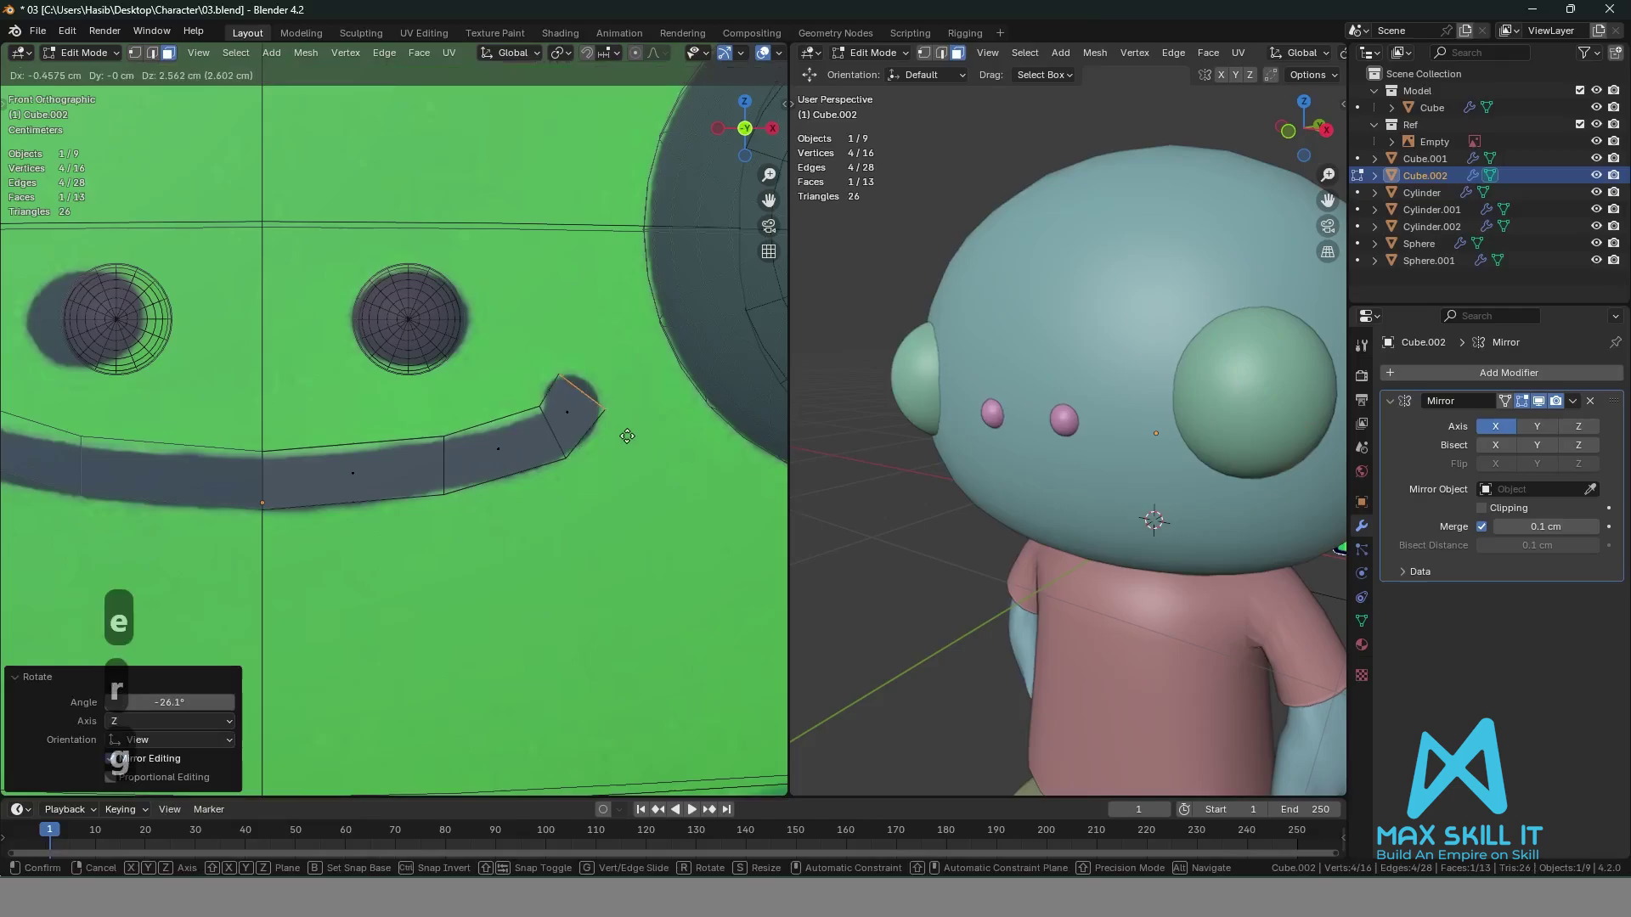
click(628, 435)
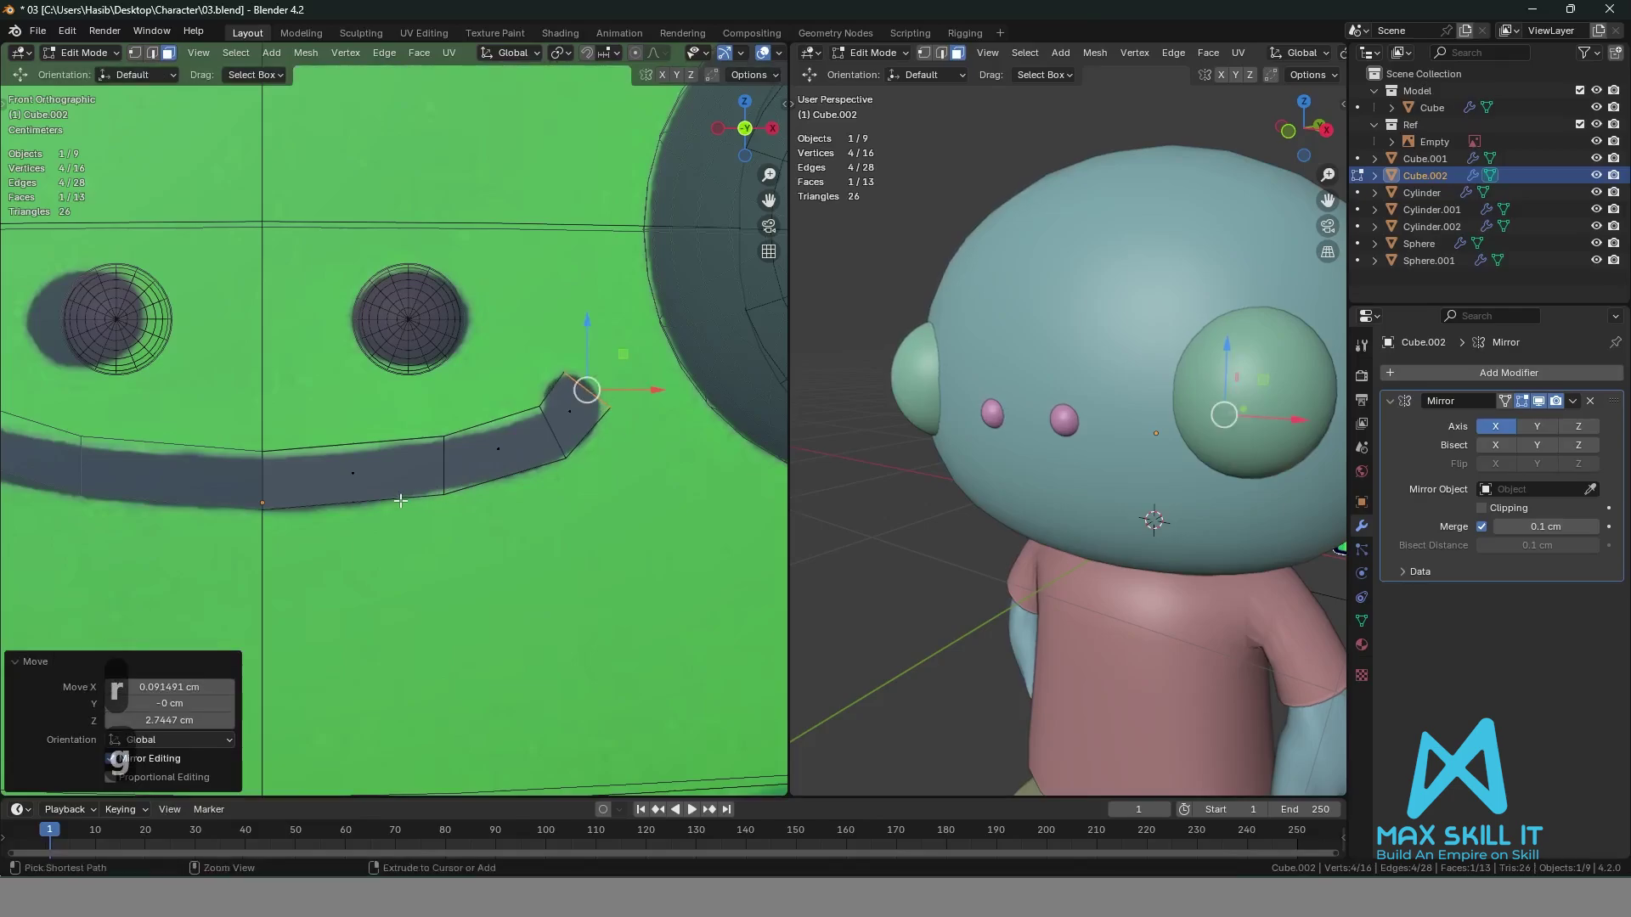
Add a centred edge loop to the mouth's innermost section and lower it about 0.55 cm to follow the smile.
key(ctrl+r)
click(399, 501)
right_click(398, 502)
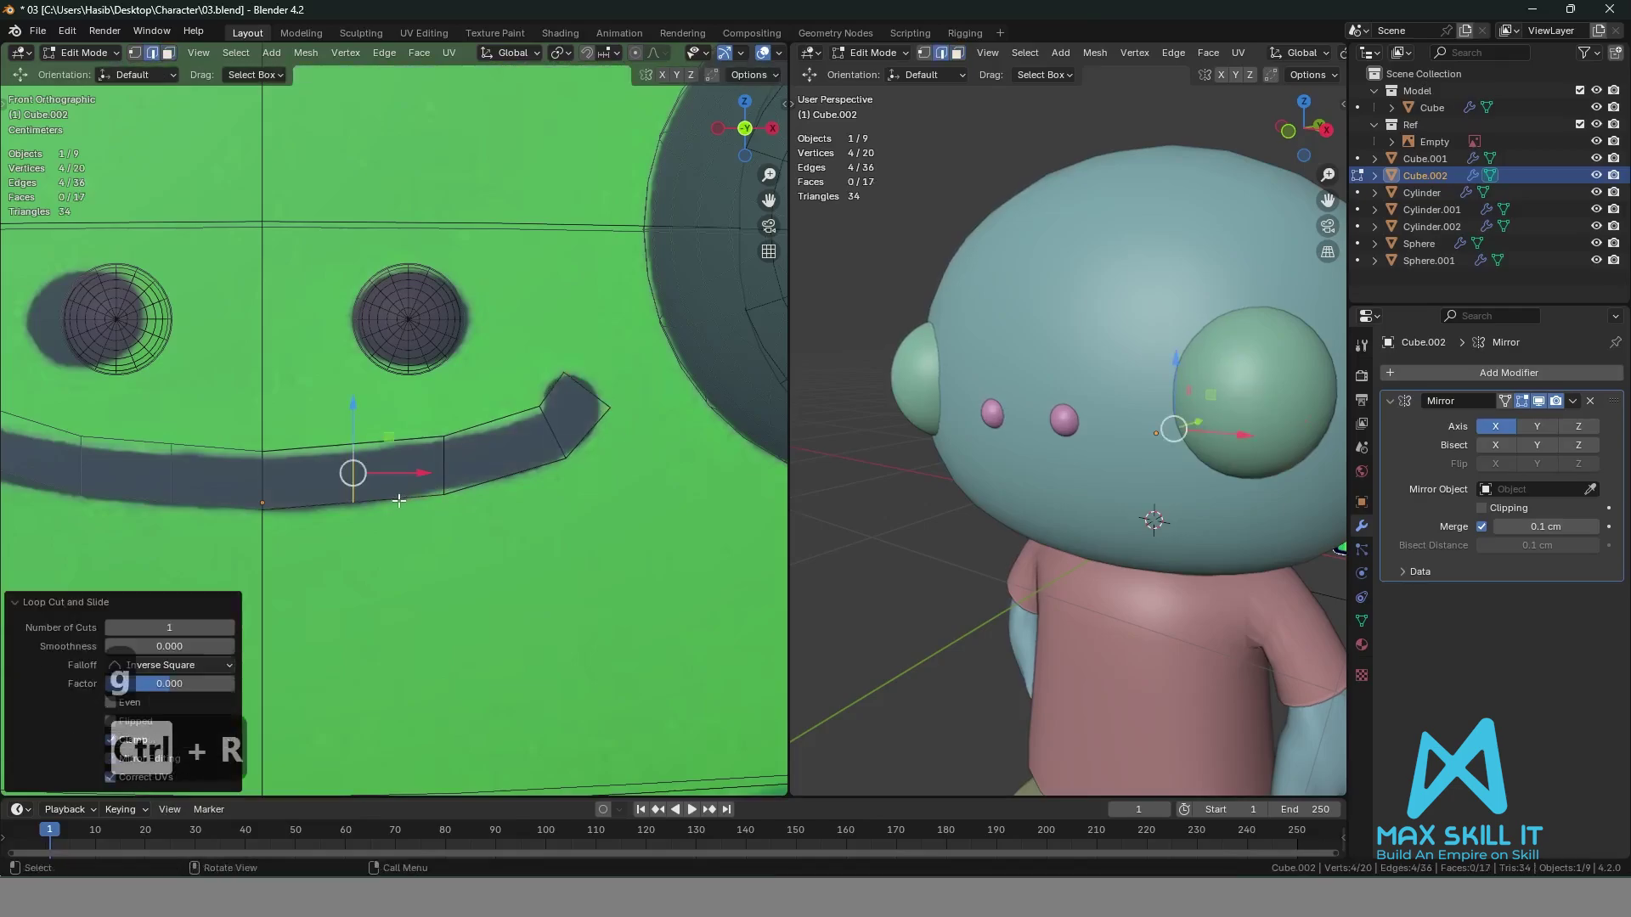
key(g)
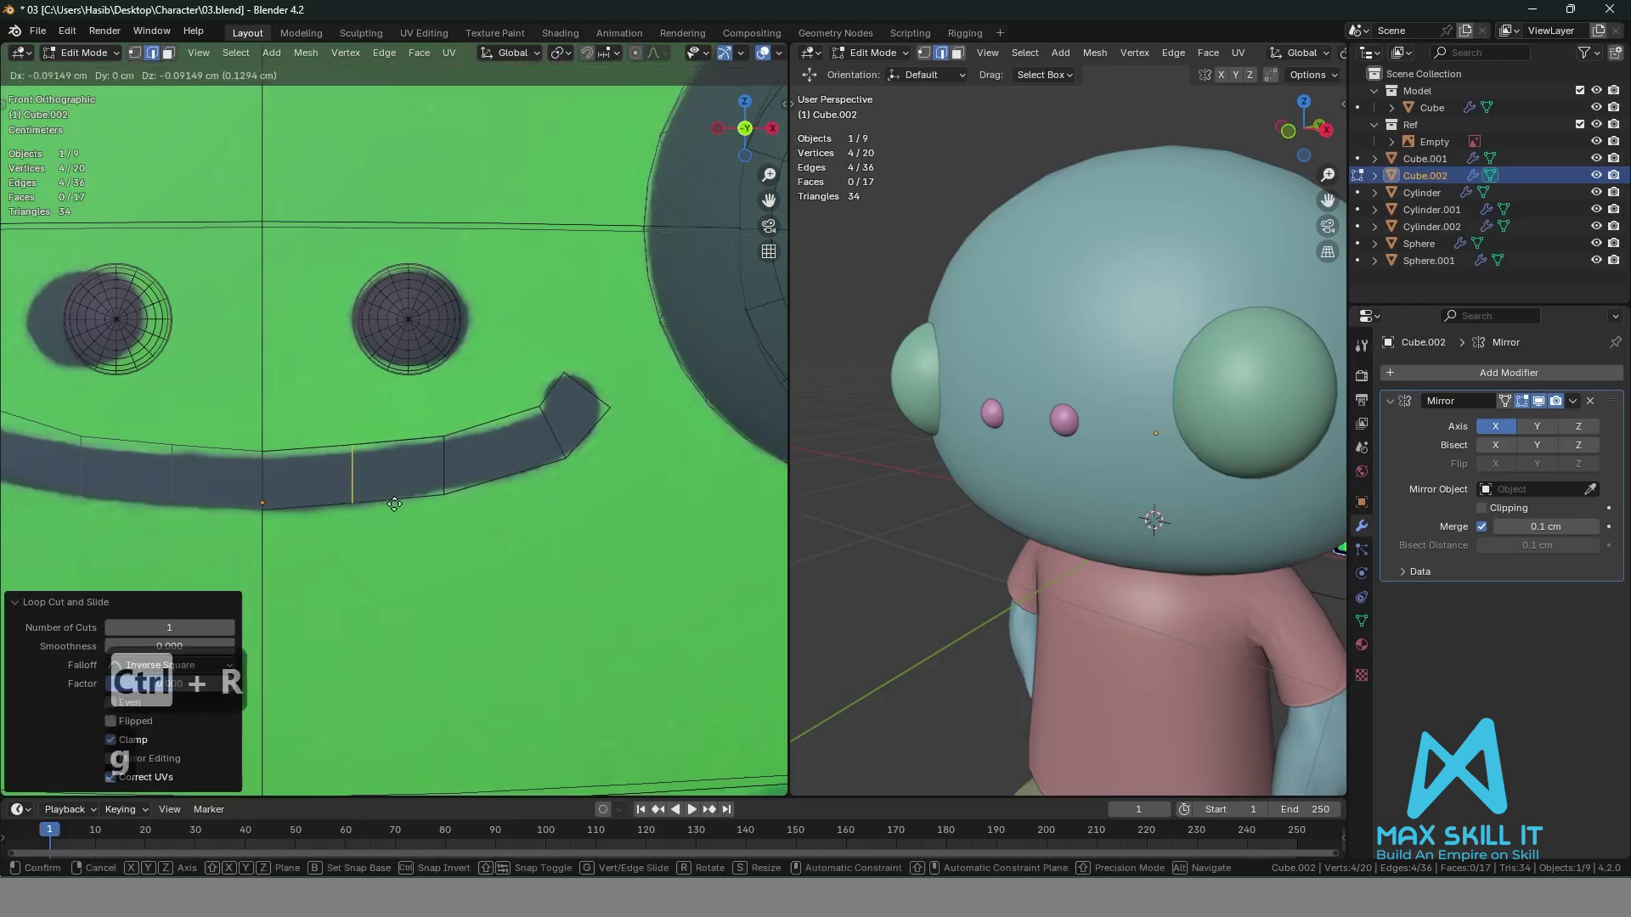
click(393, 507)
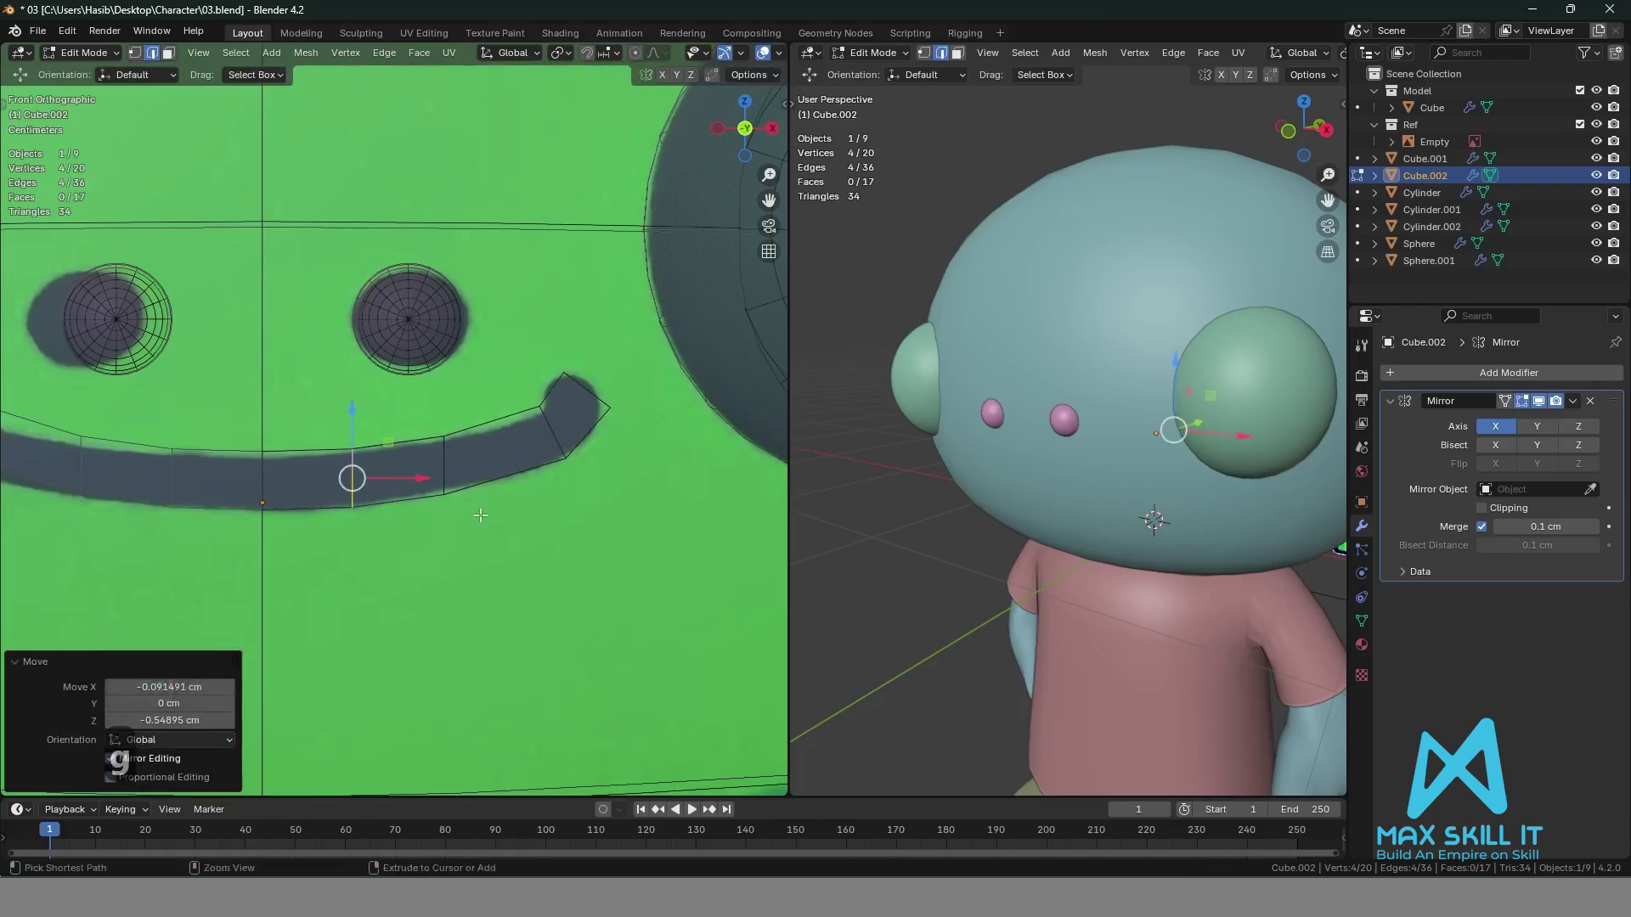
Add a centred edge loop to the mouth section before the corner and lower it about 0.55 cm.
key(ctrl+r)
click(495, 515)
right_click(497, 518)
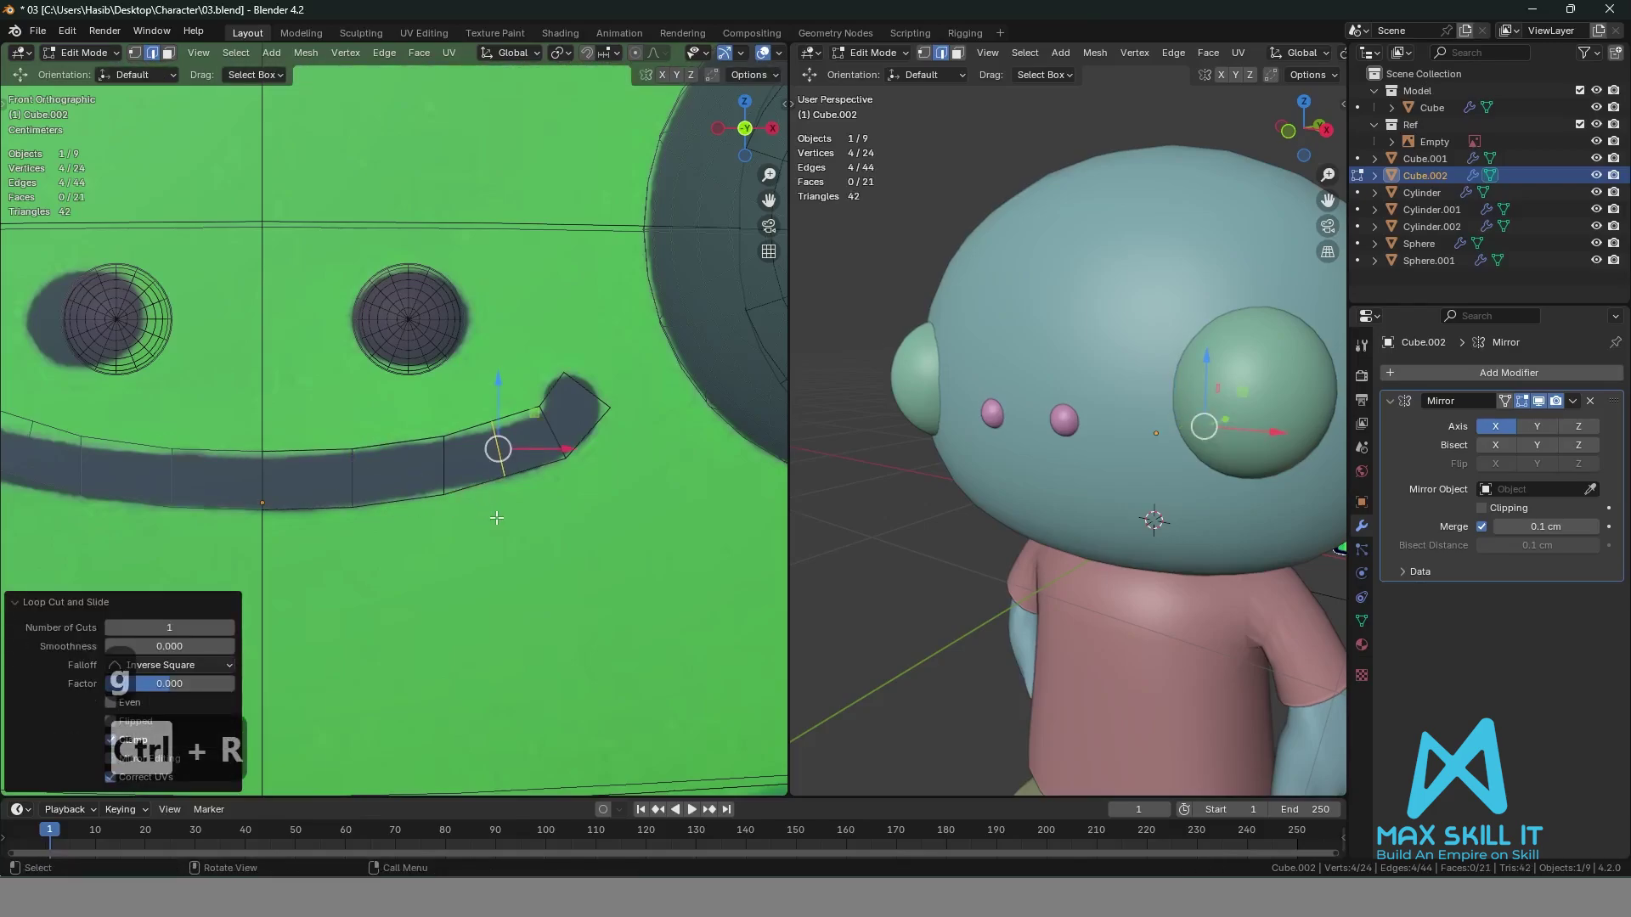
key(g)
click(496, 522)
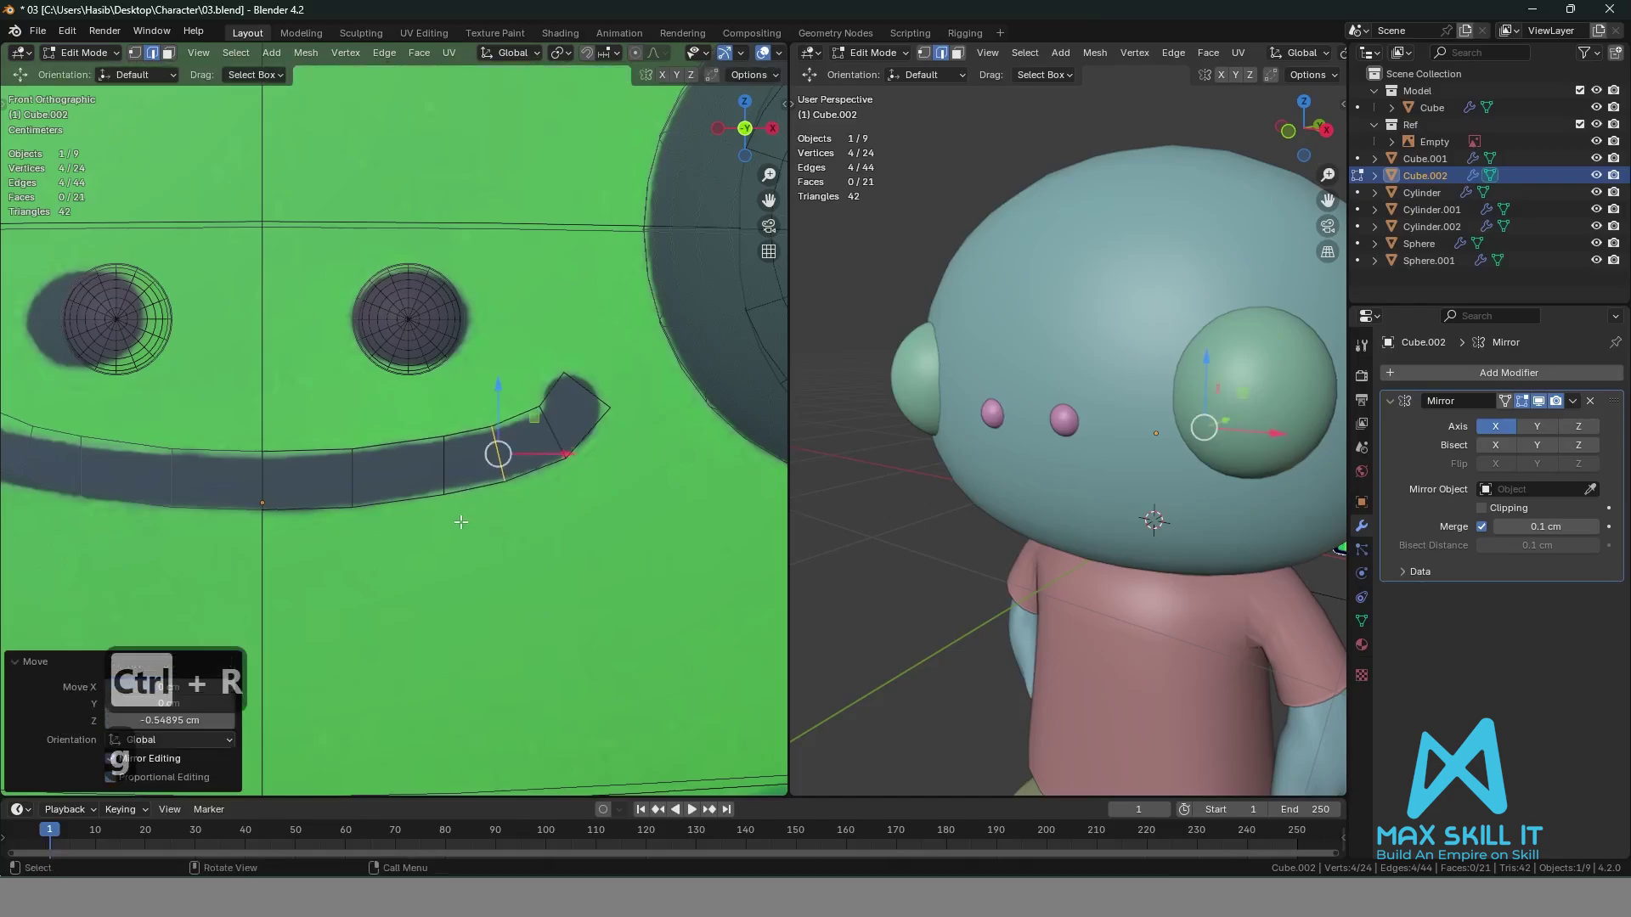
Slide the edge loop between the two new cuts by a factor of about -0.2 and tilt it to the smile's curve.
key(1)
drag(472, 503, 419, 425)
key(g)
key(g)
click(408, 429)
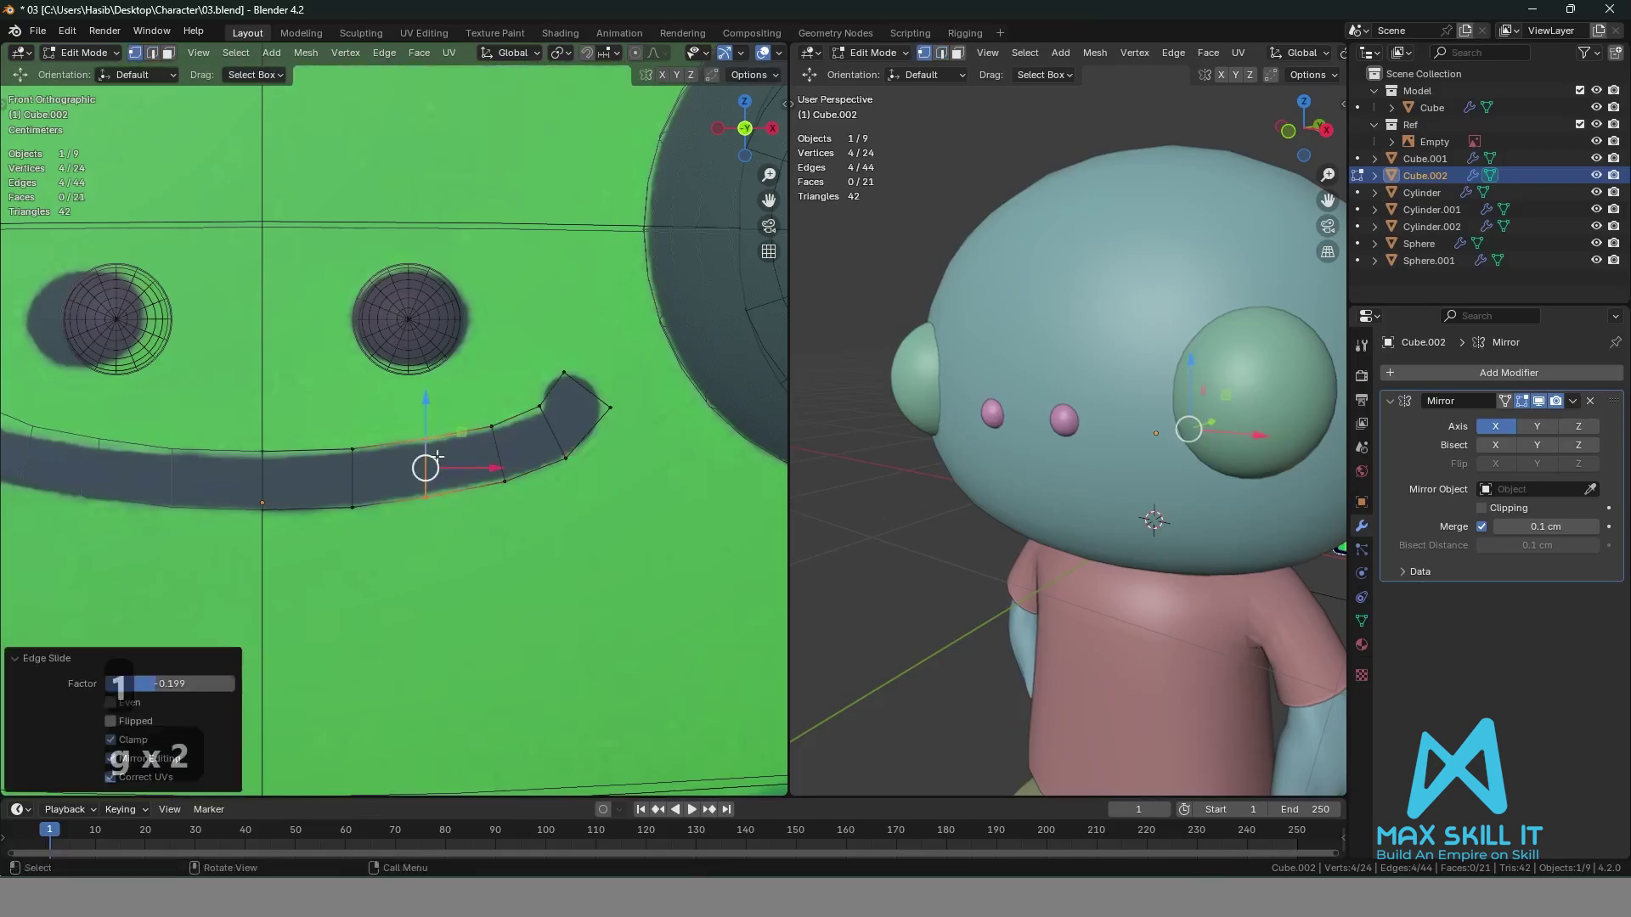
key(r)
key(r)
right_click(571, 460)
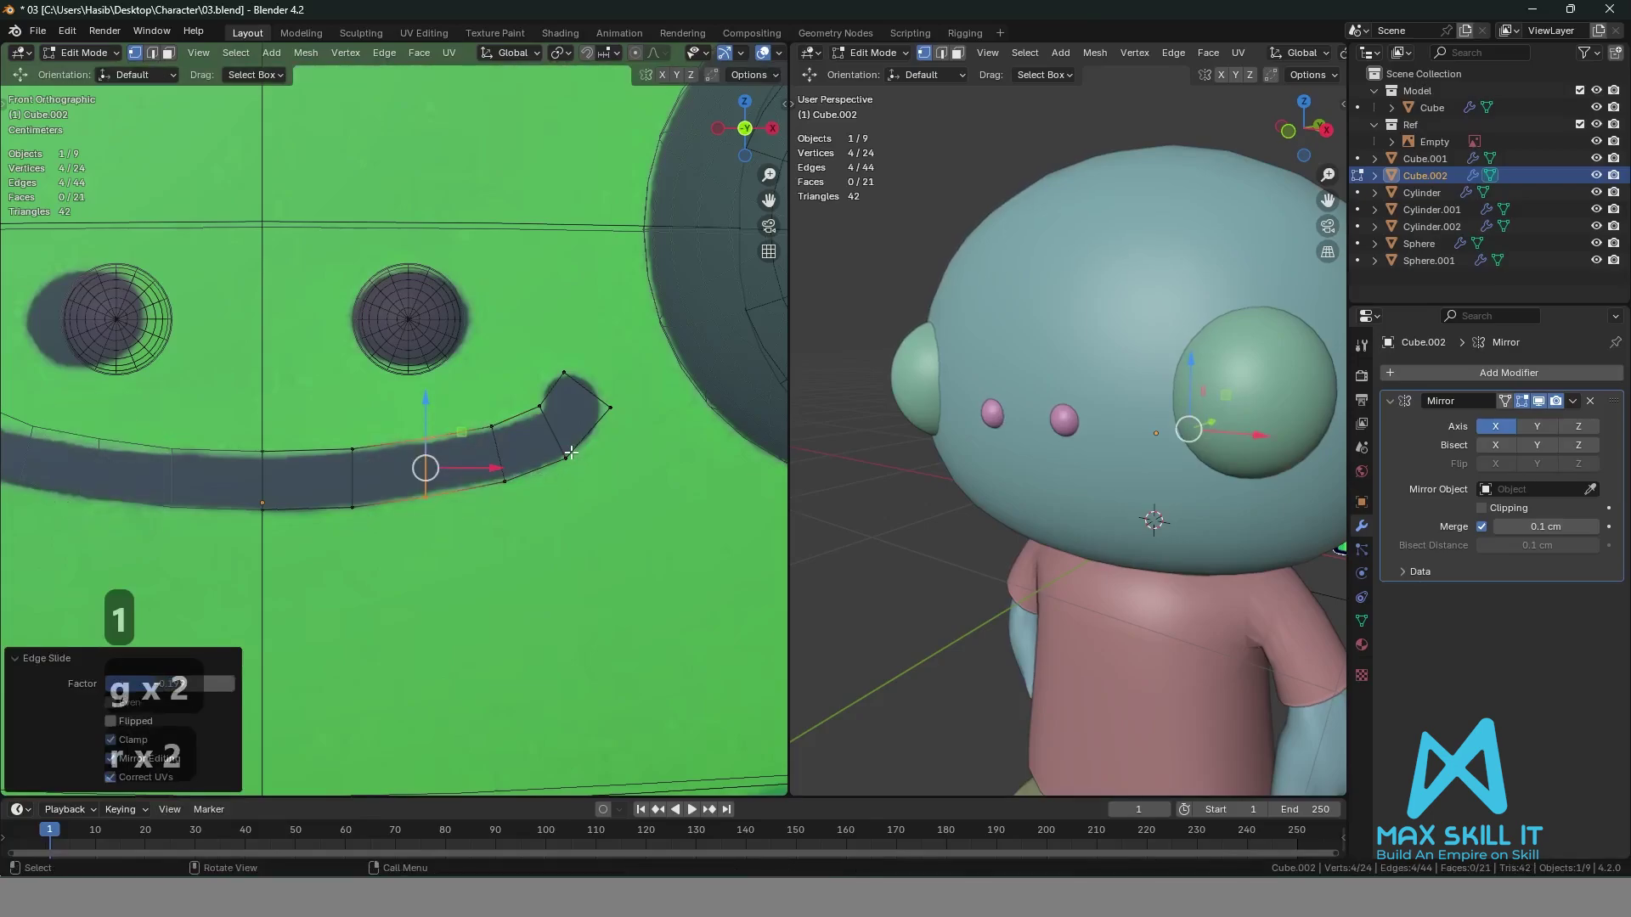
click(575, 424)
click(576, 523)
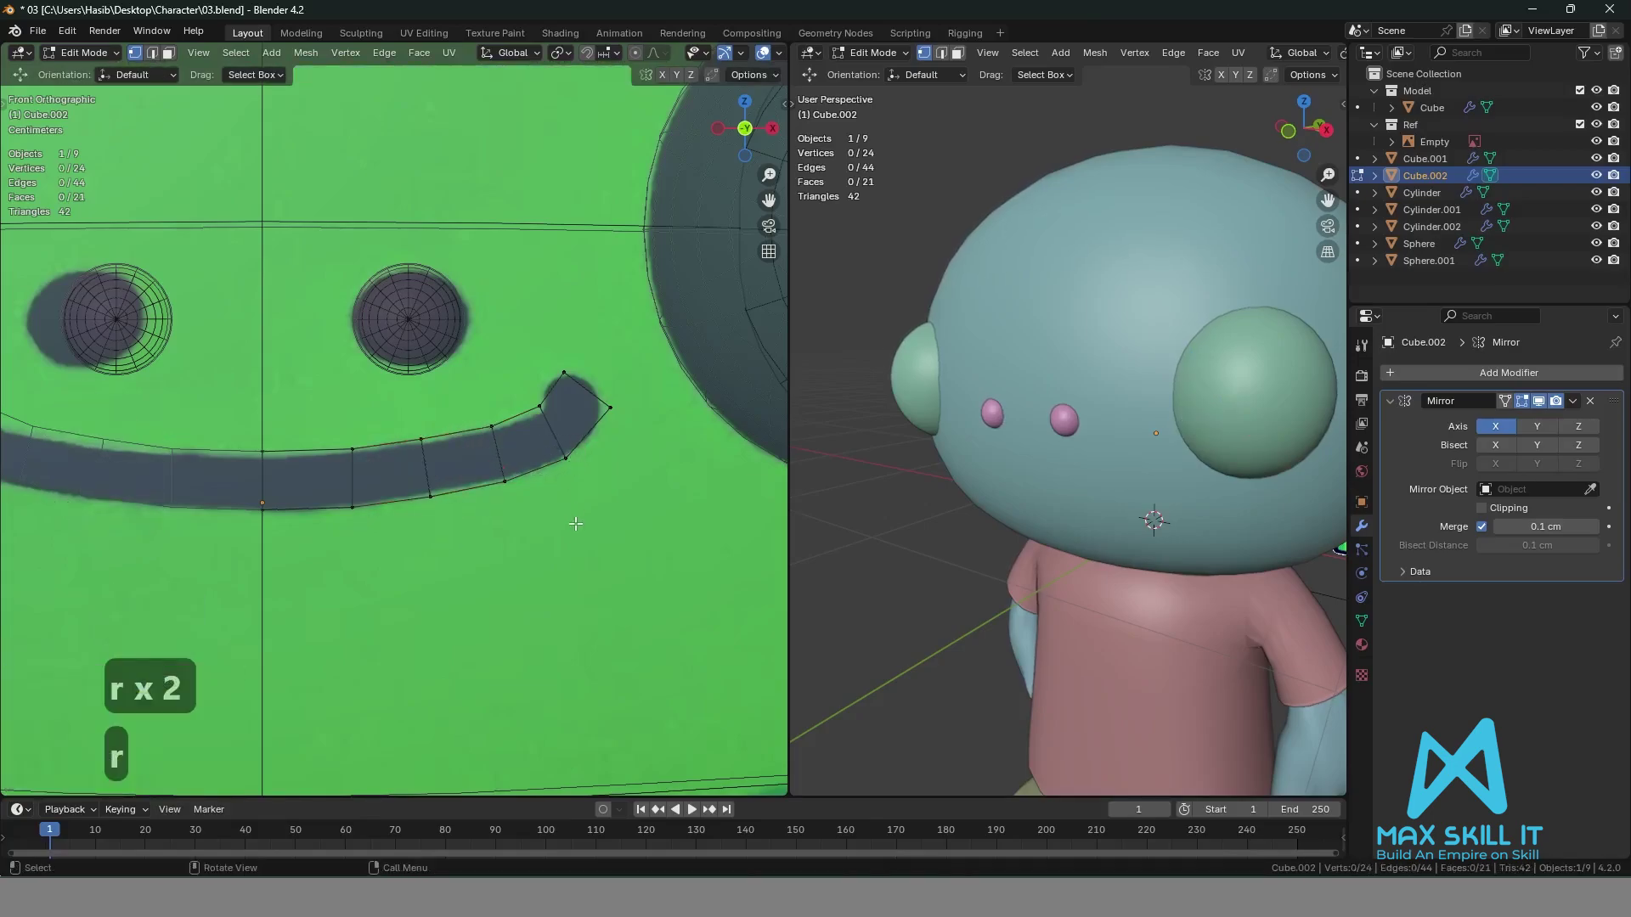
Leave mesh editing and move the mouth about -84.9 cm along Y to the front of the face.
scroll(577, 519, down, 4)
key(Tab)
scroll(1068, 486, down, 2)
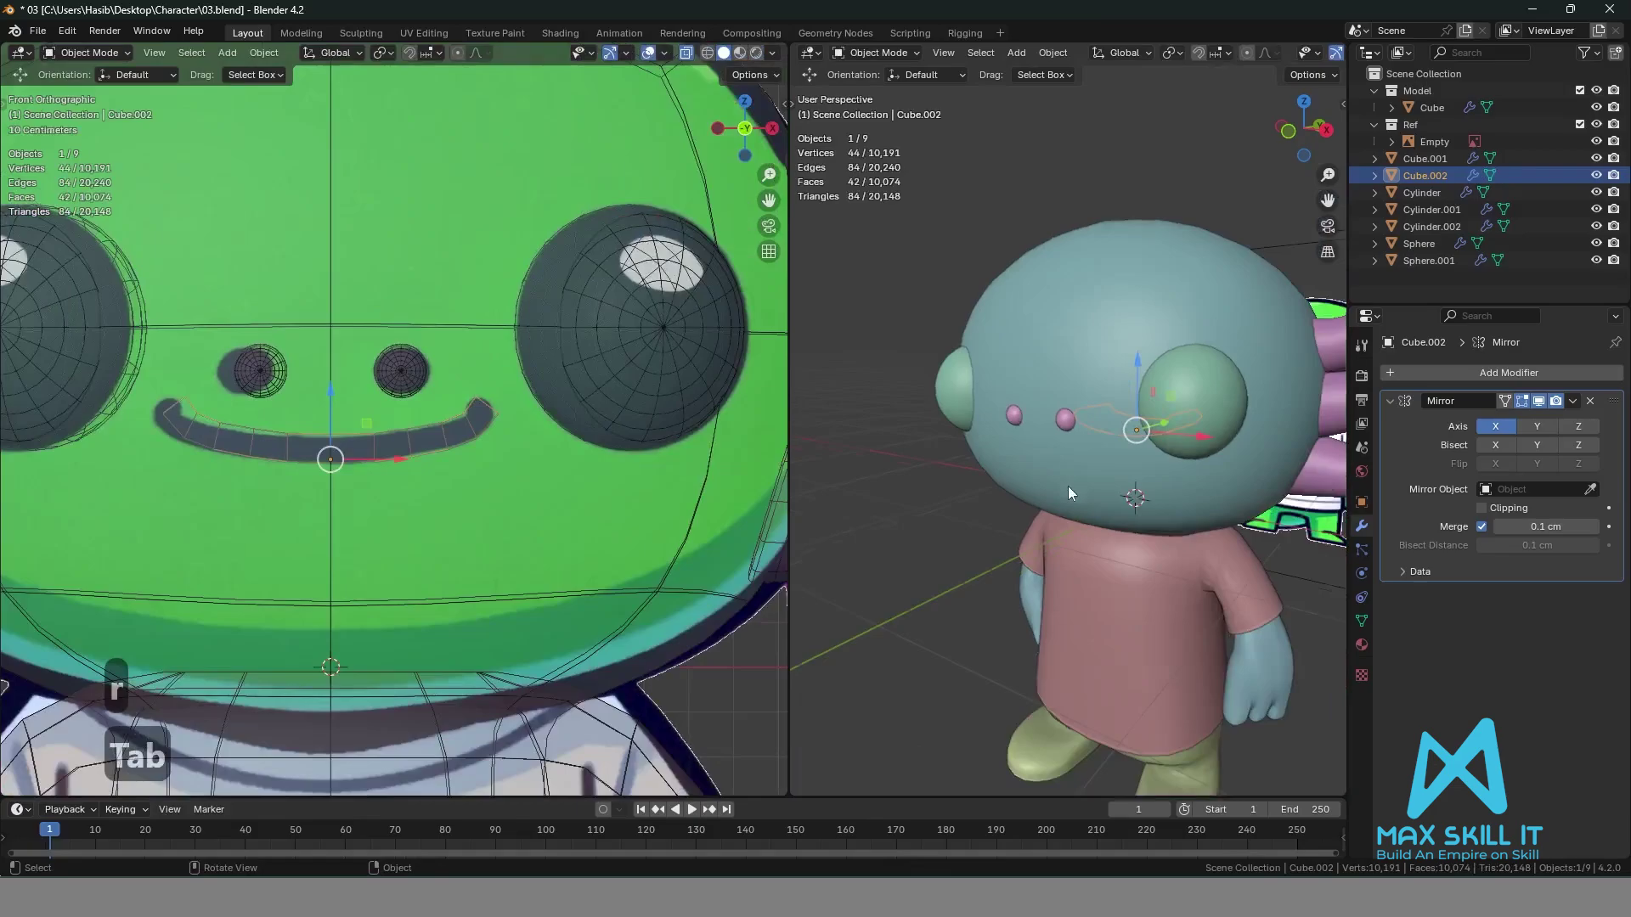
middle_drag(1068, 486, 964, 525)
scroll(1238, 431, up, 2)
drag(1306, 438, 1148, 440)
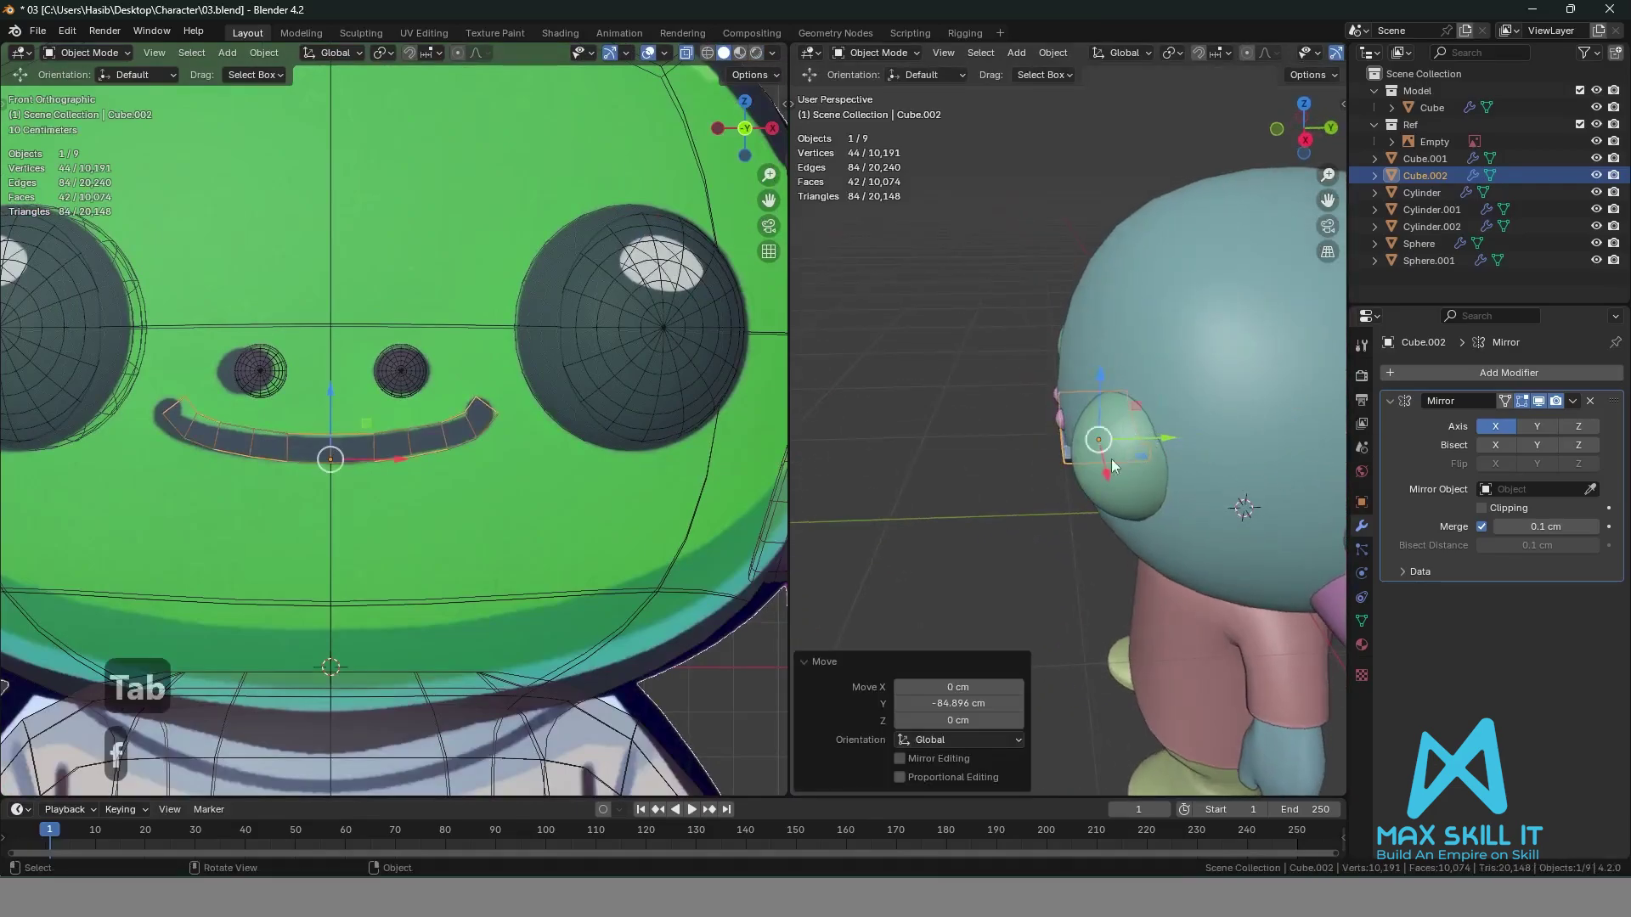
middle_drag(930, 452, 981, 404)
key(KP_Decimal)
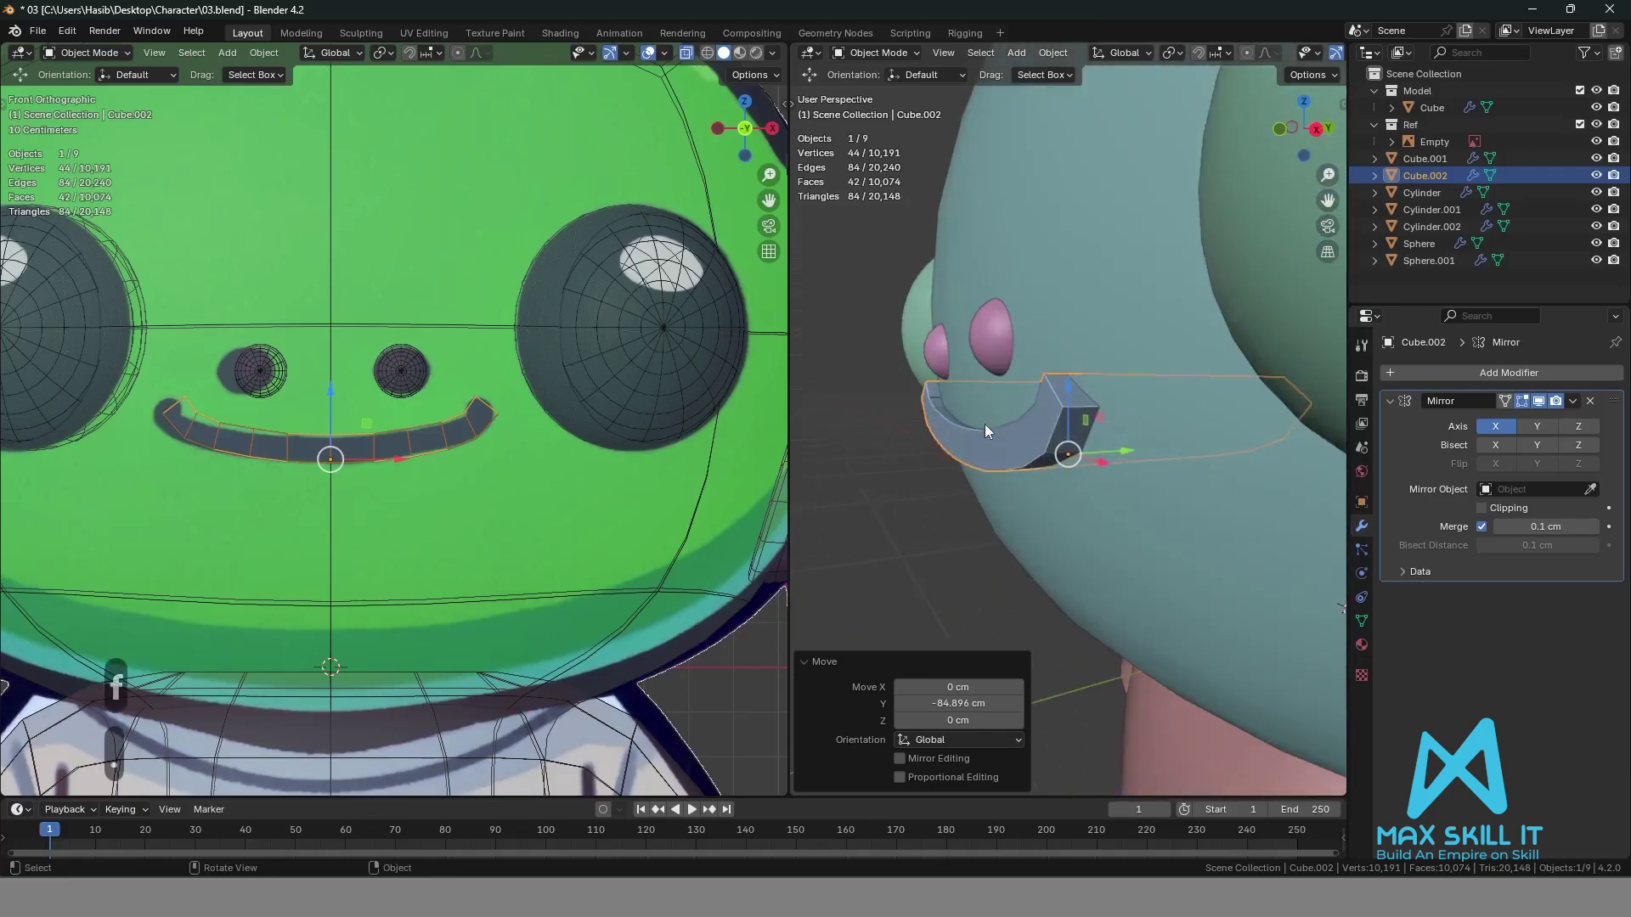
Add a Subdivision Surface modifier to the mouth after its Mirror modifier.
middle_drag(919, 506, 1172, 499)
click(1492, 372)
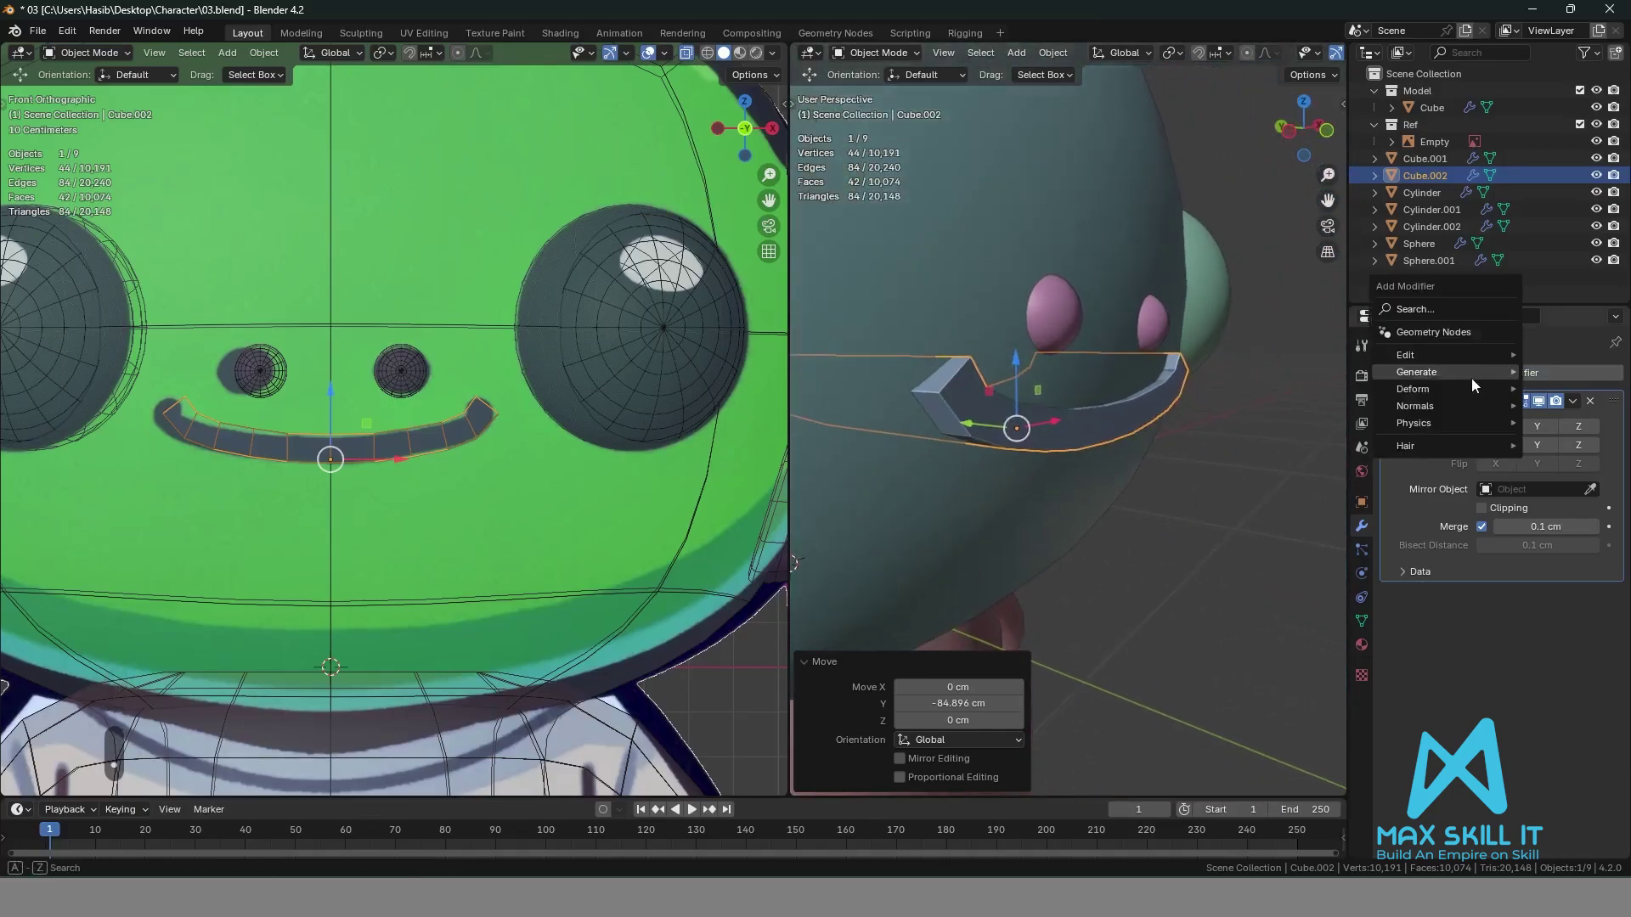
mouse_move(1471, 375)
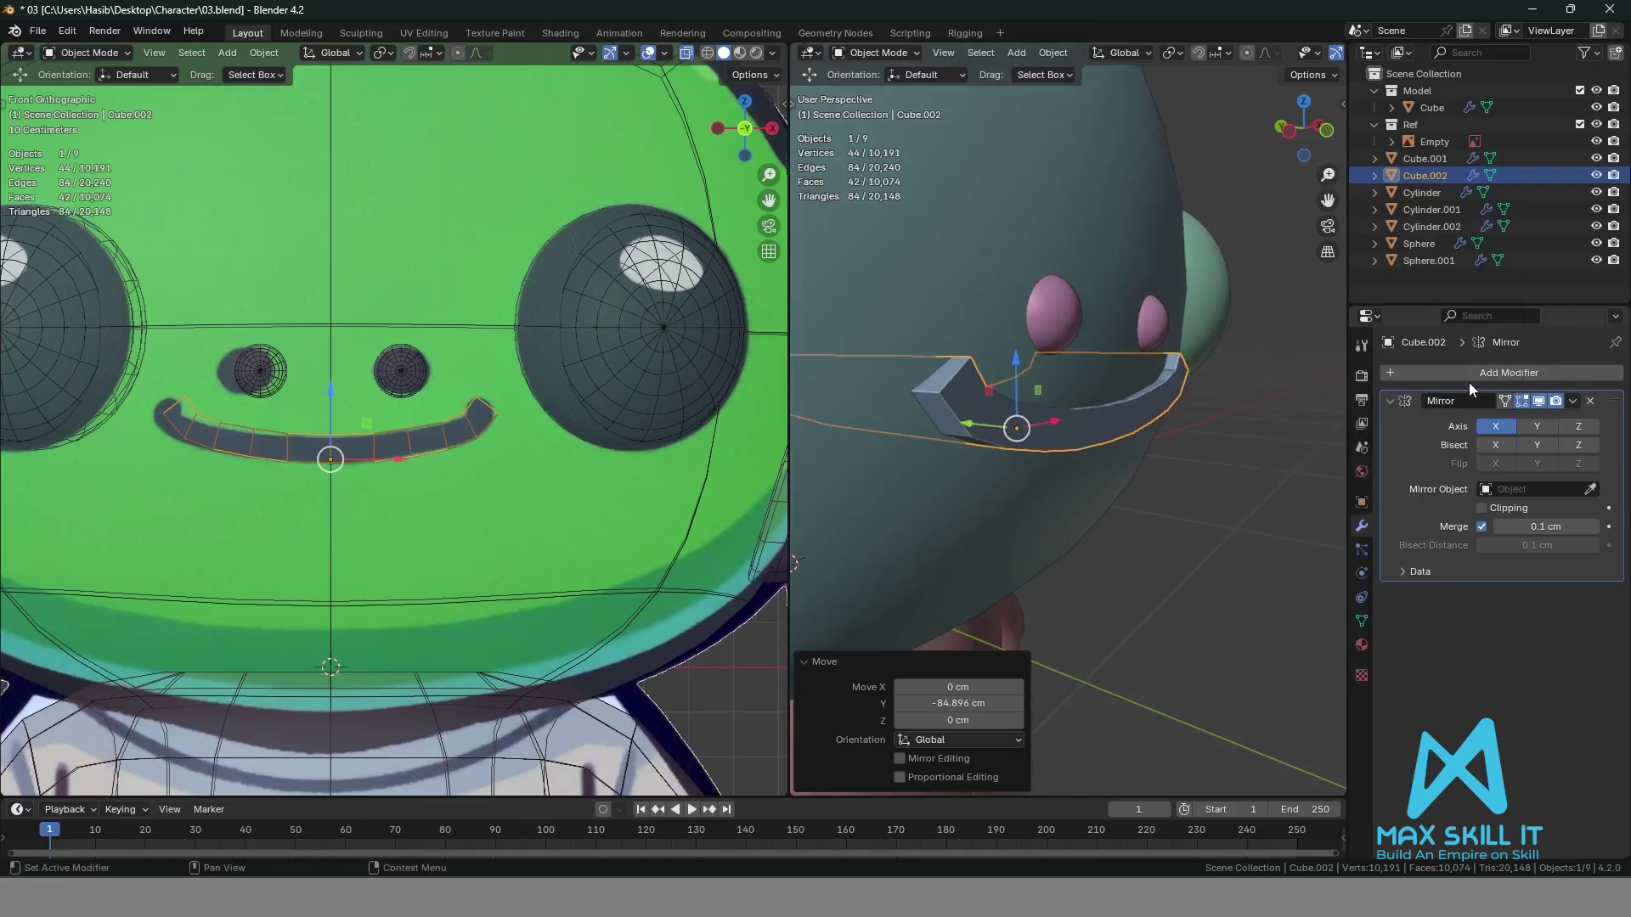
click(1470, 375)
mouse_move(1406, 373)
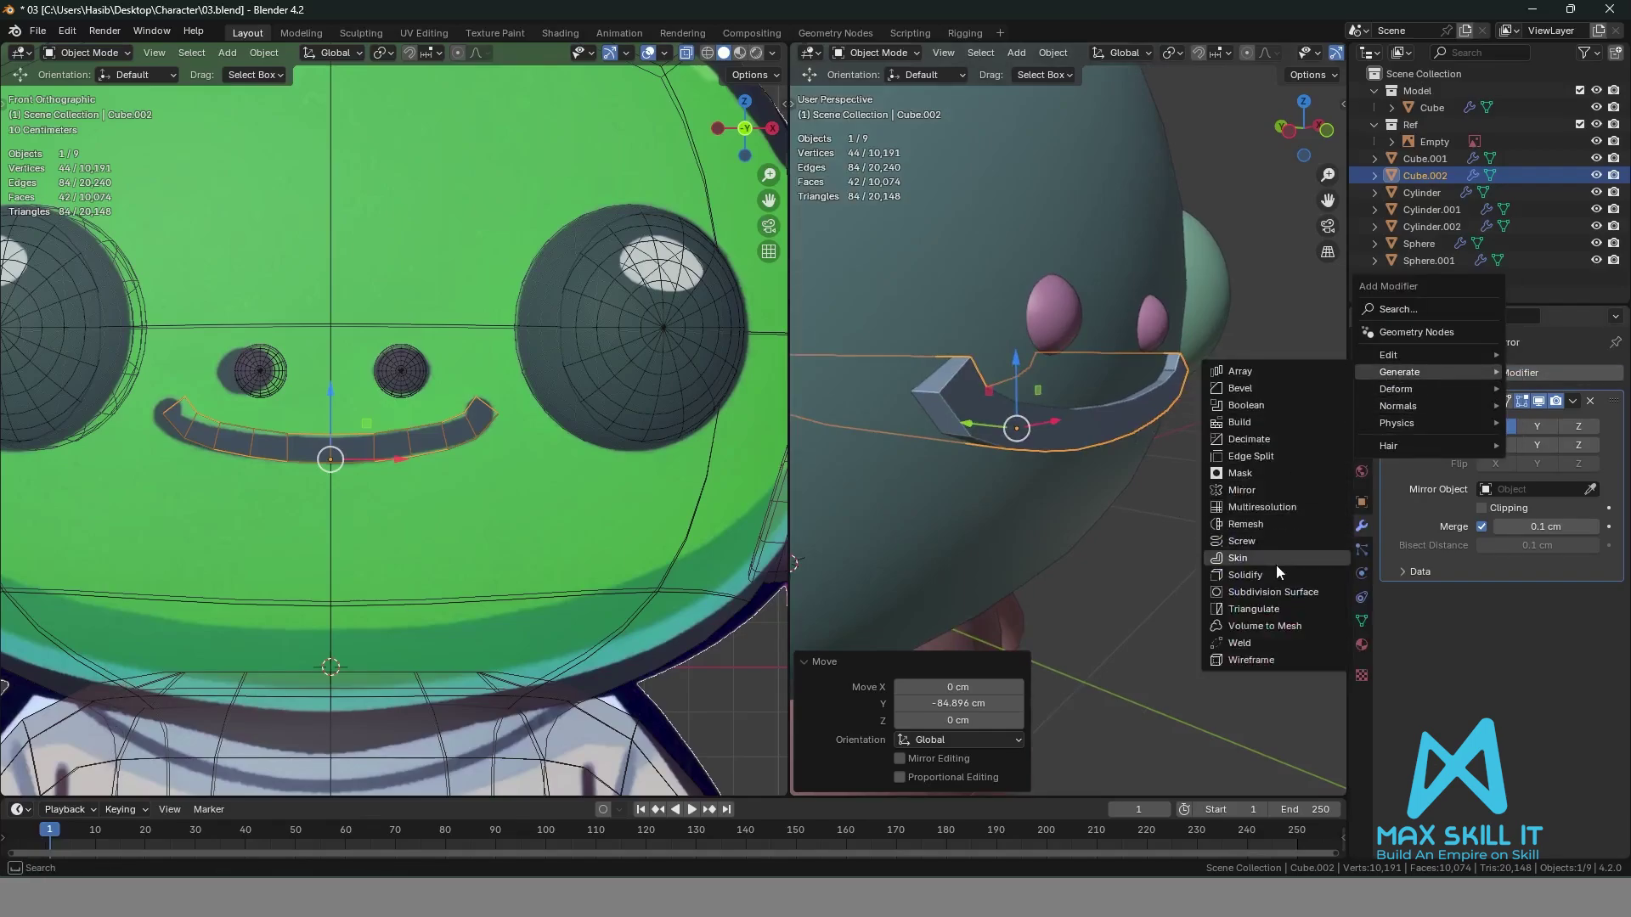
click(1275, 592)
middle_drag(1238, 574, 1100, 590)
Isolate the mouth for mesh editing and turn off the Subdivision modifier's display in Edit Mode.
key(KP_Divide)
key(Tab)
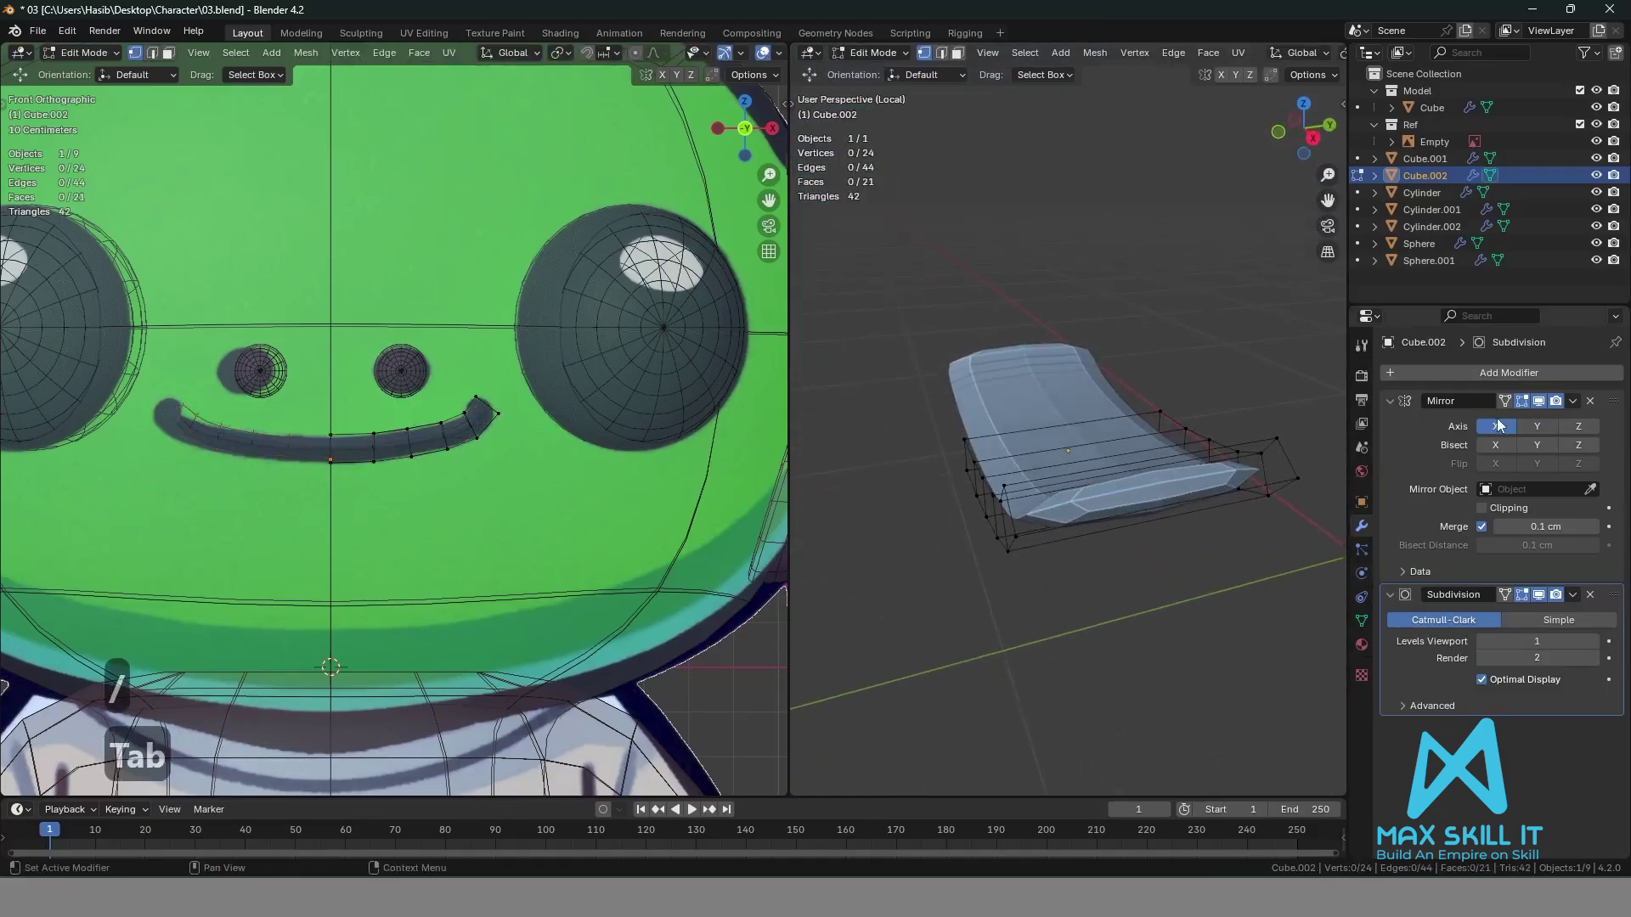
click(1521, 595)
Add two supporting edge loops near the opposite depth ends of the mouth, at factors of about -0.76 and 0.77.
key(ctrl+r)
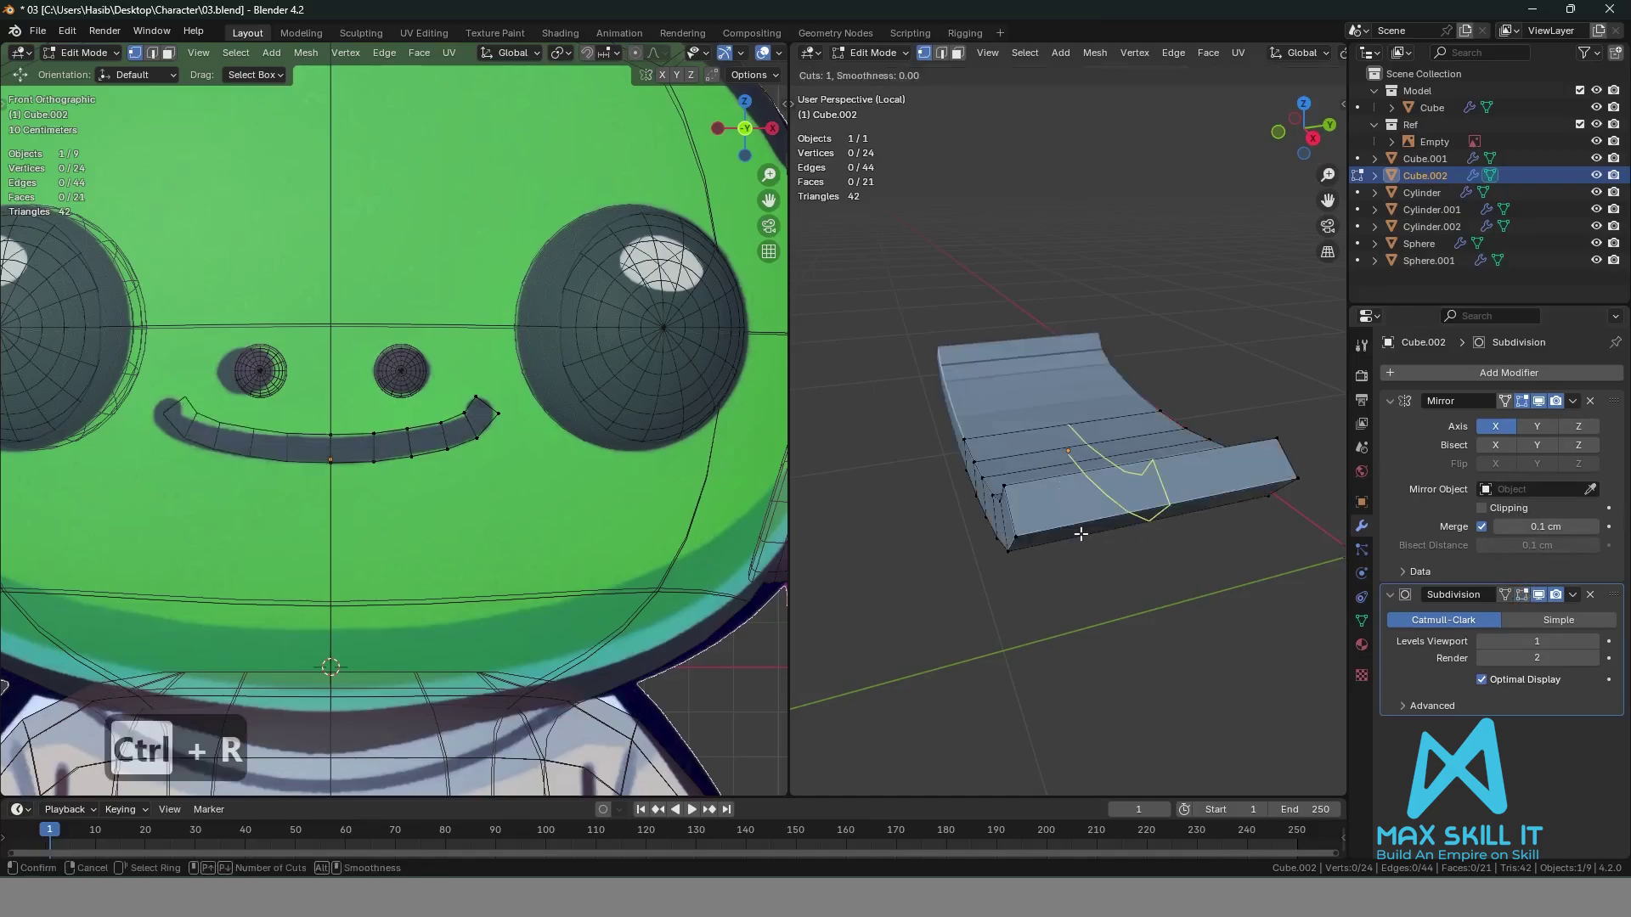
click(1080, 534)
click(985, 570)
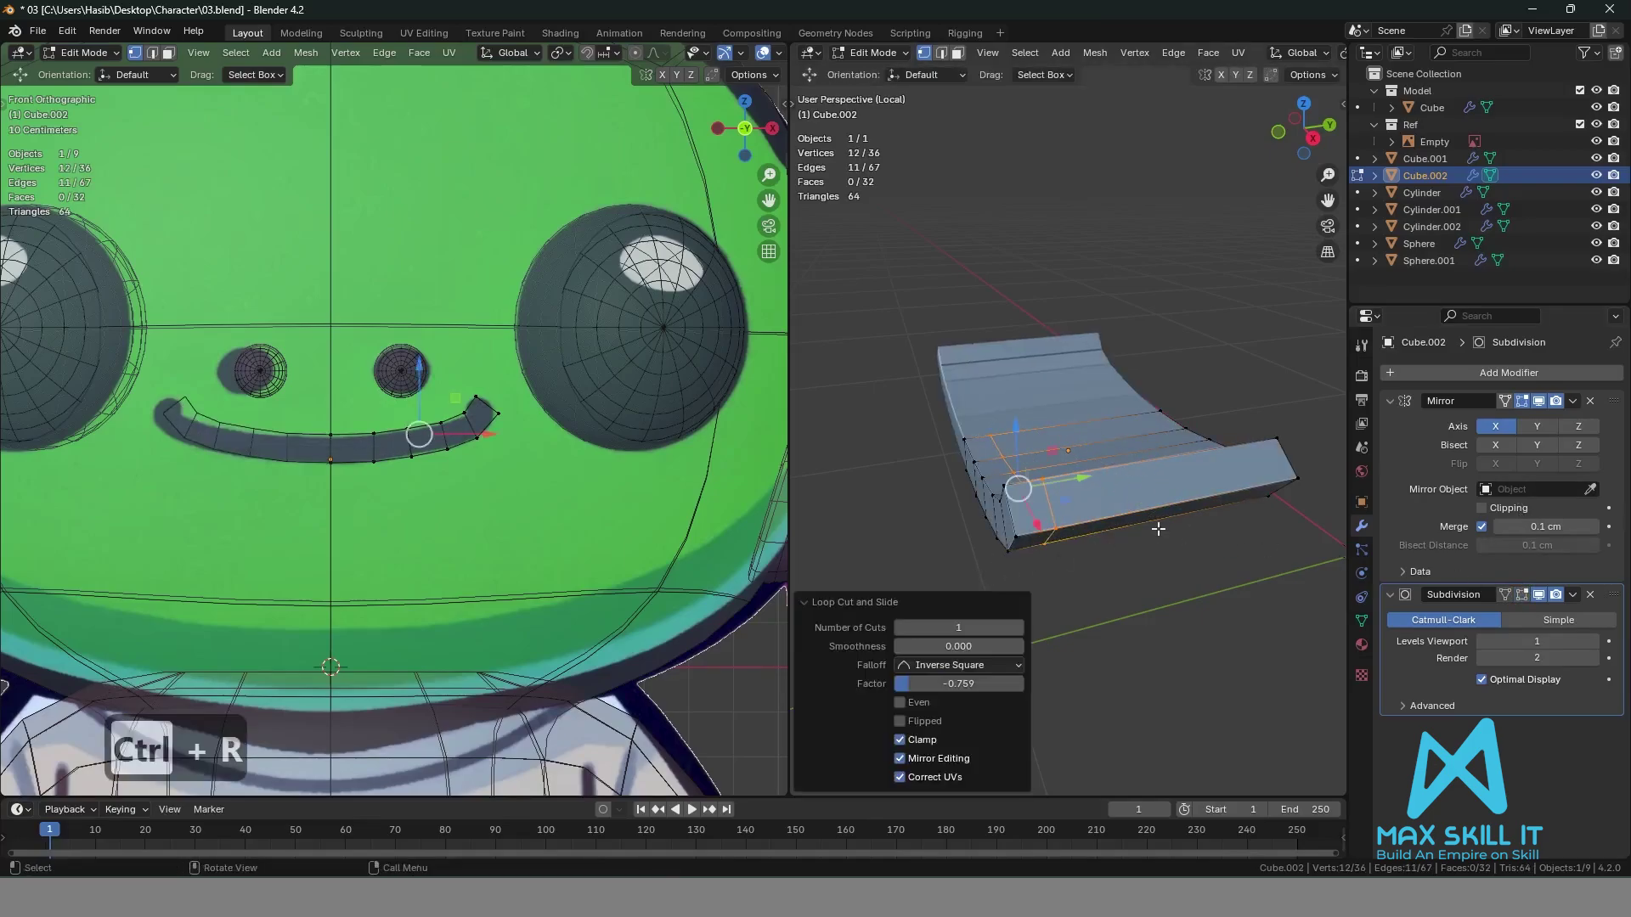
key(ctrl+r)
click(1189, 527)
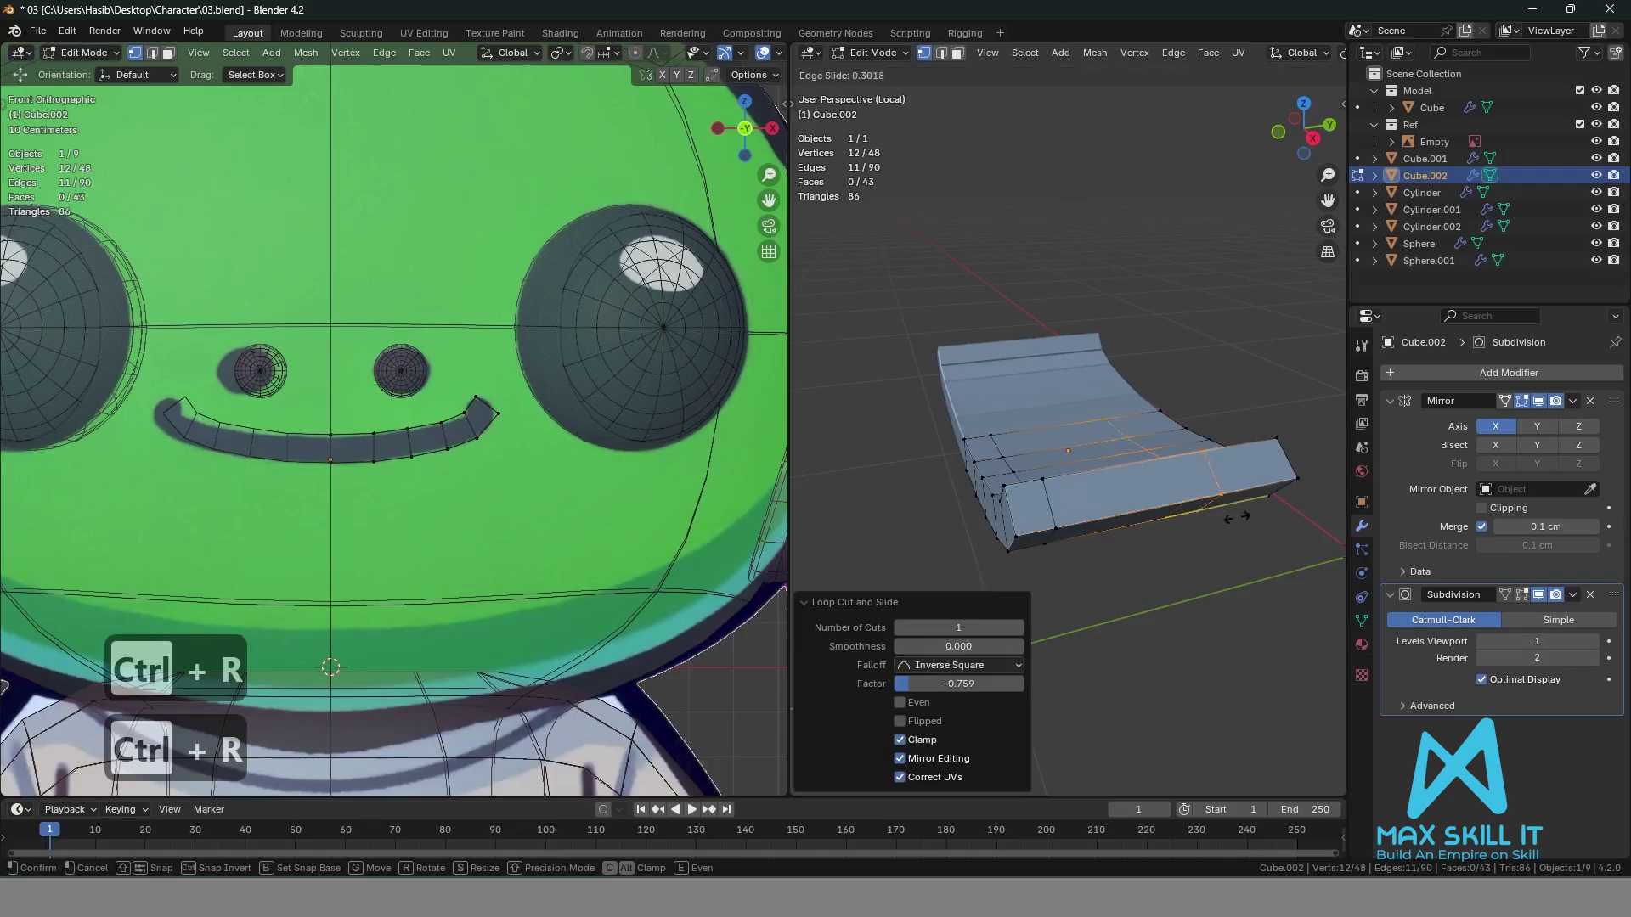
click(1283, 507)
Add a centred edge loop running along the mouth's length through its end face.
key(ctrl+r)
click(1053, 506)
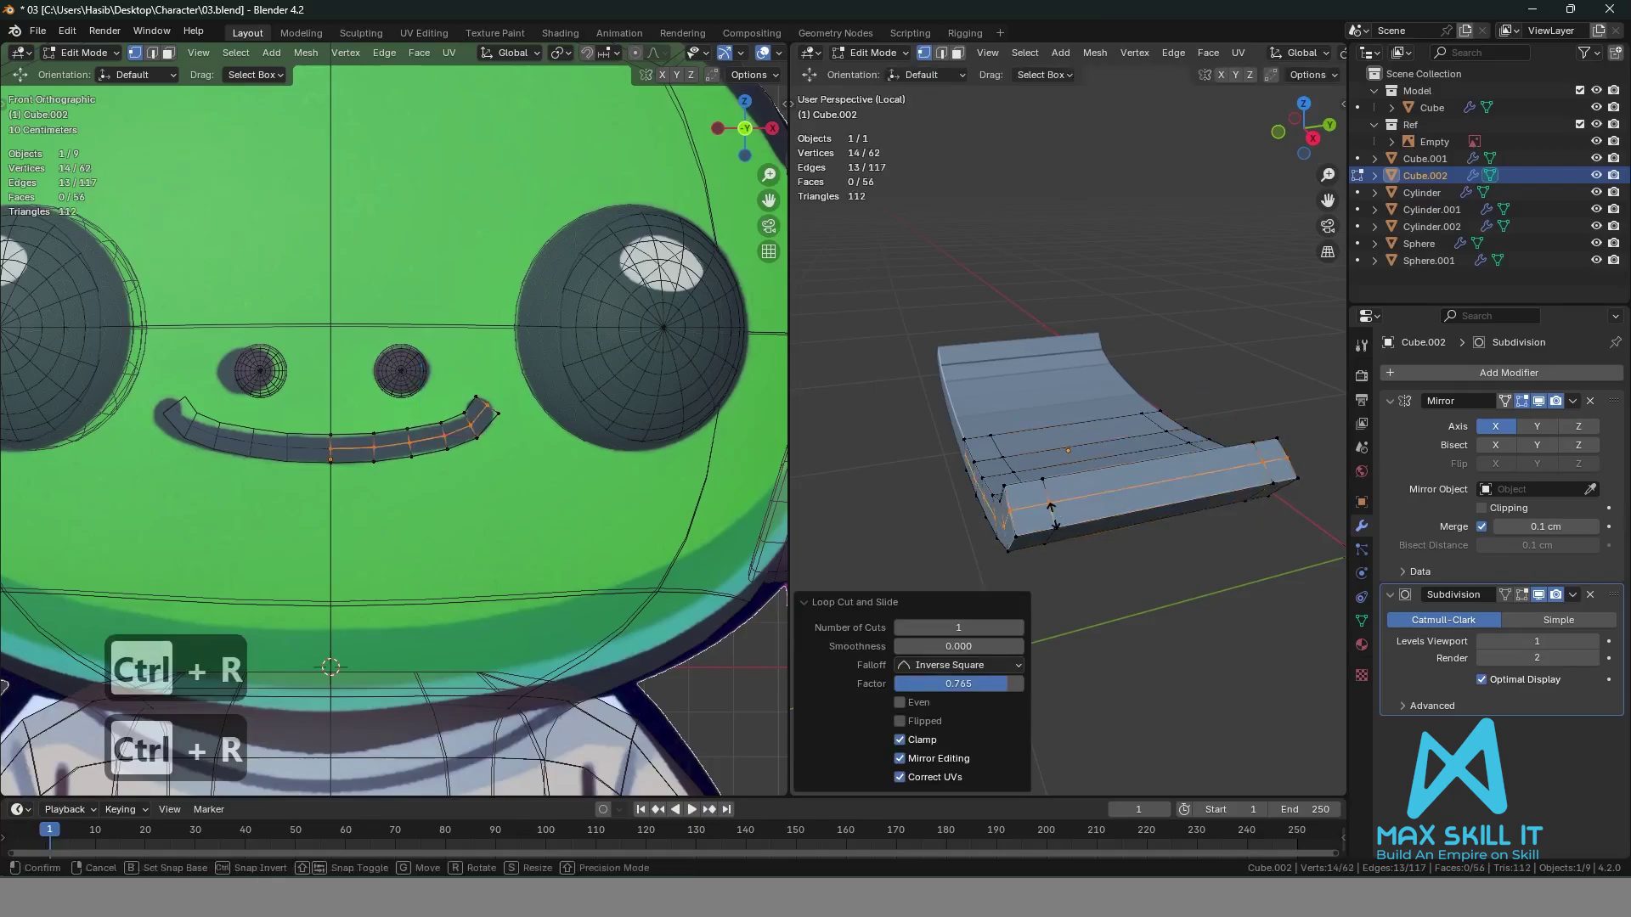
right_click(1053, 509)
Move the outer lower edge of the mouth corner about -1.0 cm in X and -0.58 cm in Z to fit the reference.
scroll(616, 452, up, 4)
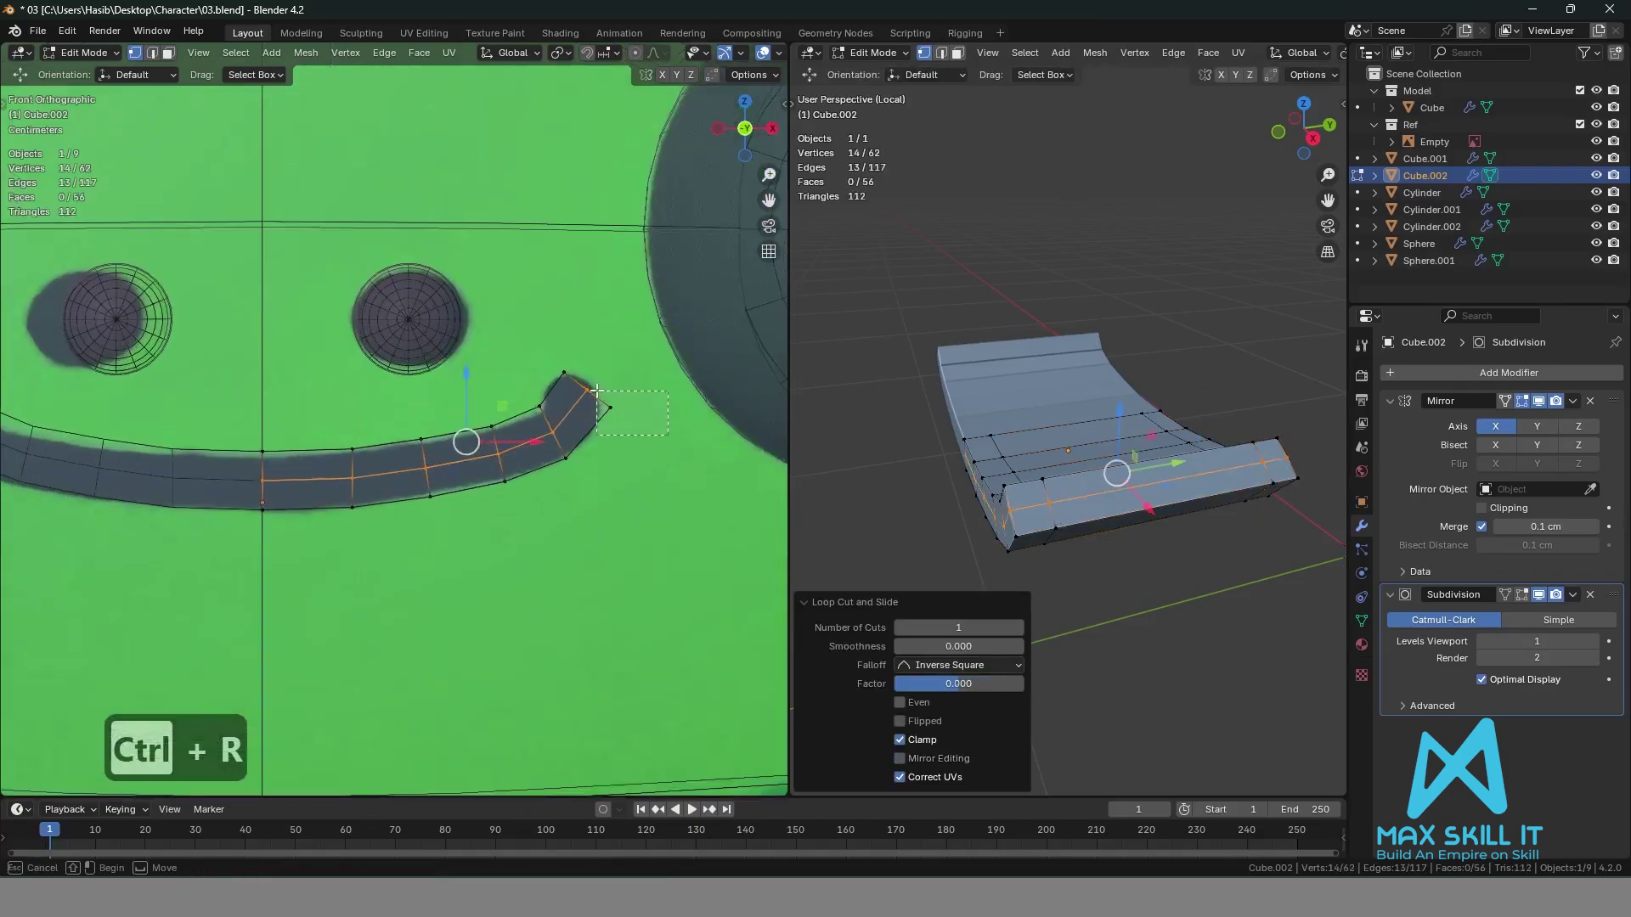
alt+click(597, 427)
scroll(607, 425, up, 3)
key(g)
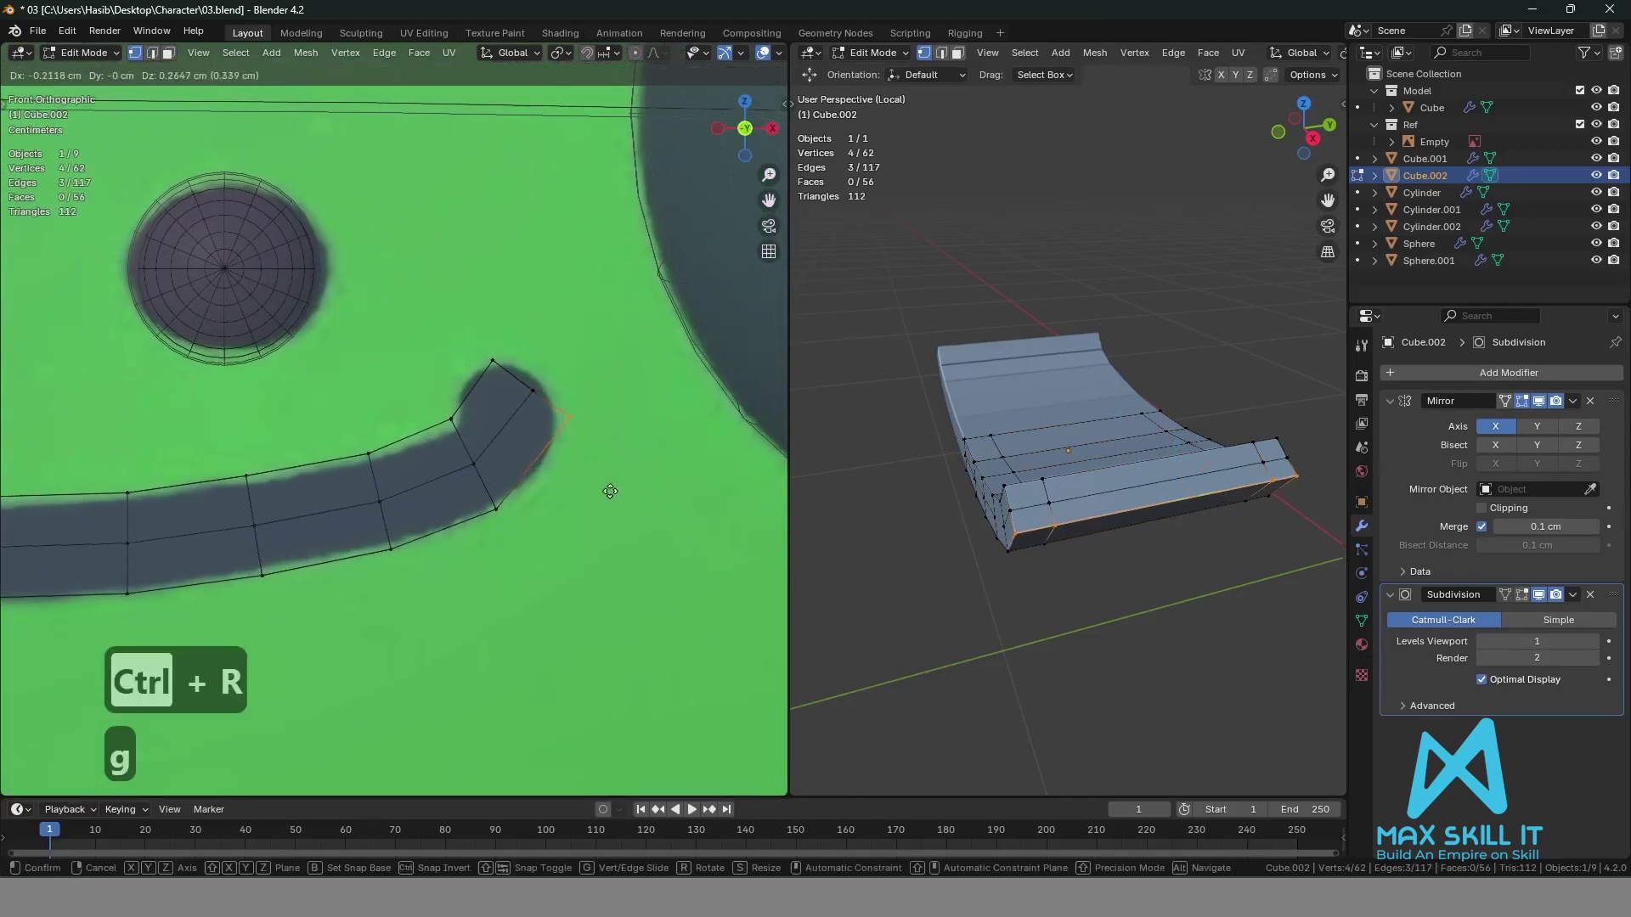
click(596, 504)
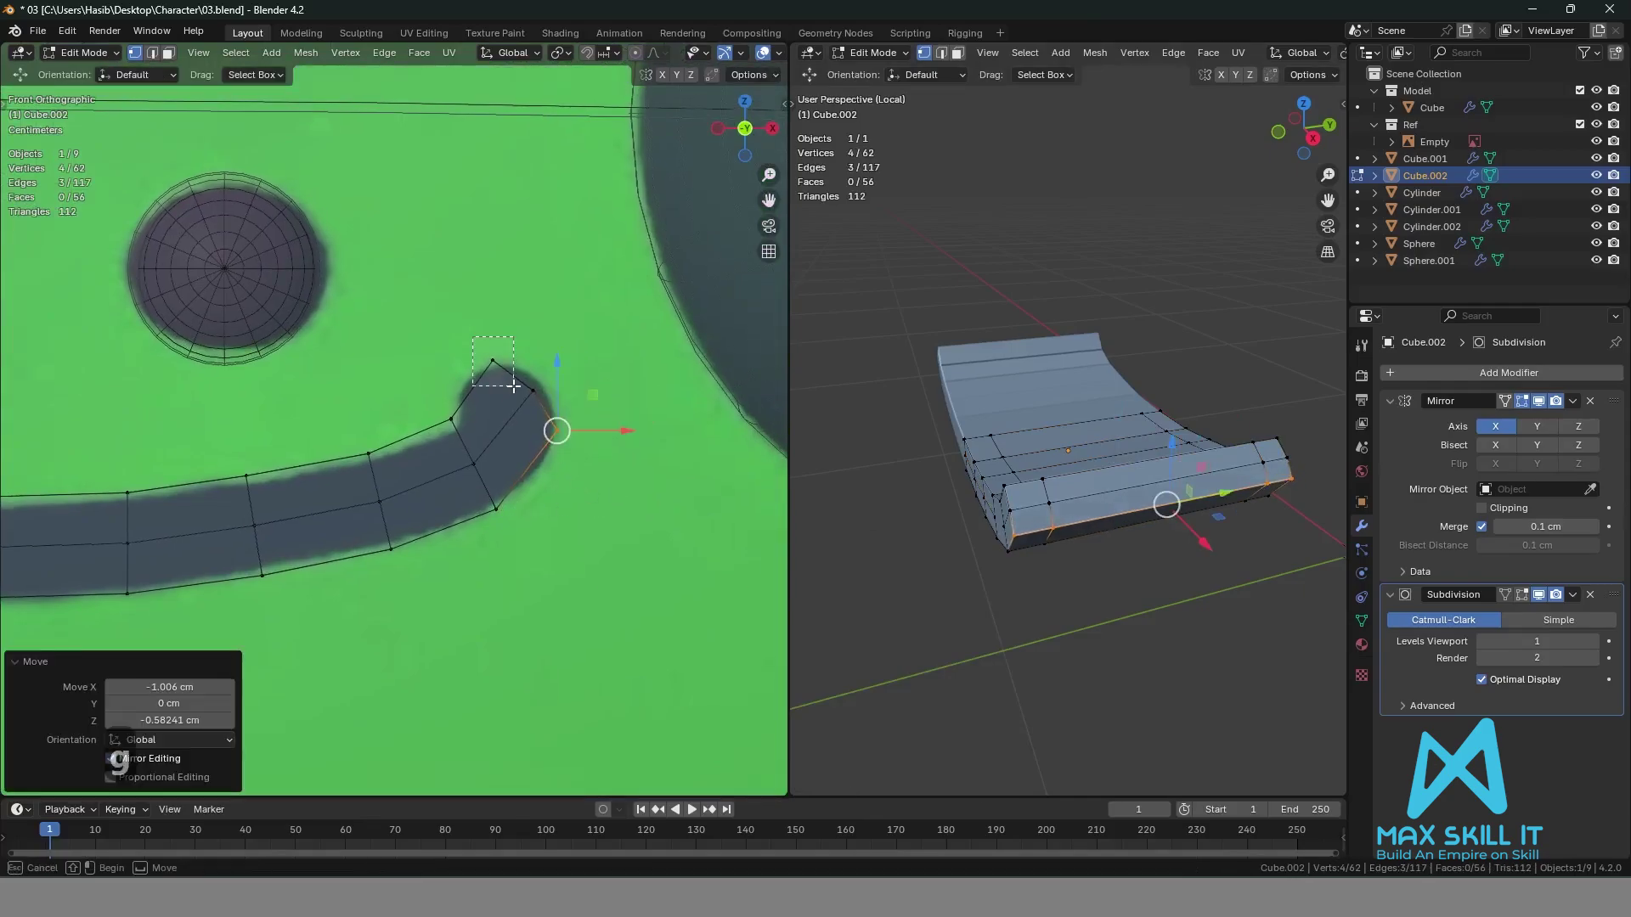
Shift the mouth corner's upper edge inward and its middle edge outward to round the tip to the reference.
key(g)
click(490, 400)
drag(556, 408, 518, 371)
key(g)
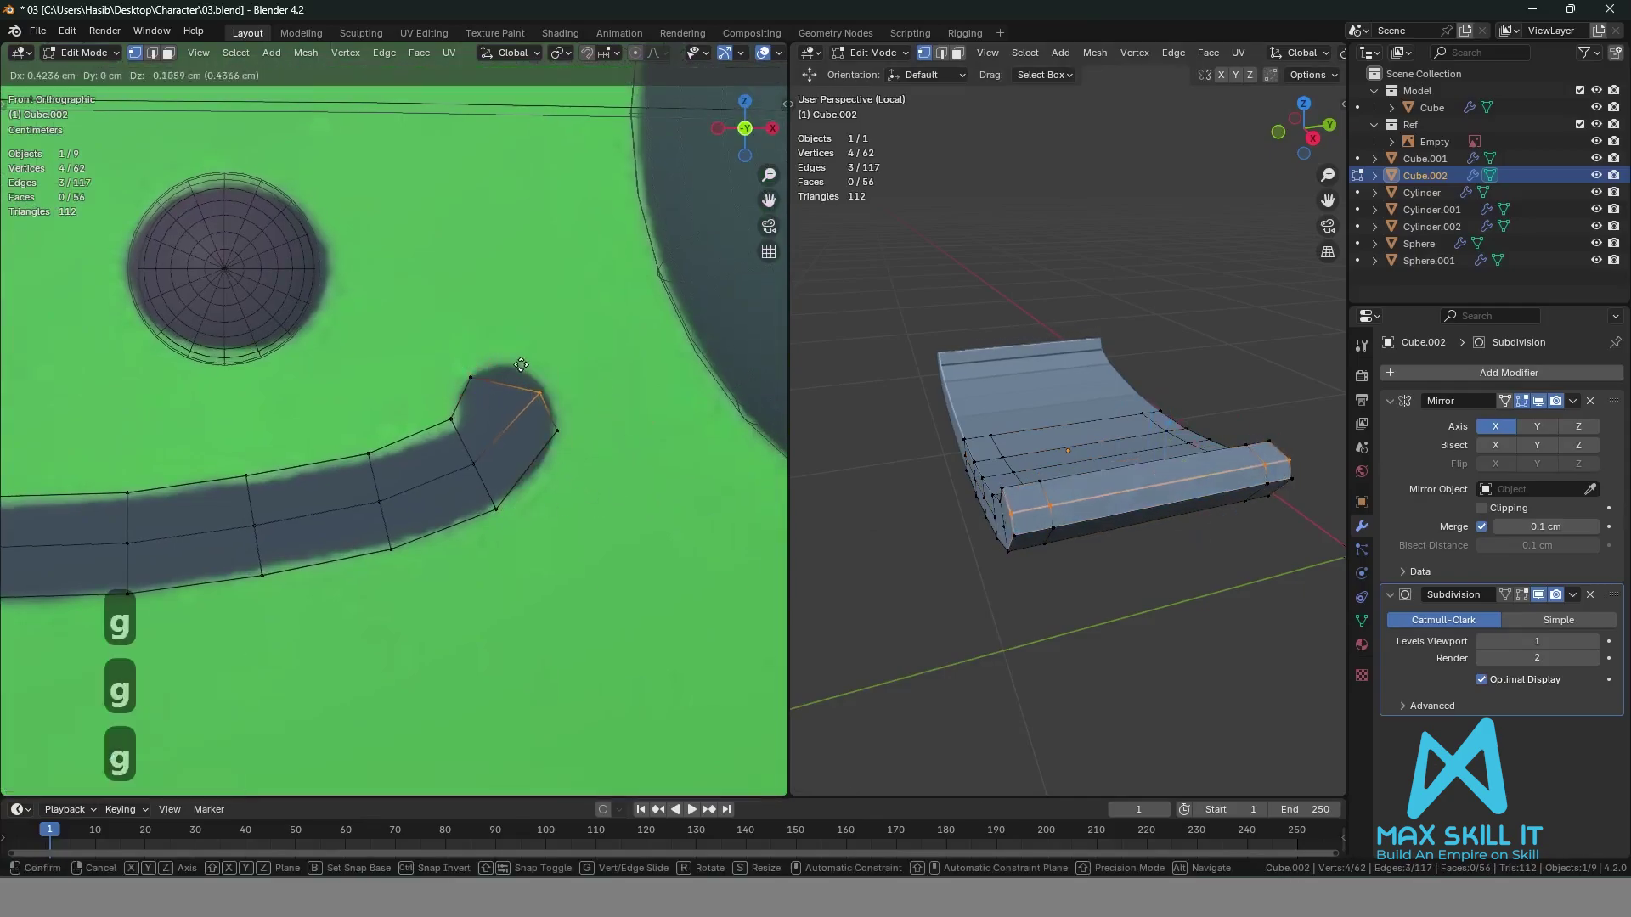
click(509, 344)
Leave mesh editing and bring back the full character from the isolated mouth view.
key(Tab)
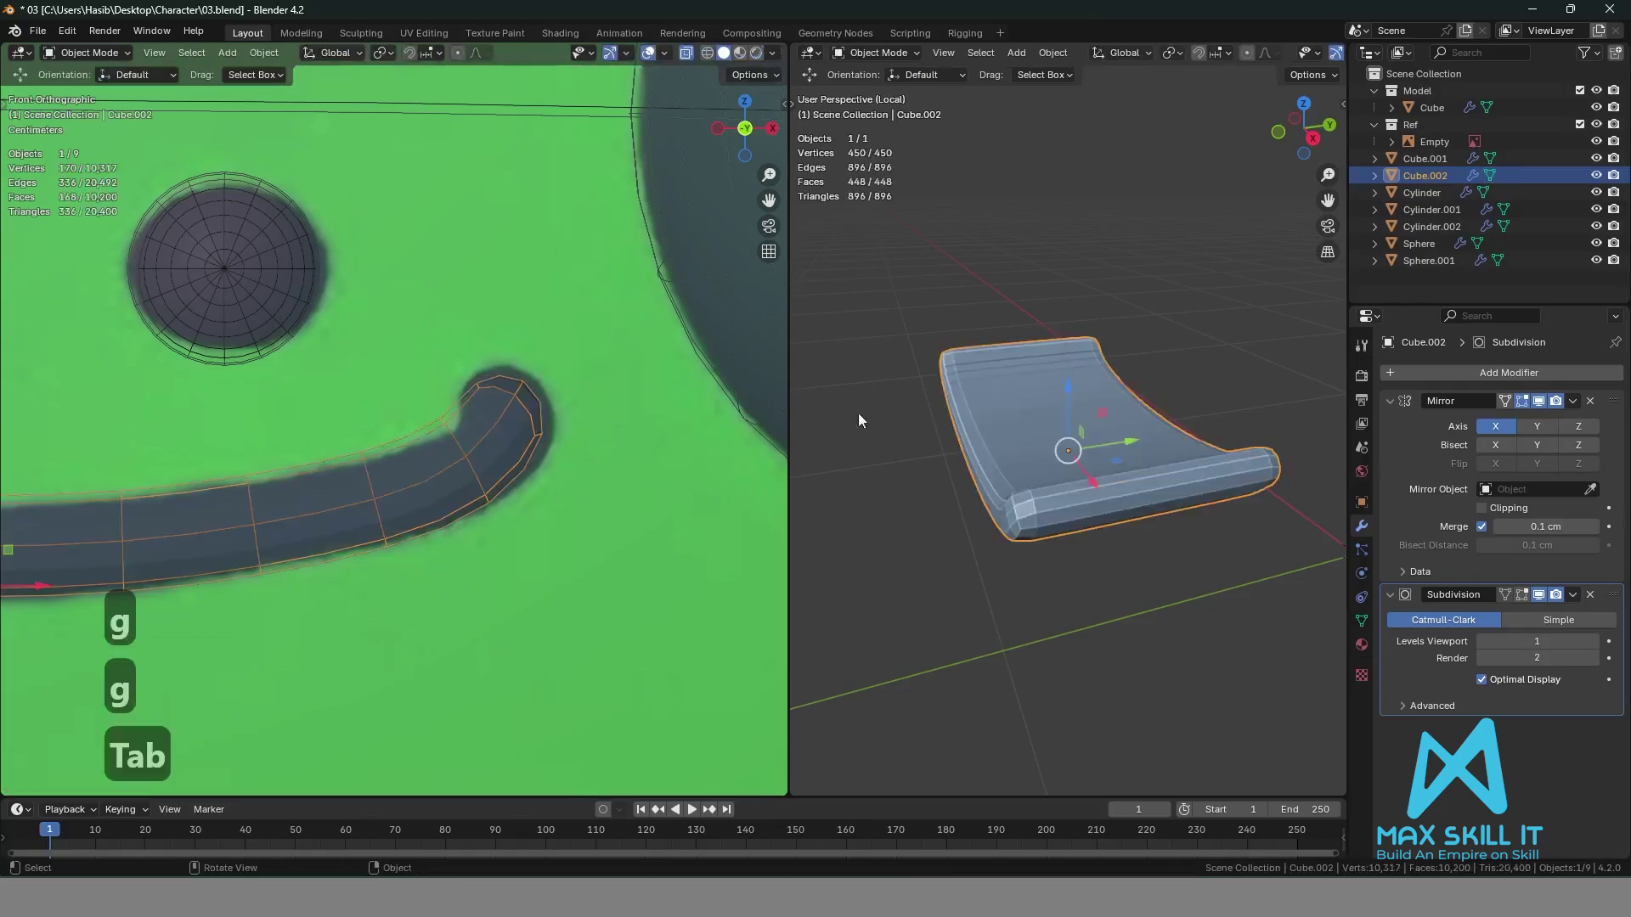
scroll(977, 594, down, 5)
click(1026, 569)
key(slash)
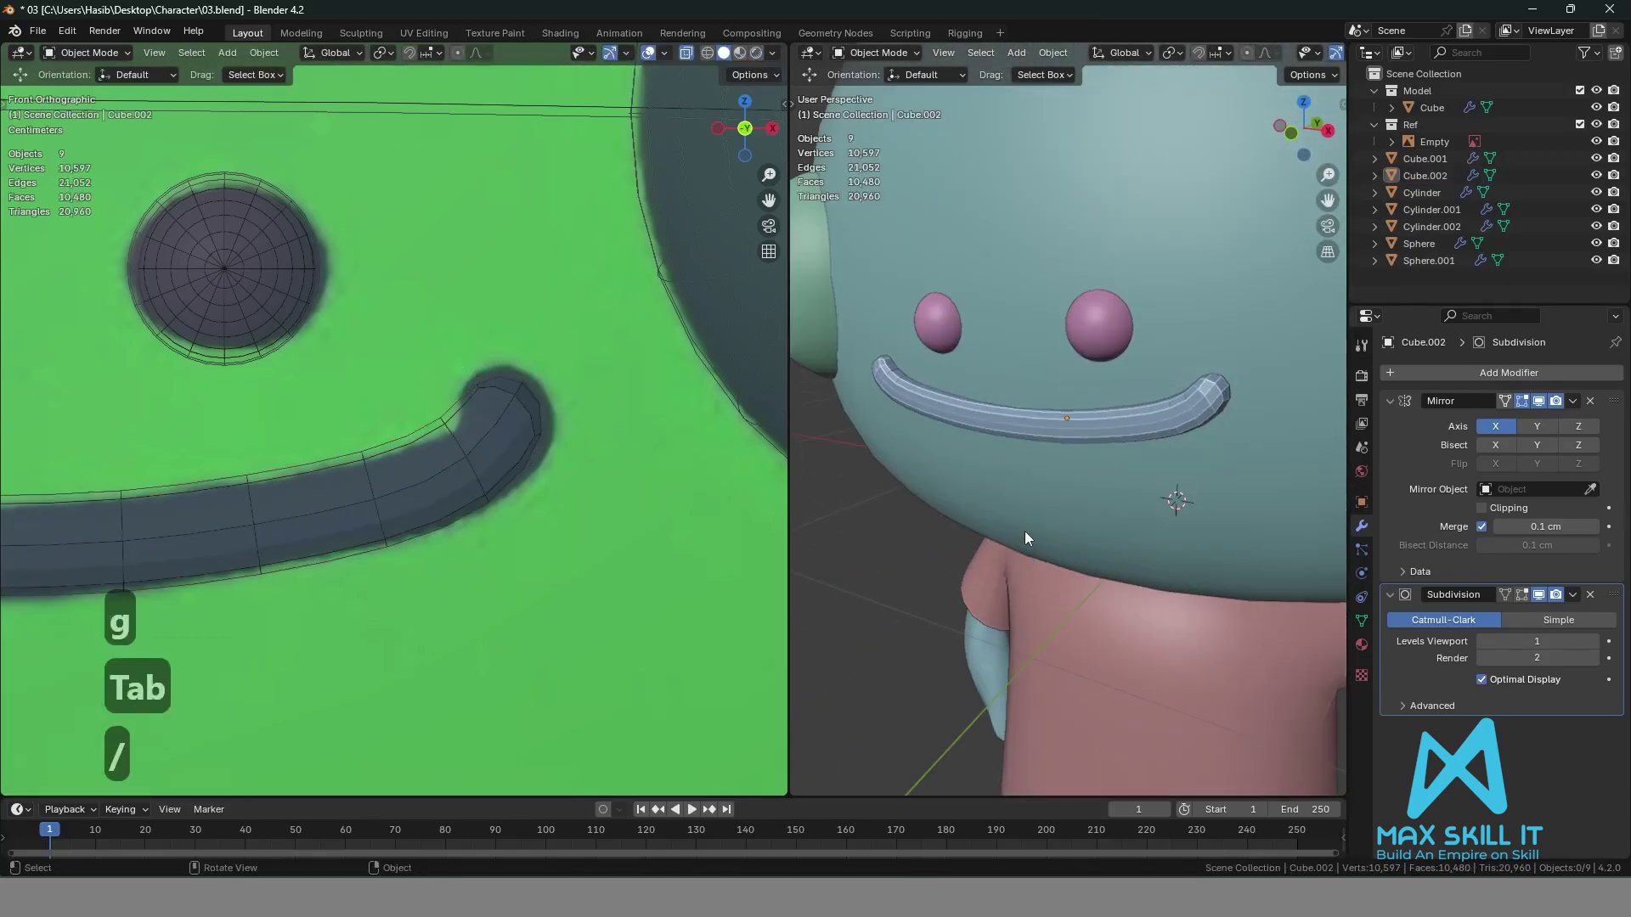
Shade the mouth smooth and save the file.
scroll(1019, 475, up, 4)
click(1091, 414)
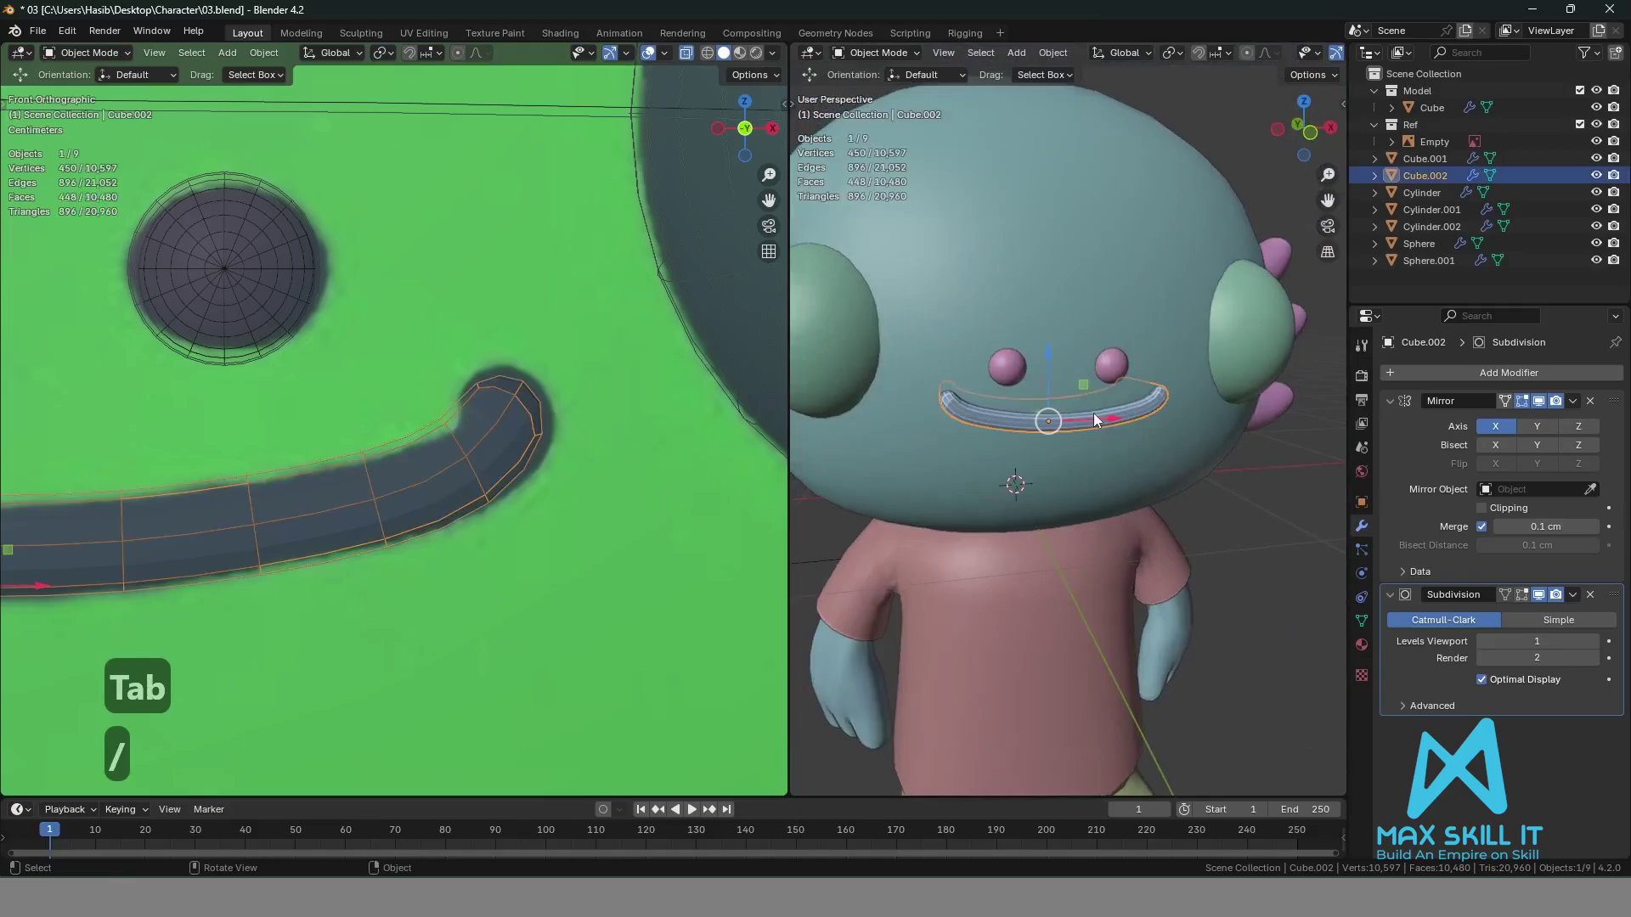
right_click(1093, 413)
click(1036, 344)
scroll(1119, 383, down, 5)
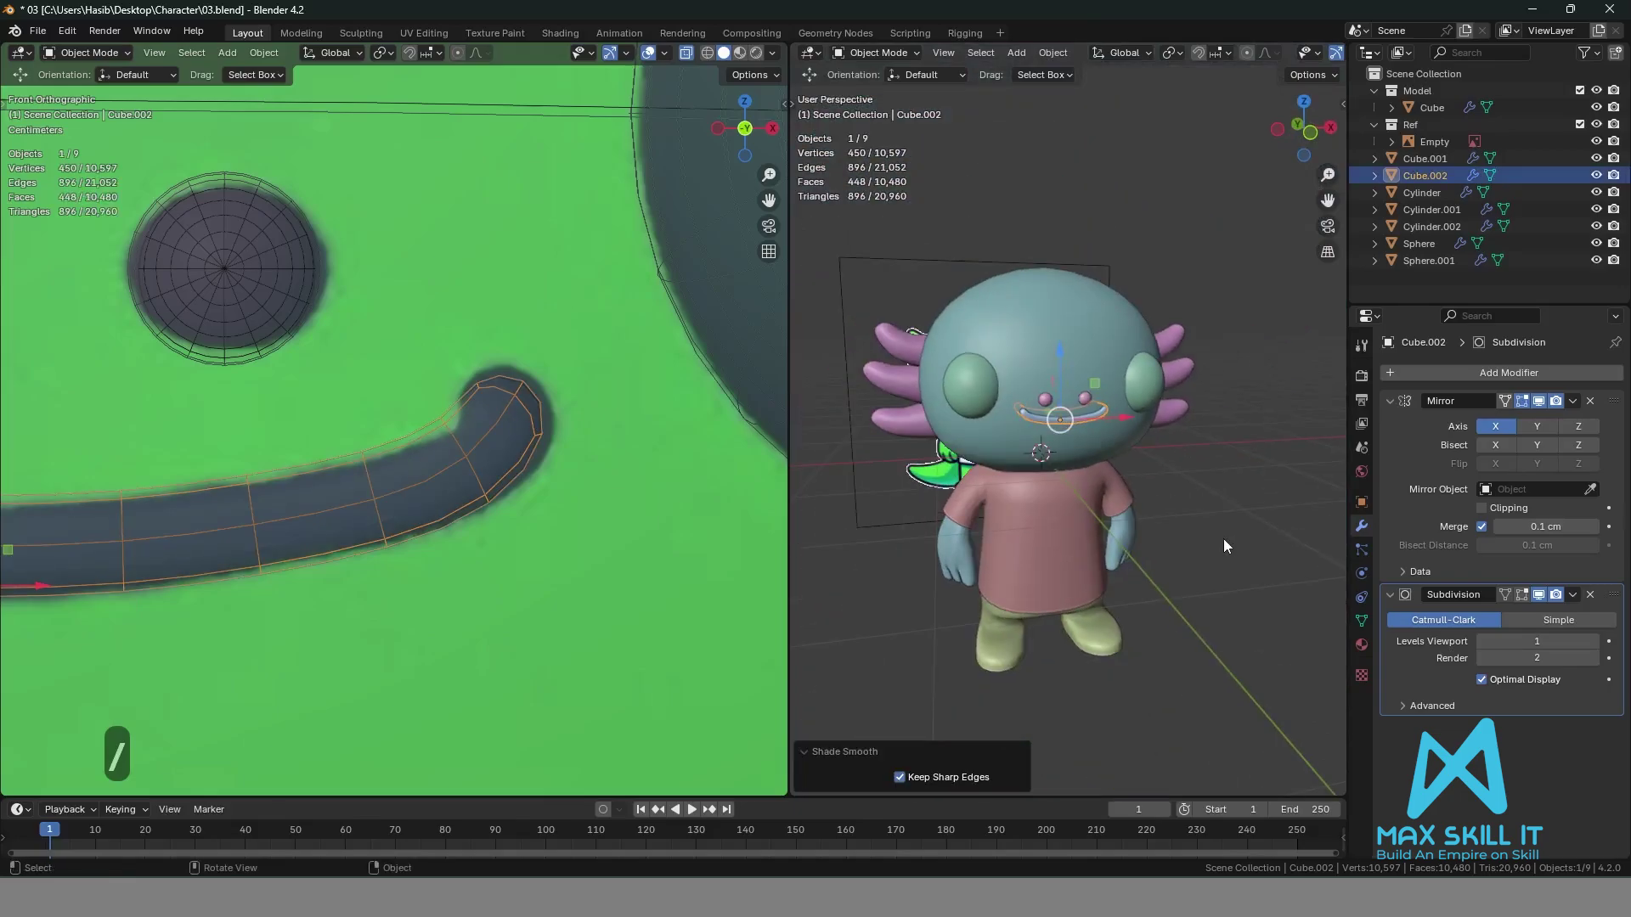
click(1223, 539)
middle_drag(1223, 539, 1154, 569)
key(ctrl+s)
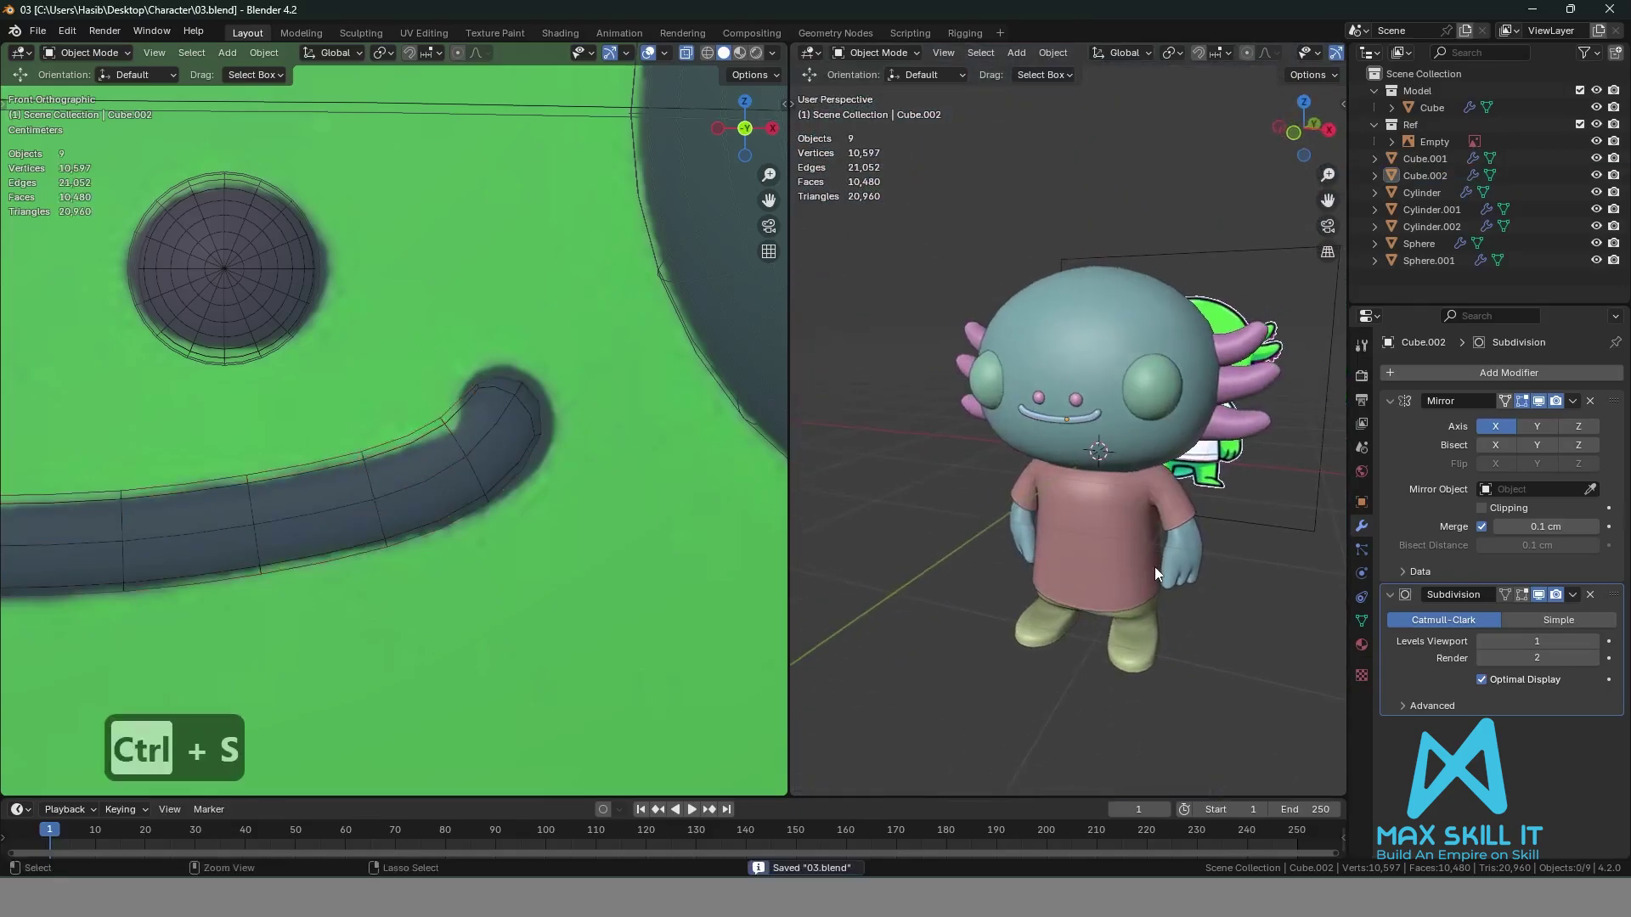
Turn off X-ray in the front view with the whole character framed and save the file.
scroll(662, 493, down, 12)
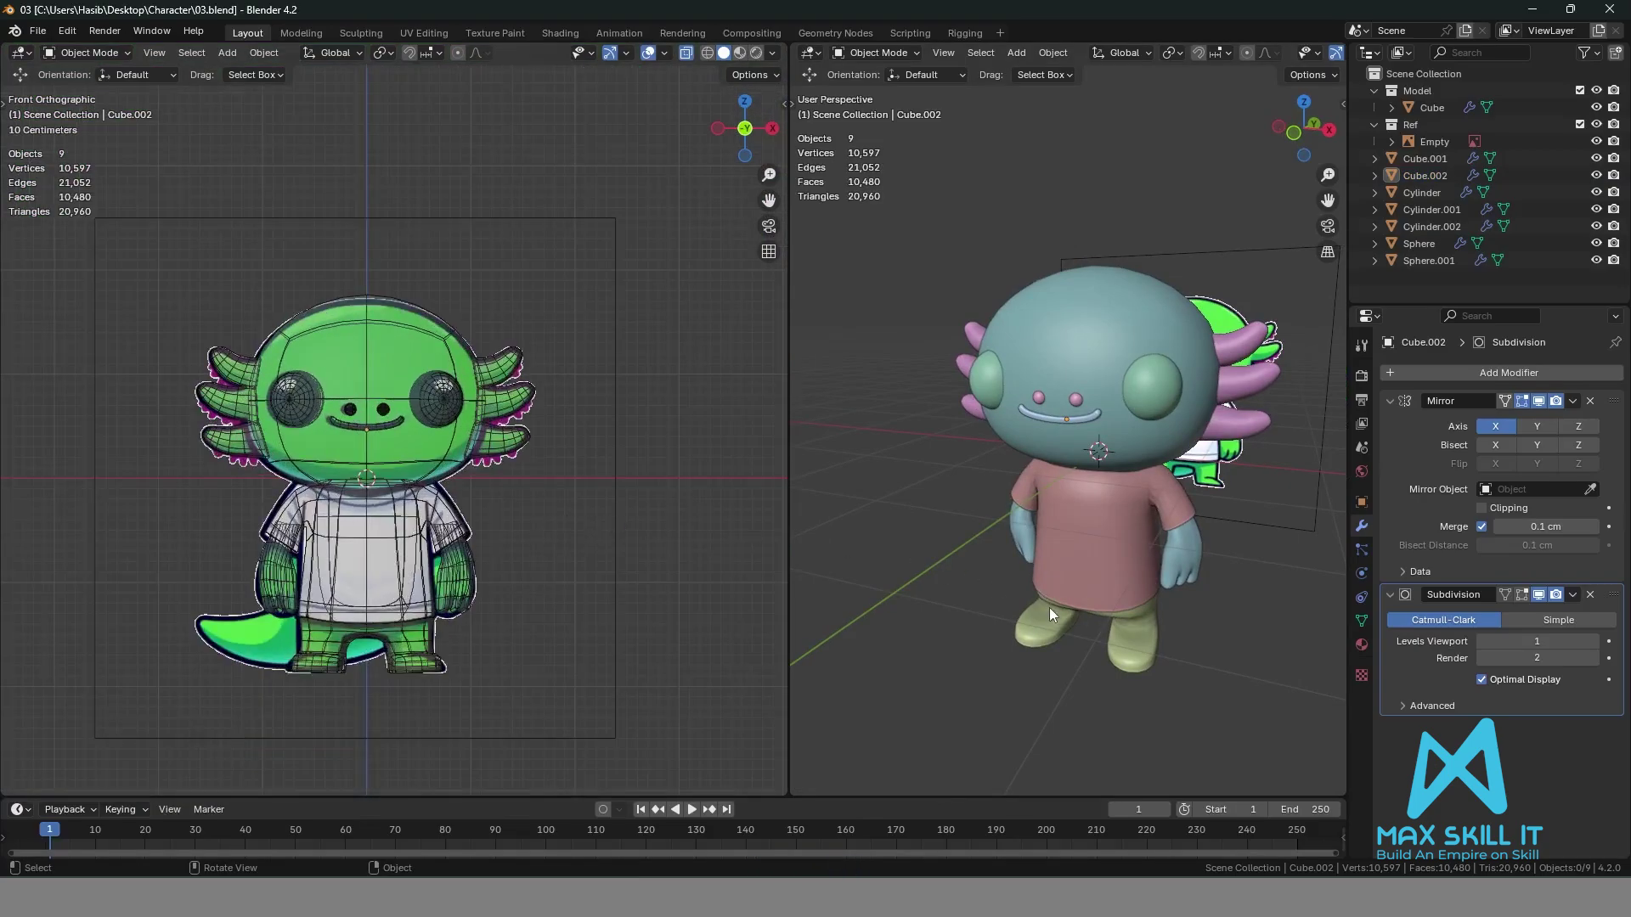
scroll(513, 562, up, 3)
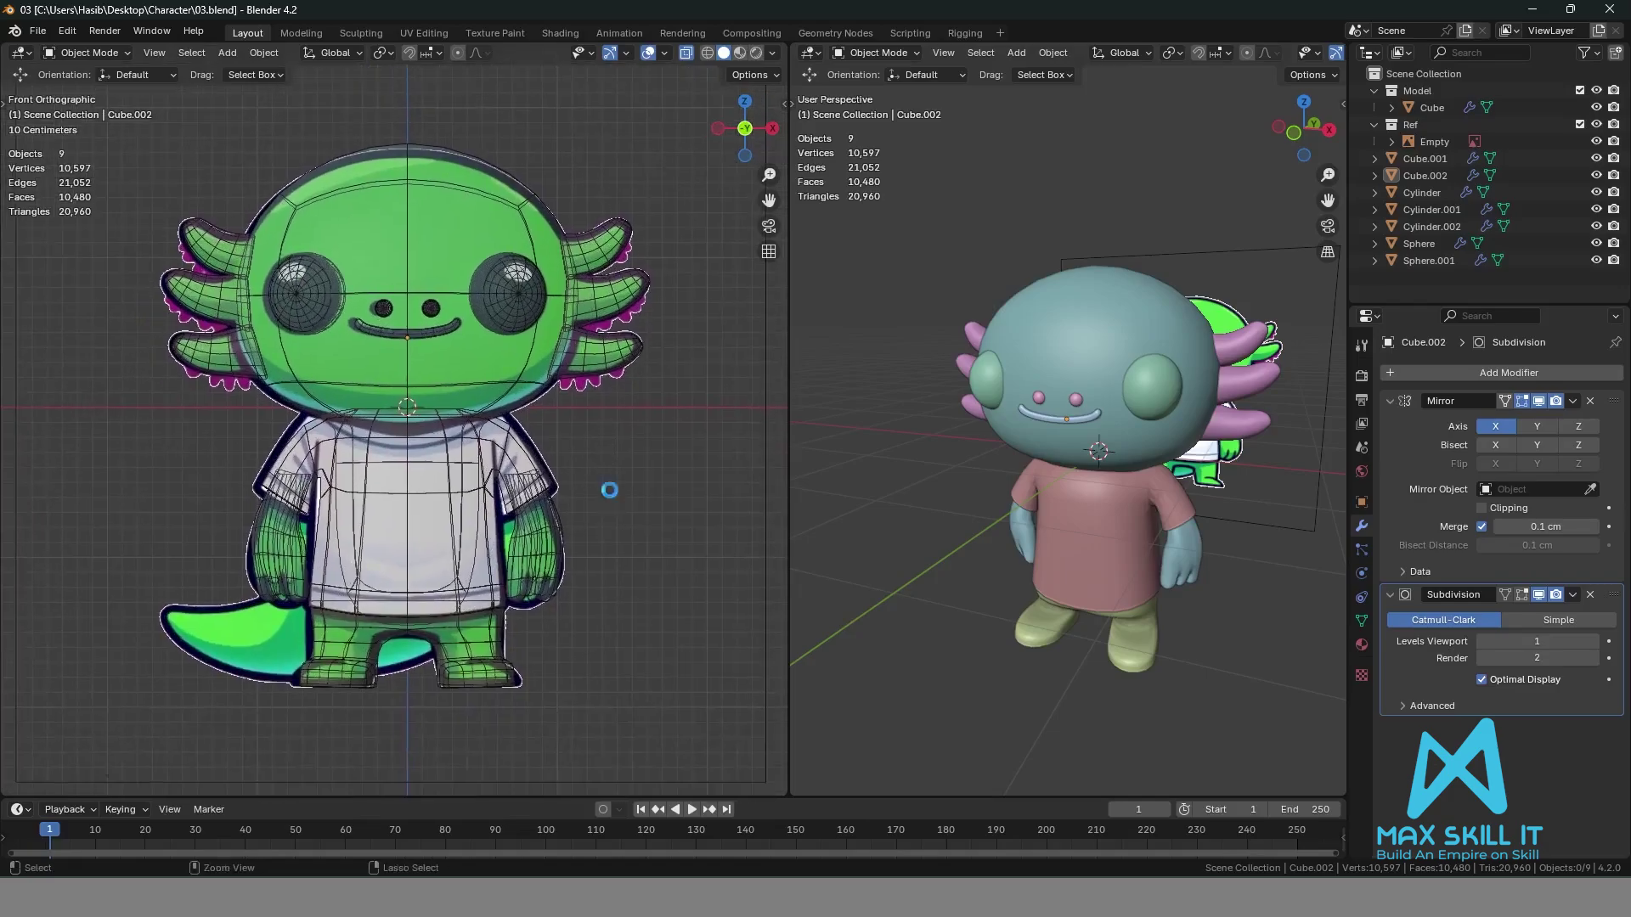
key(ctrl+s)
middle_drag(938, 554, 938, 515)
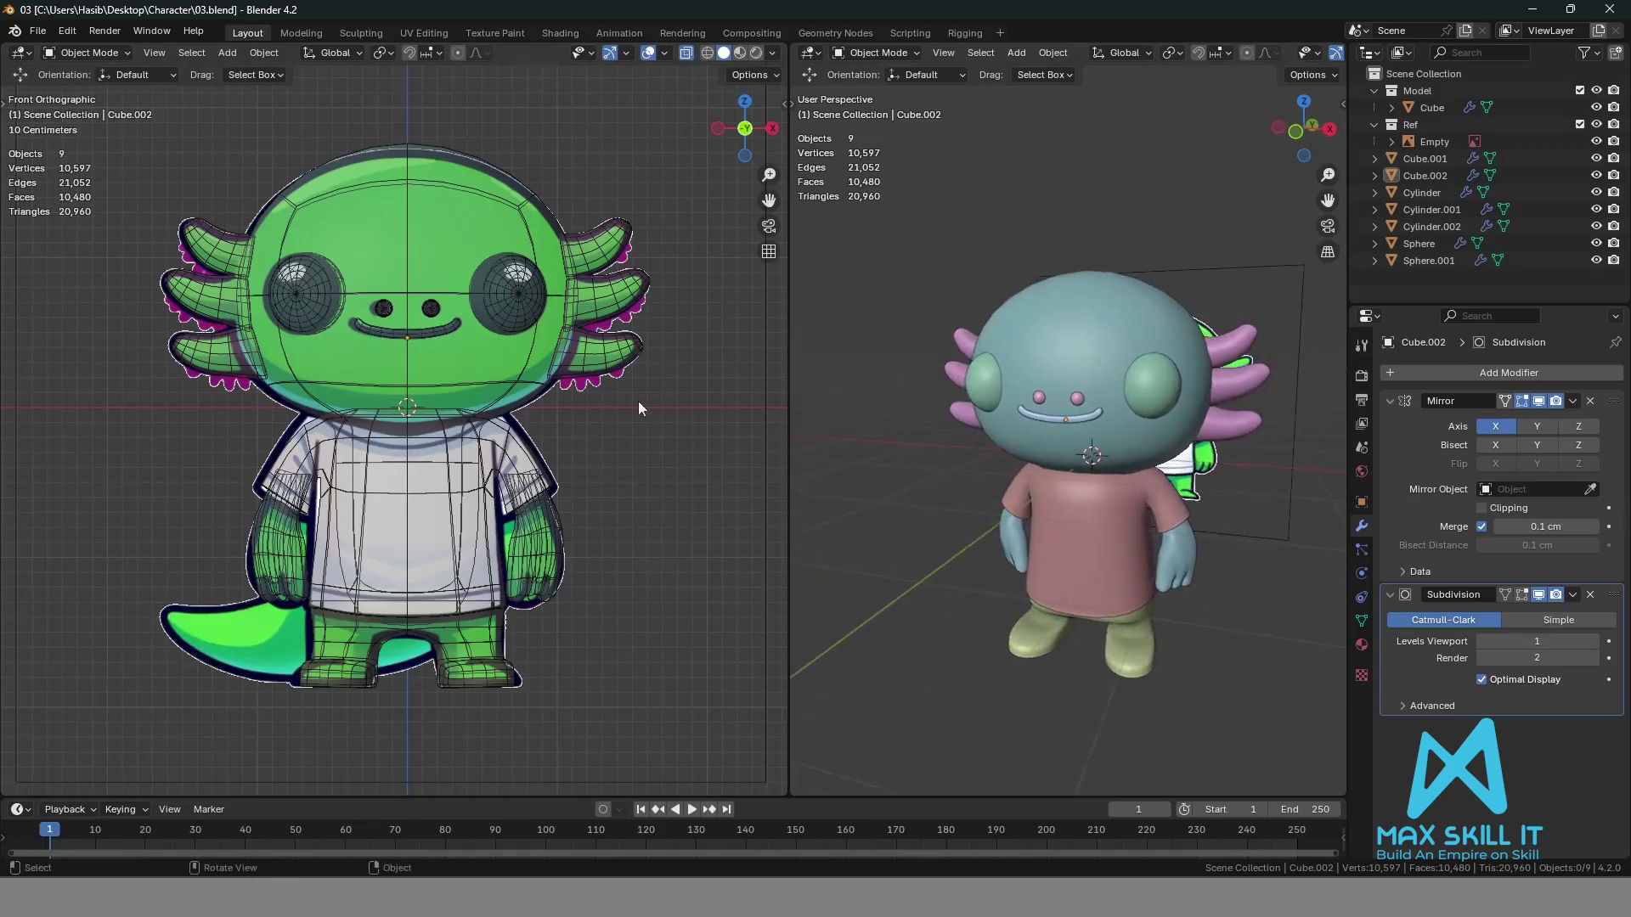
click(686, 53)
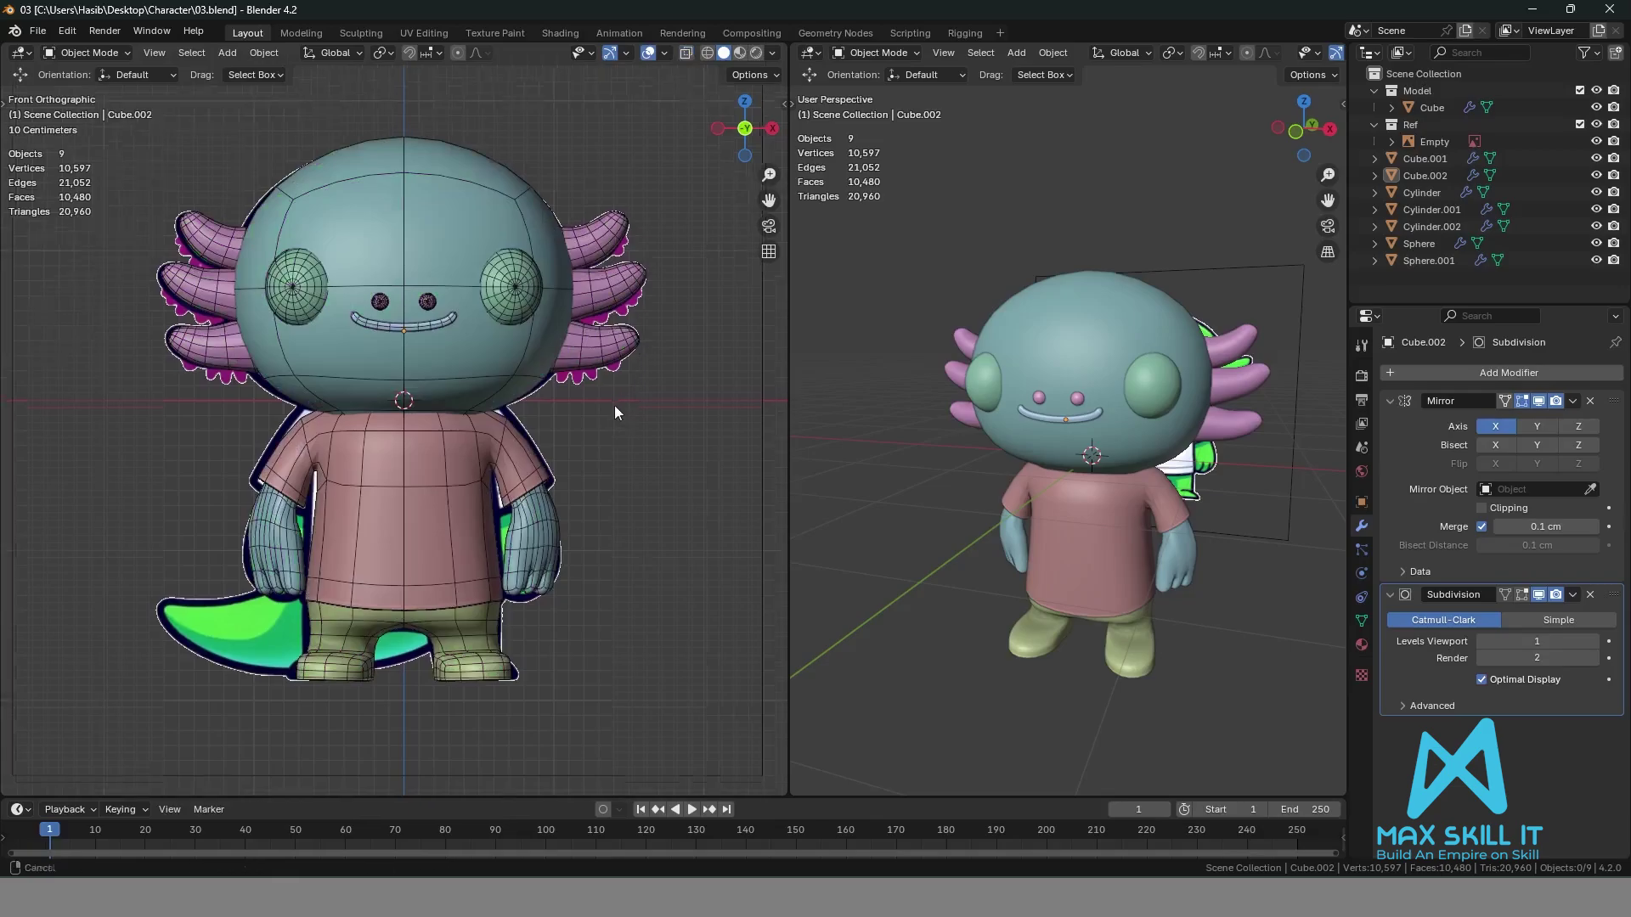
shift+middle_drag(614, 405, 605, 376)
key(ctrl+s)
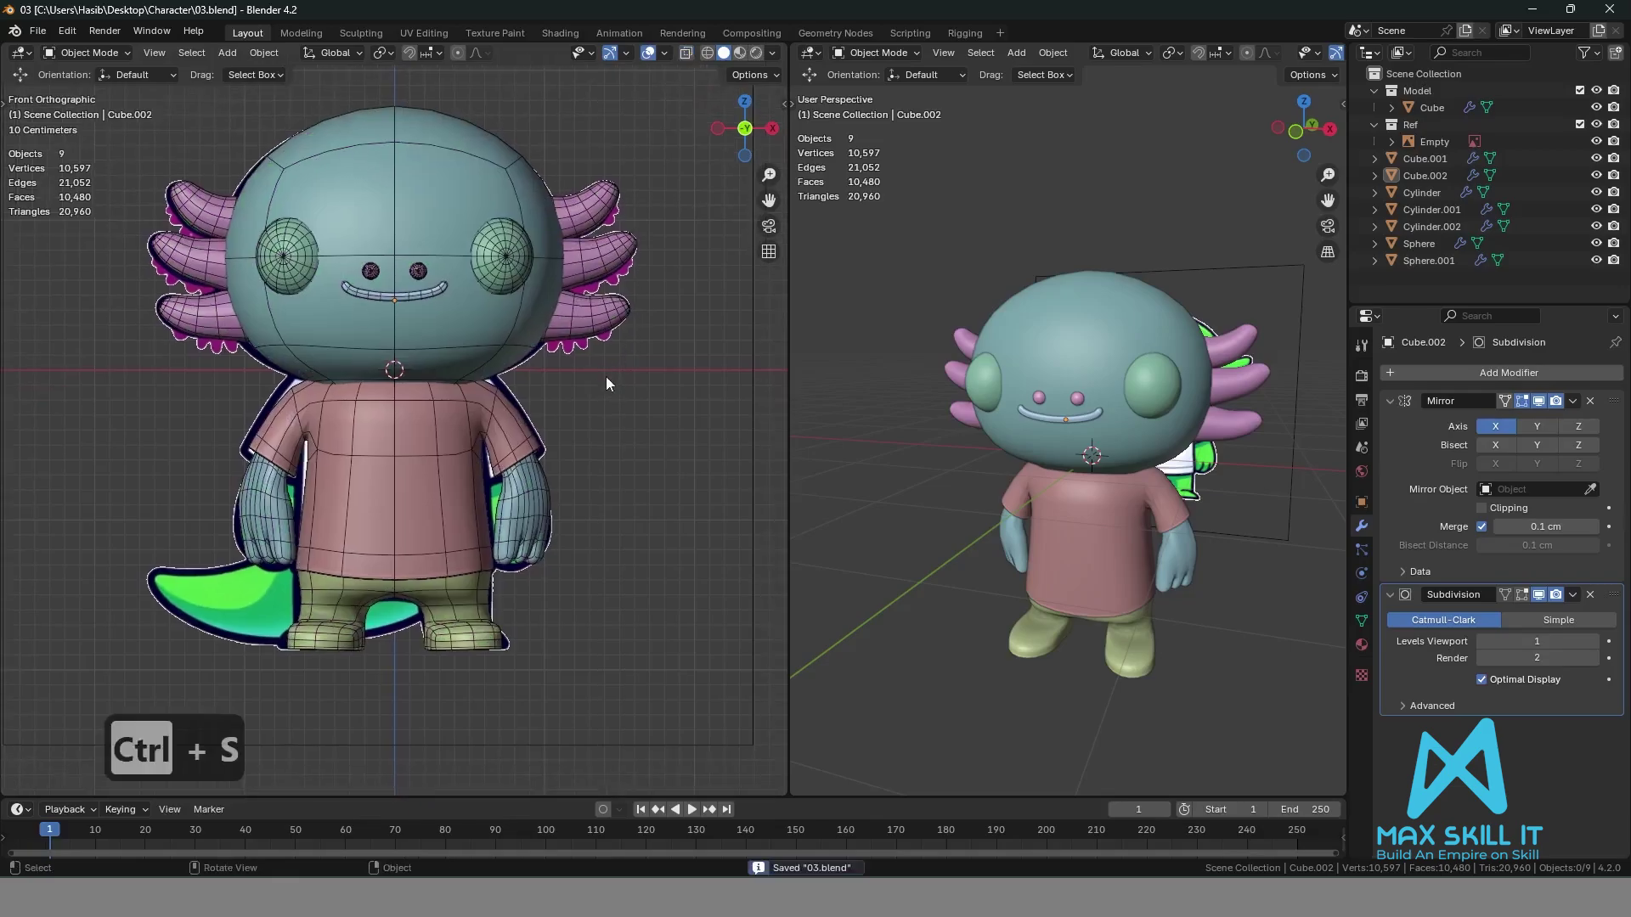